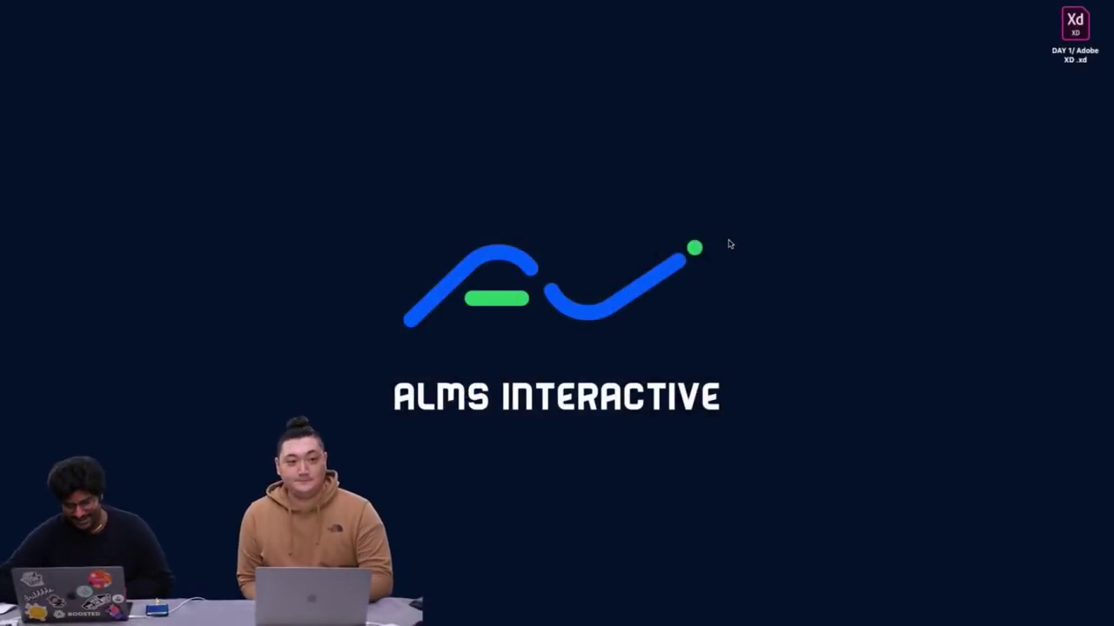
mouse_move(740, 624)
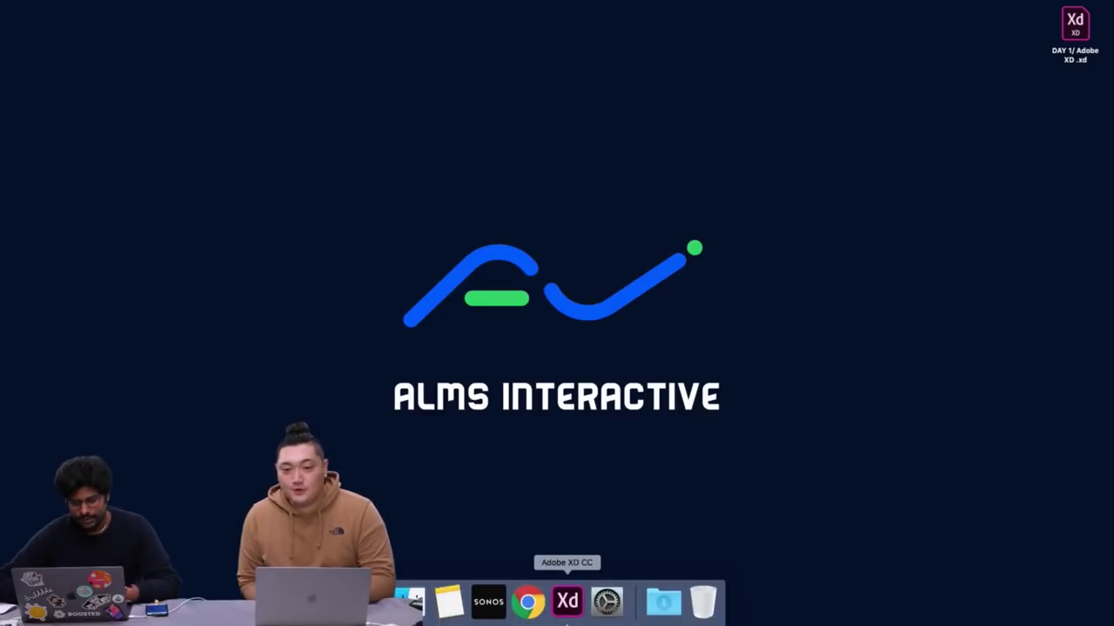
left_click(566, 609)
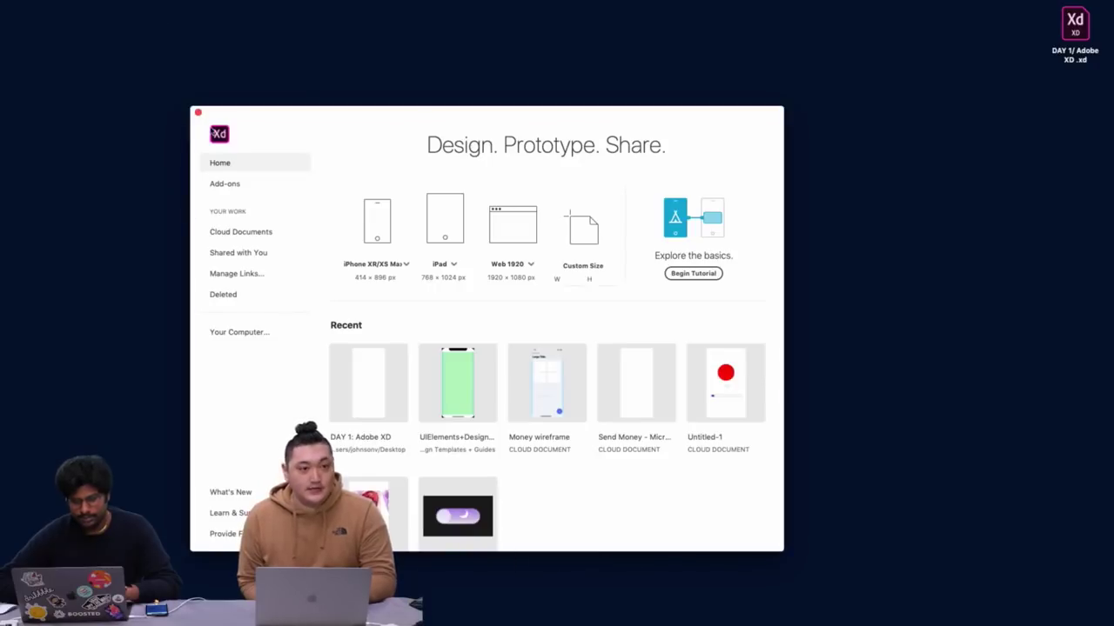
left_click(199, 114)
Open the DAY 1/ Adobe XD .xd file from the desktop in Adobe XD and make its window full screen
left_click(1064, 32)
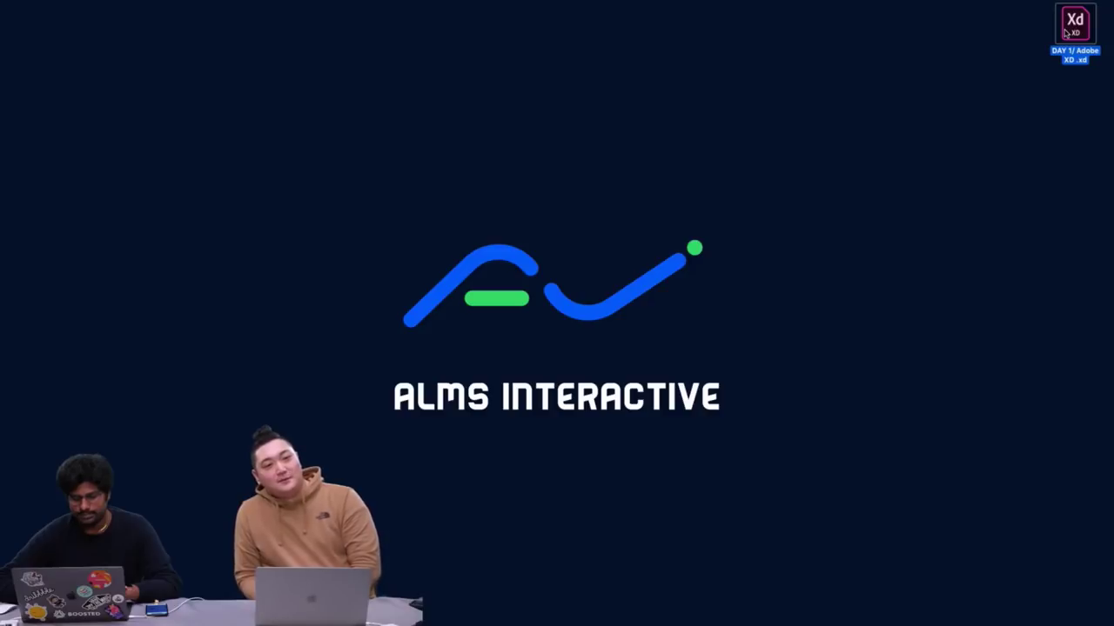
double_click(1064, 33)
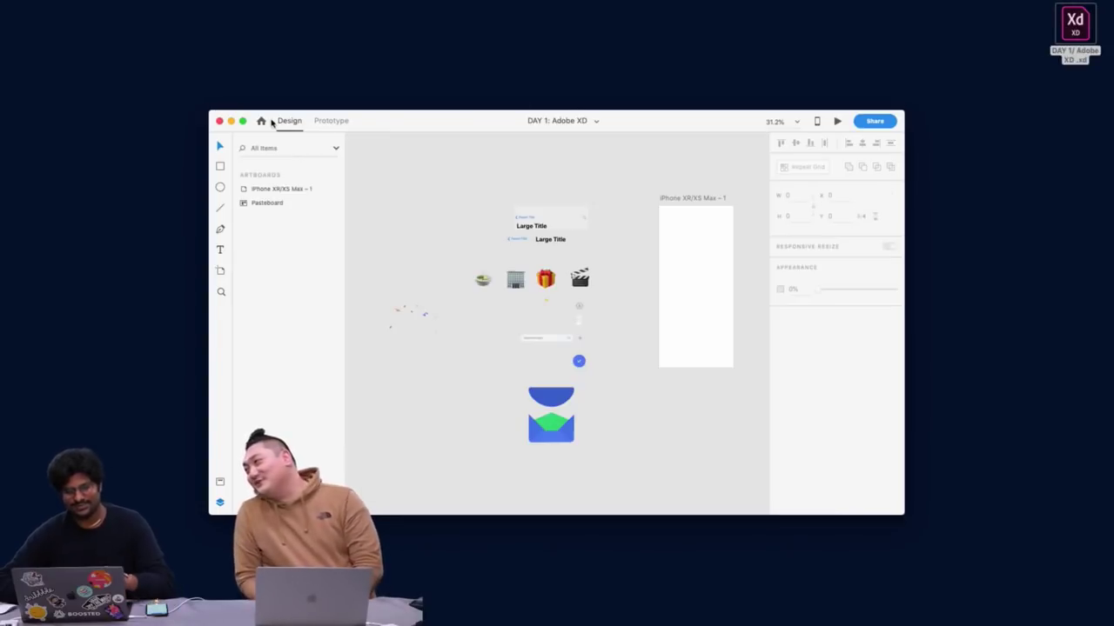
left_click(243, 121)
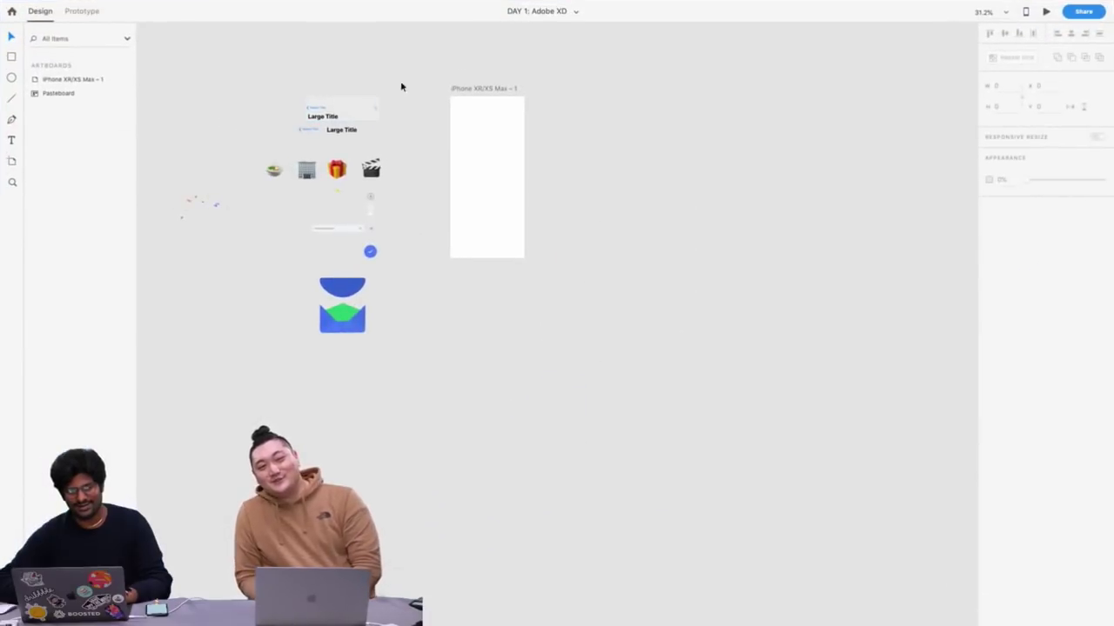
Move the iPhone XR/XS Max – 1 artboard to about X -78, Y -37
left_click(475, 89)
key("super+3")
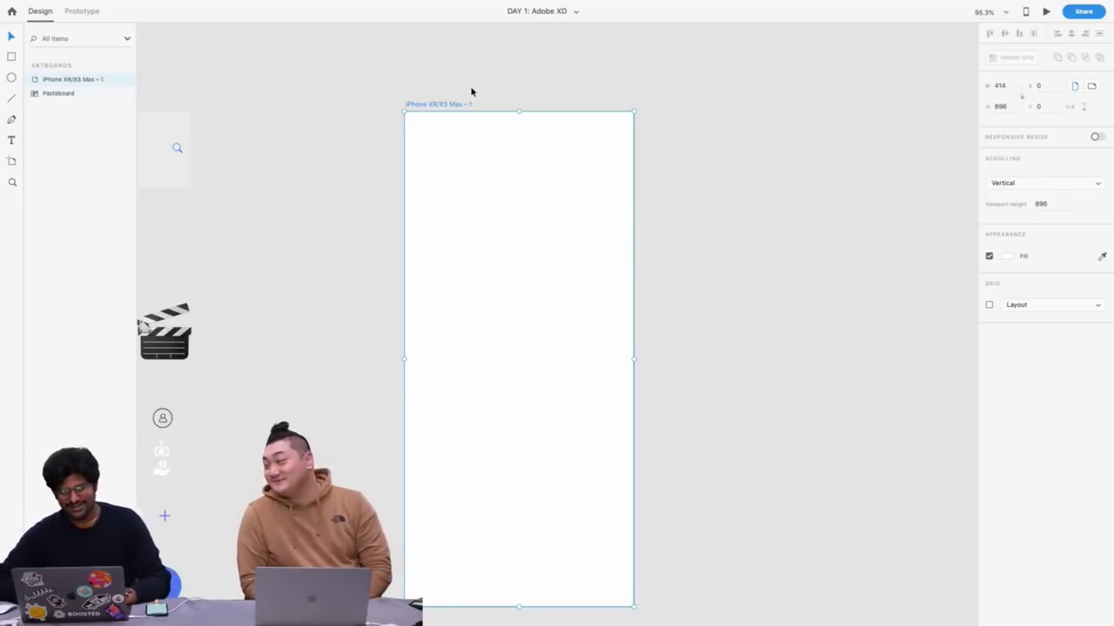
left_click_drag(433, 105, 393, 85)
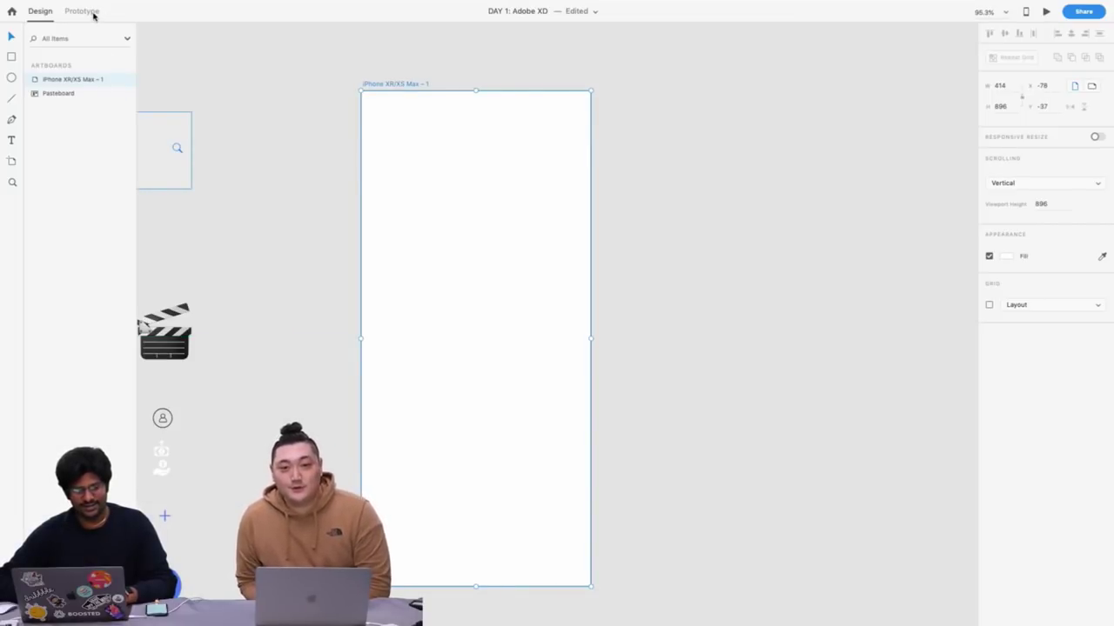
Look over the prepared title bars, emoji, icons, search field and envelope graphics on the pasteboard beside the artboard
scroll(370, 66, "down", 2)
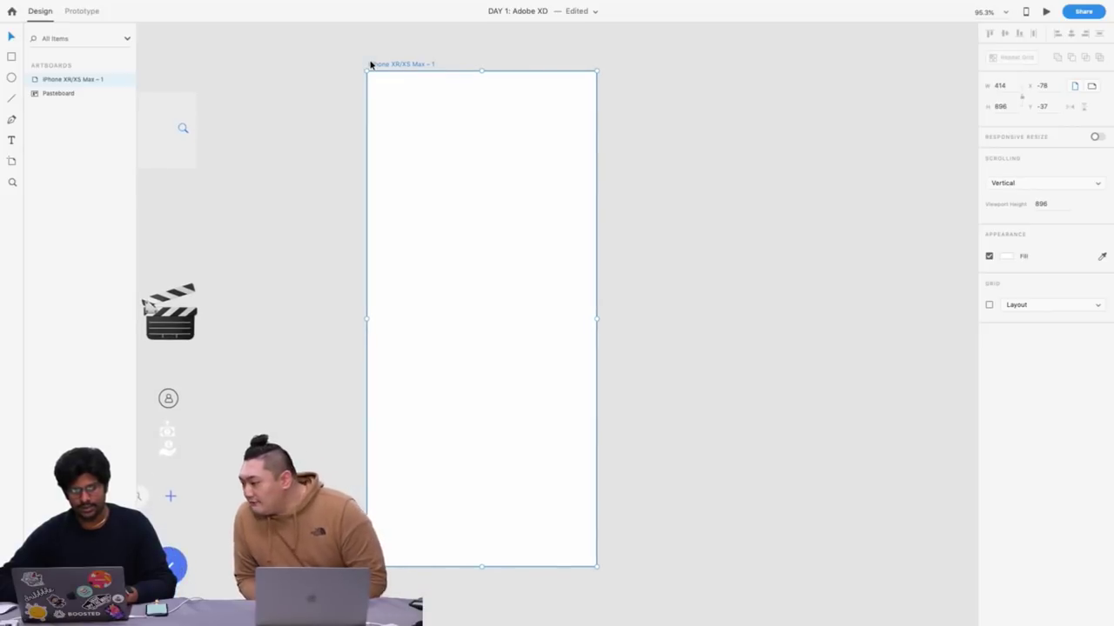
scroll(370, 65, "right", 3)
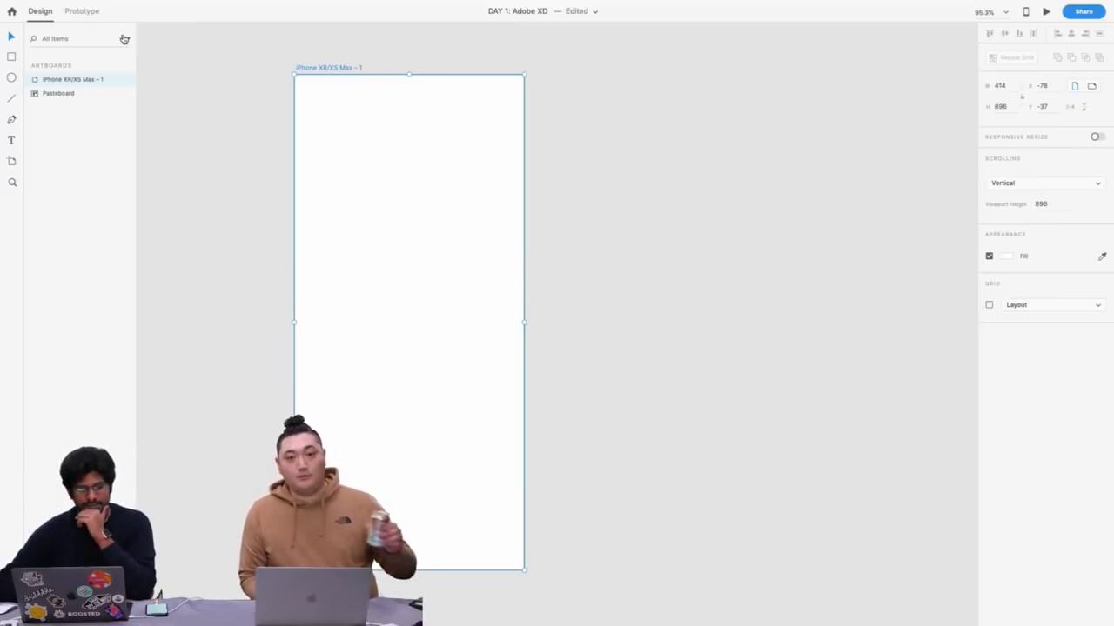
scroll(164, 44, "left", 10)
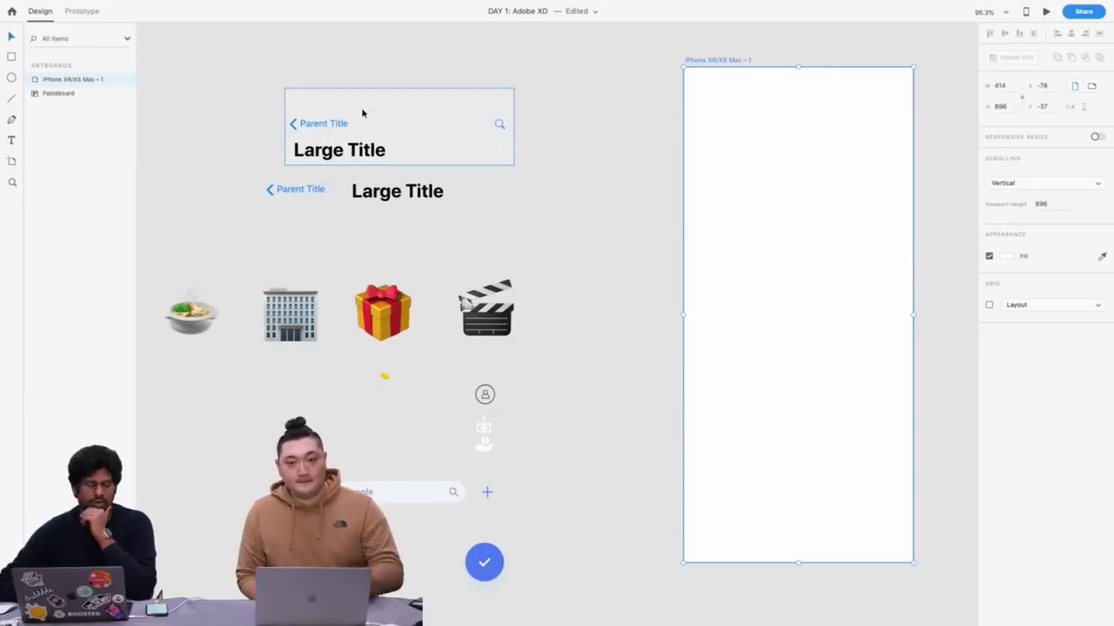
scroll(363, 112, "down", 4)
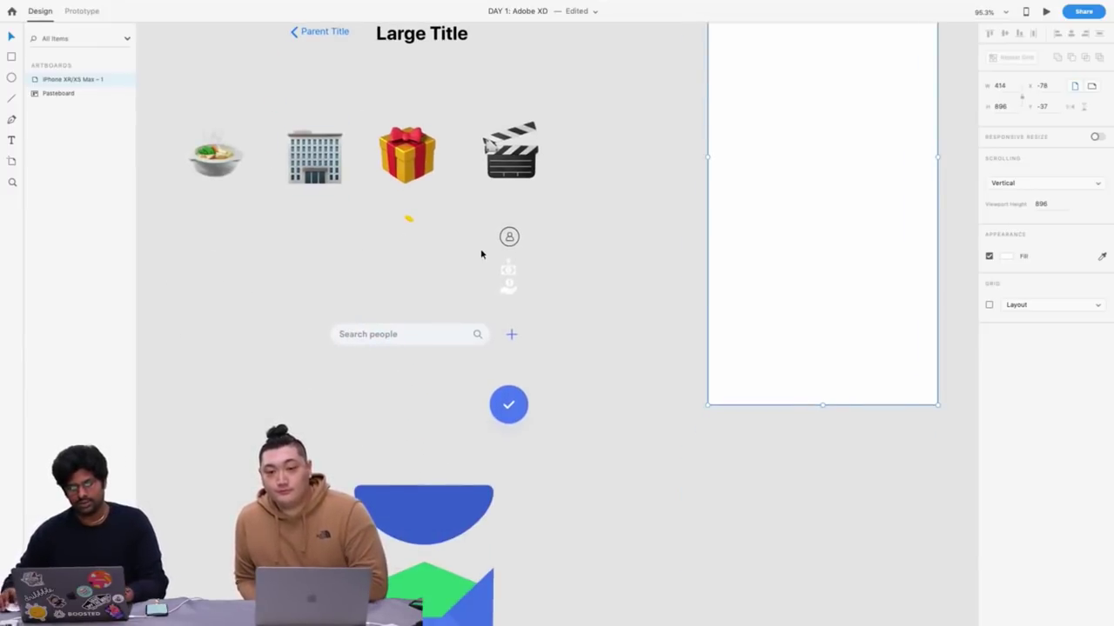
scroll(481, 254, "down", 3)
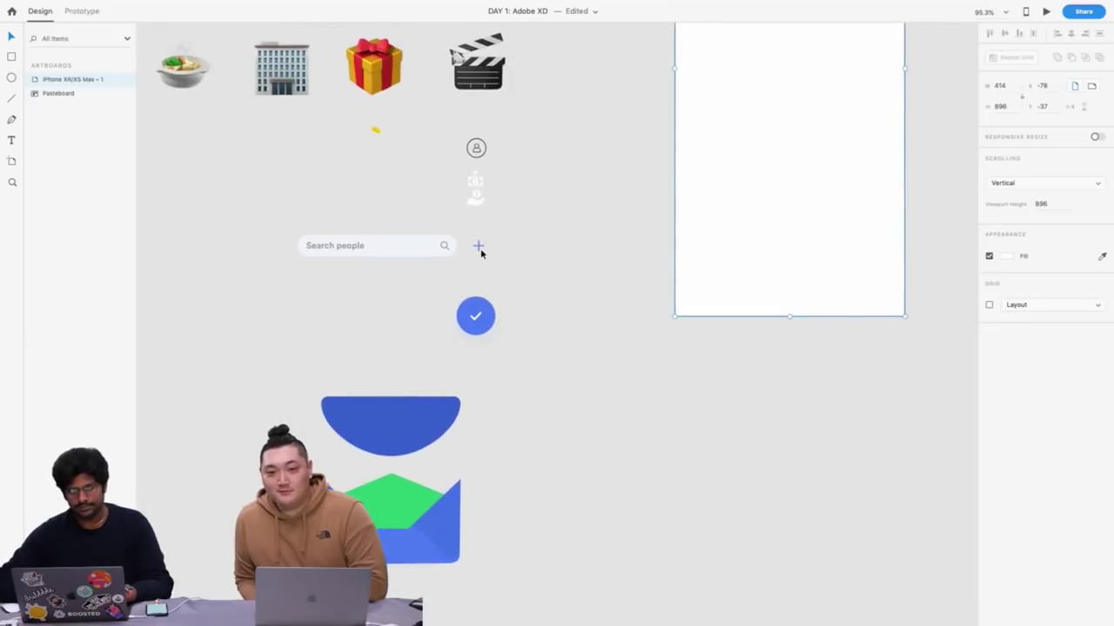
scroll(651, 255, "up", 10)
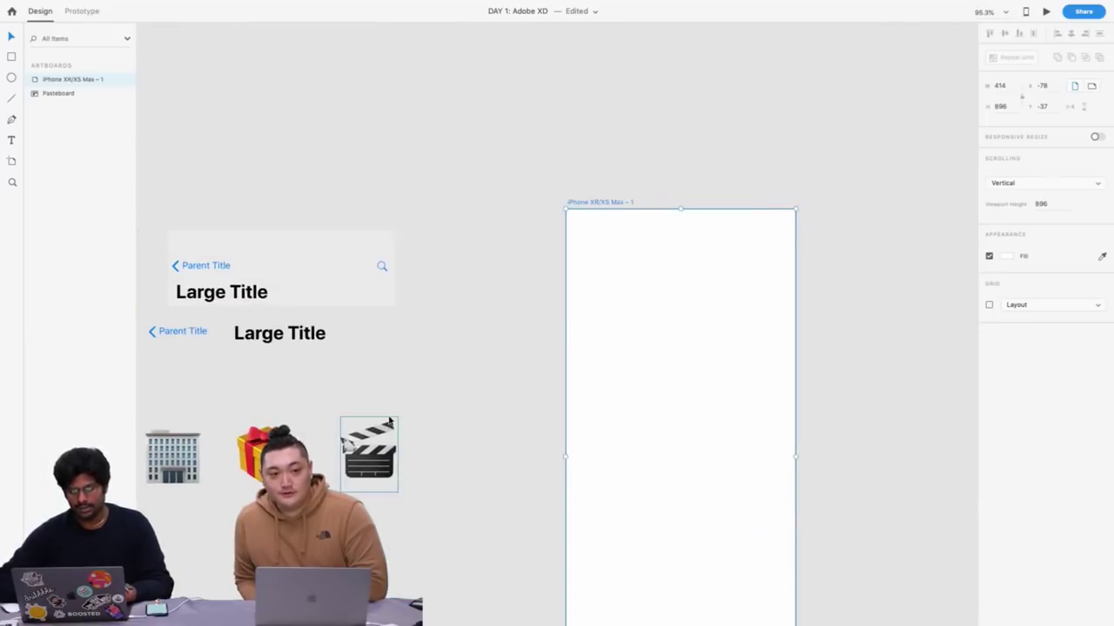
scroll(651, 255, "down", 3)
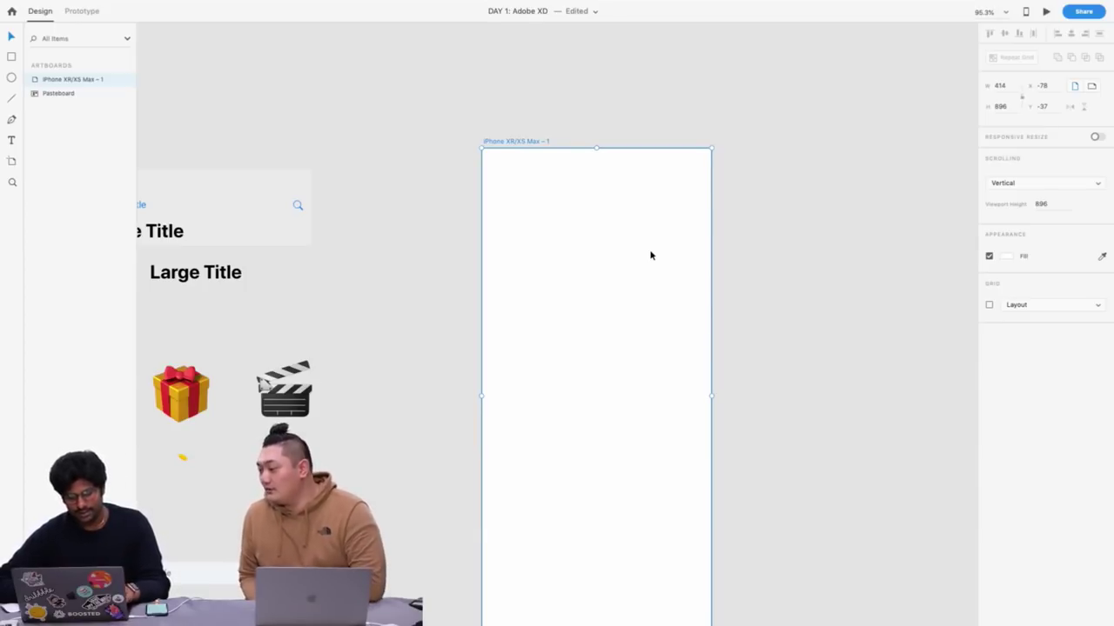
scroll(650, 255, "down", 2)
scroll(650, 255, "right", 1)
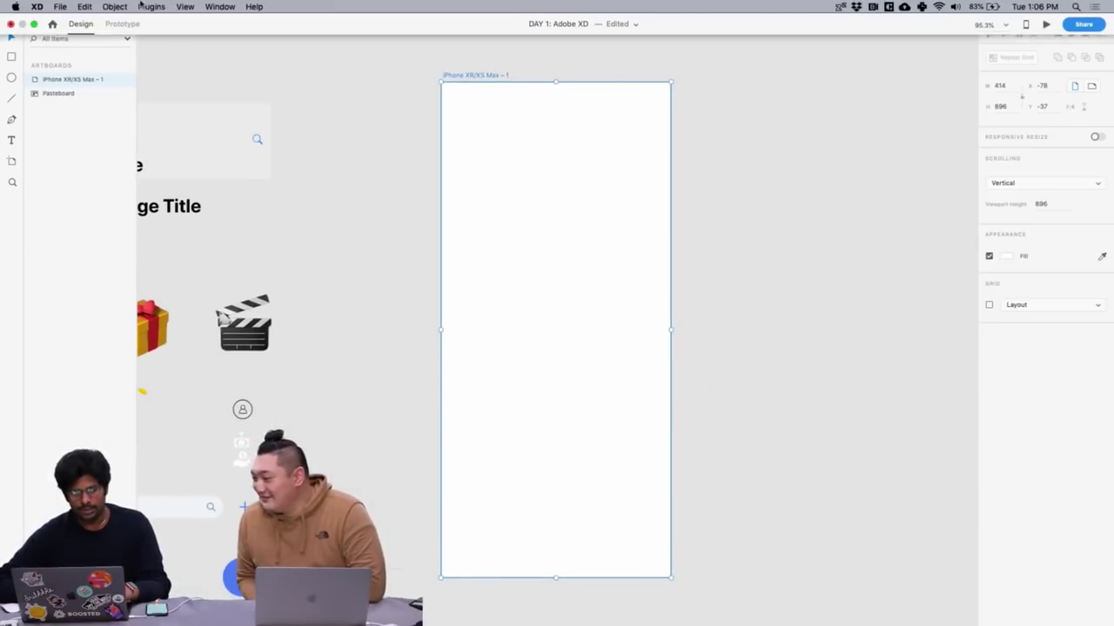
Open the GuideGuide plugin's grid setup for the selected artboard, continuing with the trial
left_click(139, 5)
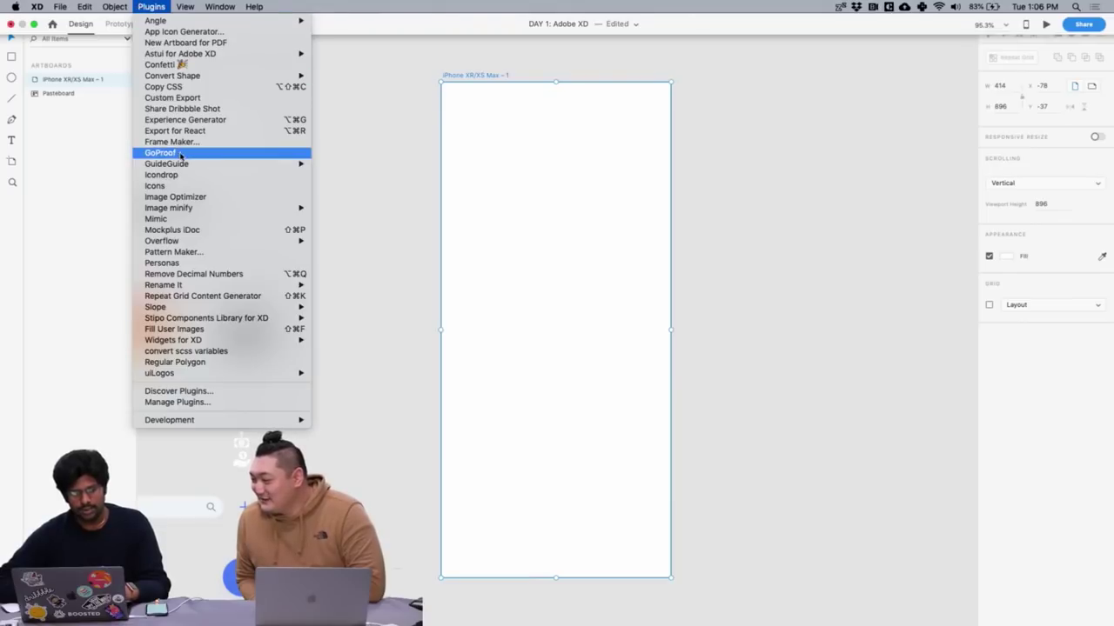
mouse_move(186, 165)
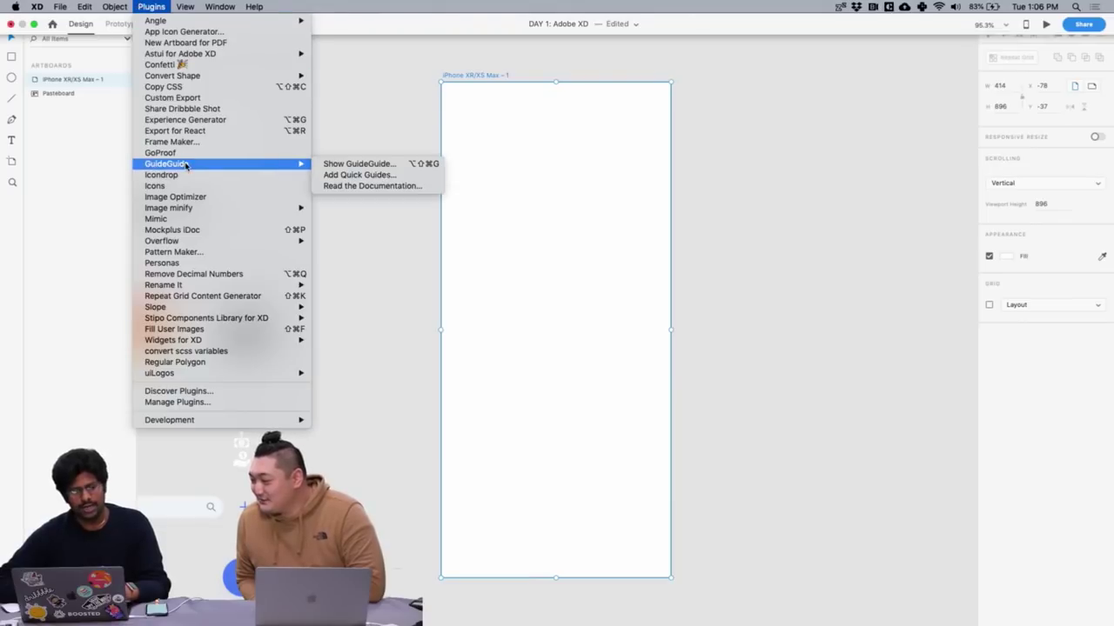
left_click(369, 167)
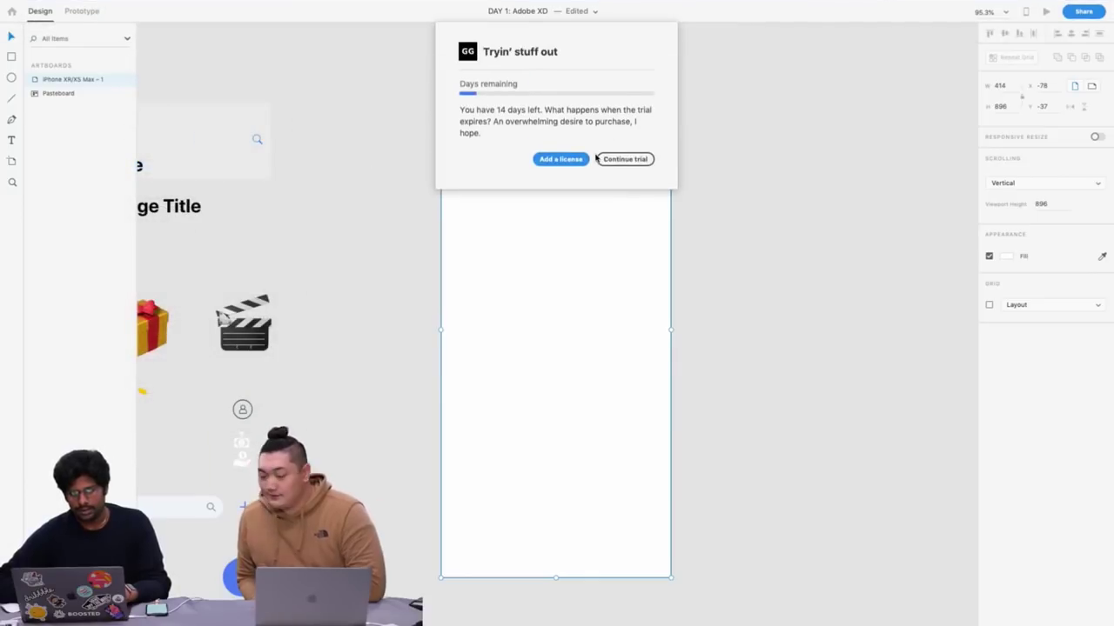
left_click(625, 159)
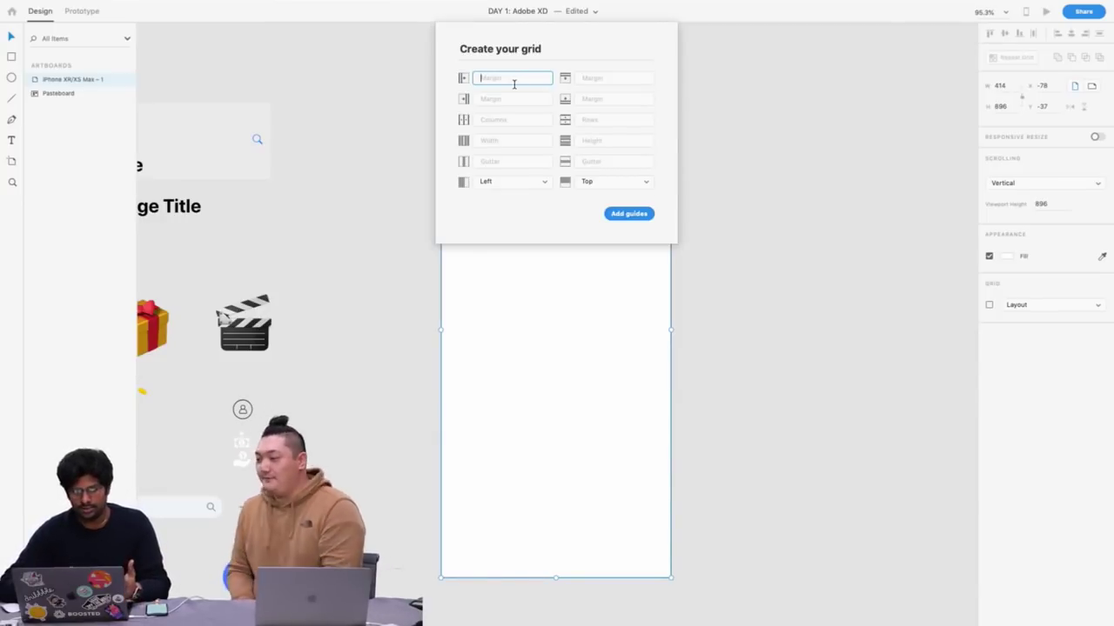
Add guides to the artboard with 16 px left and right margins, a 34 px top margin and an 88 px bottom margin
type("16")
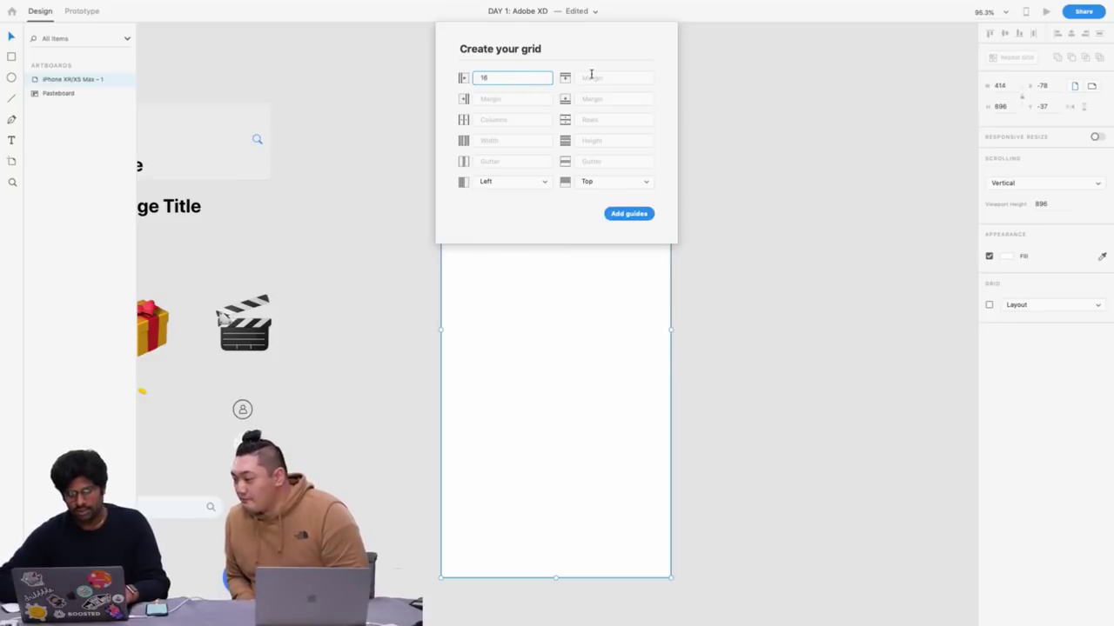
left_click(591, 78)
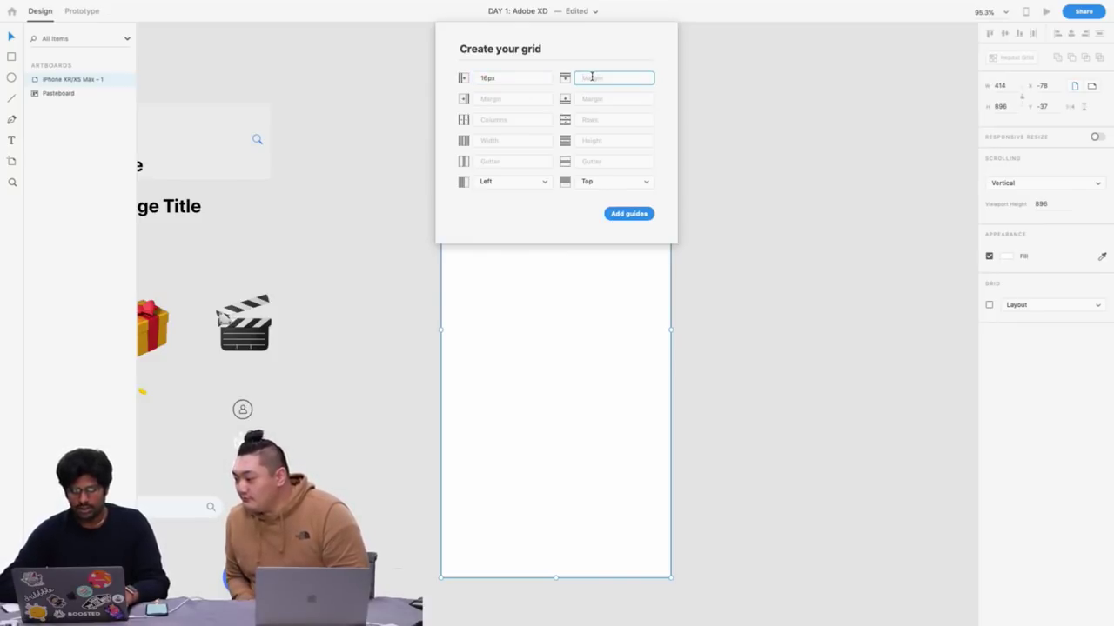
left_click(525, 99)
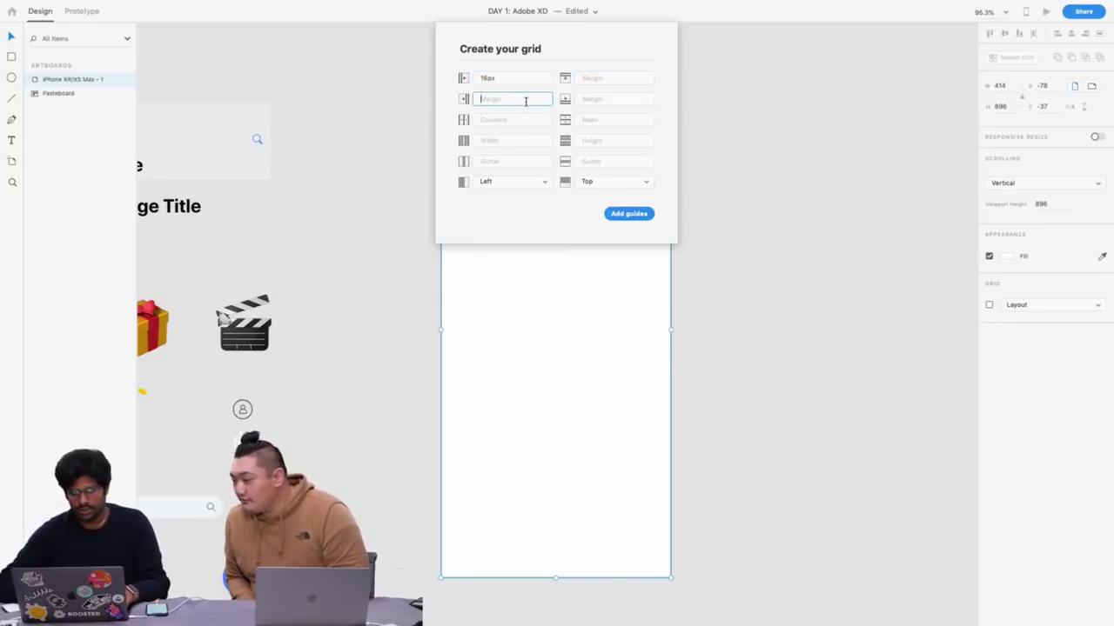
left_click(591, 80)
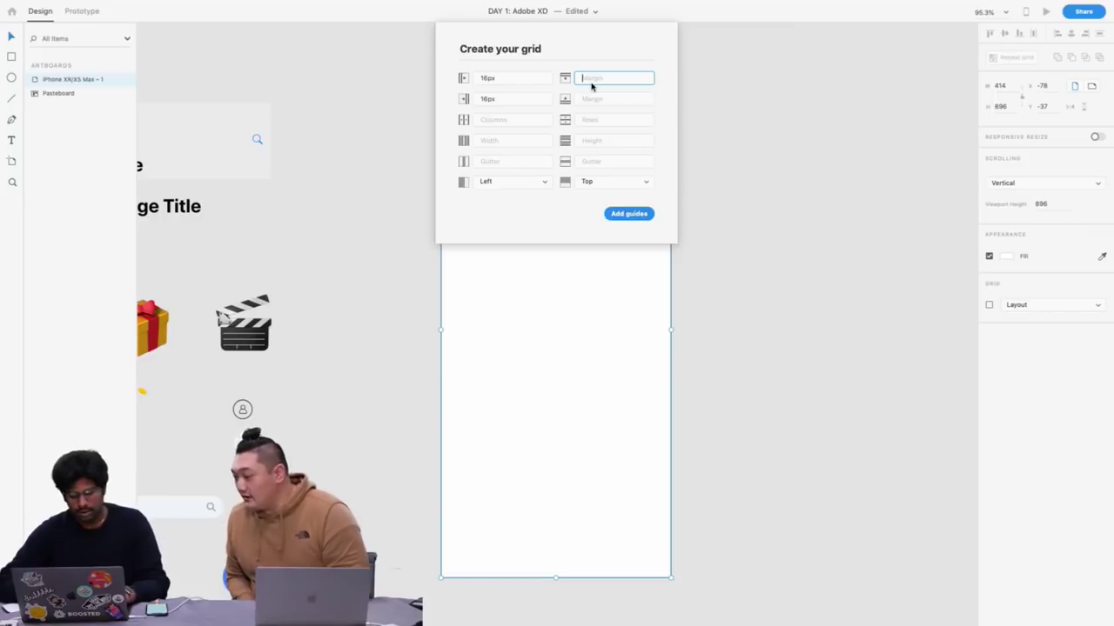
left_click(600, 98)
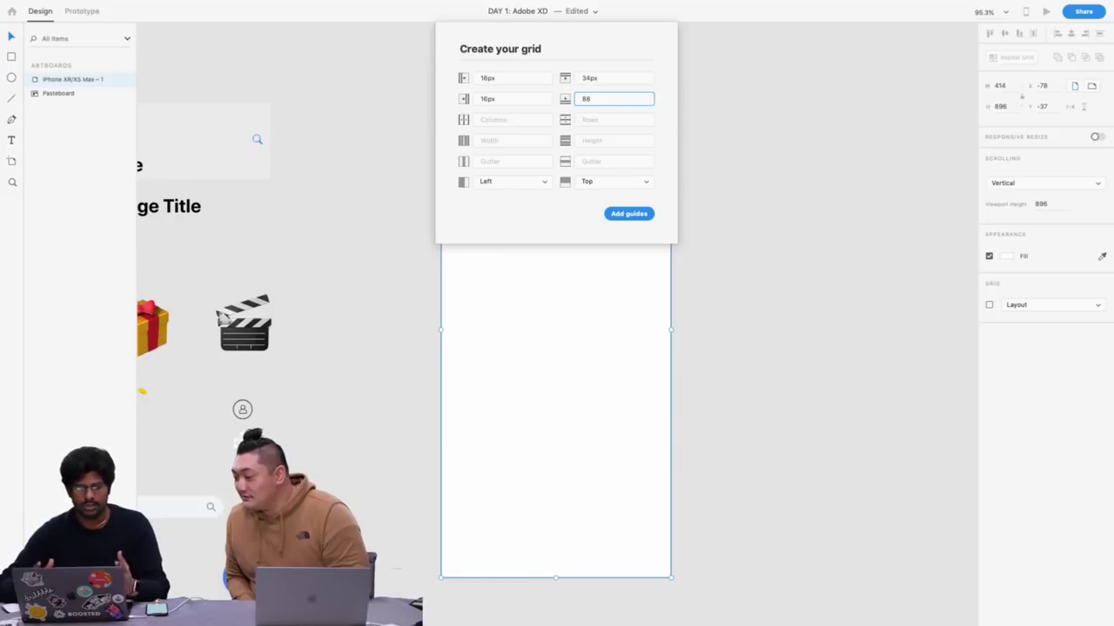
left_click(626, 215)
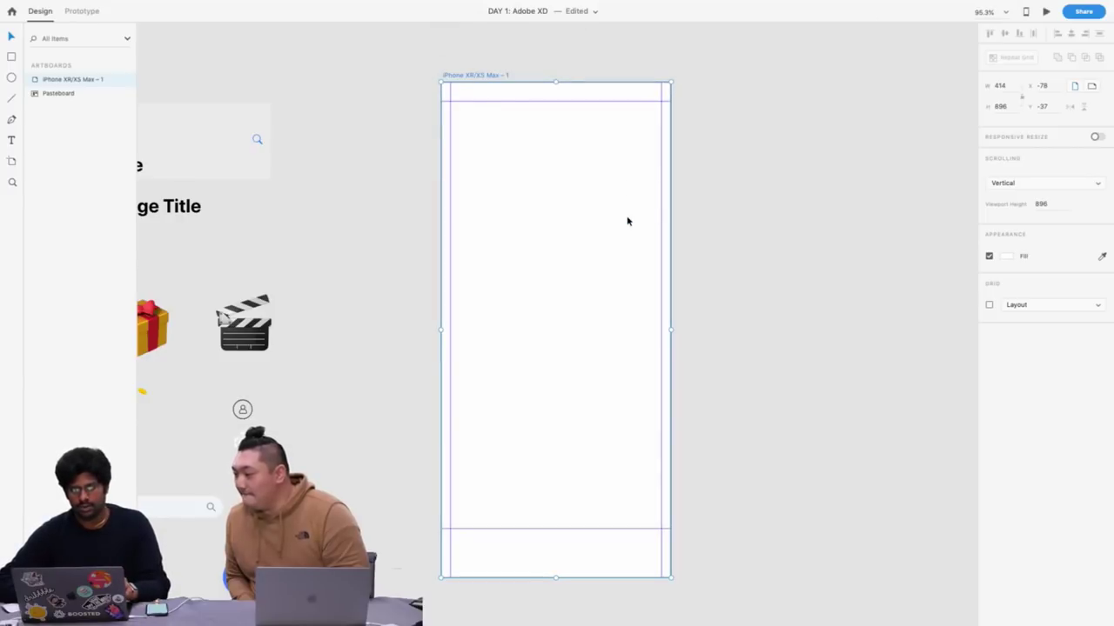
Move the artboard's bottom guide down to about half its distance from the lower edge
scroll(506, 72, "left", 5)
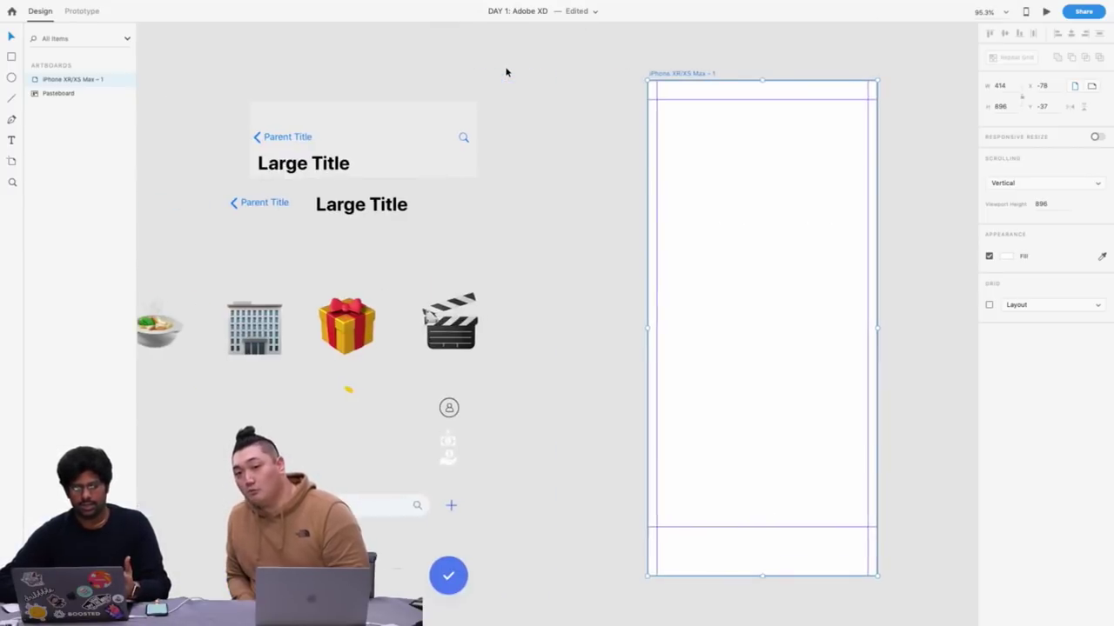
scroll(506, 72, "right", 6)
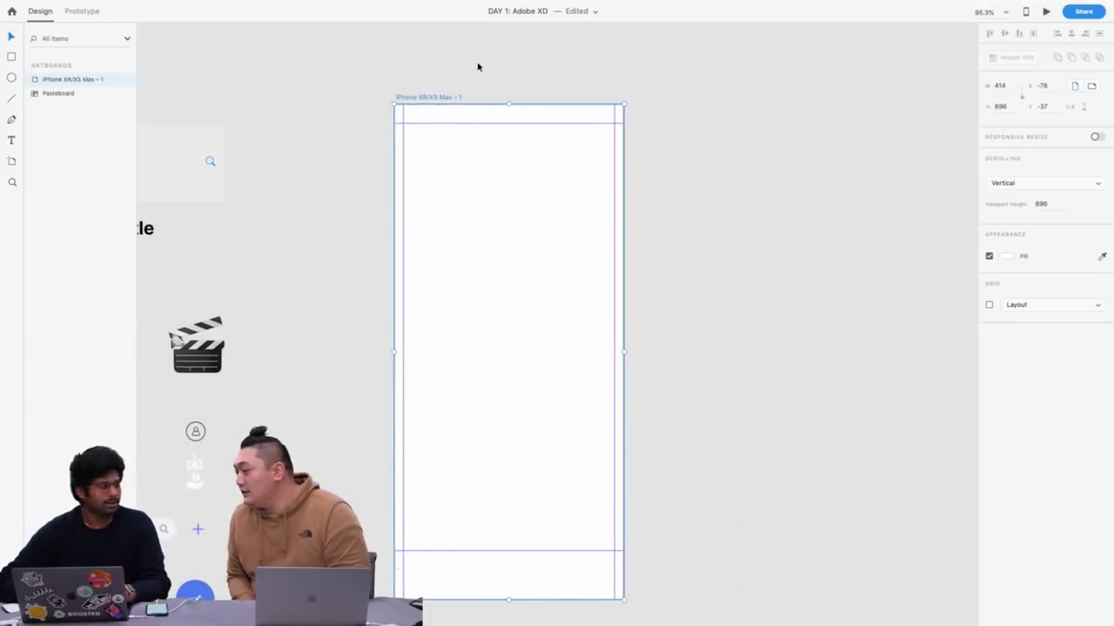
left_click(477, 66)
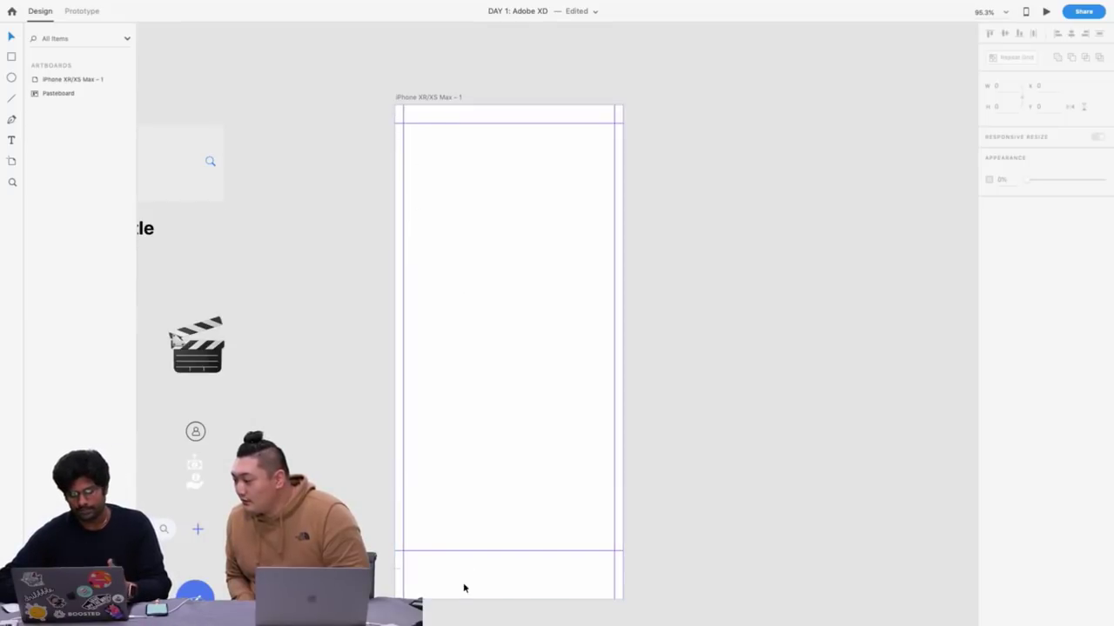
left_click_drag(483, 554, 487, 578)
scroll(489, 579, "down", 3)
scroll(489, 578, "left", 3)
left_click(471, 55)
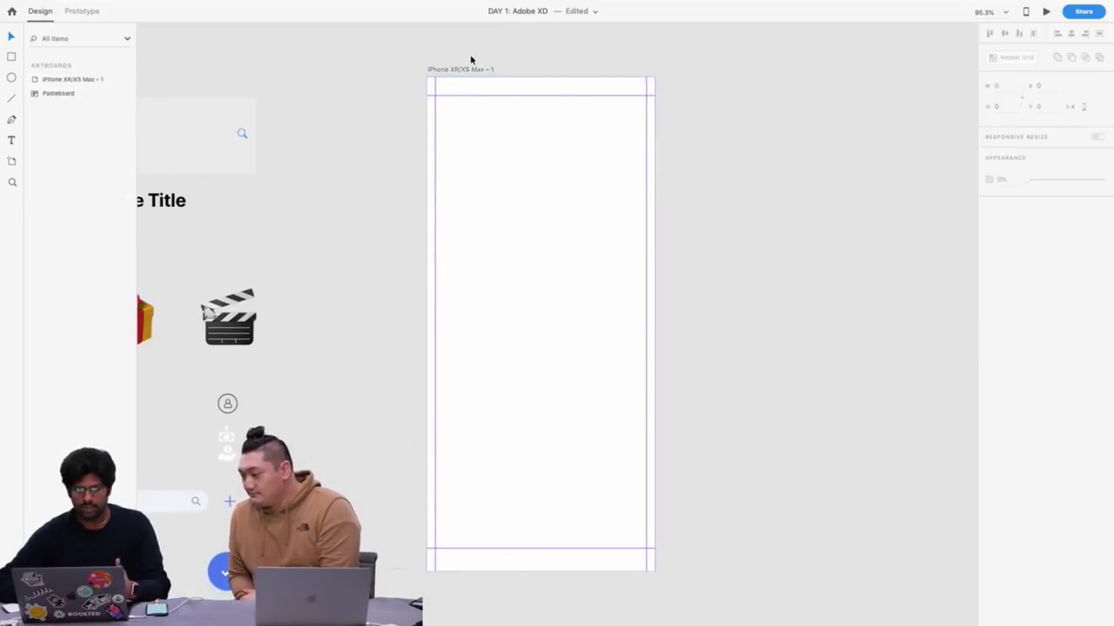
scroll(471, 54, "left", 3)
scroll(470, 55, "up", 1)
left_click(211, 181)
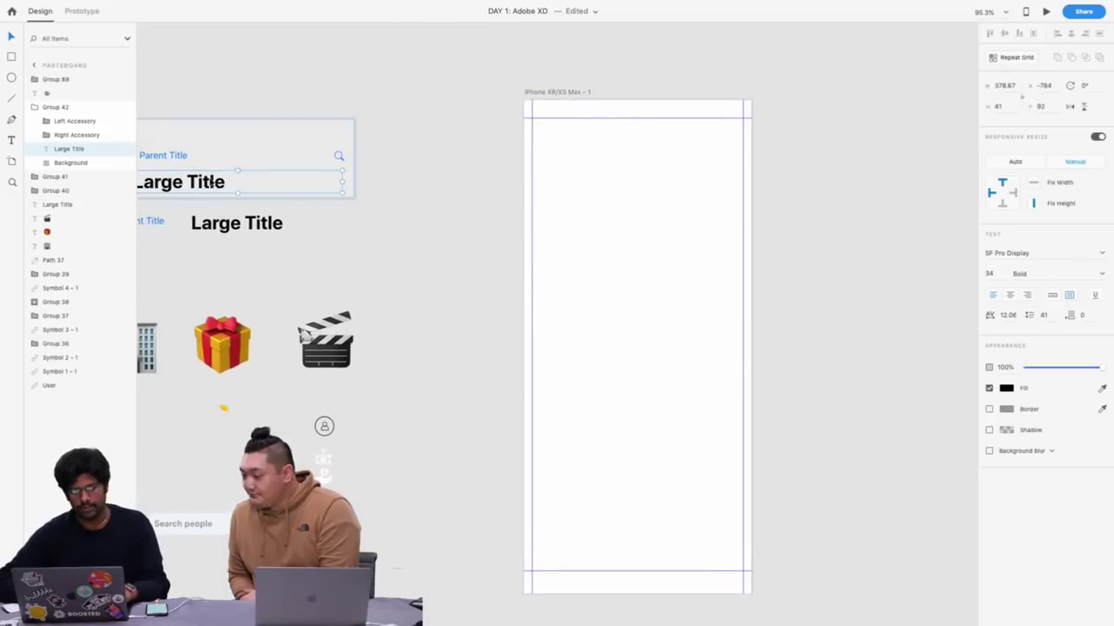
scroll(210, 182, "left", 5)
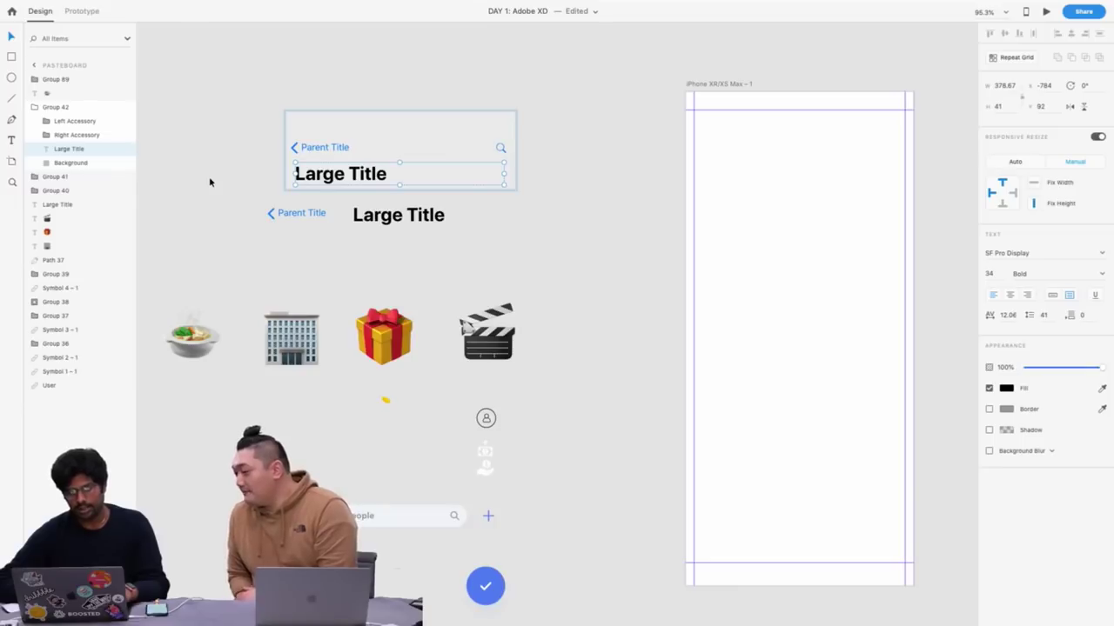
scroll(474, 190, "right", 5)
scroll(474, 190, "up", 1)
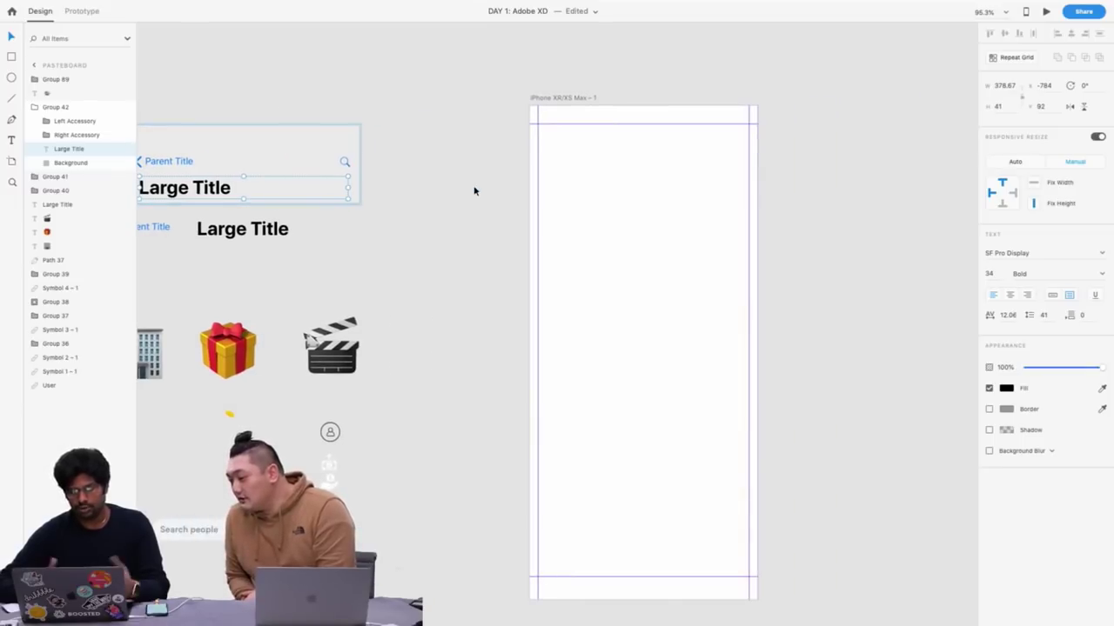
Duplicate the iPhone XR/XS Max – 1 artboard together with its guides
left_click(542, 105)
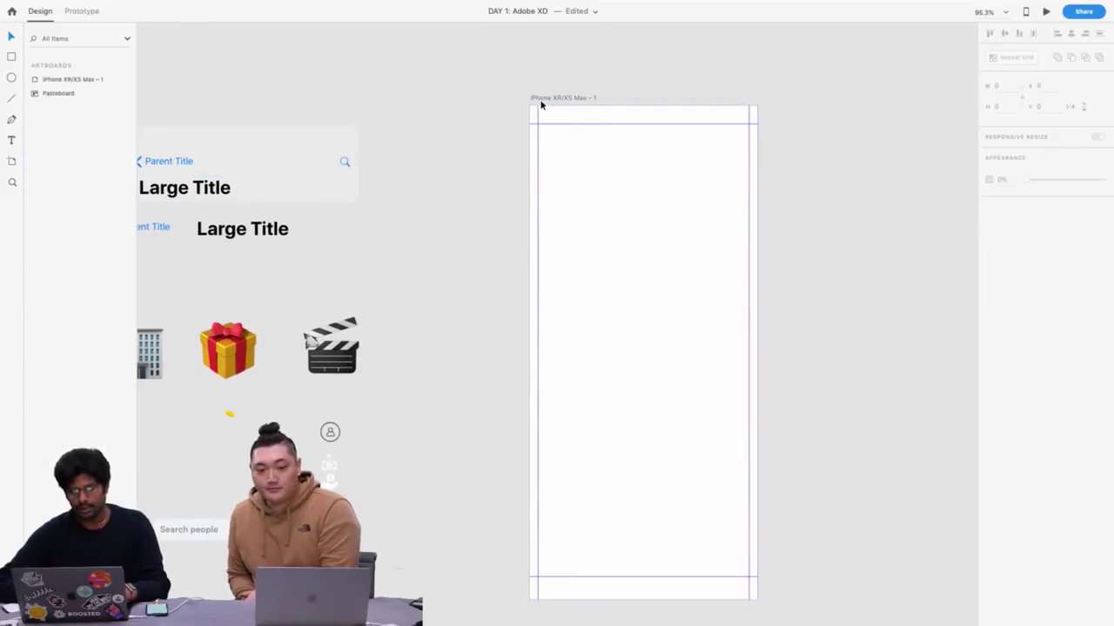
left_click(532, 102)
scroll(532, 102, "right", 5)
scroll(532, 102, "down", 1)
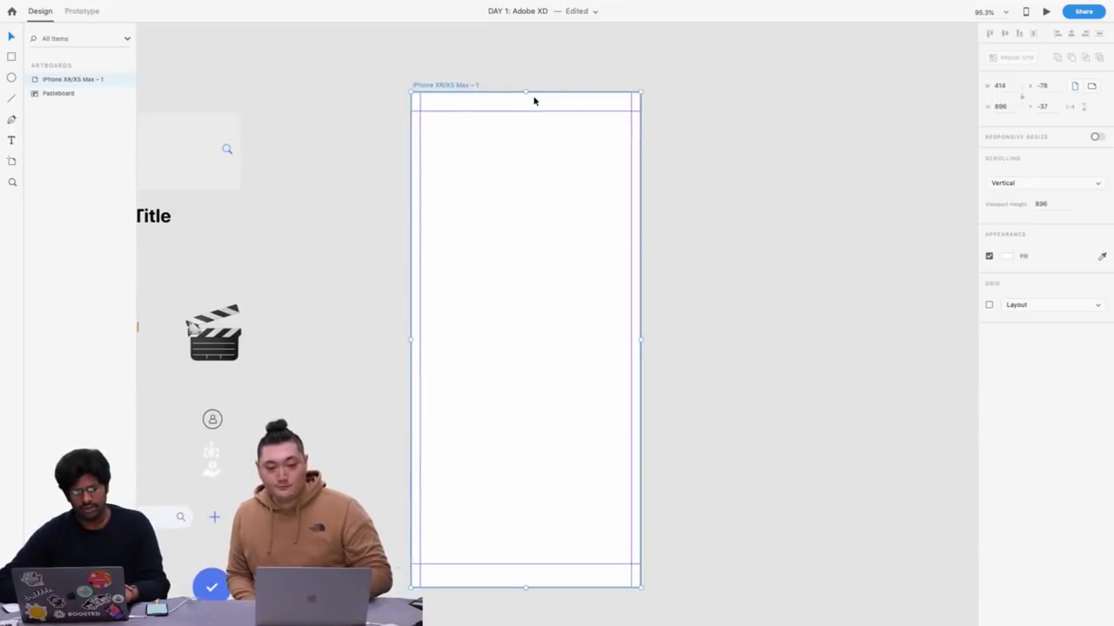
key("super+d")
scroll(535, 120, "right", 3)
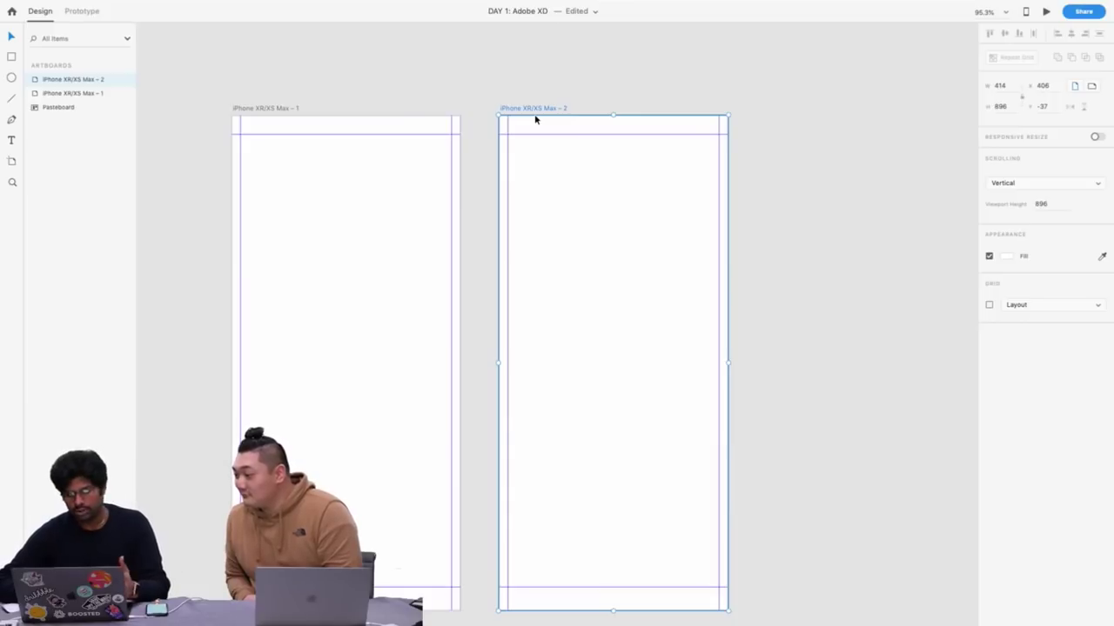
Duplicate the iPhone XR/XS Max – 2 artboard twice, guides included, to make a row of four artboards
scroll(535, 119, "down", 3)
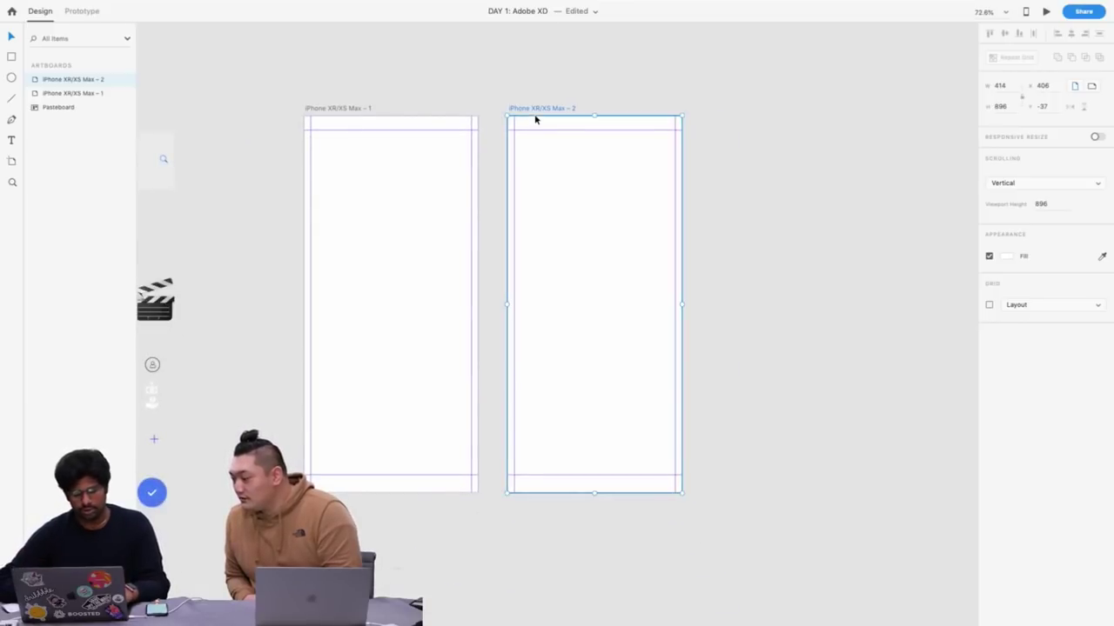
key("super+d")
key("super+d")
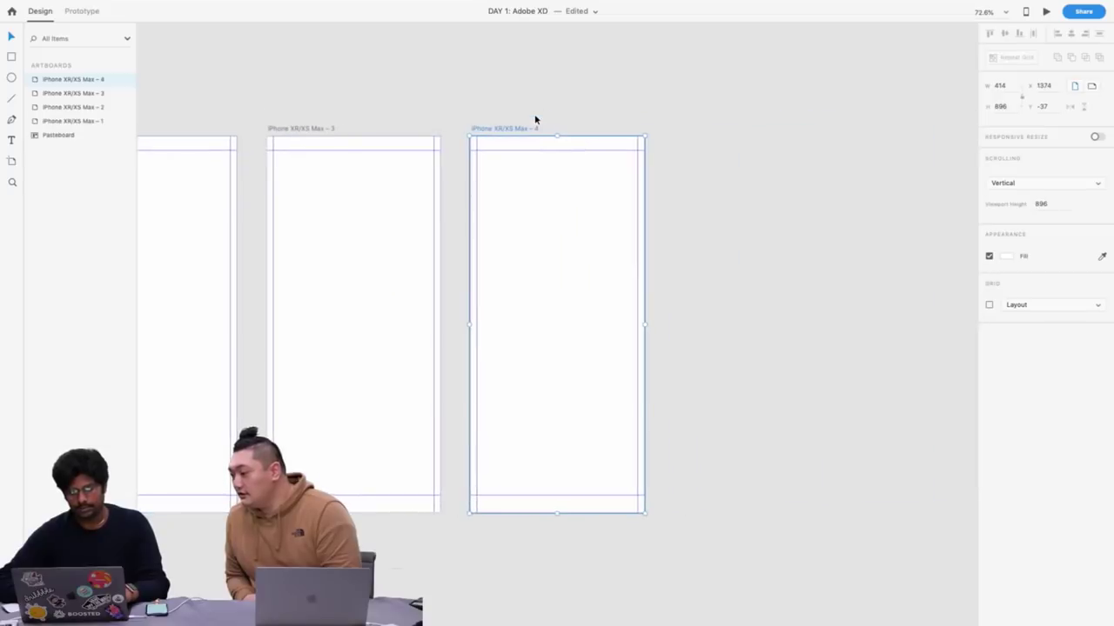
Rename the first artboard, iPhone XR/XS Max – 1, as Home
scroll(534, 120, "left", 5)
scroll(297, 122, "left", 3)
scroll(297, 122, "left", 1)
left_click(296, 103)
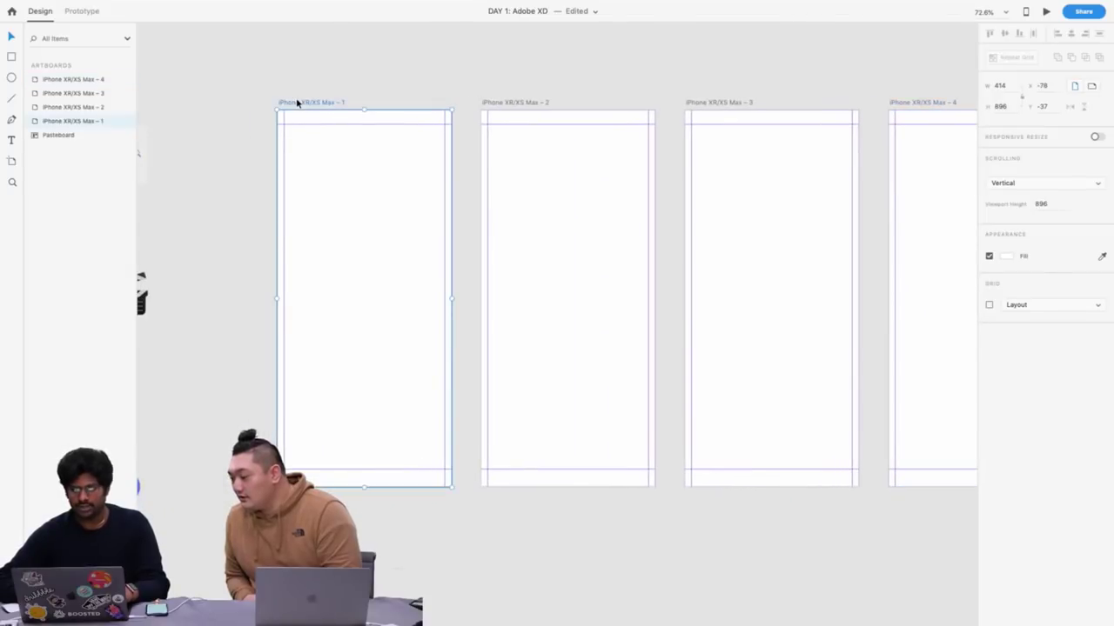
double_click(67, 122)
type("Home")
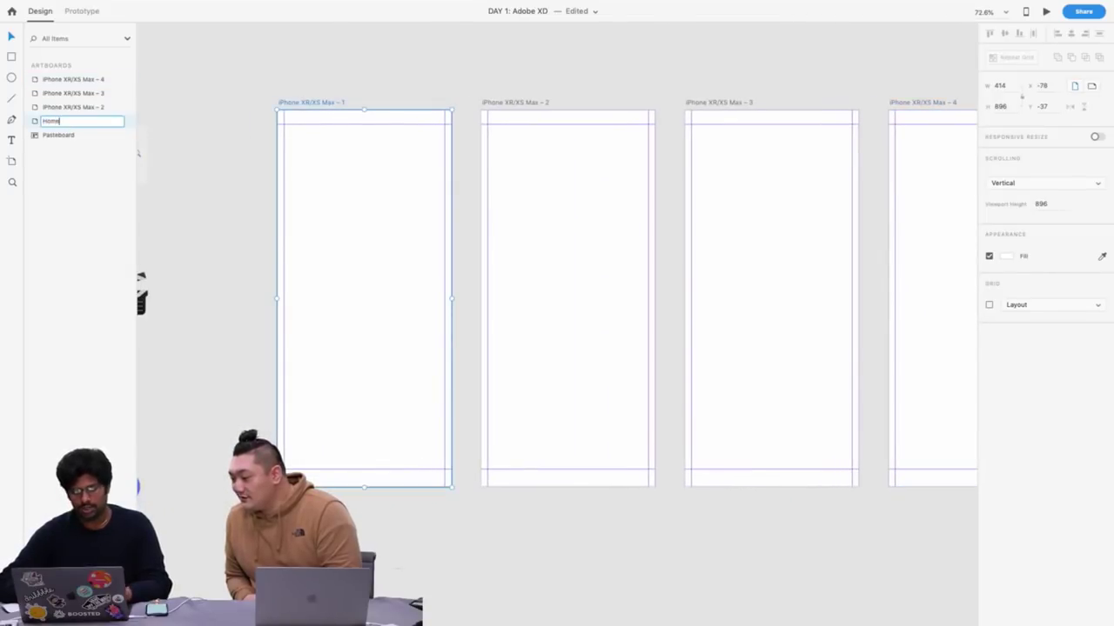
key("Return")
Rename the second artboard, iPhone XR/XS Max – 2, as Select People
left_click(492, 103)
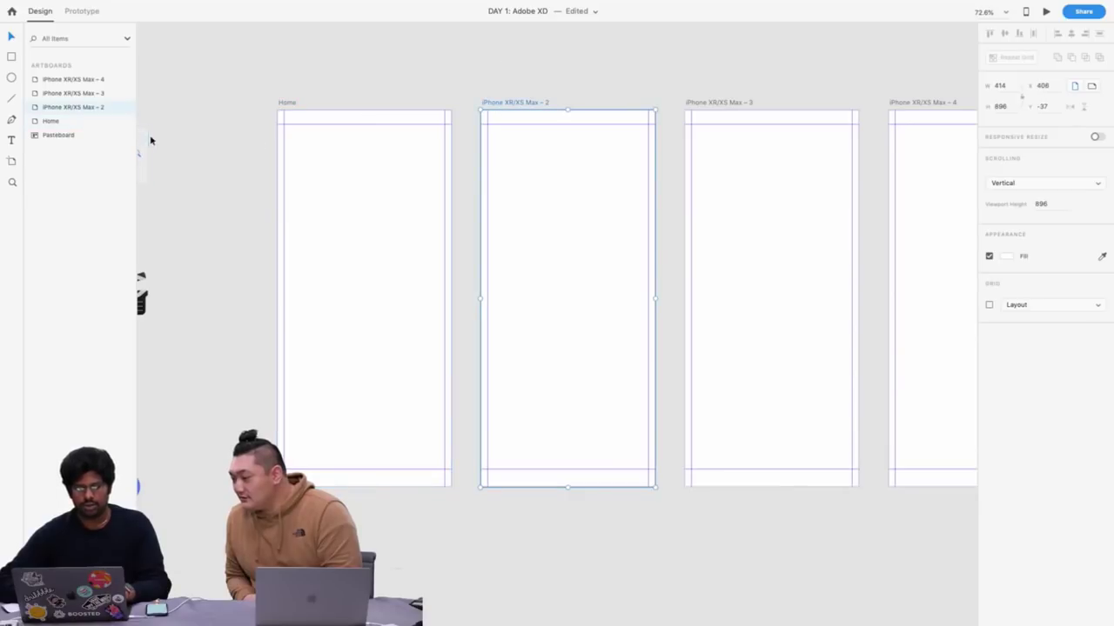
double_click(81, 107)
type("Si")
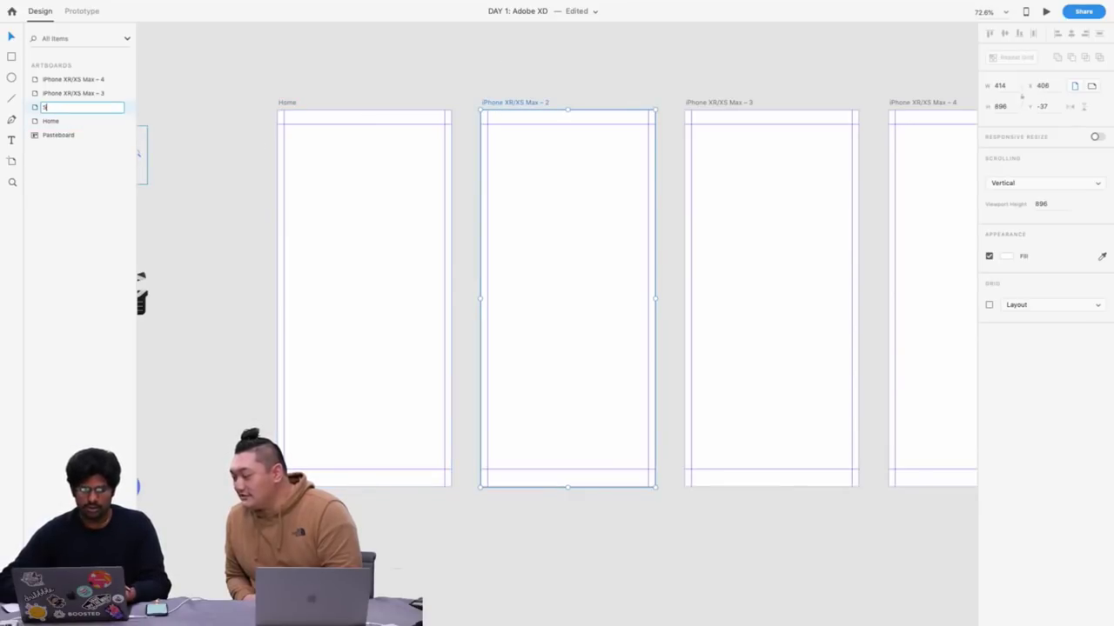
type("lect P")
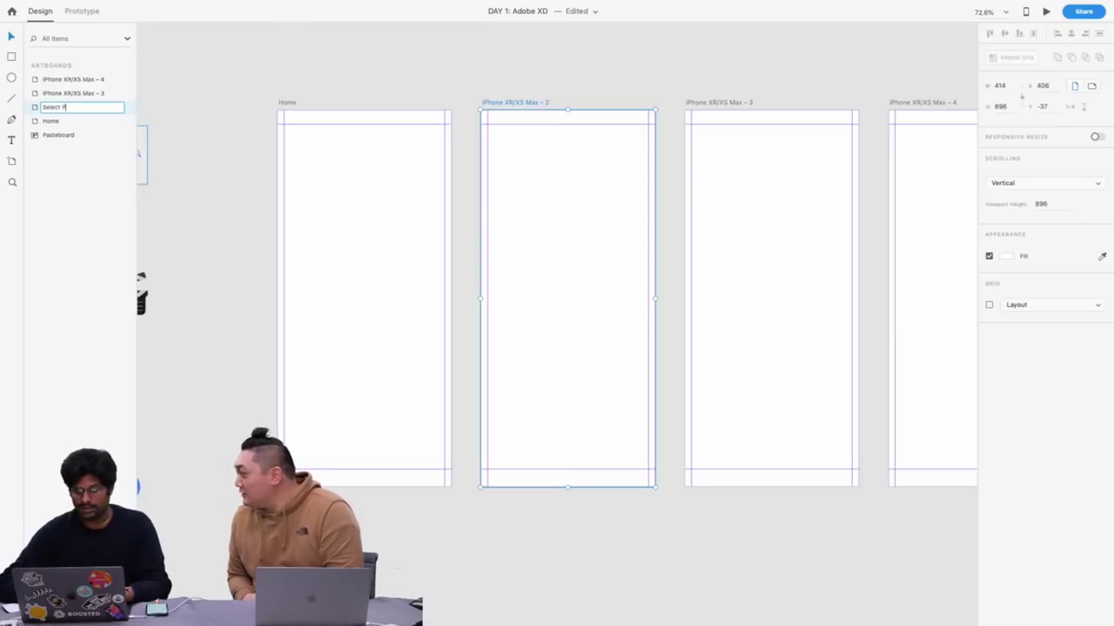
type("eople")
key("Return")
Rename the third artboard, iPhone XR/XS Max – 3, as Money
scroll(470, 76, "right", 3)
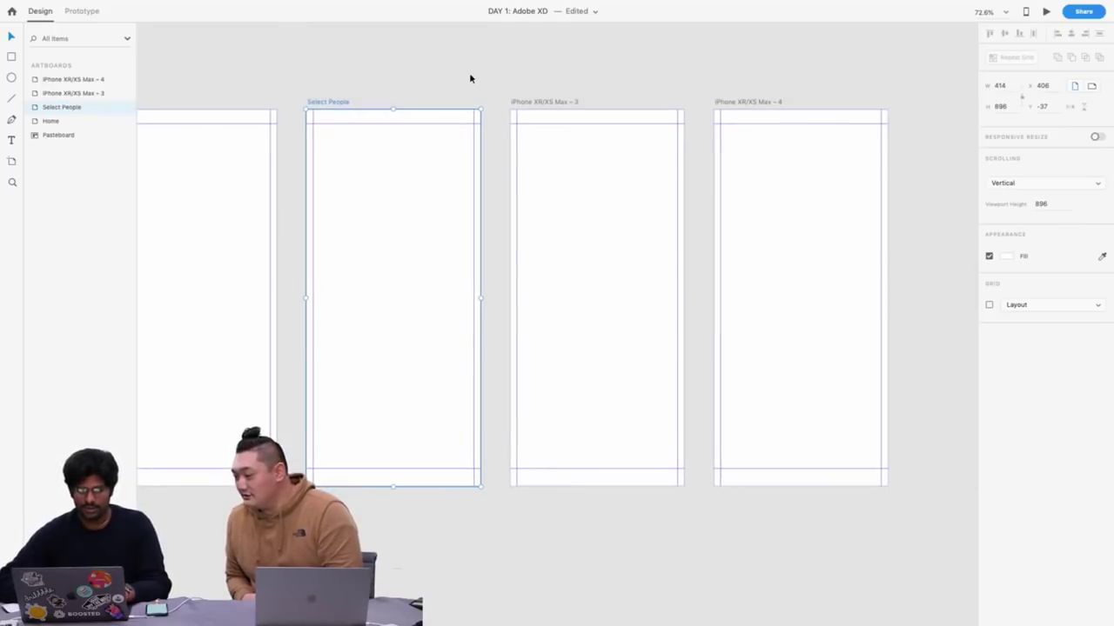
left_click(520, 103)
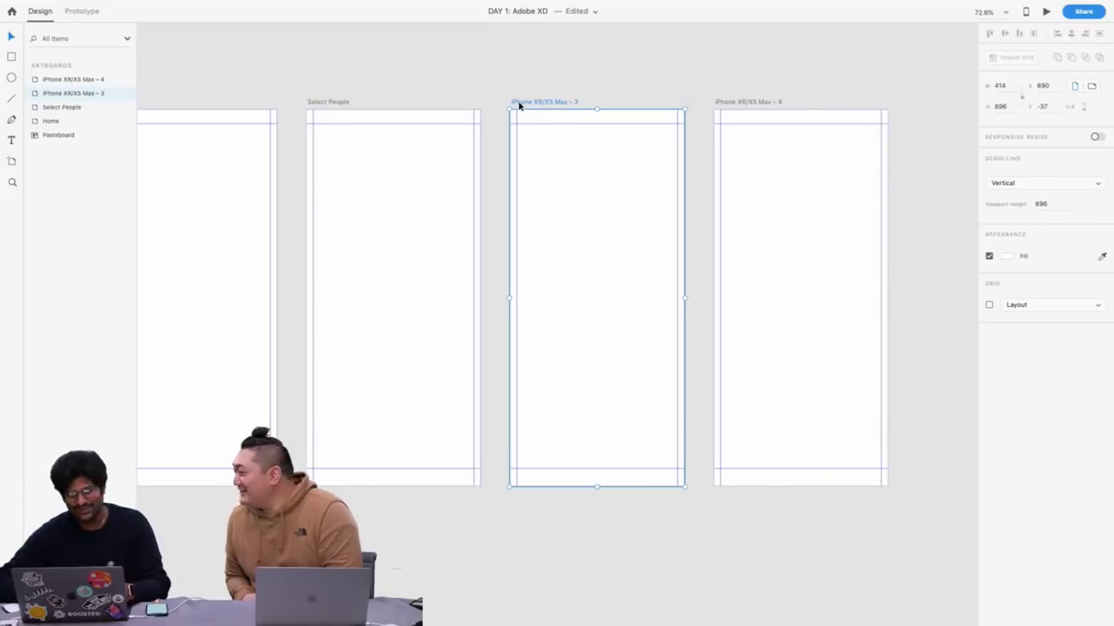
double_click(73, 80)
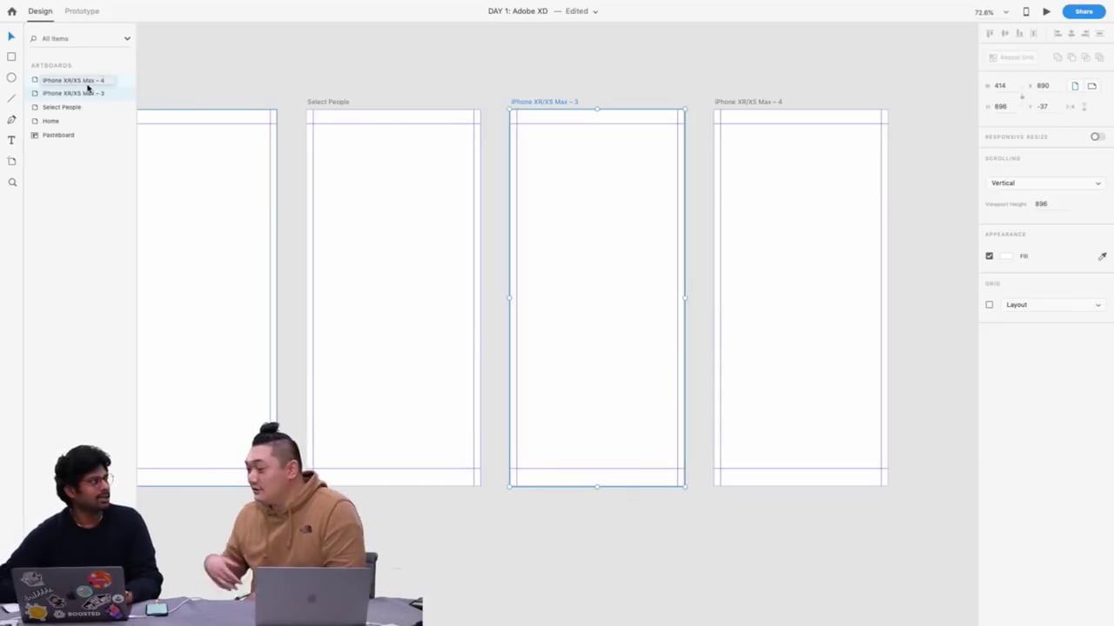
left_click(61, 39)
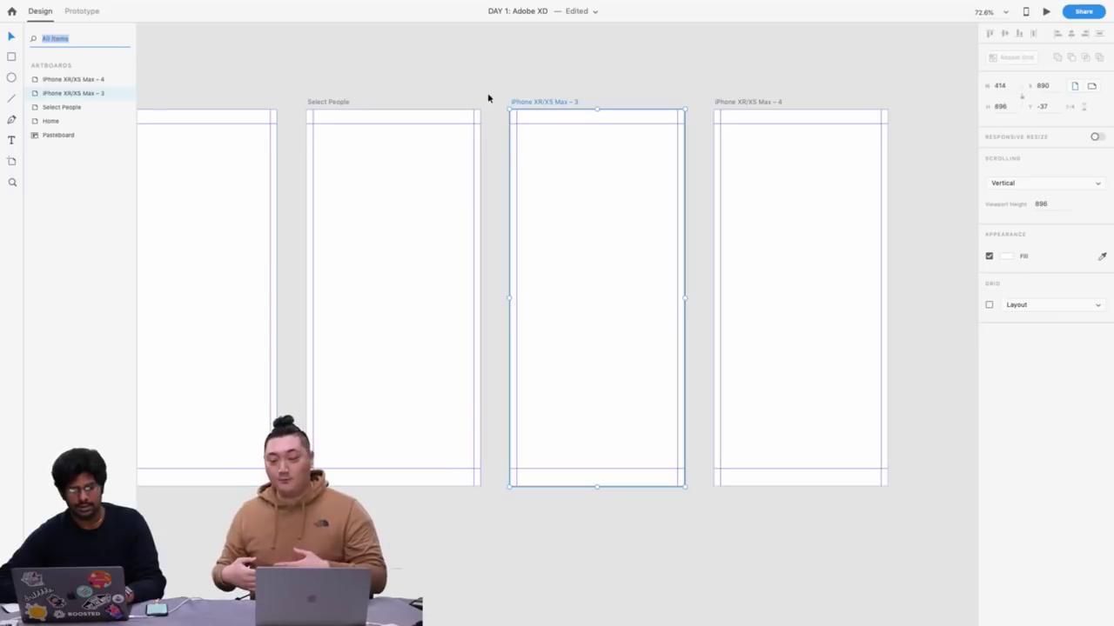
double_click(79, 93)
type("Money")
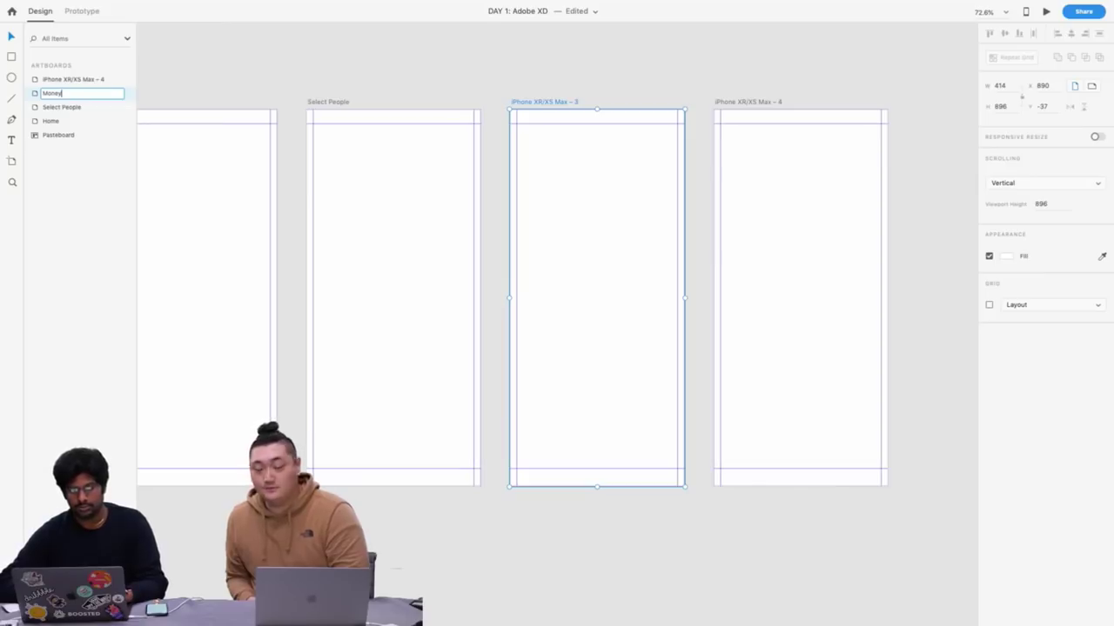
key("Return")
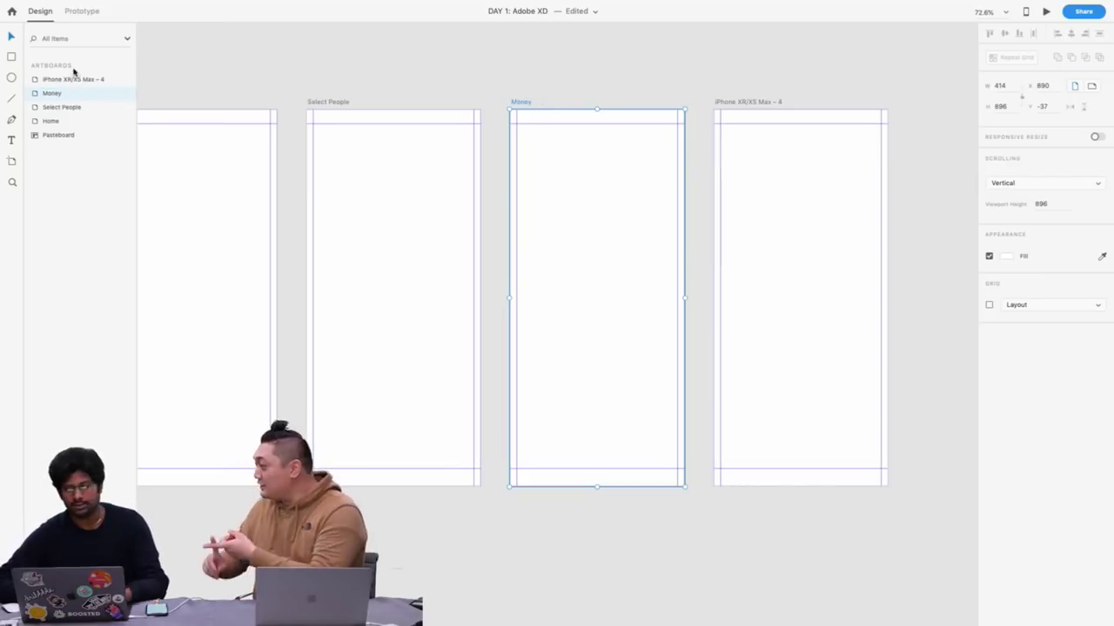
Rename the fourth artboard, iPhone XR/XS Max – 4, as Purpose
scroll(329, 94, "right", 3)
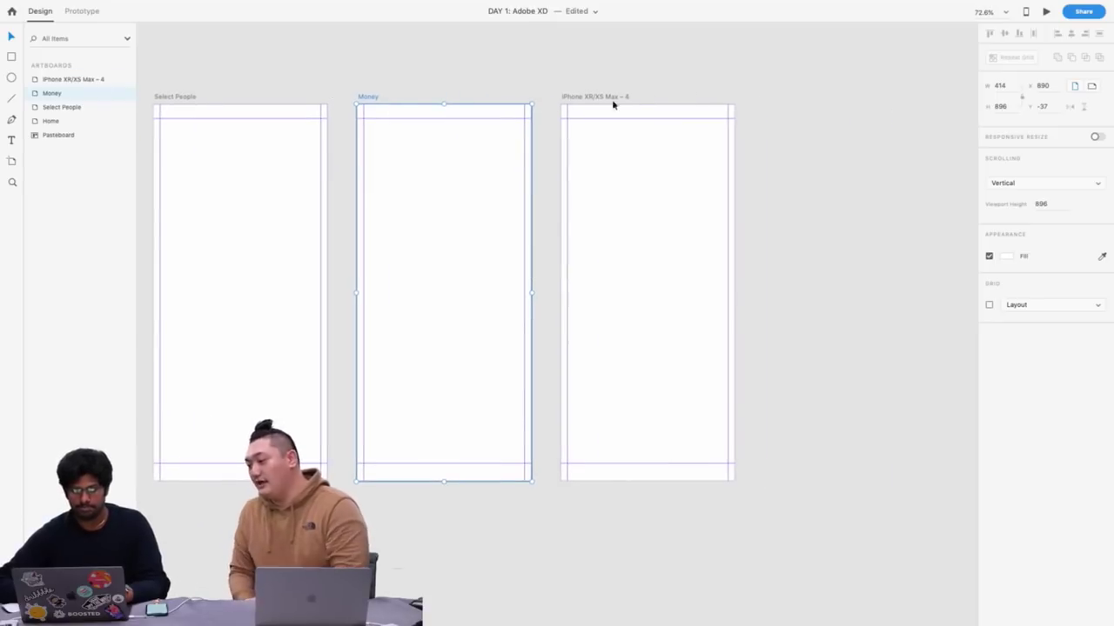
left_click(567, 97)
double_click(61, 81)
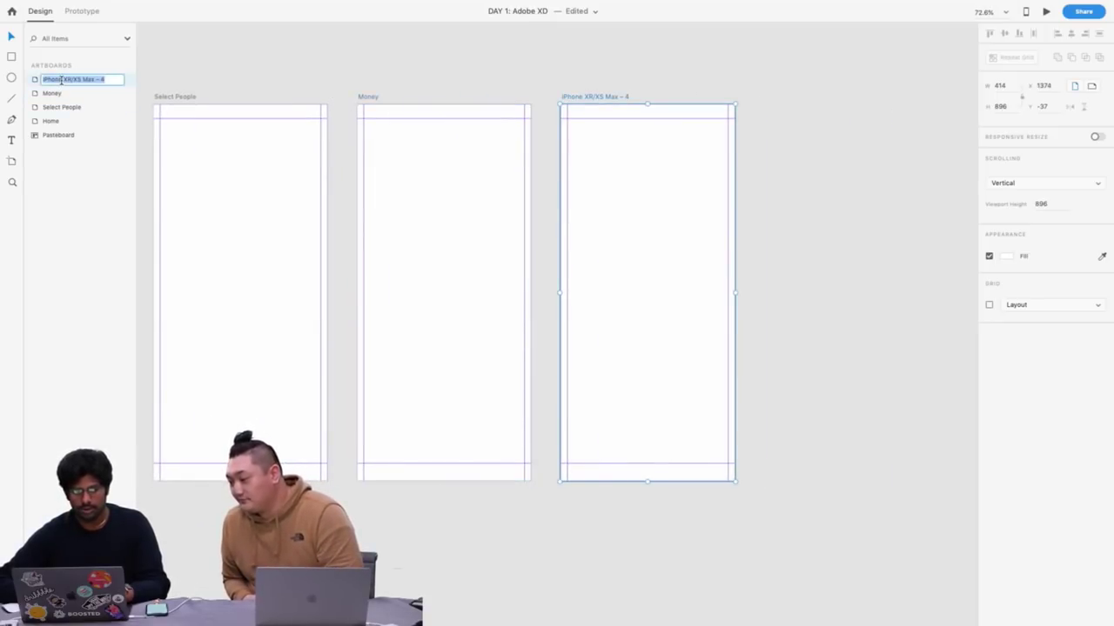
type("H")
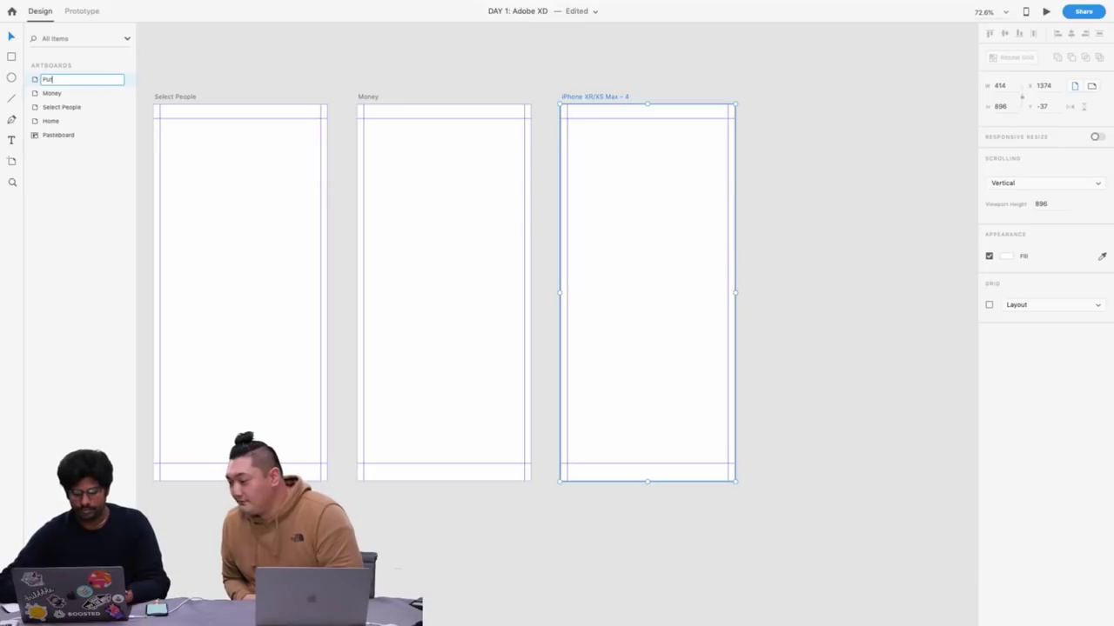
type("urpose")
key("Return")
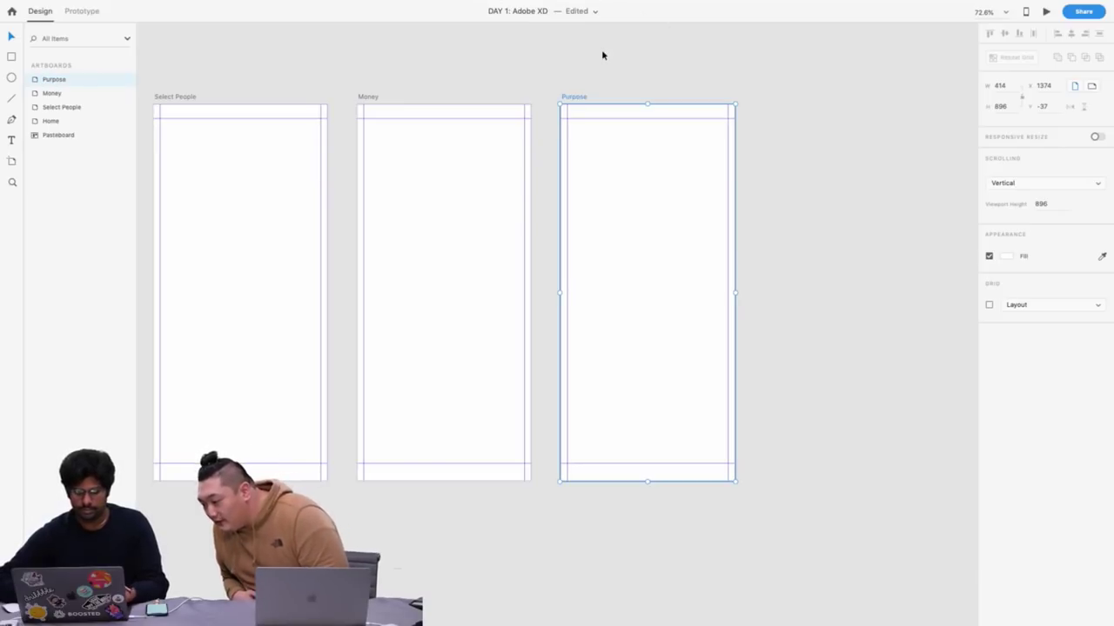
Duplicate the Purpose artboard and rename the copy as Confirmation
key("super+d")
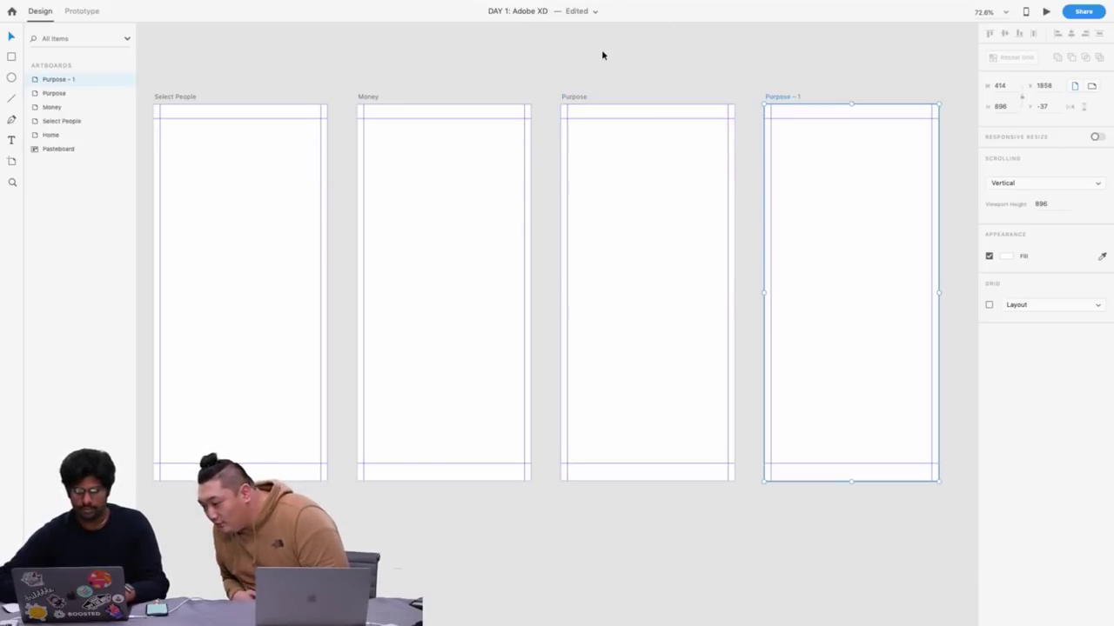
double_click(69, 80)
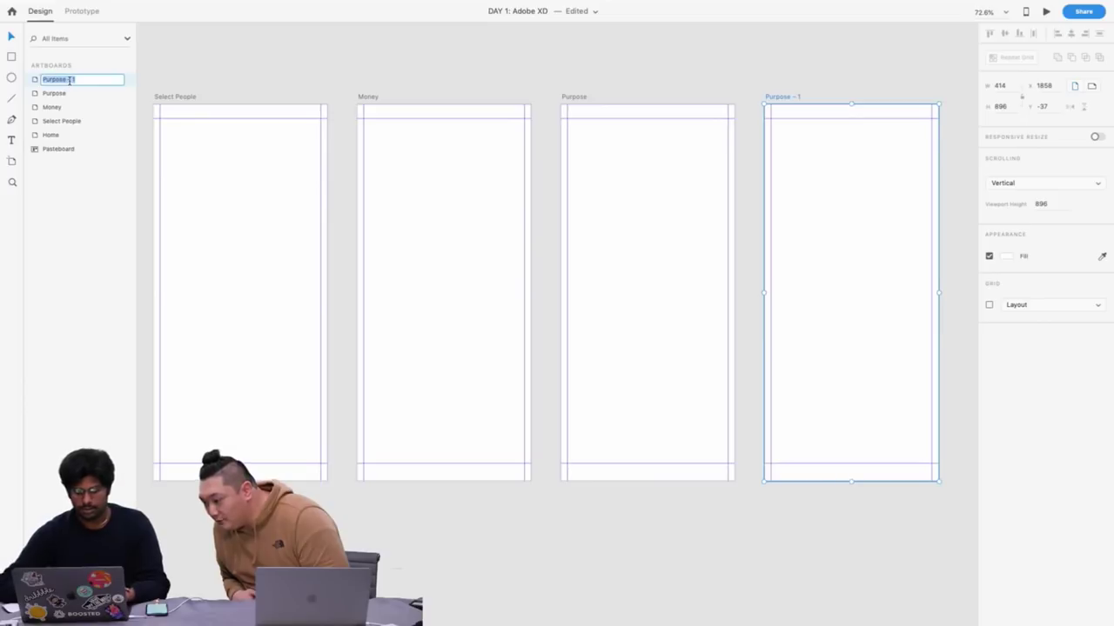
type("Confirma")
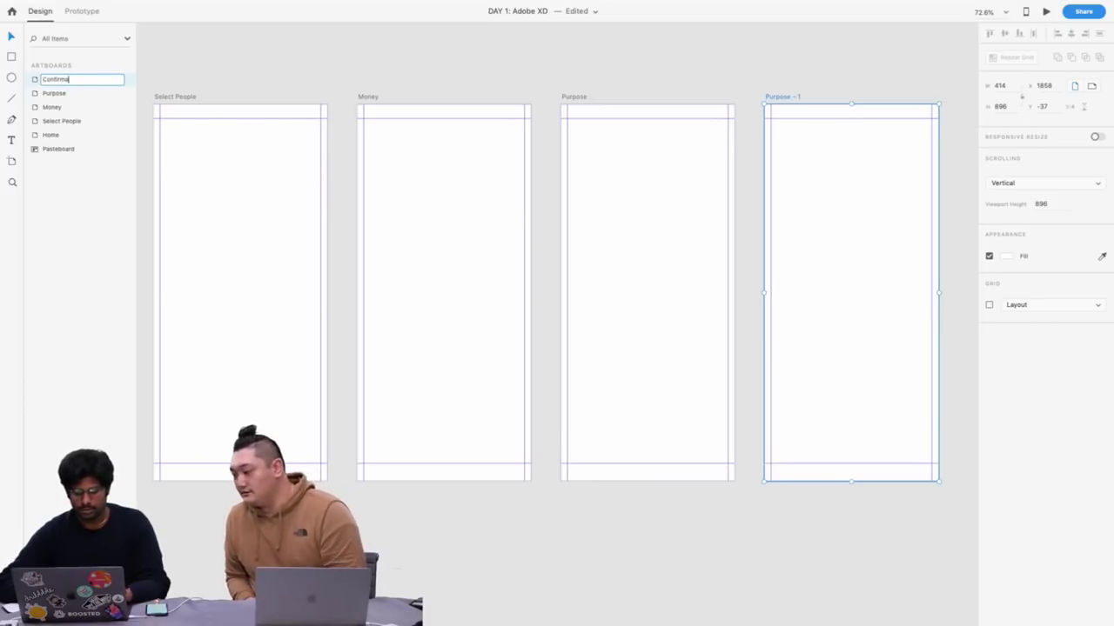
type("tion")
key("Return")
Look over the row of artboards from Home to Confirmation and the assets on the pasteboard beside them
scroll(197, 79, "left", 4)
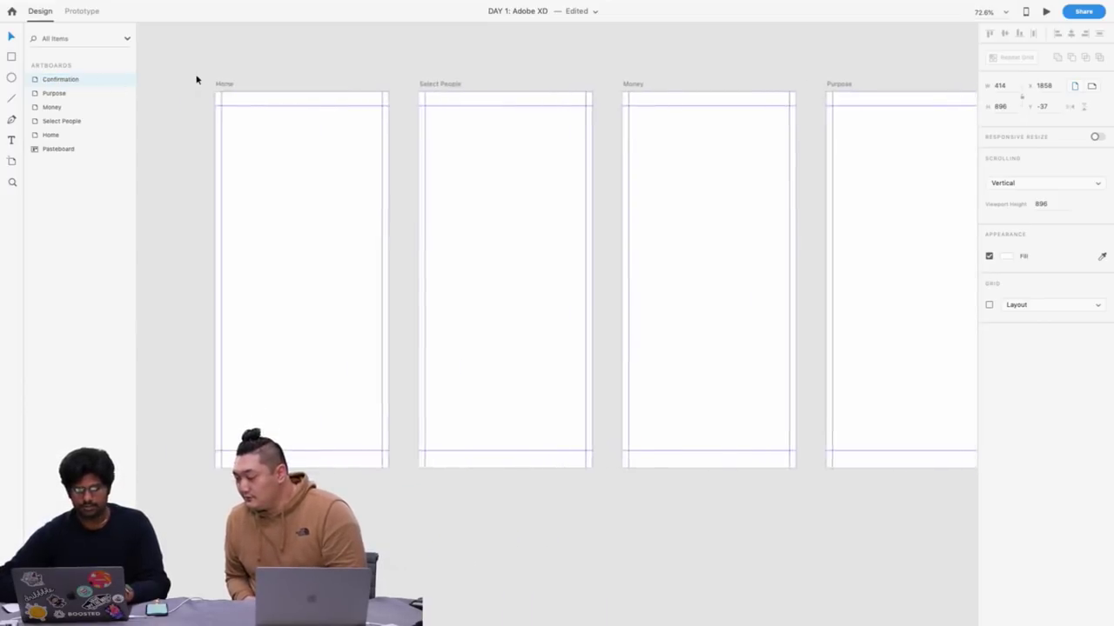
scroll(197, 80, "down", 3)
scroll(196, 80, "right", 1)
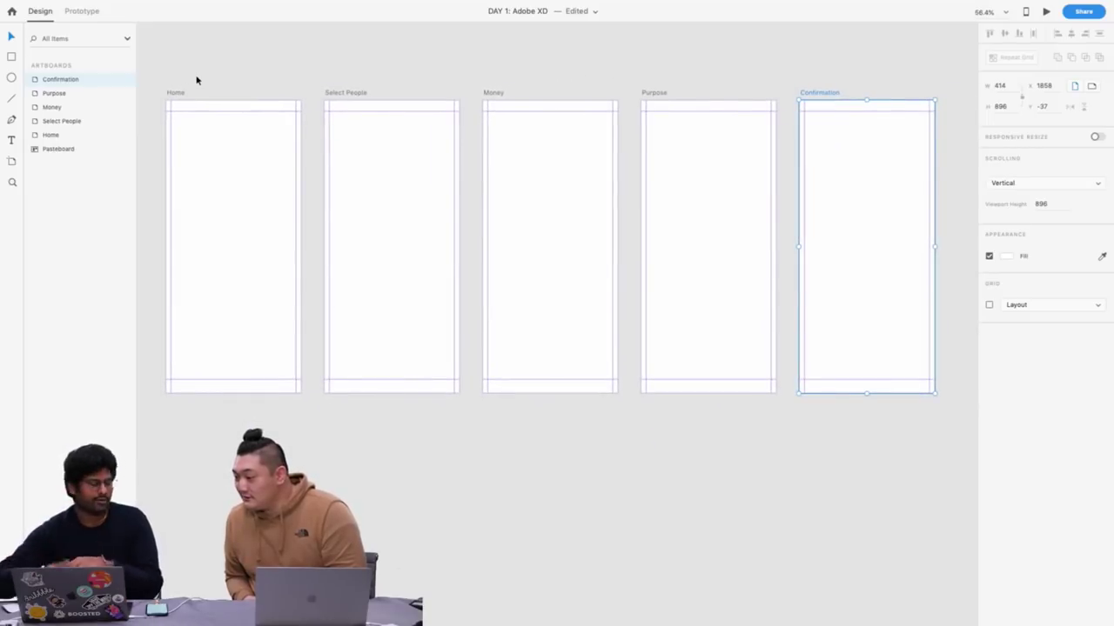
scroll(197, 80, "left", 2)
scroll(196, 80, "up", 1)
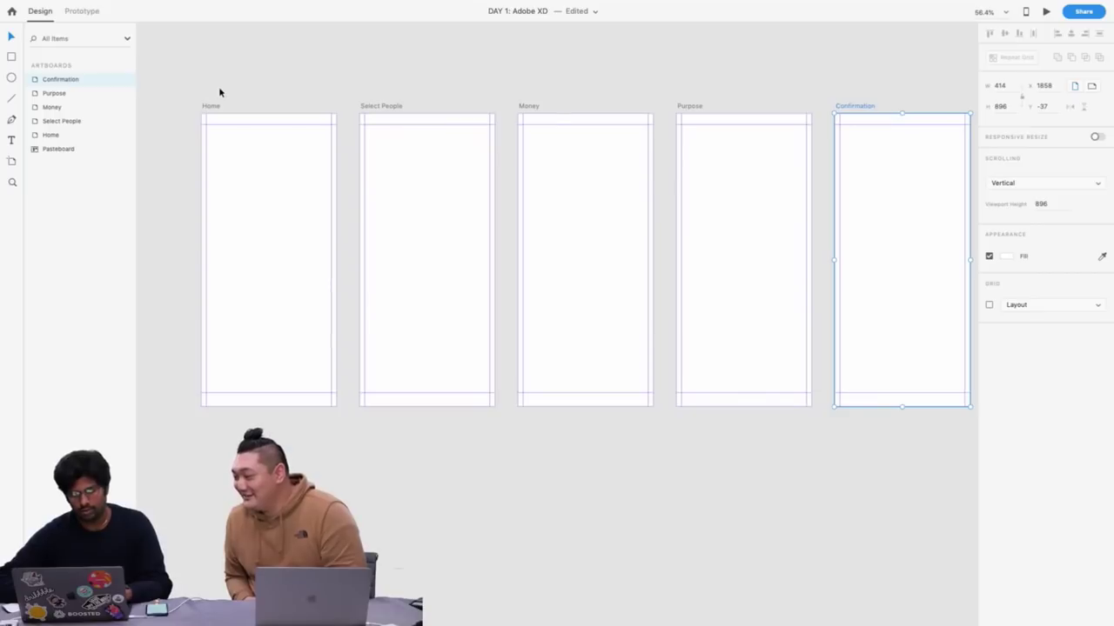
scroll(218, 87, "left", 5)
scroll(218, 86, "up", 1)
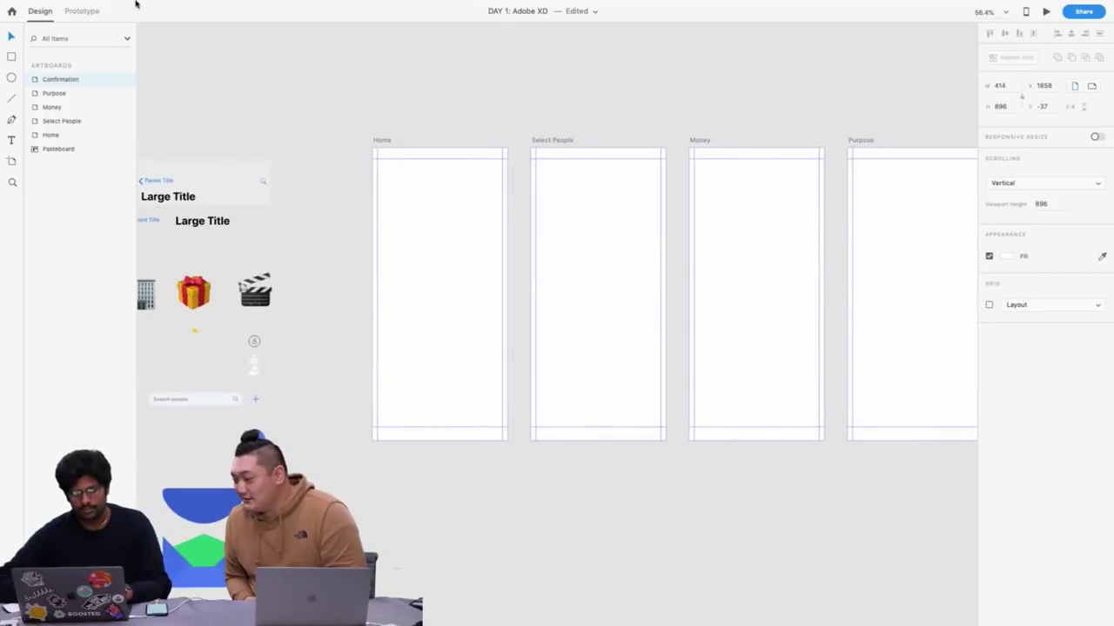
scroll(460, 132, "up", 5)
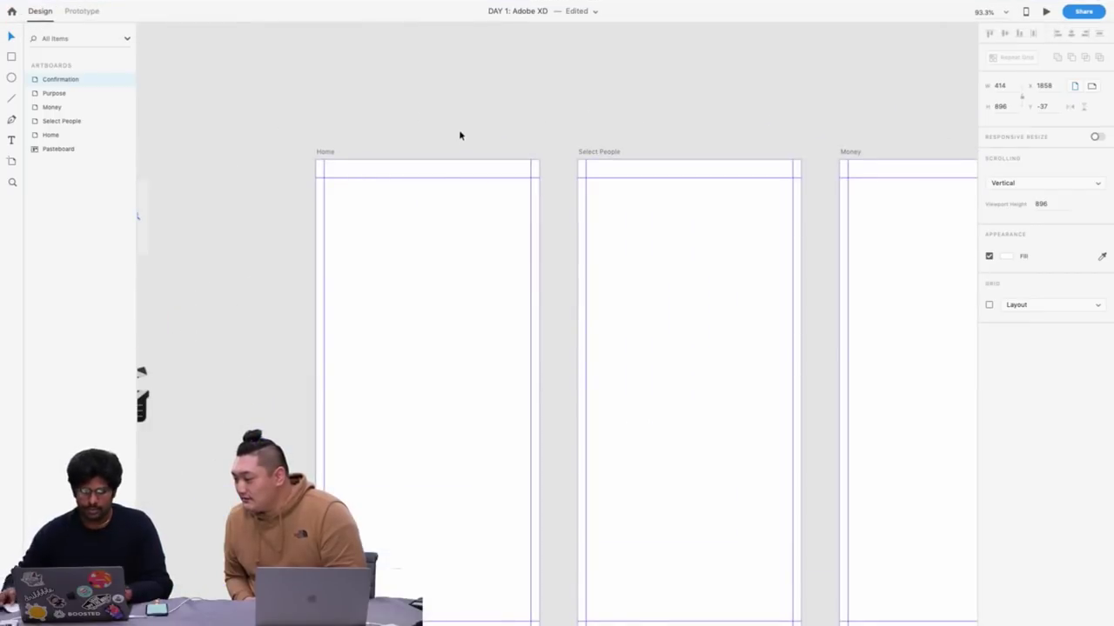
Add a two-line greeting in the upper part of the Home artboard, with "Hi" above the person's name
left_click(441, 334)
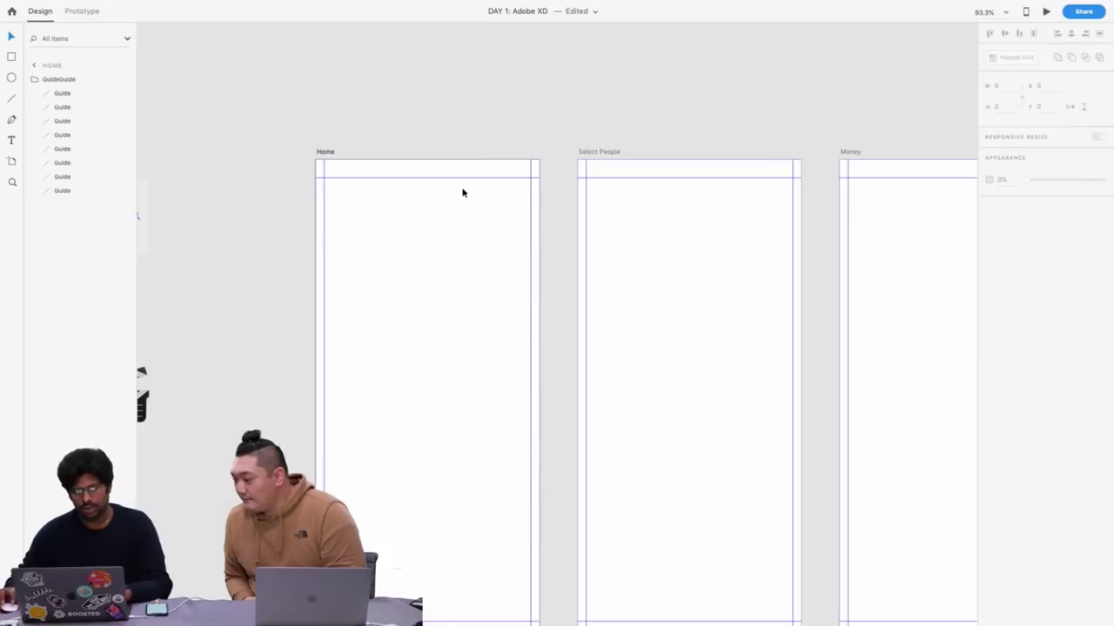
scroll(462, 192, "down", 2)
left_click(348, 156)
key("t")
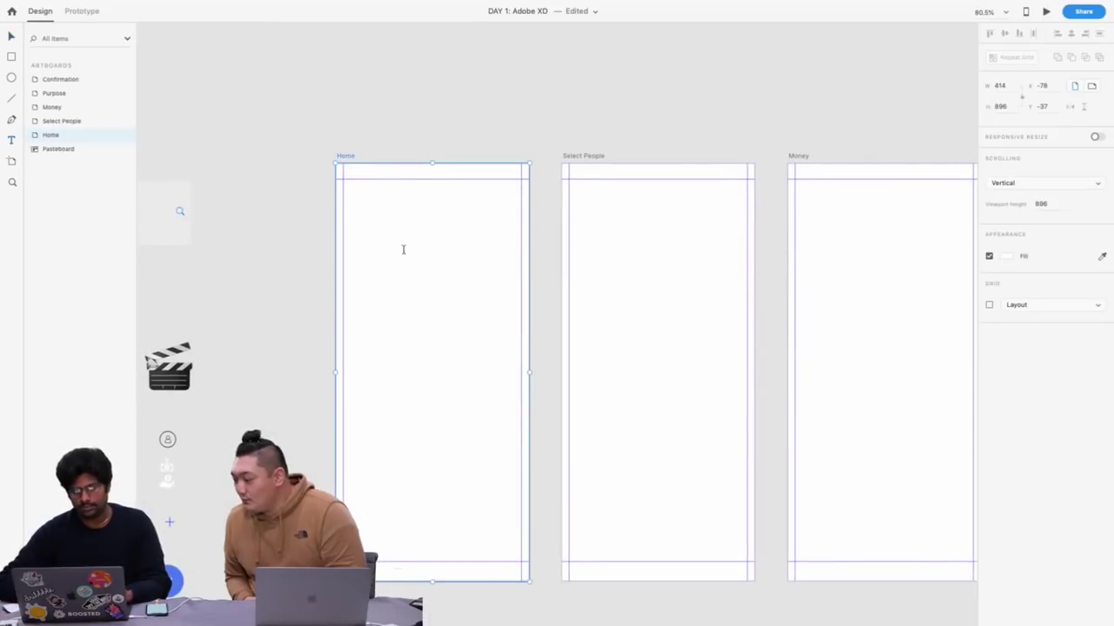
left_click(410, 242)
type("Hi")
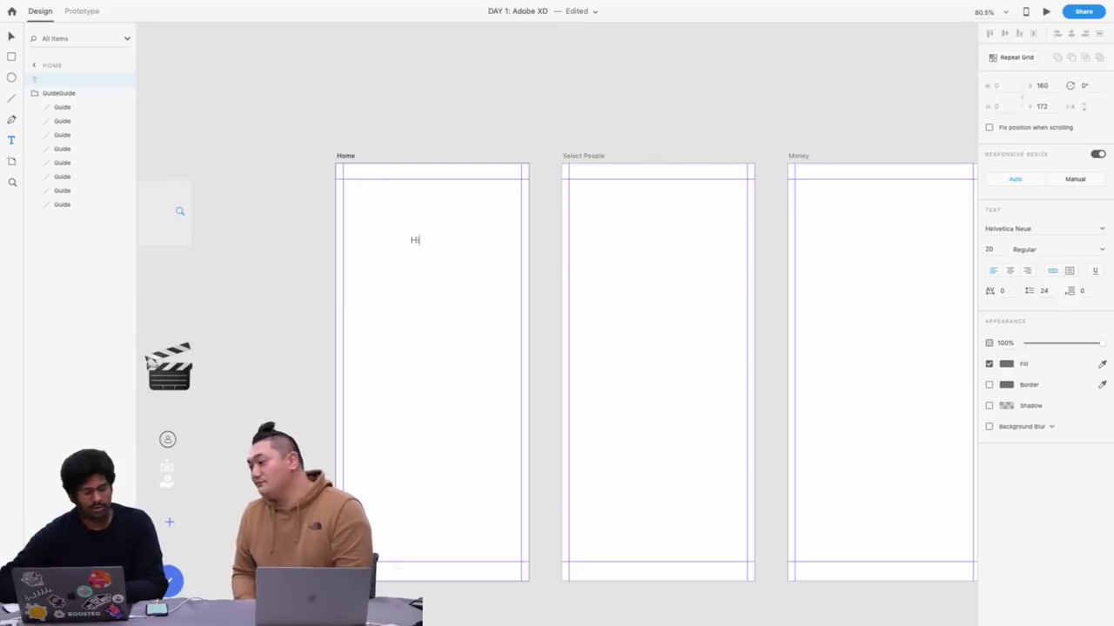
key("Return")
type("J")
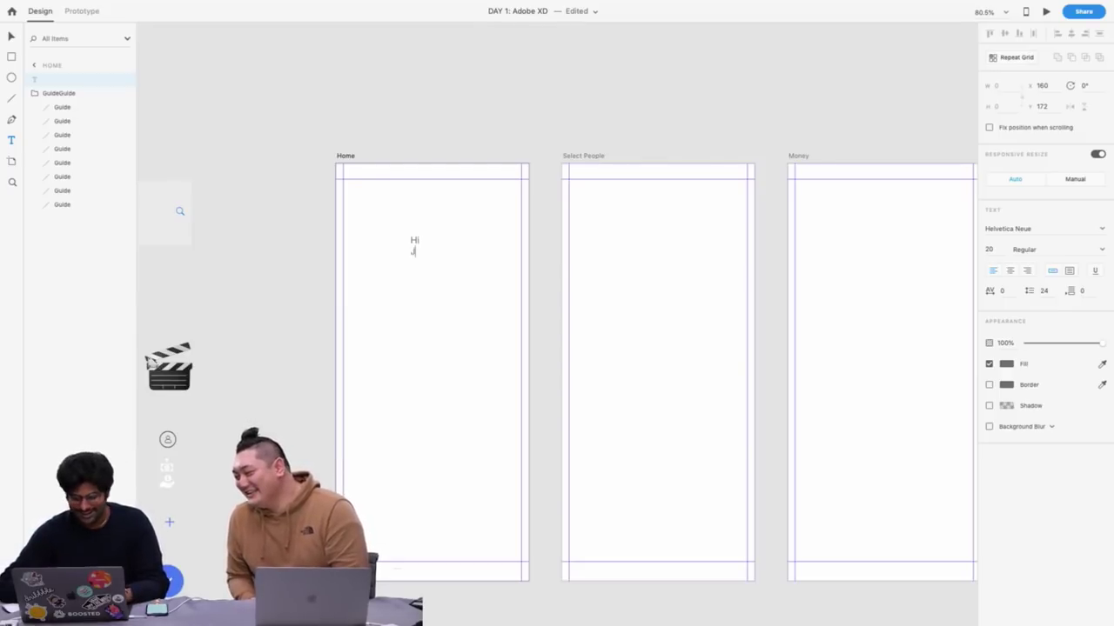
type("ohnyvino")
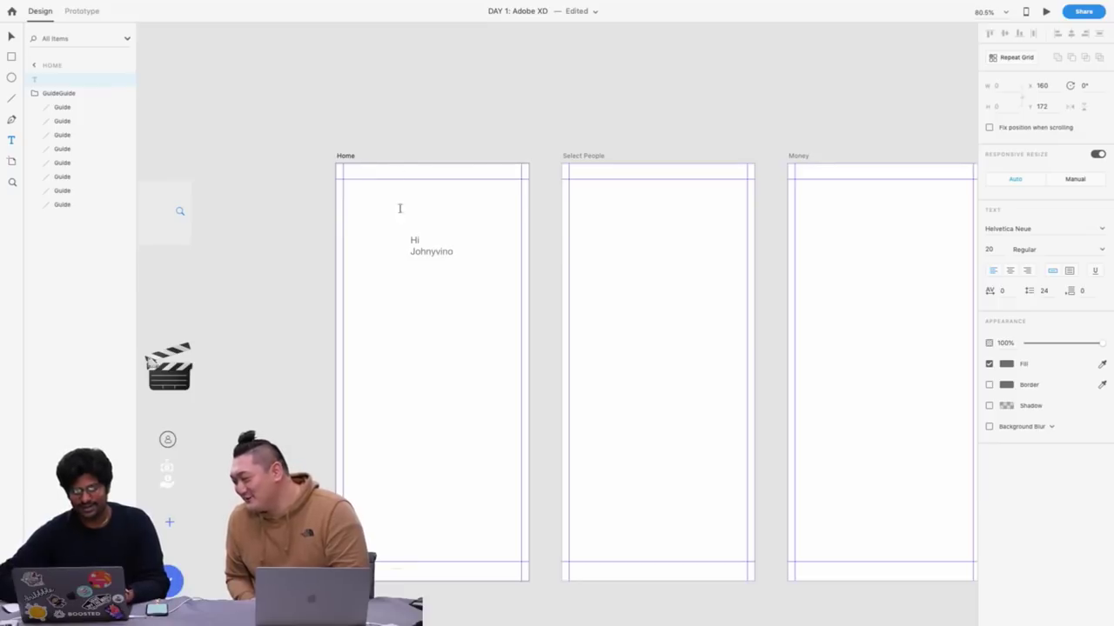
key("Escape")
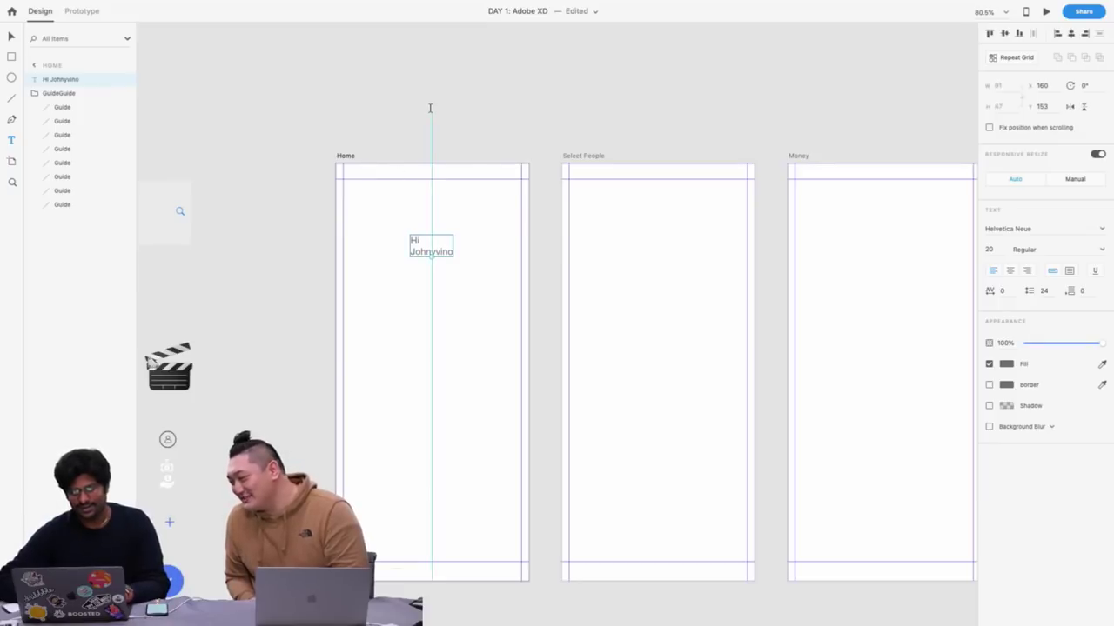
Center-align the greeting text on the Home artboard and set its font size to 34
left_click(1011, 272)
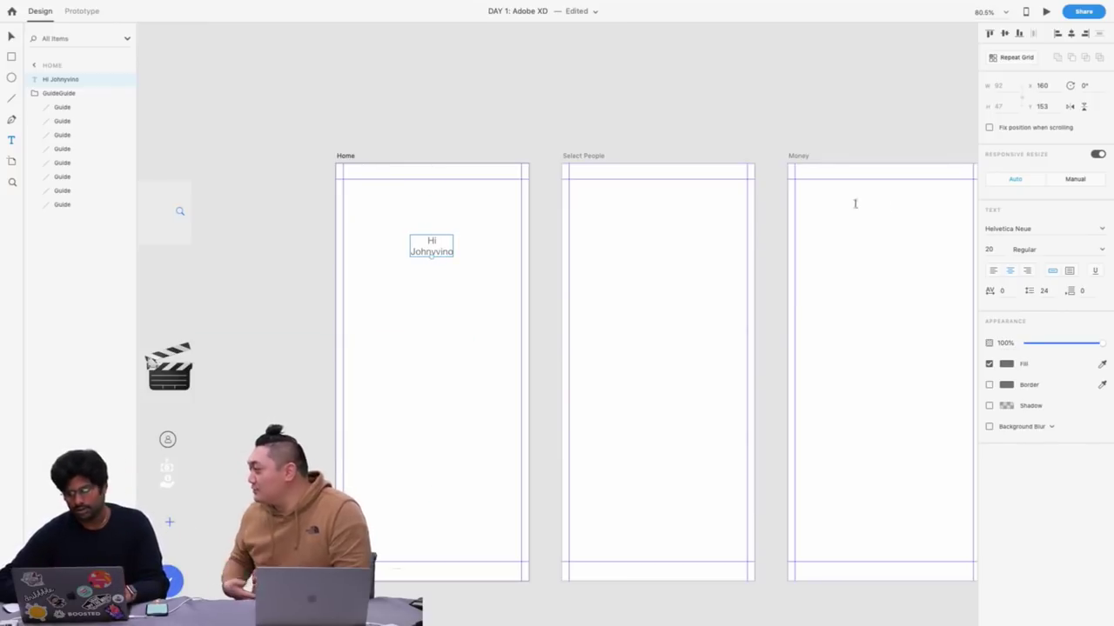
left_click(992, 249)
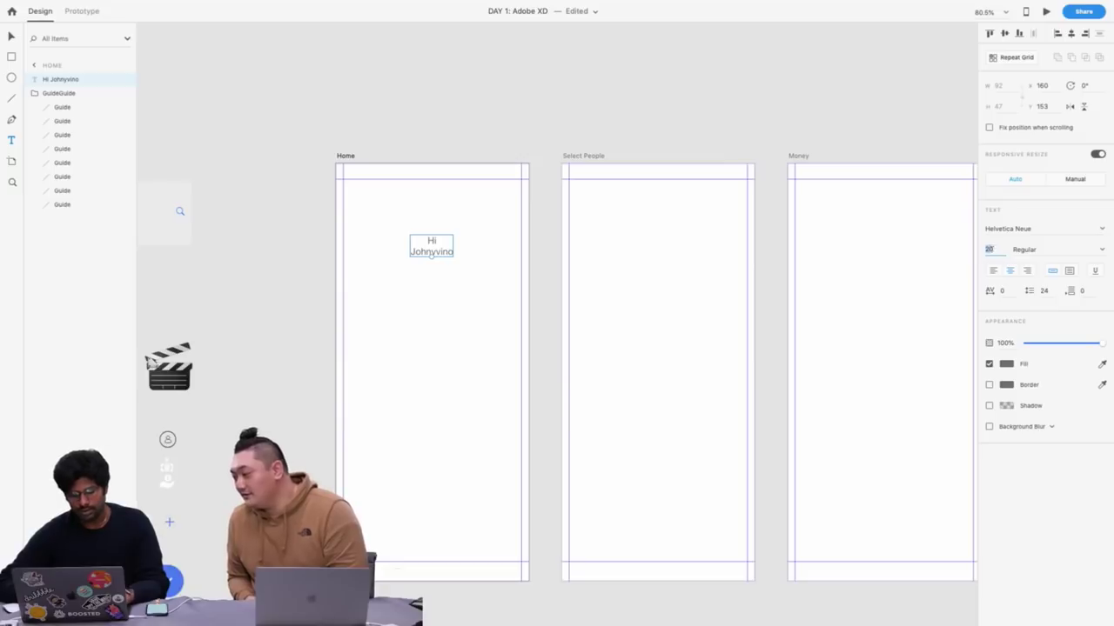
type("34")
key("Return")
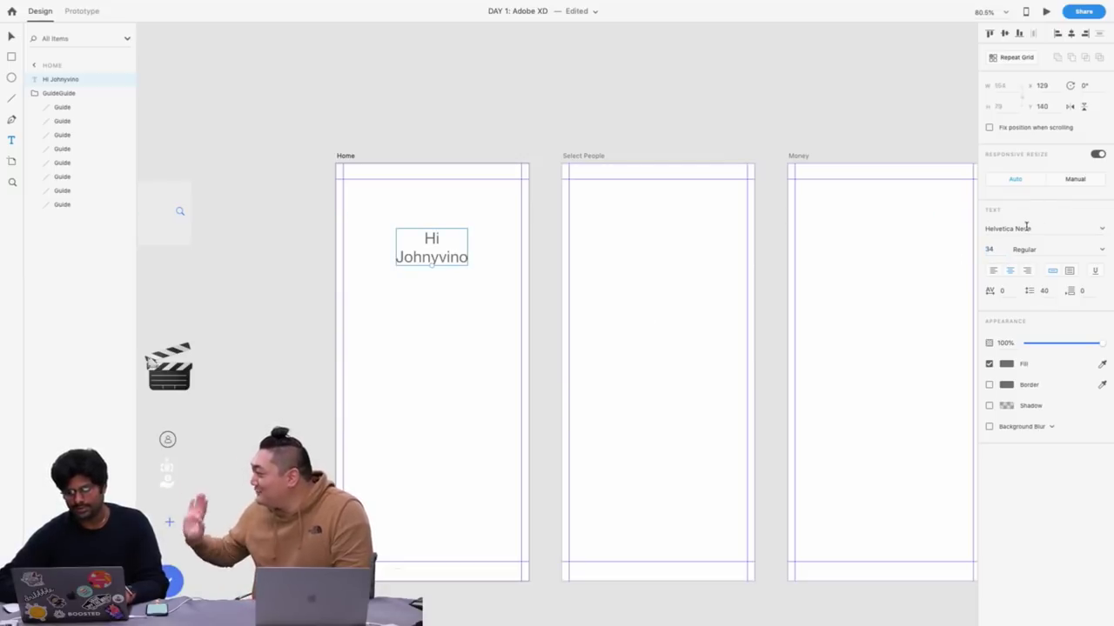
Change the greeting's font to Circular Std and shift the text slightly up on the Home artboard
double_click(1023, 228)
key("super+a")
type("Cu")
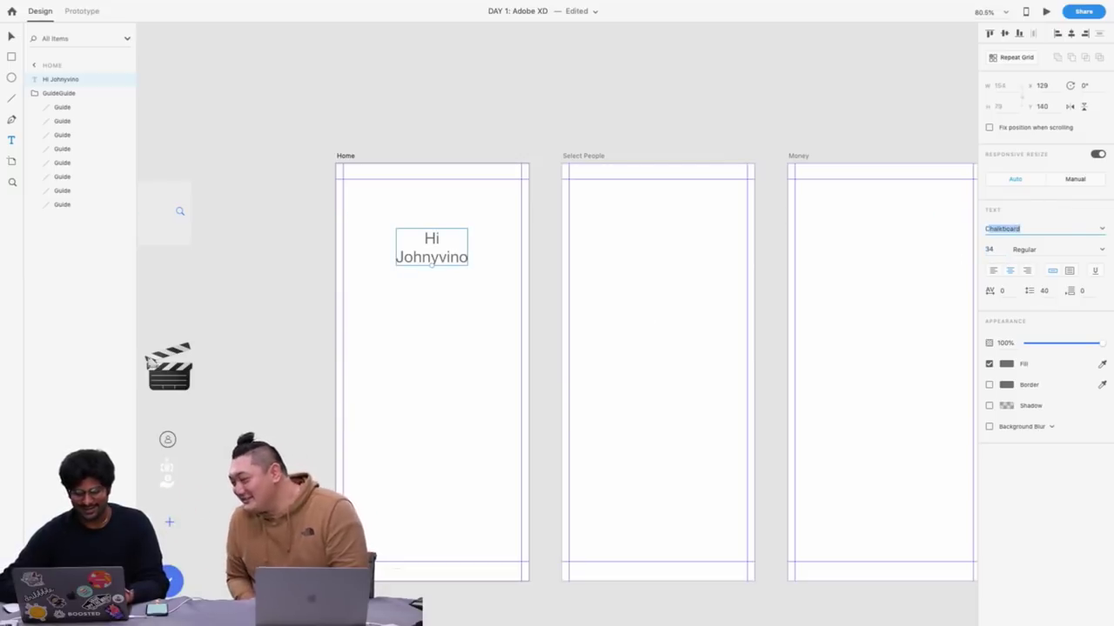
type("ircu")
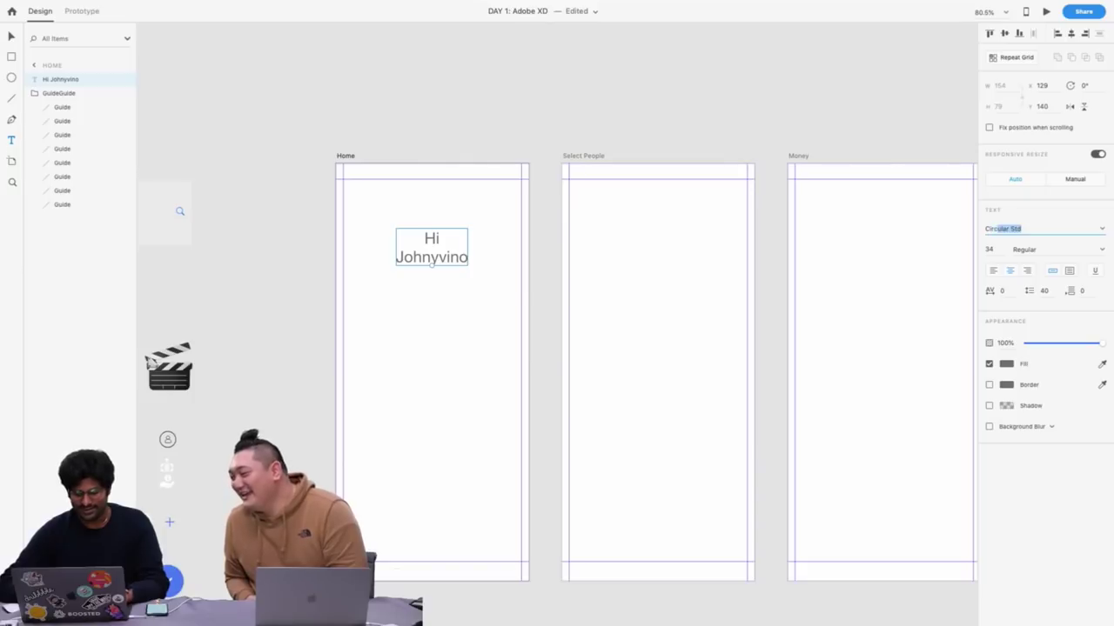
key("Return")
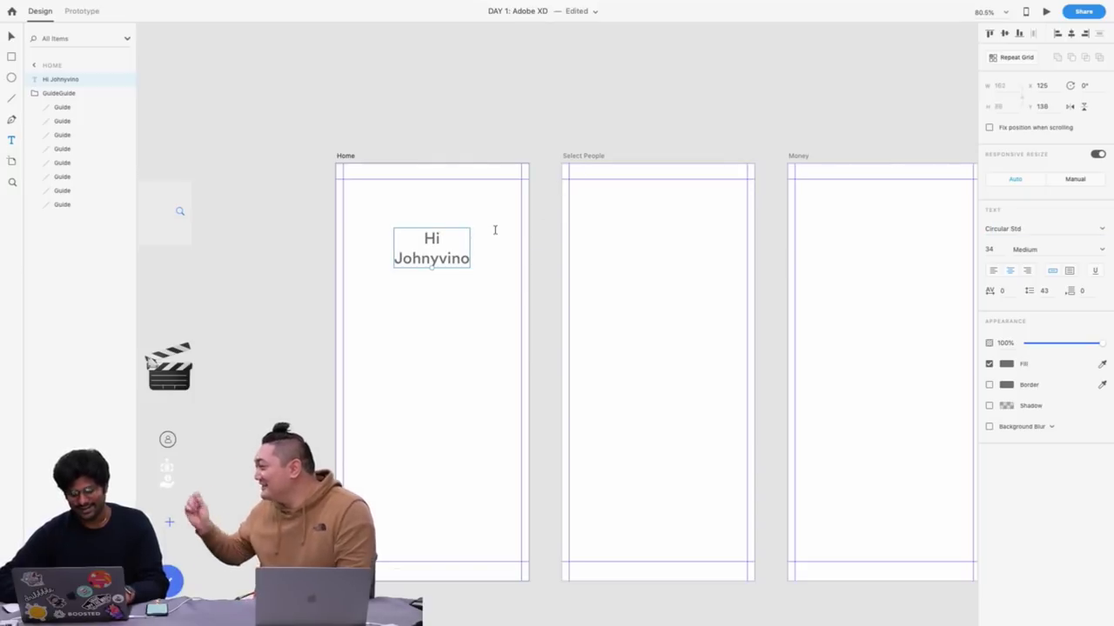
left_click_drag(417, 248, 409, 241)
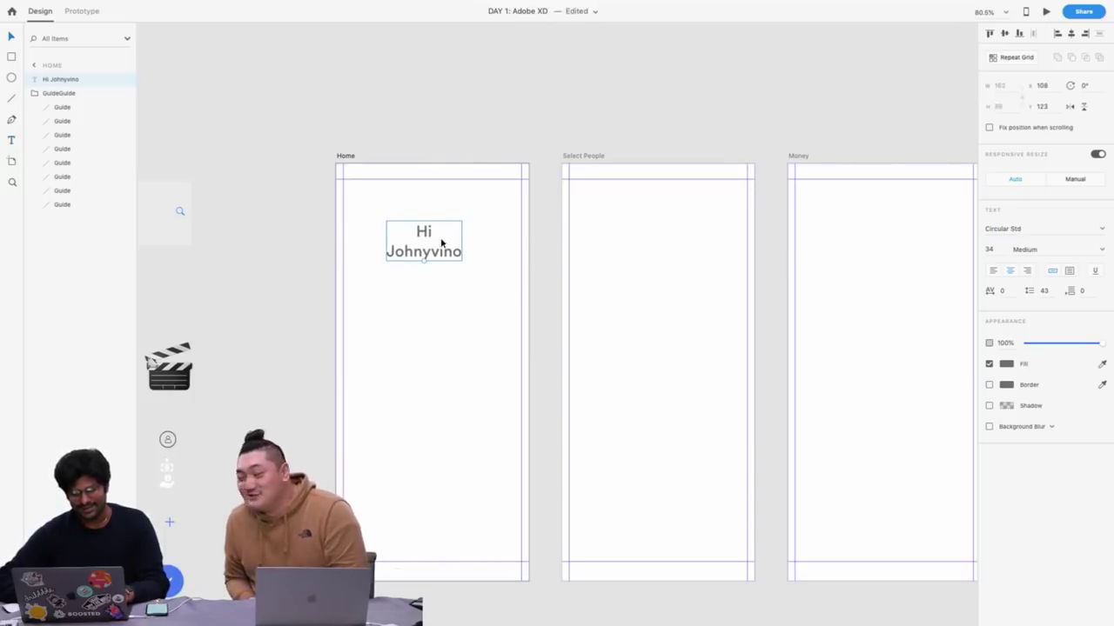
double_click(442, 242)
key("Right")
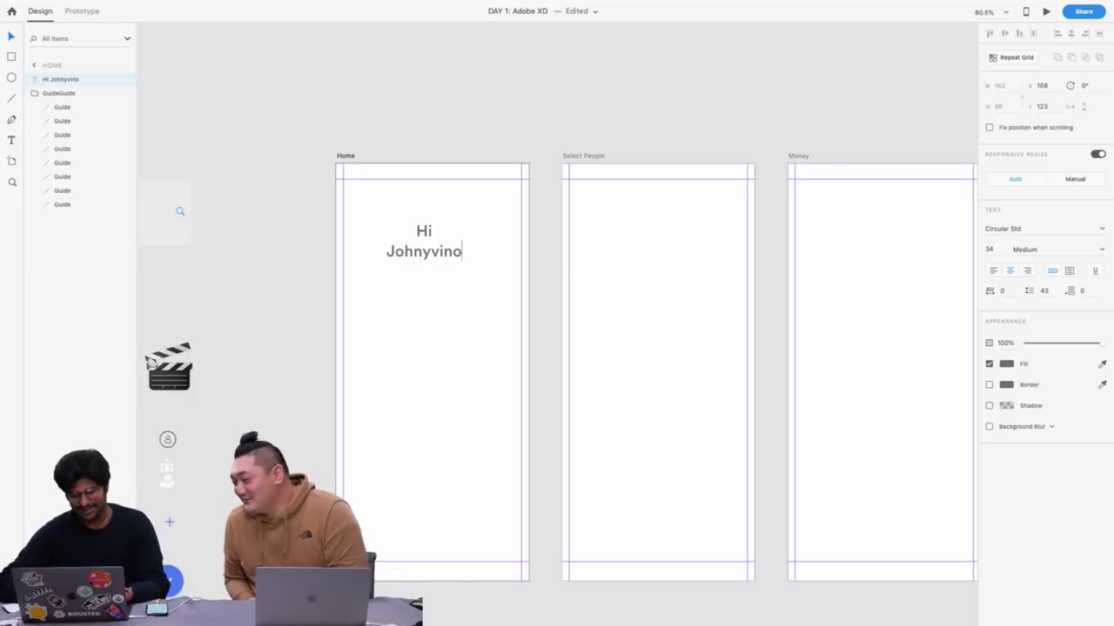
key("Escape")
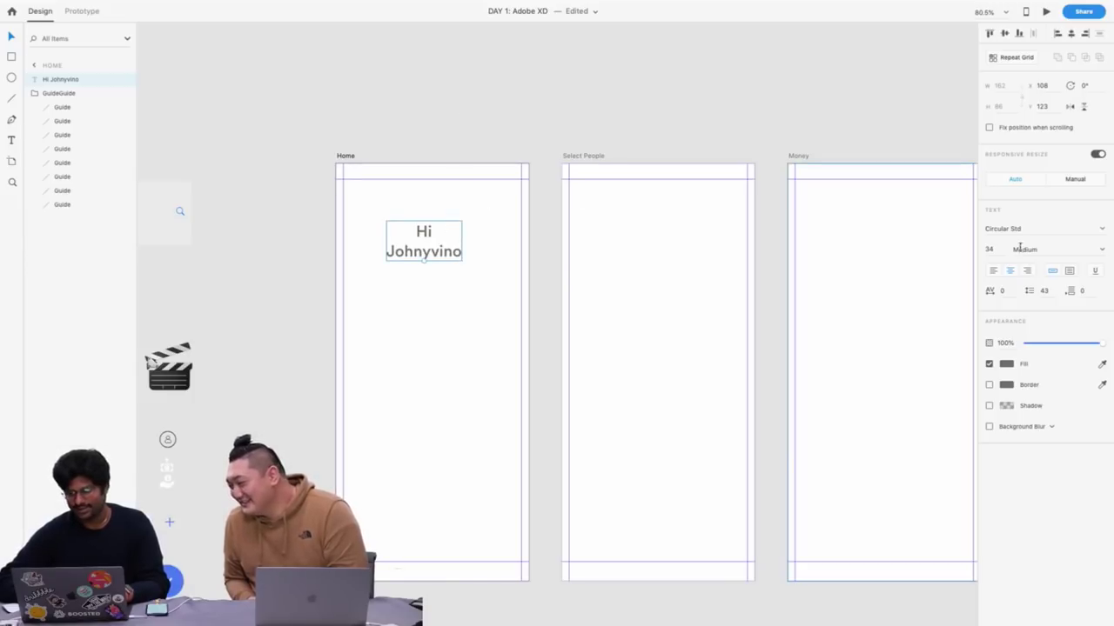
Fill the greeting text with dark navy #080B31 and center it horizontally in the upper part of the Home artboard
left_click(1008, 365)
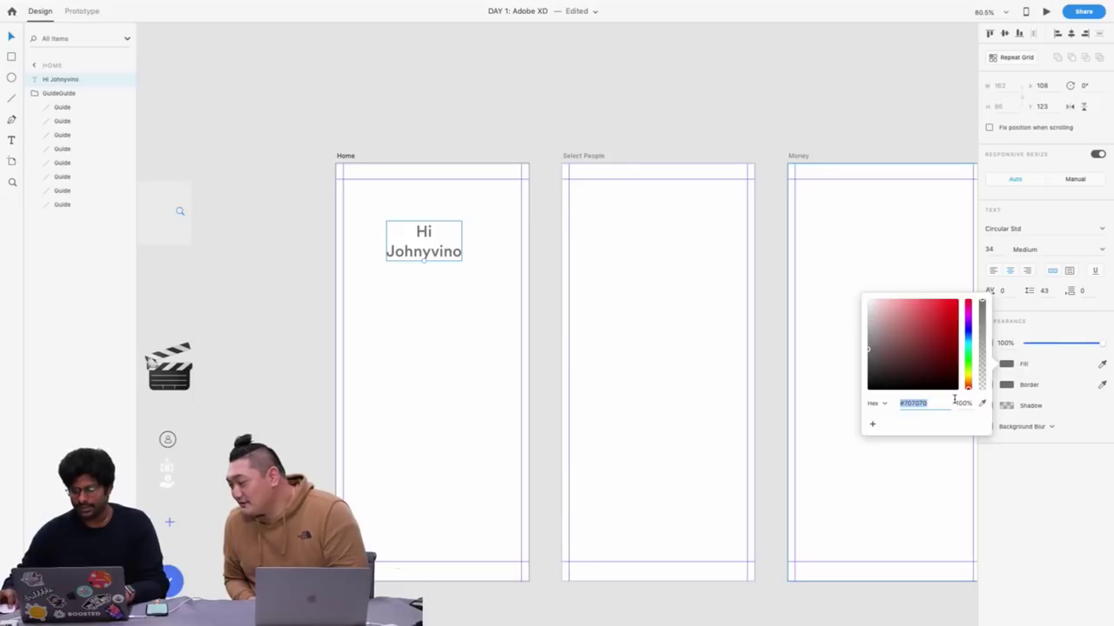
left_click(969, 332)
left_click_drag(940, 360, 943, 371)
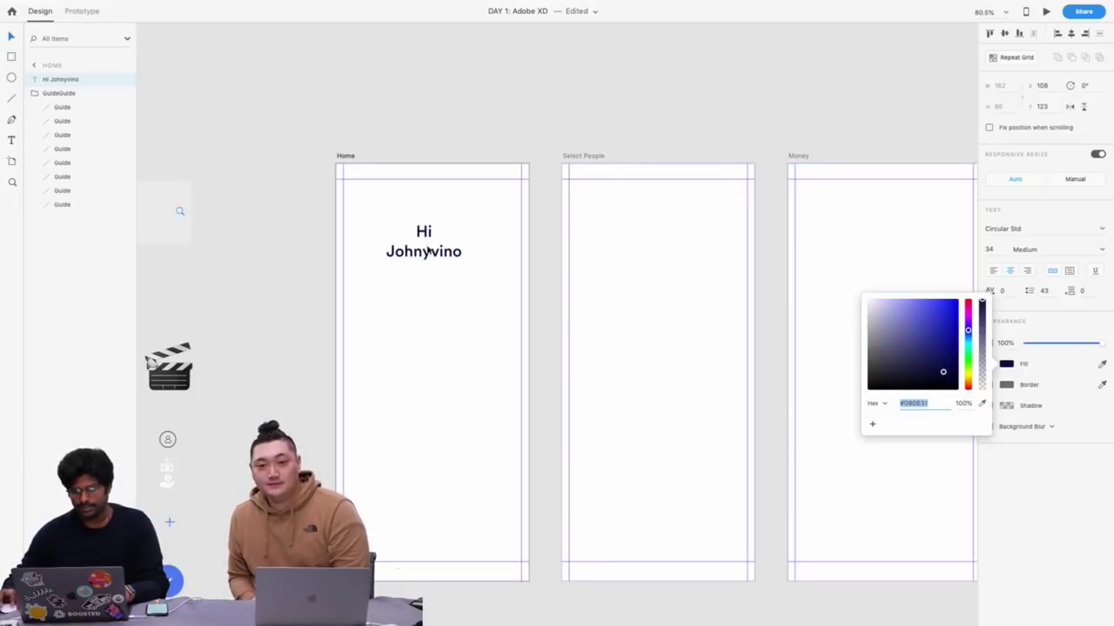
left_click(426, 232)
left_click_drag(433, 232, 438, 240)
left_click(449, 158)
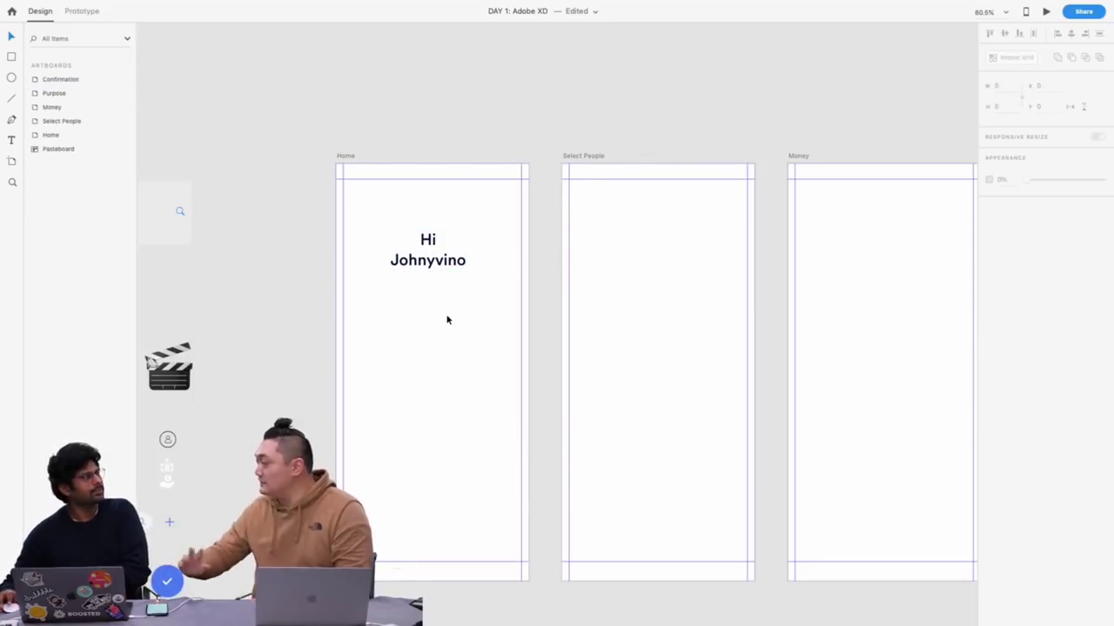
Draw a 268 by 268 circle below the greeting and center it horizontally on the Home artboard
scroll(454, 263, "right", 2)
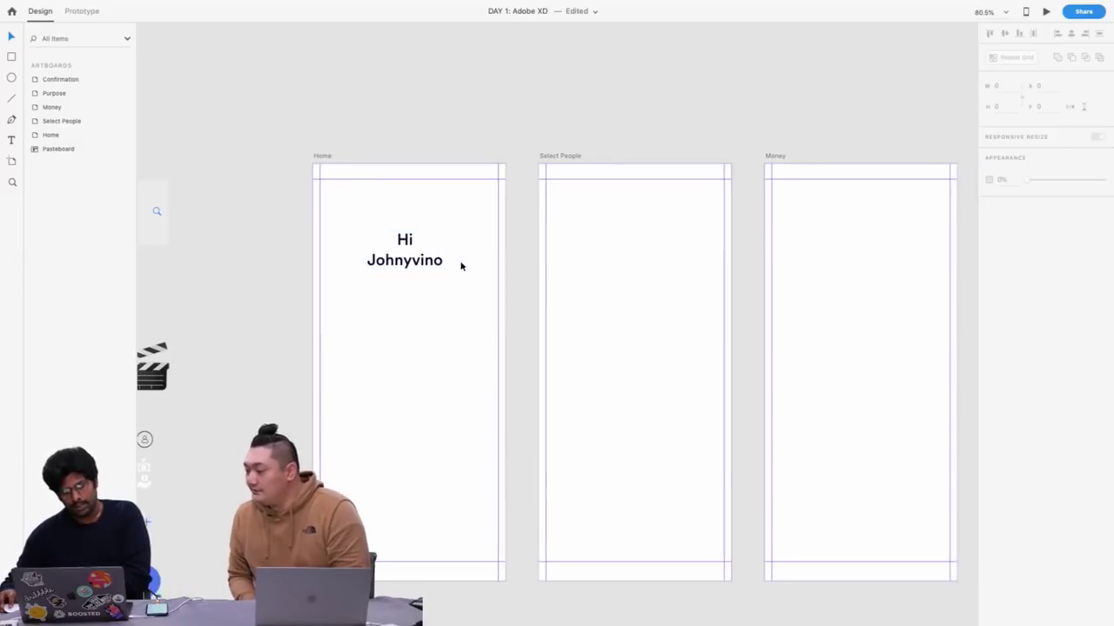
scroll(461, 266, "right", 3)
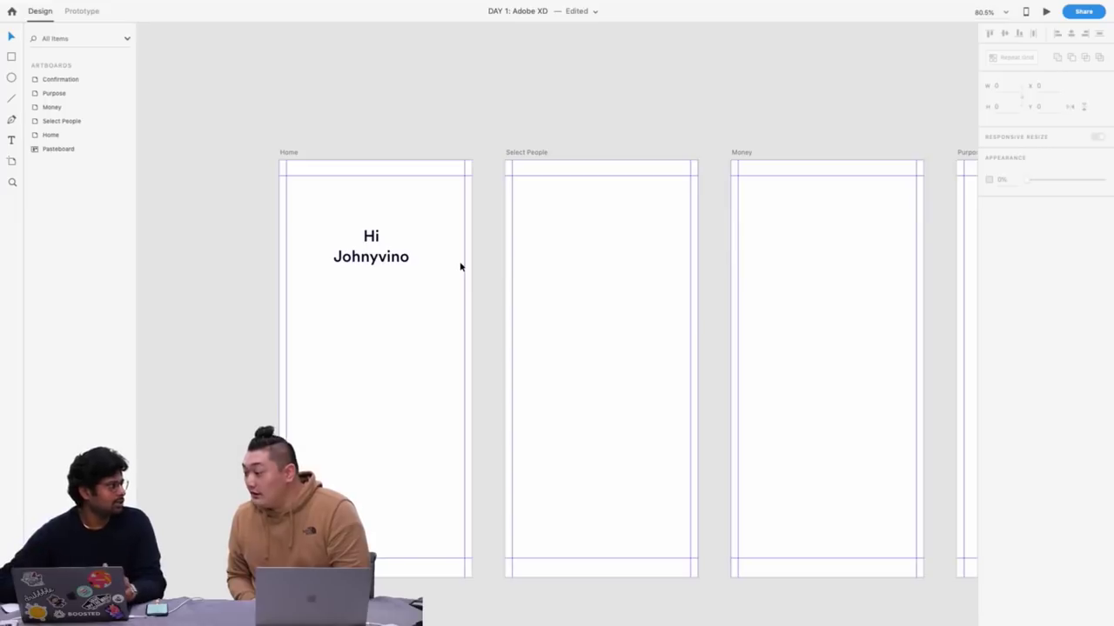
scroll(461, 267, "down", 2)
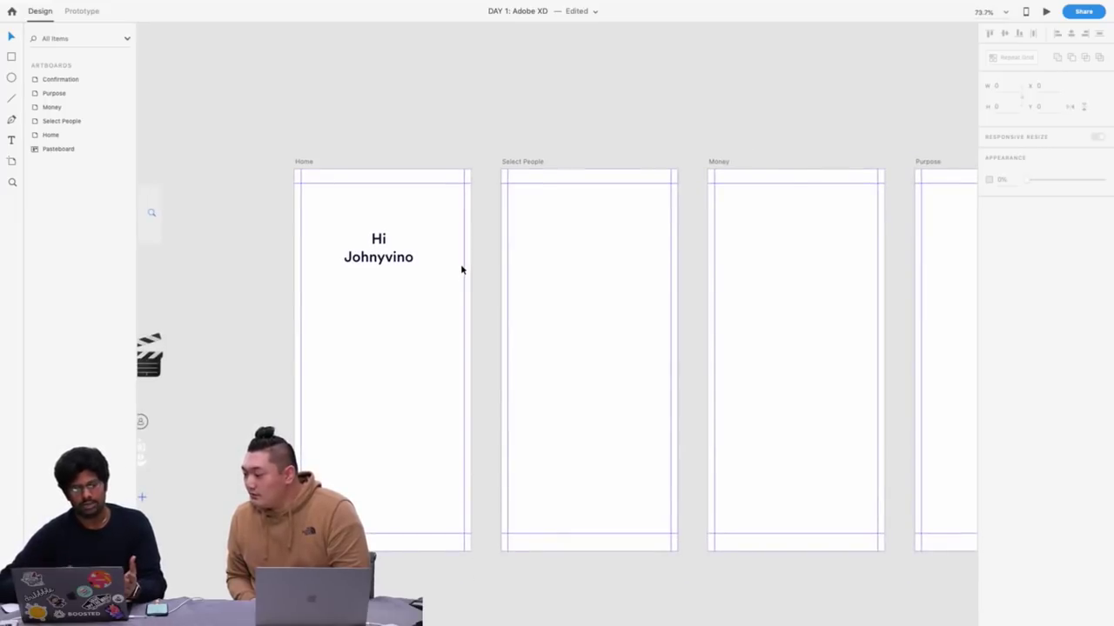
scroll(461, 270, "right", 3)
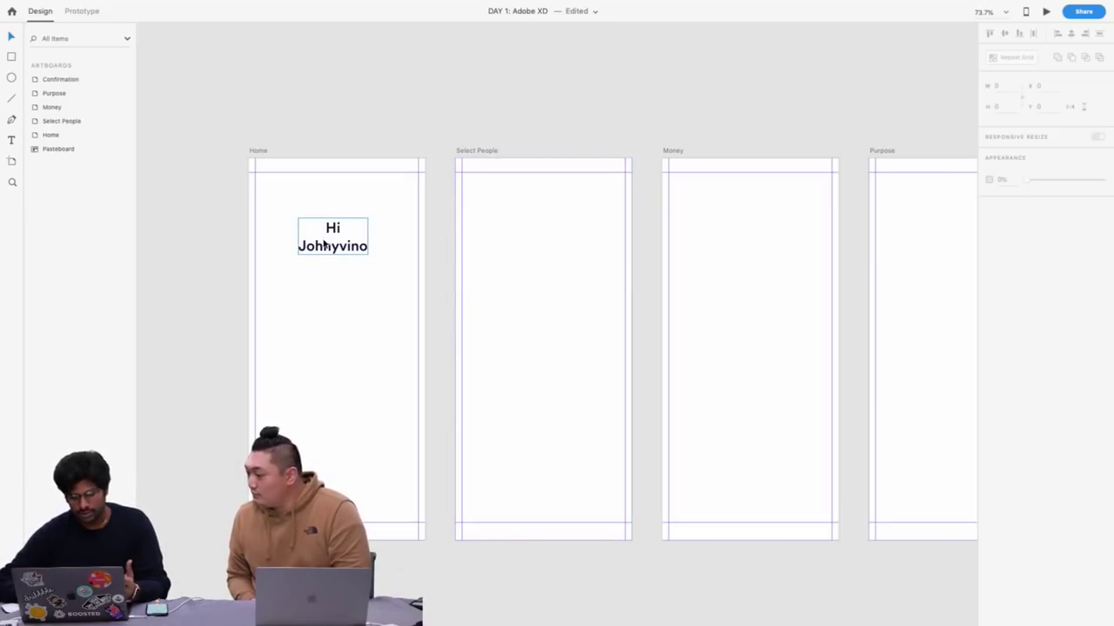
key("e")
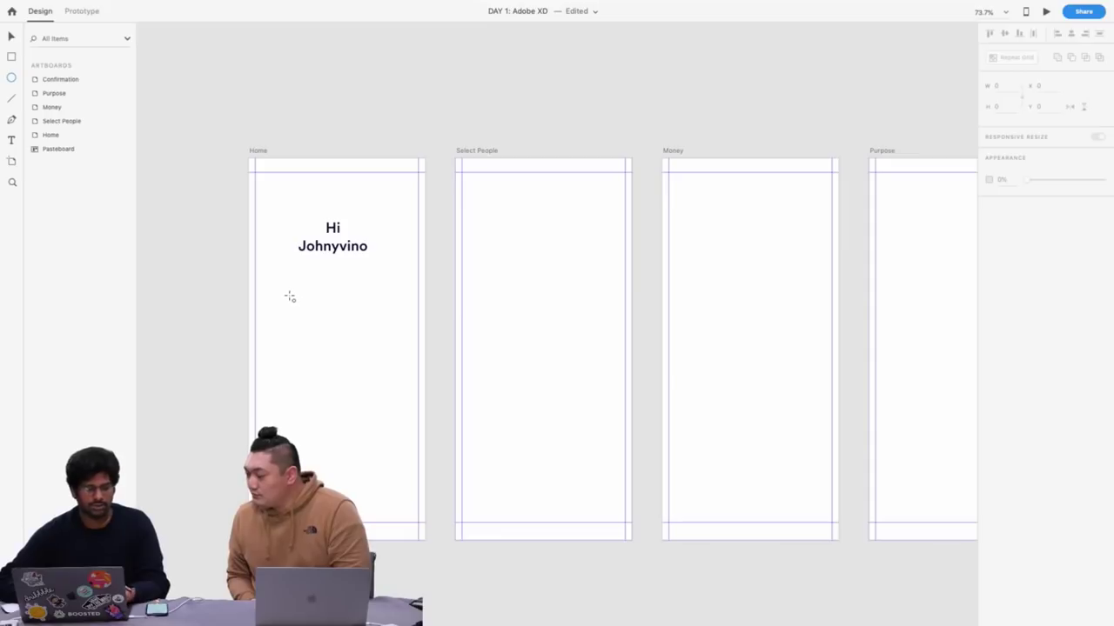
left_click_drag(288, 294, 427, 409)
key("v")
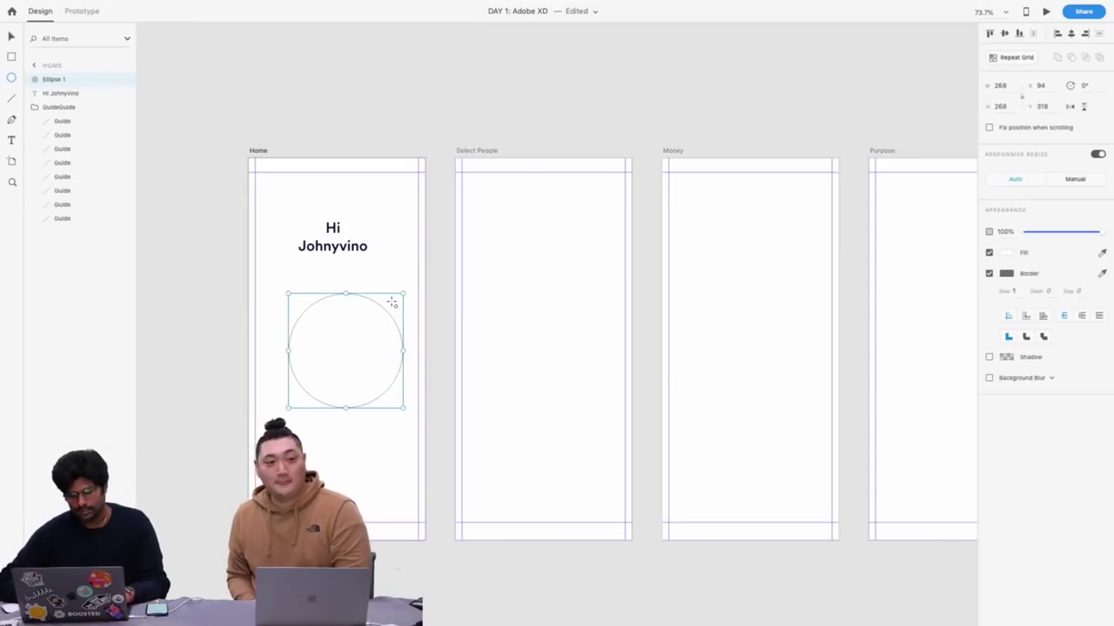
left_click_drag(388, 320, 374, 316)
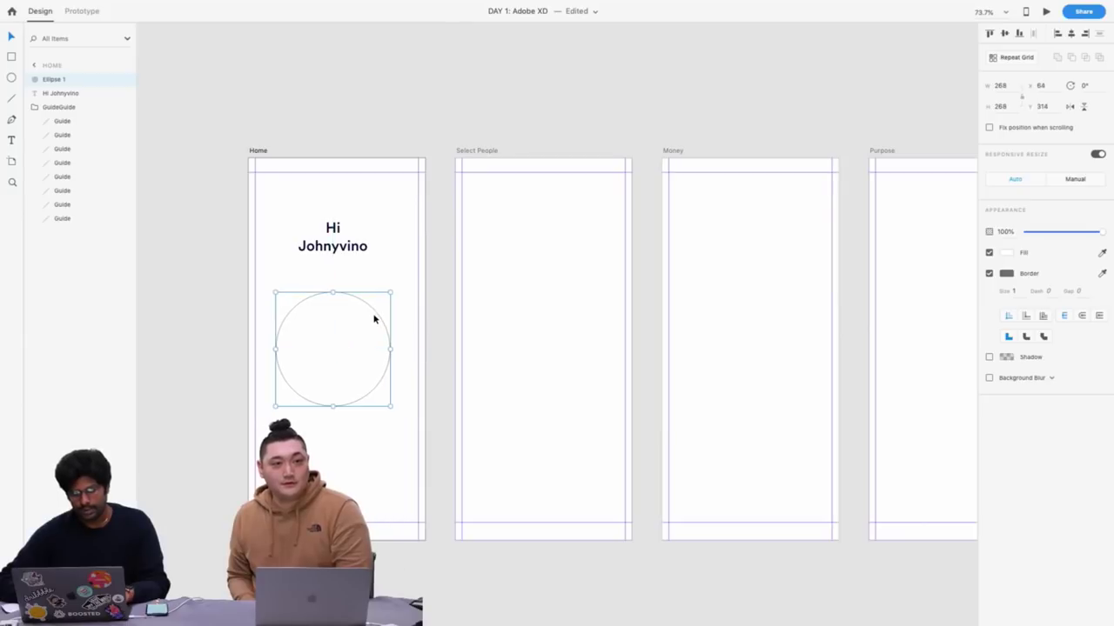
Give the circle on the Home artboard a very light gray fill and remove its border
scroll(391, 310, "left", 3)
scroll(392, 309, "up", 3)
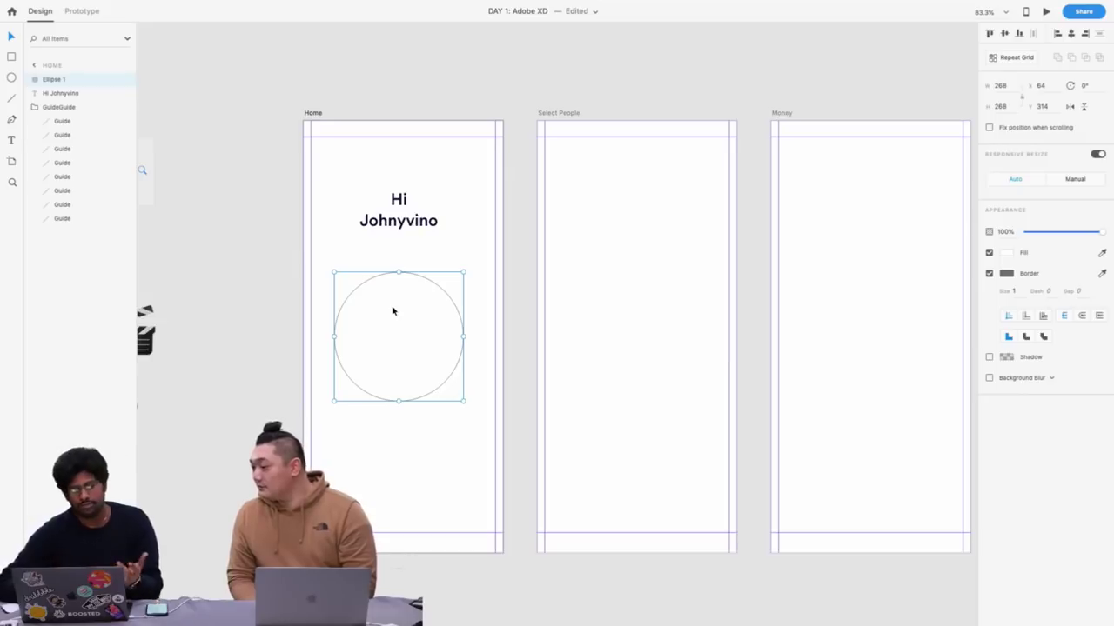
left_click(1003, 253)
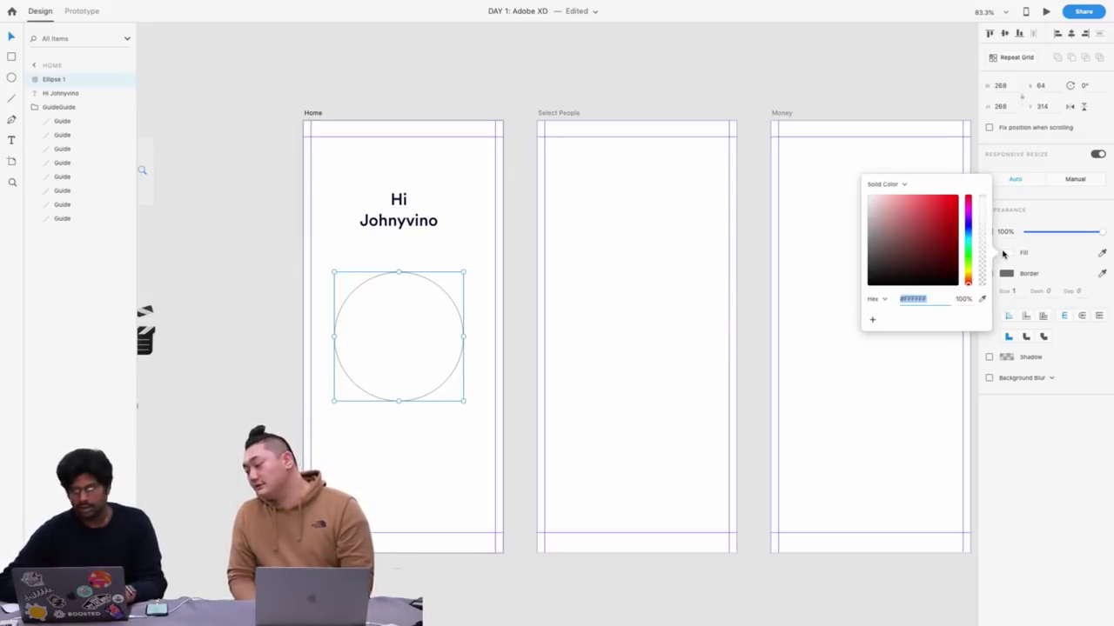
left_click(967, 226)
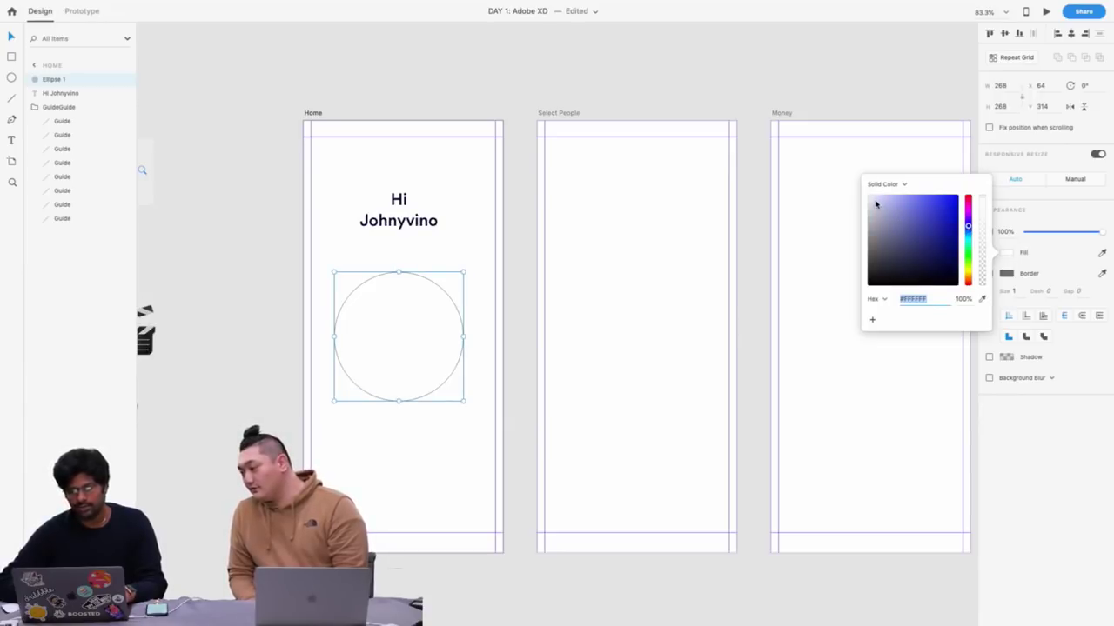
left_click(874, 200)
left_click(873, 198)
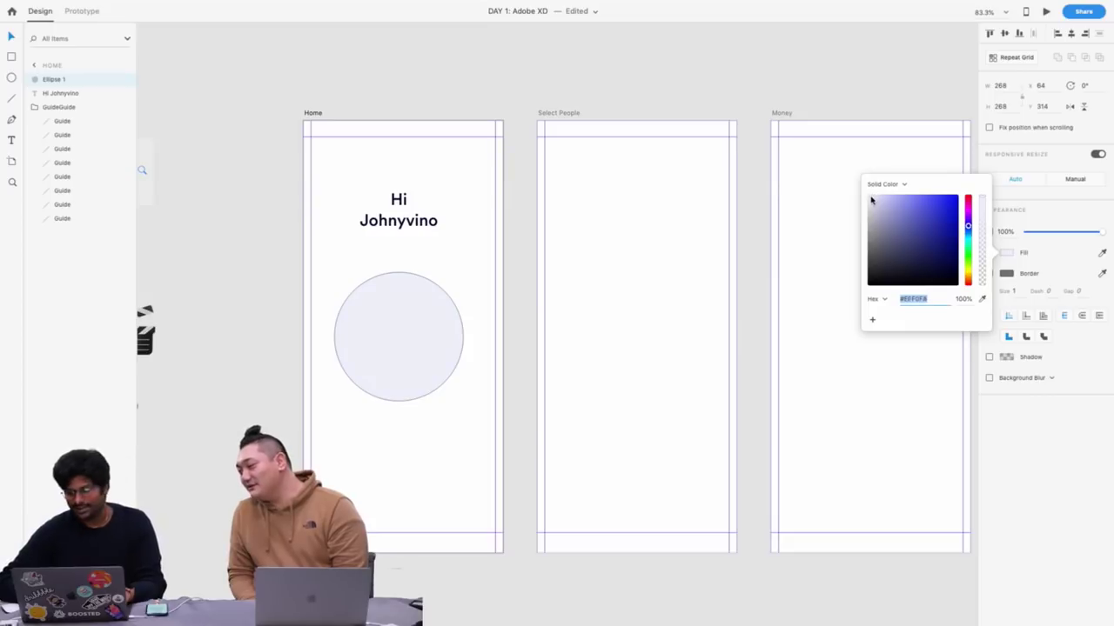
left_click(1007, 275)
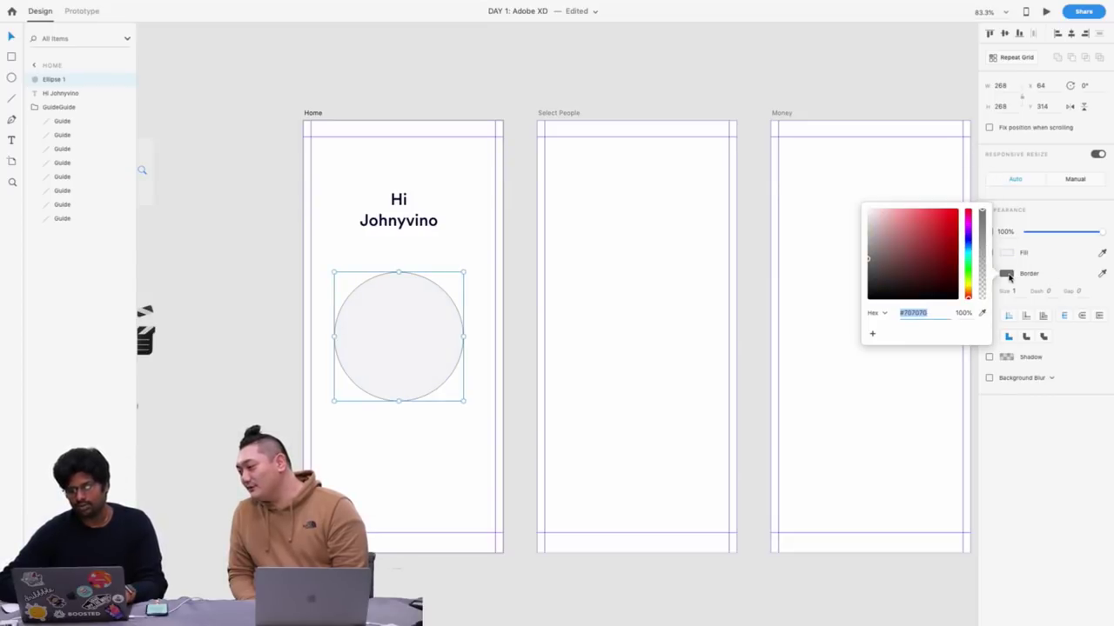
left_click(1007, 275)
left_click(989, 275)
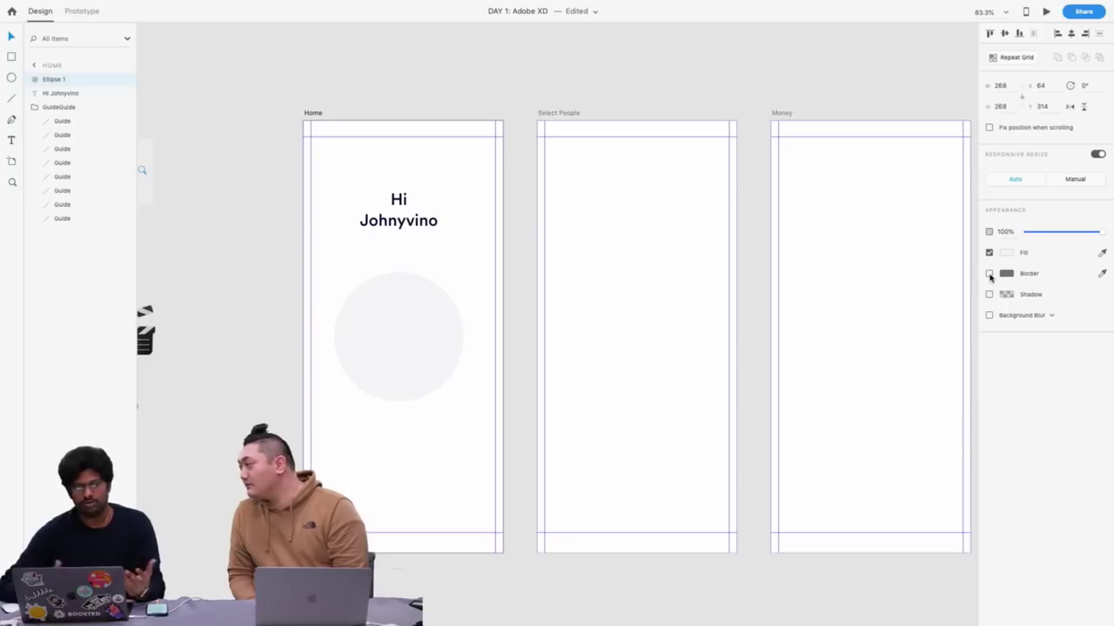
Duplicate the greeting text straight down onto the circle and place the copy above the circle in the layer order
left_click(399, 223)
left_click_drag(398, 223, 398, 333)
left_click_drag(52, 92, 52, 77)
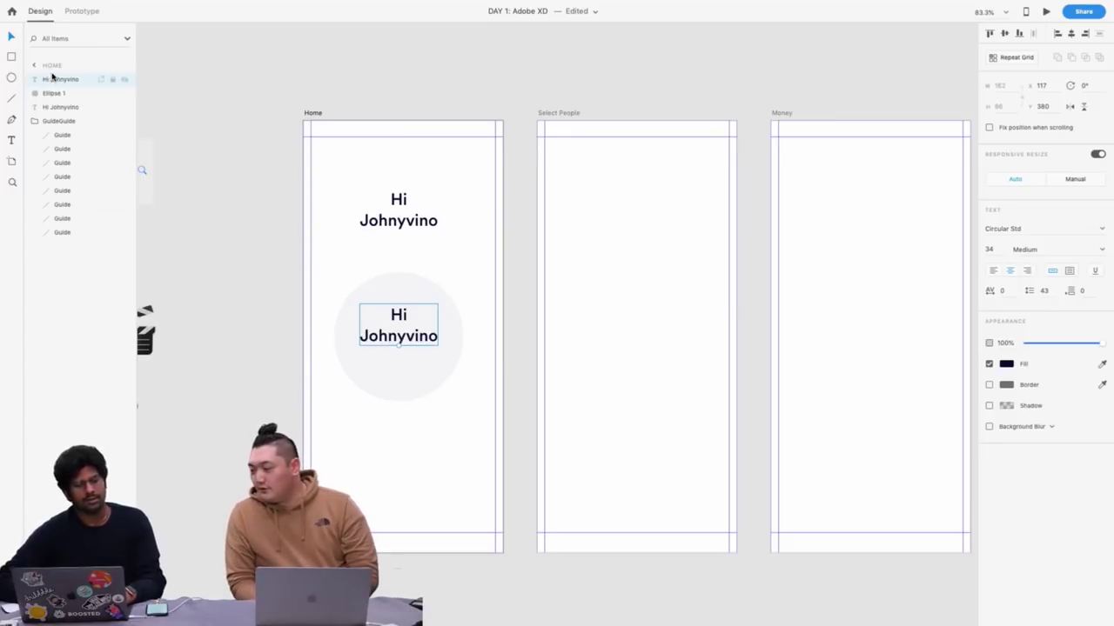
Replace the text of the greeting copy inside the circle with "Drag here"
double_click(403, 335)
type("Draf")
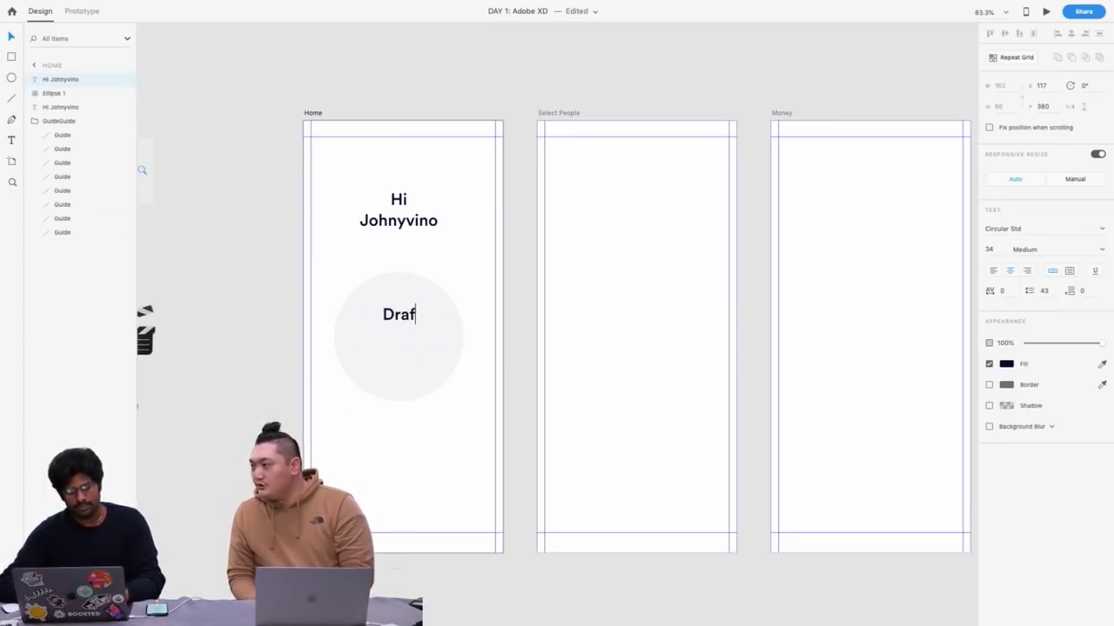
key("BackSpace")
type("g")
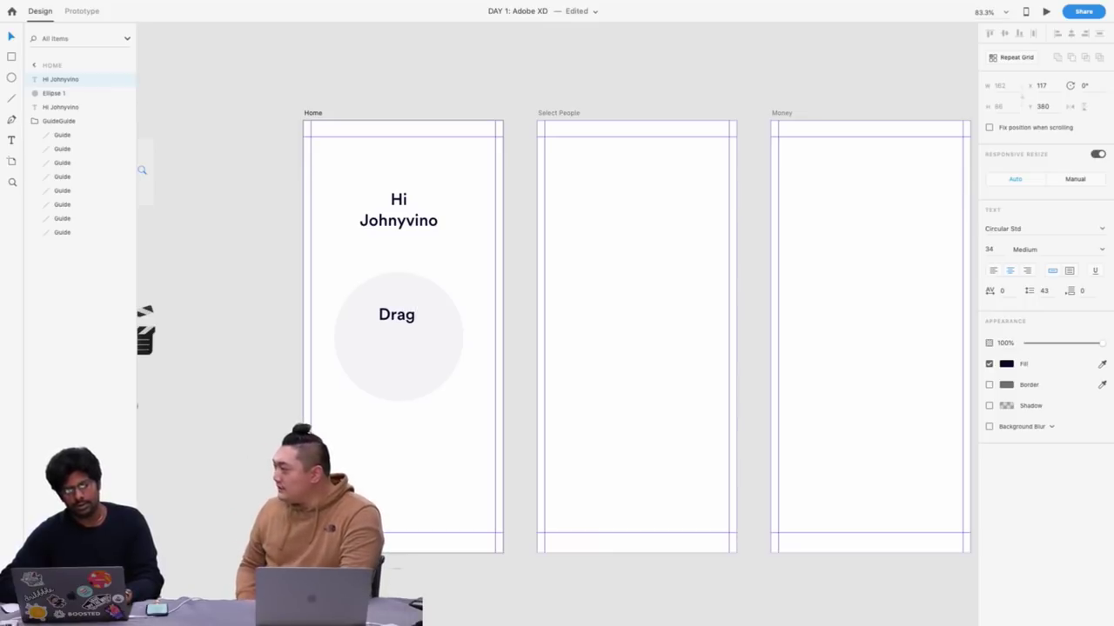
type(" here")
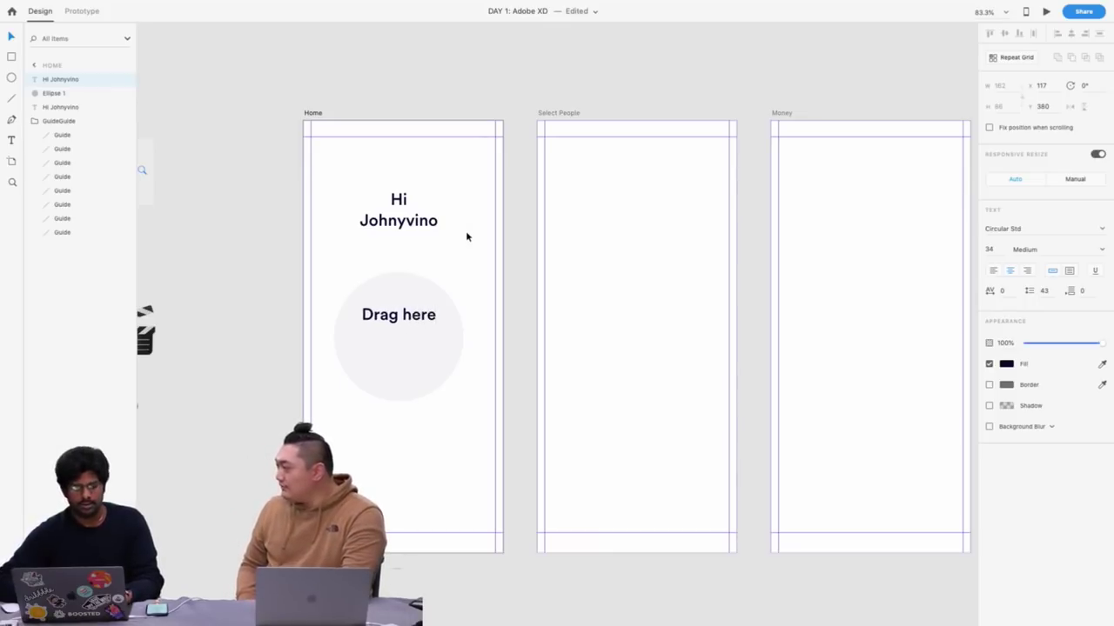
key("Escape")
Set the "Drag here" text's font size to 17 and move it down to about the middle of the circle
left_click(989, 250)
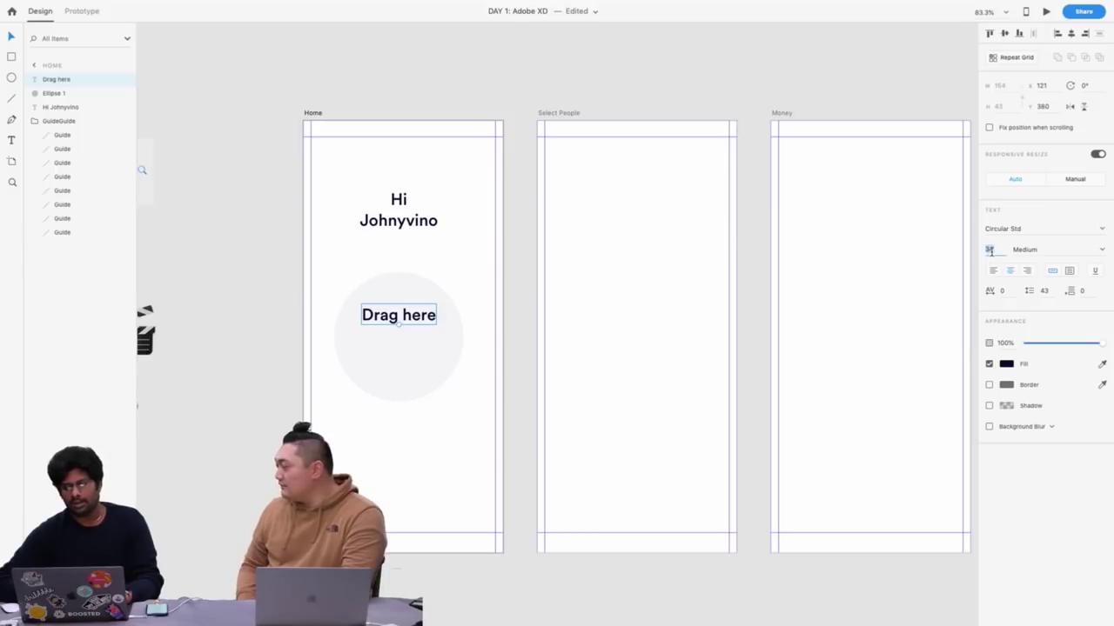
type("17")
key("Return")
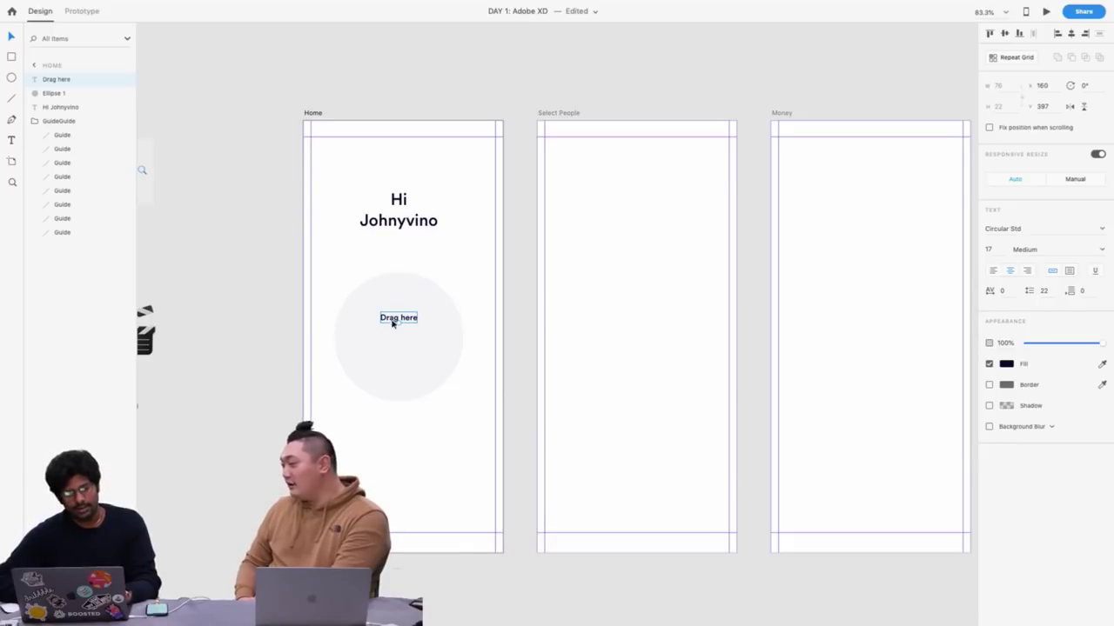
left_click_drag(395, 320, 395, 334)
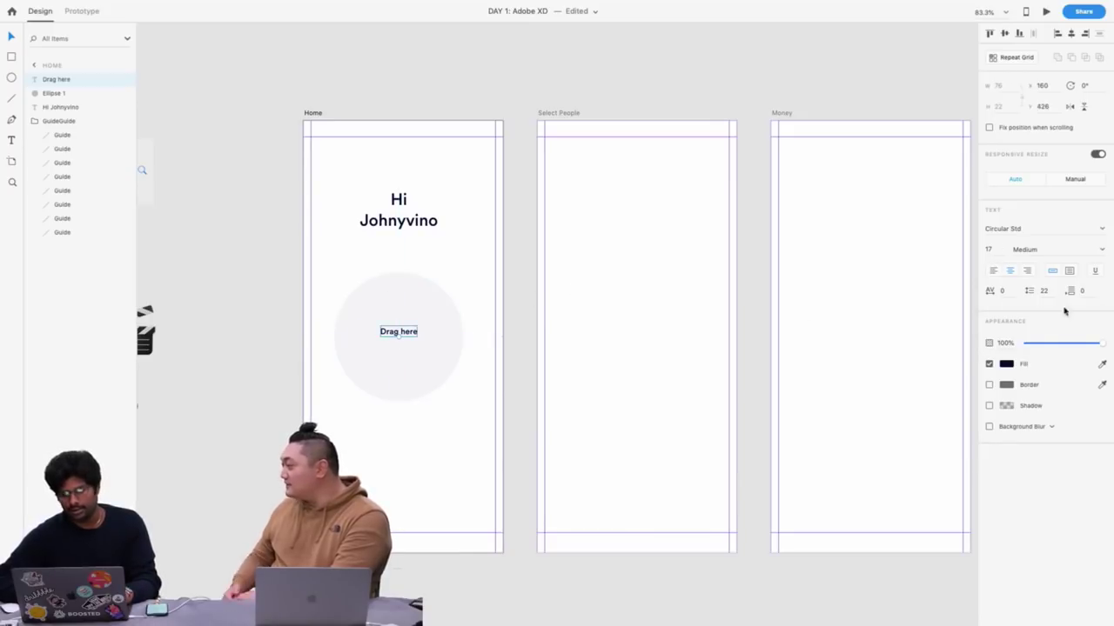
Change the "Drag here" text's fill to pale grayish lavender #C2C4DB and deselect the label
left_click(998, 251)
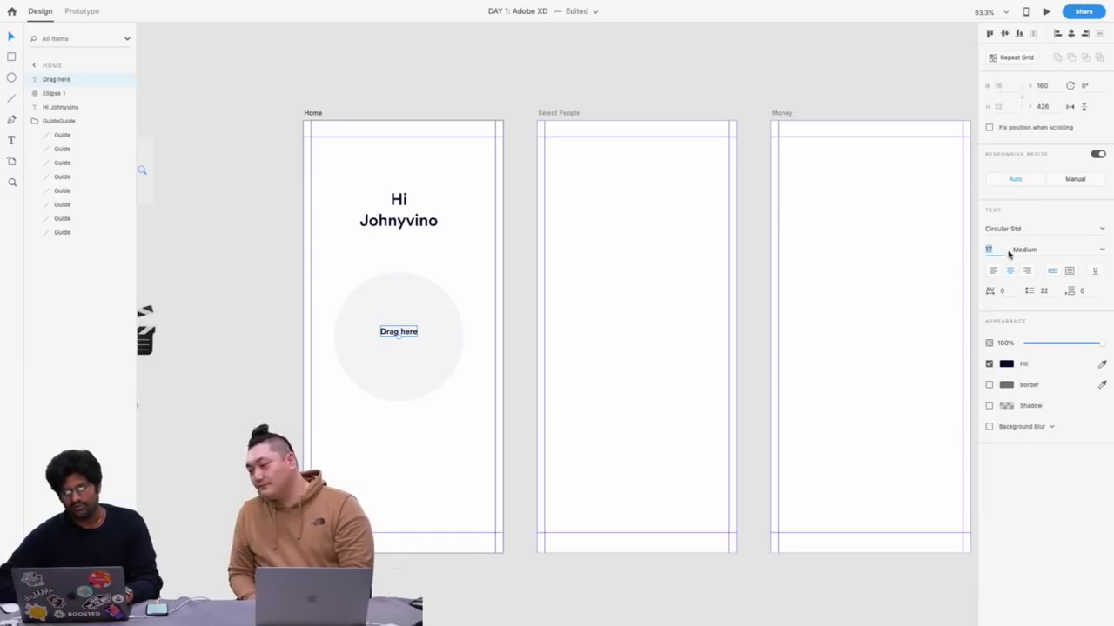
left_click(1007, 365)
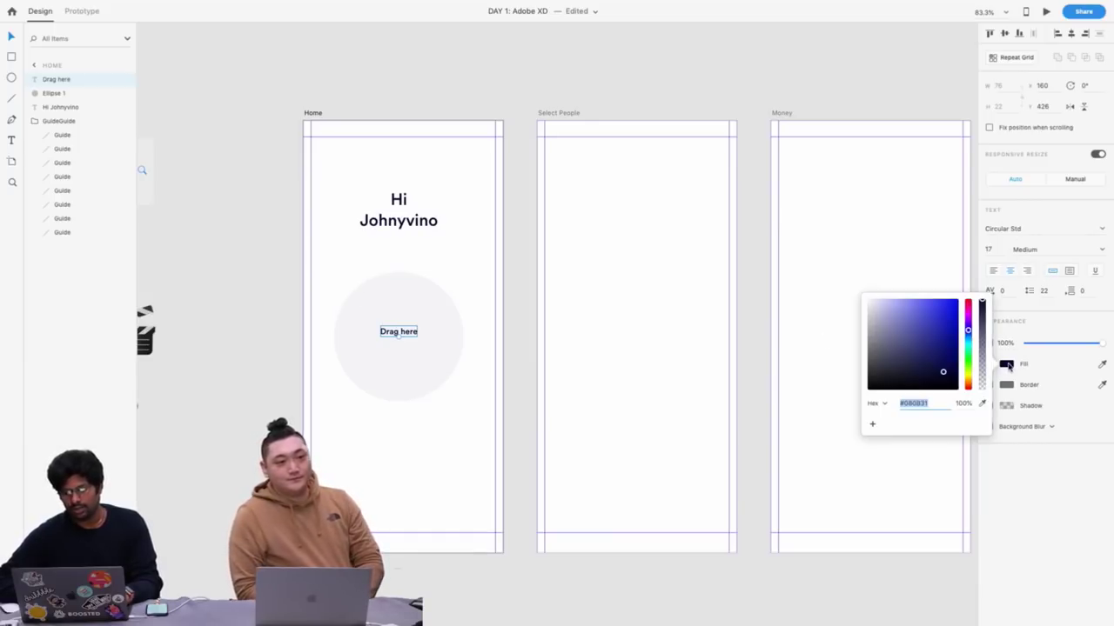
left_click(881, 315)
left_click_drag(882, 314, 878, 314)
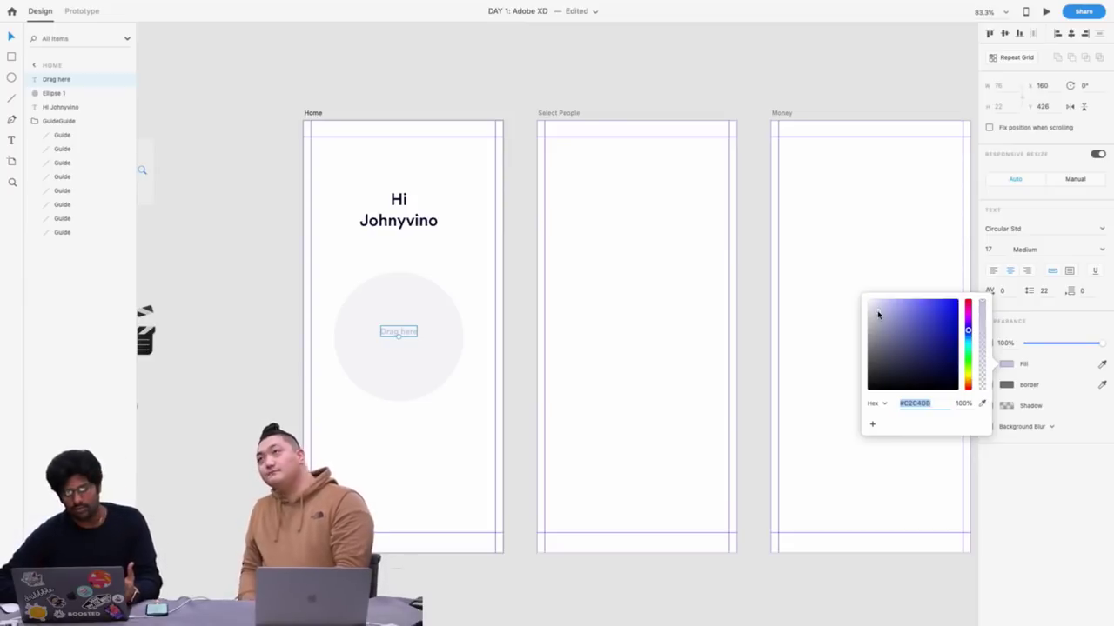
scroll(378, 246, "left", 1)
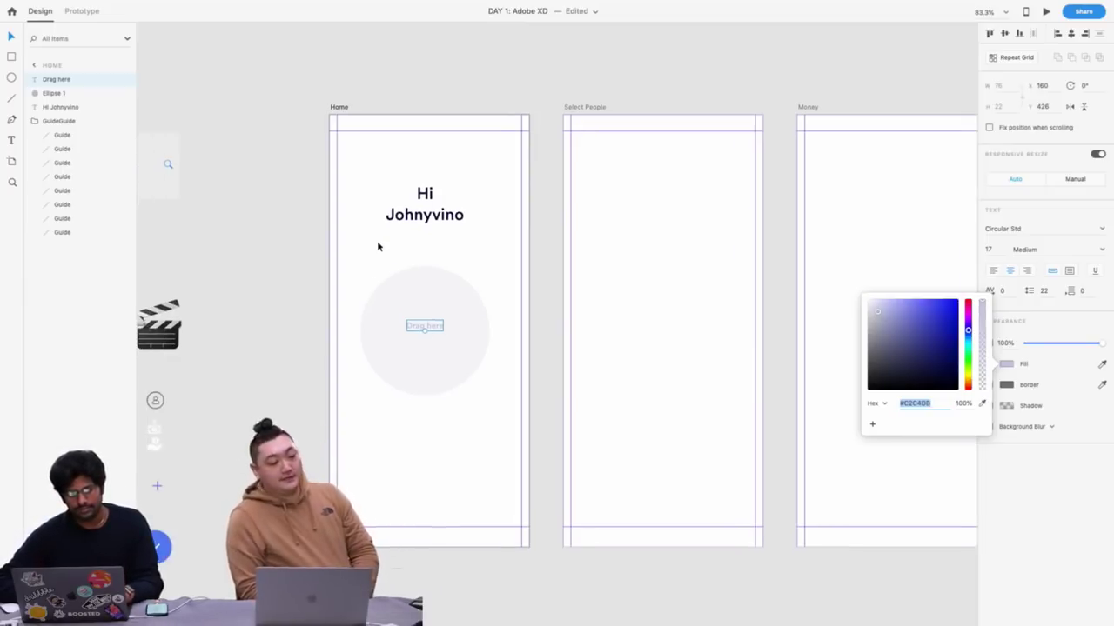
scroll(377, 247, "left", 6)
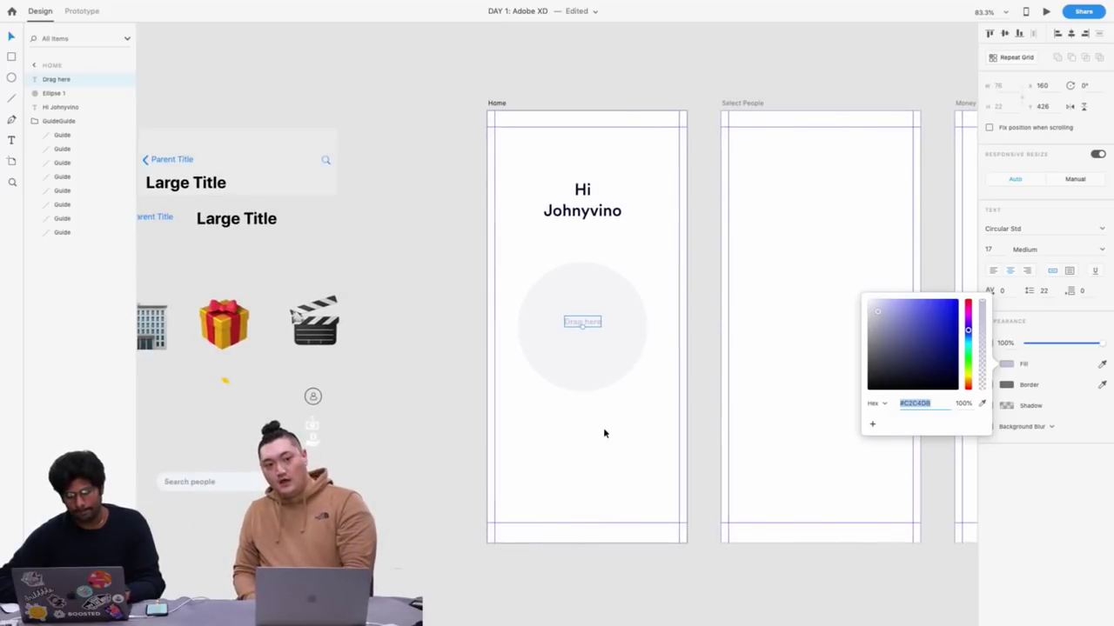
left_click(603, 432)
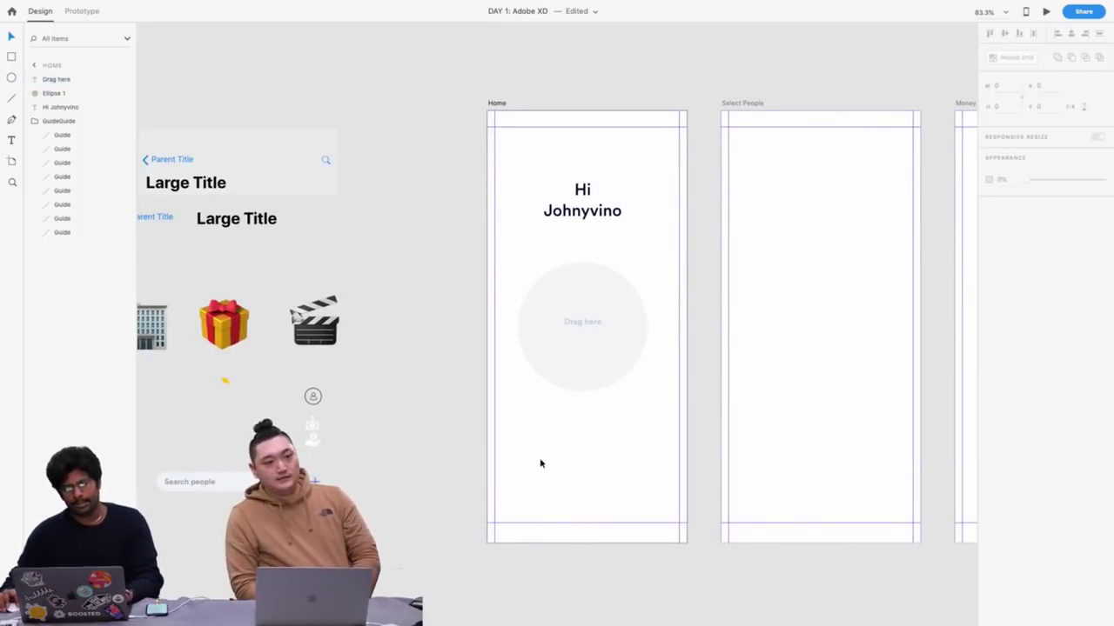
Draw an 83 by 83 circle below the drag area and duplicate it straight across to X 249, under the drag circle's right side
key("e")
left_click_drag(513, 431, 554, 480)
scroll(551, 461, "down", 1)
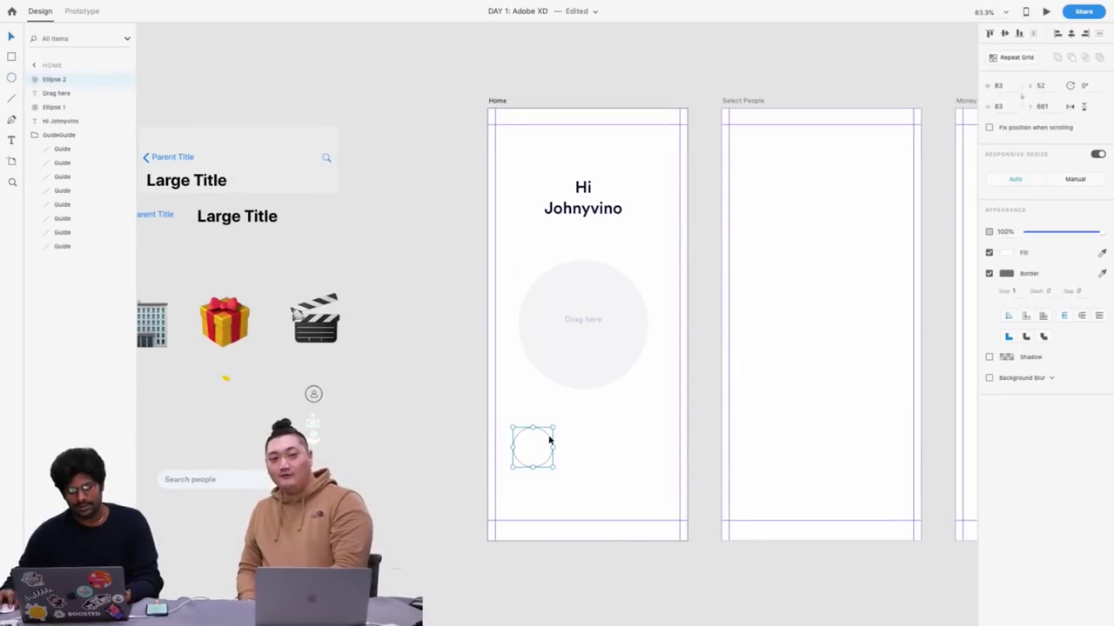
left_click_drag(550, 441, 645, 441)
scroll(645, 441, "down", 2)
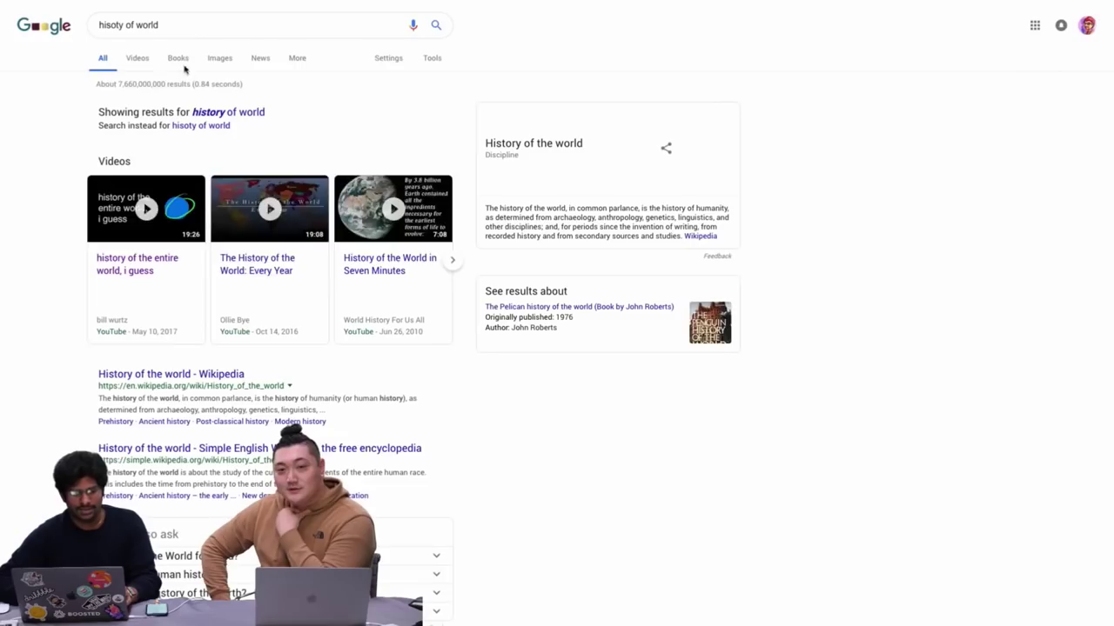
Look through the Google image results for "history of world" as an example of a long scrolling page
left_click(220, 59)
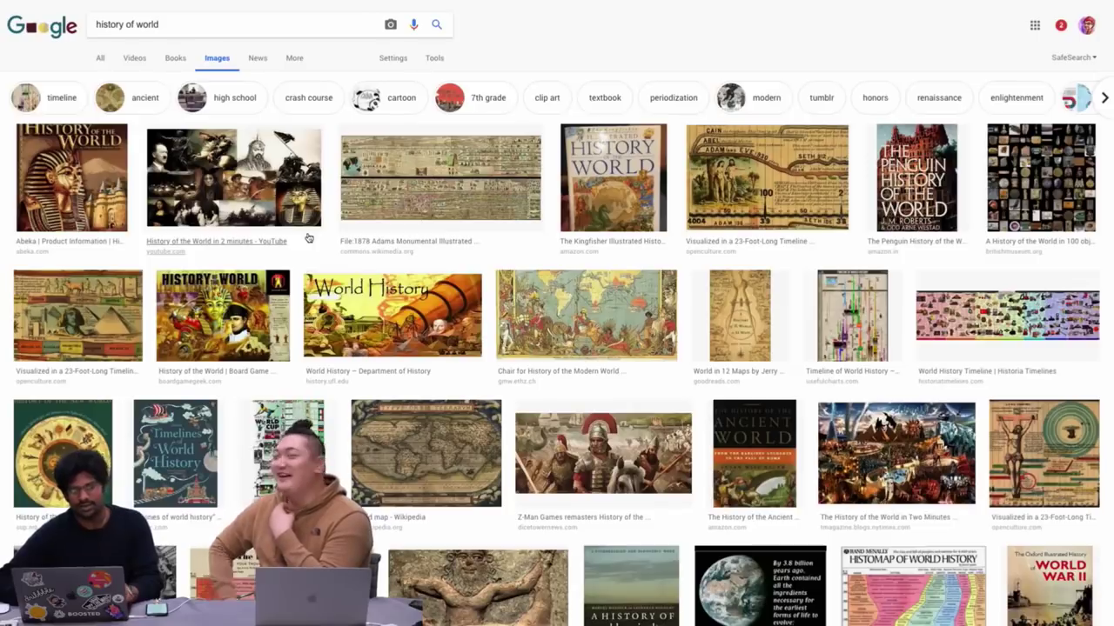
scroll(308, 237, "down", 5)
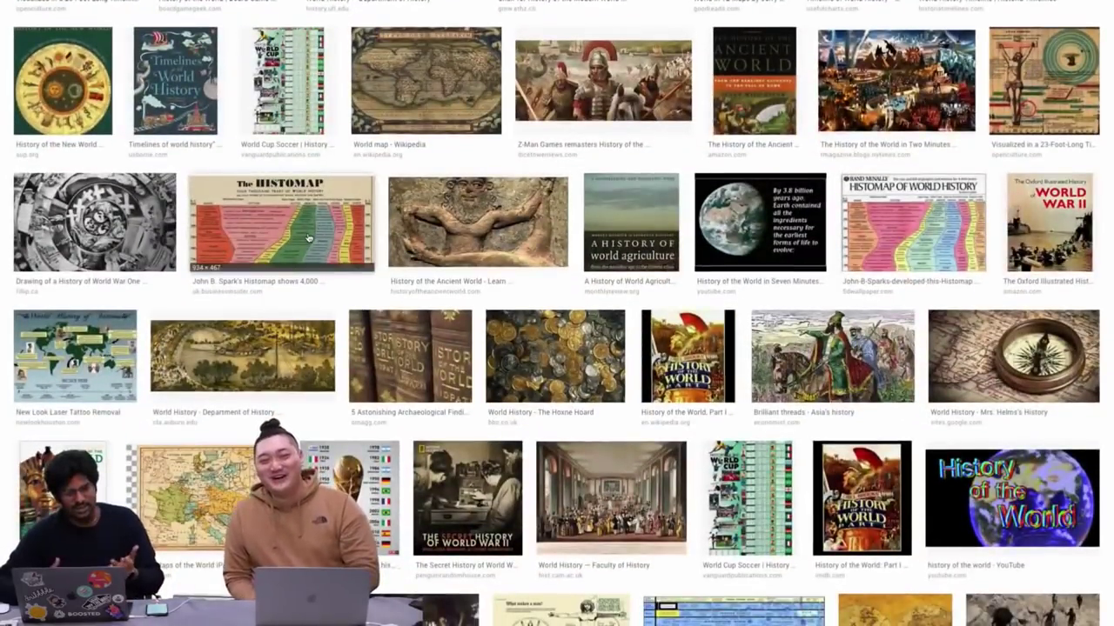
scroll(308, 238, "up", 5)
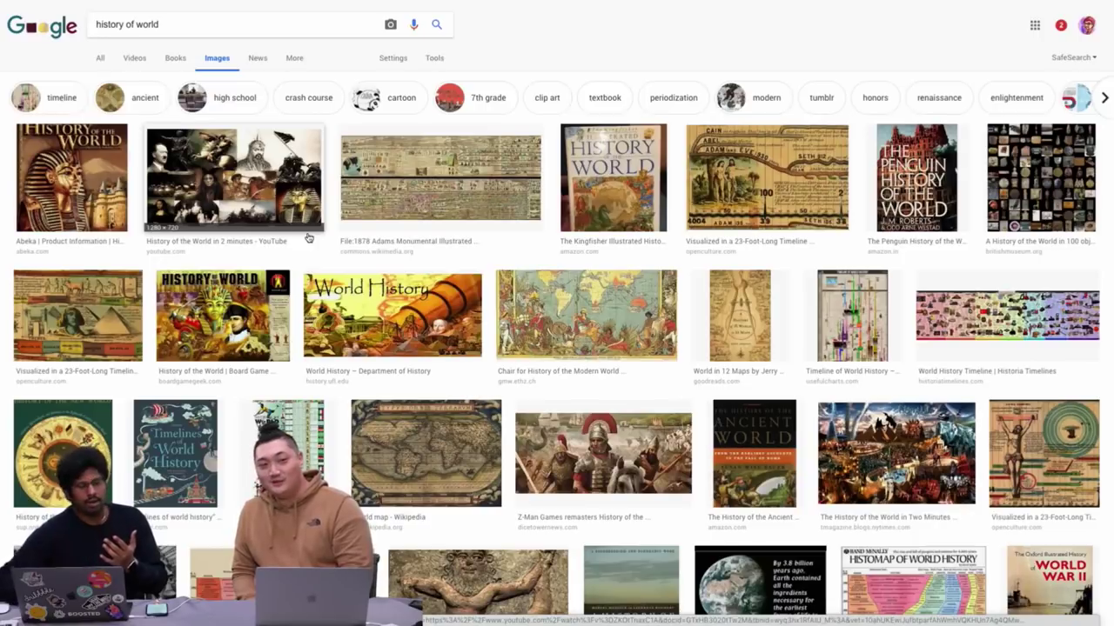
key("super+shift+f")
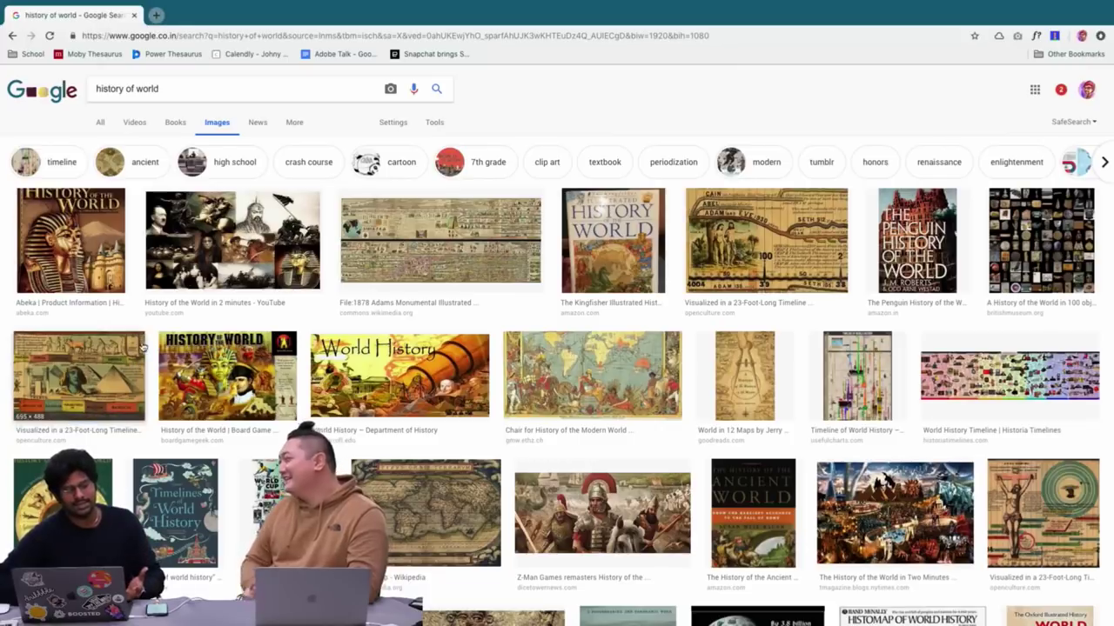
scroll(139, 357, "down", 5)
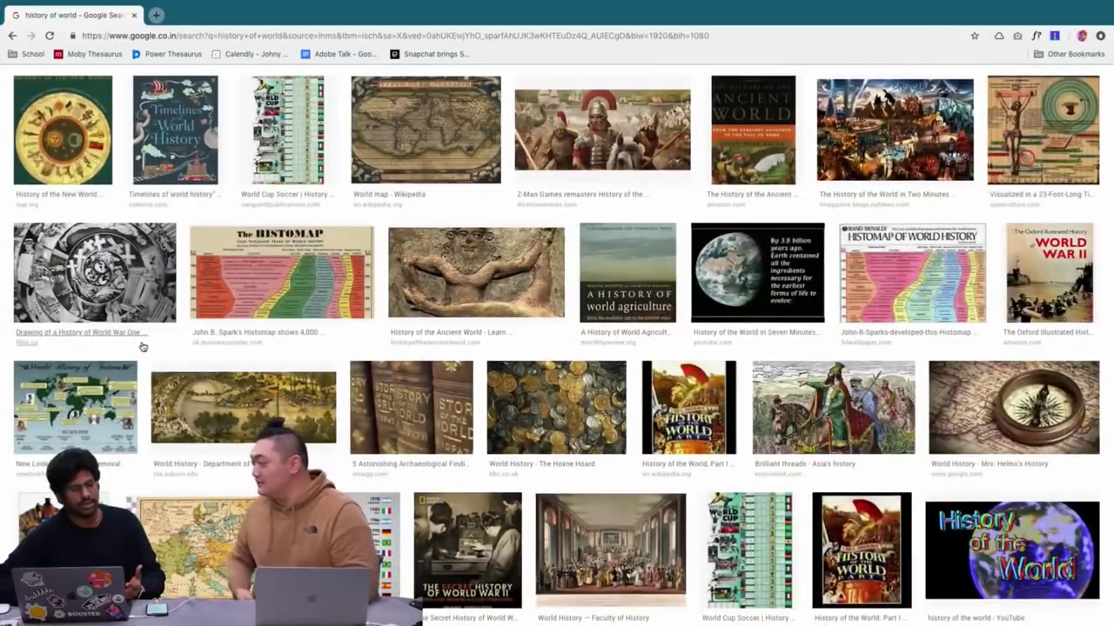
scroll(141, 347, "down", 5)
scroll(142, 347, "down", 4)
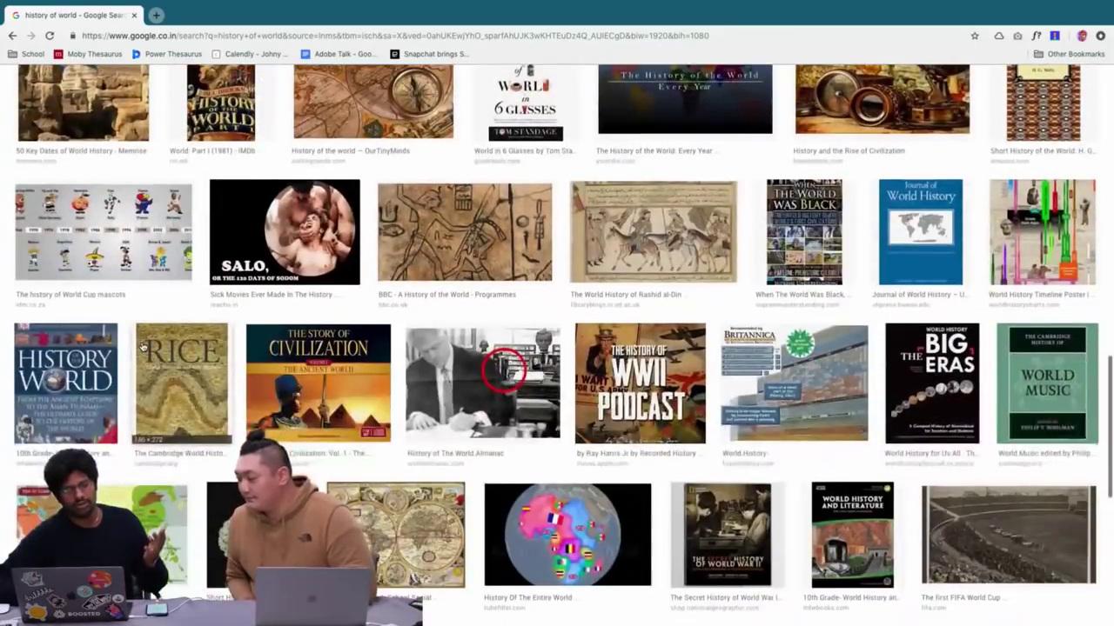
scroll(142, 347, "down", 6)
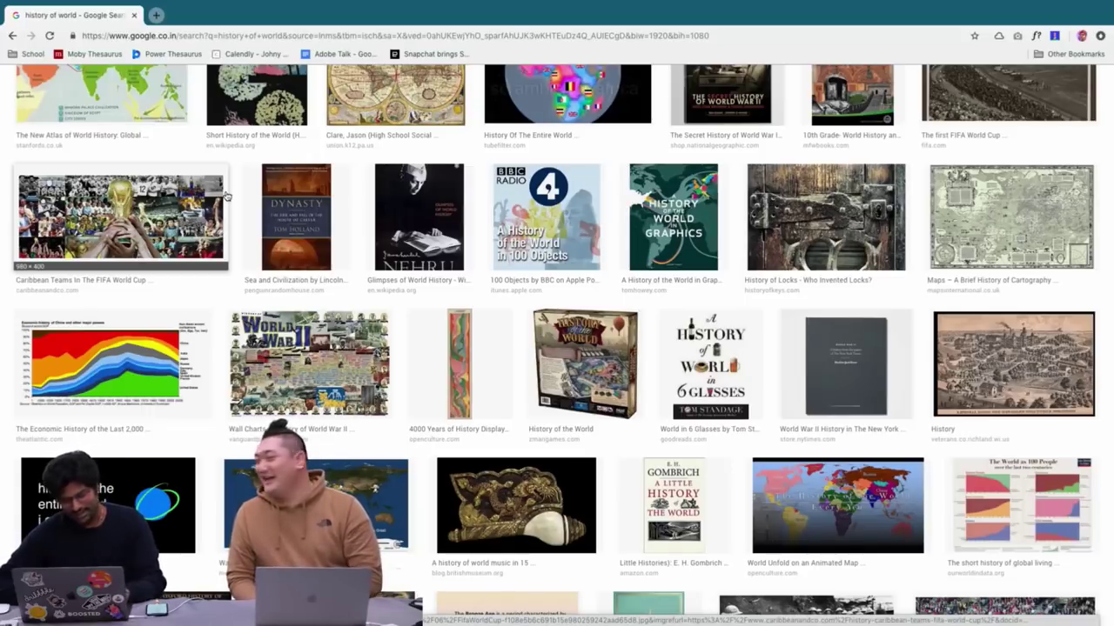
Leave the browser and switch back to the Adobe XD document
key("ctrl+Right")
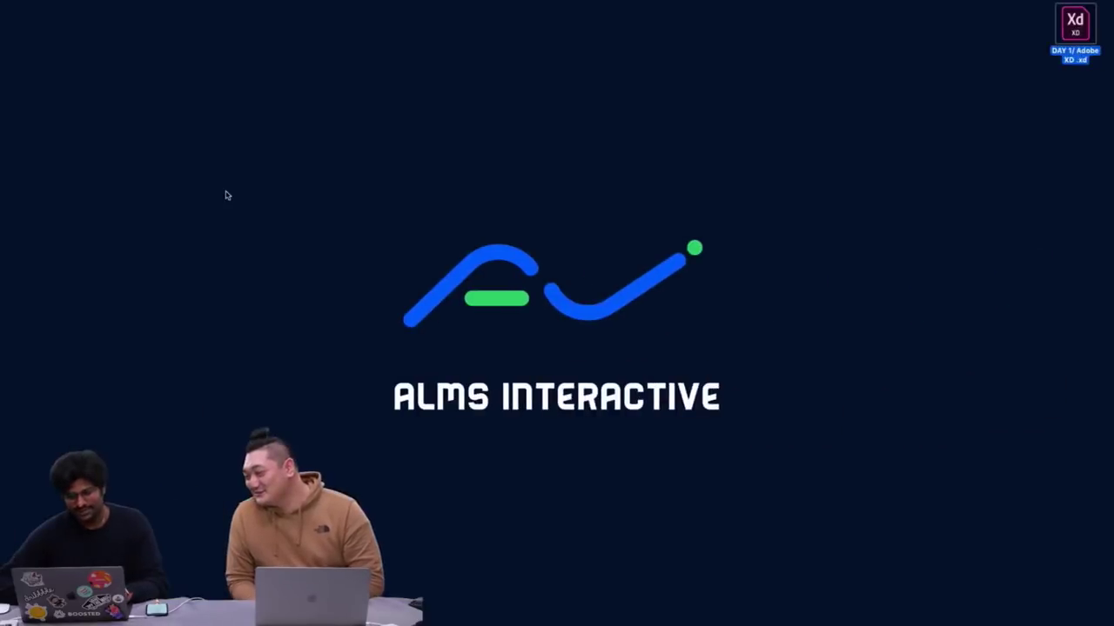
key("ctrl+Left")
key("ctrl+Left")
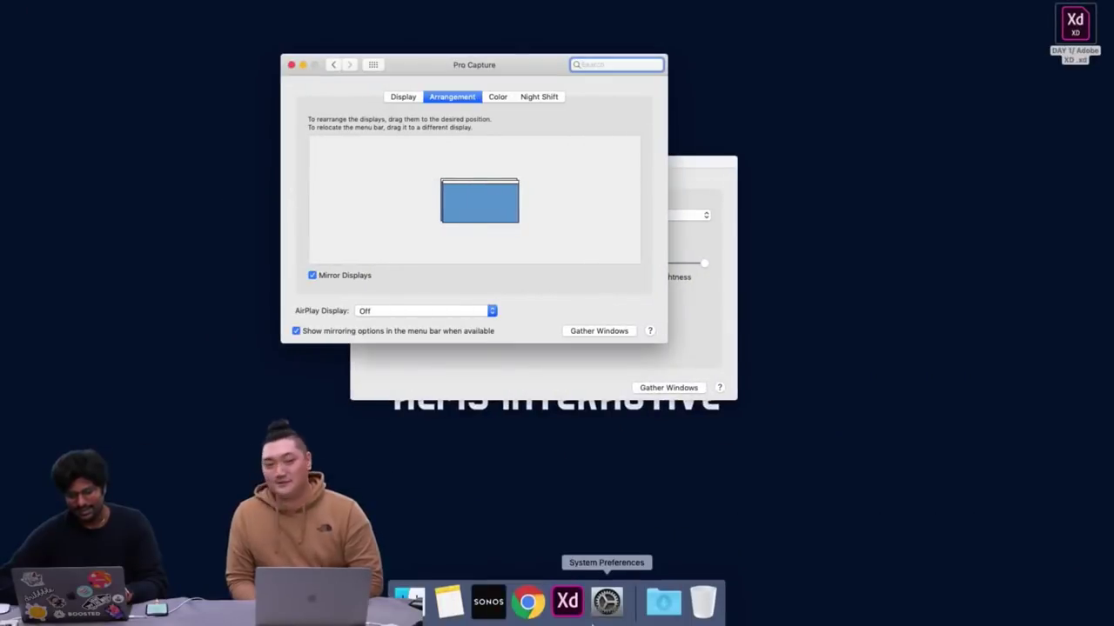
left_click(566, 599)
Move the left small circle horizontally inward to X 76, keeping it level with the right one
scroll(534, 457, "up", 3)
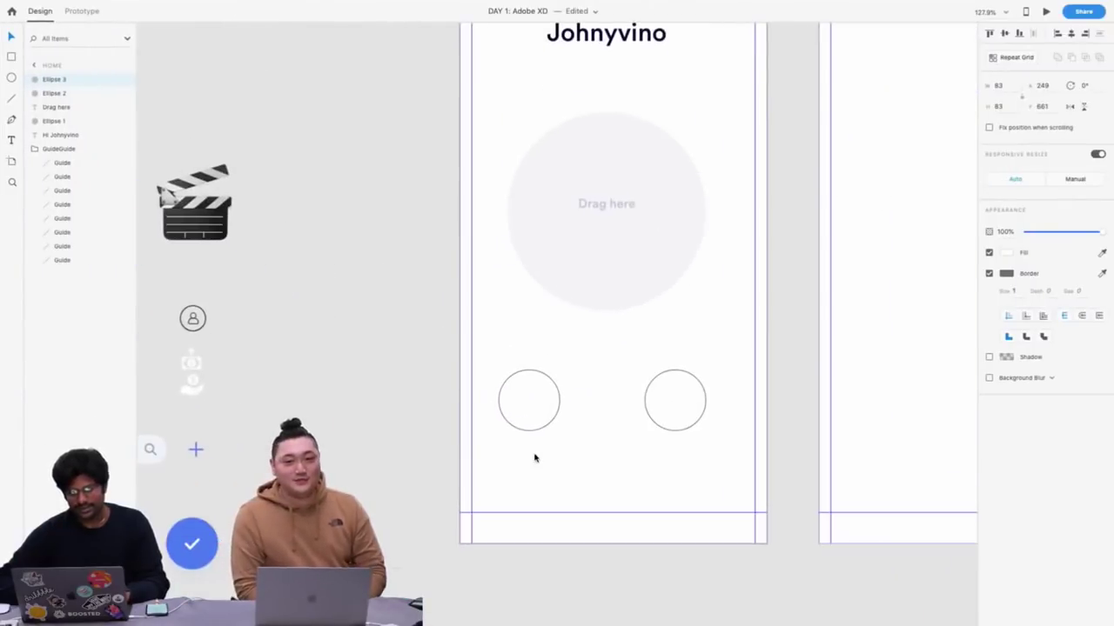
left_click(557, 400)
left_click_drag(558, 401, 571, 398)
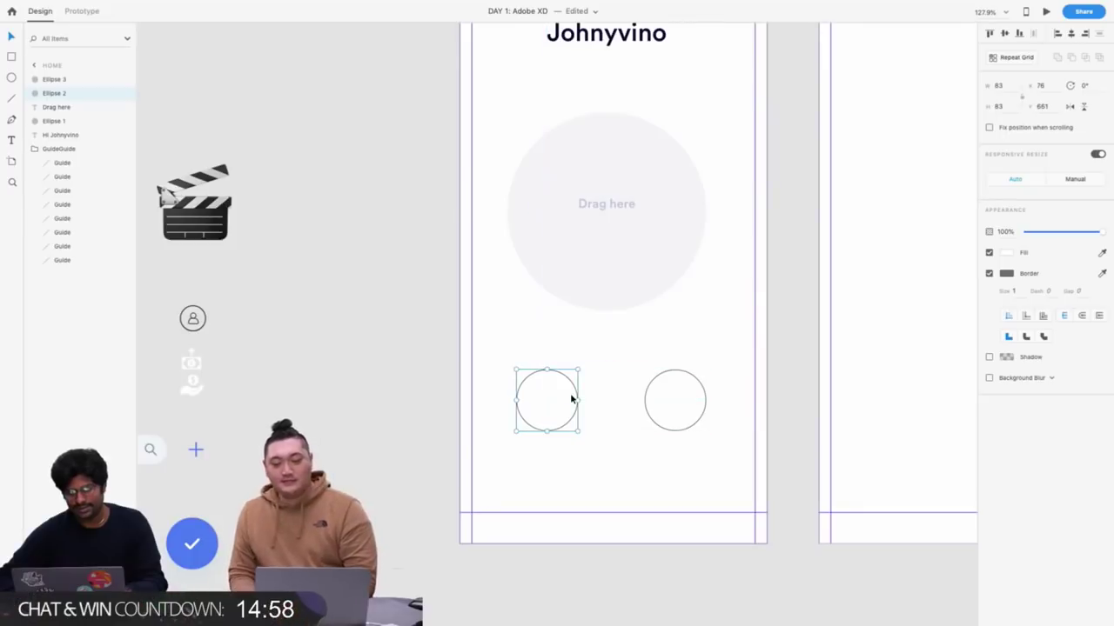
Remove the left small circle's border and set its fill to blue #1E70E0
left_click(990, 273)
left_click(1005, 254)
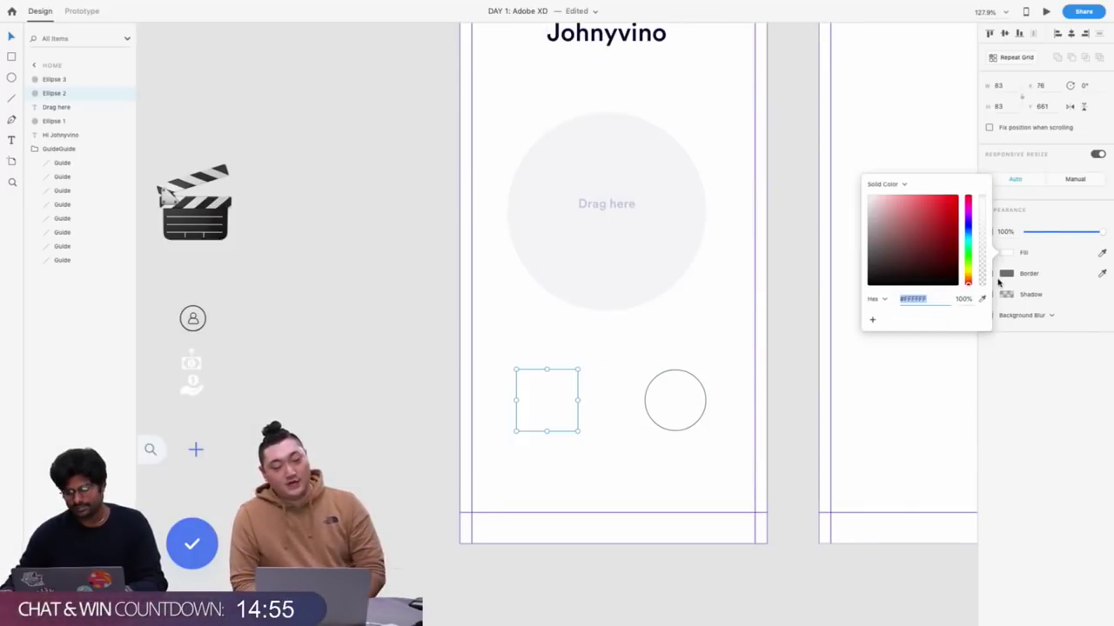
mouse_move(969, 240)
left_mouse_down()
mouse_move(968, 228)
mouse_move(925, 210)
mouse_move(945, 206)
mouse_move(969, 235)
mouse_move(983, 198)
left_mouse_up()
left_click(968, 227)
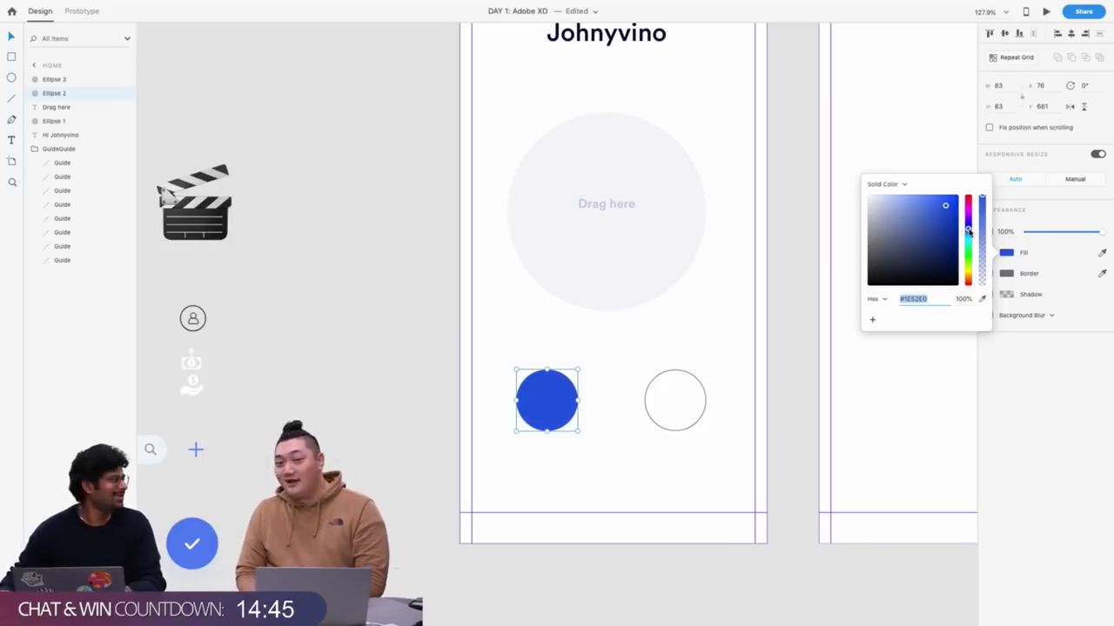
left_click_drag(968, 231, 967, 233)
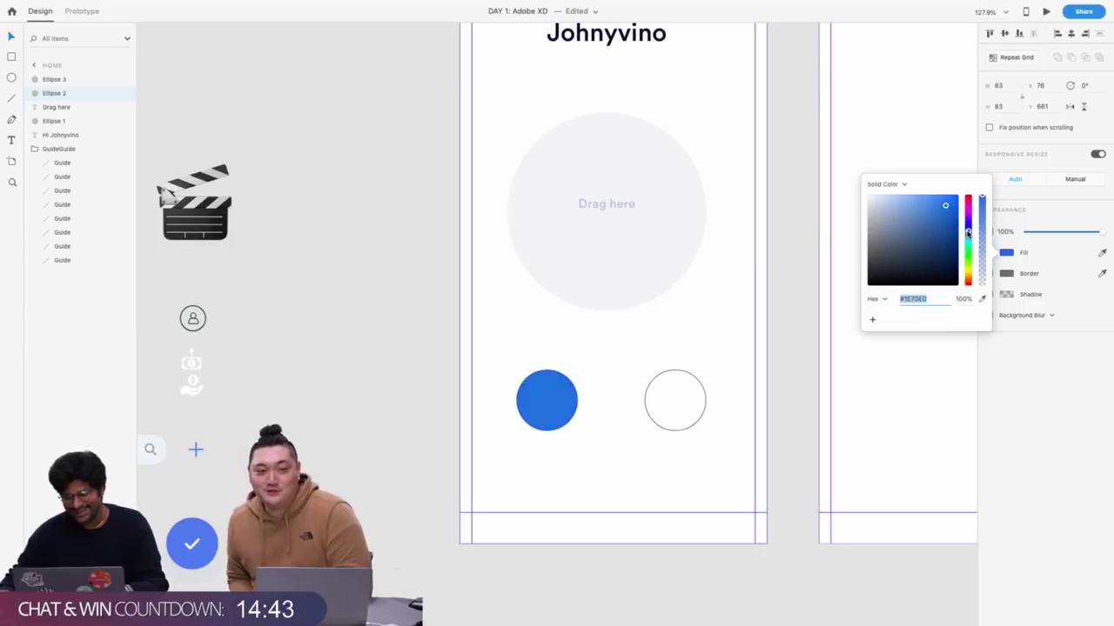
Remove the right small circle's border and fill it with a bright green
left_click(694, 378)
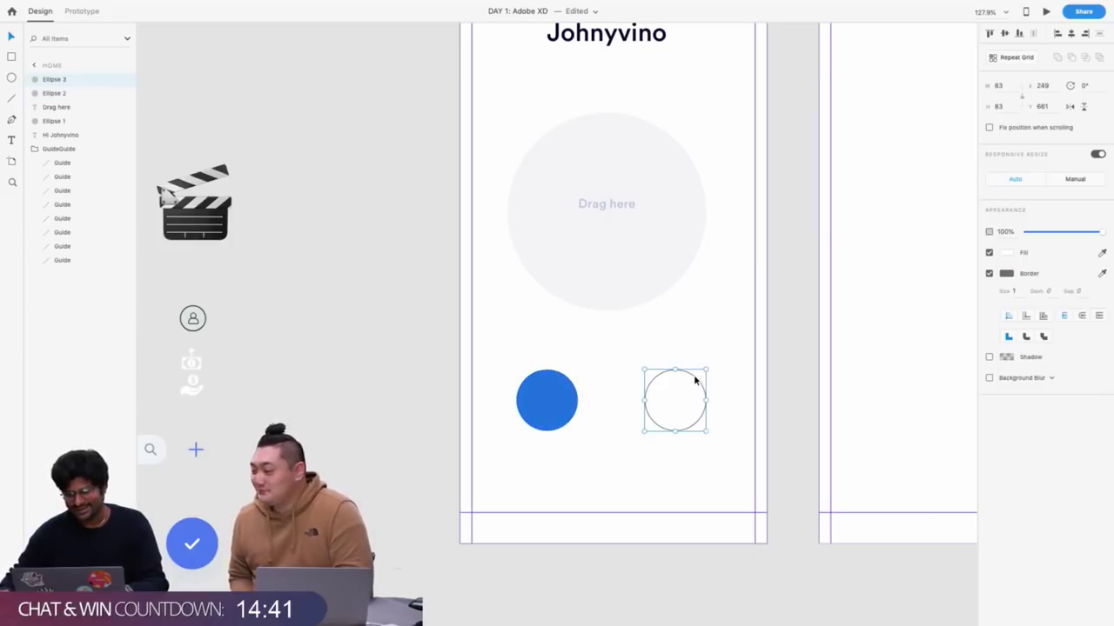
left_click(990, 275)
left_click(1008, 254)
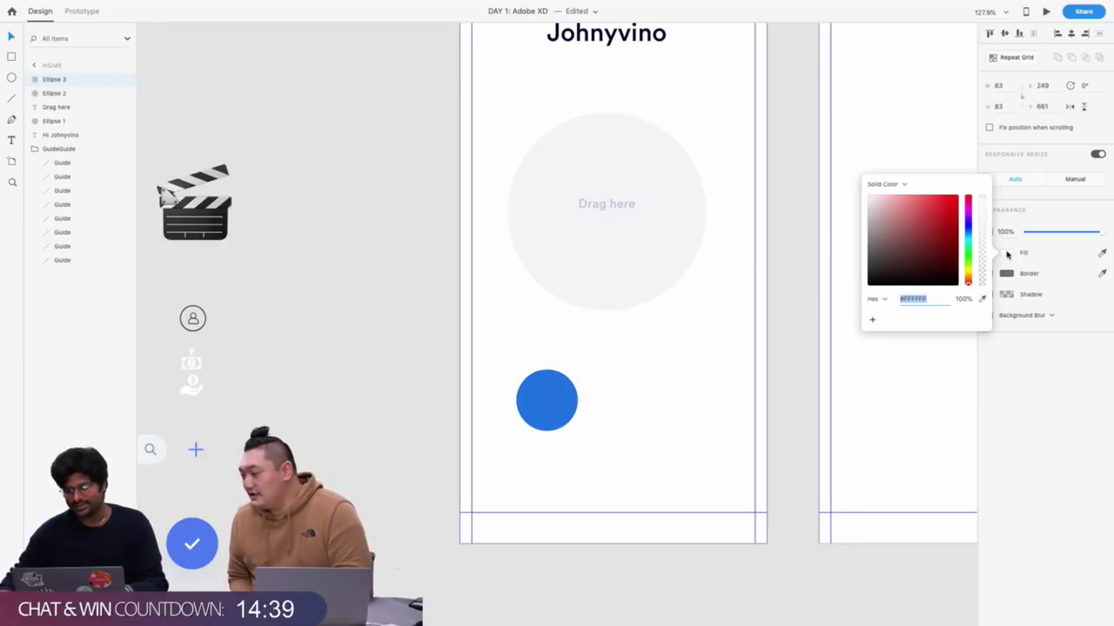
mouse_move(969, 247)
left_mouse_down()
mouse_move(969, 233)
mouse_move(966, 255)
left_mouse_up()
left_click(931, 214)
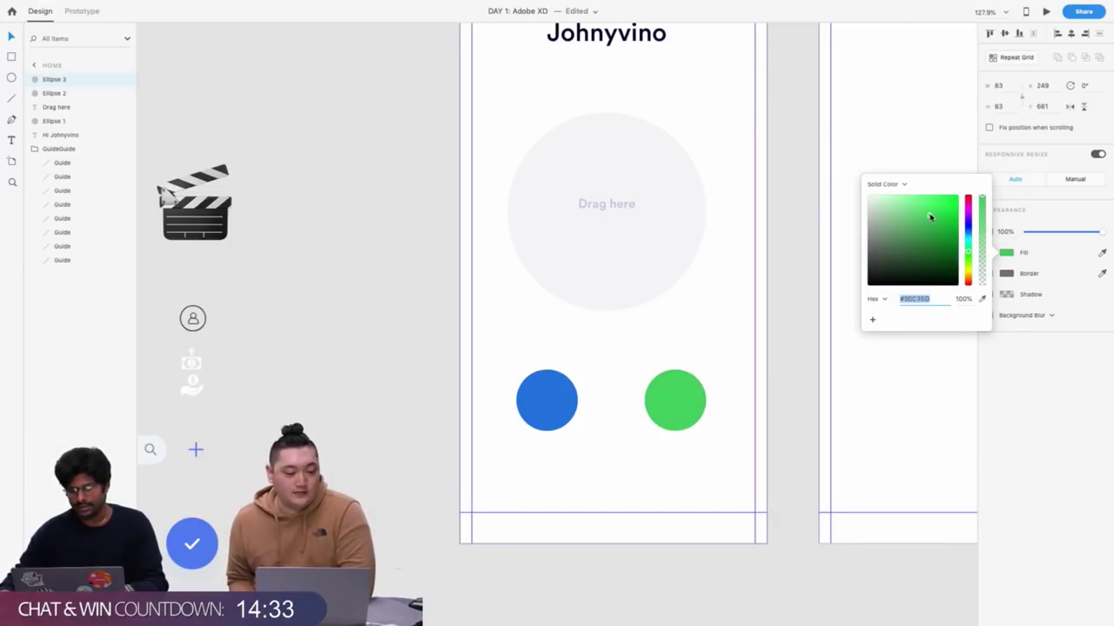
Place the white banknote icon from the pasteboard on the blue circle and the hand-with-coin icon on the green circle
scroll(447, 300, "up", 5)
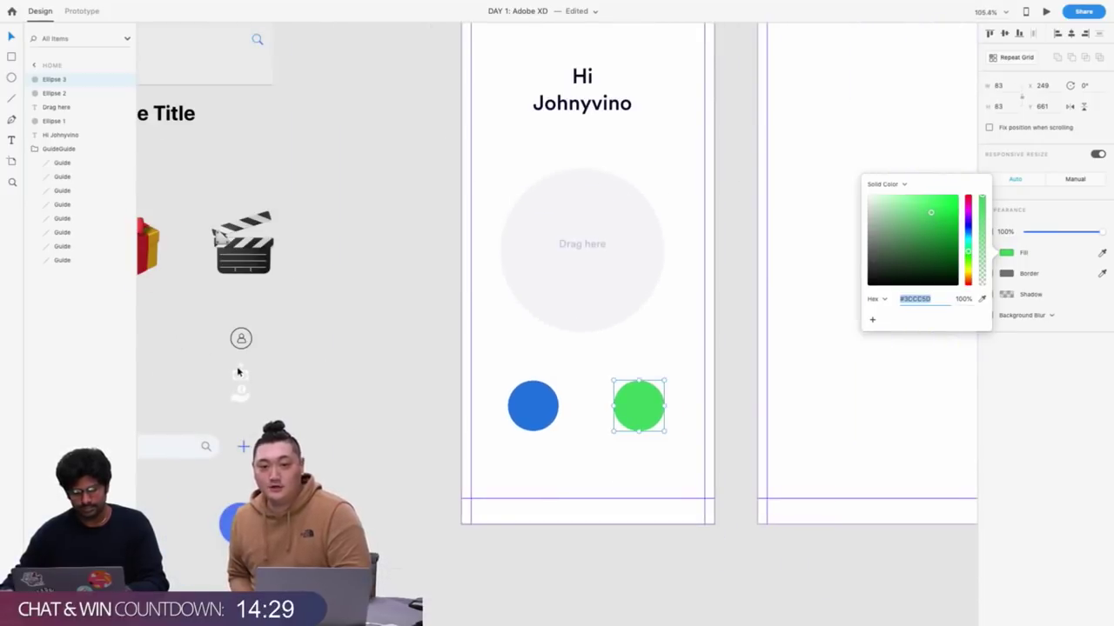
left_click(236, 366)
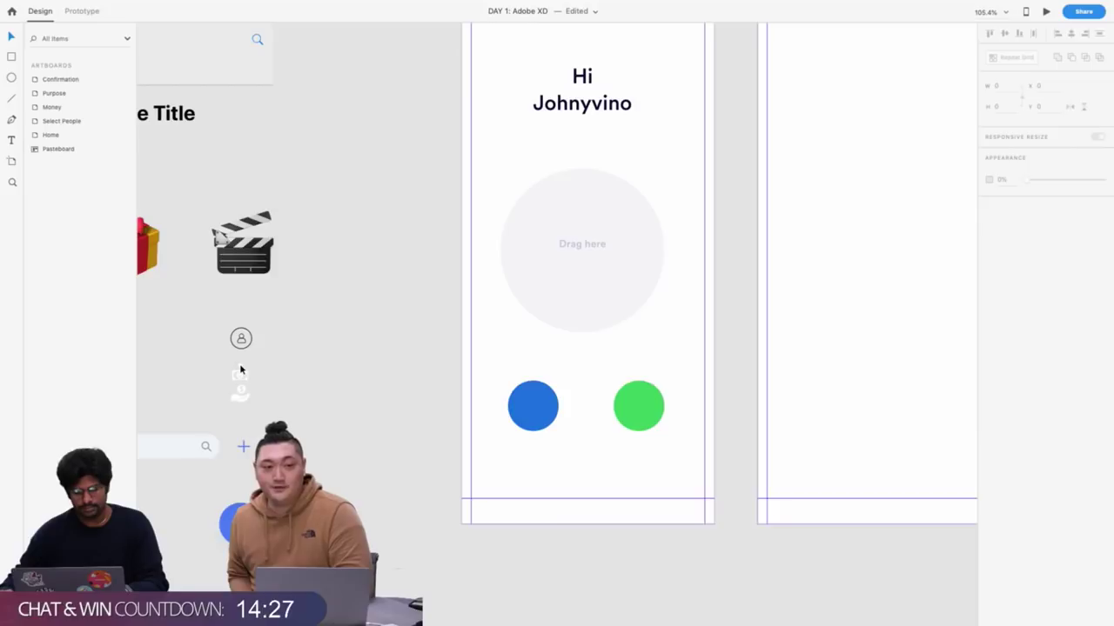
left_click_drag(241, 370, 530, 403)
left_click_drag(242, 401, 348, 410)
left_click(300, 383)
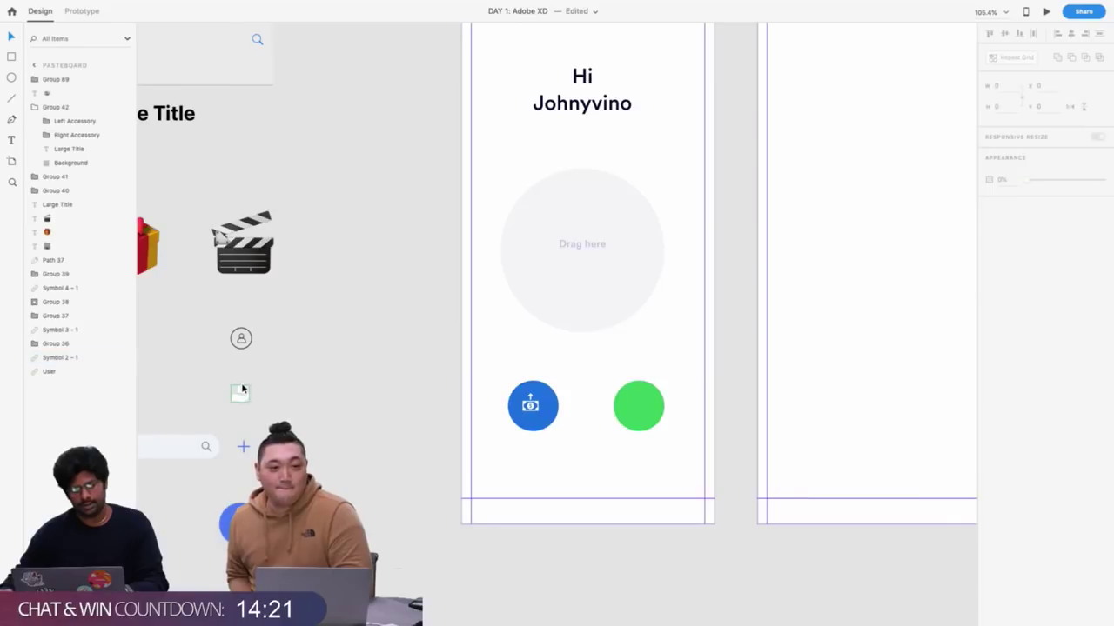
left_click_drag(235, 389, 642, 399)
Center the hand-with-coin icon horizontally within the green circle by shifting it to X 275
scroll(641, 399, "up", 6)
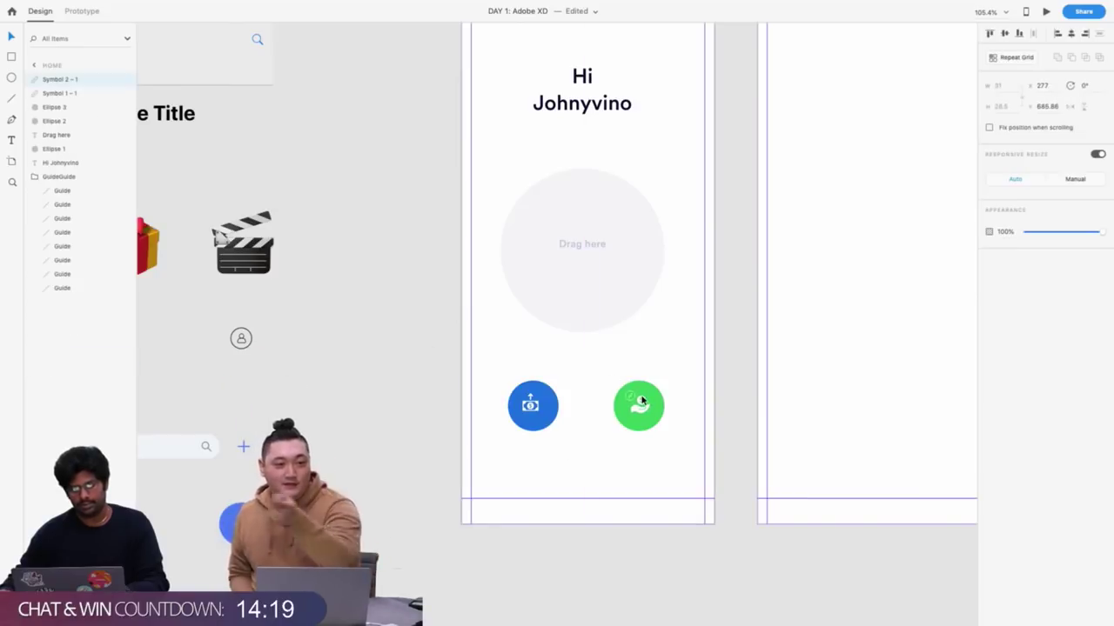
left_click(637, 376)
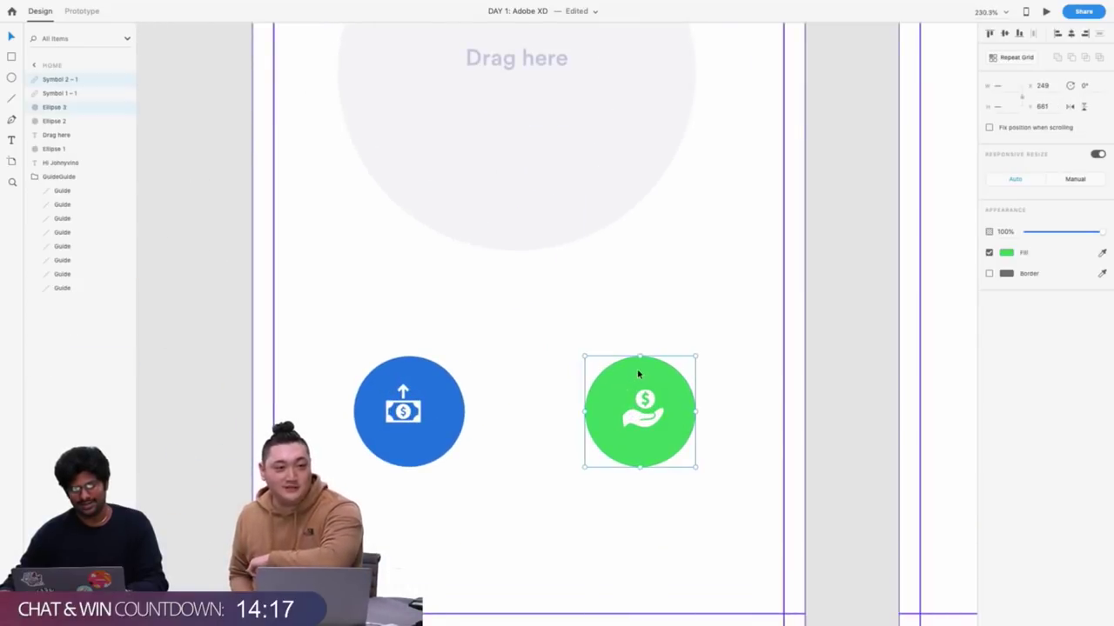
left_click(512, 340)
left_click(655, 417)
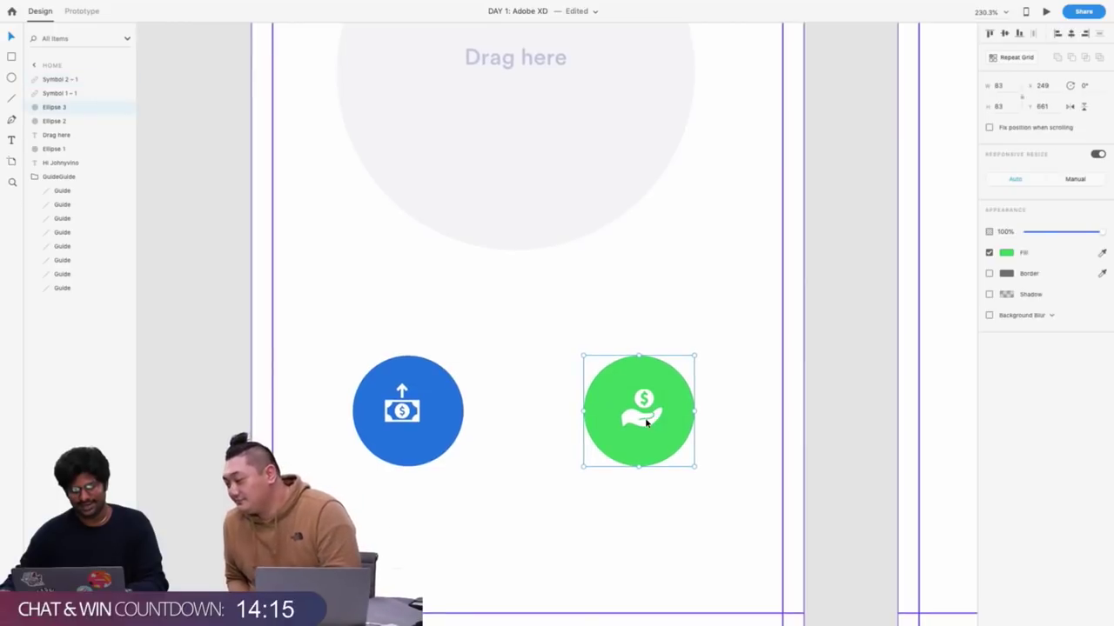
left_click(644, 421)
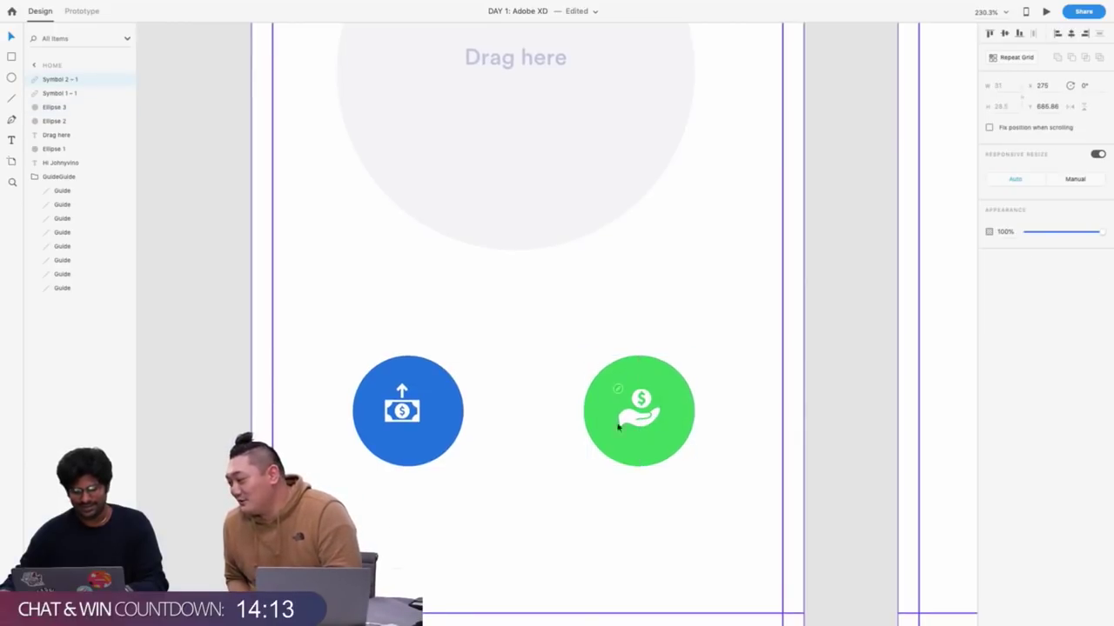
Center the banknote icon within the blue circle and nudge it down to Y 686
scroll(393, 409, "up", 1)
left_click(393, 408)
key("Down")
key("Down")
key("Down")
key("Down")
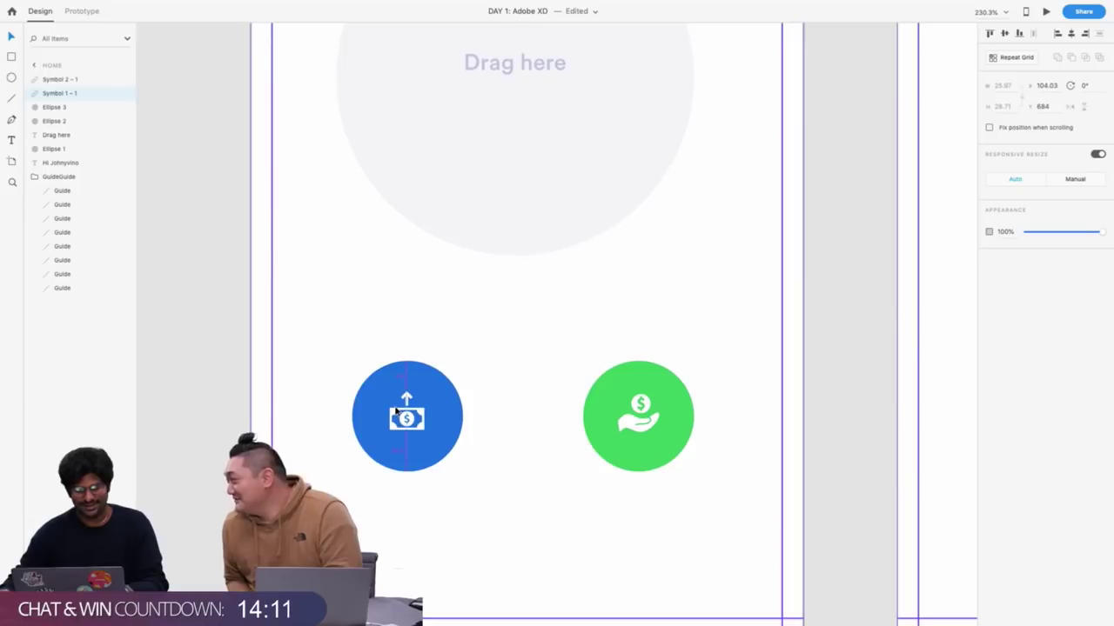
scroll(394, 411, "down", 1)
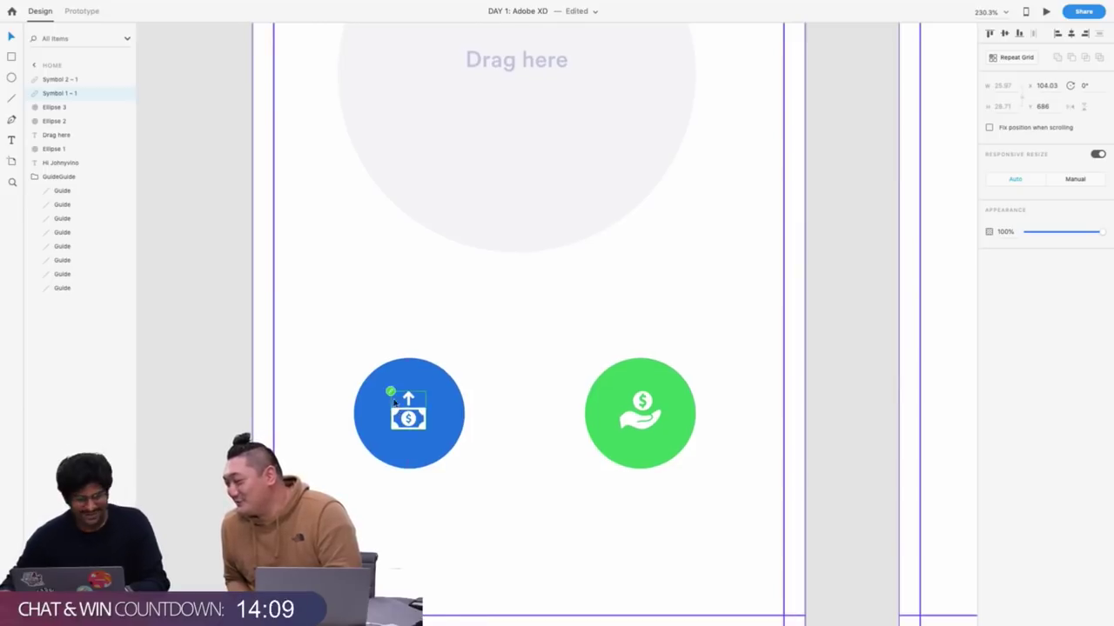
scroll(438, 304, "down", 5)
scroll(401, 314, "down", 3)
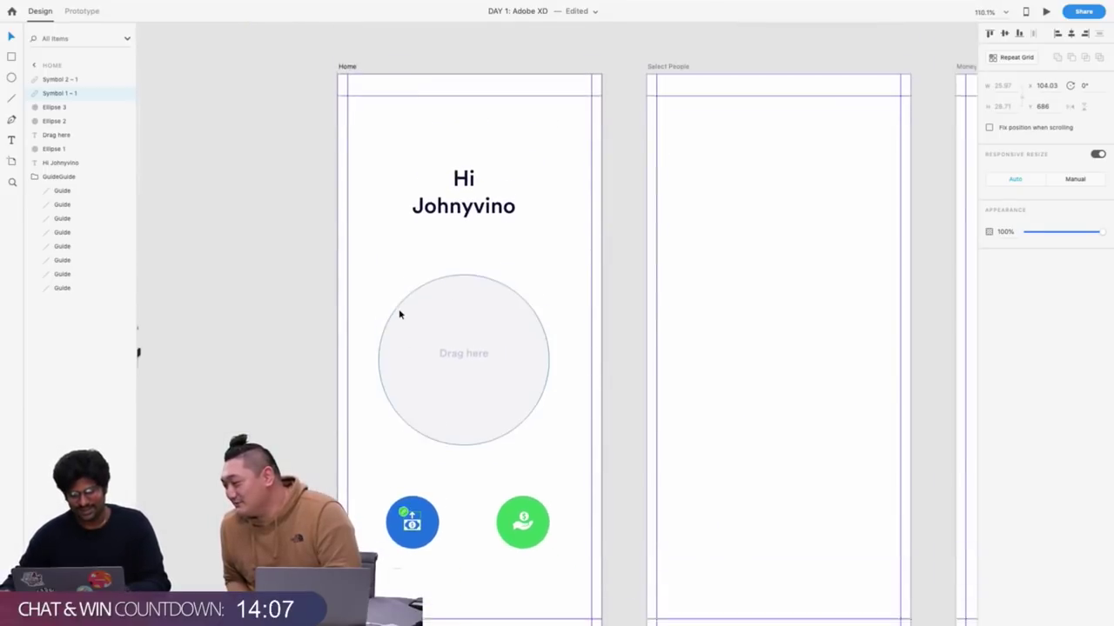
left_click(351, 85)
scroll(347, 86, "down", 3)
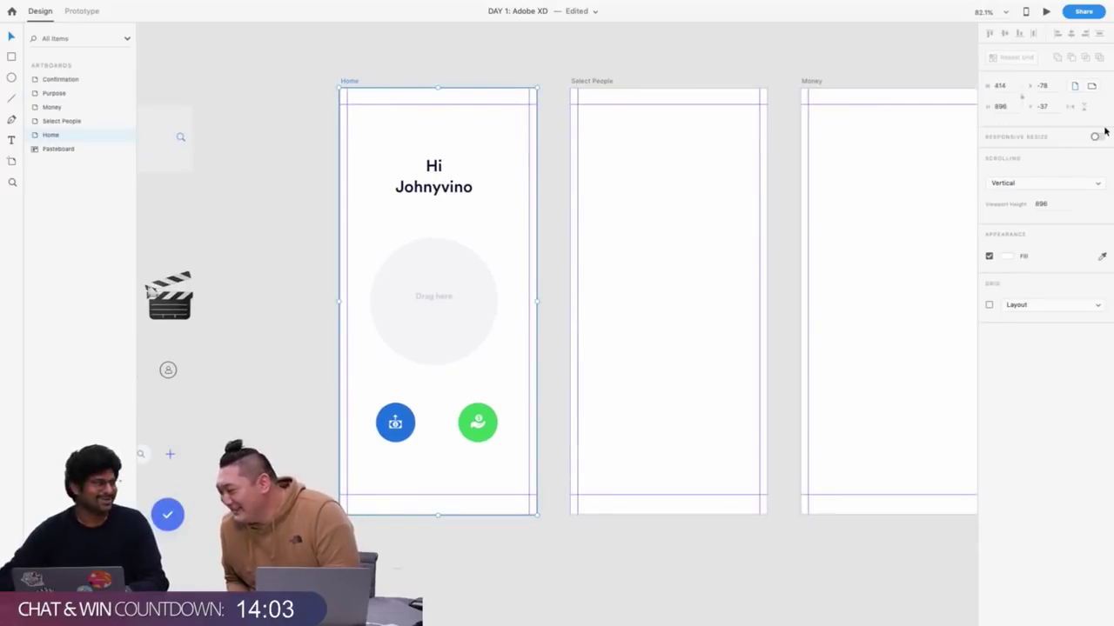
left_click(1008, 257)
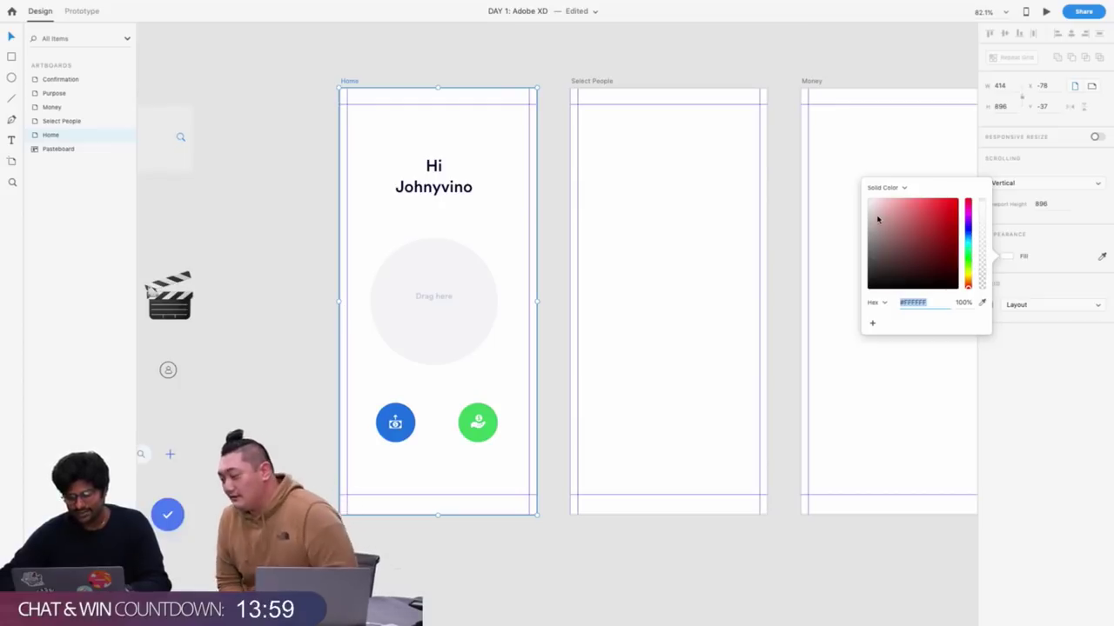
left_click(322, 247)
Move the greeting text straight up on the Home artboard to Y 94
scroll(323, 247, "up", 3)
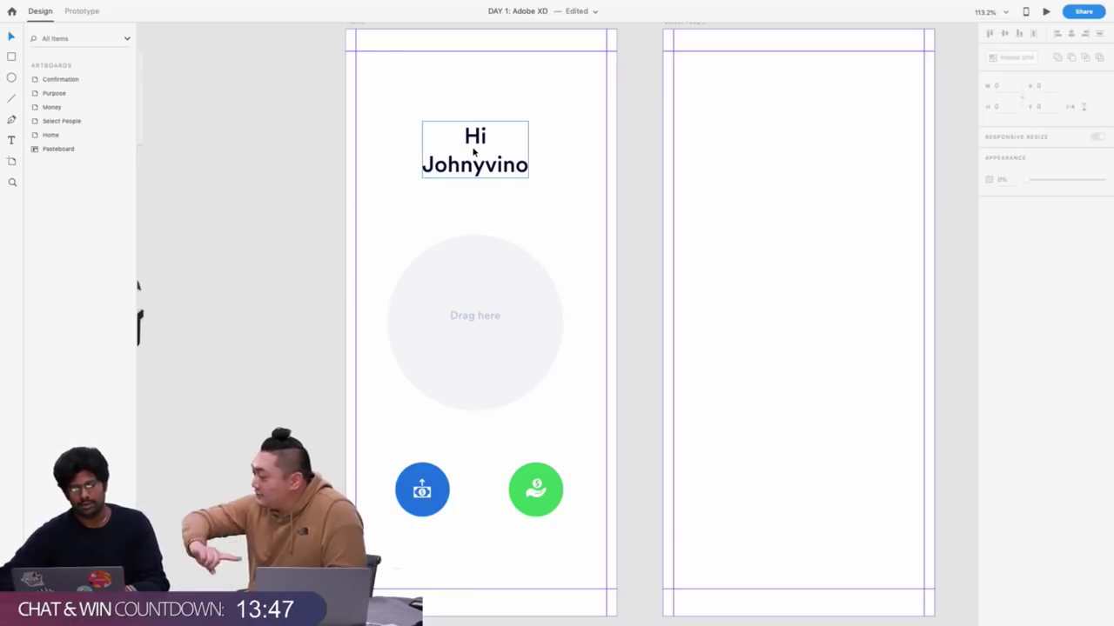
left_click_drag(474, 153, 473, 123)
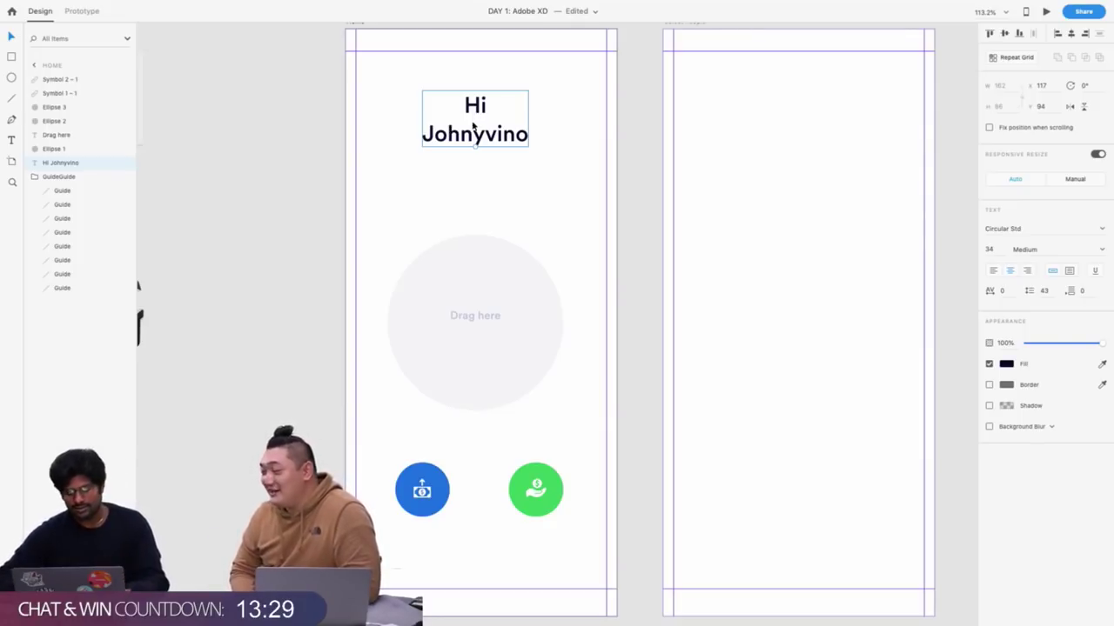
Align the "Drag here" label and the large gray circle to each other's vertical middle
left_click(475, 316)
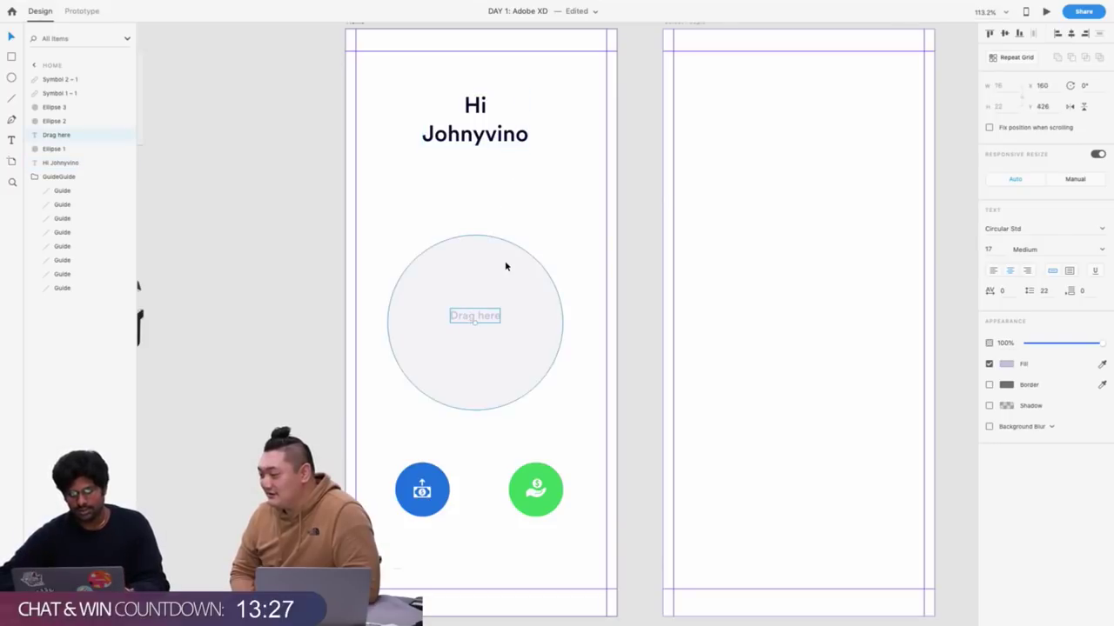
left_click(506, 264, "shift")
left_click(1004, 35)
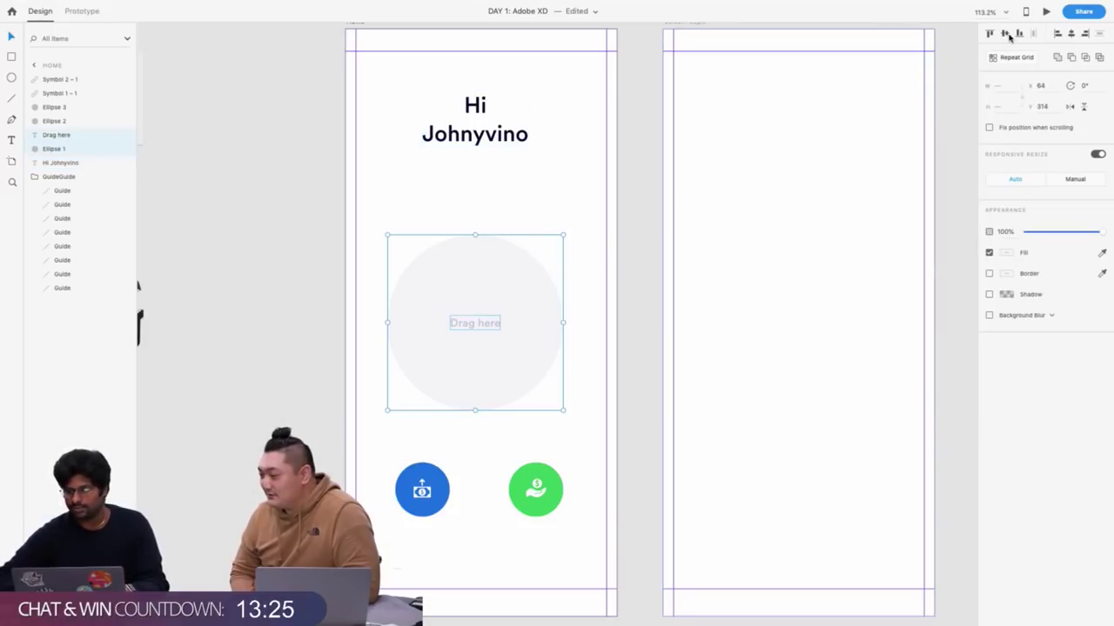
Fill the Home artboard with a solid light bluish gray, #ECEDF4
left_click(489, 139)
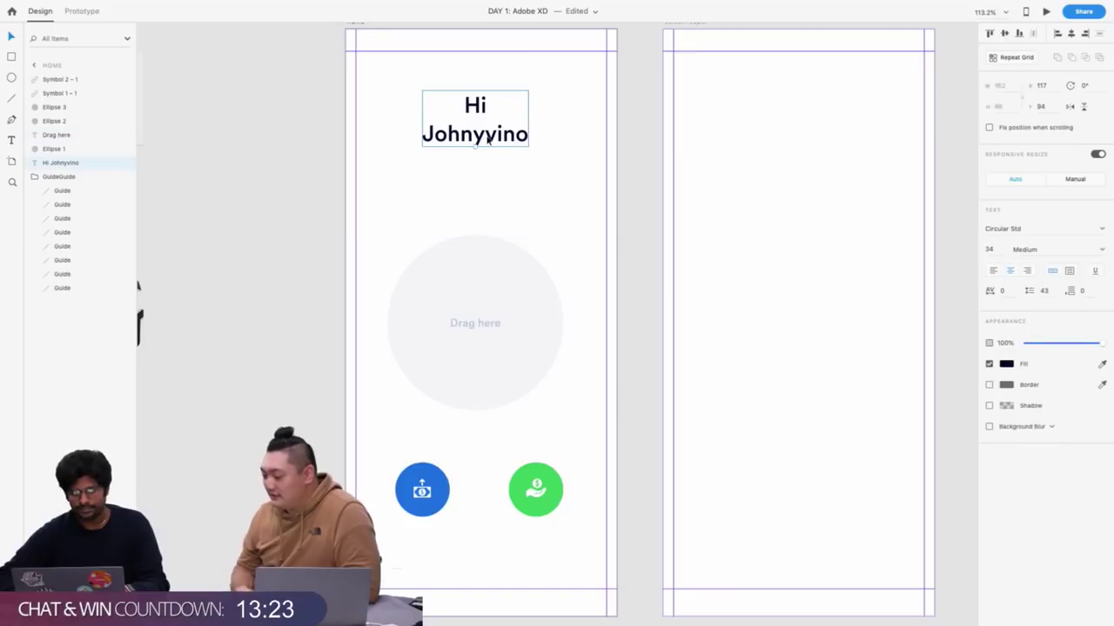
left_click(348, 28)
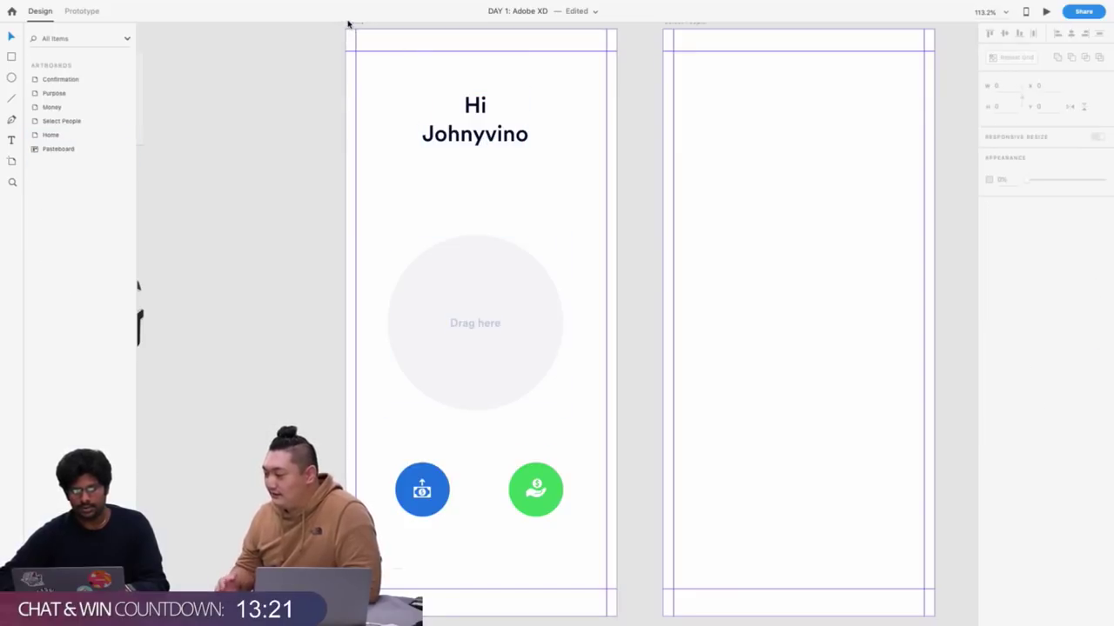
left_click(348, 25)
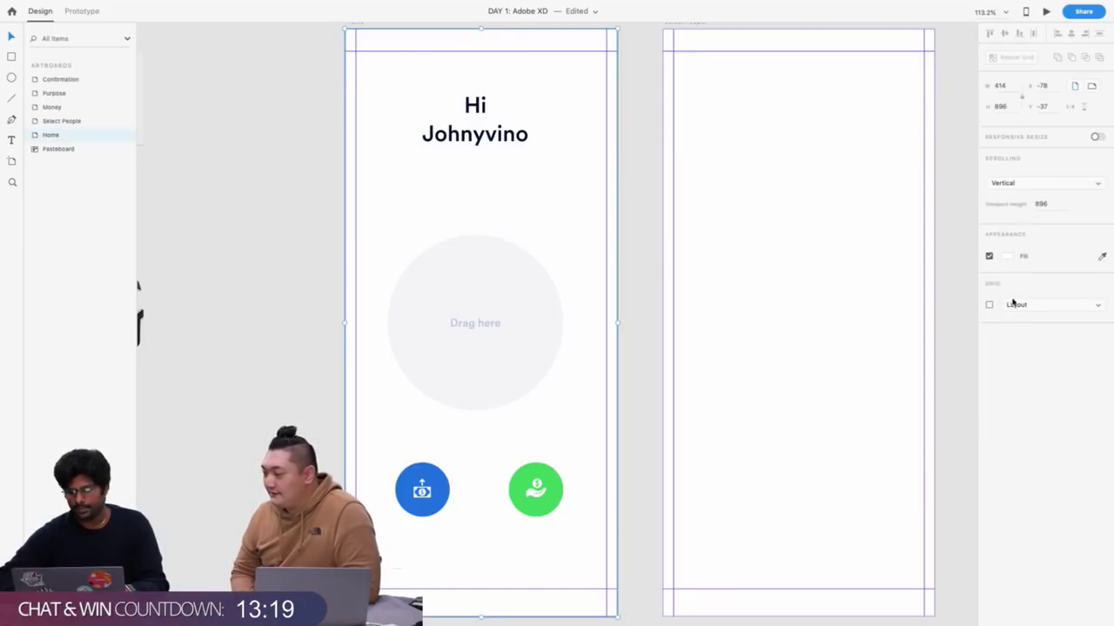
left_click(1007, 256)
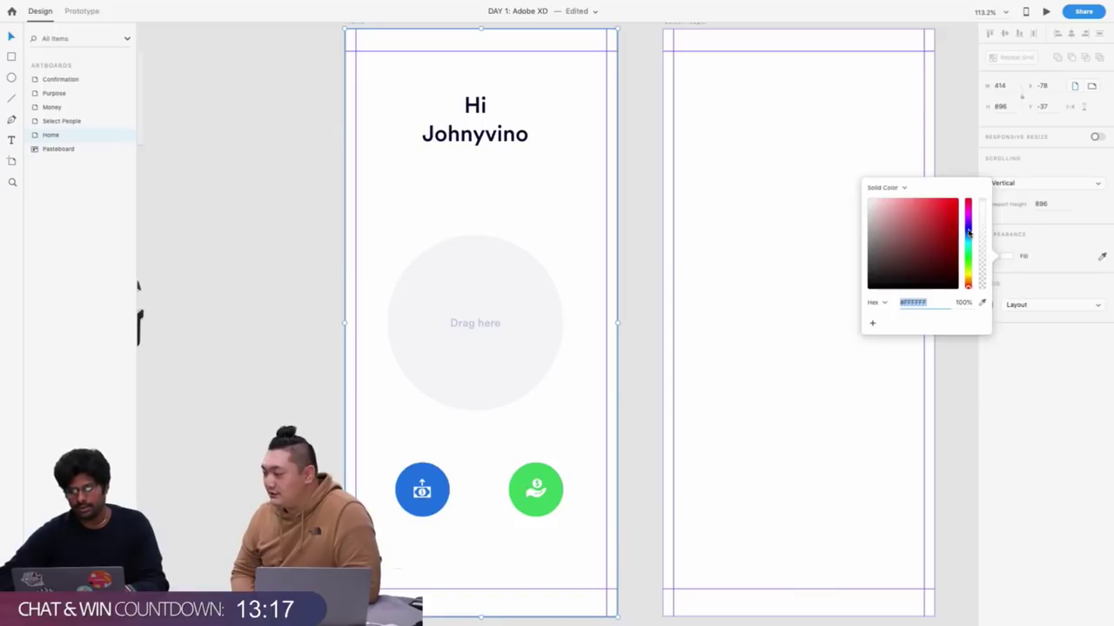
left_click_drag(968, 225, 969, 232)
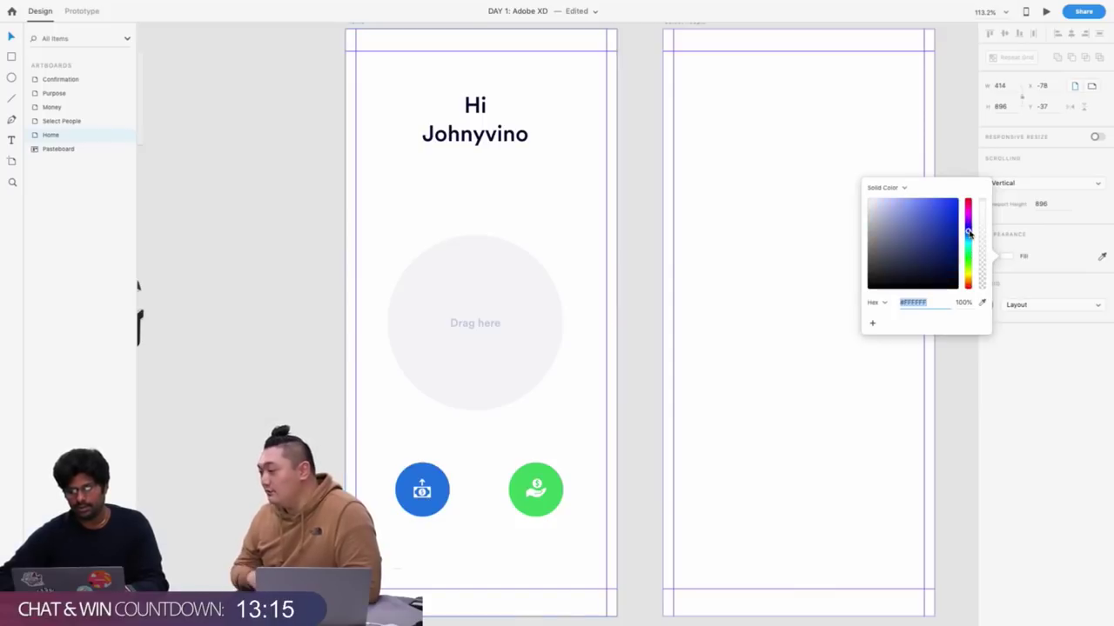
left_click(870, 205)
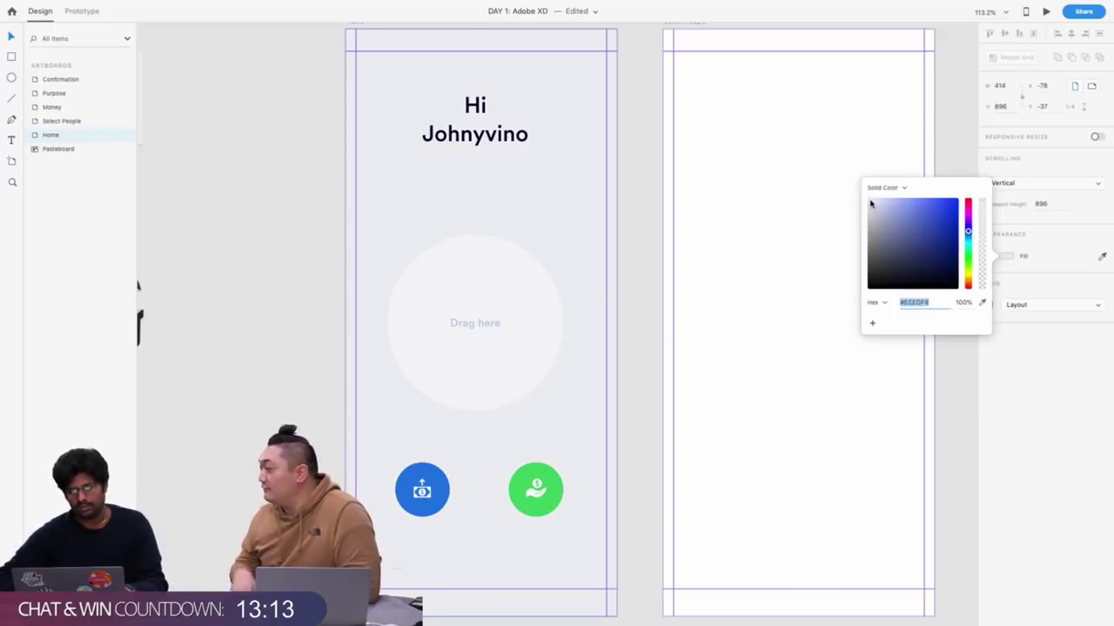
left_click_drag(870, 201, 870, 203)
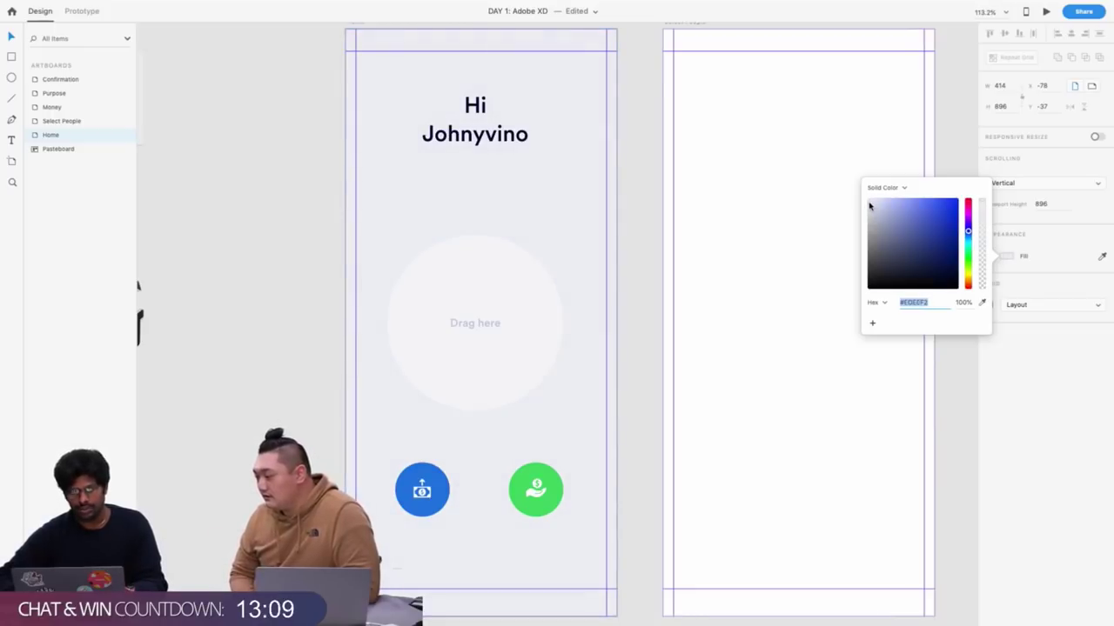
left_click(871, 206)
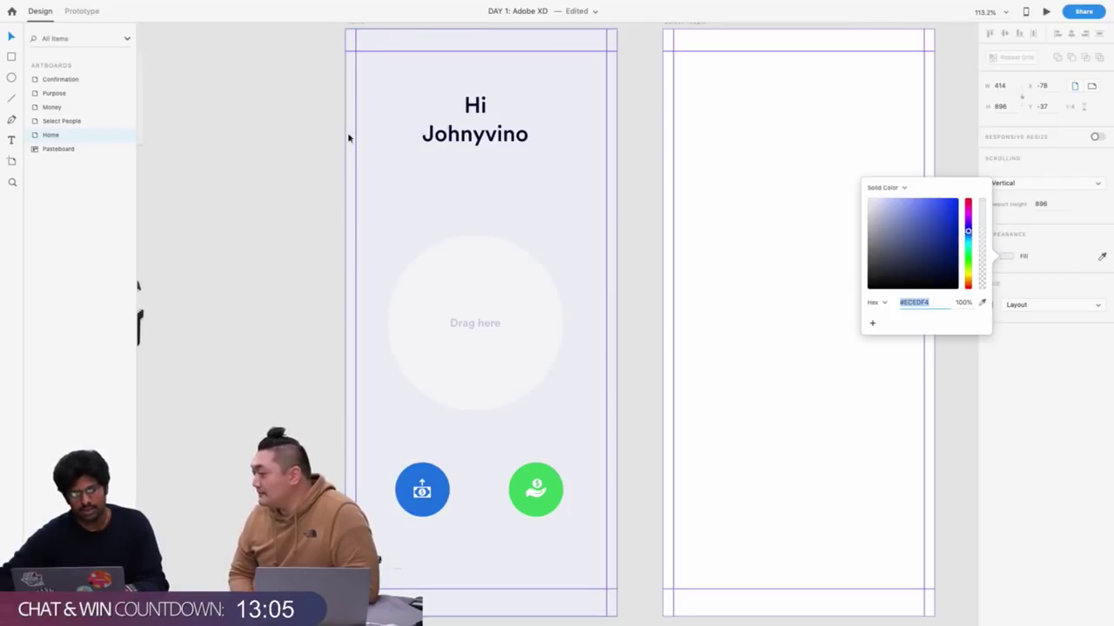
scroll(358, 127, "up", 2)
scroll(358, 127, "right", 1)
key("Escape")
scroll(392, 30, "down", 2)
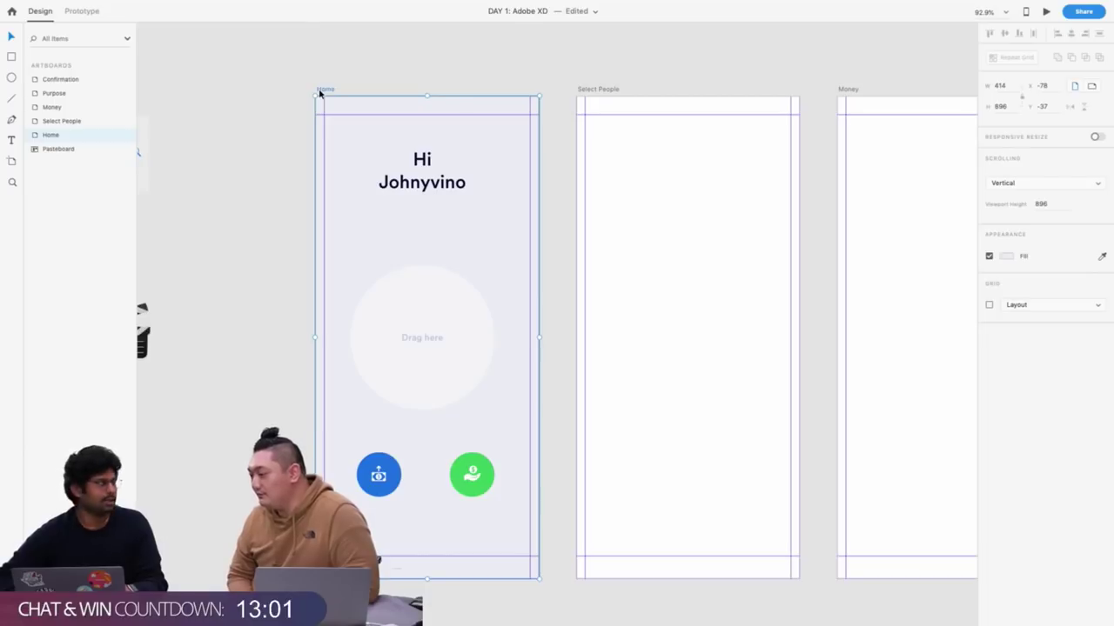
left_click(467, 67)
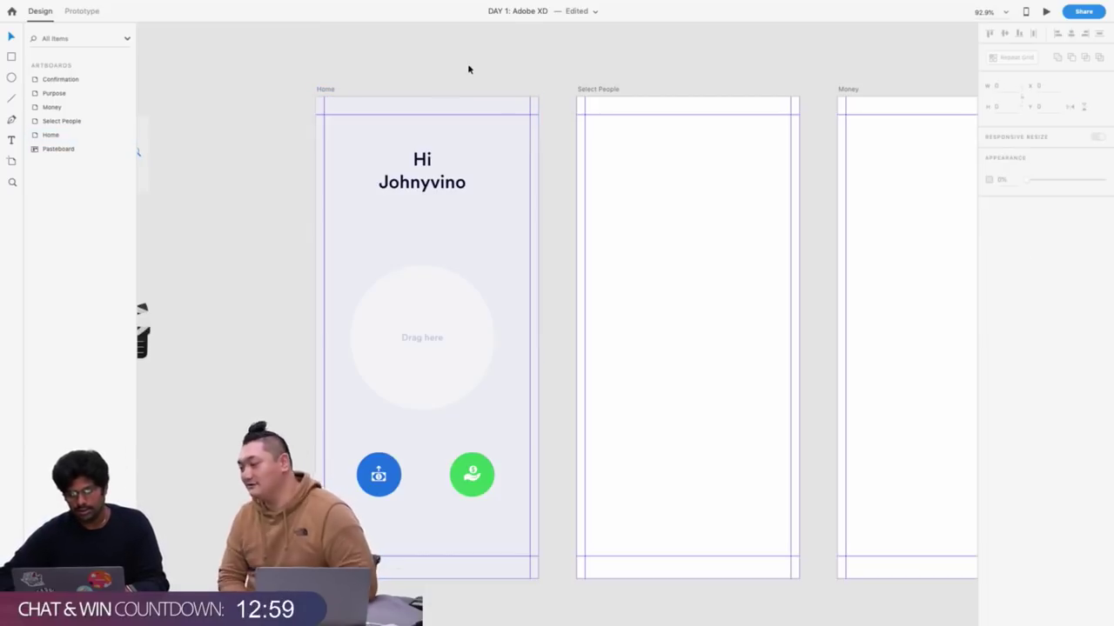
Lighten the Home artboard's bluish-gray fill slightly
left_click(322, 91)
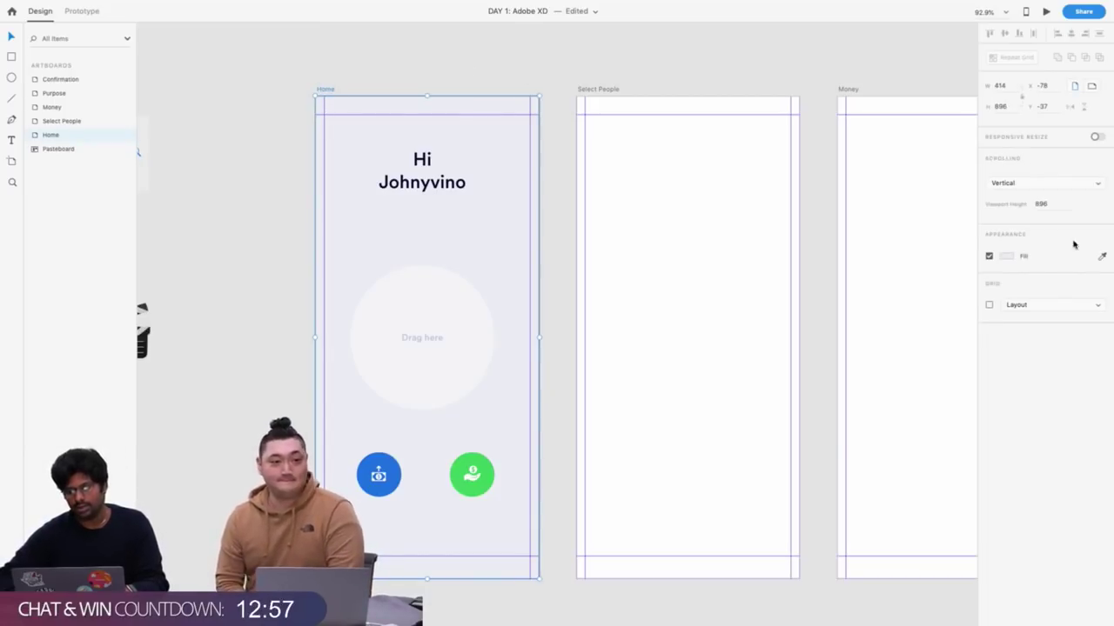
left_click(1006, 255)
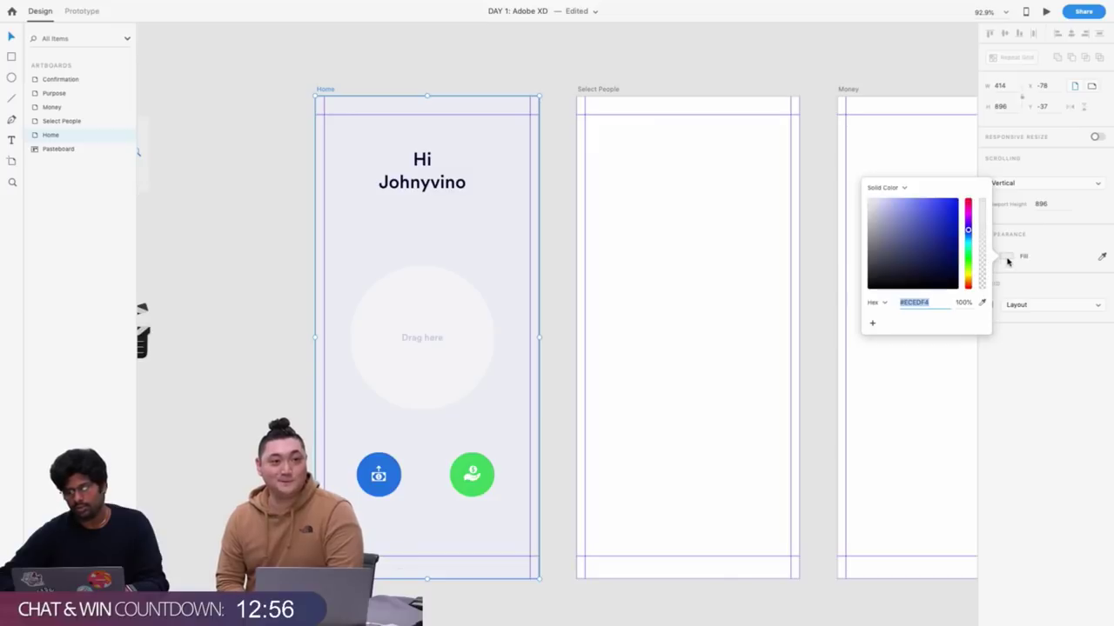
left_click(870, 206)
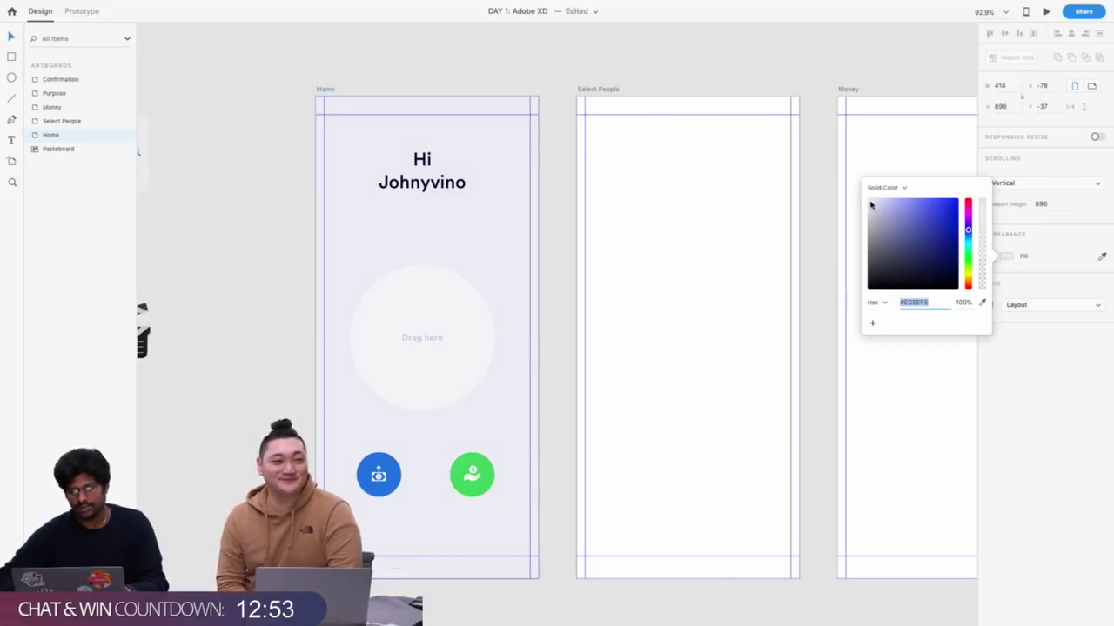
left_click(426, 96)
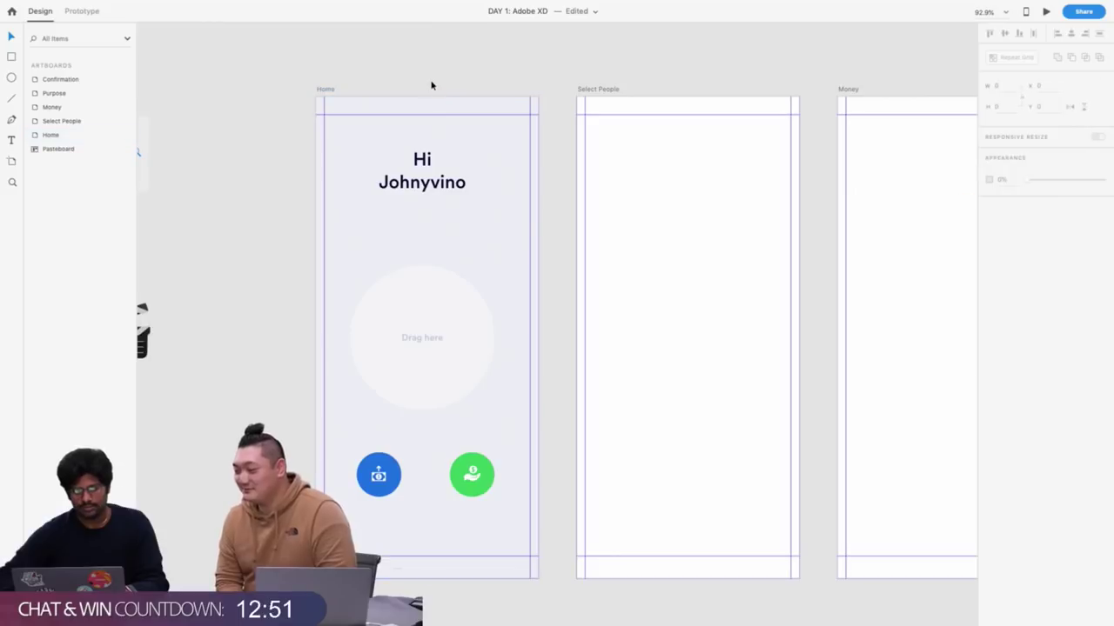
Add a dashed border to the large "Drag here" circle, with dash 4 and gap 6
left_click(444, 279)
left_click(988, 273)
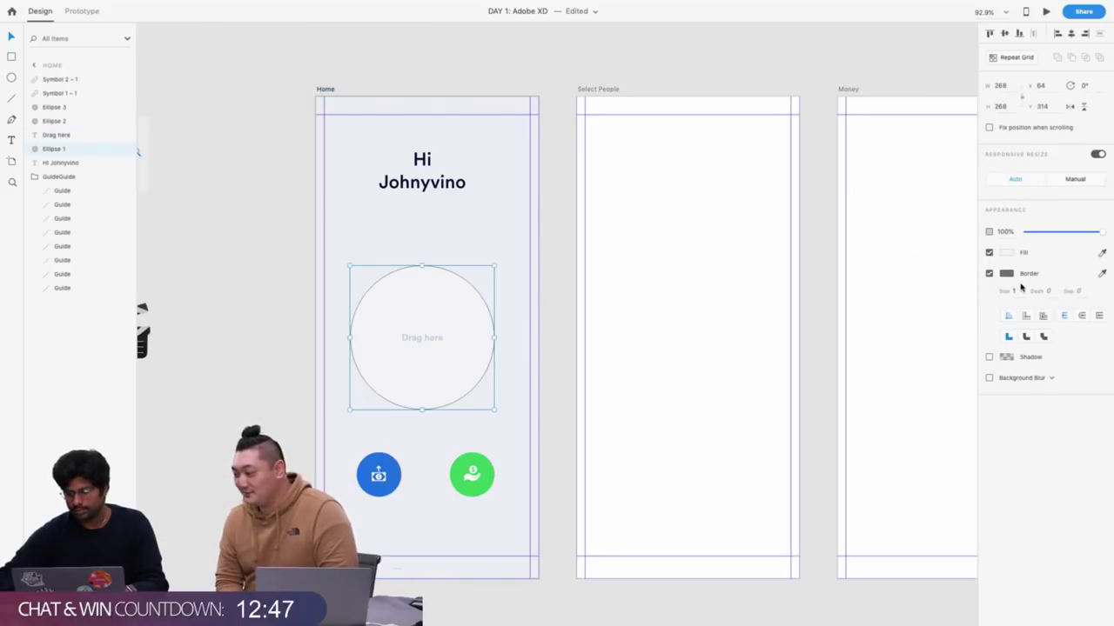
type("4")
left_click(1077, 292)
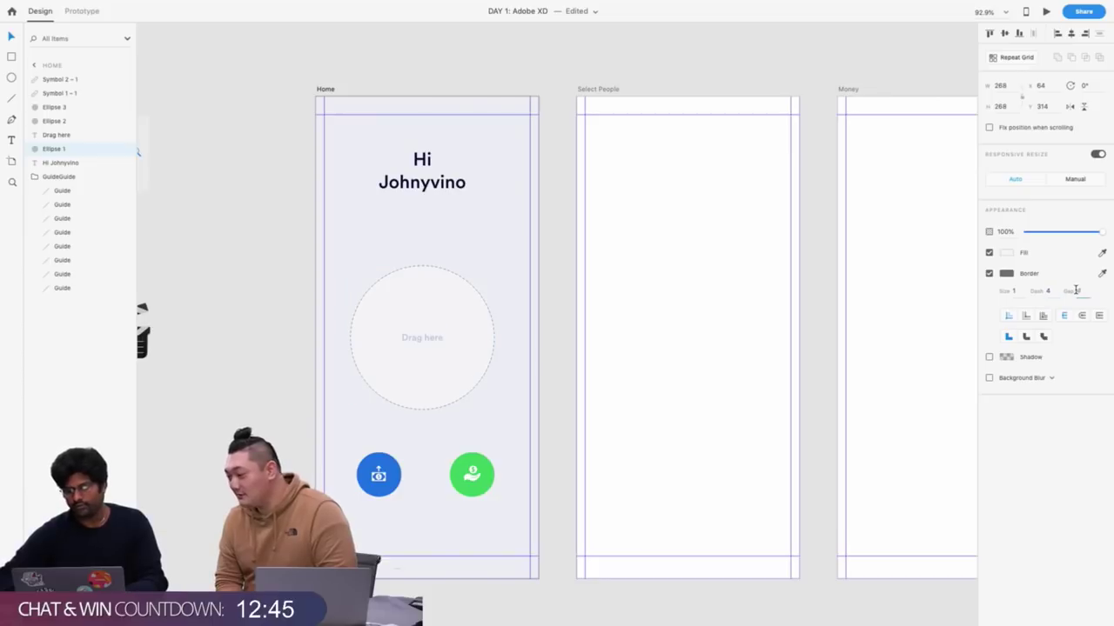
type("6")
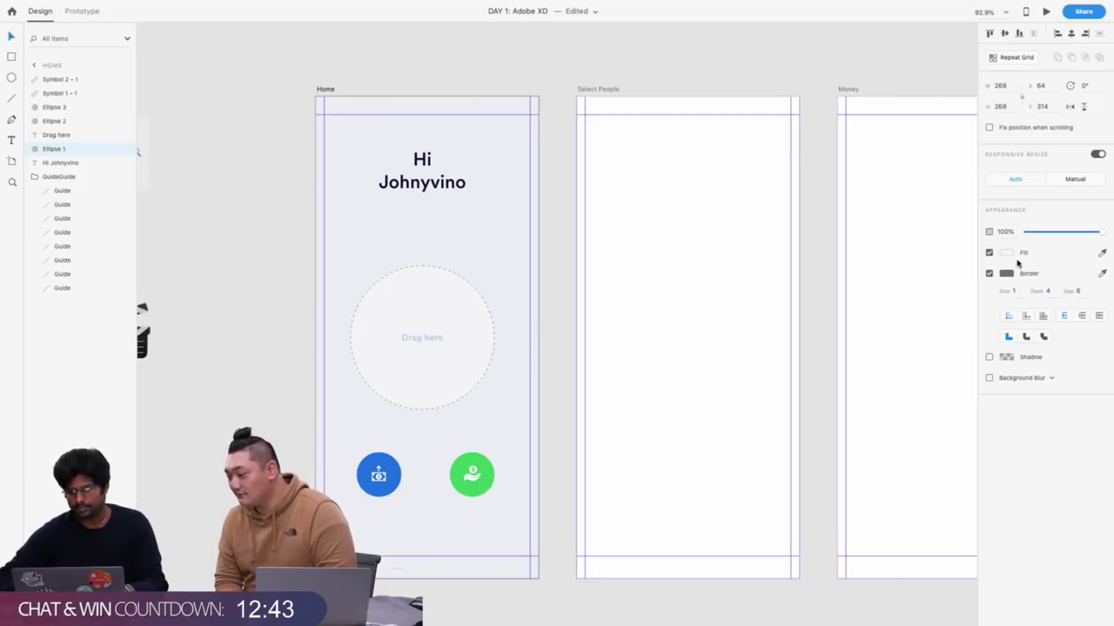
Shift the hue of the "Drag here" circle's dashed border color to blue
left_click(1007, 275)
left_click(967, 241)
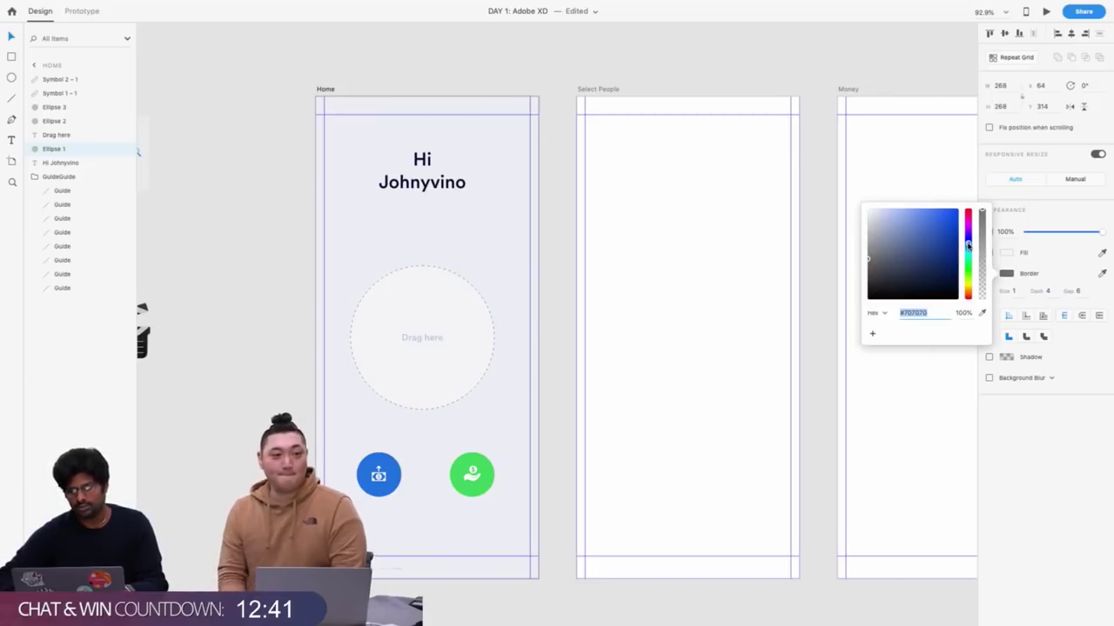
left_click(447, 80)
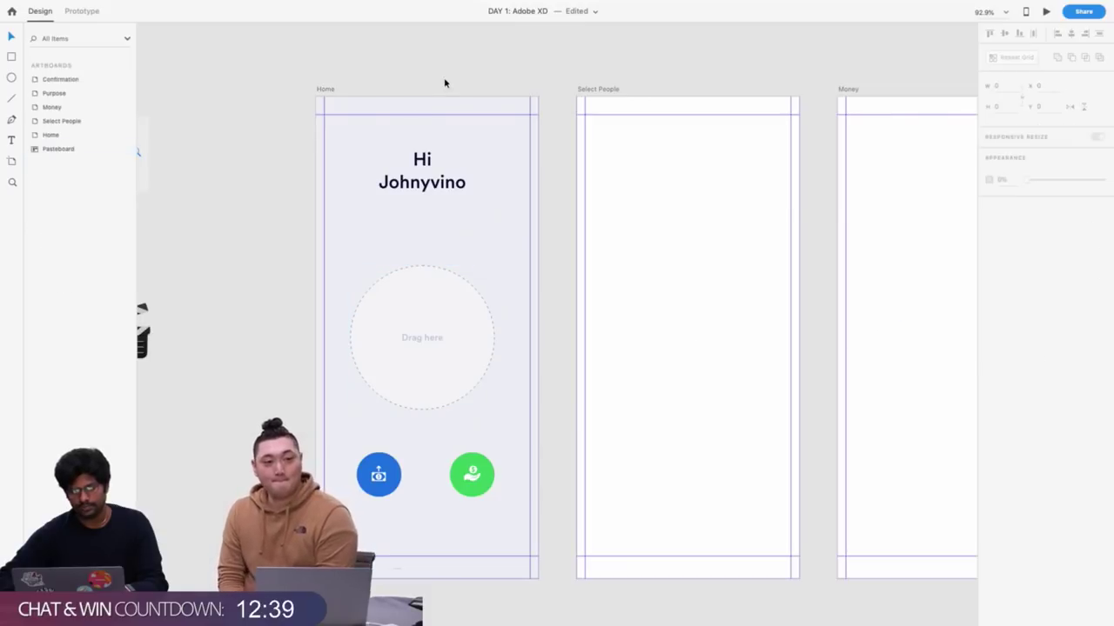
Draw a circle about 279 px wide on the Select People artboard and center it horizontally at about X 68, Y 298
scroll(444, 83, "left", 2)
scroll(445, 83, "up", 1)
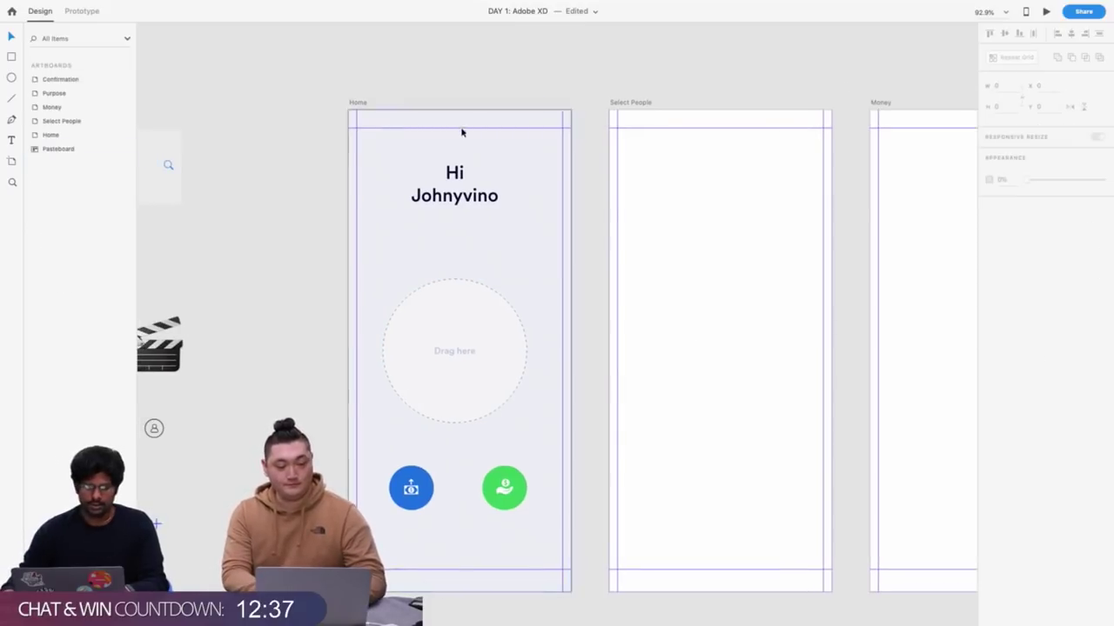
scroll(486, 91, "right", 3)
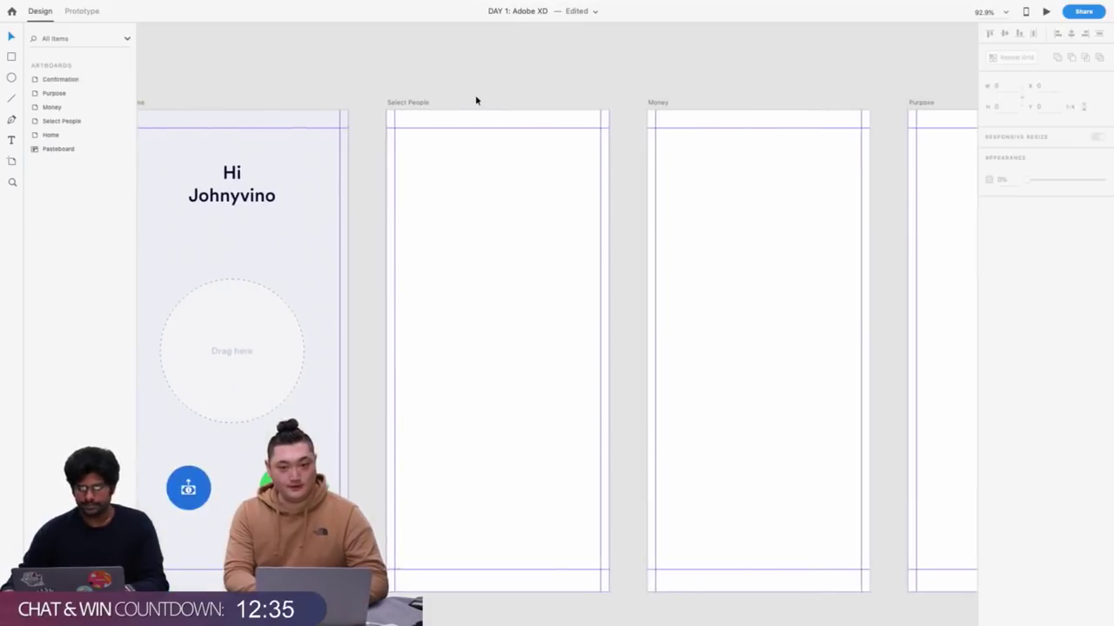
left_click(397, 104)
scroll(399, 103, "left", 3)
mouse_move(286, 3)
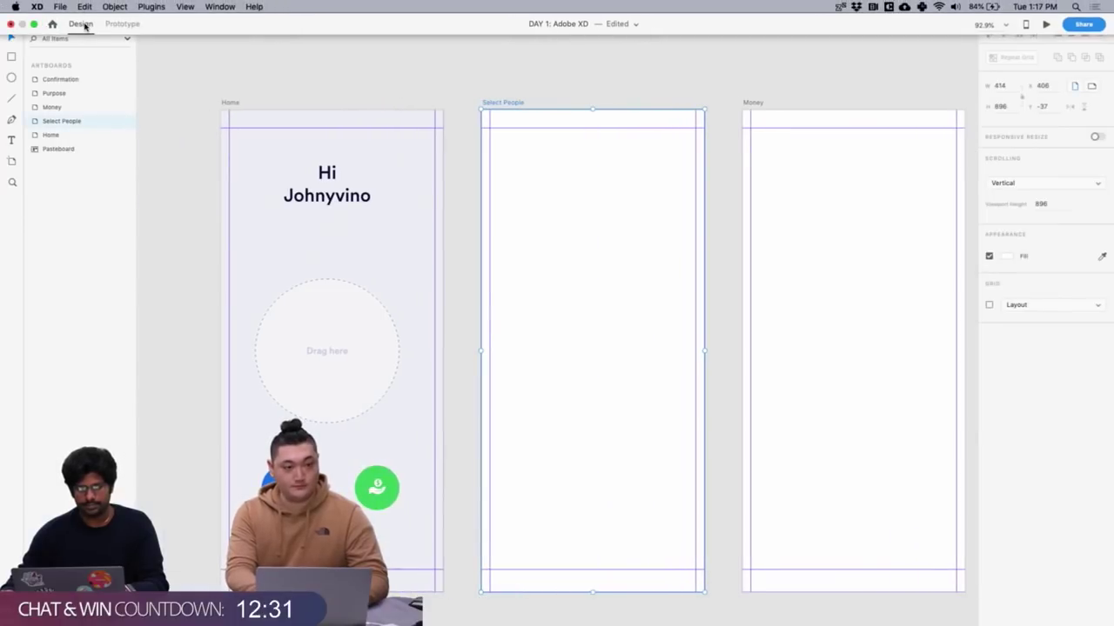
left_click(444, 82)
left_click(496, 103)
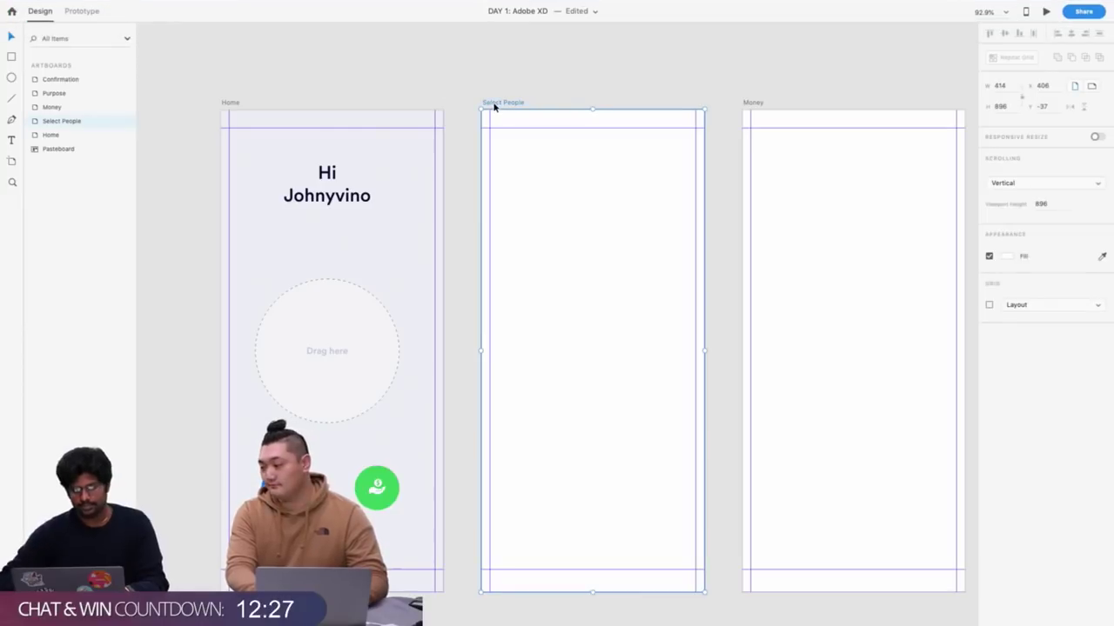
scroll(493, 107, "right", 3)
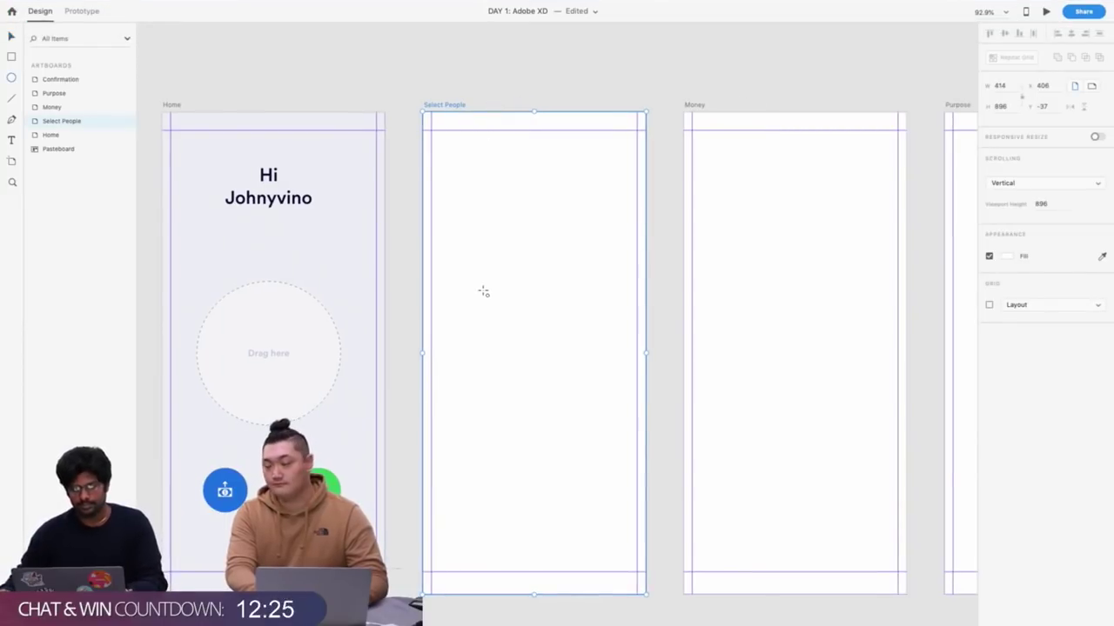
mouse_move(478, 287)
left_mouse_down()
mouse_move(567, 398)
mouse_move(627, 437)
left_mouse_up()
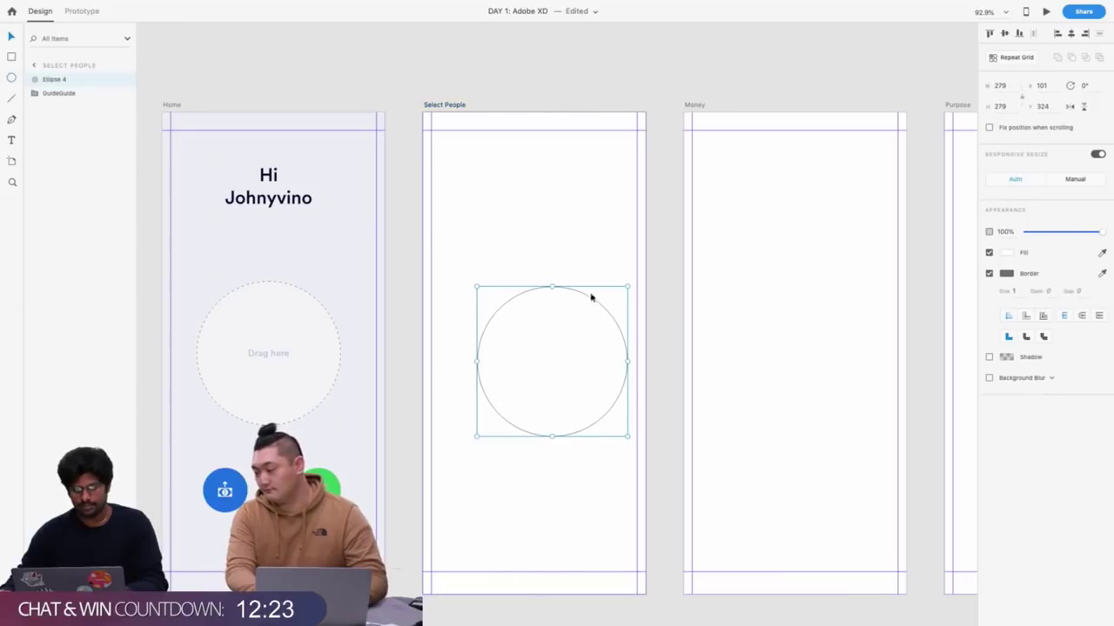
left_click_drag(591, 296, 564, 308)
Duplicate the circle twice, scale the copies to about 196 px and 132 px, and center all three circles concentrically
key("ctrl+d")
key("ctrl+d")
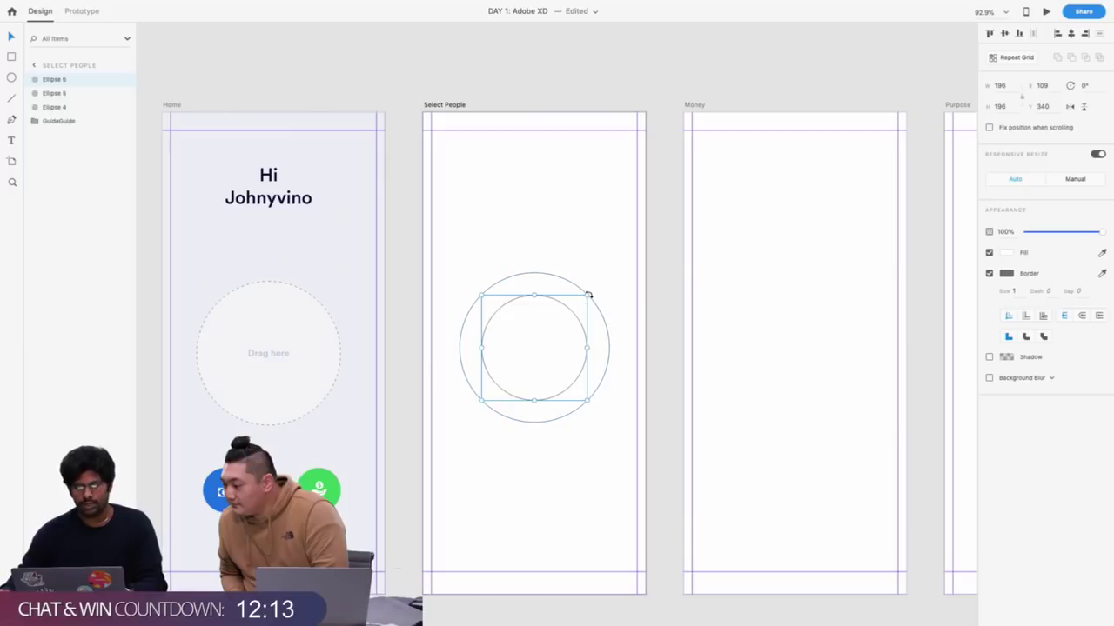
left_click_drag(587, 294, 551, 326)
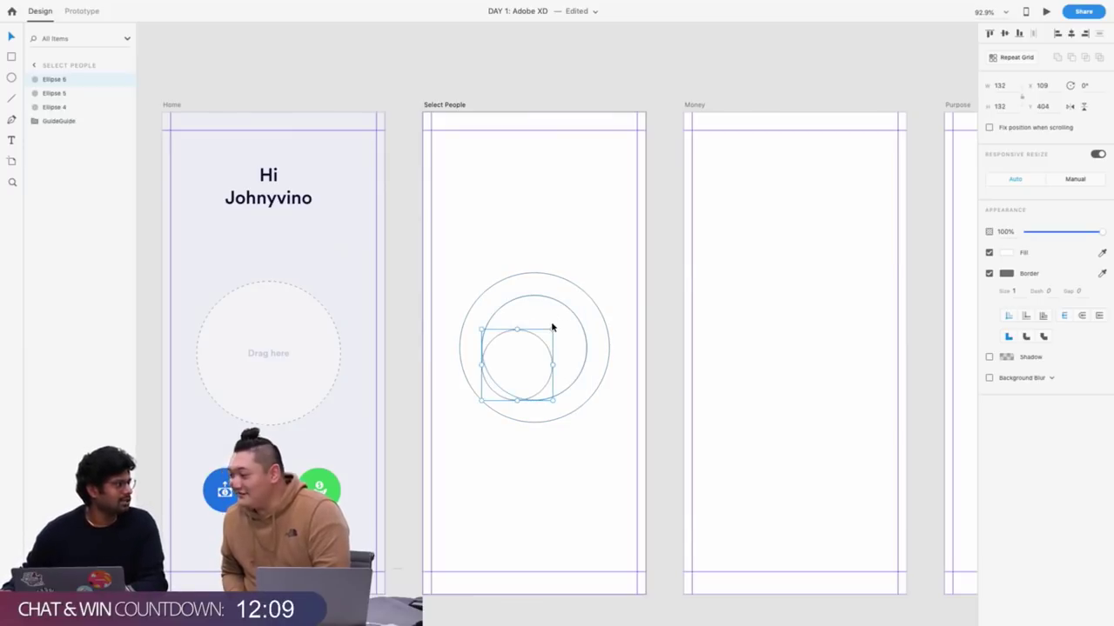
left_click_drag(534, 338, 550, 321)
left_click_drag(518, 224, 543, 463)
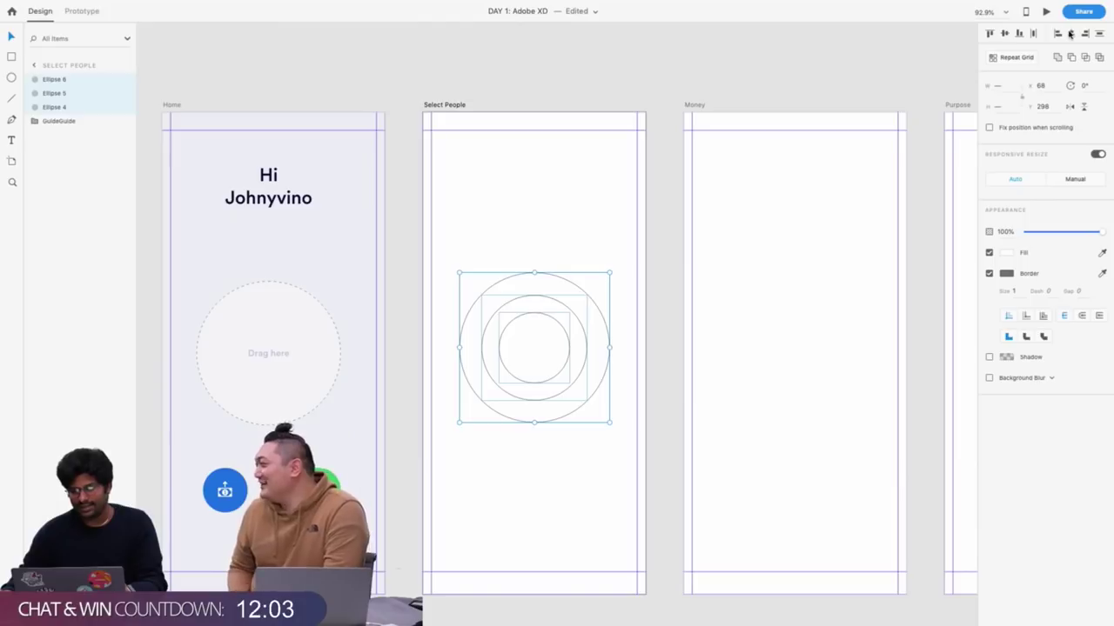
left_click(526, 236)
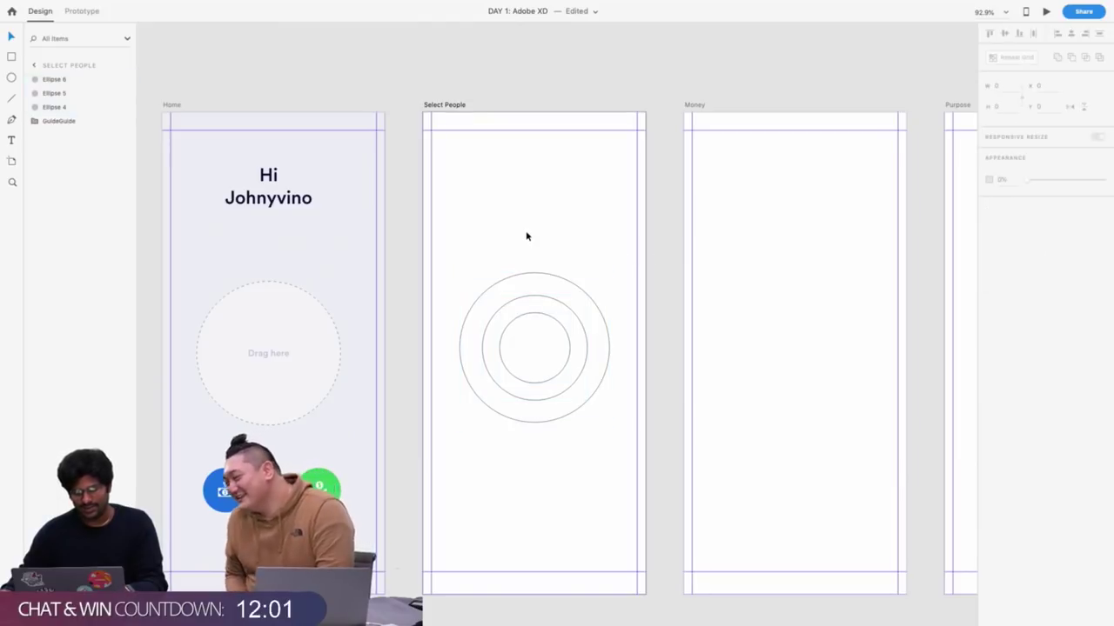
Set the border color of all three concentric circles to the blue sampled from the Home artboard's banknote button
left_click_drag(526, 229, 526, 433)
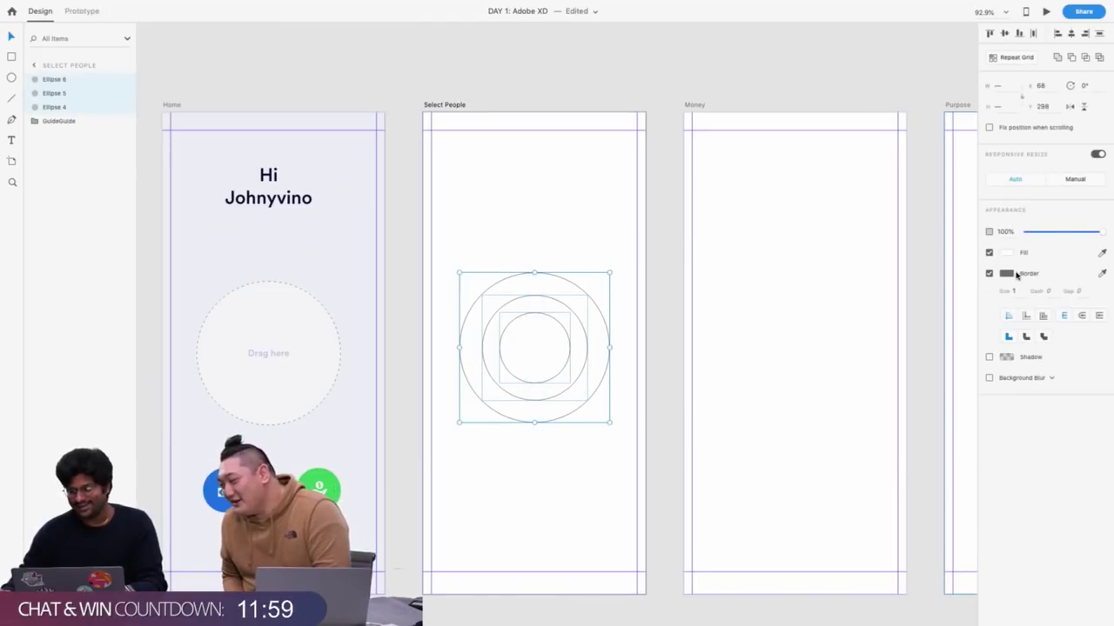
left_click(1008, 275)
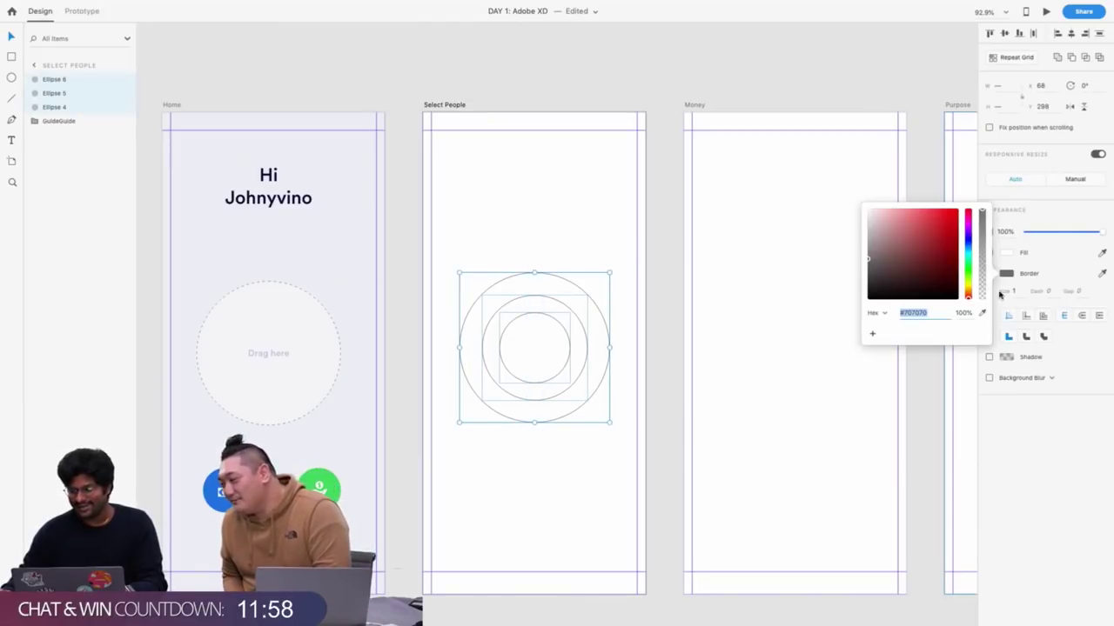
left_click(967, 238)
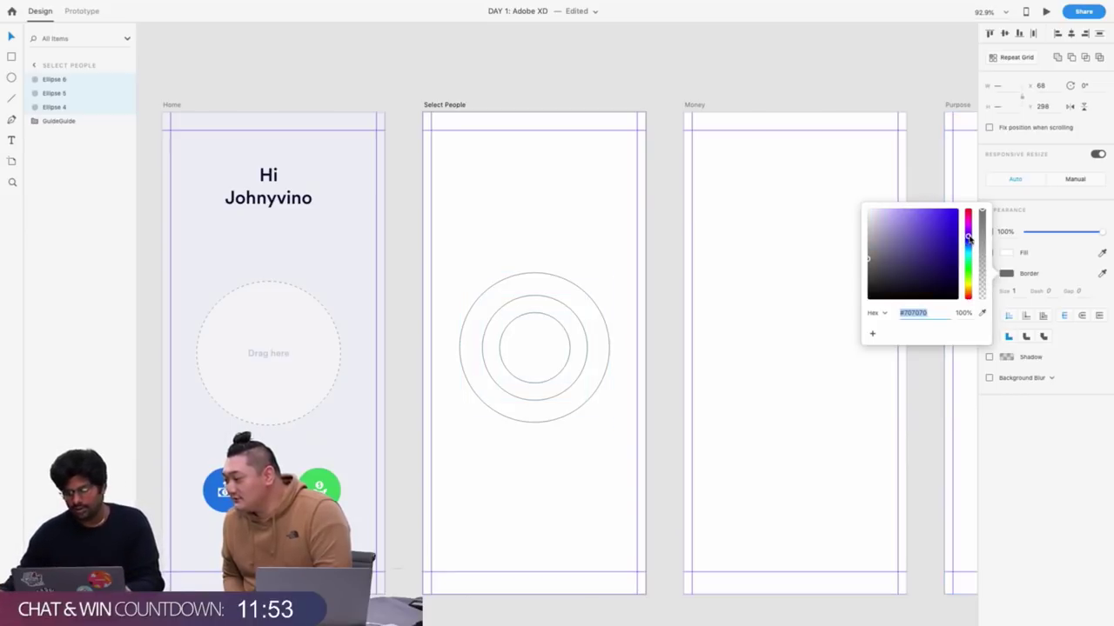
left_click_drag(902, 231, 900, 217)
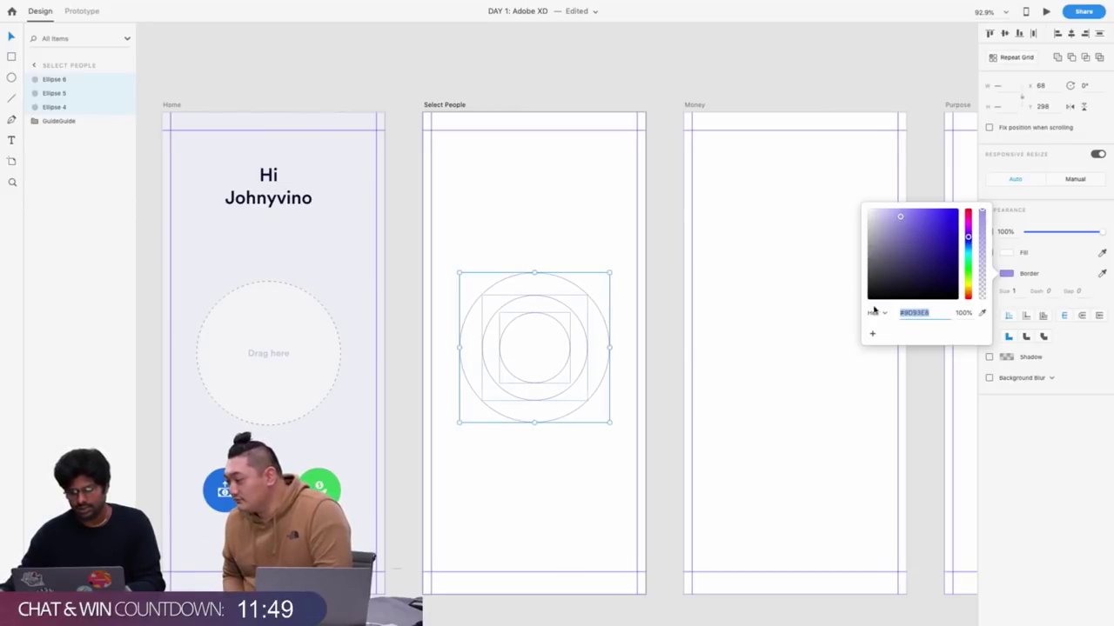
left_click(983, 314)
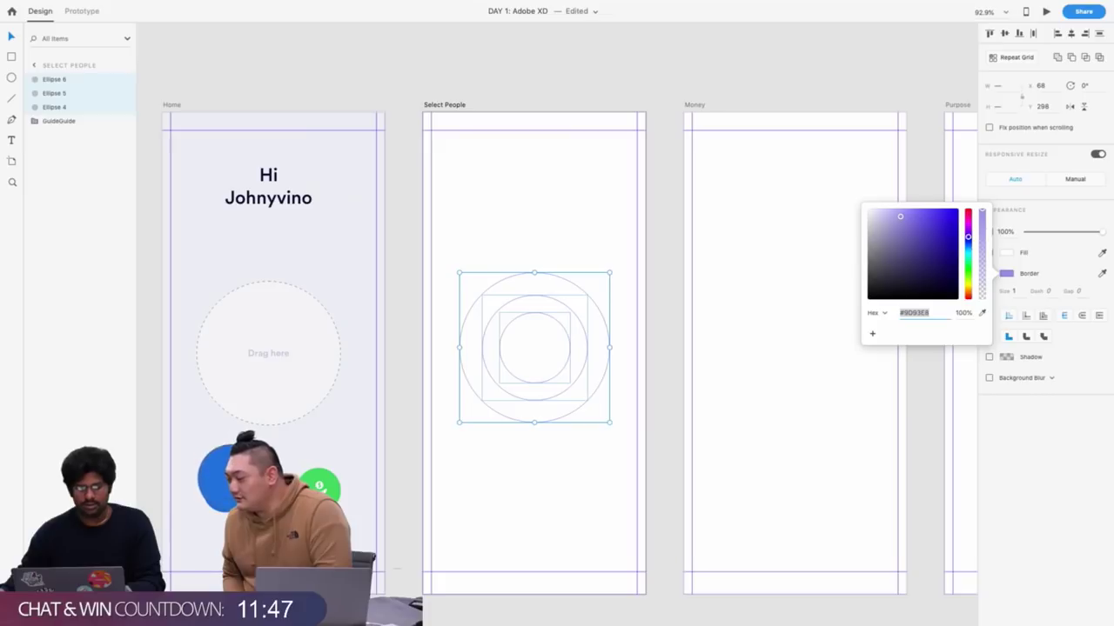
left_click(213, 474)
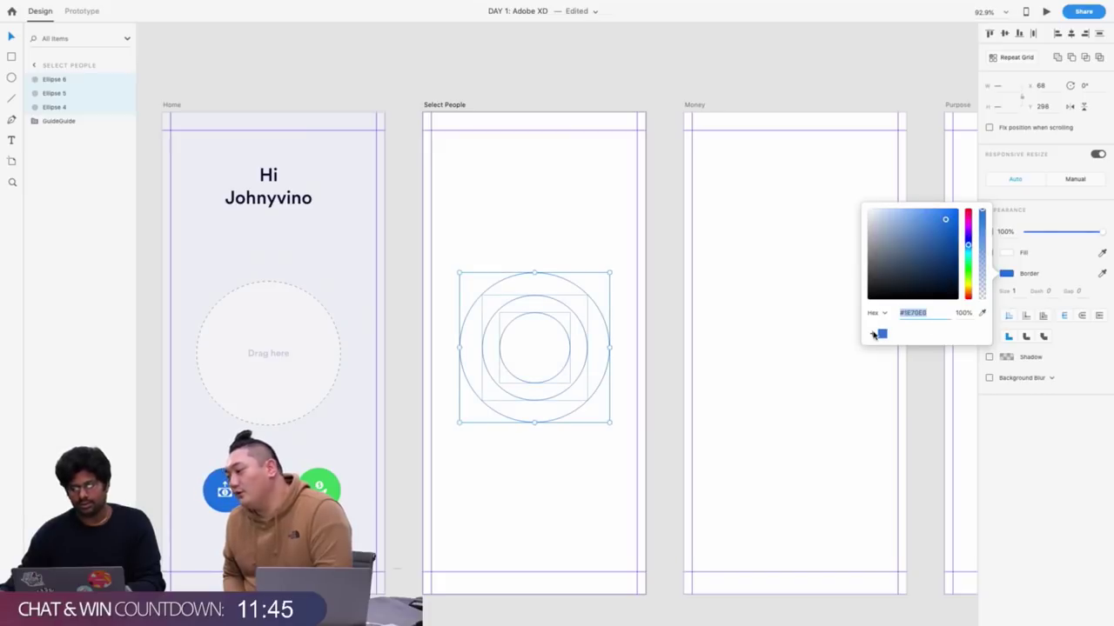
Save the green sampled from the Home artboard's green button as a swatch, and reapply the saved blue #1E70E0 to the concentric circles' borders
left_click(983, 315)
left_click(328, 488)
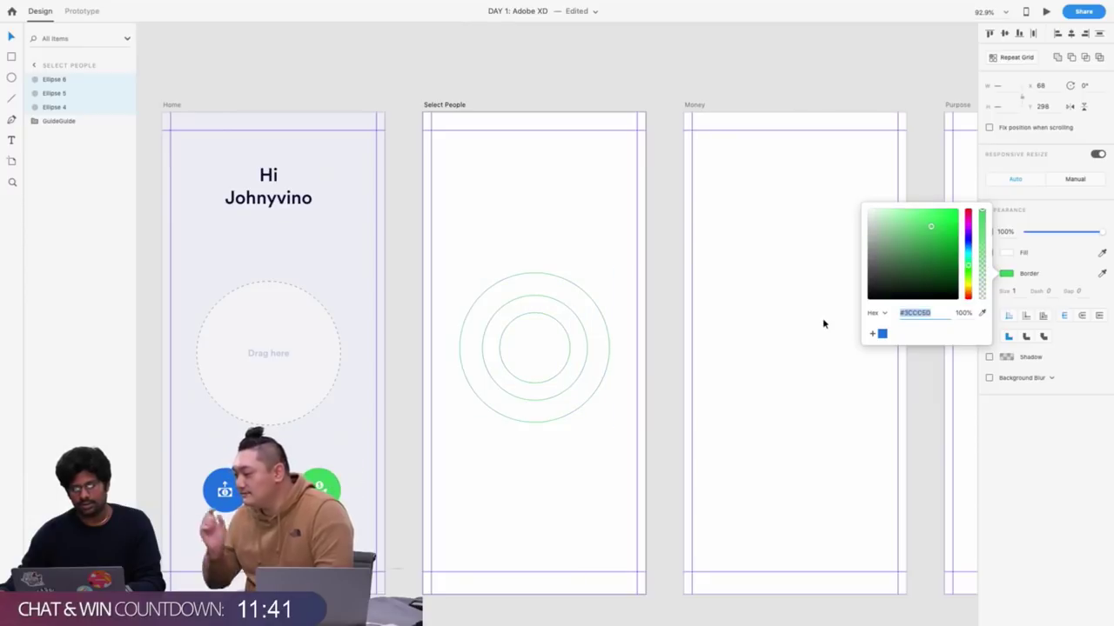
left_click(872, 333)
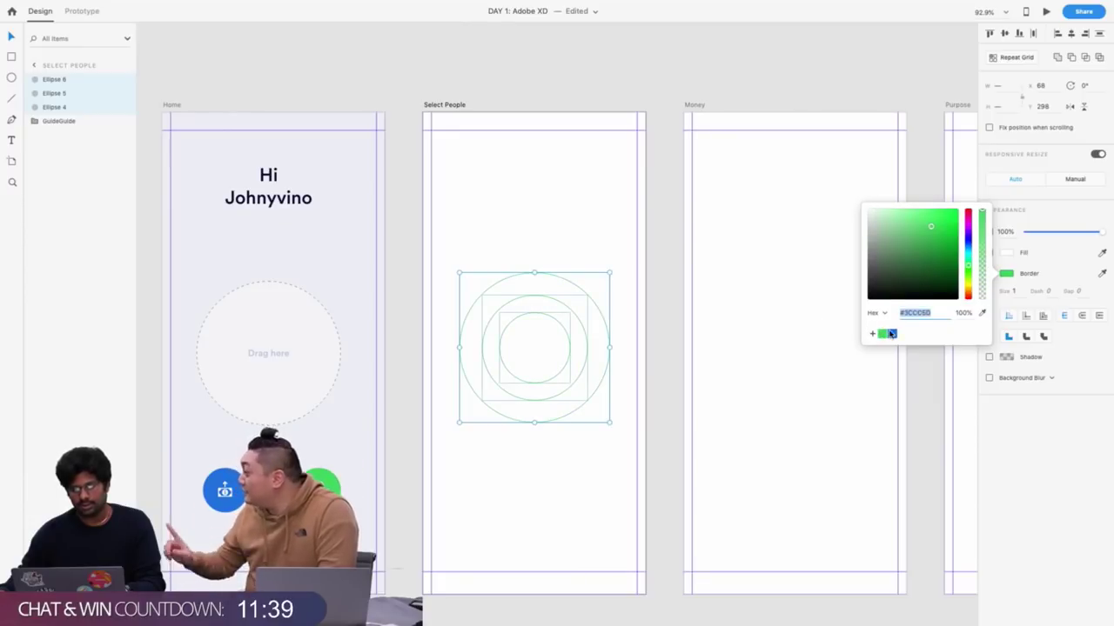
left_click(891, 334)
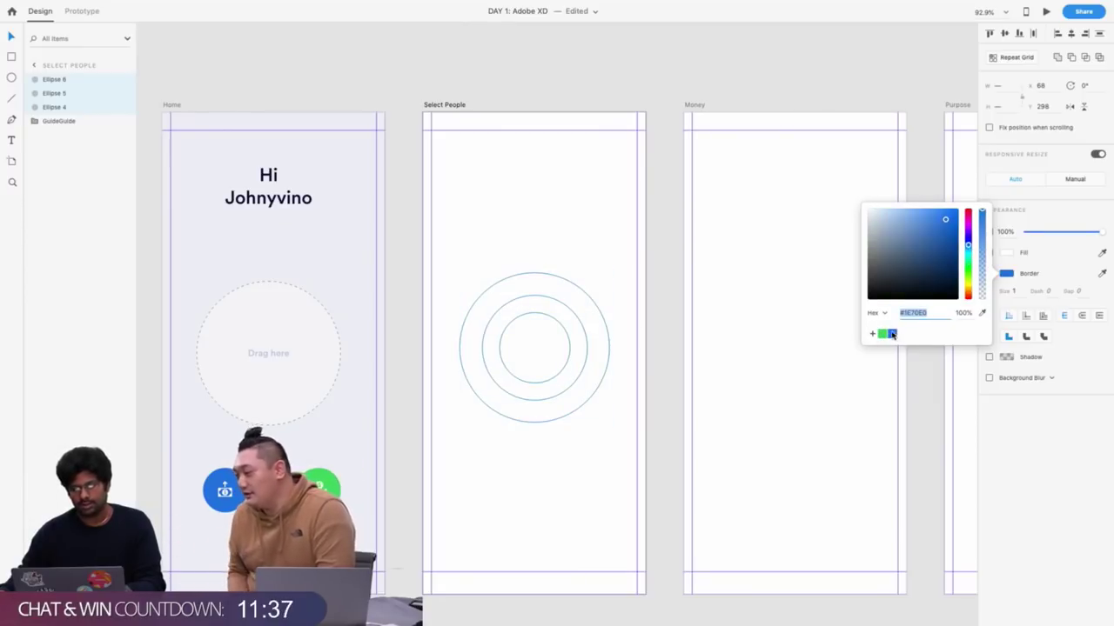
Lower the middle concentric circle's opacity to 50% and make the outermost circle even fainter
left_click(536, 238)
left_click_drag(549, 236, 537, 301)
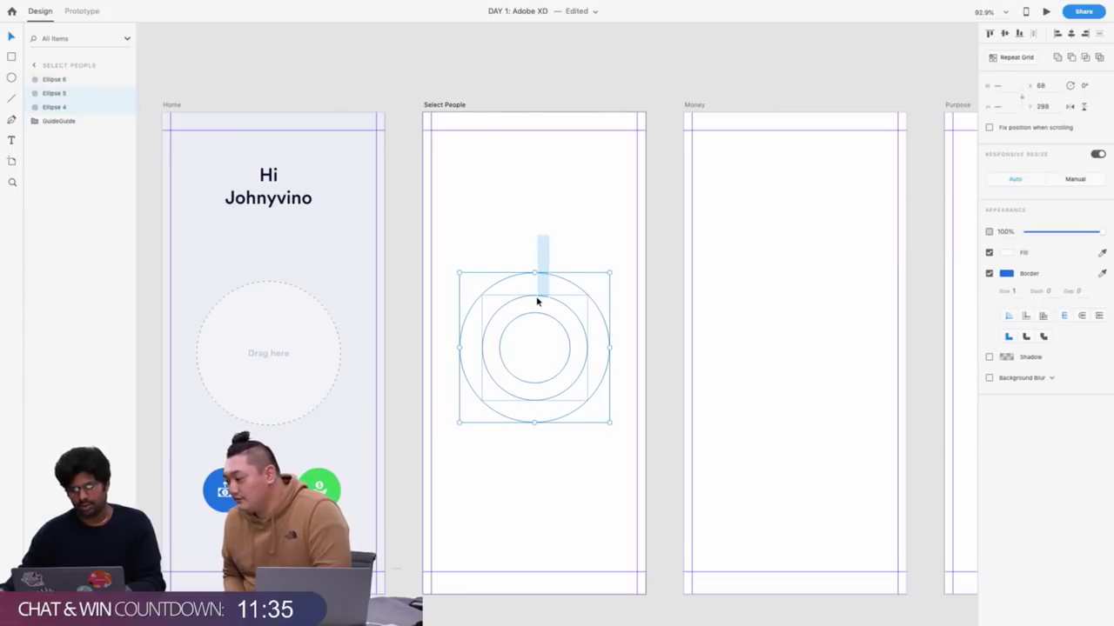
scroll(537, 301, "up", 4)
key("Escape")
left_click(559, 301)
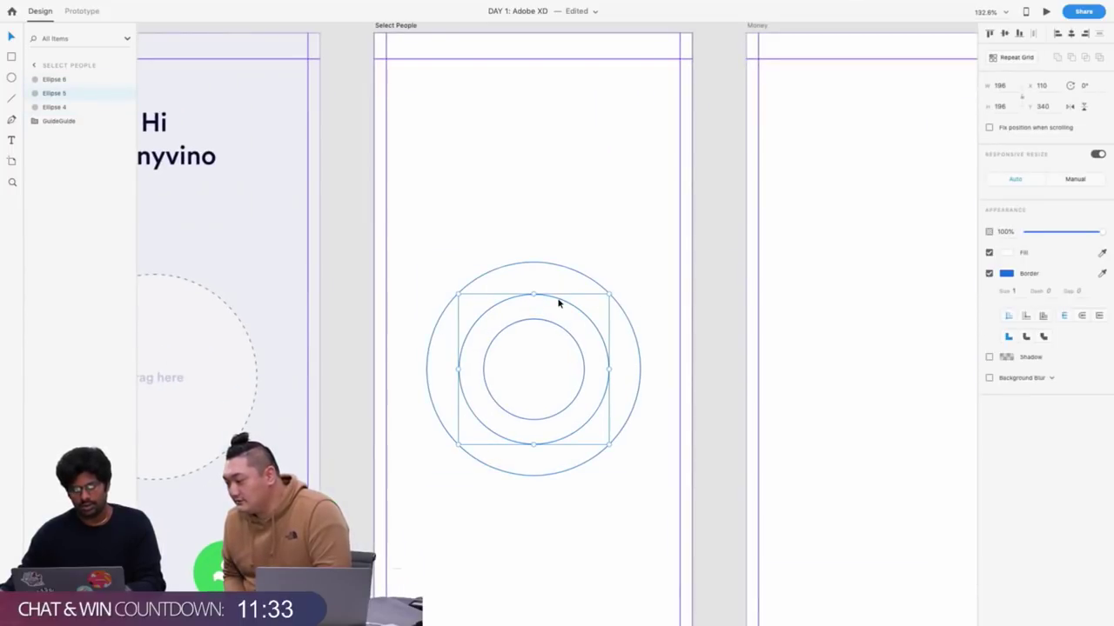
key("5")
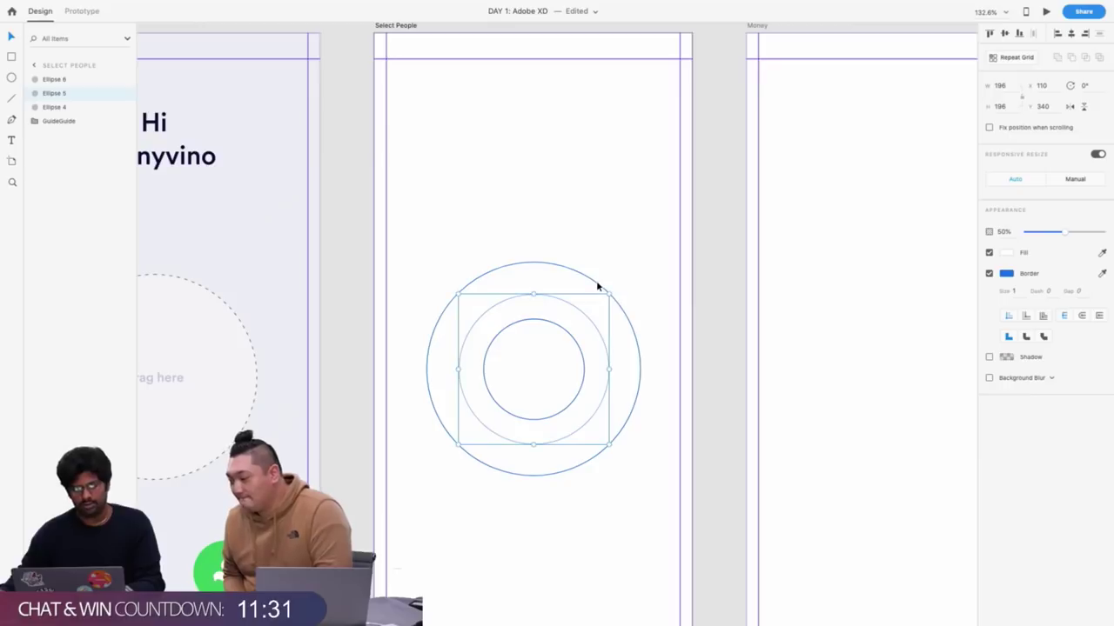
left_click(597, 282)
key("0")
key("0")
left_click(548, 234)
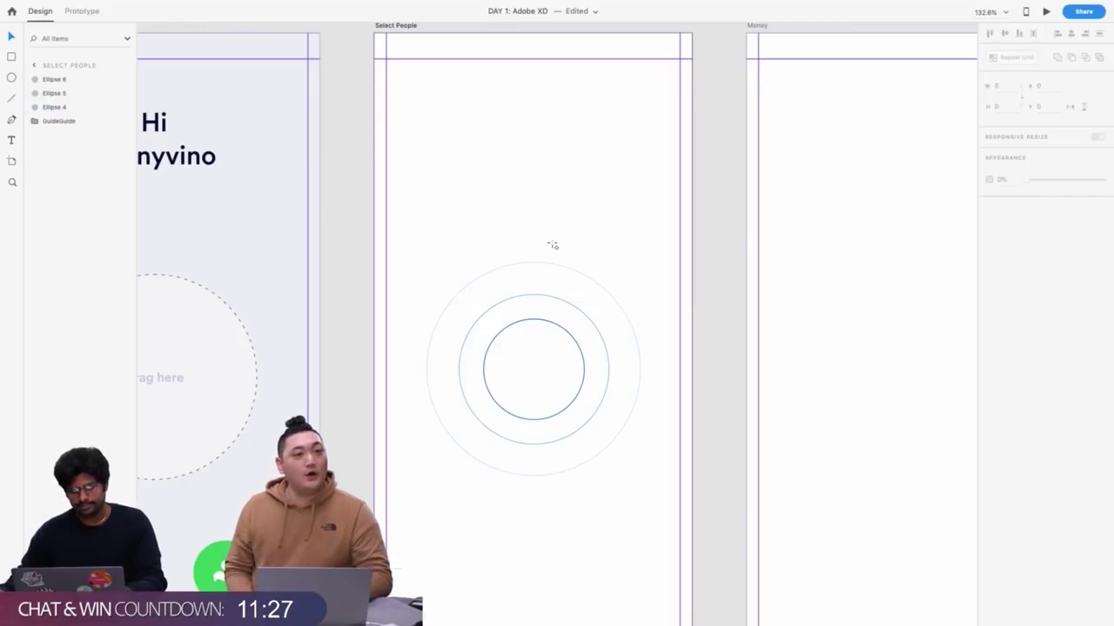
Draw a circle about 48 px wide and place it on the outermost ring's upper edge at about X 168, Y 279
left_click_drag(524, 247, 564, 285)
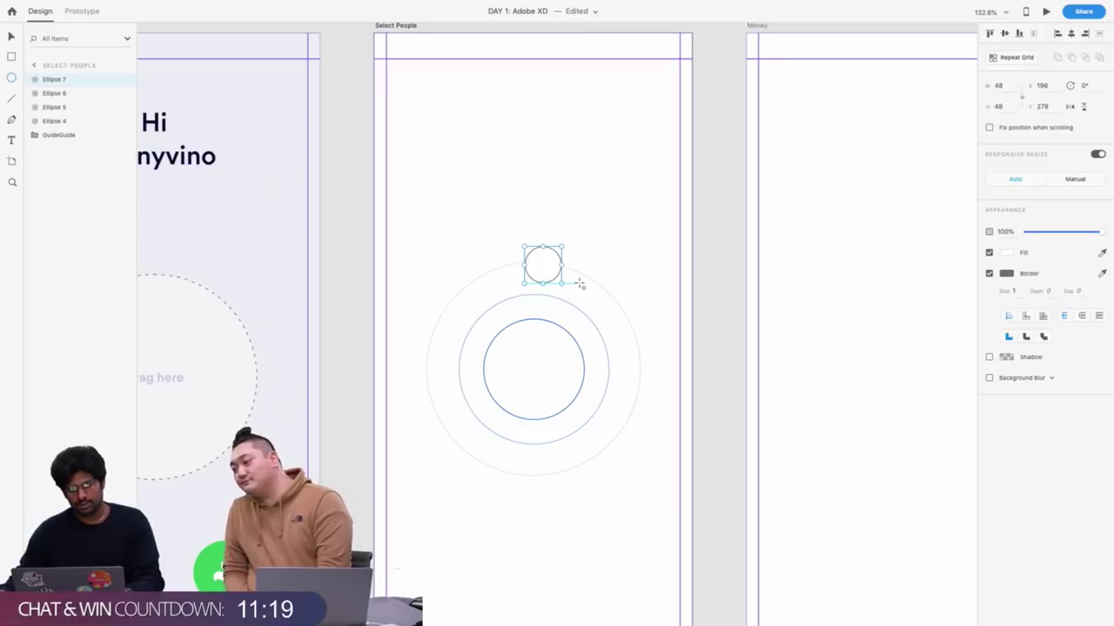
key("v")
left_click_drag(542, 263, 520, 265)
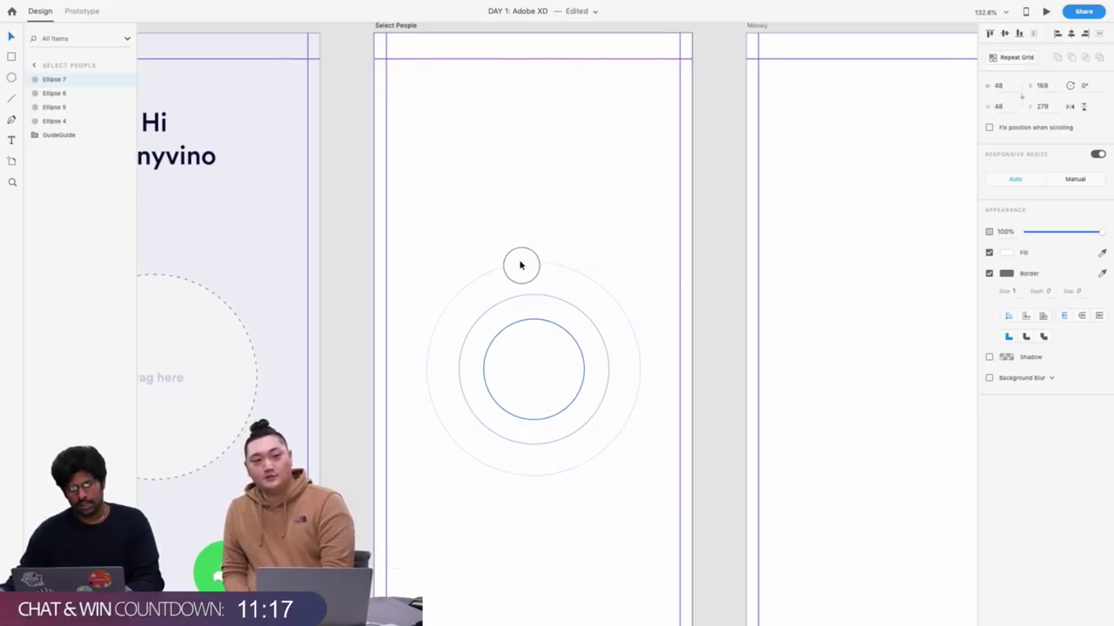
left_click(520, 265)
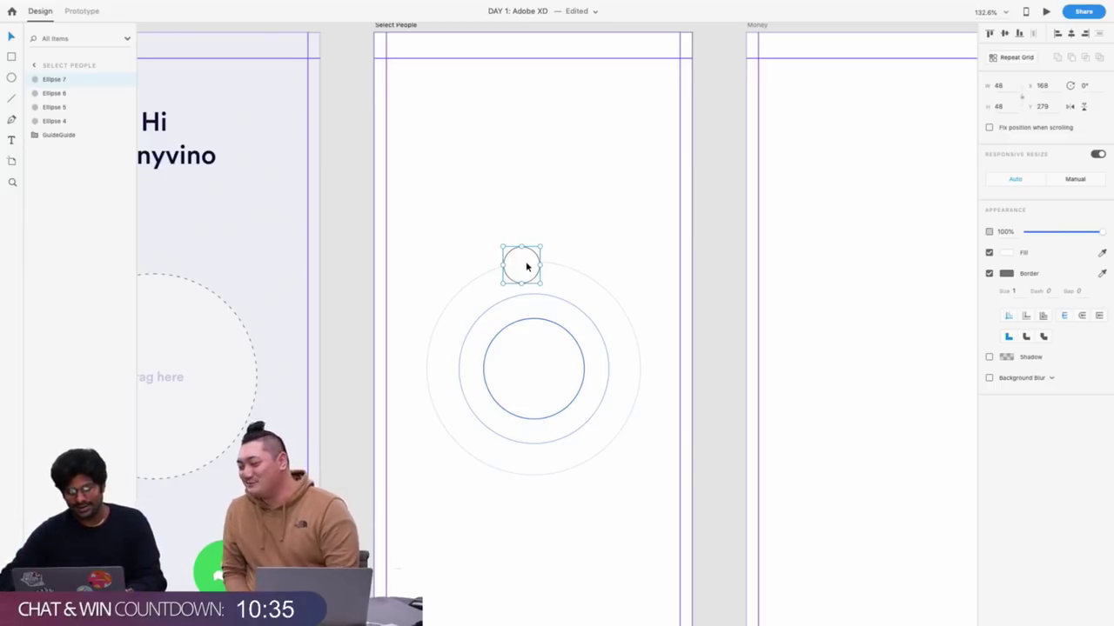
Duplicate the 48 px circle four times, spreading three copies around the outermost ring and one on the middle ring
key("alt")
left_click_drag(525, 267, 440, 326)
key("alt")
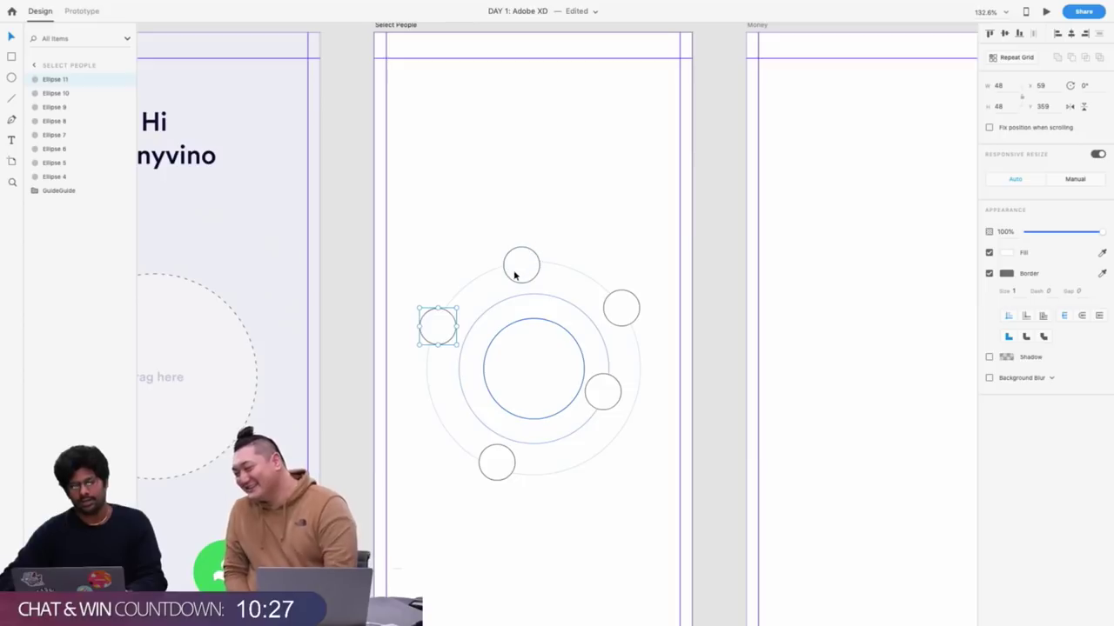
Fill all five 48 px circles with profile photos using the Fill User Images plugin
left_click(530, 275, "shift")
left_click(629, 304, "shift")
left_click(609, 396, "shift")
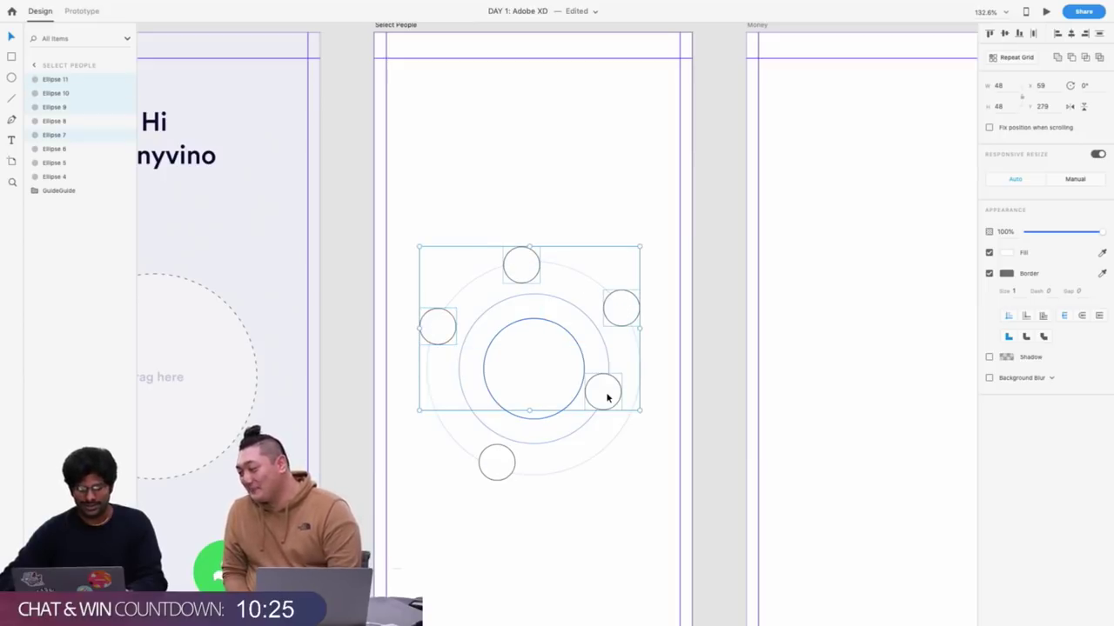
left_click(499, 467, "shift")
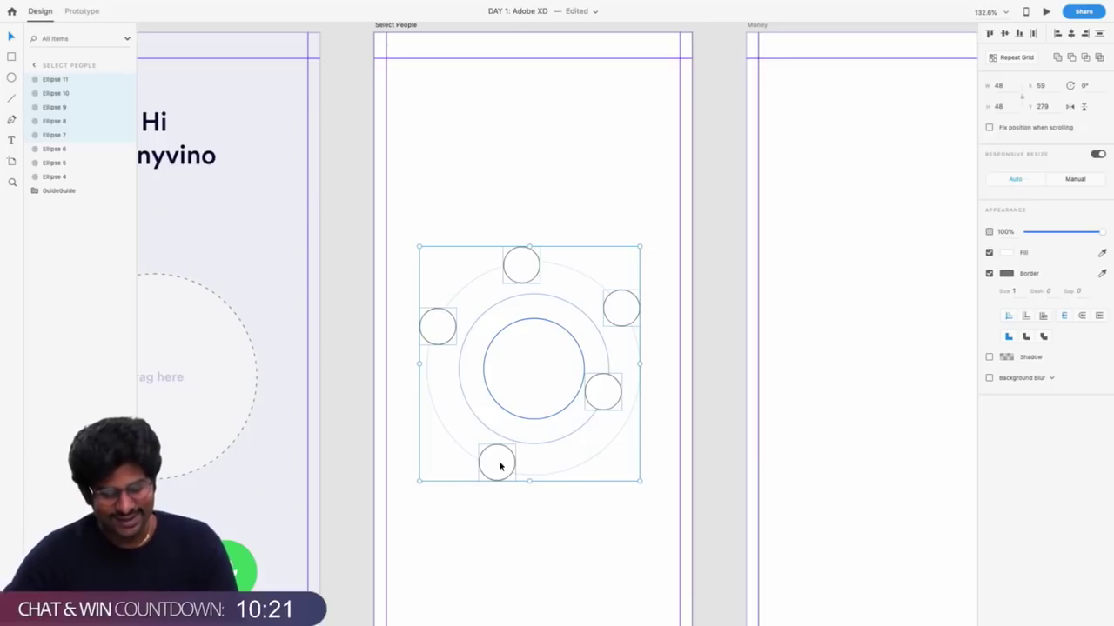
mouse_move(78, 6)
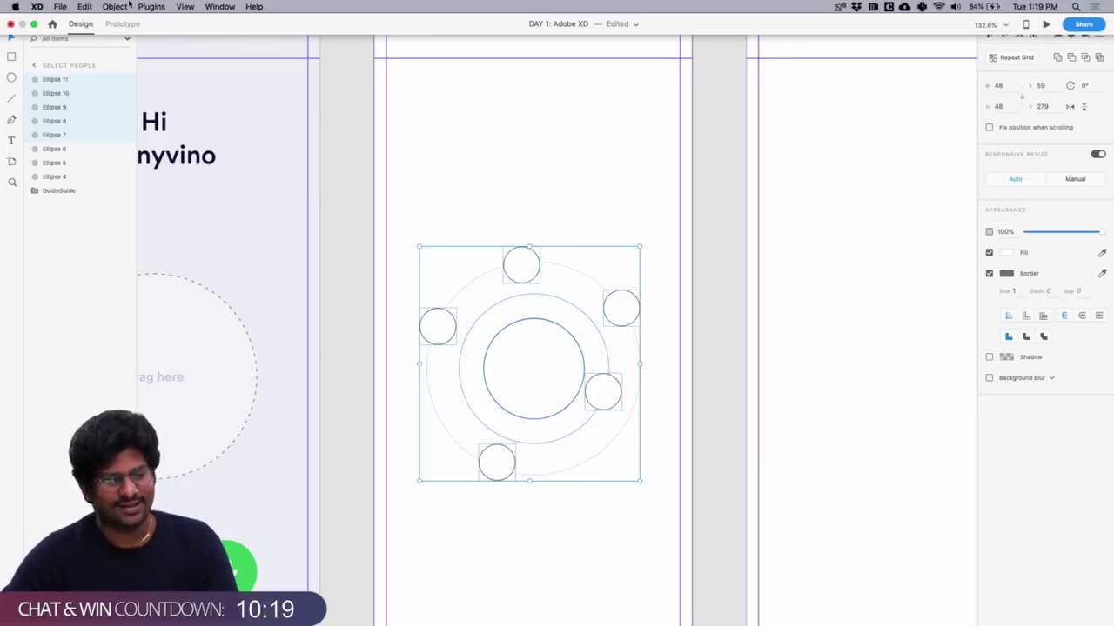
left_click(151, 6)
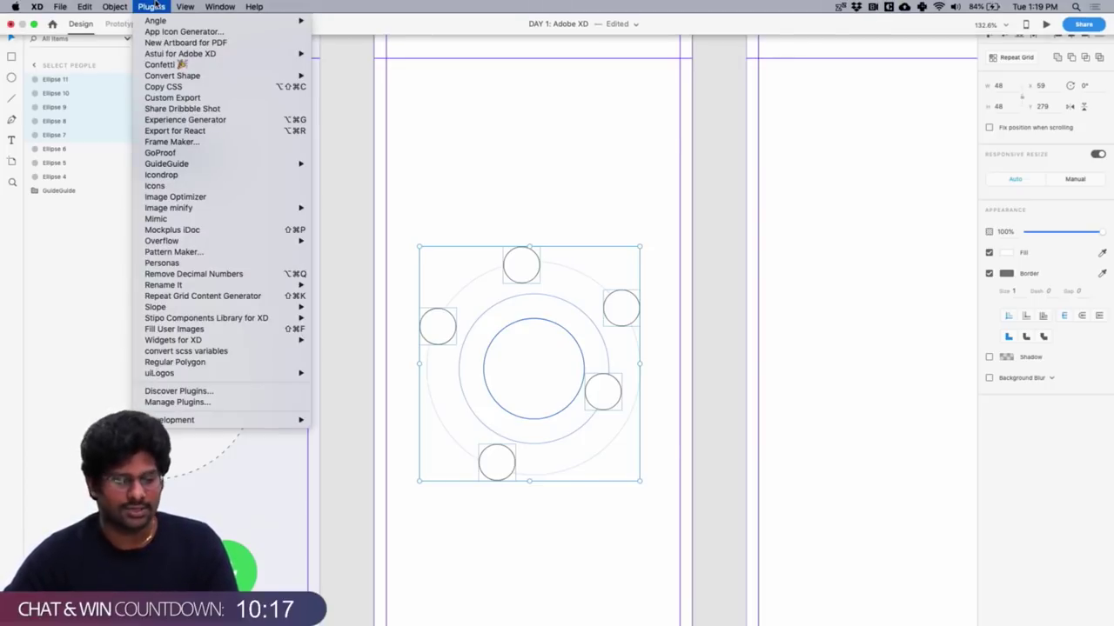
left_click(212, 330)
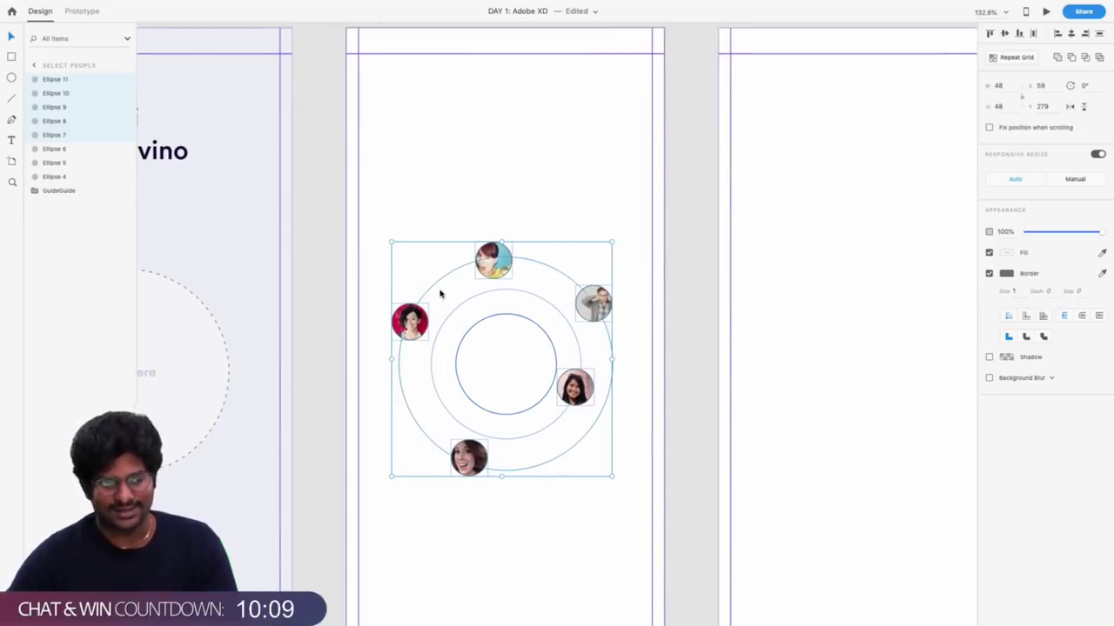
scroll(440, 294, "up", 5)
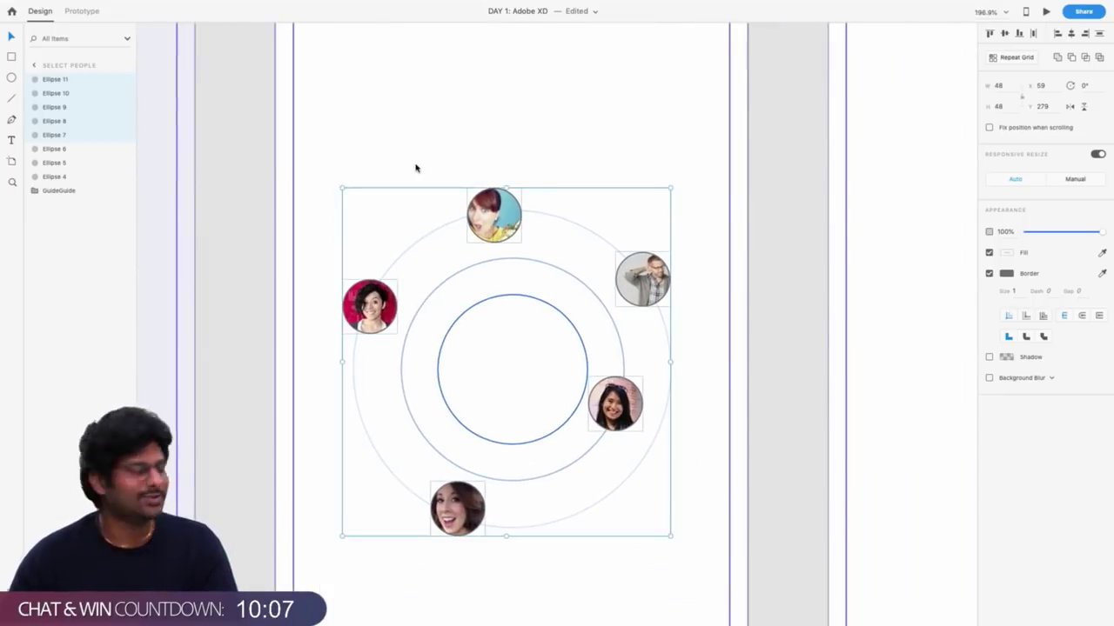
left_click(419, 170)
Add the text "Send" inside the innermost concentric circle
scroll(507, 347, "down", 3)
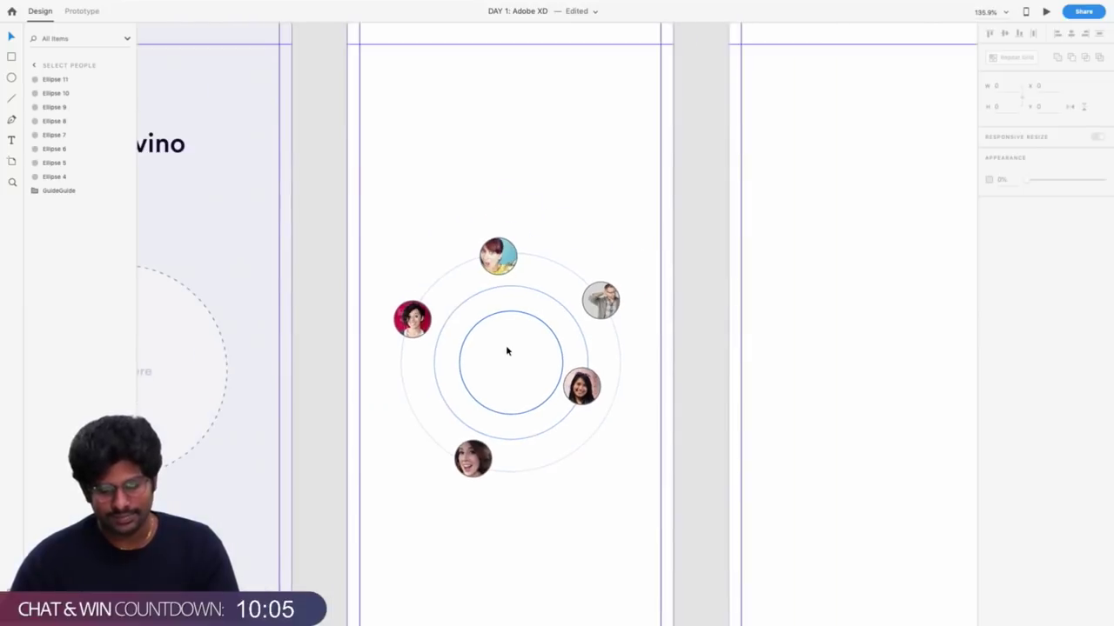
key("t")
left_click(505, 364)
type("S")
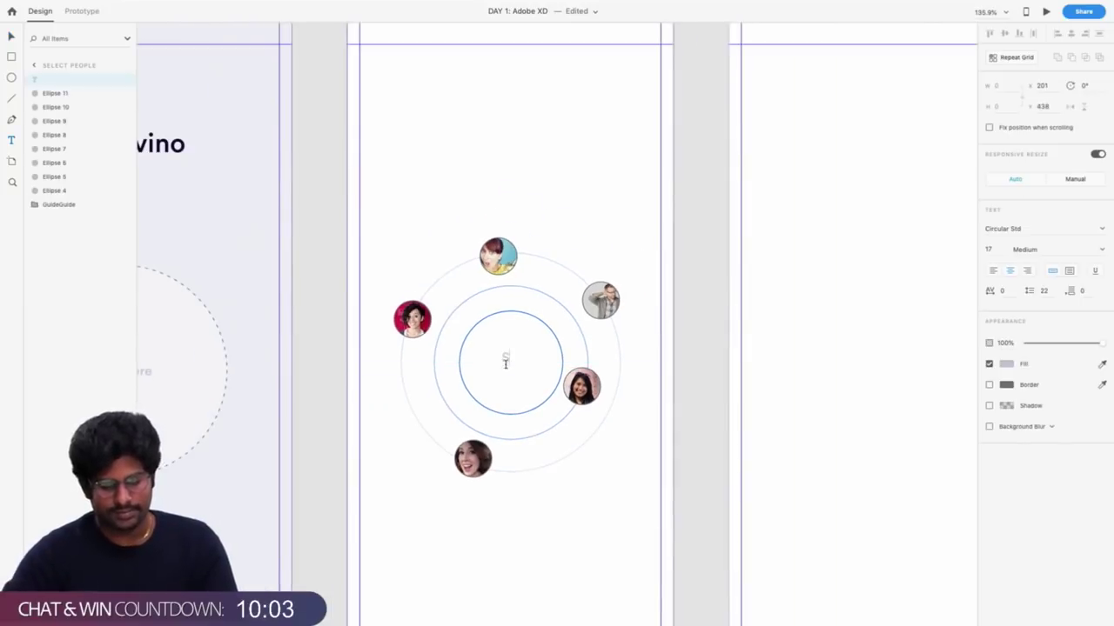
type("end")
key("Escape")
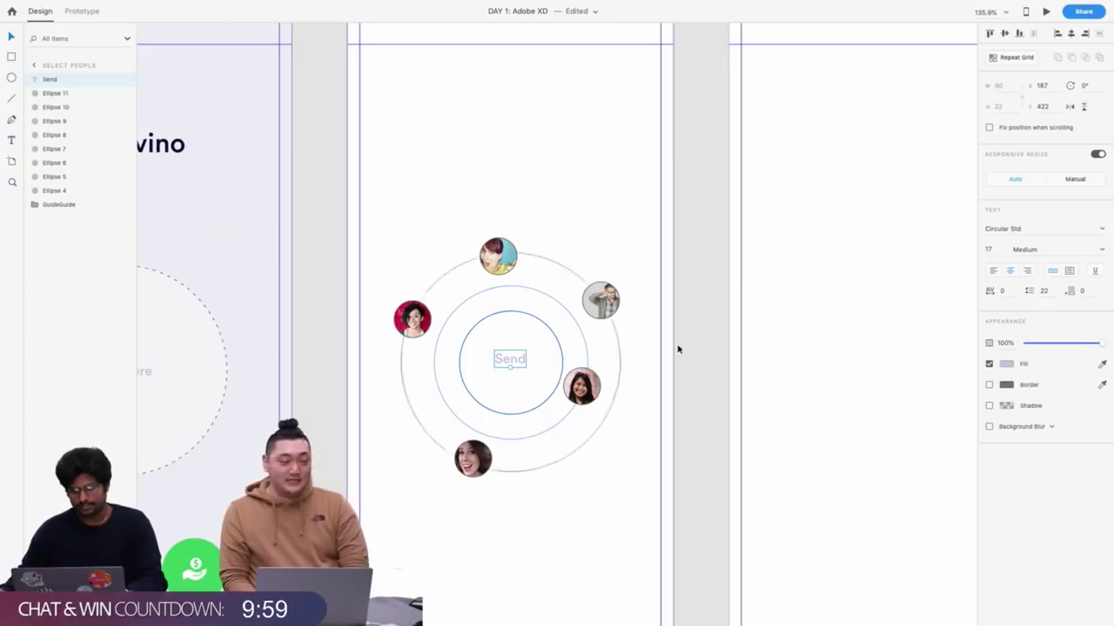
Fill the innermost circle with the saved blue swatch
left_click(560, 346)
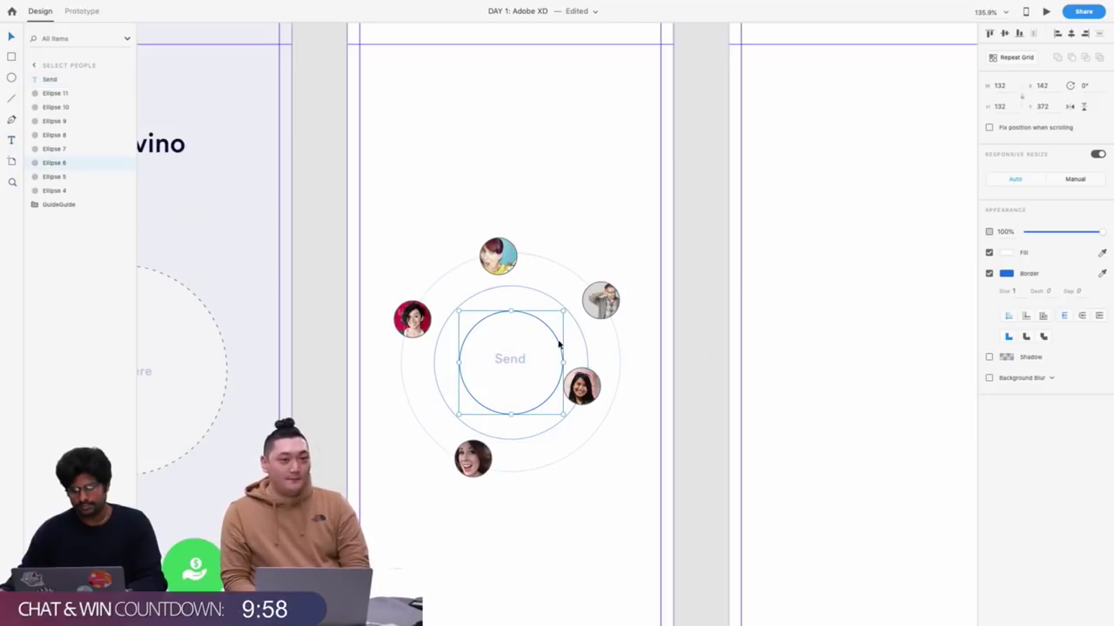
left_click(1005, 253)
left_click(892, 321)
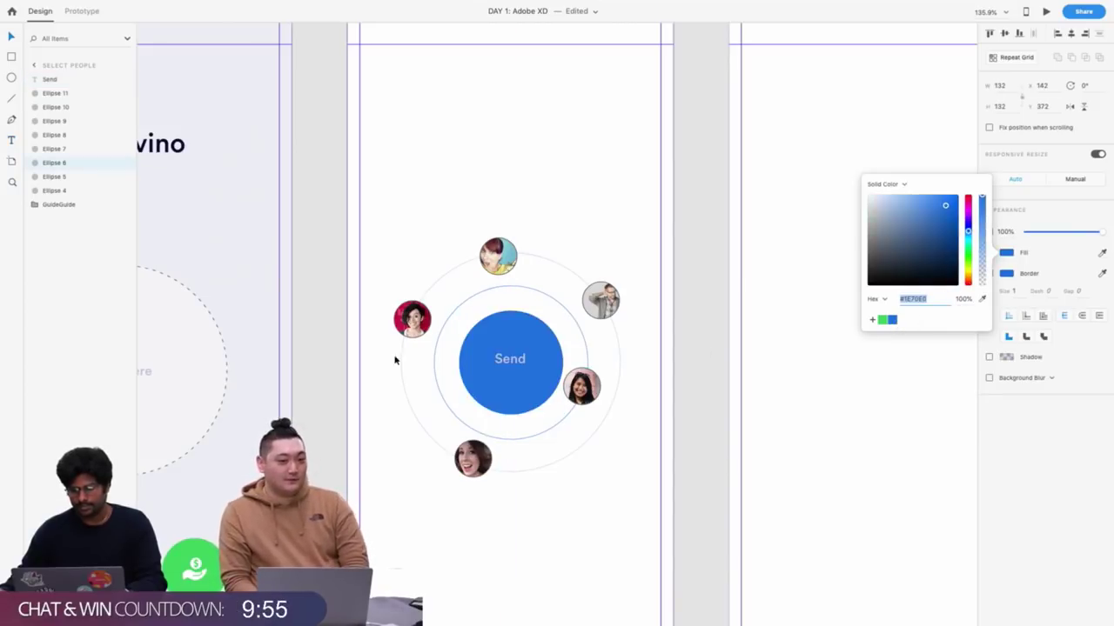
Change the "Send" text's fill color to white #FFFFFF
left_click(510, 356)
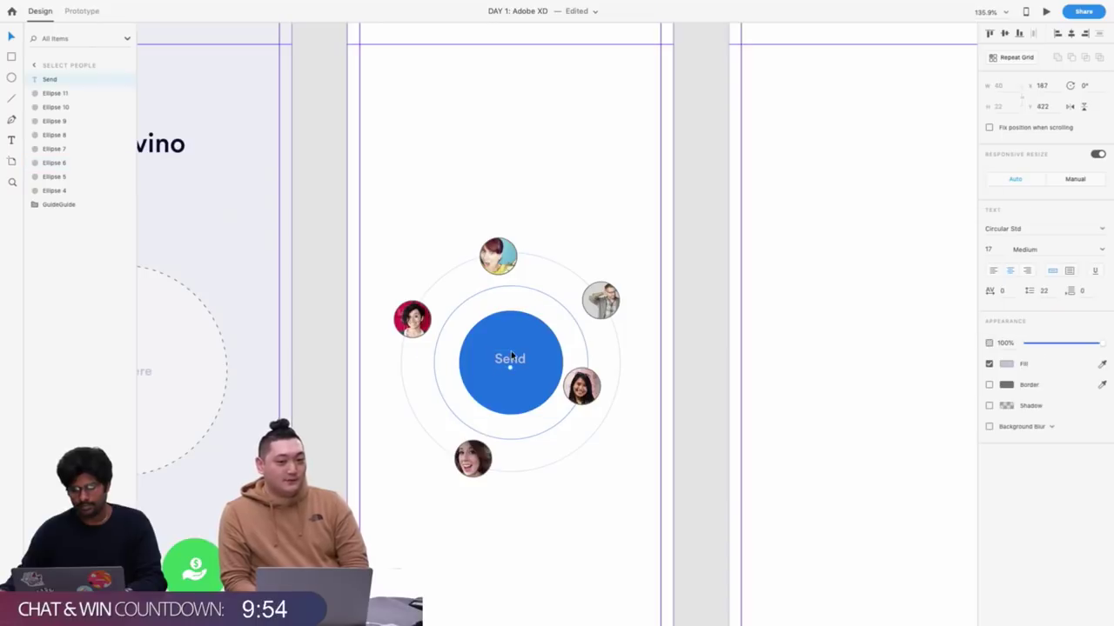
left_click(1006, 364)
left_click(899, 349)
left_click_drag(894, 329, 868, 301)
scroll(592, 214, "down", 2)
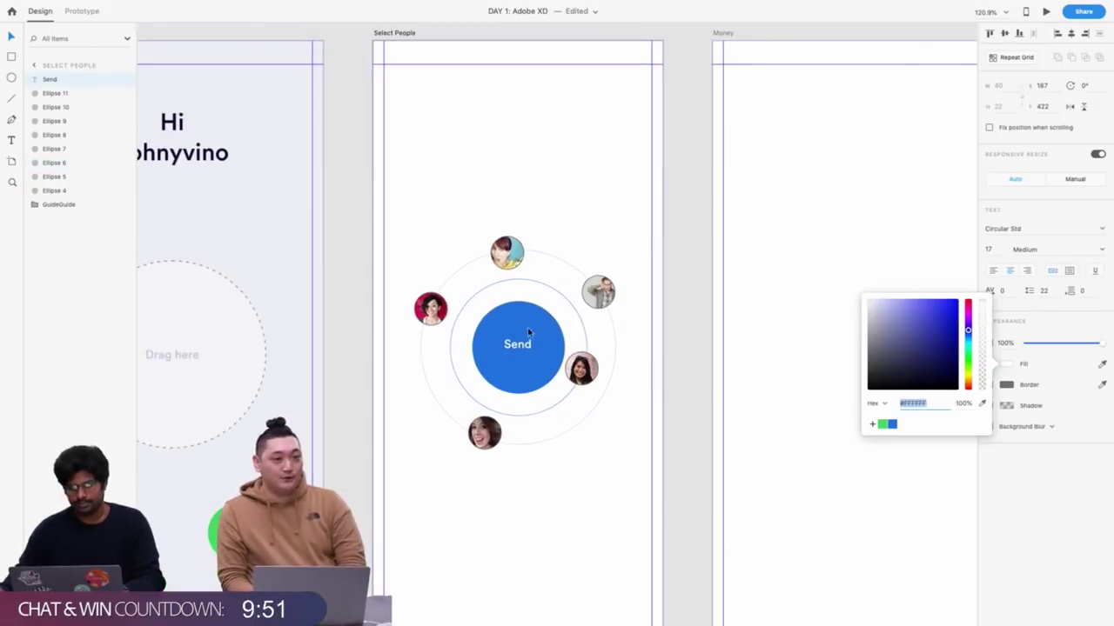
Reposition the "Send" text within the blue circle to about X 184, Y 426
left_click(518, 345)
scroll(517, 351, "up", 1)
key("alt")
left_click_drag(518, 354, 518, 355)
scroll(557, 163, "down", 5)
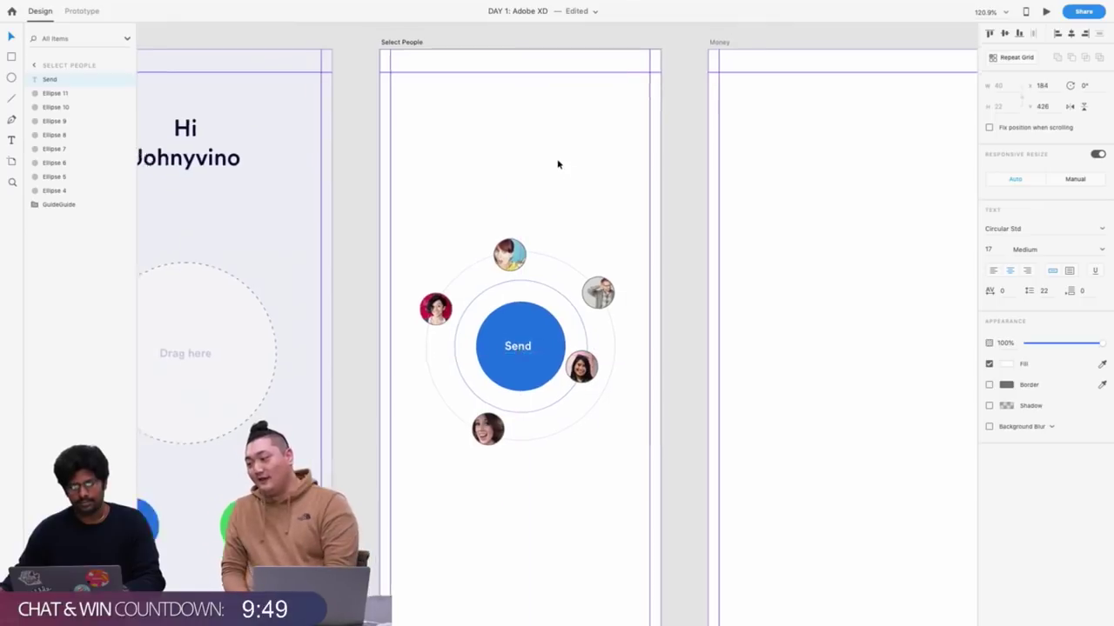
left_click(552, 155)
Draw a circle about 67 px wide in the Select People artboard's lower-right corner, at about X 329, Y 763 beside the margin guides
scroll(552, 156, "up", 4)
scroll(551, 155, "down", 3)
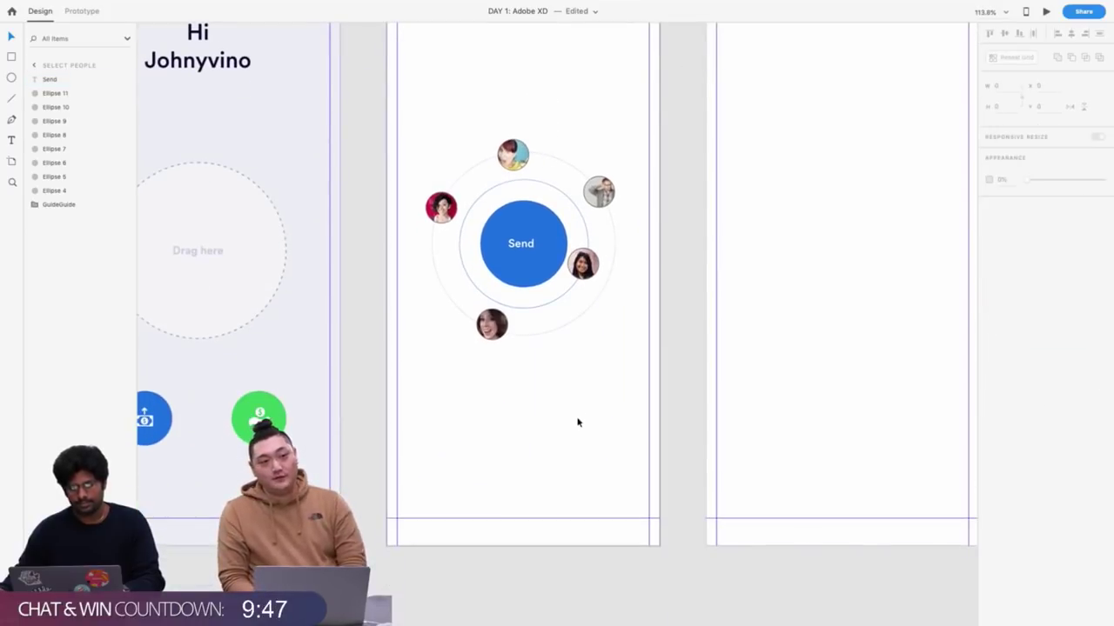
scroll(585, 430, "up", 1)
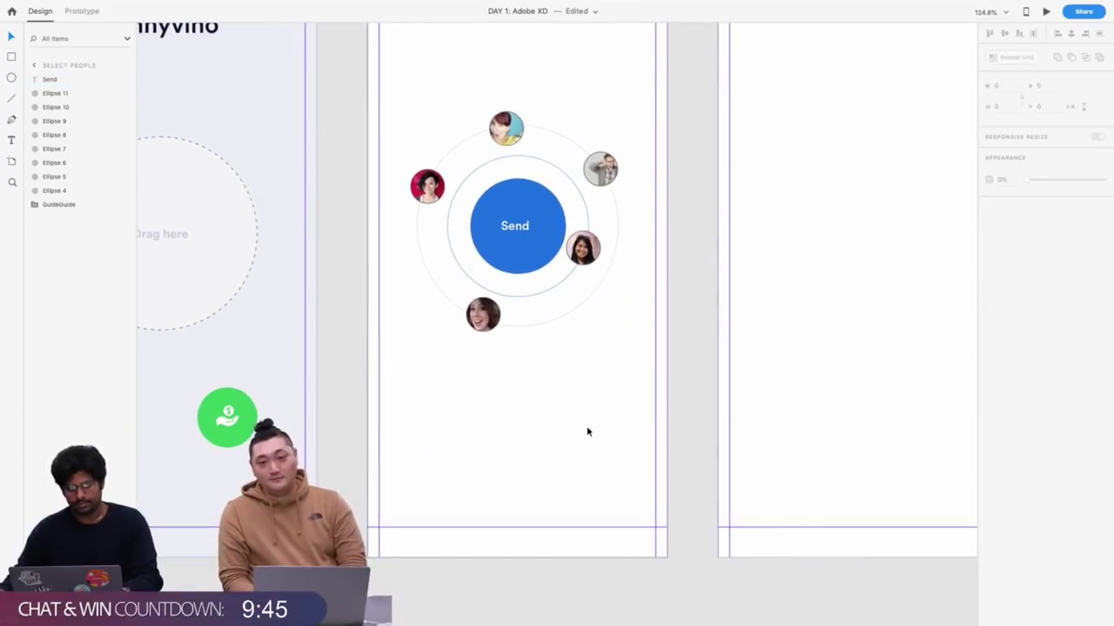
key("e")
left_click_drag(584, 465, 644, 515)
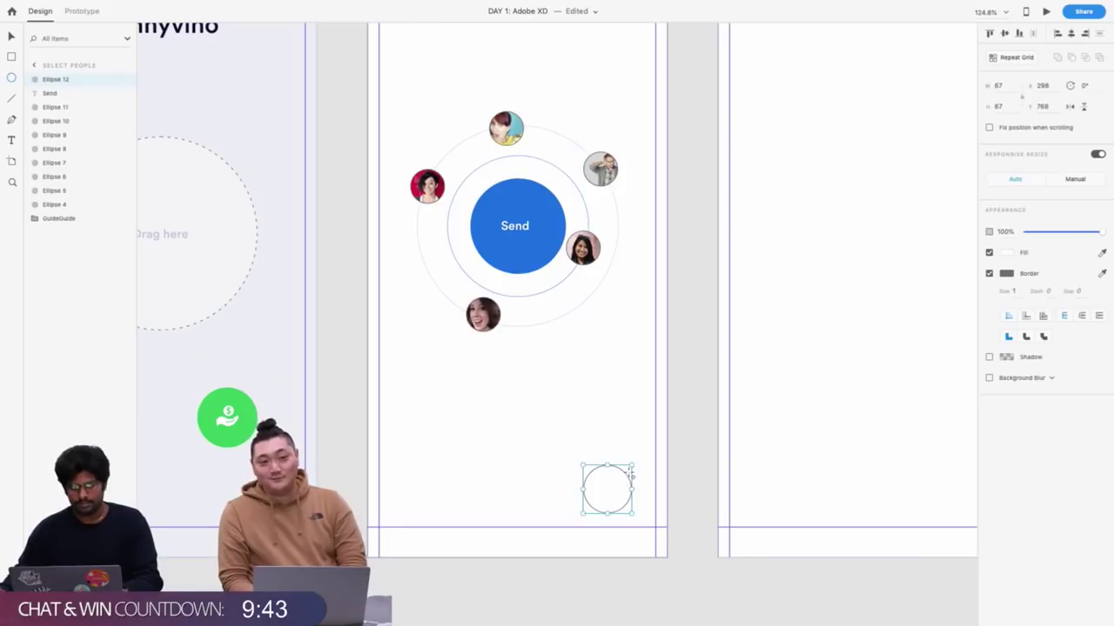
left_click_drag(621, 472, 644, 484)
Remove the 67 px corner circle's border and fill it with the saved blue swatch
scroll(644, 484, "up", 5)
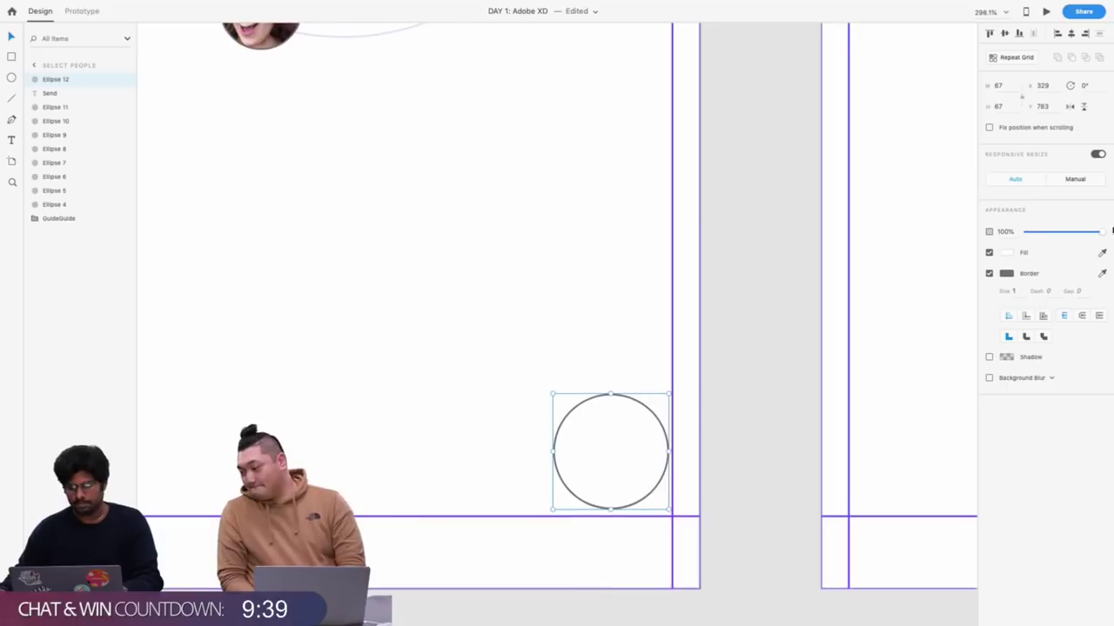
left_click(990, 274)
left_click(1006, 253)
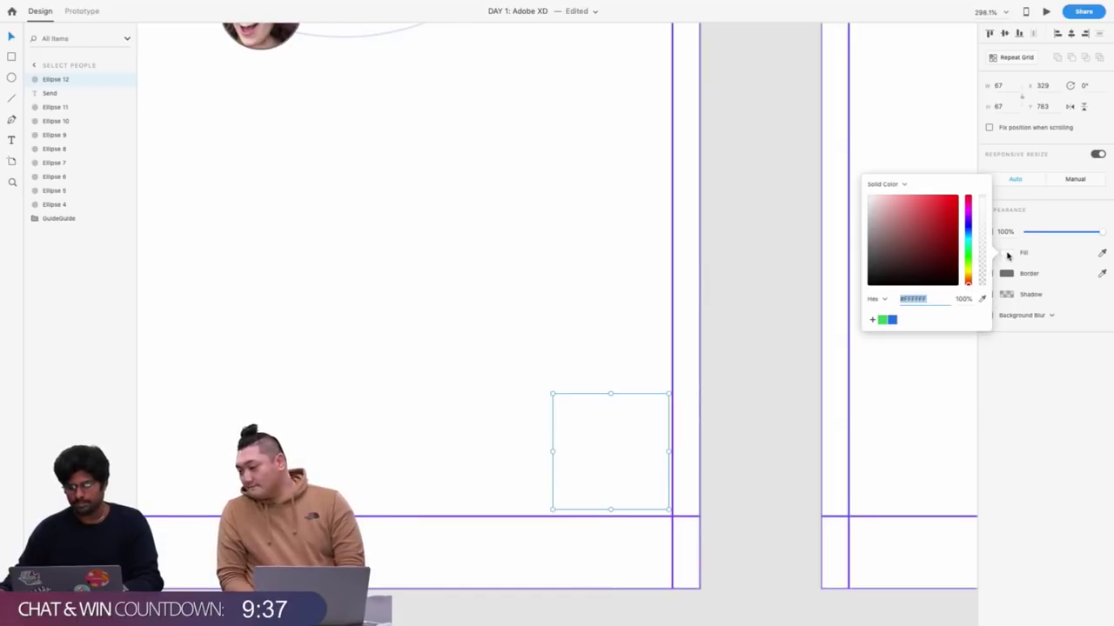
left_click(895, 321)
Move the blue corner circle to about X 324, Y 776
scroll(623, 450, "up", 2)
left_click_drag(623, 450, 616, 429)
scroll(616, 430, "down", 5)
Draw a thin rectangle about 89 by 13 px near the top of the Select People artboard, at about X 26, Y 74
scroll(616, 435, "up", 5)
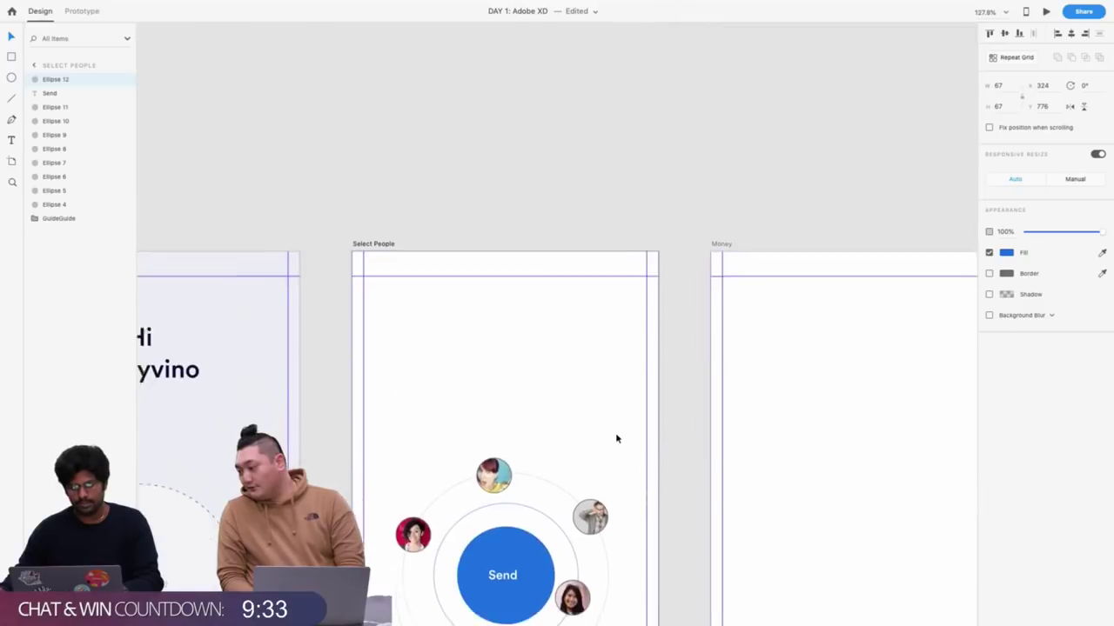
scroll(395, 248, "down", 1)
scroll(435, 226, "up", 2)
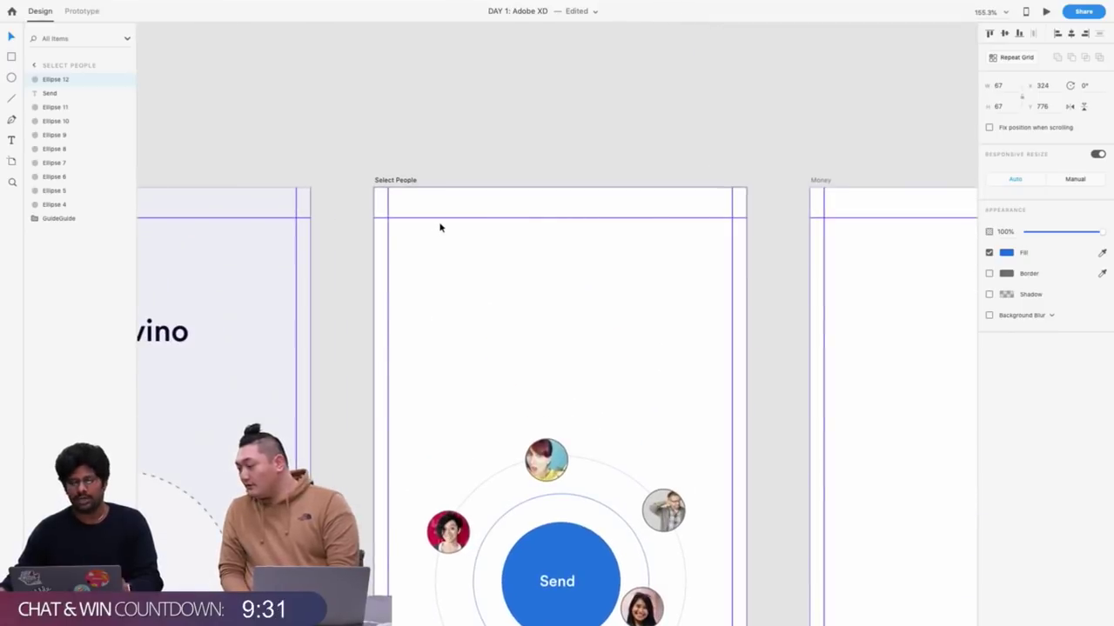
scroll(435, 230, "up", 2)
key("r")
left_click_drag(385, 259, 493, 274)
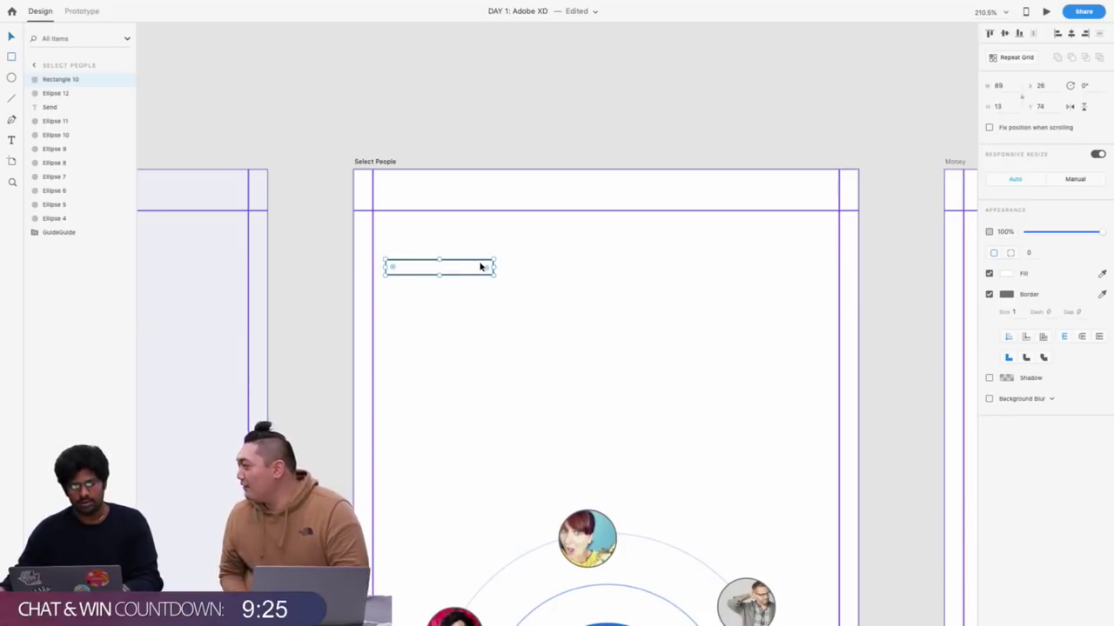
Round the thin rectangle's corners to radius 7, duplicate it three times into a row at Y 92, and select all four bars
left_click_drag(485, 266, 816, 287)
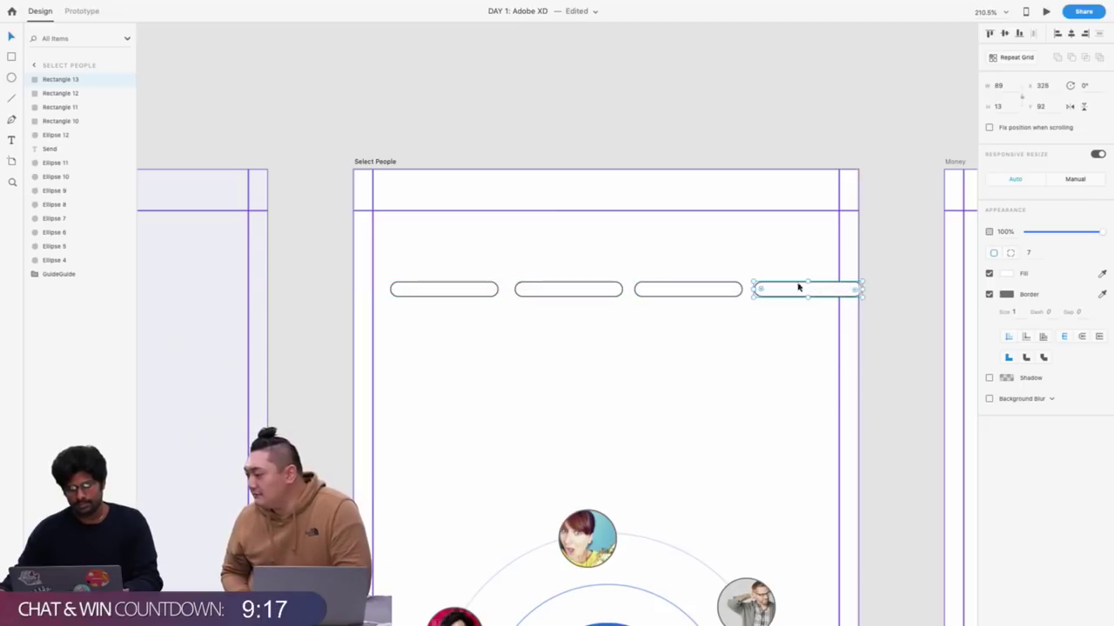
left_click(470, 249)
left_click_drag(419, 259, 816, 350)
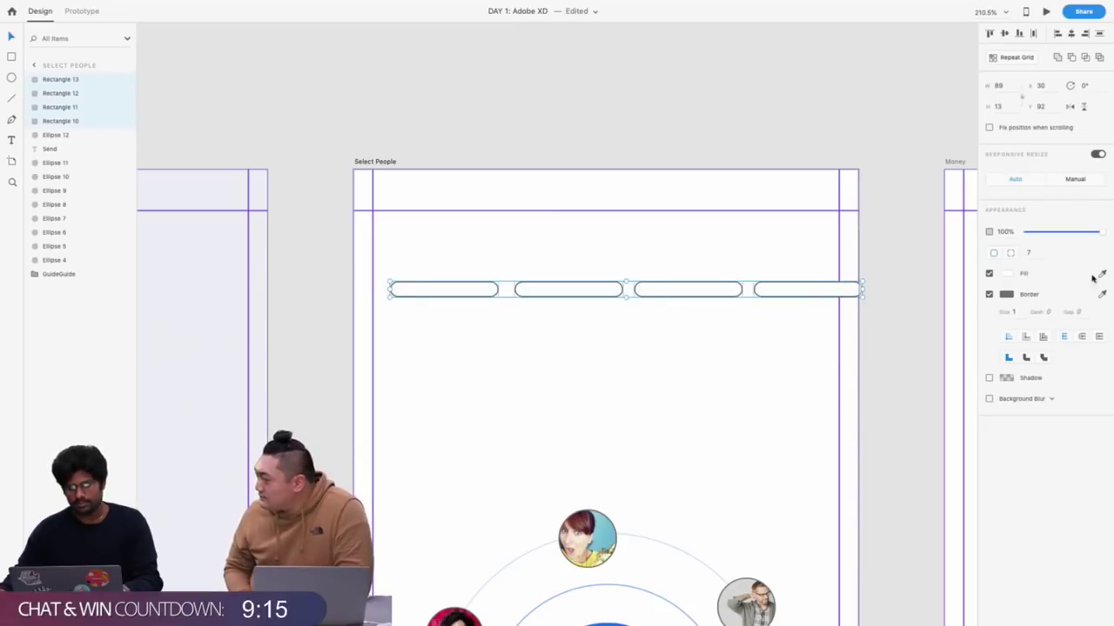
Remove the border from the four progress bars and fill them with a very pale tint of the saved blue
left_click(989, 295)
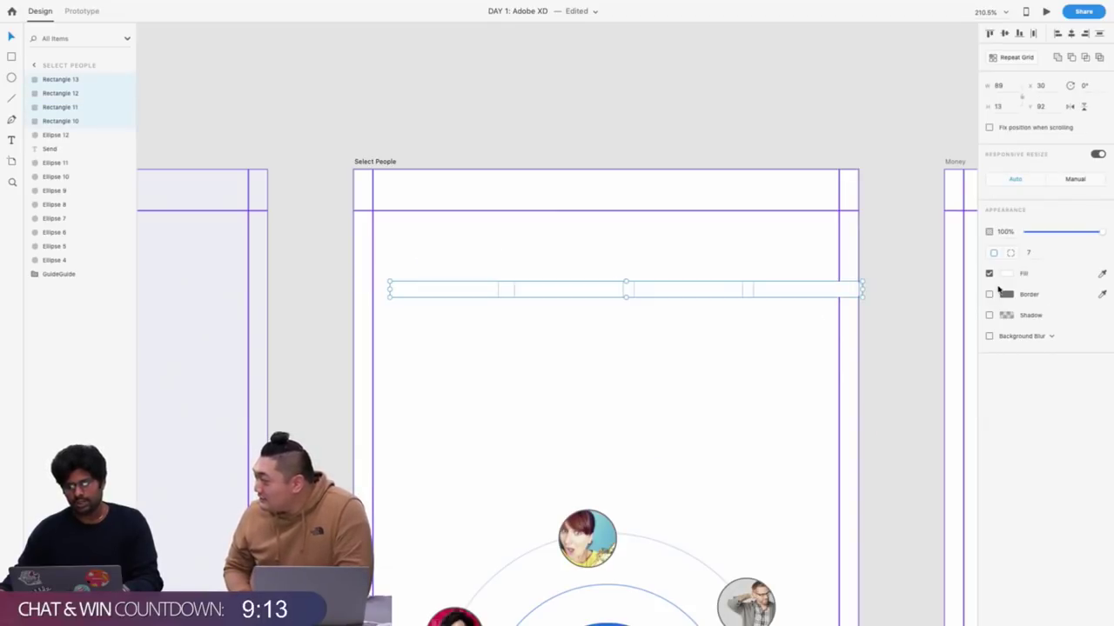
left_click(1005, 277)
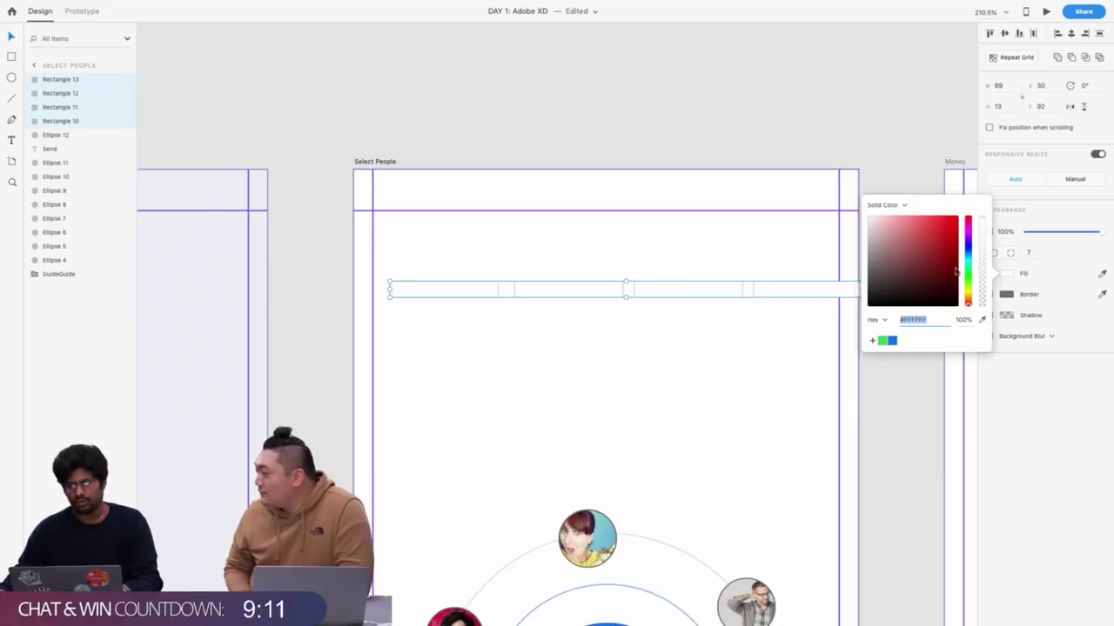
left_click(893, 341)
left_click_drag(891, 228, 875, 218)
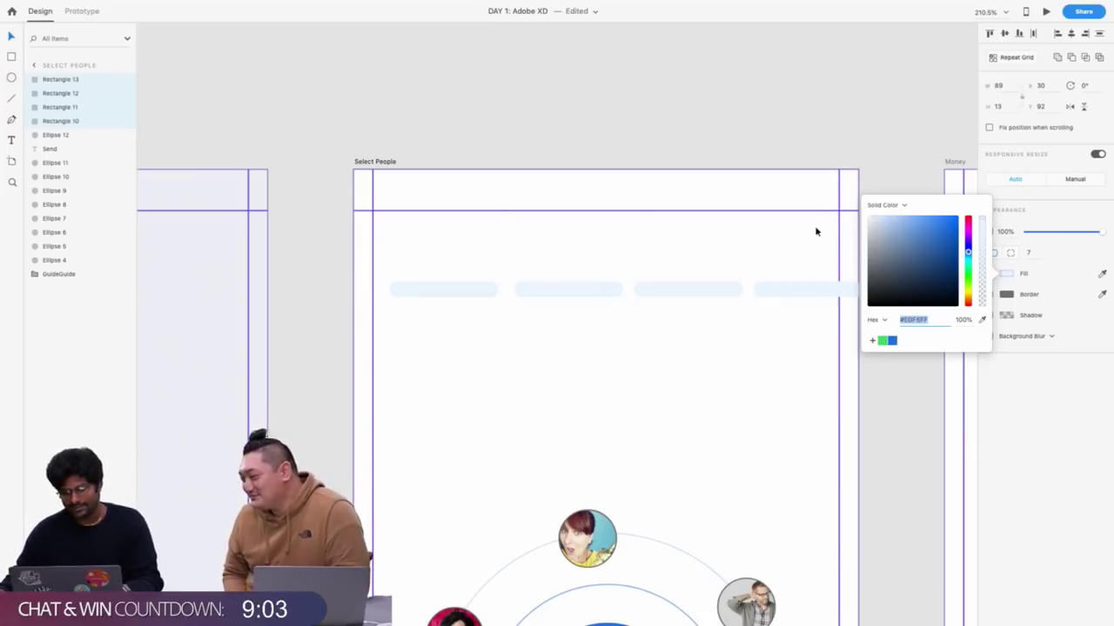
left_click(817, 232)
Fill the first progress bar with the saved blue swatch
left_click(465, 294)
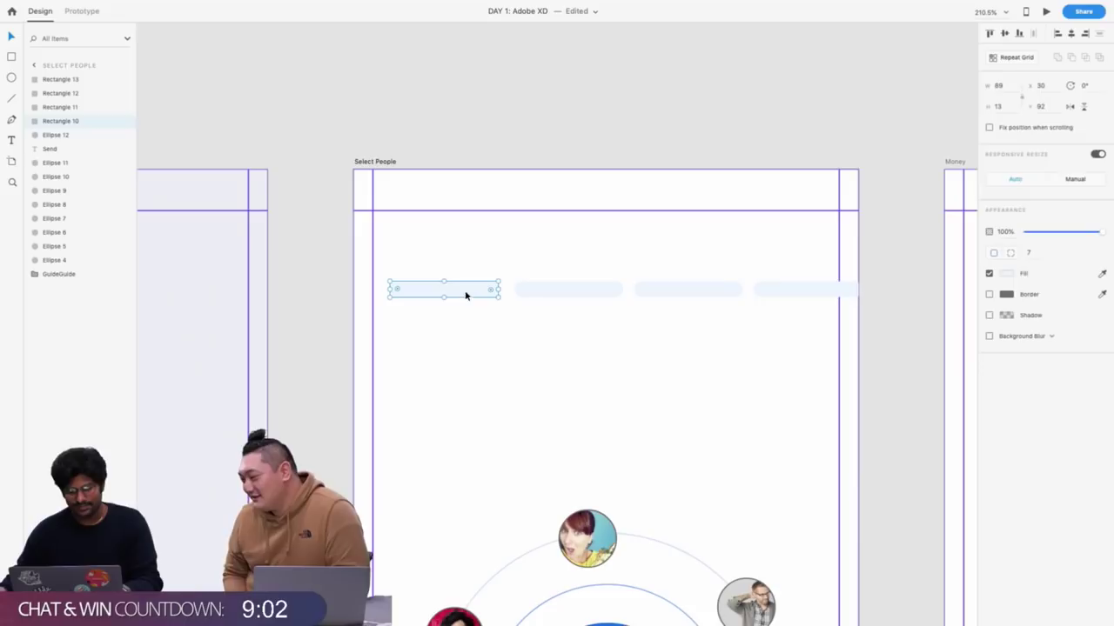
left_click(1000, 275)
left_click(892, 340)
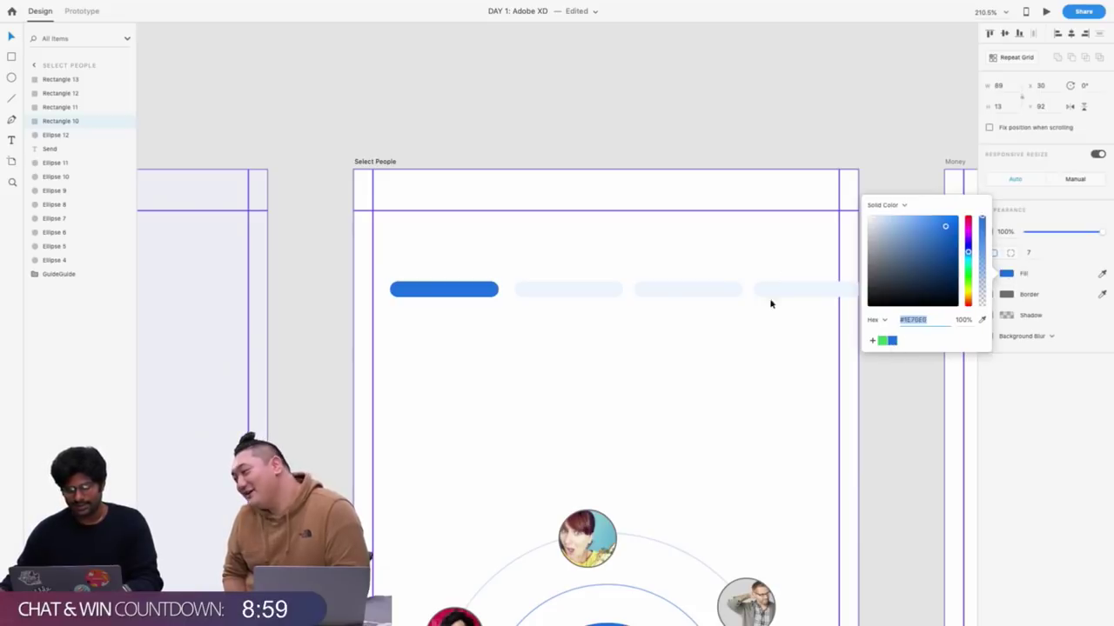
left_click(497, 246)
Copy the loose back chevron with Parent Title from the pasteboard to the Select People artboard, placing it at X 20, Y 37
scroll(494, 238, "down", 5)
left_click(446, 188)
scroll(446, 188, "left", 10)
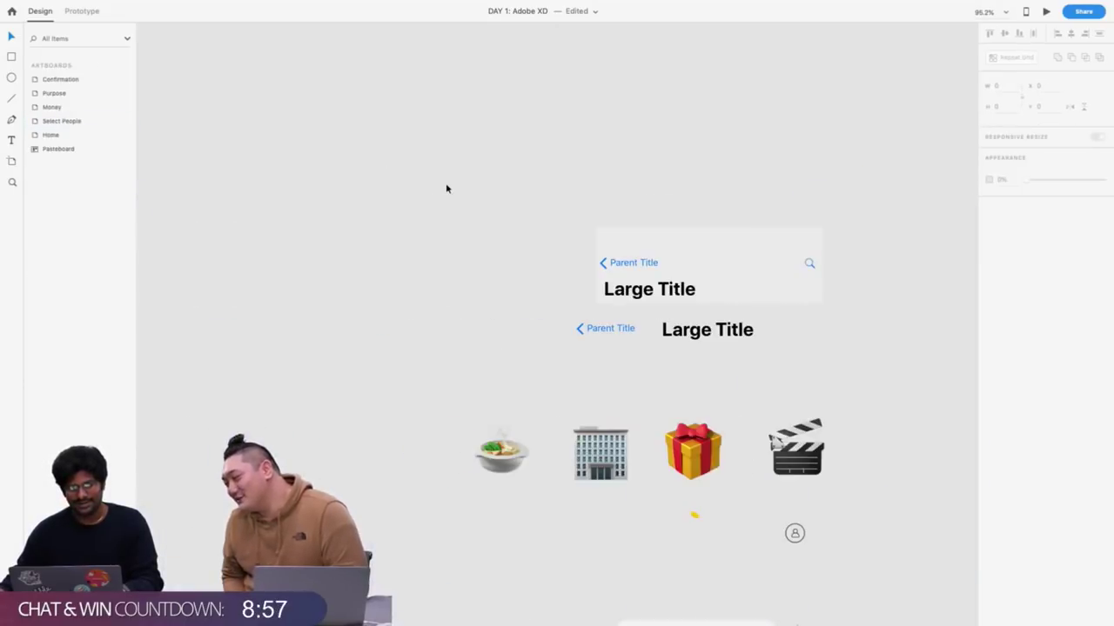
left_click(590, 331)
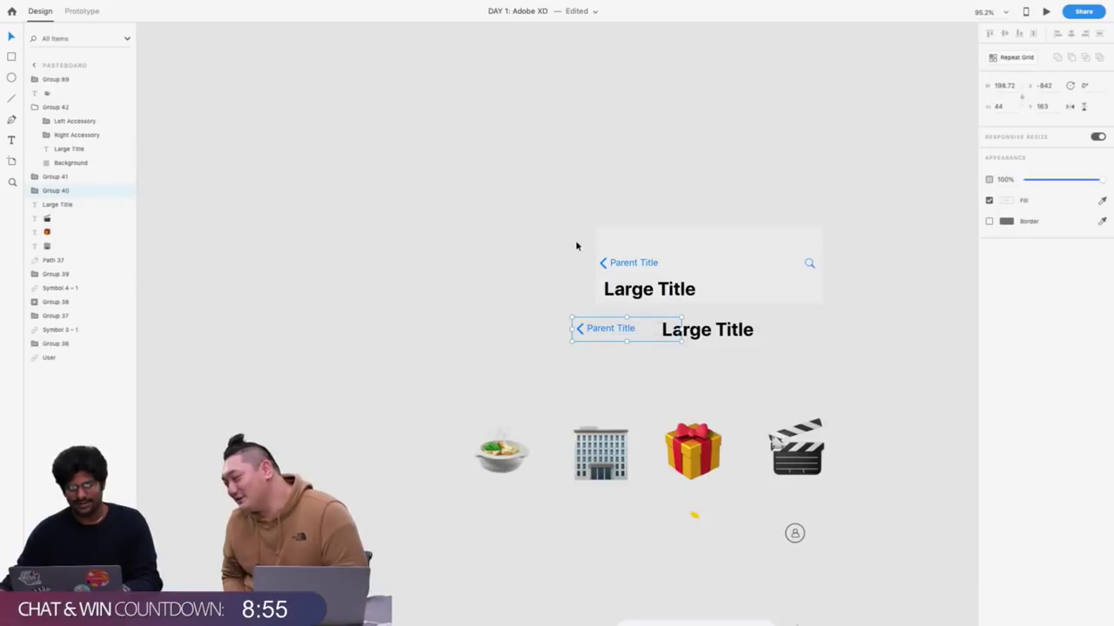
scroll(576, 246, "right", 10)
left_click(502, 201)
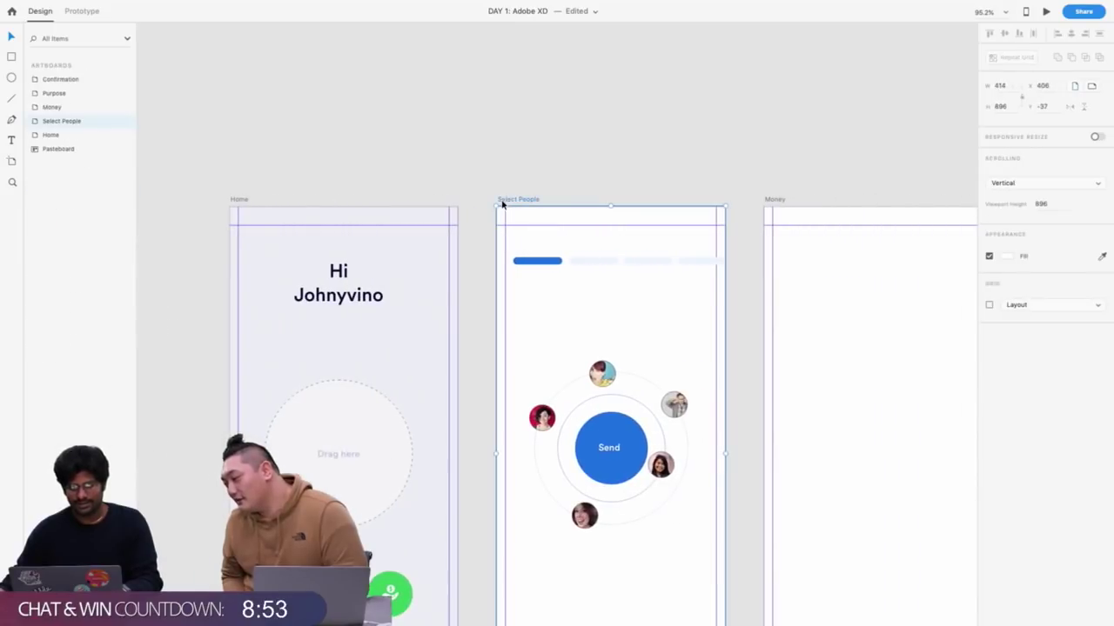
key("ctrl+v")
left_click_drag(583, 418, 528, 237)
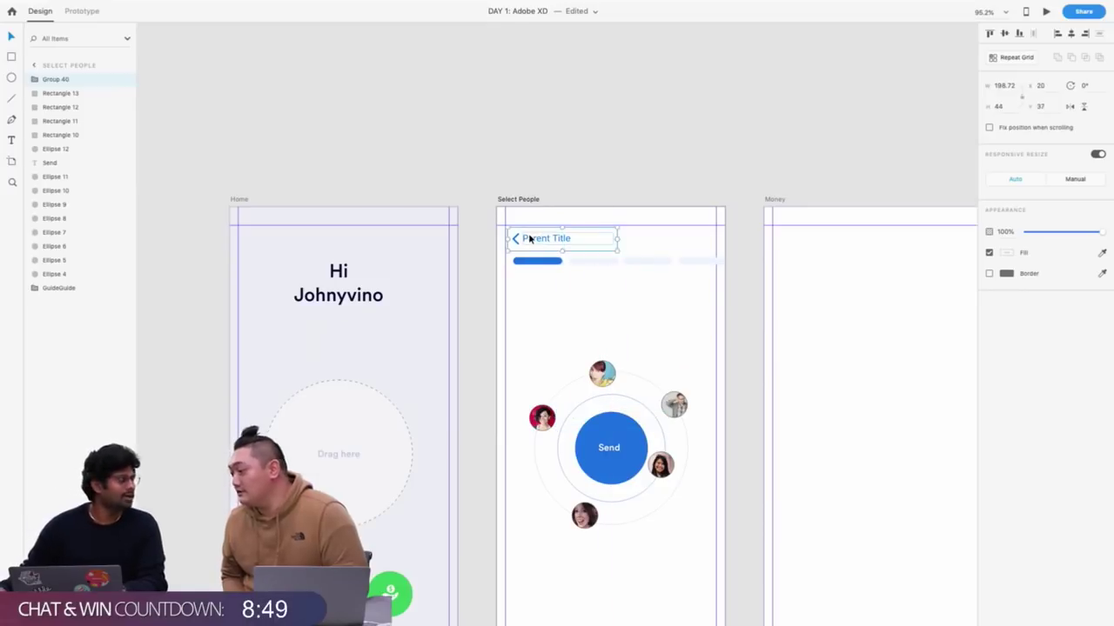
Delete the Parent Title text and the accessory background from the pasted group, keeping only the chevron
scroll(528, 234, "up", 5)
double_click(549, 240)
key("Delete")
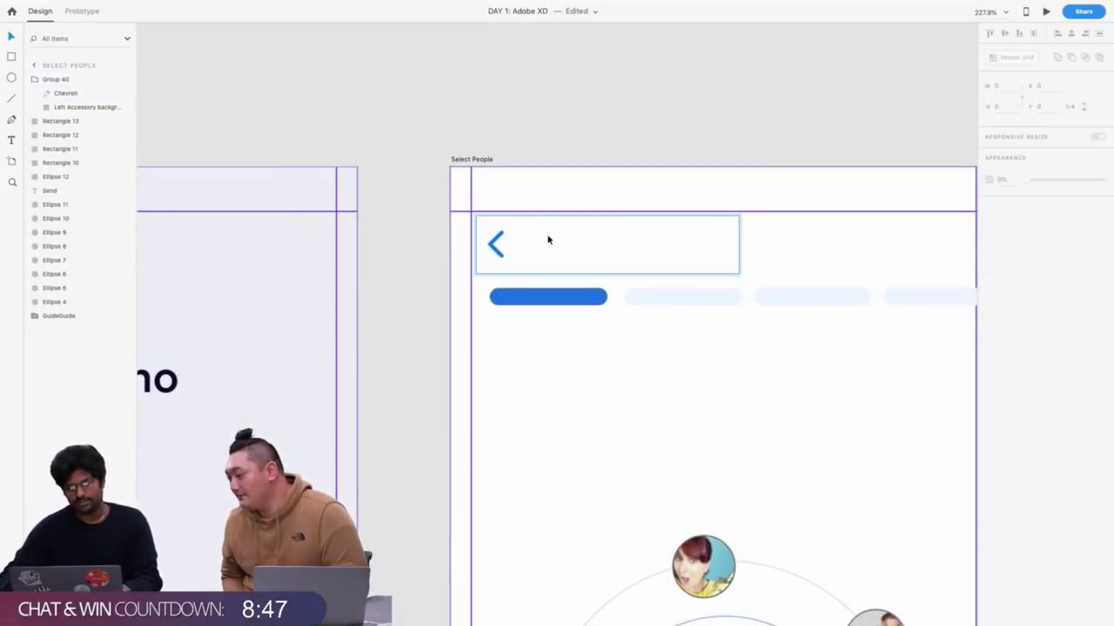
left_click(549, 240)
scroll(499, 254, "up", 4)
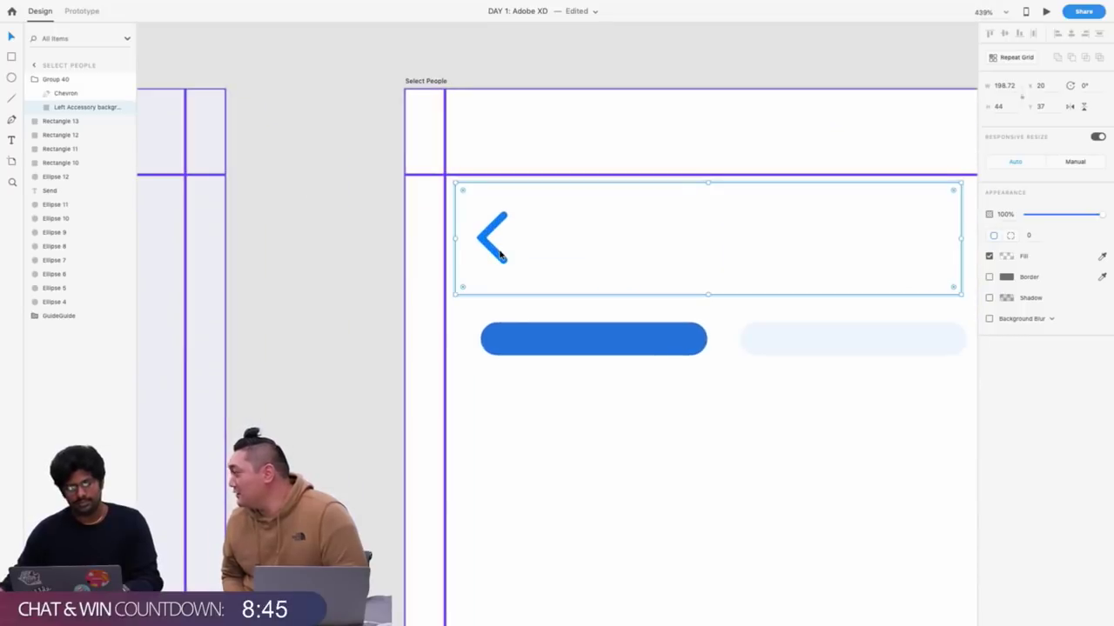
key("Delete")
Recolor the back chevron with the saved blue swatch
left_click(501, 254)
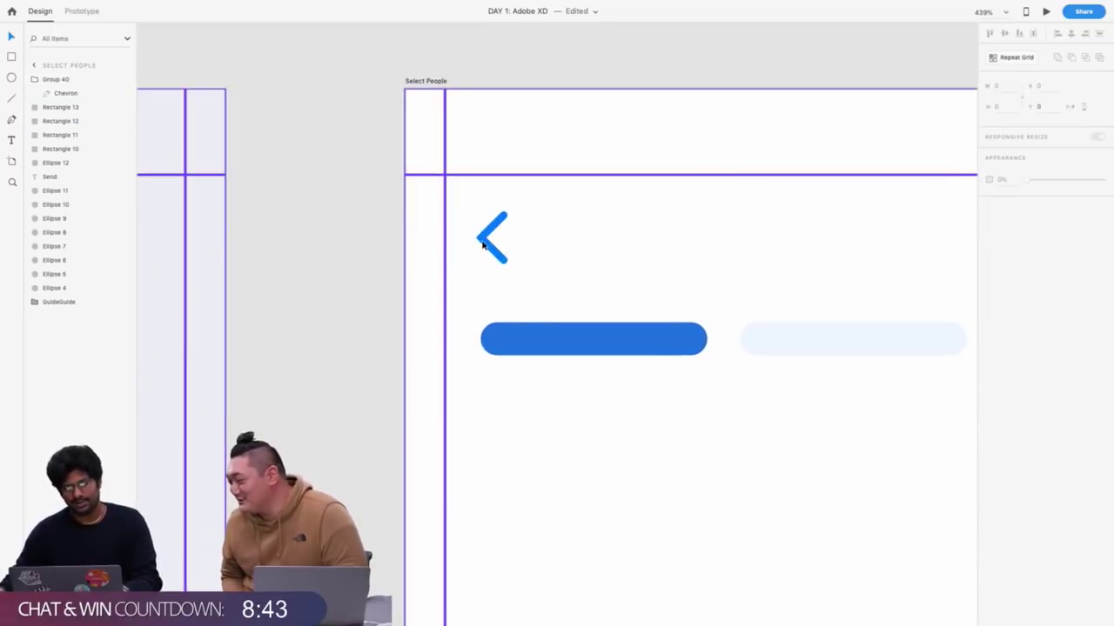
left_click(1012, 276)
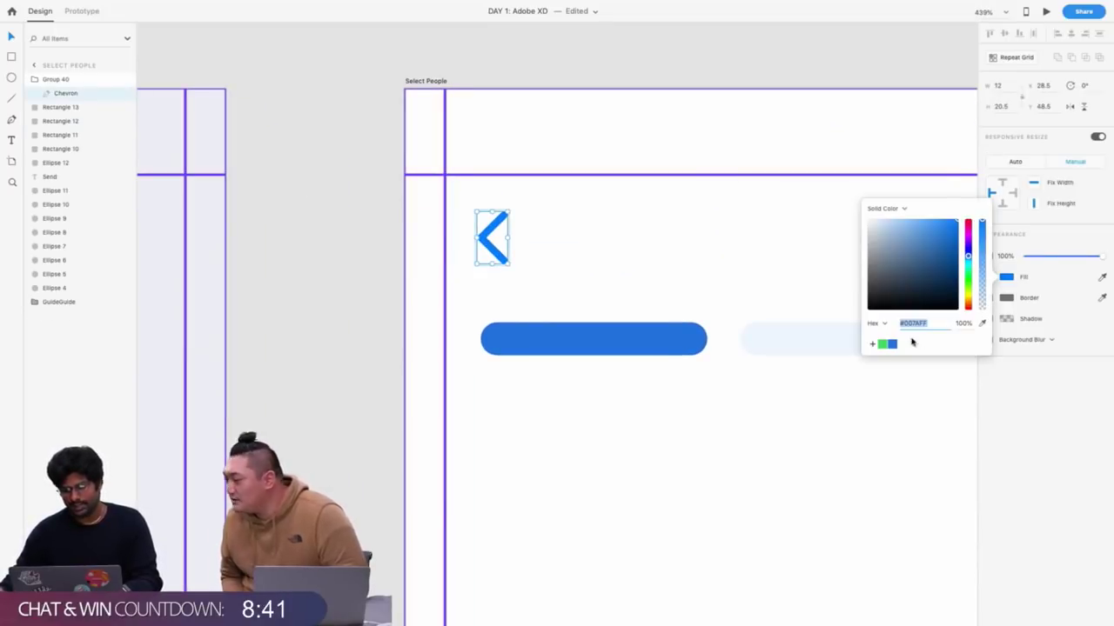
scroll(474, 177, "down", 4)
left_click(509, 130)
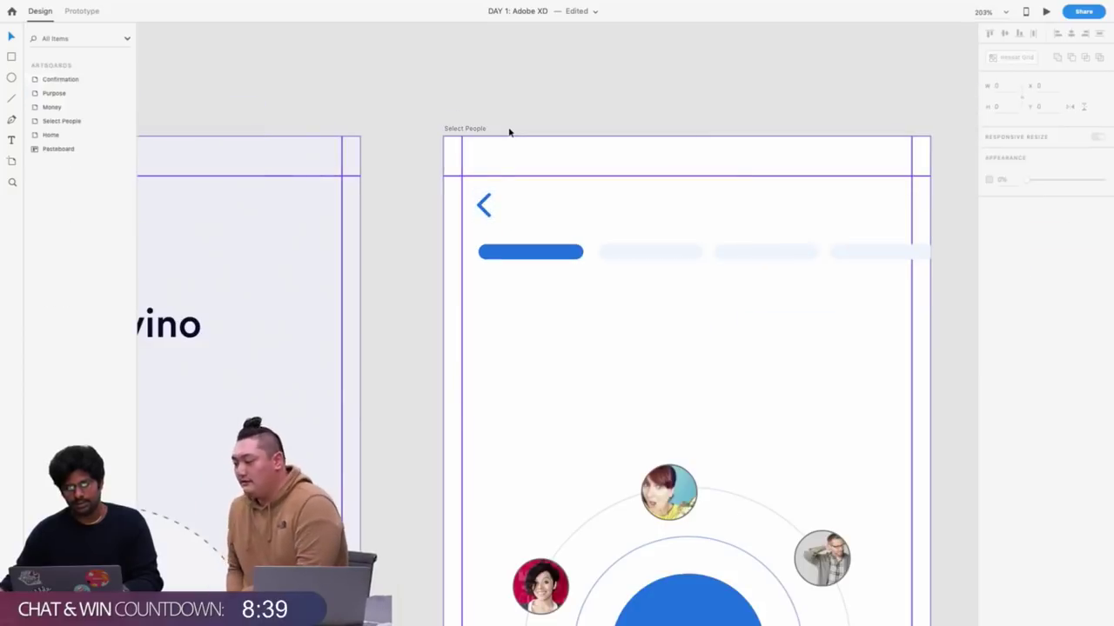
scroll(391, 60, "down", 3)
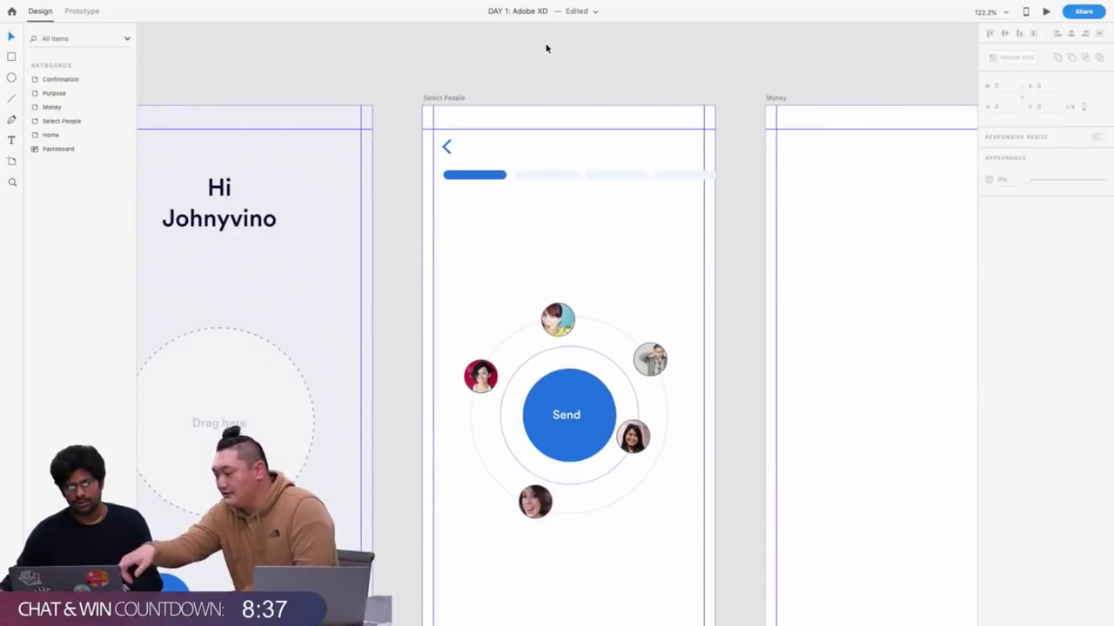
left_click(444, 147)
left_click(490, 79)
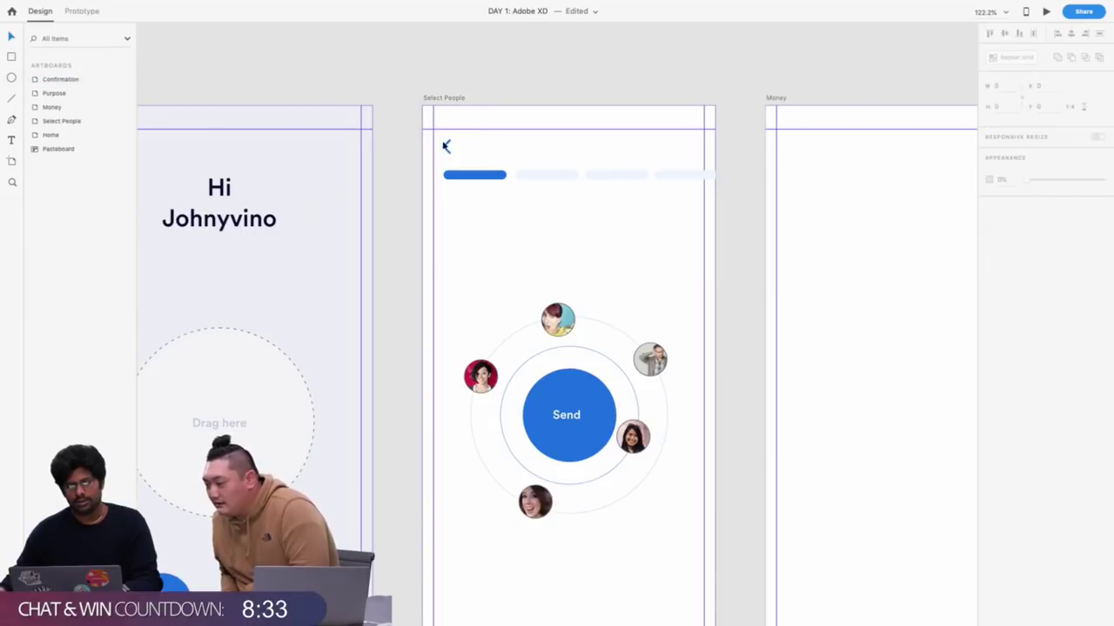
Select all four progress bars and reduce their height to about 8 px
left_click_drag(475, 192, 683, 171)
scroll(469, 87, "down", 3)
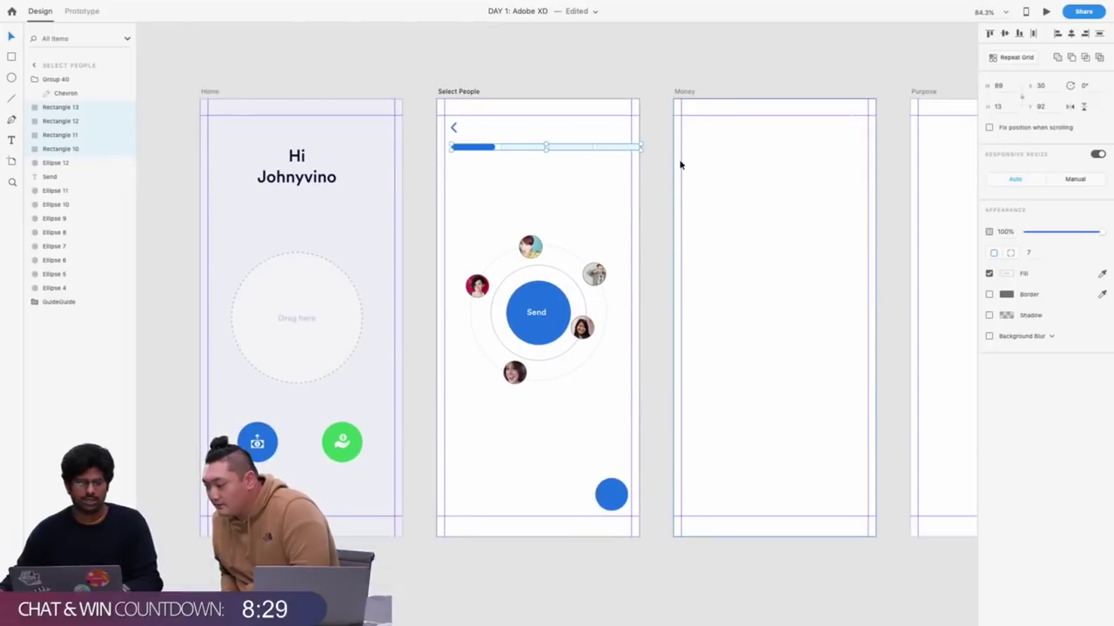
scroll(581, 93, "right", 5)
scroll(467, 91, "down", 4)
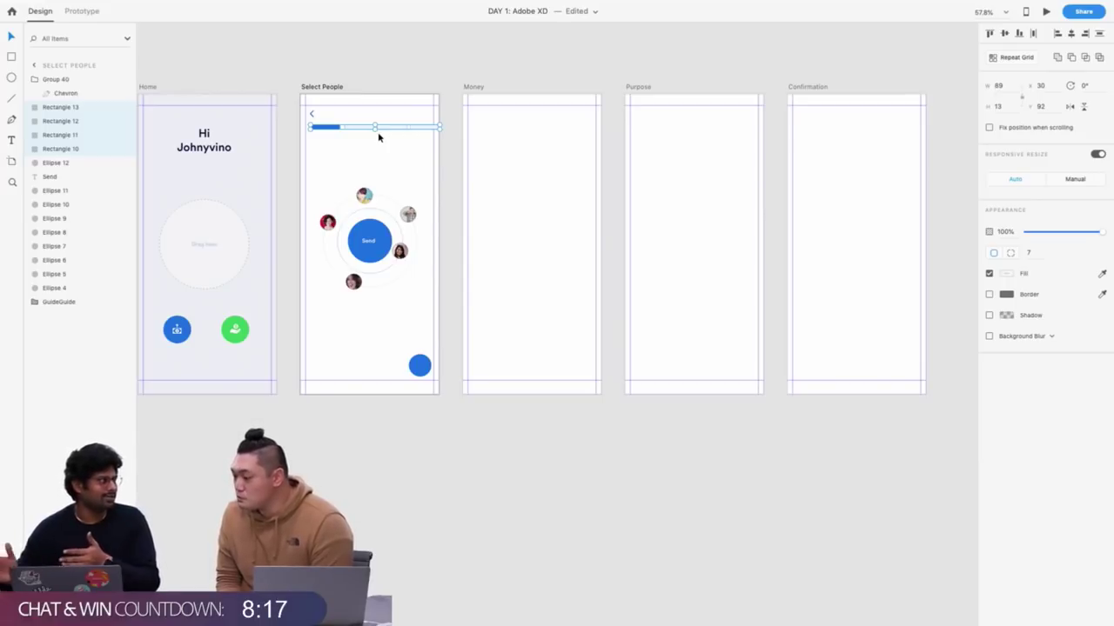
scroll(378, 138, "up", 5)
scroll(378, 138, "left", 2)
scroll(379, 138, "up", 2)
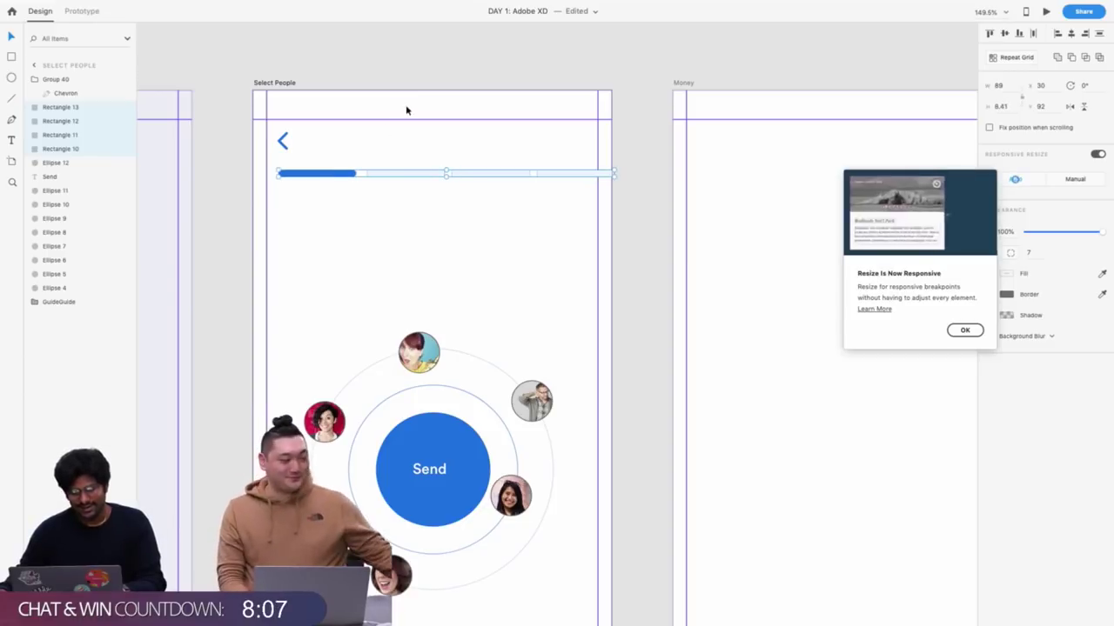
scroll(388, 92, "down", 3)
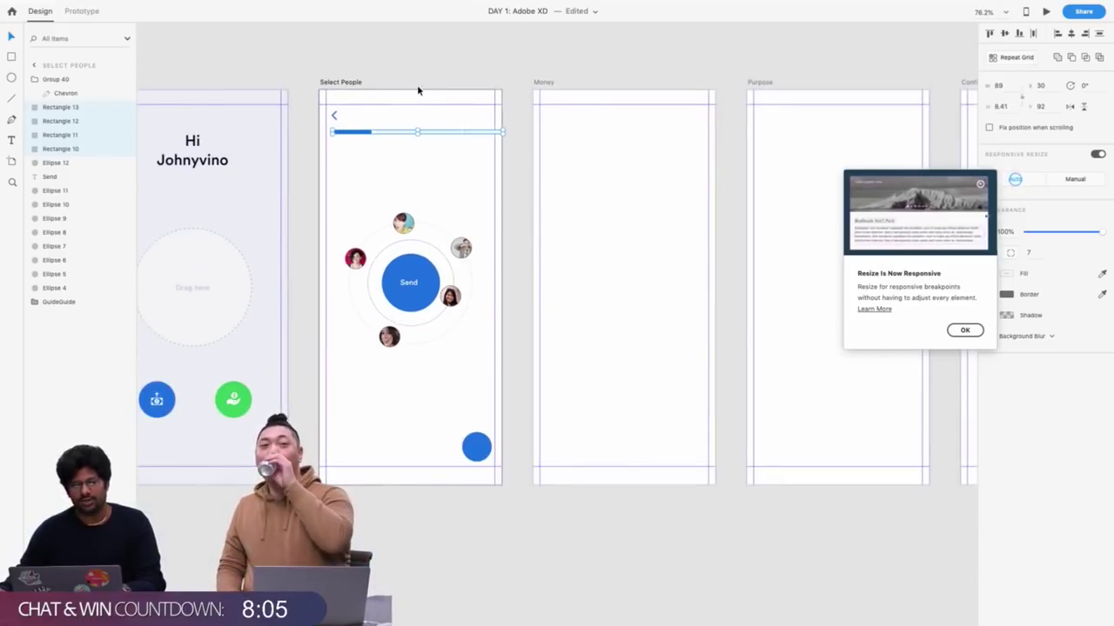
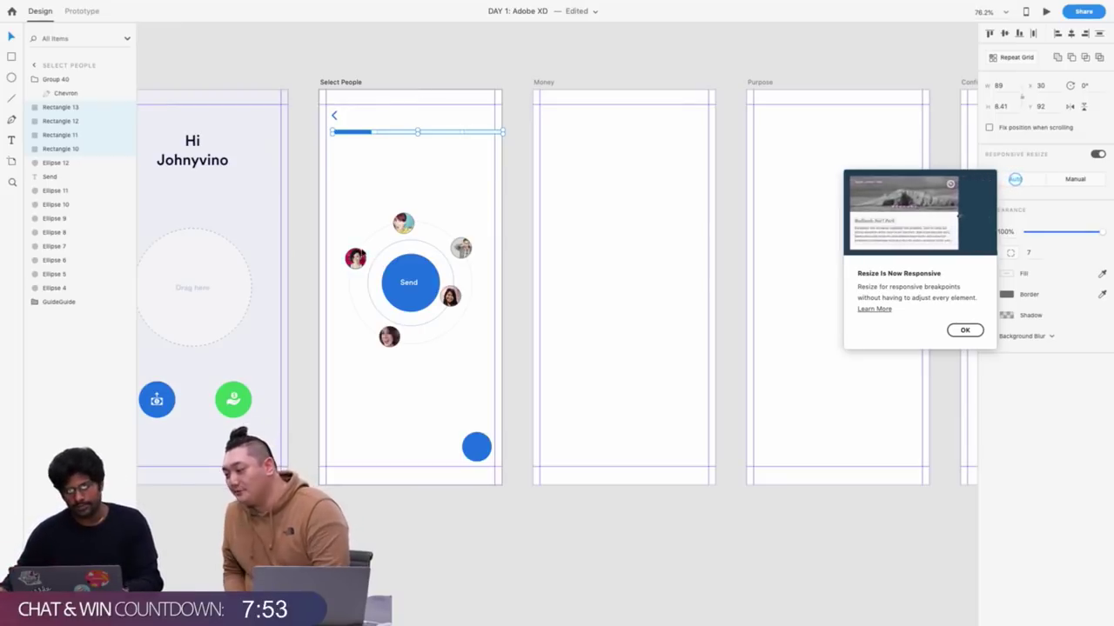
Dismiss the tip about responsive resizing
scroll(354, 243, "up", 3)
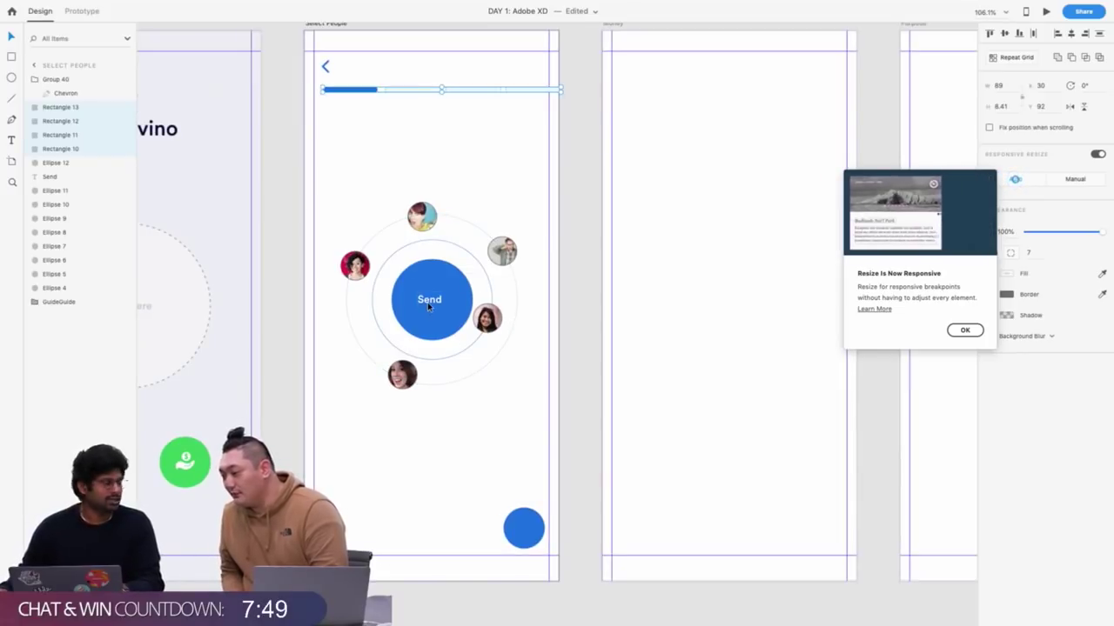
left_click(427, 301)
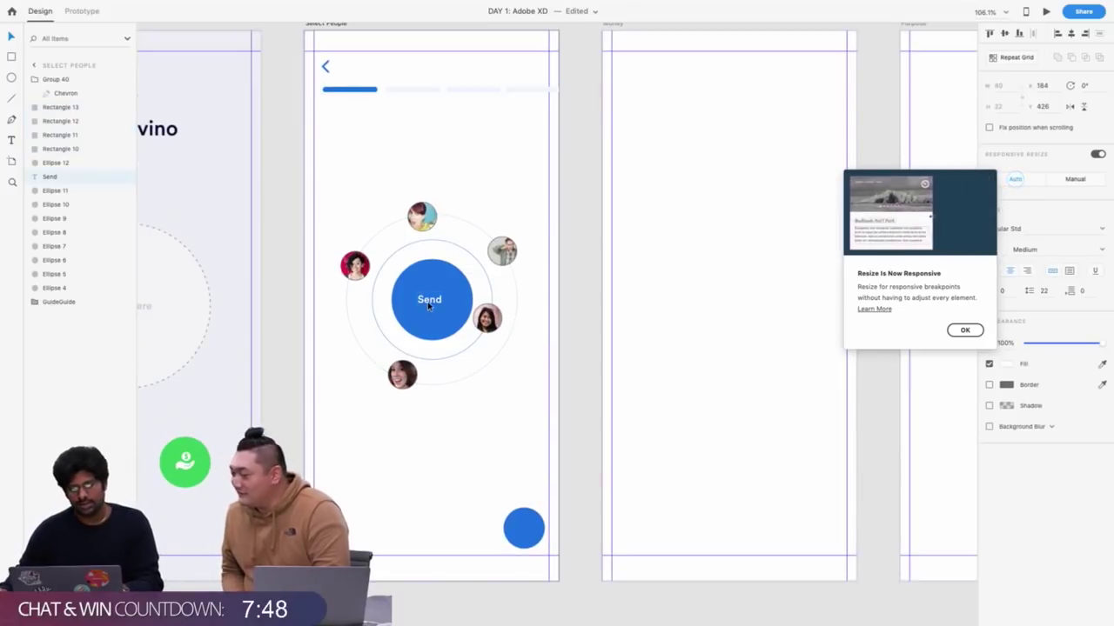
left_click(963, 332)
left_click(548, 401)
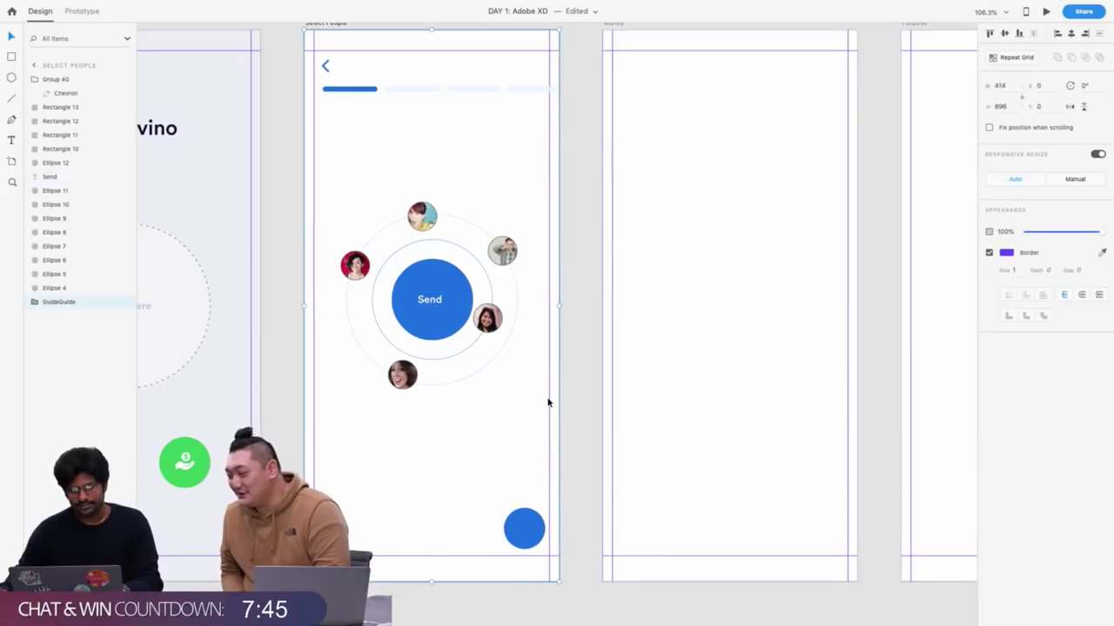
Copy the uppermost photo circle from Select People to the Money artboard and enlarge it to about 134 by 134 px at X 146, Y 175
scroll(432, 166, "down", 3)
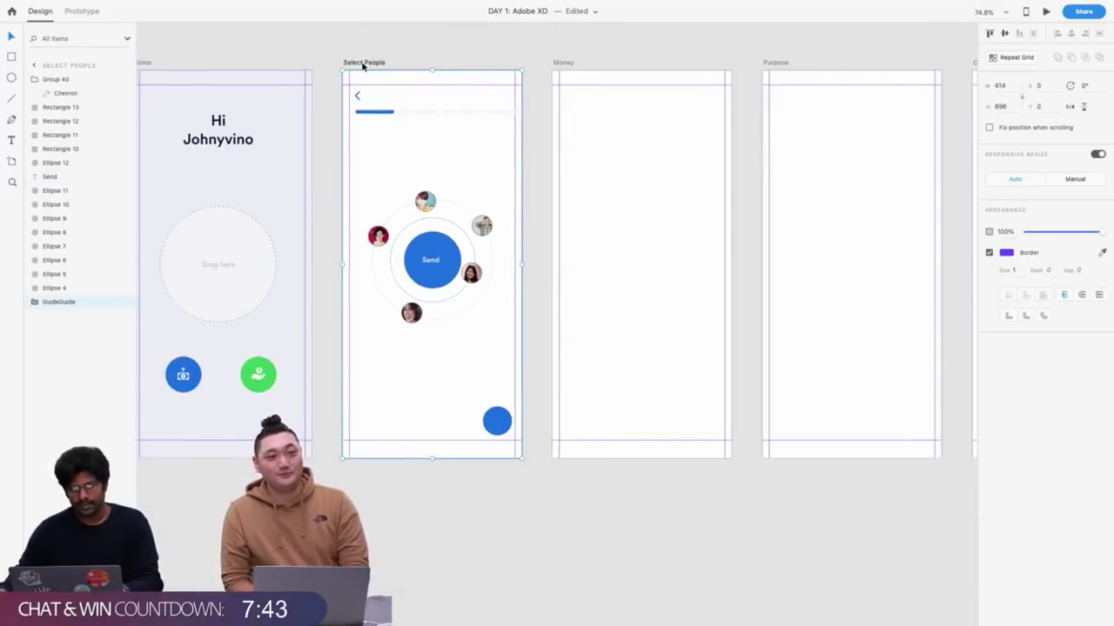
left_click(347, 63)
scroll(347, 64, "up", 3)
scroll(348, 68, "right", 3)
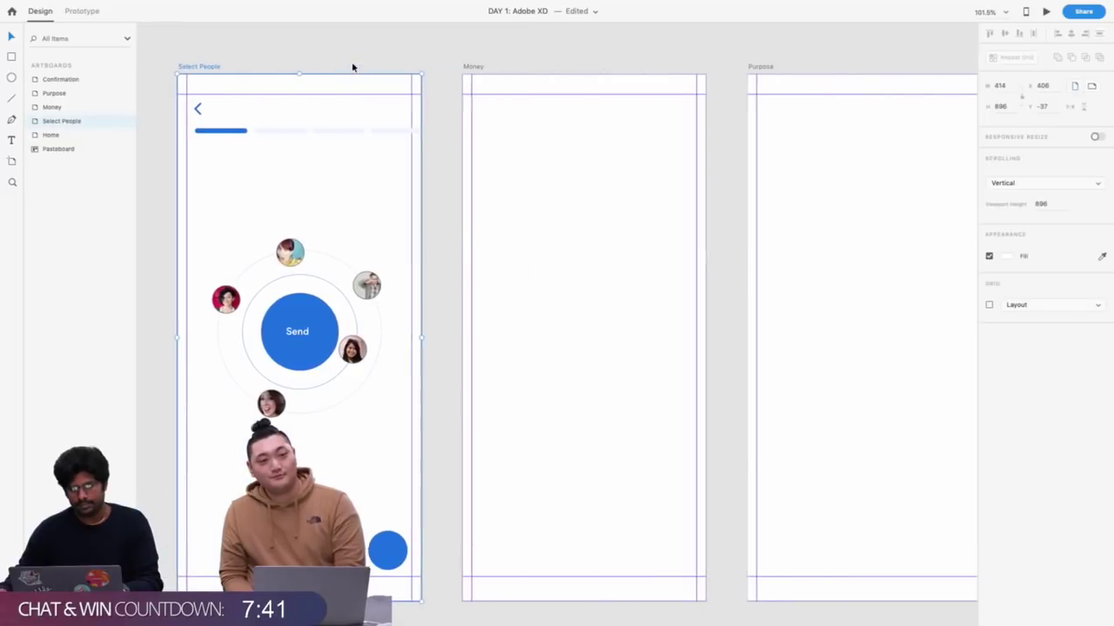
left_click(293, 254)
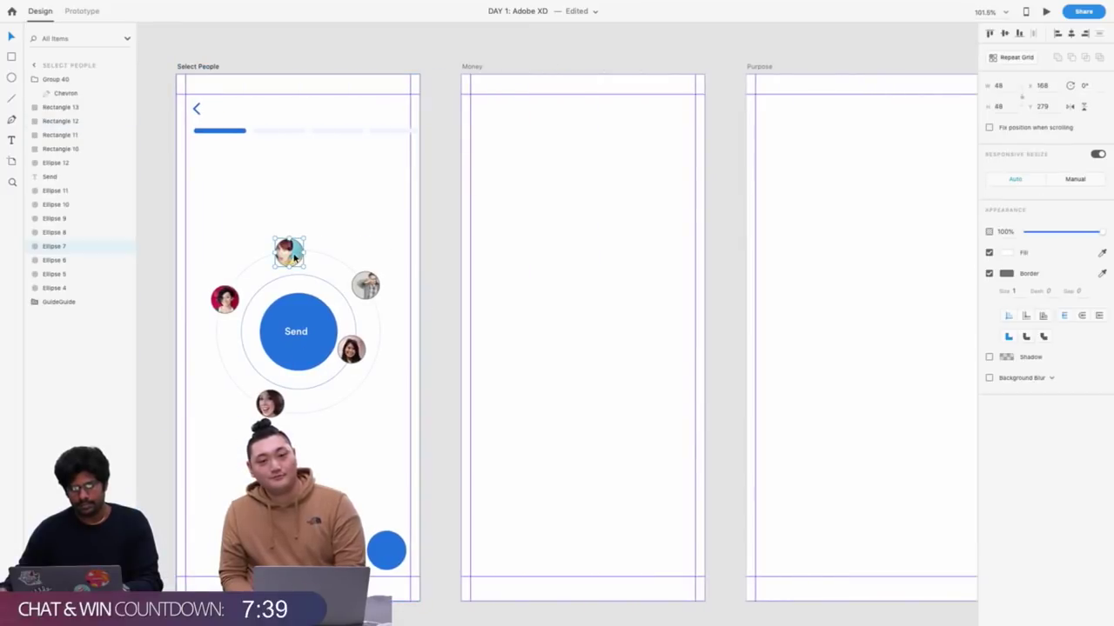
left_click(477, 67)
key("ctrl+v")
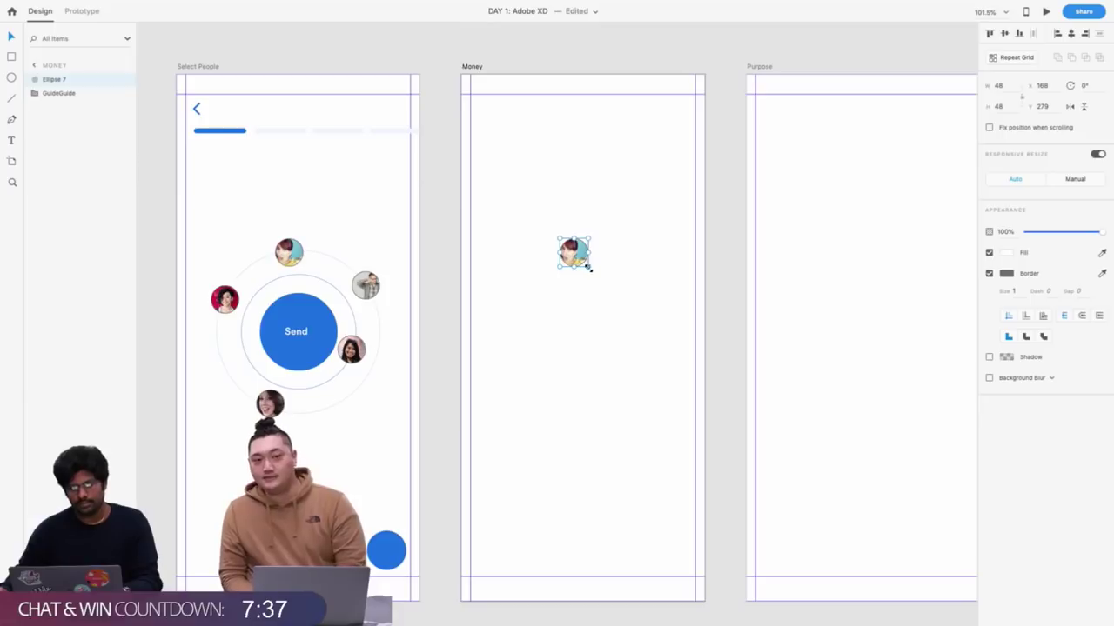
left_click_drag(591, 268, 579, 223)
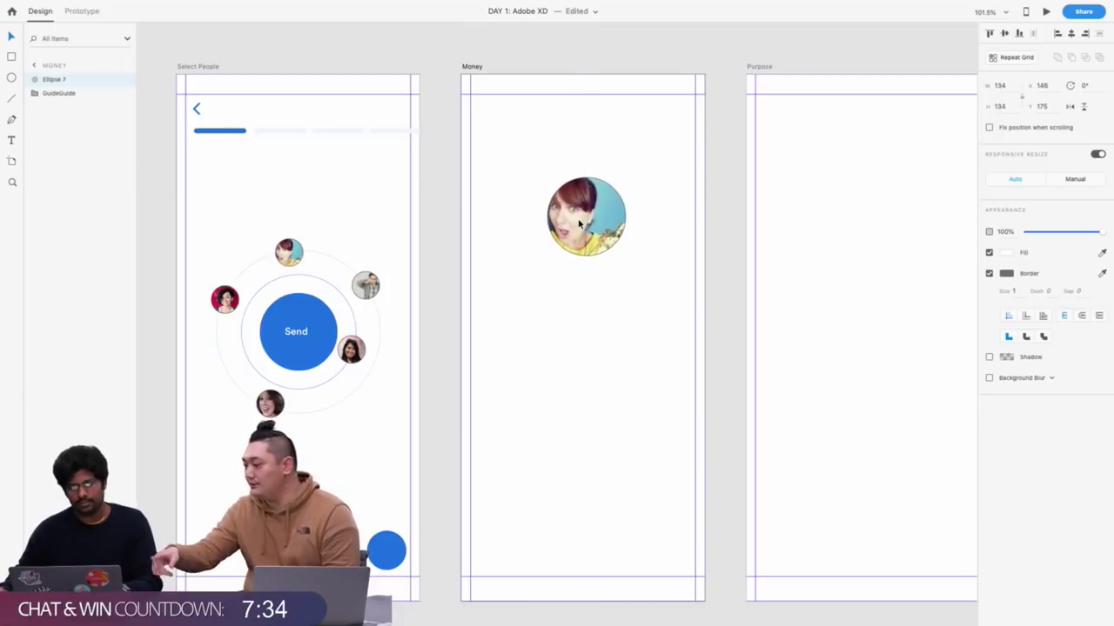
Select the original photo circle on Select People and view the list of installed plugins
left_click(287, 254)
left_click(150, 6)
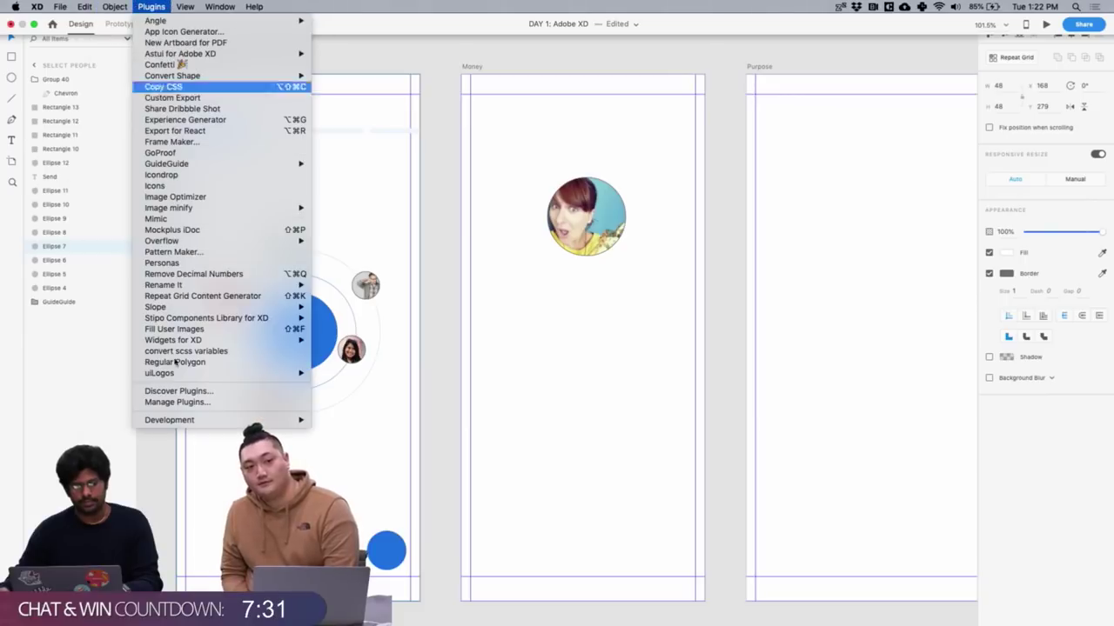
mouse_move(234, 322)
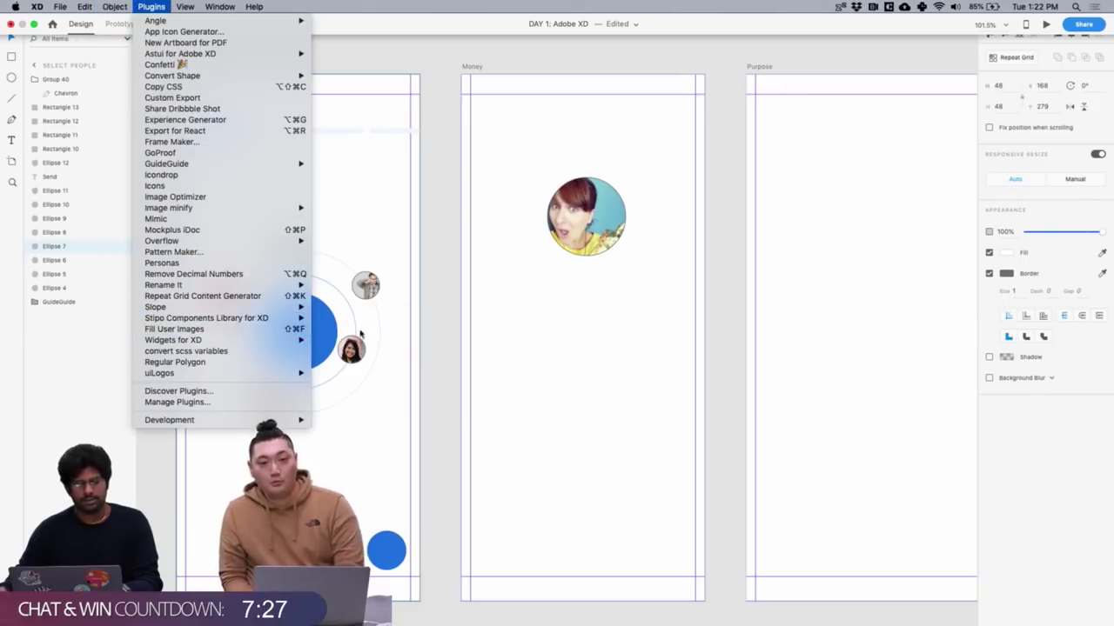
left_click(607, 229)
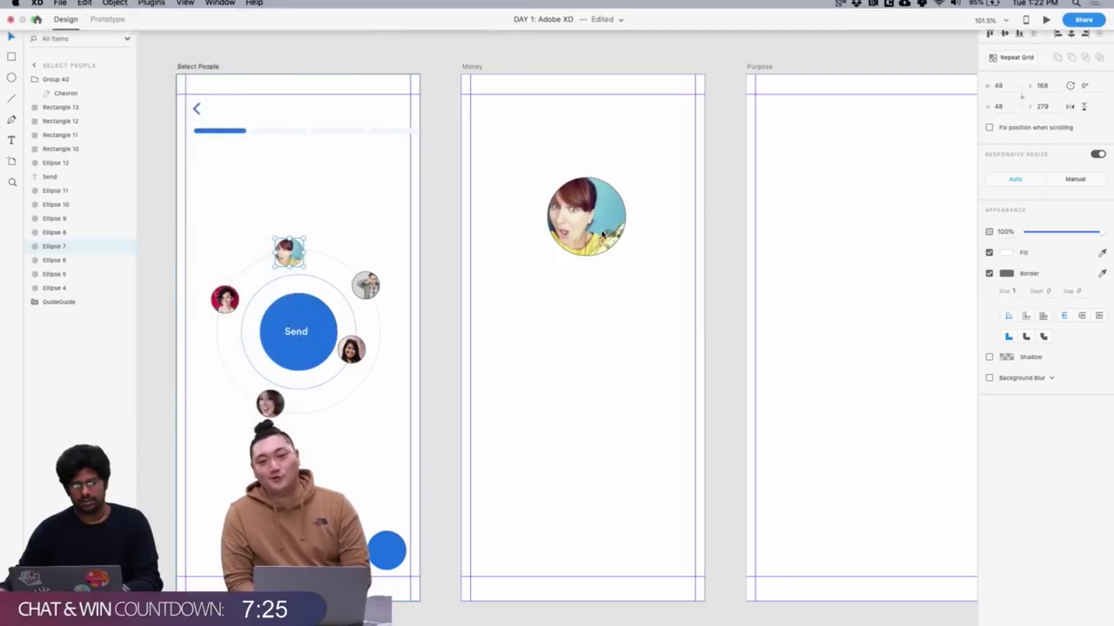
Move the Money photo circle to X 144, Y 154 and copy the Home greeting text below it at about X 110, Y 309
mouse_move(603, 235)
left_mouse_down()
mouse_move(586, 224)
mouse_move(602, 225)
left_mouse_up()
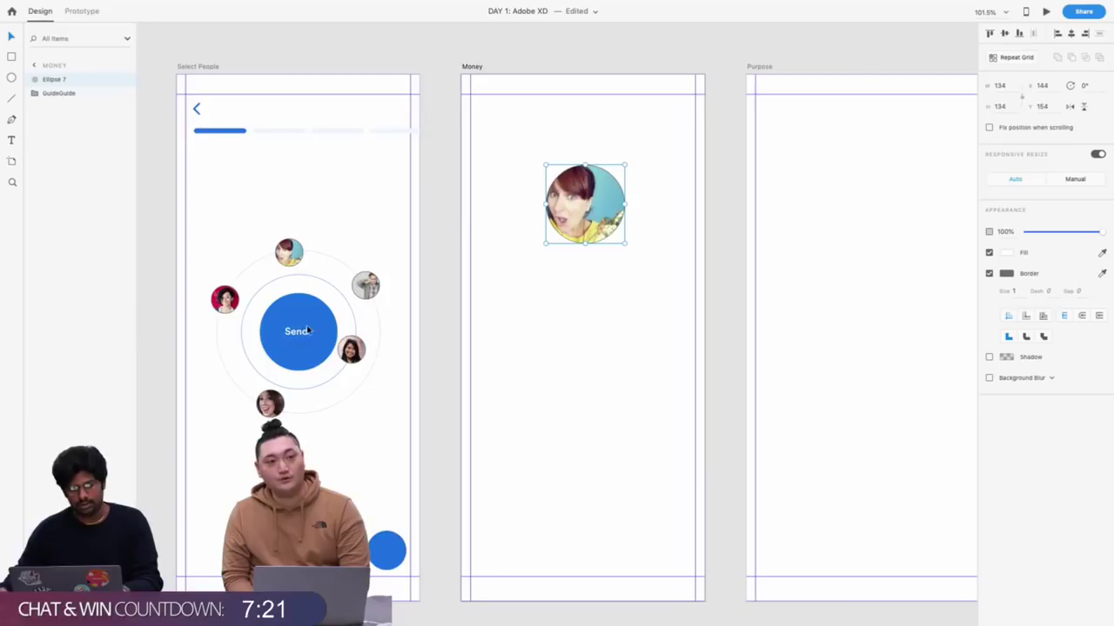
scroll(308, 329, "left", 5)
left_click(426, 174)
scroll(463, 199, "right", 4)
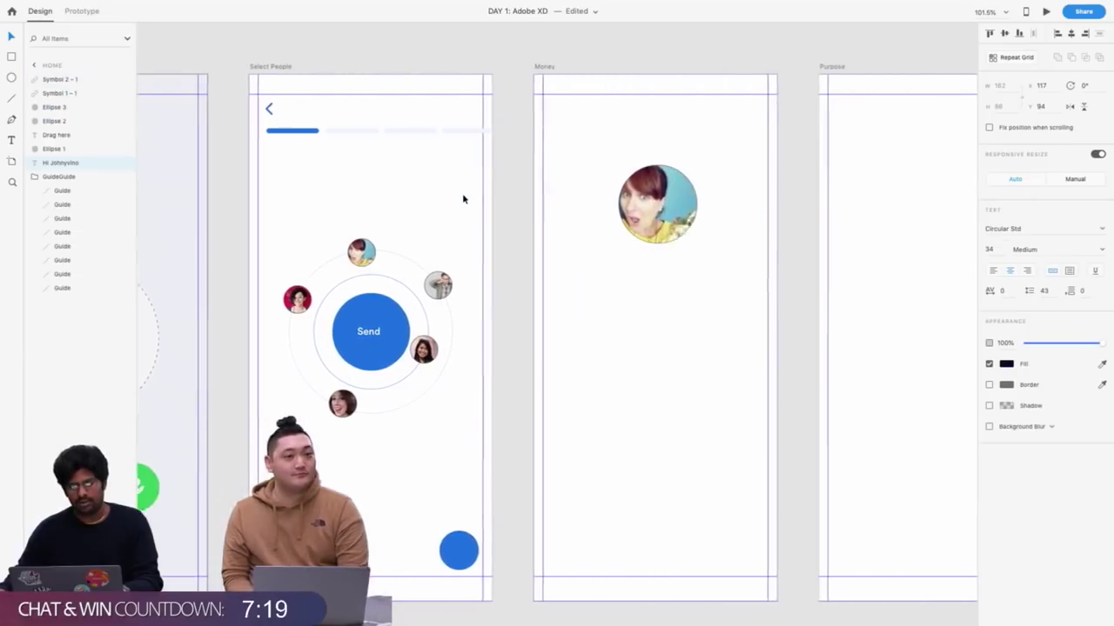
scroll(463, 199, "right", 2)
left_click(611, 200)
key("super+v")
left_click_drag(600, 178, 597, 300)
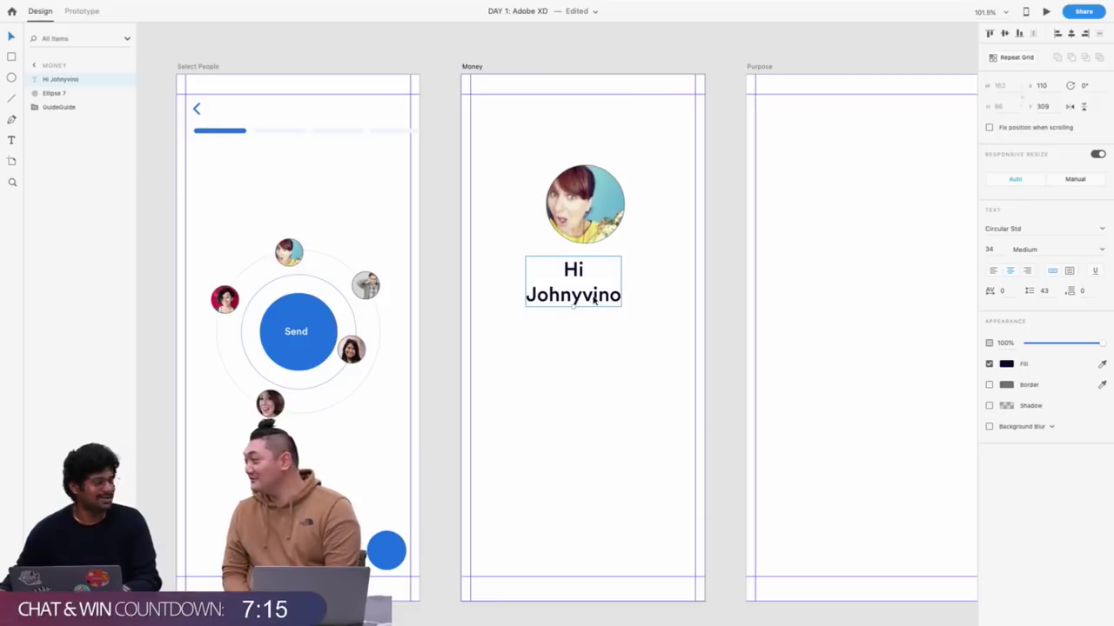
Replace the copied greeting with the contact's first name, nudge it into place, and move the photo circle to about X 128, Y 152
triple_click(571, 292)
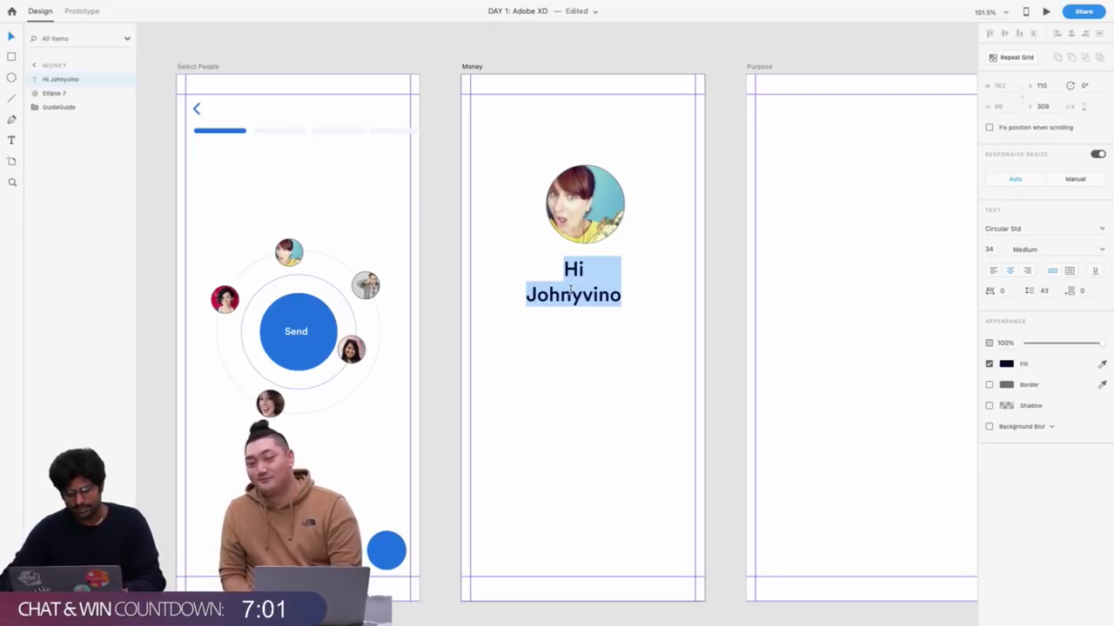
type("Jenni")
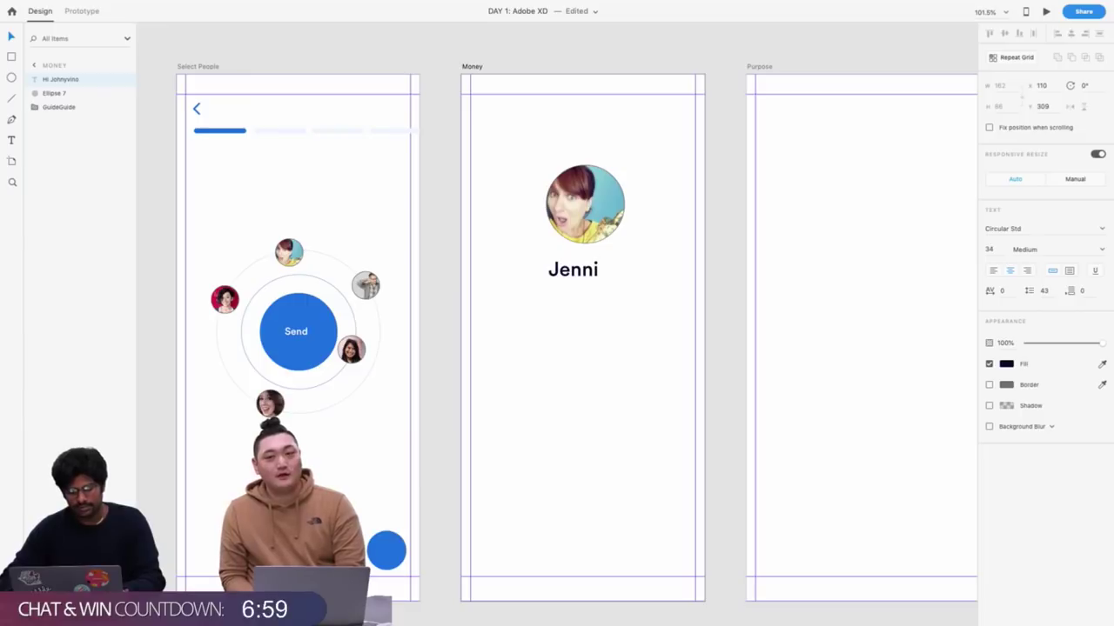
type("fer")
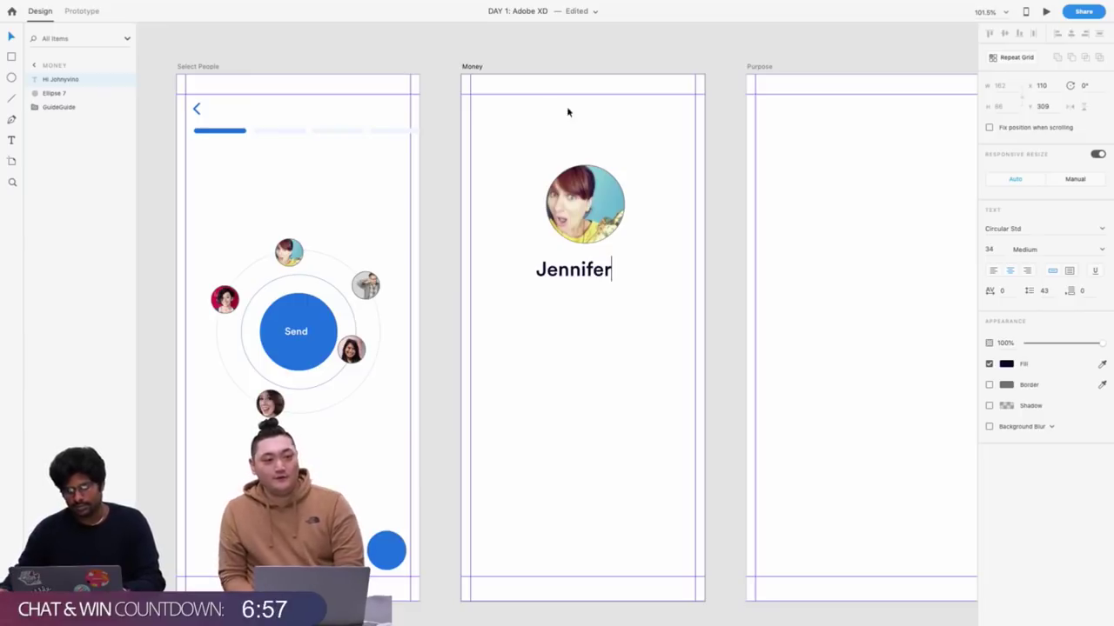
key("Escape")
mouse_move(581, 271)
left_mouse_down()
mouse_move(605, 271)
mouse_move(585, 271)
left_mouse_up()
left_click(594, 207)
left_click_drag(593, 206, 584, 204)
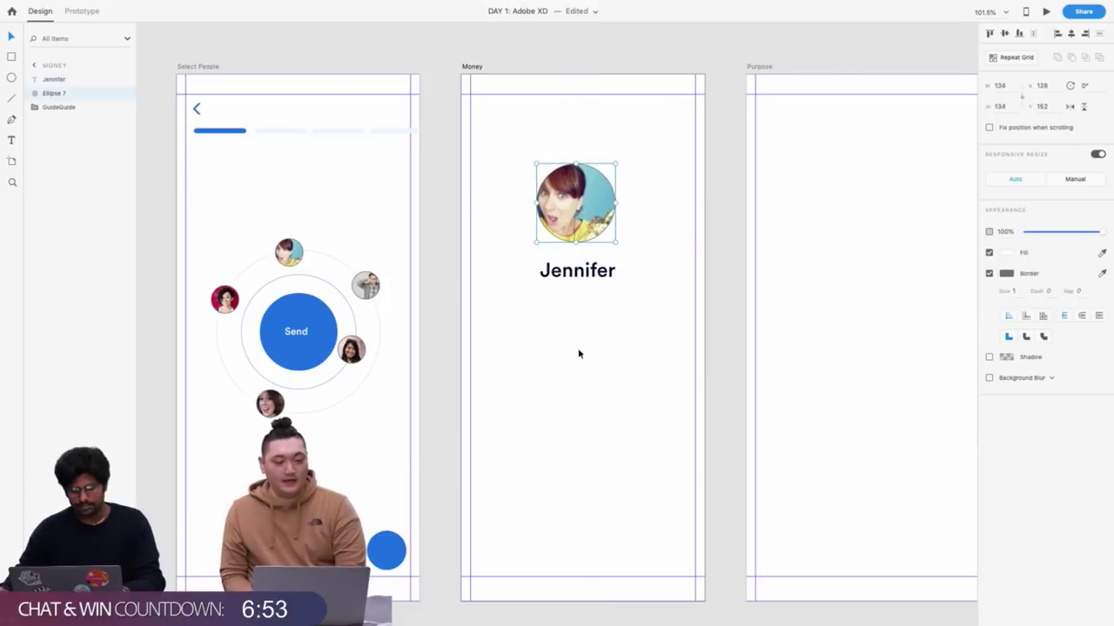
Draw a rectangle about 341 by 130 px below the contact's name and set its corner radius to 20
mouse_move(484, 308)
left_mouse_down()
mouse_move(691, 398)
mouse_move(679, 380)
left_mouse_up()
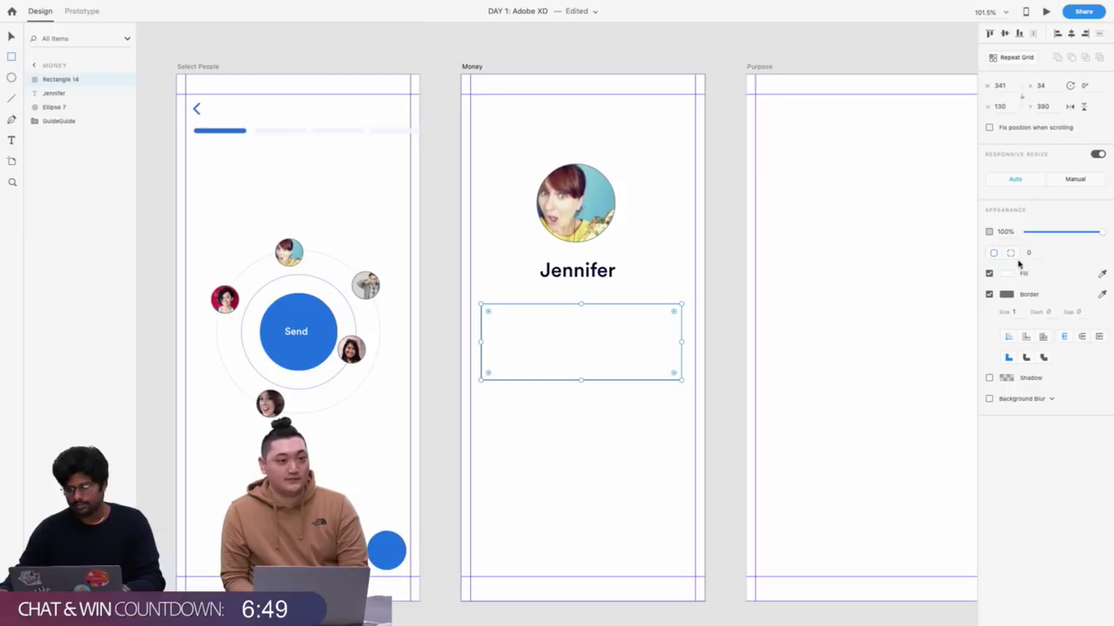
type("20")
key("Return")
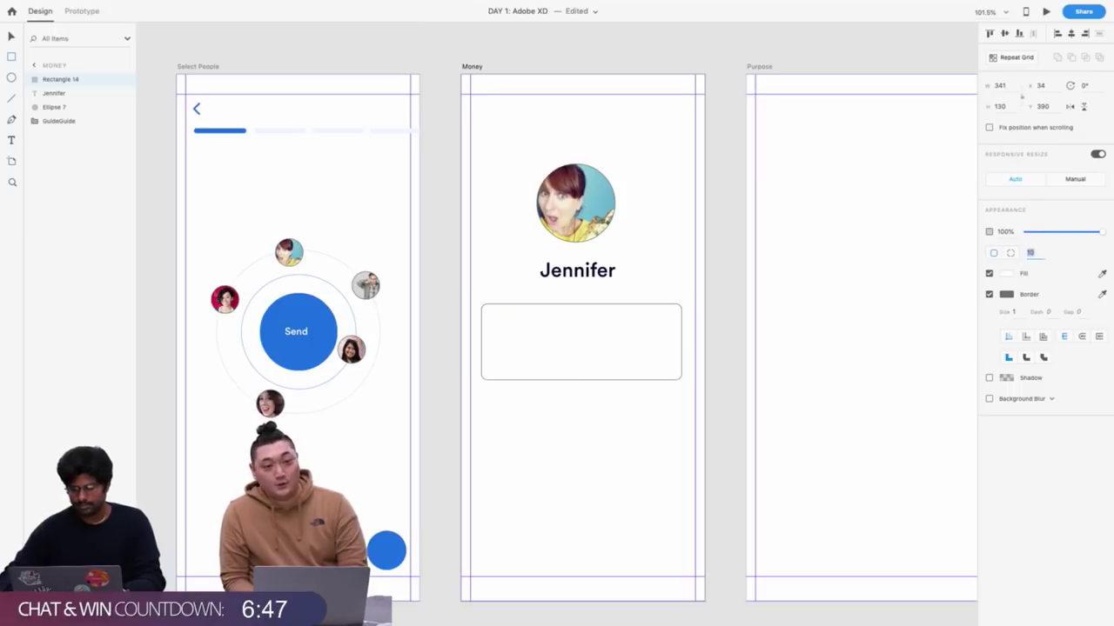
Draw a borderless rectangle about 120 by 27 px over the upper edge of the rounded box, making a gap in its outline
scroll(547, 332, "up", 3)
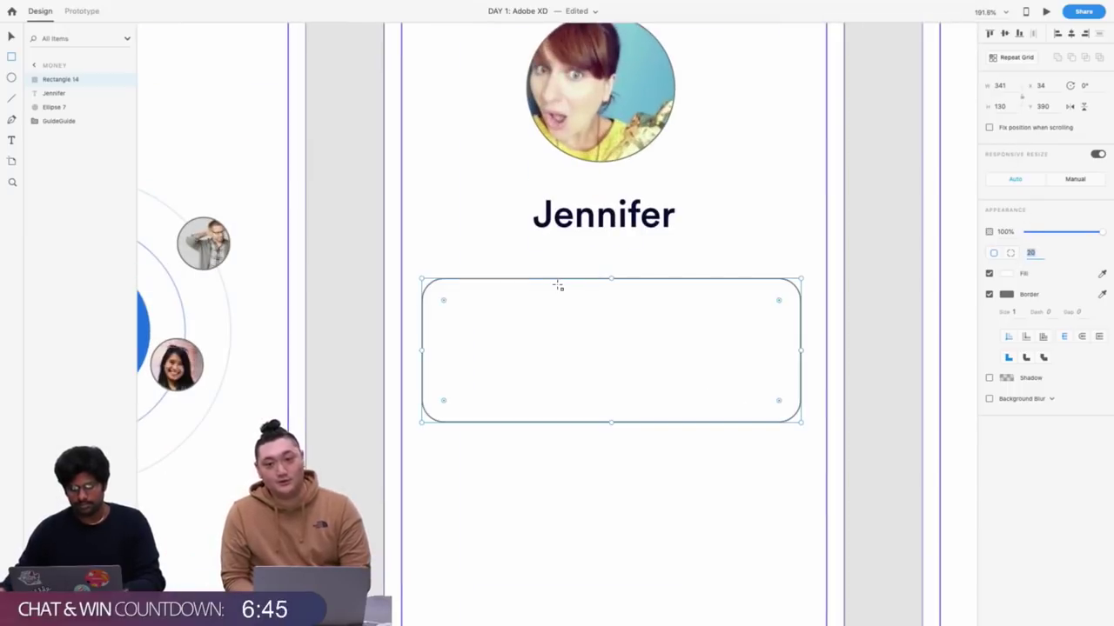
left_click_drag(462, 265, 566, 296)
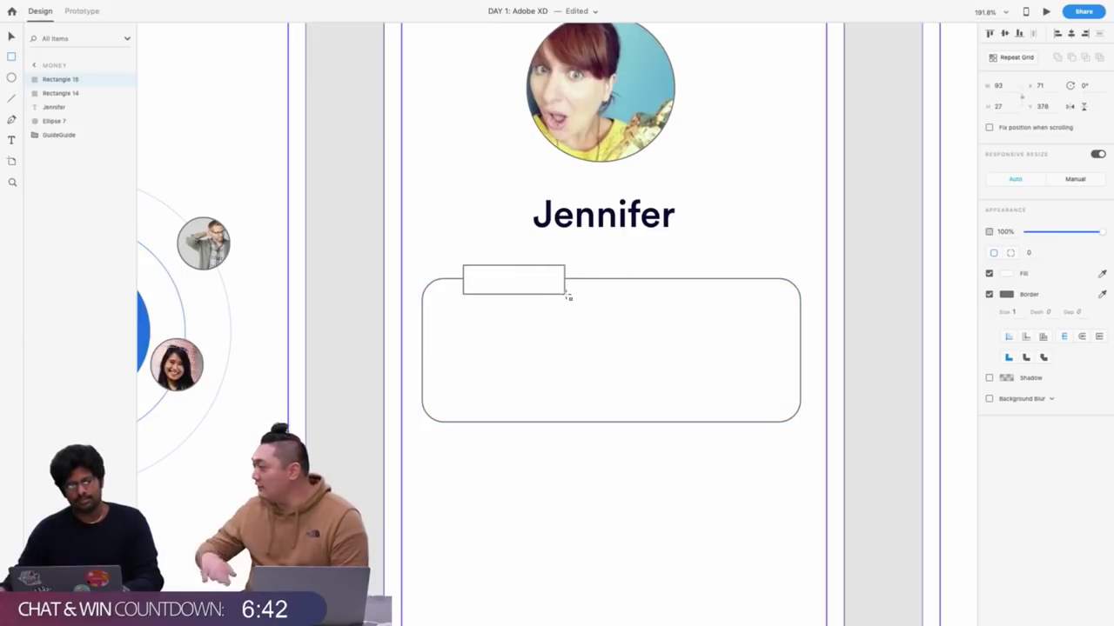
left_click(988, 295)
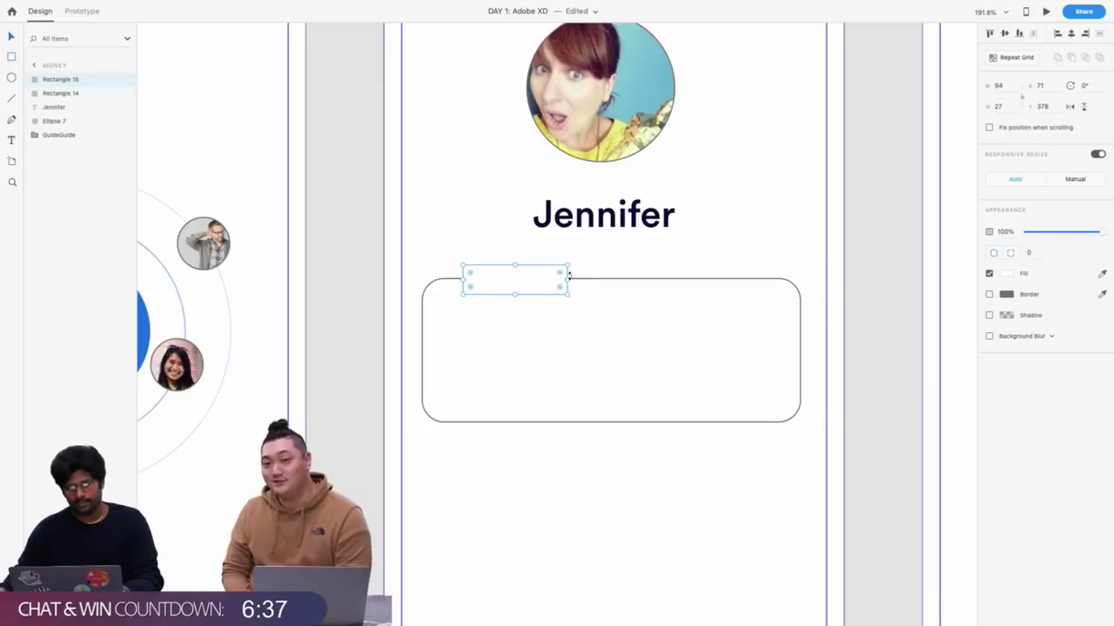
left_click_drag(566, 278, 588, 277)
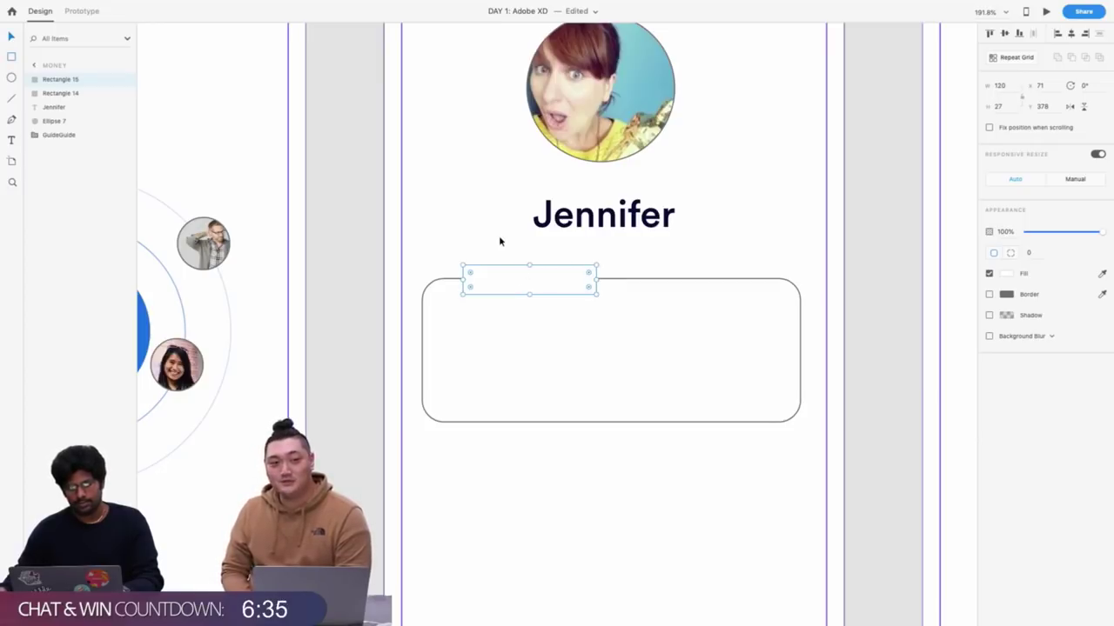
Add the text "Enter Amount" at size 17 and place it in the outline gap at about X 80, Y 381
key("t")
left_click(512, 278)
type("Enter ")
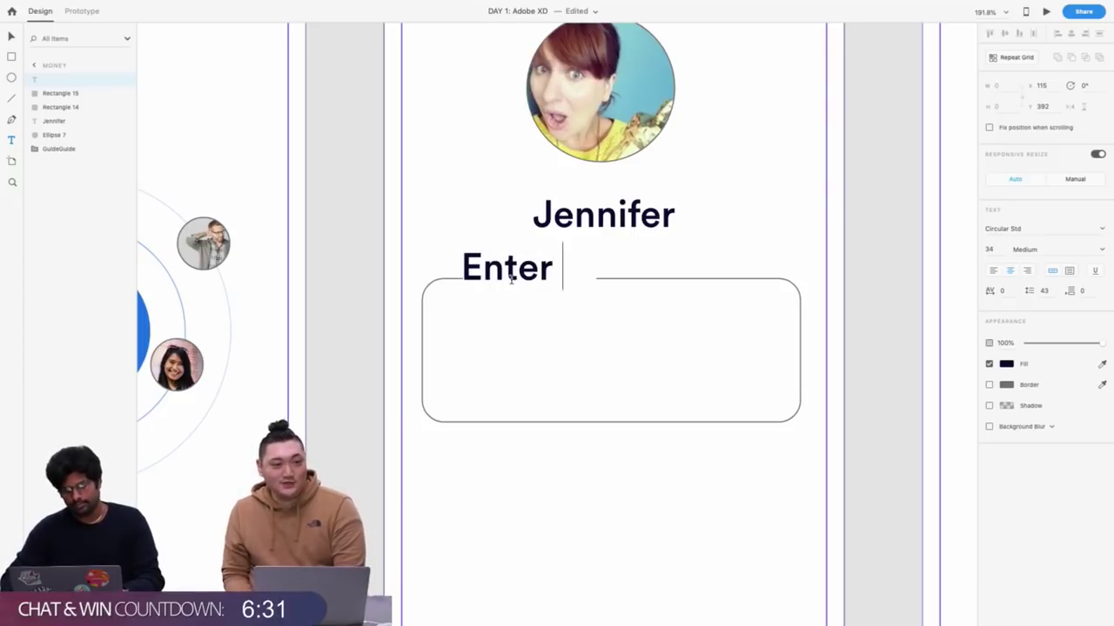
type("Amount")
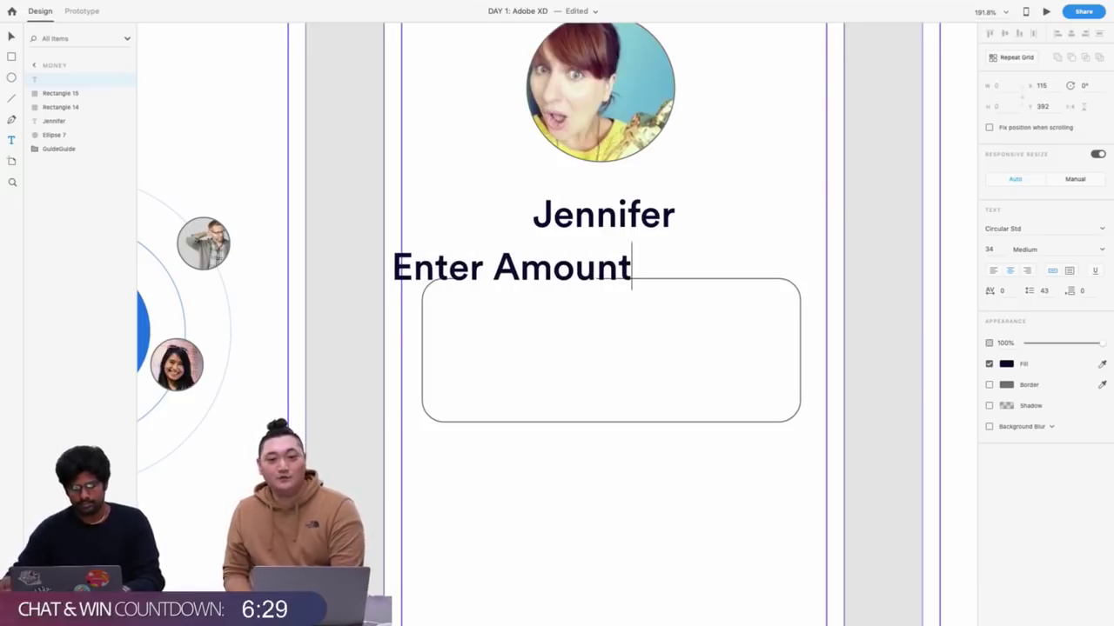
key("Escape")
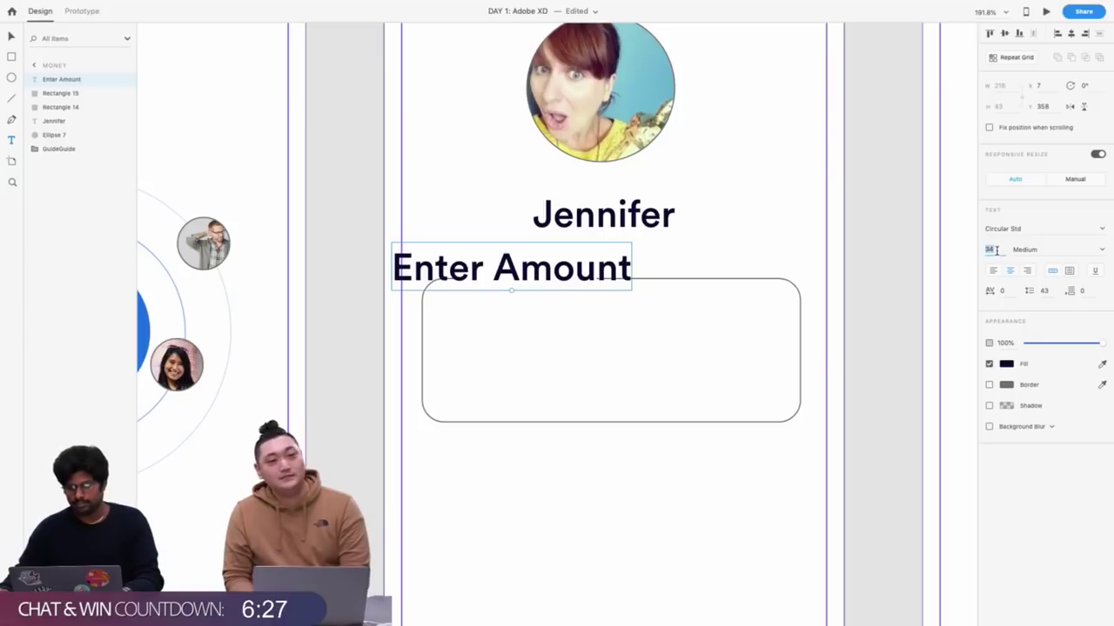
type("17")
key("Return")
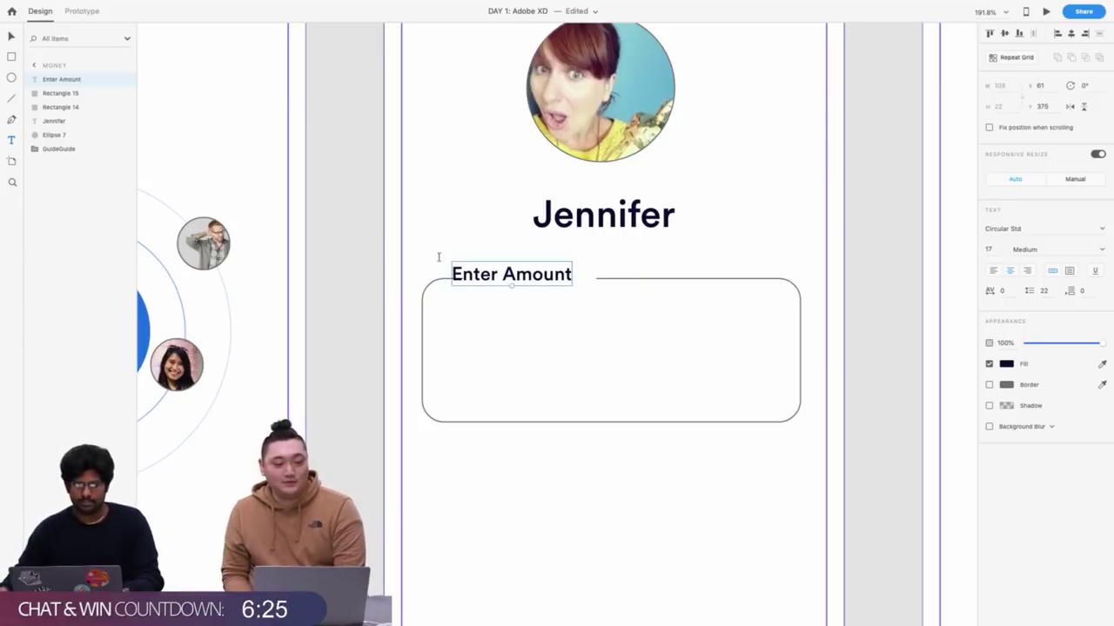
left_click_drag(512, 274, 532, 280)
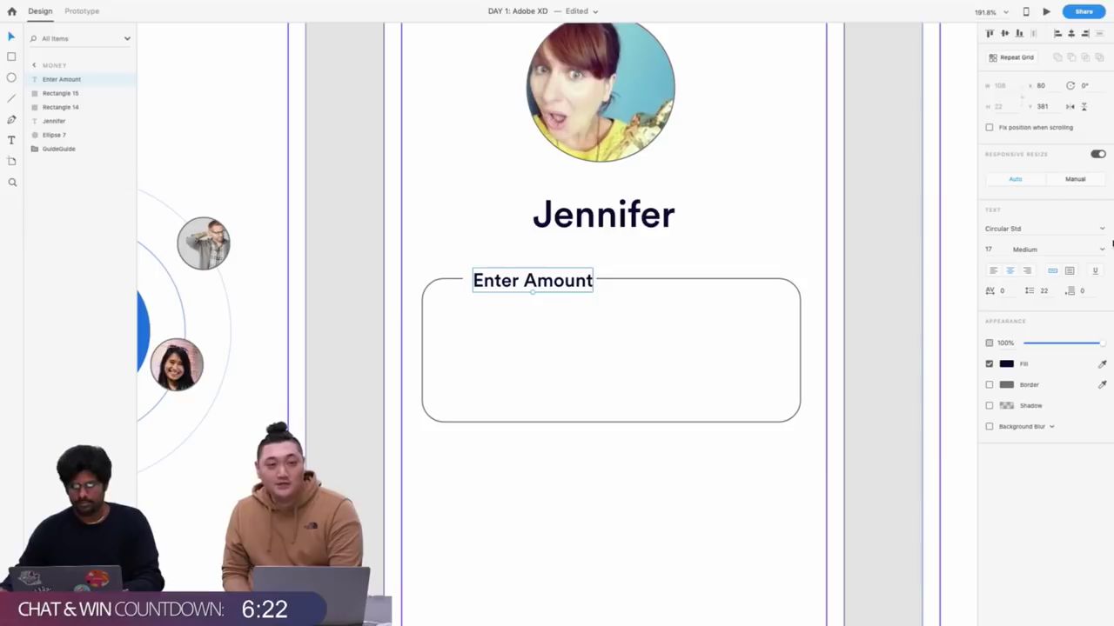
Change the Enter Amount label's fill to the light grey-blue #B9BACE
left_click(1007, 364)
left_click_drag(880, 330, 876, 317)
scroll(447, 274, "down", 5)
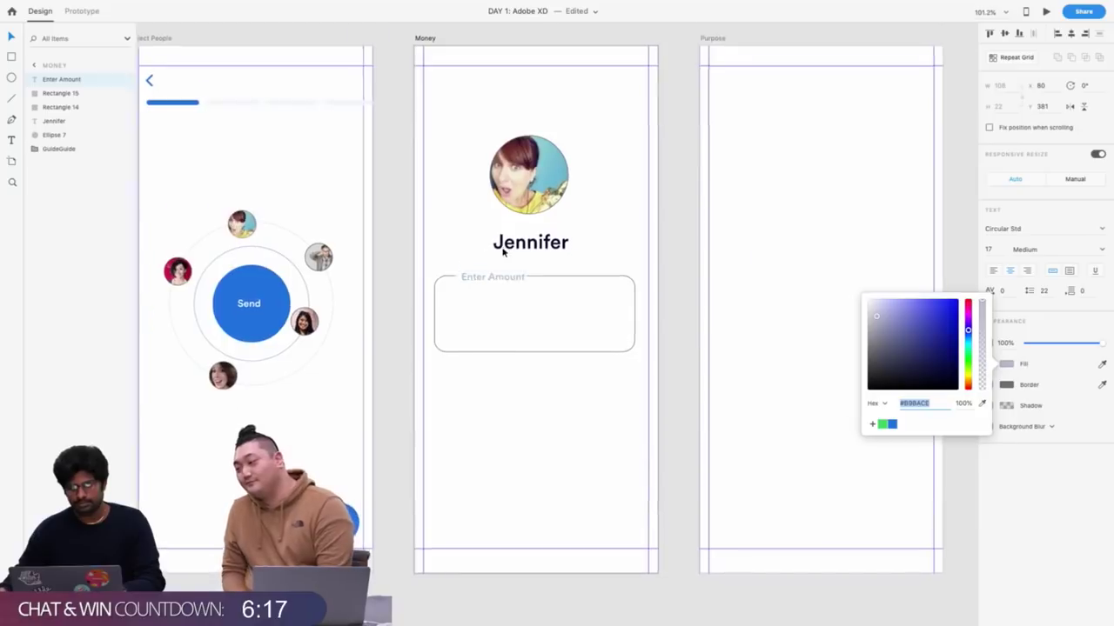
Recolour the contact's name navy blue and set the rounded box's border to the light blue-grey #ADBCD9
scroll(520, 251, "up", 3)
left_click(521, 252)
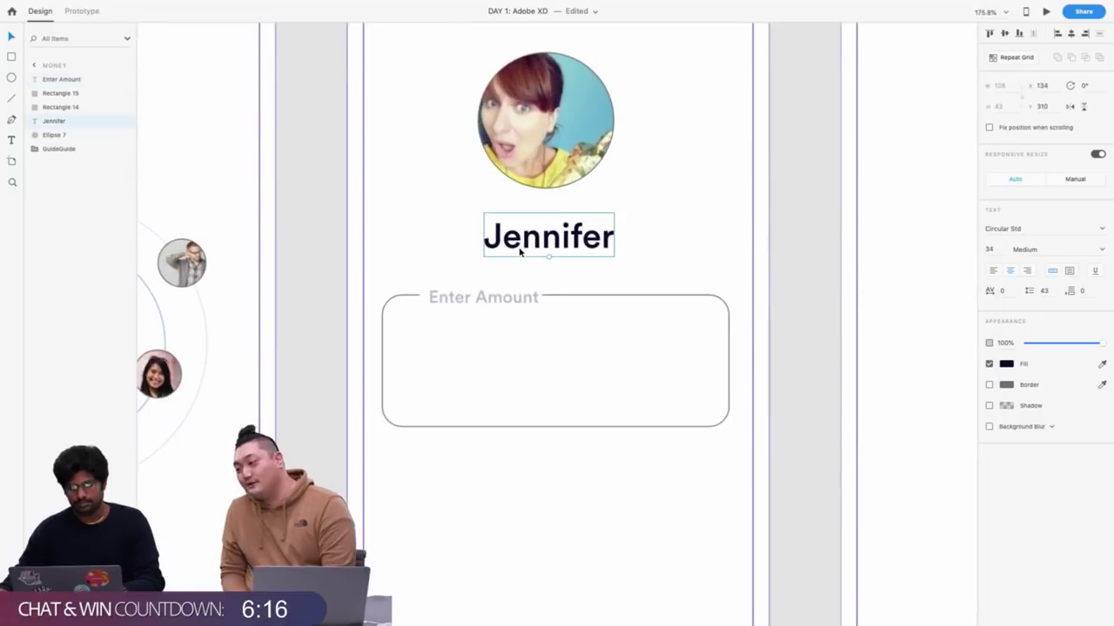
left_click(1009, 365)
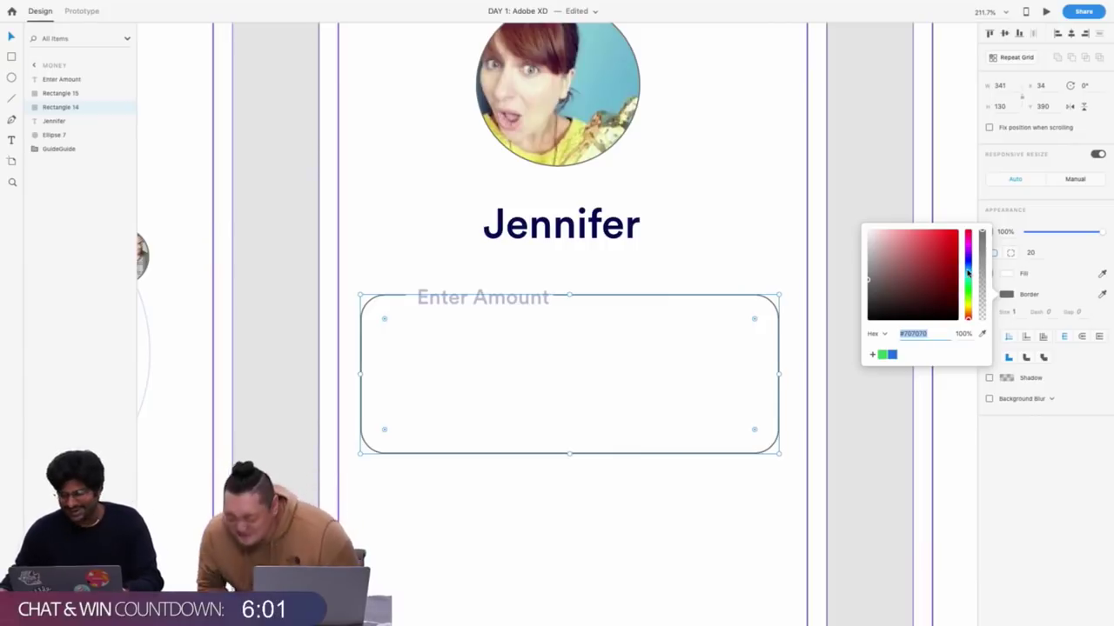
left_click_drag(969, 273, 968, 268)
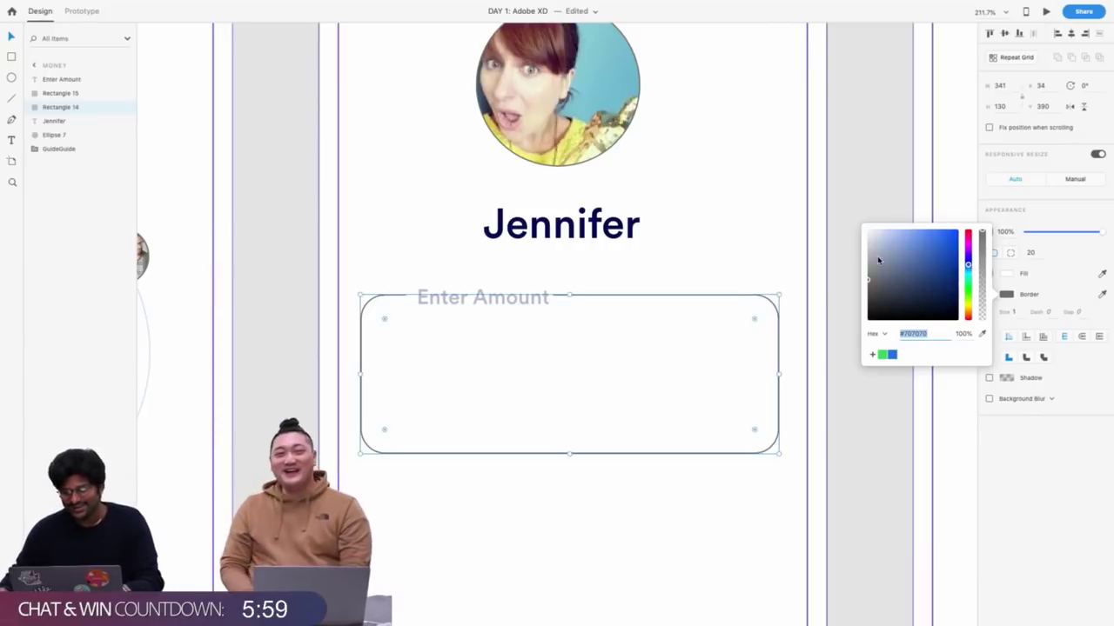
left_click_drag(876, 256, 886, 245)
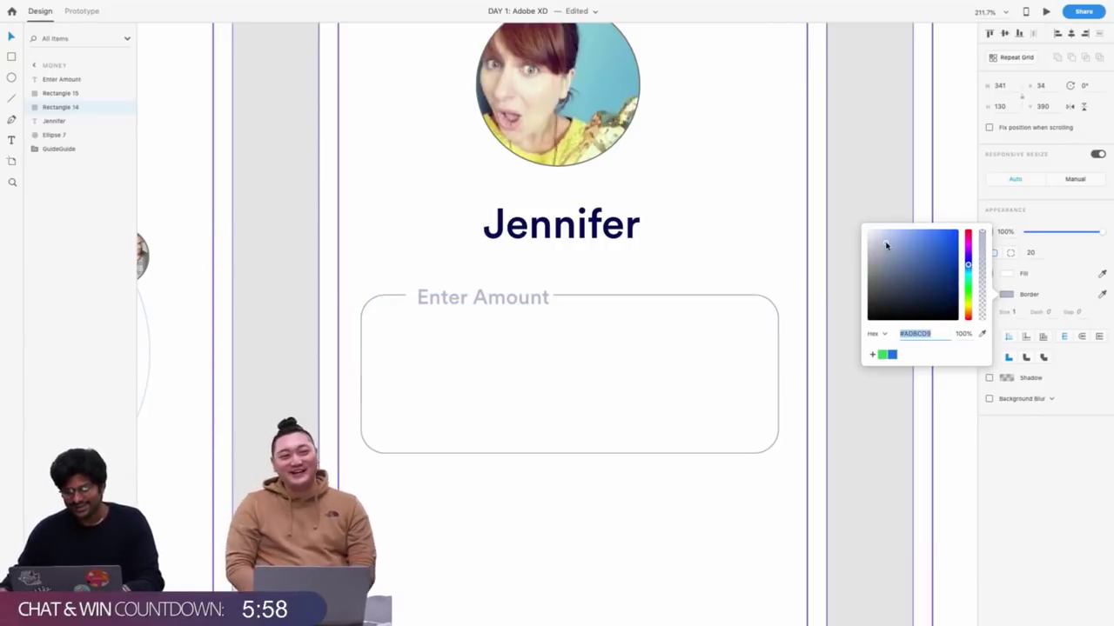
Copy the contact's name into the rounded box, bring the copy to the front and replace its text with "$"
left_click(562, 233)
left_click_drag(562, 234, 512, 399, "alt")
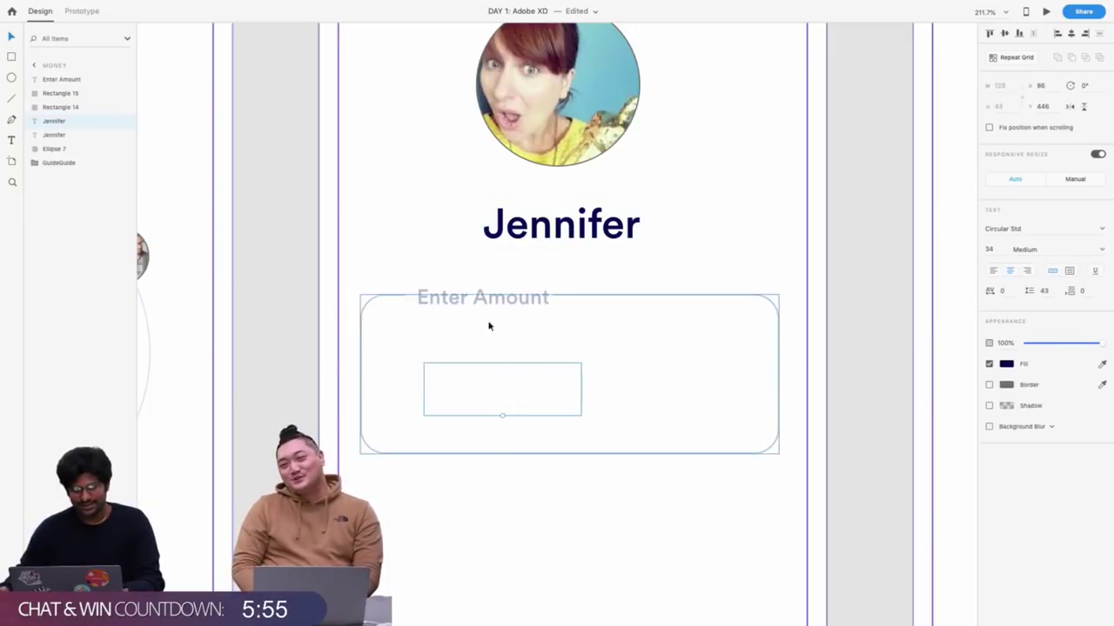
left_click_drag(62, 122, 75, 83)
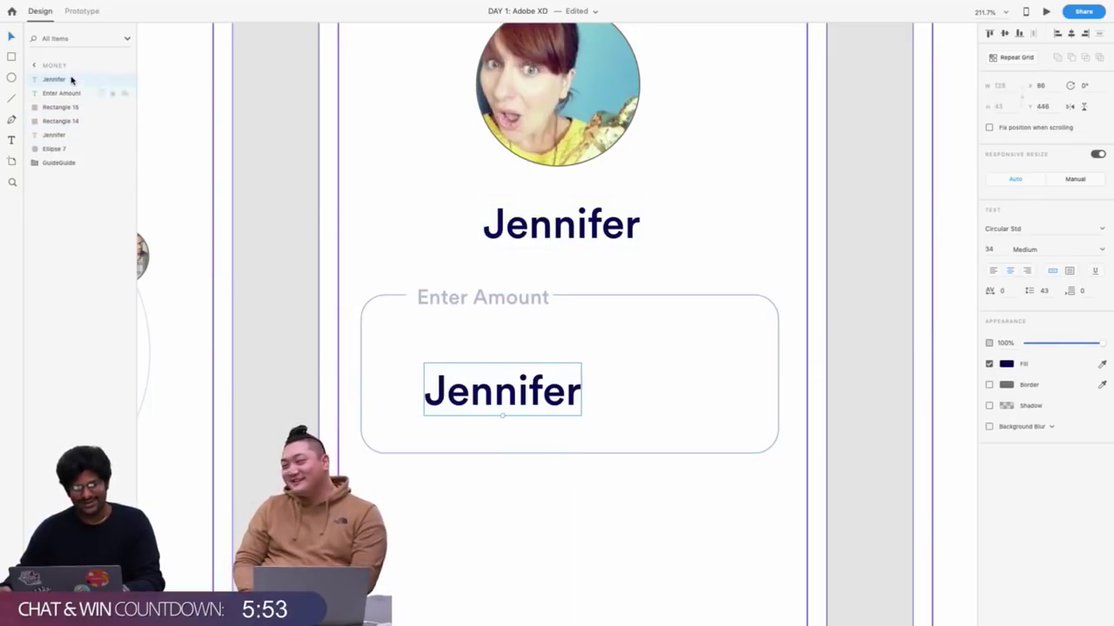
double_click(505, 376)
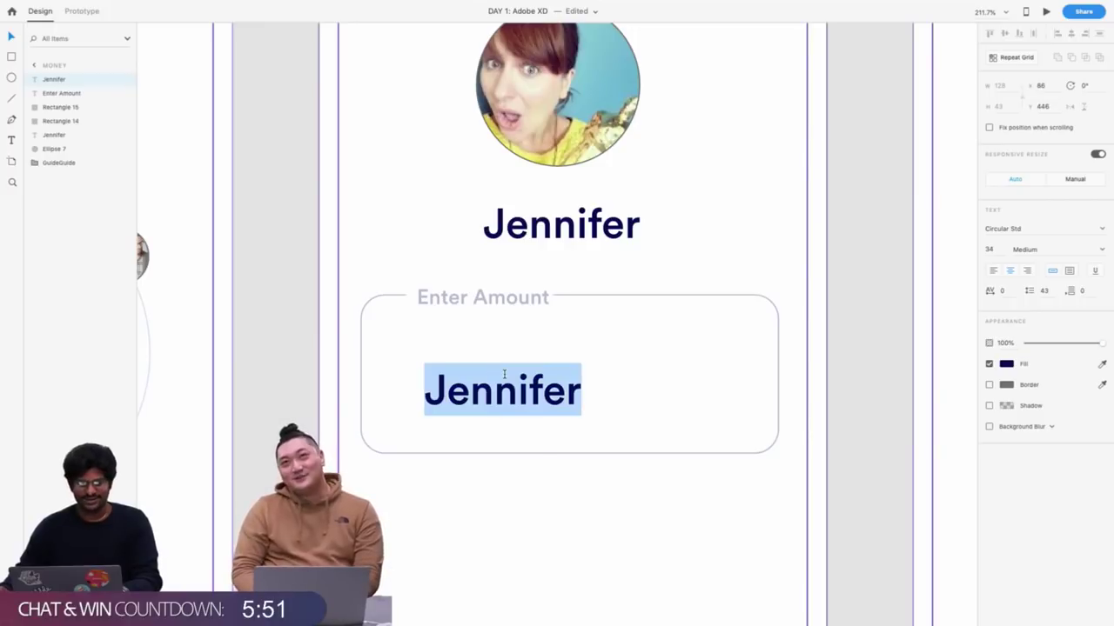
type("$")
key("Escape")
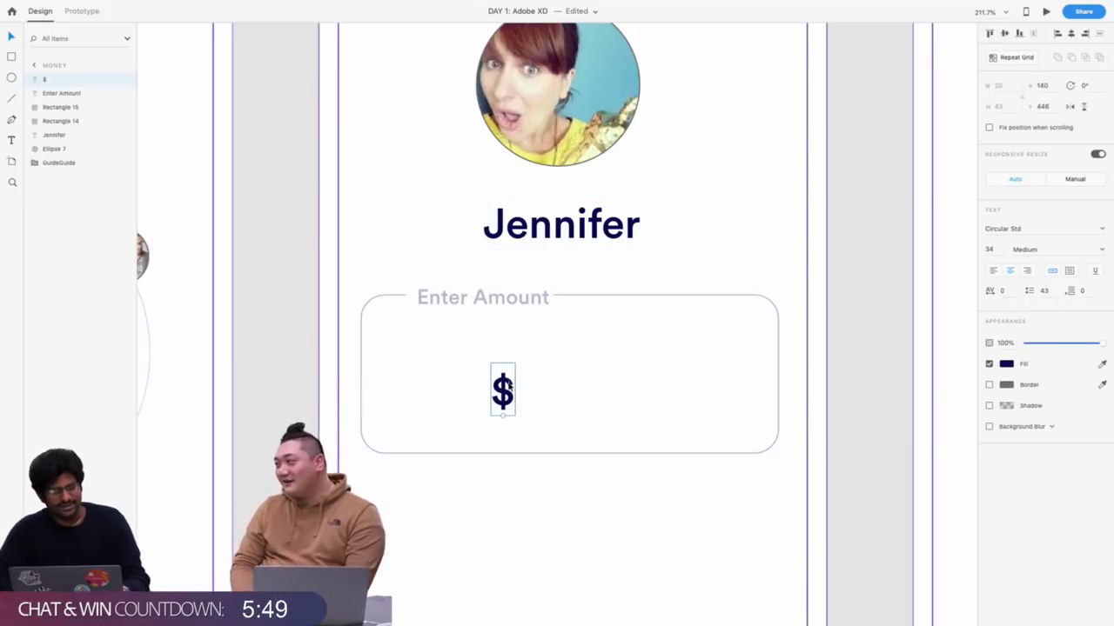
Place the $ sign near the box's left edge and a copy near its right, changing the copy to "USD" at about X 246, Y 427
left_click_drag(506, 387, 688, 366)
double_click(688, 365)
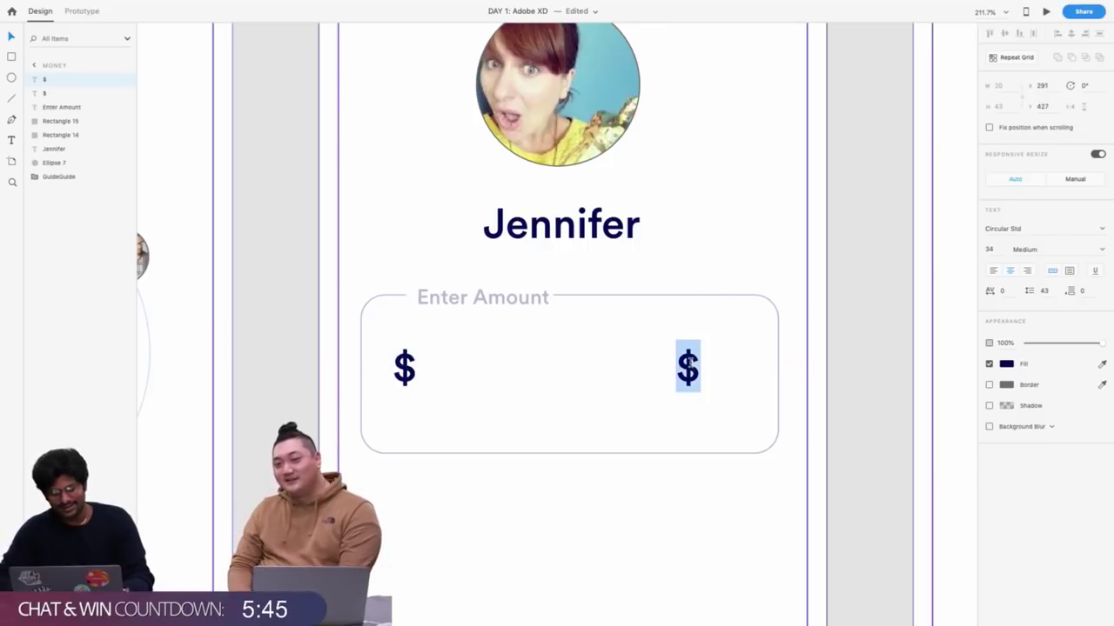
type("USD")
key("Escape")
left_click_drag(688, 372, 663, 373)
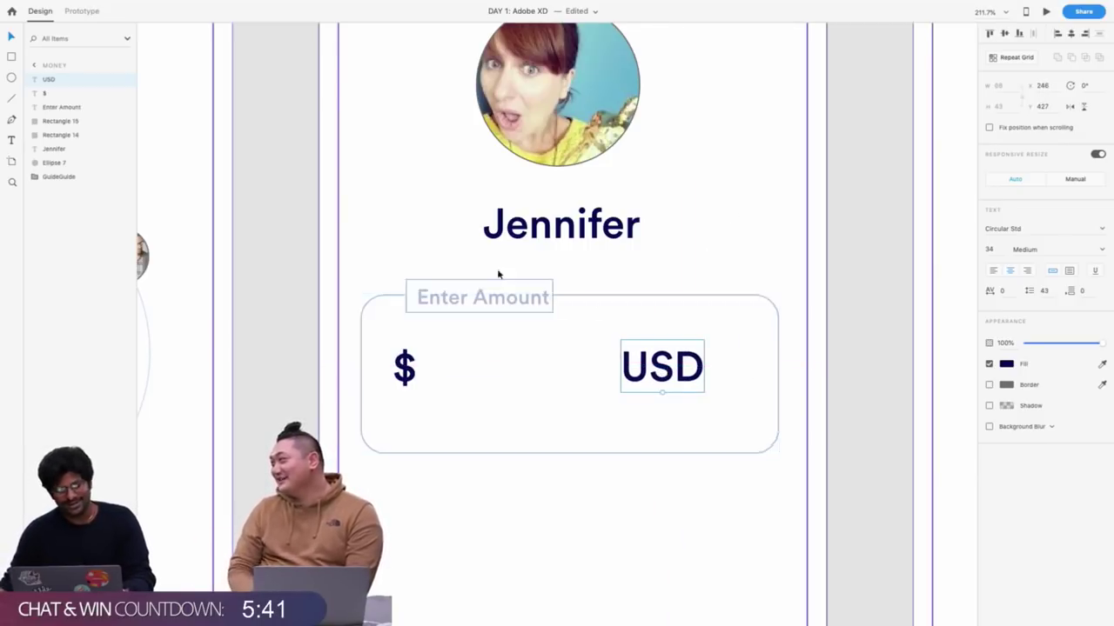
Draw a downward chevron about 23 by 11 px beside the USD text with the Pen tool
key("p")
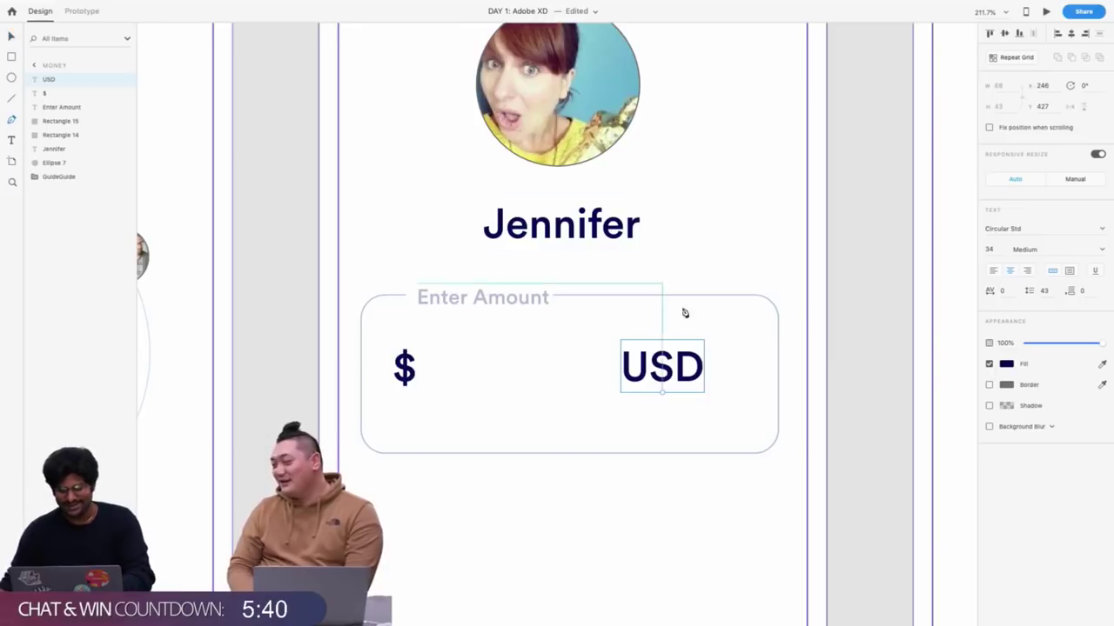
left_click(716, 364)
left_click(729, 379)
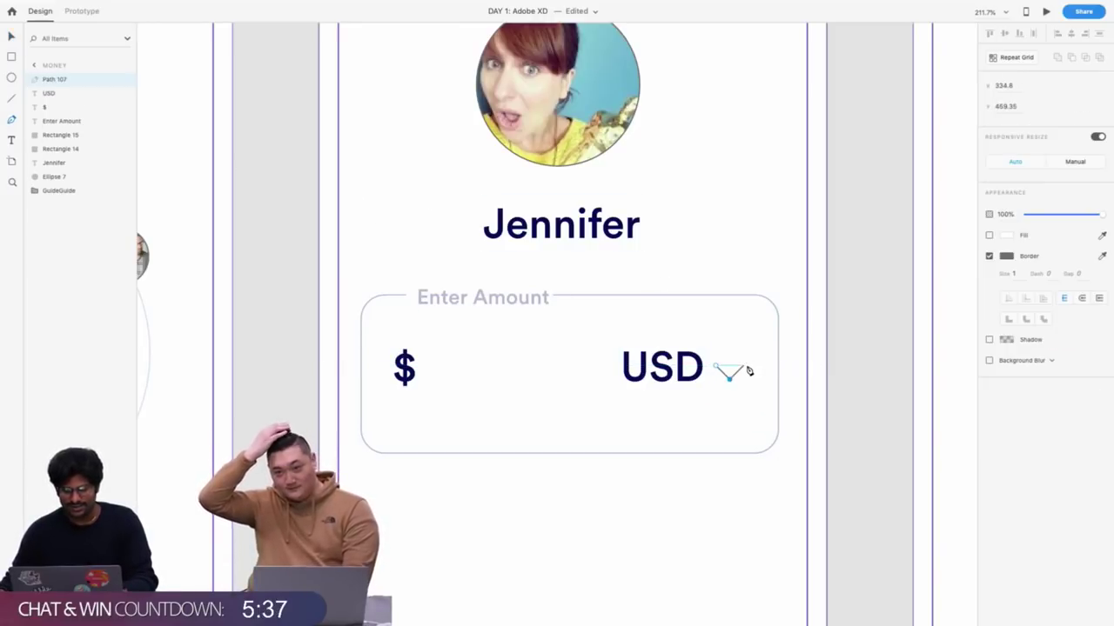
left_click(747, 368, "shift")
key("v")
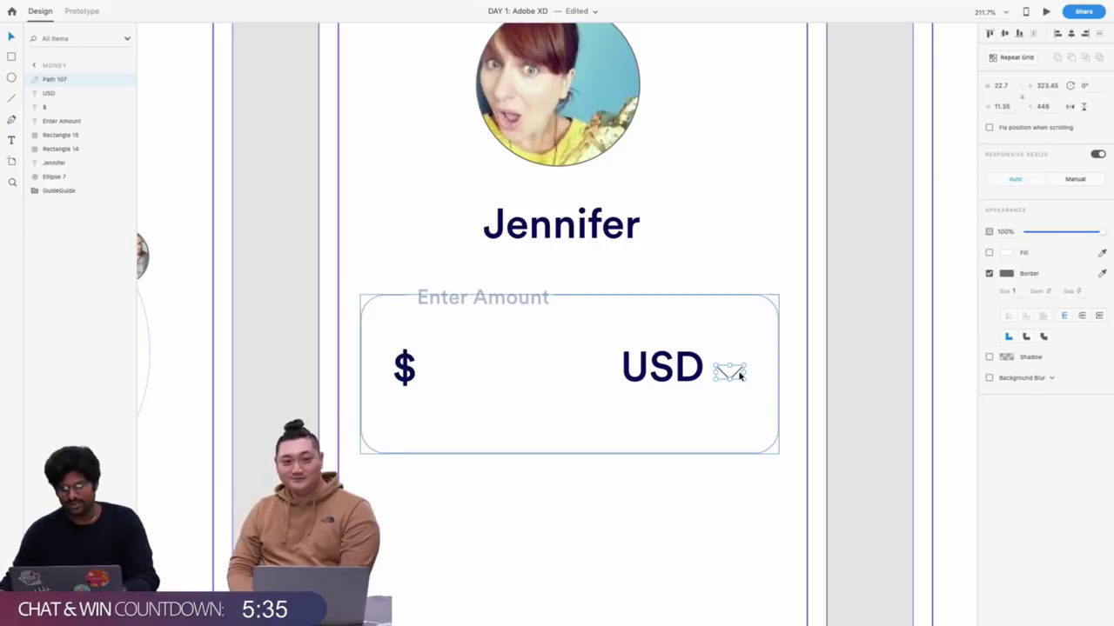
Give the chevron a border size of 2 with round joins and caps, and move it to about X 327, Y 446
scroll(739, 376, "up", 1)
scroll(739, 374, "up", 3)
left_click(738, 372)
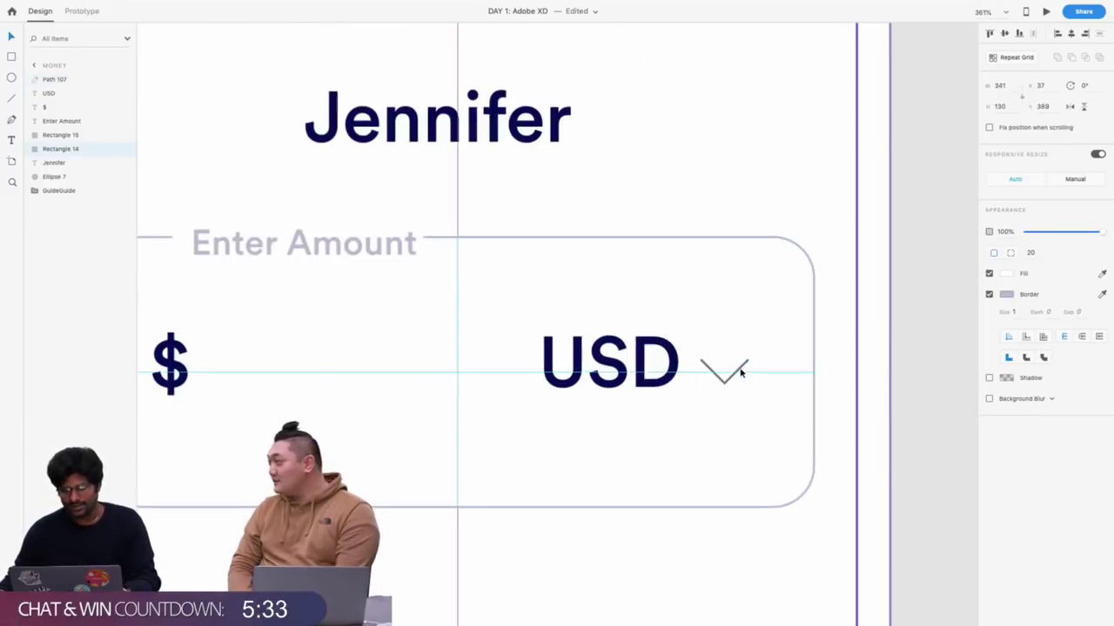
left_click(738, 374)
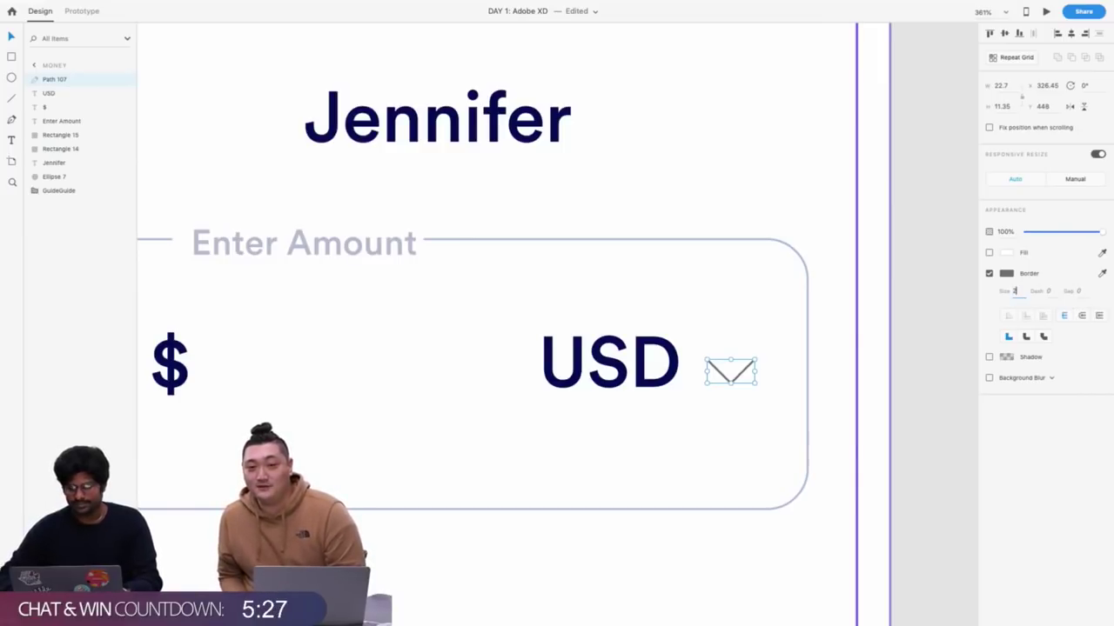
left_click(1019, 291)
type("2")
key("Return")
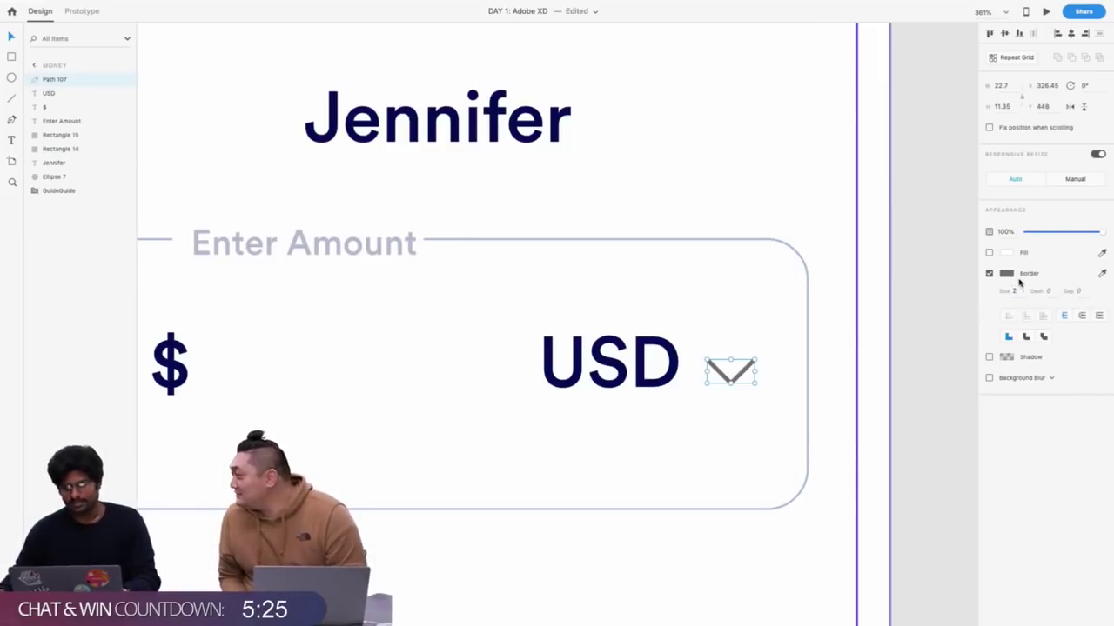
left_click(1025, 336)
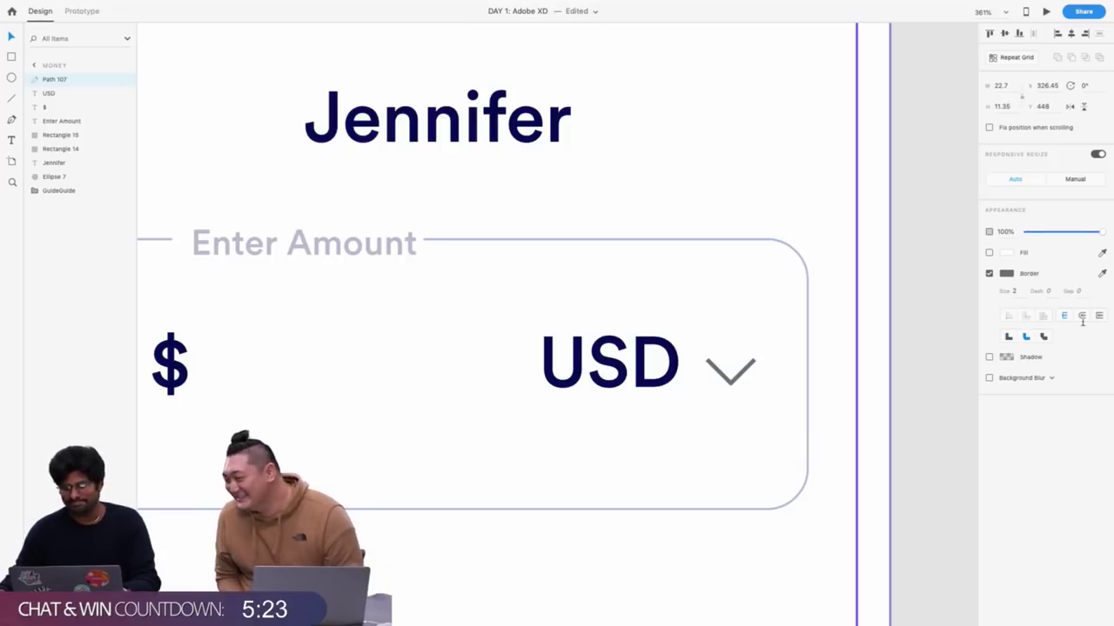
left_click_drag(745, 378, 749, 372)
Match the chevron's border color to the dark navy of the USD text and increase its border size
left_click(1005, 274)
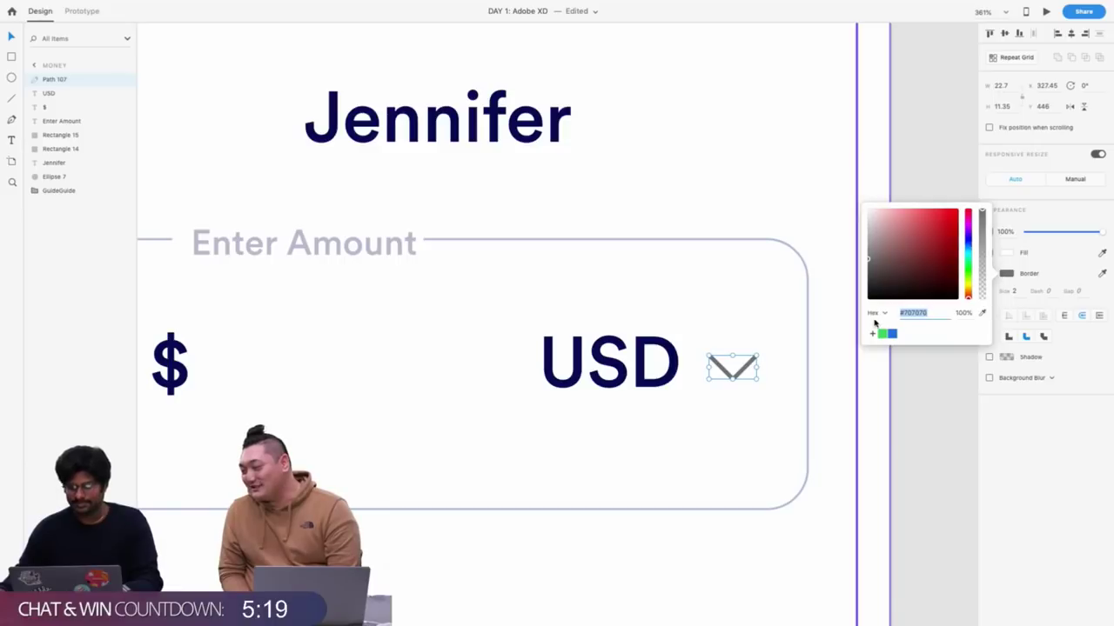
left_click(982, 313)
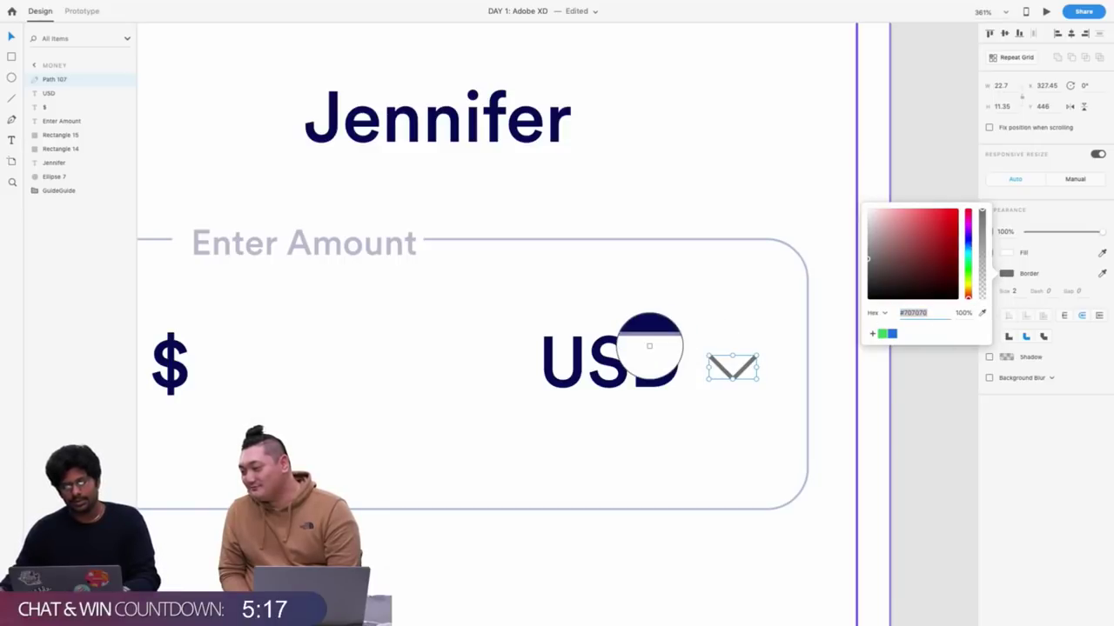
left_click(657, 346)
scroll(665, 330, "down", 3)
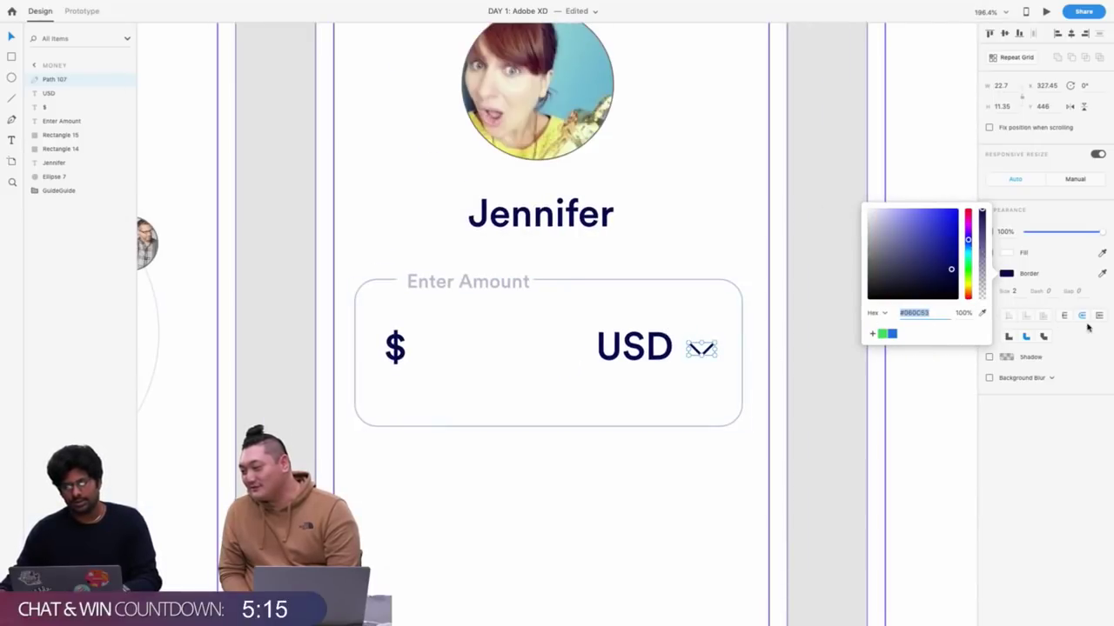
left_click(1021, 293)
key("Up")
key("Up")
key("Up")
key("Up")
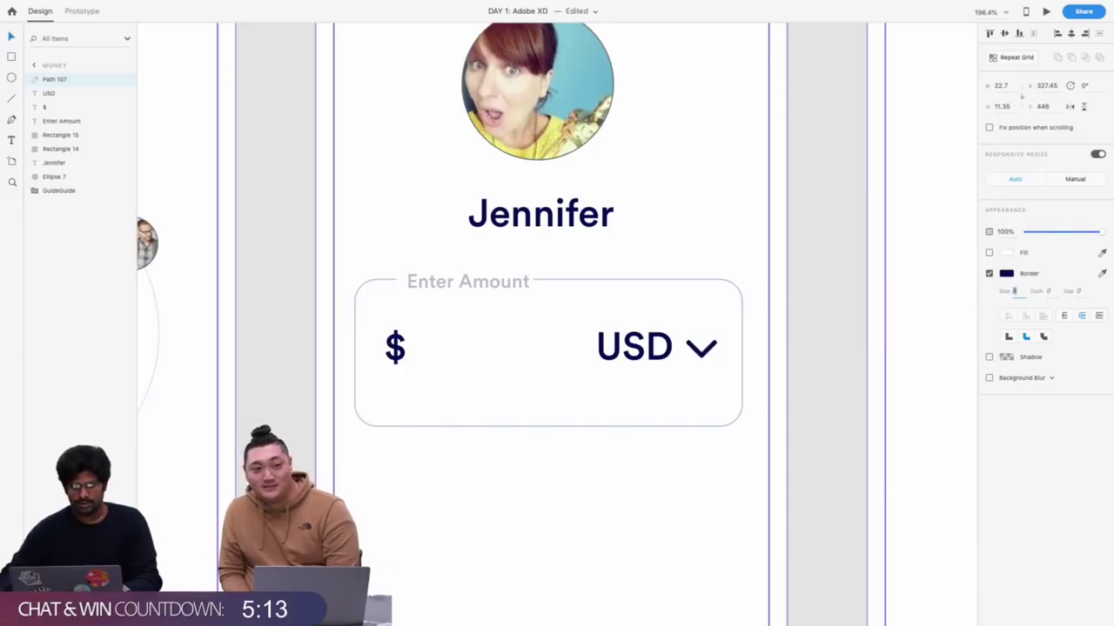
Align the vertical centers of the USD text and the chevron
left_click(639, 346)
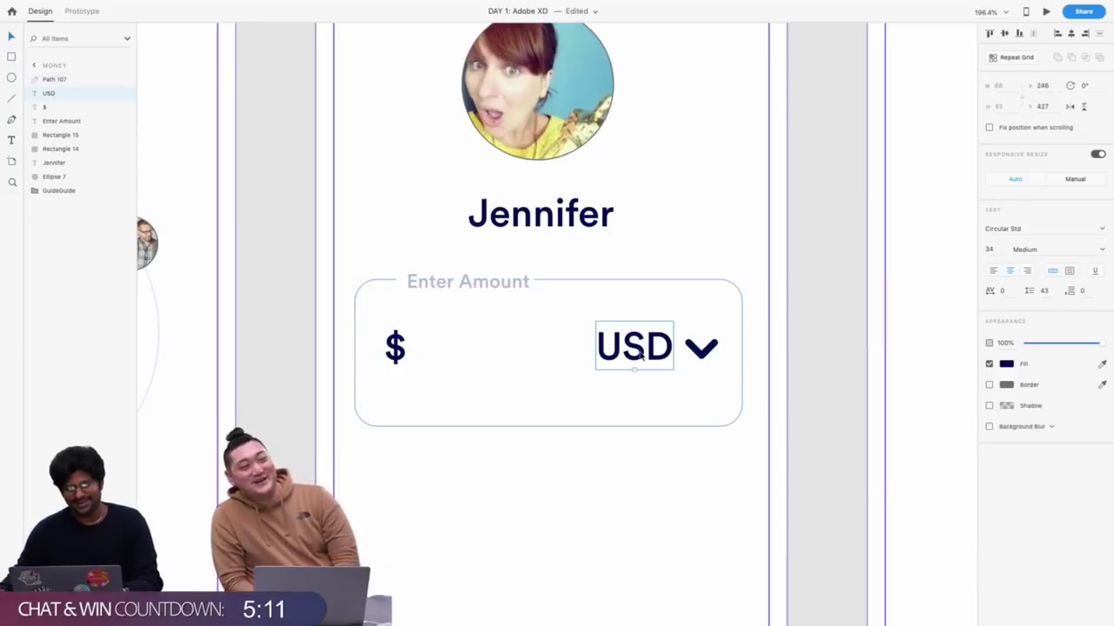
left_click(707, 350, "shift")
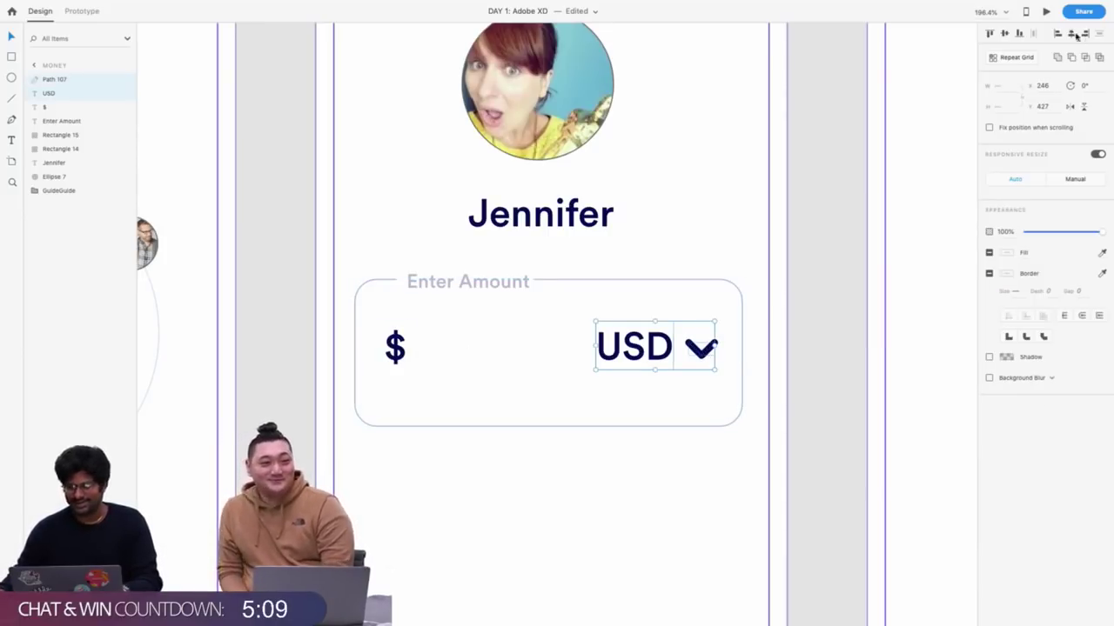
left_click(1005, 34)
Place a copy of the $ sign just after the original, at about X 92, Y 427
left_click(402, 351)
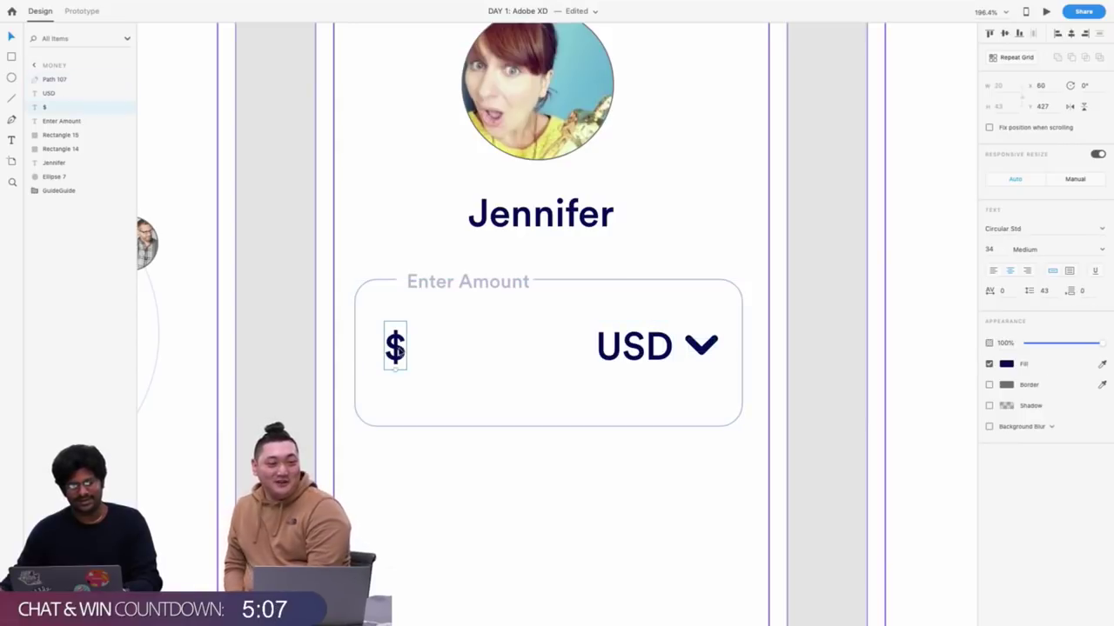
left_click_drag(402, 352, 440, 347)
Try replacing the copied $ sign with the digits 1 to 4 stacked one per line, and undo it
double_click(433, 346)
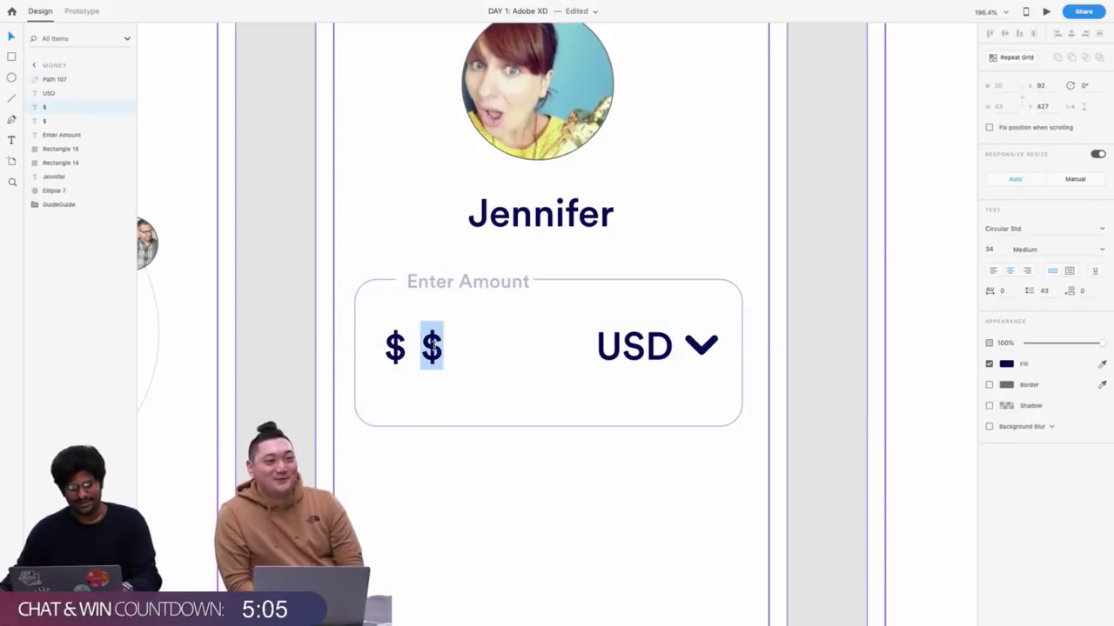
type("1")
key("Return")
type("2")
key("Return")
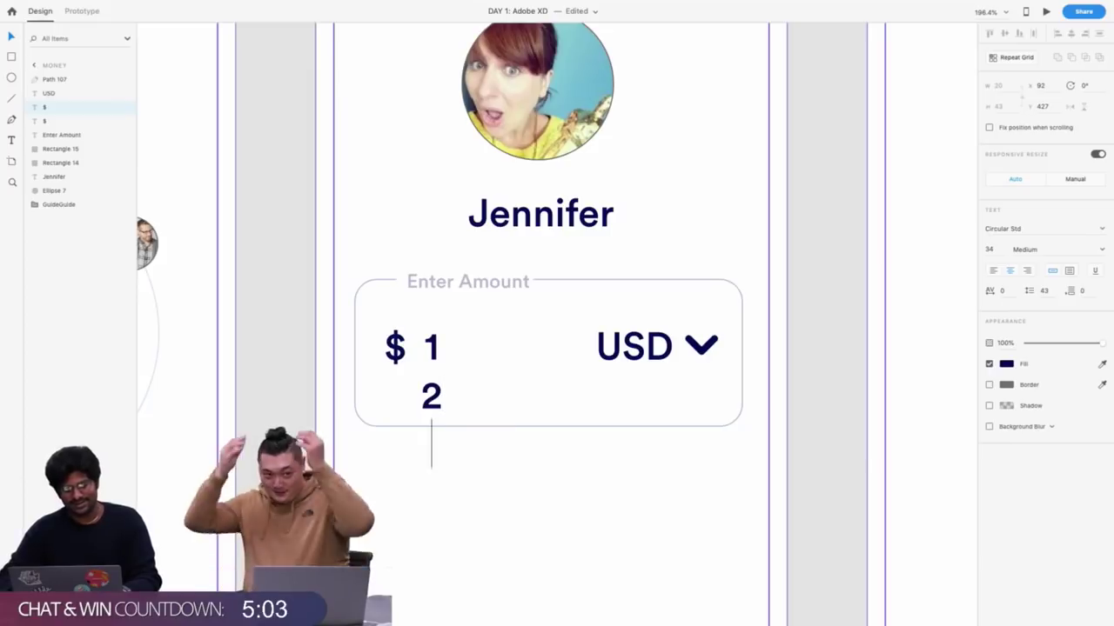
type("3")
key("Return")
type("4")
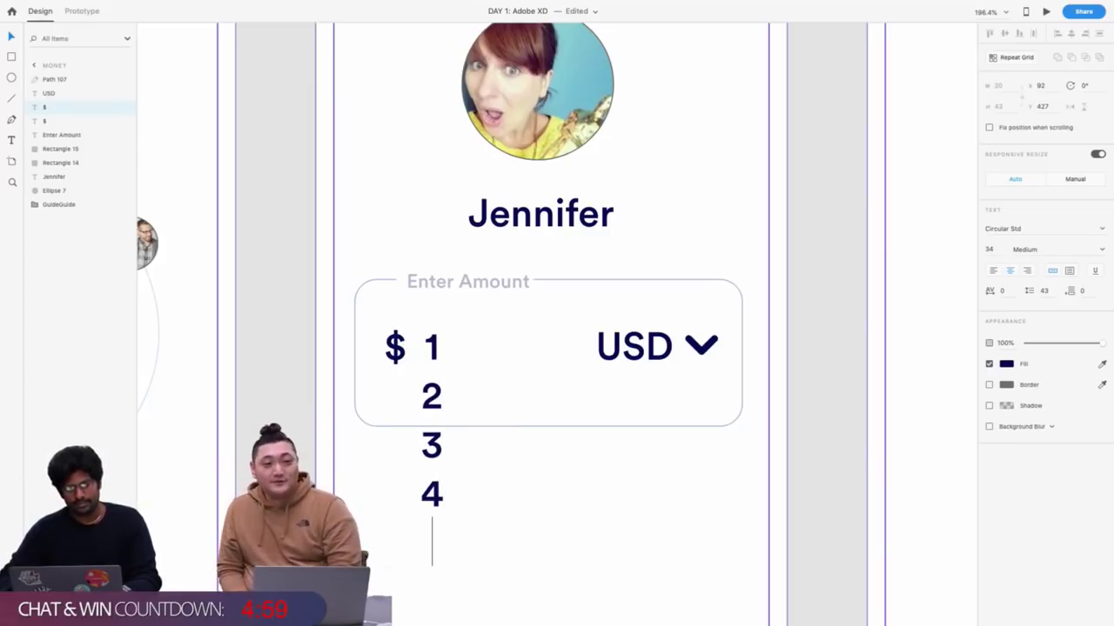
key("Escape")
key("Delete")
key("super+z")
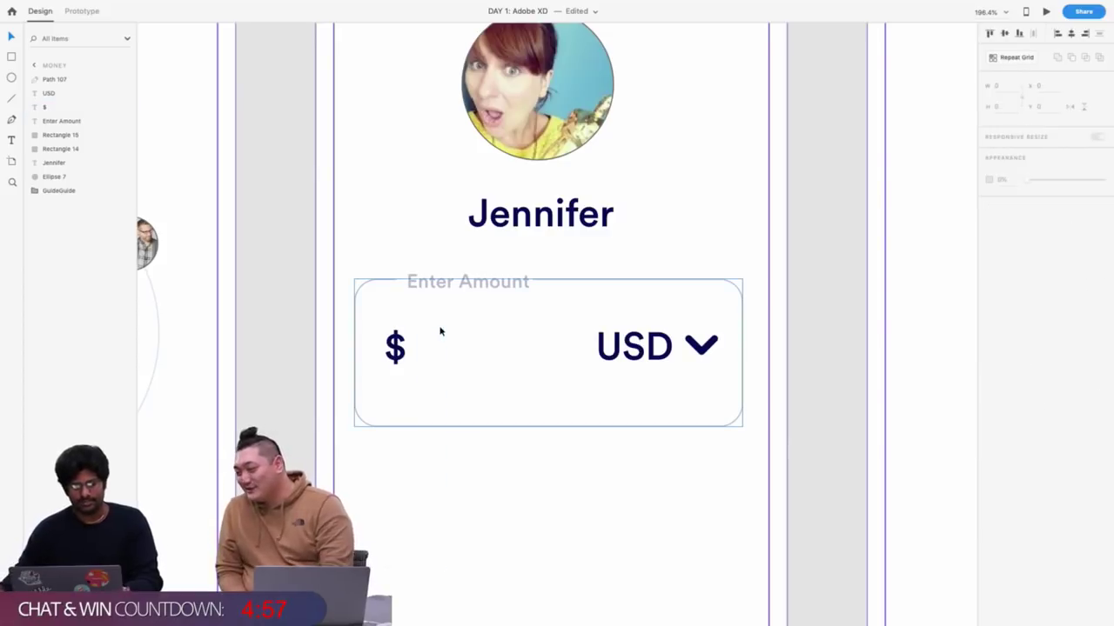
key("super+z")
Try shortening the amount box to about 37 px high, and undo the resize
scroll(438, 450, "up", 2)
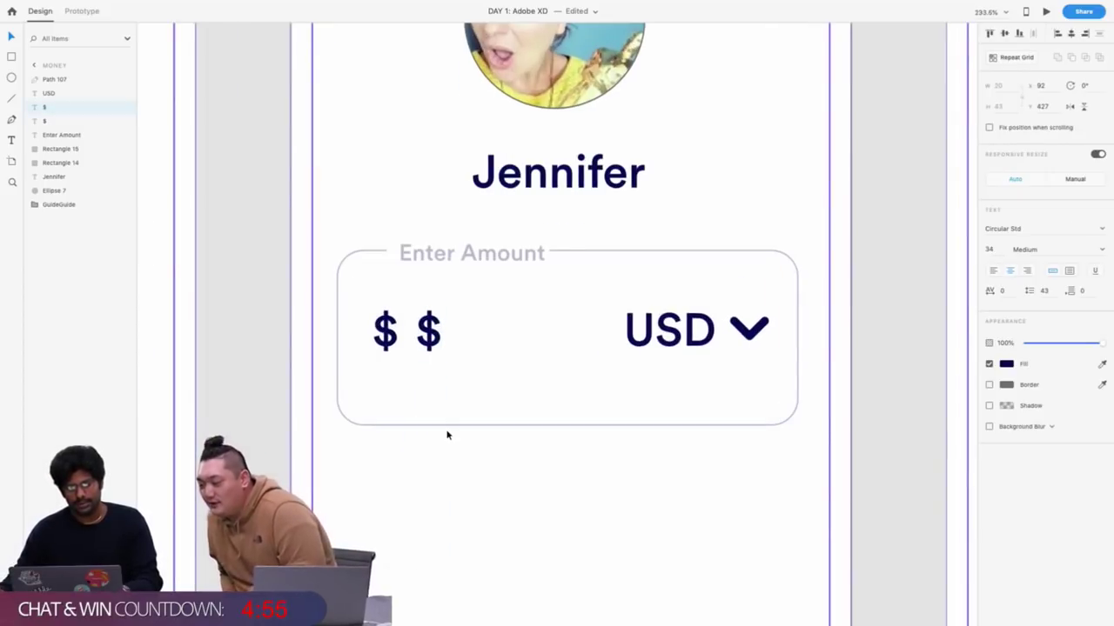
scroll(435, 251, "down", 5)
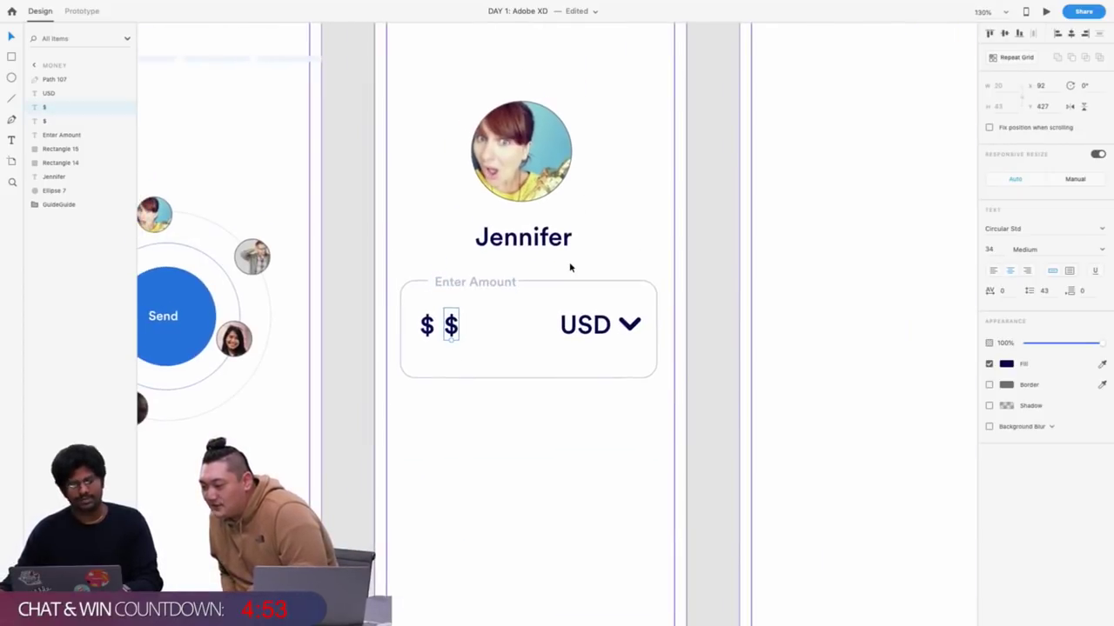
left_click(713, 260)
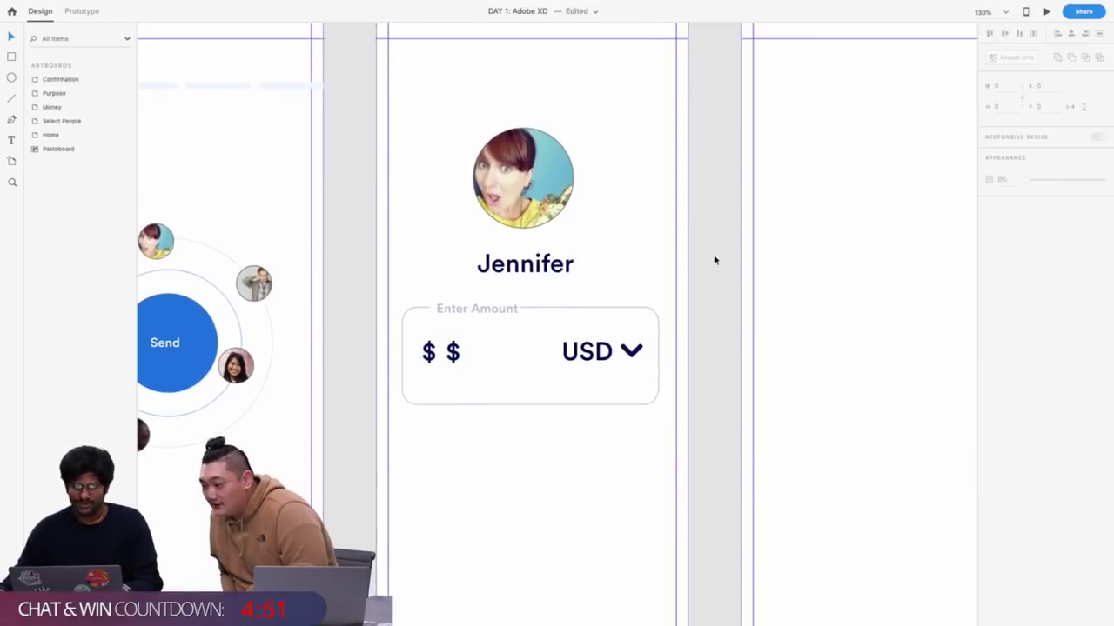
scroll(478, 311, "up", 2)
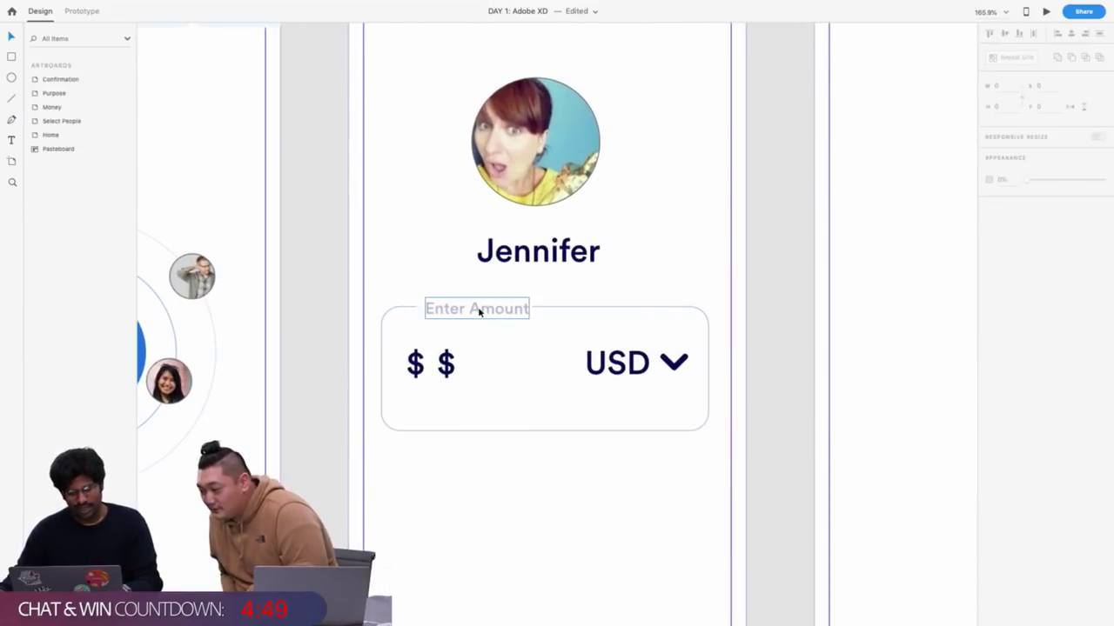
scroll(479, 311, "down", 3)
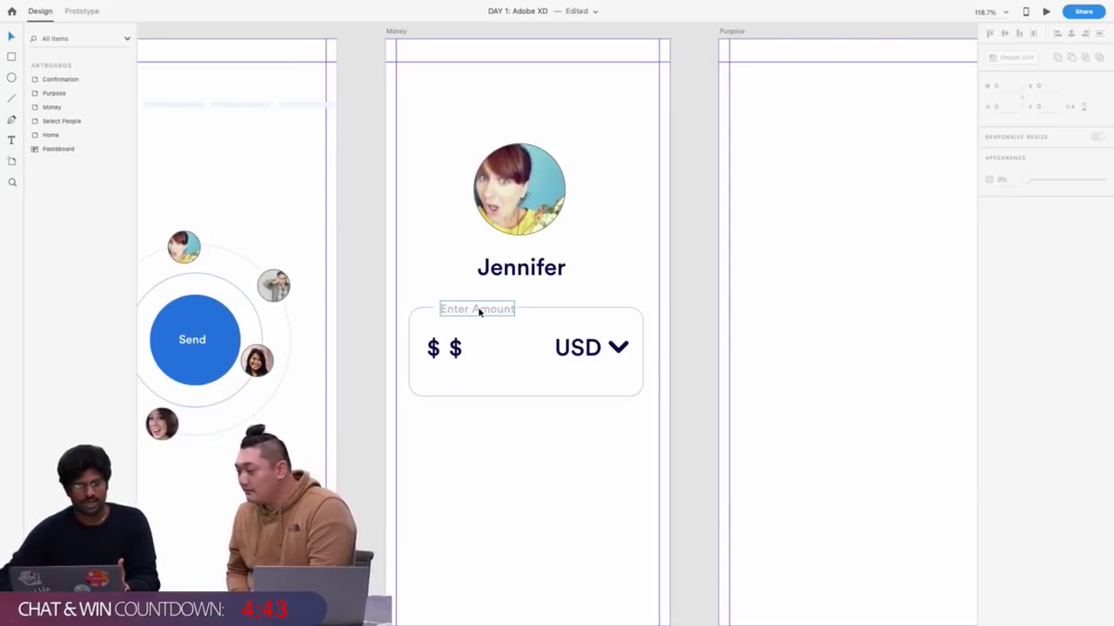
left_click(492, 376)
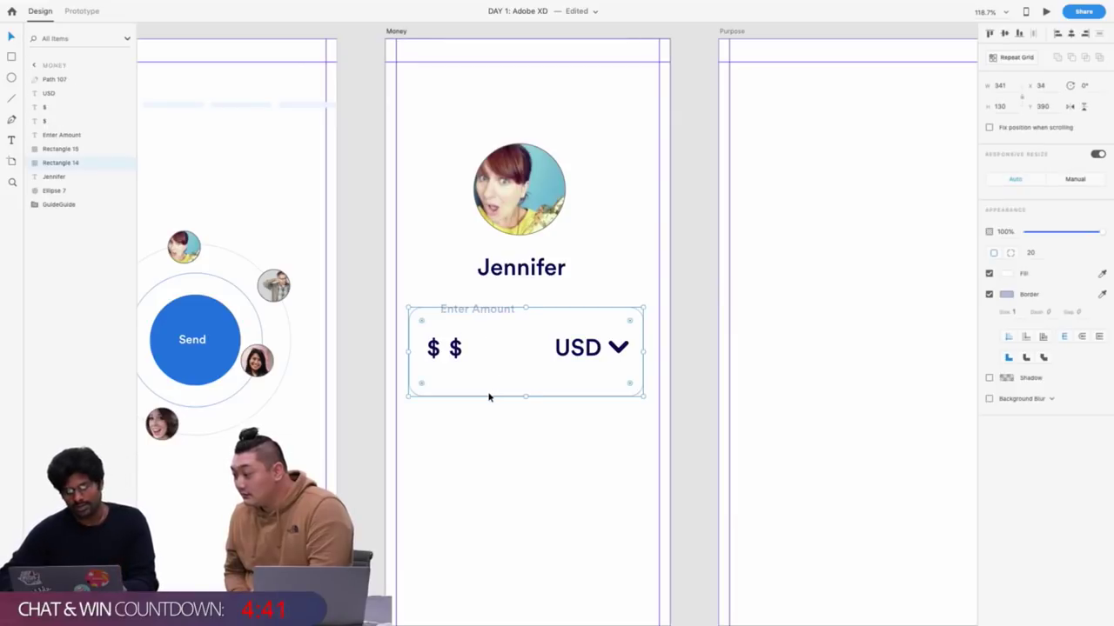
left_click_drag(526, 397, 524, 334)
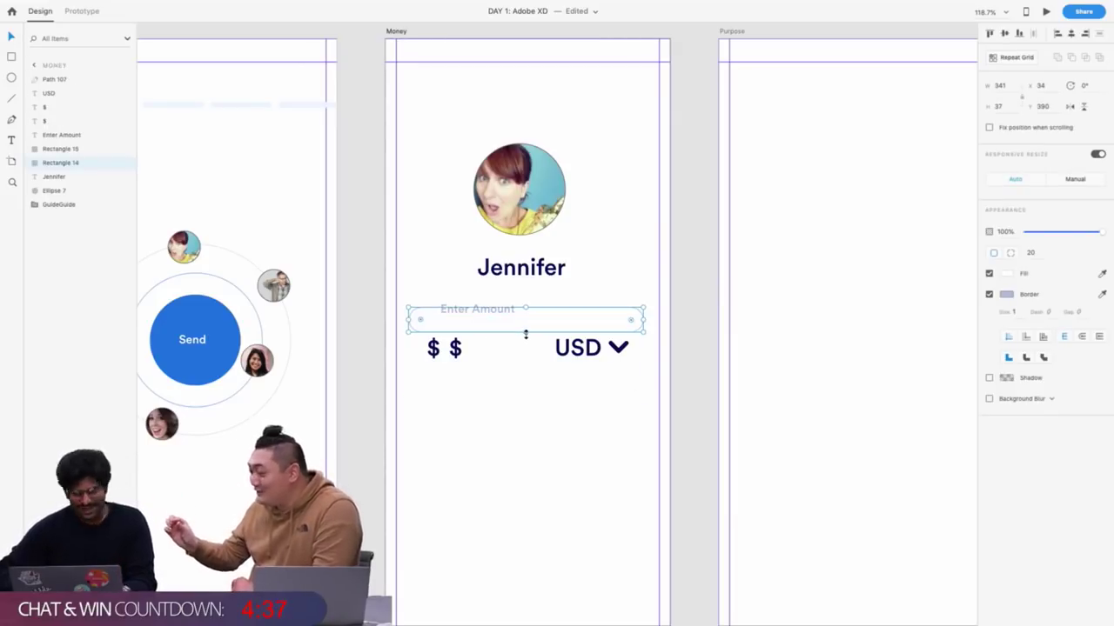
key("super+z")
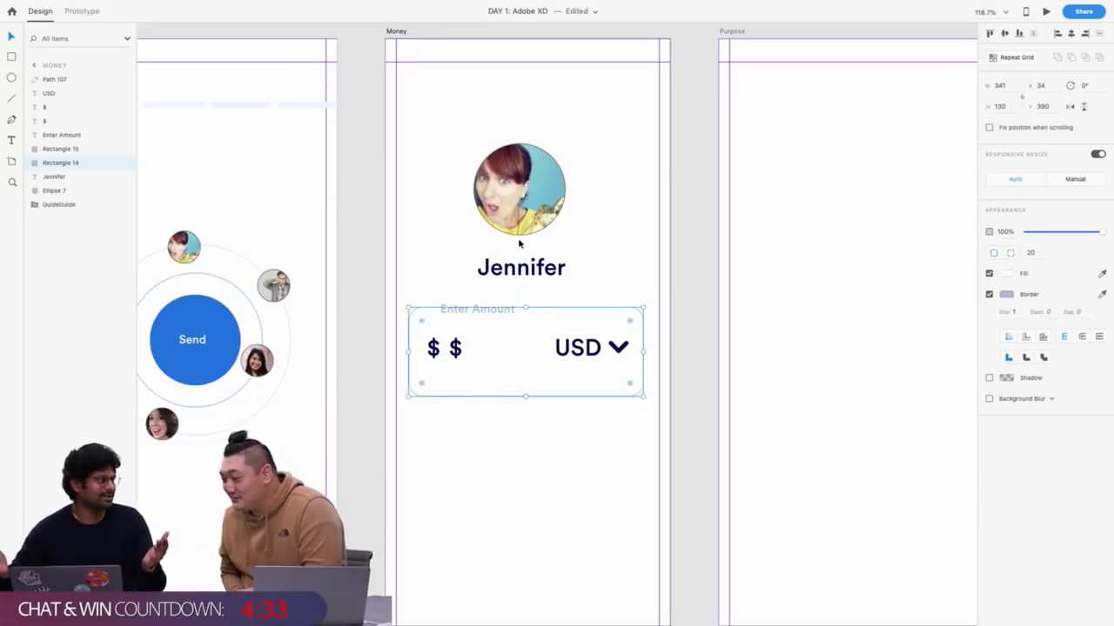
Draw a borderless circle about 41 px wide on the amount box's lower edge and fill it with the saved blue swatch
scroll(448, 402, "up", 3)
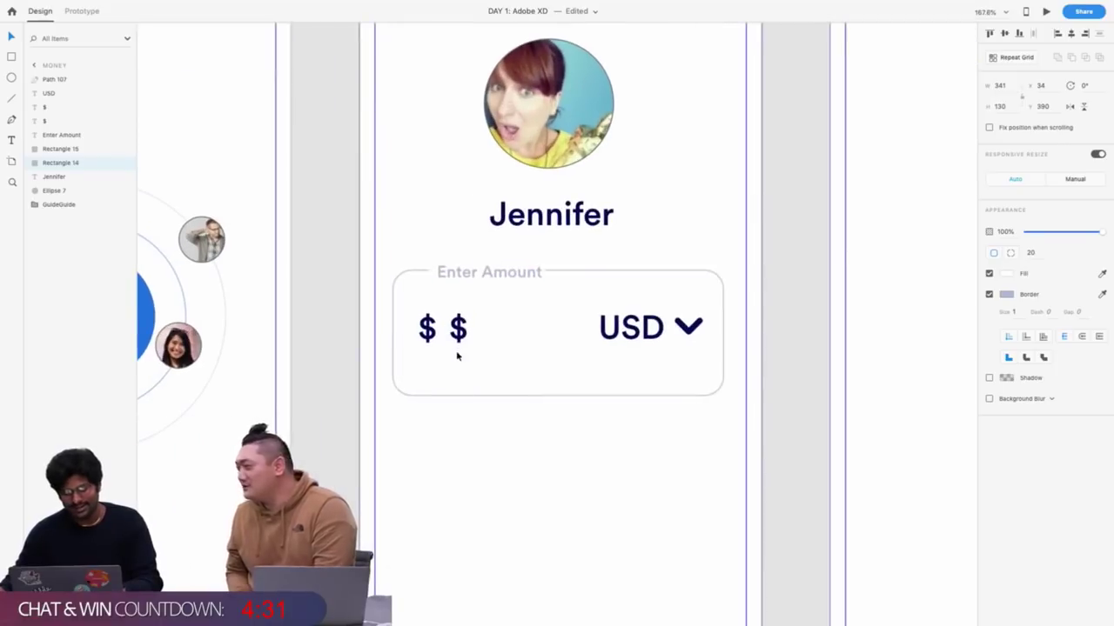
left_click(482, 435)
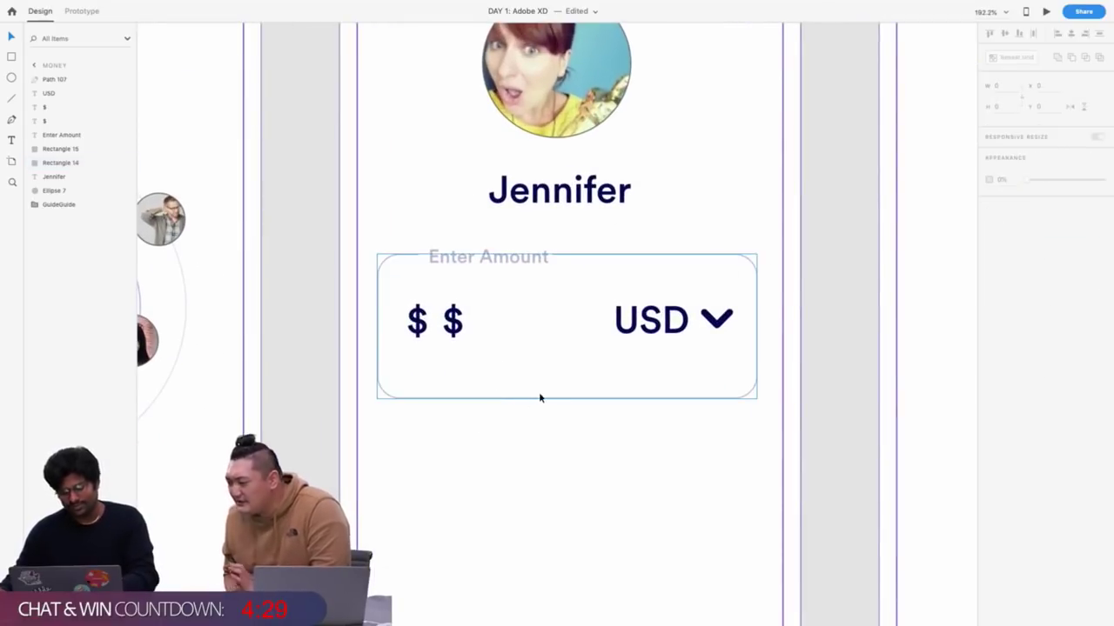
key("e")
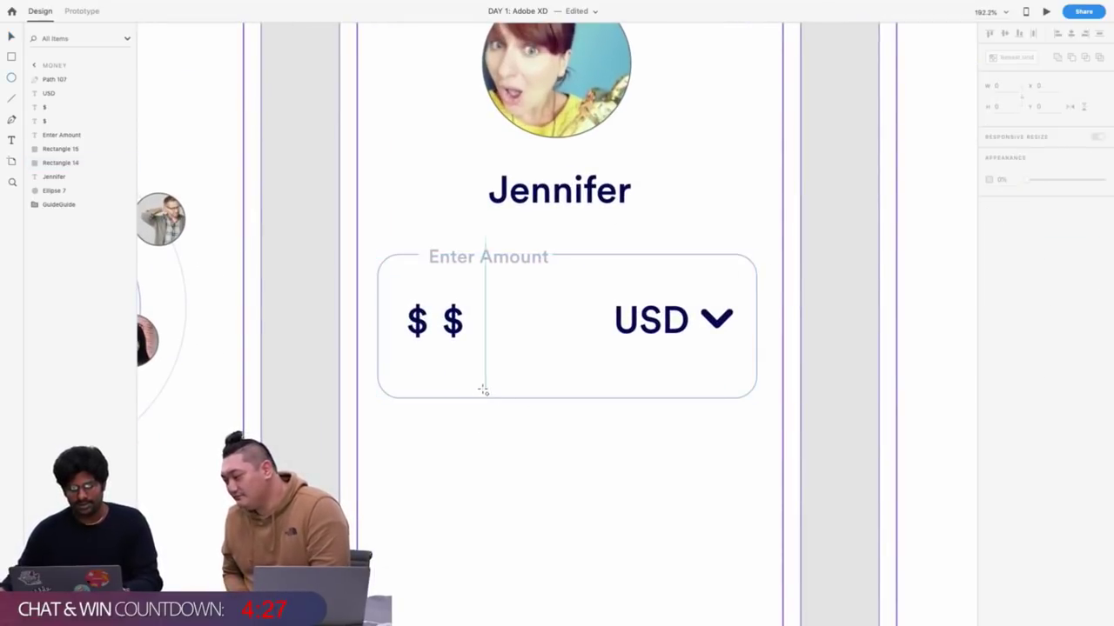
mouse_move(452, 376)
left_mouse_down()
mouse_move(505, 423)
mouse_move(459, 405)
mouse_move(470, 403)
left_mouse_up()
key("v")
left_click(989, 273)
left_click(1006, 252)
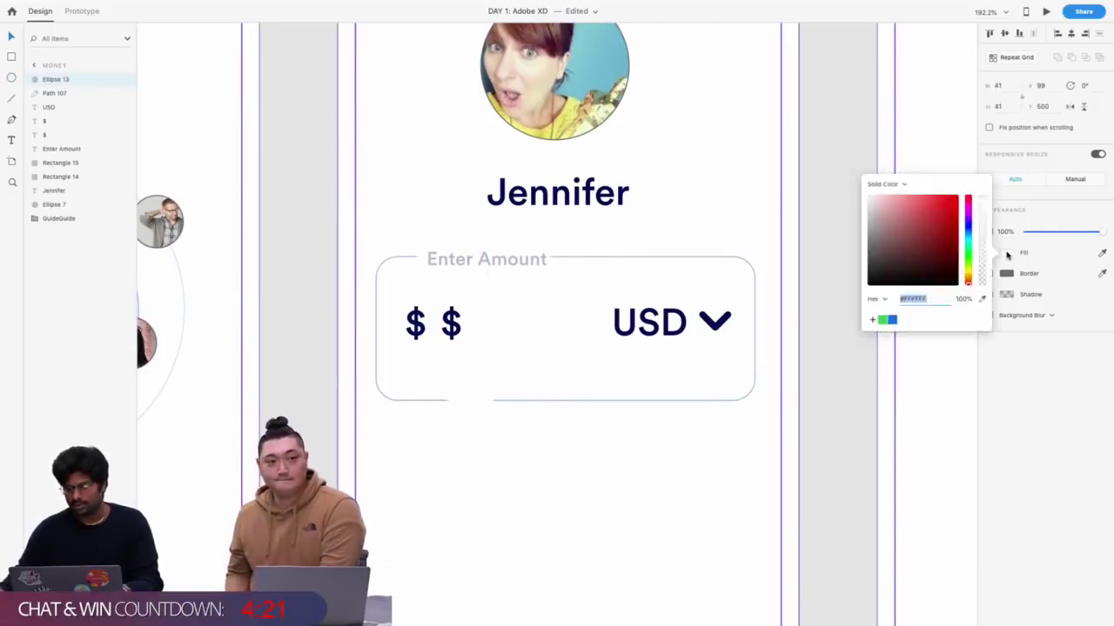
left_click(892, 320)
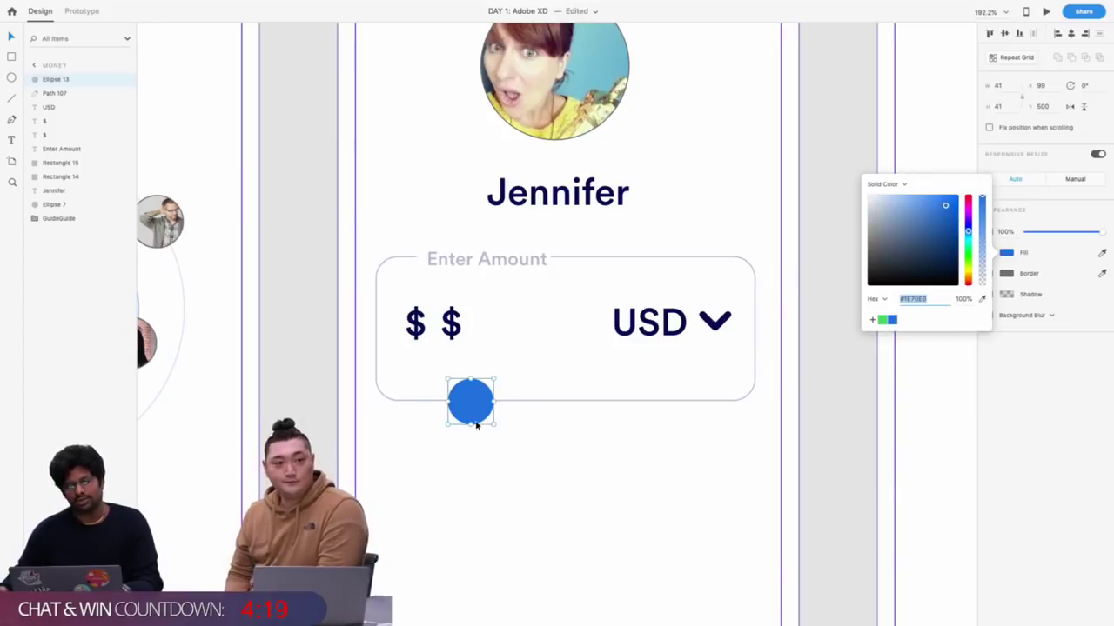
Replace the copied $ sign's text with "1"
left_click(452, 326)
left_click_drag(454, 327, 454, 328)
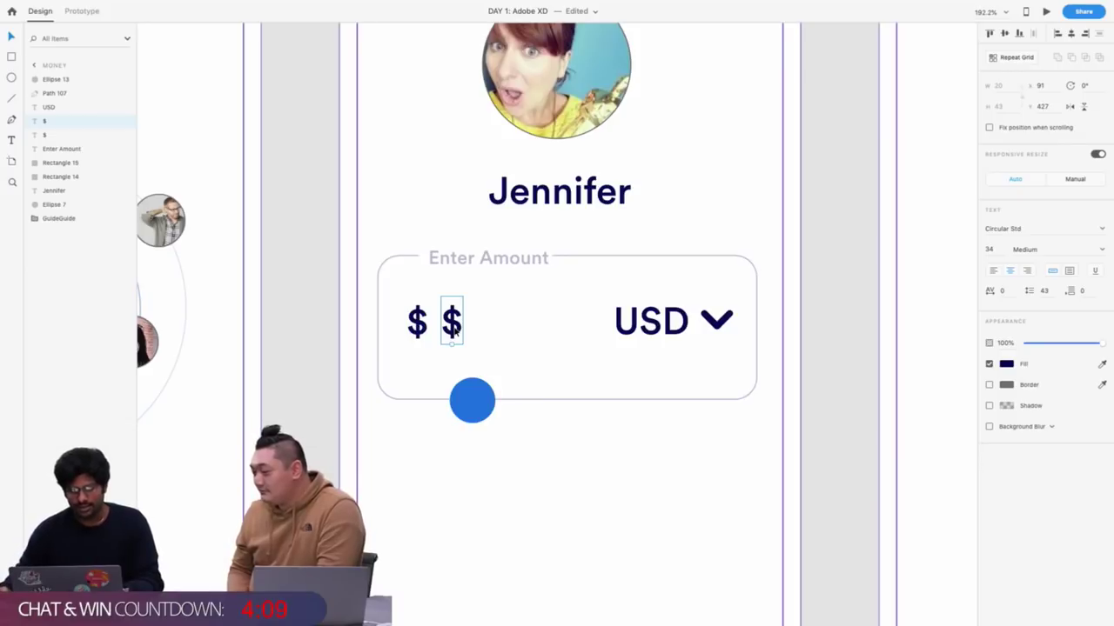
double_click(452, 325)
type("1")
key("Escape")
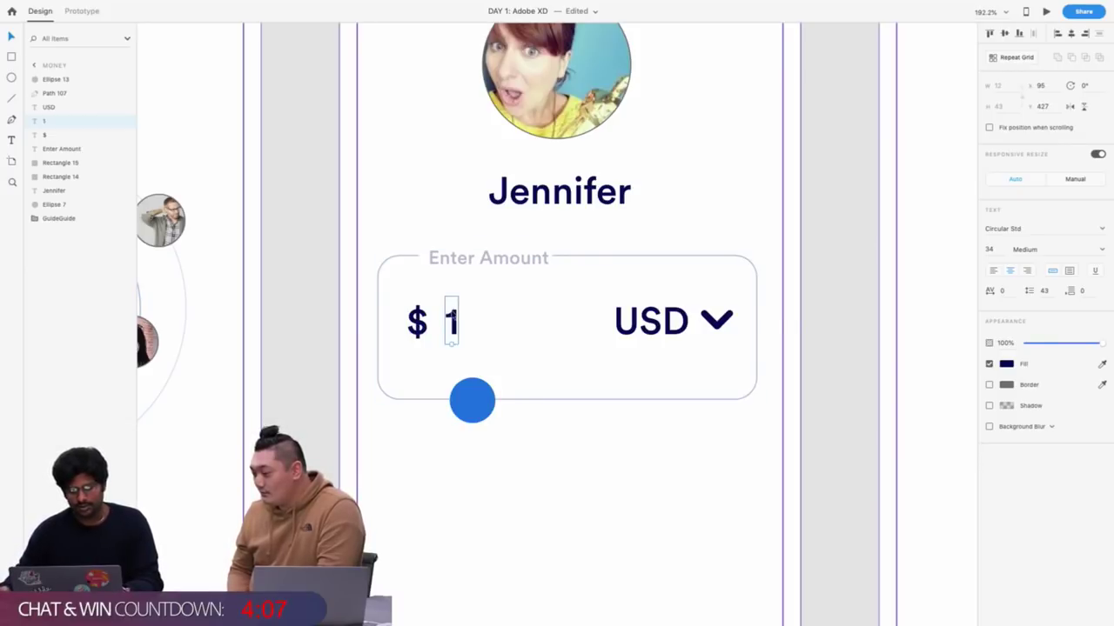
Add the digits "0" and "3" as separate text objects after the 1, each made from a copy of the preceding digit
left_click_drag(452, 322, 476, 322)
double_click(475, 322)
type("0")
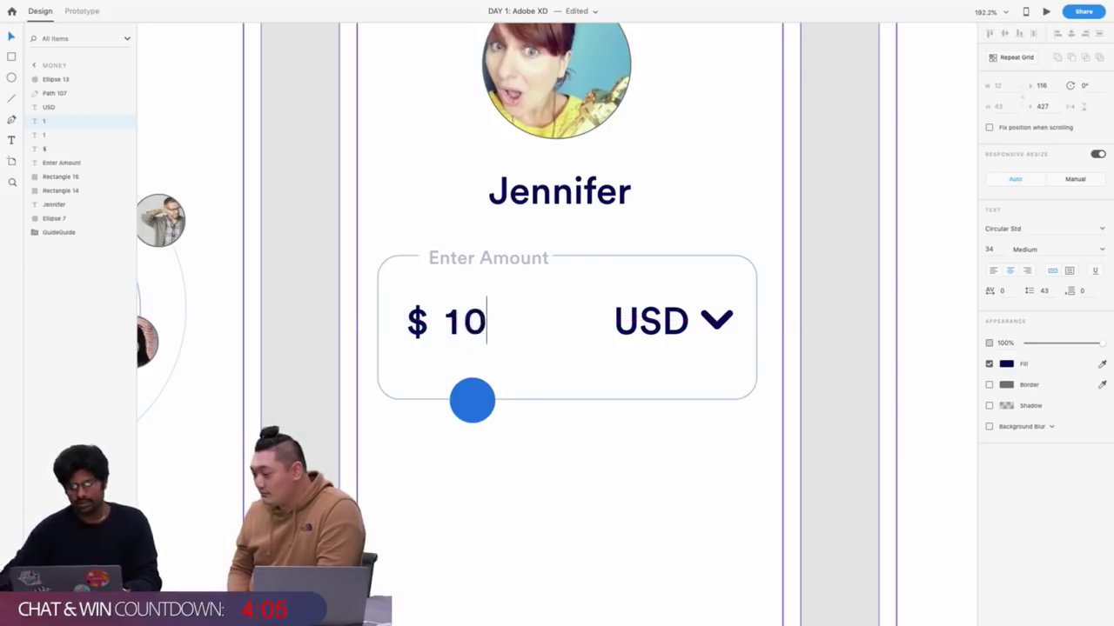
key("Escape")
left_click_drag(477, 323, 505, 324)
double_click(505, 324)
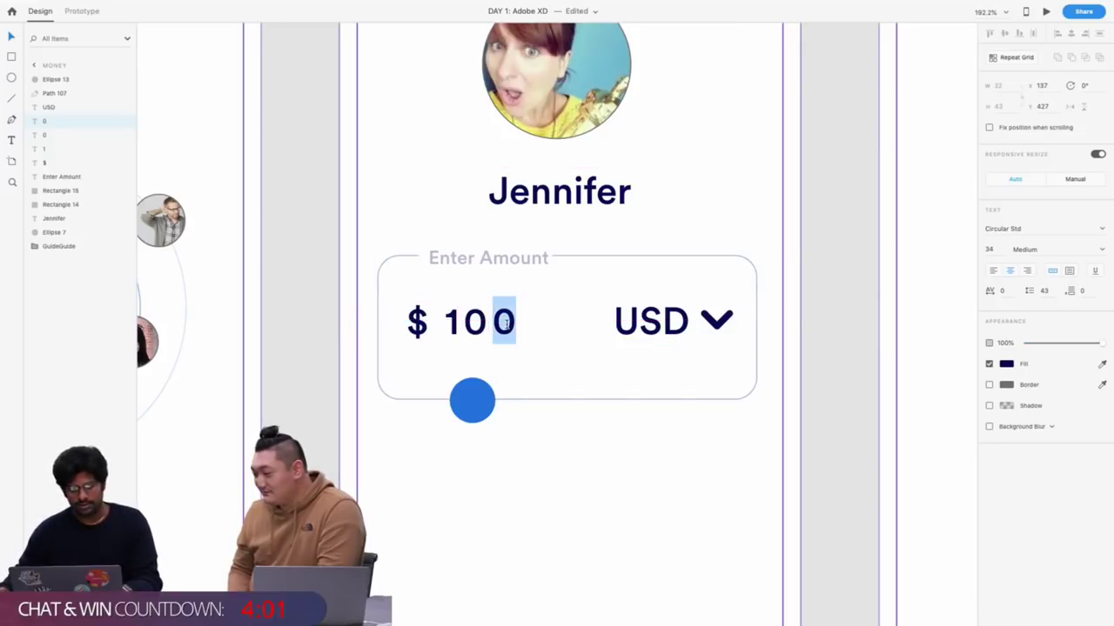
type("3")
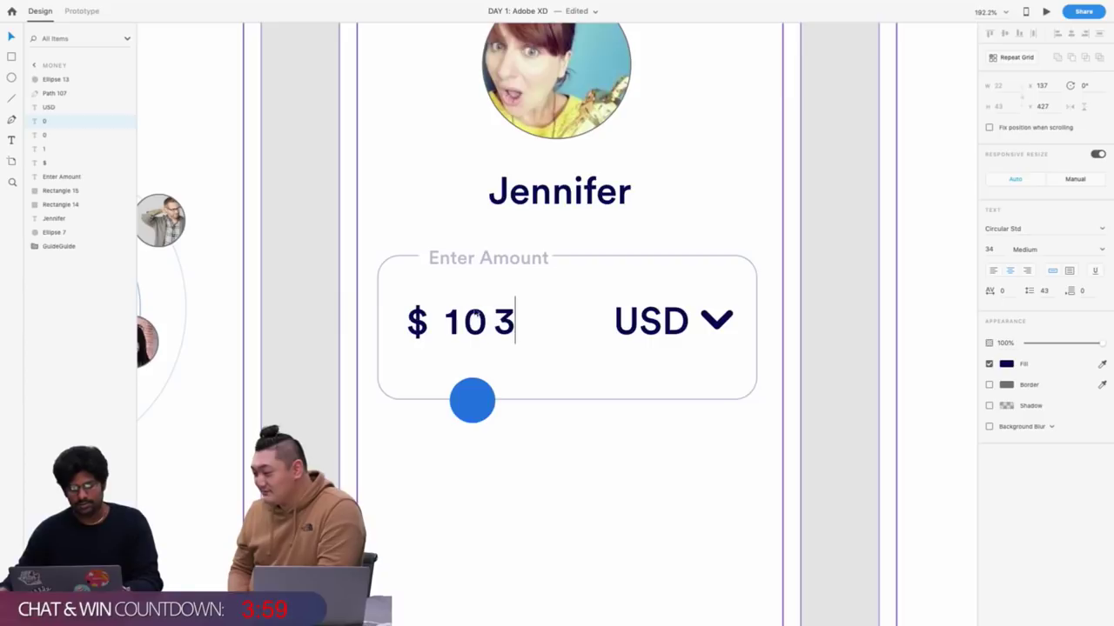
Move the Purpose and Confirmation artboards away to about X 2157 and duplicate the Money artboard into the freed space
scroll(389, 196, "down", 8)
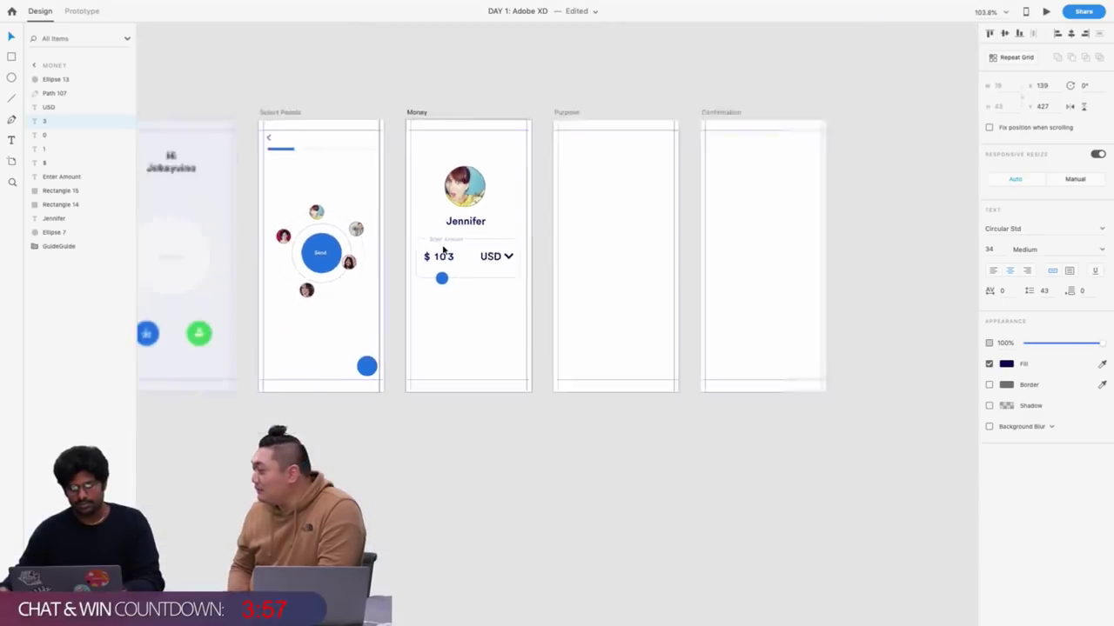
left_click_drag(542, 112, 853, 470)
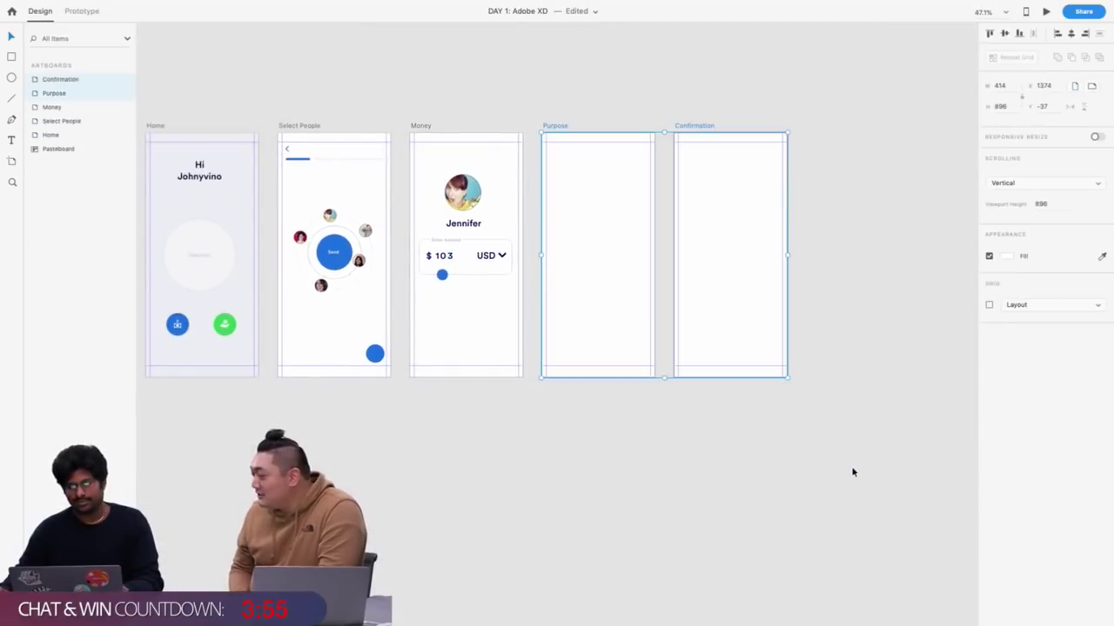
left_click_drag(601, 325, 811, 321)
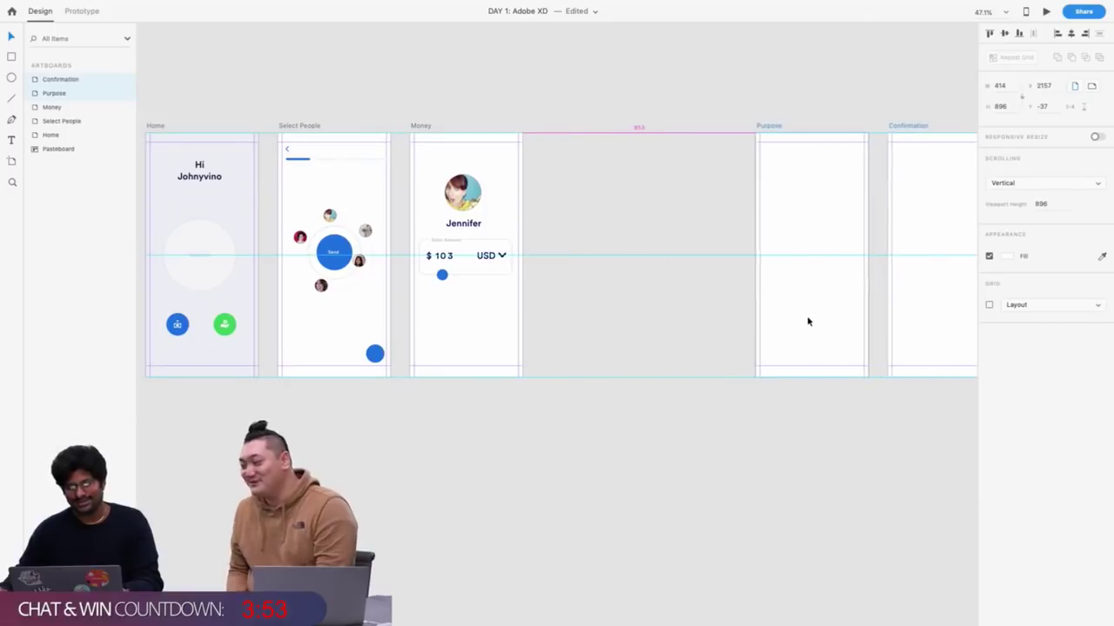
left_click(417, 125)
key("super+d")
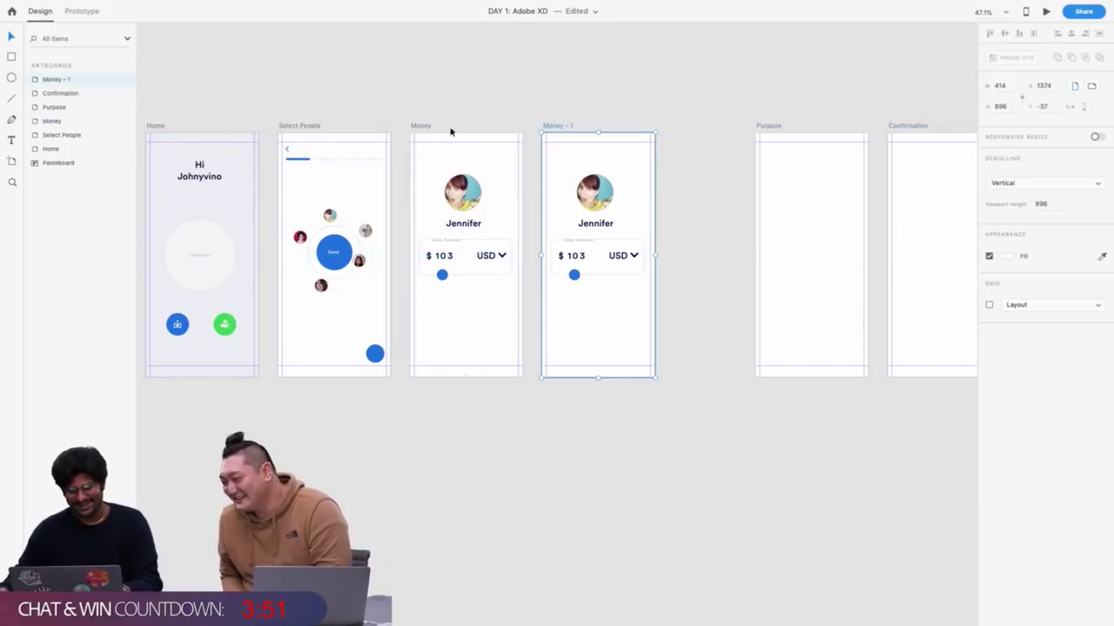
Close the gap in the Money artboard's amount by moving the digit 3 next to the 0, to X 135
scroll(611, 198, "up", 3)
scroll(398, 363, "up", 5)
double_click(219, 322)
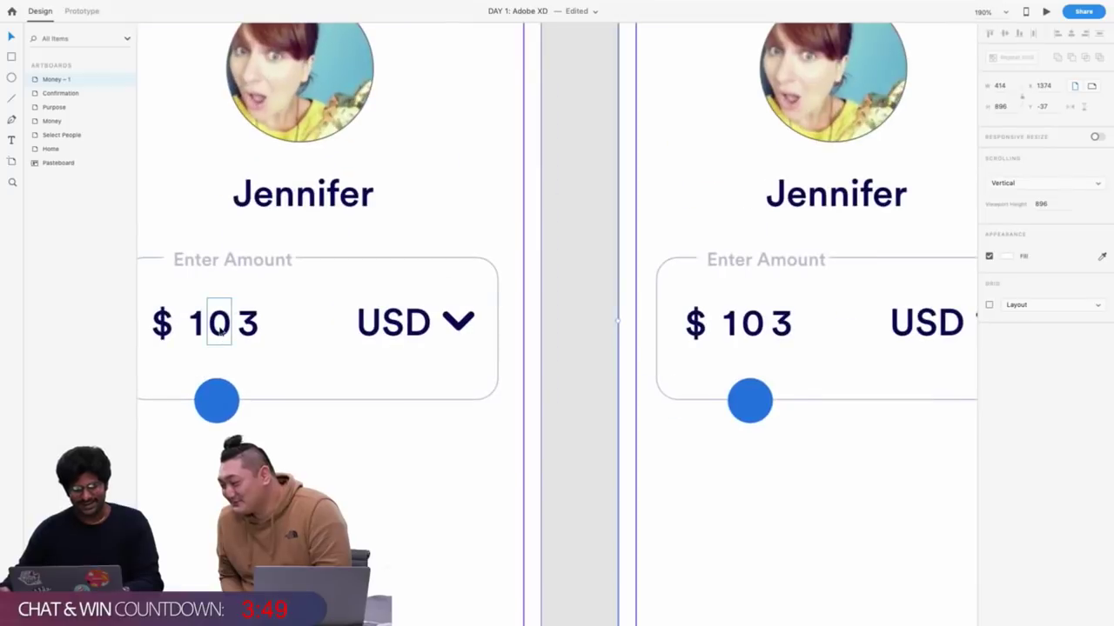
scroll(188, 329, "up", 3)
left_click(201, 321, "shift")
left_click(289, 320, "shift")
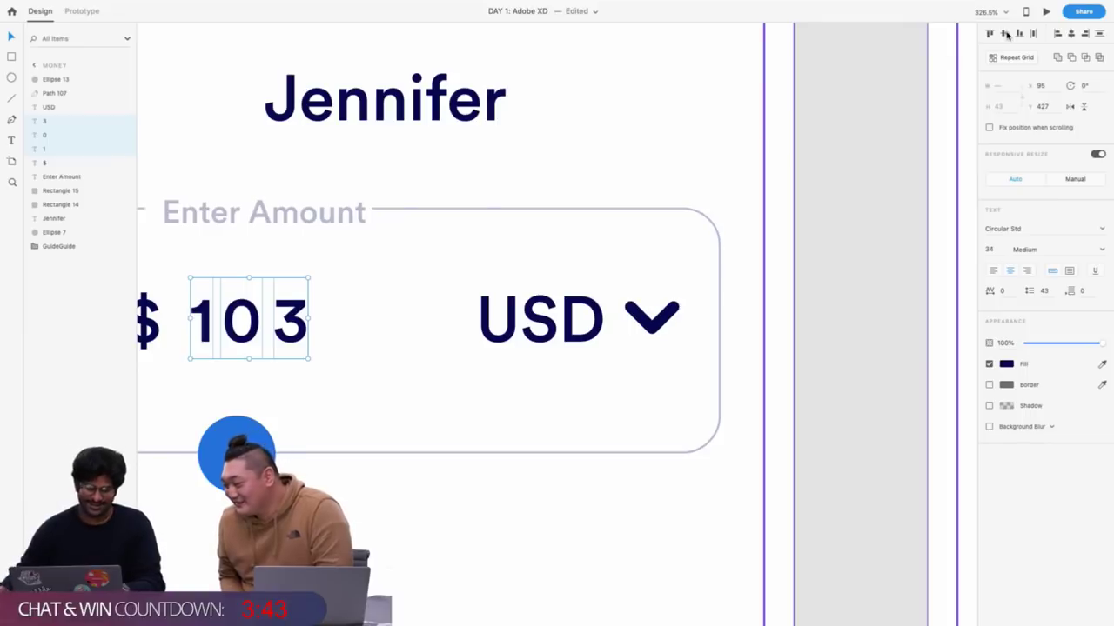
scroll(393, 228, "down", 3)
left_click(625, 207)
scroll(310, 271, "up", 3)
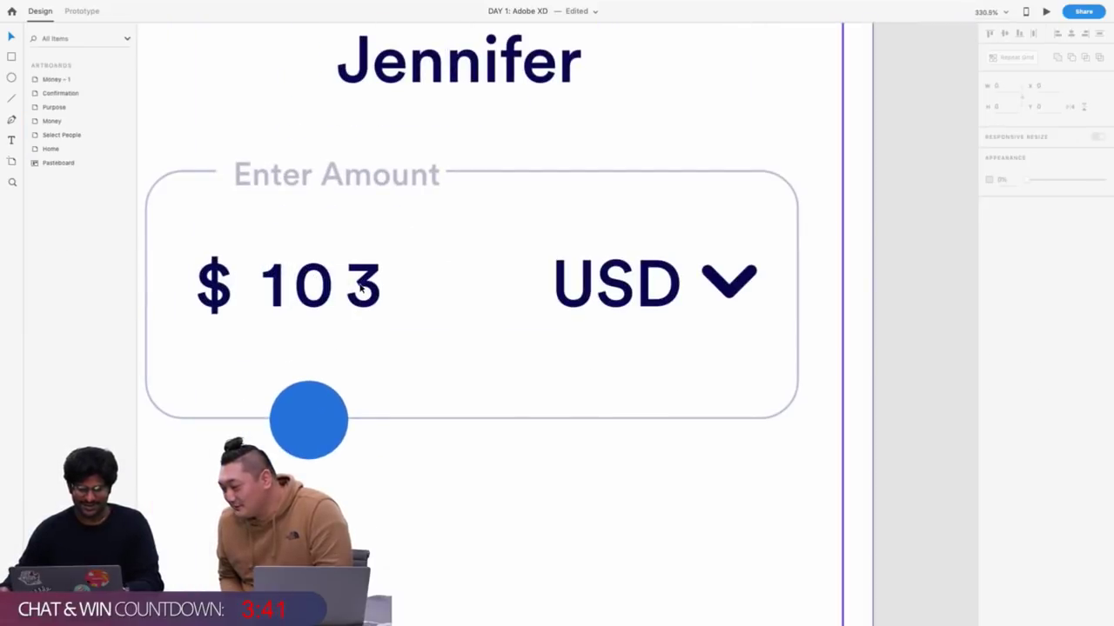
left_click_drag(367, 288, 361, 288)
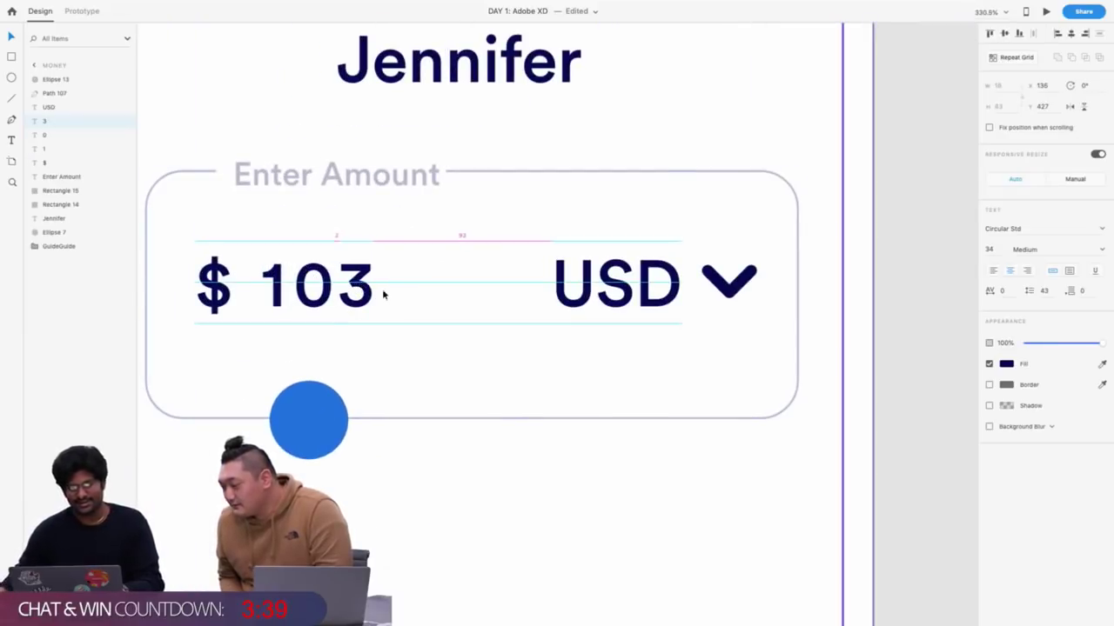
Delete the digits 1, 0 and 3 from the amount box of the Money – 1 artboard
scroll(382, 289, "down", 3)
scroll(514, 258, "right", 3)
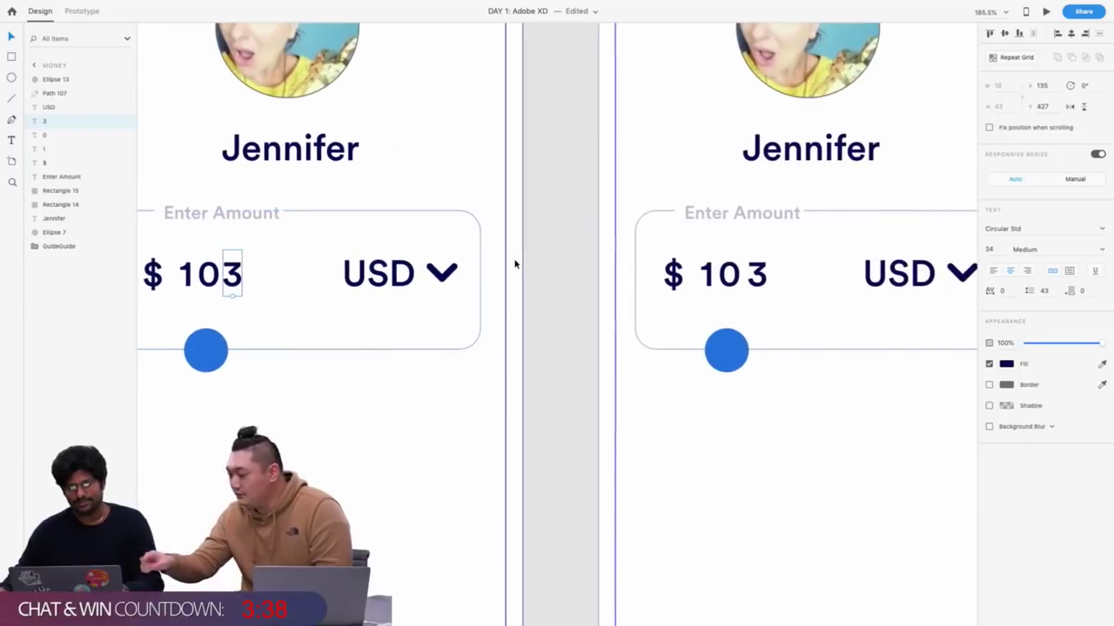
left_click(735, 276, "shift")
left_click(708, 276, "shift")
key("Delete")
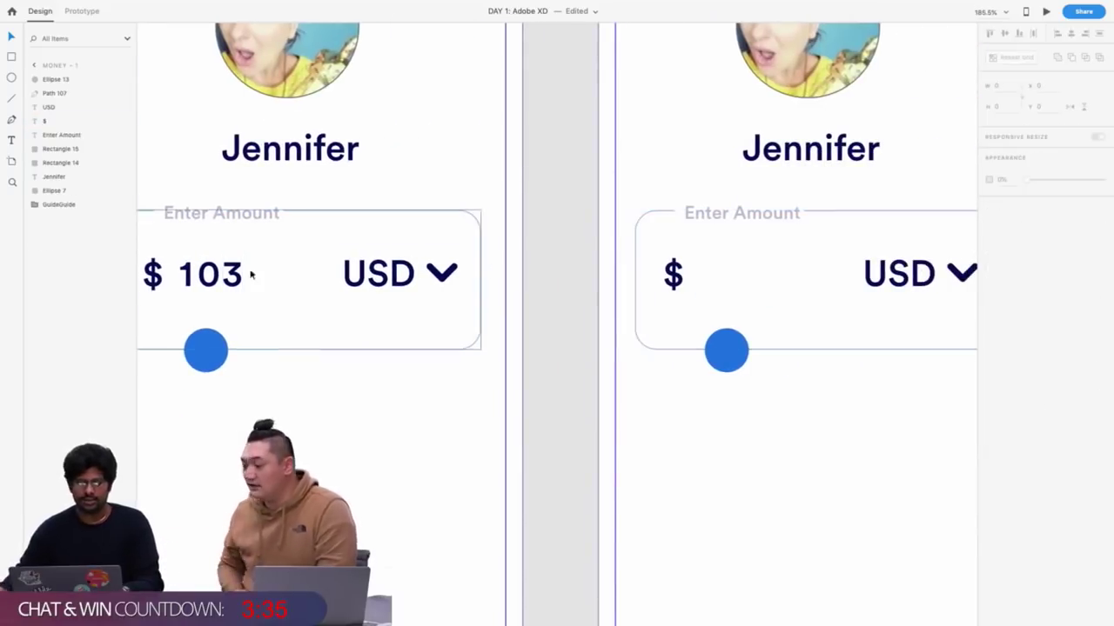
Copy the evenly spaced digits 1, 0 and 3 from the Money artboard into the Money – 1 artboard's amount box
left_click(186, 275)
left_click(210, 275, "shift")
left_click(232, 275, "shift")
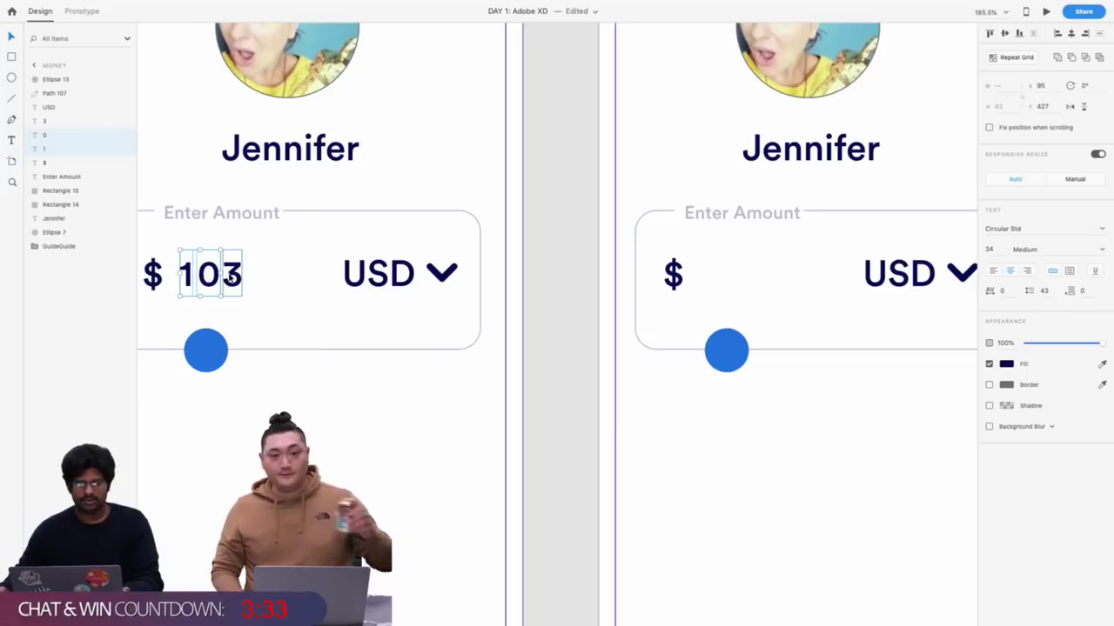
scroll(636, 225, "right", 5)
left_click(606, 215)
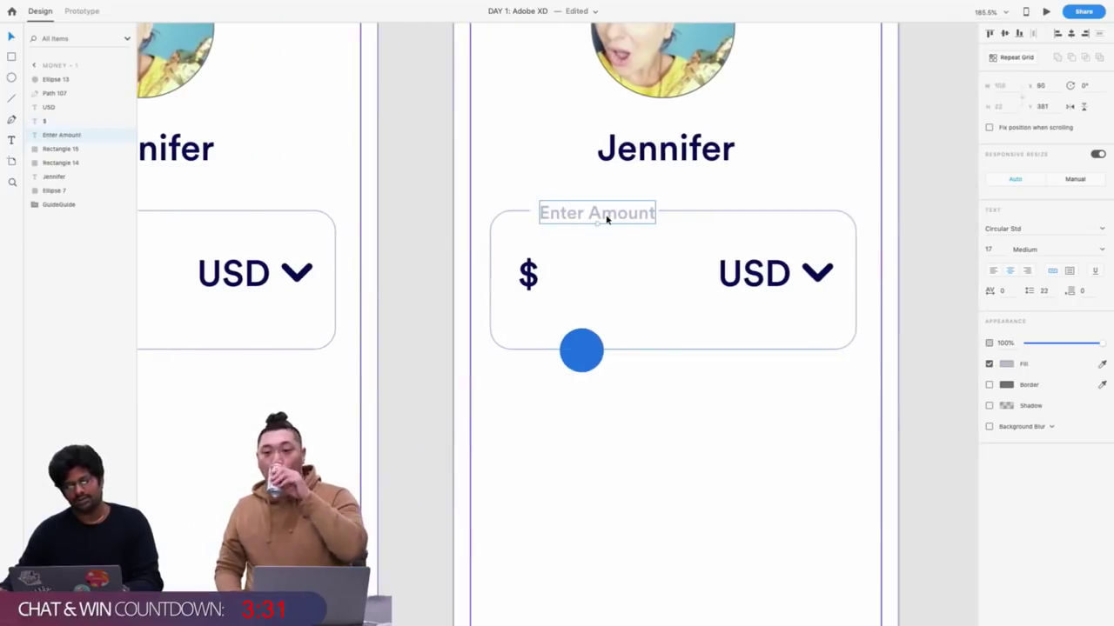
key("super+v")
left_click(438, 175)
Move the Money – 1 artboard closer to the Money artboard, to X 1345
scroll(436, 174, "down", 5)
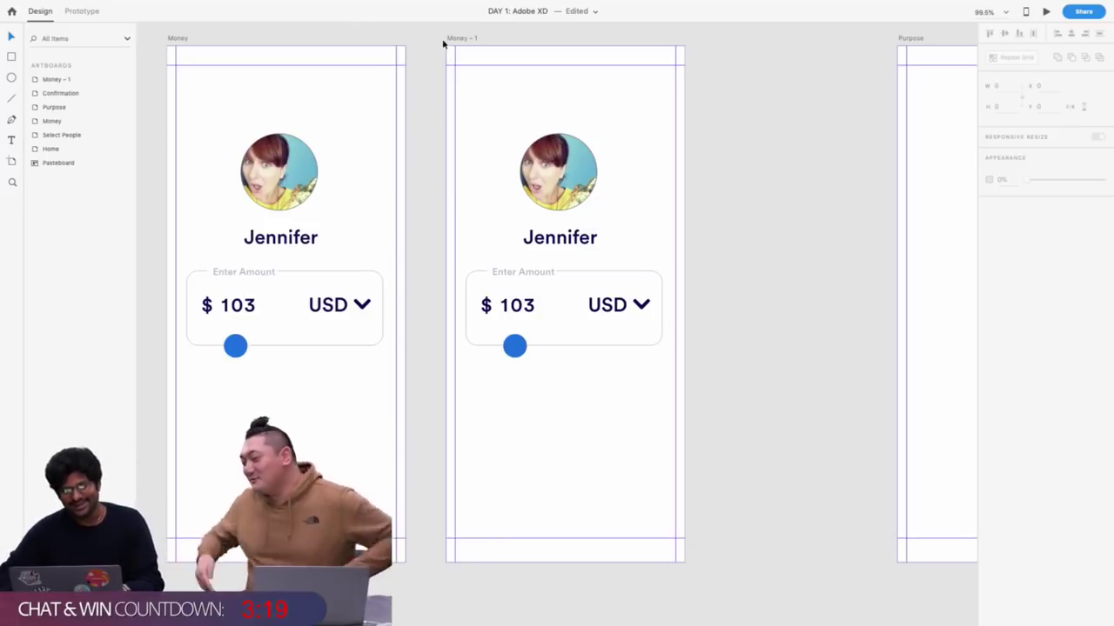
left_click_drag(450, 42, 433, 41)
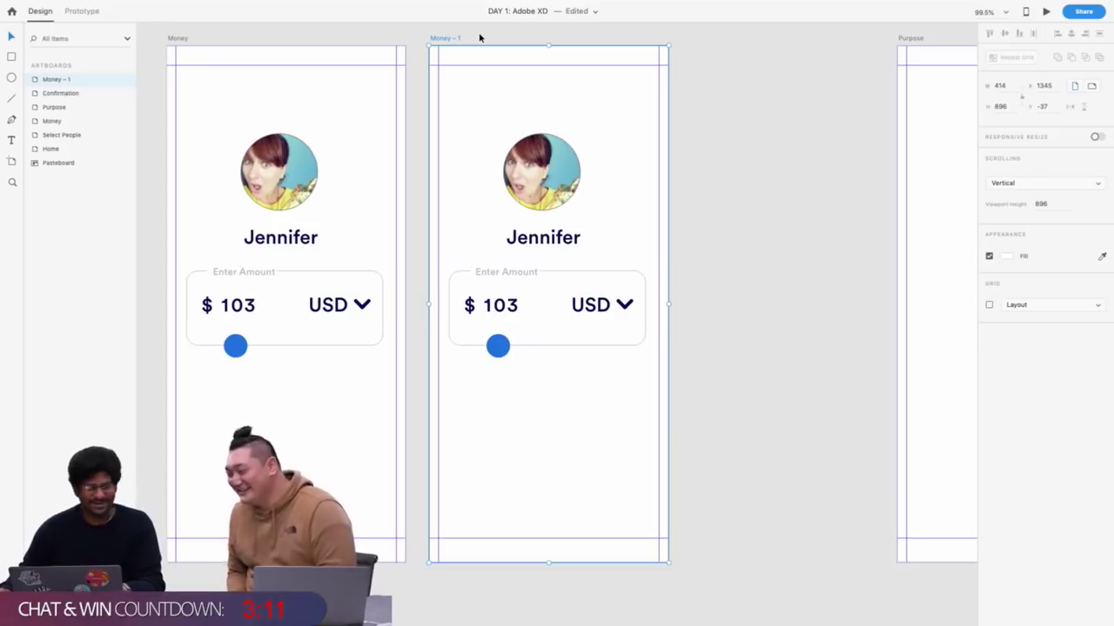
scroll(450, 56, "down", 3)
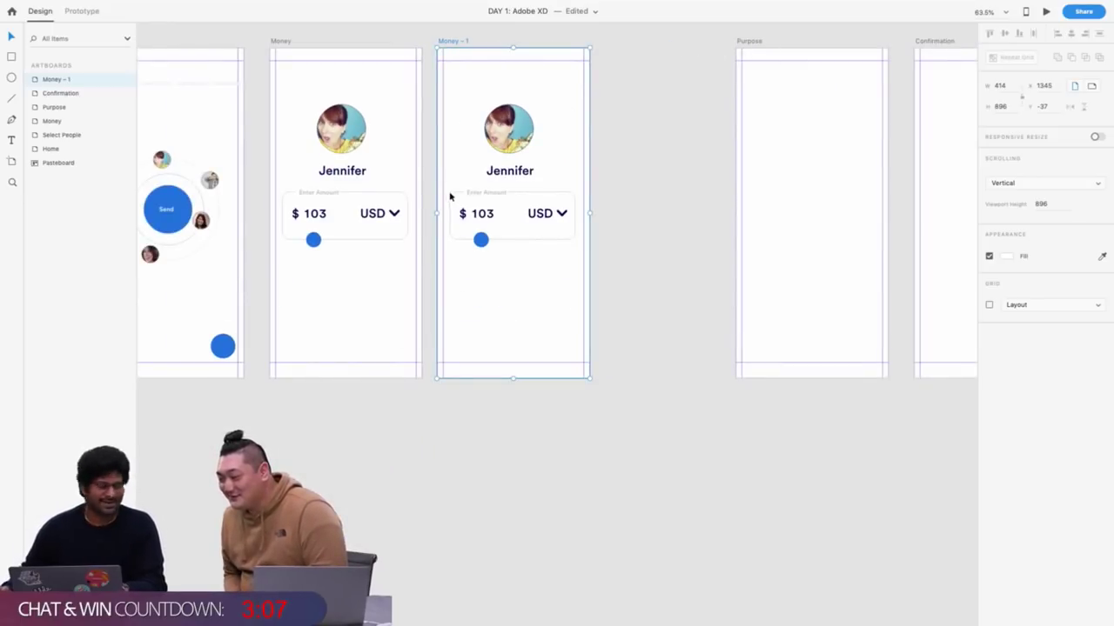
Extend the Money artboard's digit 1 into a column of the numbers 1 to 9, one number per line
scroll(321, 174, "up", 2)
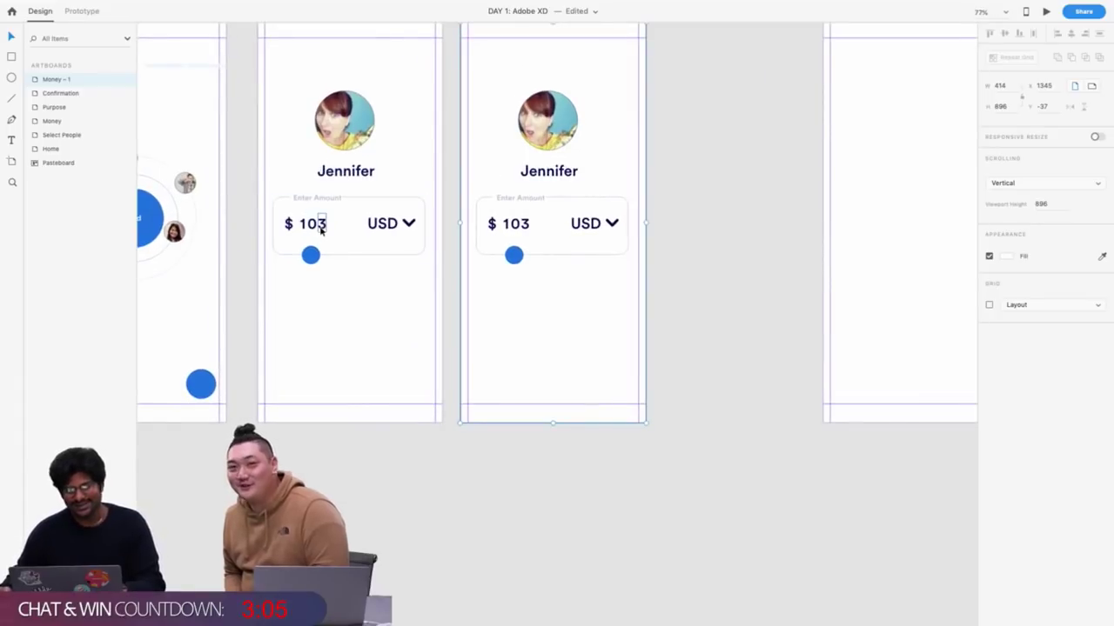
scroll(635, 144, "down", 2)
scroll(355, 200, "up", 5)
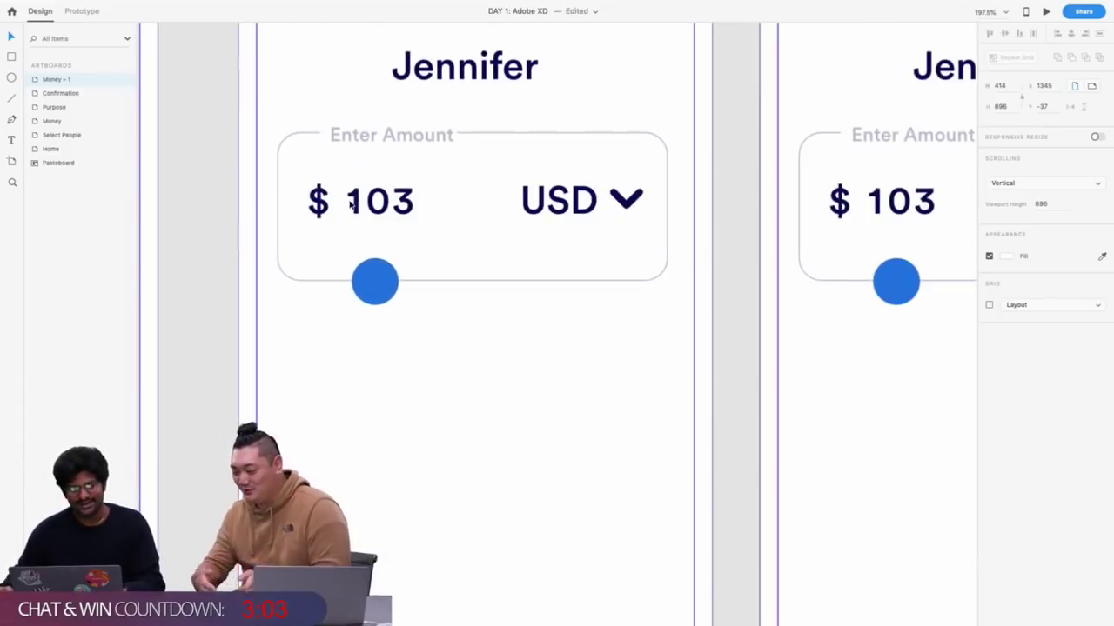
left_click(355, 202)
double_click(355, 201)
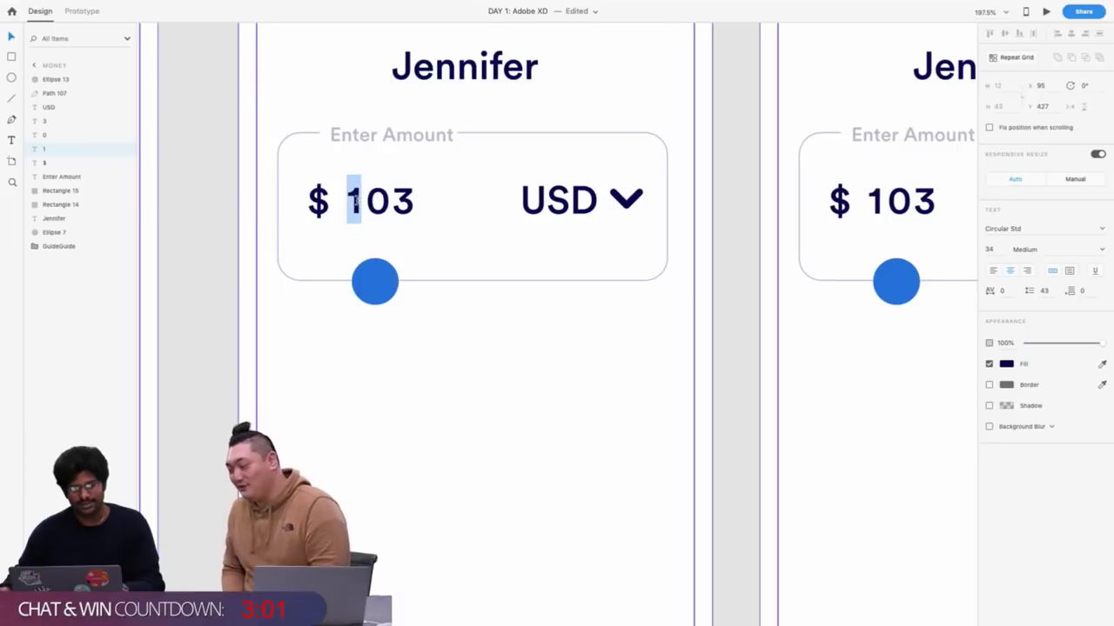
key("Right")
type("2")
key("Return")
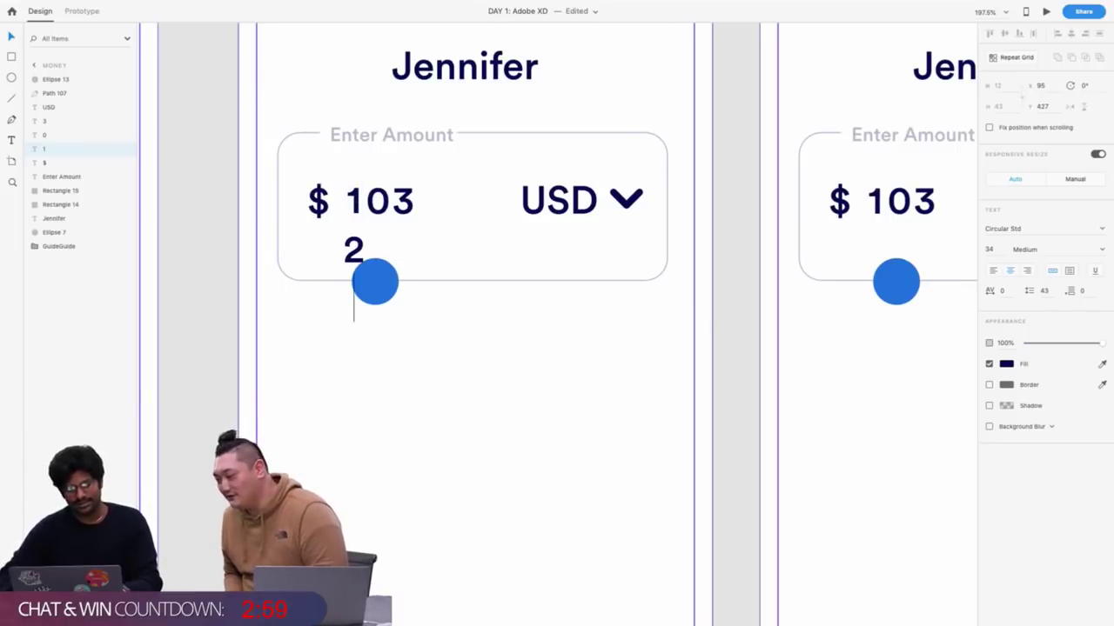
type("3")
key("Return")
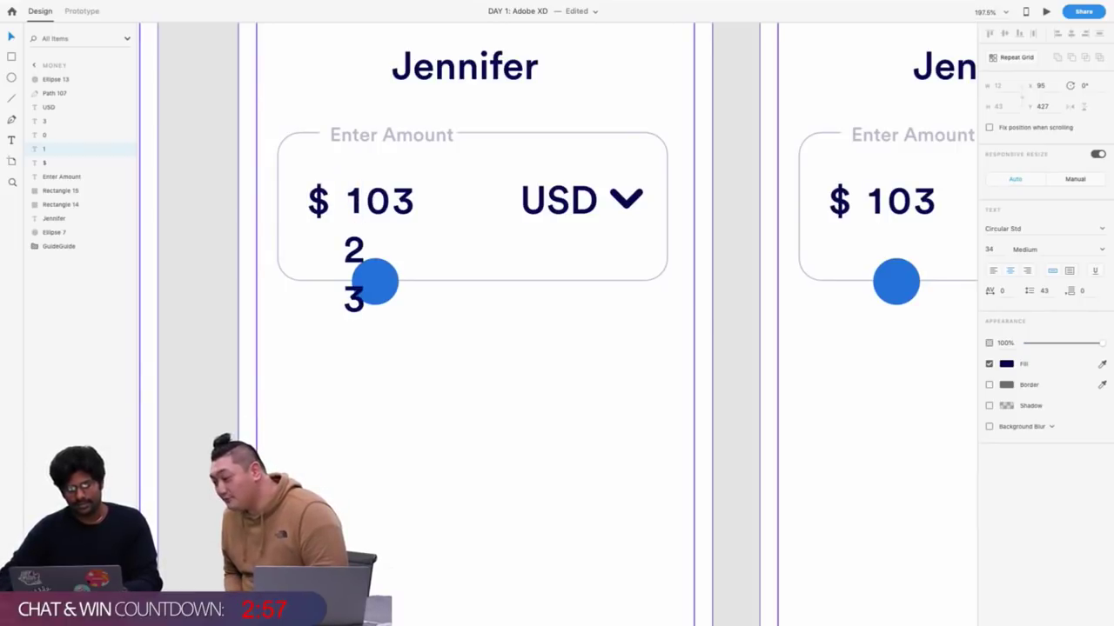
type("4")
key("Return")
type("5")
key("Return")
type("6")
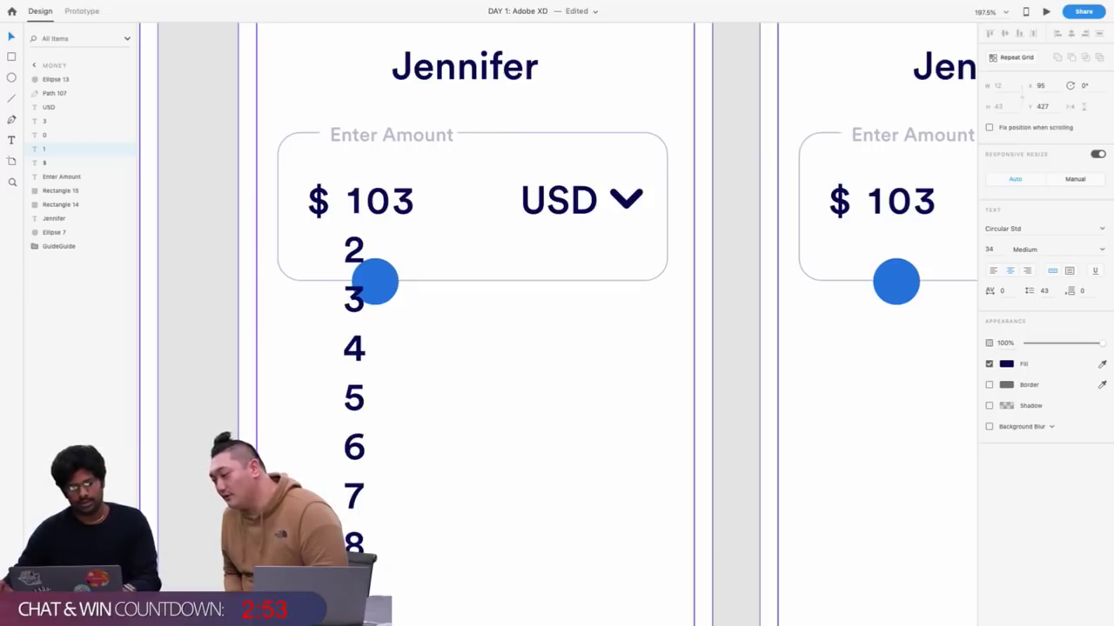
key("Escape")
Delete the separate digits 0 and 3 beside the number column in the Money artboard
left_click(380, 198)
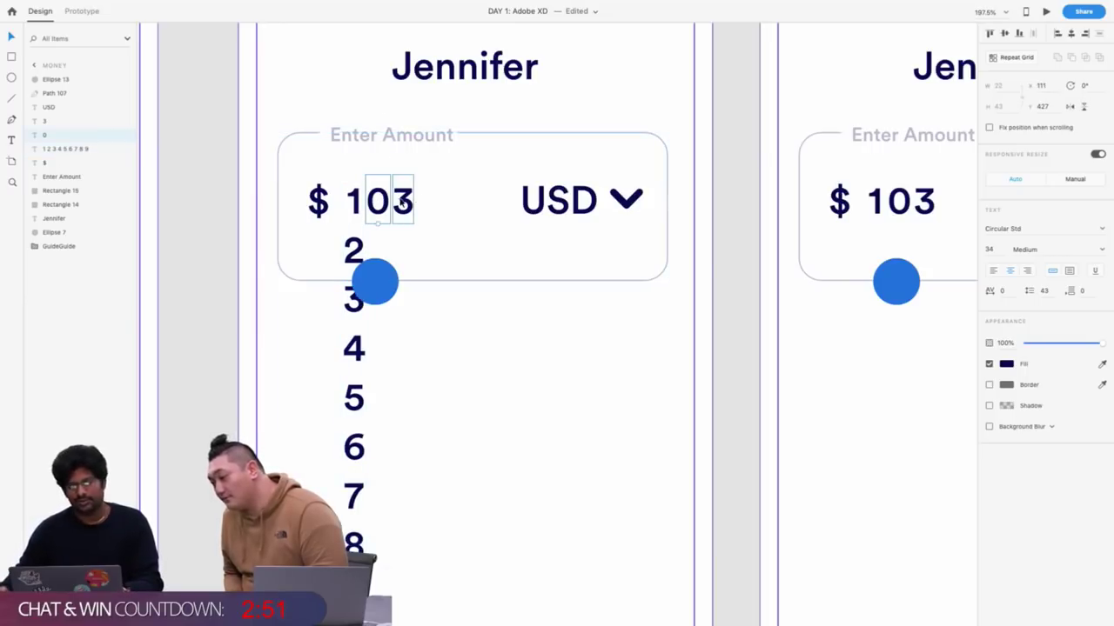
left_click(402, 201, "shift")
key("Delete")
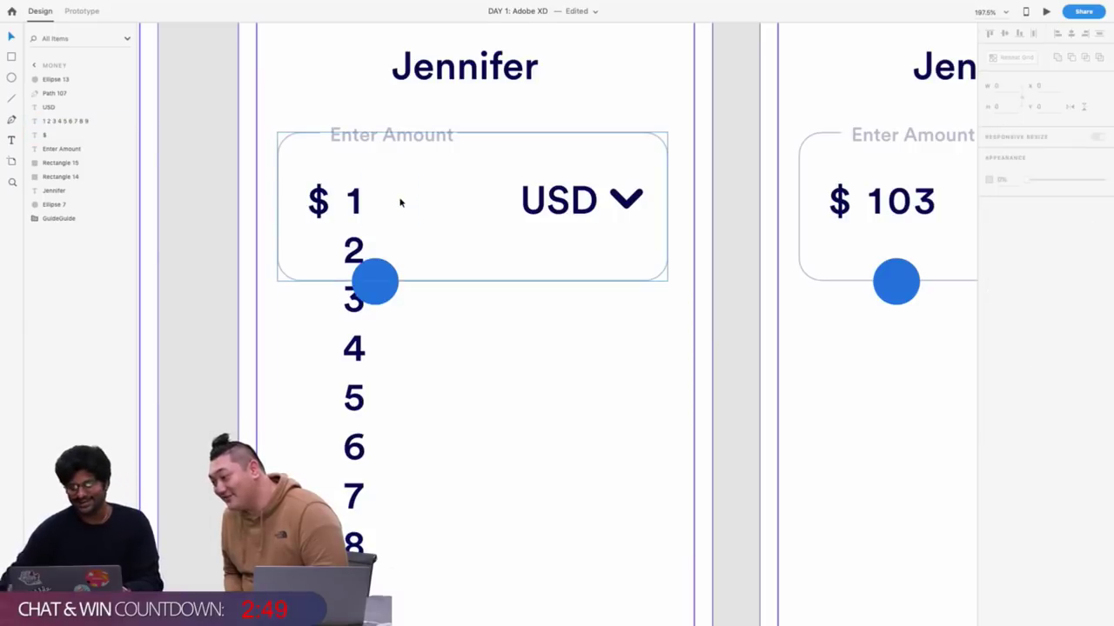
Duplicate the 1–9 number column twice and place the copies side by side after the first column
left_click(352, 211)
scroll(353, 211, "up", 1)
left_click_drag(352, 216, 416, 212)
key("ctrl+d")
scroll(388, 218, "down", 5)
scroll(388, 219, "up", 3)
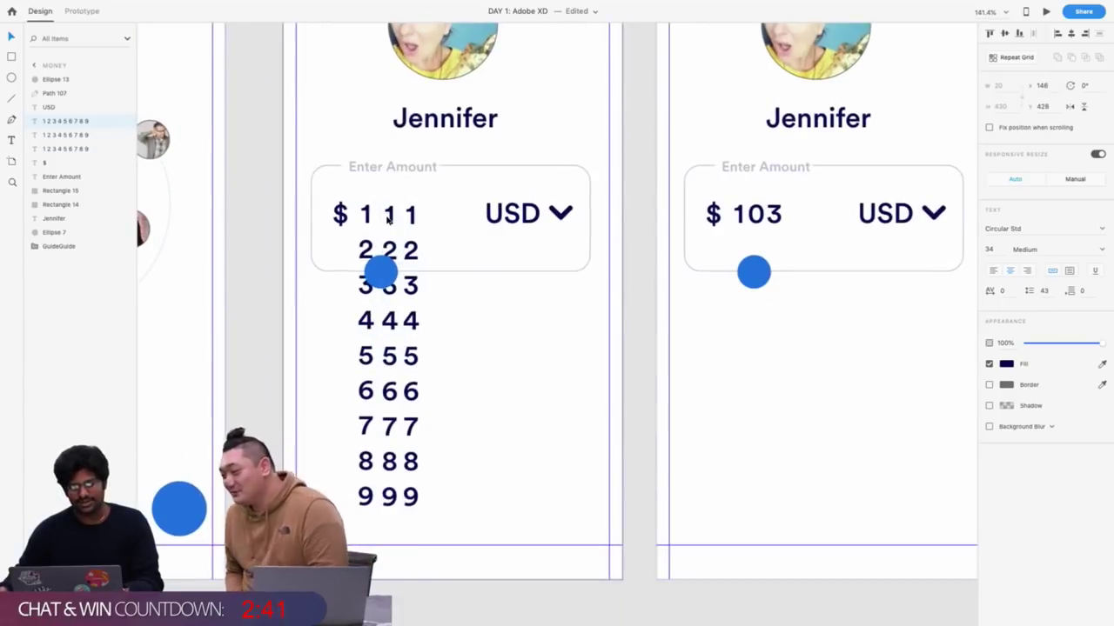
Align the top edges of the three number columns
left_click(388, 219, "shift")
left_click(369, 222, "shift")
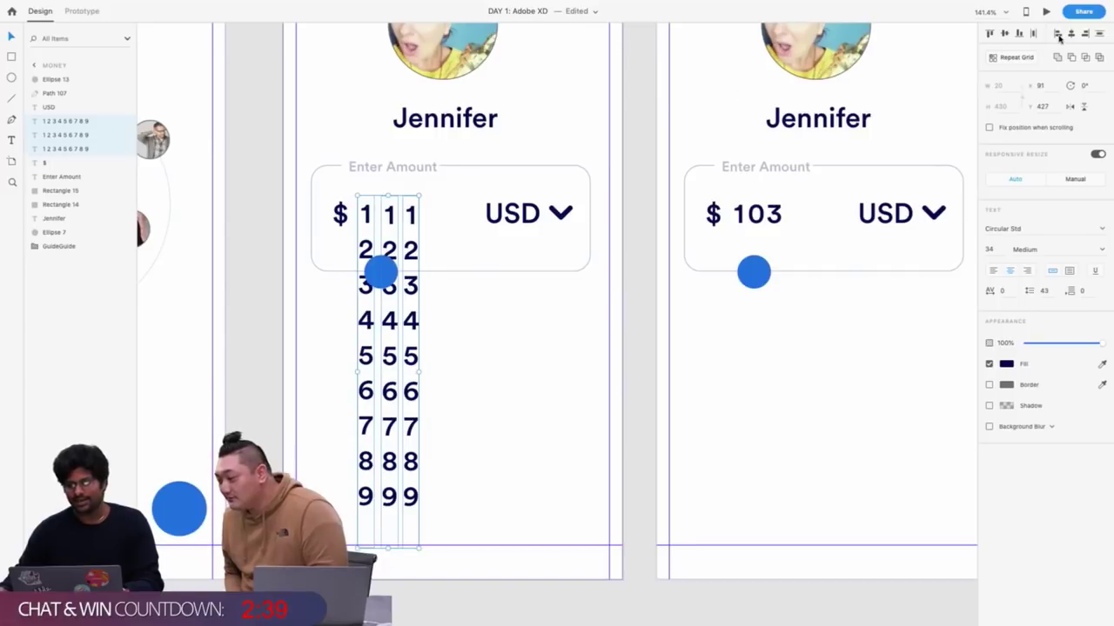
left_click(990, 34)
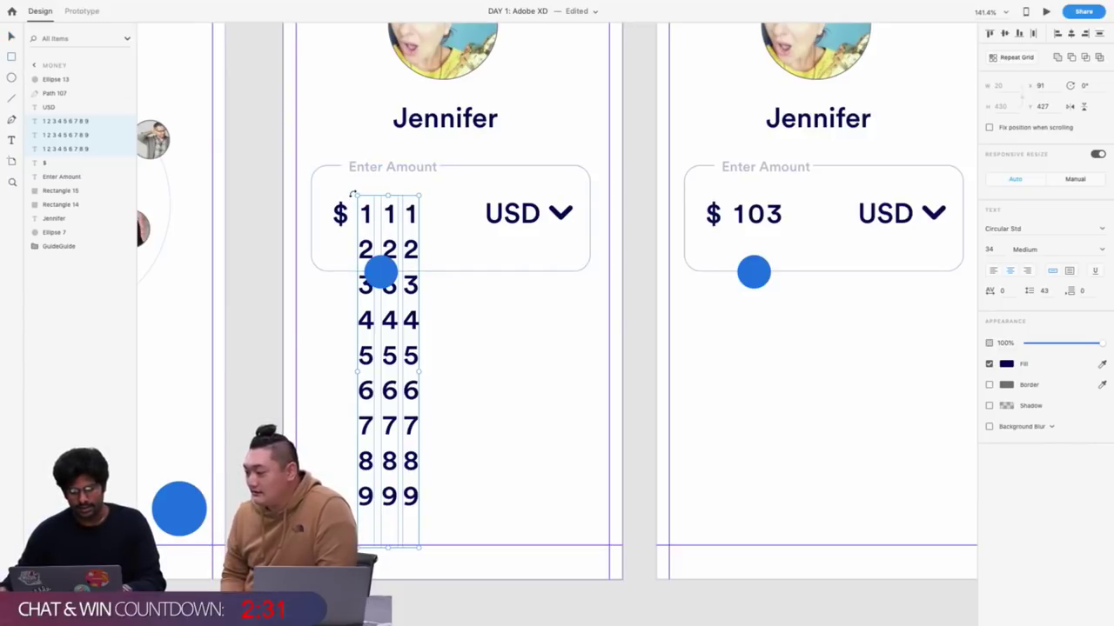
Draw a rectangle about 89 × 406 px over the number columns and move the three columns directly beneath it in the layer order
mouse_move(352, 188)
left_mouse_down()
mouse_move(423, 551)
mouse_move(426, 522)
left_mouse_up()
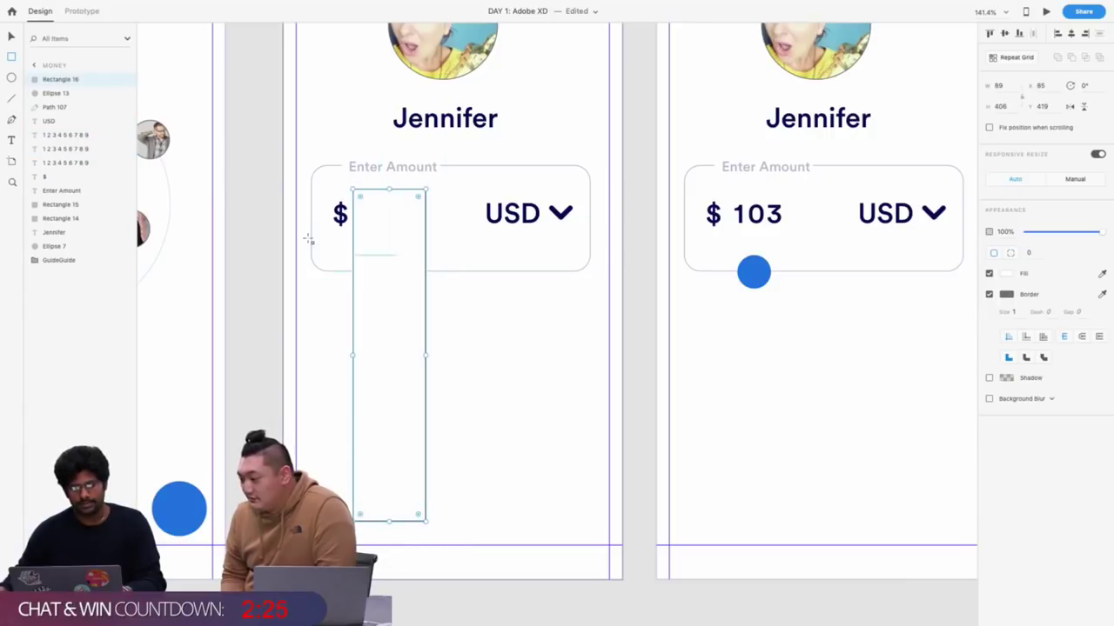
left_click(66, 136)
left_click(63, 162, "shift")
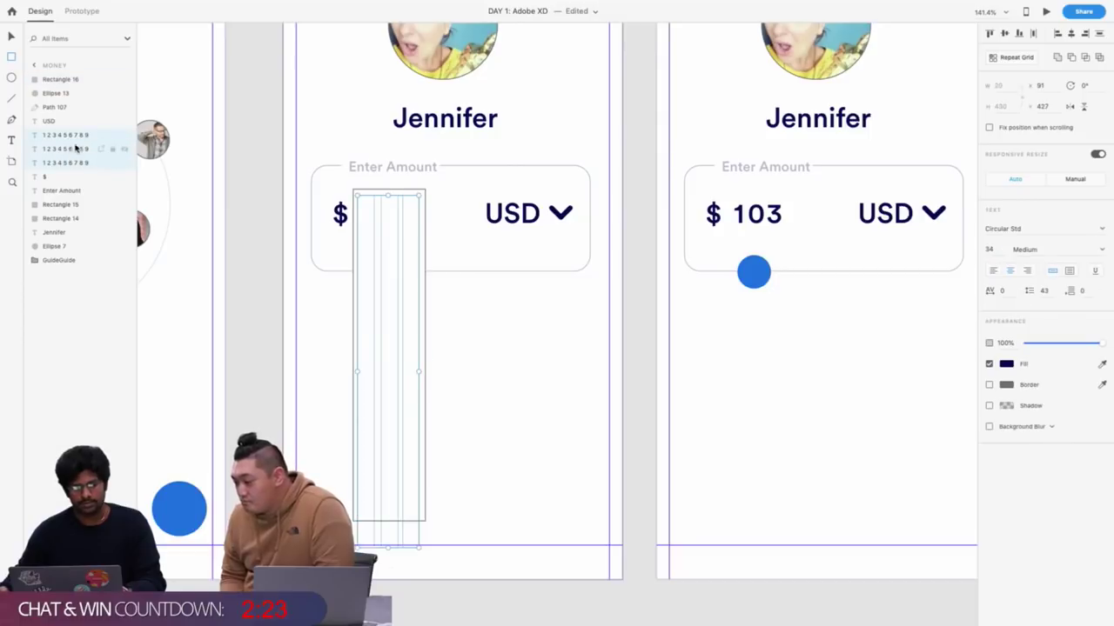
left_click_drag(74, 149, 73, 86)
Mask the three number columns with the rectangle using Mask with Shape
left_click(70, 81, "shift")
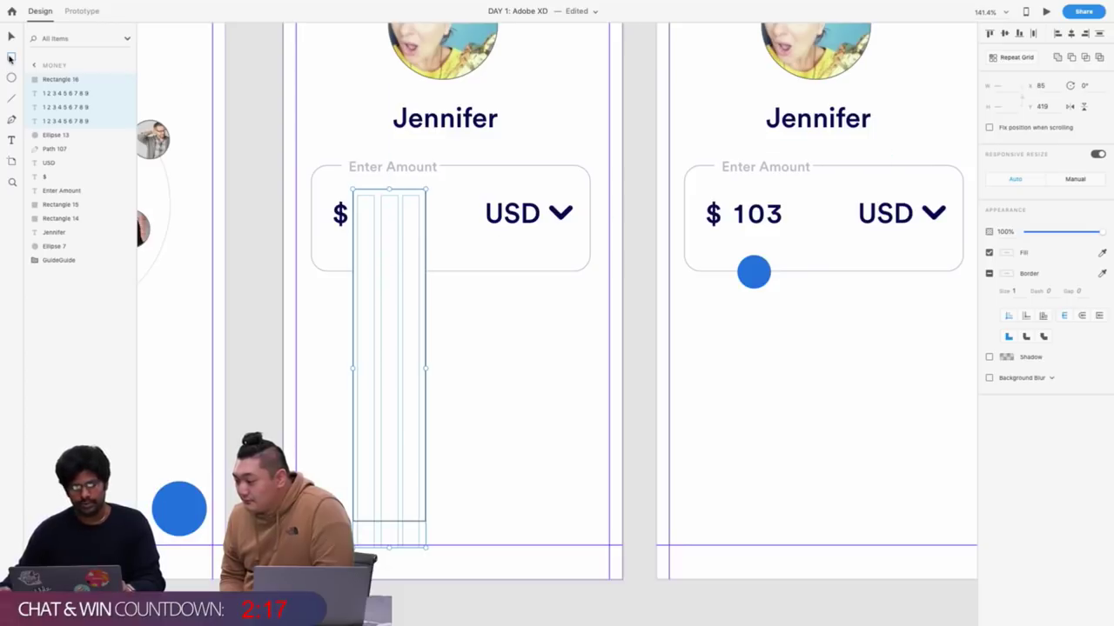
left_click(116, 6)
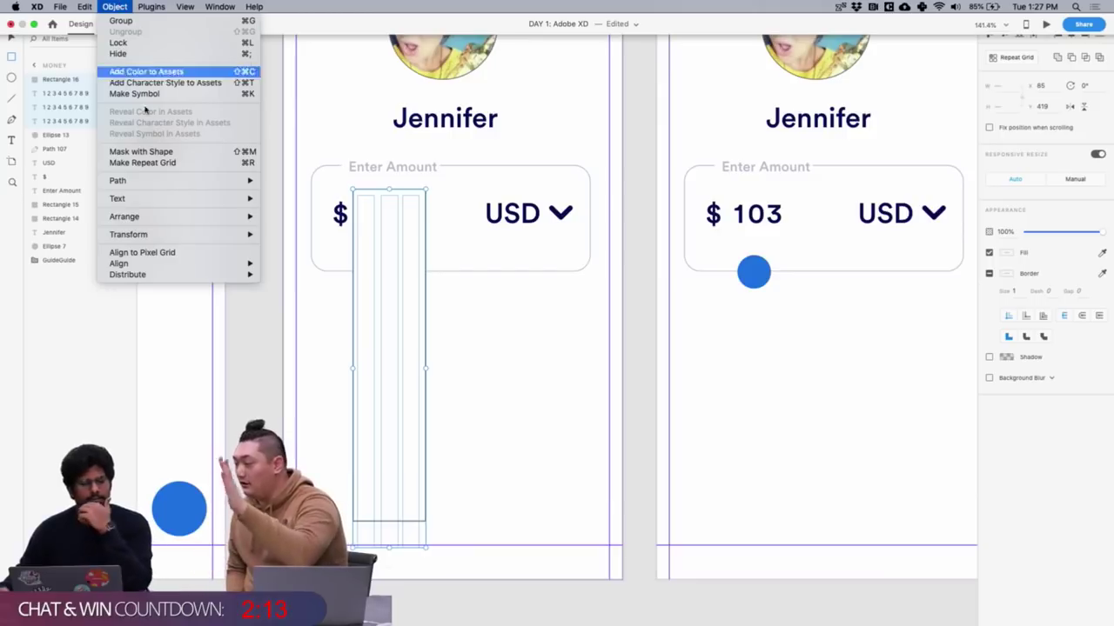
left_click(157, 152)
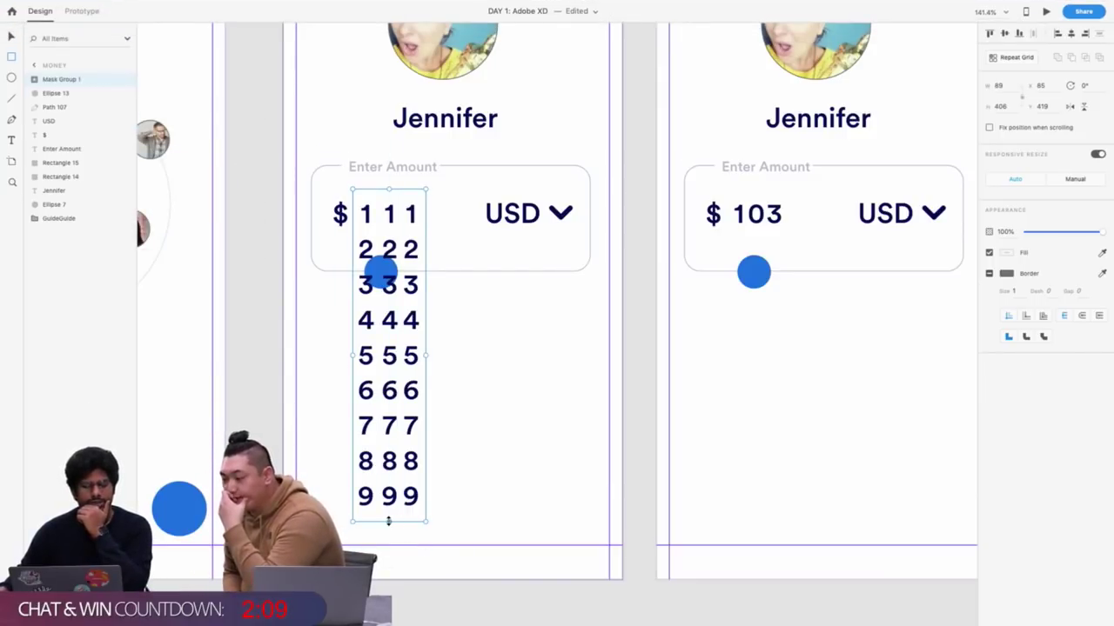
Try to shorten the whole mask group from its lower edge, and undo the resize
left_click_drag(389, 522, 414, 248)
key("super+z")
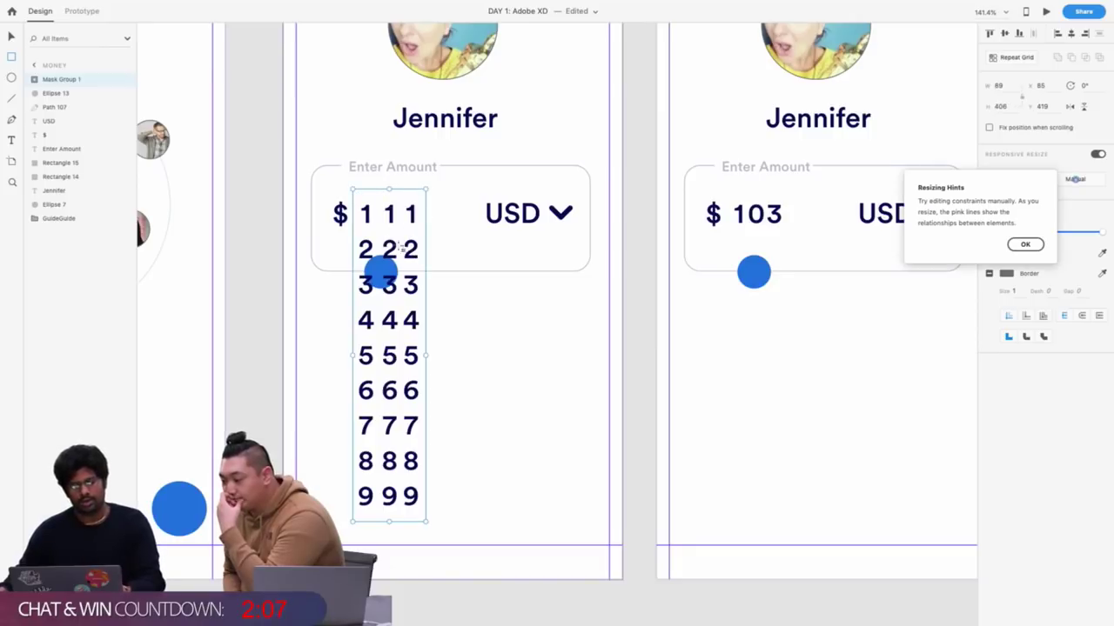
Shorten only the mask rectangle inside the mask group so that it reveals just the first row of numbers
left_click(35, 79)
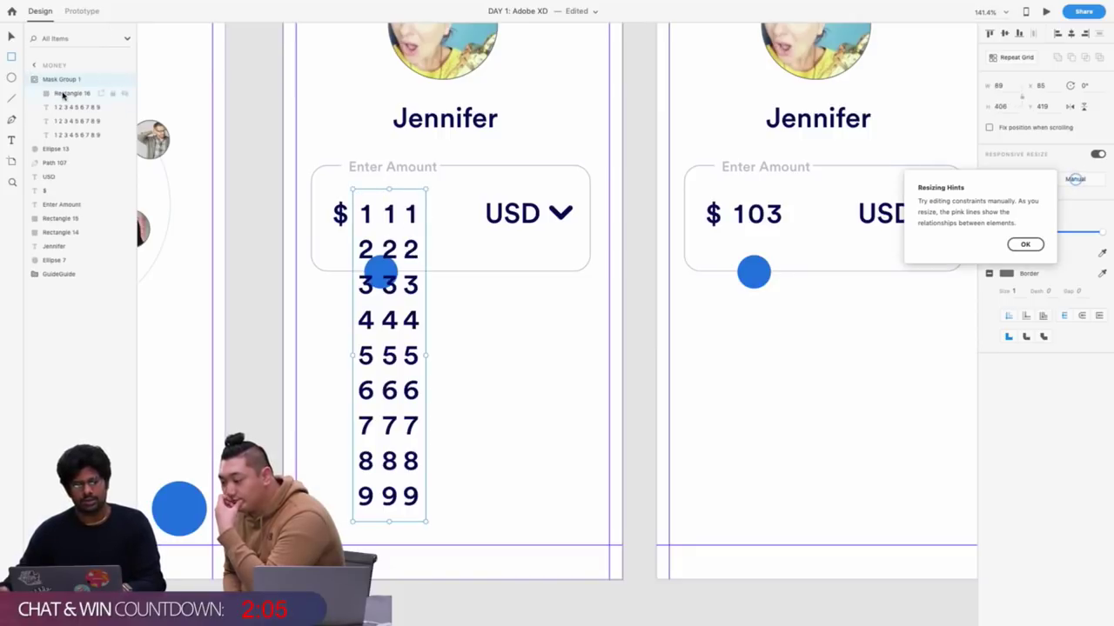
left_click(63, 94)
left_click(67, 78)
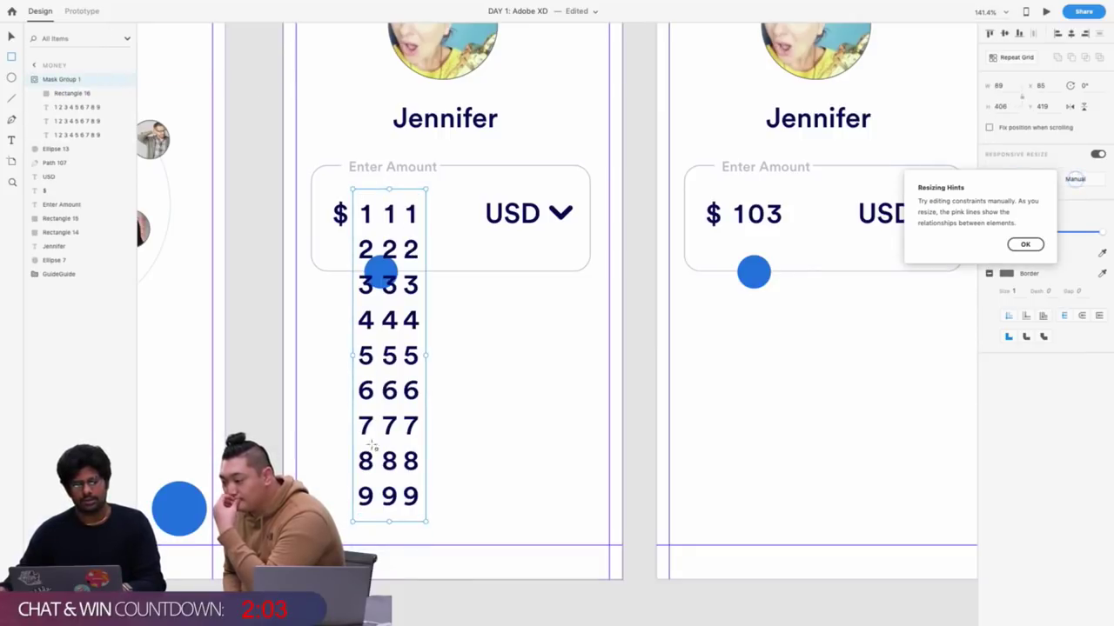
left_click(390, 522)
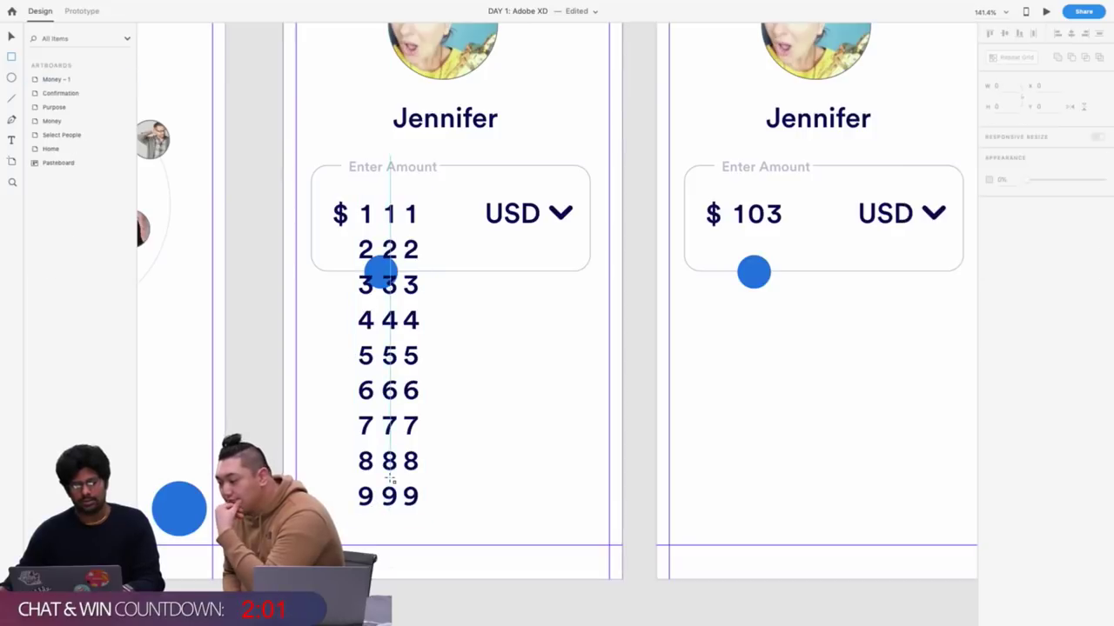
left_click(399, 523)
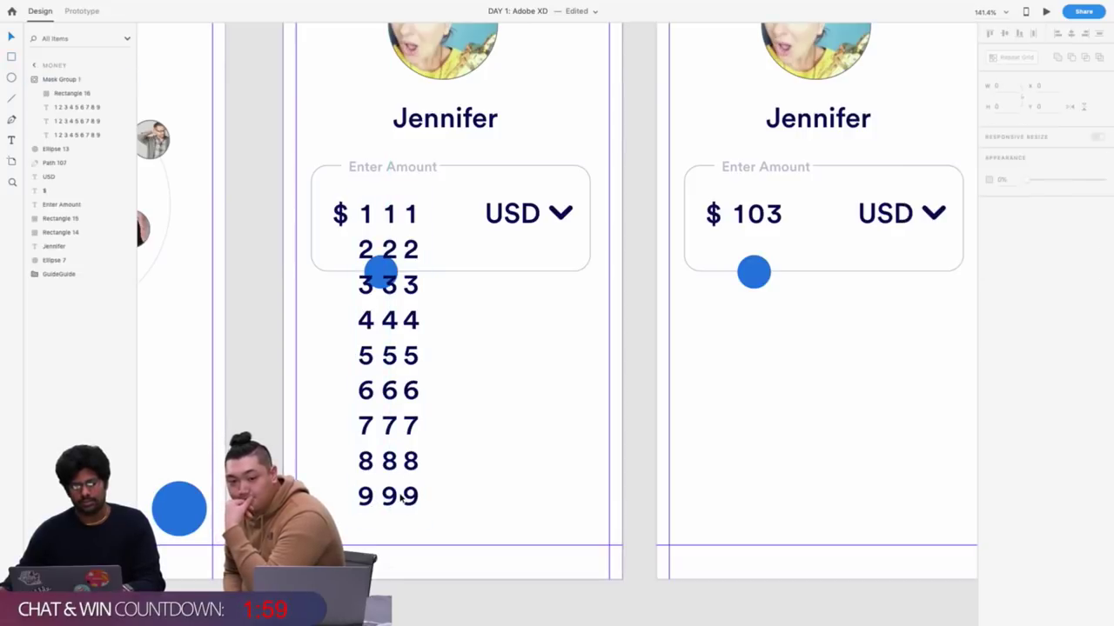
mouse_move(389, 522)
left_mouse_down()
mouse_move(401, 472)
mouse_move(389, 521)
left_mouse_up()
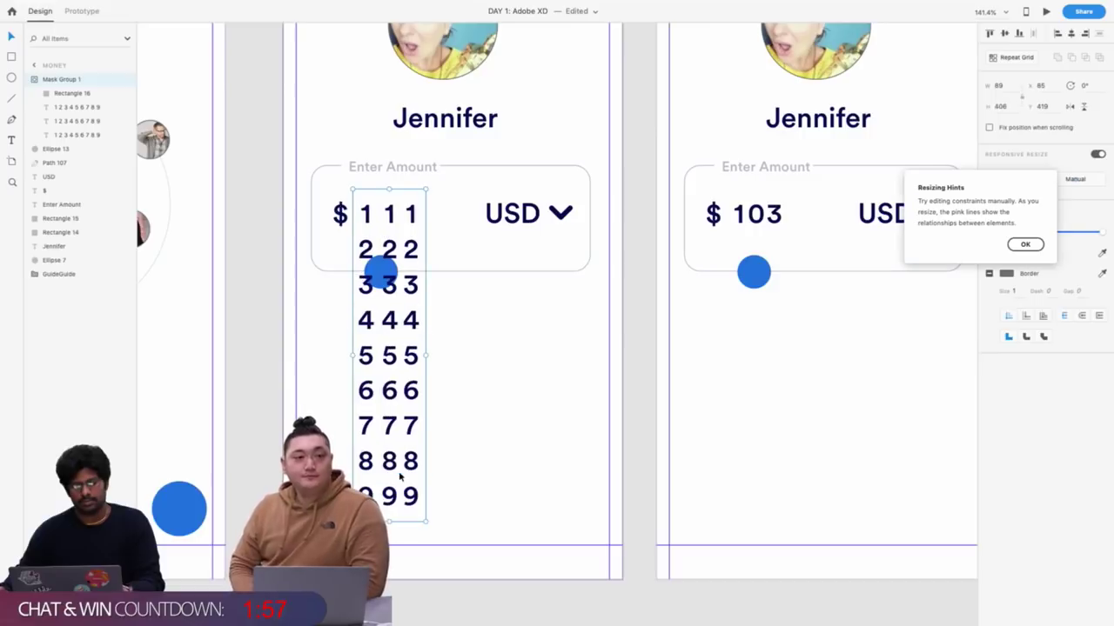
left_click(69, 93)
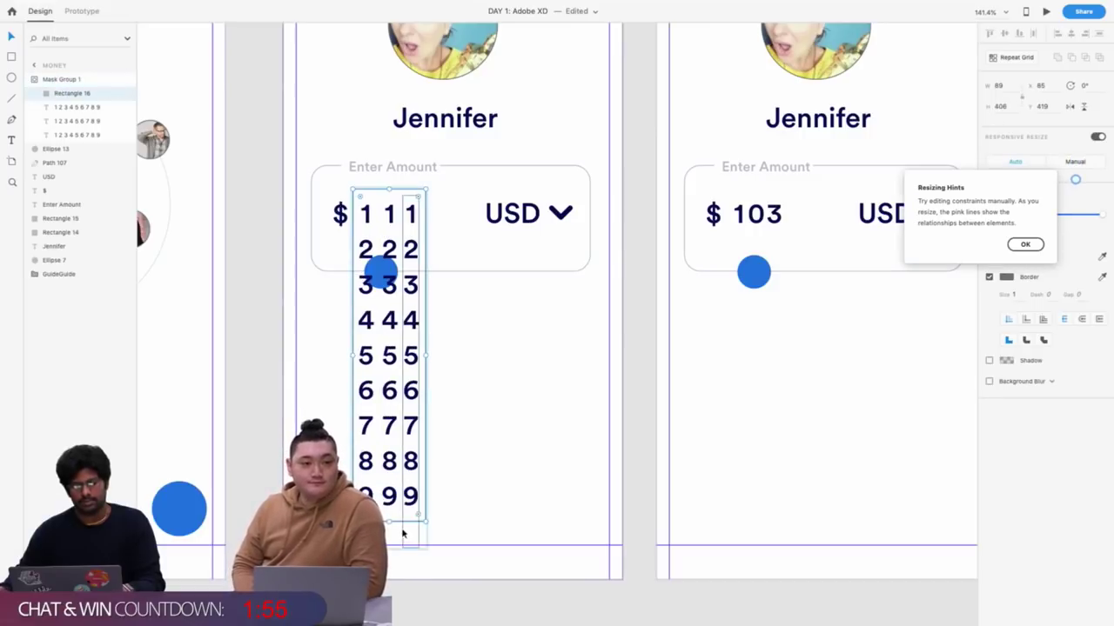
left_click_drag(389, 520, 405, 228)
scroll(435, 261, "down", 4)
left_click(499, 314)
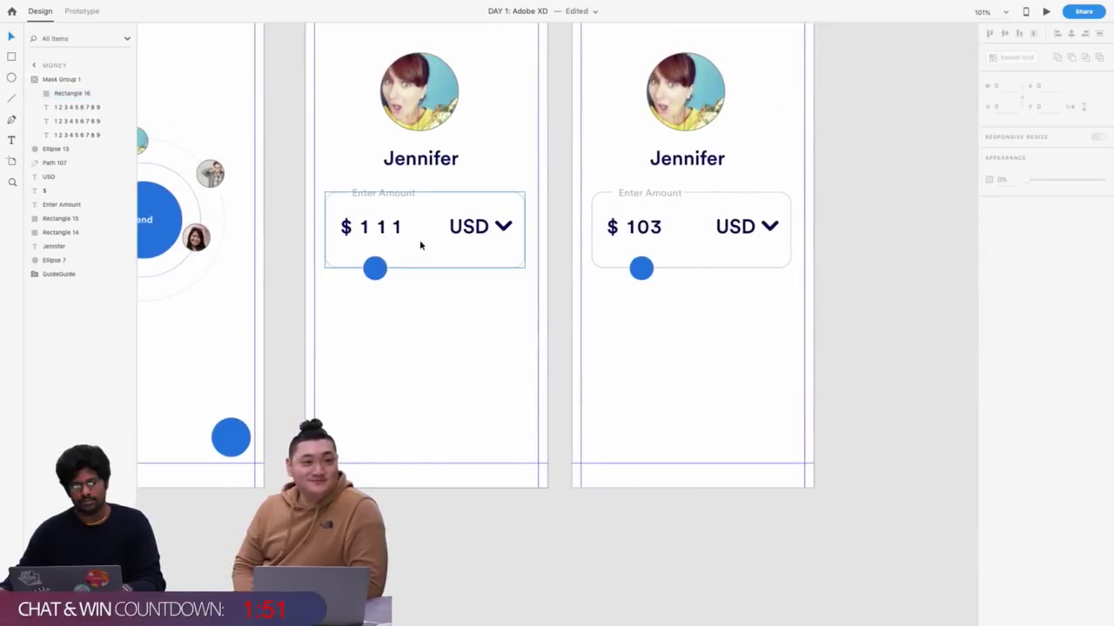
Replace the three separate digits 103 in the Money – 1 artboard's amount box with a copy of the Money artboard's masked number columns
left_click(379, 225)
left_click(654, 227)
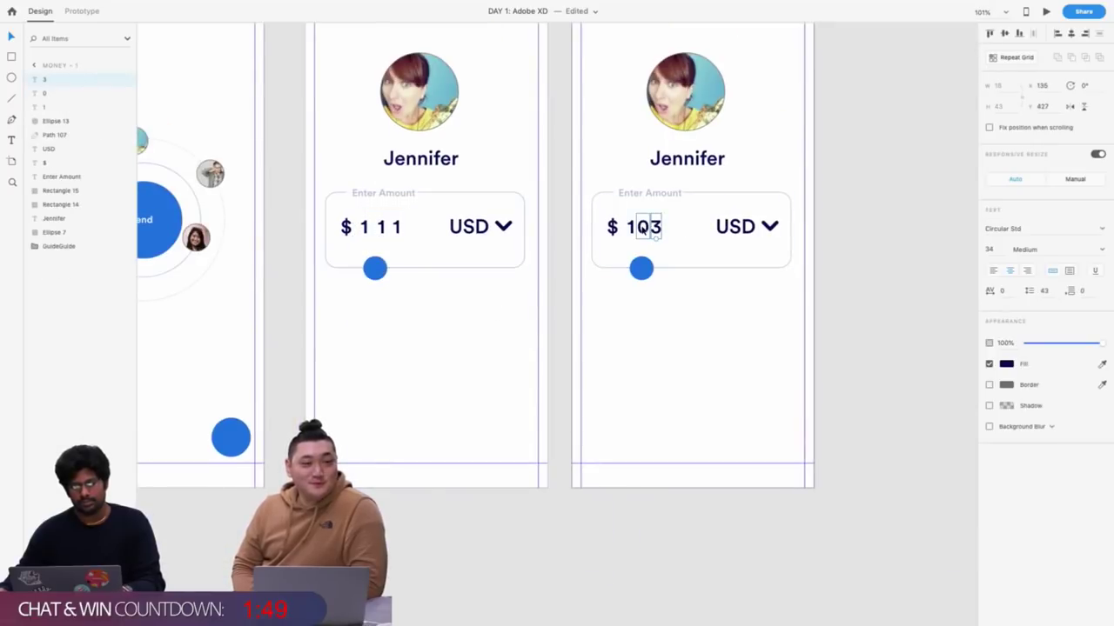
left_click(645, 229, "shift")
left_click(629, 228, "shift")
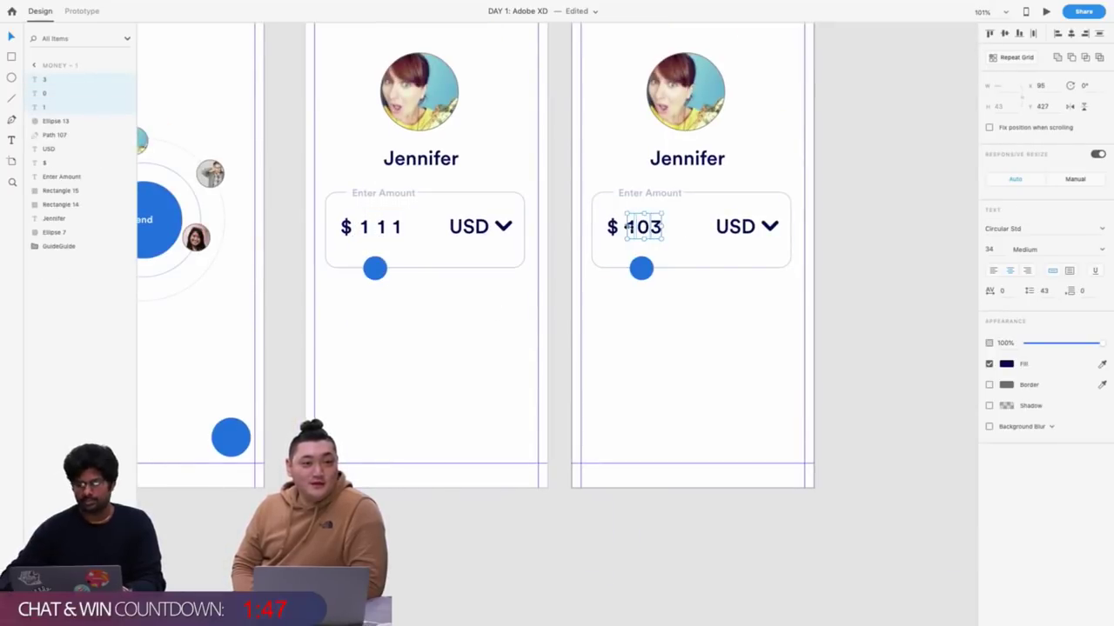
key("super+space")
left_click(603, 208)
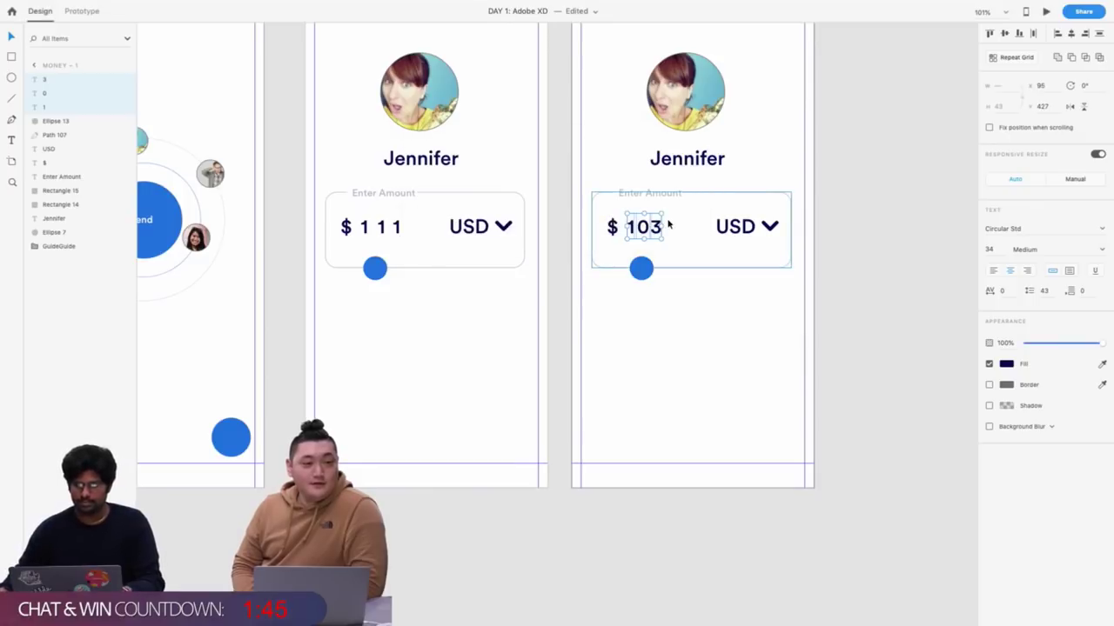
key("Delete")
key("super+v")
scroll(451, 249, "down", 5)
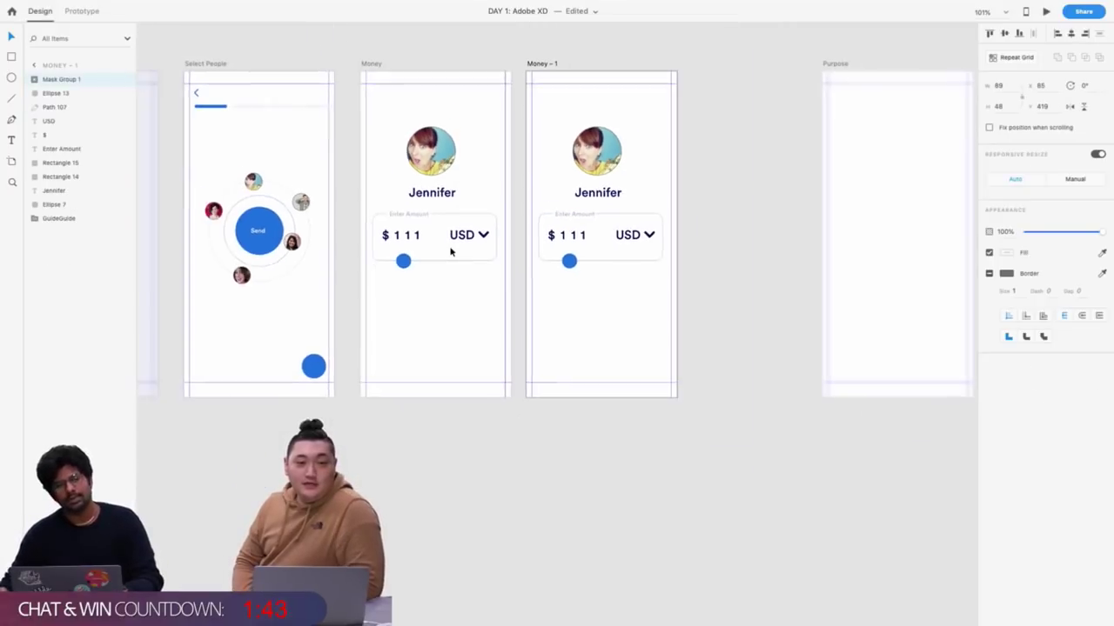
scroll(451, 251, "up", 1)
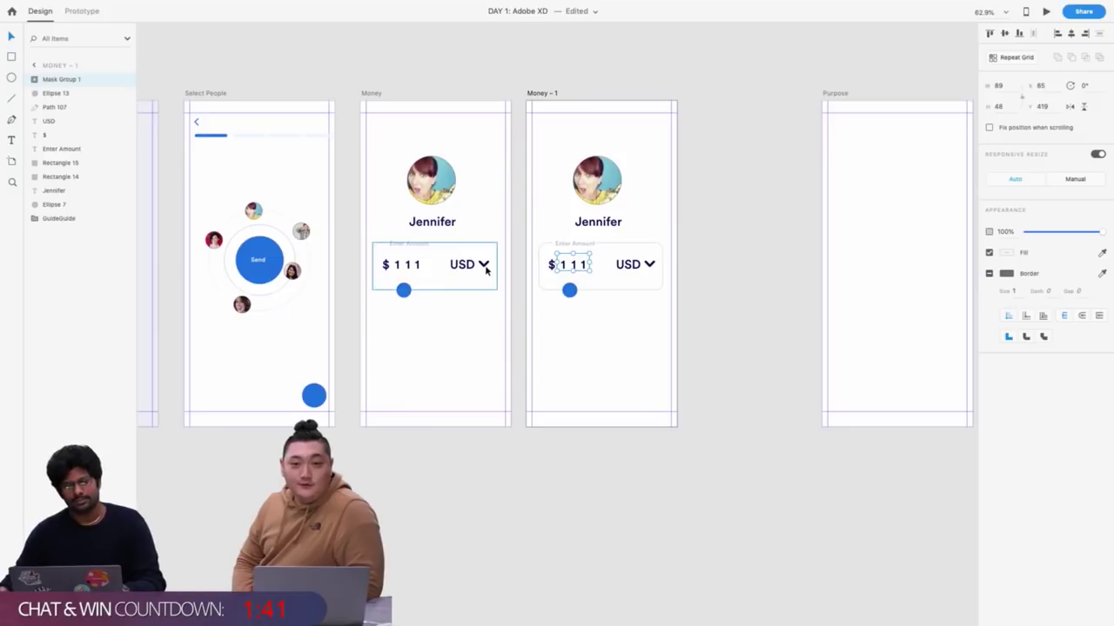
Select the USD label together with its dropdown arrow in the Money artboard's amount box
scroll(453, 253, "up", 5)
left_click(461, 267)
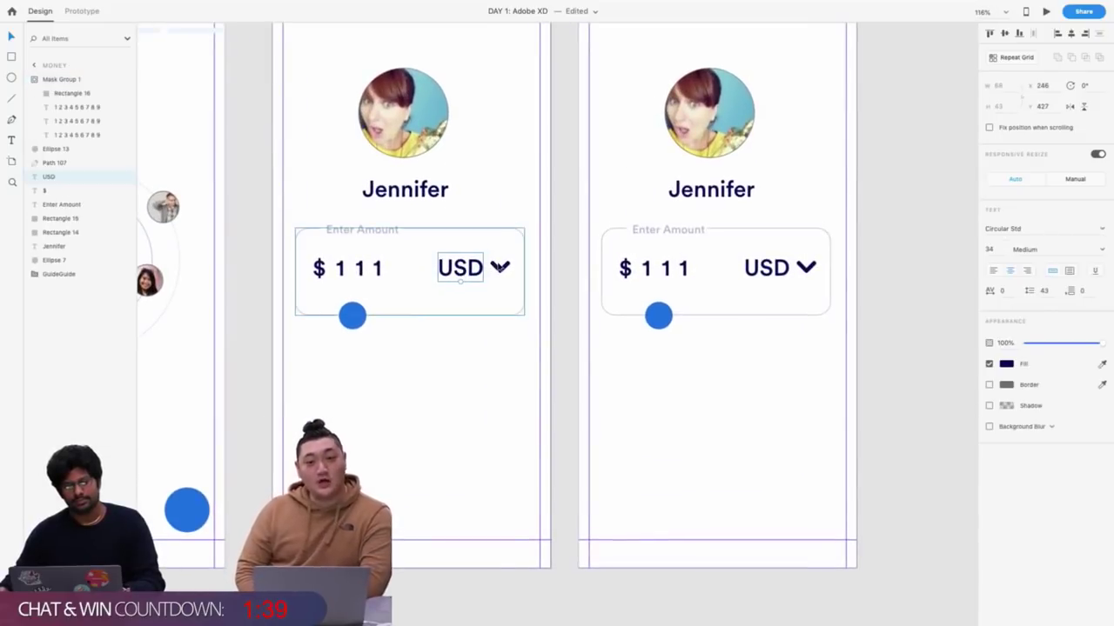
left_click(498, 266, "shift")
left_click(503, 268)
left_click(475, 271, "shift")
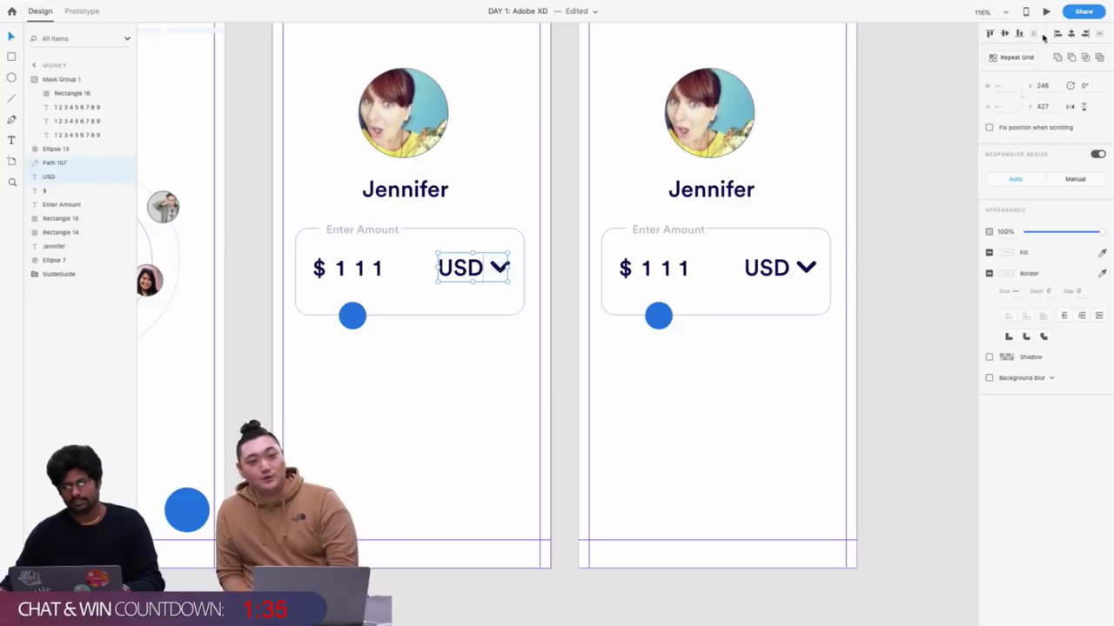
scroll(604, 192, "down", 3)
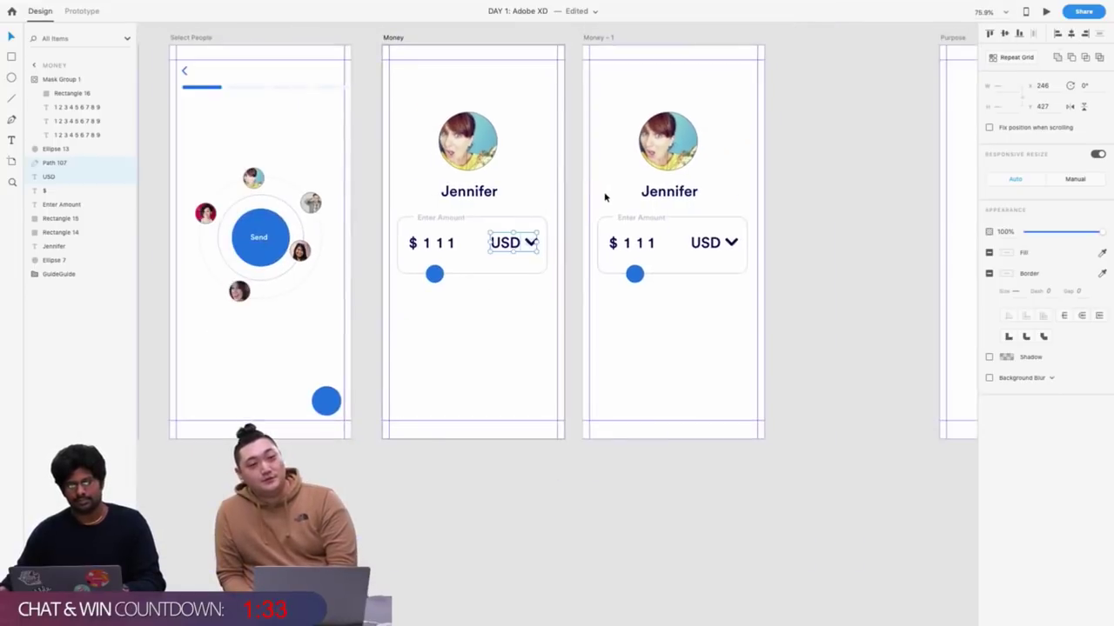
Move the Purpose artboard over so it sits directly beside the Money – 1 artboard
scroll(604, 193, "up", 2)
left_click(533, 75)
scroll(528, 77, "right", 5)
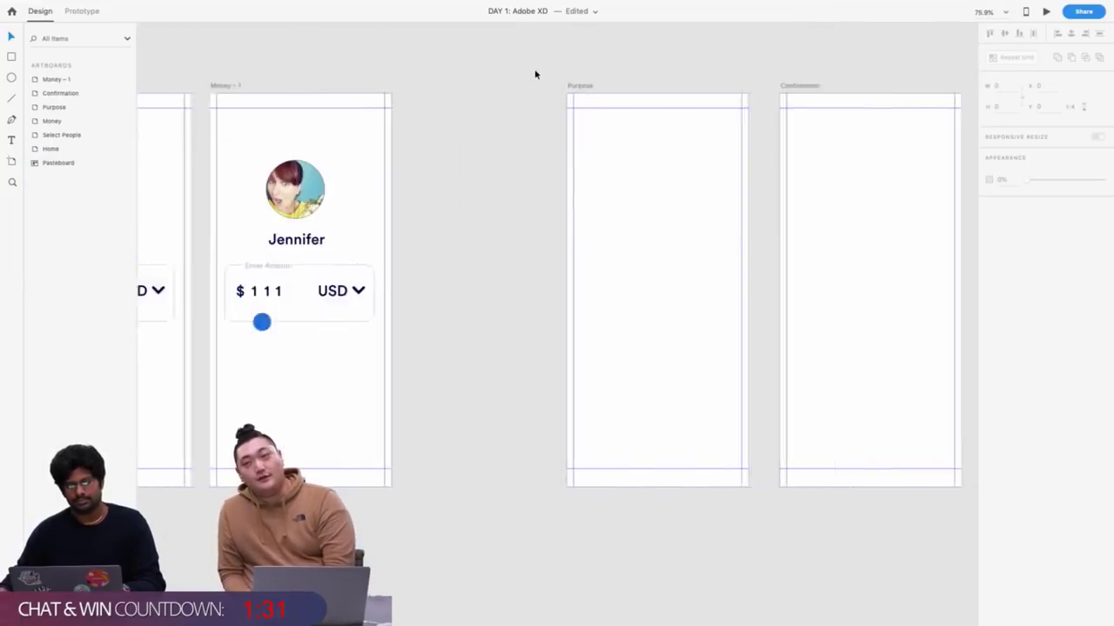
left_click_drag(467, 88, 316, 87)
scroll(329, 83, "left", 5)
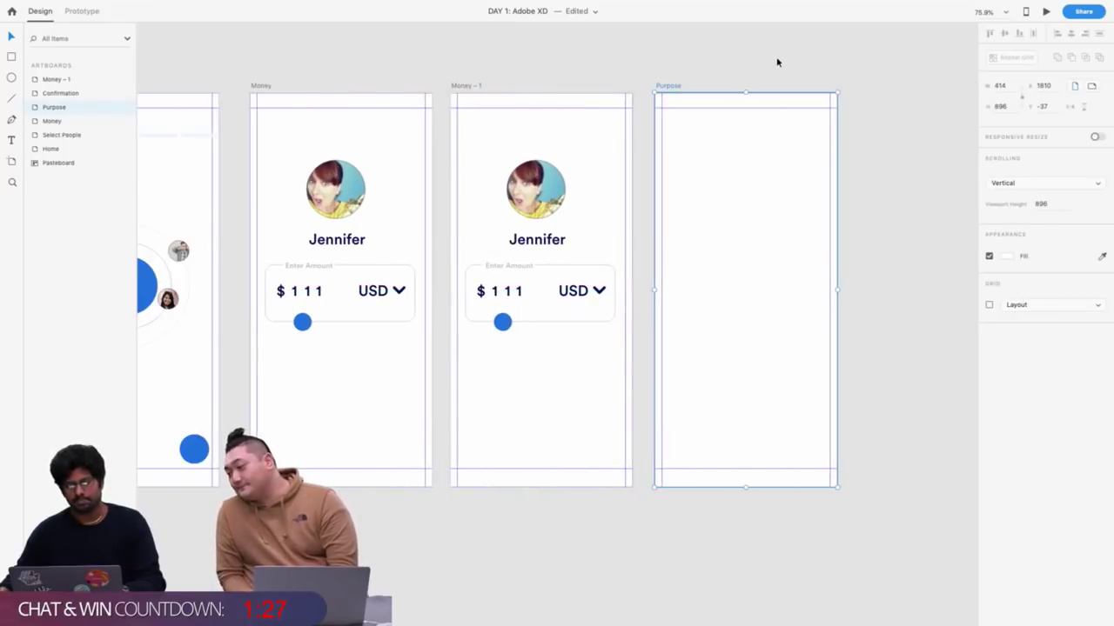
Enlarge the blue circle in the lower corner of the Select People artboard to about 93 × 93
scroll(777, 62, "up", 3)
left_click(604, 58)
scroll(607, 58, "left", 6)
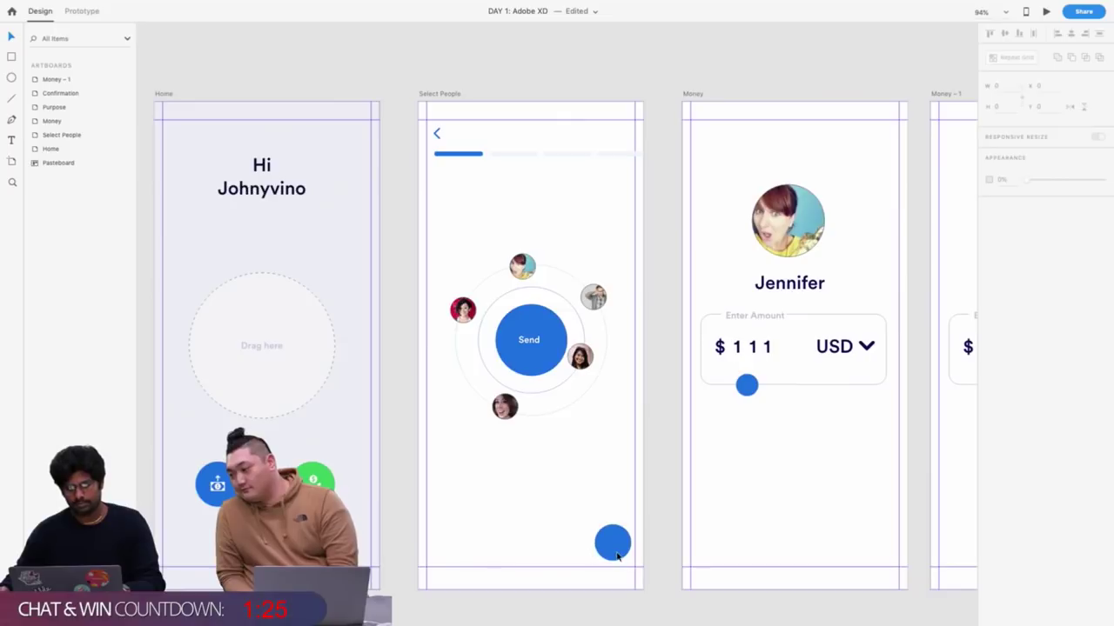
left_click(615, 551)
scroll(604, 529, "up", 3)
left_click_drag(592, 523, 630, 535)
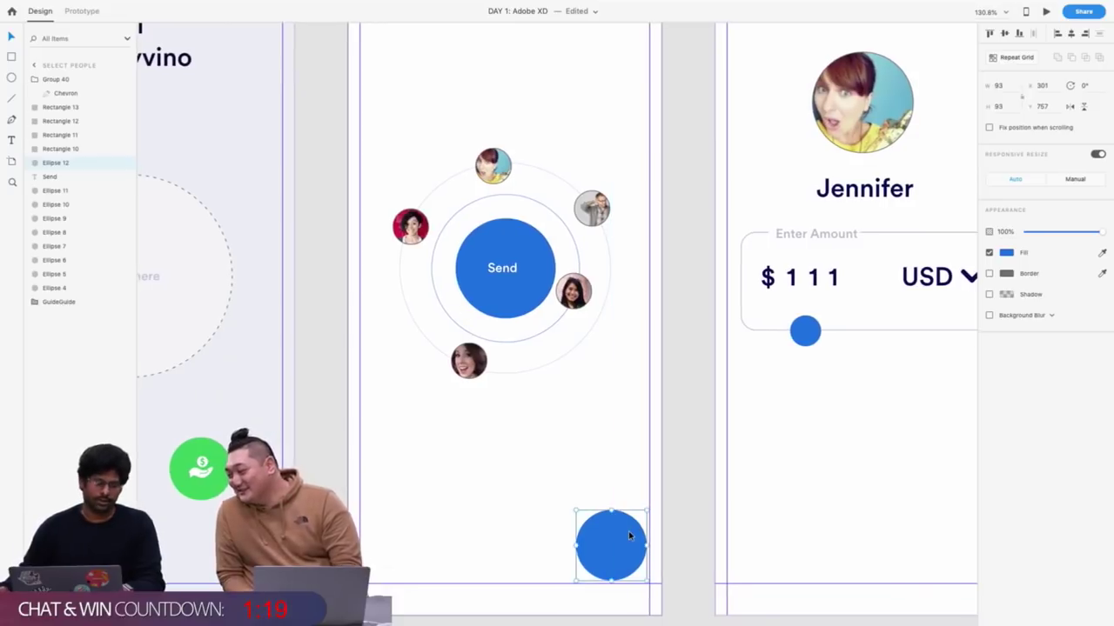
Copy the large blue circle from Select People to the same position on the Money and Money – 1 artboards
scroll(629, 533, "down", 1)
scroll(667, 493, "right", 5)
scroll(666, 493, "right", 3)
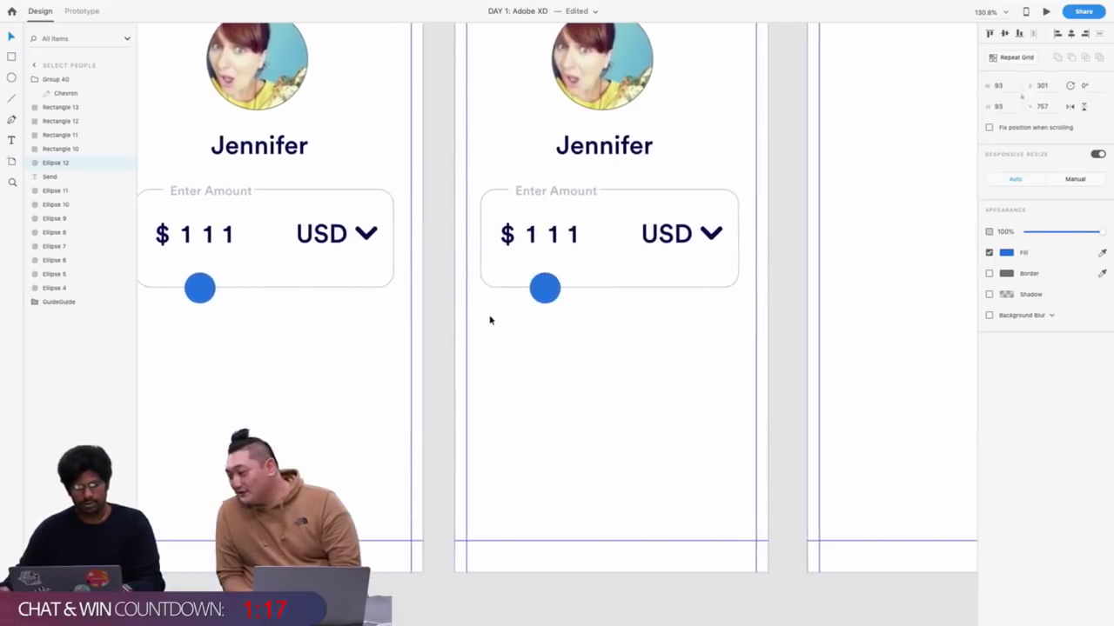
left_click(375, 260)
scroll(494, 264, "left", 1)
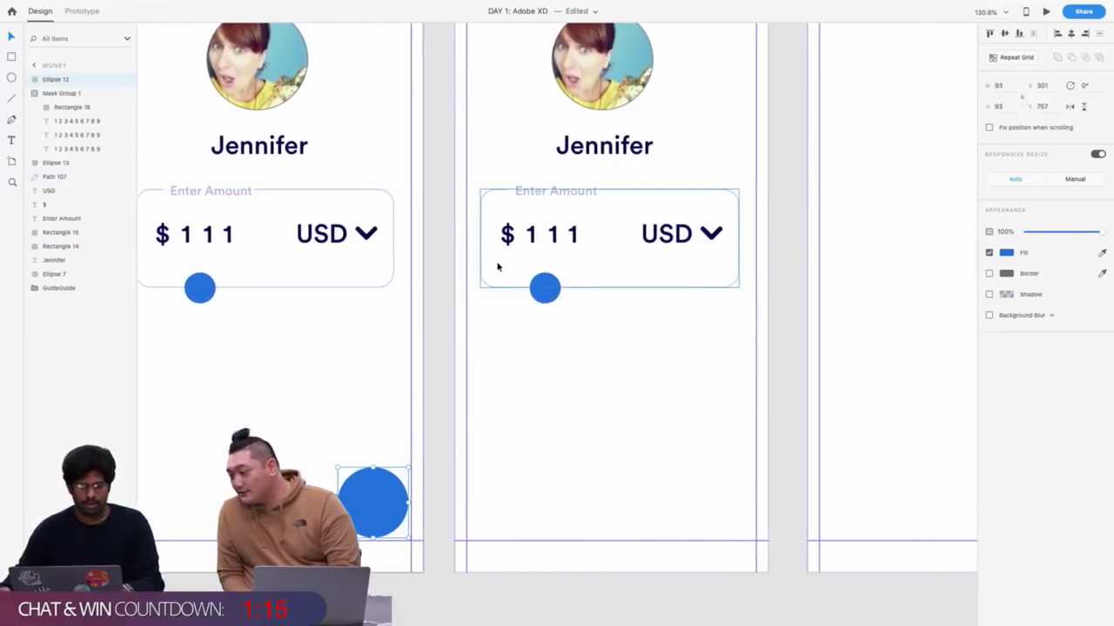
left_click(541, 231)
key("ctrl+v")
Draw a rectangle about 198 × 146 near the upper-left margin of the Purpose artboard
scroll(601, 325, "down", 10)
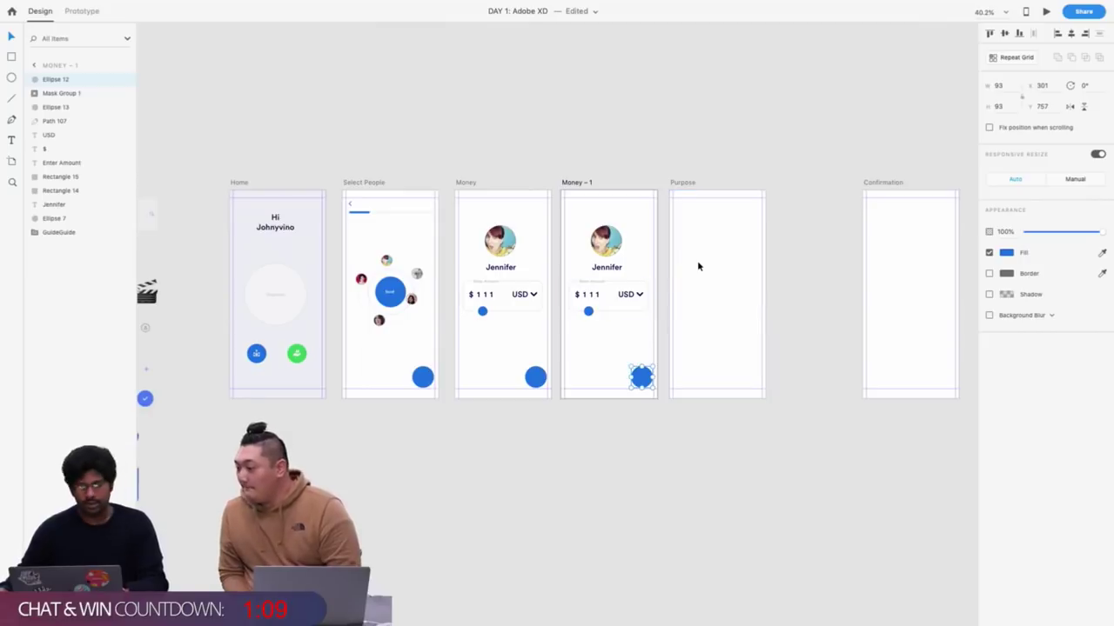
scroll(697, 260, "up", 6)
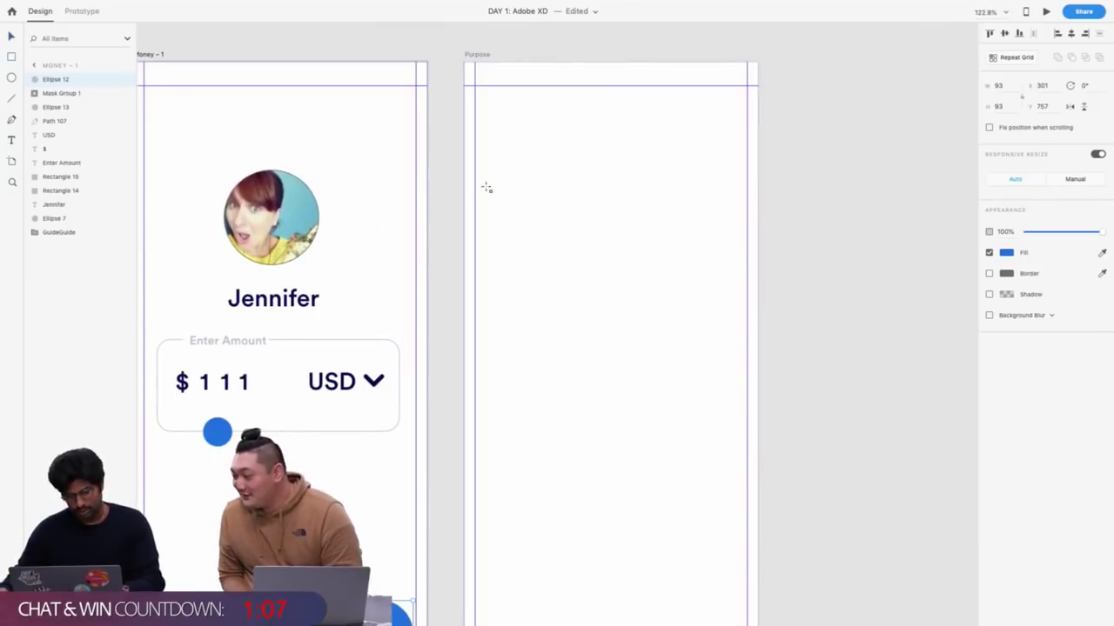
left_click_drag(482, 149, 491, 160)
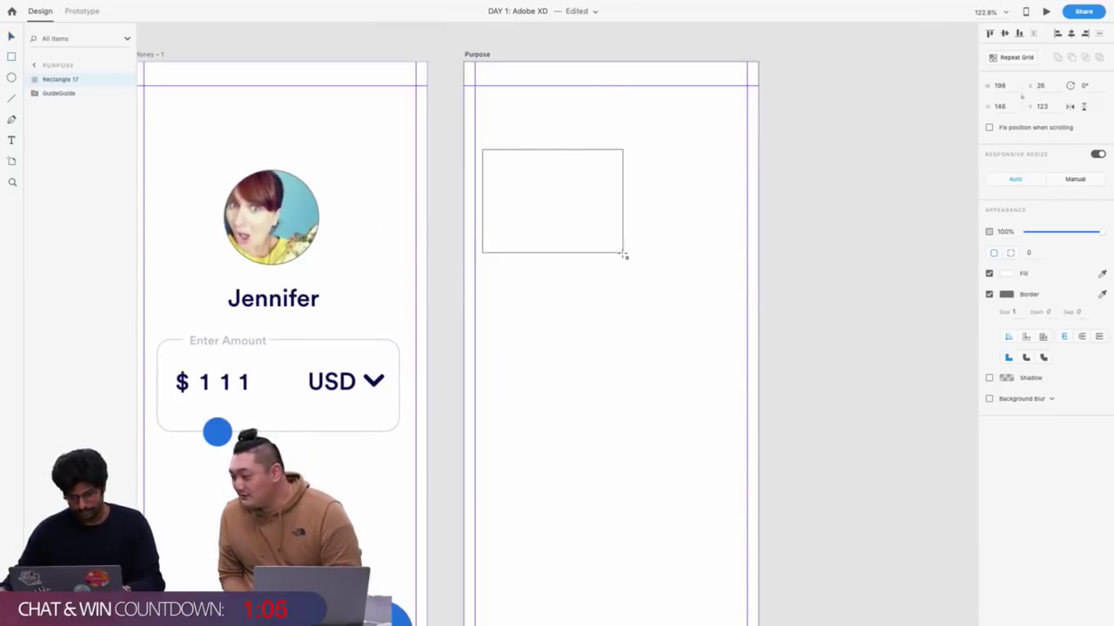
scroll(620, 254, "down", 3)
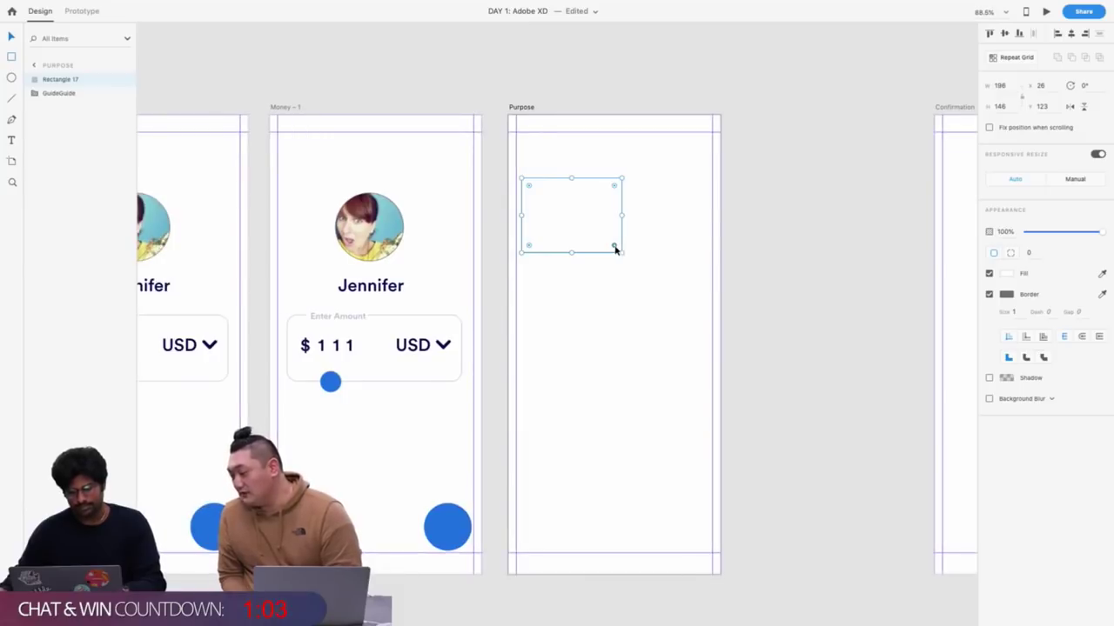
Round the rectangle's corners to a radius of about 38 and resize it to about 159 × 143
scroll(615, 250, "up", 4)
left_click_drag(618, 252, 579, 224)
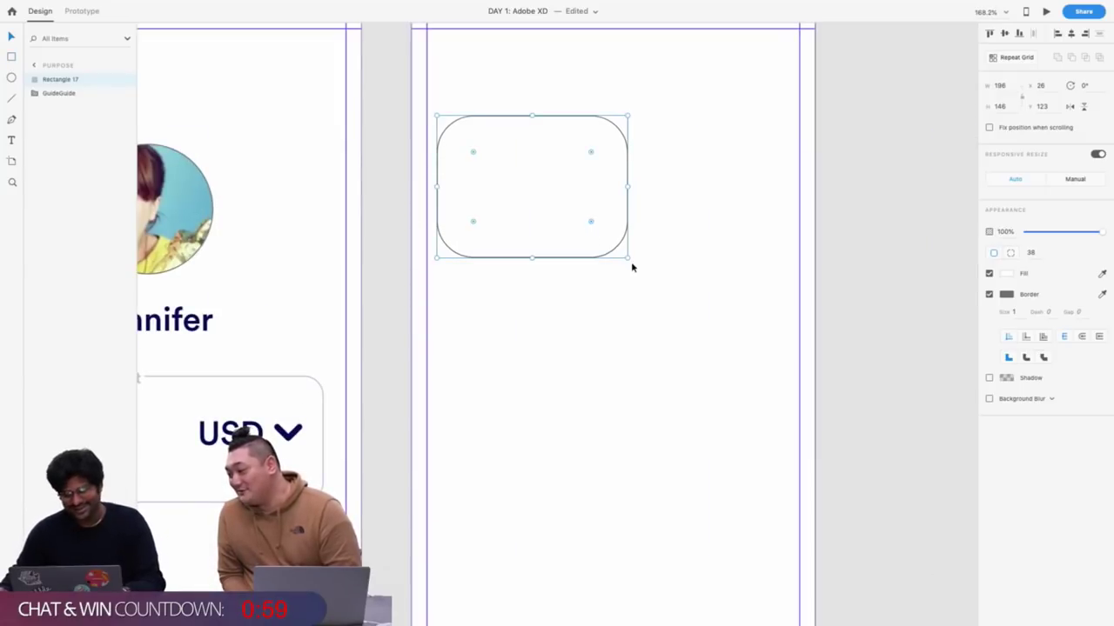
left_click_drag(627, 258, 589, 246)
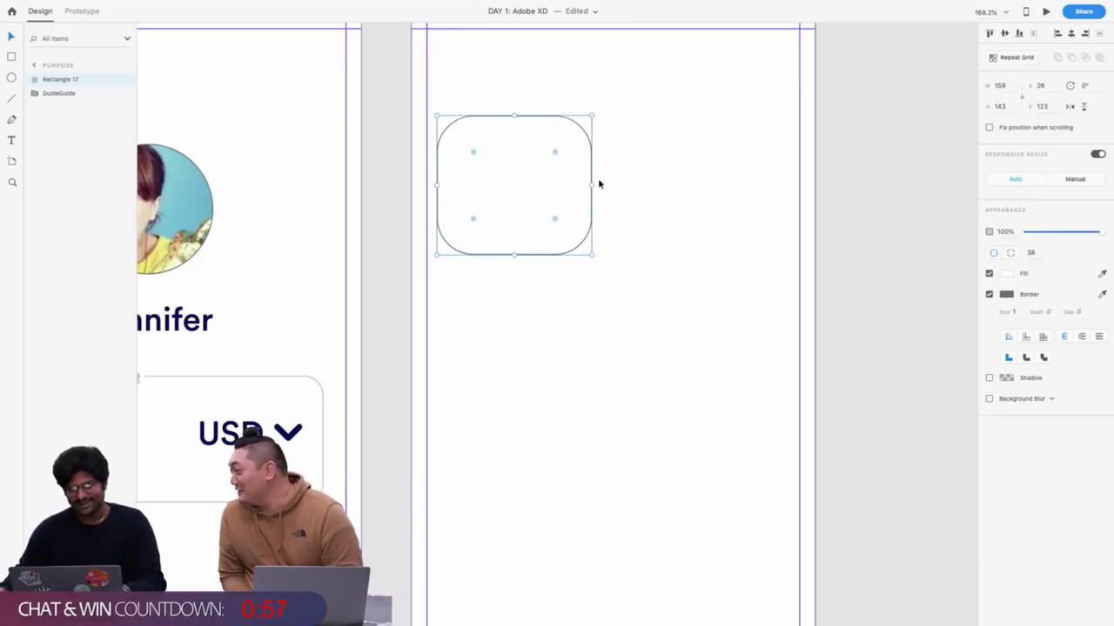
Duplicate the rounded rectangle alongside itself, reposition the pair, and copy it below to form a two-by-two grid of cards
left_click_drag(591, 169, 769, 169)
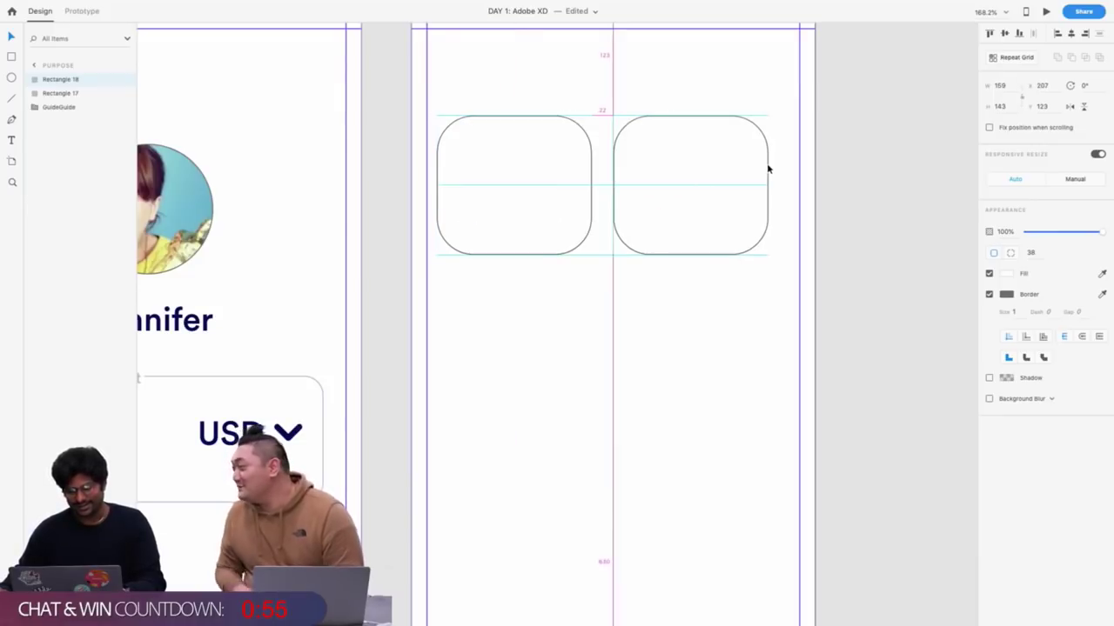
scroll(522, 199, "down", 3)
left_click_drag(691, 311, 502, 181)
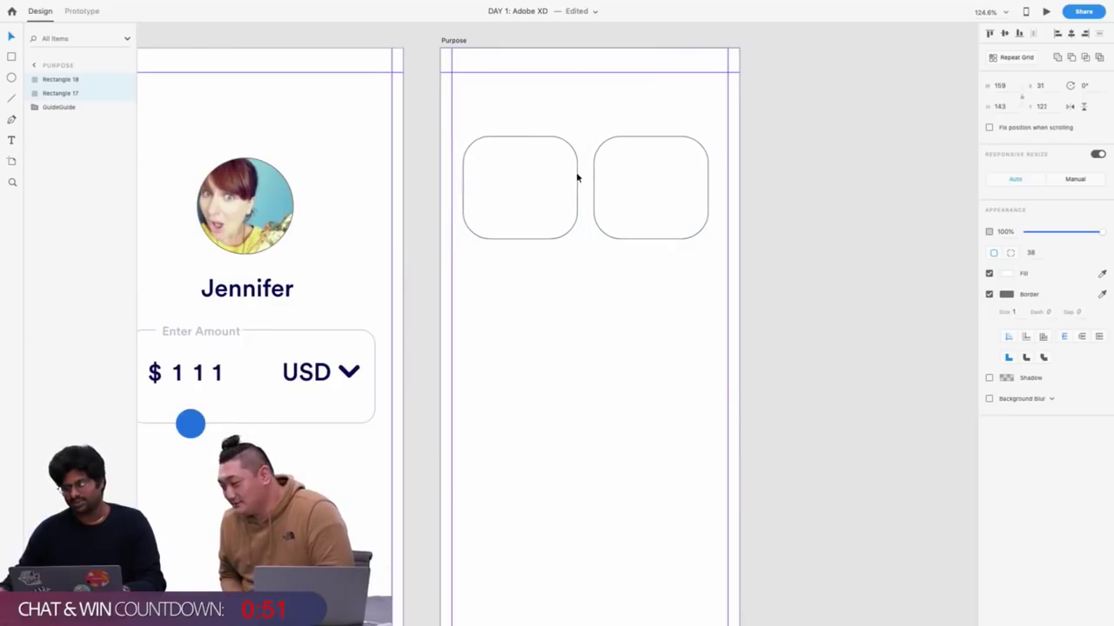
left_click_drag(577, 177, 579, 292)
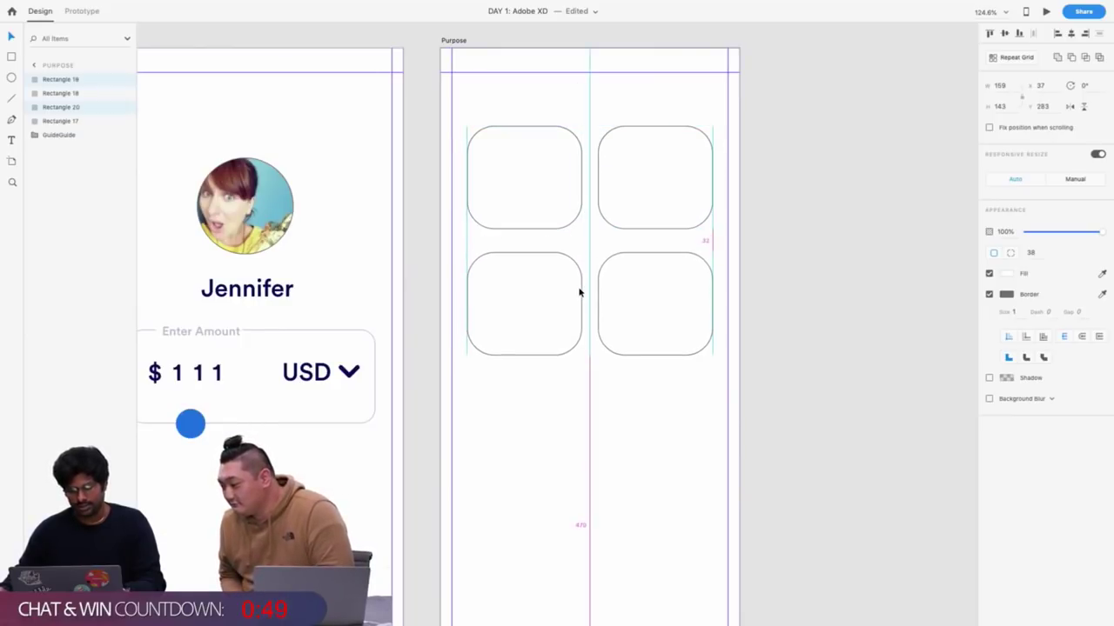
Remove the border from all four rounded cards on the Purpose artboard
left_click(704, 417)
left_click_drag(703, 418, 509, 147)
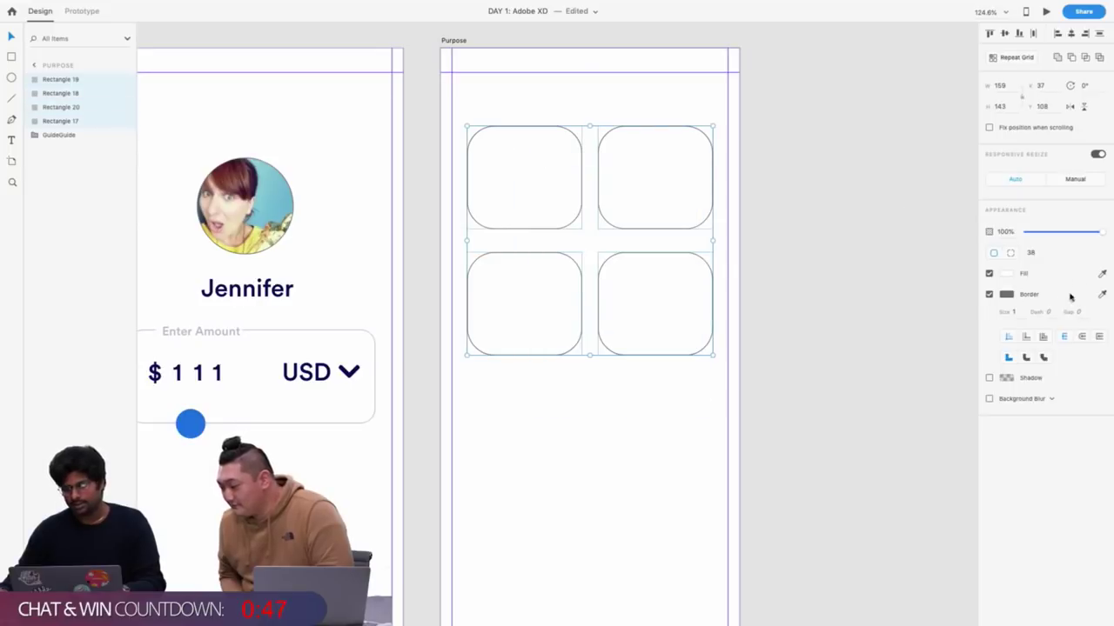
left_click(989, 296)
left_click(1006, 273)
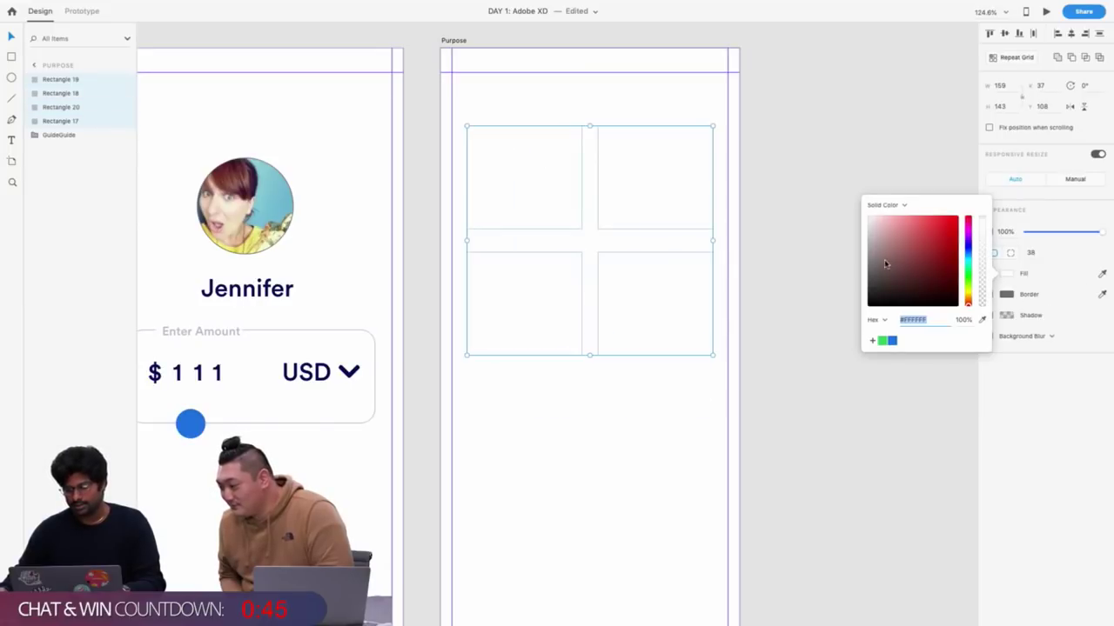
Add a drop shadow to the four cards with a Y offset of 13 and a blur of 26
left_click(1007, 315)
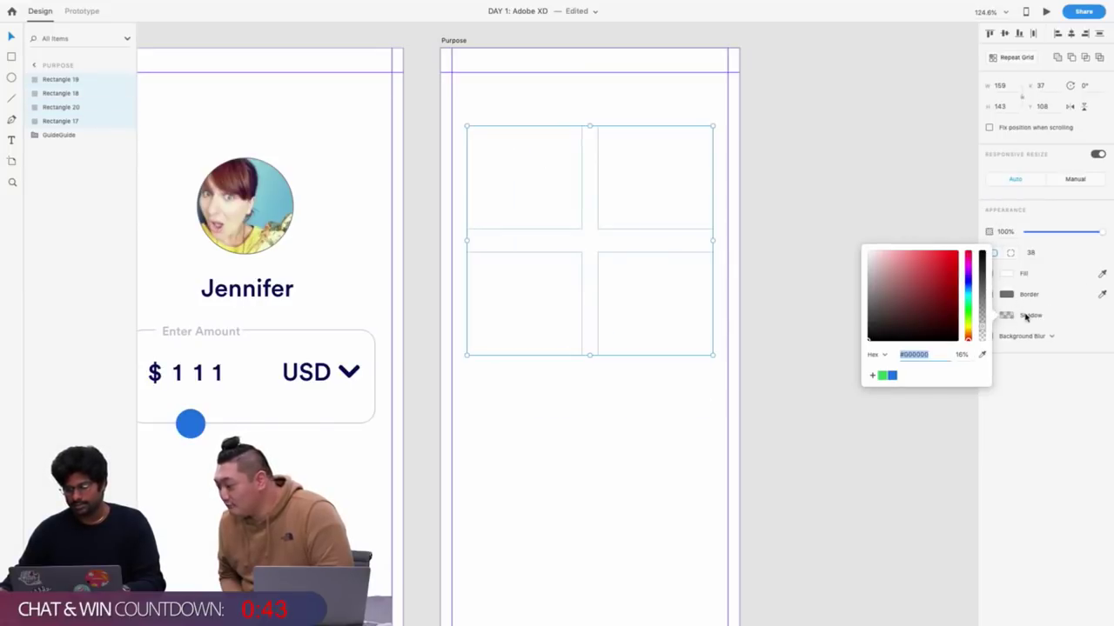
left_click(993, 316)
left_click(990, 315)
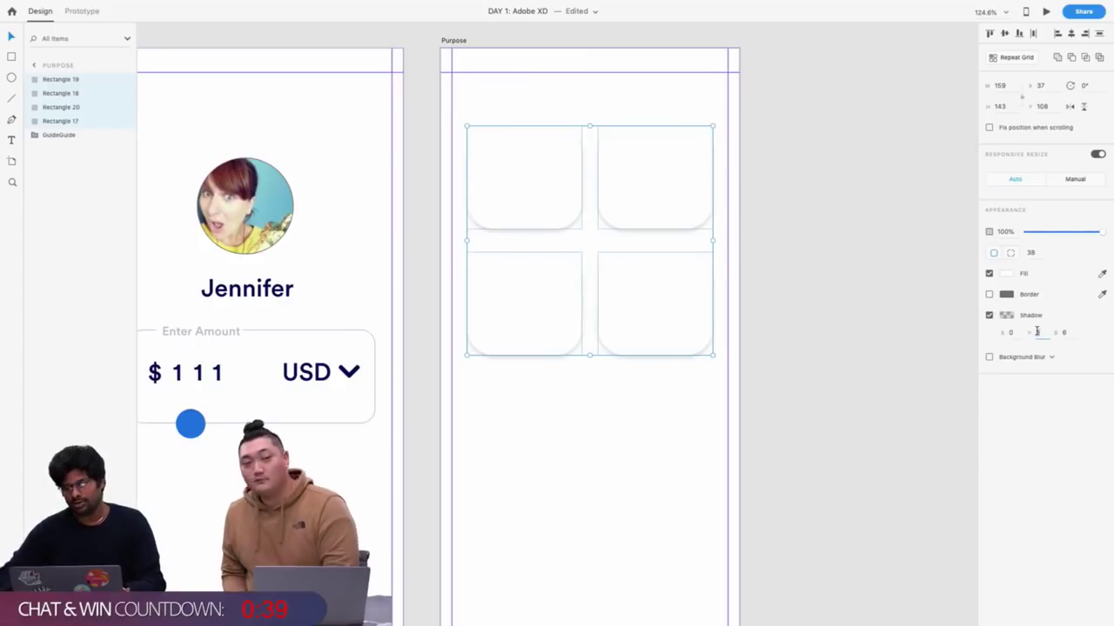
key("shift+Up")
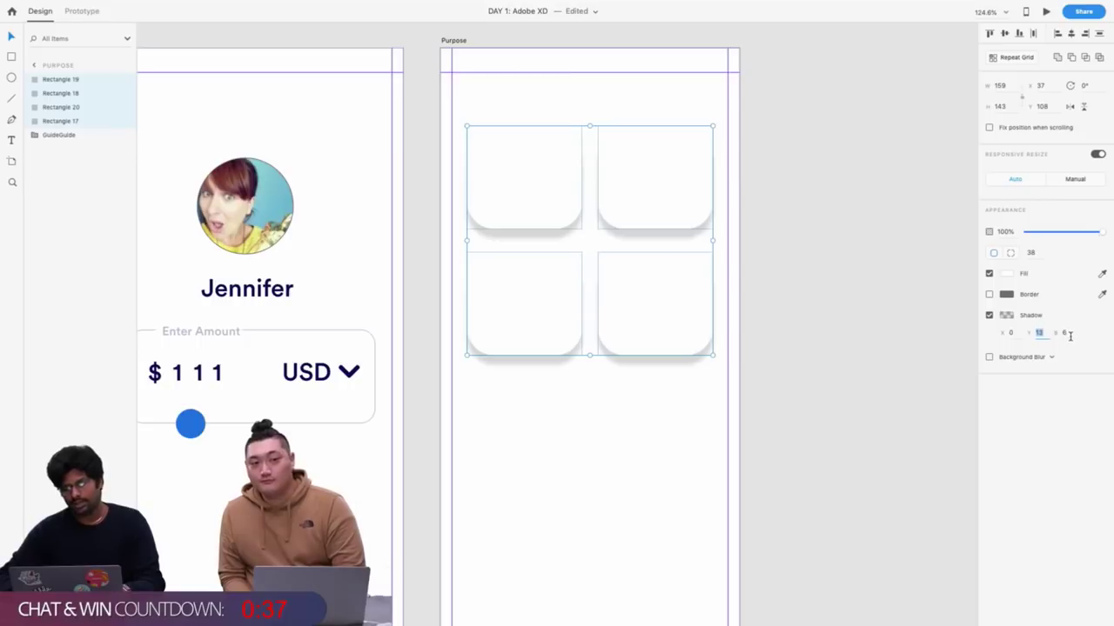
key("shift+Up")
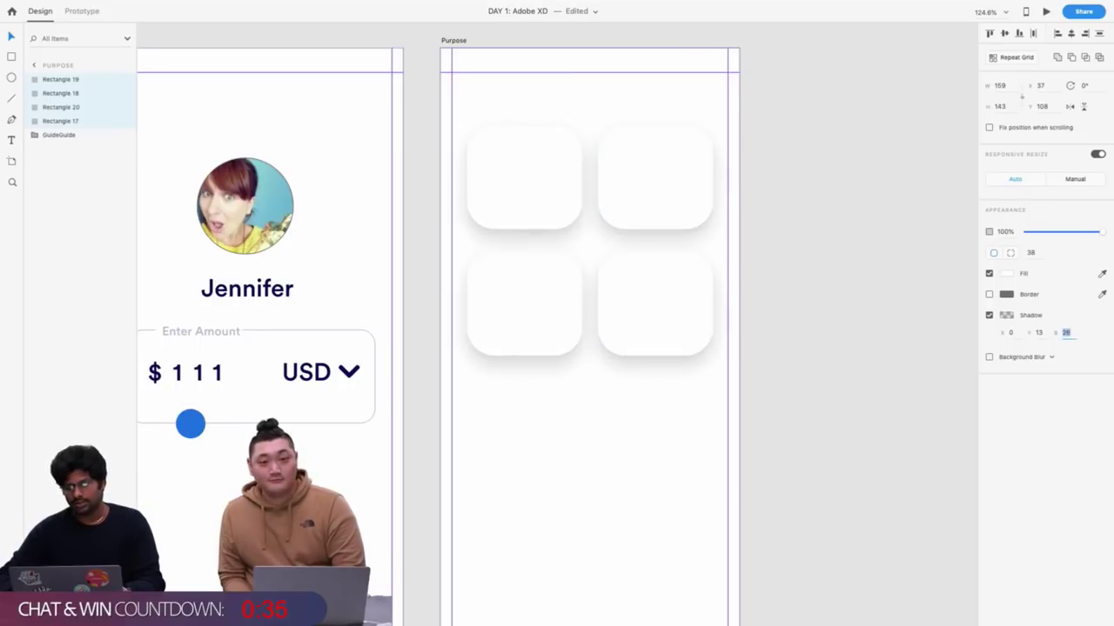
Recolor the cards' shadow to the pale blue-grey #B9C1CC at 21% opacity
left_click(1006, 318)
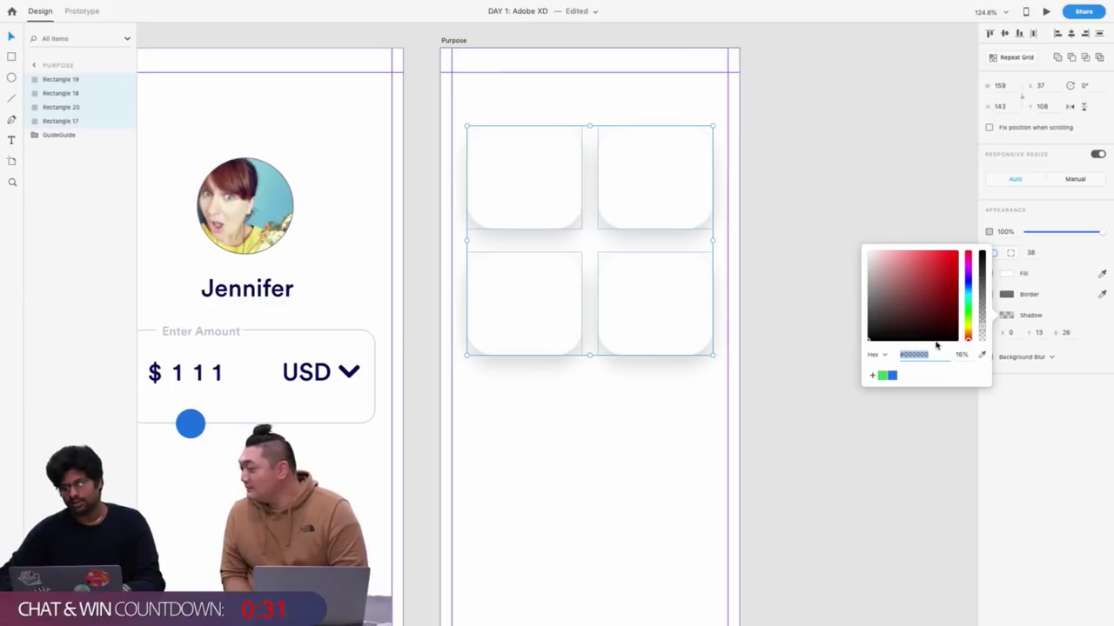
left_click(892, 375)
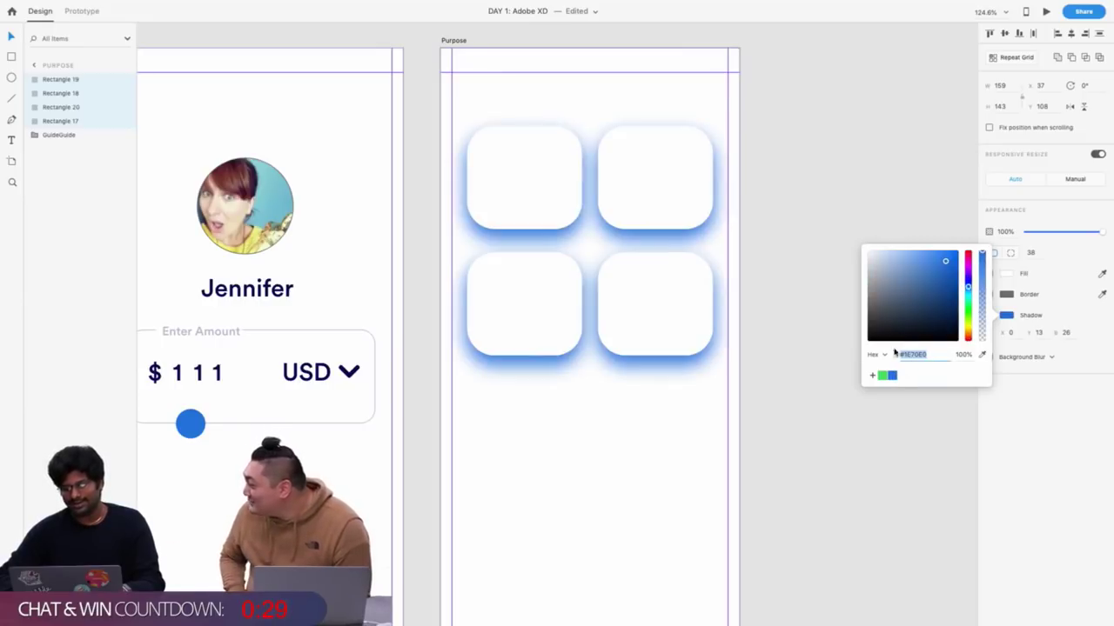
left_click(875, 259)
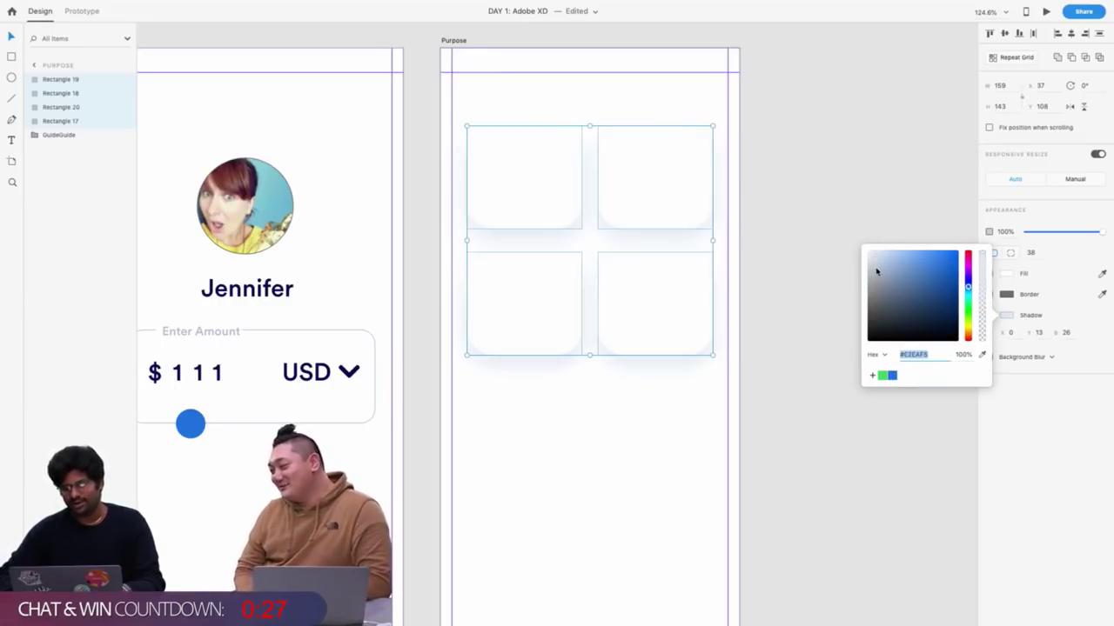
left_click(876, 268)
left_click(981, 332)
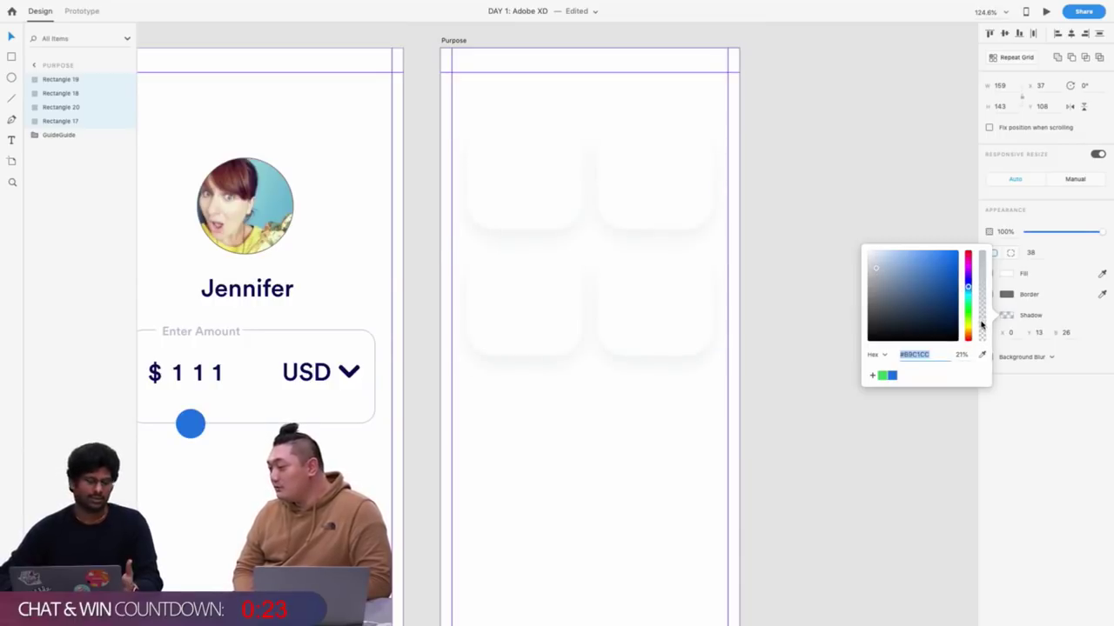
Copy the Home artboard's fill color #EDEEF4 and apply it as the Purpose artboard's background
scroll(443, 50, "down", 3)
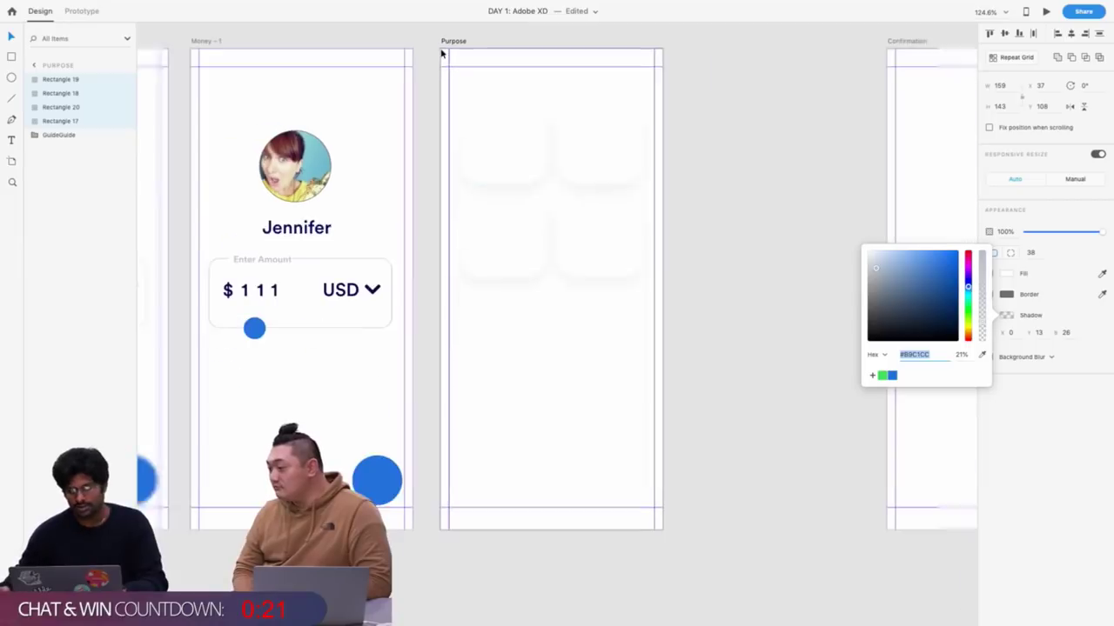
left_click(448, 40)
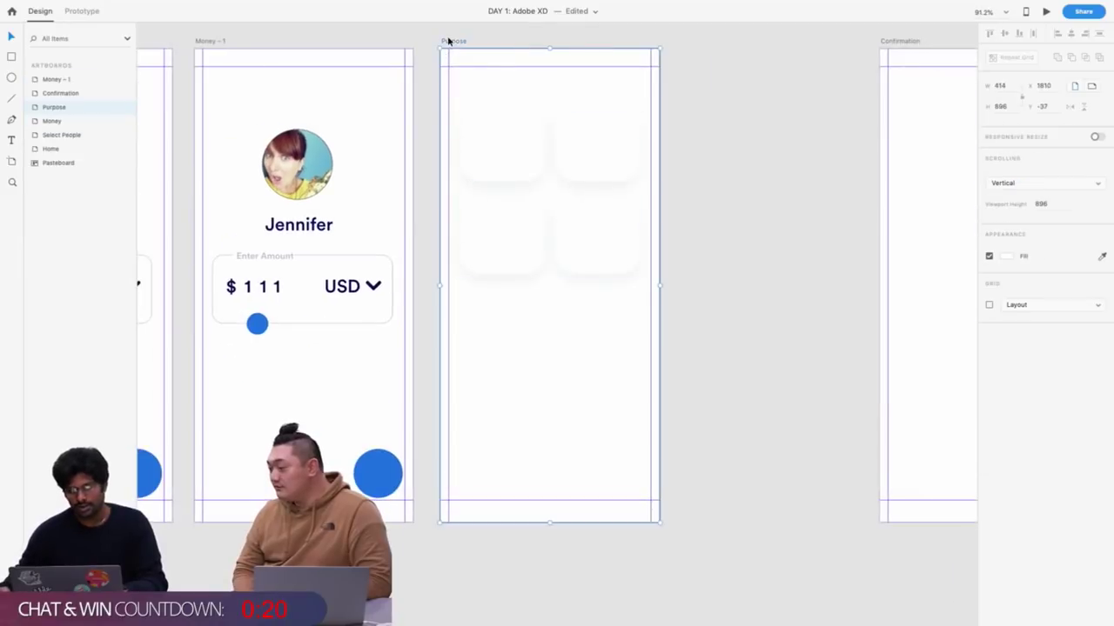
left_click(1005, 256)
scroll(686, 194, "down", 5)
scroll(215, 119, "left", 3)
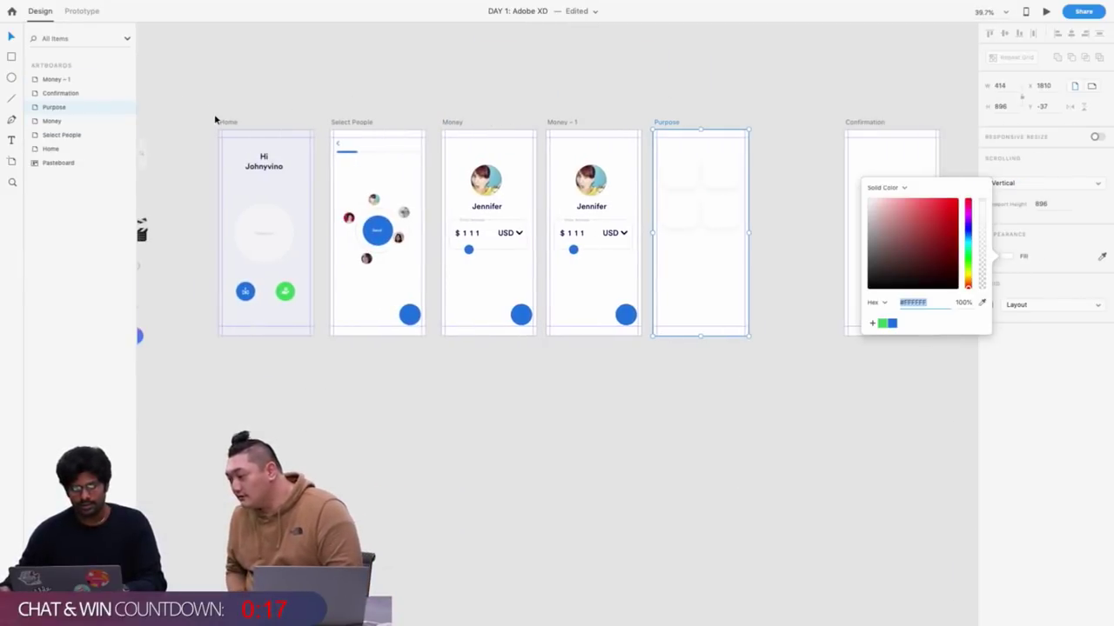
left_click(227, 123)
left_click(1007, 257)
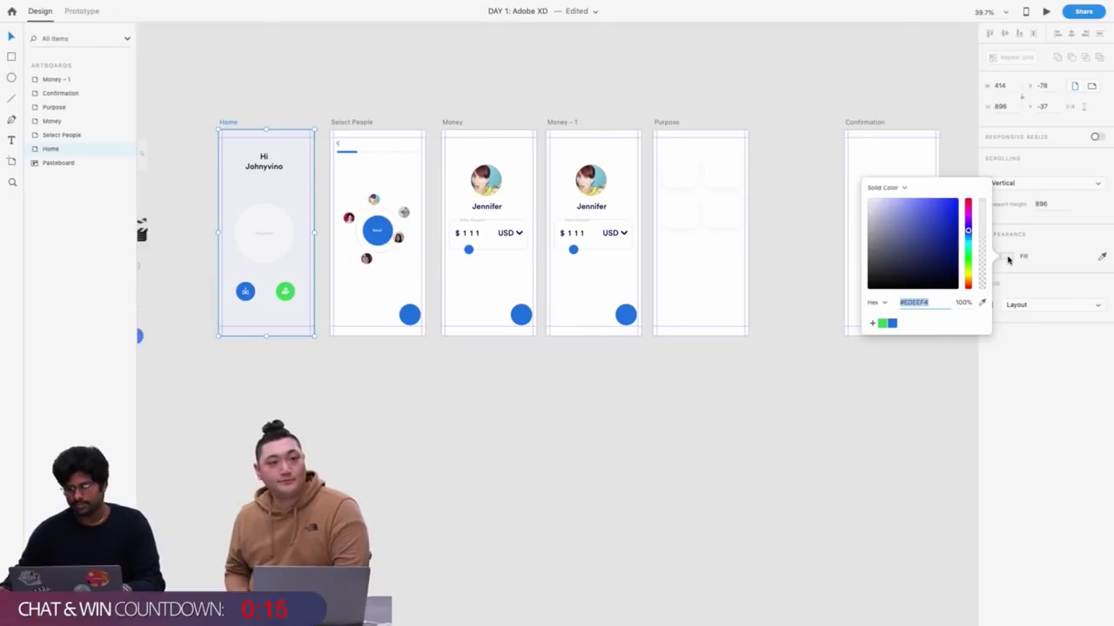
left_click(659, 121)
left_click(664, 122)
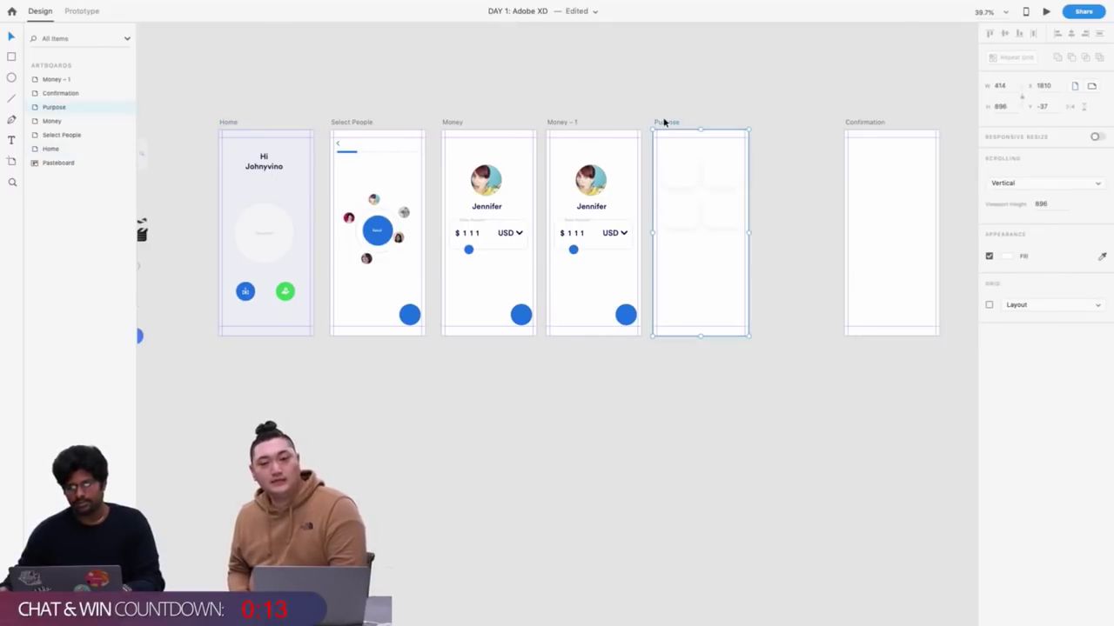
left_click(1007, 257)
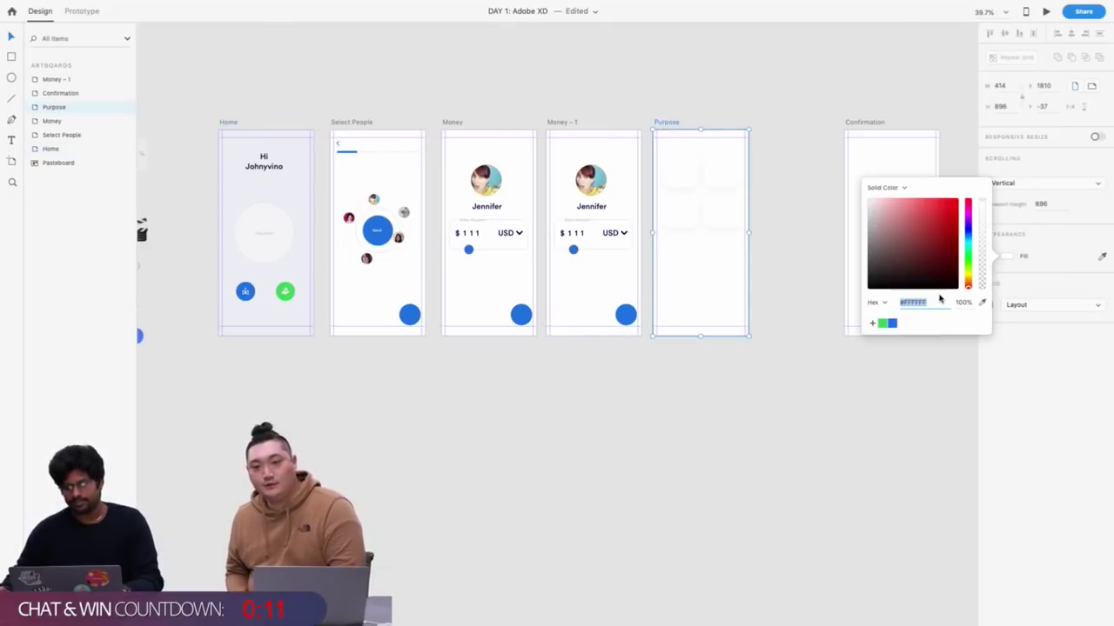
key("Return")
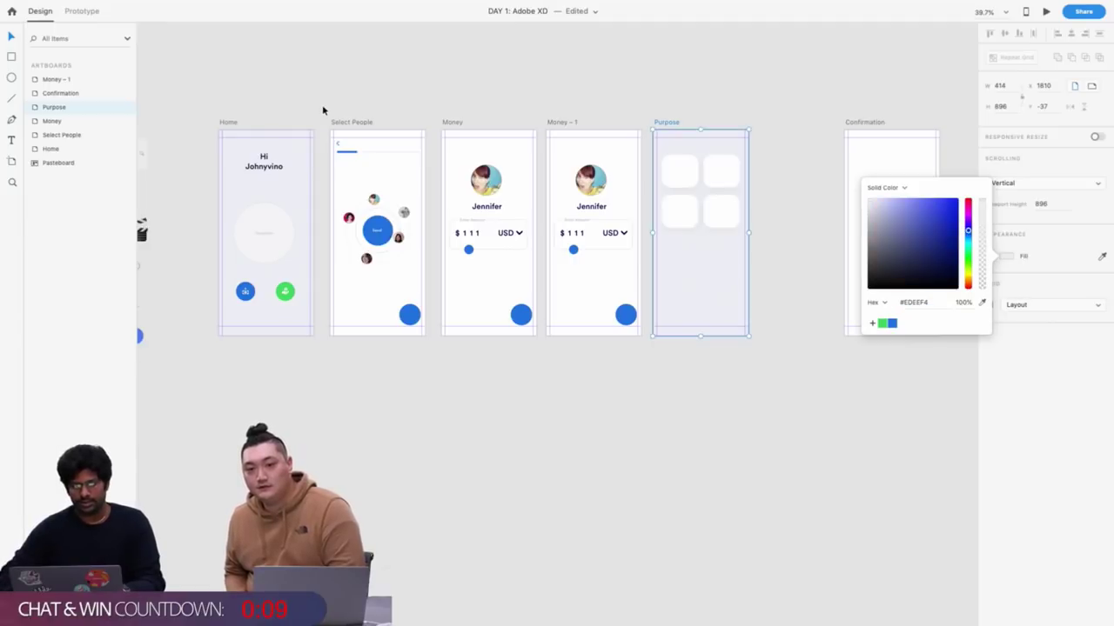
Apply the #EDEEF4 background fill to the Select People, Money and Money – 1 artboards together
left_click_drag(322, 110, 642, 369)
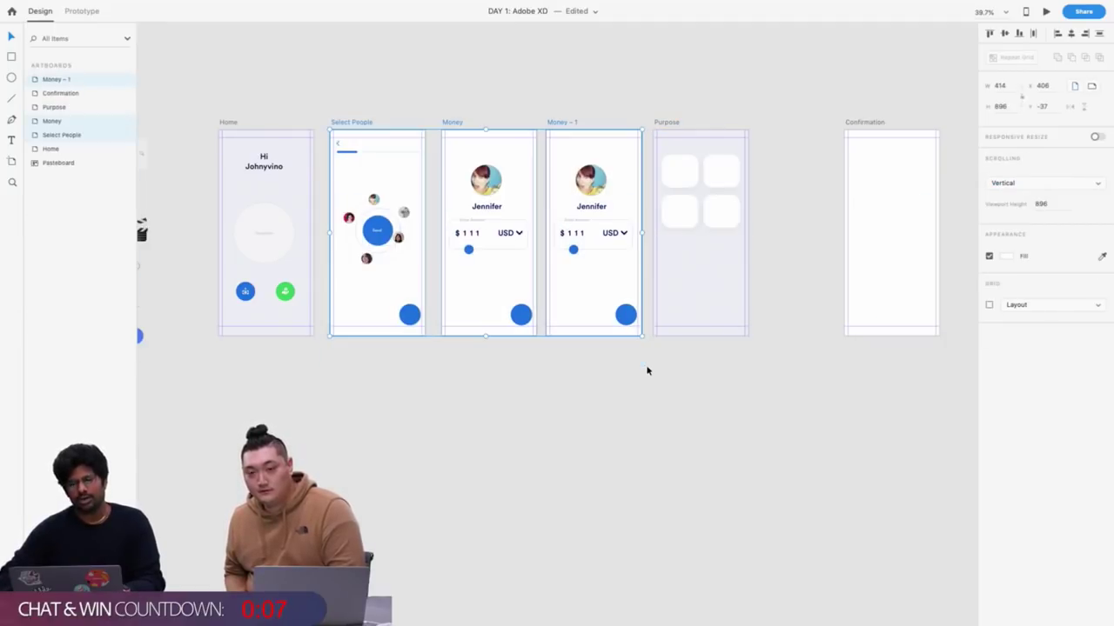
left_click(1008, 257)
key("Return")
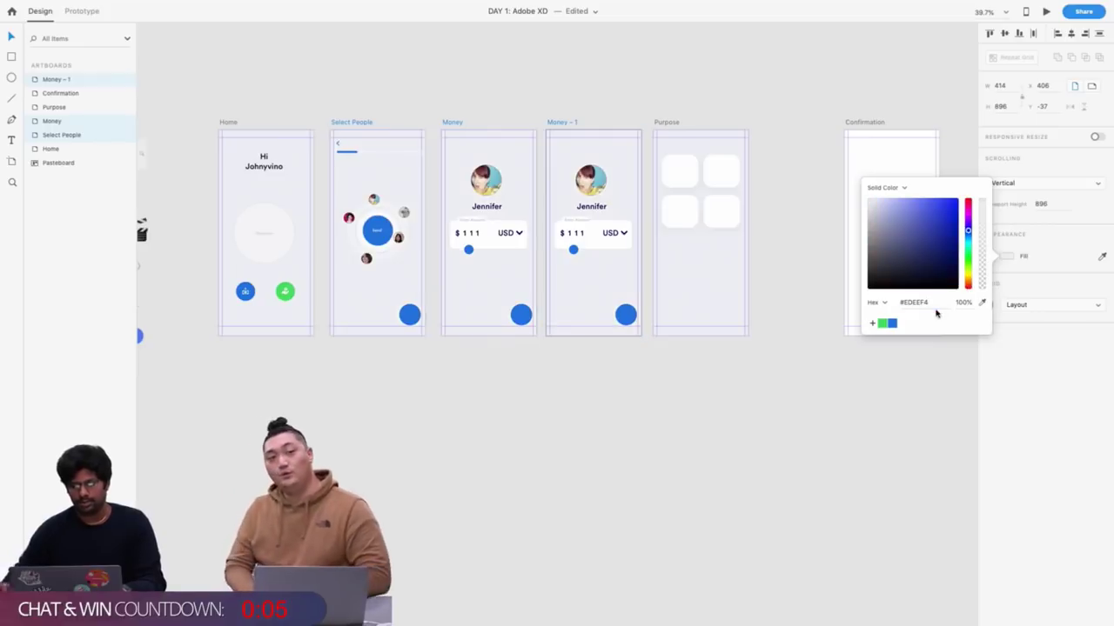
Examine the name text and layout on the Money – 1 artboard and the card grid on the Purpose artboard up close
scroll(557, 117, "up", 3)
left_click(576, 92)
scroll(606, 280, "up", 2)
left_click(607, 281)
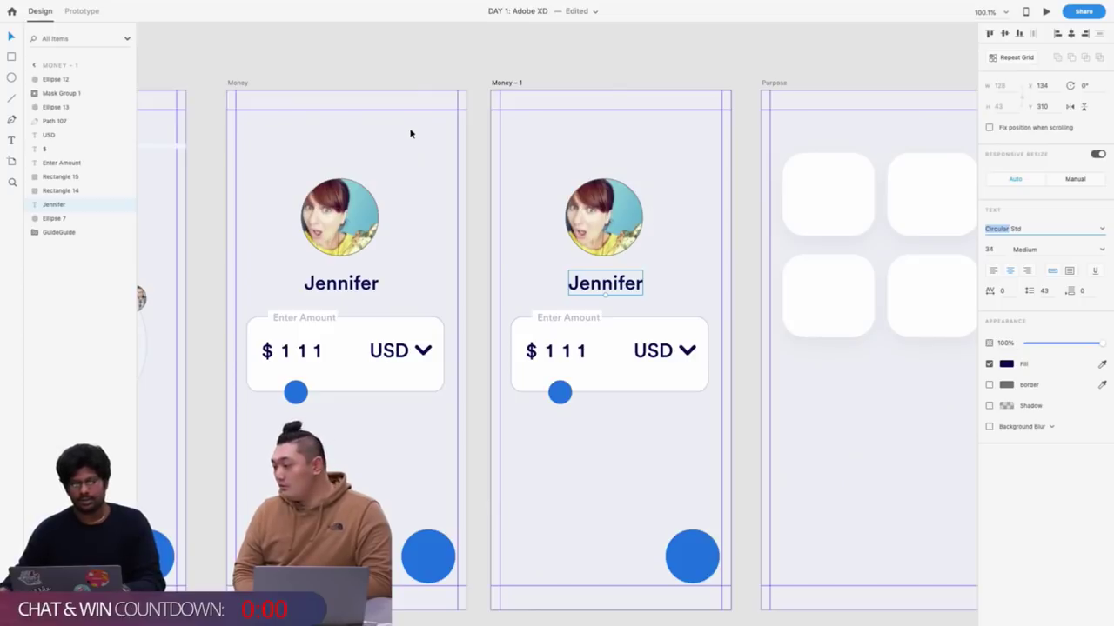
scroll(410, 133, "down", 2)
left_click(864, 122)
scroll(786, 207, "up", 2)
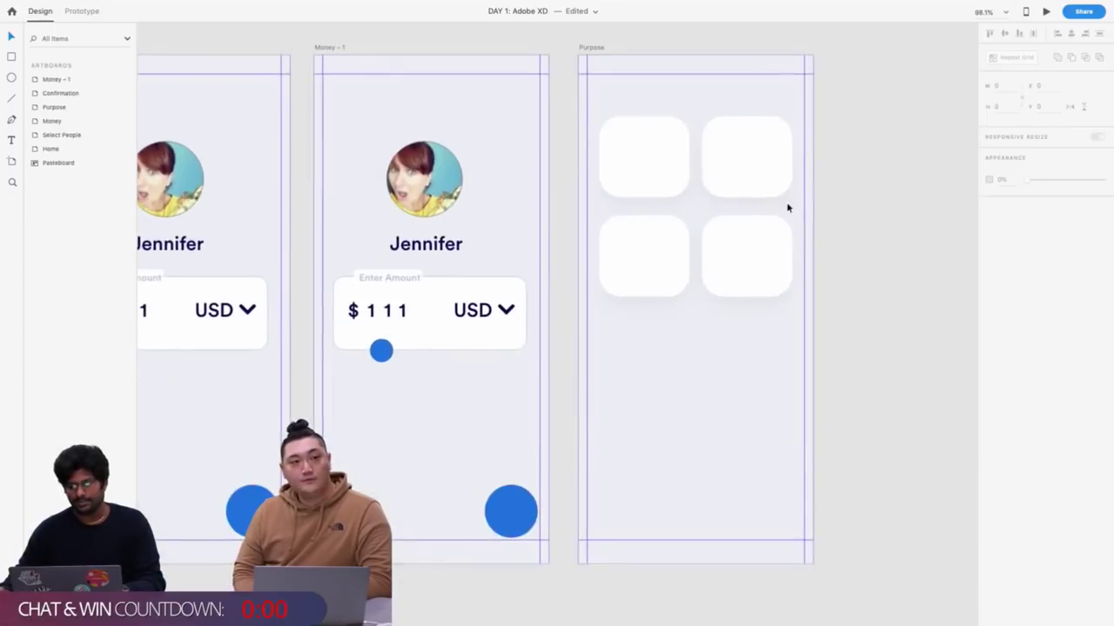
scroll(654, 203, "down", 3)
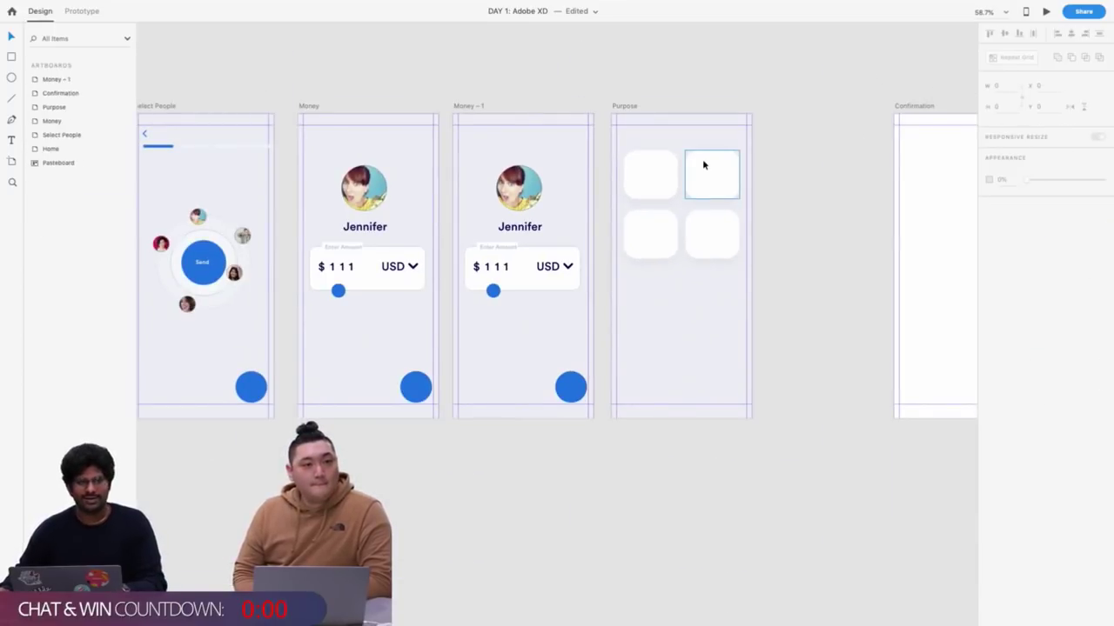
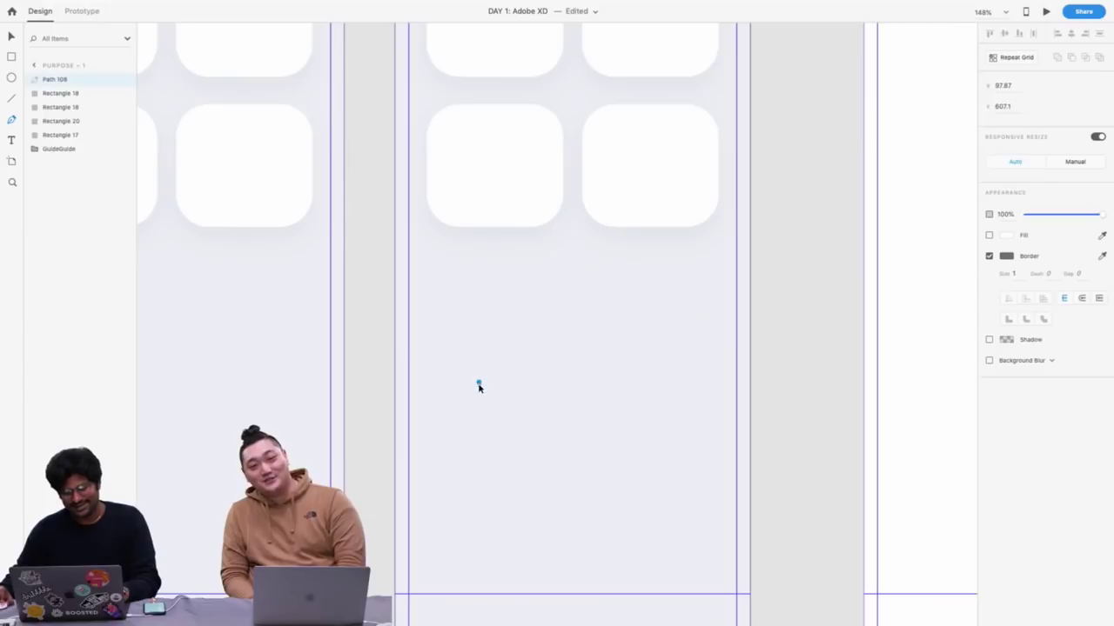
Draw a closed envelope body outline, about 240 wide and 114 tall, with a V-notched top edge below the Purpose – 1 cards, and raise the notch point
left_click(479, 480)
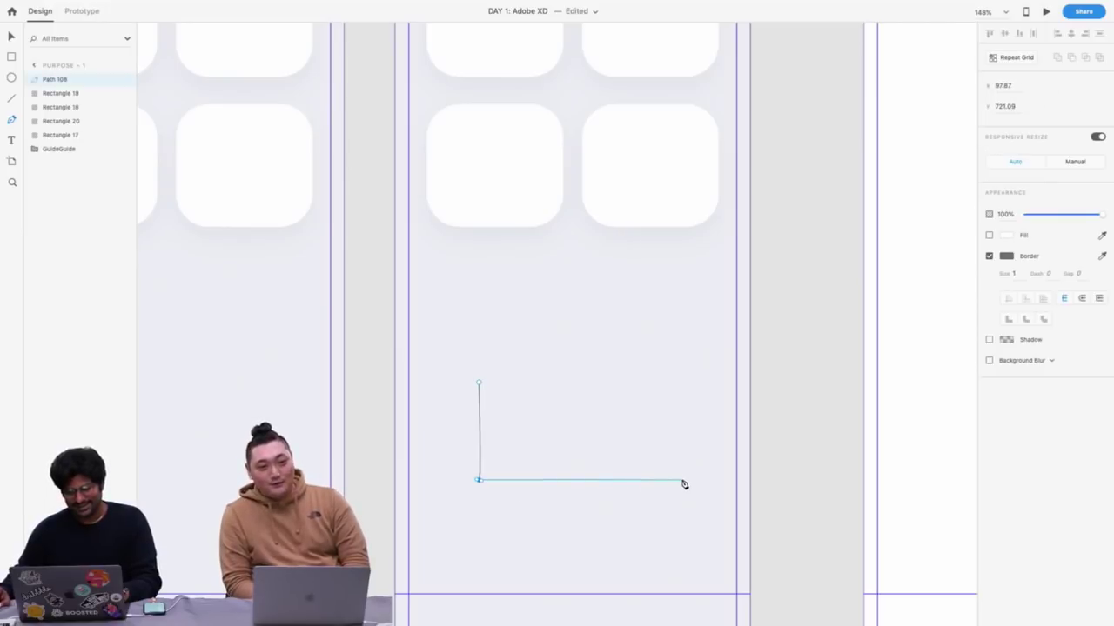
left_click(685, 481)
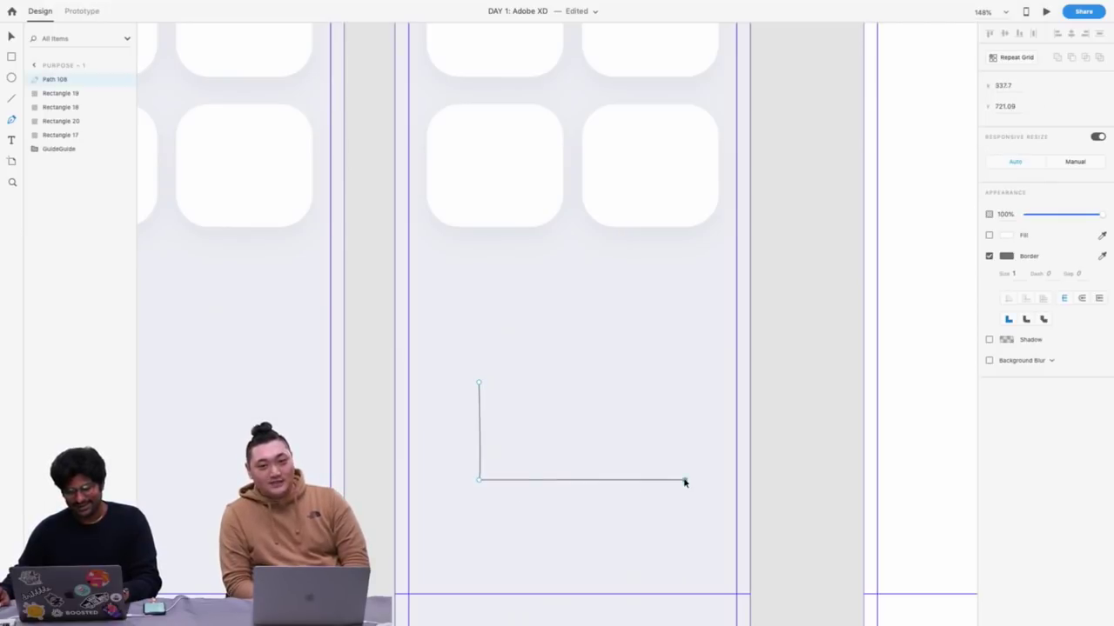
left_click(684, 383)
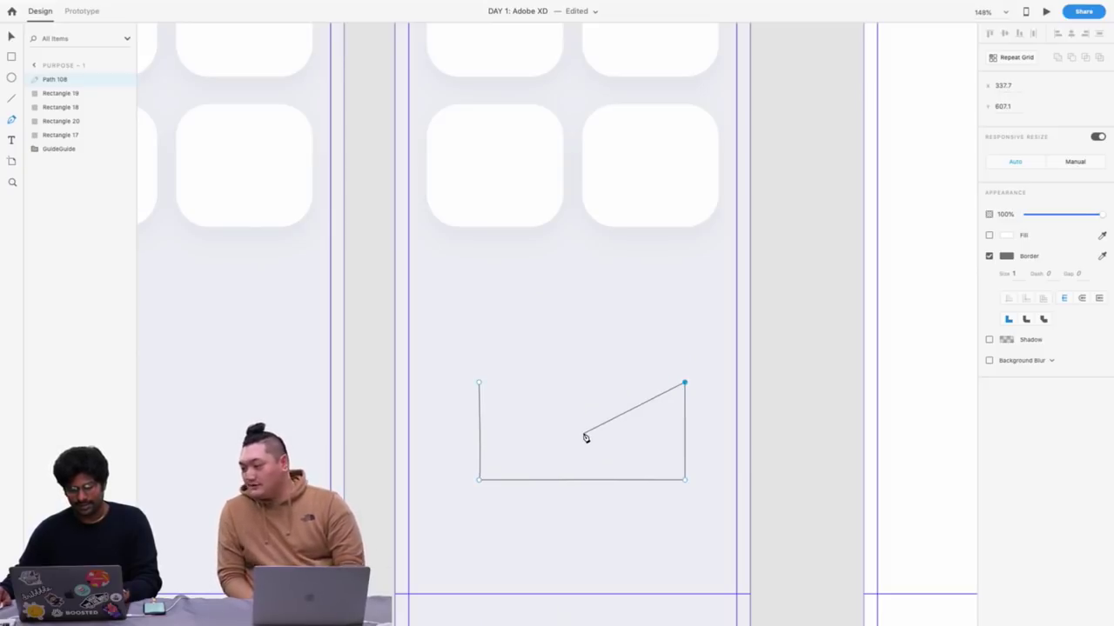
left_click(580, 437)
left_click(479, 383)
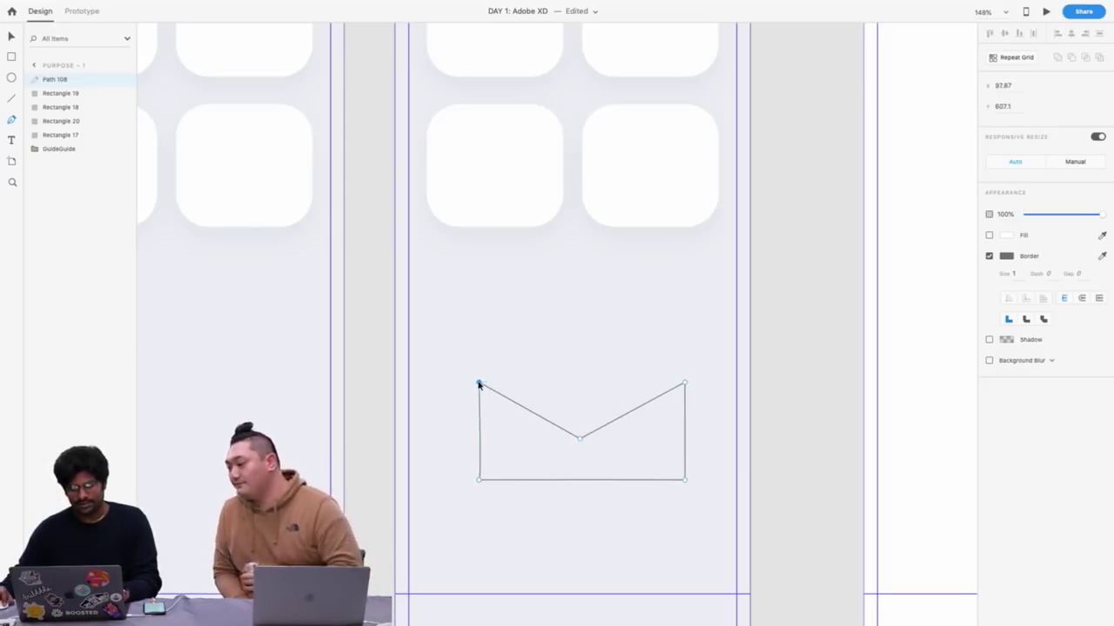
key("v")
left_click_drag(579, 437, 579, 429)
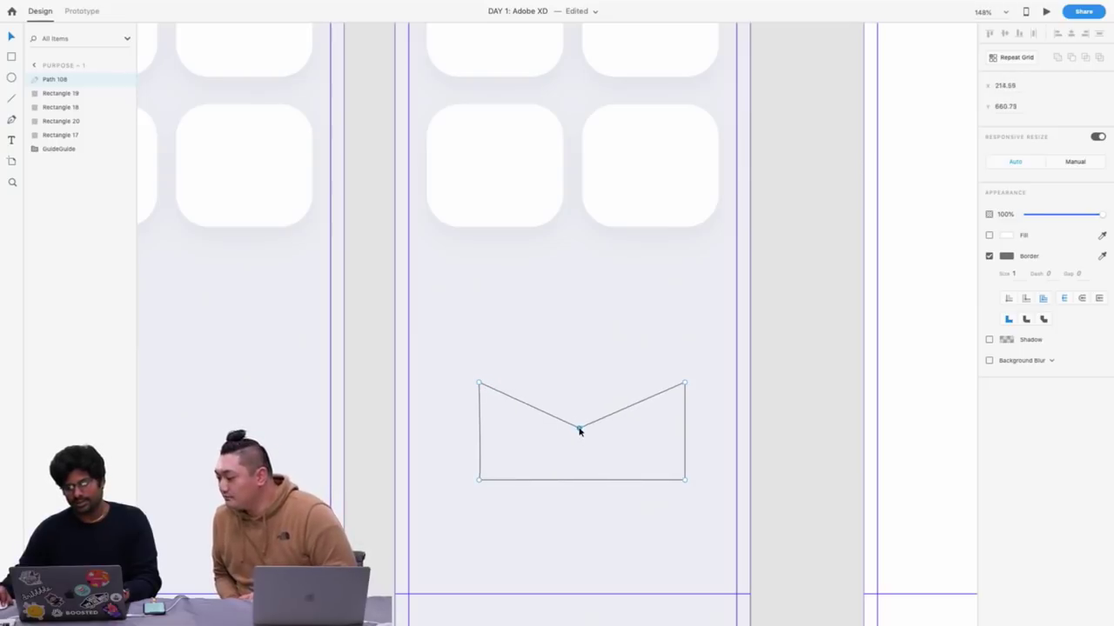
Raise the notch point in the middle of the envelope outline's top edge slightly further
scroll(562, 329, "down", 5)
scroll(565, 328, "left", 15)
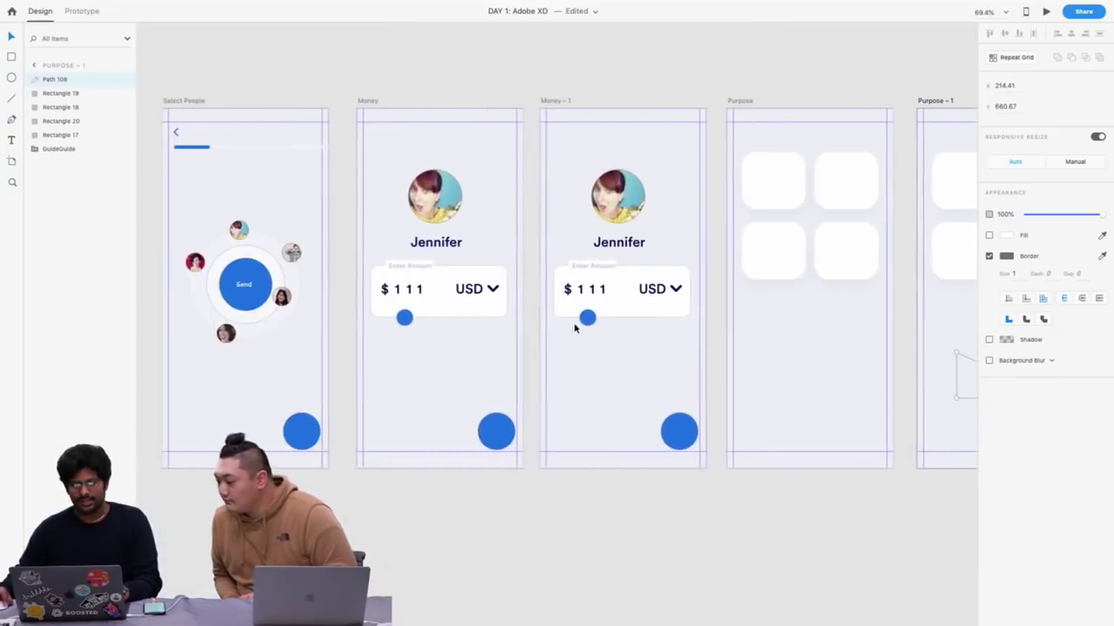
scroll(688, 298, "right", 5)
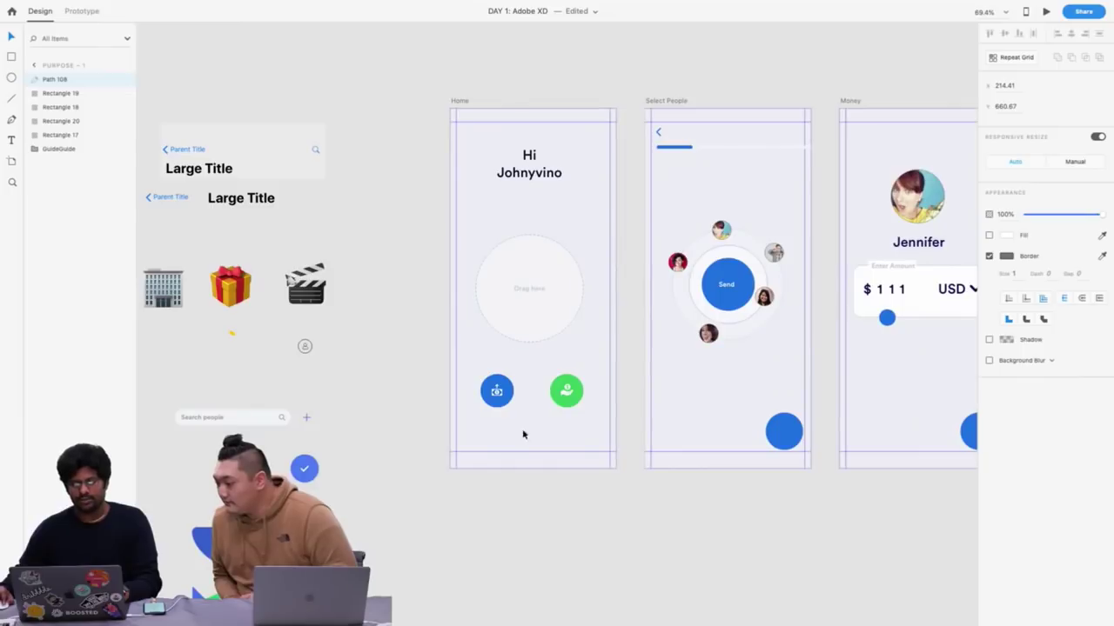
scroll(562, 328, "right", 5)
scroll(543, 255, "up", 3)
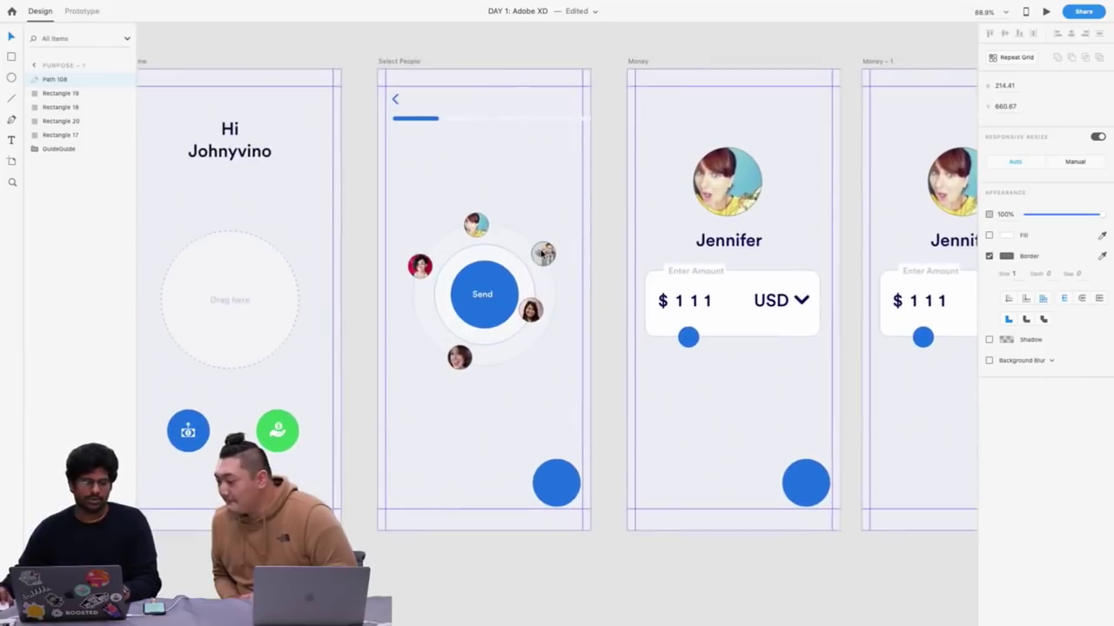
scroll(542, 254, "right", 4)
scroll(629, 301, "right", 20)
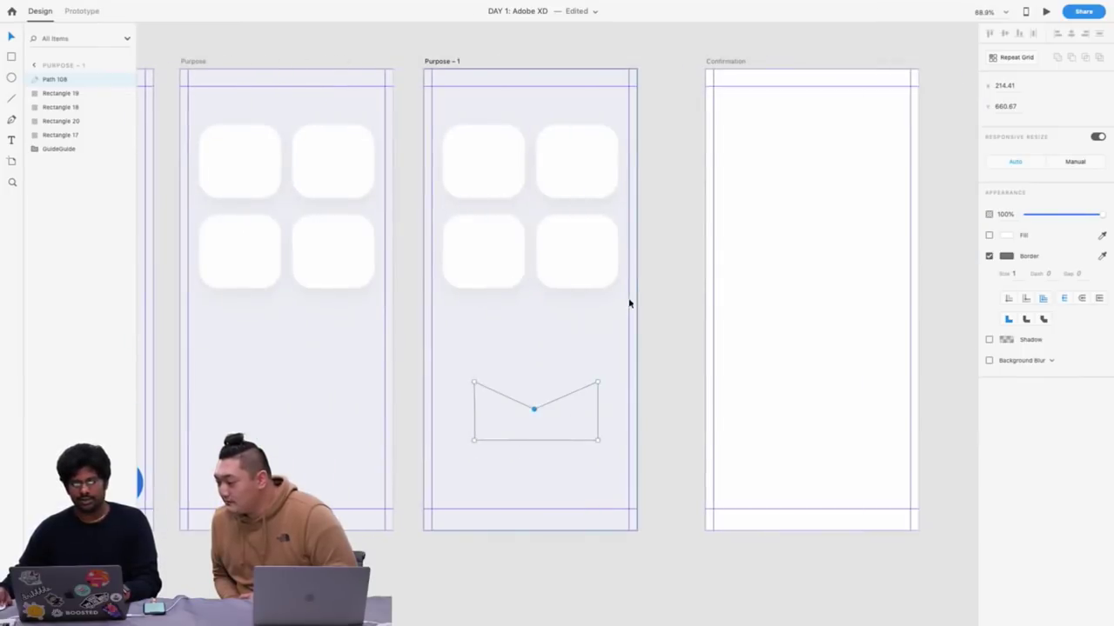
scroll(630, 304, "left", 4)
left_click_drag(663, 413, 666, 408)
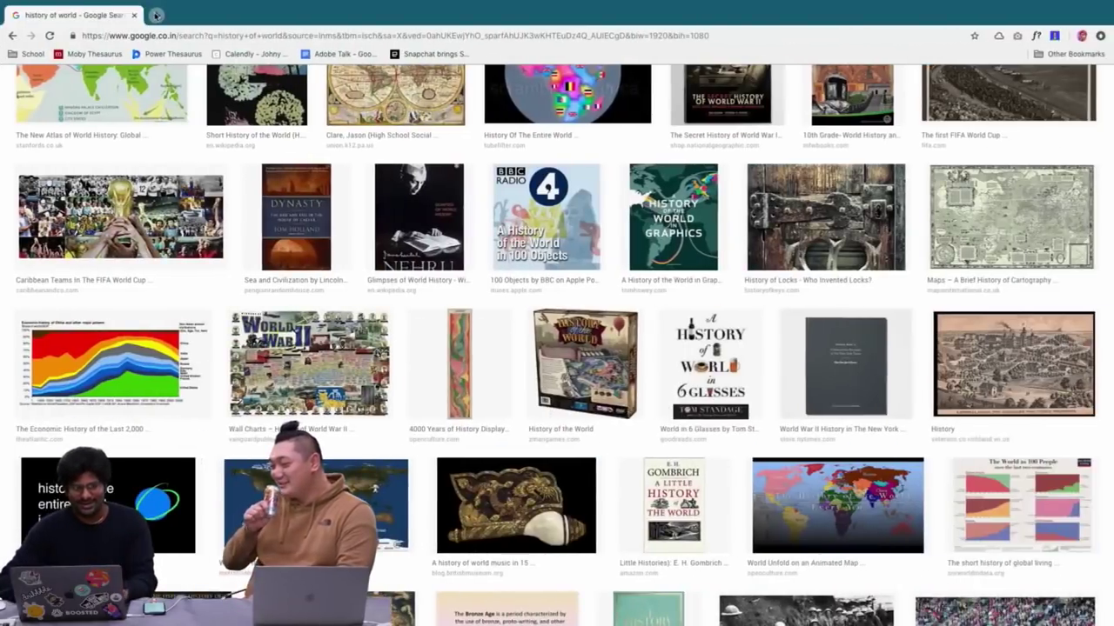
Search the web for "letter cover" in a new browser tab
left_click(157, 15)
type("letter")
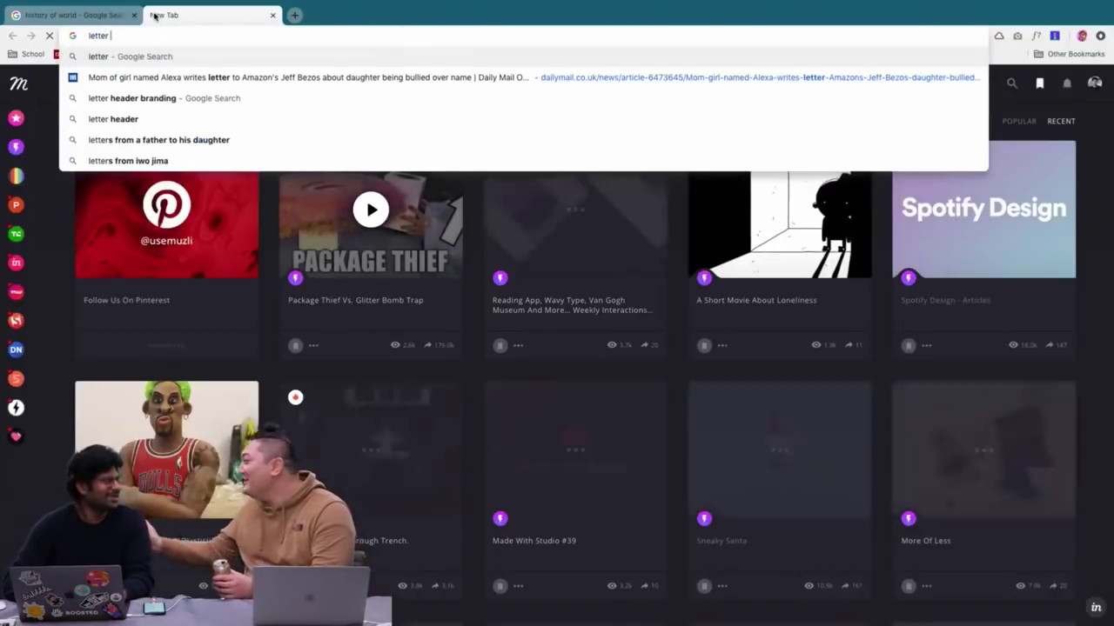
type(" cover")
key("Escape")
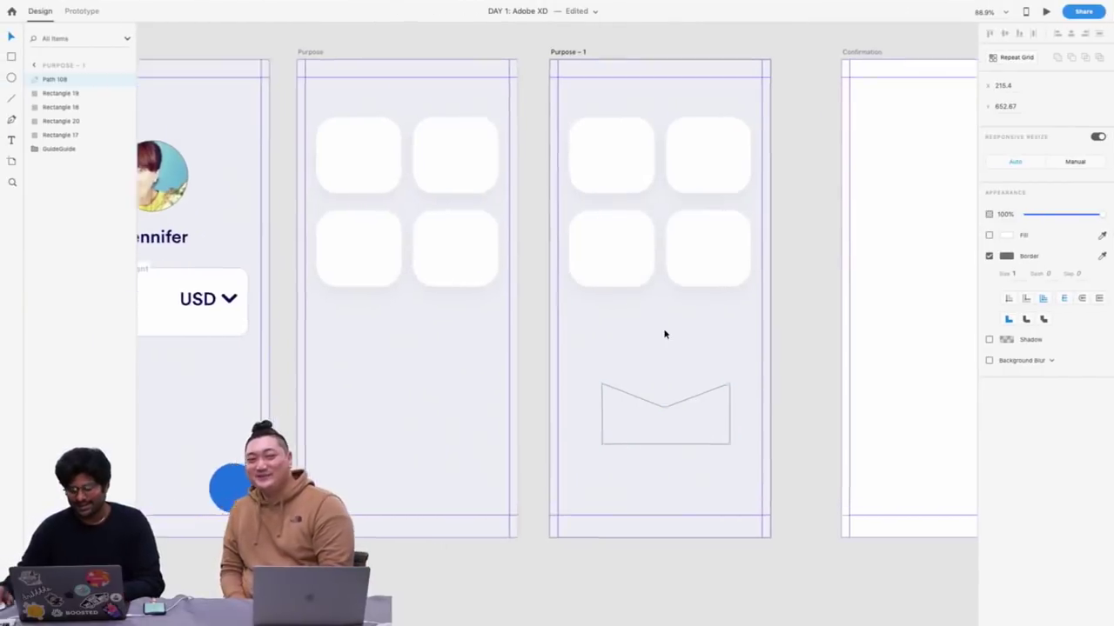
Remove the border from the envelope outline on Purpose – 1 and fill it with the saved blue swatch
scroll(664, 330, "up", 3)
scroll(726, 428, "down", 5)
left_click(409, 204)
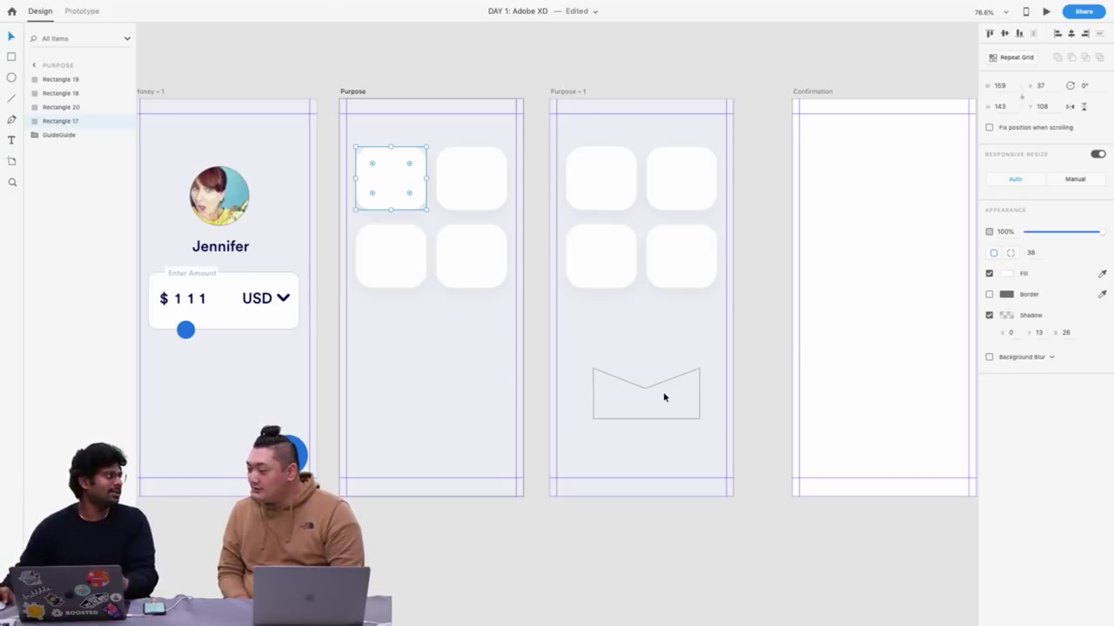
scroll(688, 217, "up", 3)
scroll(528, 375, "left", 2)
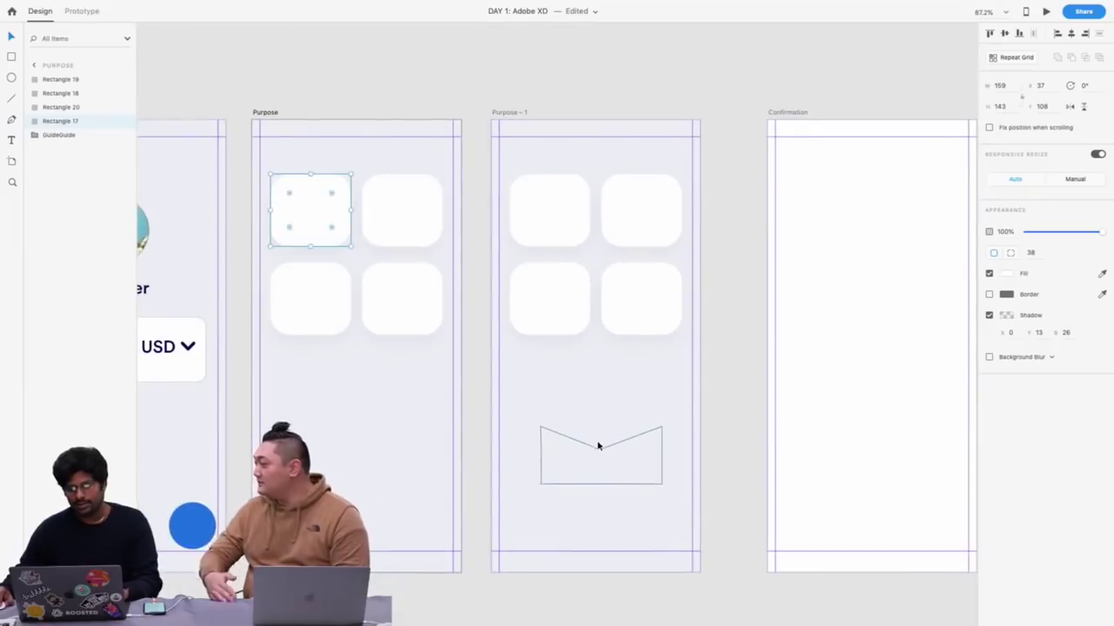
scroll(630, 455, "up", 2)
left_click(630, 455)
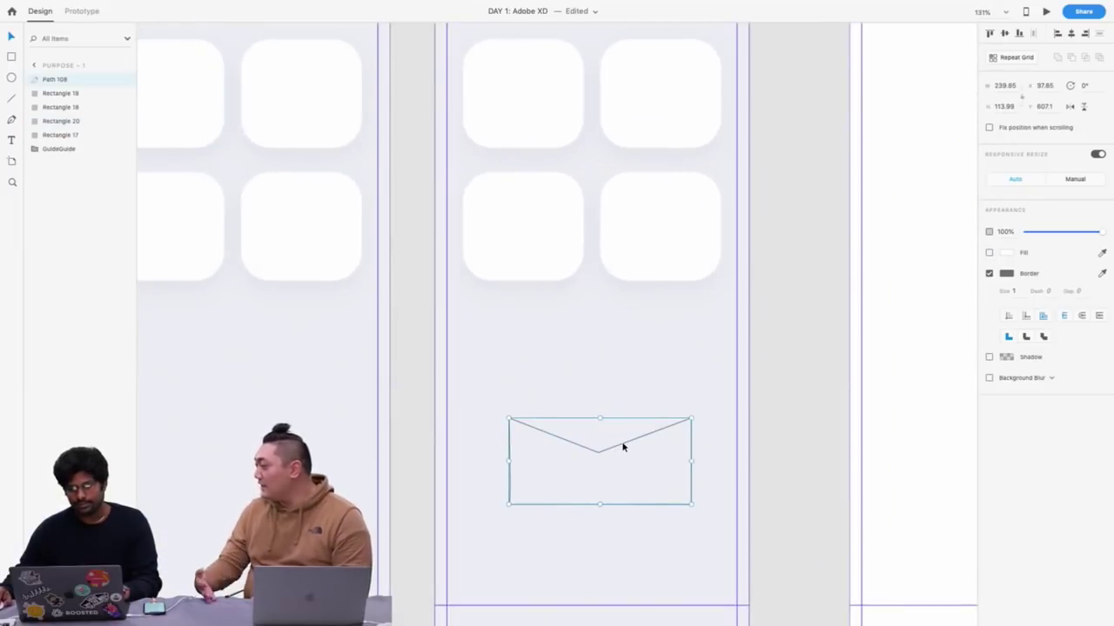
left_click(989, 273)
left_click(989, 252)
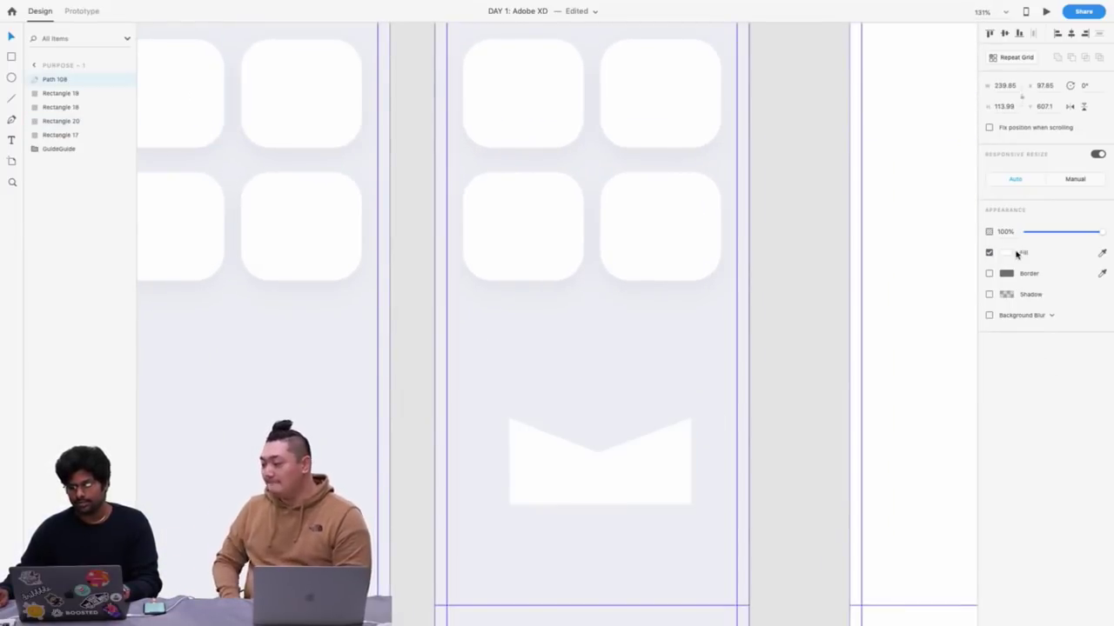
left_click(1012, 254)
left_click(892, 321)
Deepen the blue envelope body's V-notch by lowering its middle point, and move the body to about X 81, Y 623
scroll(633, 478, "up", 2)
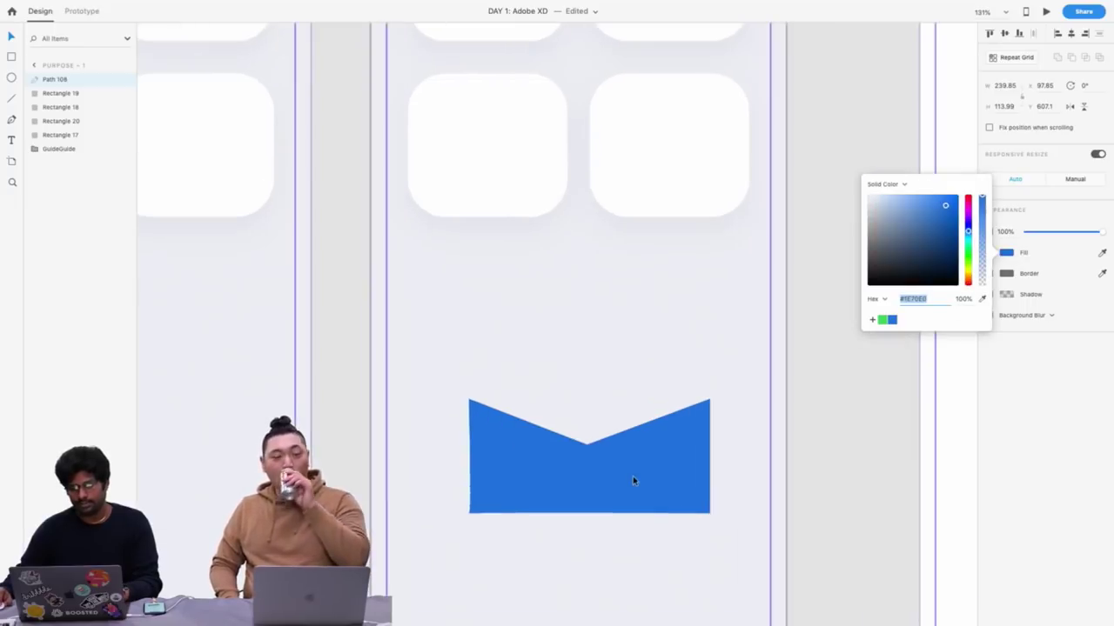
left_click(614, 450)
left_click_drag(587, 448, 586, 467)
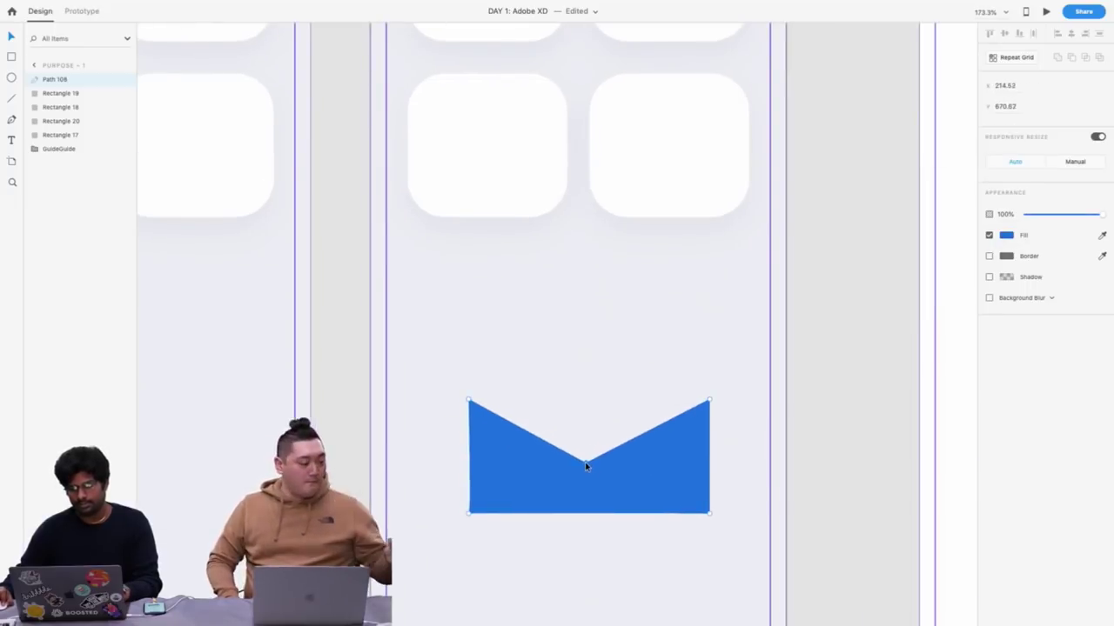
left_click_drag(582, 354, 608, 476)
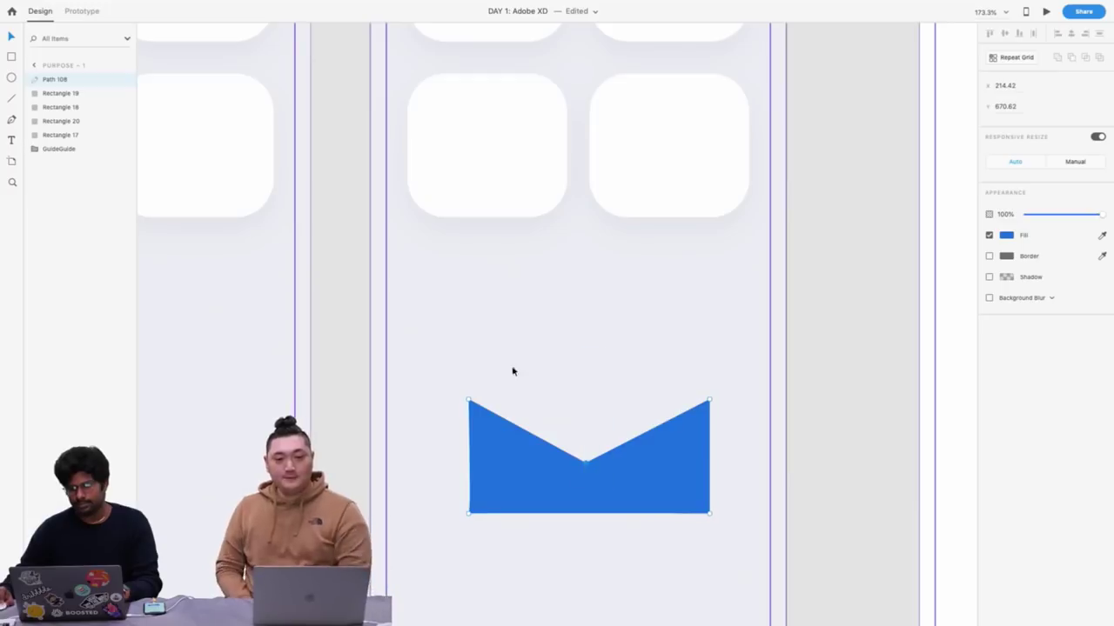
left_click_drag(540, 465, 522, 480)
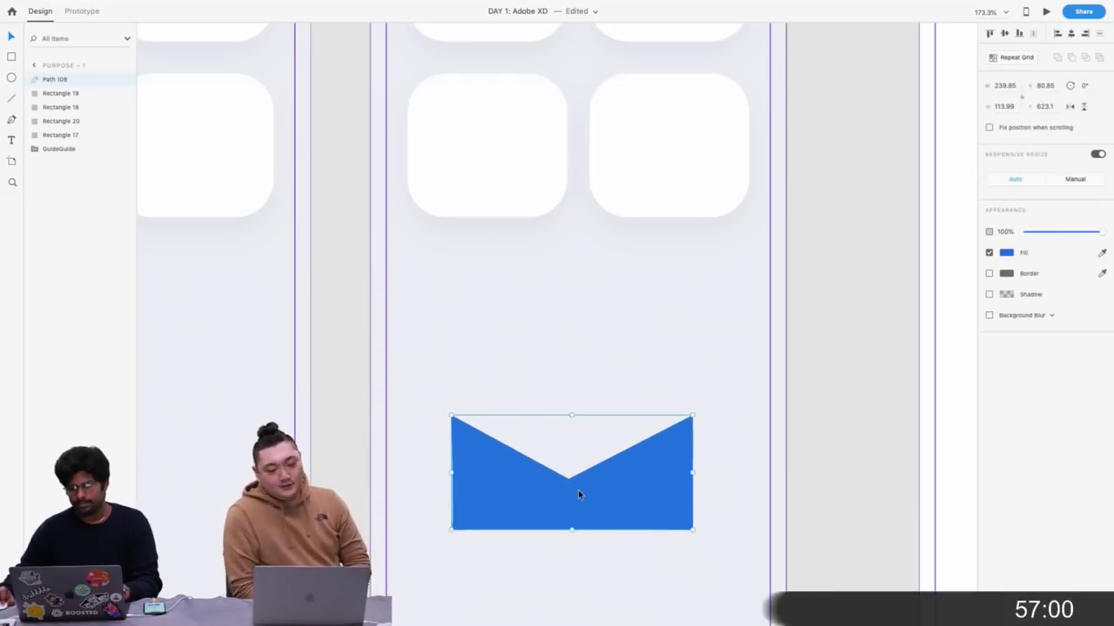
Check the positions of the blue envelope body's corner anchor points
left_click(694, 532)
scroll(693, 533, "up", 1)
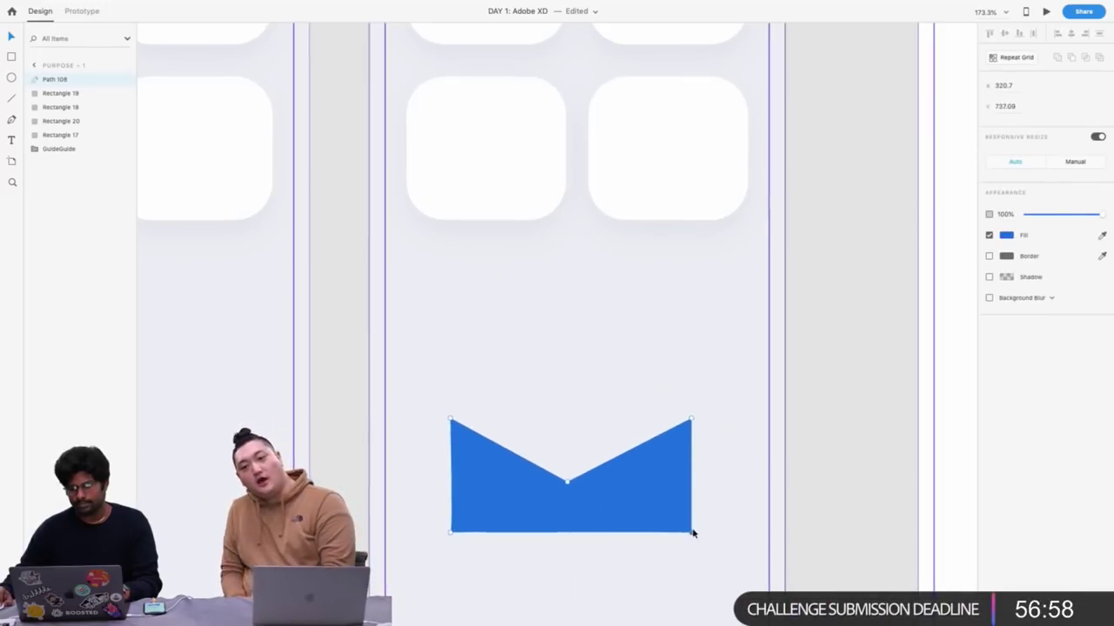
left_click(737, 500)
double_click(678, 507)
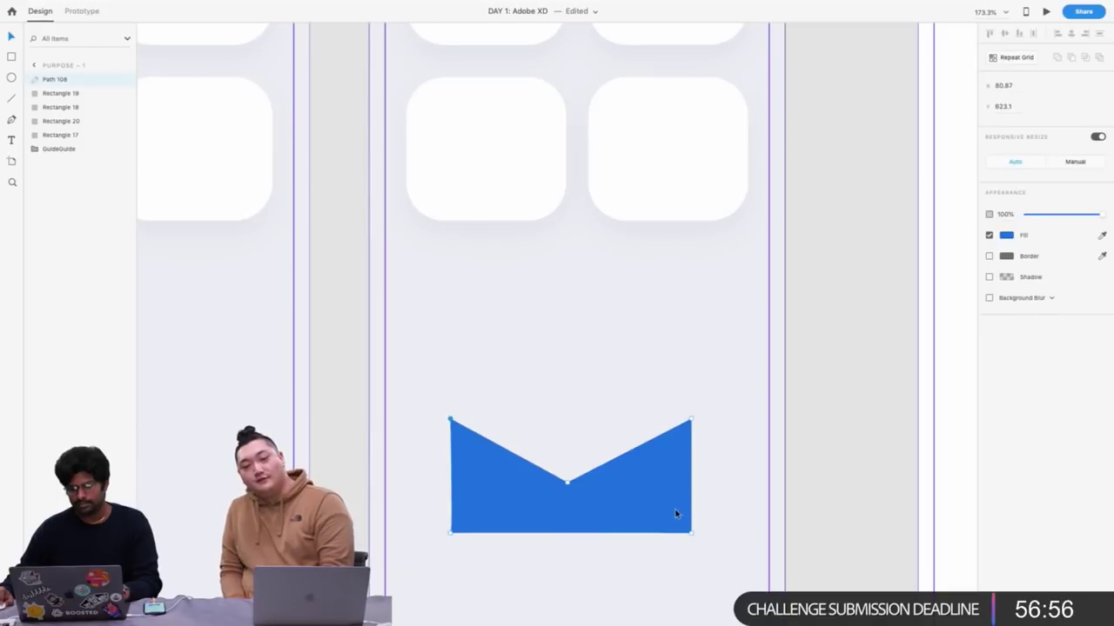
scroll(678, 529, "up", 5)
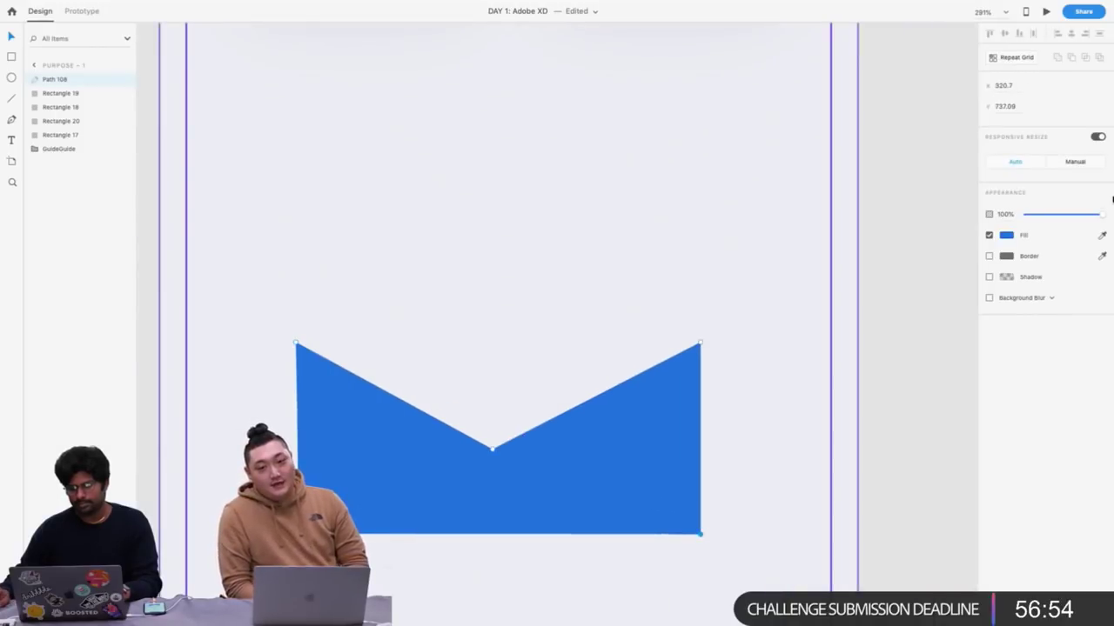
left_click(560, 380)
scroll(559, 380, "down", 3)
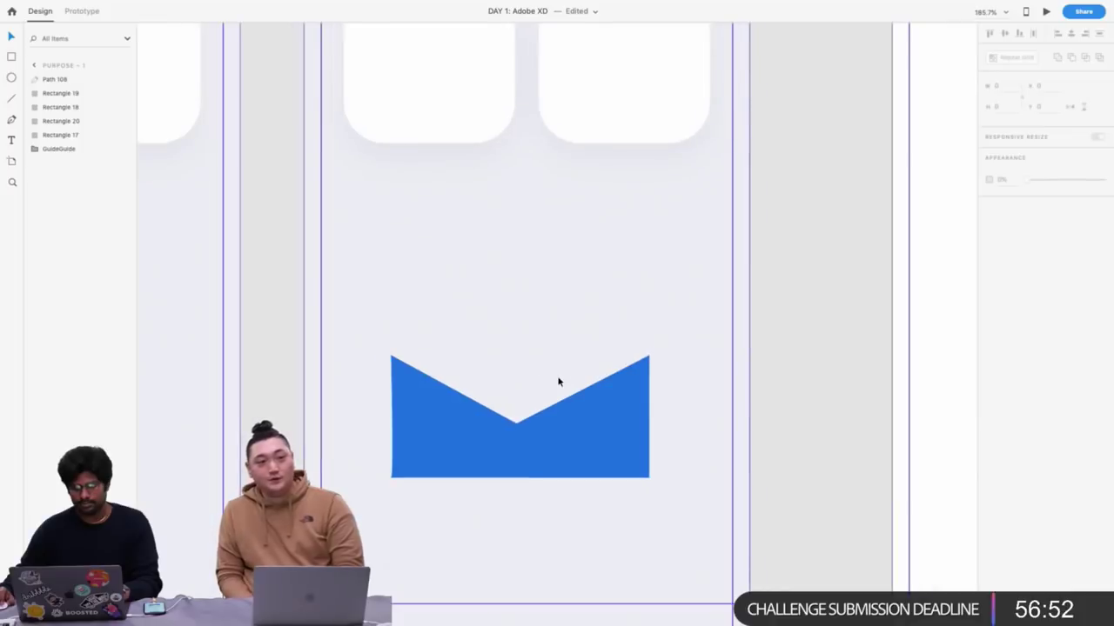
Draw a closed triangular envelope flap, about 239 wide and 61 tall, with the Pen tool just above the blue body's notch
left_click(416, 405)
left_click(402, 333)
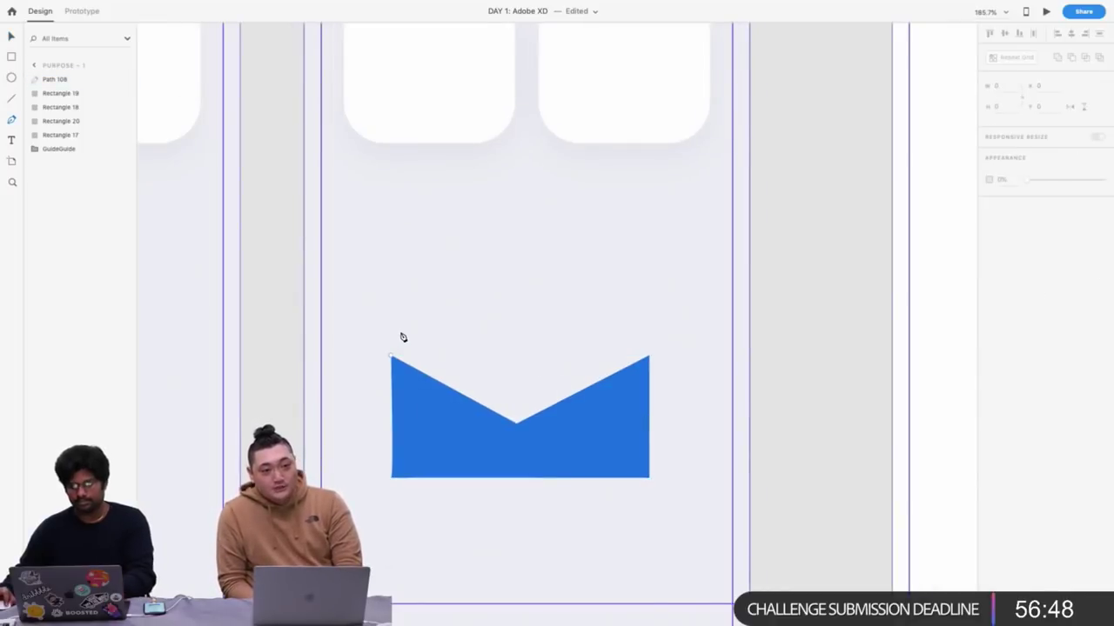
key("p")
left_click(396, 322)
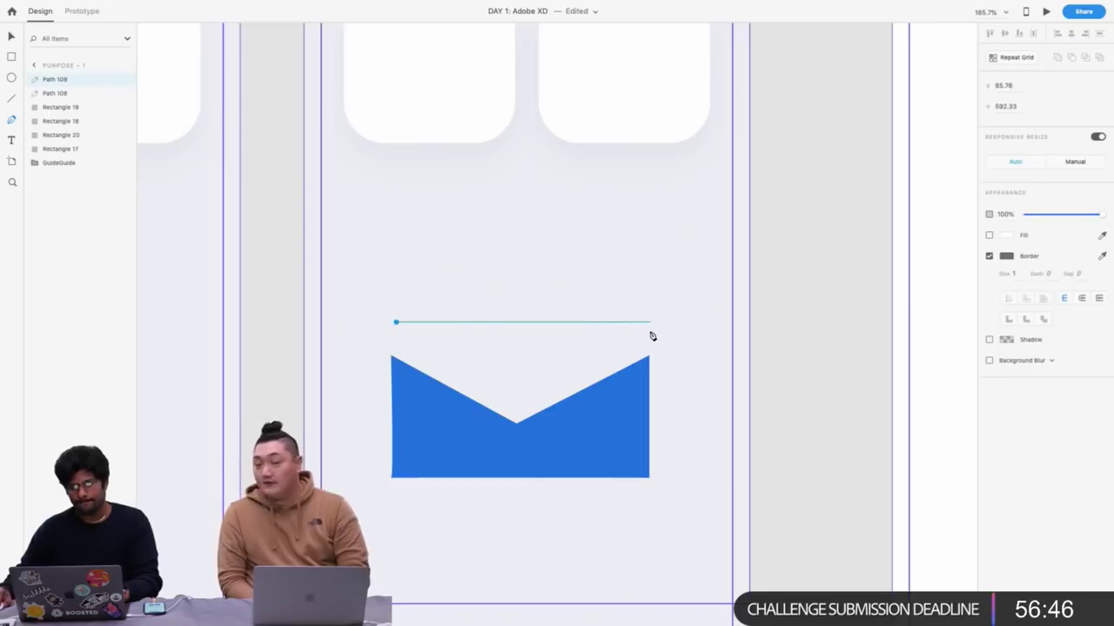
left_click(654, 326)
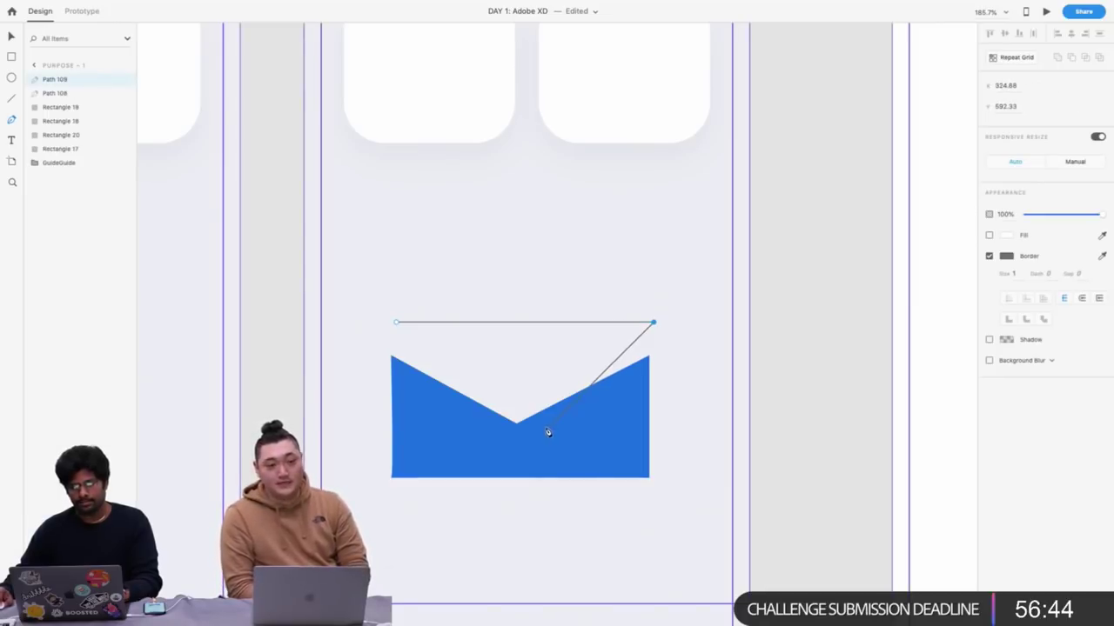
left_click(519, 387)
left_click(396, 322)
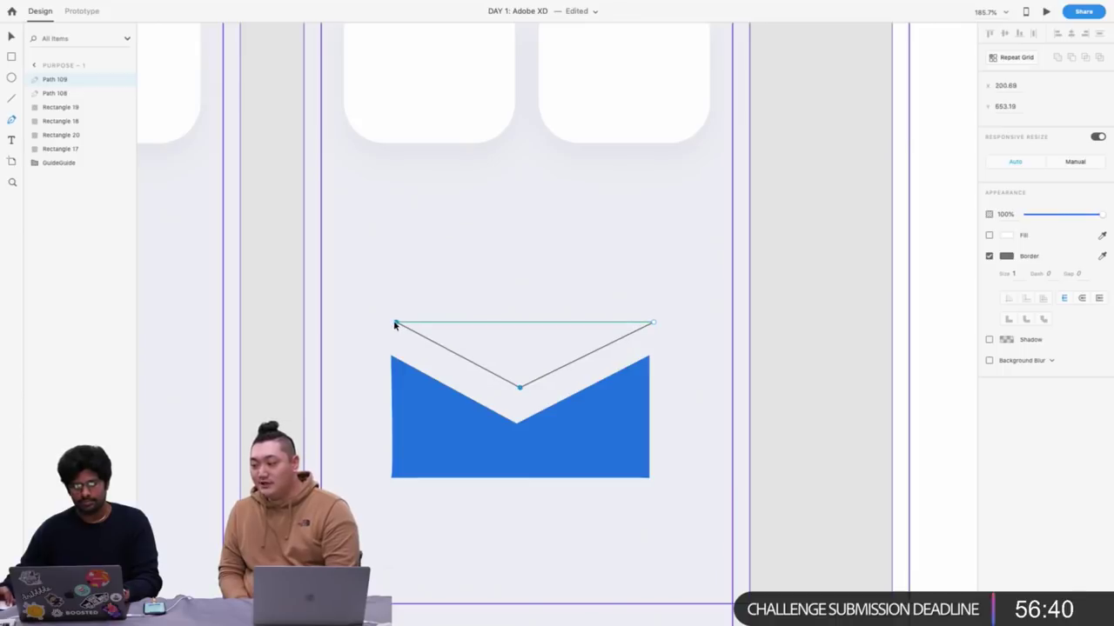
key("Escape")
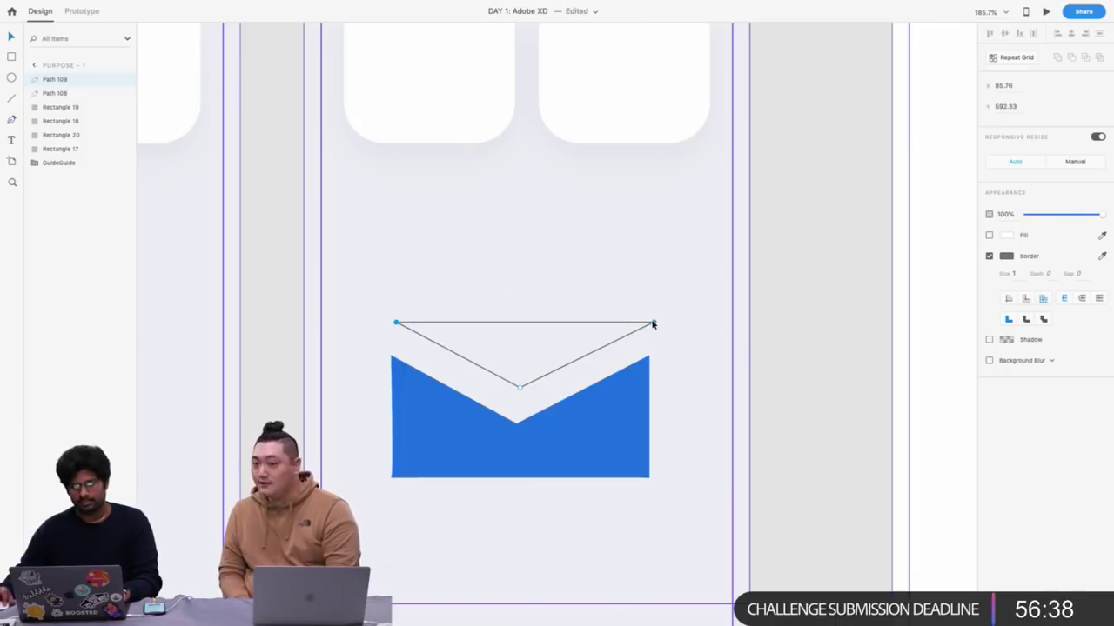
Pull the flap's right corner inward to X 320.5, in line with the body's right edge, and select the whole flap
left_click_drag(653, 324, 648, 323)
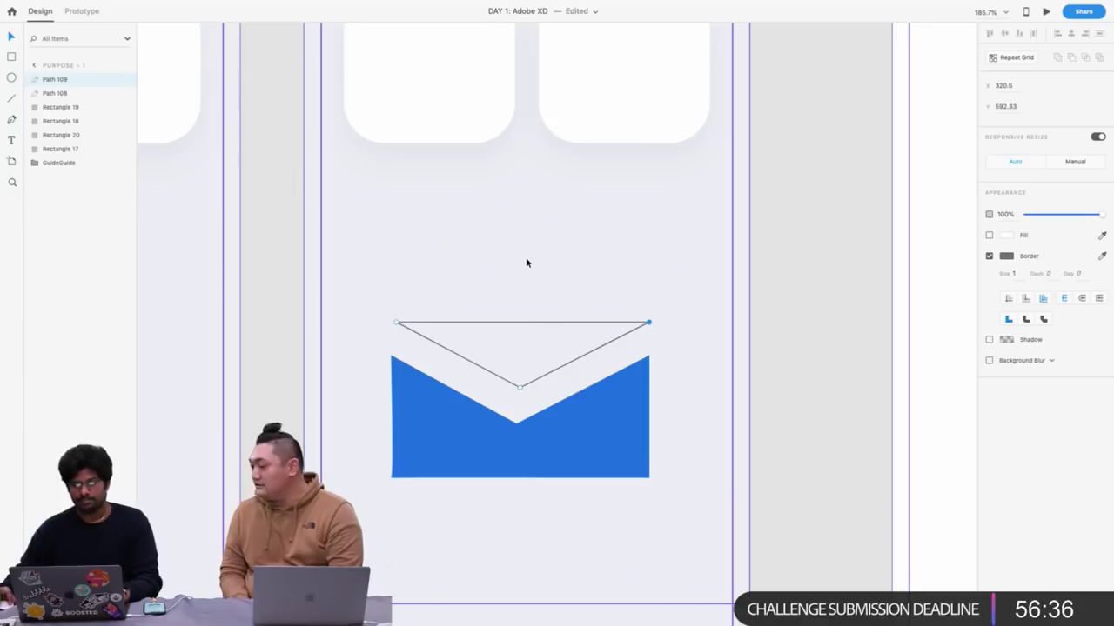
left_click(548, 251)
left_click(525, 322)
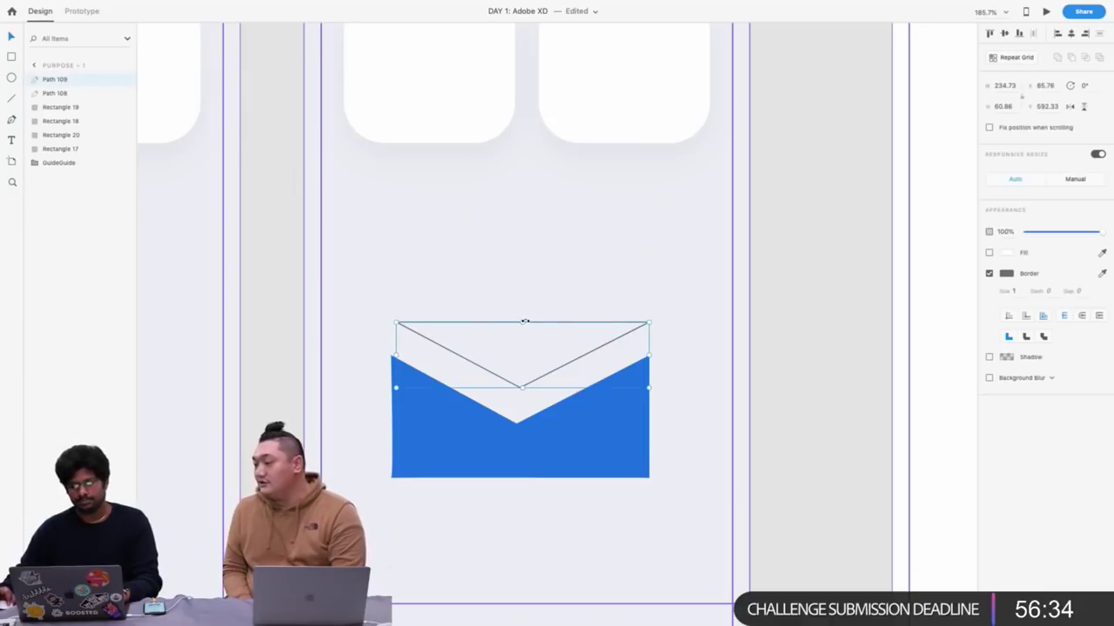
Give the envelope flap the saved blue fill without a border and move it close above the body's notch, to about X 84, Y 612
left_click_drag(547, 326, 545, 338)
left_click(989, 273)
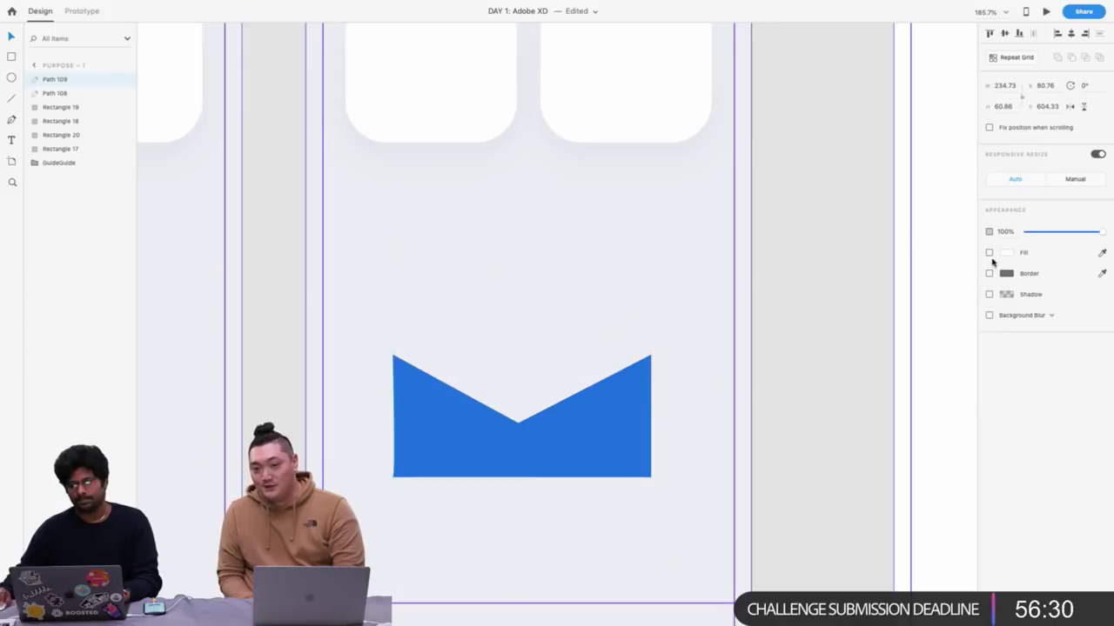
left_click(989, 252)
left_click(1006, 252)
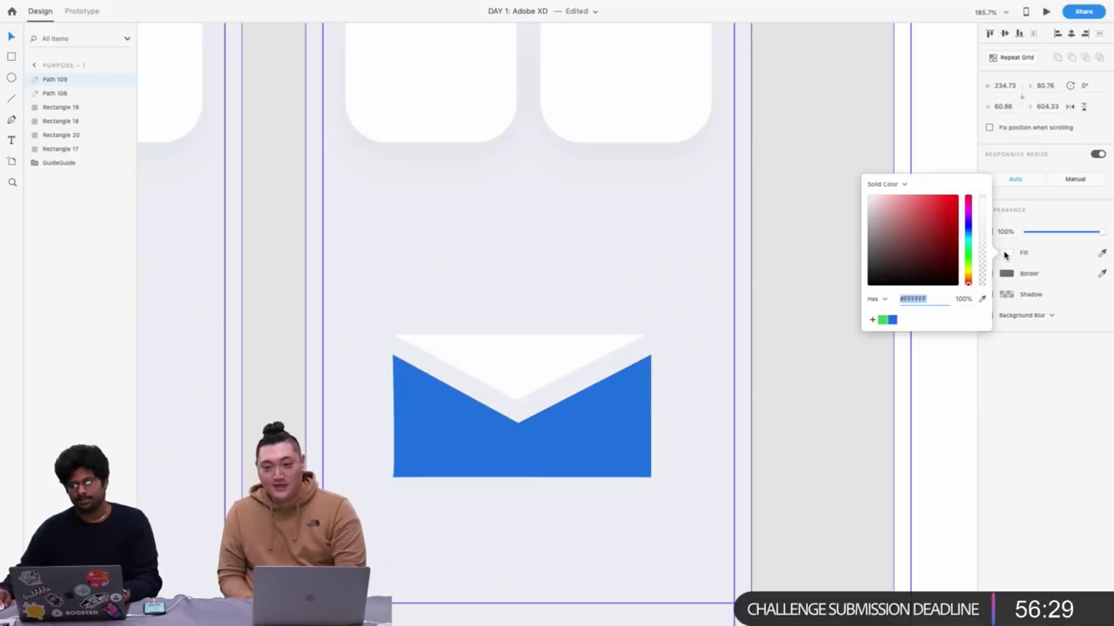
left_click(891, 321)
left_click_drag(531, 370, 534, 378)
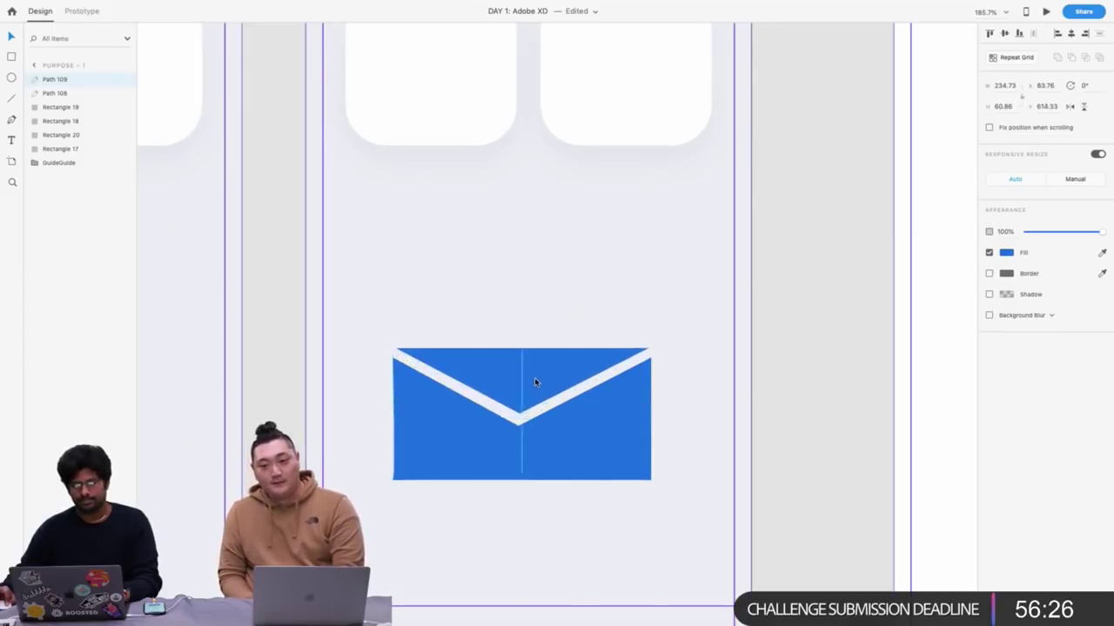
Try to pull the flap's left corner inward to about X 98
double_click(534, 378)
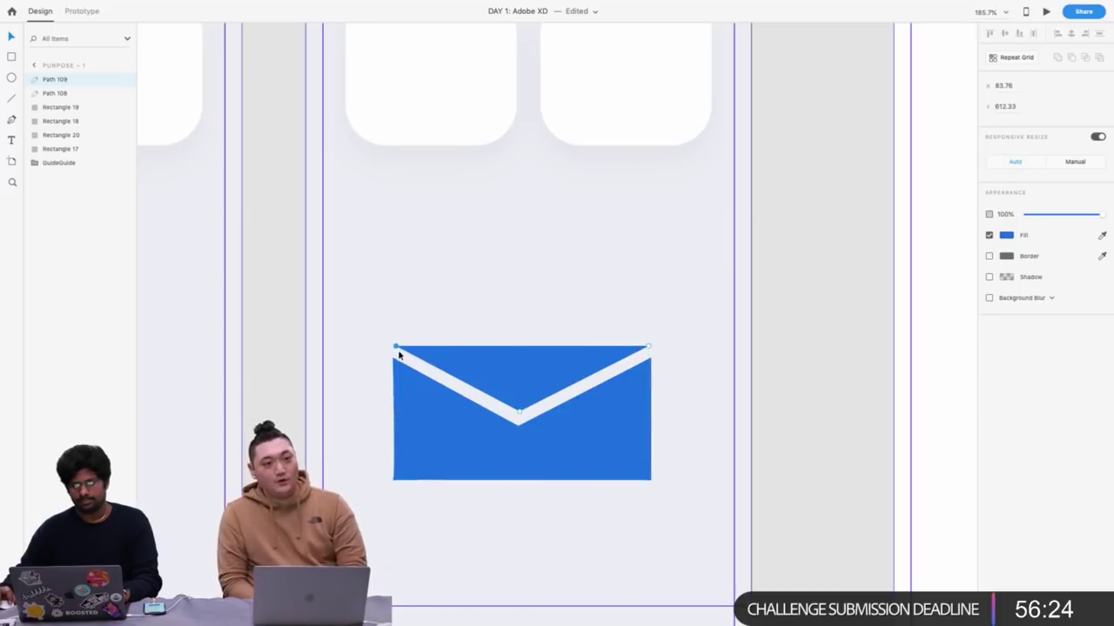
left_click_drag(396, 347, 411, 349)
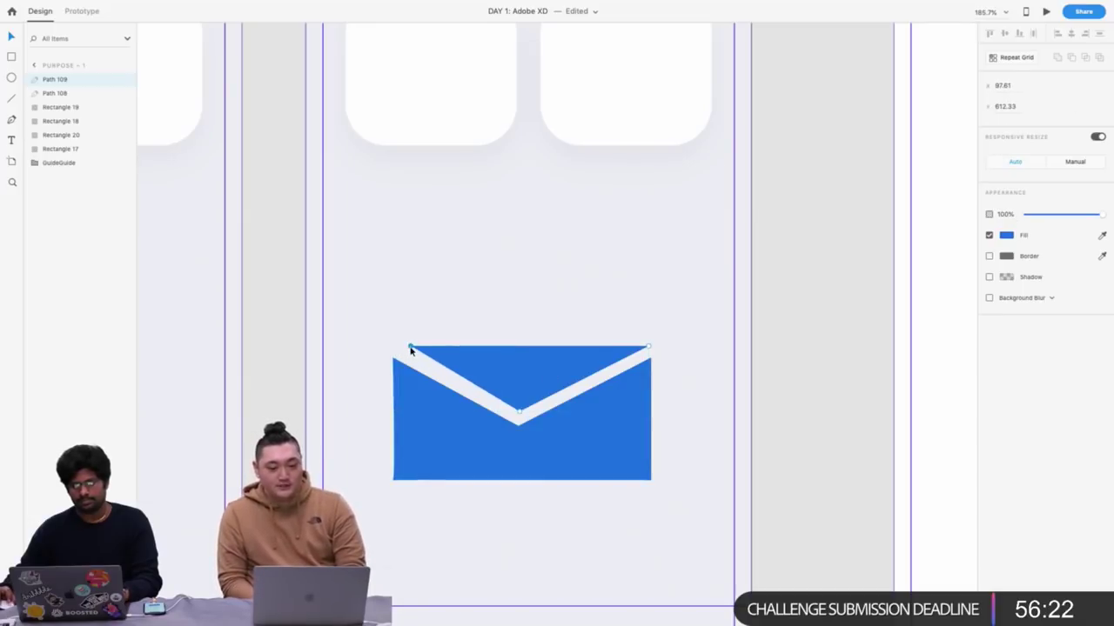
key("ctrl+z")
left_click(448, 275)
Narrow the envelope's flap and body together to about three quarters of their width and move them to about X 111, Y 650
left_click(599, 442)
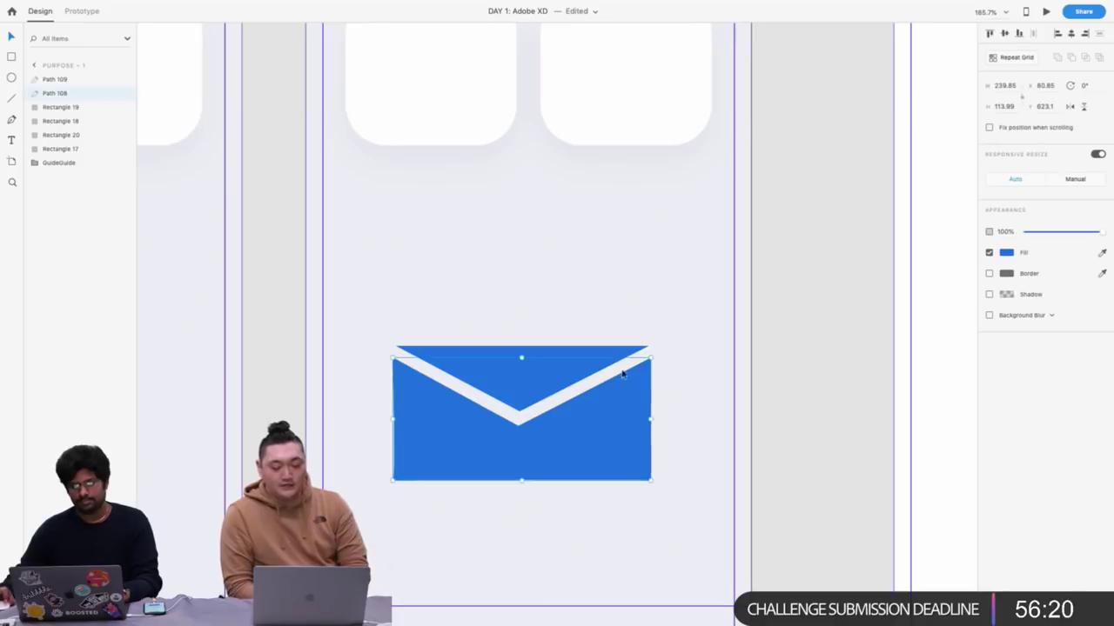
left_click(621, 358, "shift")
left_click_drag(648, 414, 586, 418)
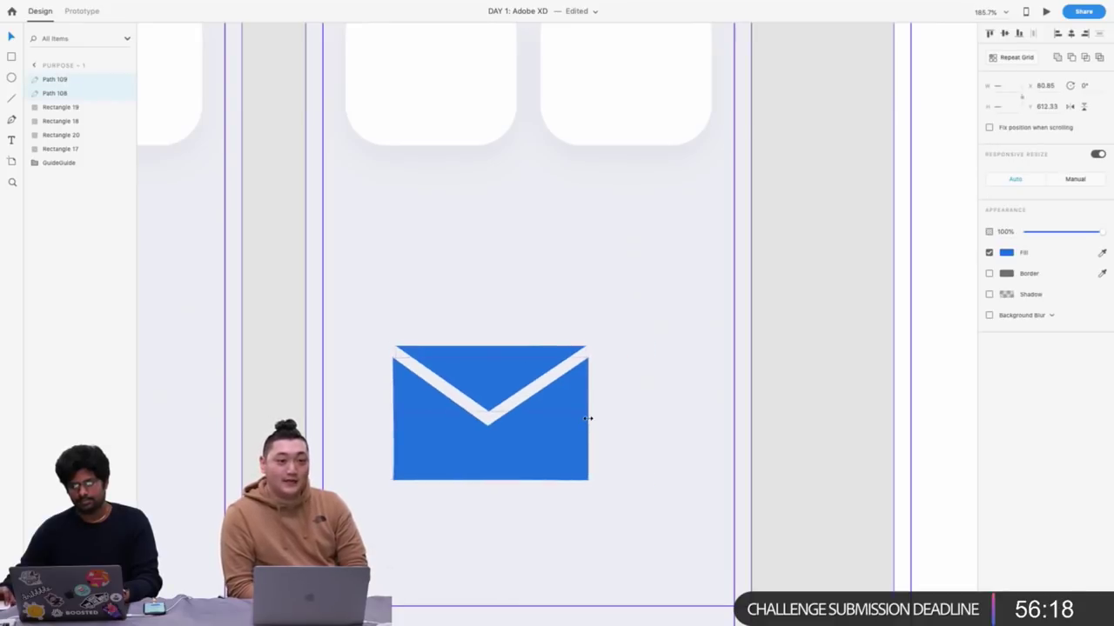
left_click_drag(519, 367, 544, 402)
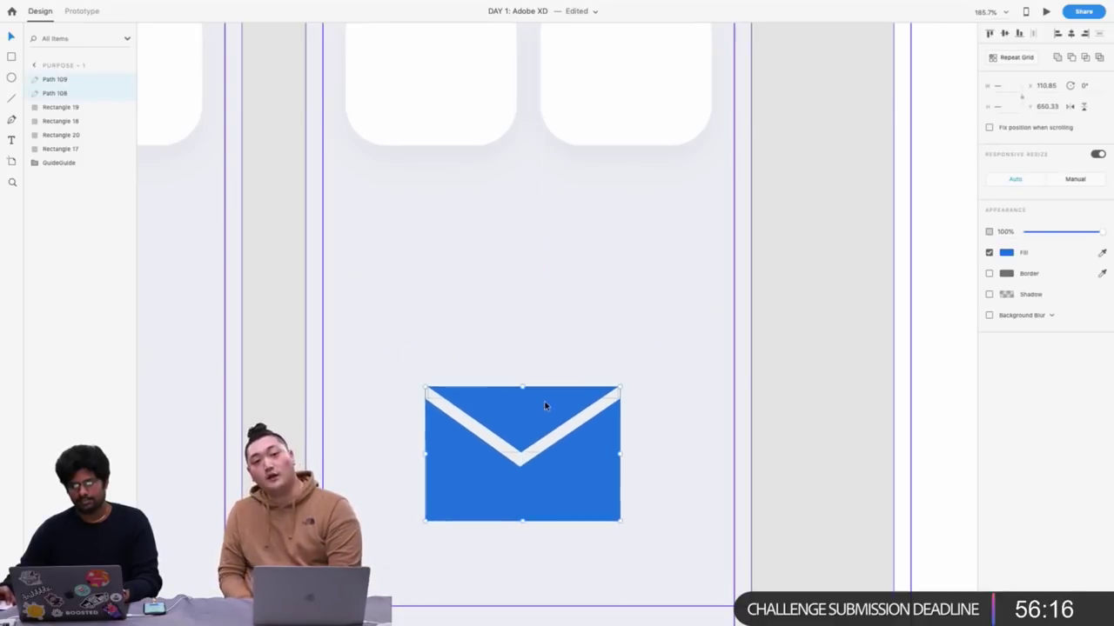
scroll(460, 331, "down", 5)
left_click(460, 331)
scroll(516, 301, "up", 3)
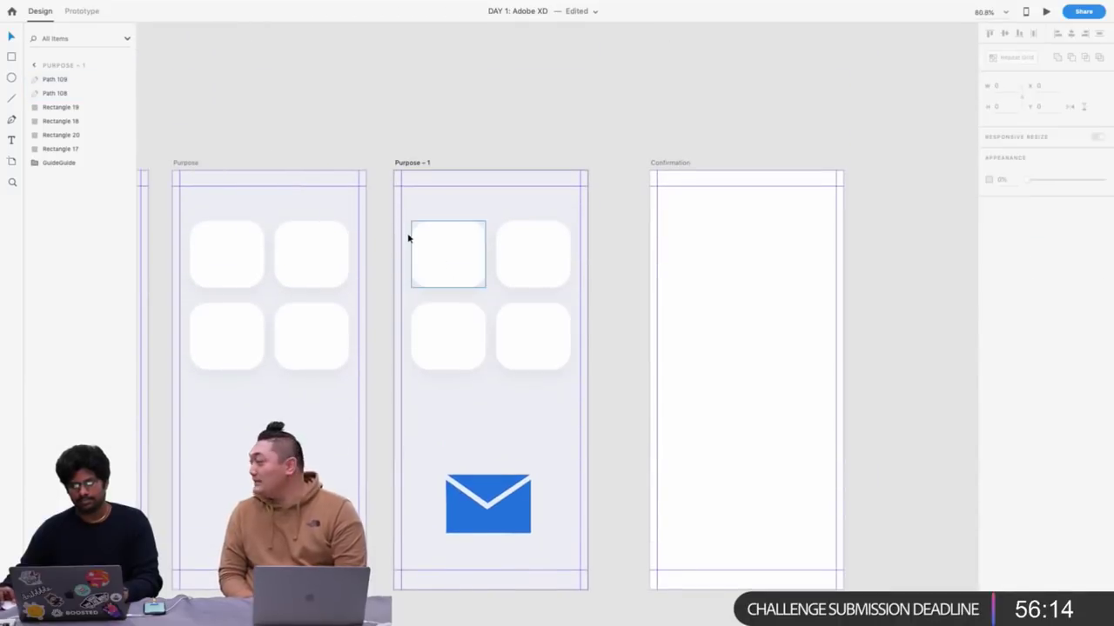
left_click_drag(403, 236, 492, 352)
key("super+z")
left_click(537, 137)
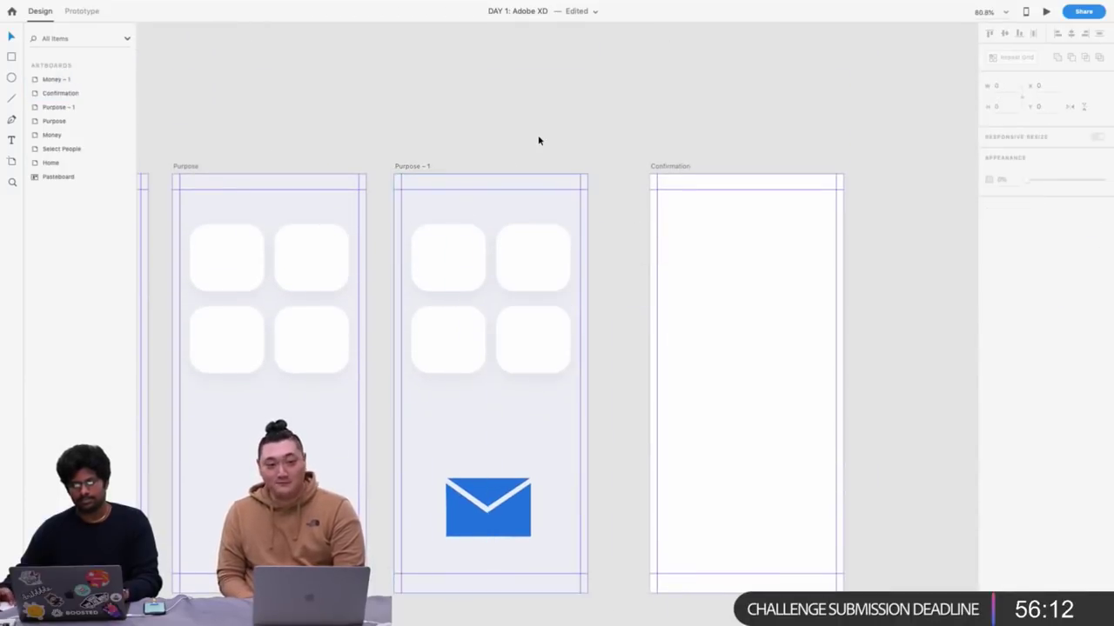
Copy the gift emoji from the pasteboard onto the first card of the Purpose artboard
key("ctrl+0")
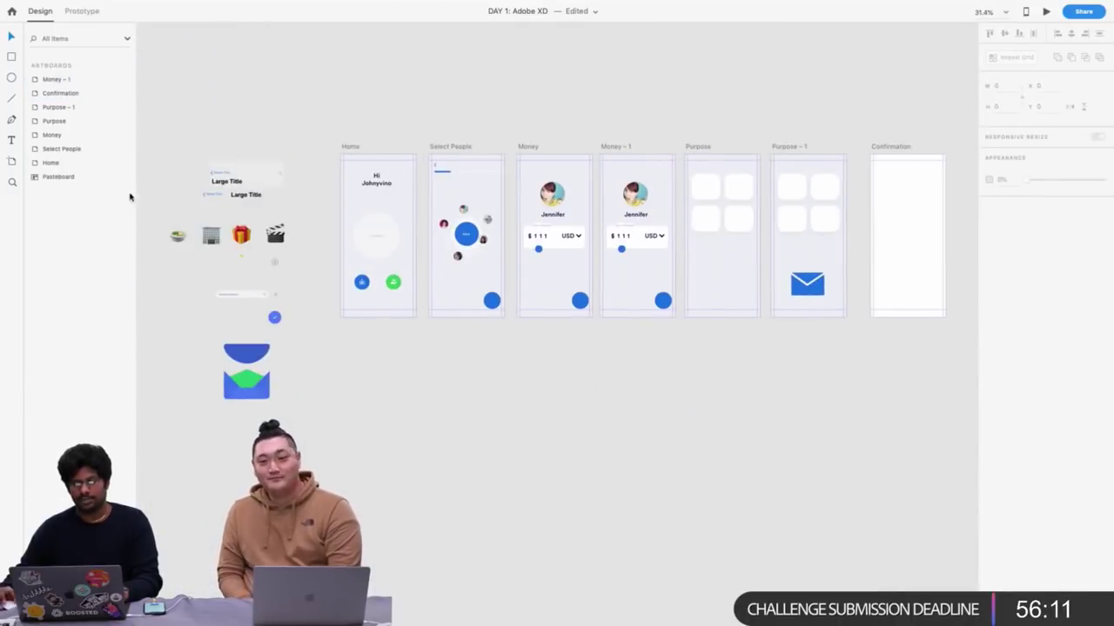
left_click(241, 235)
scroll(556, 174, "right", 5)
scroll(571, 195, "up", 5)
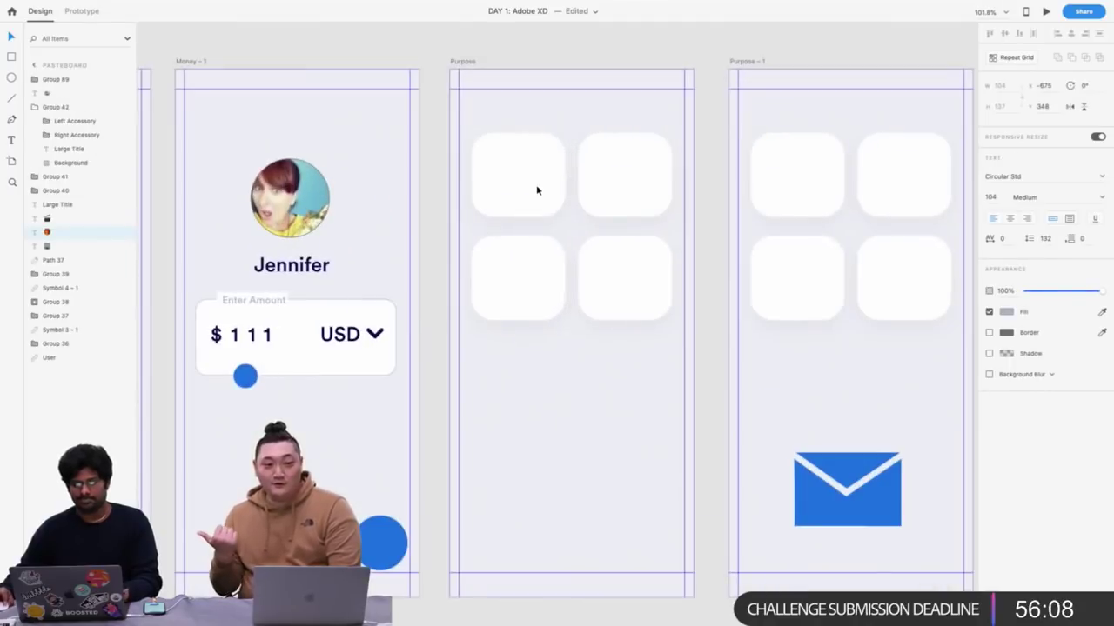
key("ctrl+v")
left_click_drag(574, 344, 523, 194)
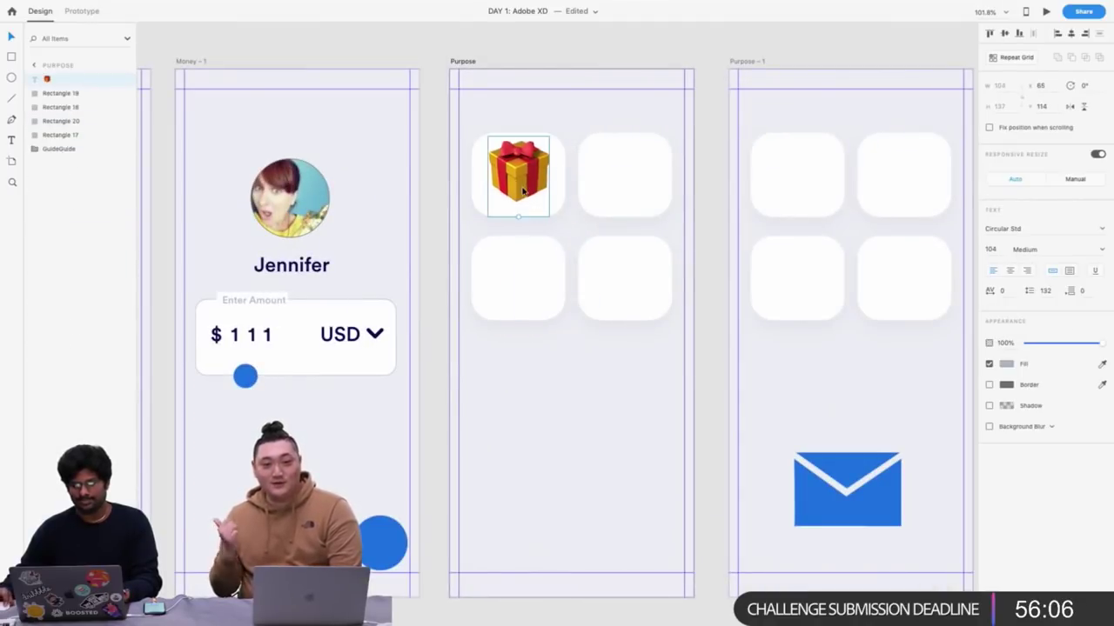
Set the gift emoji's text size to 54 and place it in the card's upper half at X 85, Y 128
double_click(992, 249)
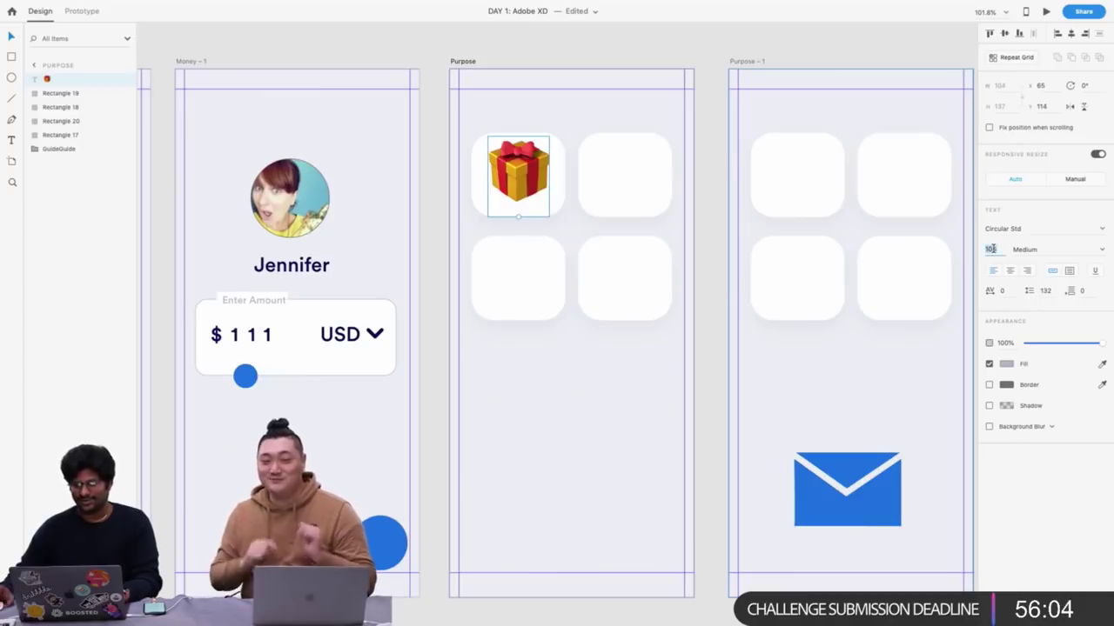
type("64")
key("Return")
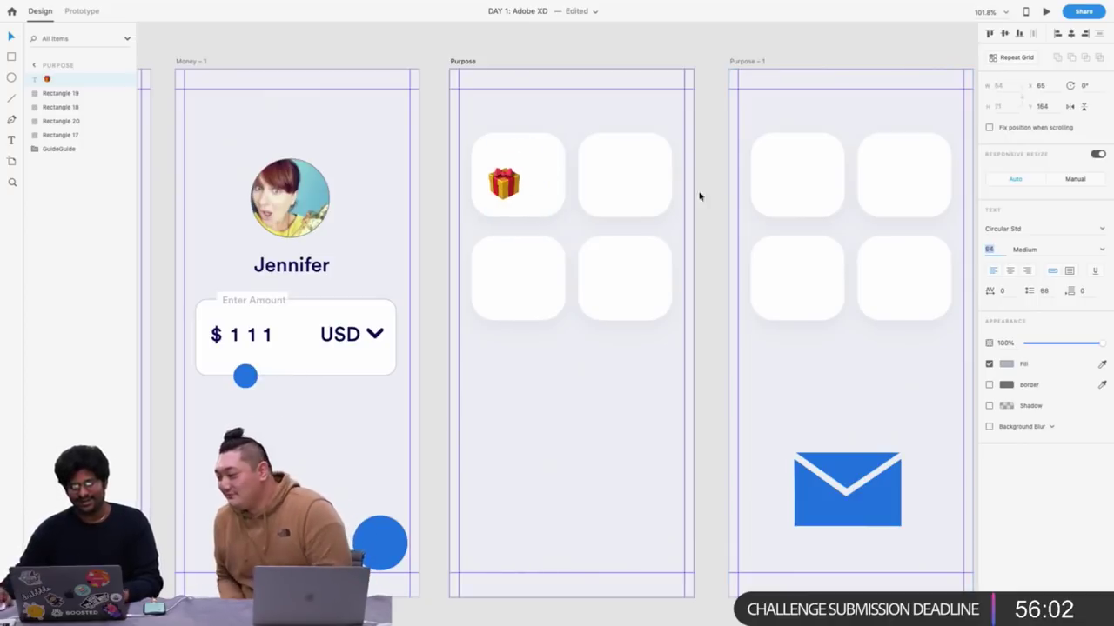
scroll(528, 155, "up", 3)
left_click_drag(492, 211, 512, 177)
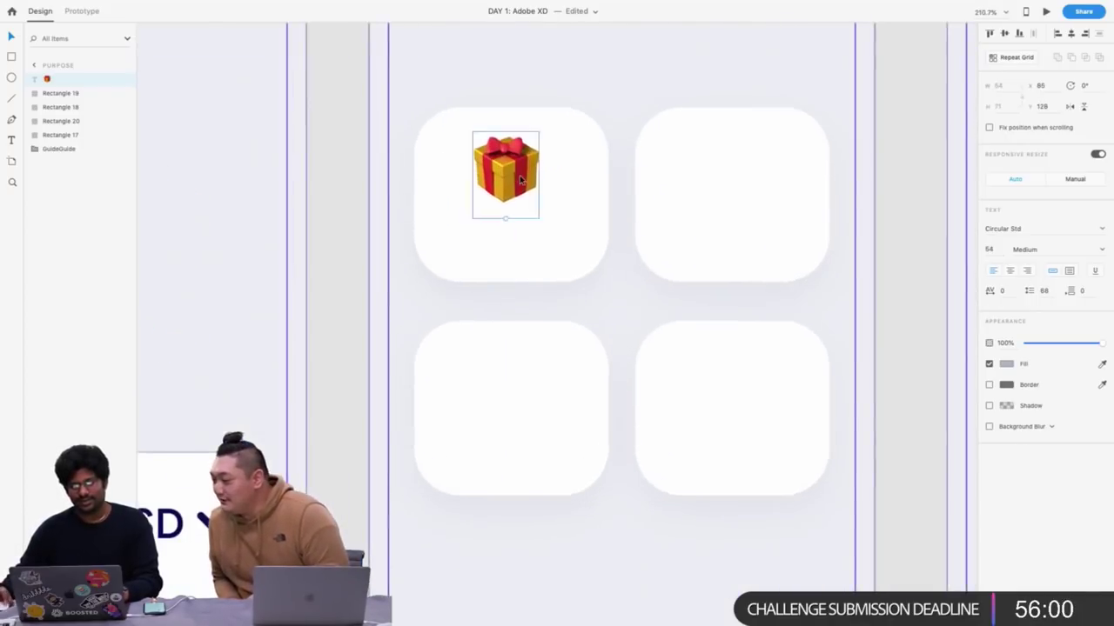
Copy the "Enter Amount" label from the Money – 1 artboard to below the gift emoji on the Purpose artboard's first card
scroll(512, 177, "down", 4)
left_click(293, 318)
left_click(293, 320)
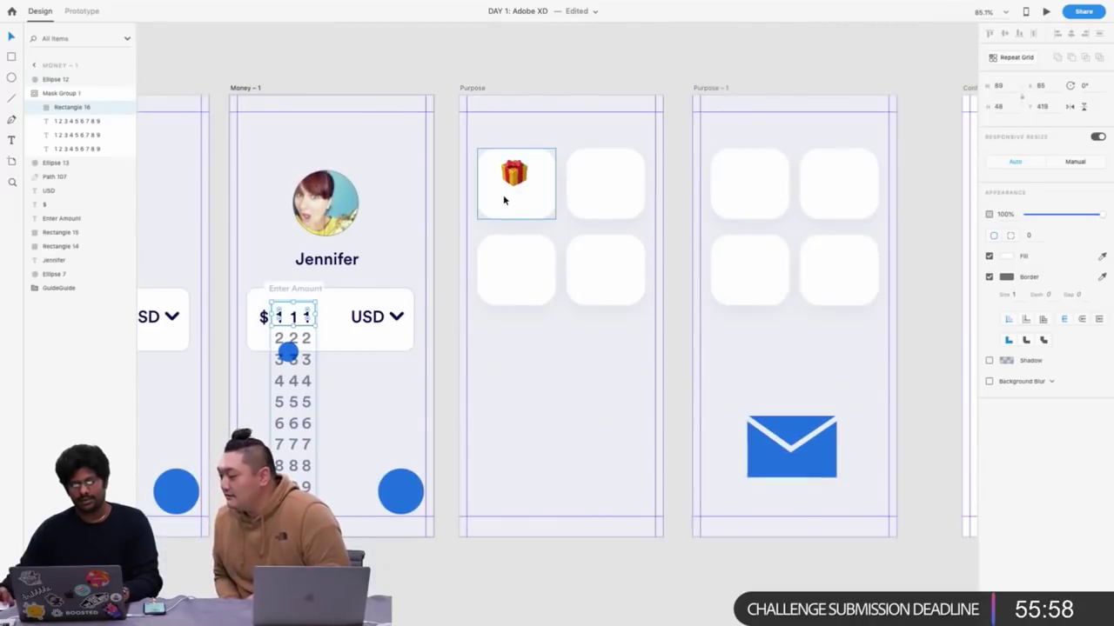
scroll(324, 250, "left", 5)
left_click(489, 294)
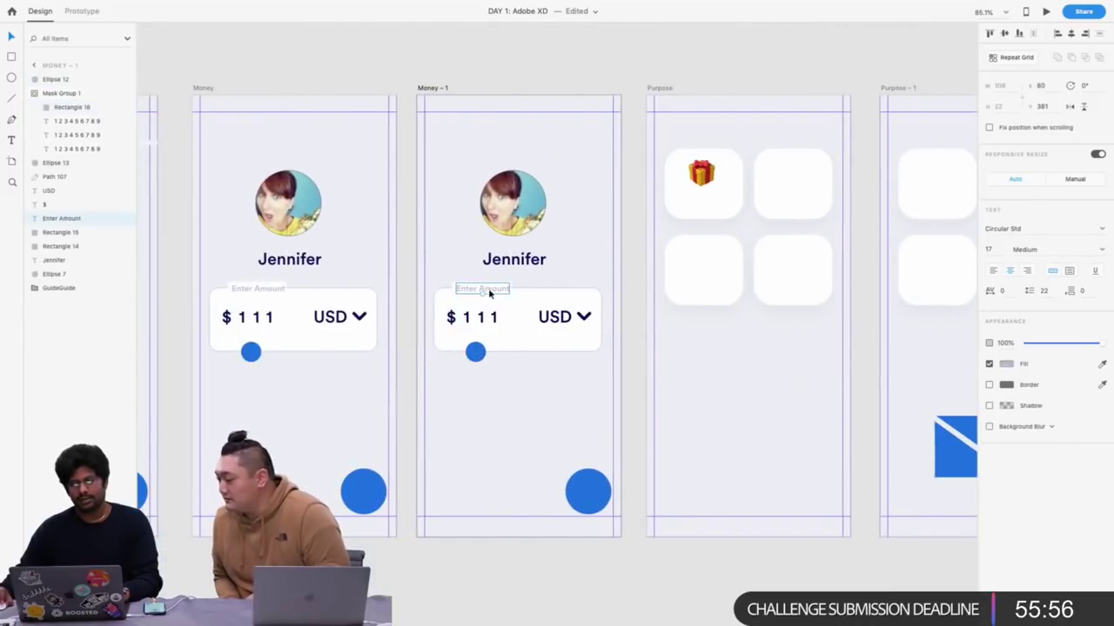
scroll(639, 201, "right", 4)
scroll(539, 186, "up", 5)
key("ctrl+v")
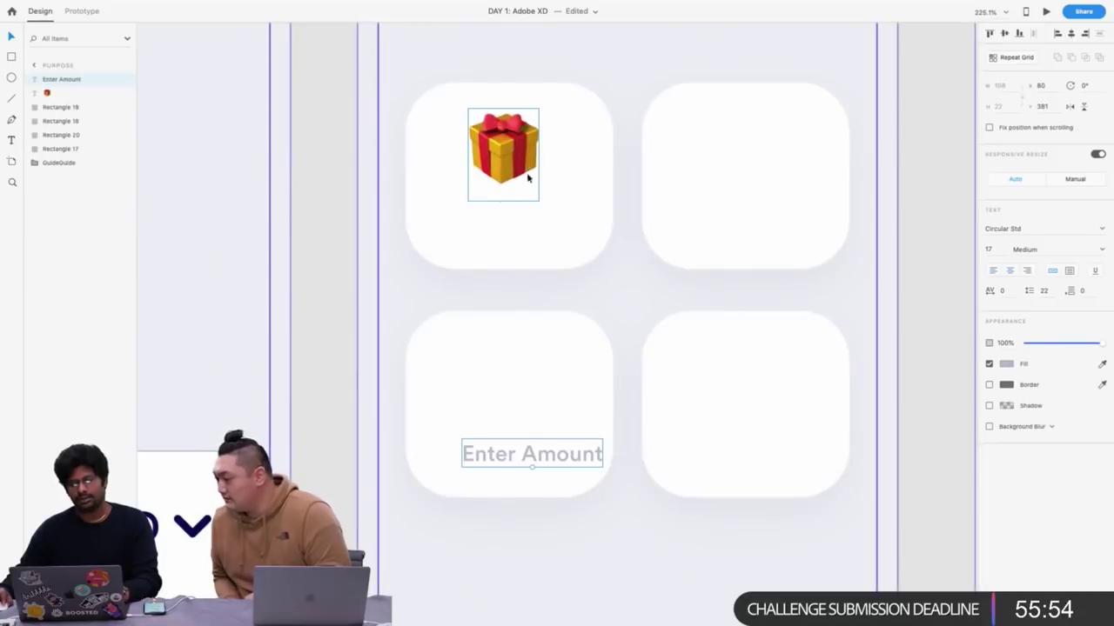
left_click_drag(532, 462, 523, 221)
Change the copied label's text to "Gift" and center it under the gift emoji at about X 93, Y 196
double_click(524, 220)
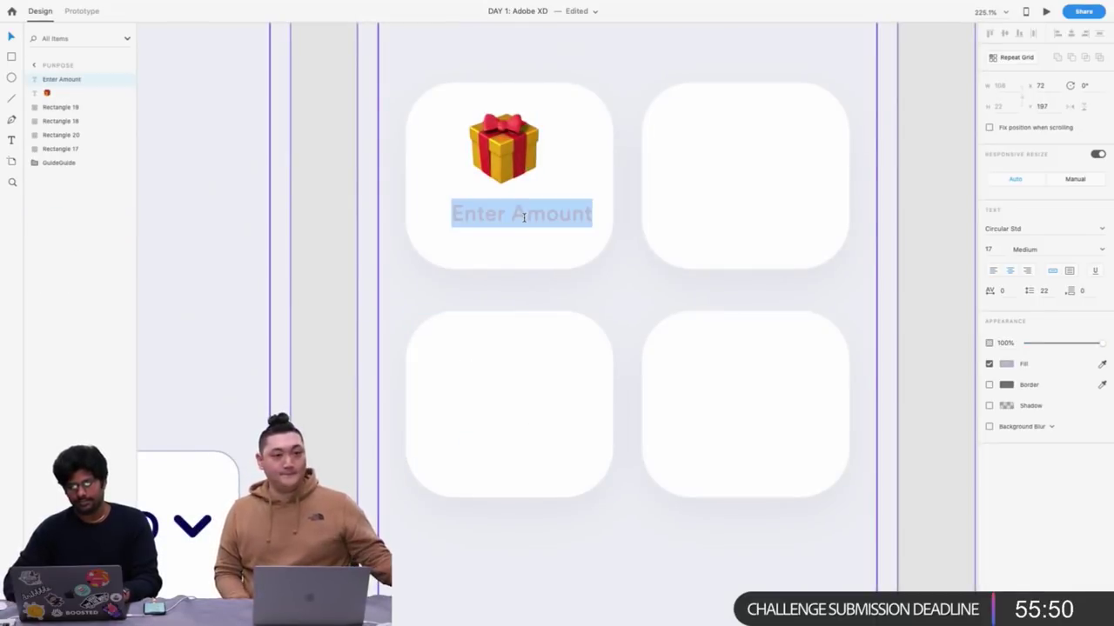
type("Ggift")
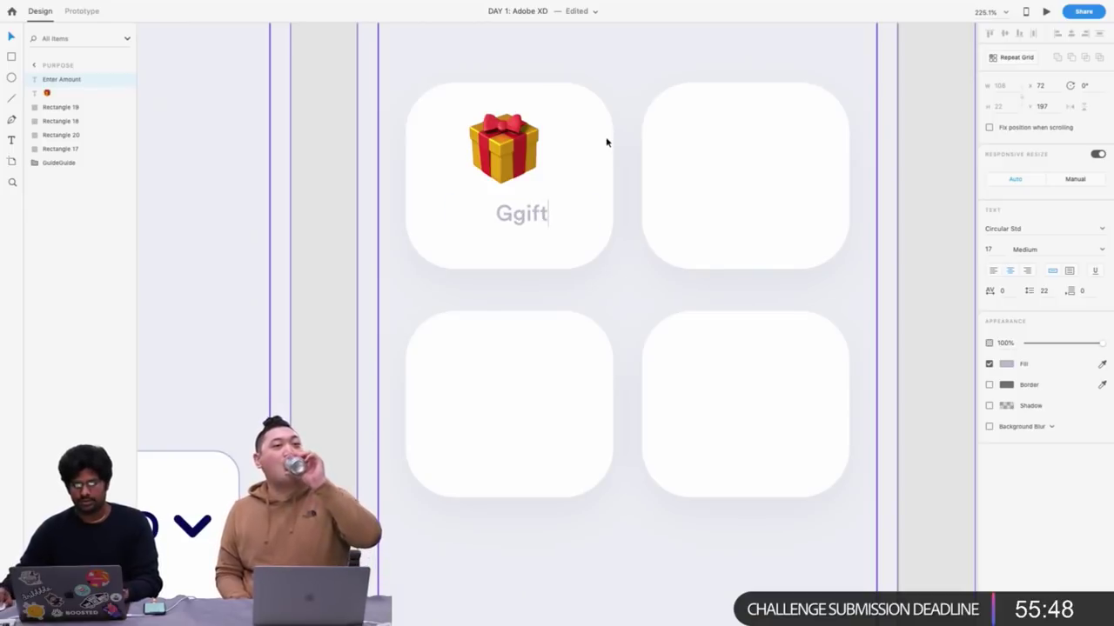
double_click(521, 214)
left_click(522, 213)
key("BackSpace")
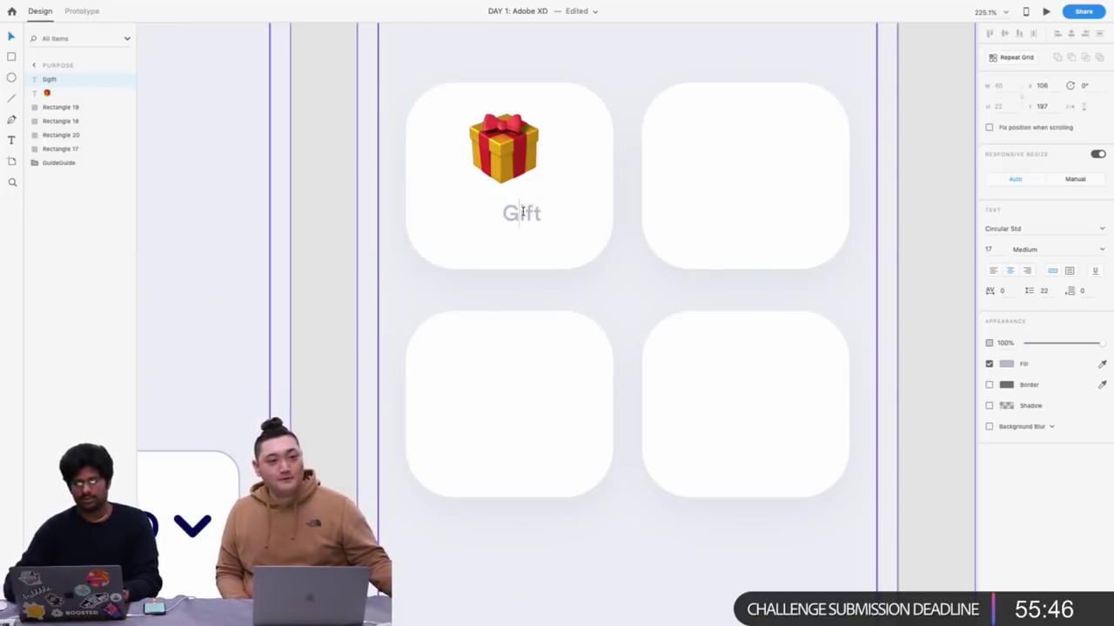
left_click(644, 103)
left_click_drag(518, 210, 492, 209)
Copy the clapperboard emoji from the pasteboard onto the second card in the top row of the Purpose artboard
scroll(493, 209, "down", 5)
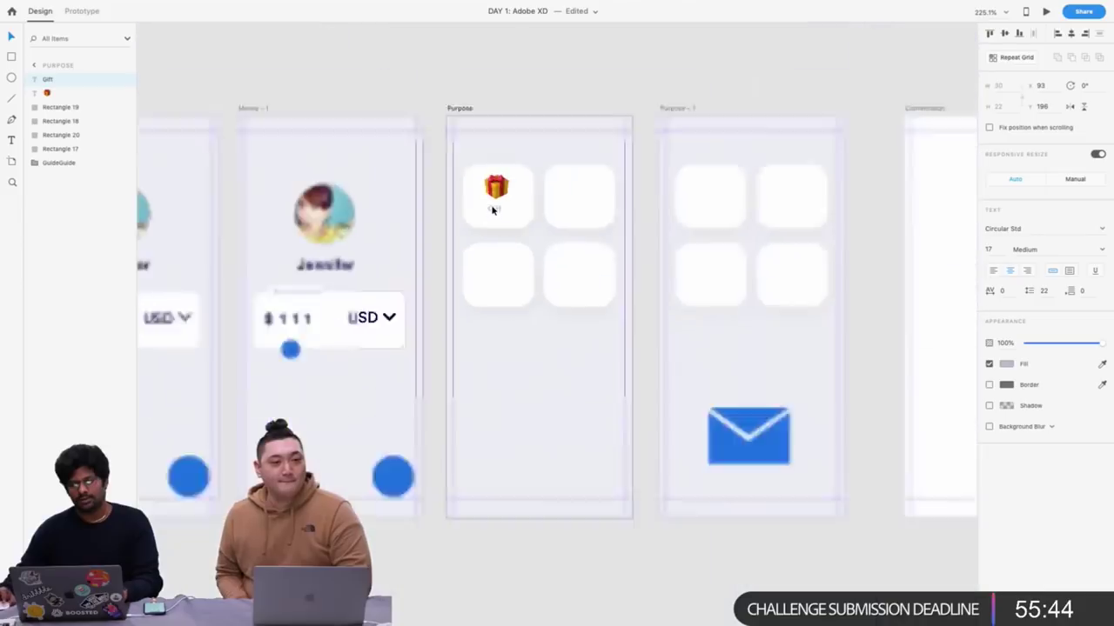
scroll(492, 210, "down", 5)
scroll(498, 204, "left", 3)
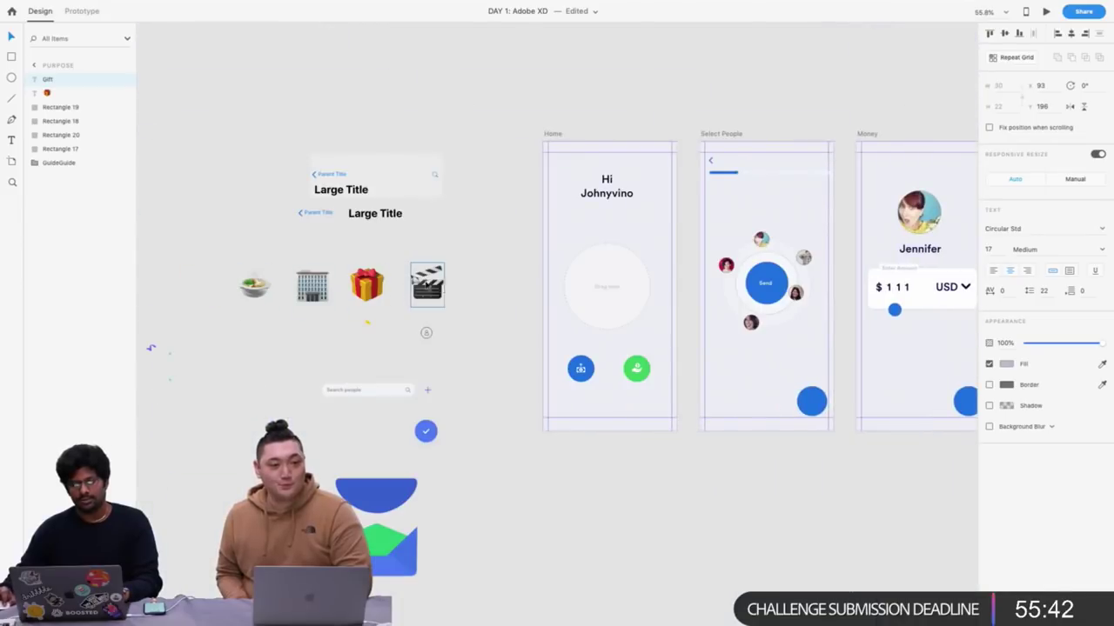
left_click(431, 285)
scroll(452, 261, "right", 5)
scroll(427, 193, "up", 5)
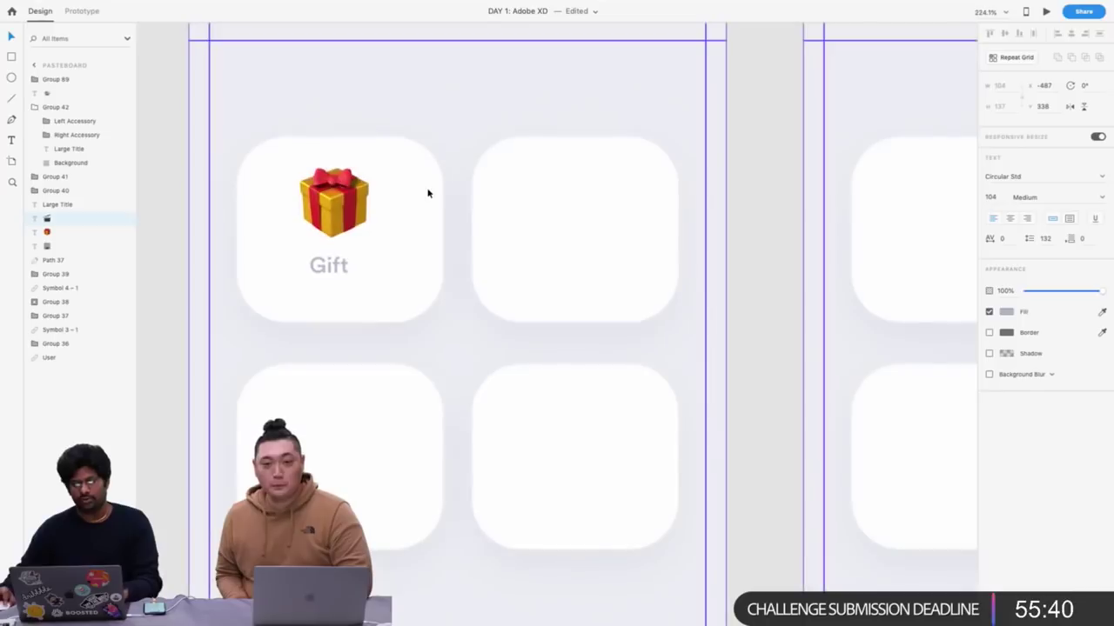
left_click(534, 206)
key("super+v")
left_click_drag(462, 330, 589, 216)
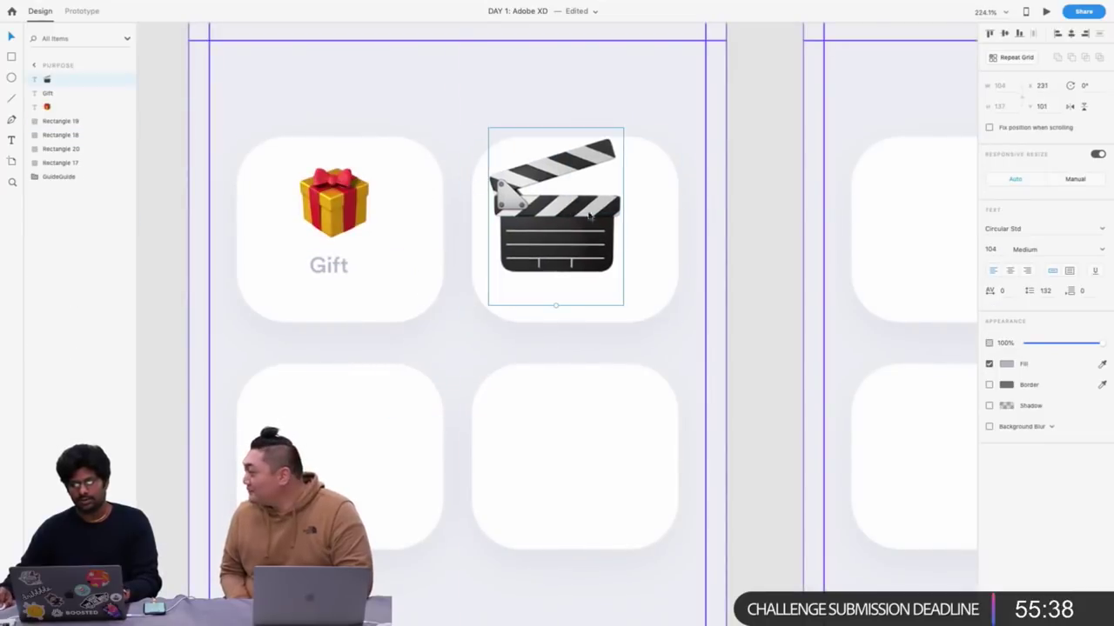
Set the clapperboard emoji's text size to 54, matching the gift, and move it to X 271, Y 128 in its card
left_click(292, 207)
left_click(346, 199)
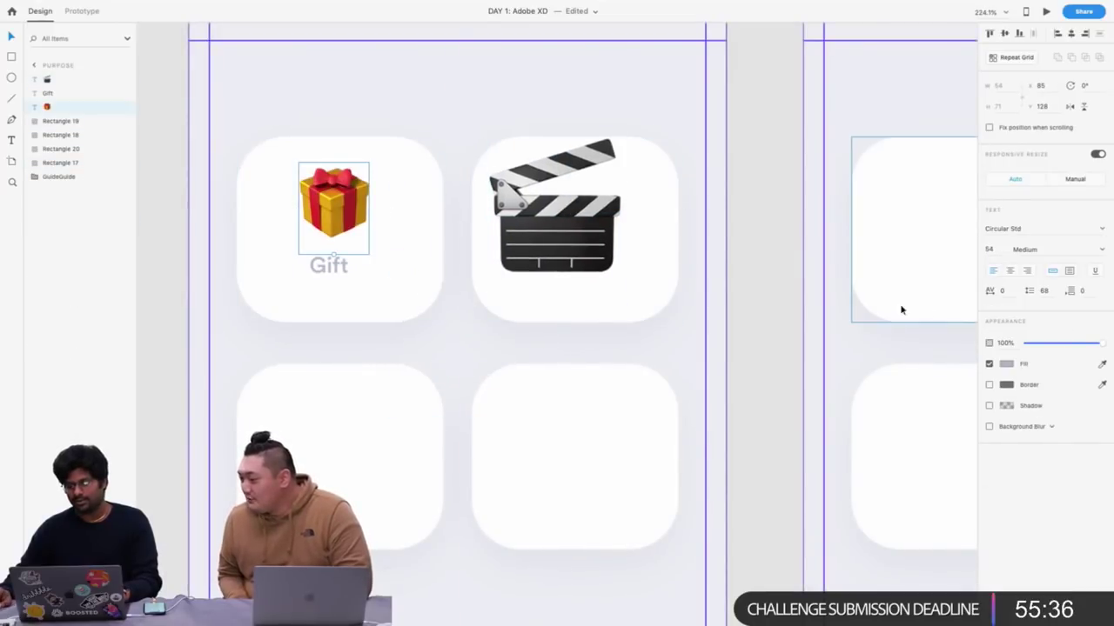
left_click(557, 214)
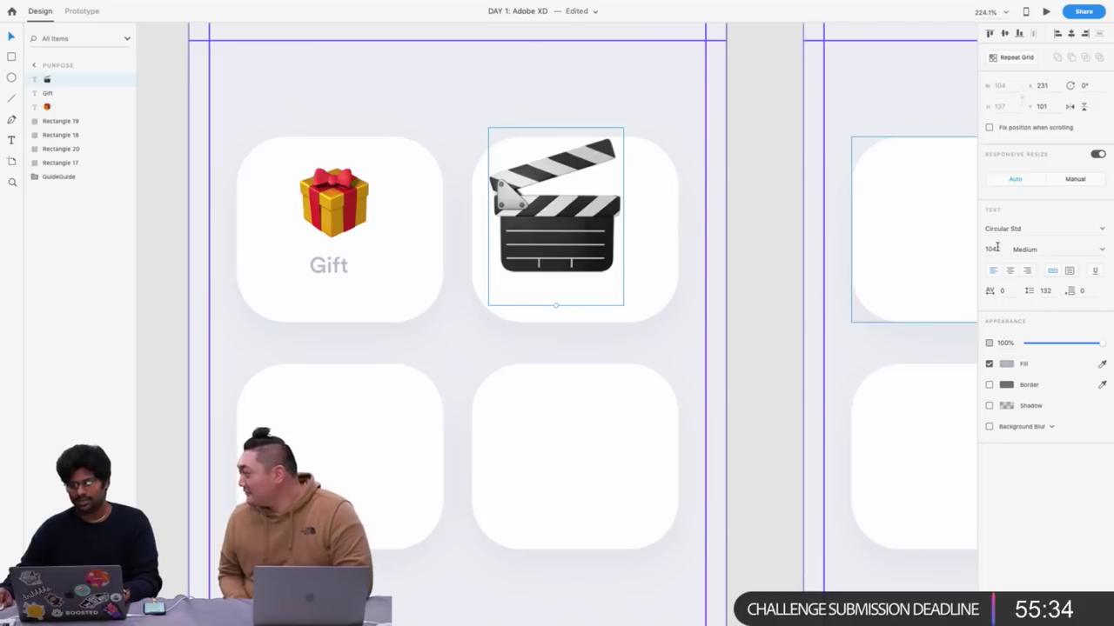
left_click(330, 190)
left_click(574, 205)
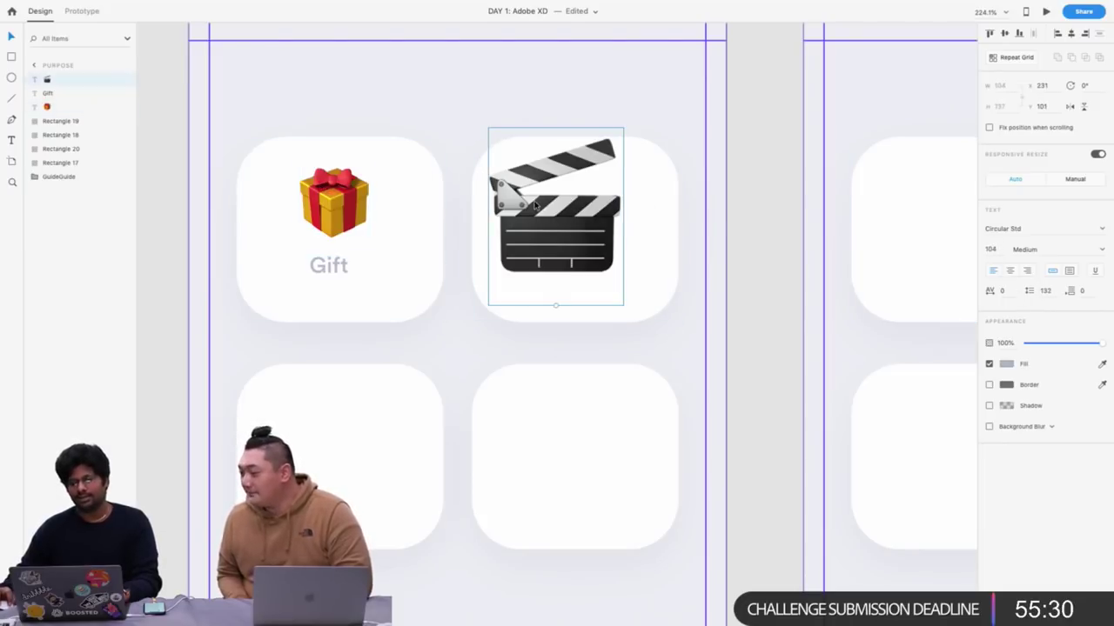
type("5")
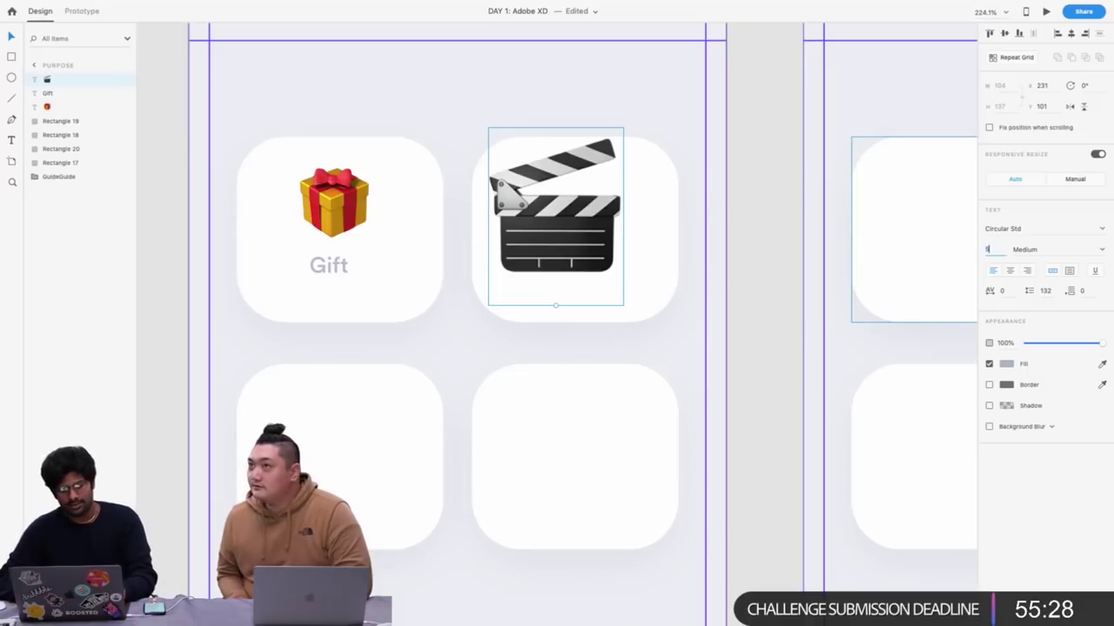
type("4")
key("Return")
left_click_drag(524, 224, 576, 196)
Duplicate the "Gift" label to below the clapperboard emoji and change the copy's text to "Movie"
scroll(342, 262, "up", 1)
left_click_drag(340, 265, 577, 281, "alt")
double_click(576, 281)
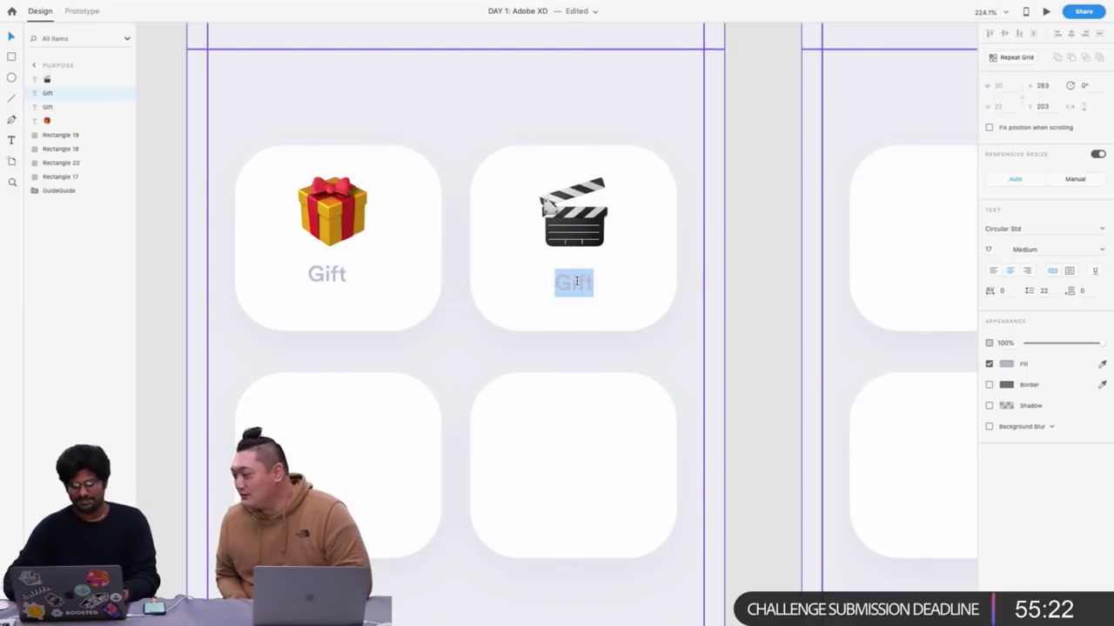
type("Movie")
key("Escape")
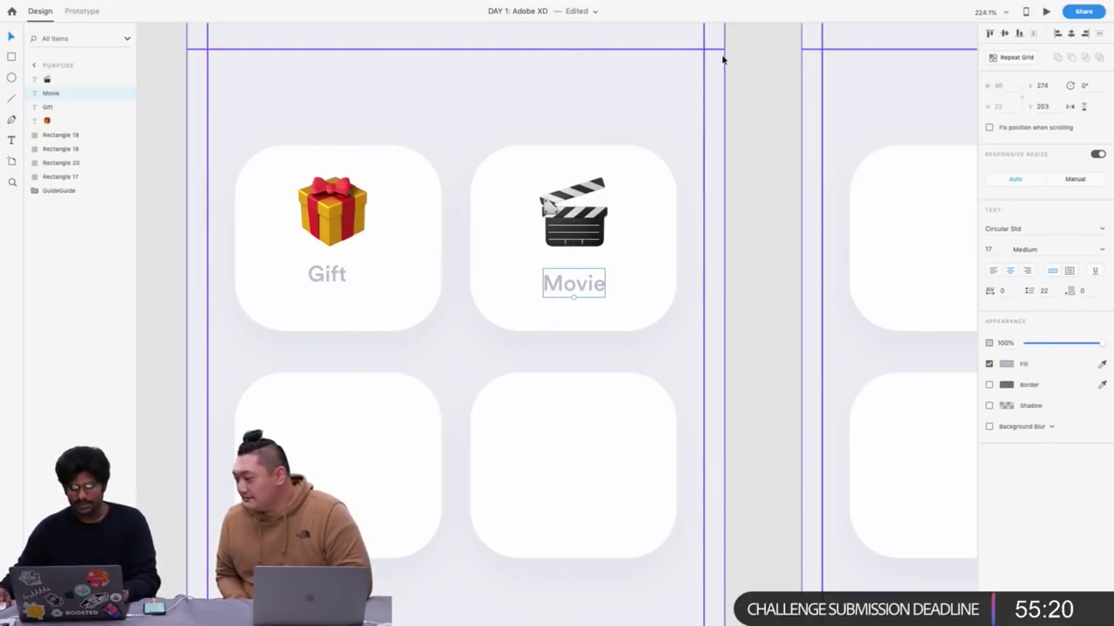
Shift the "Movie" label slightly left and up, and move the clapperboard emoji to X 265, Y 128 above it
scroll(587, 277, "up", 2)
left_click(577, 280)
scroll(574, 291, "down", 1)
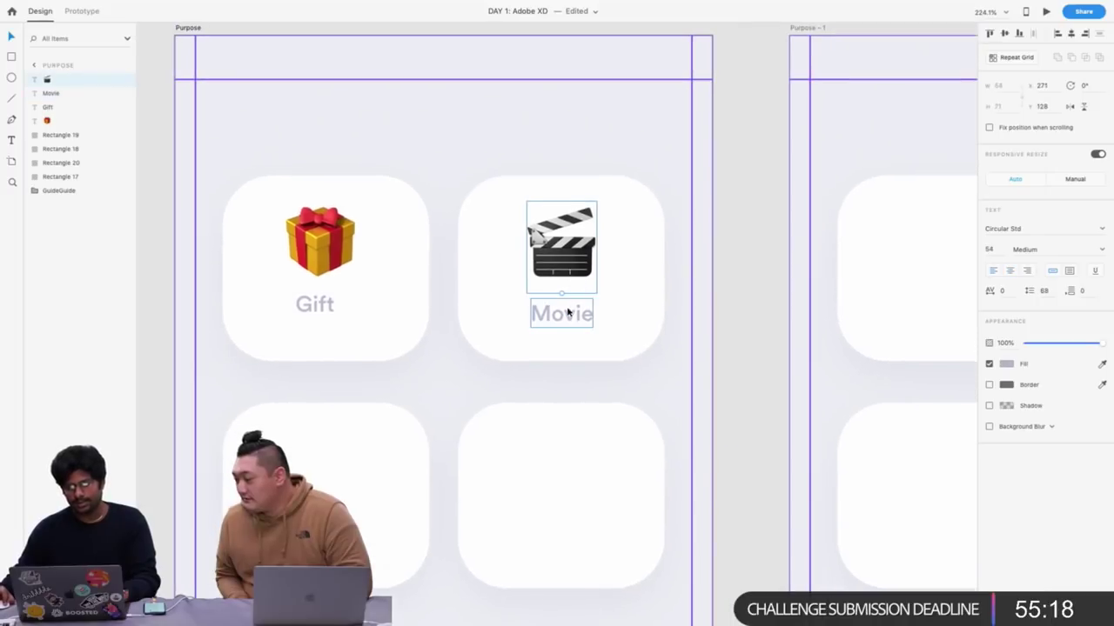
scroll(568, 311, "up", 1)
left_click_drag(567, 312, 553, 313)
left_click(556, 261)
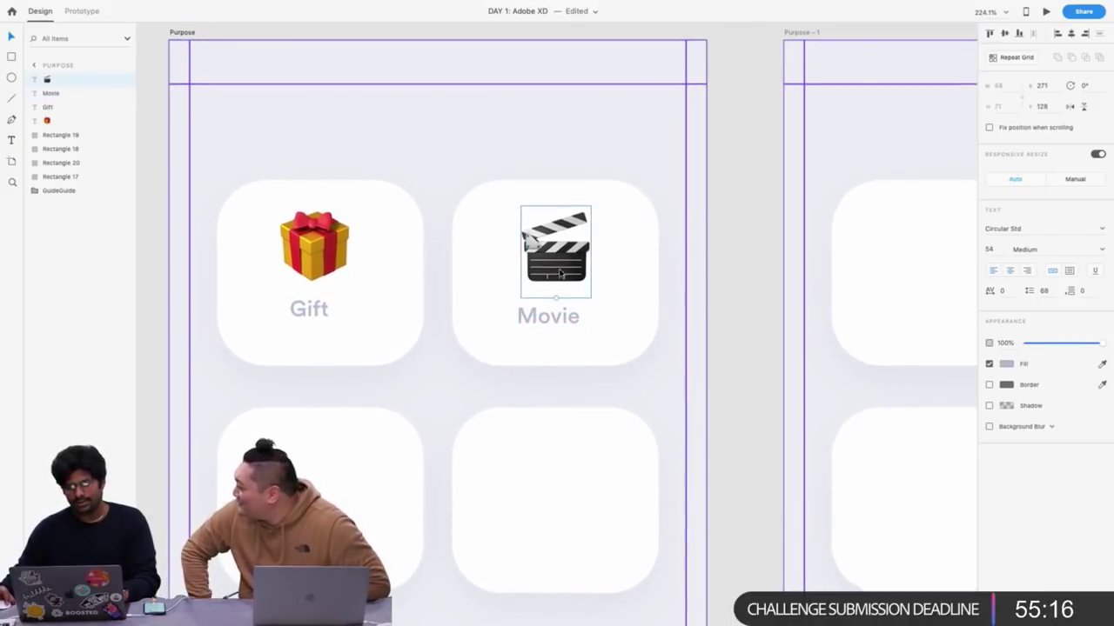
left_click_drag(557, 261, 548, 253)
scroll(569, 121, "down", 5)
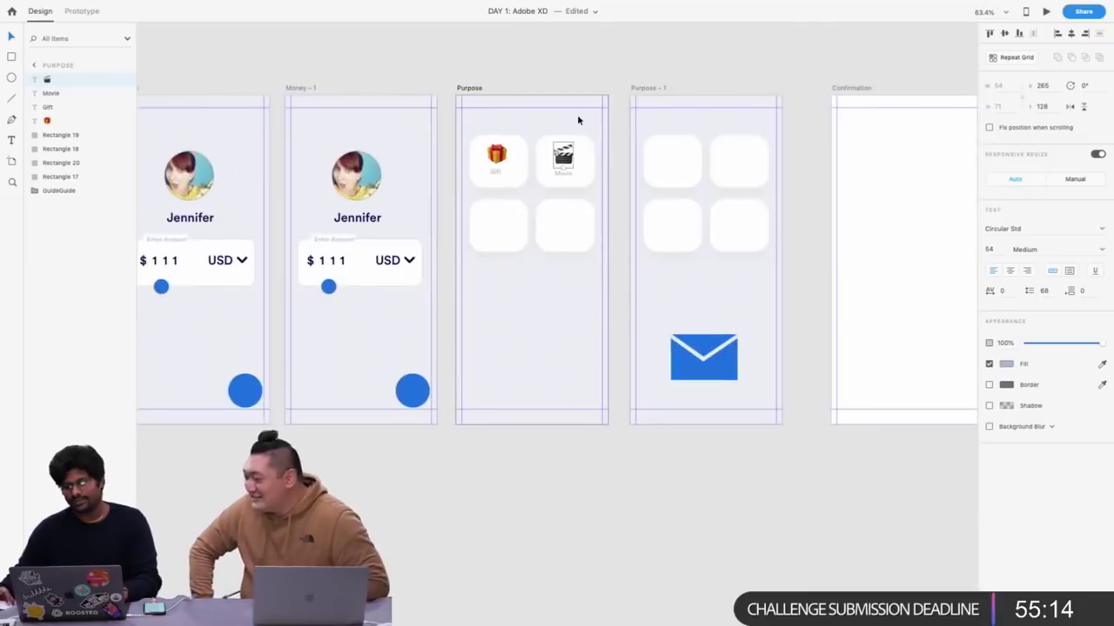
Copy the office building emoji from the pasteboard onto the first card in the second row of the Purpose artboard
scroll(580, 116, "left", 10)
left_click(185, 265)
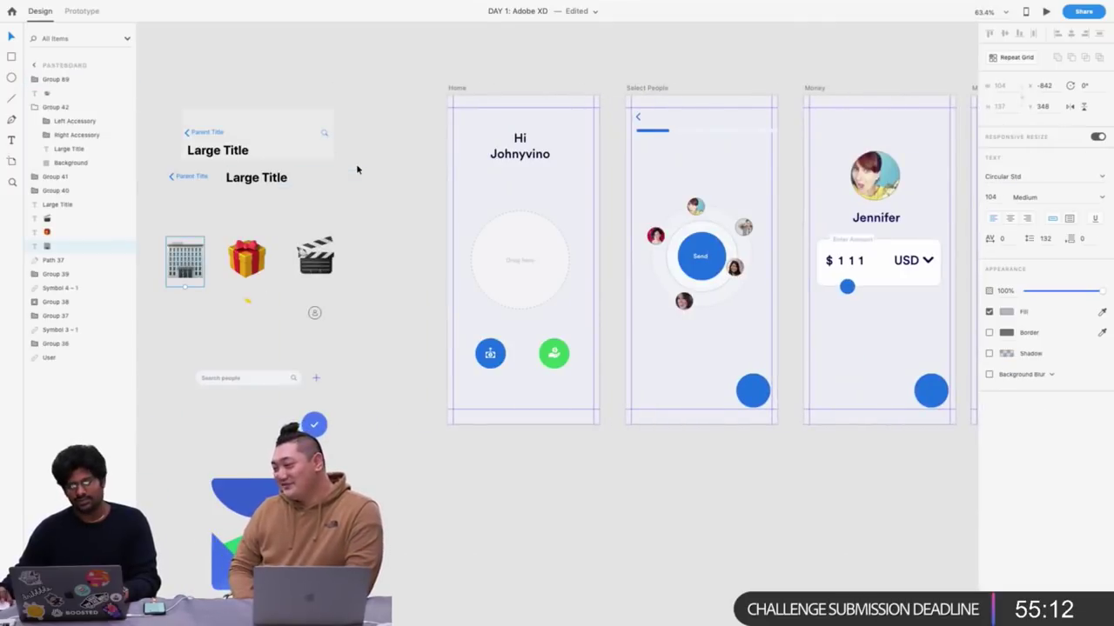
scroll(356, 168, "right", 15)
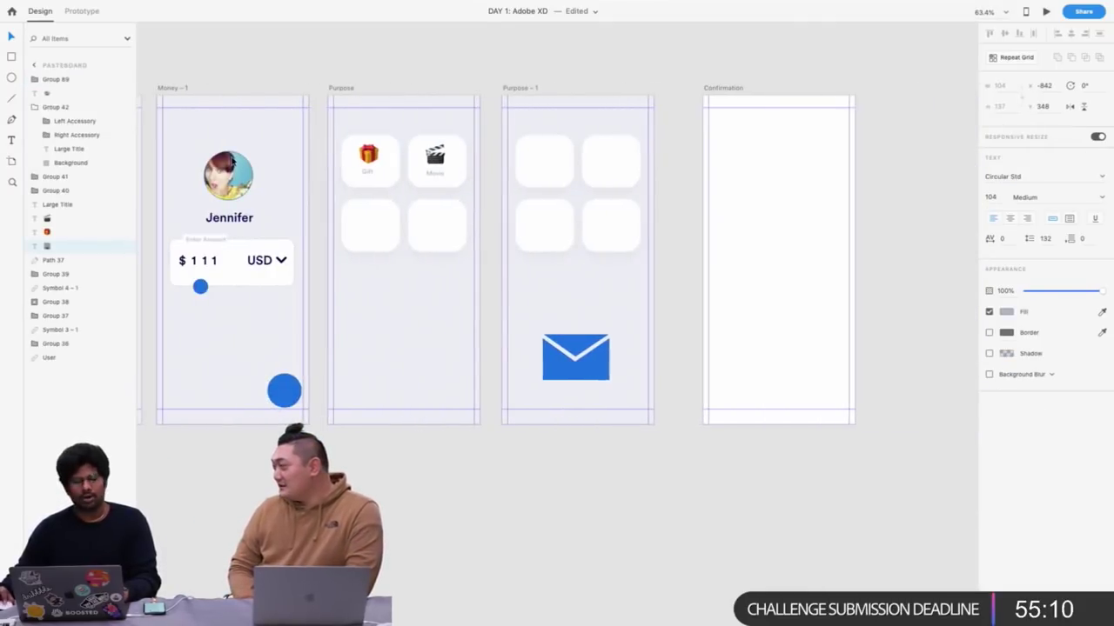
scroll(354, 212, "up", 5)
left_click(415, 230)
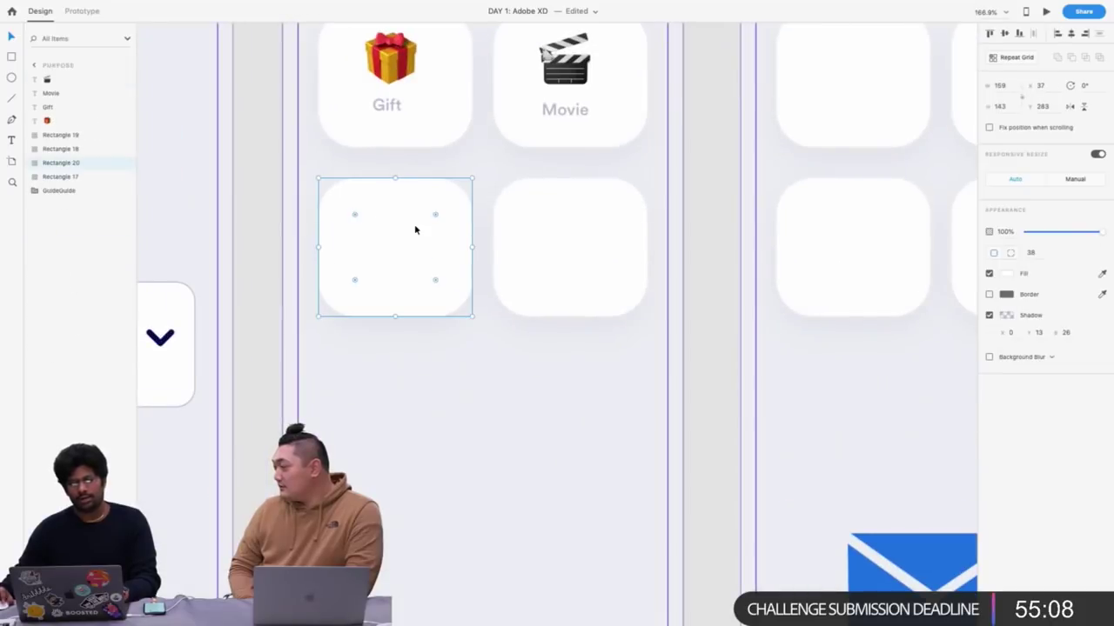
key("ctrl+v")
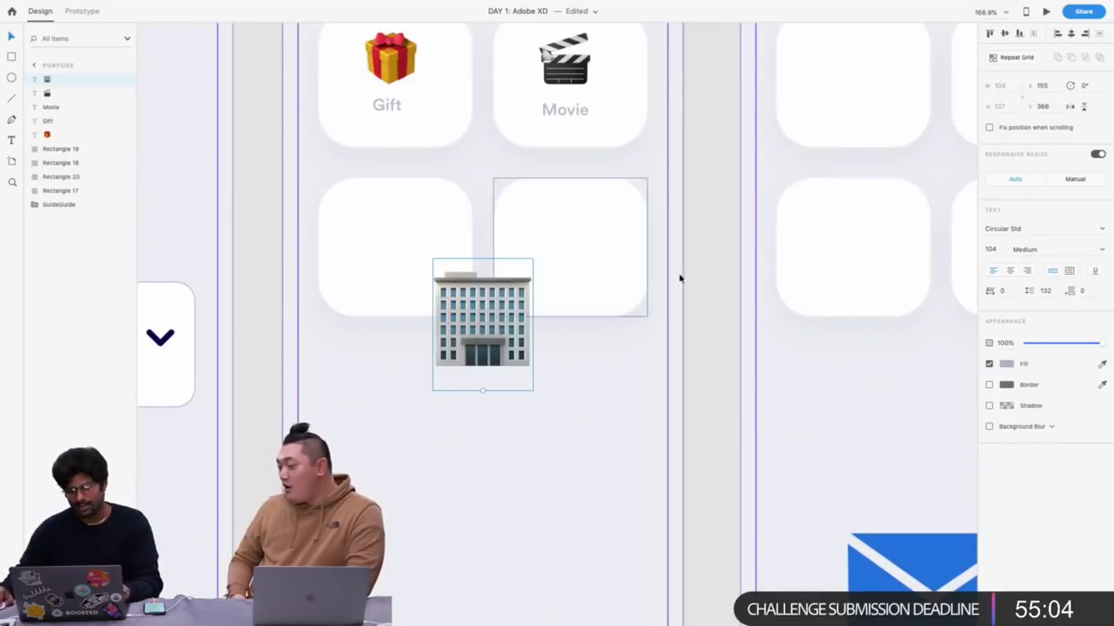
left_click_drag(505, 316, 406, 227)
left_click(451, 405)
Set the office building emoji's text size to 54 and centre it in the upper part of its card
left_click(397, 257)
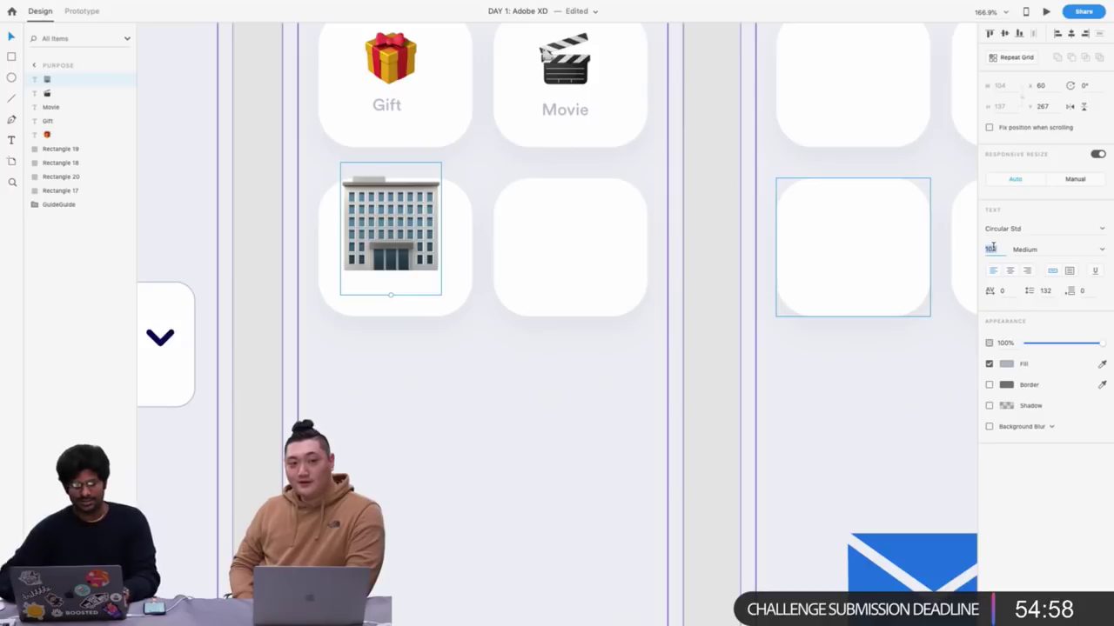
type("4")
key("Return")
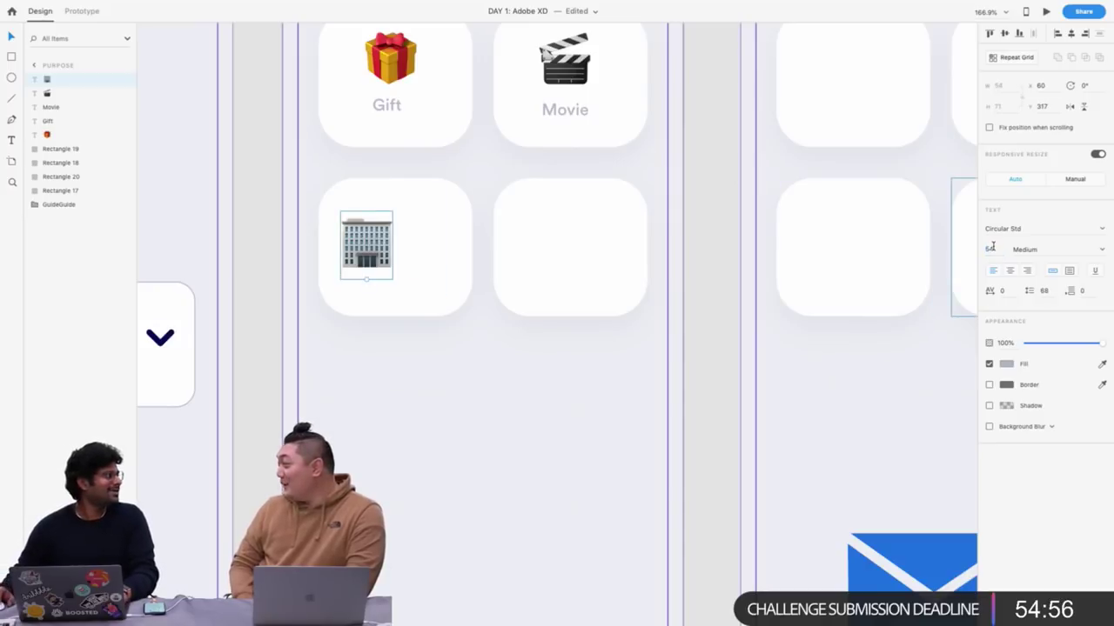
scroll(372, 251, "up", 1)
left_click_drag(371, 252, 403, 242)
Duplicate the "Gift" label to below the office building emoji and change the copy's text to "Tuition"
scroll(391, 91, "up", 3)
scroll(390, 92, "up", 1)
left_click_drag(391, 93, 402, 375)
double_click(403, 375)
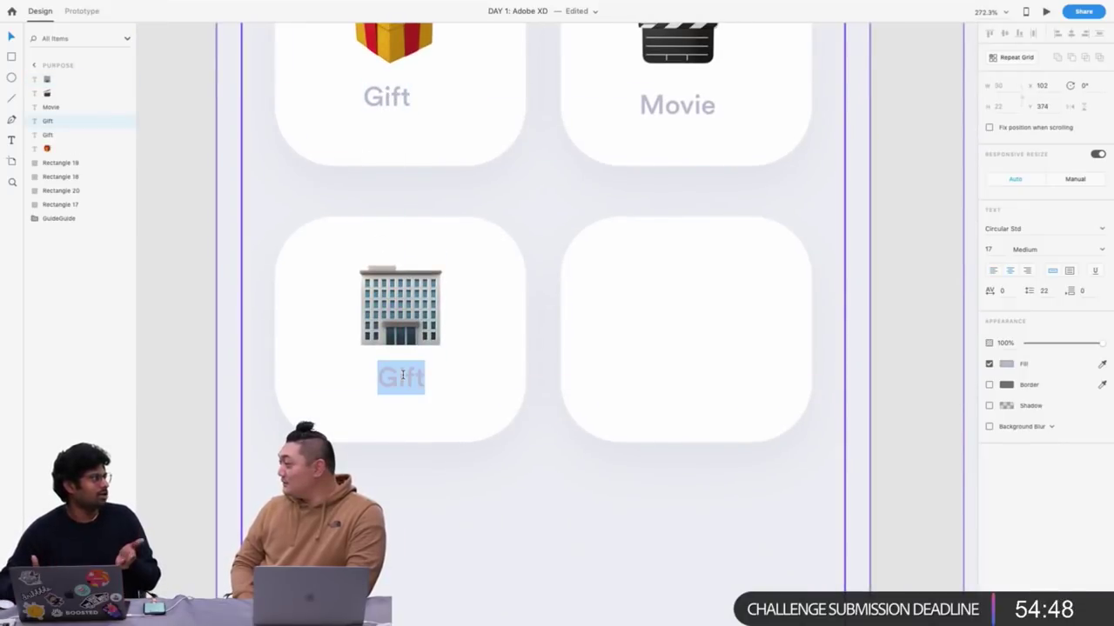
type("Sear")
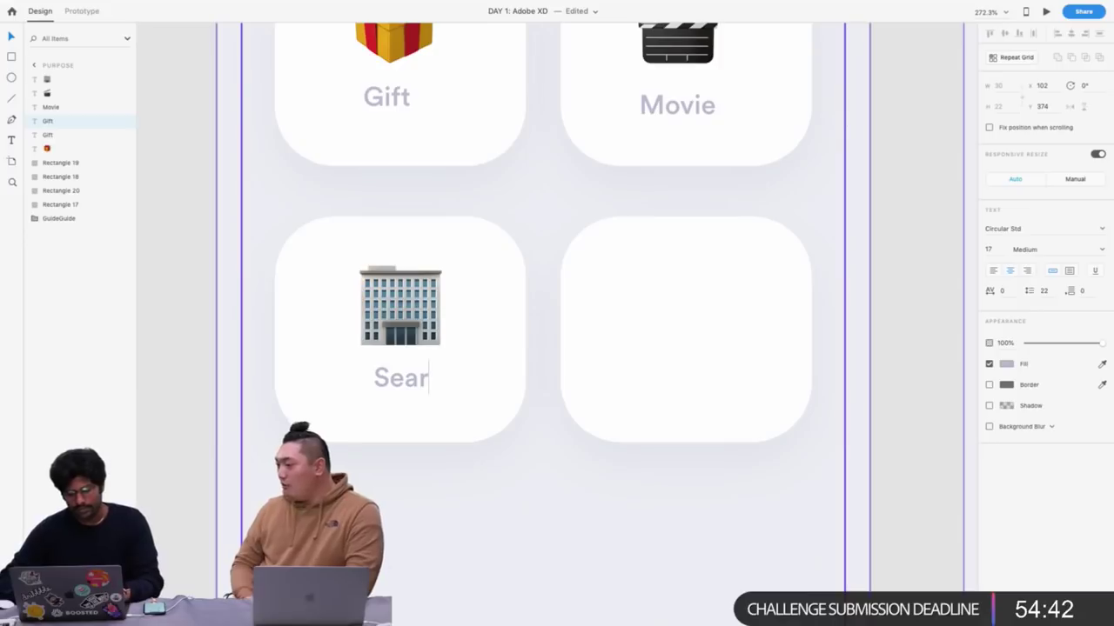
type("ching")
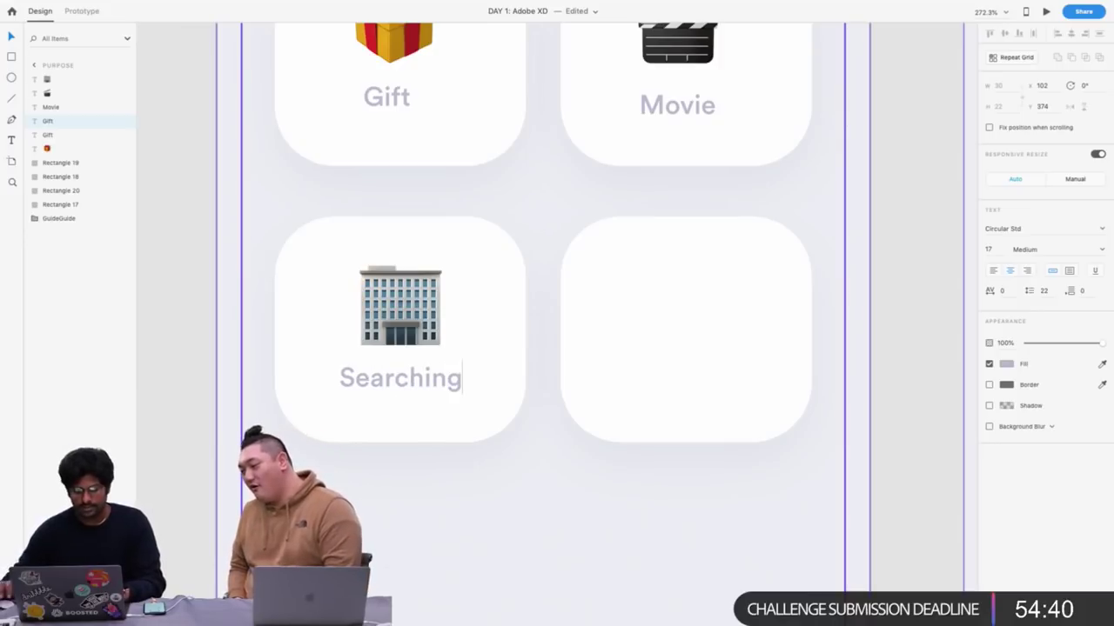
left_click(404, 375)
double_click(404, 375)
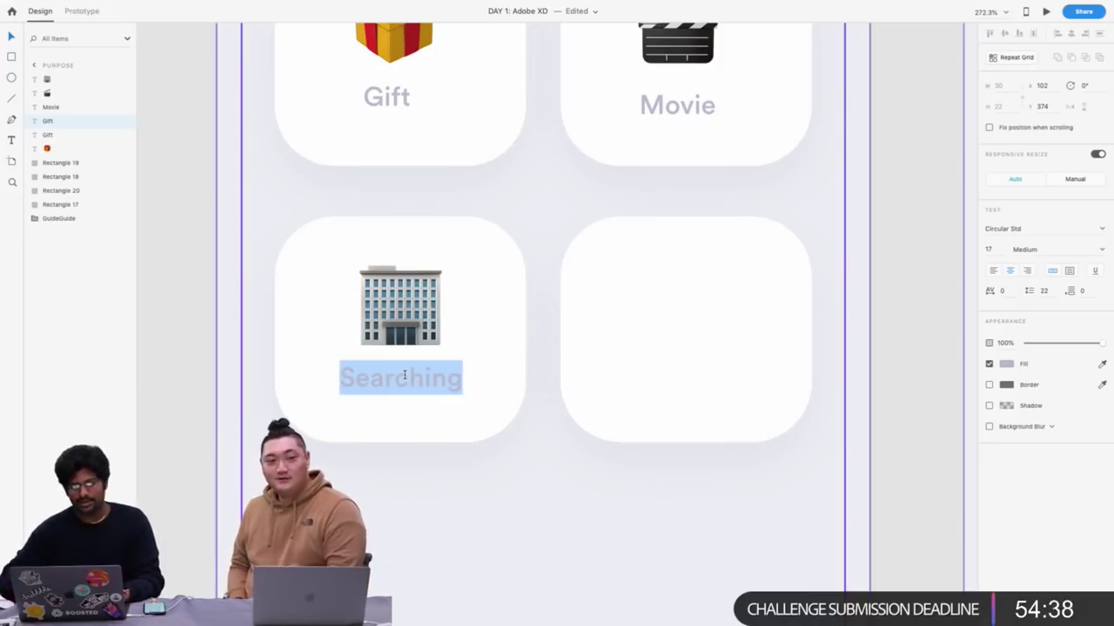
type("Tution")
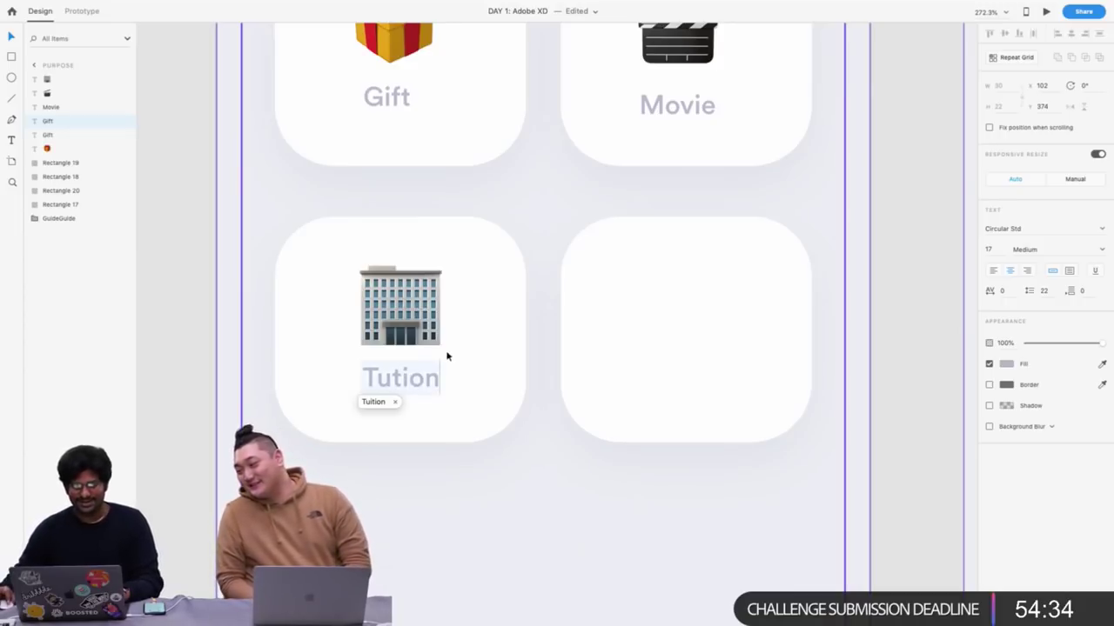
left_click(382, 402)
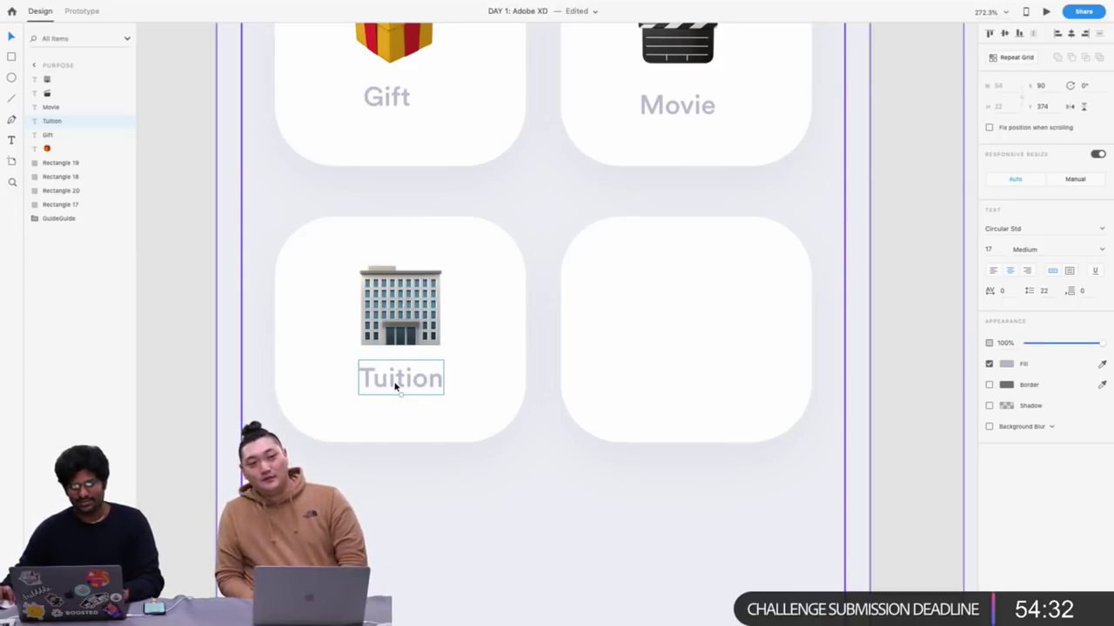
key("Escape")
Delete the empty fourth card from the Purpose artboard
left_click(616, 303)
key("Delete")
scroll(616, 303, "down", 5)
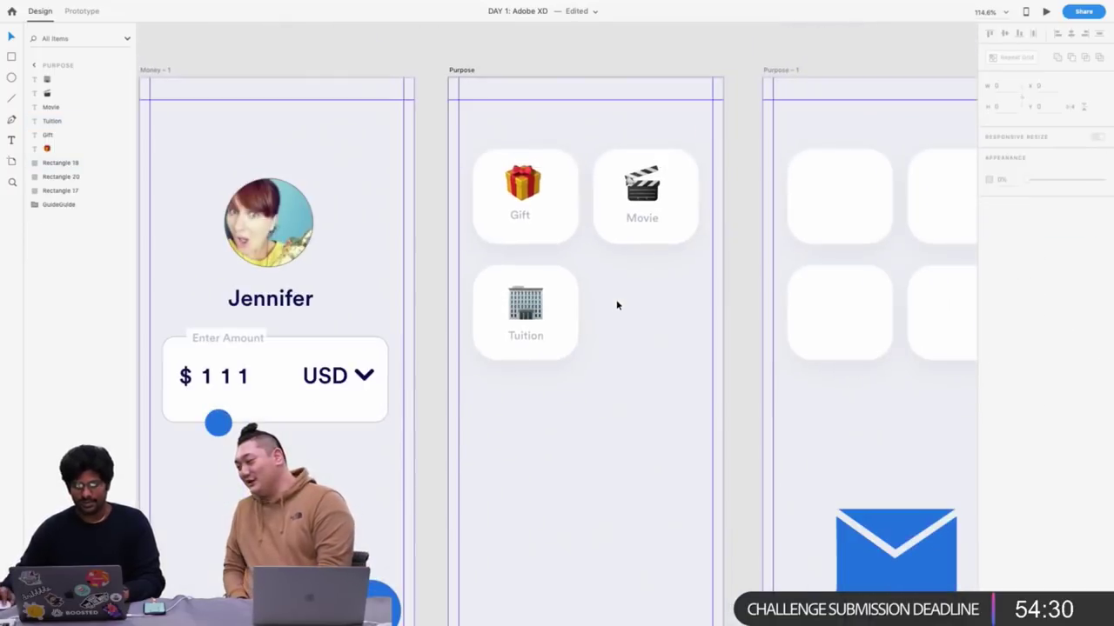
Copy the "Enter Amount" label, its white backing and the field box from Money – 1 to X 36, Y 474 on Purpose
left_click(277, 370)
left_click(250, 341, "shift")
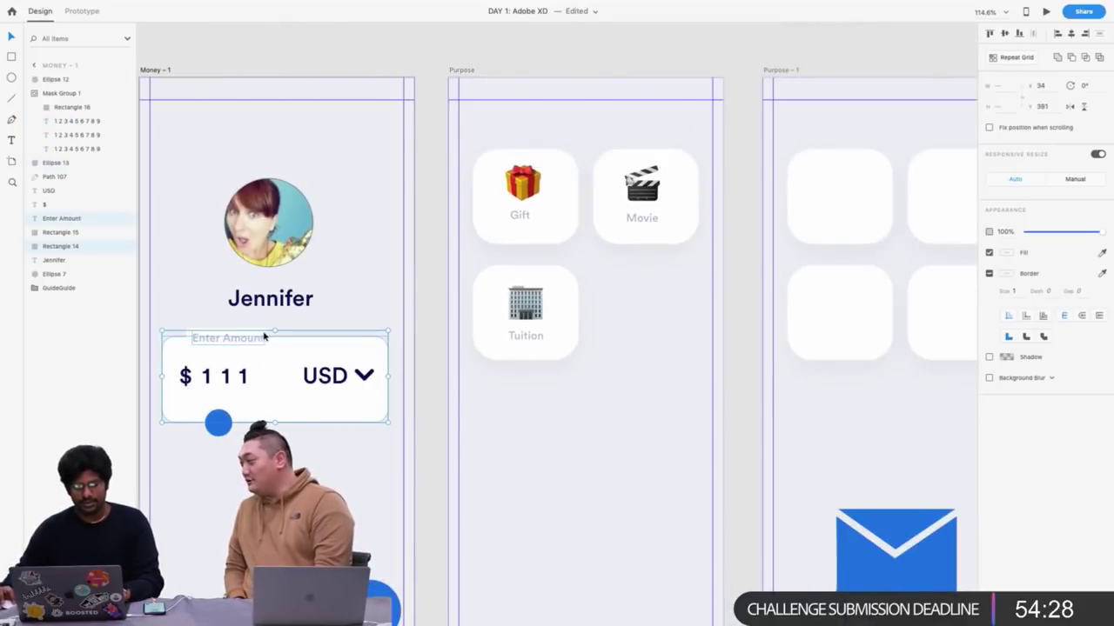
left_click(265, 335, "shift")
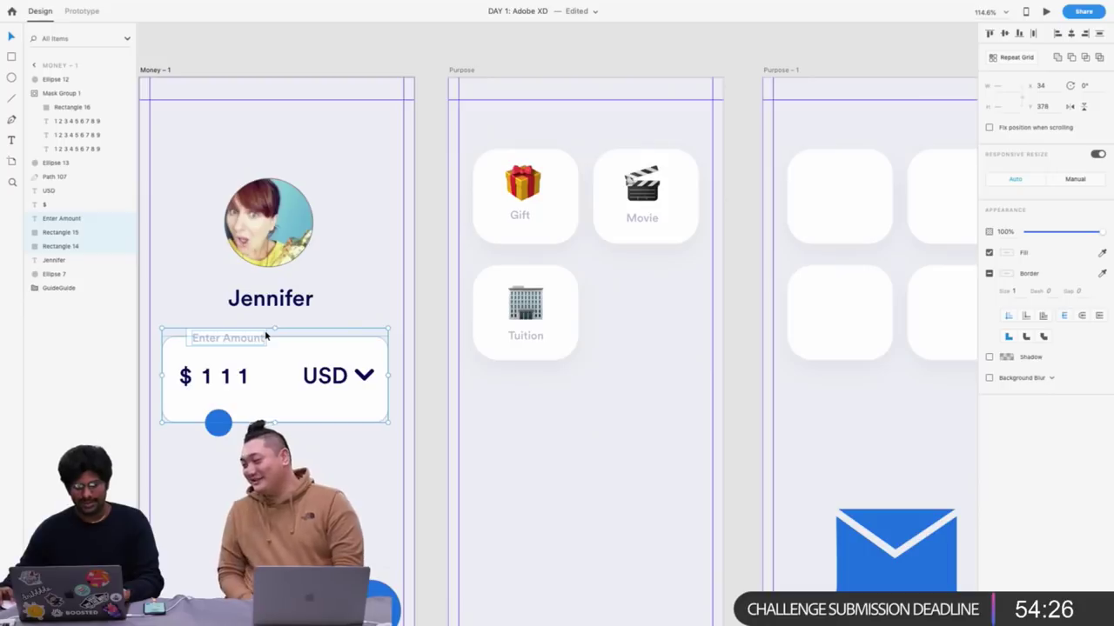
key("ctrl+c")
left_click(572, 326)
key("ctrl+v")
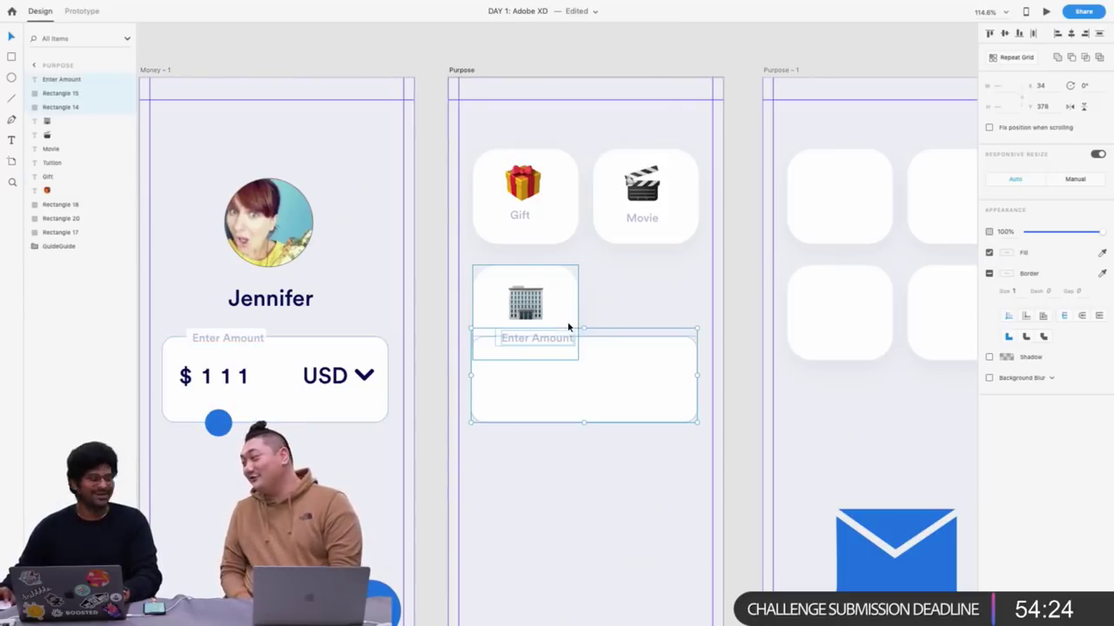
left_click_drag(645, 394, 643, 456)
scroll(564, 442, "up", 5)
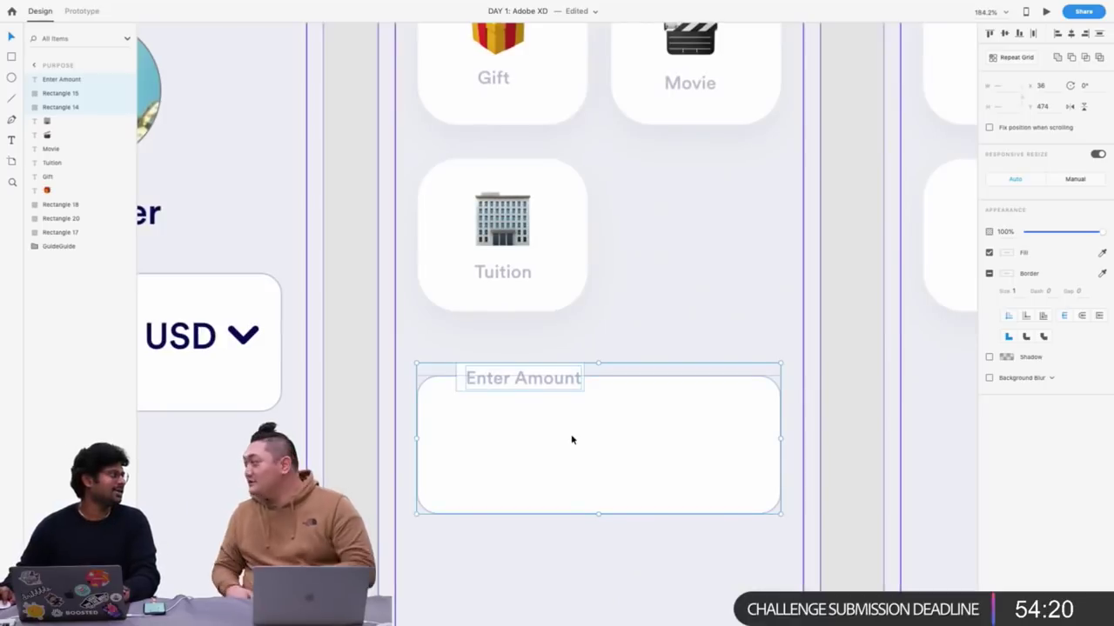
Change the copied "Enter Amount" label's text to "Custom message"
left_click(691, 283)
double_click(557, 378)
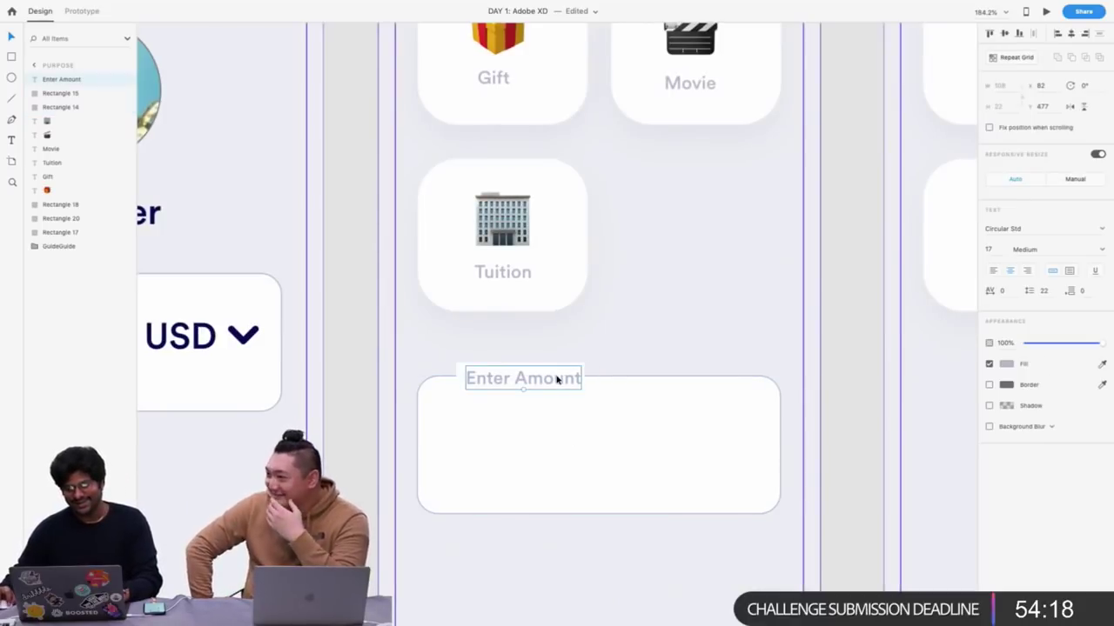
double_click(557, 377)
type("Custome")
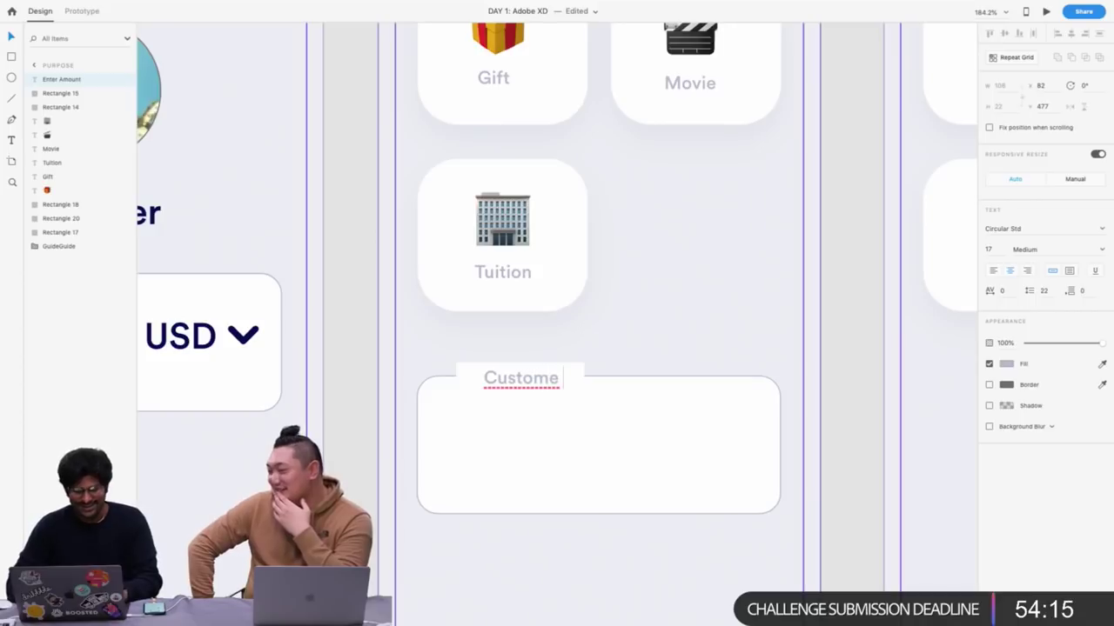
key("BackSpace")
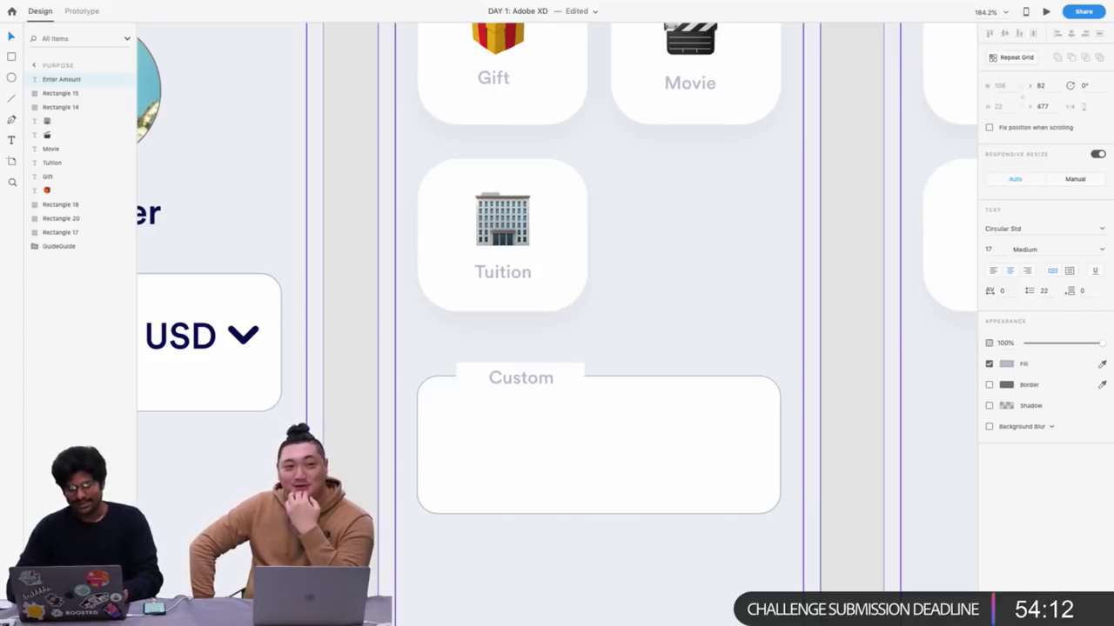
type("message")
key("Escape")
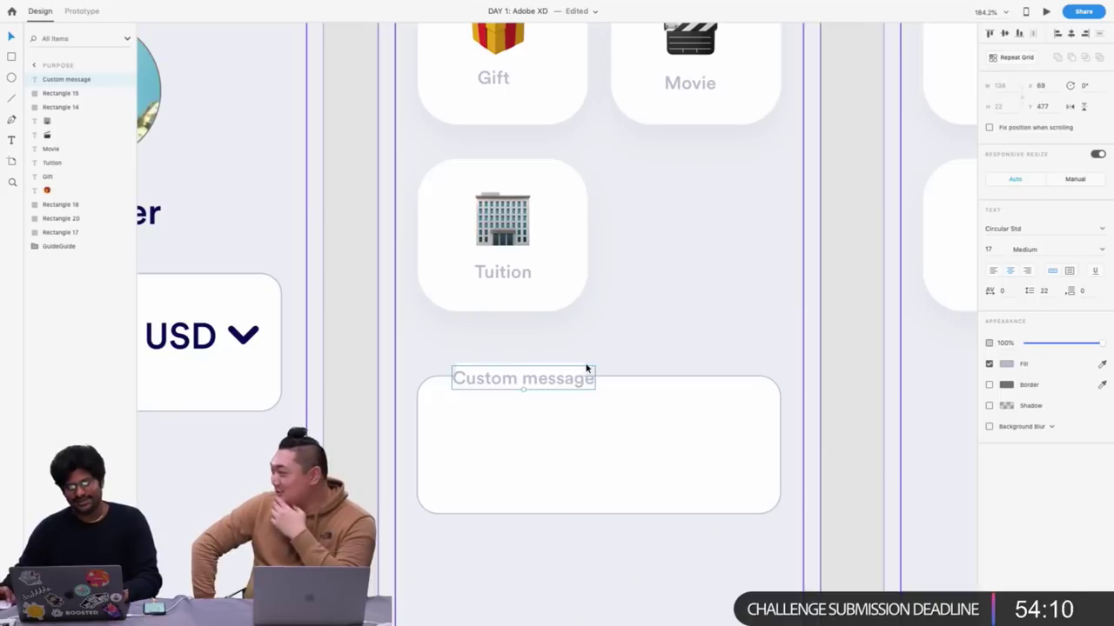
Widen the white backing rectangle behind the "Custom message" label to 155 and centre the label on it horizontally
left_click_drag(562, 378, 621, 375)
left_click(580, 369)
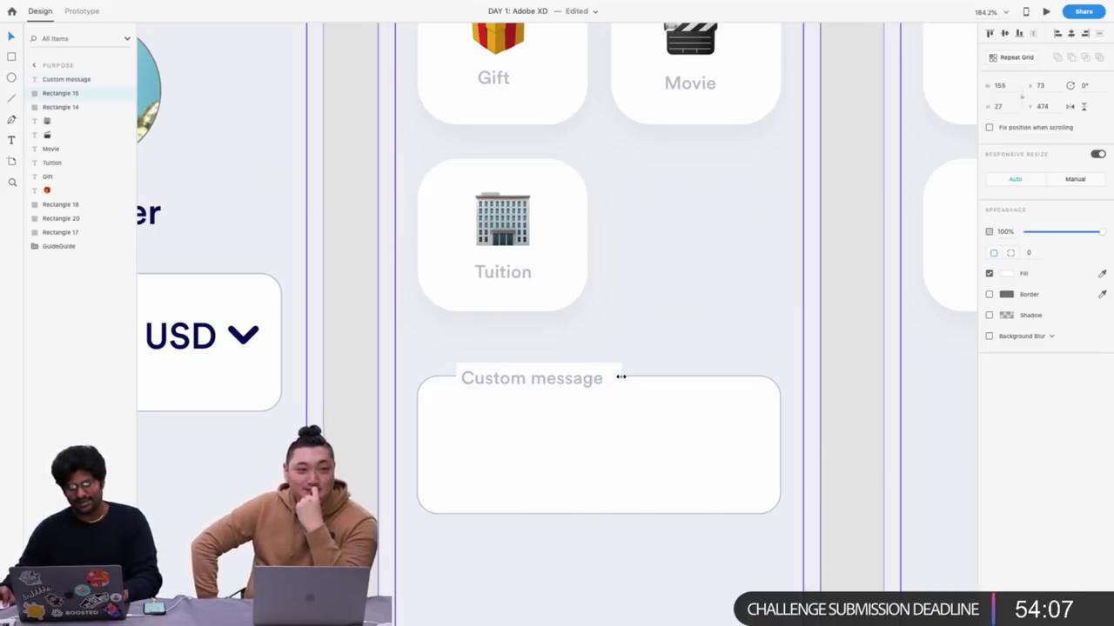
left_click(555, 383, "shift")
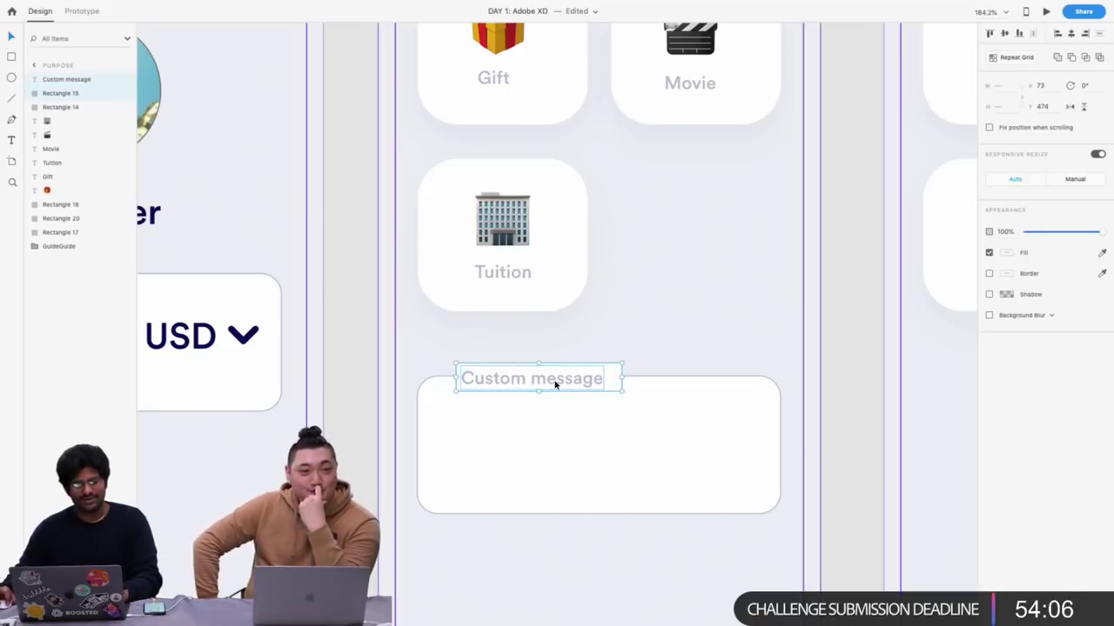
left_click(1071, 33)
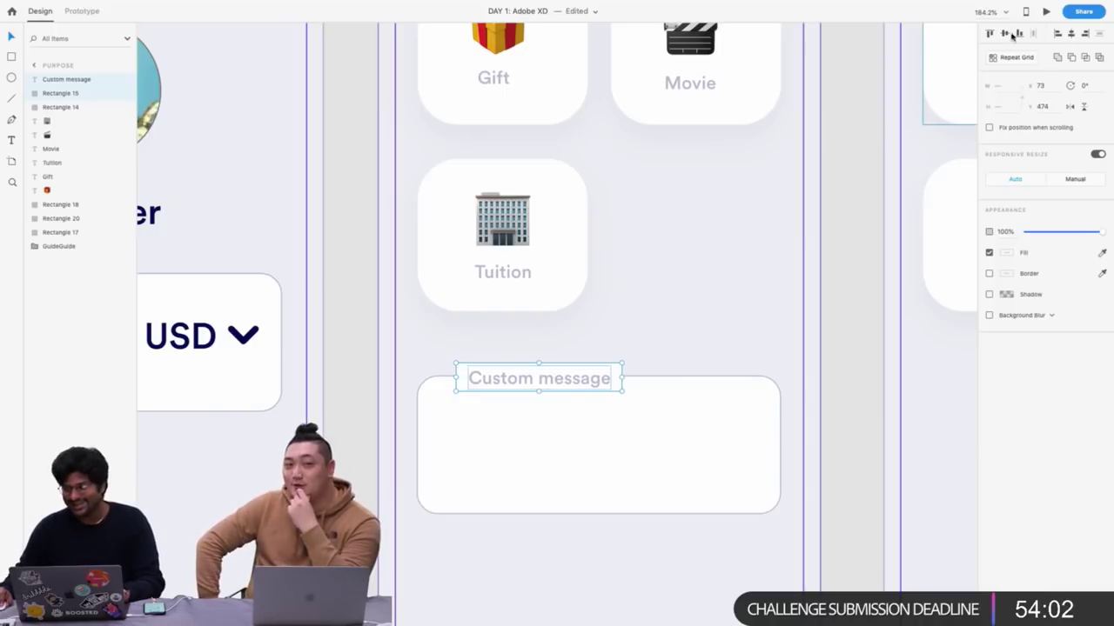
scroll(513, 402, "down", 5)
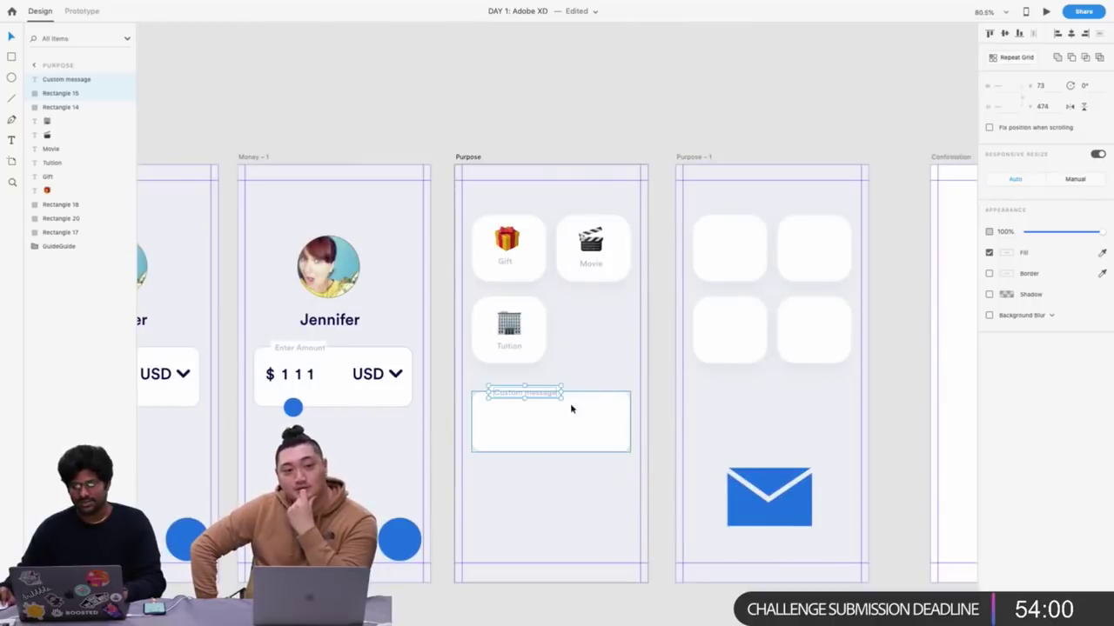
Lock the GuideGuide group on the Purpose artboard
left_click(605, 333)
scroll(605, 337, "down", 2)
scroll(605, 337, "right", 3)
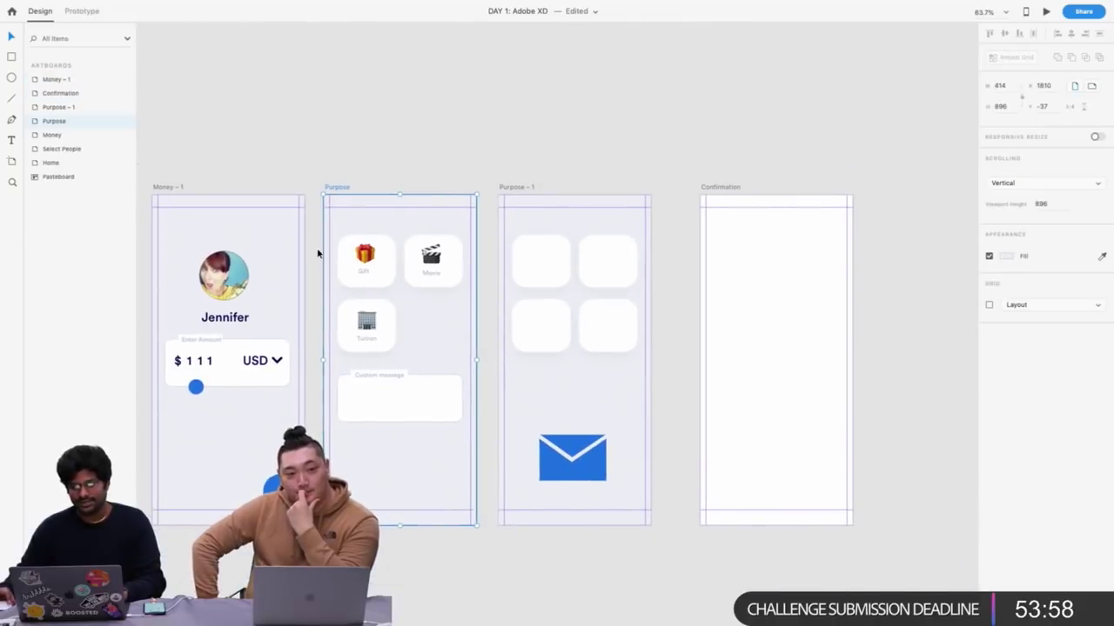
left_click(447, 365)
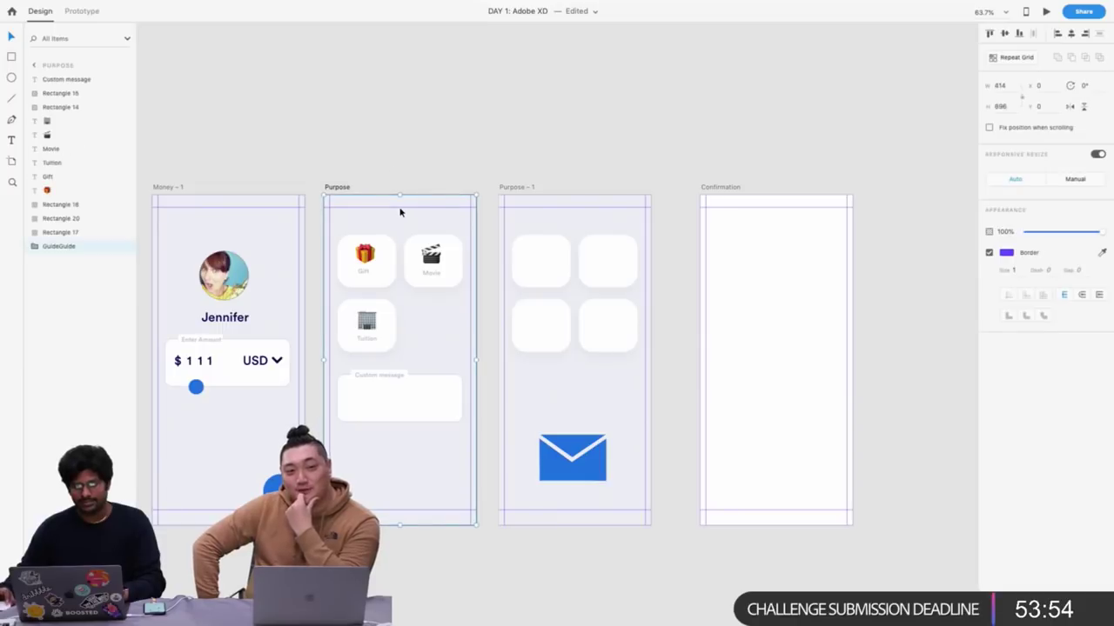
key("super+l")
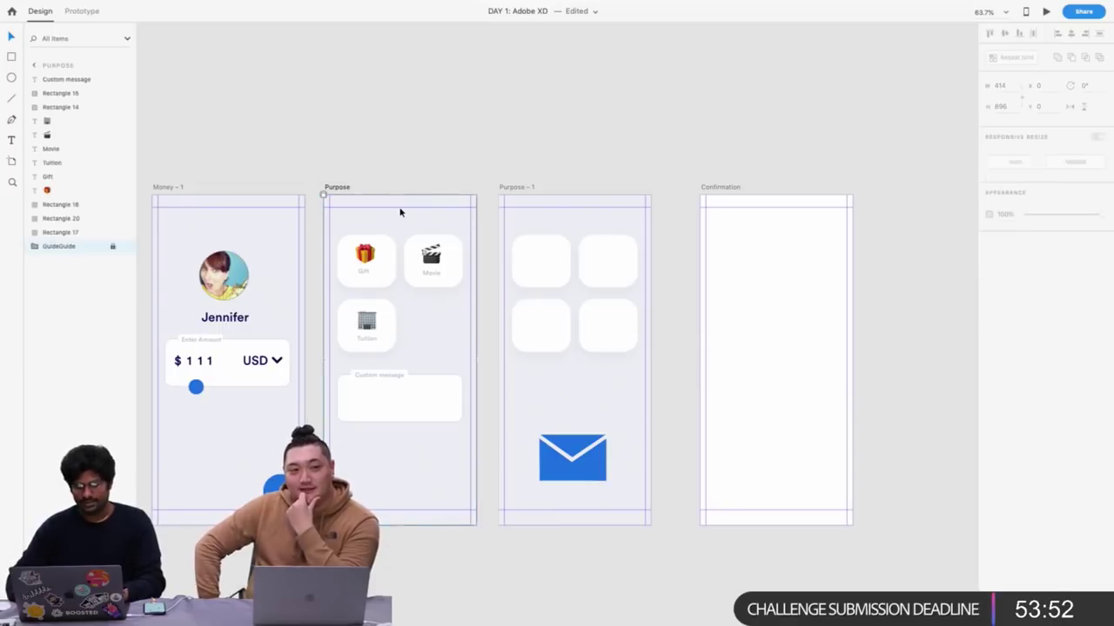
Copy the Gift, Movie and Tuition cards with their emojis and labels from the Purpose artboard
scroll(401, 212, "up", 5)
scroll(346, 235, "down", 3)
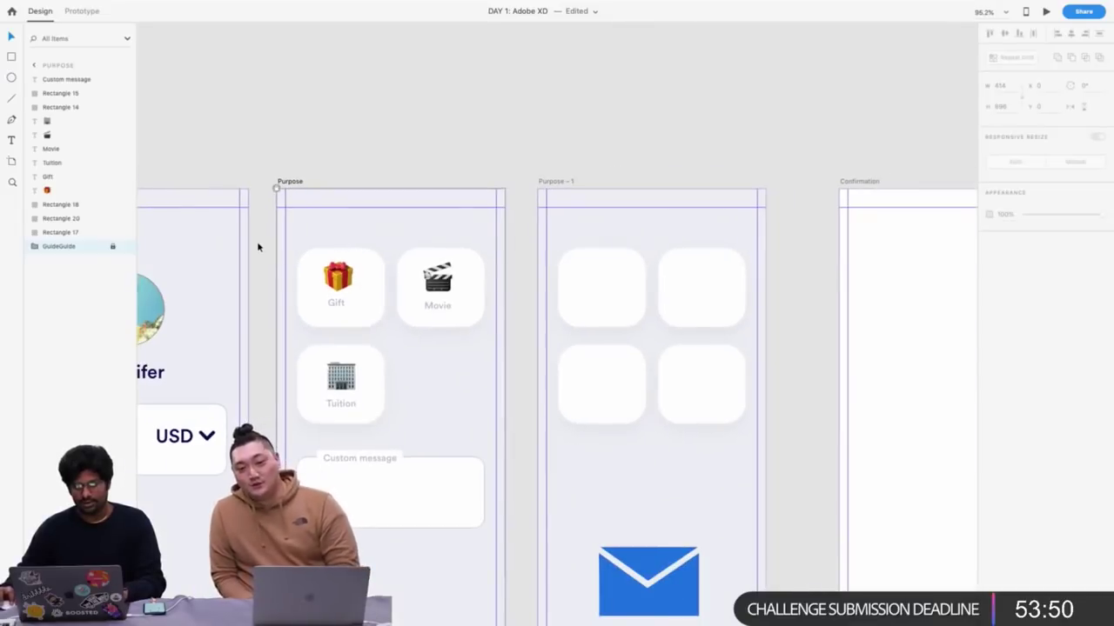
left_click(260, 246)
left_click_drag(262, 249, 483, 400)
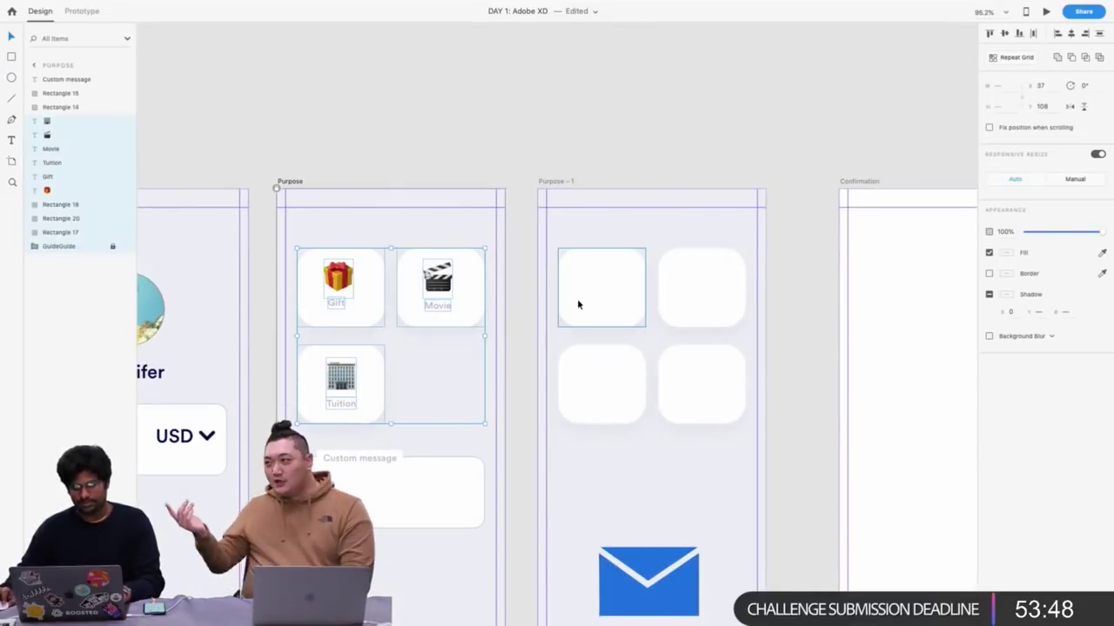
Lock the GuideGuide group on the Purpose – 1 artboard
left_click_drag(530, 256, 713, 409)
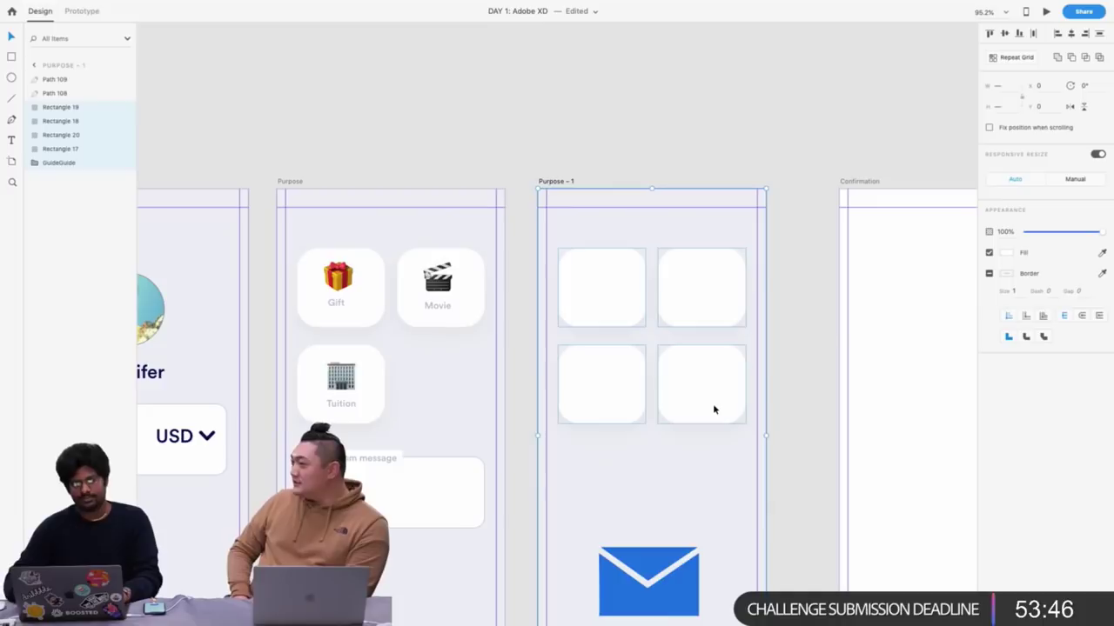
left_click(601, 91)
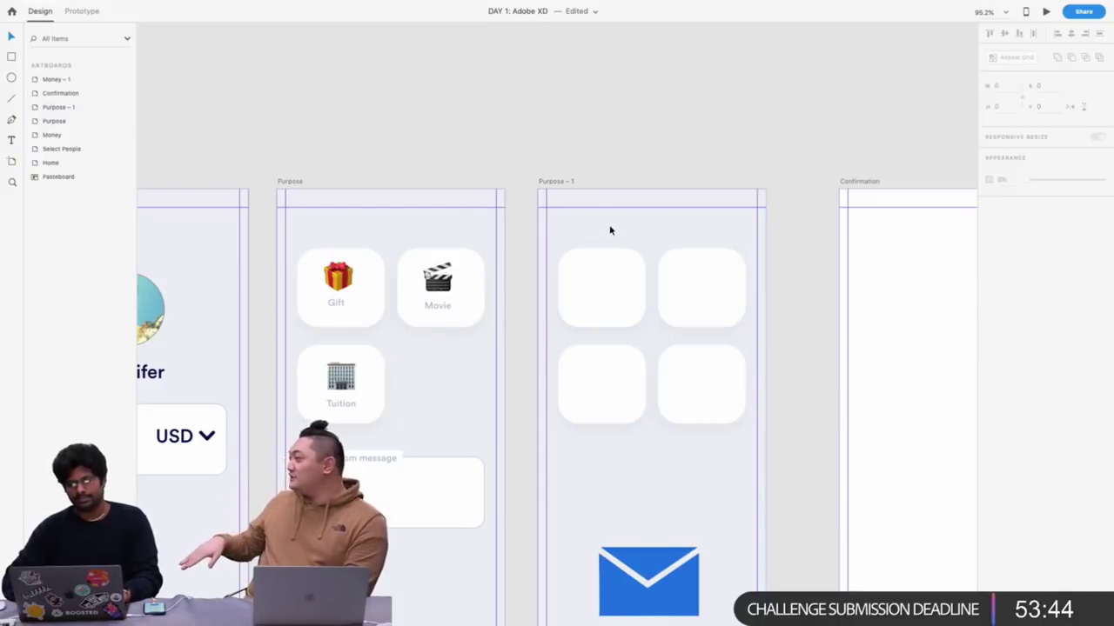
left_click(618, 201)
left_click_drag(805, 240, 681, 211)
key("ctrl+Right")
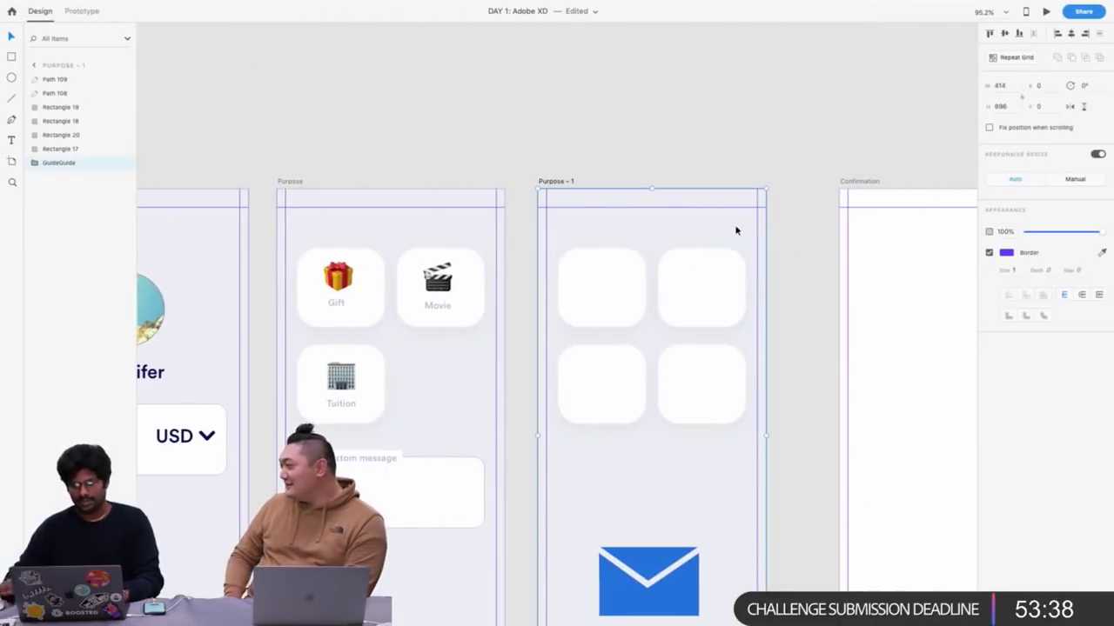
key("ctrl+l")
Replace the four blank cards on Purpose – 1 with the copied Gift, Movie and Tuition cards
left_click_drag(587, 223, 679, 375)
key("ctrl+v")
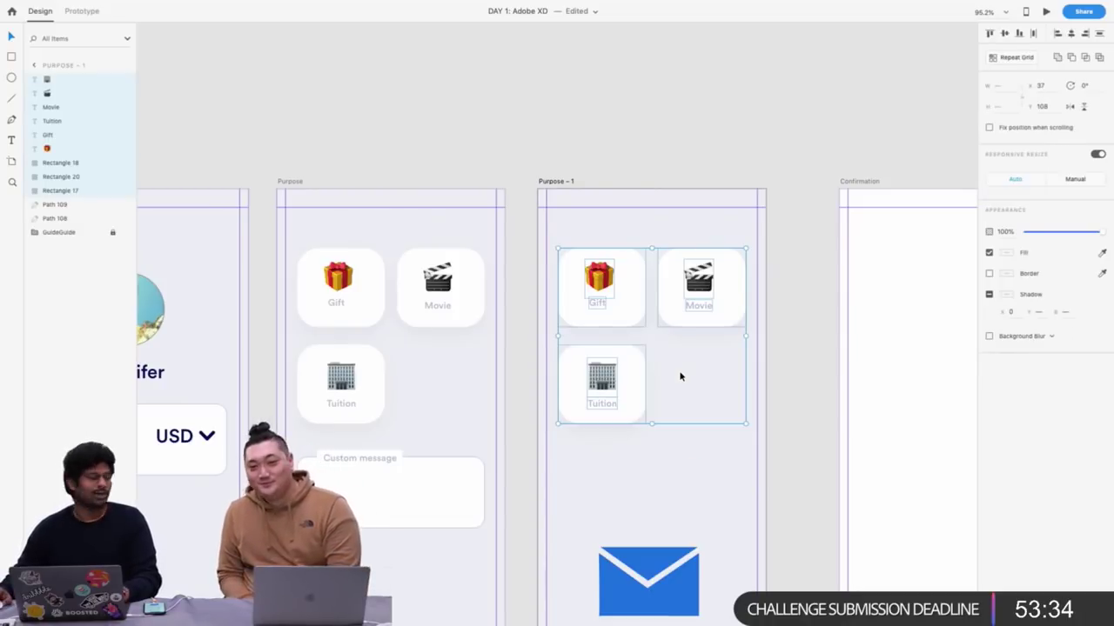
scroll(496, 88, "down", 5)
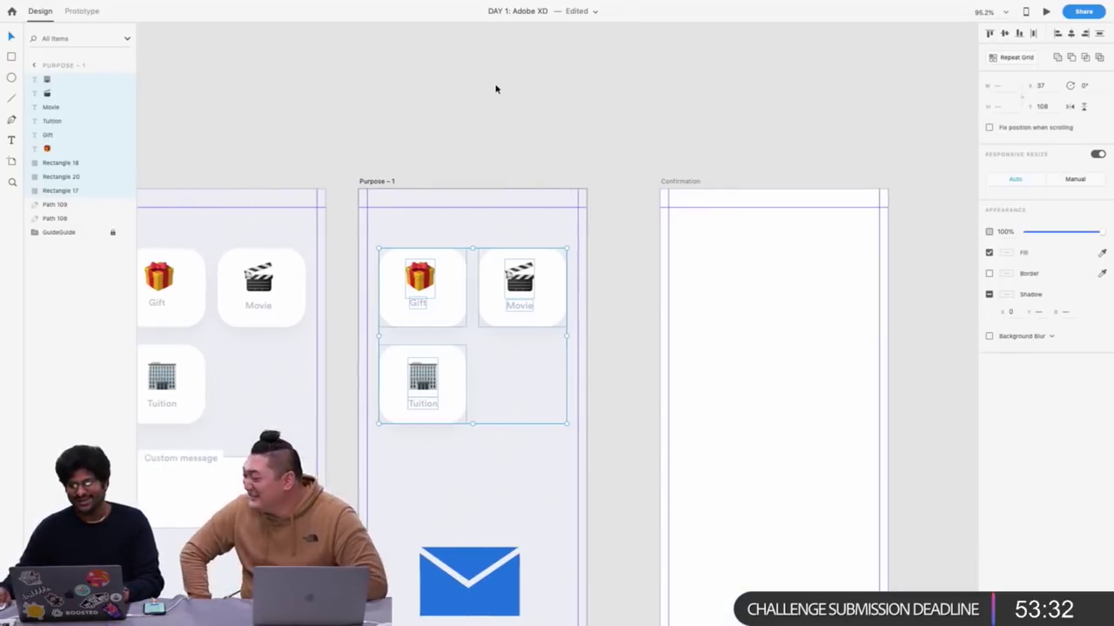
Copy the recipient's round profile picture from the Money – 1 artboard and place it on the Confirmation artboard
left_click(552, 149)
scroll(557, 151, "up", 2)
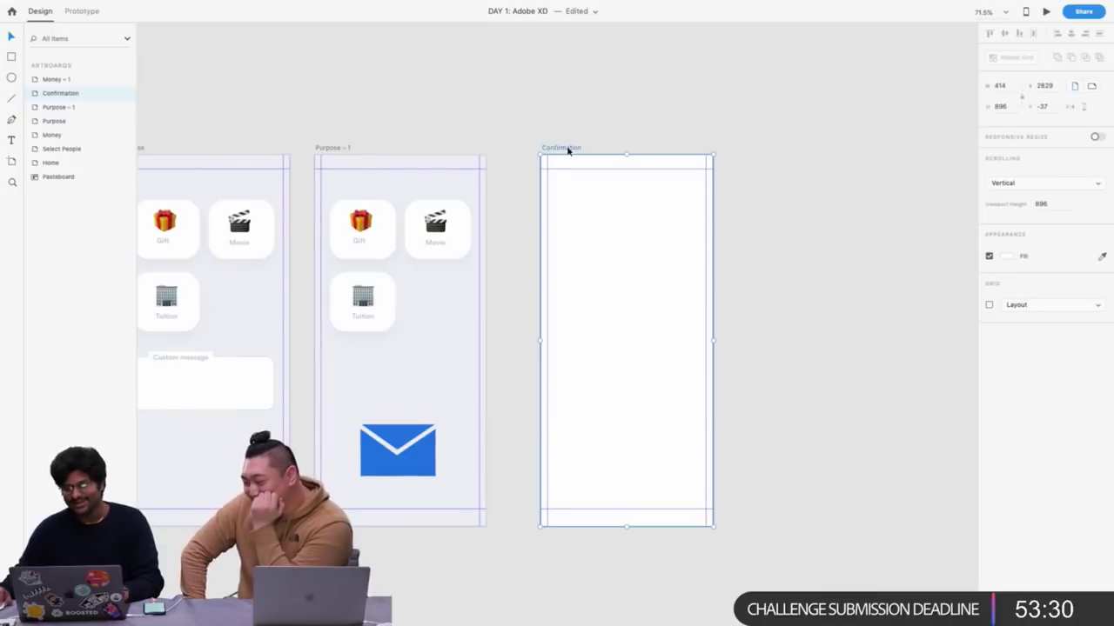
scroll(469, 329, "up", 3)
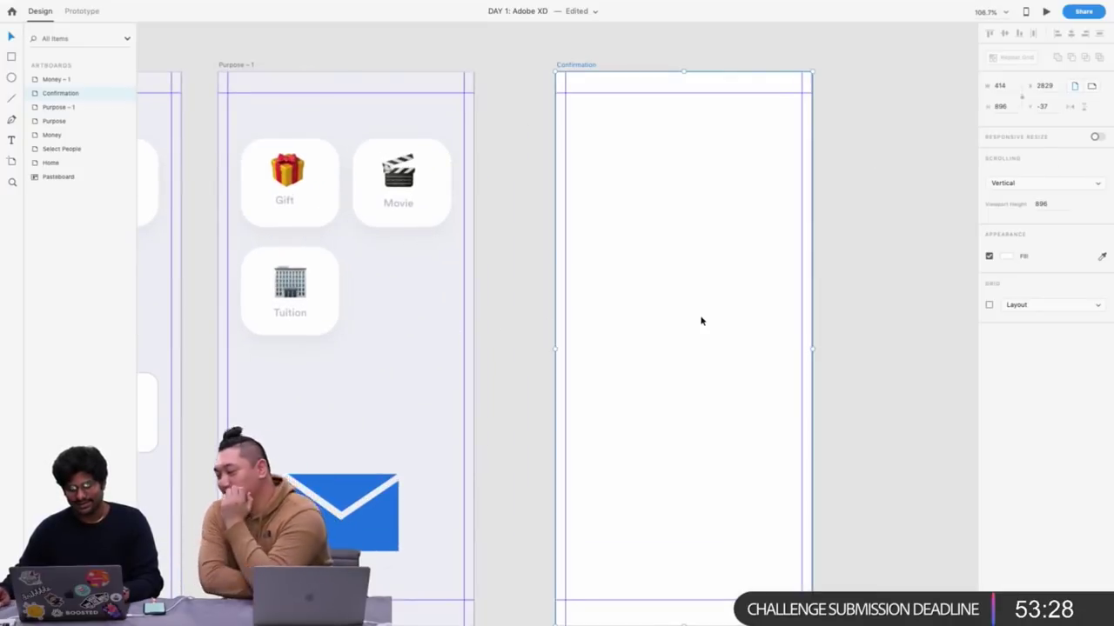
scroll(701, 321, "down", 5)
left_click(331, 283)
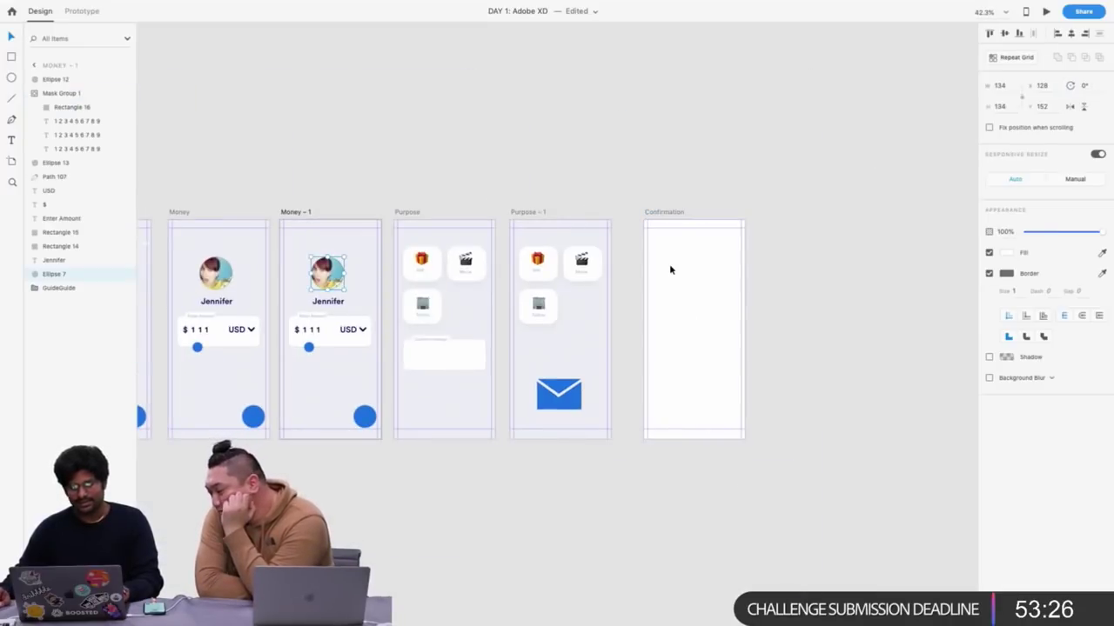
key("super+c")
key("super+v")
left_click_drag(693, 279, 705, 319)
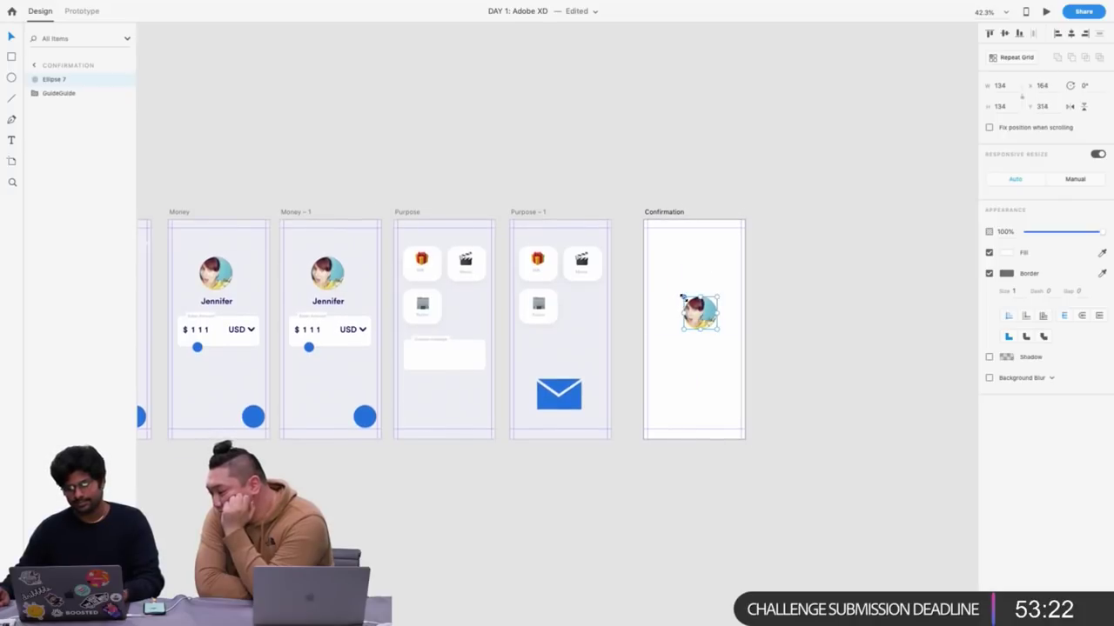
Shrink the profile picture on the Confirmation artboard to 83 × 83 and place a duplicate to its left
scroll(682, 296, "up", 5)
left_click_drag(683, 294, 650, 356)
scroll(661, 267, "down", 5)
scroll(660, 274, "left", 3)
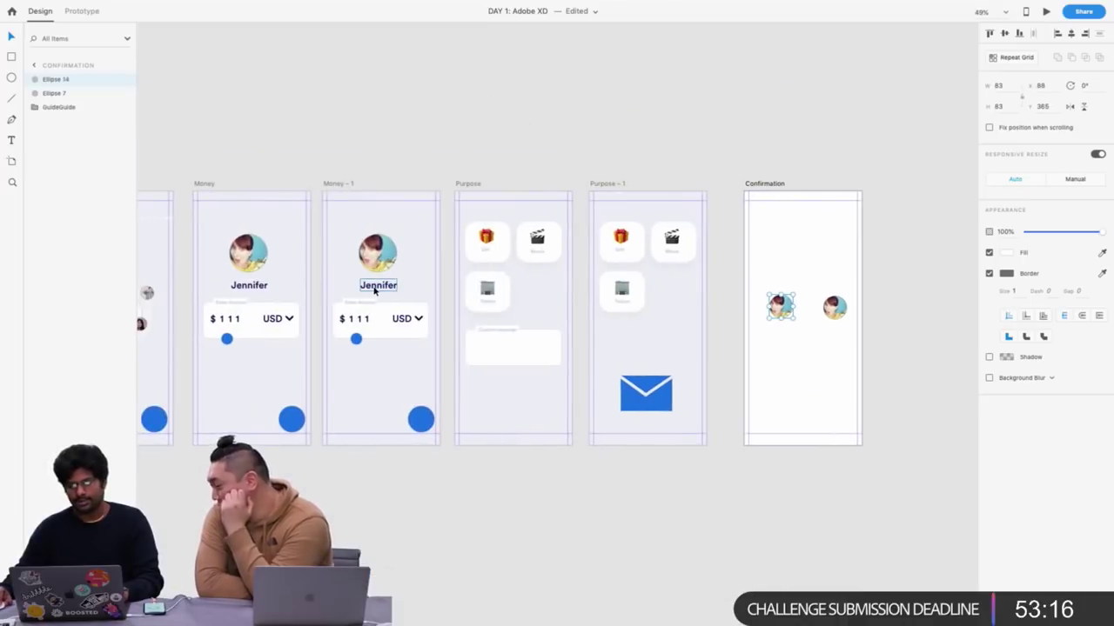
scroll(710, 281, "up", 2)
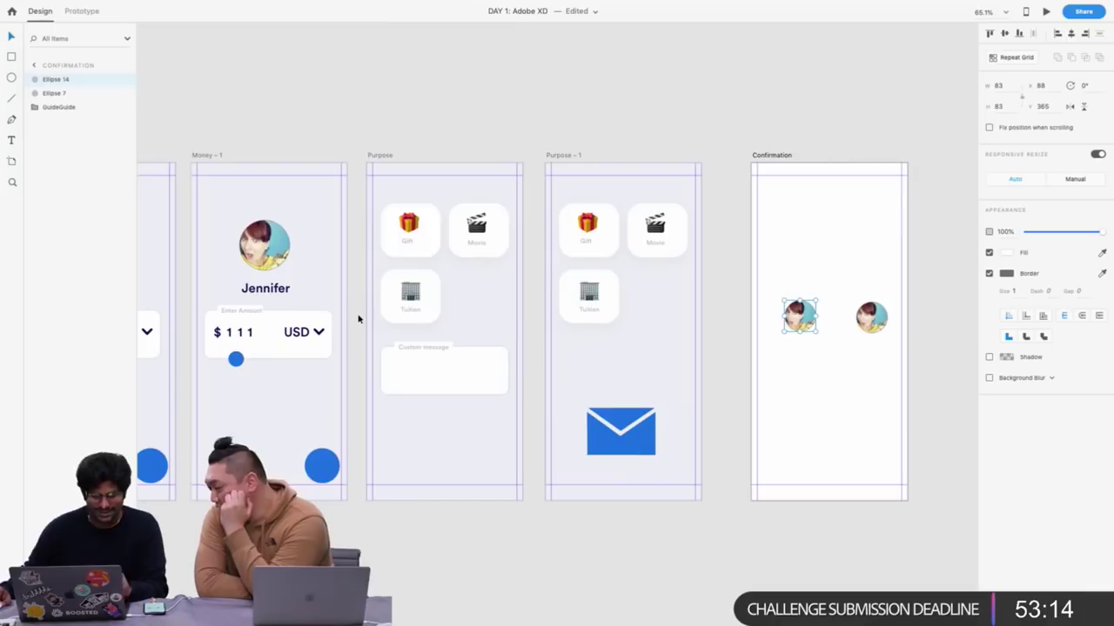
scroll(727, 271, "right", 3)
scroll(734, 275, "up", 3)
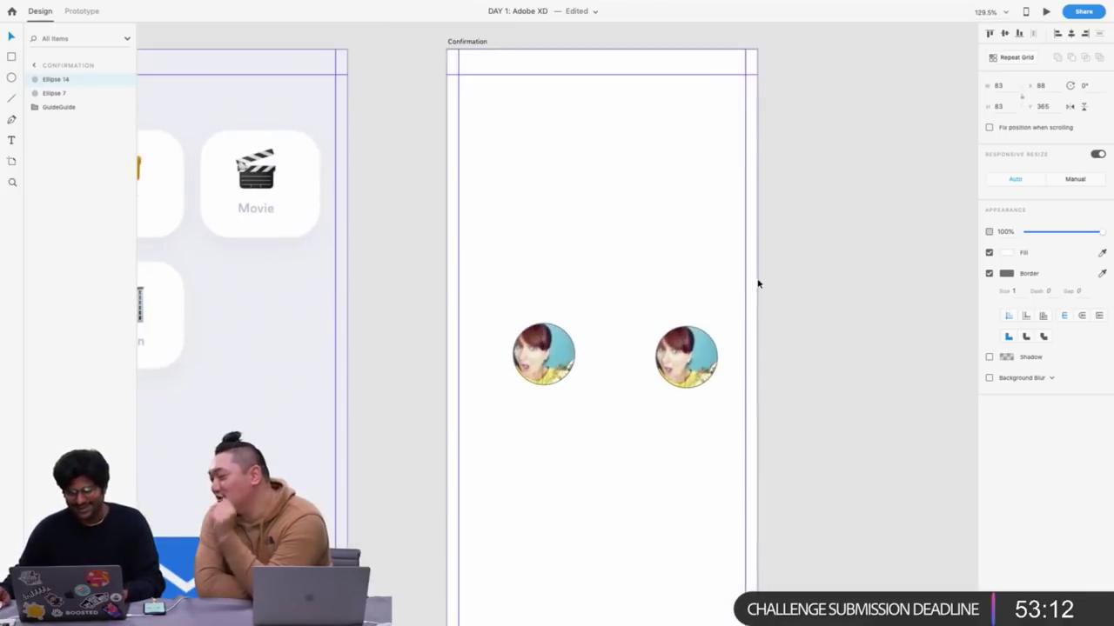
Shift both profile pictures slightly left and align the left one level with the right at Y 373
left_click(692, 360, "shift")
left_click_drag(693, 359, 679, 363)
left_click(613, 235)
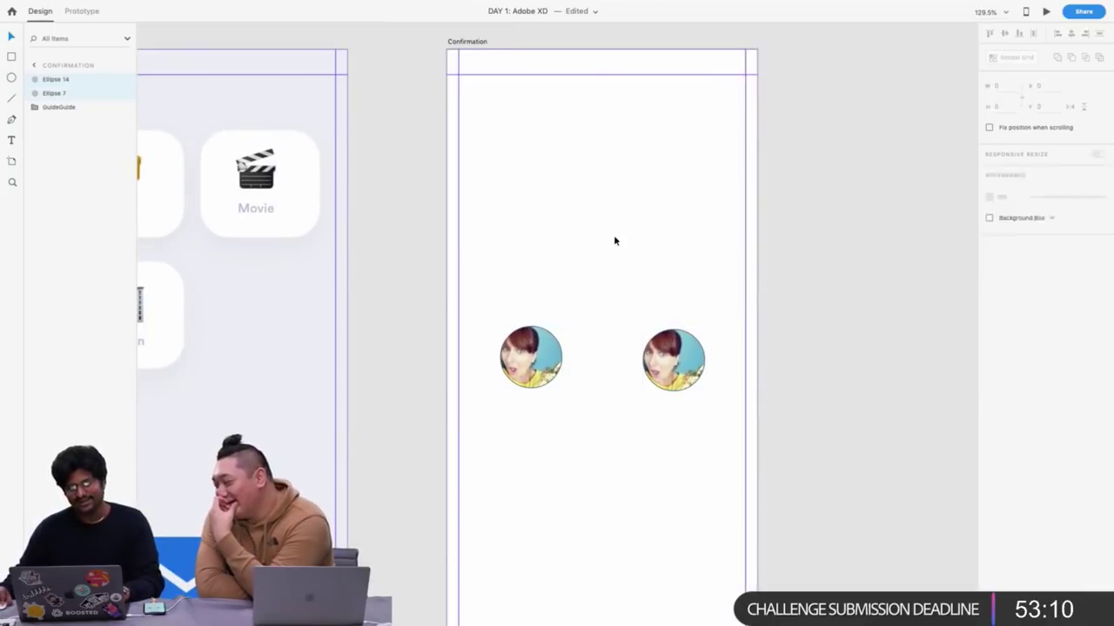
left_click_drag(528, 365, 528, 368)
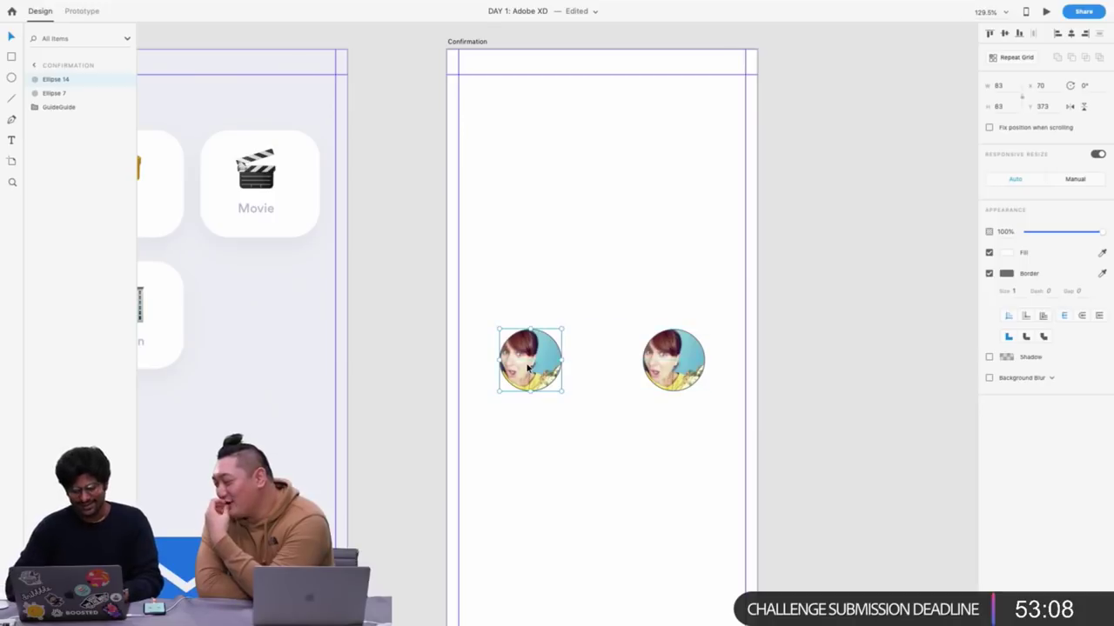
Replace the image in the left profile circle with a portrait of a bearded man
key("alt+super+p")
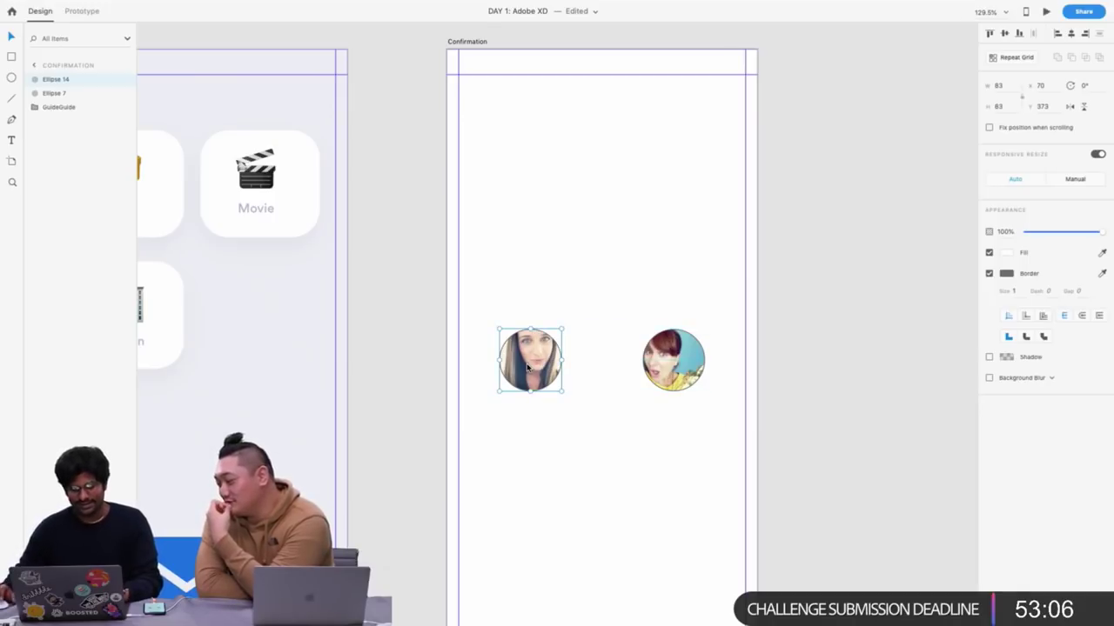
key("super+v")
left_click(534, 256)
Fill the Confirmation artboard with the saved blue swatch
scroll(539, 249, "down", 3)
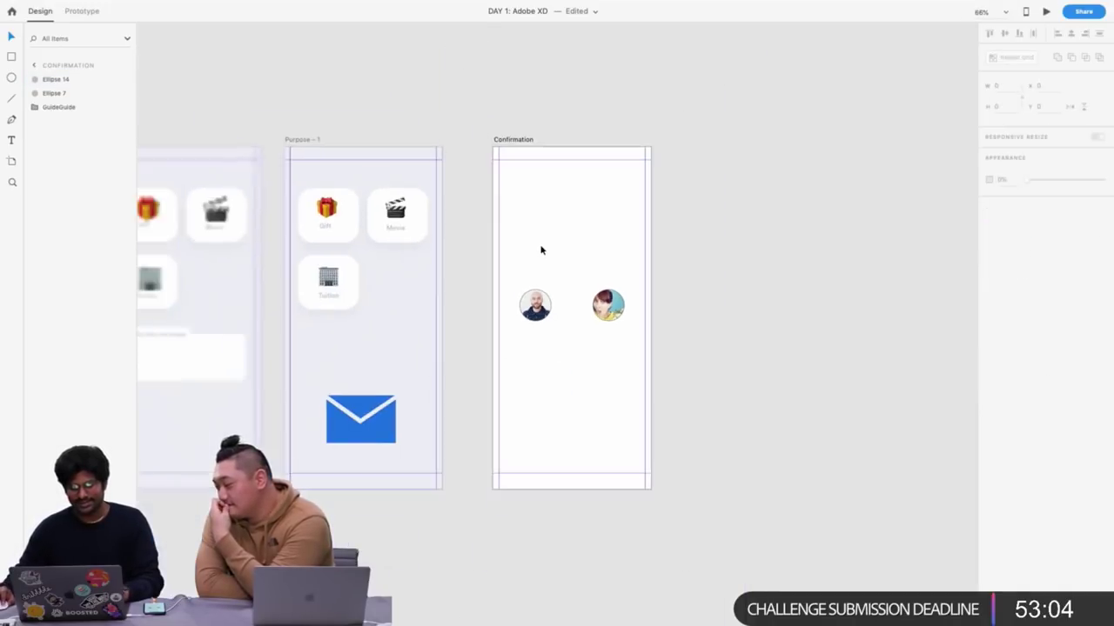
left_click(503, 141)
scroll(502, 144, "up", 3)
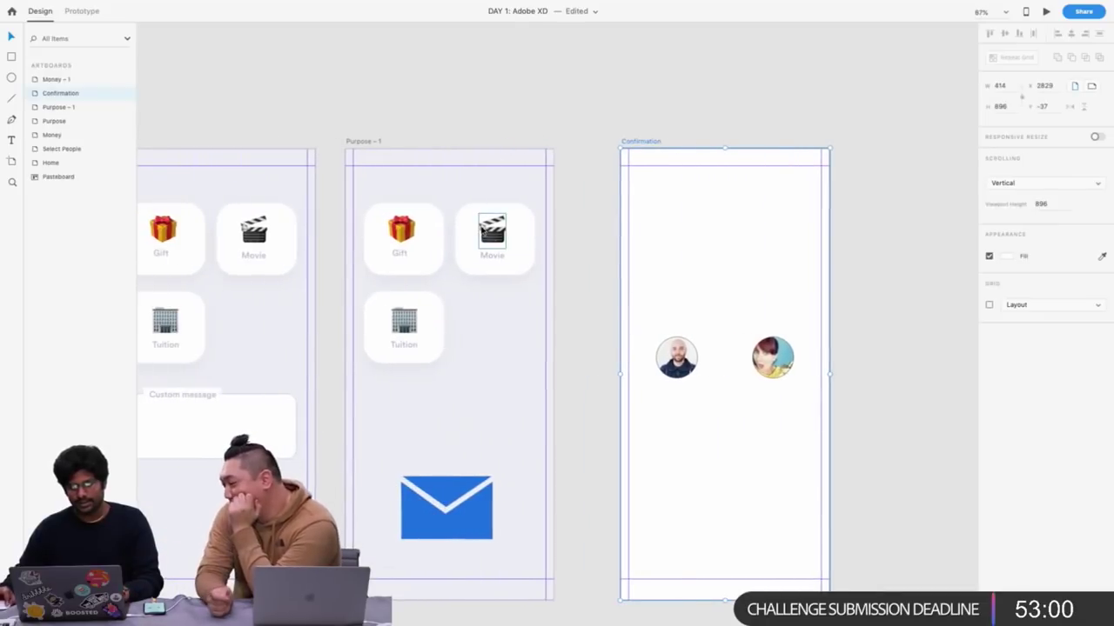
scroll(496, 161, "left", 3)
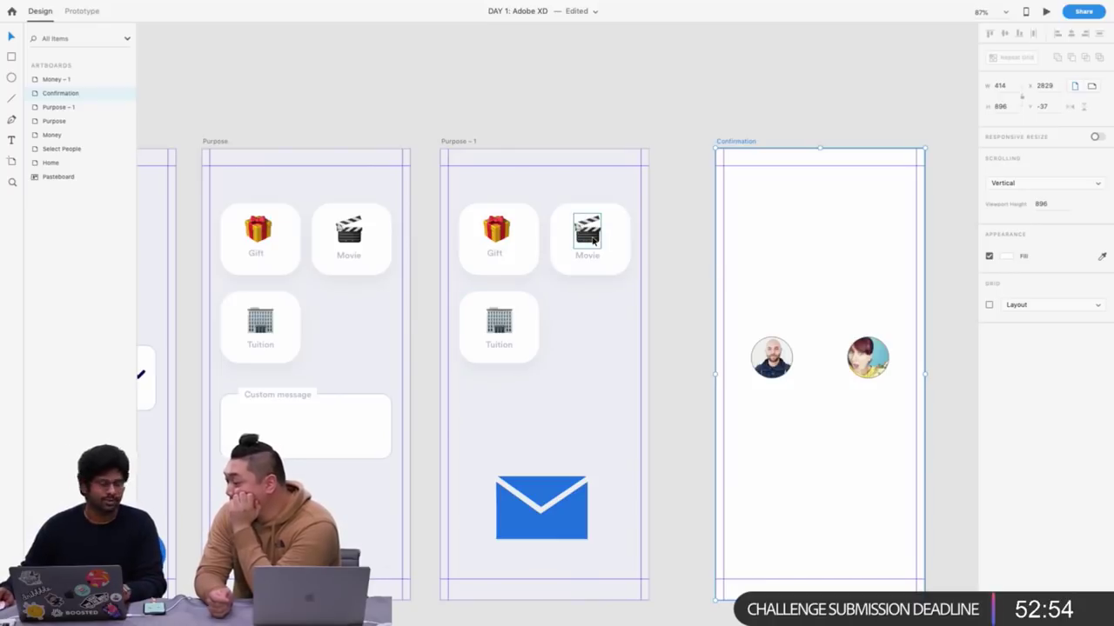
left_click(764, 127)
left_click(727, 143)
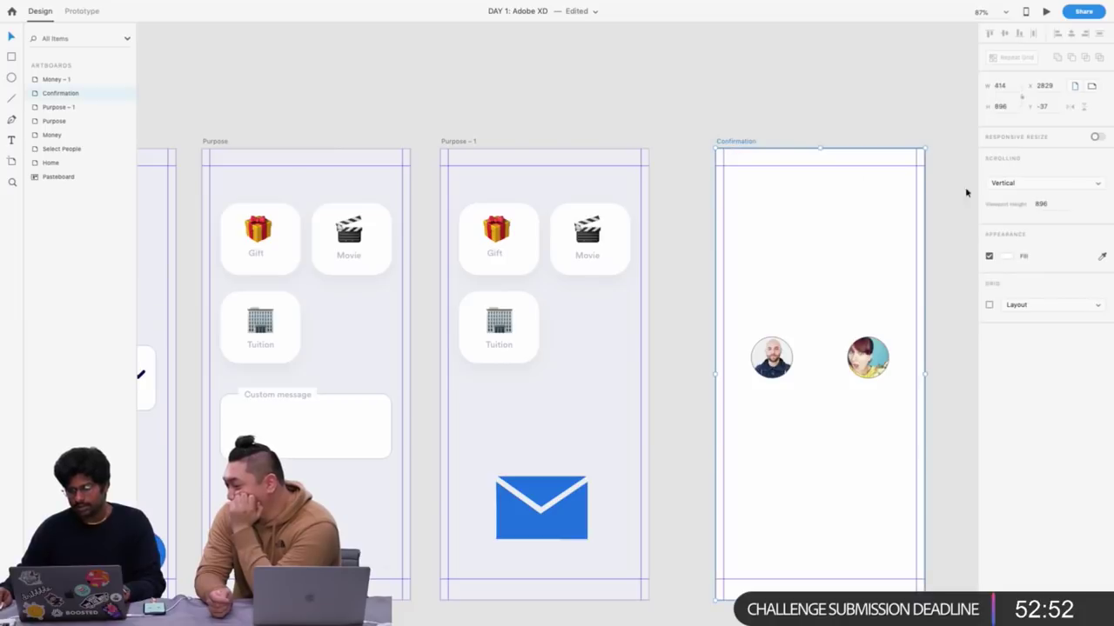
left_click(1006, 258)
left_click(895, 324)
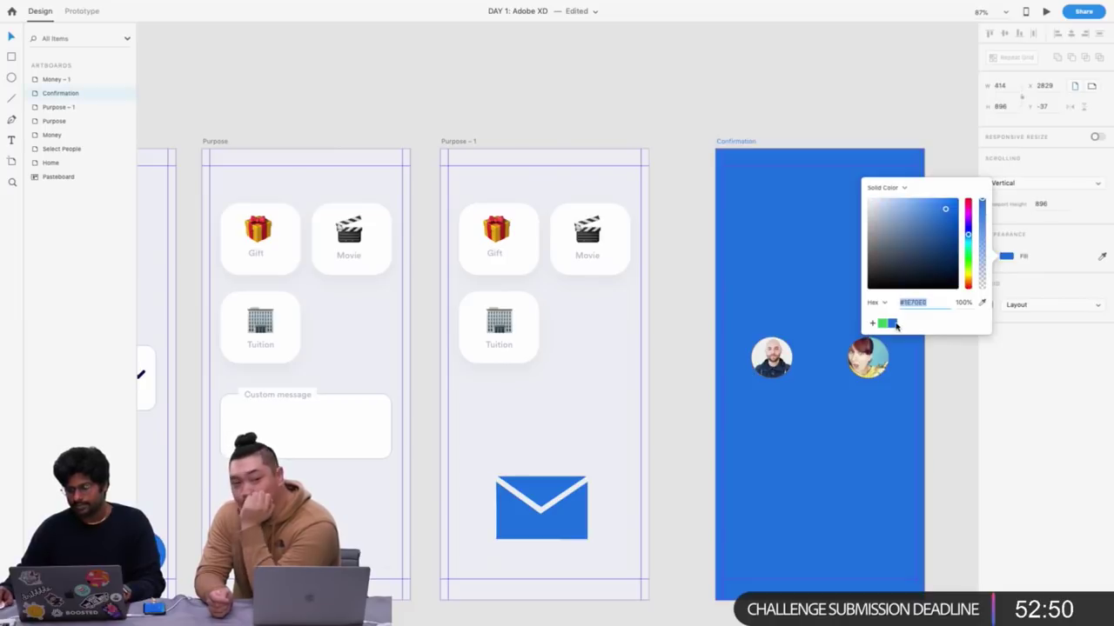
left_click(743, 130)
Copy the small gold coin from the pasteboard and place three copies above the profile pictures on the Confirmation artboard
scroll(619, 114, "down", 5)
scroll(630, 116, "left", 4)
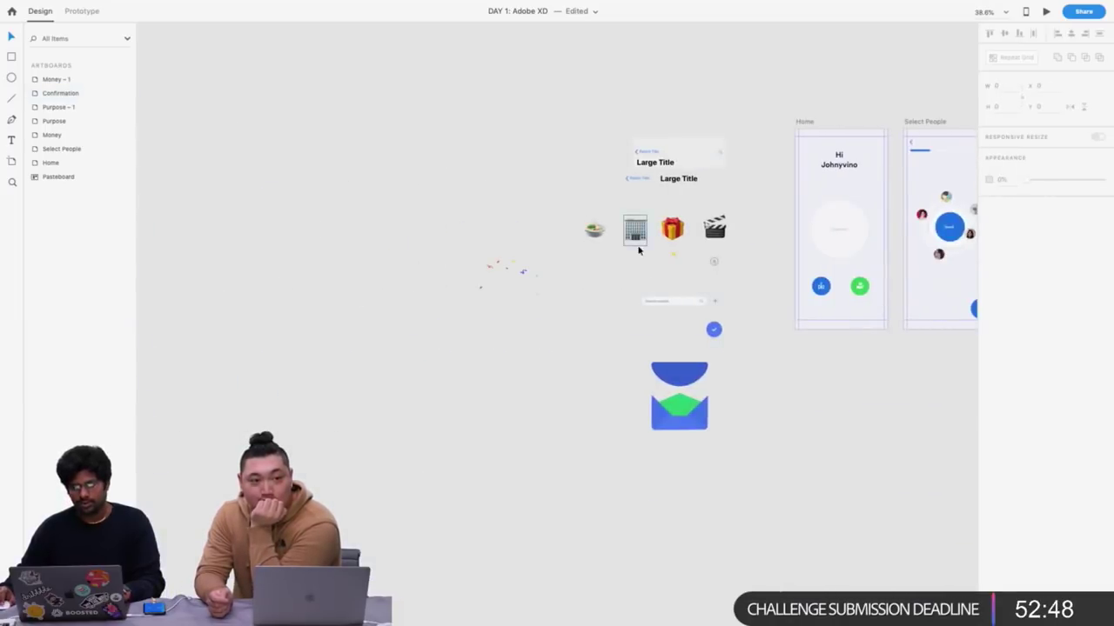
scroll(514, 279, "up", 3)
scroll(748, 233, "up", 3)
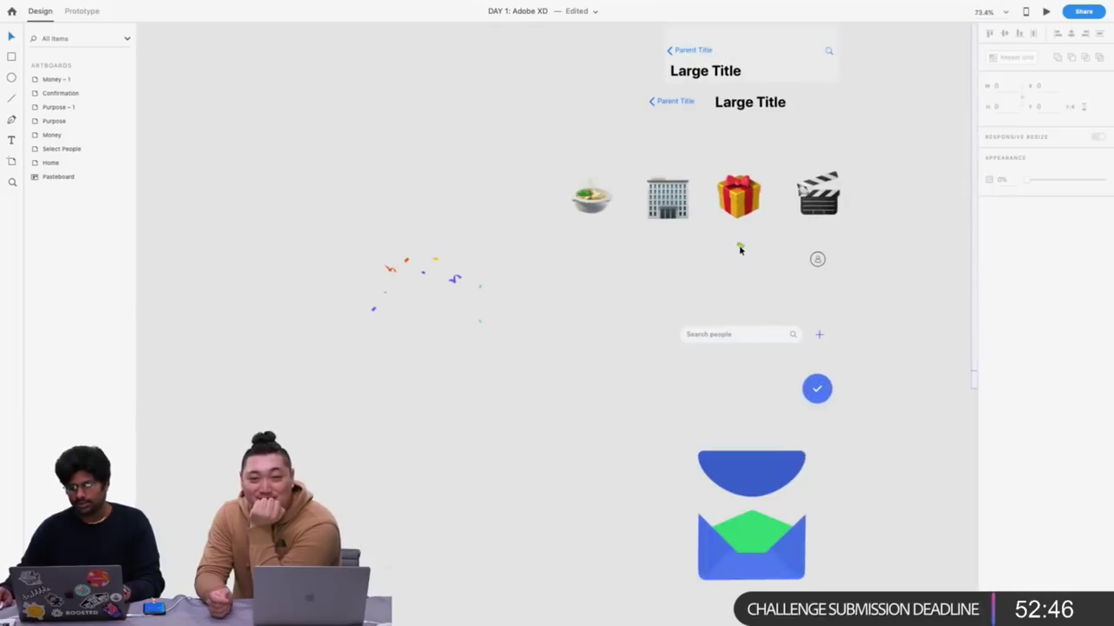
left_click(738, 244)
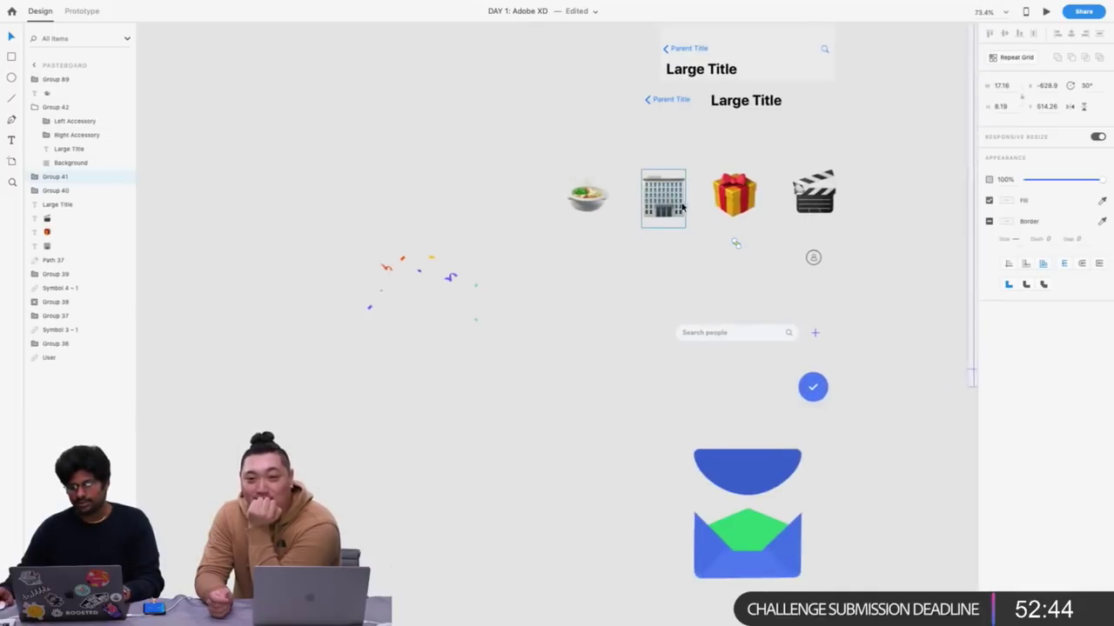
scroll(681, 204, "right", 15)
scroll(601, 150, "up", 5)
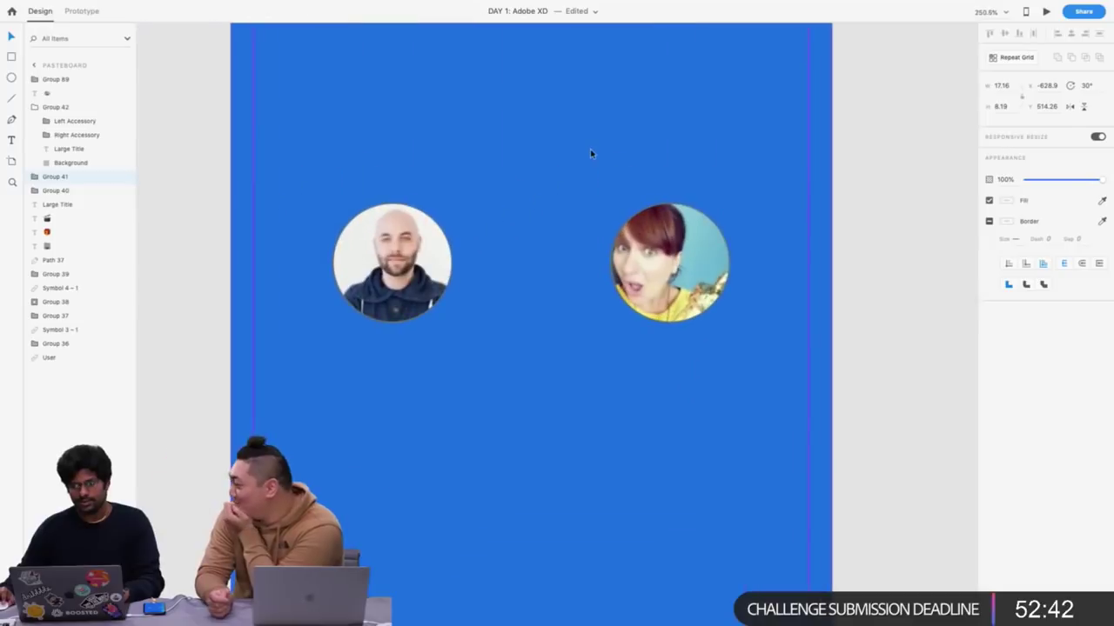
key("ctrl+v")
left_click_drag(558, 327, 552, 184)
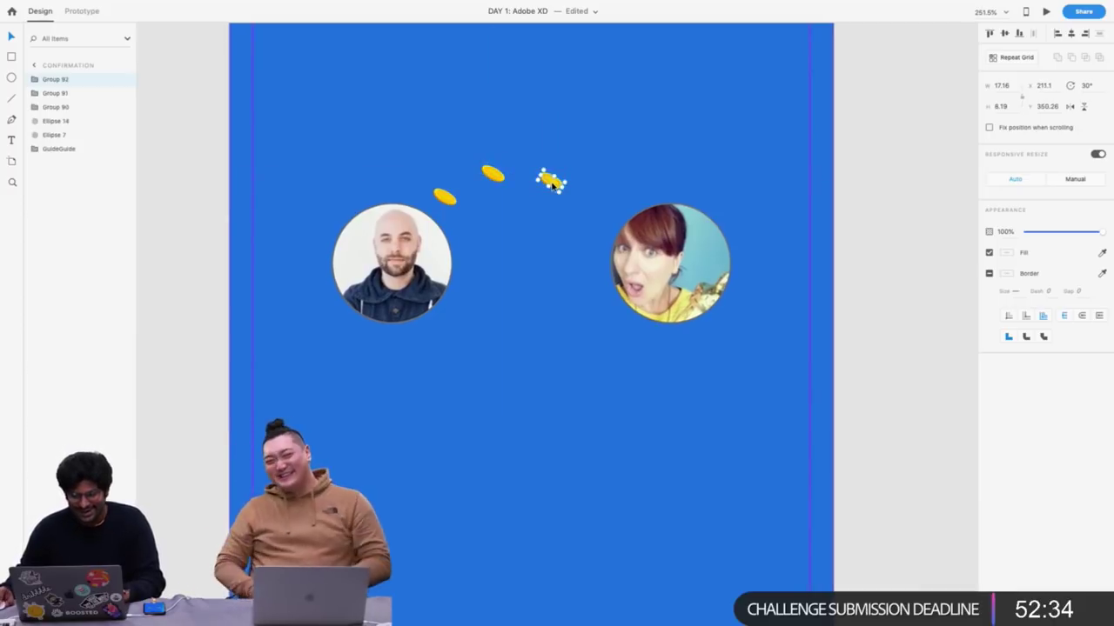
Line up the three coins in a horizontal row between the two profile pictures at Y 406.26
left_click_drag(446, 198, 492, 266)
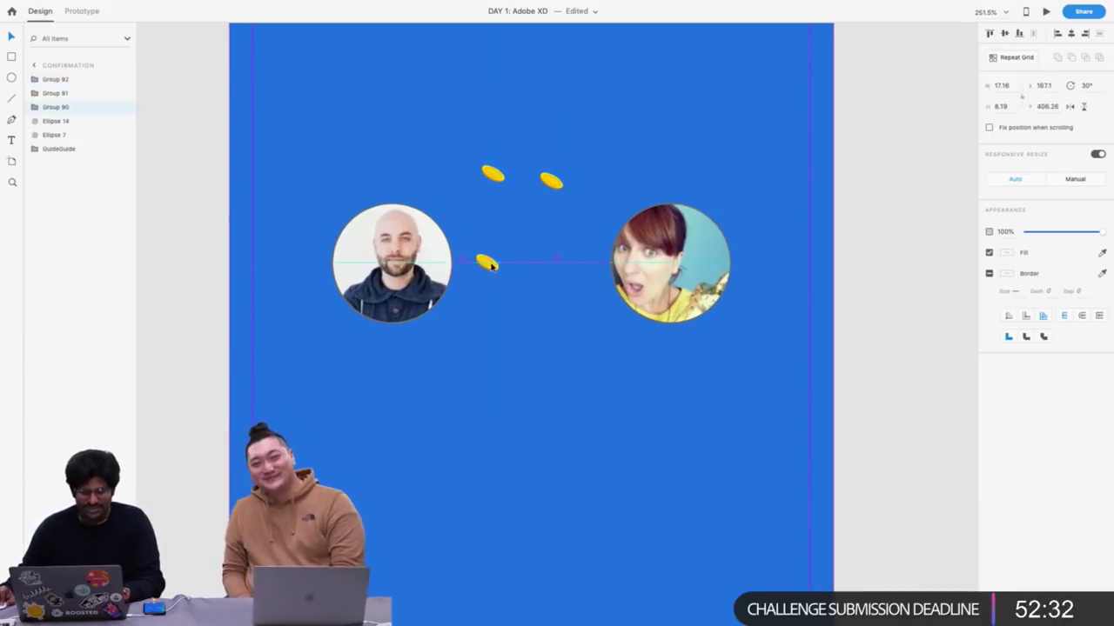
left_click_drag(491, 174, 530, 263)
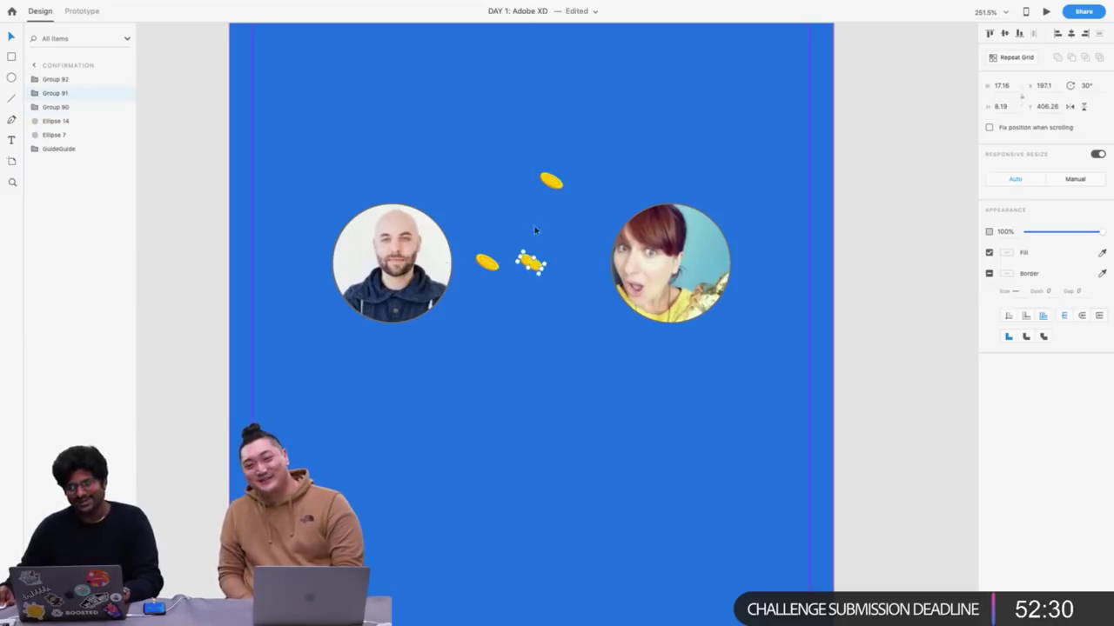
left_click_drag(547, 184, 564, 269)
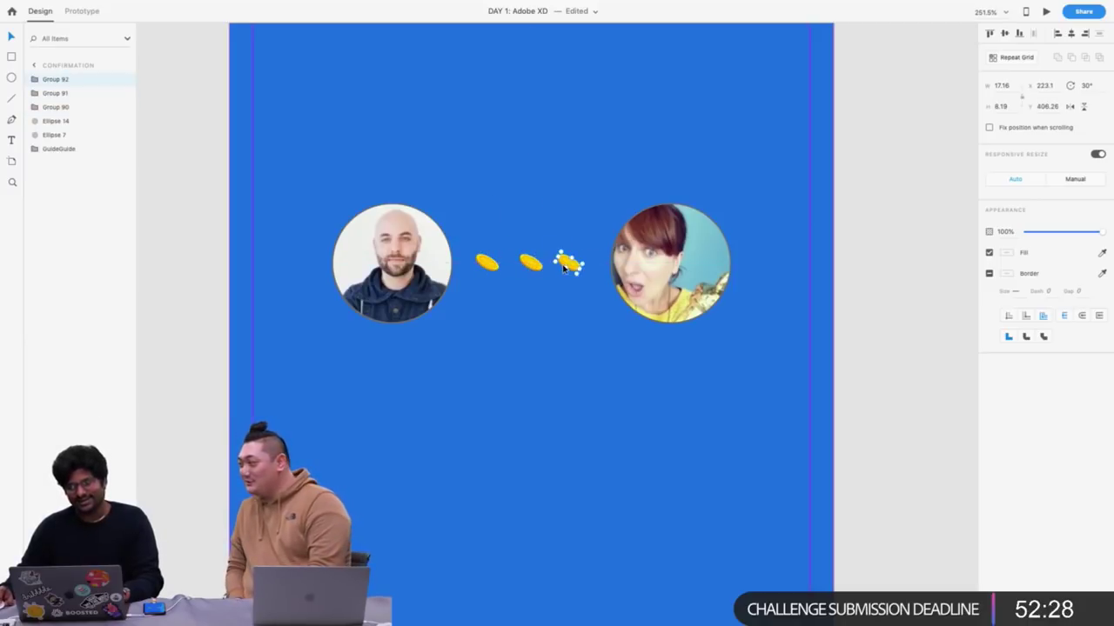
Make room by moving the coin row left and the right profile picture outward, and add a fourth coin to the row
left_click(531, 268, "shift")
left_click(485, 264, "shift")
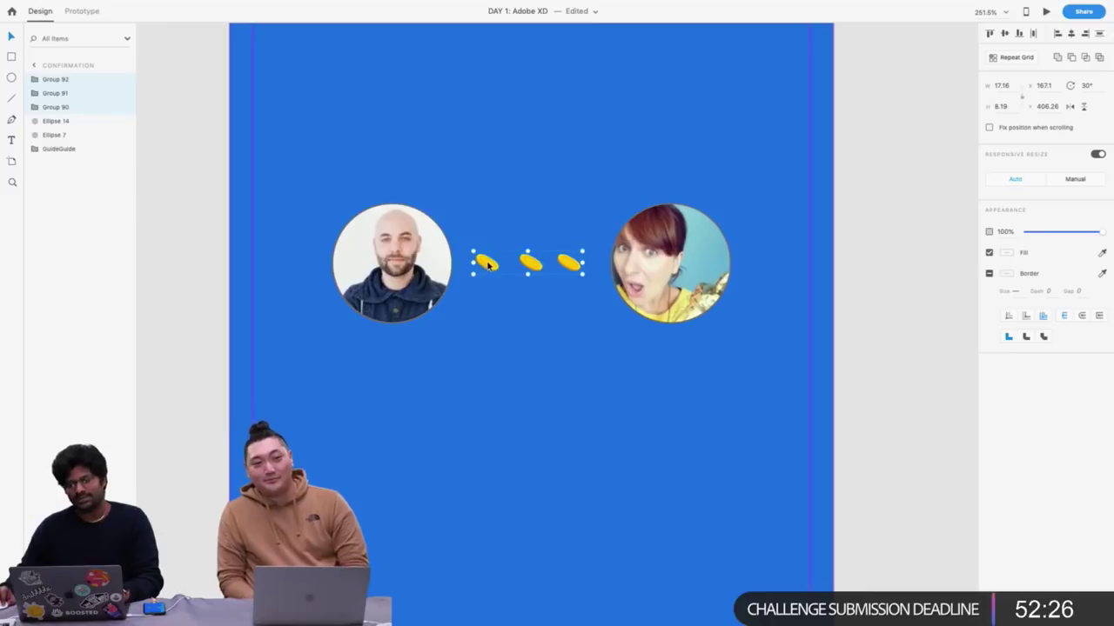
left_click_drag(488, 264, 478, 264)
left_click(563, 185)
left_click(630, 270)
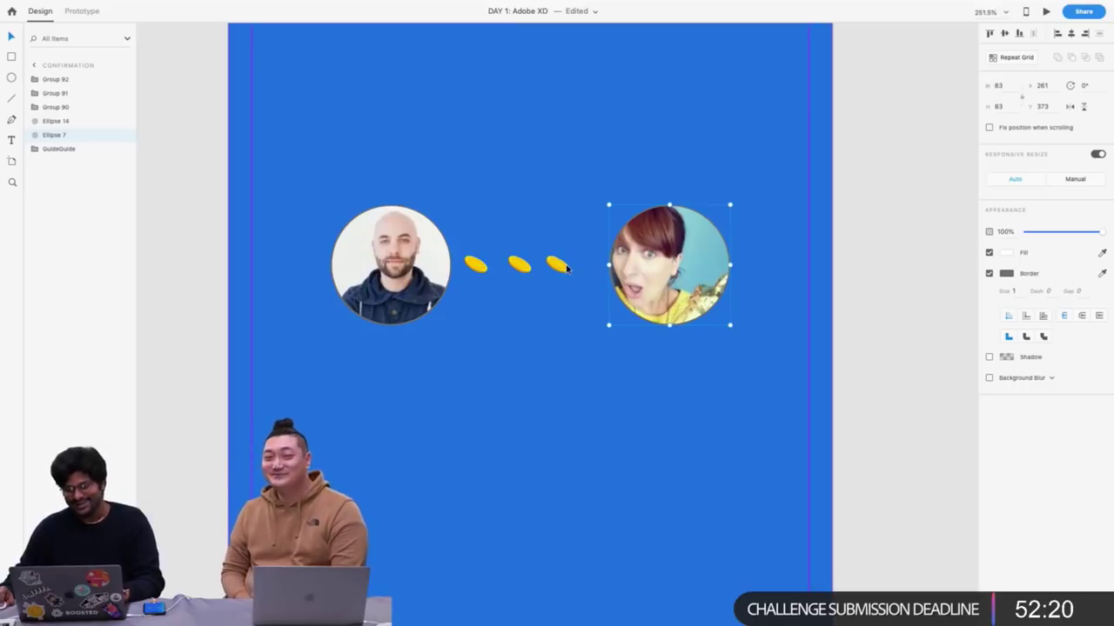
left_click_drag(567, 269, 597, 267)
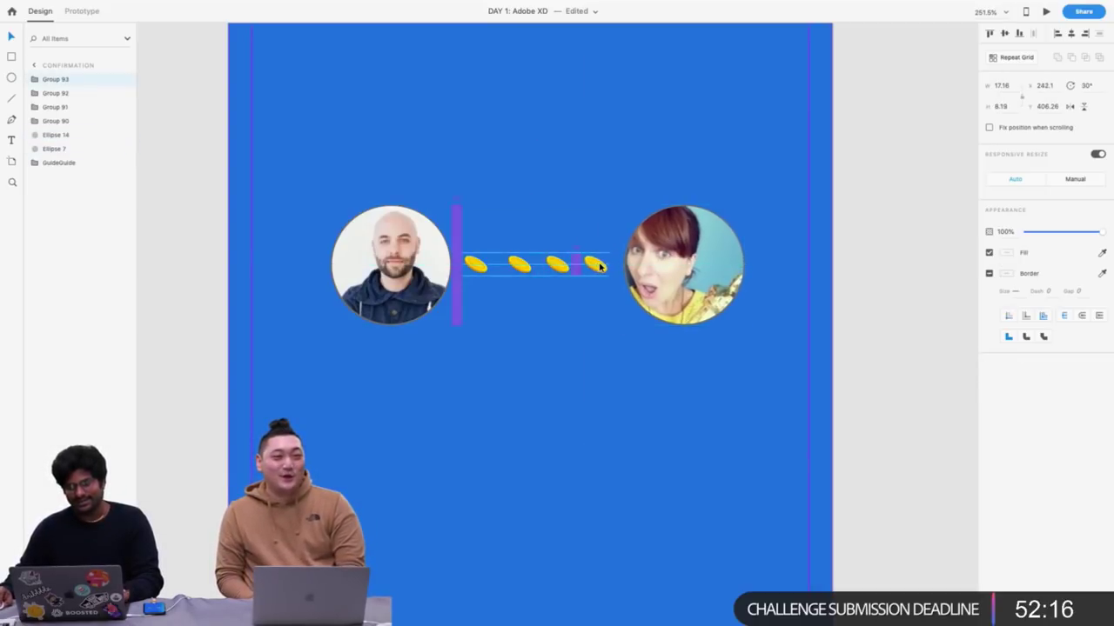
Align the profile pictures and coins to their vertical middles and move the whole row to X 60, Y 384
left_click_drag(317, 190, 722, 357)
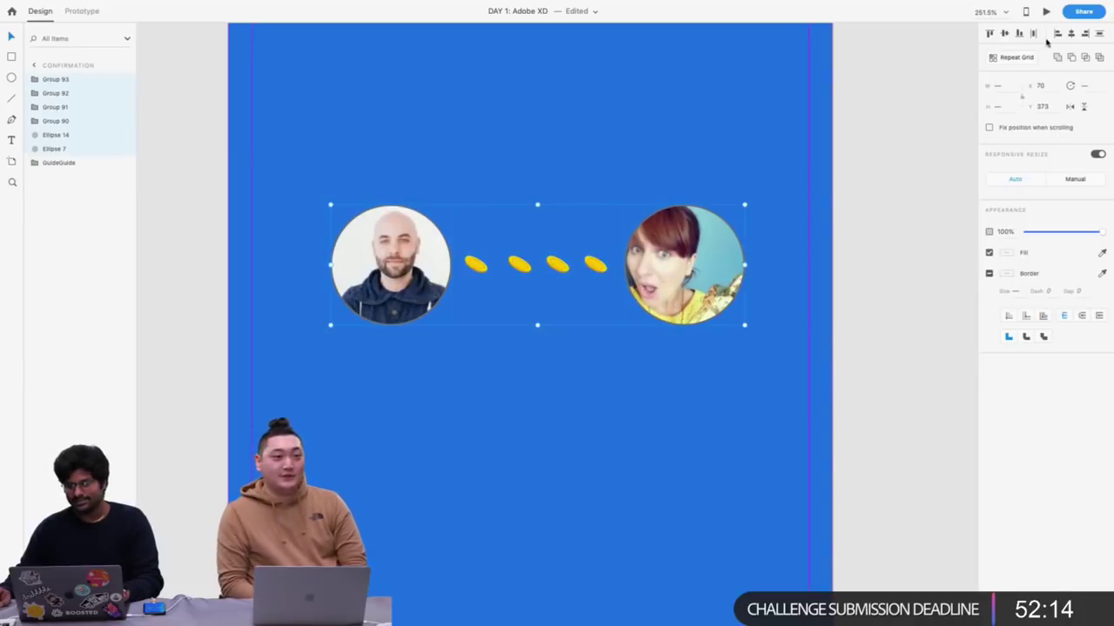
left_click(1005, 33)
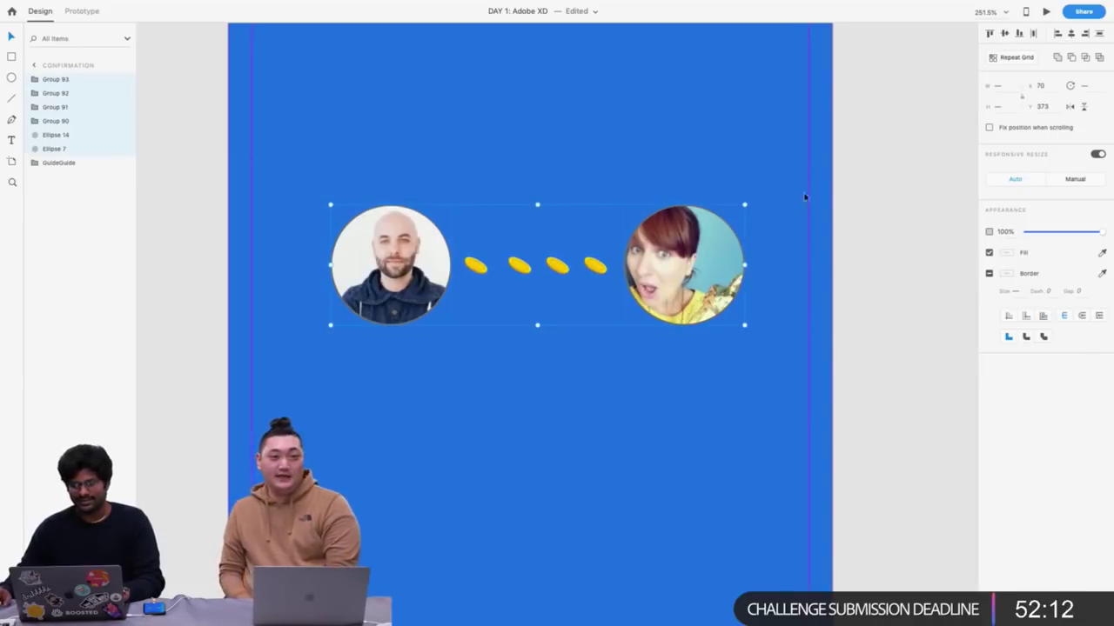
scroll(718, 258, "down", 5)
Draw a right-pointing chevron about 21 × 43 with the Pen tool inside the blue circle on the Select People artboard
scroll(730, 226, "down", 5)
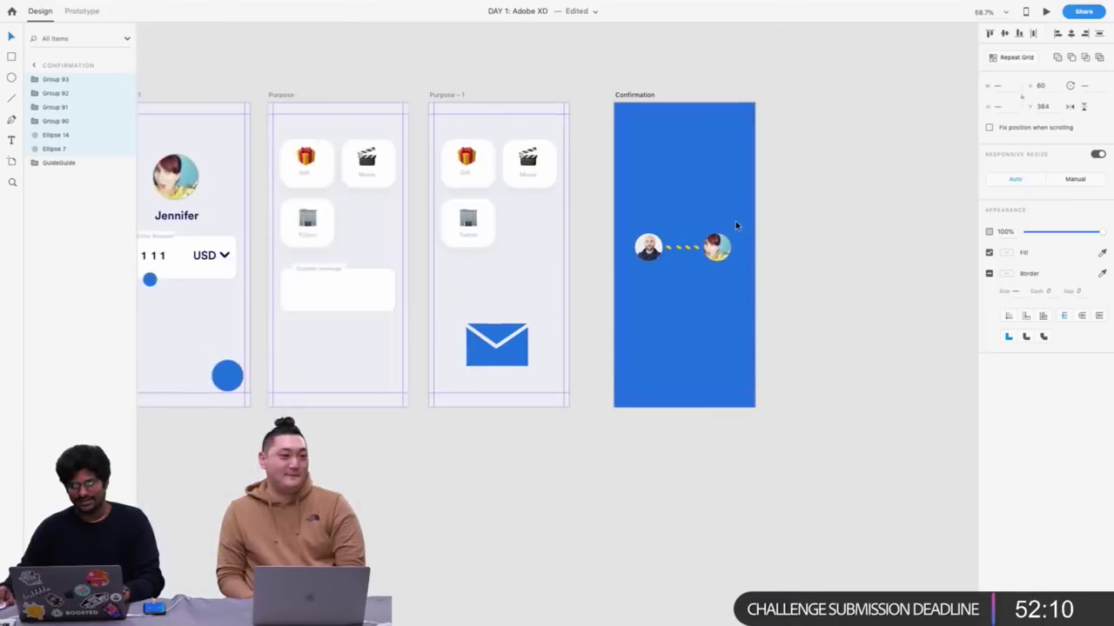
scroll(735, 221, "left", 5)
scroll(304, 388, "up", 10)
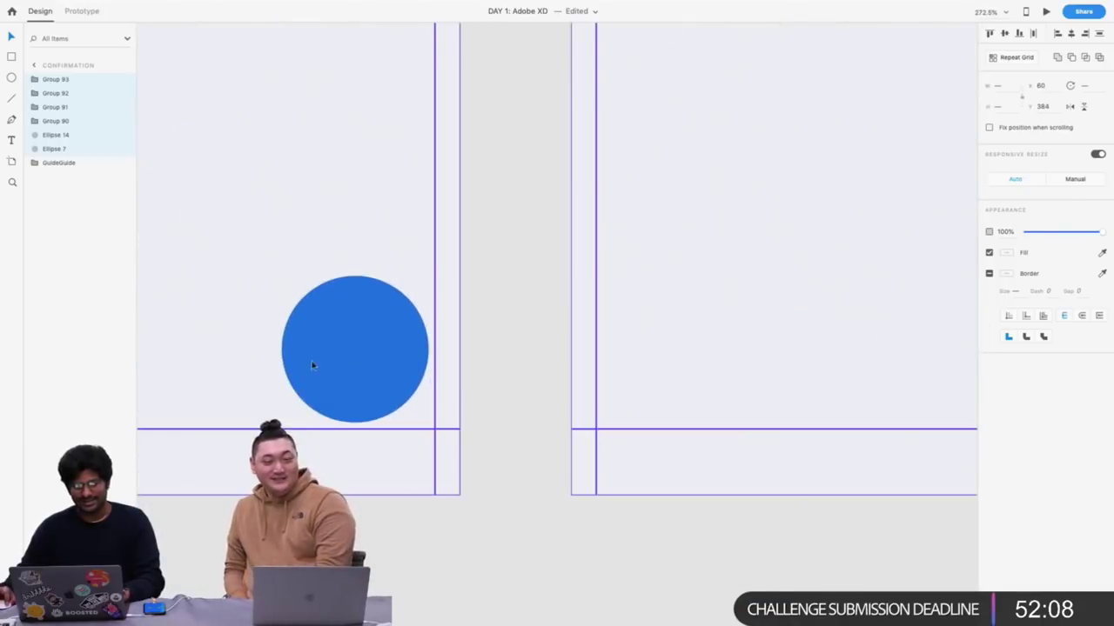
left_click(346, 345)
scroll(352, 348, "left", 2)
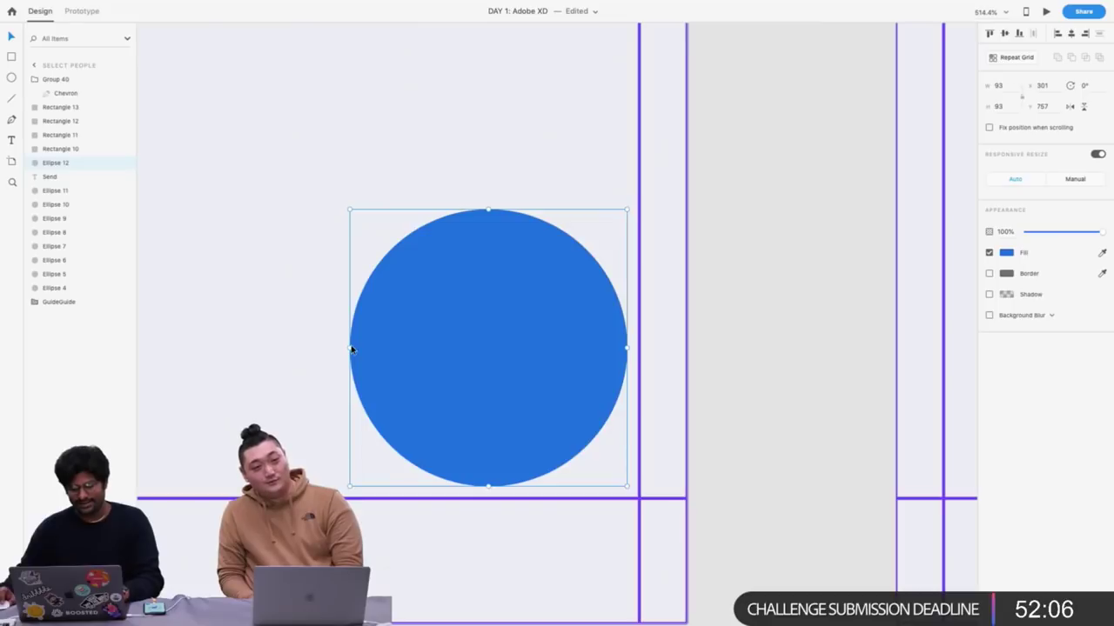
key("p")
left_click(459, 272)
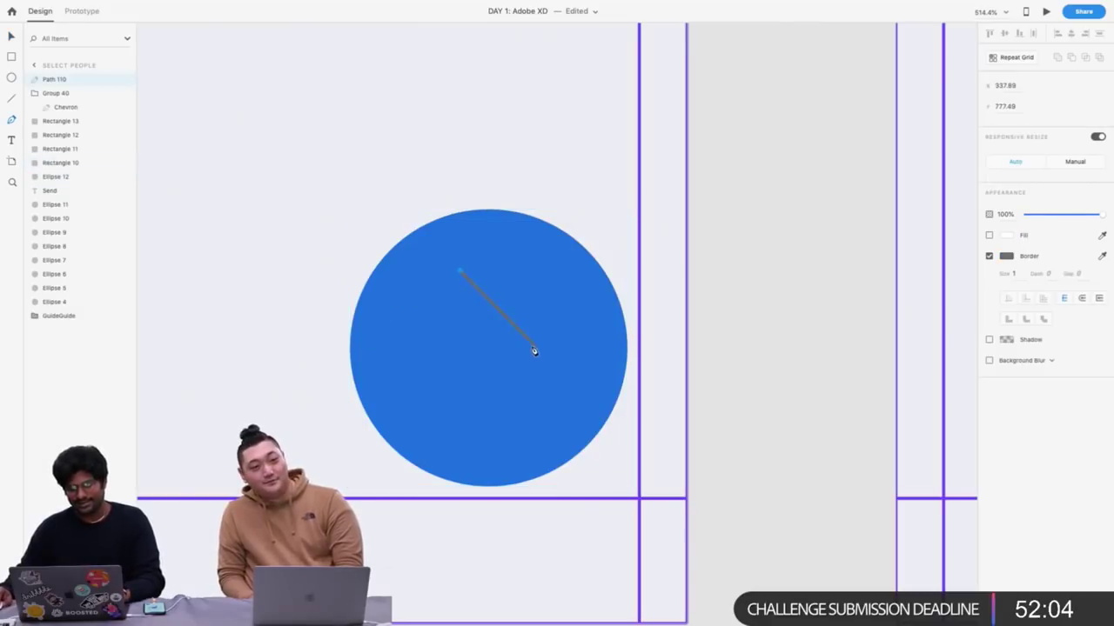
left_click(522, 334)
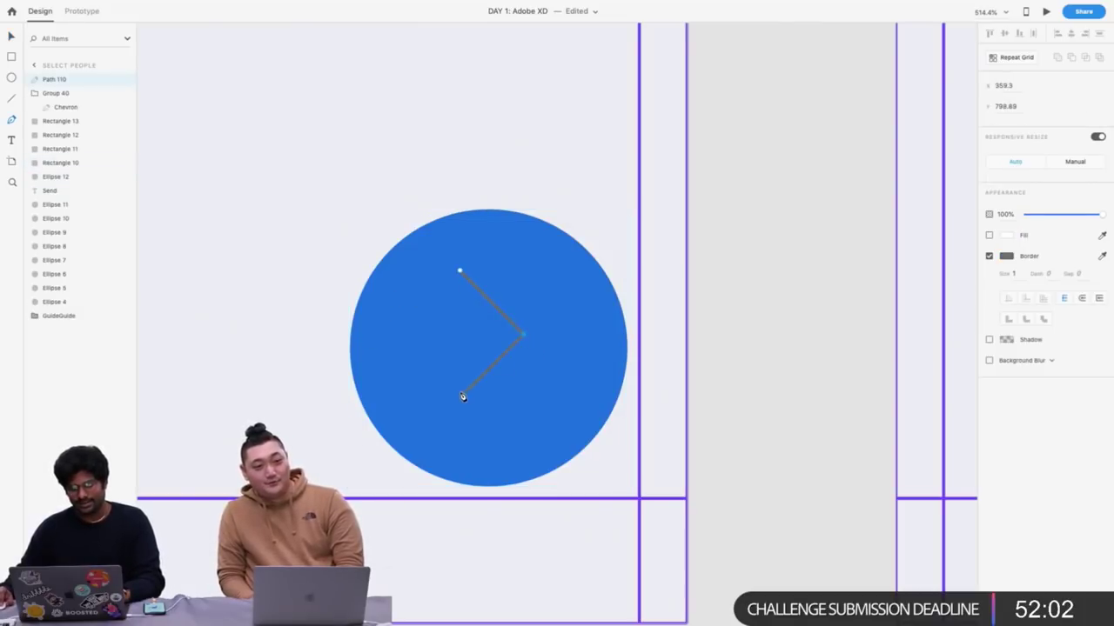
left_click(460, 398)
key("Escape")
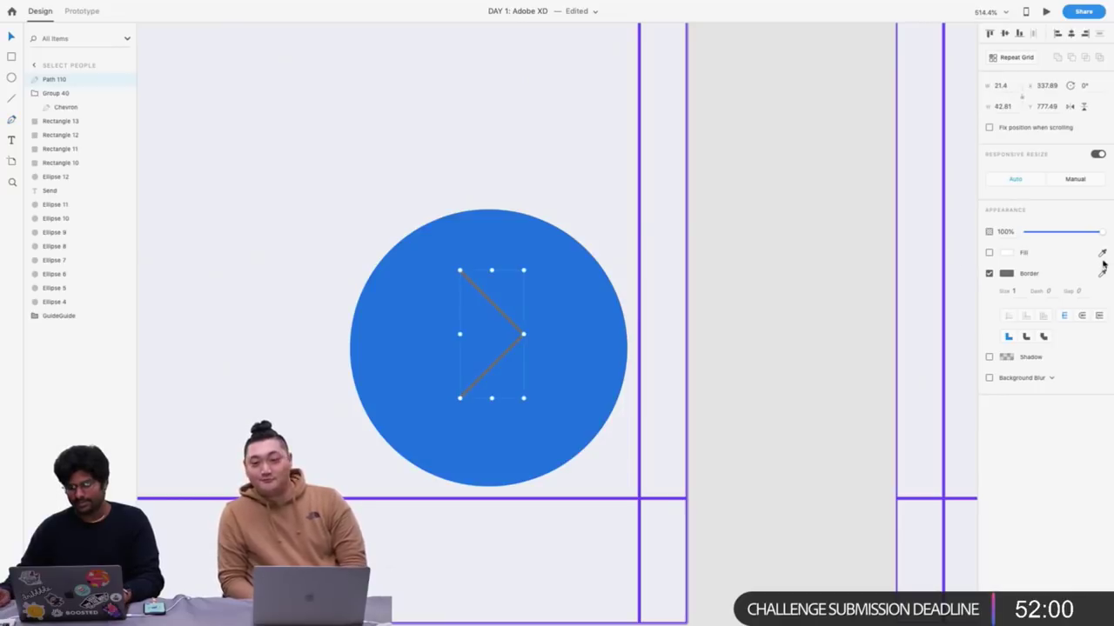
Style the chevron with a border size of 11, a white FFFFFF border colour, and rounded ends and corners
left_click(1013, 290)
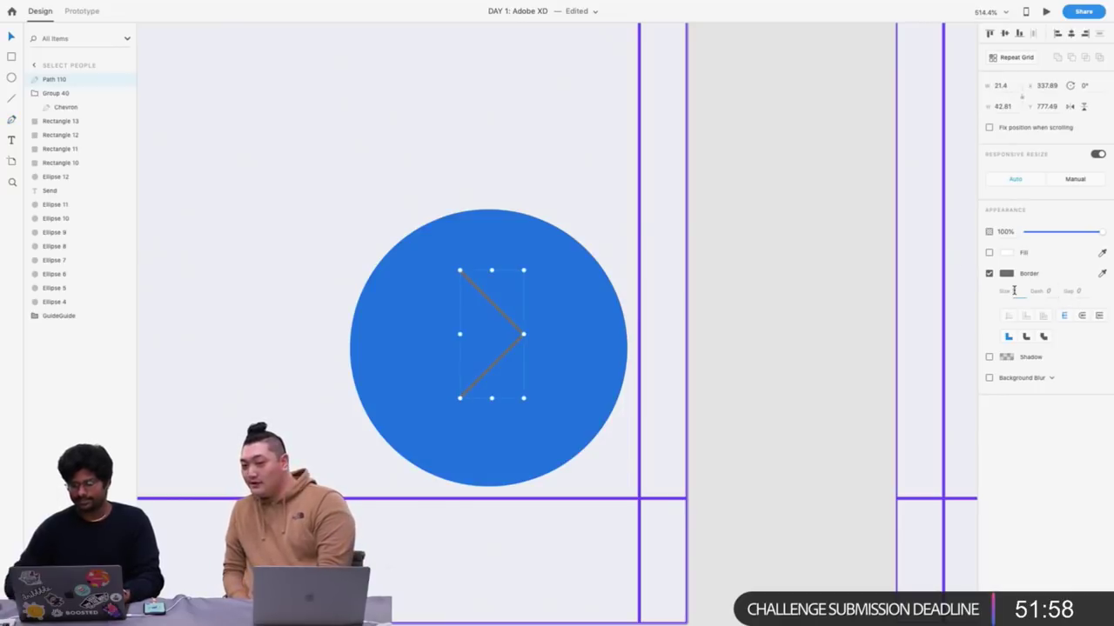
type("11")
key("Return")
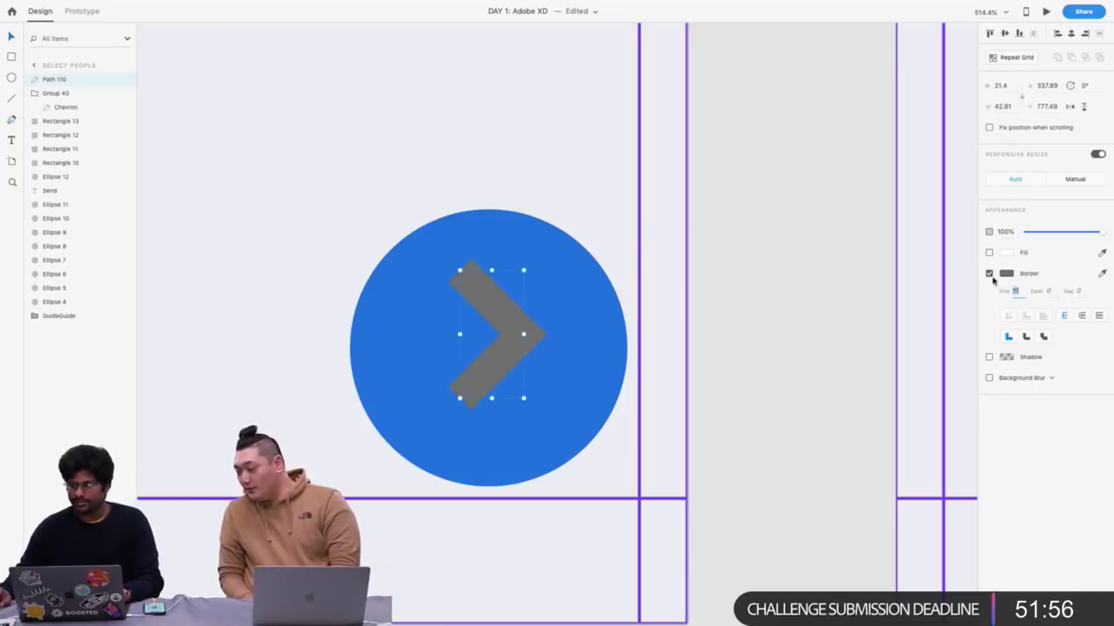
left_click(1006, 273)
type("ffffff")
key("Return")
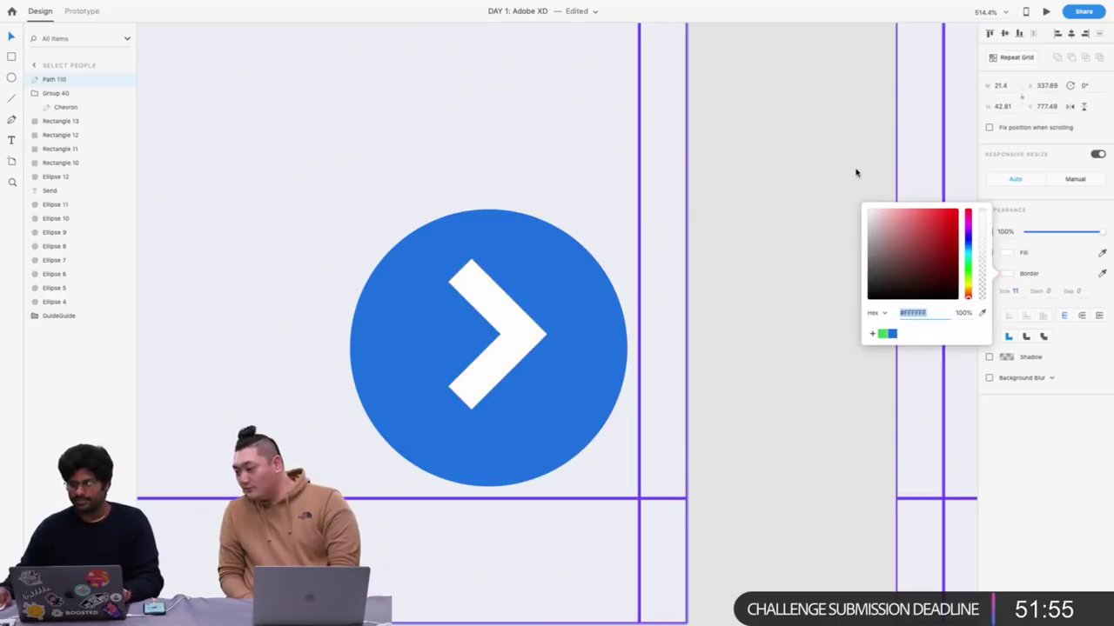
left_click(1080, 316)
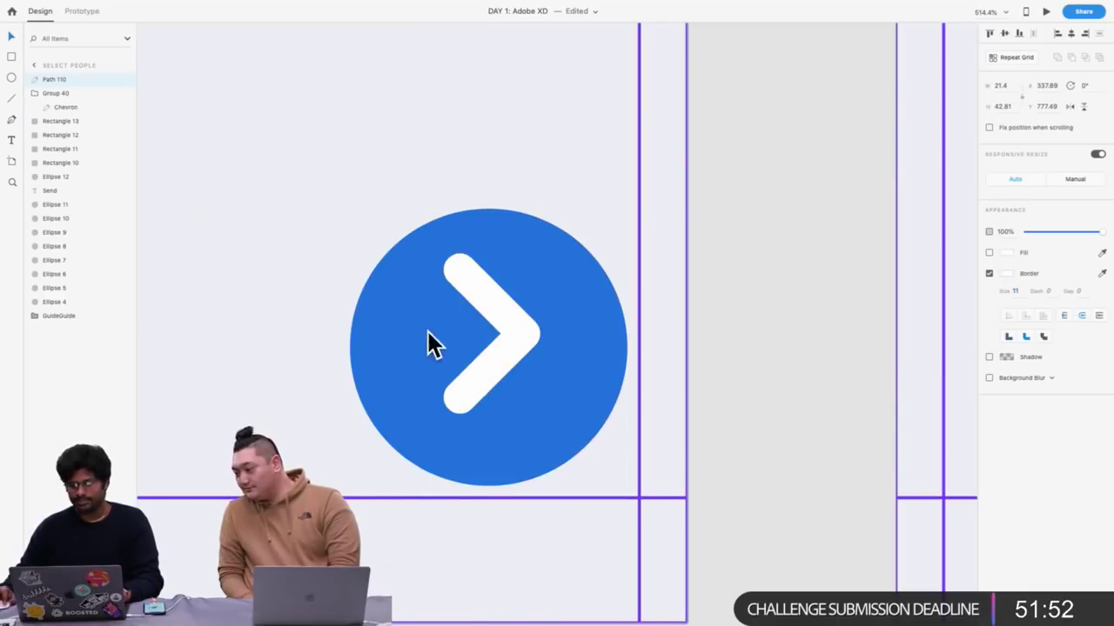
key("Escape")
Scale the chevron down to about 15 × 29 and centre it within the blue circle
left_click(492, 303)
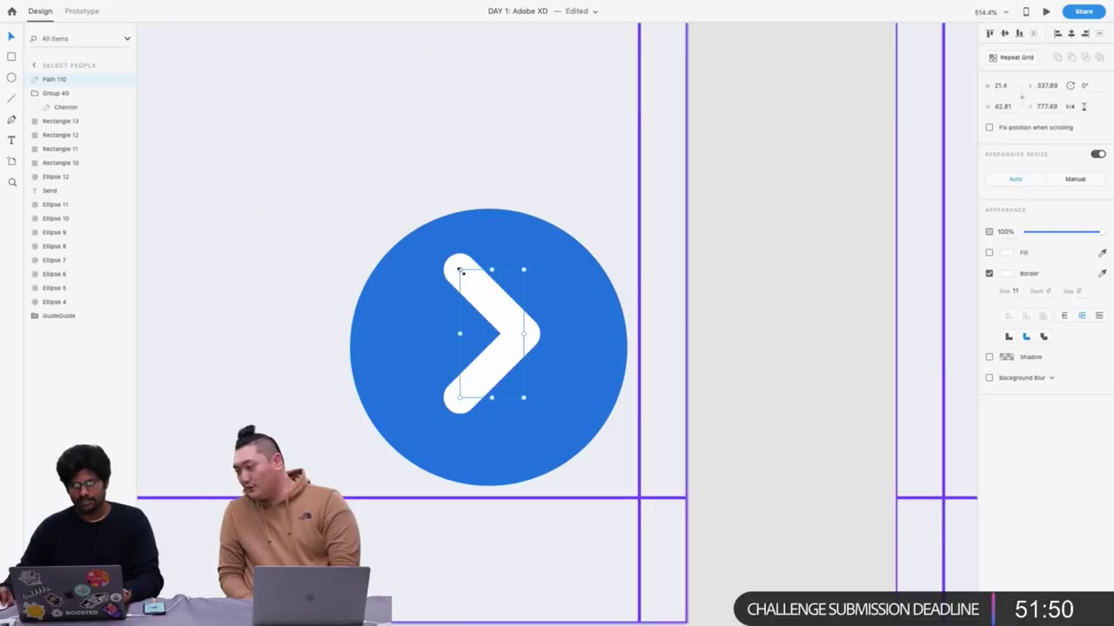
left_click_drag(461, 271, 481, 309)
left_click_drag(515, 350, 508, 342)
scroll(509, 345, "down", 5)
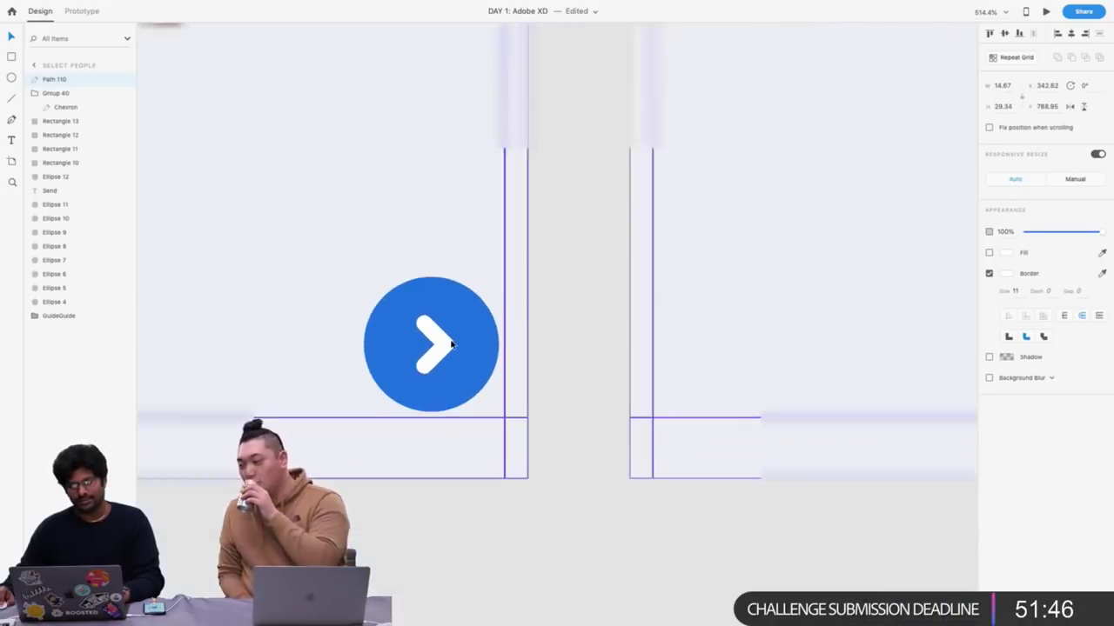
Group the blue circle with its chevron and nudge the group up to Y 760
left_click_drag(357, 277, 471, 371)
key("ctrl+g")
scroll(472, 369, "down", 1)
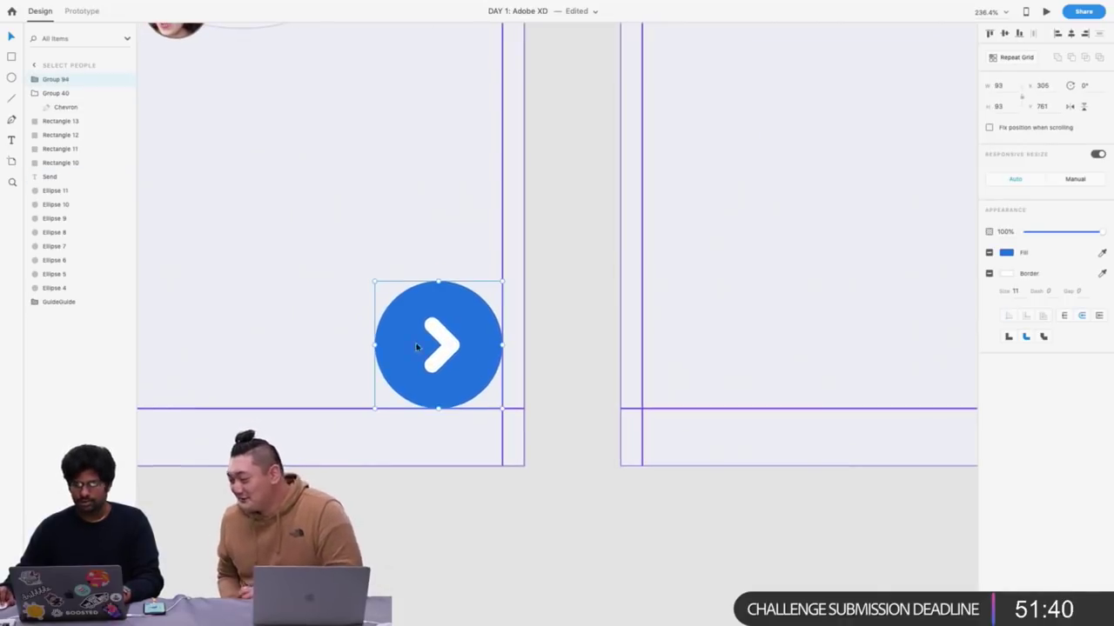
scroll(397, 334, "up", 3)
scroll(403, 334, "up", 4)
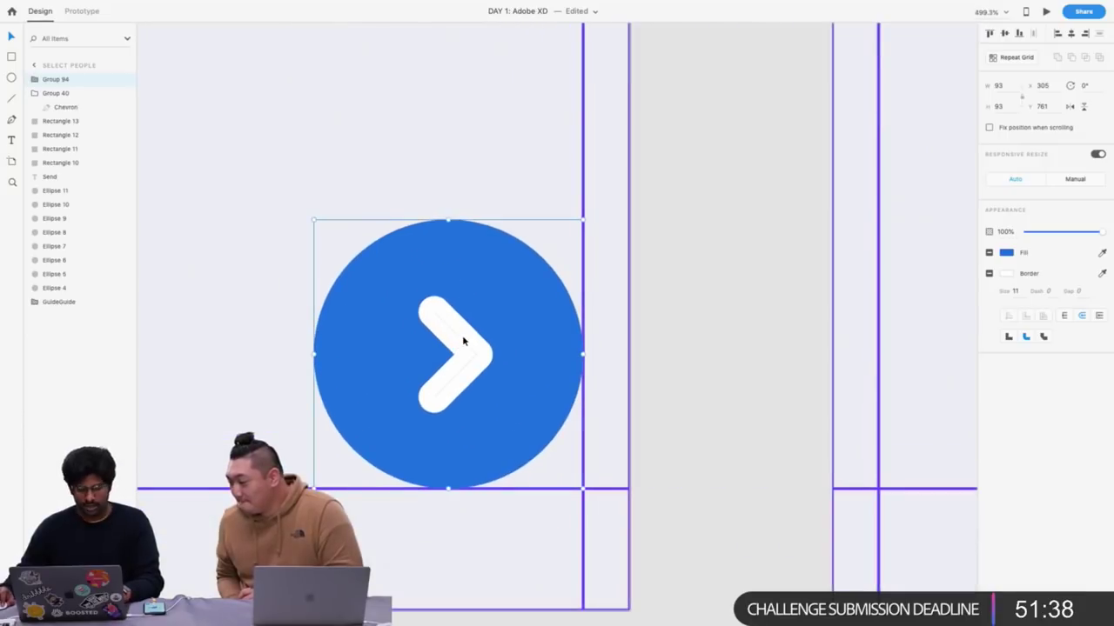
left_click_drag(462, 343, 462, 346)
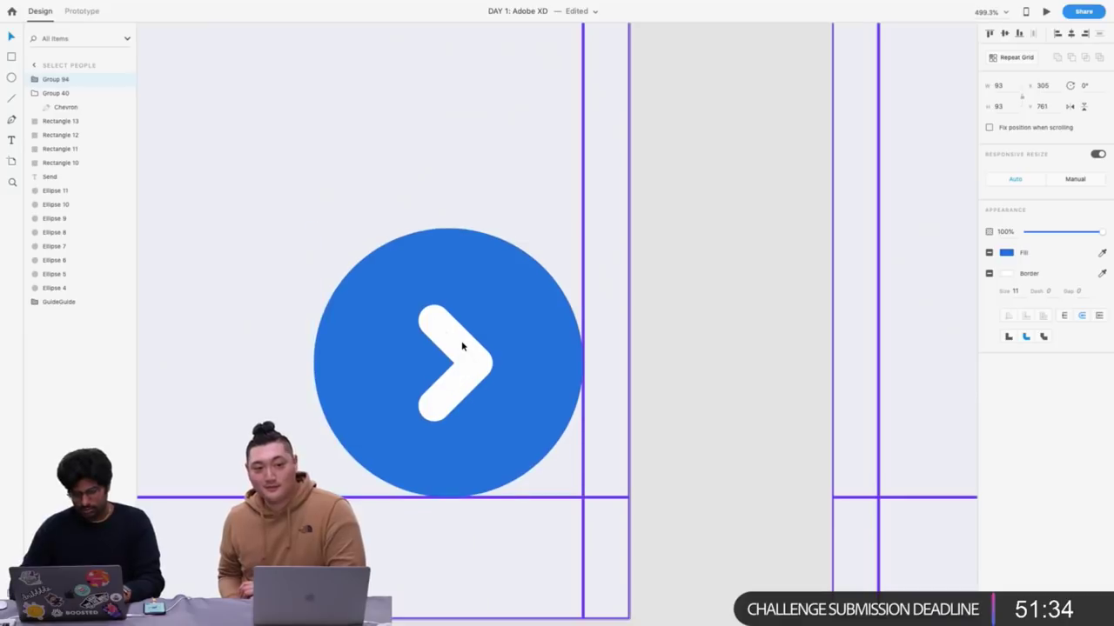
scroll(462, 347, "down", 5)
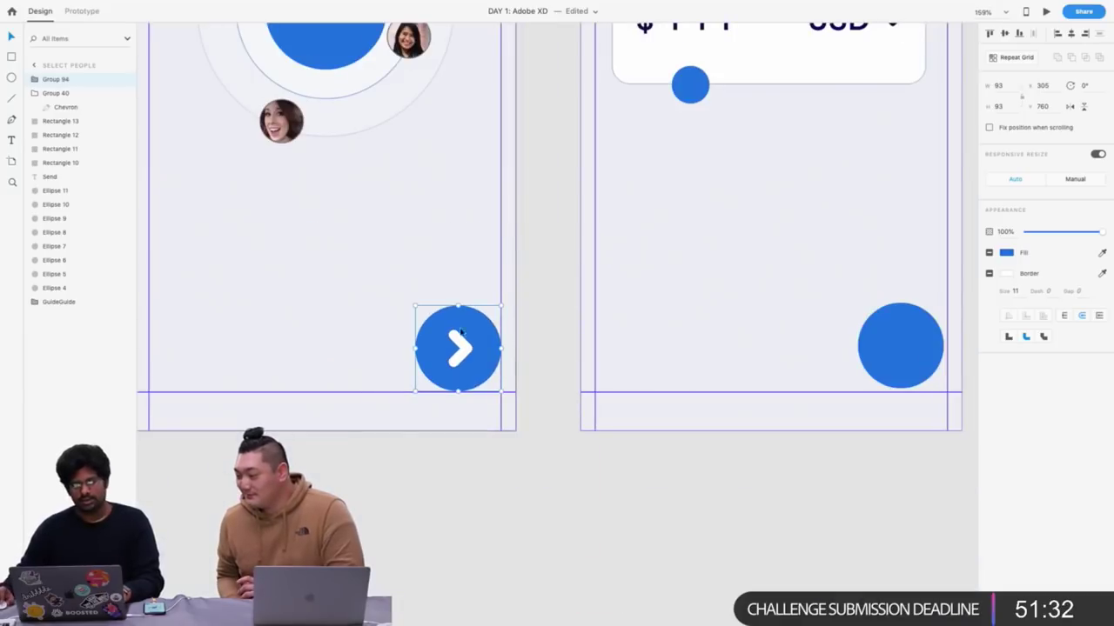
Replace the plain blue circles on the Money and Money – 1 artboards with the arrow button, and add it to Purpose
scroll(664, 345, "down", 3)
left_click(735, 345)
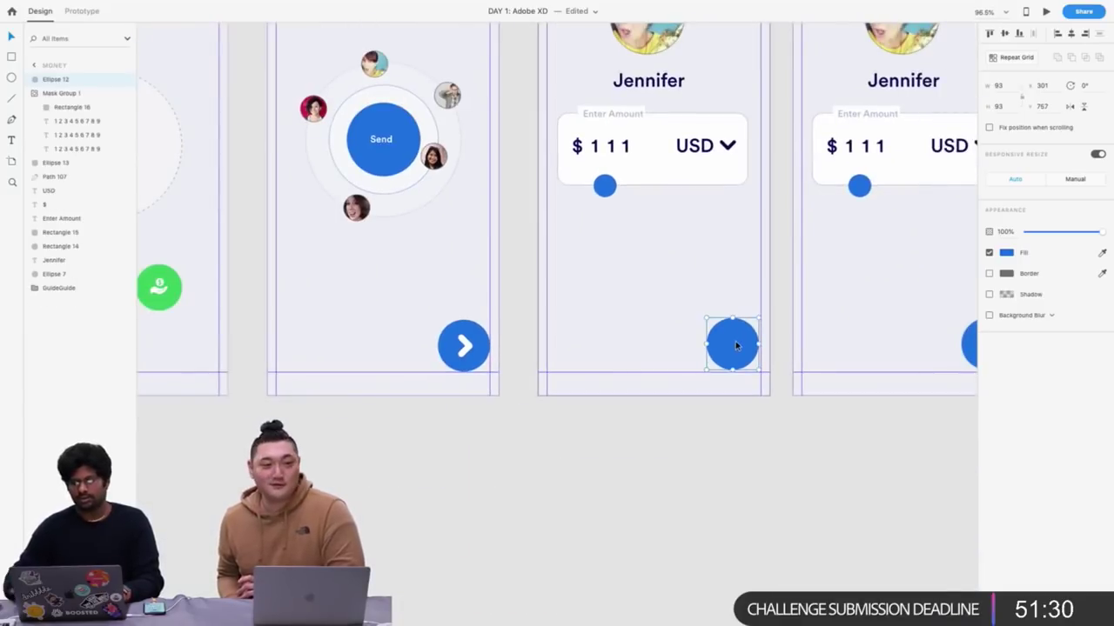
key("ctrl+v")
scroll(735, 345, "right", 5)
left_click(757, 348)
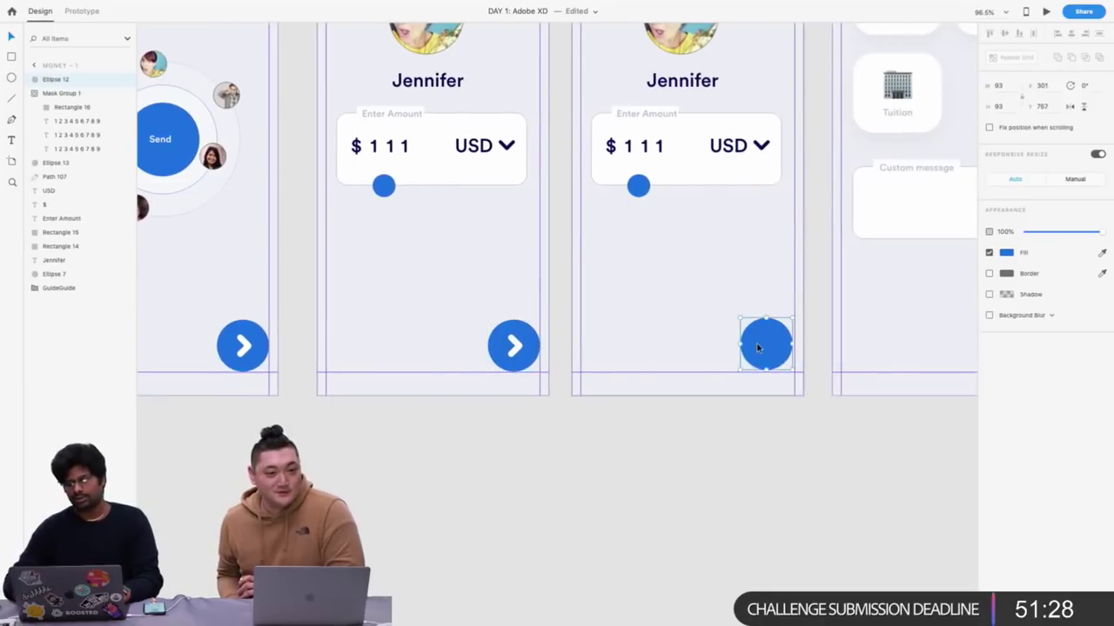
key("ctrl+v")
scroll(753, 348, "right", 5)
key("ctrl+v")
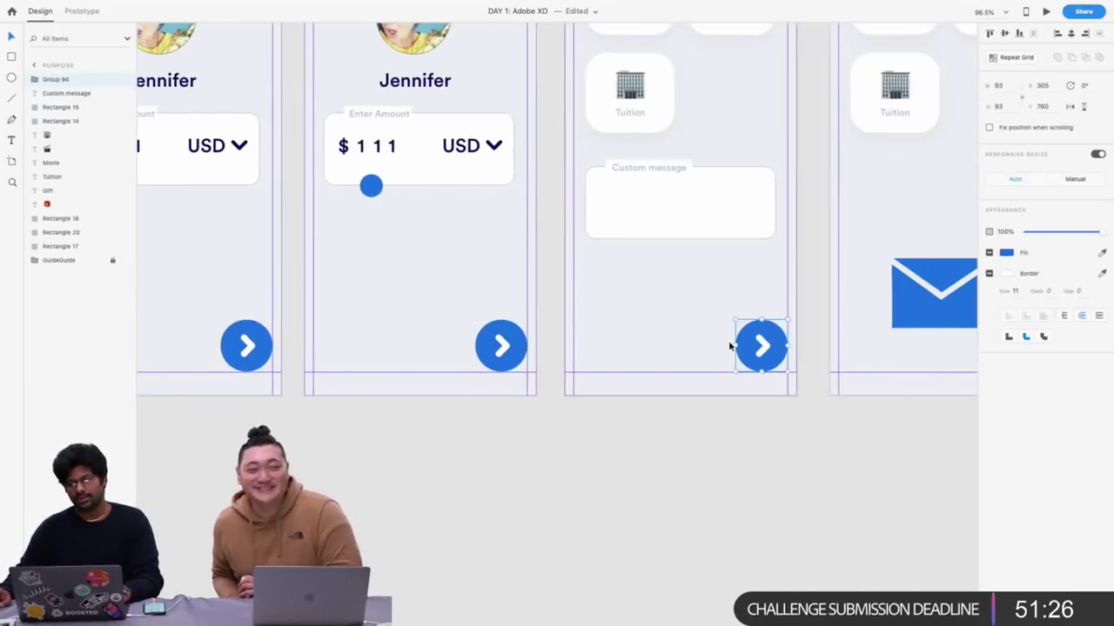
Remove the fill from the two rings around the Send circle on the Select People artboard
scroll(729, 347, "right", 8)
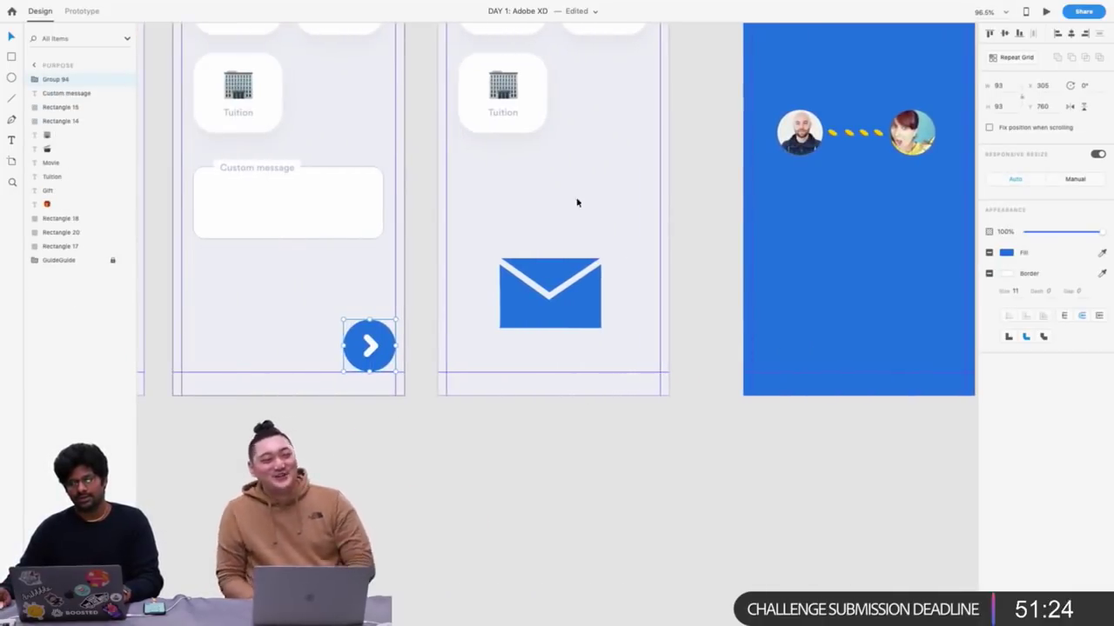
scroll(577, 202, "down", 5)
scroll(577, 200, "left", 7)
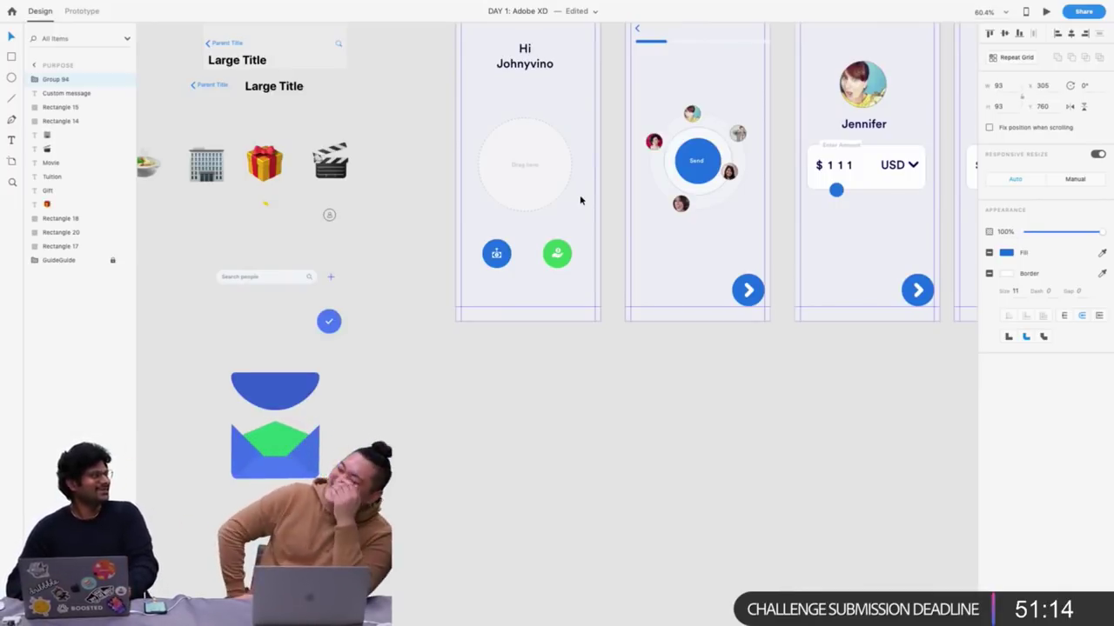
scroll(581, 201, "up", 3)
scroll(580, 200, "left", 2)
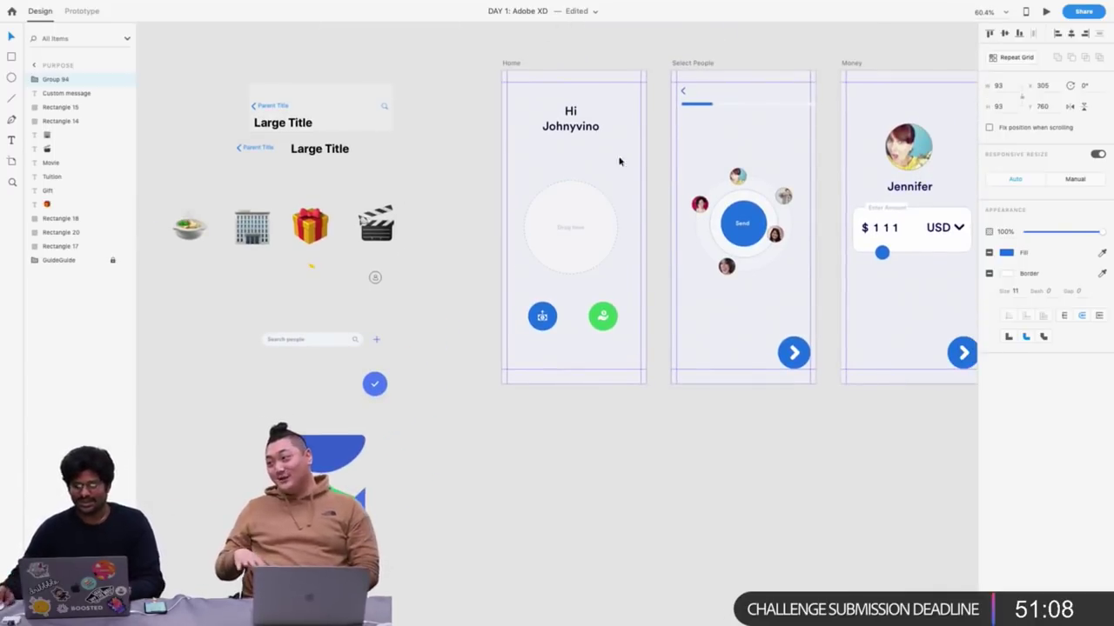
scroll(818, 253, "up", 3)
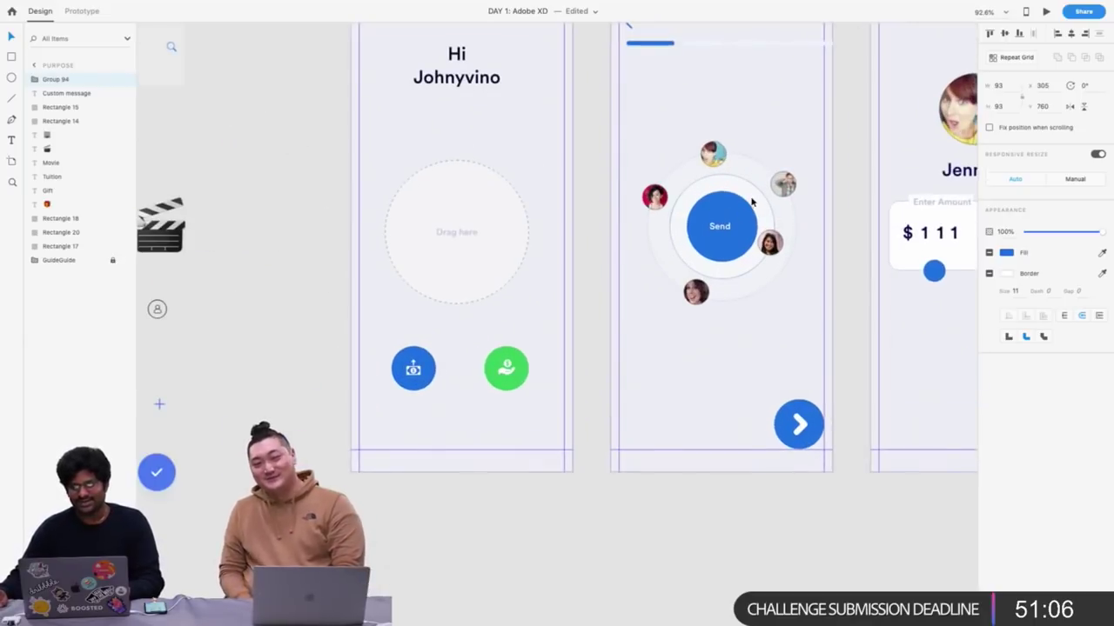
left_click(765, 219)
scroll(752, 200, "right", 2)
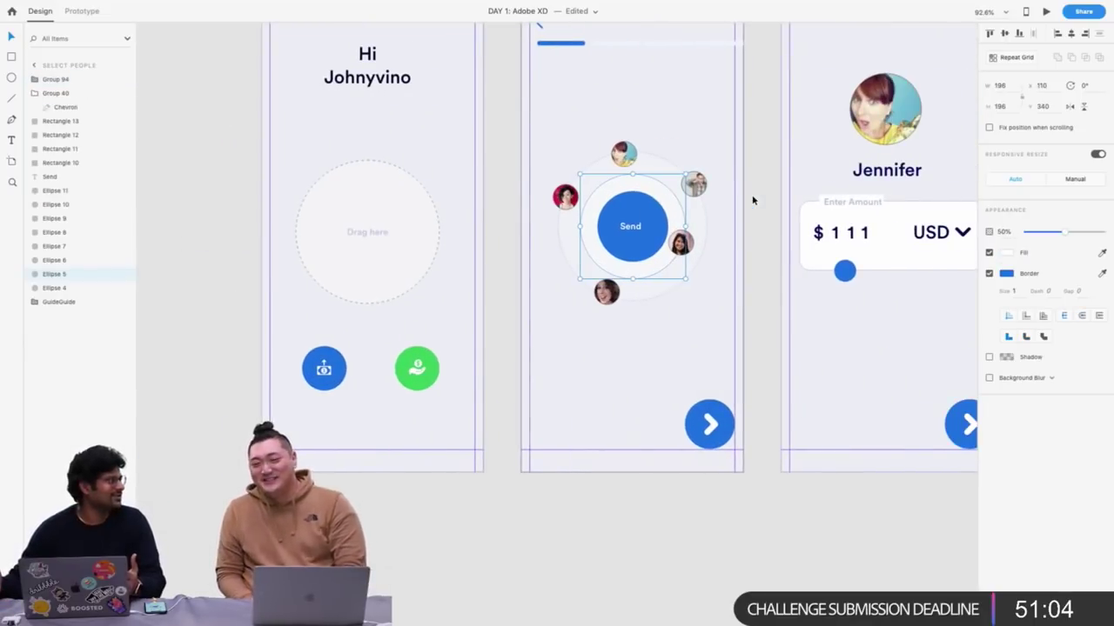
scroll(753, 200, "up", 3)
left_click(664, 219, "shift")
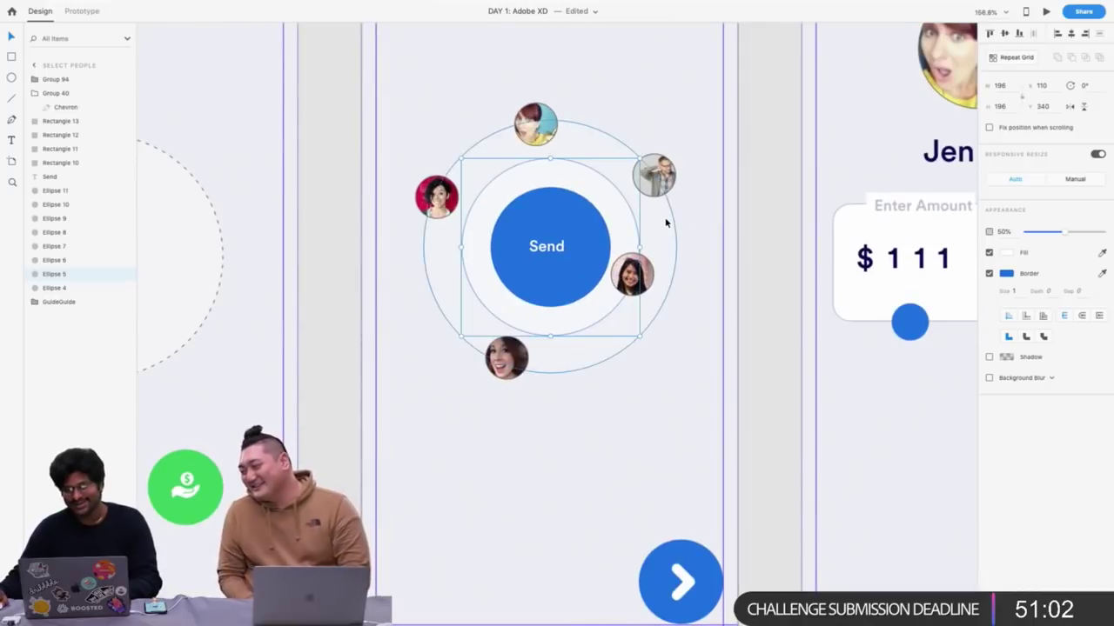
left_click(988, 253)
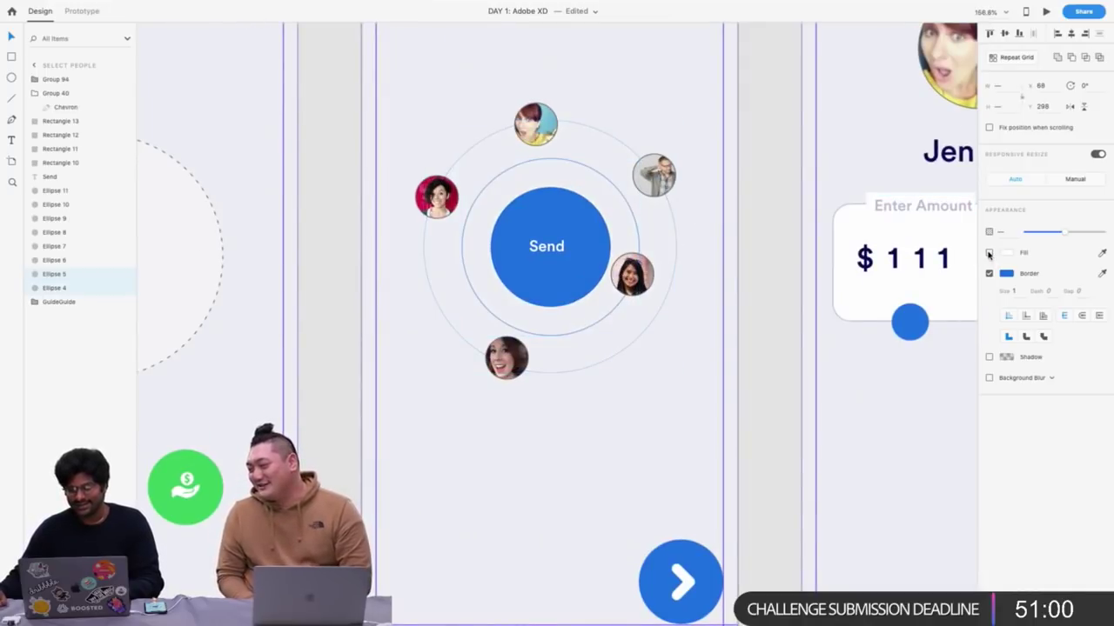
Remove the white fill from the rounded amount card on the Money artboard
scroll(560, 236, "down", 3)
scroll(560, 236, "right", 3)
scroll(728, 224, "up", 3)
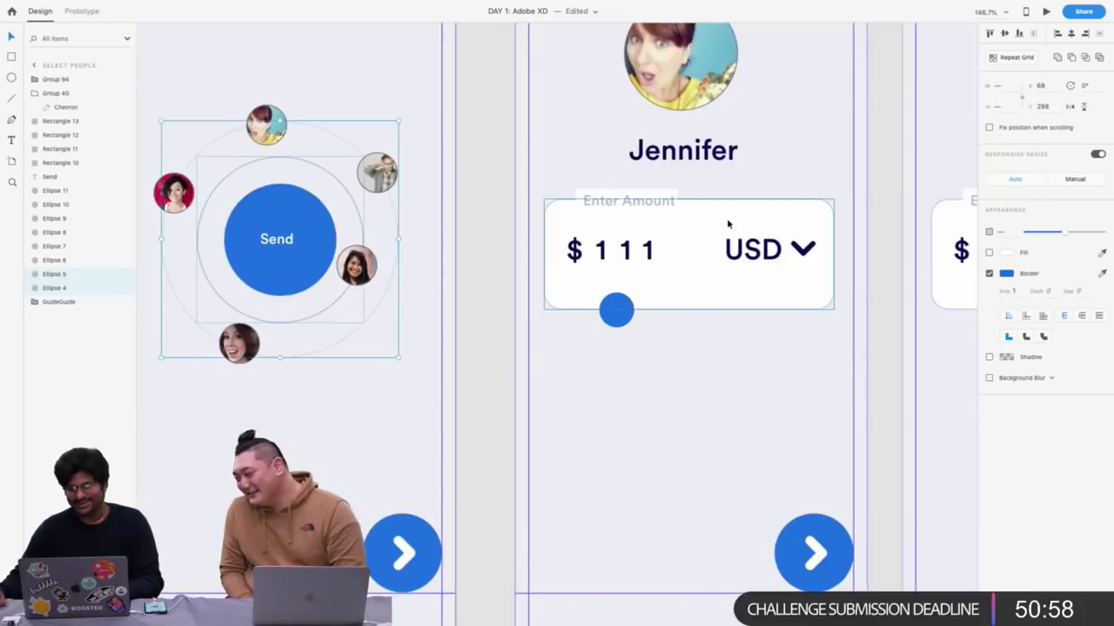
left_click(727, 218)
left_click(989, 273)
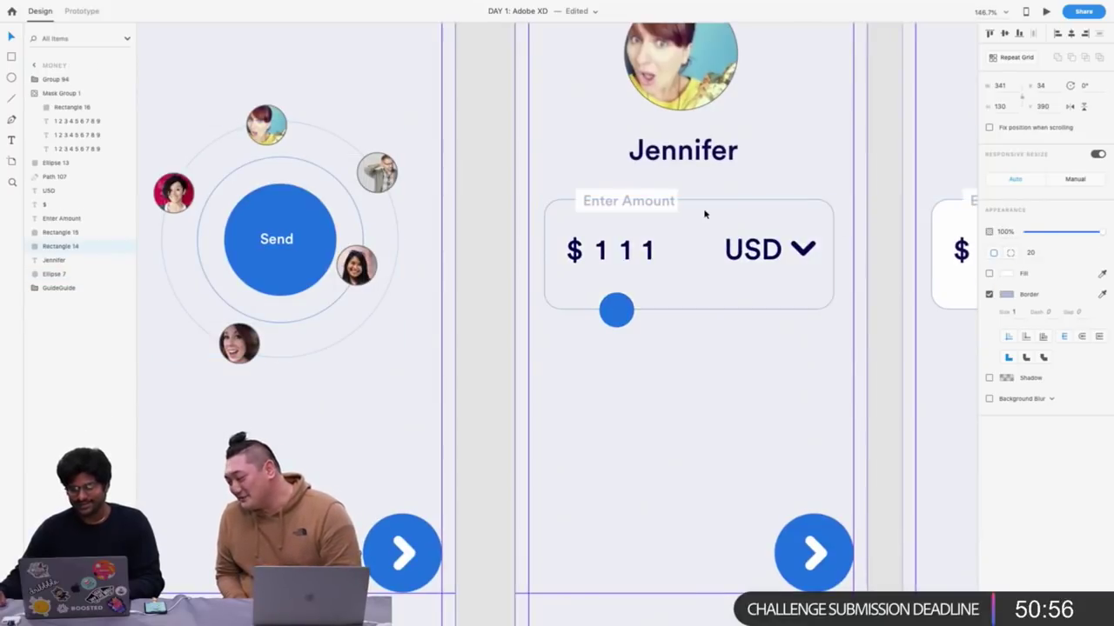
left_click(670, 200)
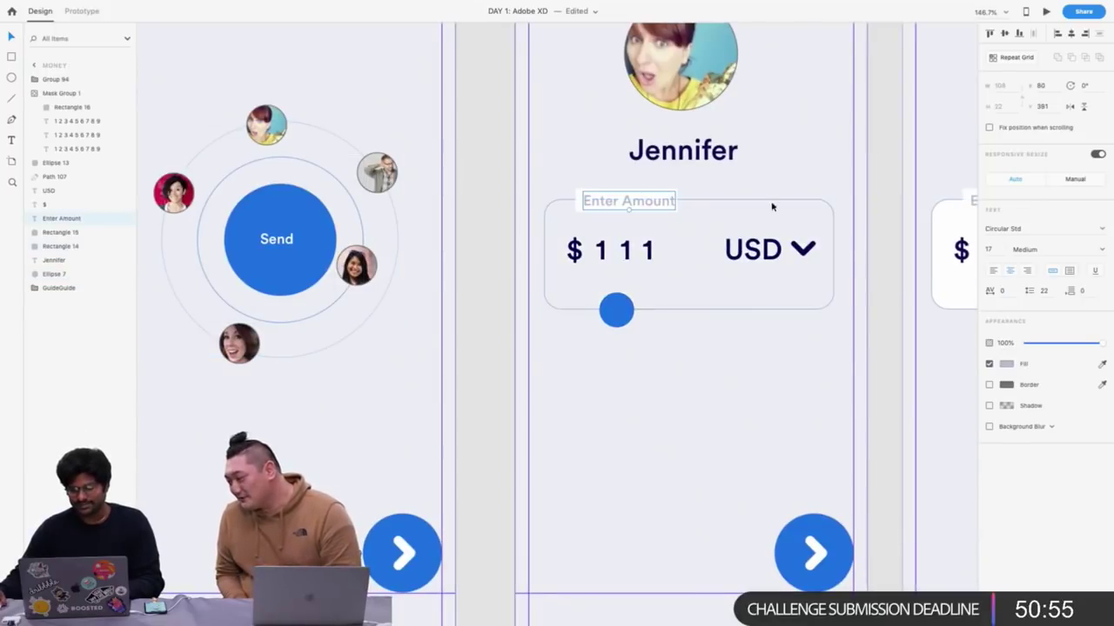
left_click(1007, 366)
left_click(983, 404)
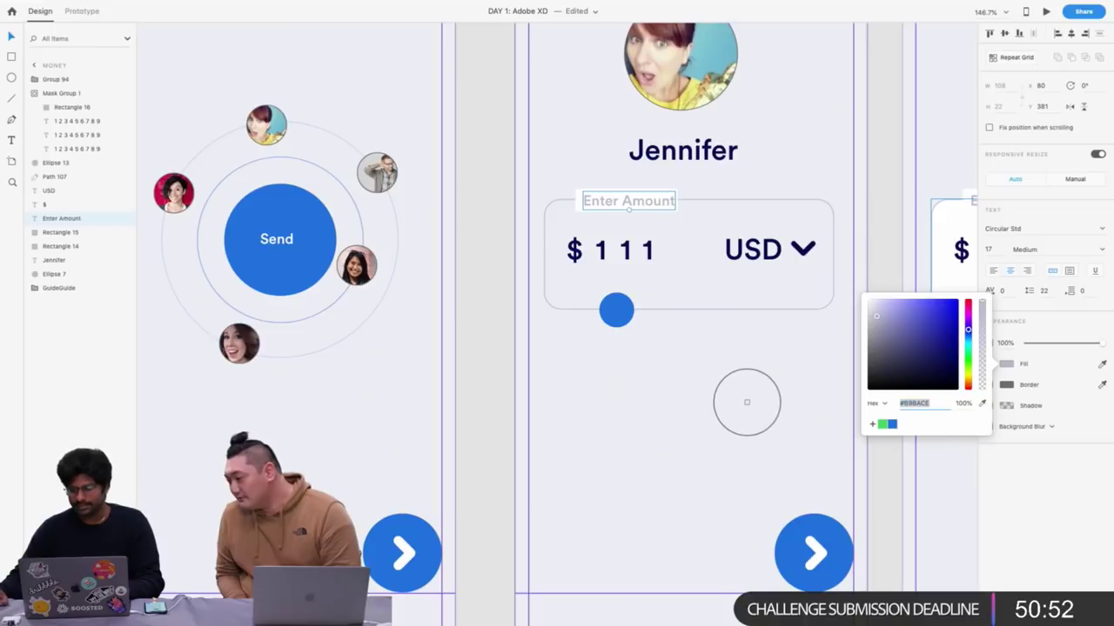
left_click(561, 263)
left_click(714, 175)
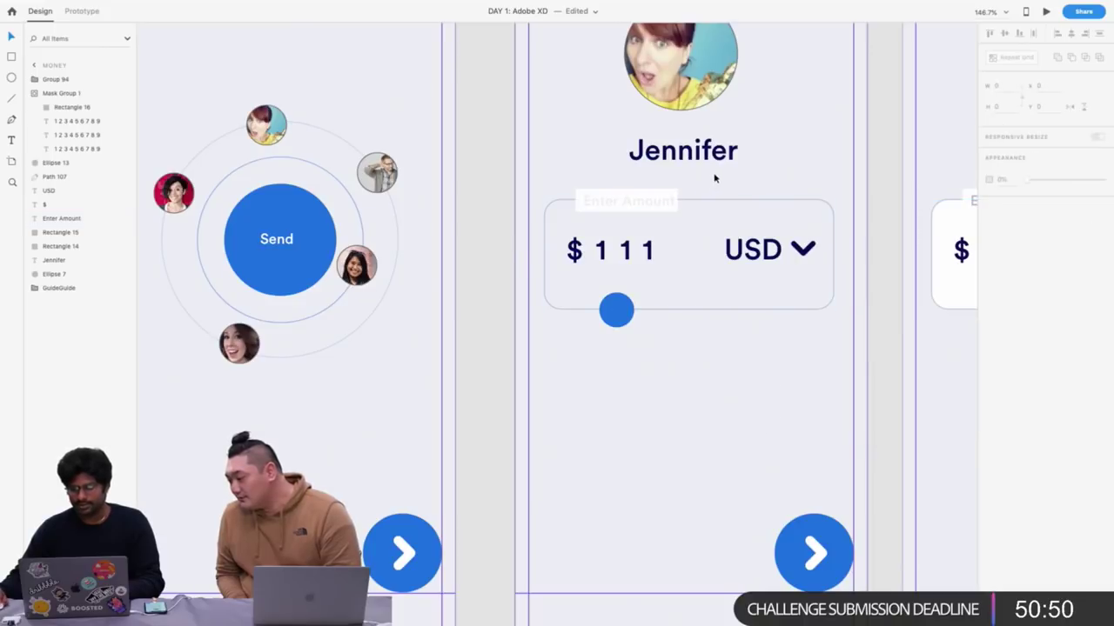
key("super+z")
Fill the rectangle behind the Enter Amount label on the Money artboard with the background colour sampled from the artboard
left_click(685, 186)
scroll(685, 187, "up", 2)
scroll(674, 186, "up", 3)
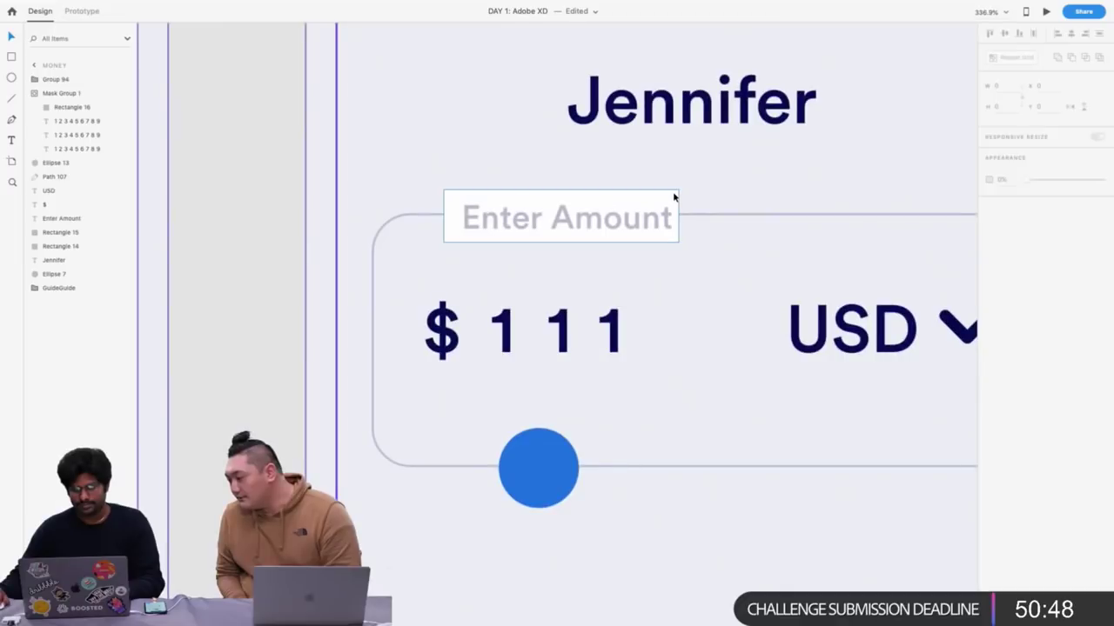
left_click(673, 194)
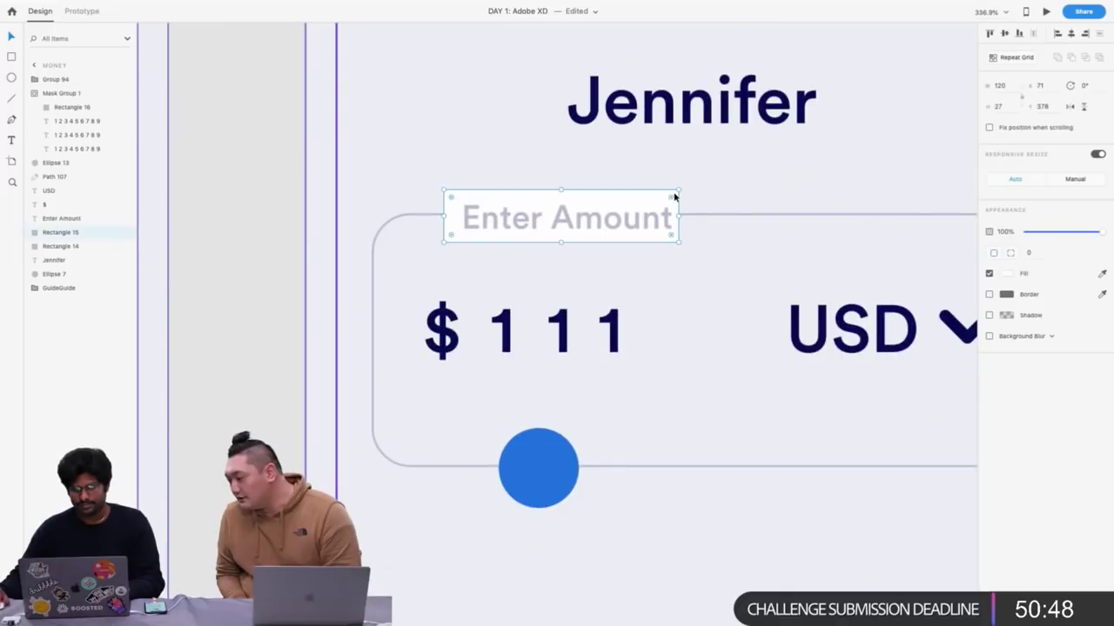
left_click(1008, 275)
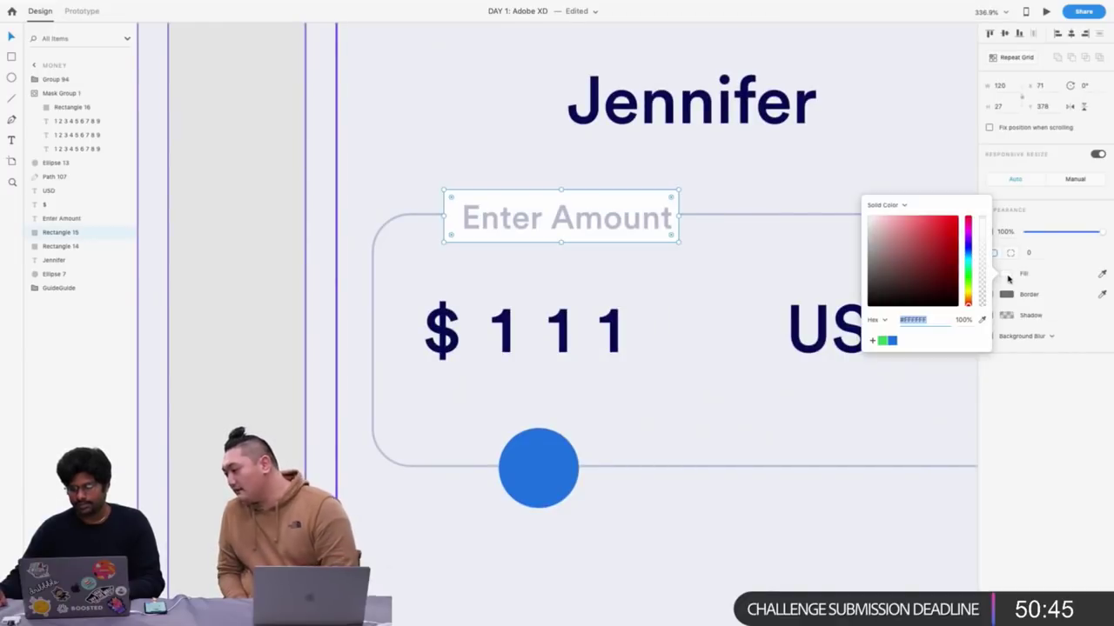
left_click(982, 320)
left_click(799, 173)
scroll(441, 272, "down", 4)
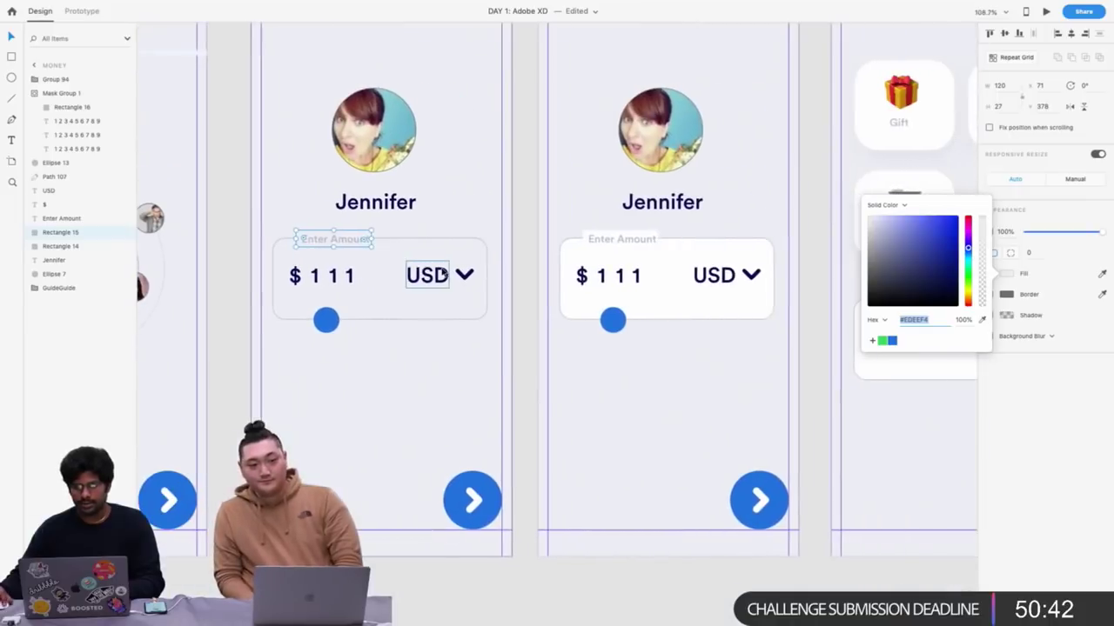
Remove the white fill from the rounded amount card on the Money – 1 artboard
scroll(626, 241, "up", 3)
left_click(737, 252)
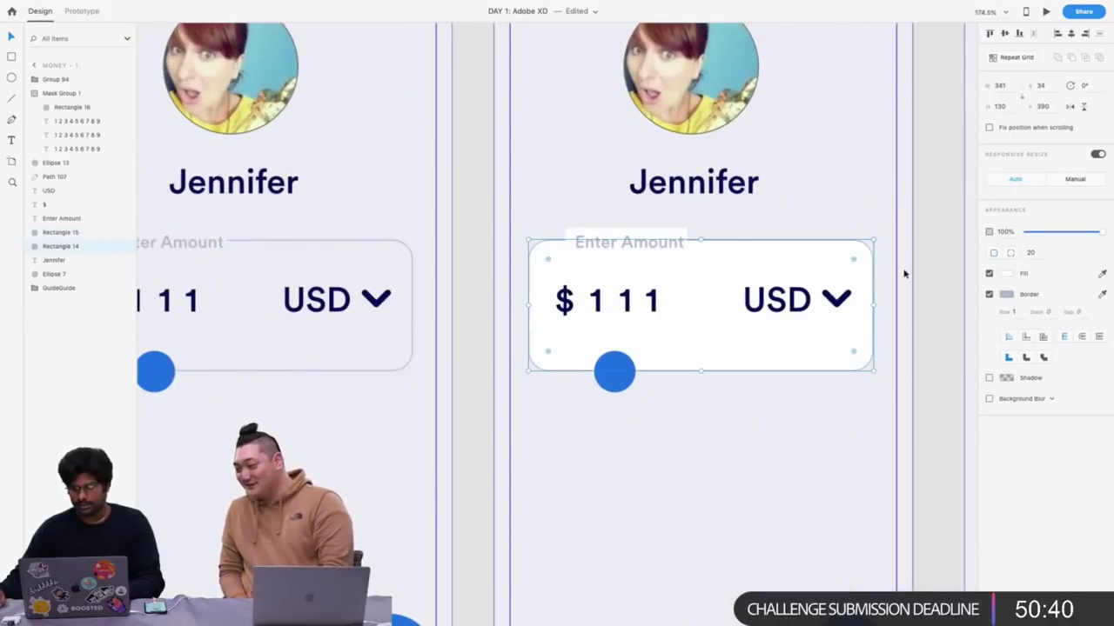
left_click(989, 273)
Match the rectangle behind the Enter Amount label on Money – 1 to the sampled artboard background colour, and deselect it
scroll(654, 240, "up", 3)
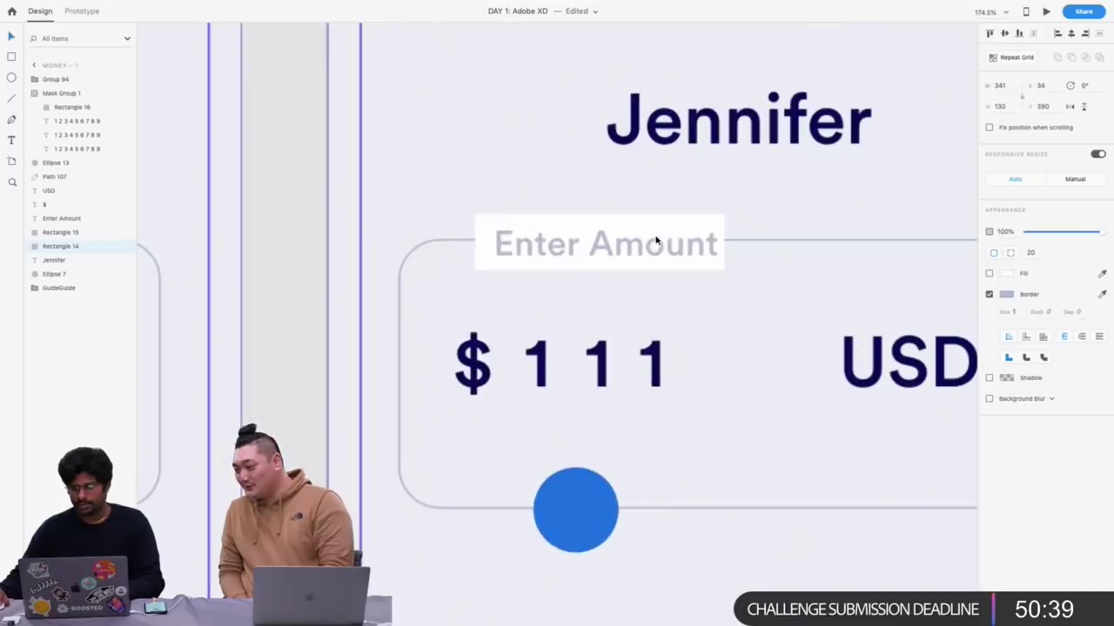
left_click(705, 220)
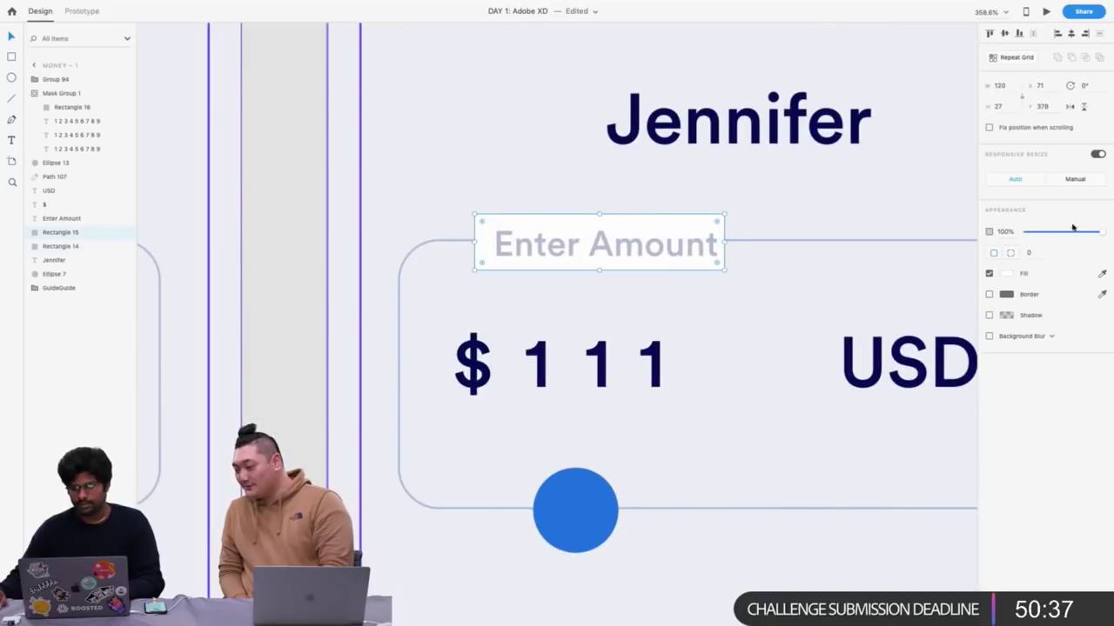
left_click(1006, 275)
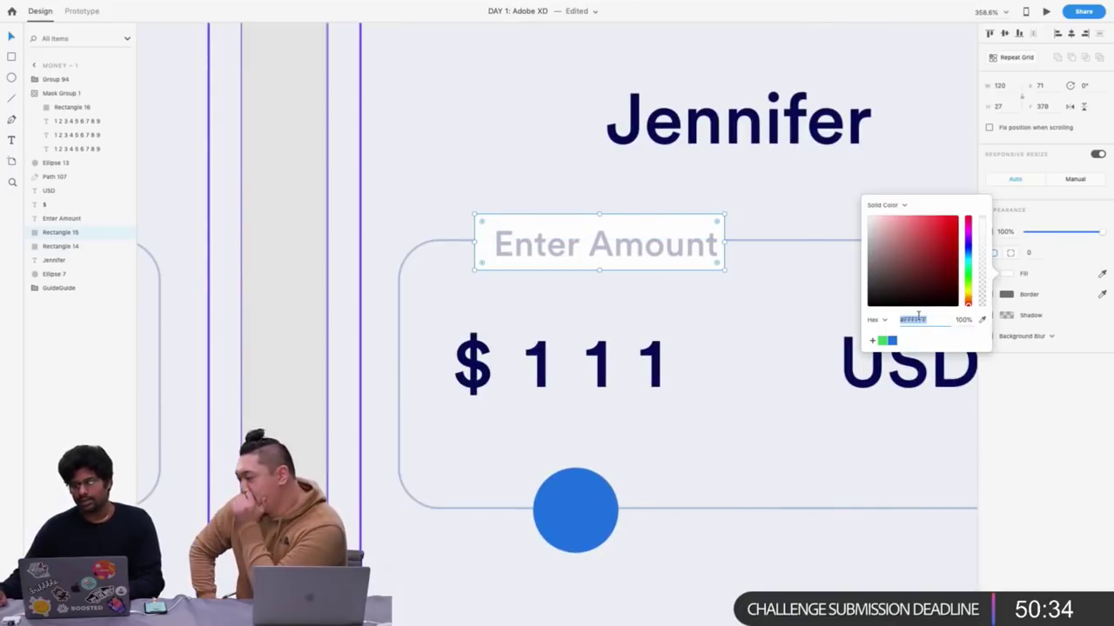
left_click(983, 320)
left_click(514, 174)
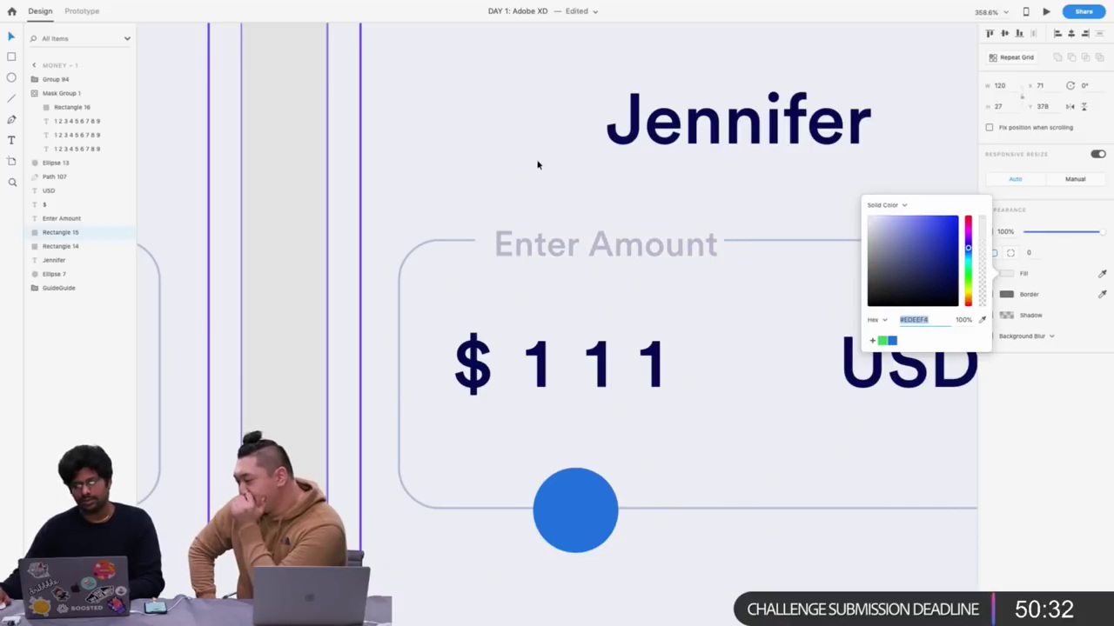
scroll(539, 164, "down", 5)
scroll(541, 161, "down", 10)
left_click(618, 91)
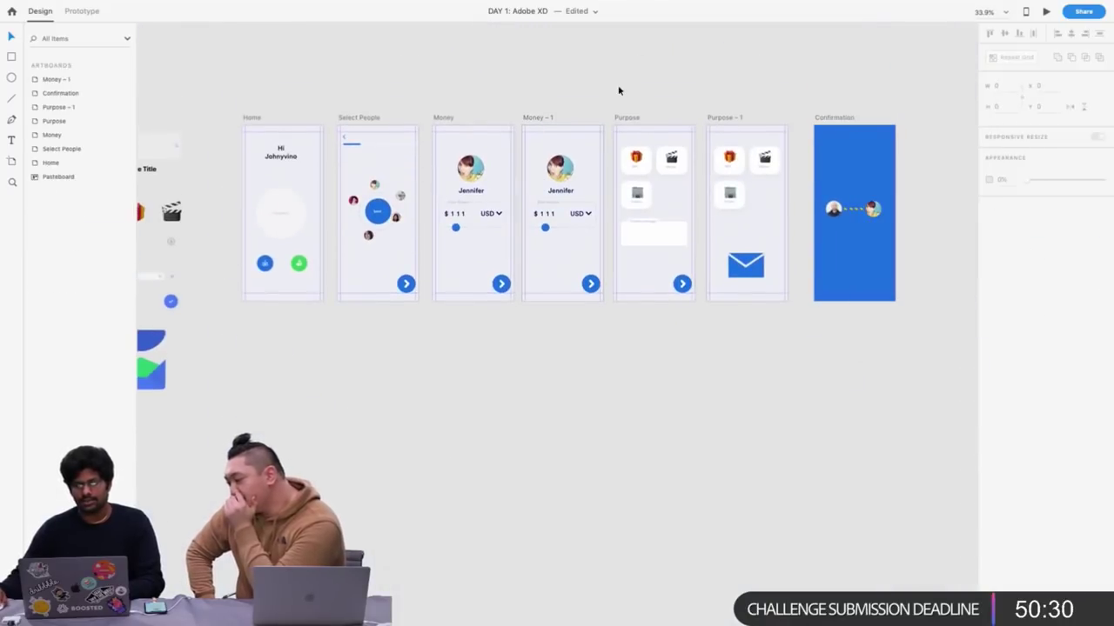
Copy the four-segment progress bar from the Select People artboard onto the Money artboard, then deselect it
scroll(439, 166, "up", 4)
left_click(290, 128)
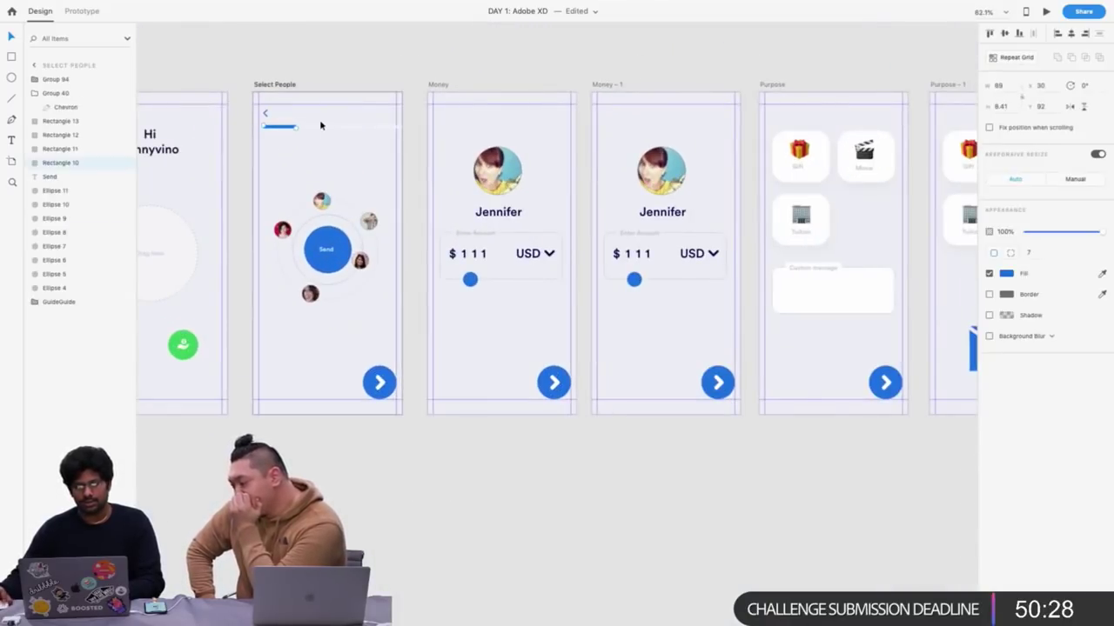
left_click(436, 84)
key("ctrl+v")
left_click(497, 72)
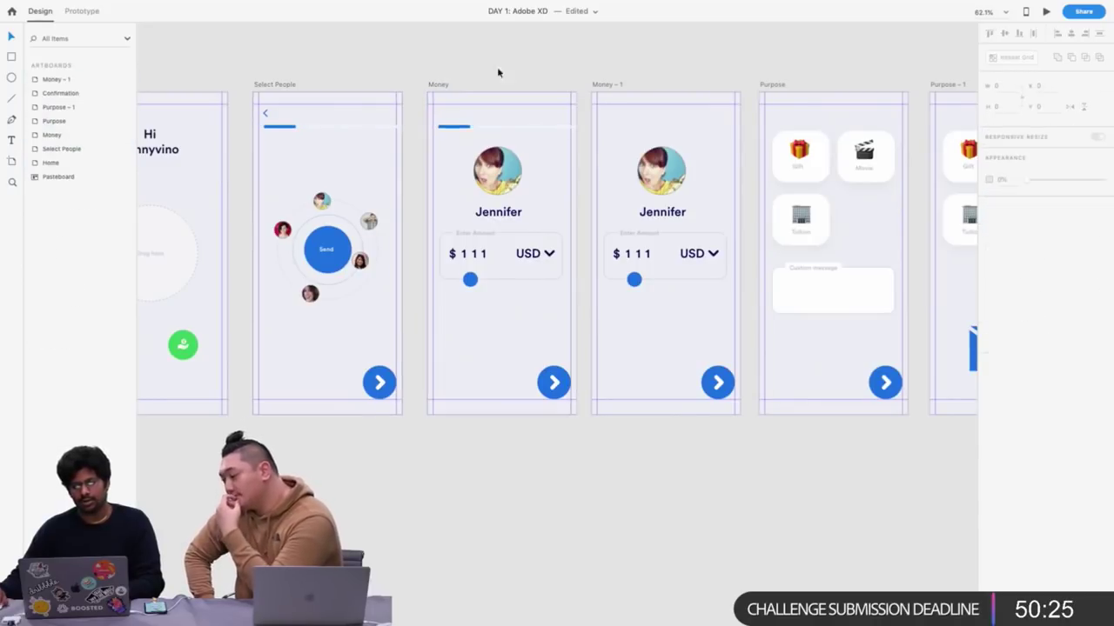
Paste the progress bar onto the Money – 1 and Purpose artboards as well
left_click(609, 86)
key("ctrl+v")
left_click(767, 85)
key("ctrl+v")
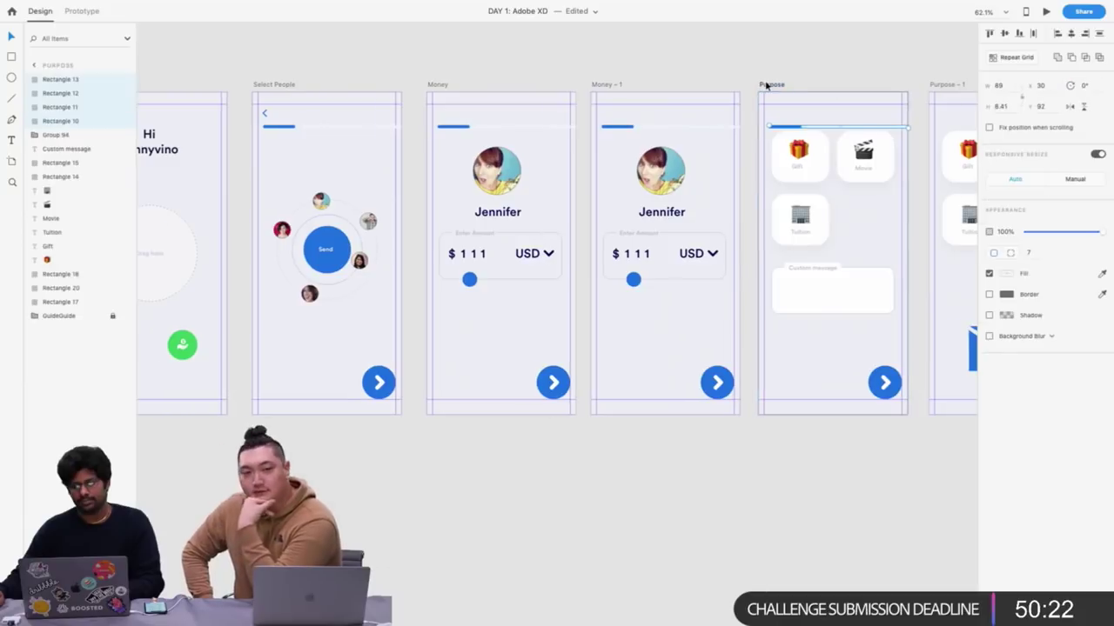
Move the Gift, Movie and Tuition cards and the Custom message field down together on the Purpose artboard, clear of the progress bar
scroll(767, 85, "right", 3)
left_click_drag(618, 150, 744, 235)
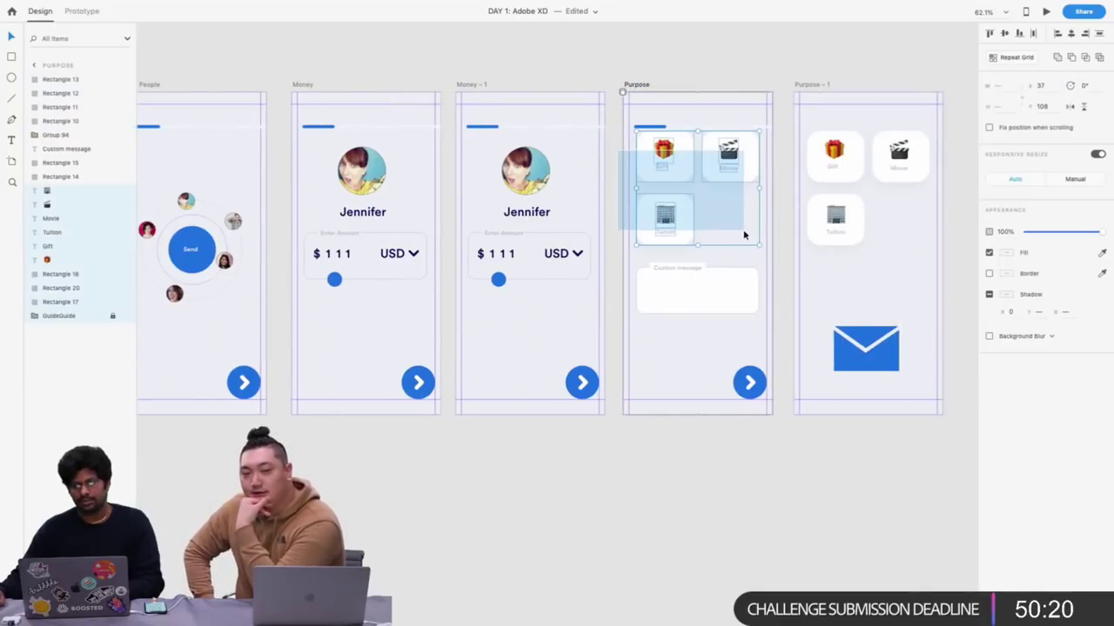
left_click(706, 293, "shift")
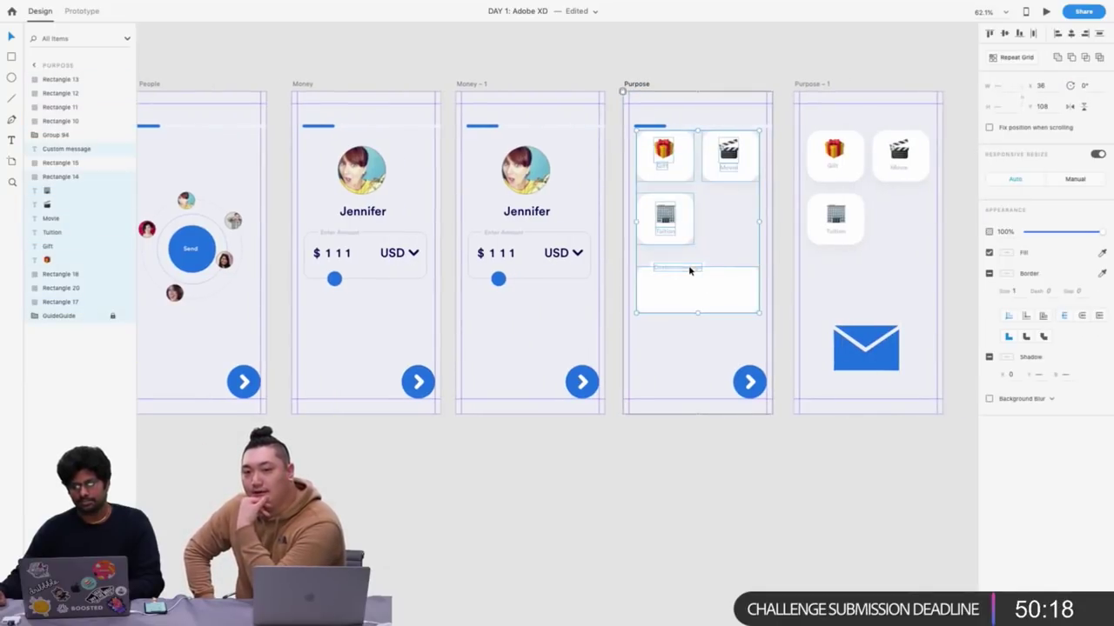
left_click_drag(704, 264, 703, 288)
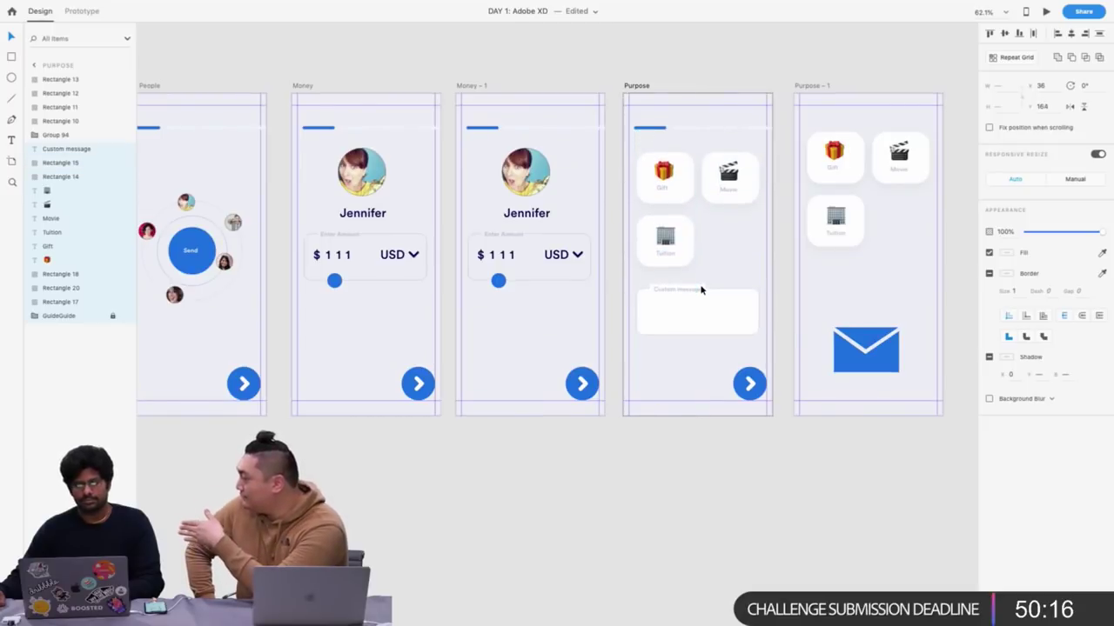
Move the Gift, Movie and Tuition cards down on the Purpose – 1 artboard to make room for a progress bar
scroll(702, 289, "right", 4)
left_click_drag(624, 130, 755, 264)
left_click_drag(752, 157, 750, 179)
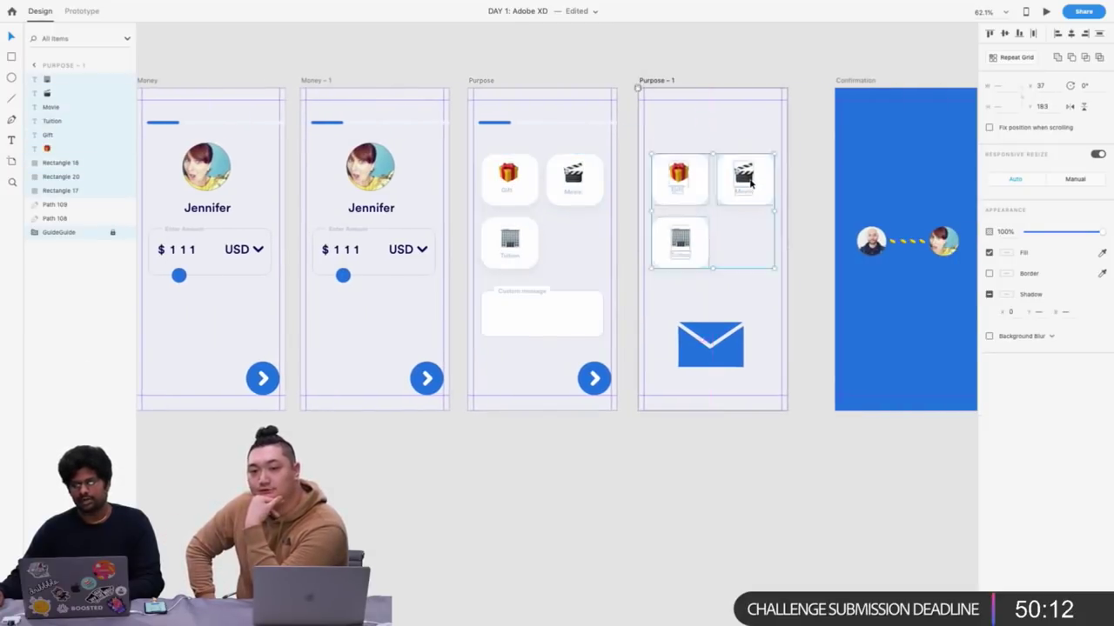
Copy the four-segment progress bar from the Purpose artboard onto Purpose – 1, and deselect it
scroll(550, 310, "left", 10)
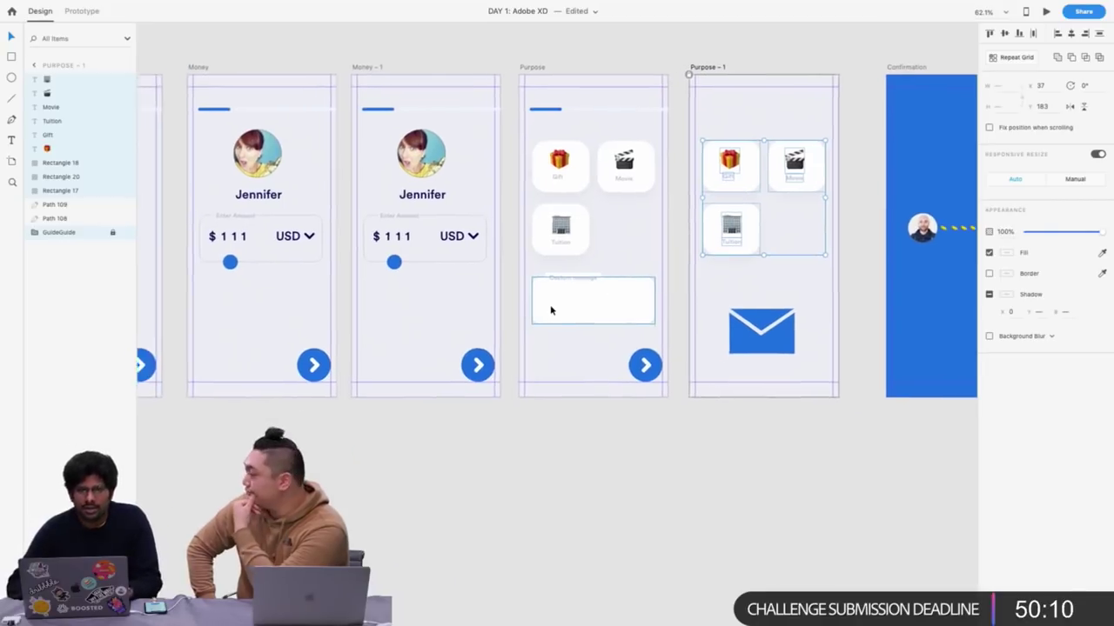
scroll(550, 309, "left", 2)
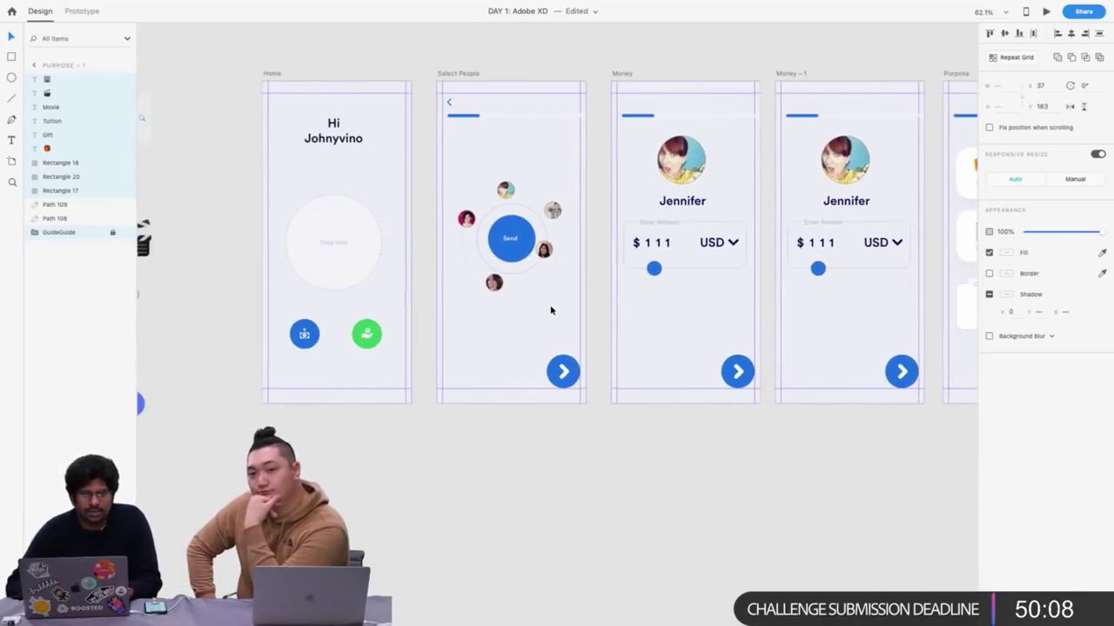
scroll(550, 309, "right", 12)
scroll(550, 310, "right", 5)
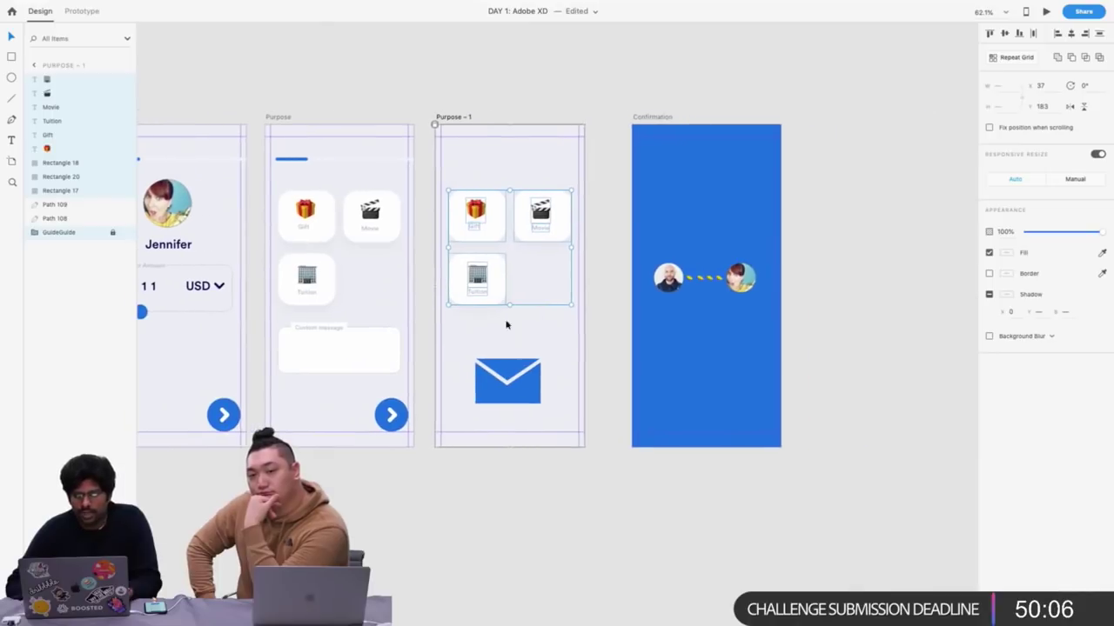
left_click(375, 168)
left_click_drag(422, 170, 273, 155)
left_click(447, 114)
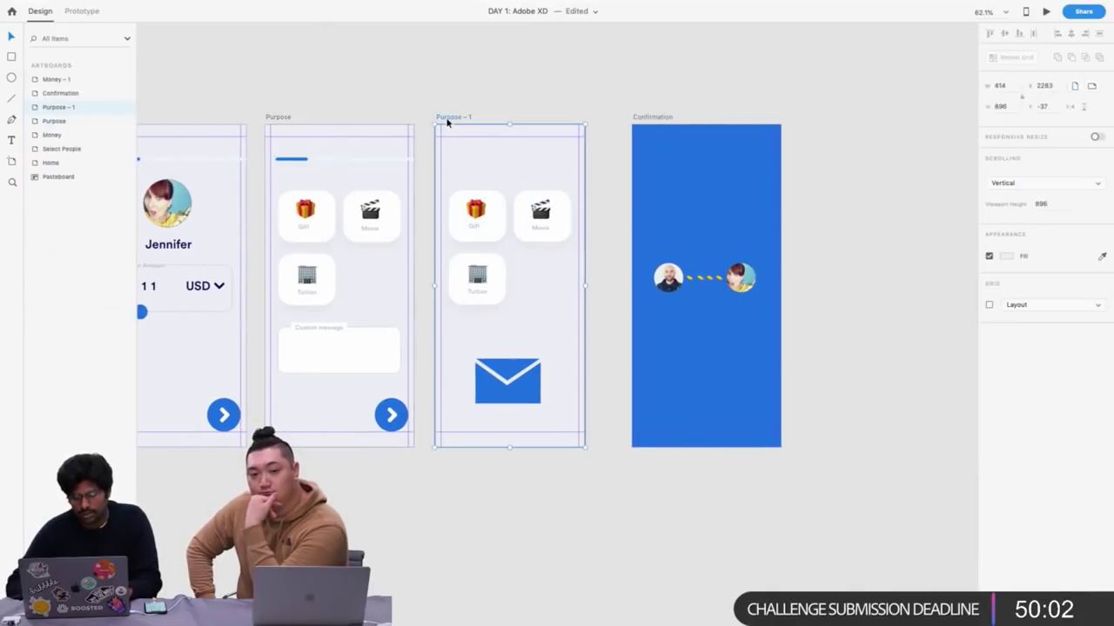
key("ctrl+v")
left_click(475, 114)
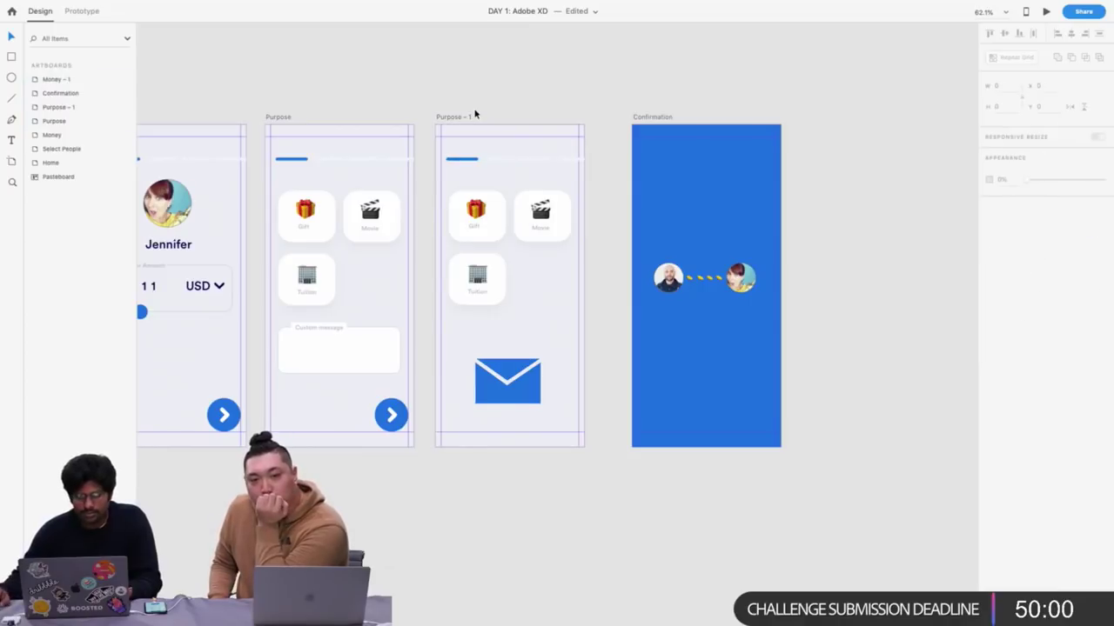
Try the saved blue as fill for the second progress segment on the Select People artboard, and undo it
scroll(482, 109, "left", 15)
scroll(385, 170, "up", 5)
left_click(401, 165)
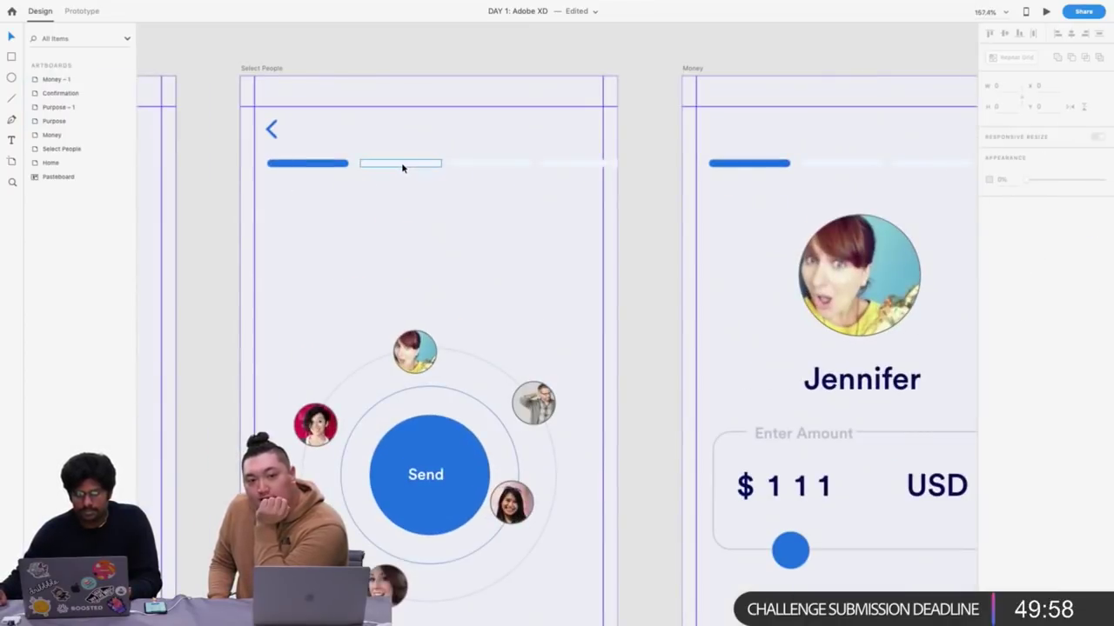
left_click(1007, 274)
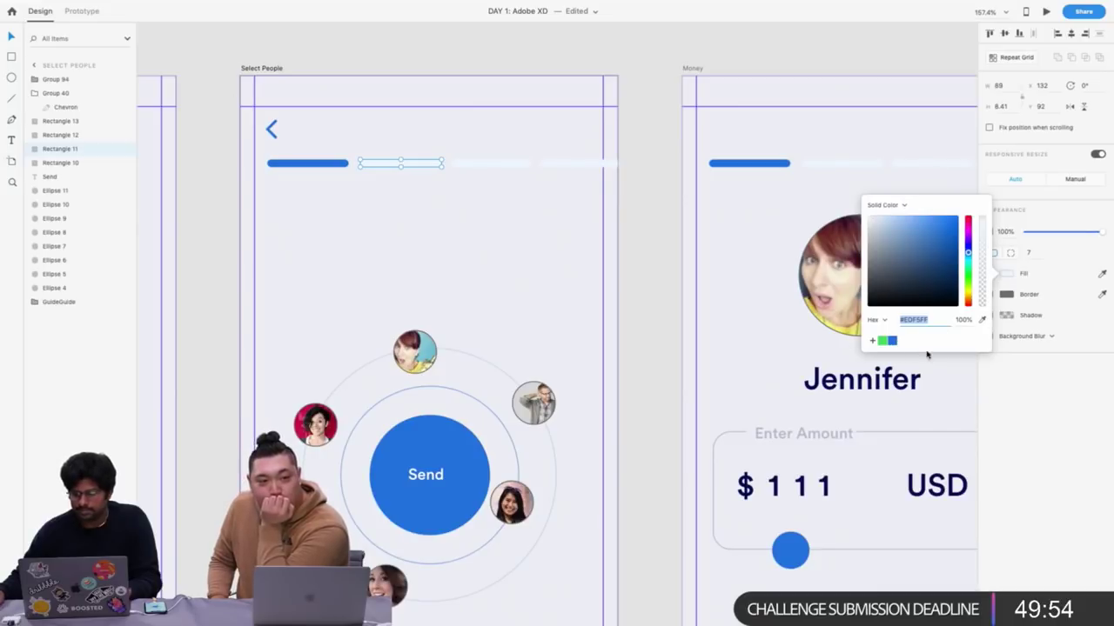
left_click(892, 340)
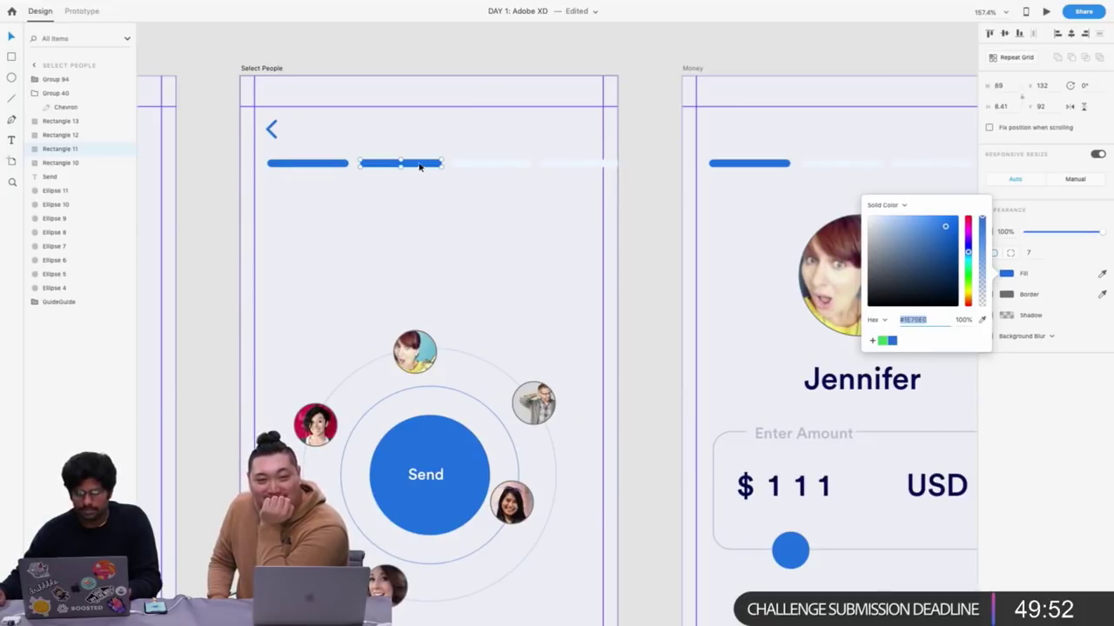
scroll(419, 167, "down", 3)
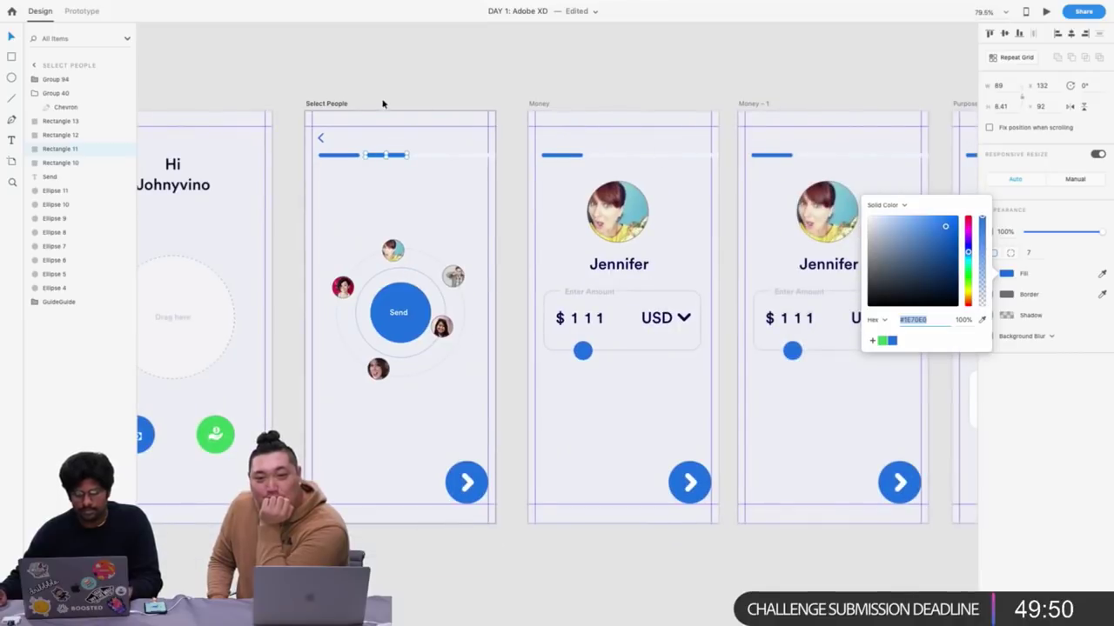
key("ctrl+z")
Fill the second progress segment on the Money artboard with the saved blue colour
scroll(644, 153, "up", 5)
left_click(539, 176)
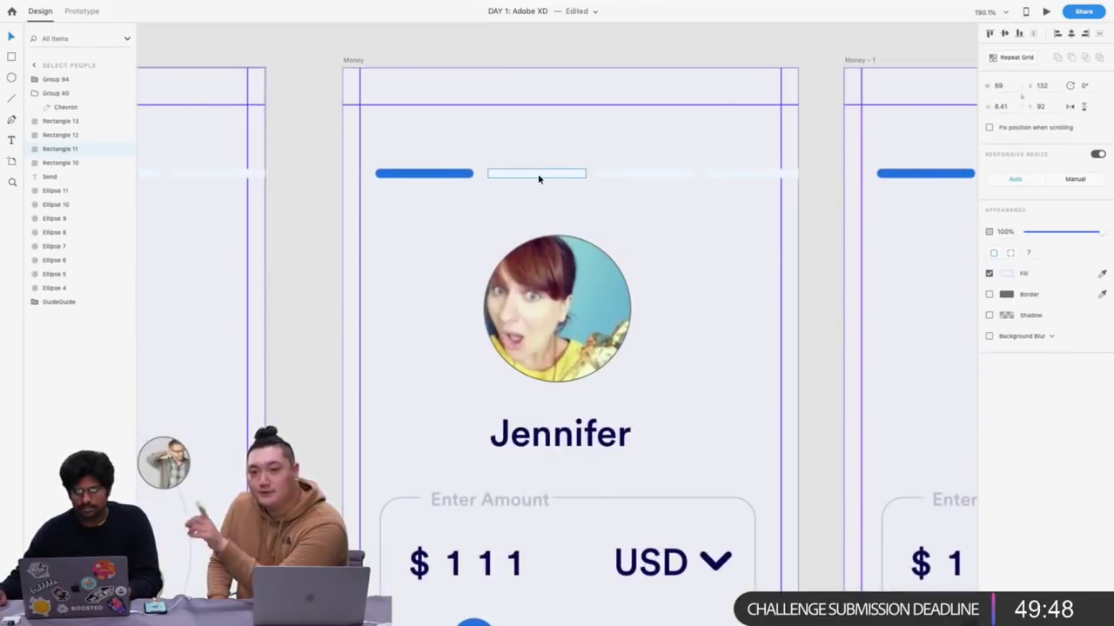
left_click(1007, 274)
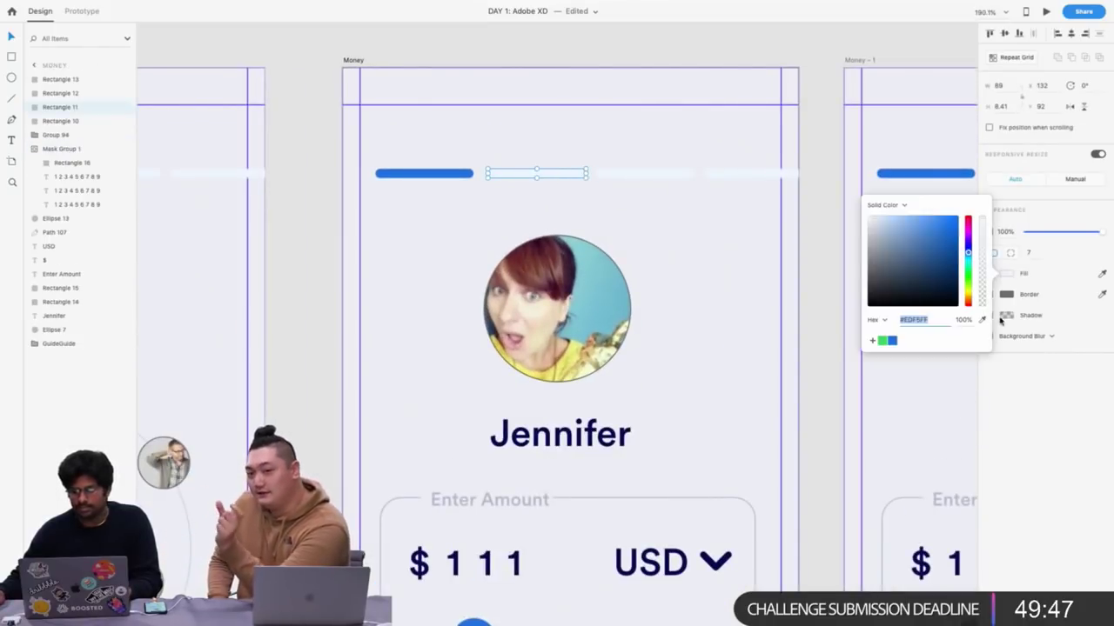
left_click(892, 342)
Fill the first progress segment on the Money artboard with the pale colour sampled from the third segment
left_click(443, 175)
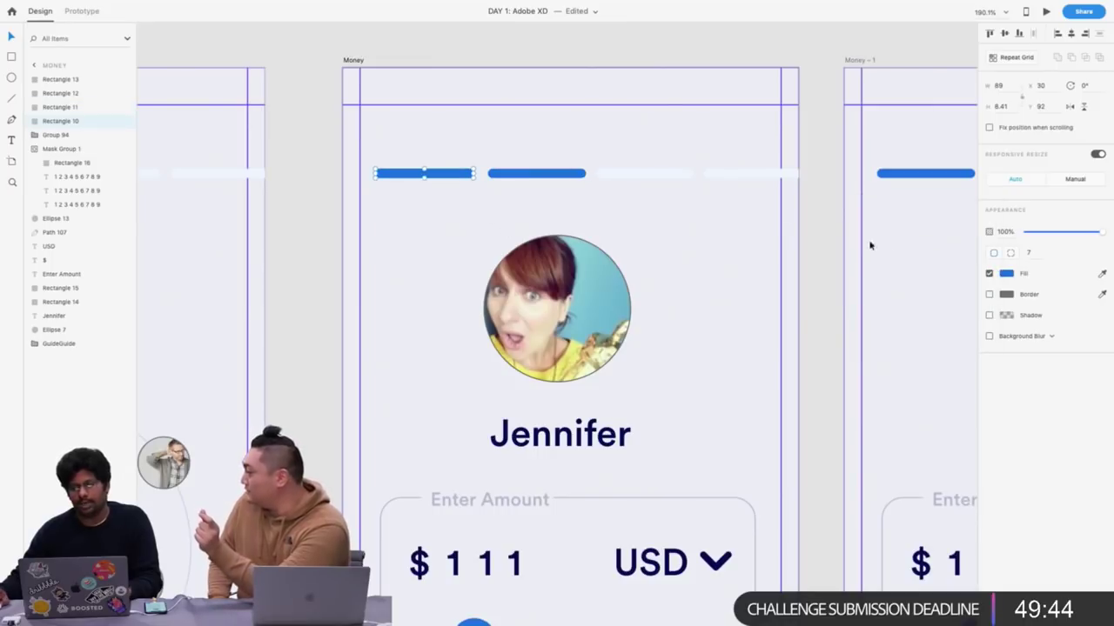
left_click(1007, 274)
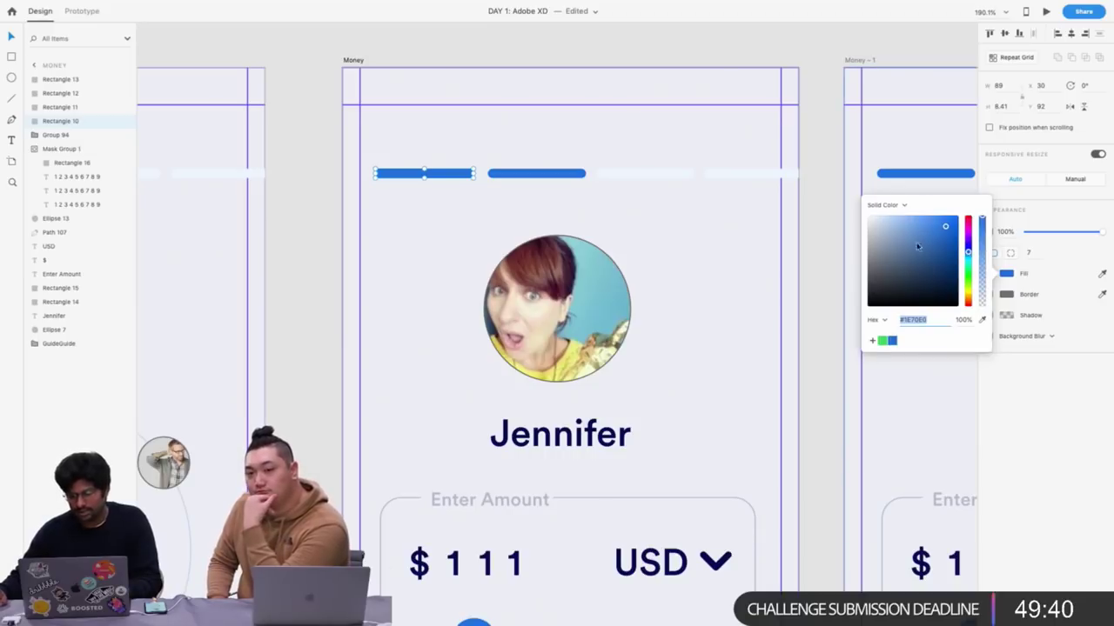
left_click(982, 320)
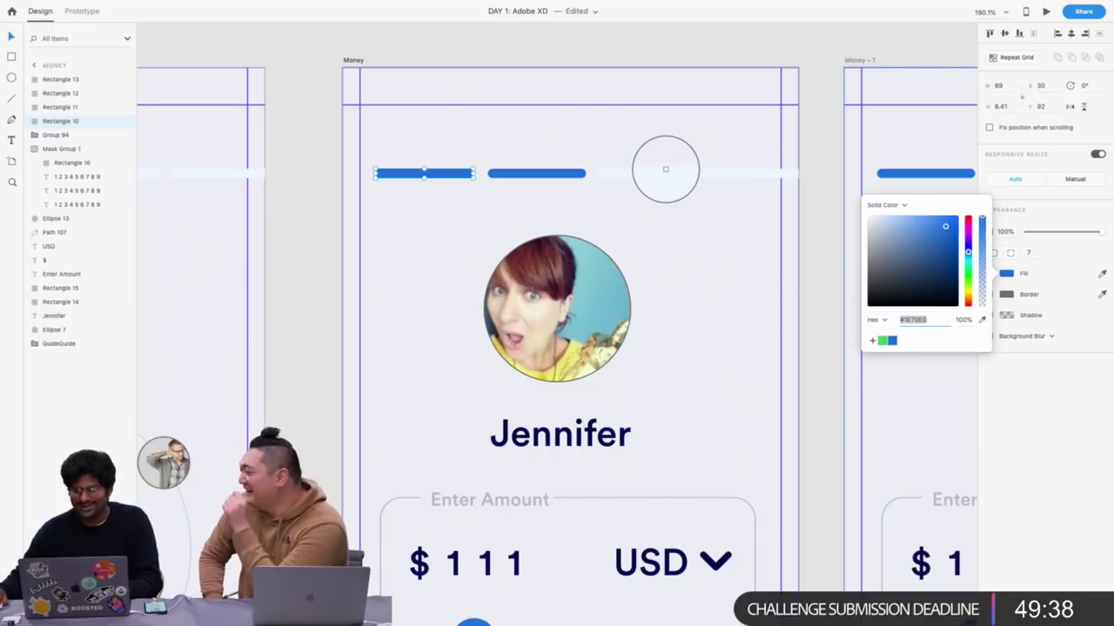
left_click(603, 173)
Fill the first two progress segments on the Money – 1 artboard with the pale colour sampled from the third segment
scroll(604, 174, "down", 5)
scroll(522, 164, "right", 4)
scroll(610, 167, "up", 2)
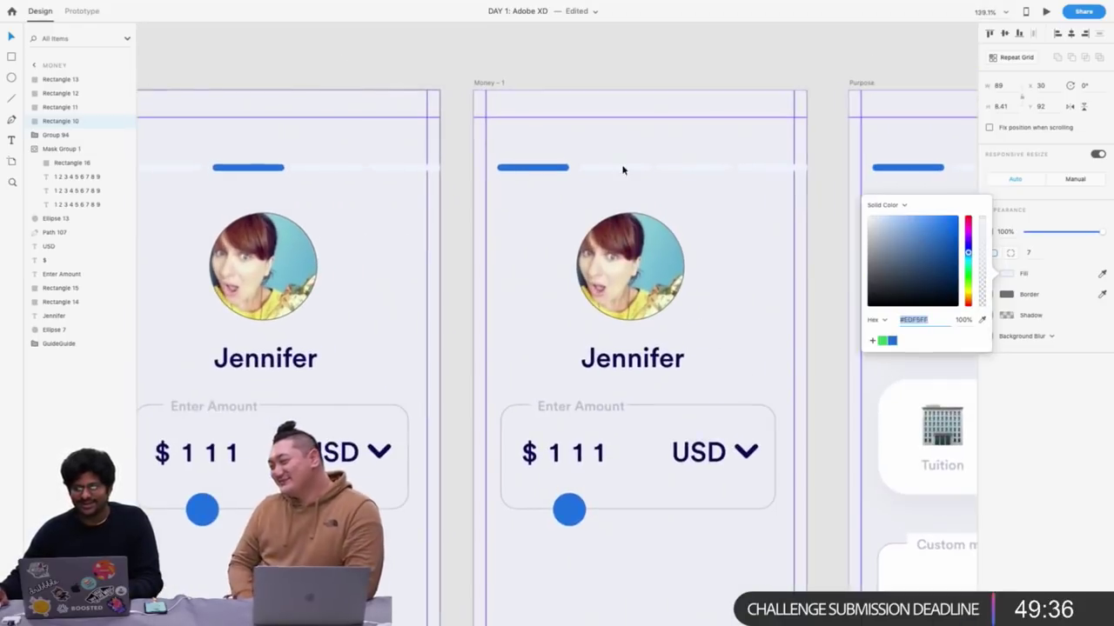
left_click(624, 169)
left_click(546, 173, "shift")
left_click(1007, 273)
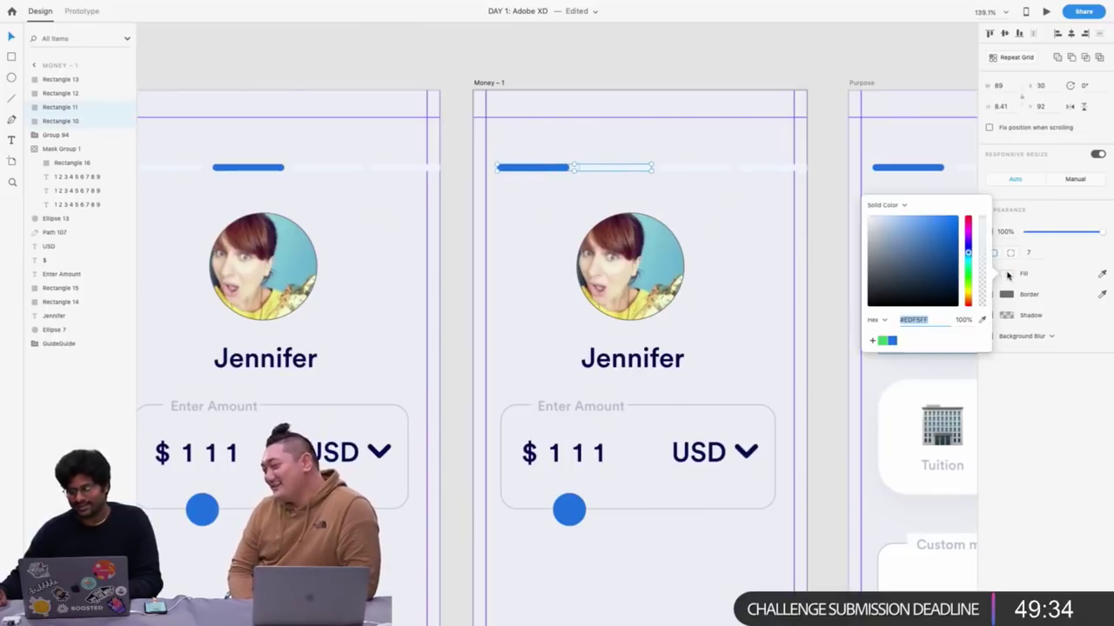
left_click(982, 319)
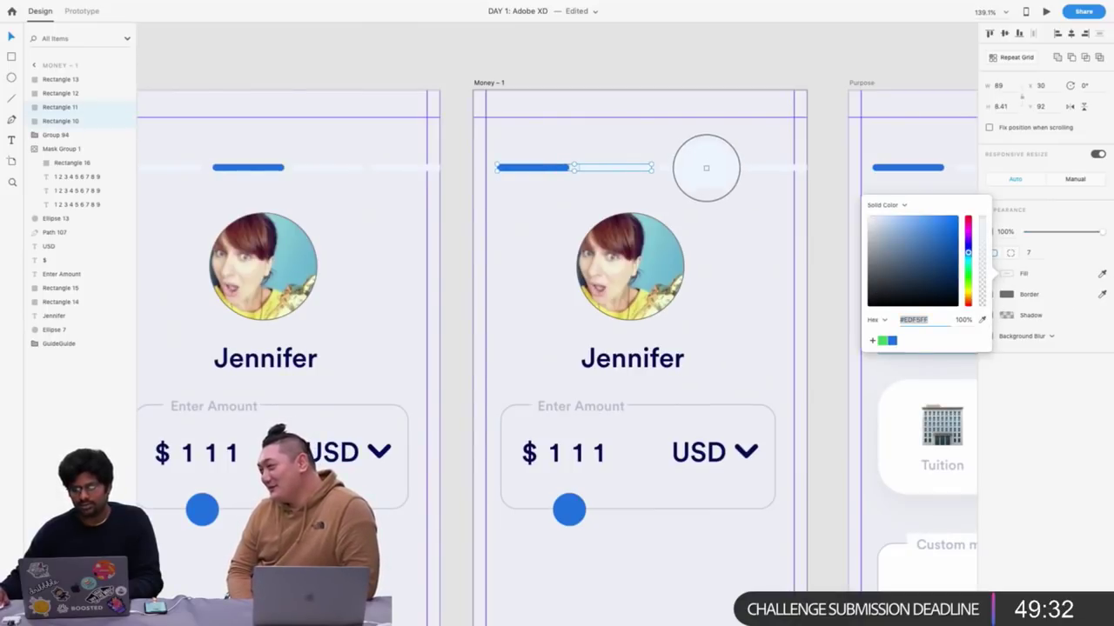
left_click(704, 171)
left_click(690, 169)
left_click(727, 158)
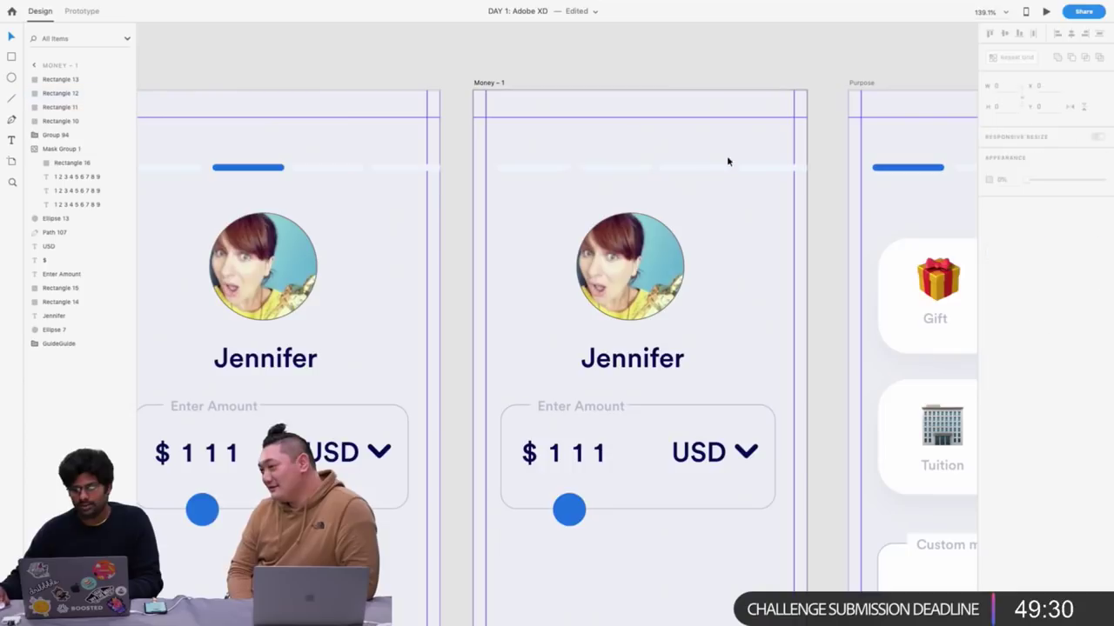
Fill the third progress segment on the Money – 1 artboard with the saved blue colour
left_click(714, 171)
left_click(1008, 275)
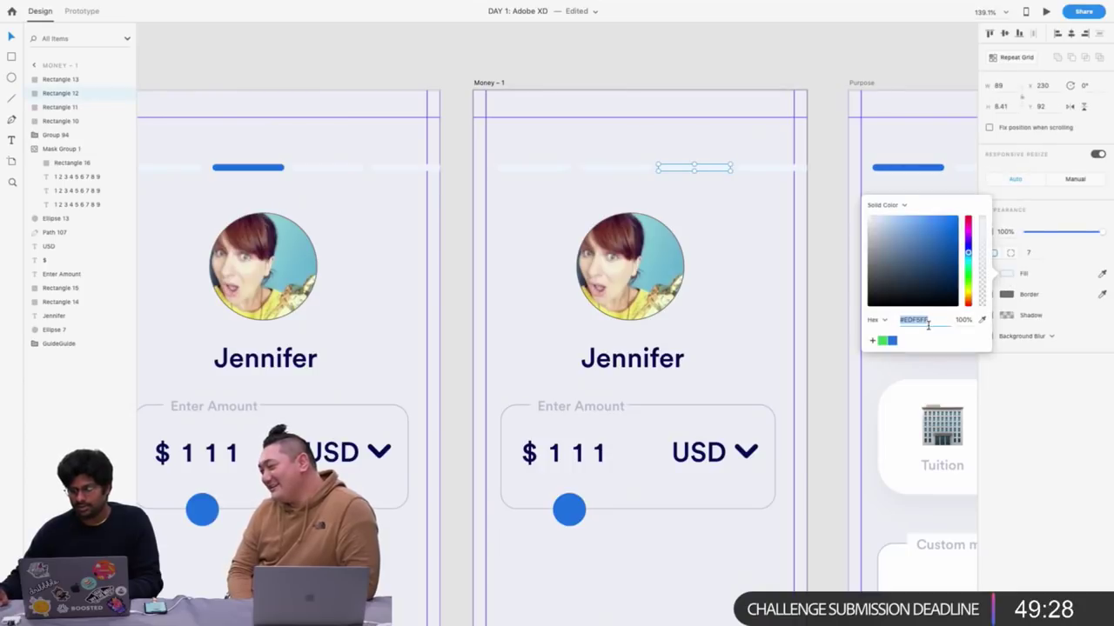
left_click(894, 340)
Place a copy of the masked amount digits from the Money – 1 artboard on the Purpose artboard, between the progress bar and the cards
scroll(634, 137, "down", 5)
scroll(634, 136, "right", 2)
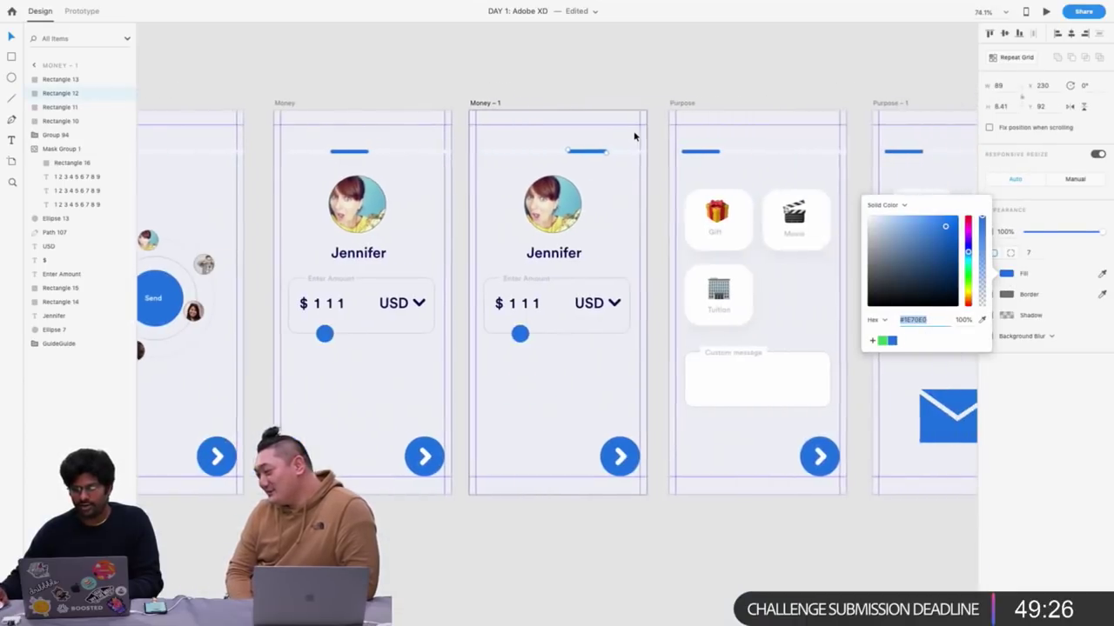
scroll(634, 136, "left", 1)
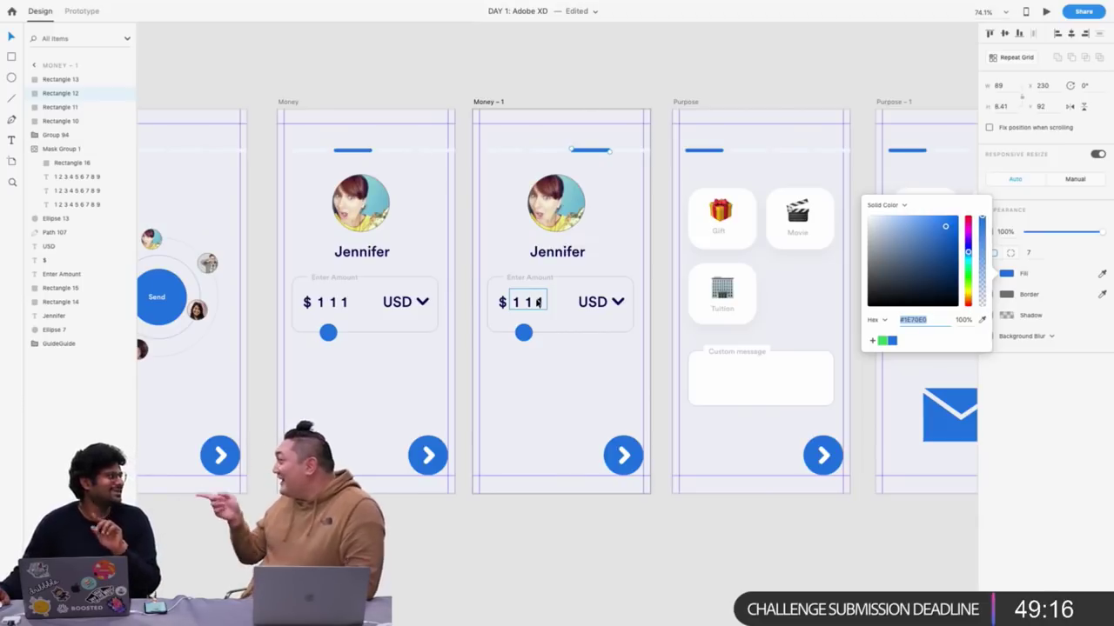
scroll(633, 161, "right", 3)
scroll(632, 161, "right", 1)
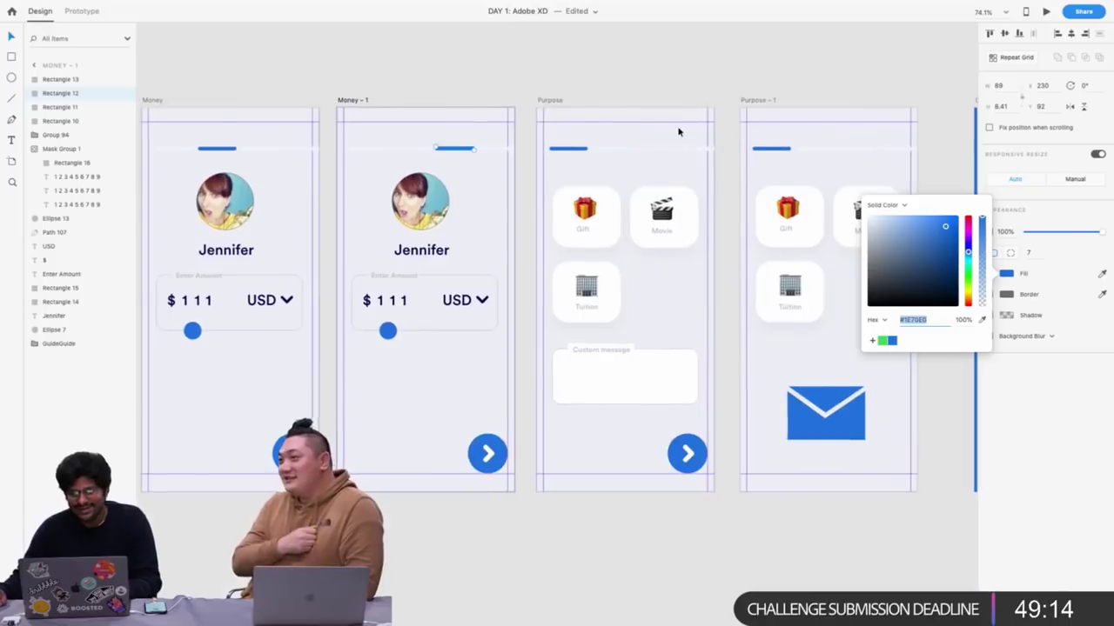
scroll(679, 133, "up", 5)
scroll(654, 193, "down", 3)
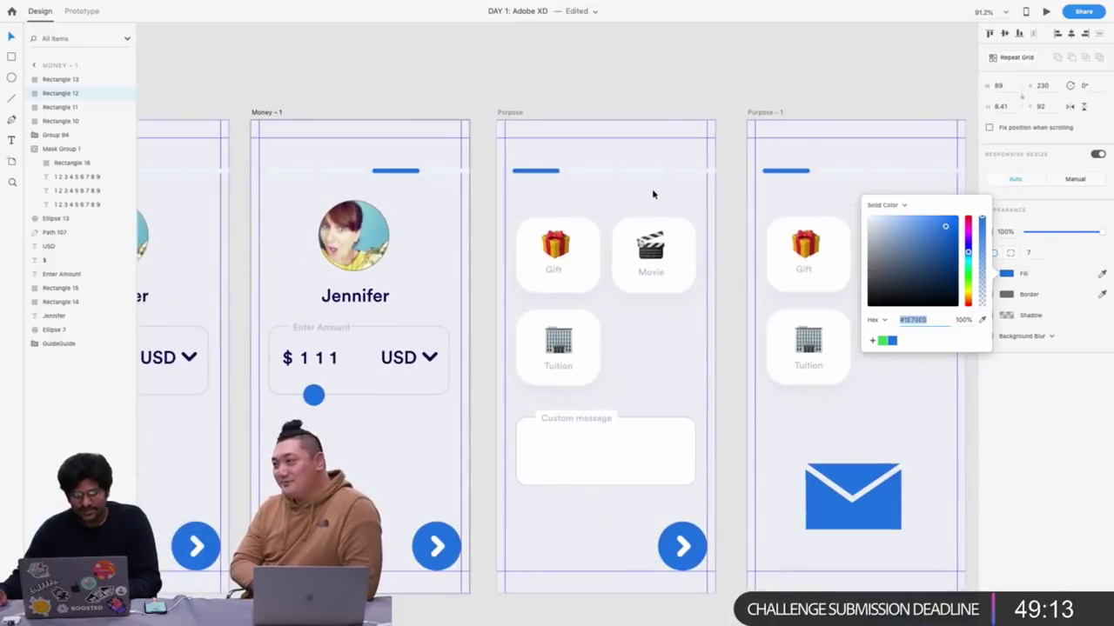
double_click(309, 358)
left_click(409, 289)
left_click(319, 358)
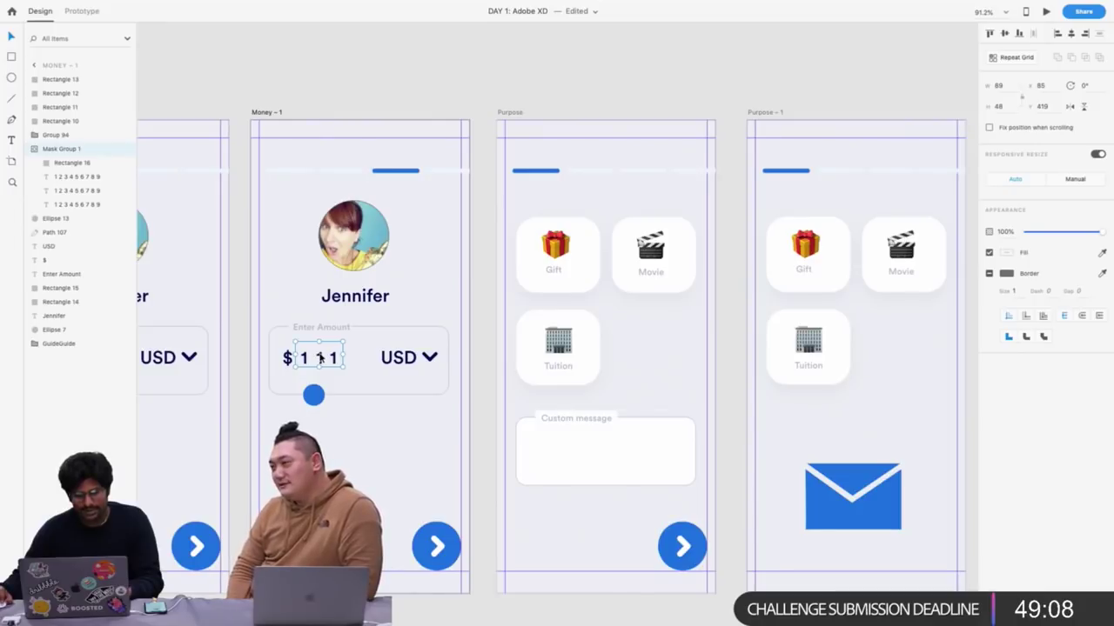
left_click_drag(319, 357, 617, 199)
Delete the second and third digit columns of the copied amount on Purpose and replace the remaining column's text with $500
double_click(618, 199)
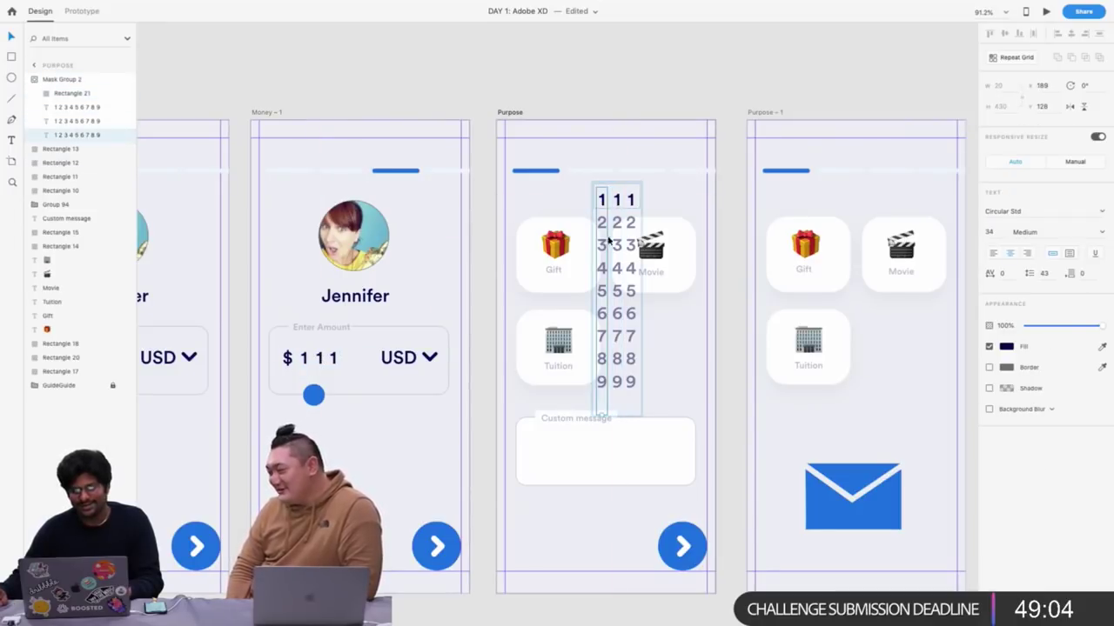
left_click(632, 247, "shift")
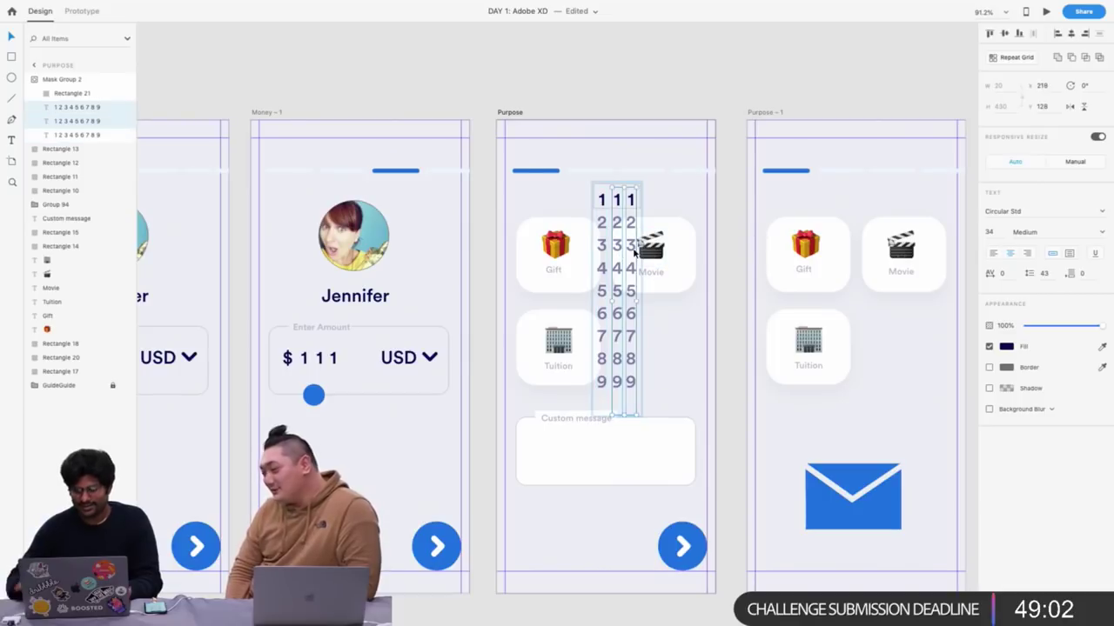
key("Delete")
left_click(606, 223)
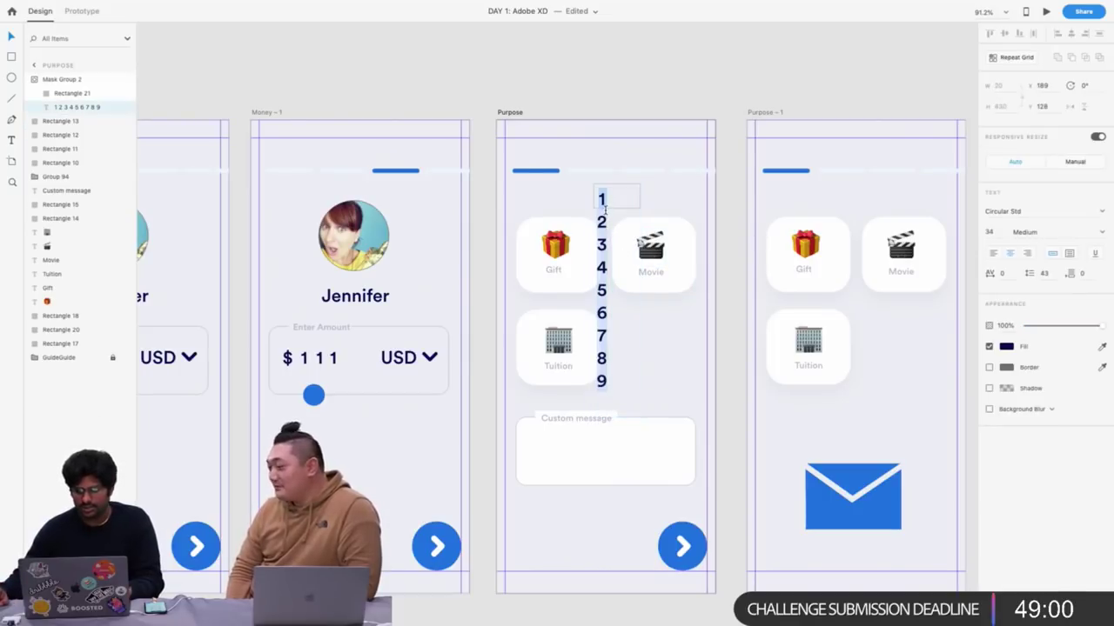
type("$500")
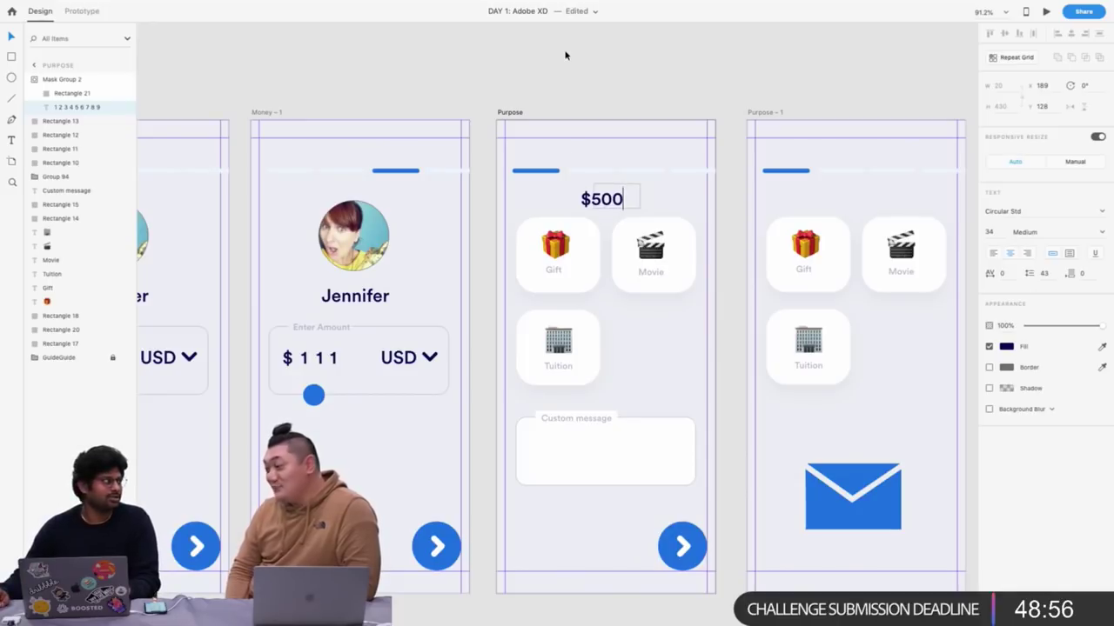
Try to move the $500 text on Purpose closer to the left margin inside its mask group, and undo the move
key("Escape")
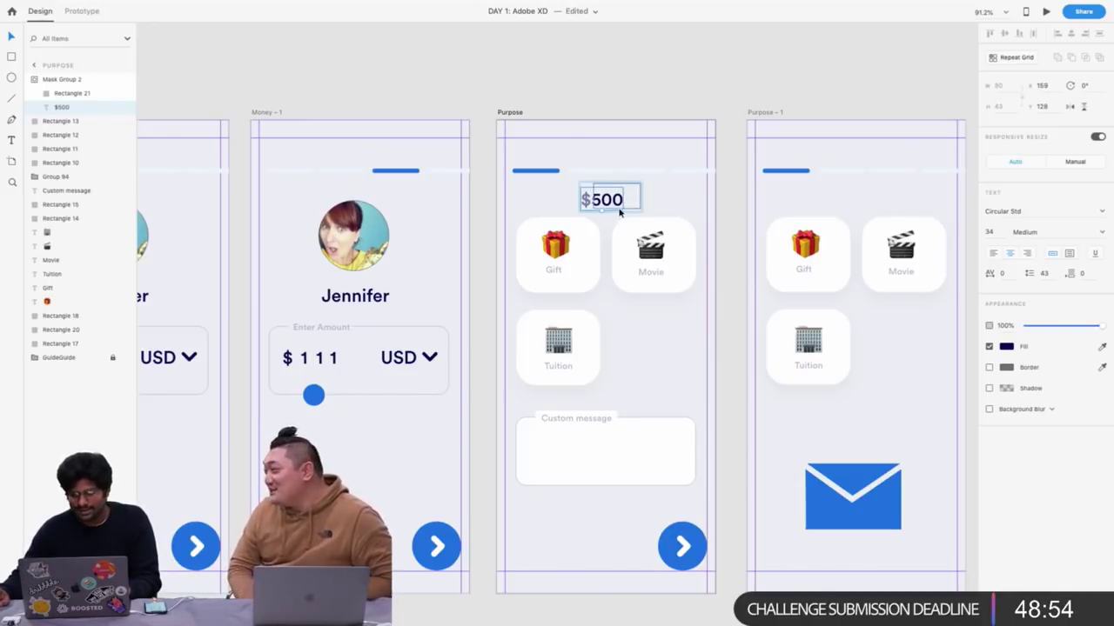
left_click_drag(595, 201, 544, 200)
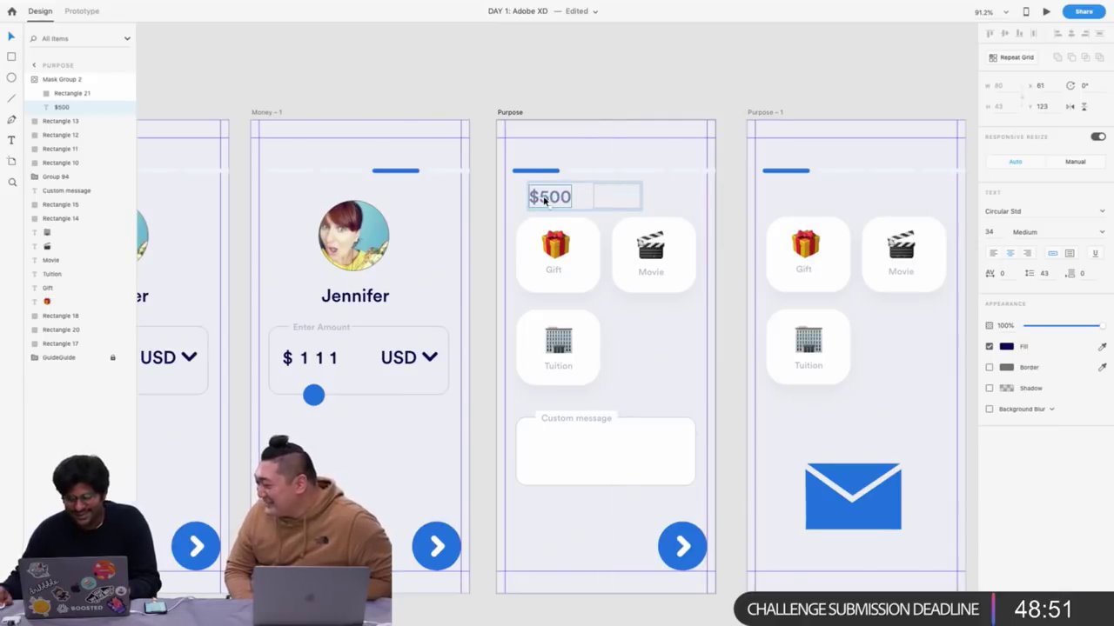
left_click(555, 251)
key("ctrl+z")
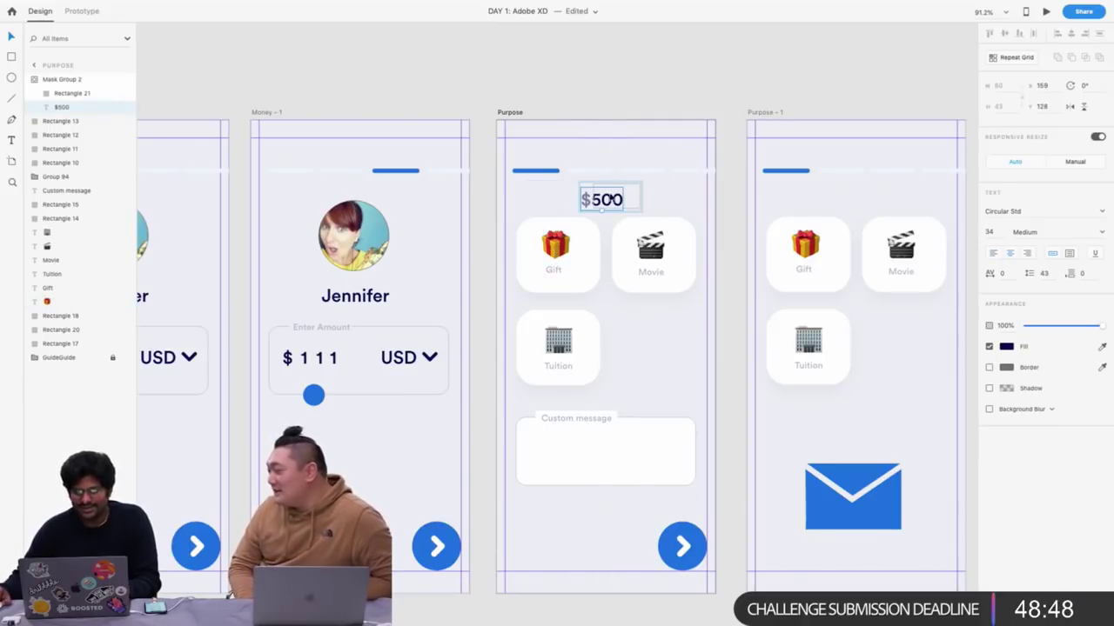
Remove the $500 text from the mask group on the Purpose artboard
double_click(606, 199)
key("super+x")
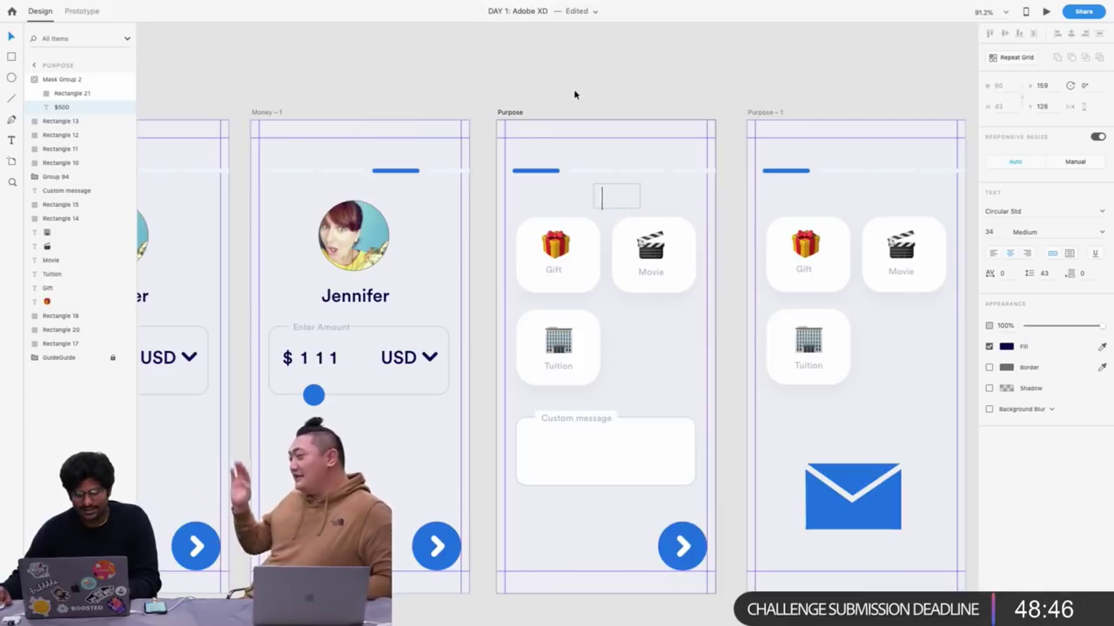
left_click(573, 93)
key("super+v")
key("BackSpace")
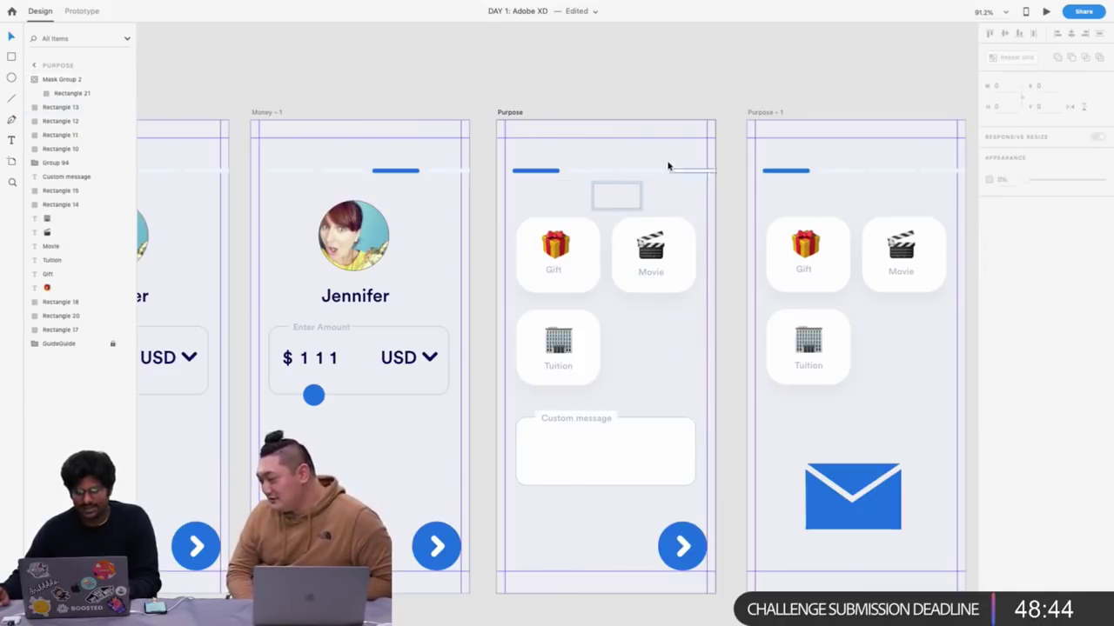
Place a copy of the dollar sign from Money – 1 under the progress bar on Purpose and extend its text to $500
left_click(545, 71)
left_click_drag(294, 362, 585, 201)
double_click(585, 201)
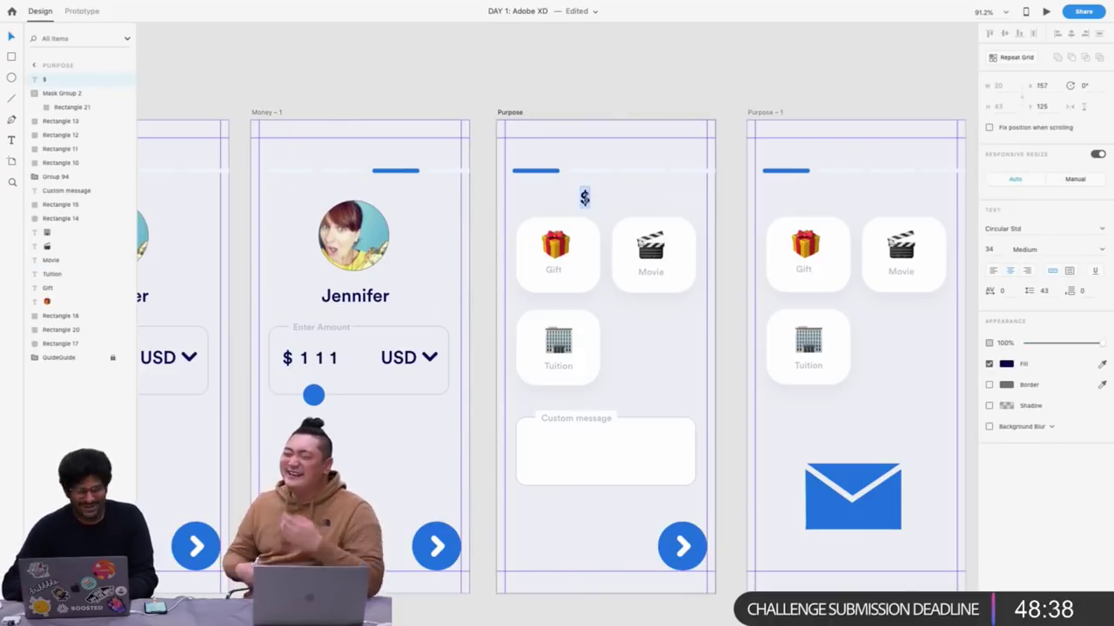
key("Return")
type("500")
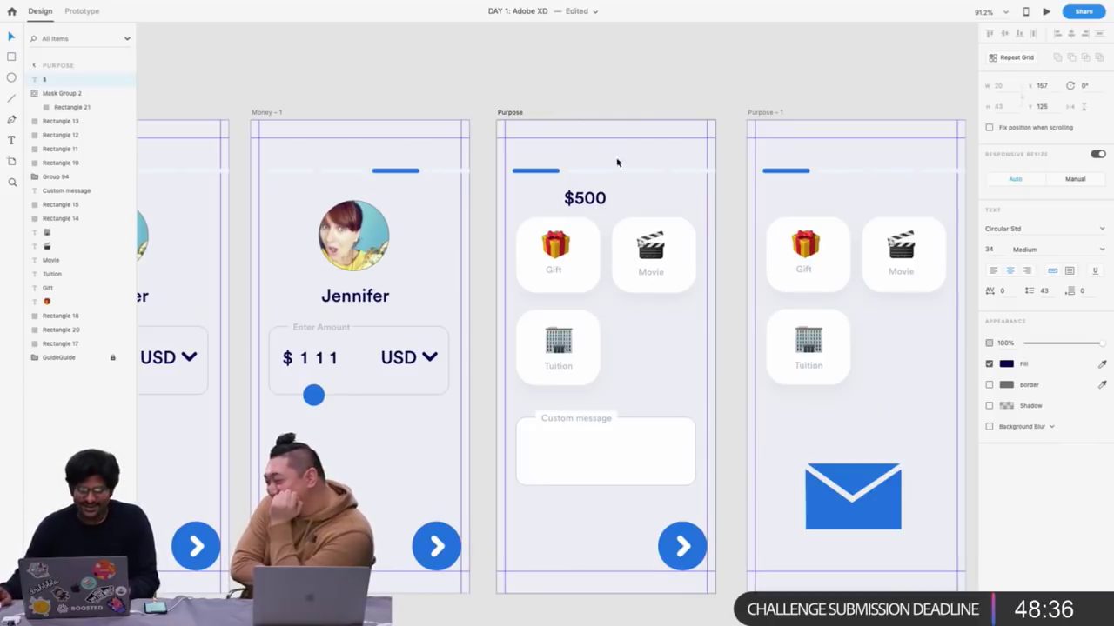
key("Escape")
Copy the round portrait from Money – 1 to Purpose, shrink it to a small avatar above the Gift card, and set $500 beside it
left_click(364, 247)
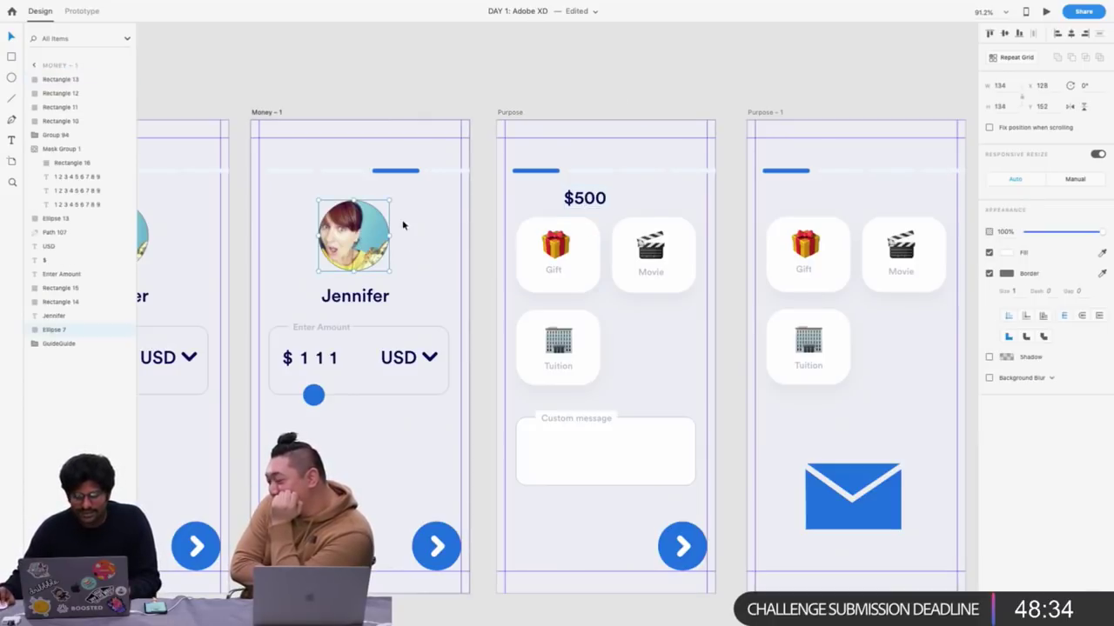
left_click(504, 112)
key("ctrl+v")
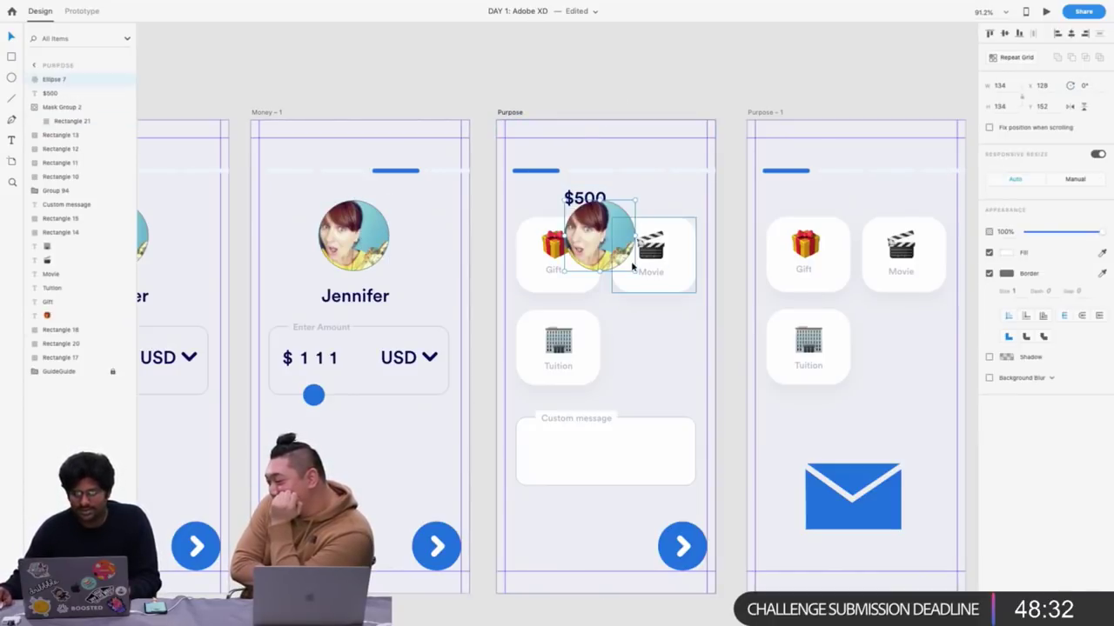
left_click_drag(639, 273, 572, 195)
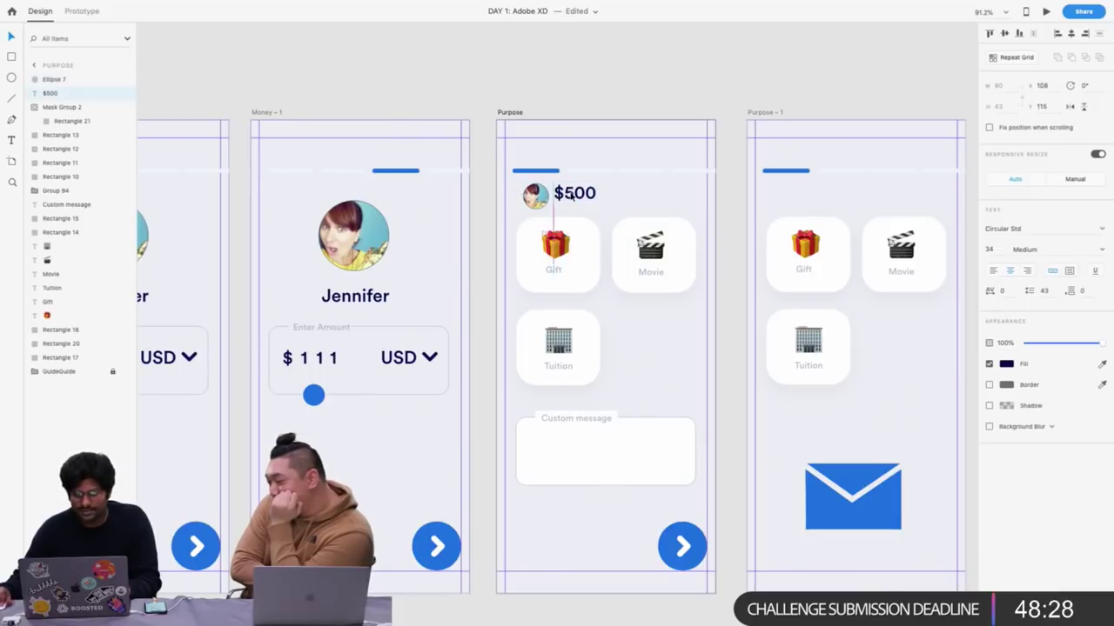
Set the corner radius of the Gift, Movie and Tuition card rectangles on Purpose to 18
left_click(595, 265)
scroll(597, 266, "down", 2)
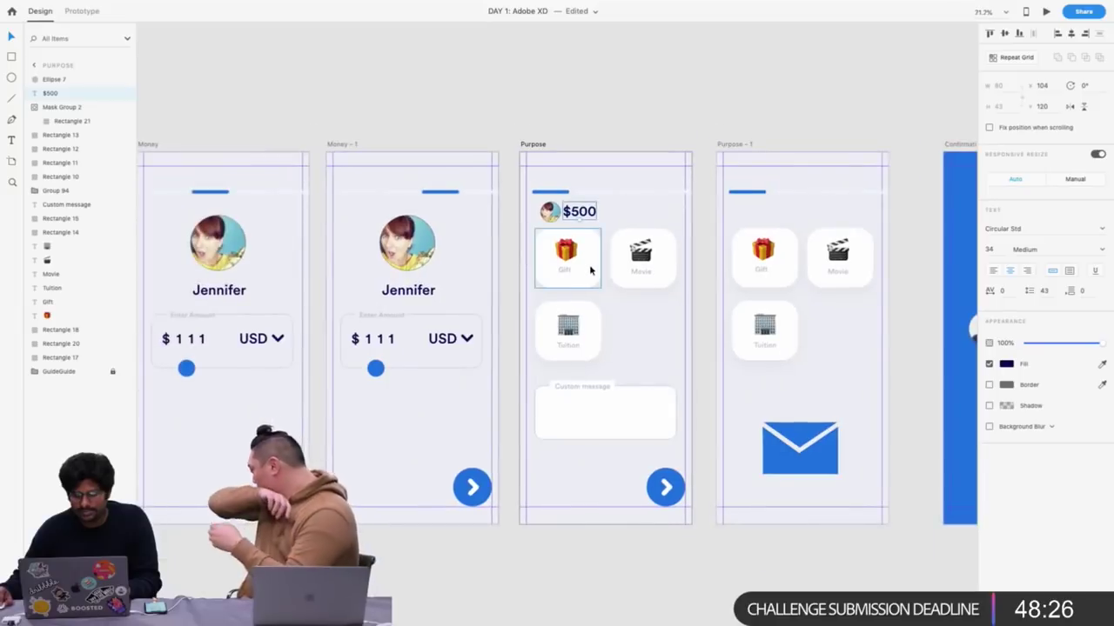
left_click(635, 280, "shift")
left_click(588, 340, "shift")
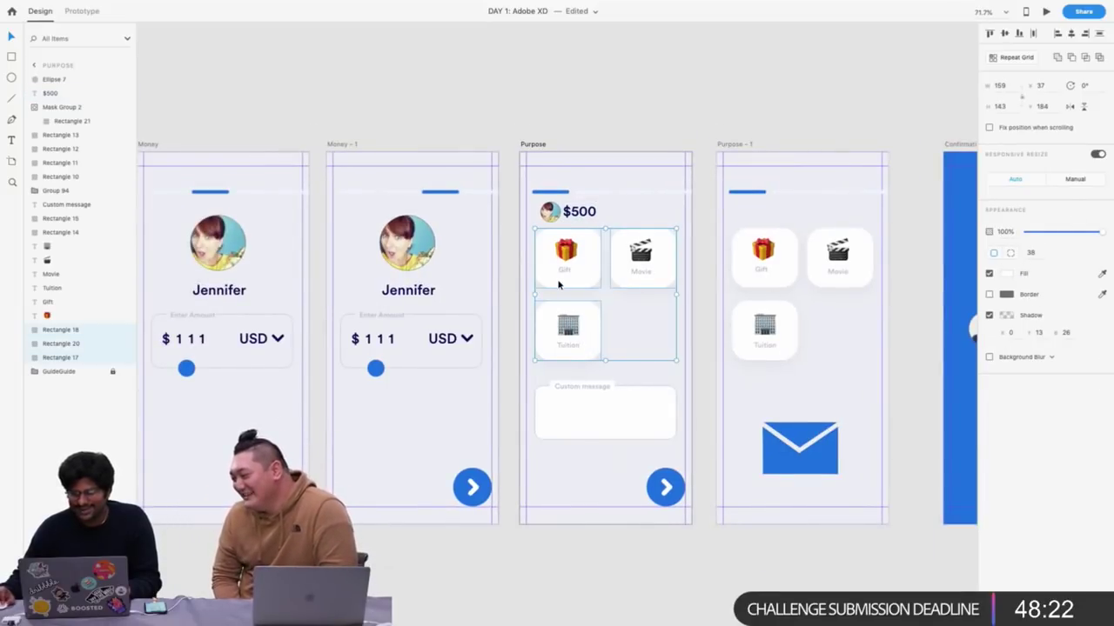
key("ctrl+plus")
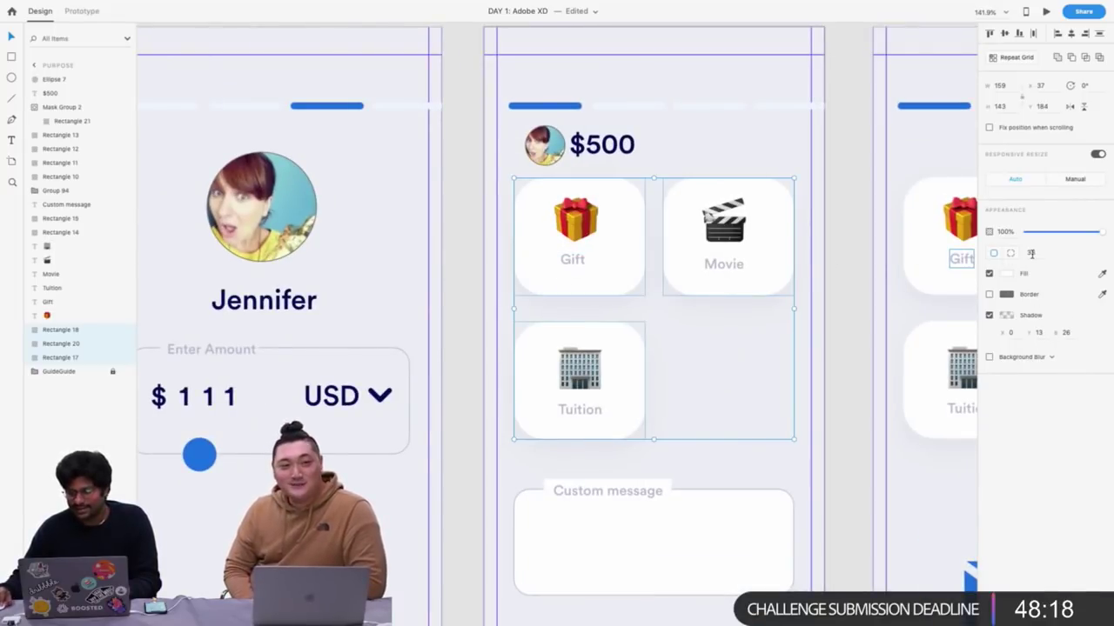
type("18")
key("Return")
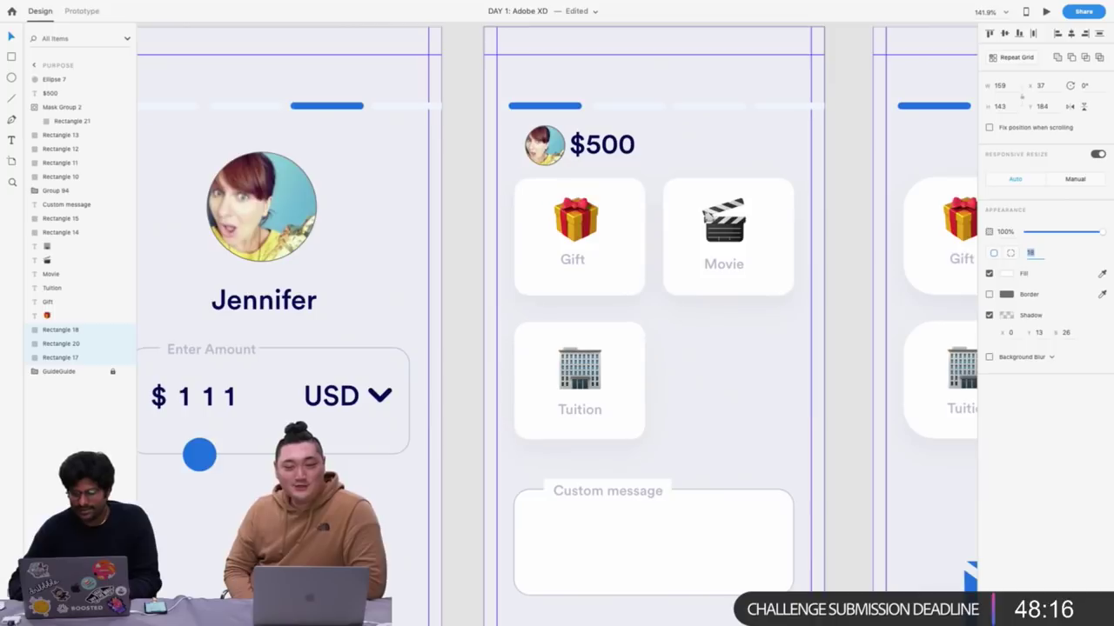
Replace the three cards on Purpose – 1 with copies of the Gift, Movie and Tuition cards from Purpose
scroll(520, 348, "down", 5)
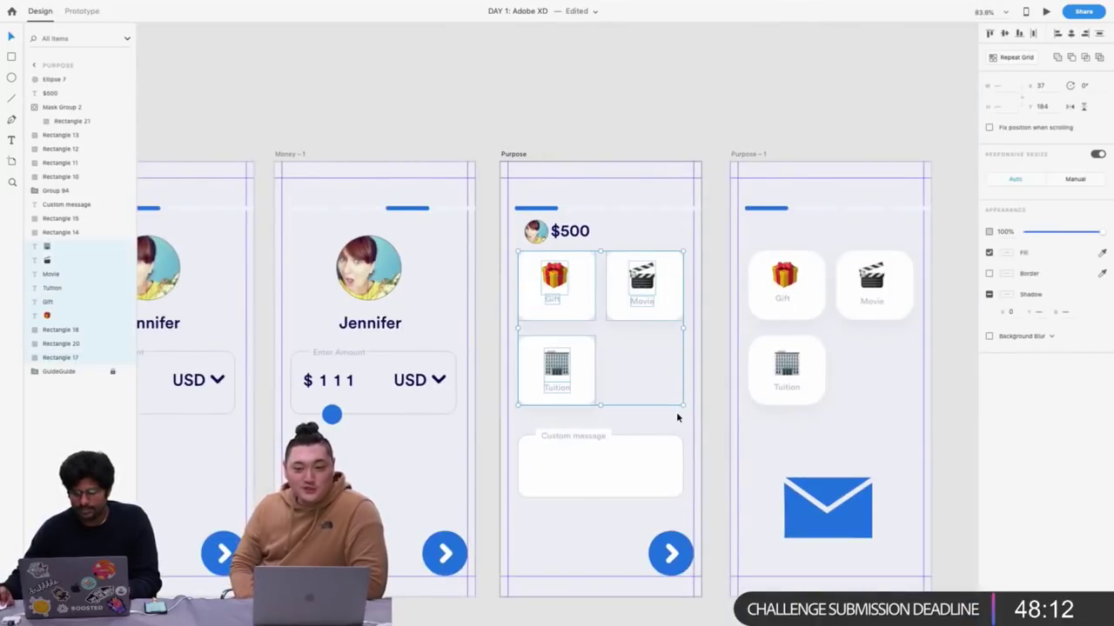
left_click_drag(716, 255, 891, 387)
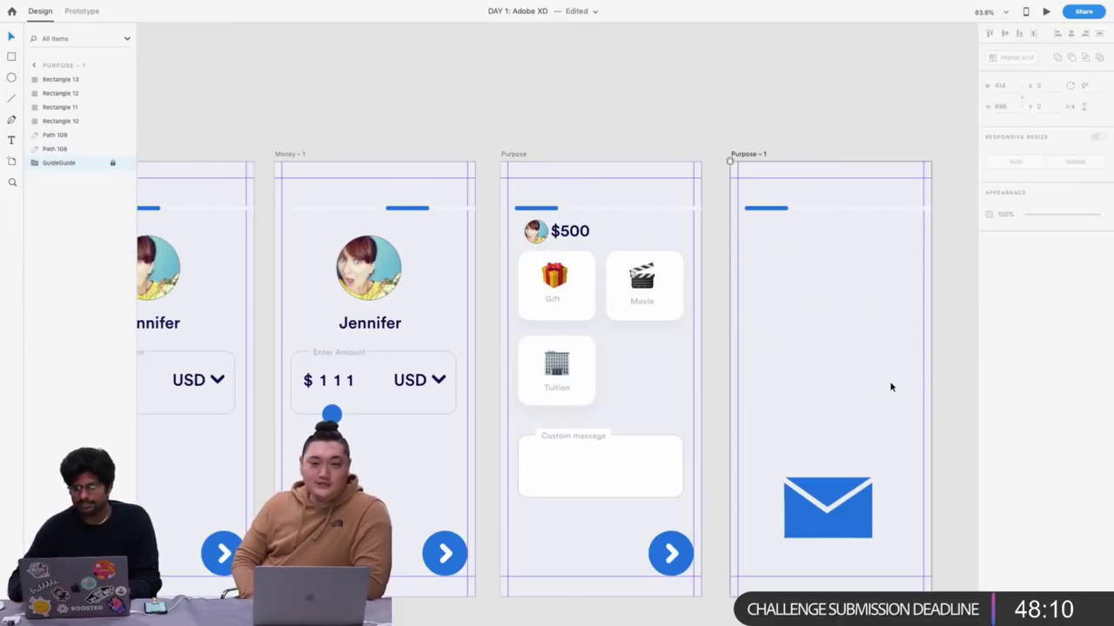
left_click(730, 61)
scroll(729, 111, "down", 4)
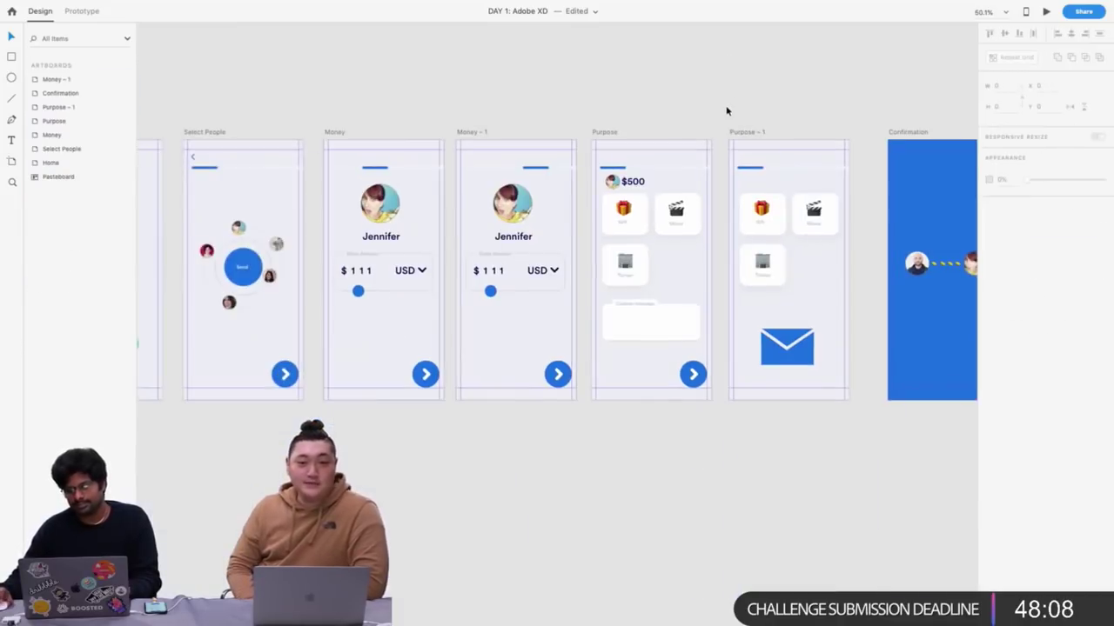
Fill the first three progress segments on the Purpose artboard with the pale colour sampled from the fourth segment
scroll(716, 117, "up", 5)
left_click(517, 215)
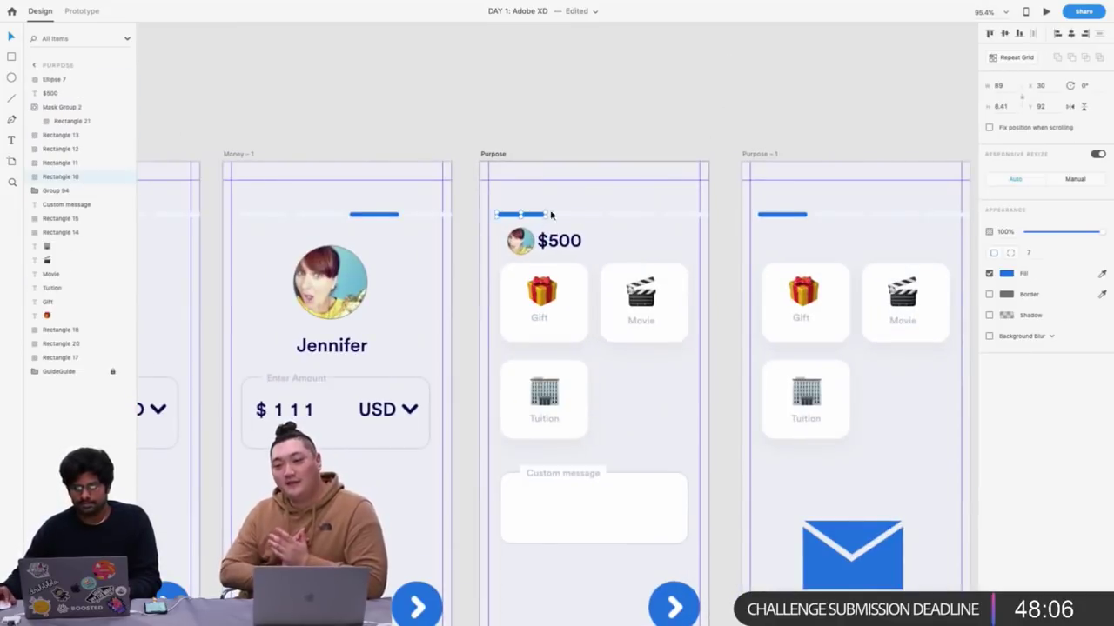
left_click(587, 216, "shift")
left_click(637, 218, "shift")
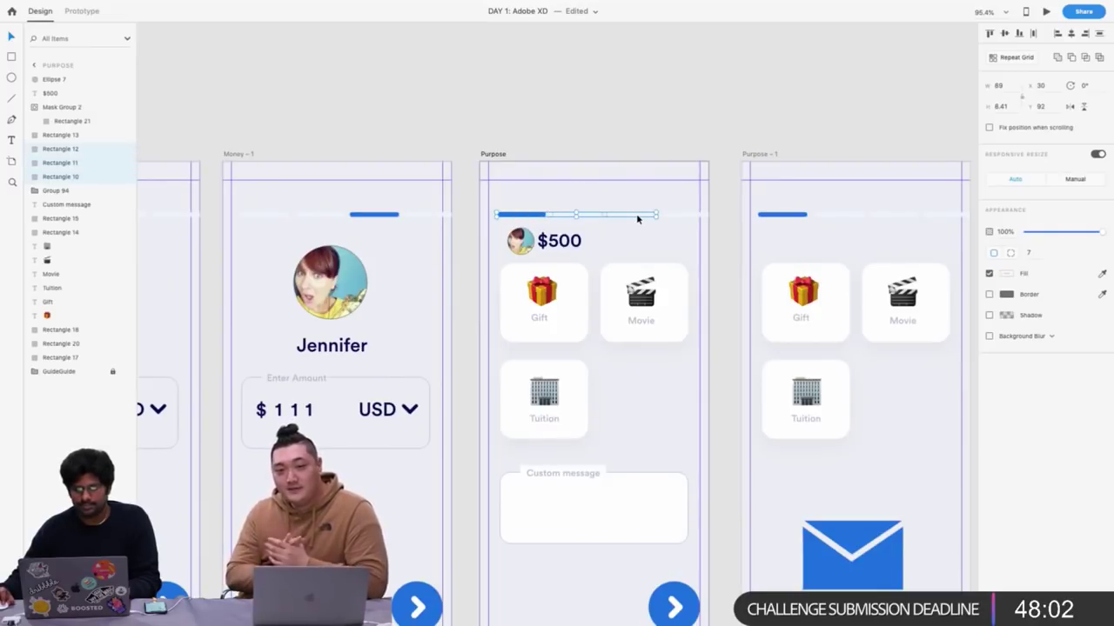
left_click(1006, 274)
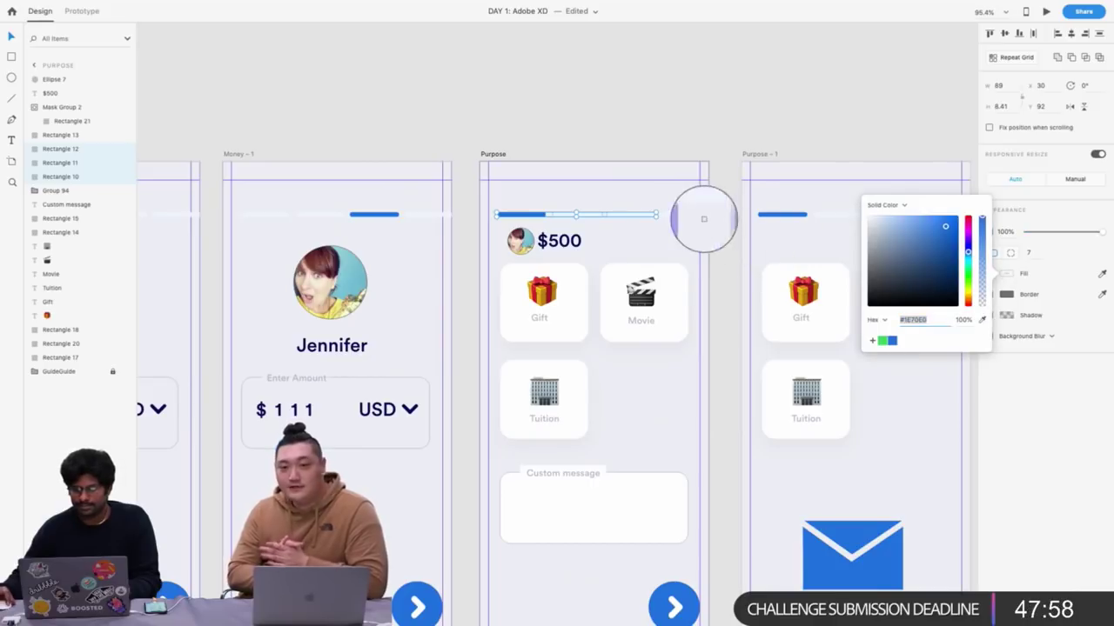
left_click(691, 218)
scroll(666, 144, "right", 5)
left_click(542, 134)
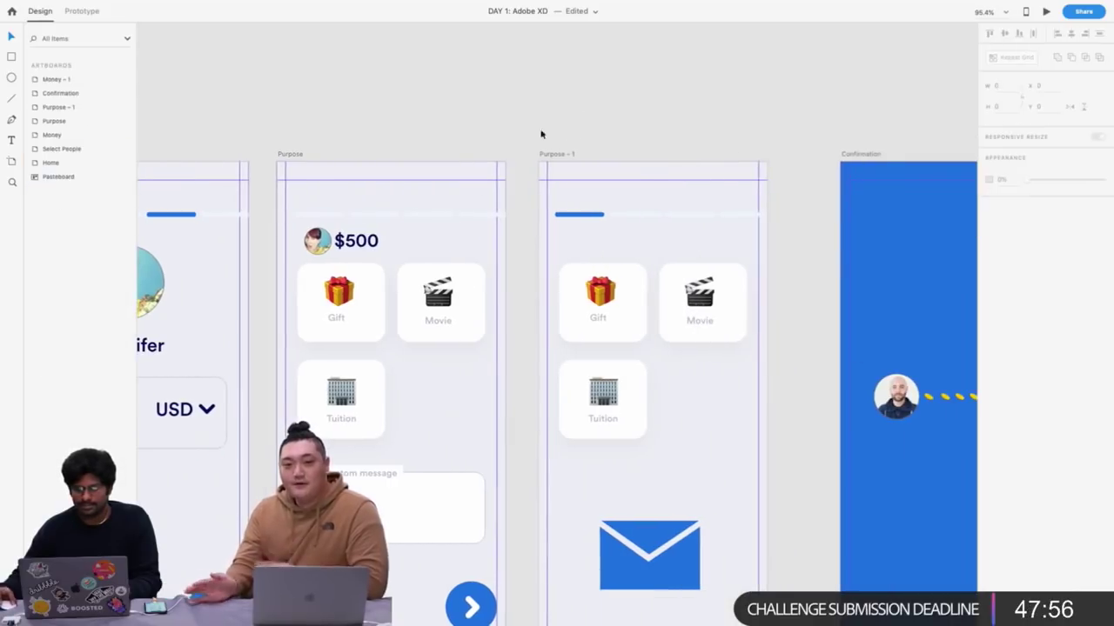
Fill the fourth progress segment on the Purpose artboard with the saved blue colour
left_click(465, 217)
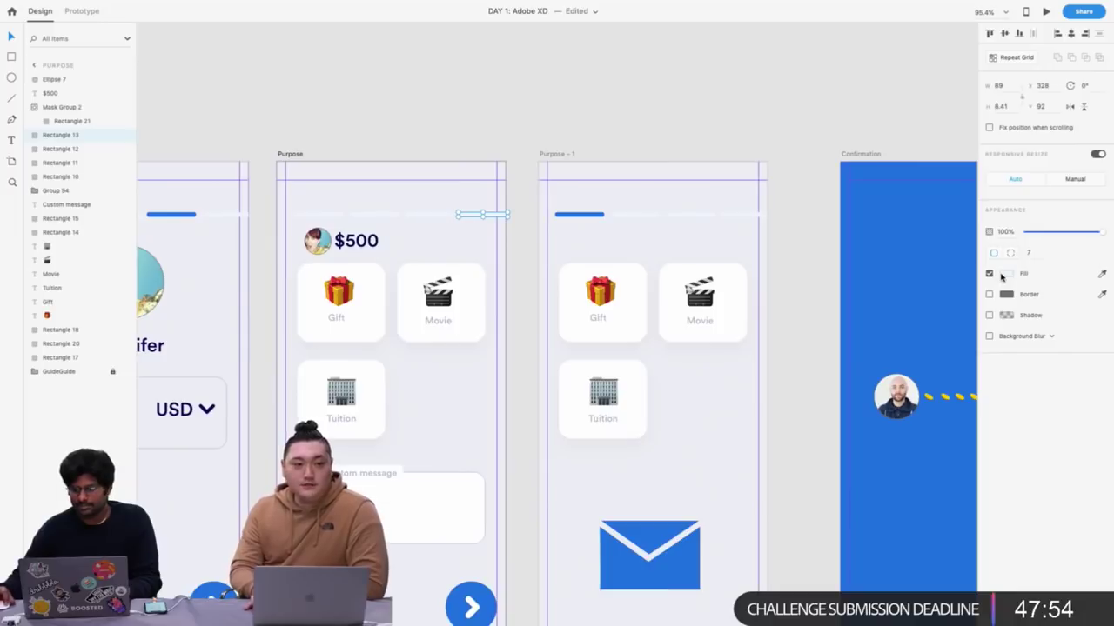
left_click(1005, 273)
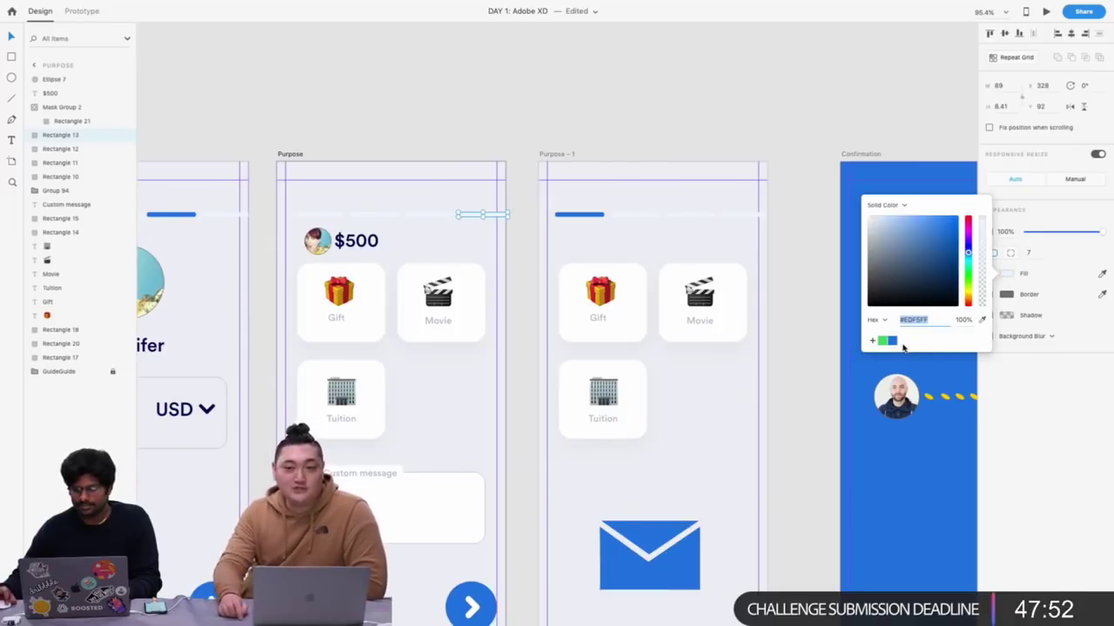
left_click(891, 340)
scroll(720, 163, "down", 5)
left_click(684, 131)
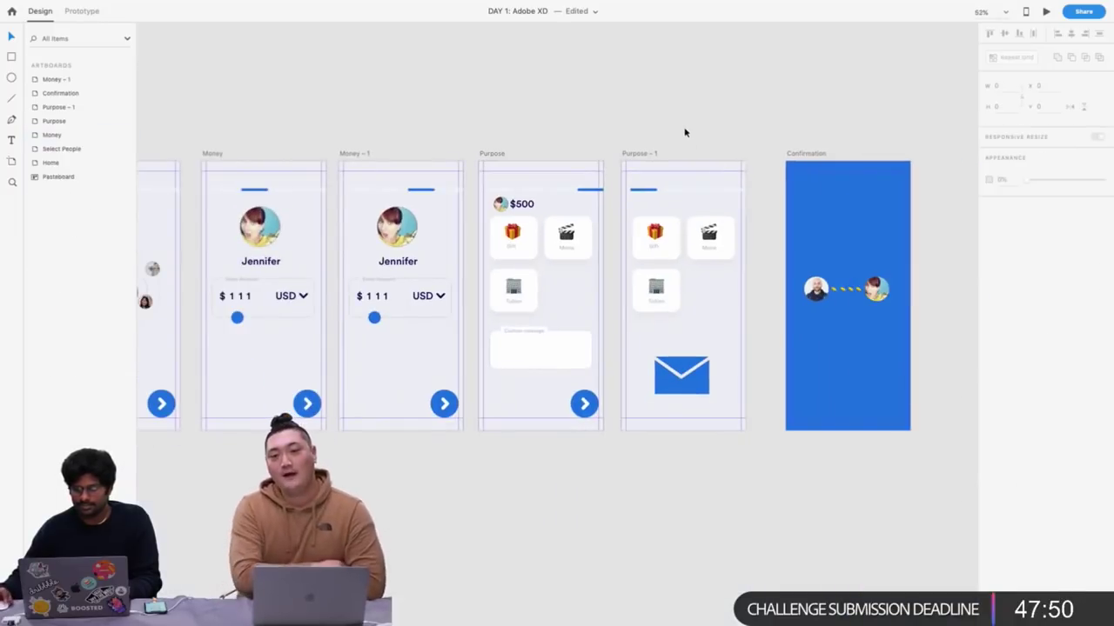
Copy the Custom message label from Purpose to the Confirmation artboard and centre it below the two portraits
scroll(692, 131, "left", 3)
scroll(695, 131, "right", 5)
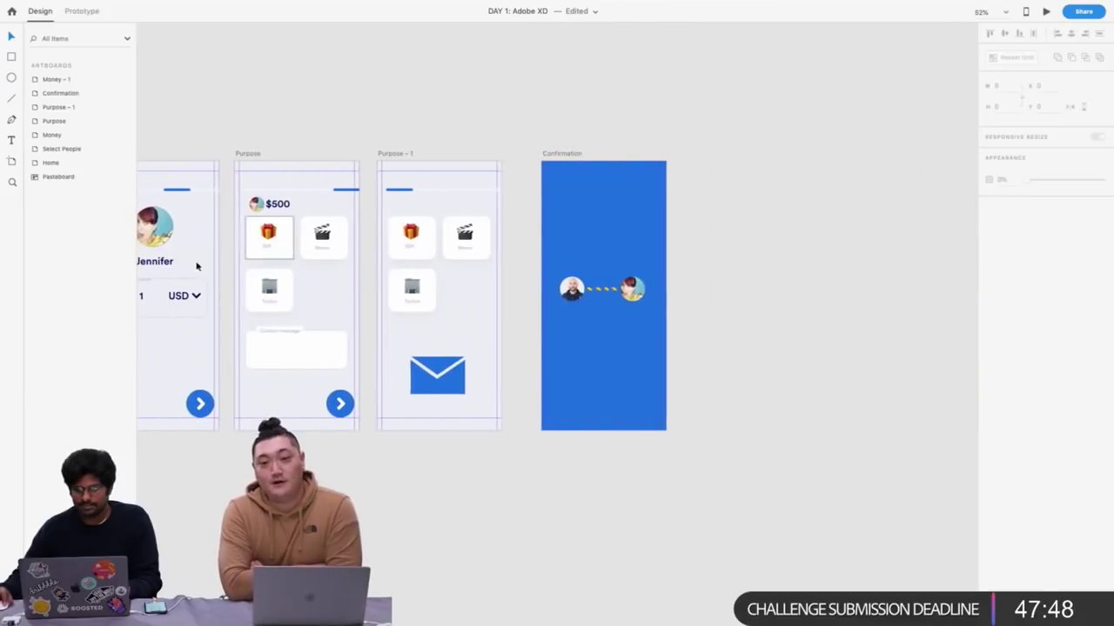
scroll(232, 271, "left", 2)
left_click(330, 336)
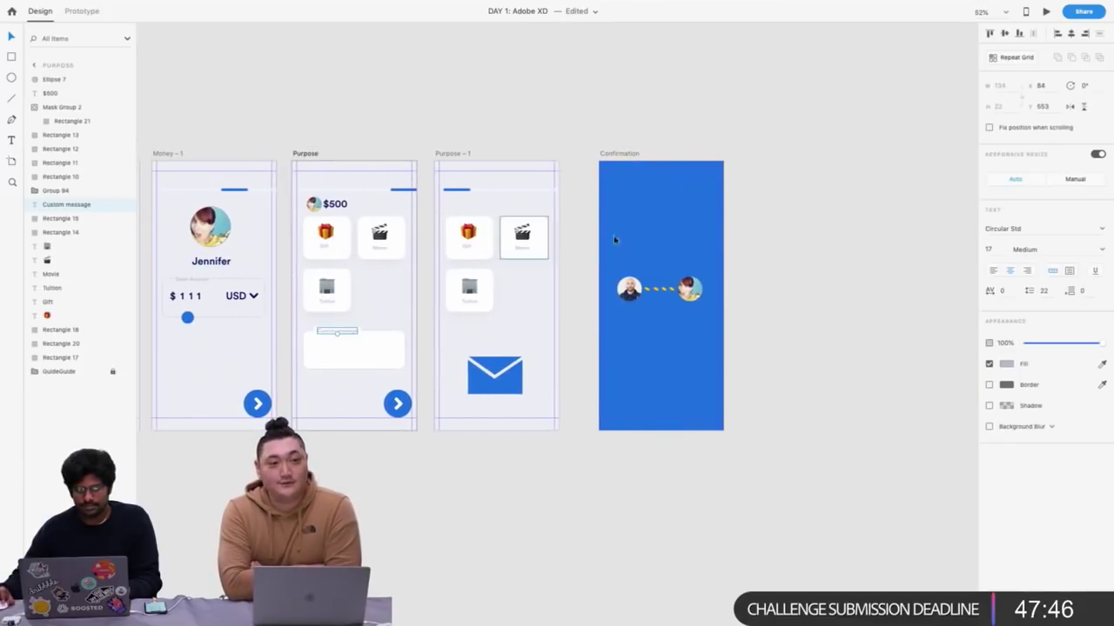
left_click(673, 332)
scroll(672, 332, "up", 5)
key("ctrl+v")
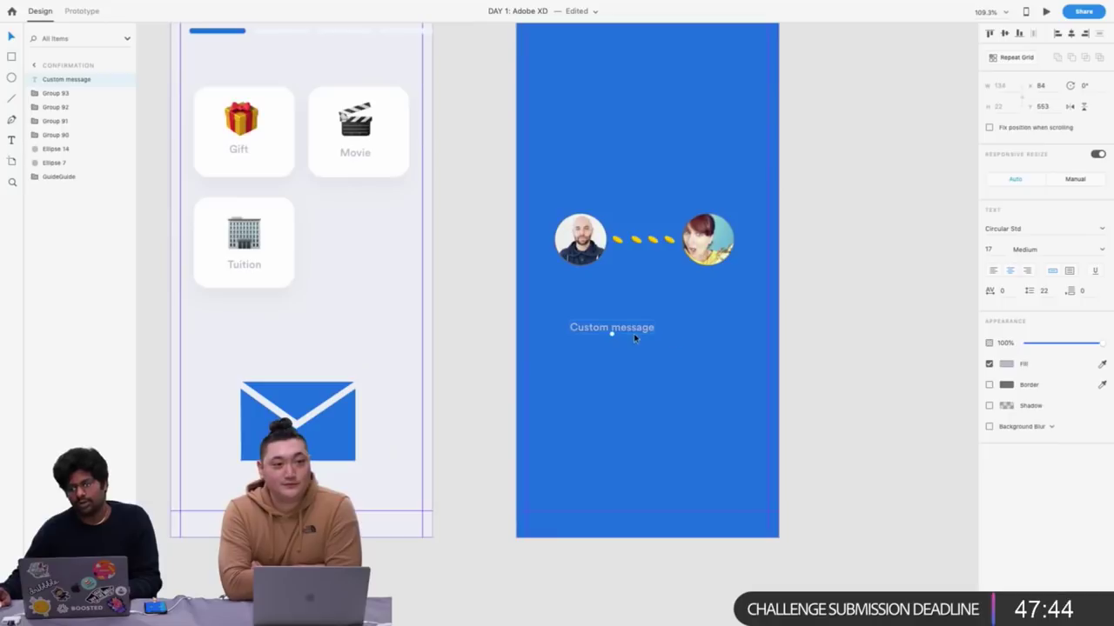
left_click_drag(634, 333, 664, 306)
Examine the text settings of the greeting on Home and of the Enter Amount label and recipient name on Money
scroll(664, 306, "down", 5)
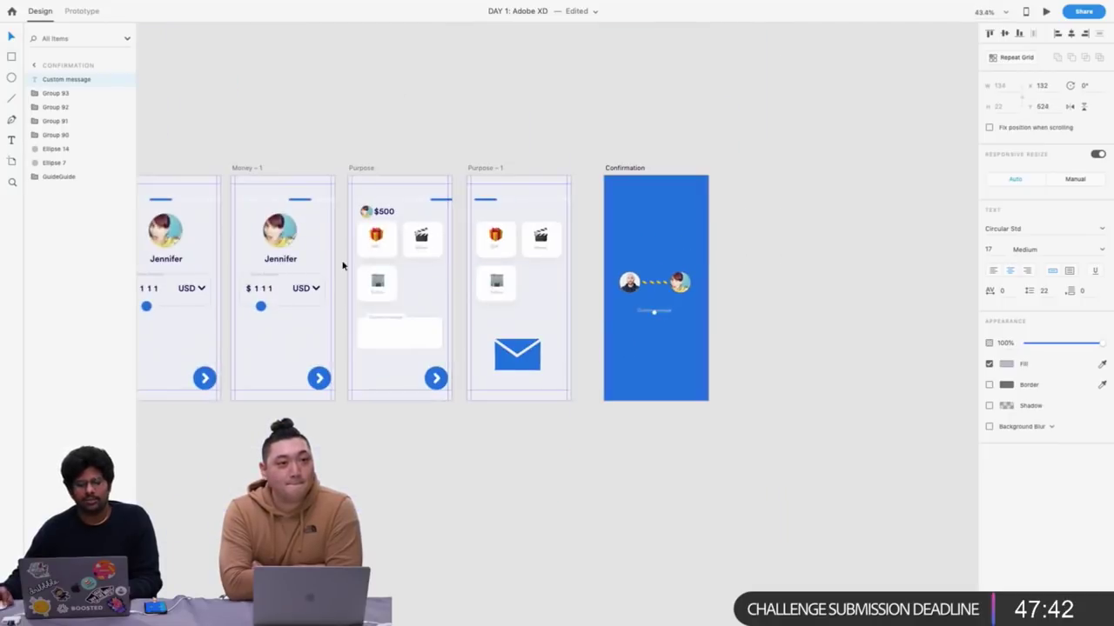
scroll(344, 261, "left", 10)
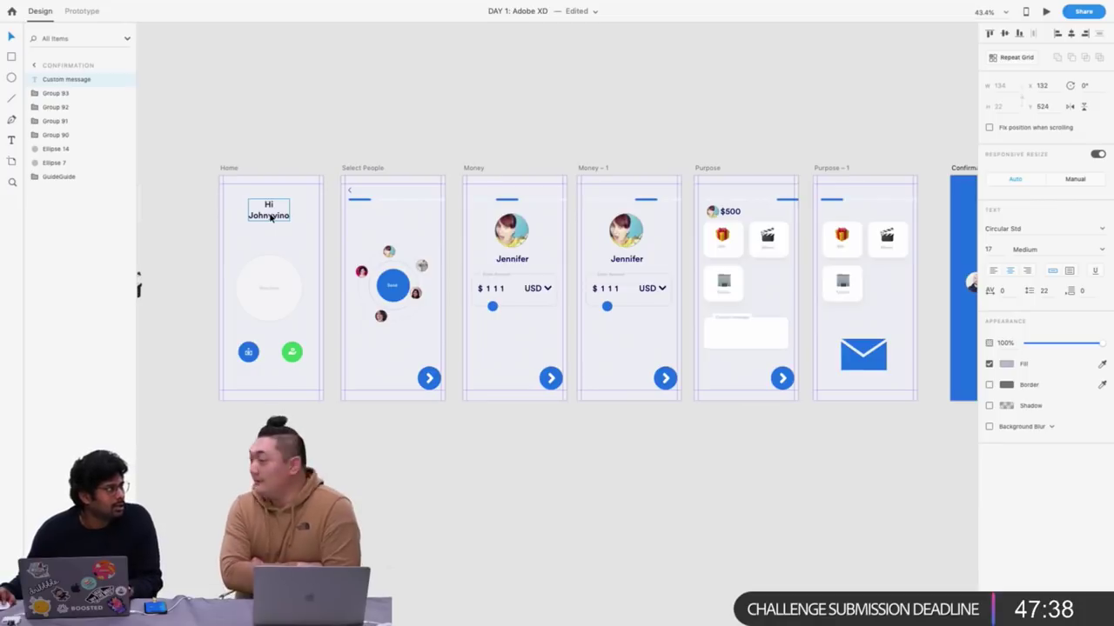
left_click(272, 219)
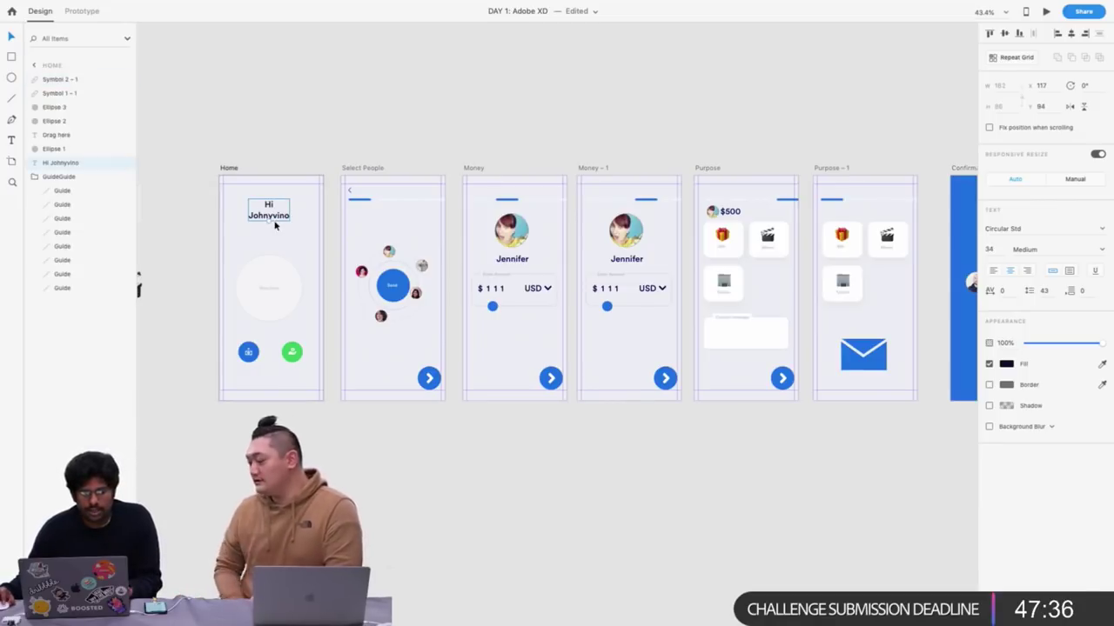
scroll(540, 226, "right", 5)
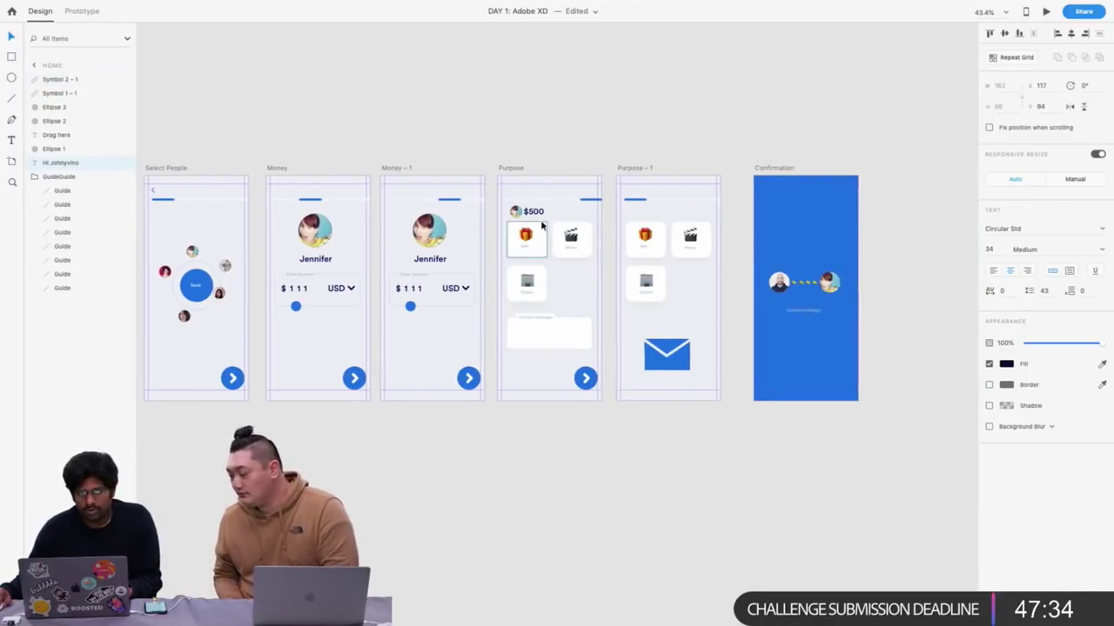
scroll(286, 283, "up", 5)
left_click(336, 264)
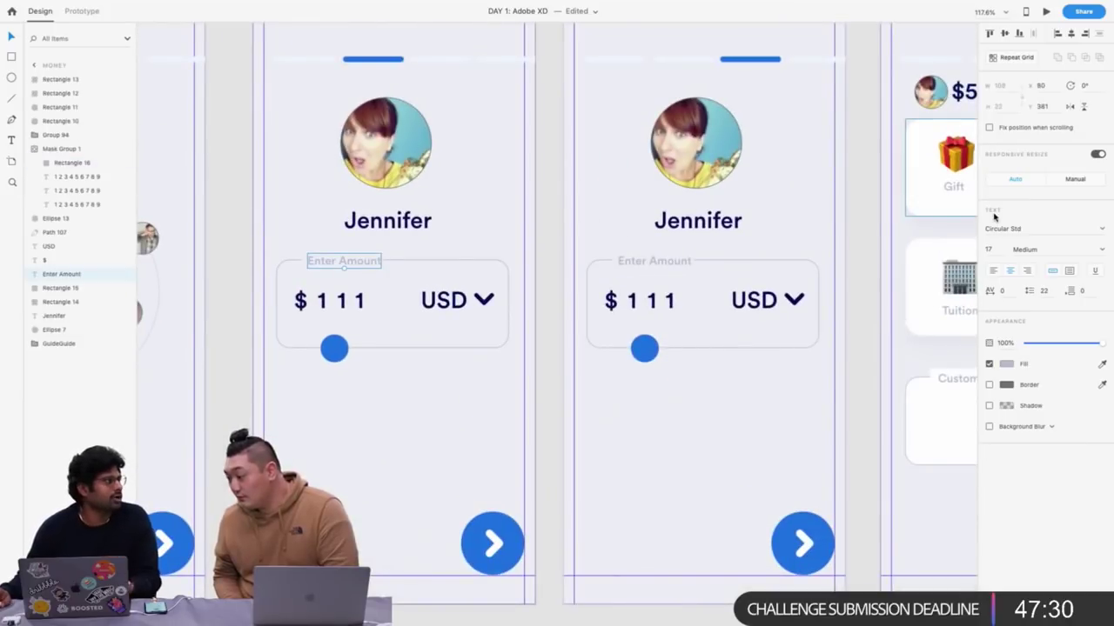
left_click(426, 223)
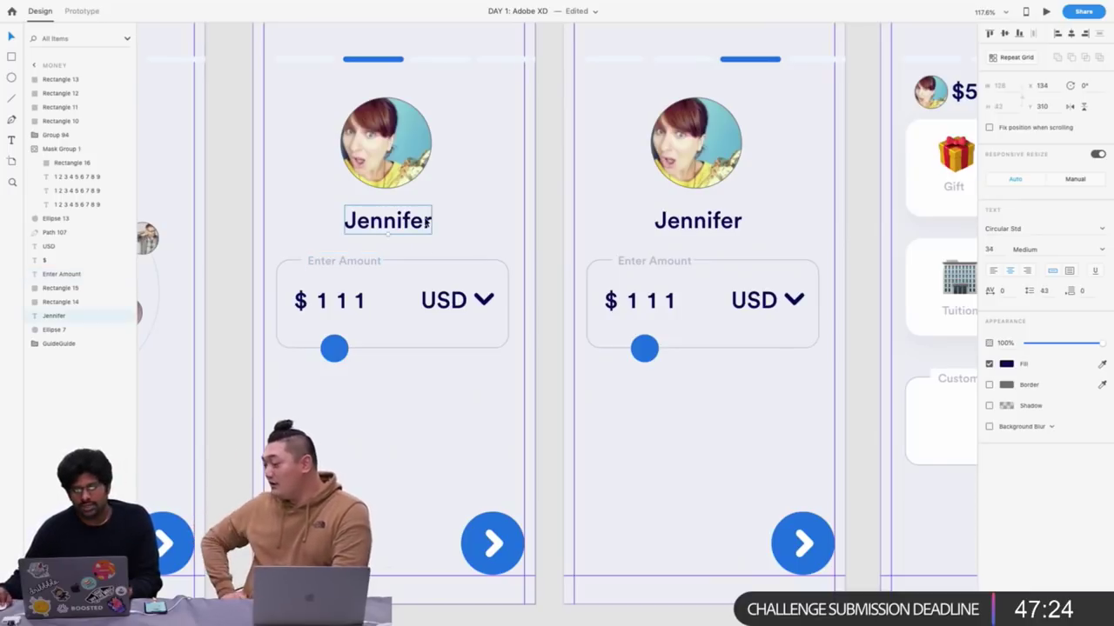
Replace the Custom message text on the Confirmation artboard with "Sending Money" and centre it slightly closer to the two portraits
scroll(425, 219, "right", 10)
scroll(534, 223, "right", 8)
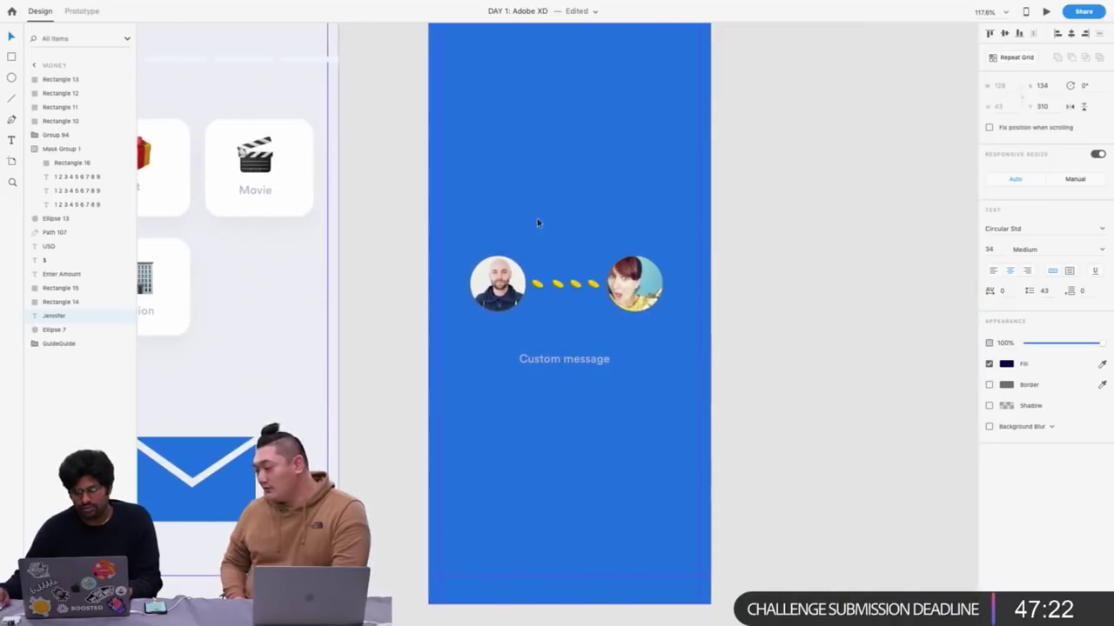
double_click(545, 364)
type("S")
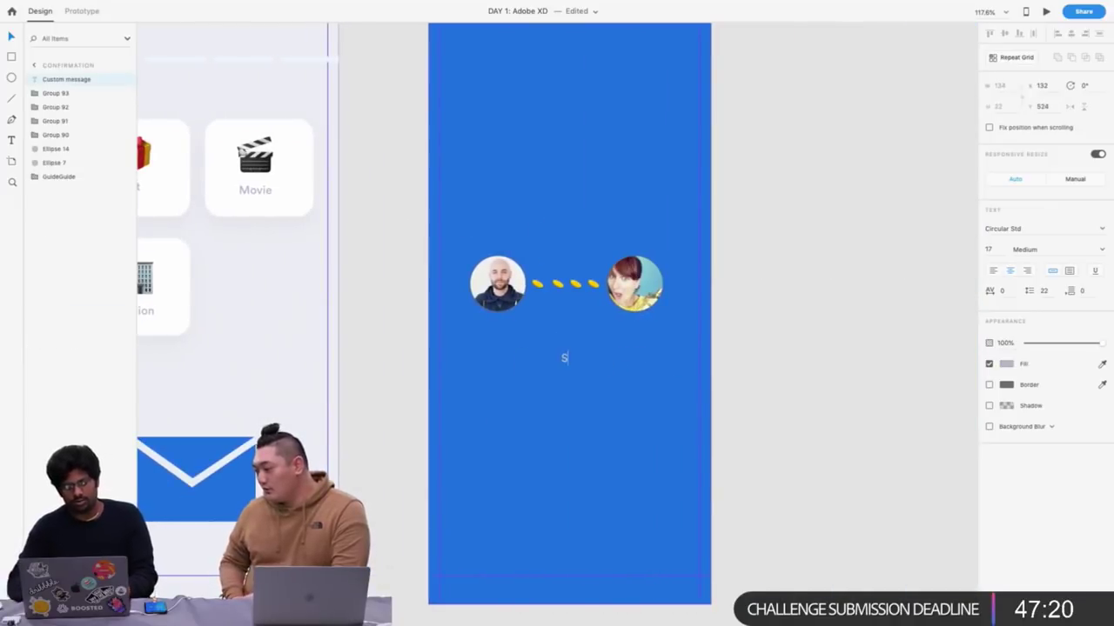
type("ending ")
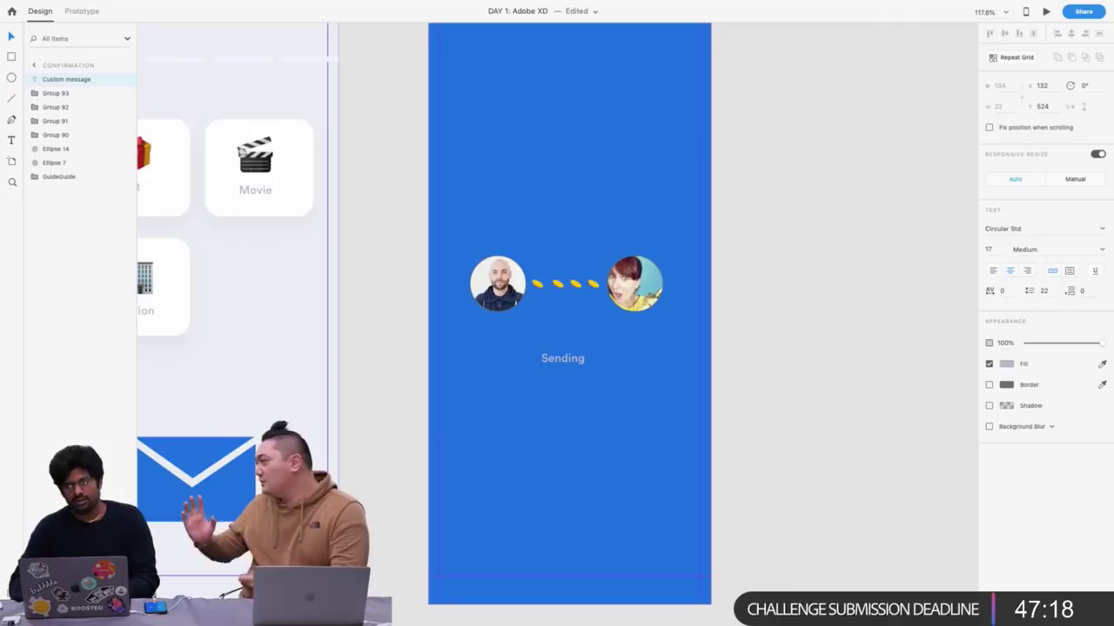
type("Money")
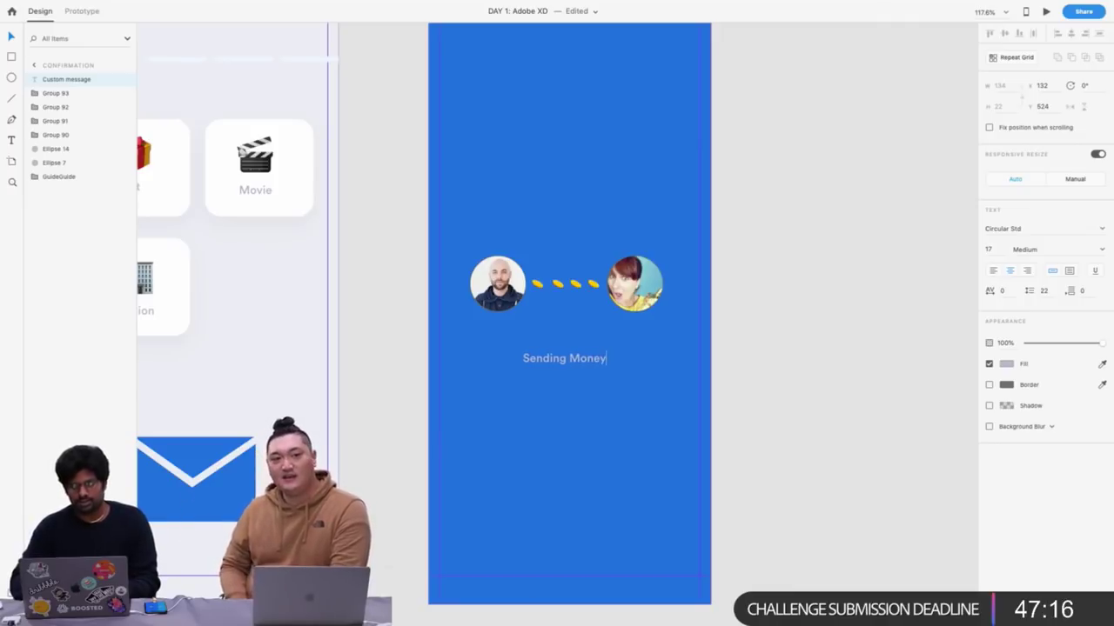
key("Escape")
left_click_drag(572, 366, 576, 353)
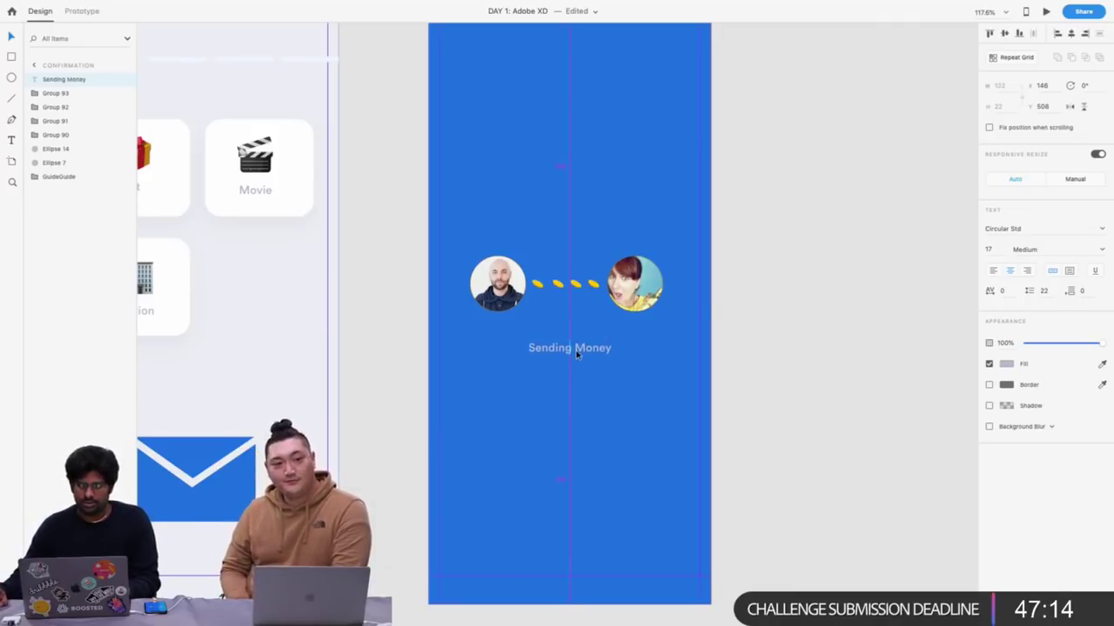
Fill the Sending Money text with white #FFFFFF and add an ellipsis at its end
left_click(1007, 364)
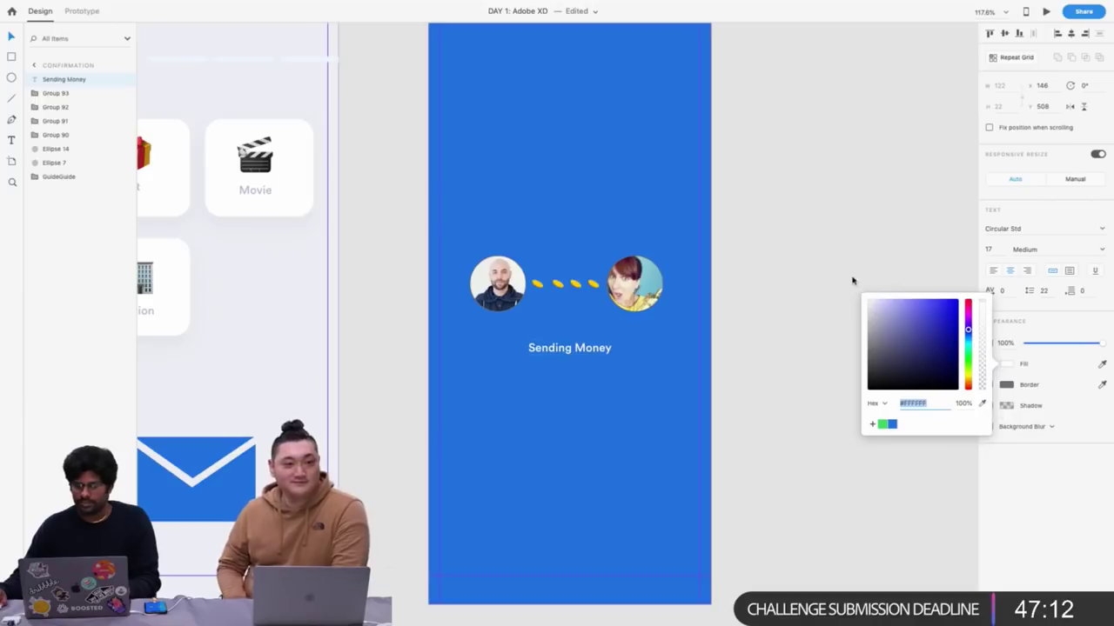
left_click(576, 341)
double_click(576, 347)
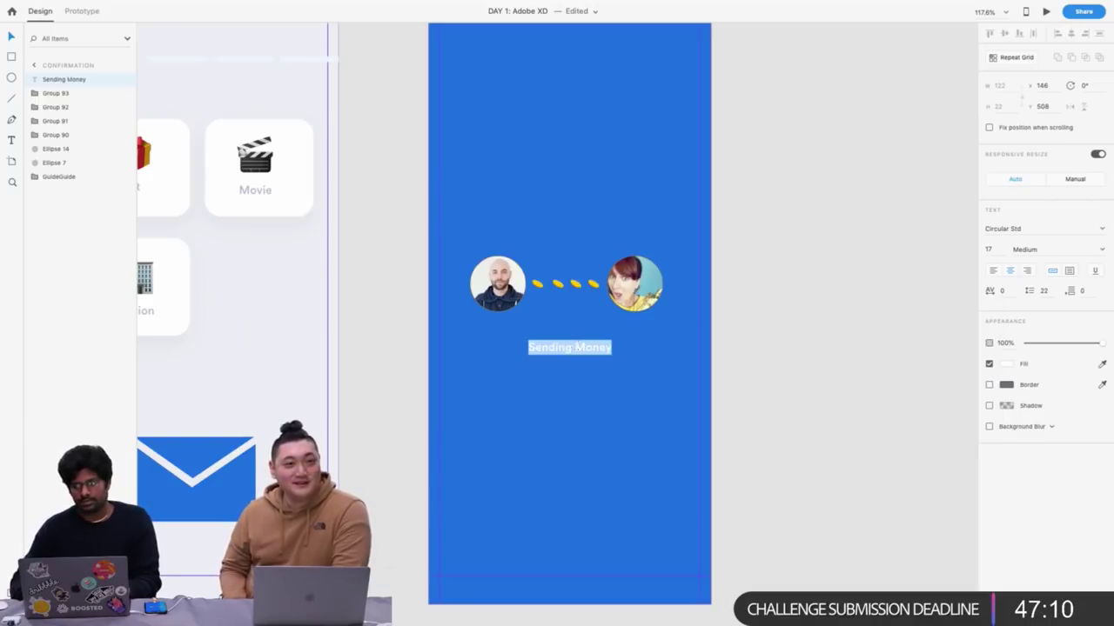
key("Right")
type("...")
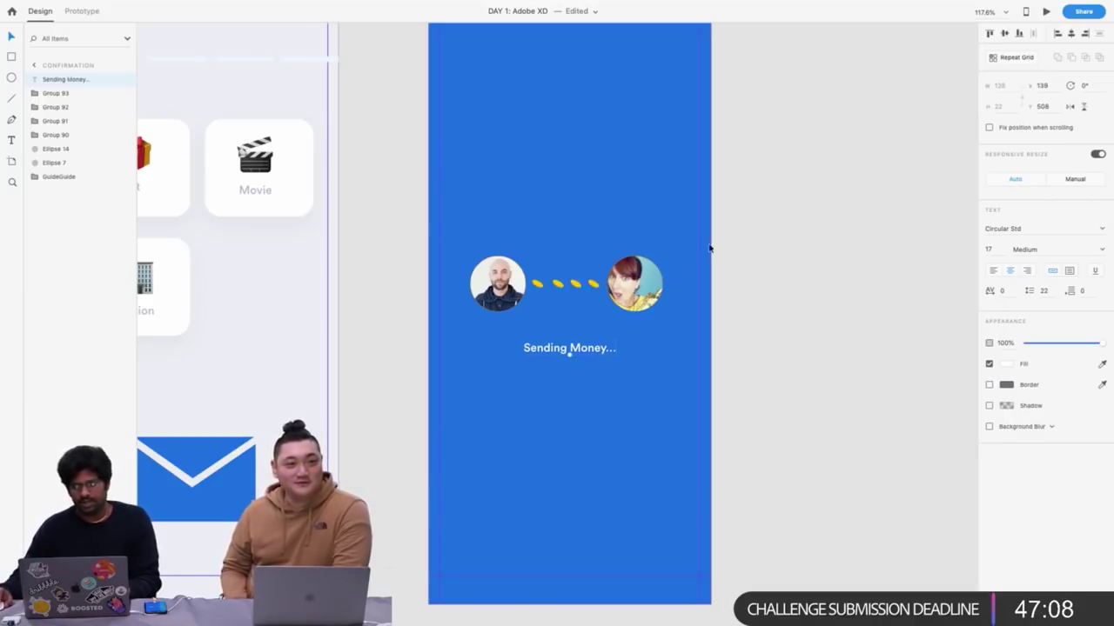
Shift the first digit column in the Money – 1 amount mask upward so that 5 shows beside the dollar sign
key("super+0")
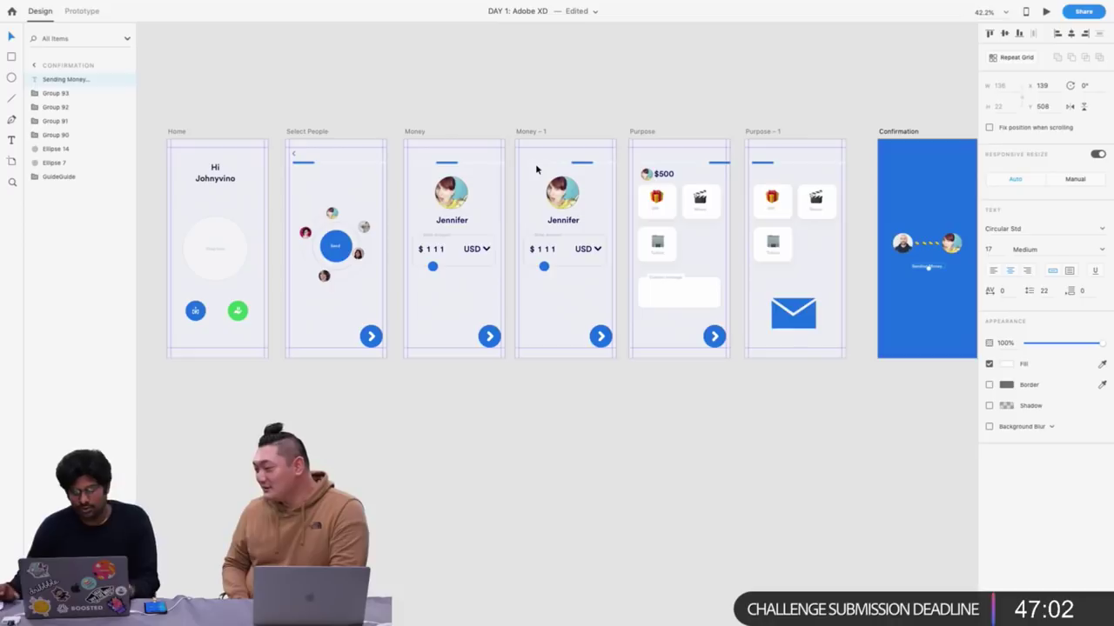
scroll(286, 116, "left", 3)
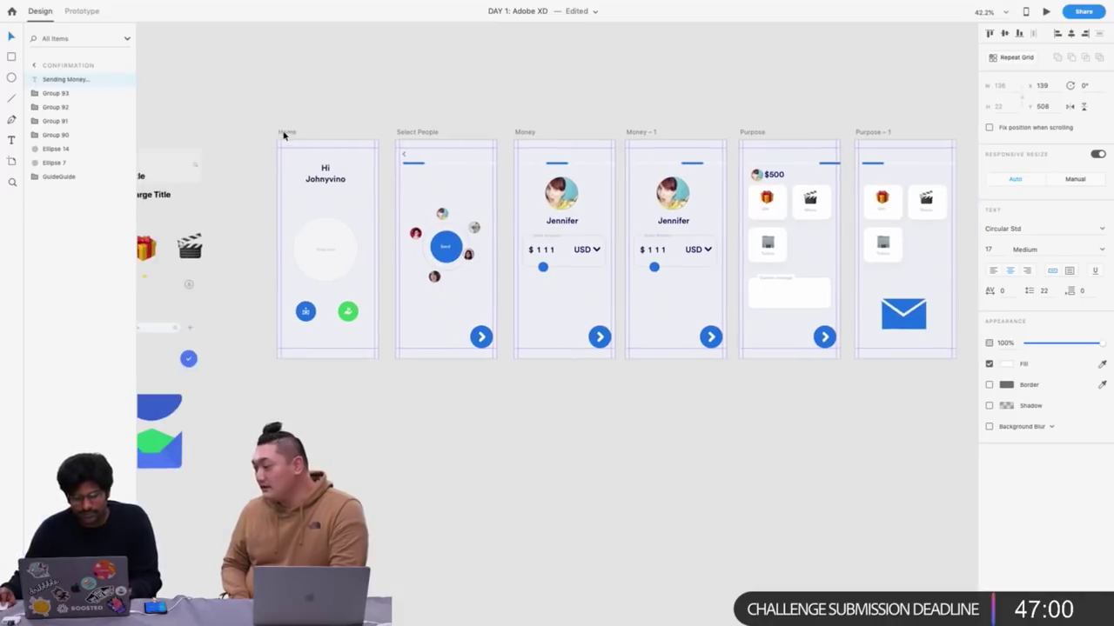
left_click(285, 133)
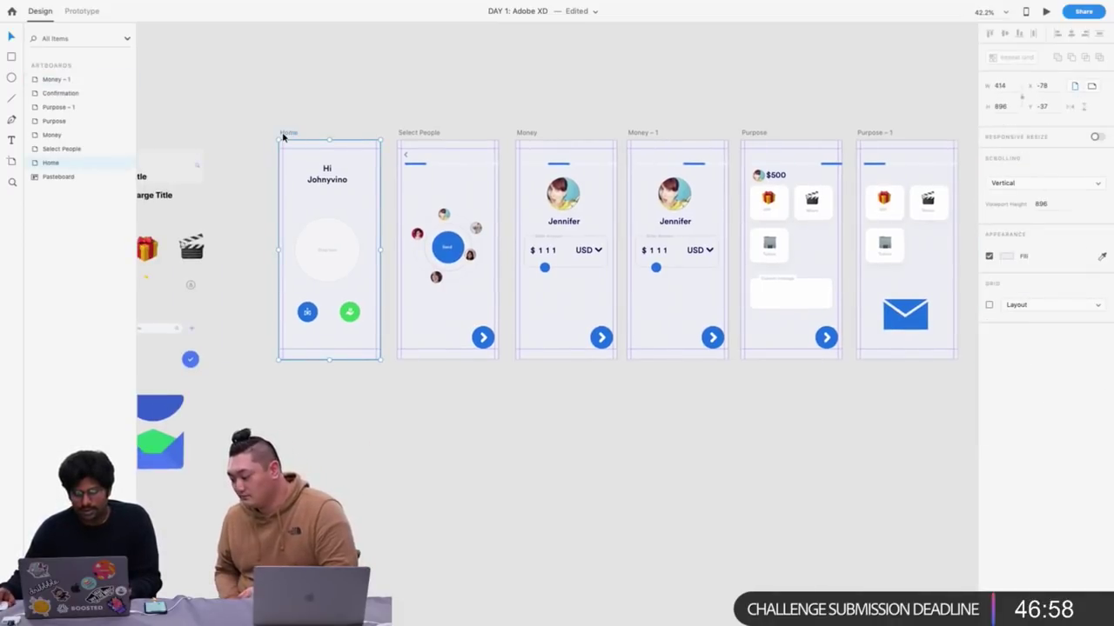
scroll(283, 135, "right", 4)
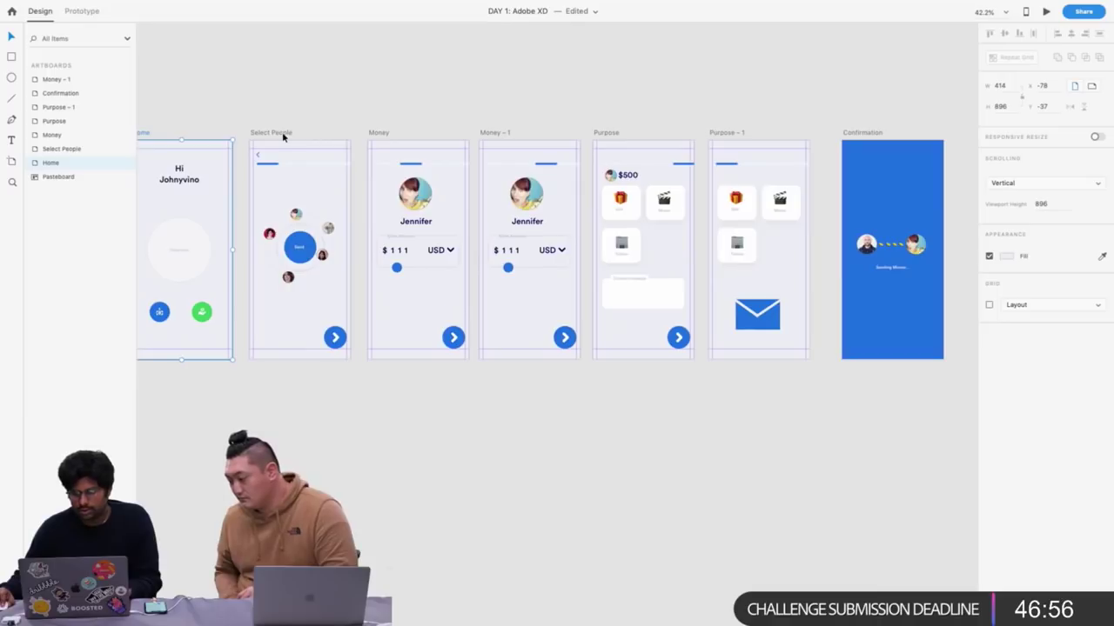
scroll(522, 246, "up", 5)
scroll(505, 261, "up", 5)
double_click(484, 262)
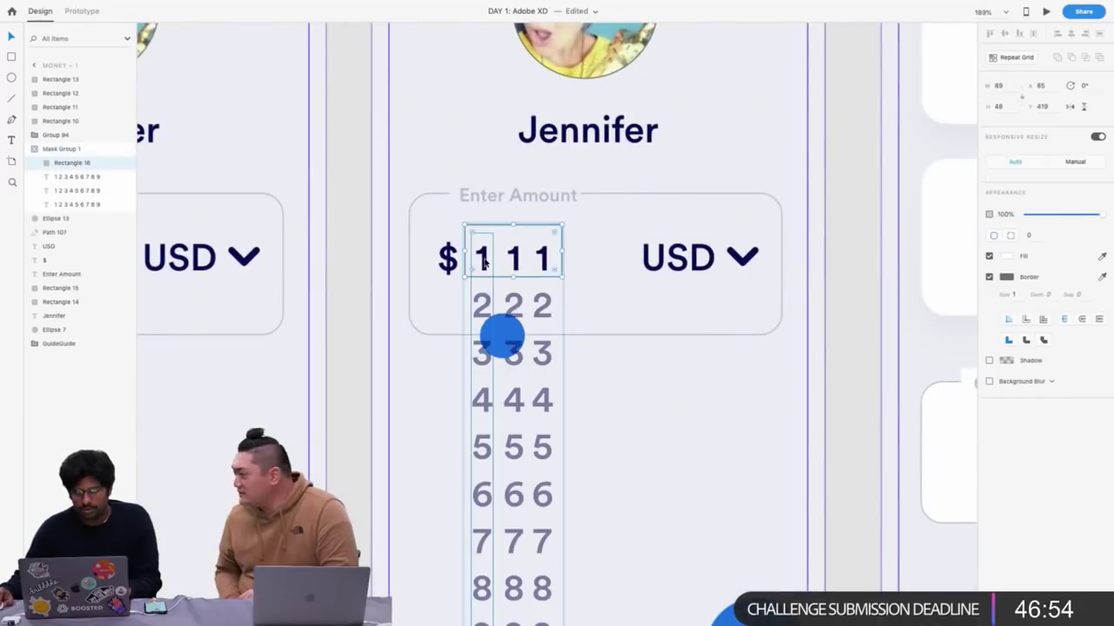
left_click_drag(485, 268, 485, 92)
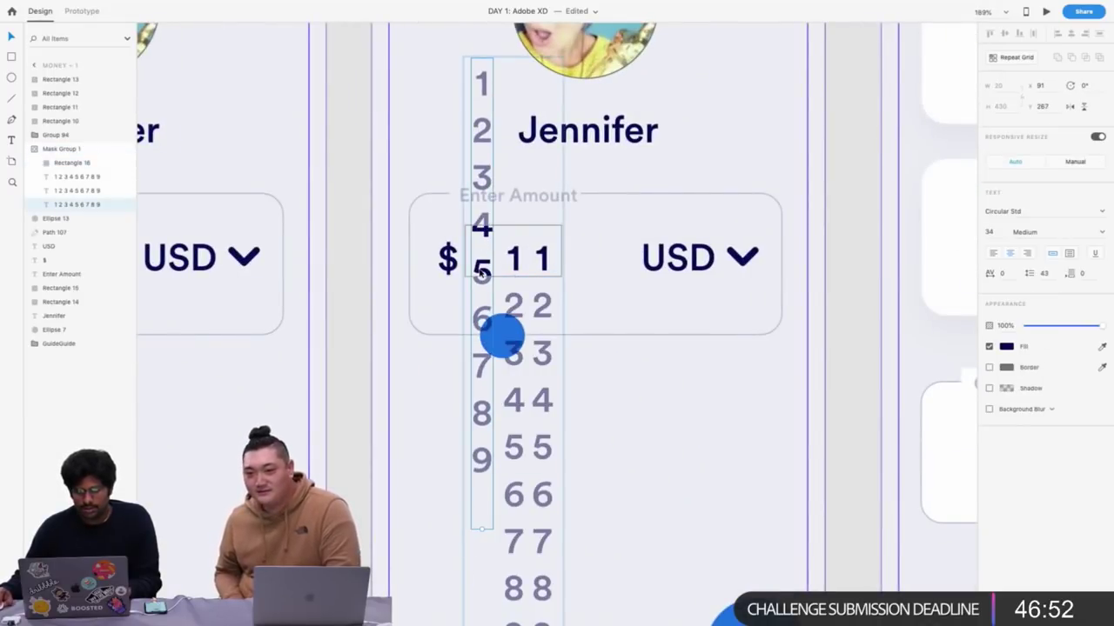
left_click_drag(482, 271, 483, 256)
Add a 0 below the 9 in the second and third digit columns of the Money – 1 amount
left_click(514, 260)
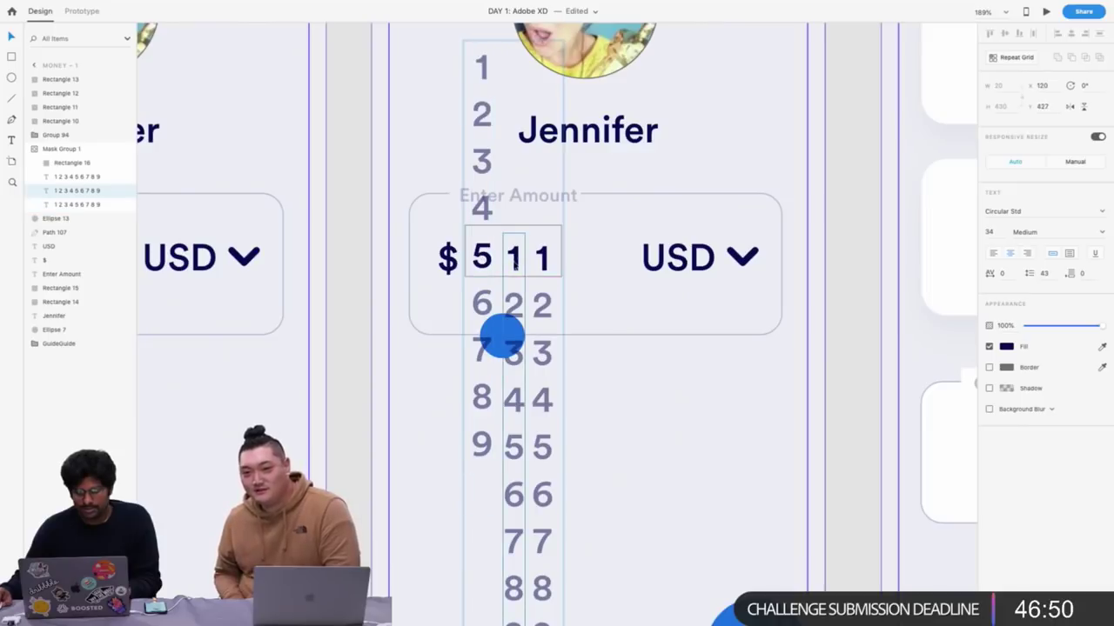
scroll(512, 261, "down", 5)
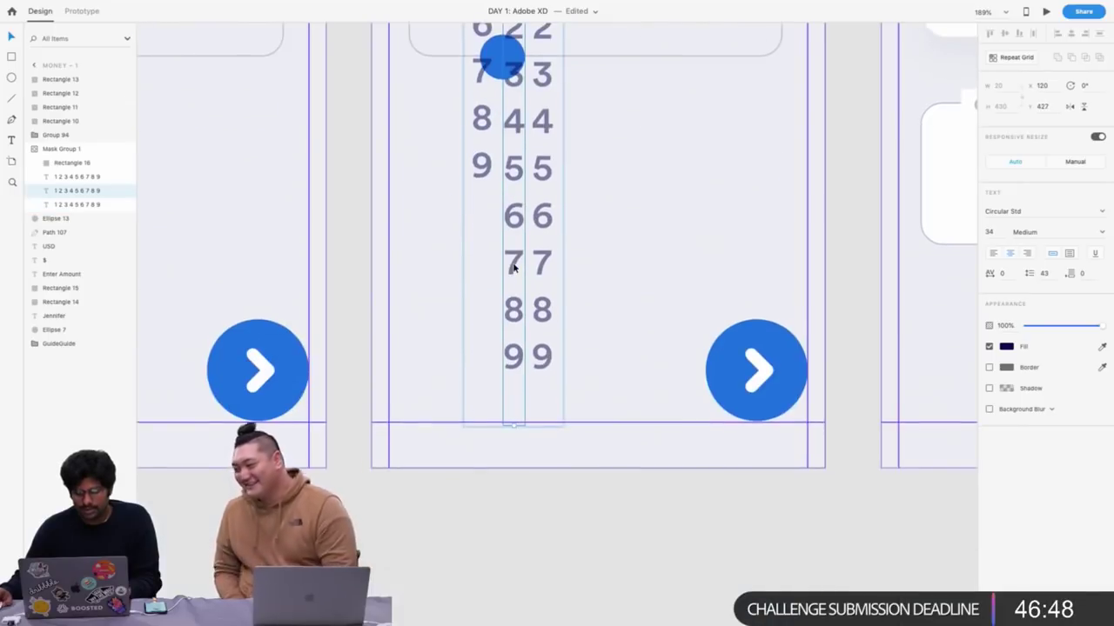
scroll(517, 348, "up", 3)
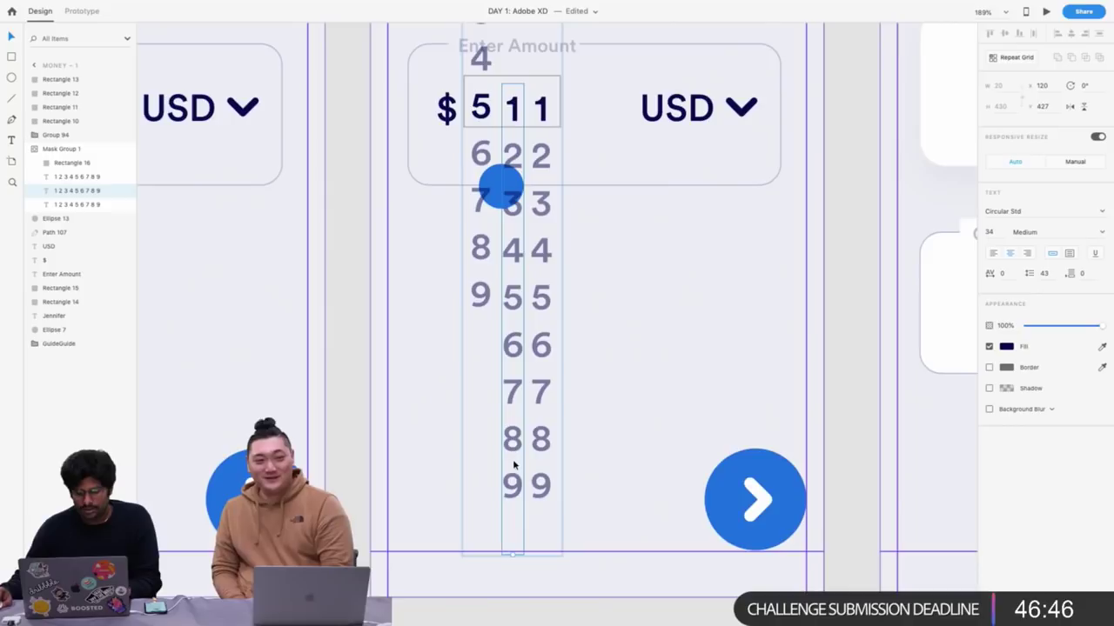
double_click(514, 467)
left_click(519, 494)
key("Return")
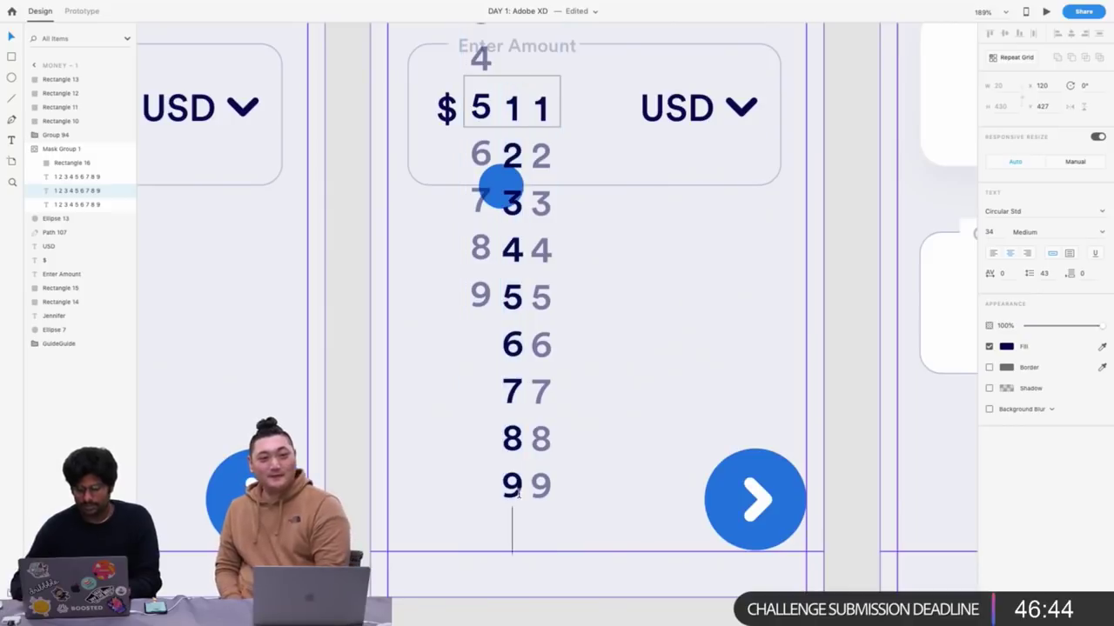
type("0")
key("Escape")
double_click(541, 484)
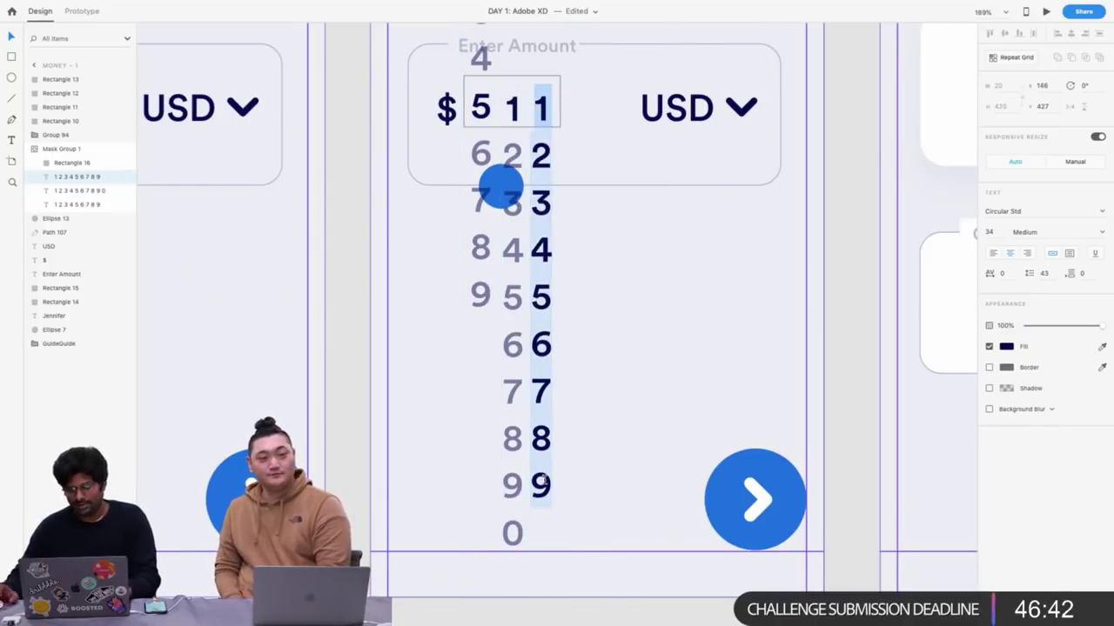
left_click(543, 493)
key("Return")
type("0")
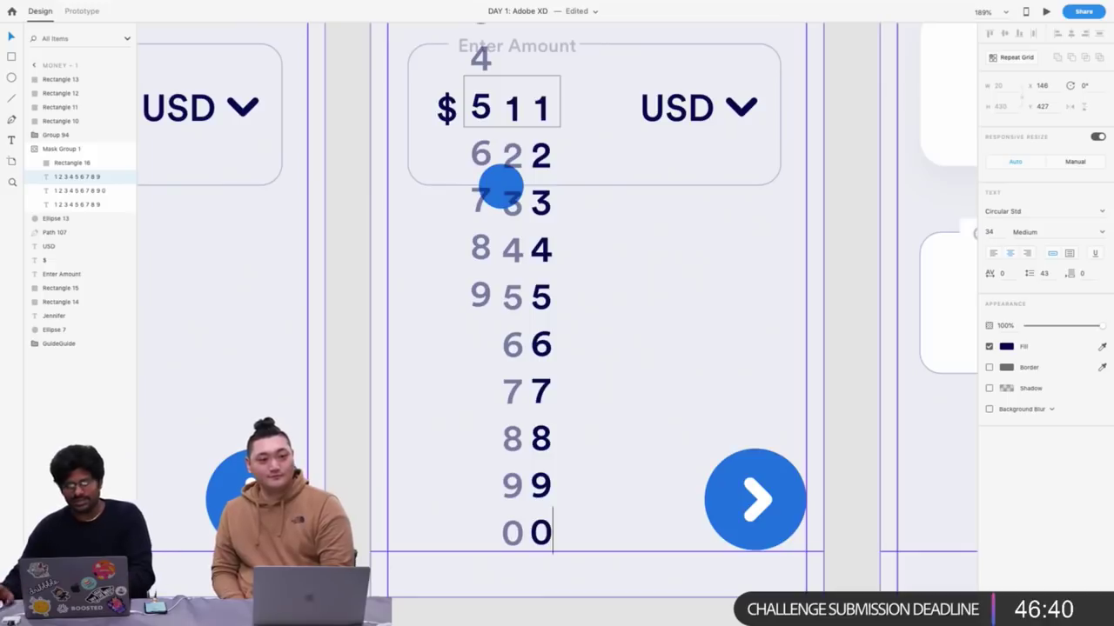
key("Escape")
Add a 0 below the 9 in the second and third digit columns of the amount on the Money artboard
scroll(624, 362, "down", 3)
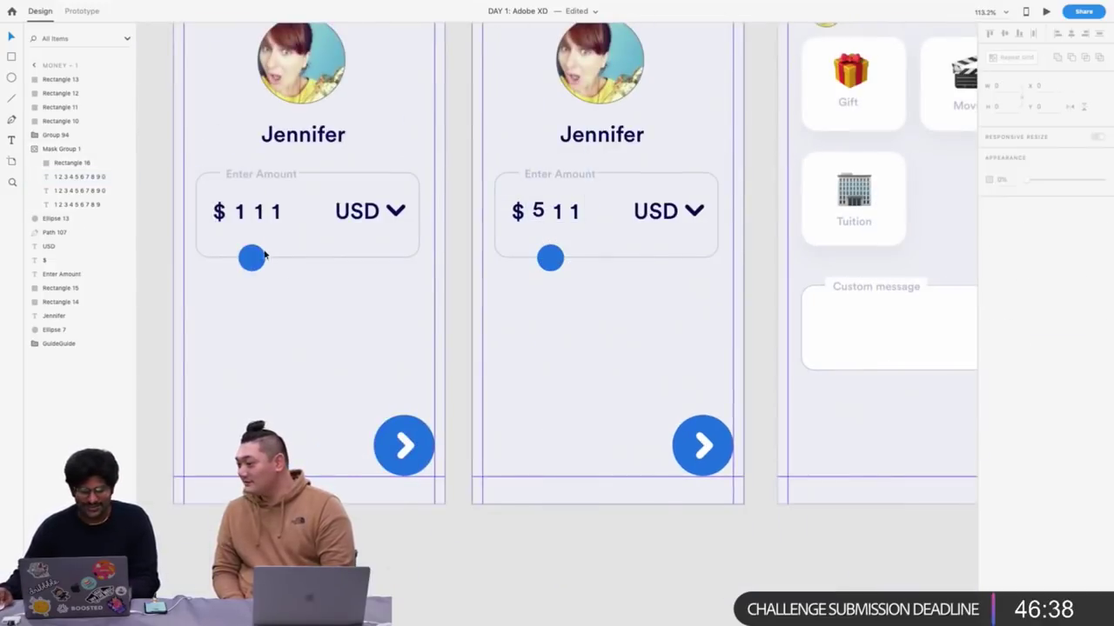
double_click(258, 211)
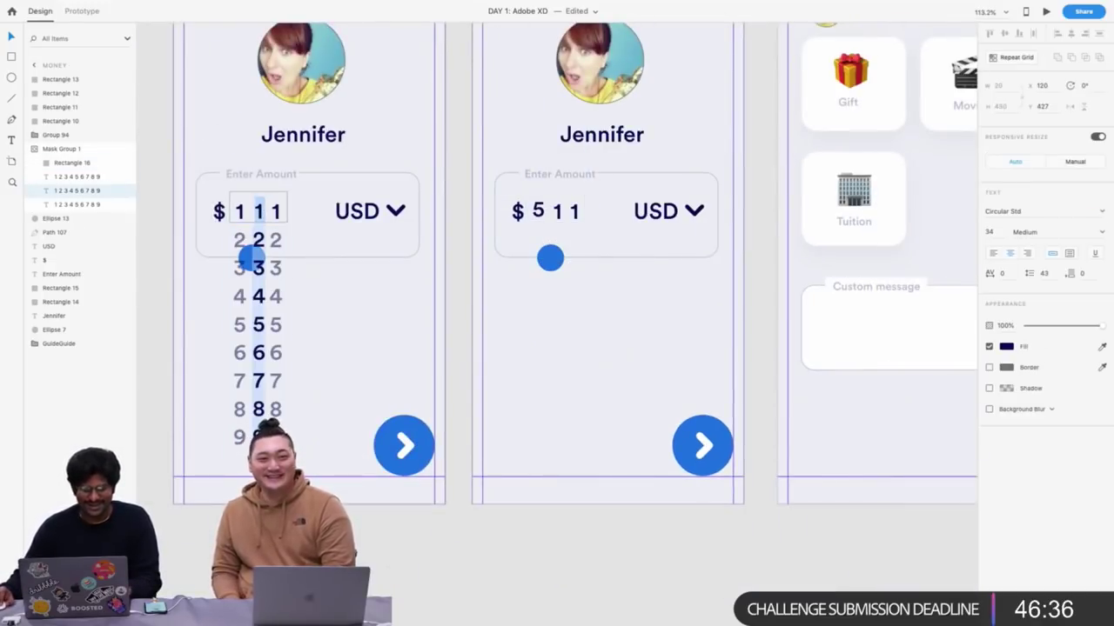
left_click(263, 440)
type("0")
key("Escape")
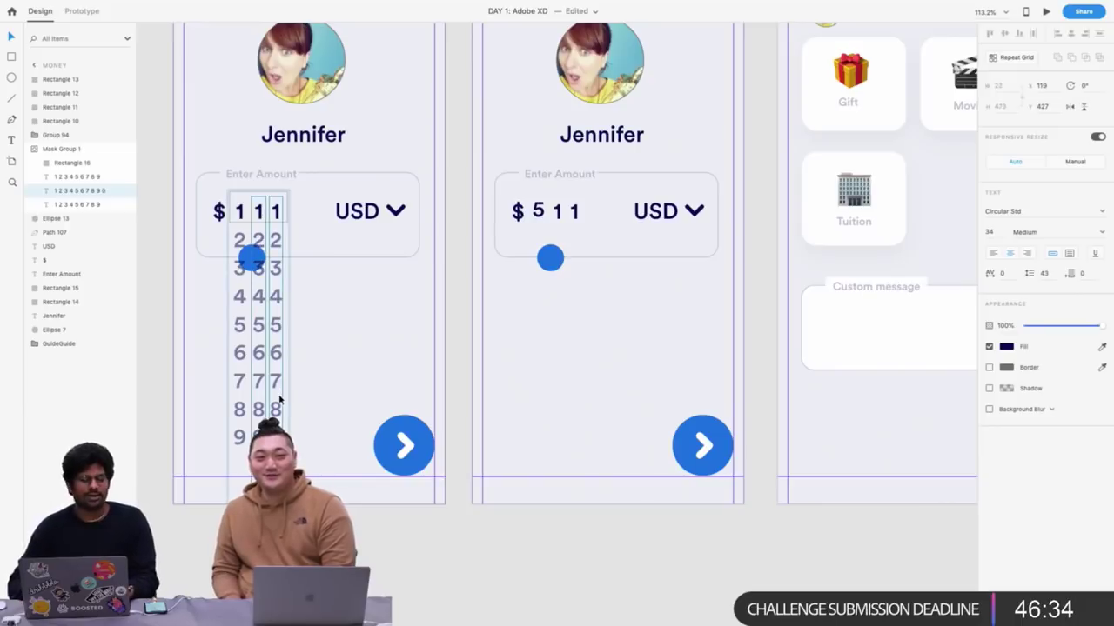
double_click(278, 397)
left_click(280, 441)
type("0")
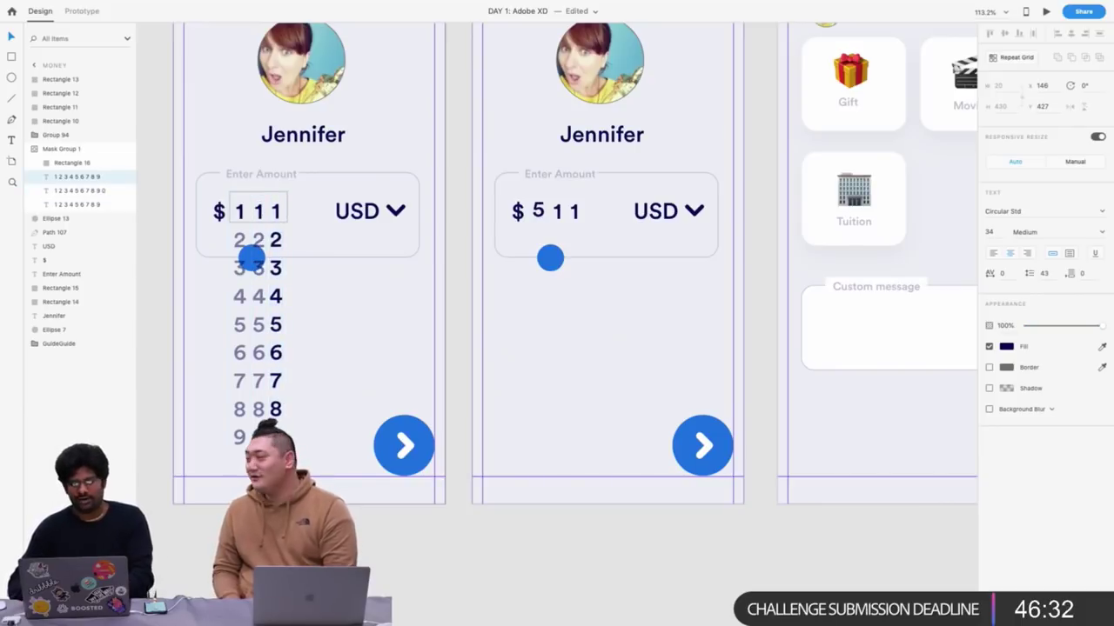
key("Escape")
Shift the second and third digit columns on Money – 1 upward so that the masked amount reads 500
double_click(563, 215)
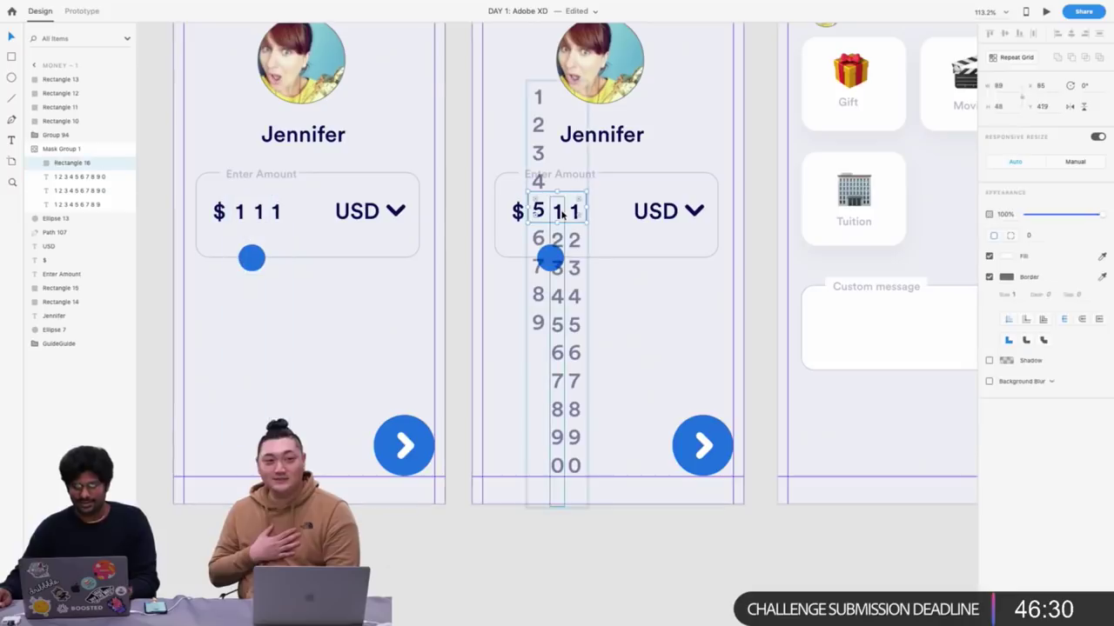
double_click(559, 220)
key("Escape")
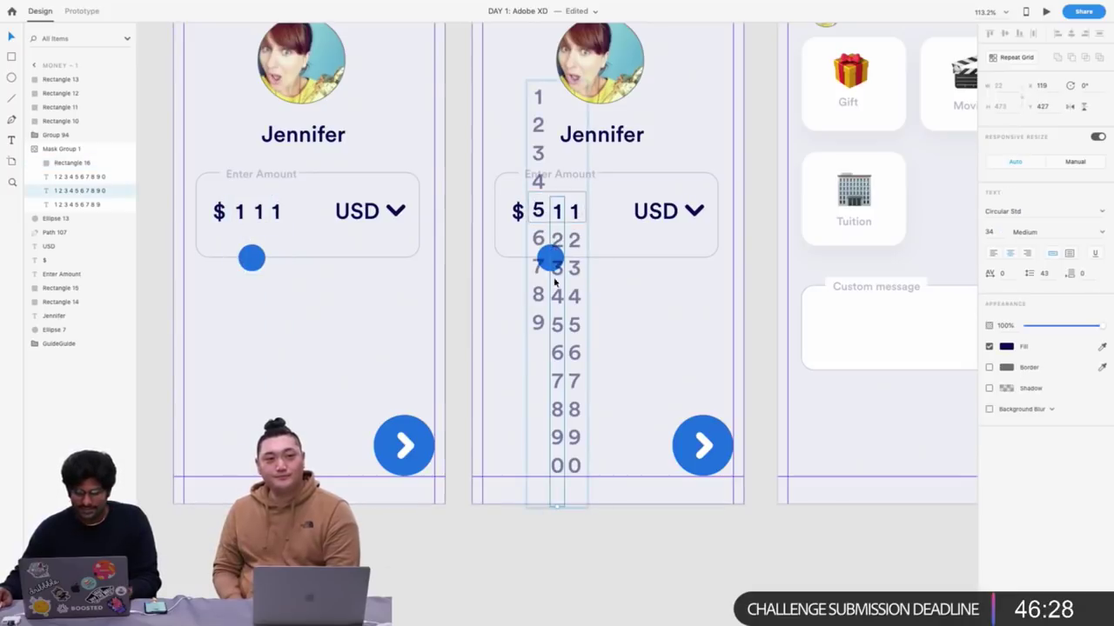
left_click_drag(557, 344, 559, 140)
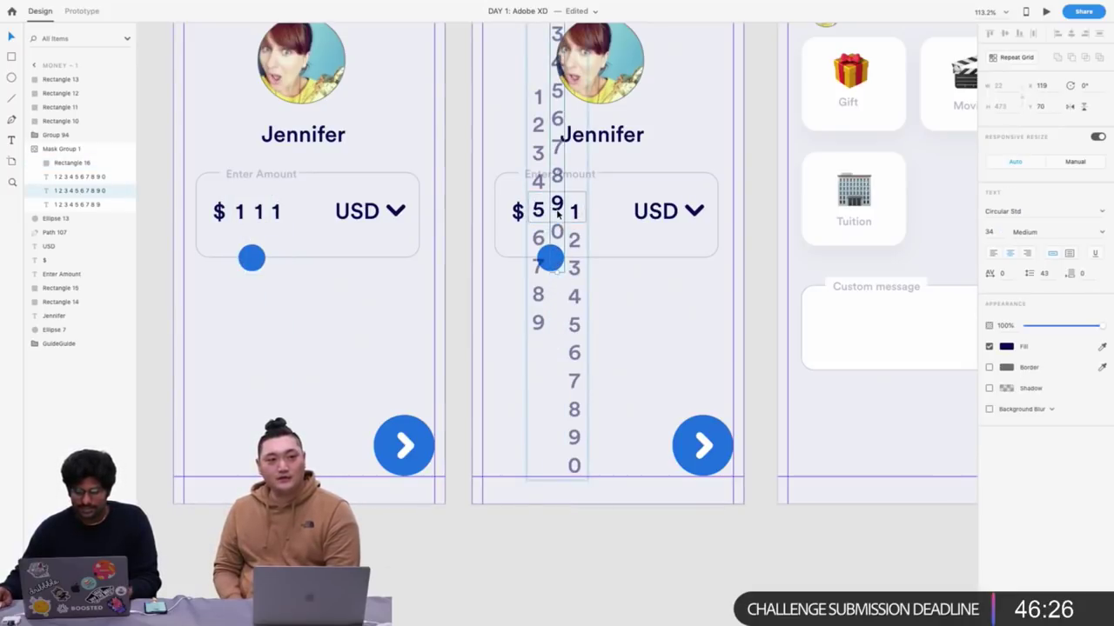
left_click_drag(559, 212, 559, 192)
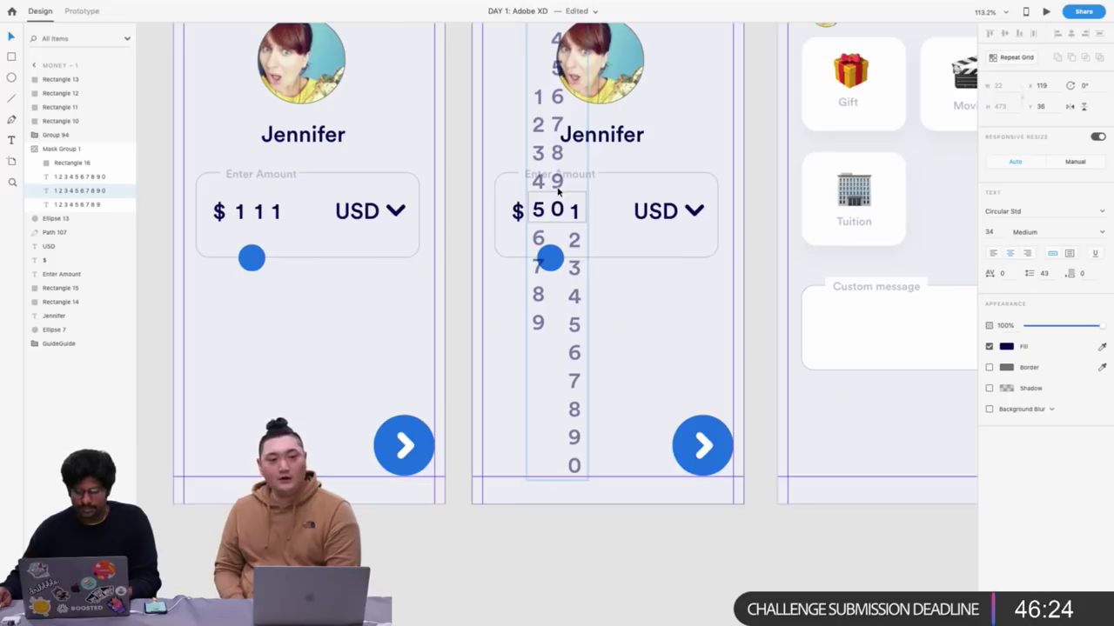
left_click(577, 240)
left_click_drag(580, 429, 582, 186)
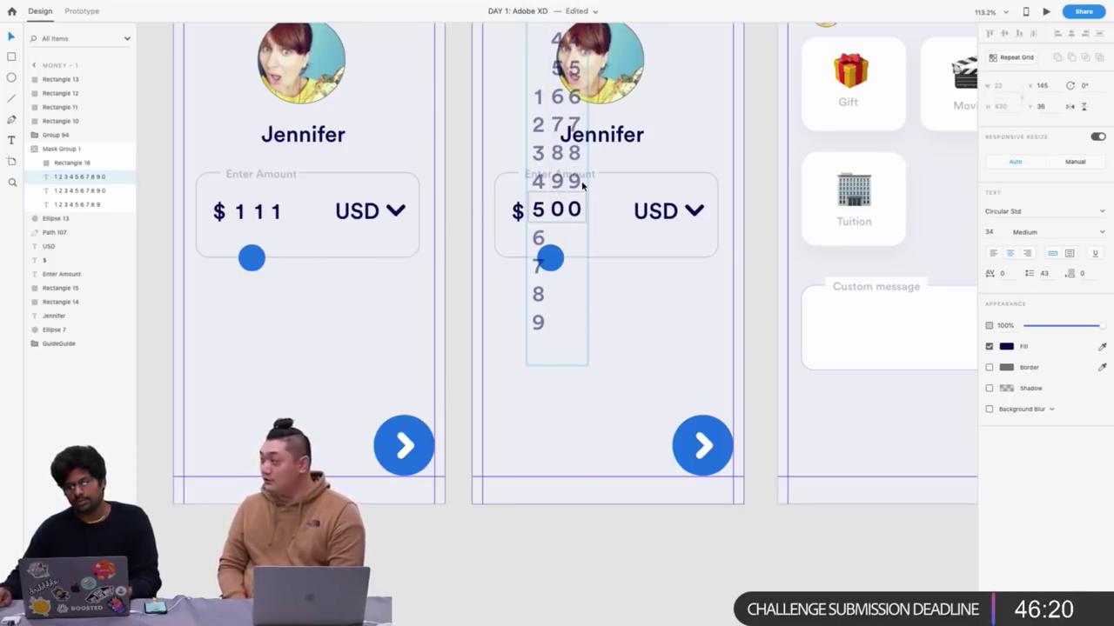
key("Down")
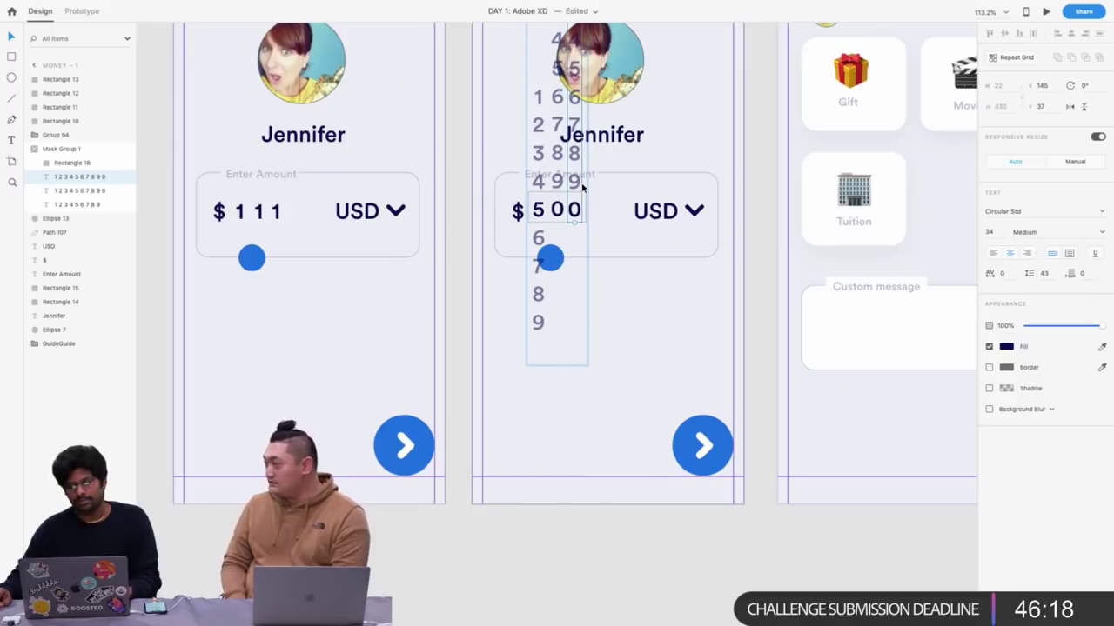
left_click(462, 178)
Move the third digit column in the Money – 1 amount up to Y 36, level with the second column
scroll(462, 178, "up", 1)
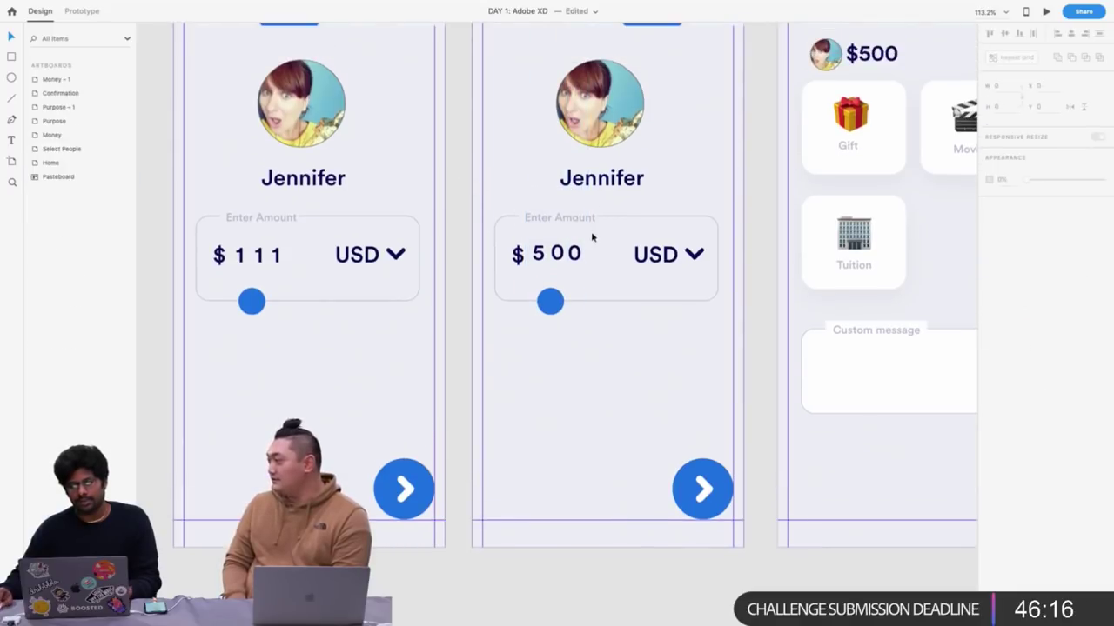
scroll(556, 250, "up", 5)
scroll(557, 250, "up", 4)
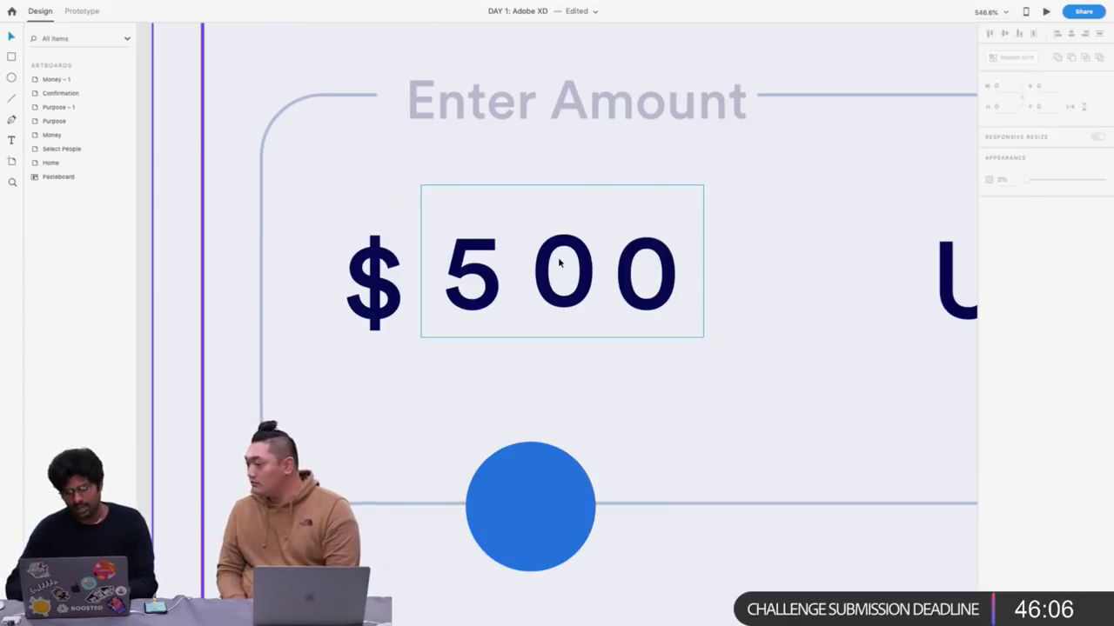
double_click(560, 265)
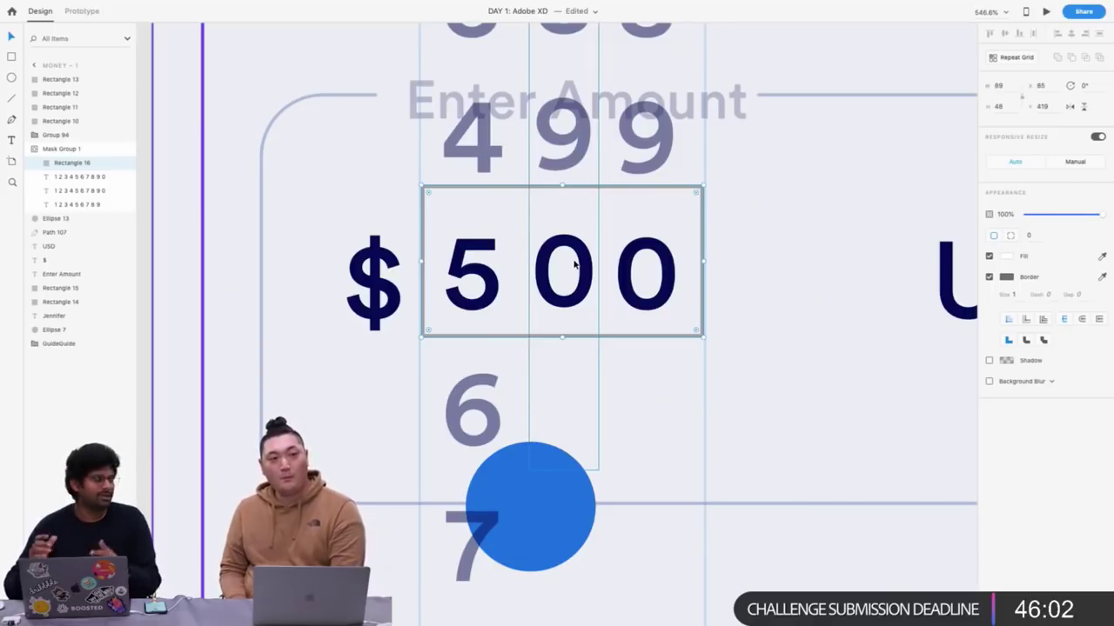
left_click(575, 266)
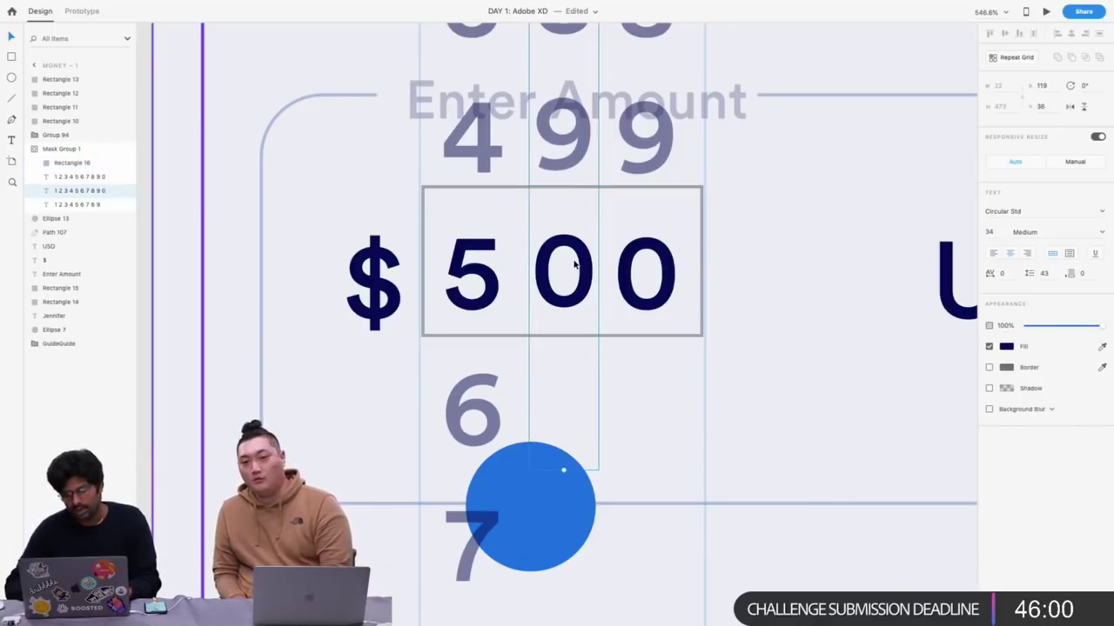
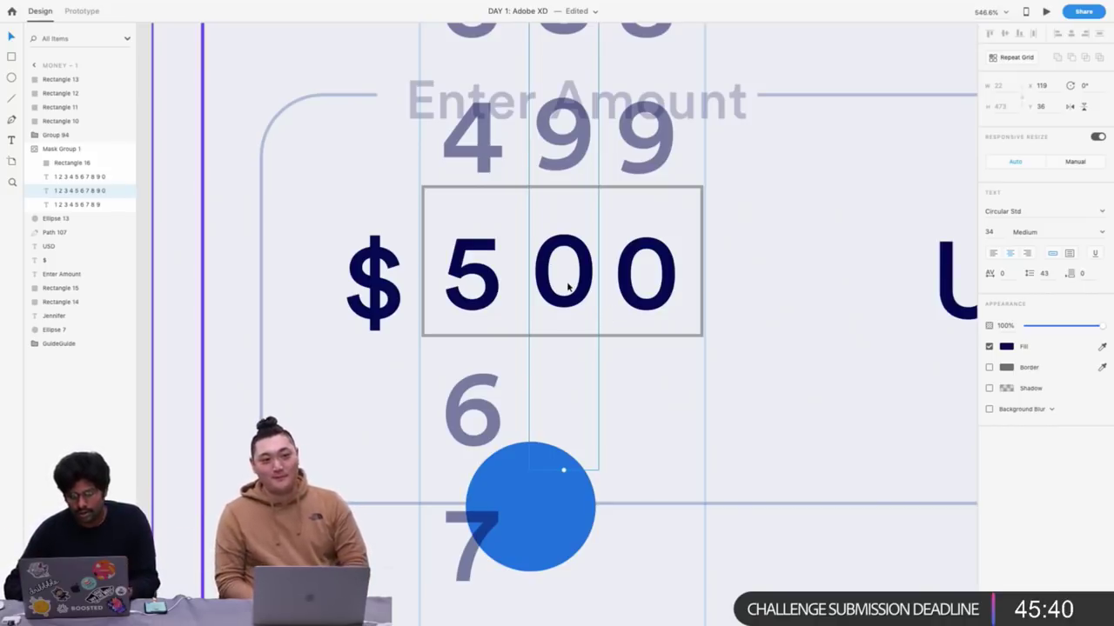
left_click(658, 284)
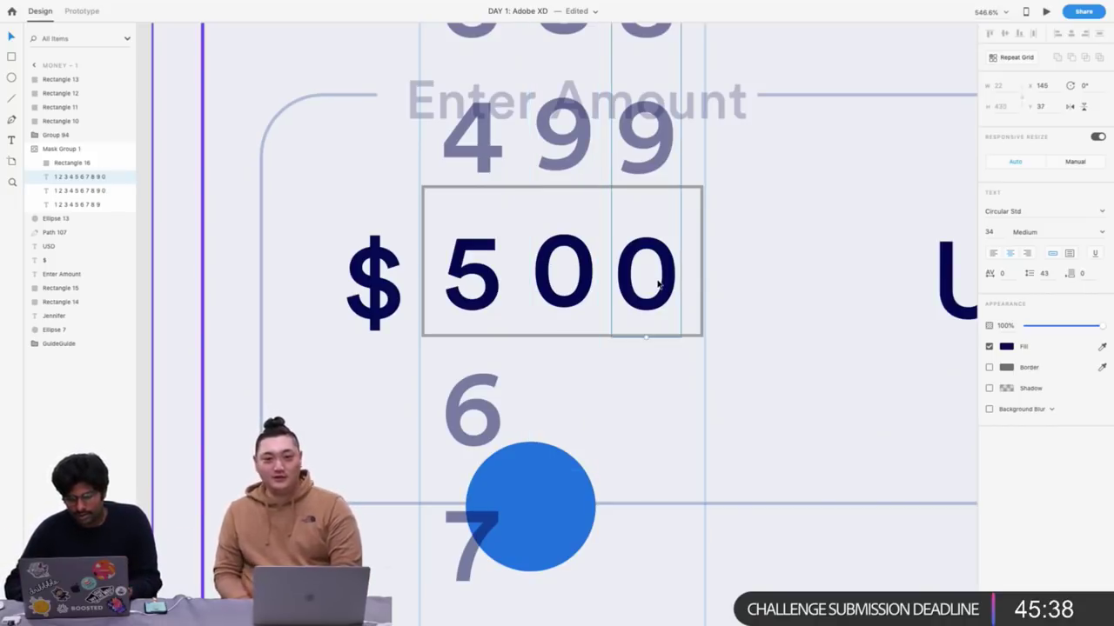
left_click_drag(658, 280, 654, 275)
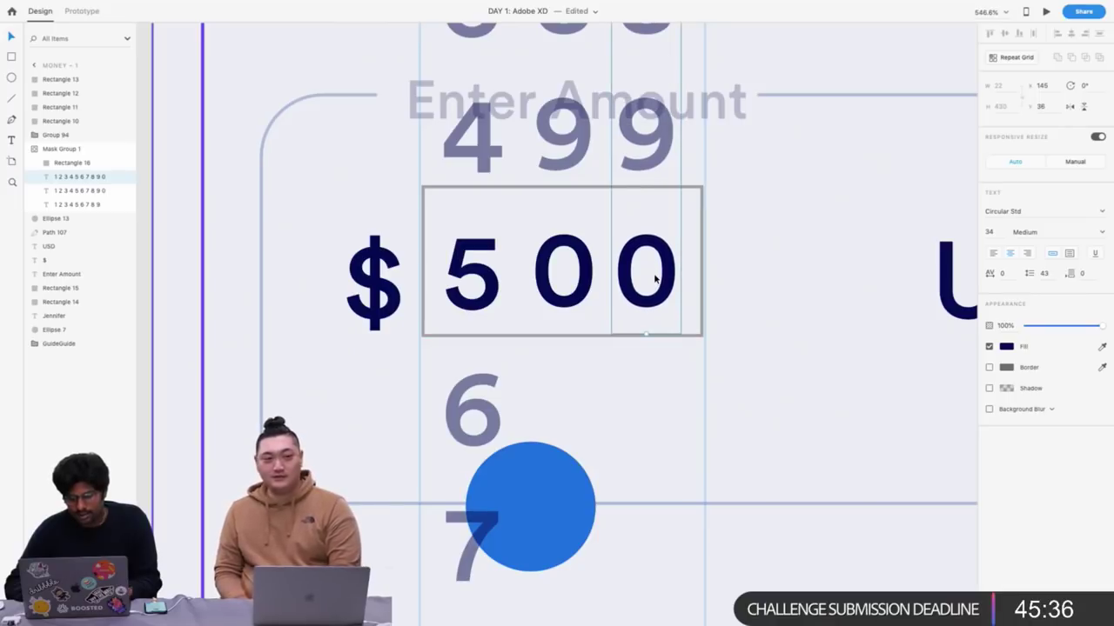
scroll(655, 278, "down", 5)
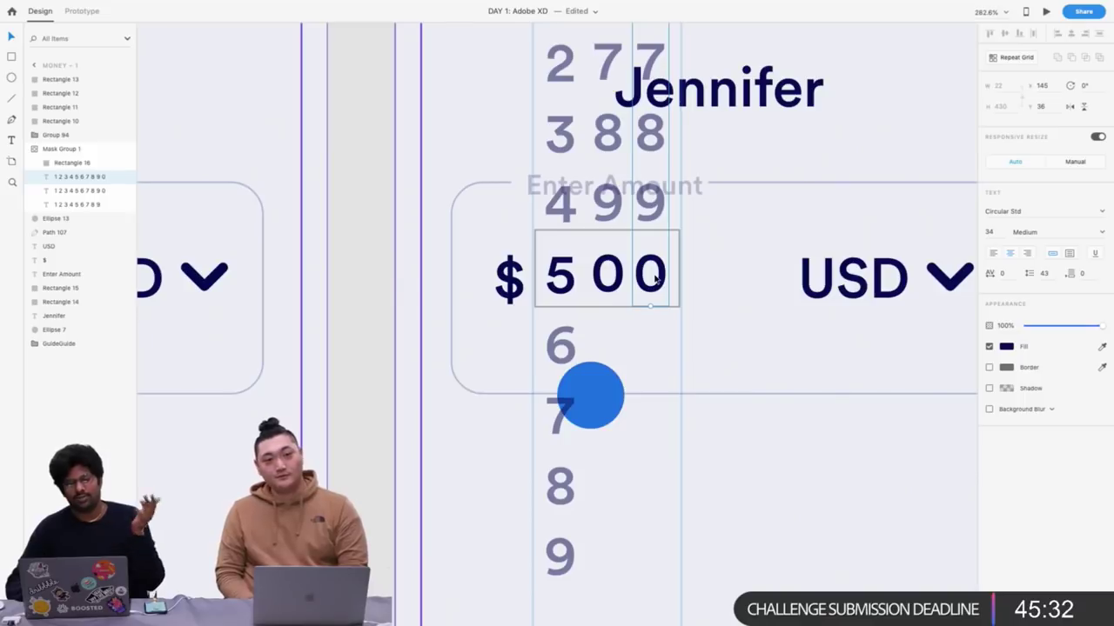
Move the second and third digit columns on Money – 1 down to Y 37 so both zeros line up with the 5
left_click(557, 276)
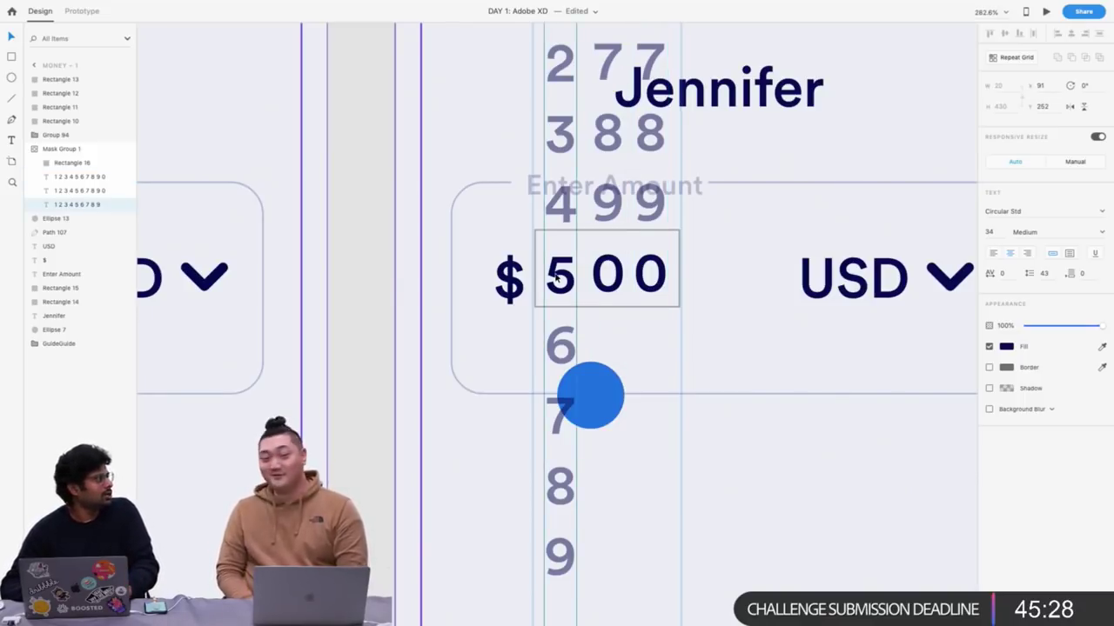
left_click(615, 286)
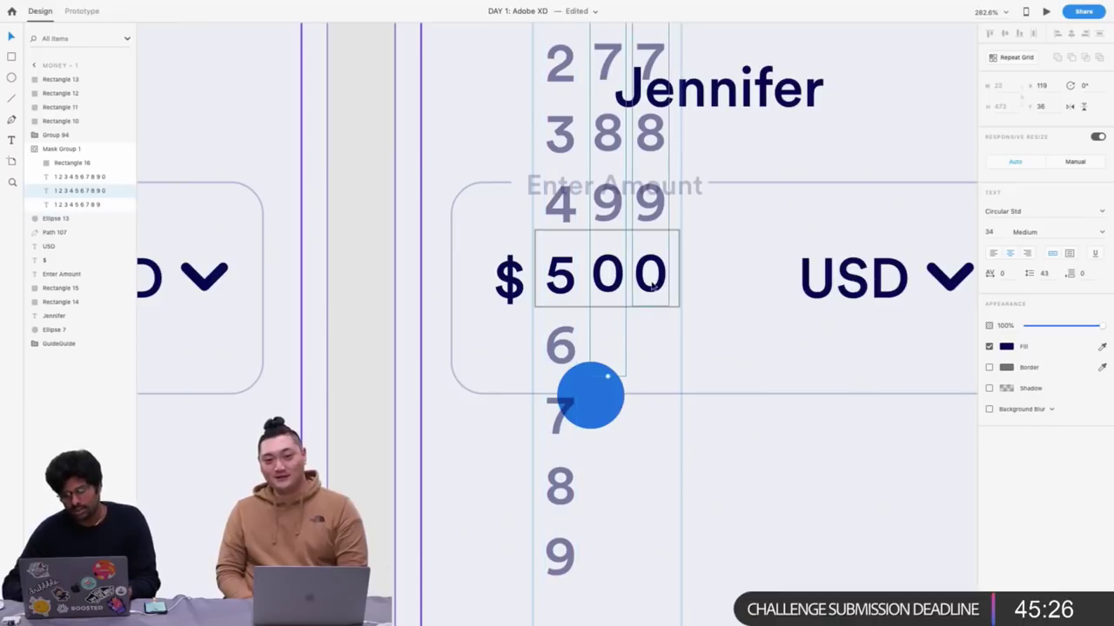
left_click(653, 290, "shift")
left_click(353, 236)
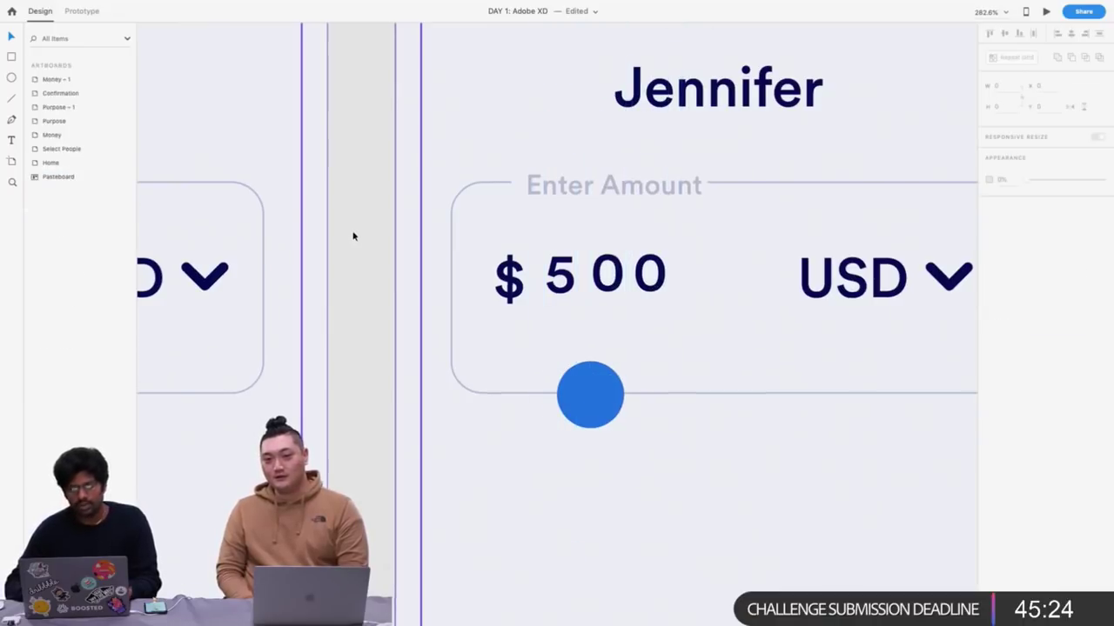
scroll(354, 236, "down", 5)
scroll(449, 257, "up", 6)
left_click(451, 261)
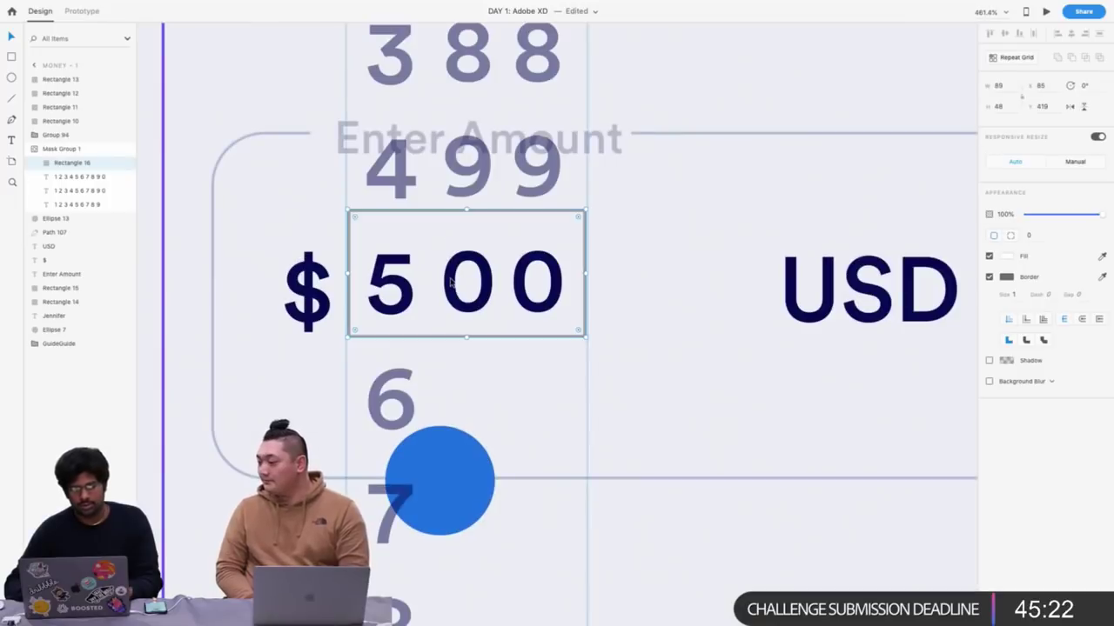
double_click(451, 261)
key("Escape")
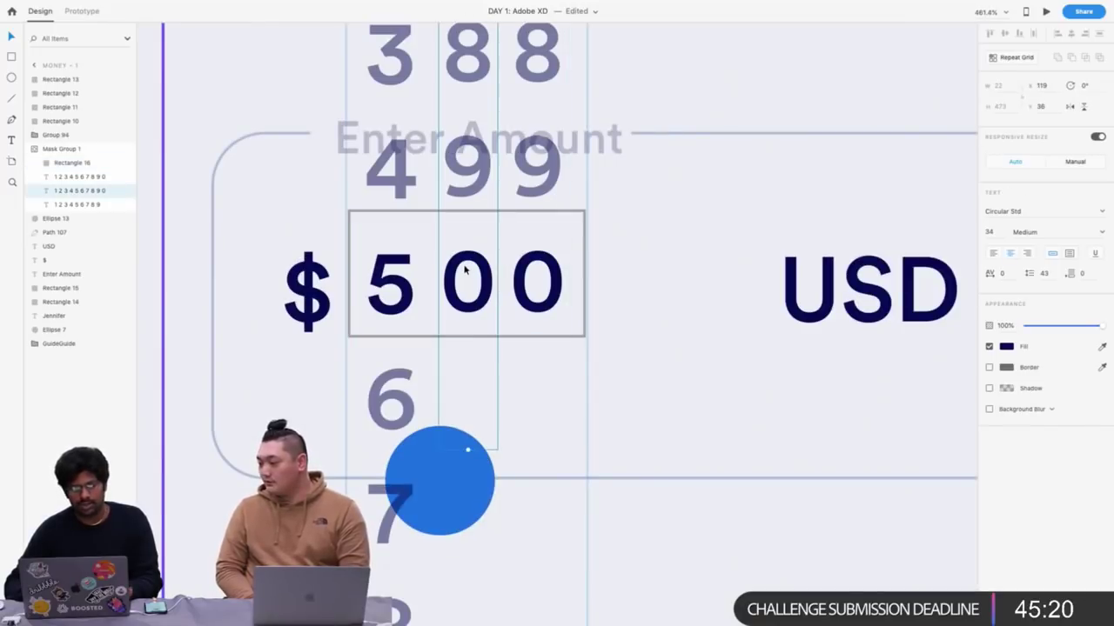
key("Down")
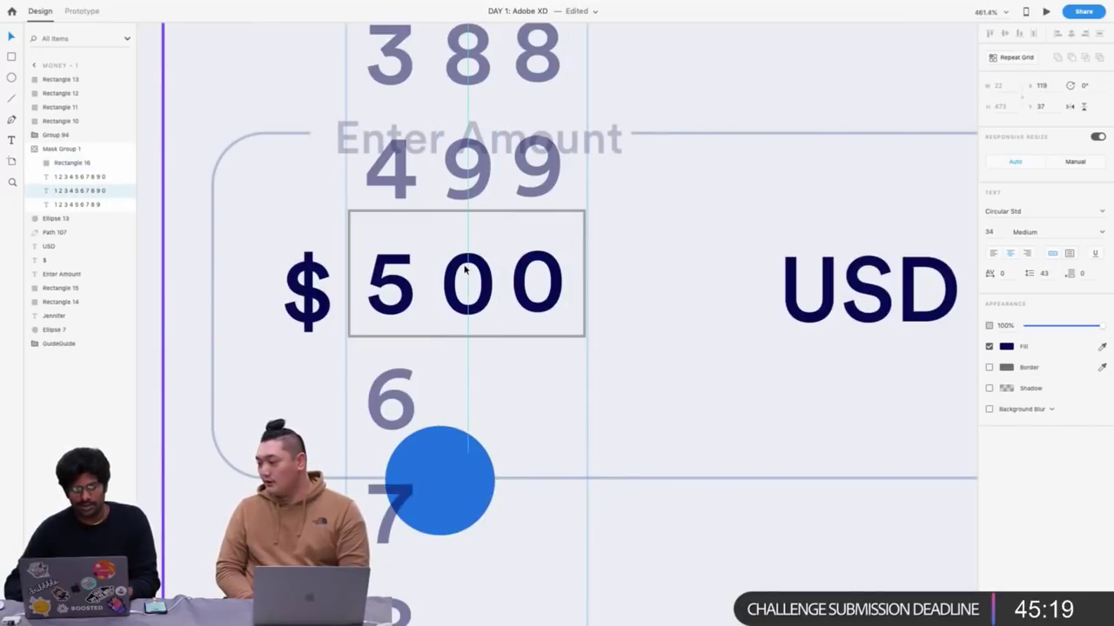
left_click(532, 280)
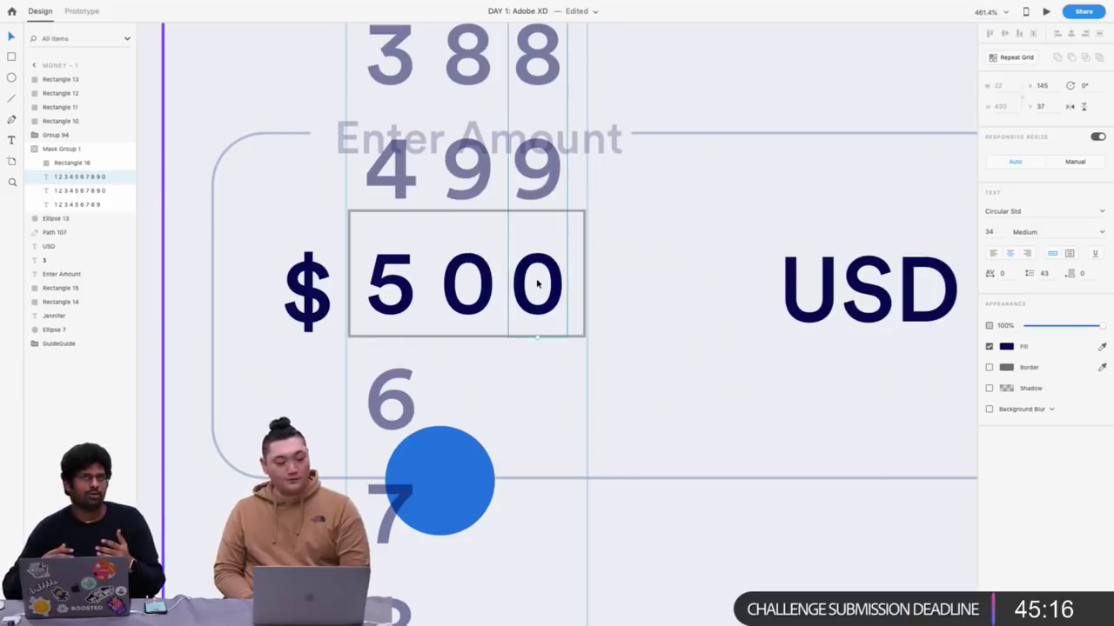
scroll(537, 283, "down", 10)
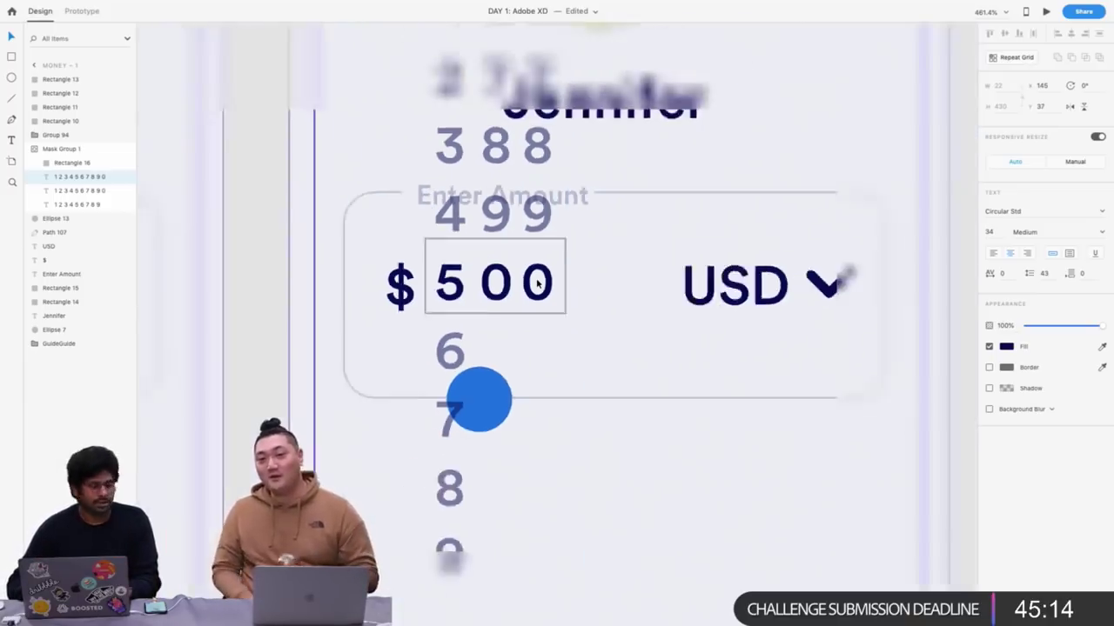
left_click(676, 179)
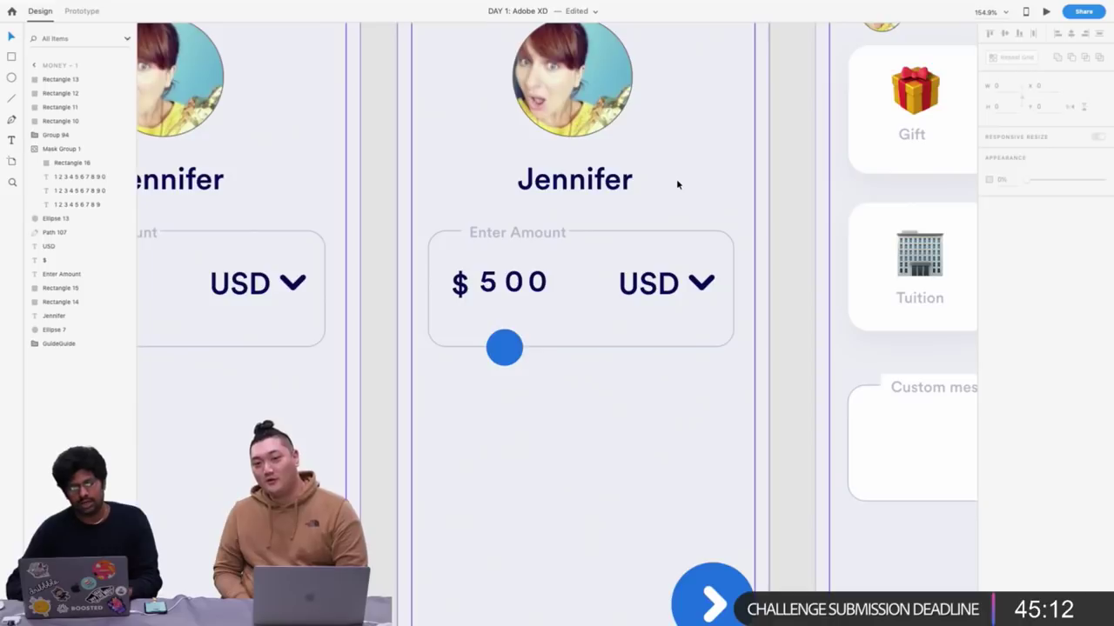
Slide the blue circle on Money – 1 along the amount box's lower edge to about X 176, near the middle
scroll(676, 180, "down", 6)
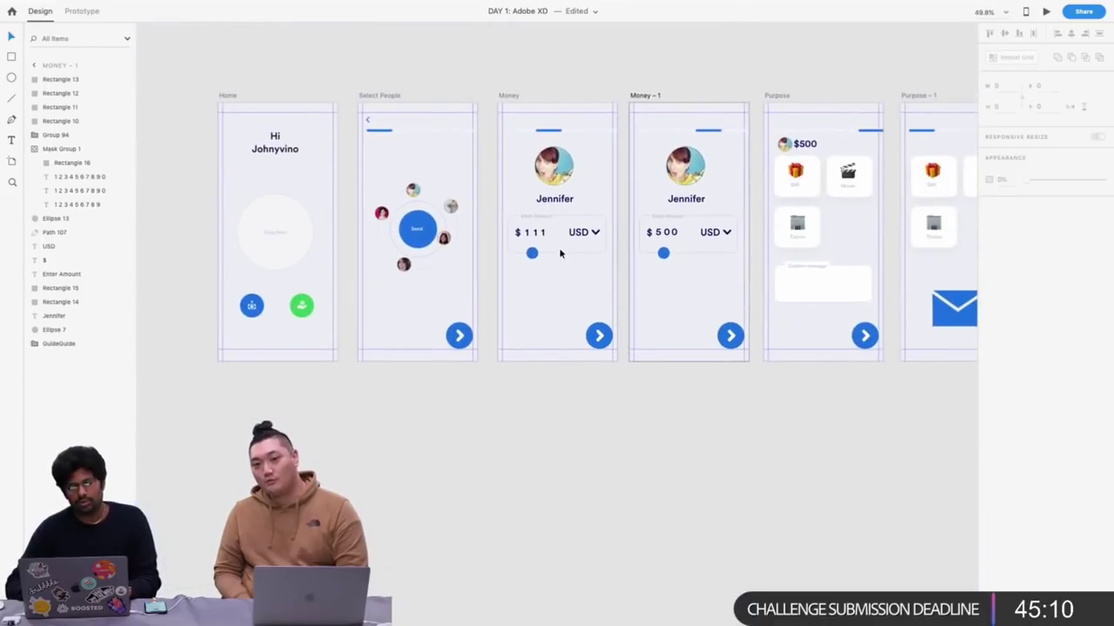
scroll(661, 249, "up", 5)
left_click_drag(663, 252, 726, 261)
scroll(728, 266, "right", 5)
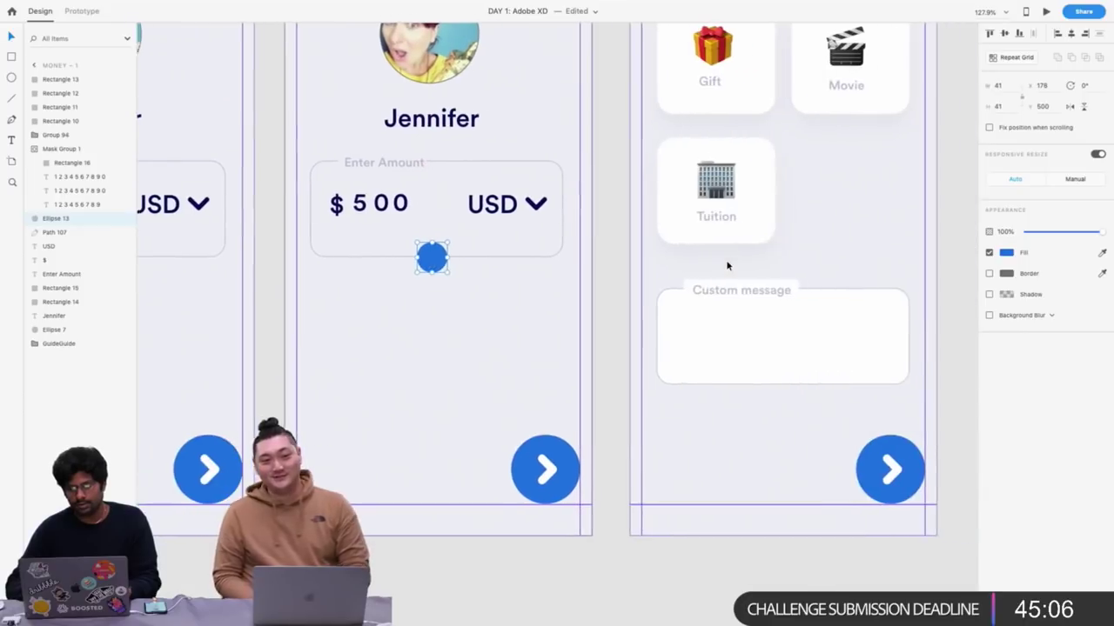
On the Purpose artboard, fill the rectangle behind the Custom message label with background colour #EDEEF4 and remove the message box's fill
left_click(790, 287)
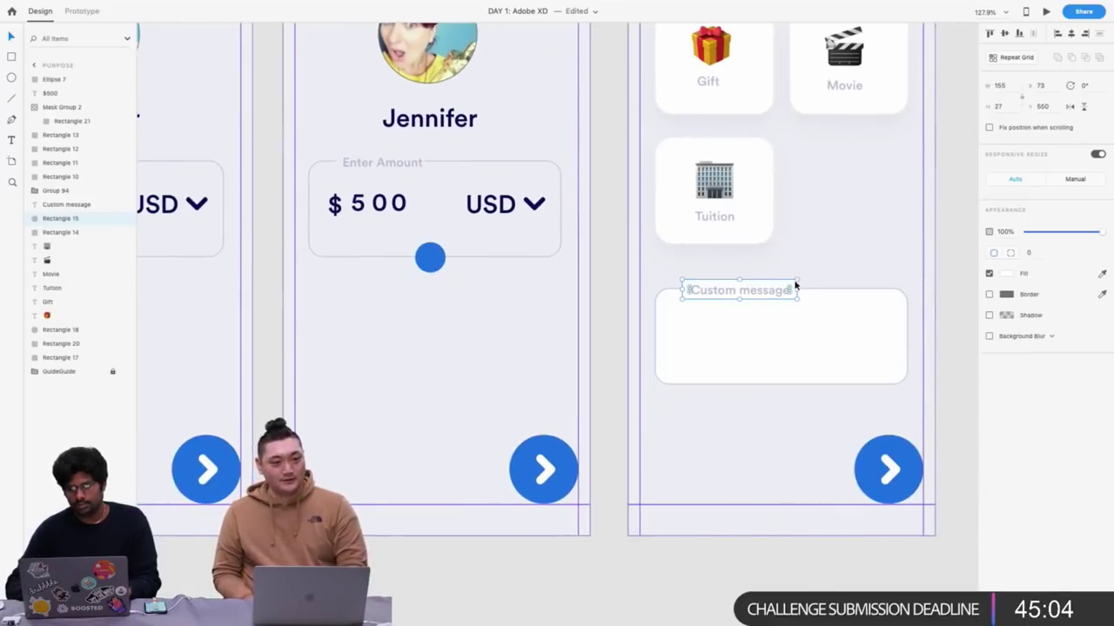
left_click(1006, 275)
left_click(981, 320)
key("Escape")
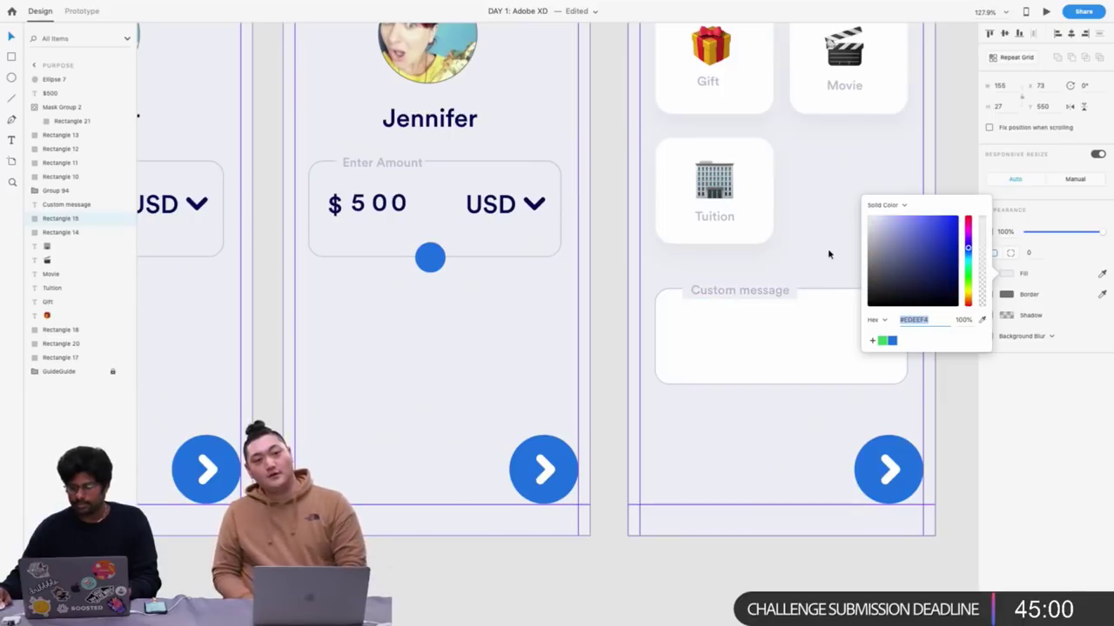
left_click(817, 328)
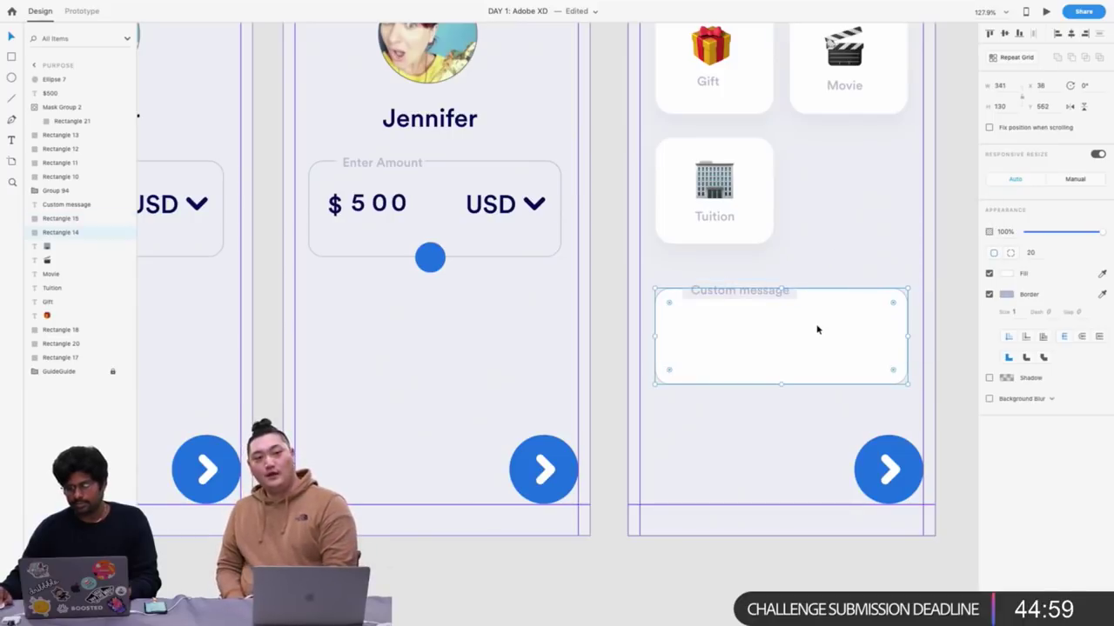
left_click(988, 273)
left_click(794, 264)
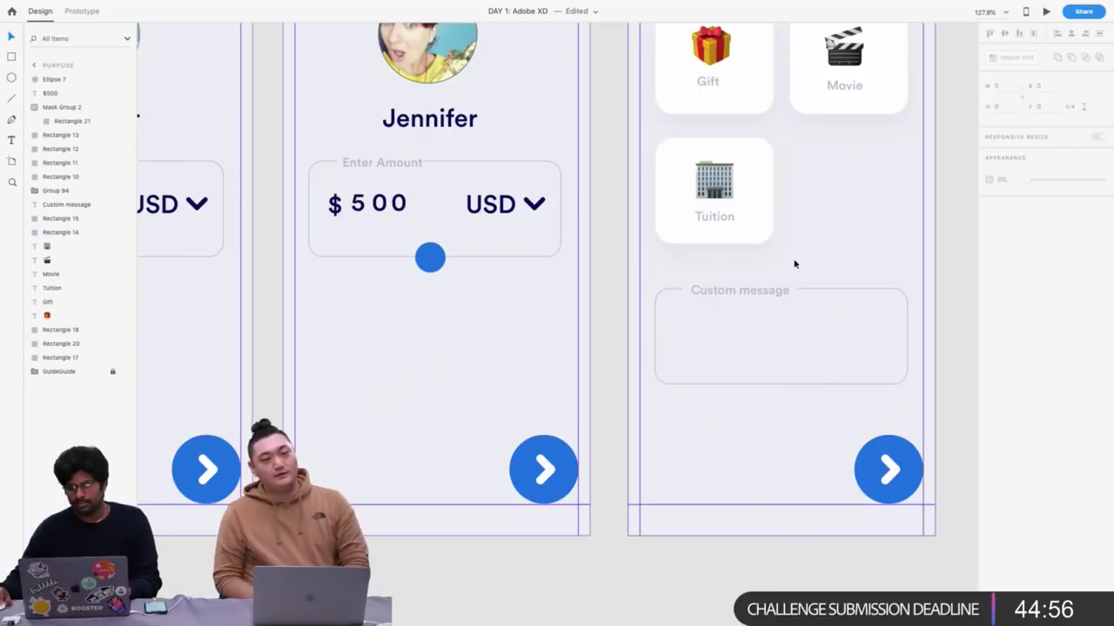
Review the remaining artboards from Purpose to the Sending Money screen, and examine the Home artboard up close
scroll(794, 263, "down", 4)
scroll(793, 264, "right", 5)
scroll(792, 262, "right", 1)
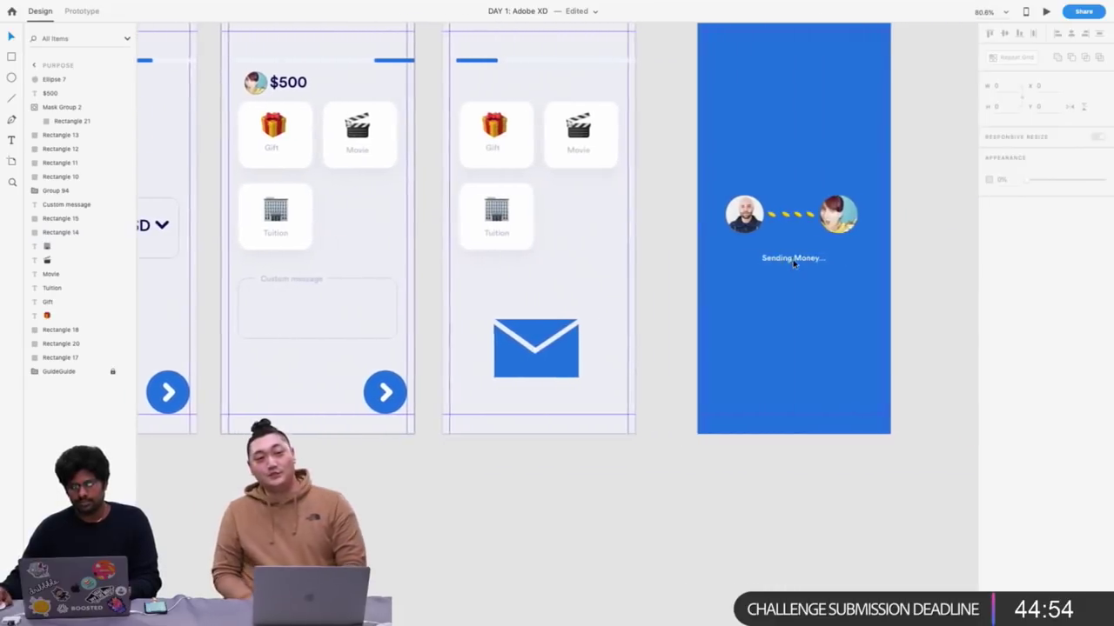
scroll(795, 262, "down", 4)
scroll(796, 261, "left", 5)
scroll(624, 146, "up", 3)
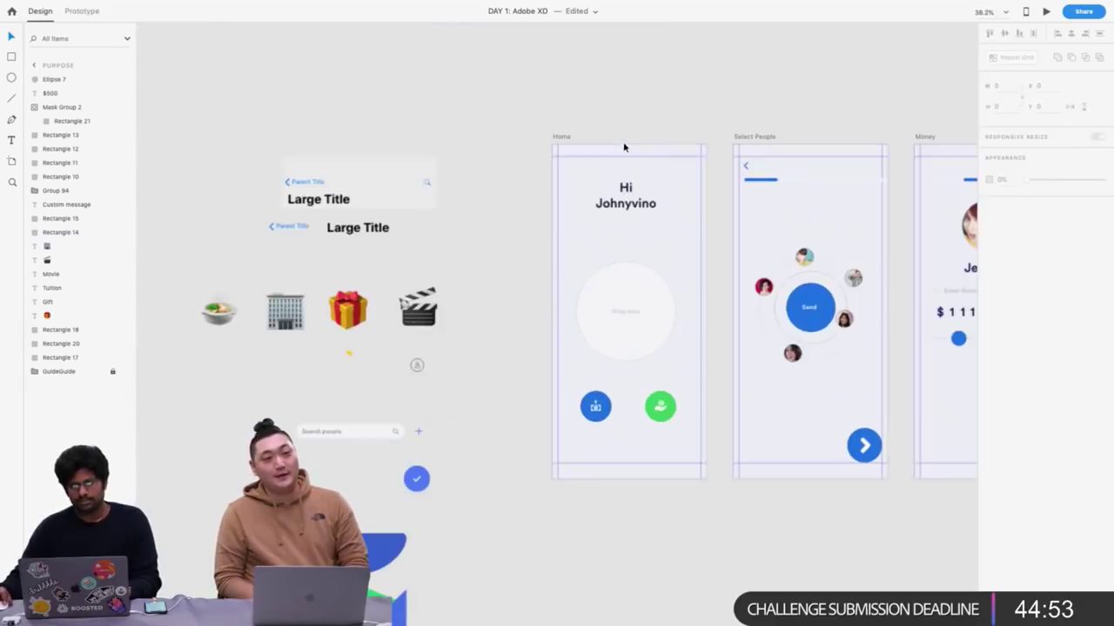
left_click(562, 138)
scroll(557, 139, "right", 2)
scroll(556, 140, "right", 2)
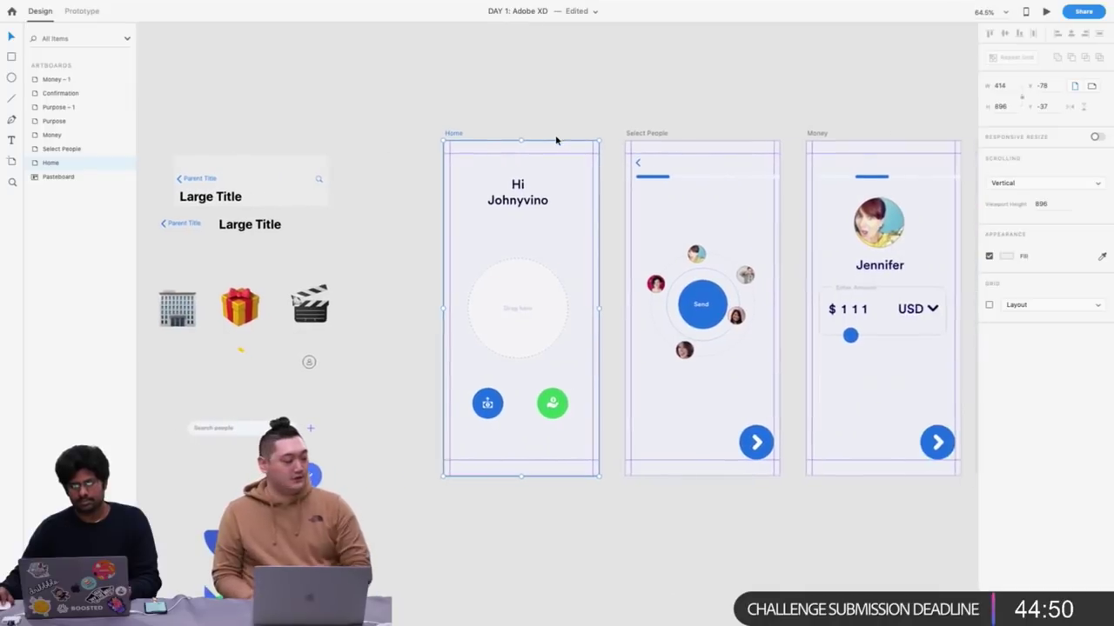
scroll(556, 139, "up", 2)
scroll(331, 164, "up", 3)
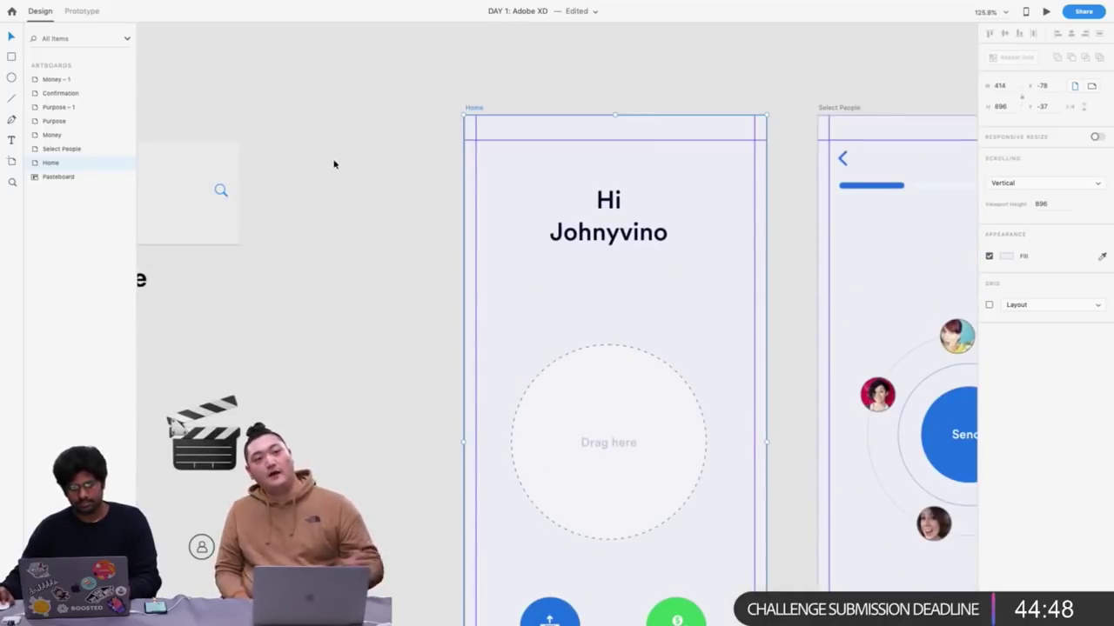
left_click(11, 78)
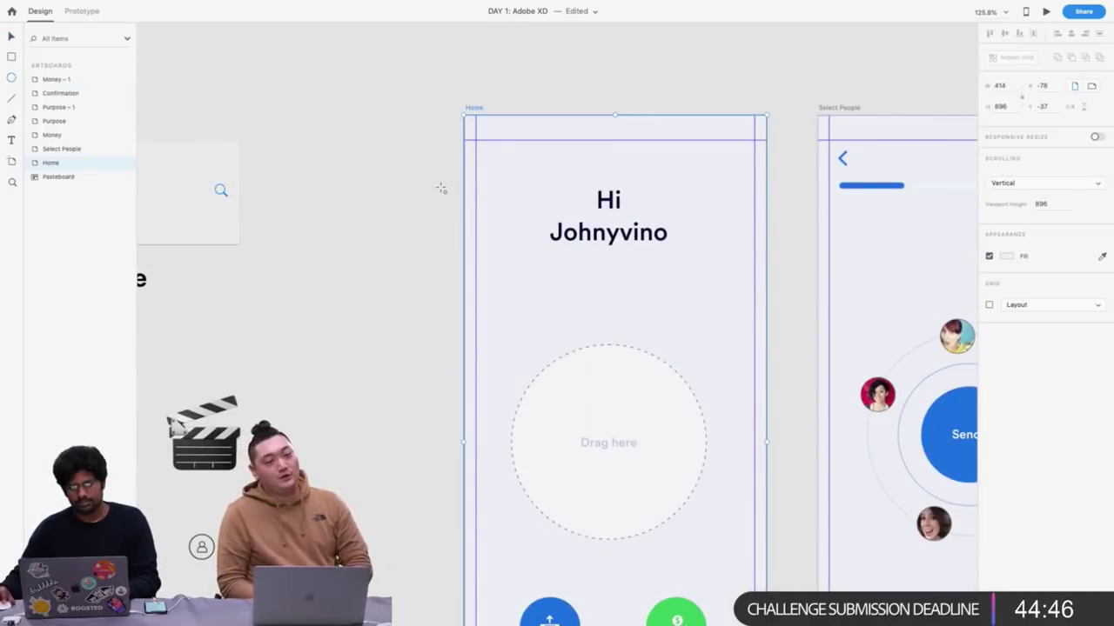
left_click_drag(415, 131, 518, 271)
mouse_move(563, 258)
left_mouse_down()
mouse_move(551, 316)
mouse_move(565, 313)
left_mouse_up()
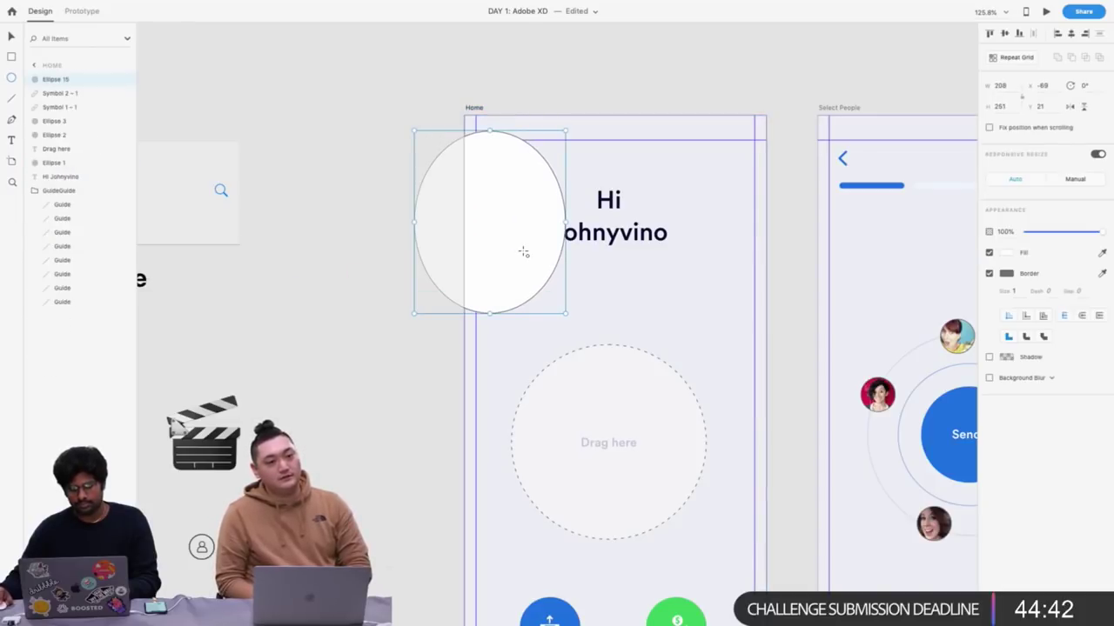
left_click_drag(529, 225, 501, 218)
key("Delete")
Change the Select People artboard's background fill to the warm off-white #F4F1ED
scroll(502, 219, "down", 5)
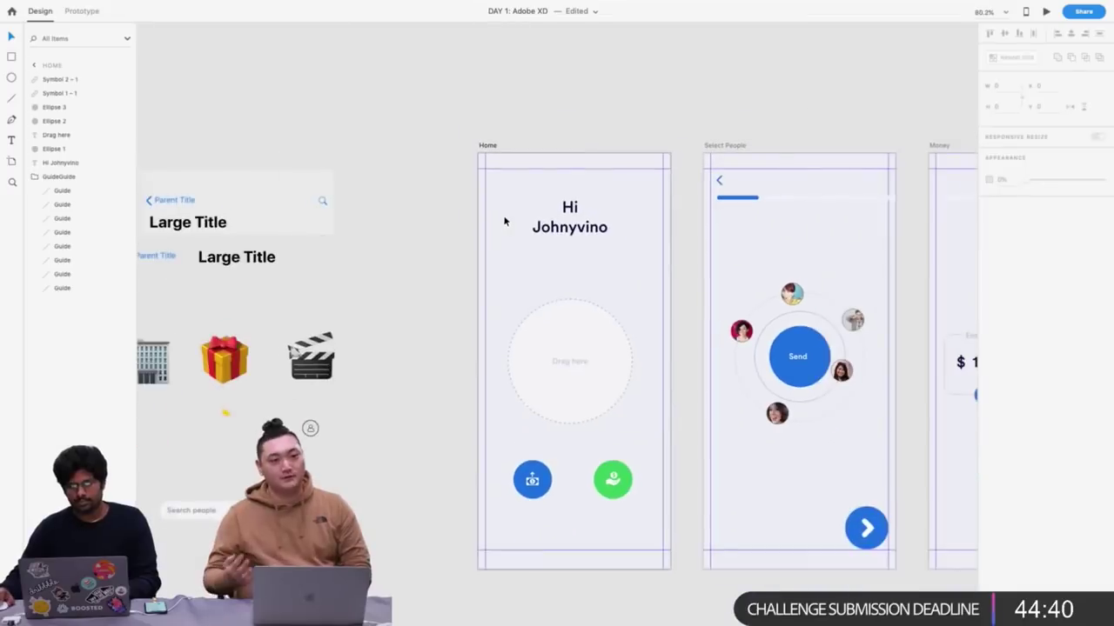
scroll(506, 218, "right", 4)
scroll(521, 207, "right", 1)
left_click(518, 146)
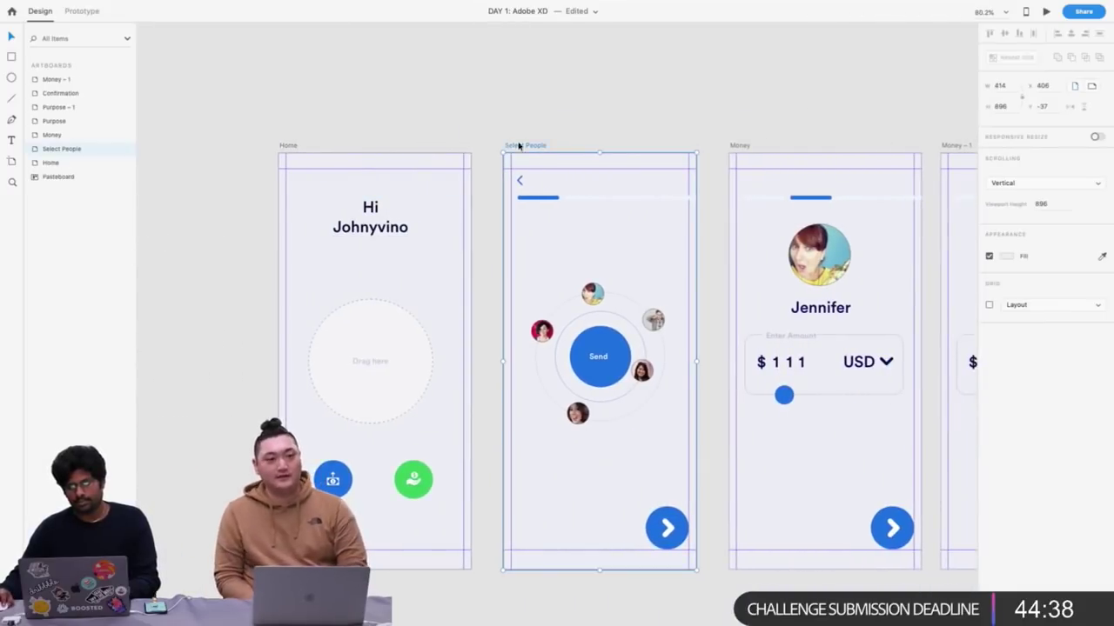
key("super+2")
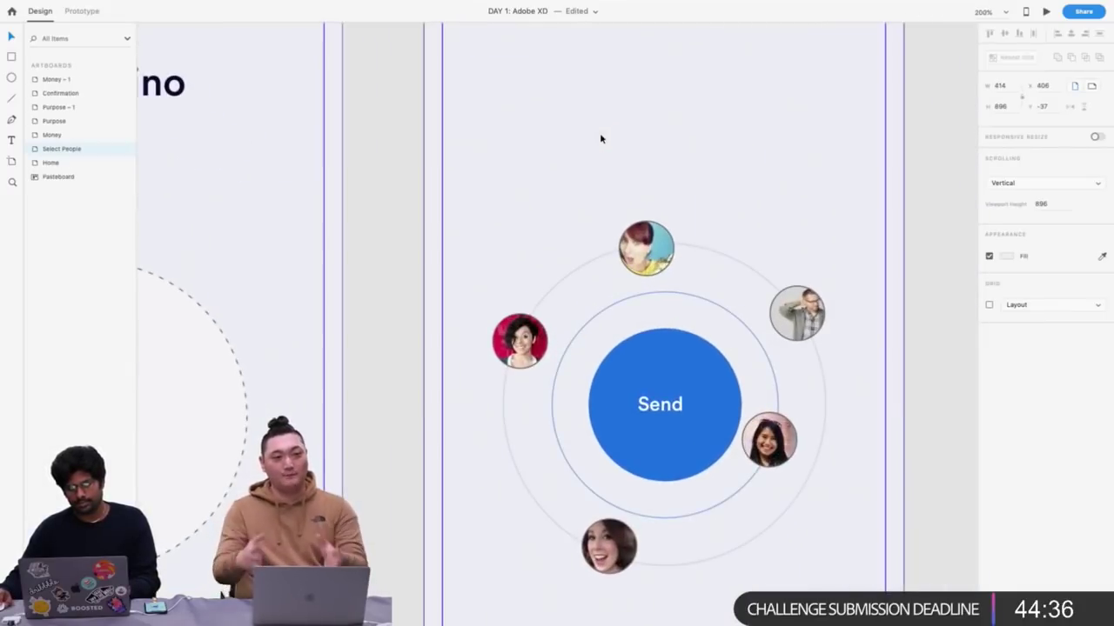
key("super+3")
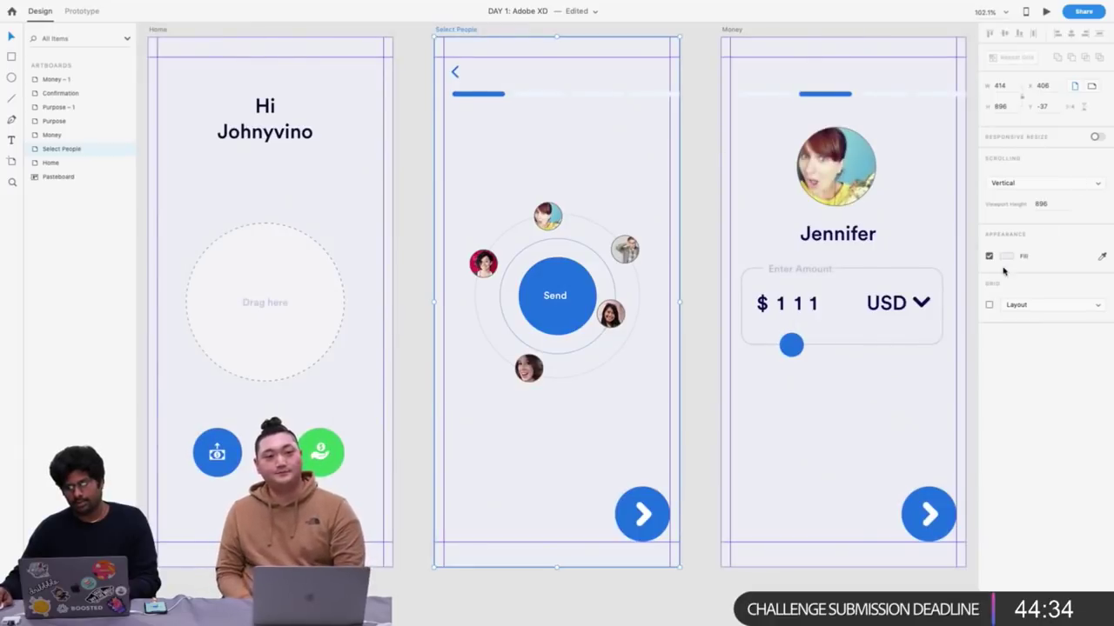
left_click(1006, 259)
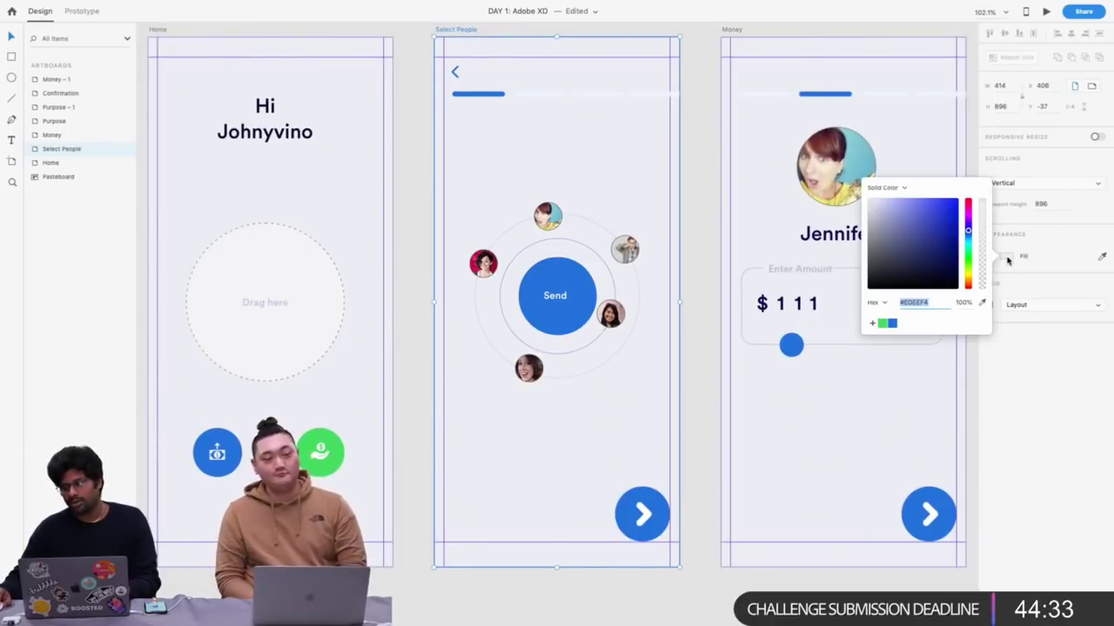
left_click(968, 283)
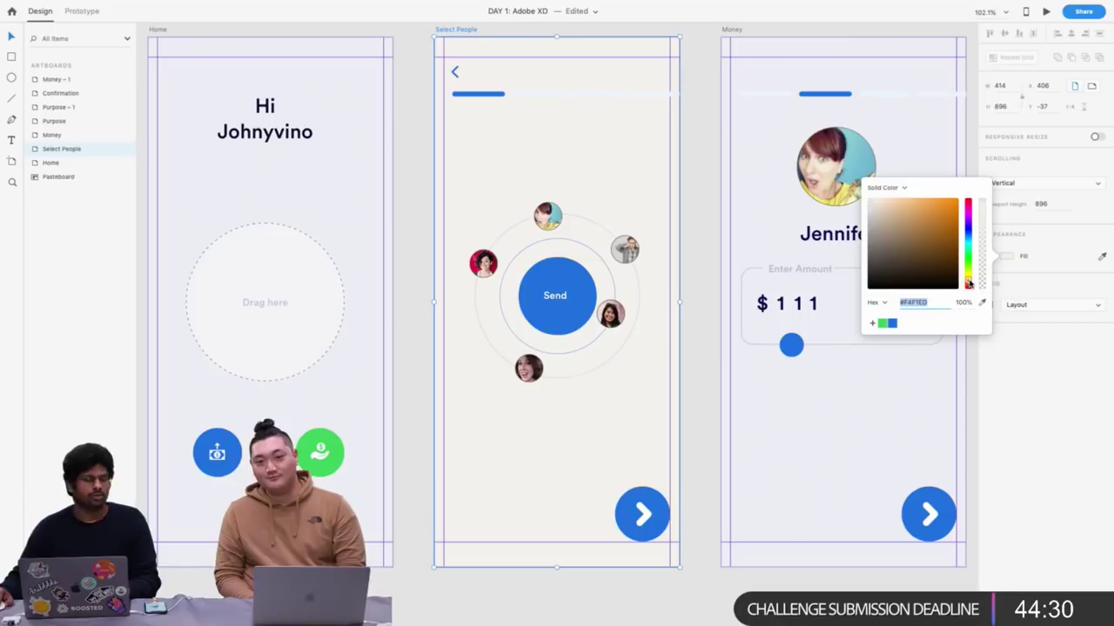
Change the Select People artboard's background fill to a saturated crimson red
left_click(969, 207)
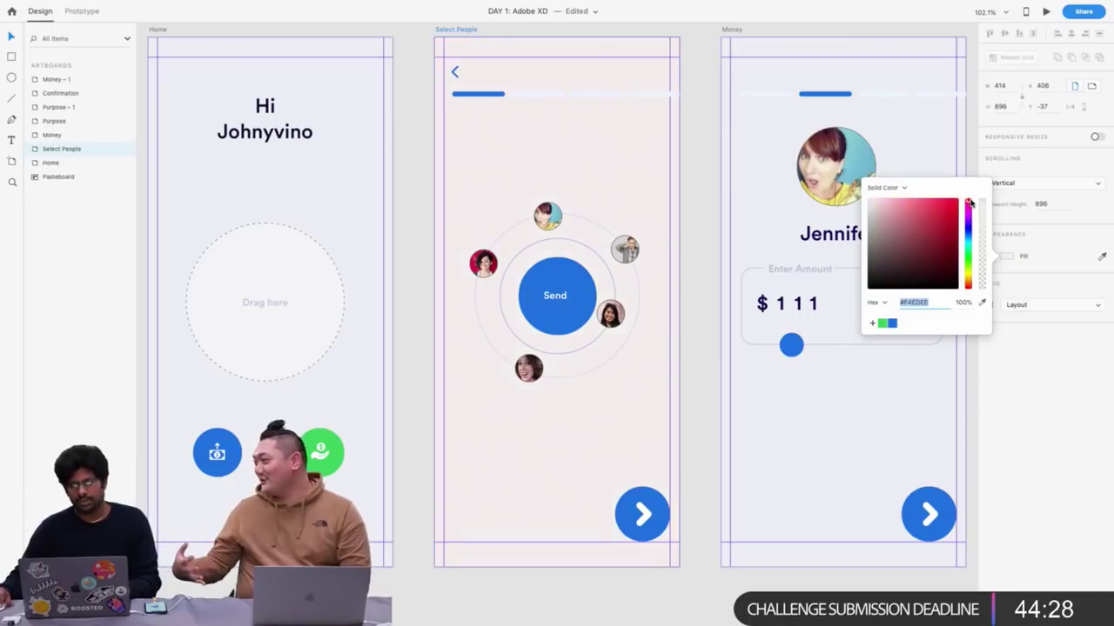
left_click_drag(950, 214, 932, 211)
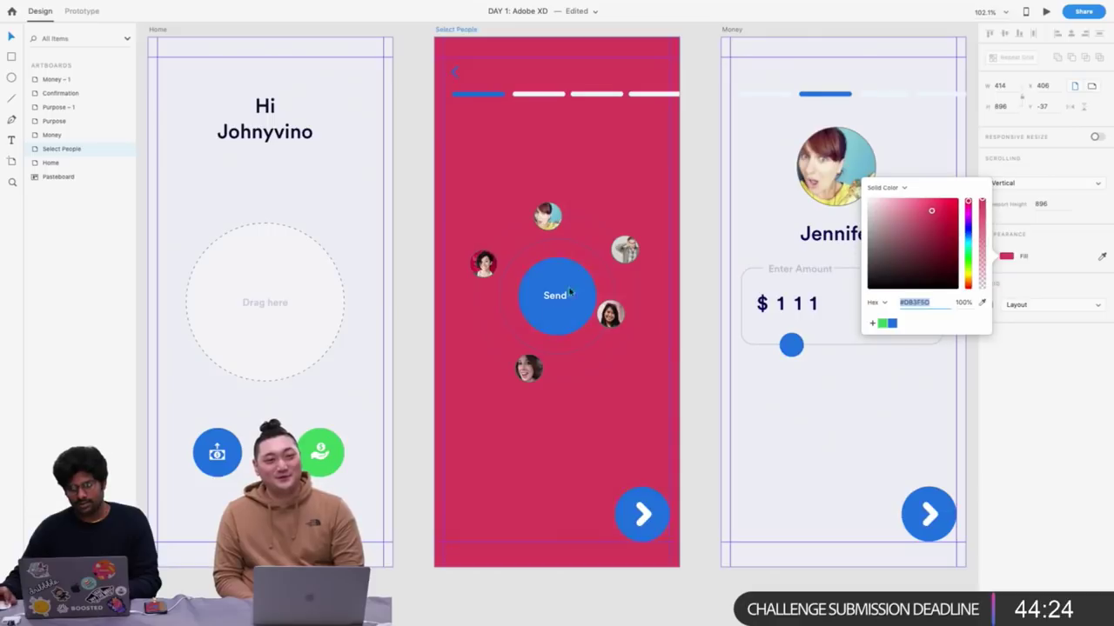
scroll(585, 266, "up", 4)
left_click(584, 266)
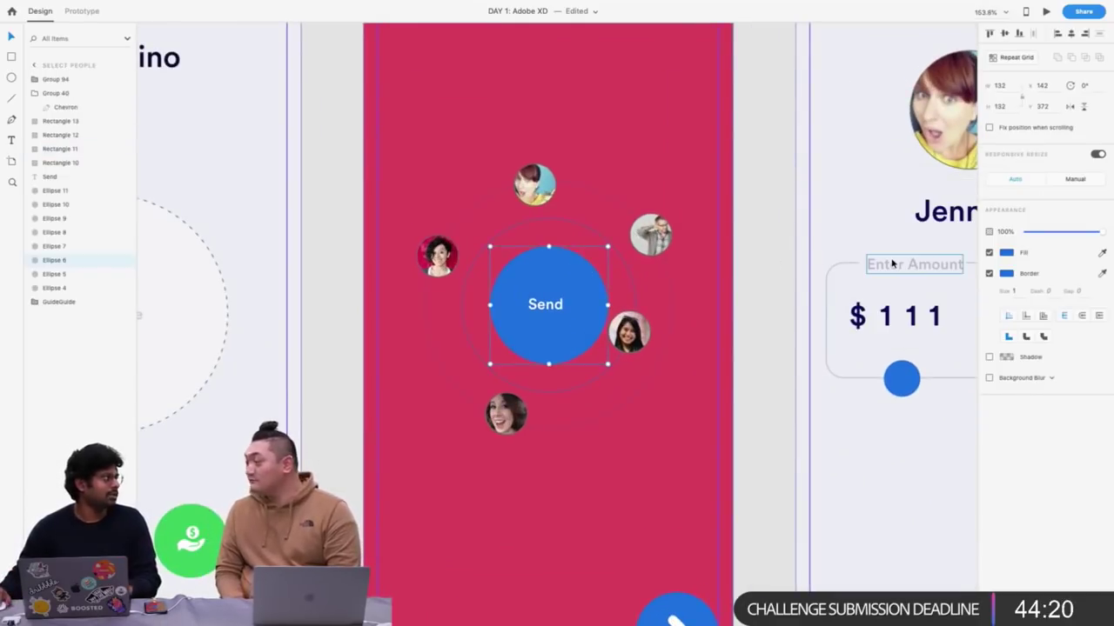
Change the fill of the back chevron on the Select People artboard to white, #FFFFFF
scroll(558, 304, "down", 4)
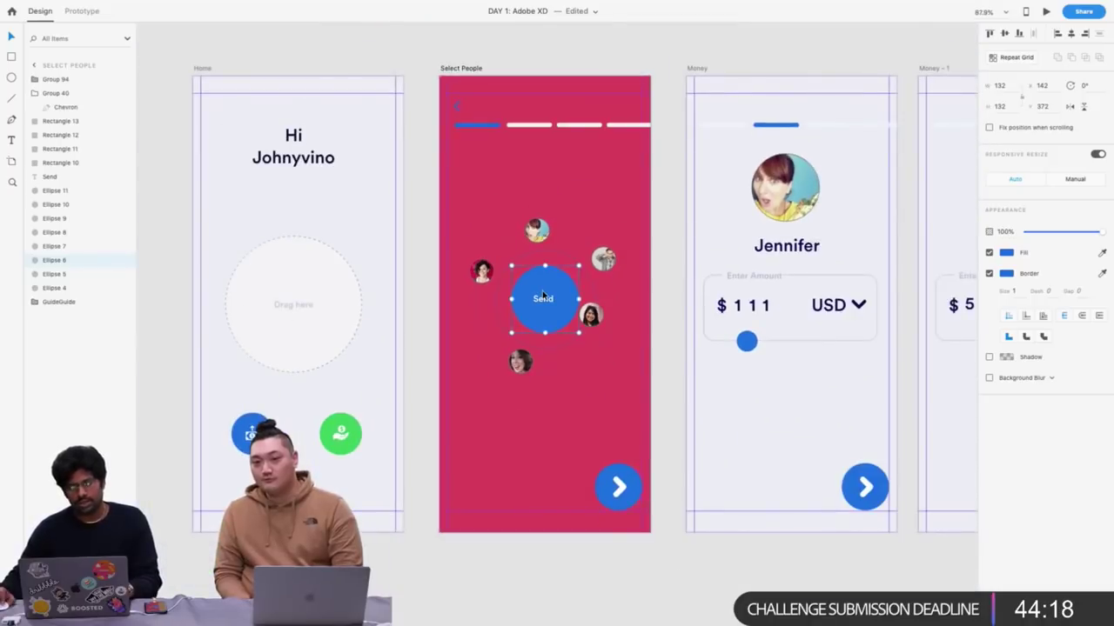
scroll(543, 296, "up", 5)
left_click(434, 106)
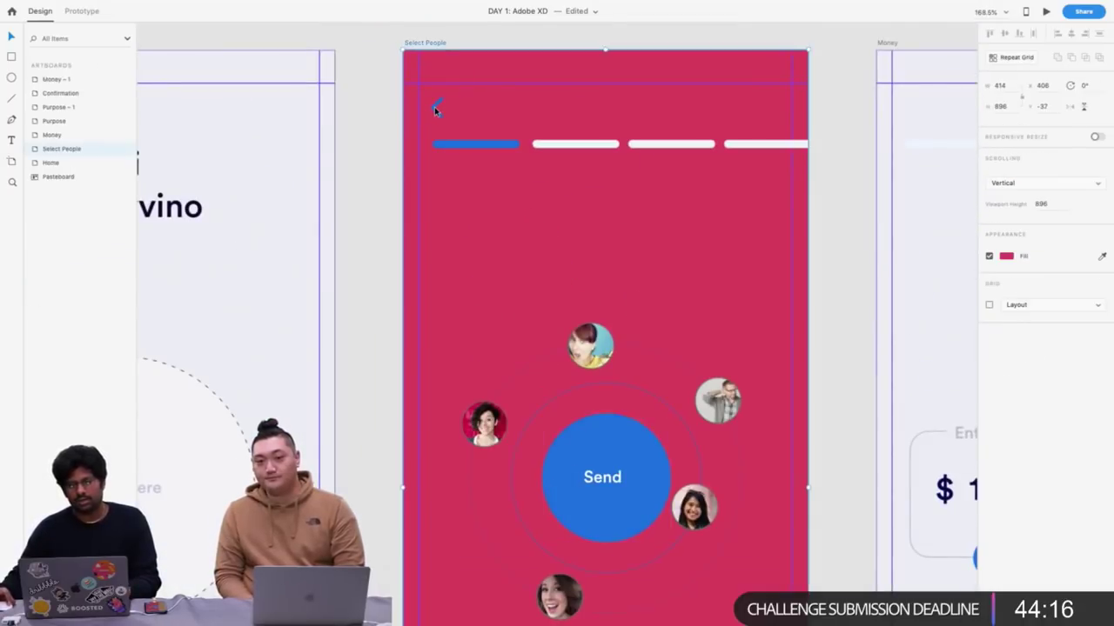
double_click(435, 107)
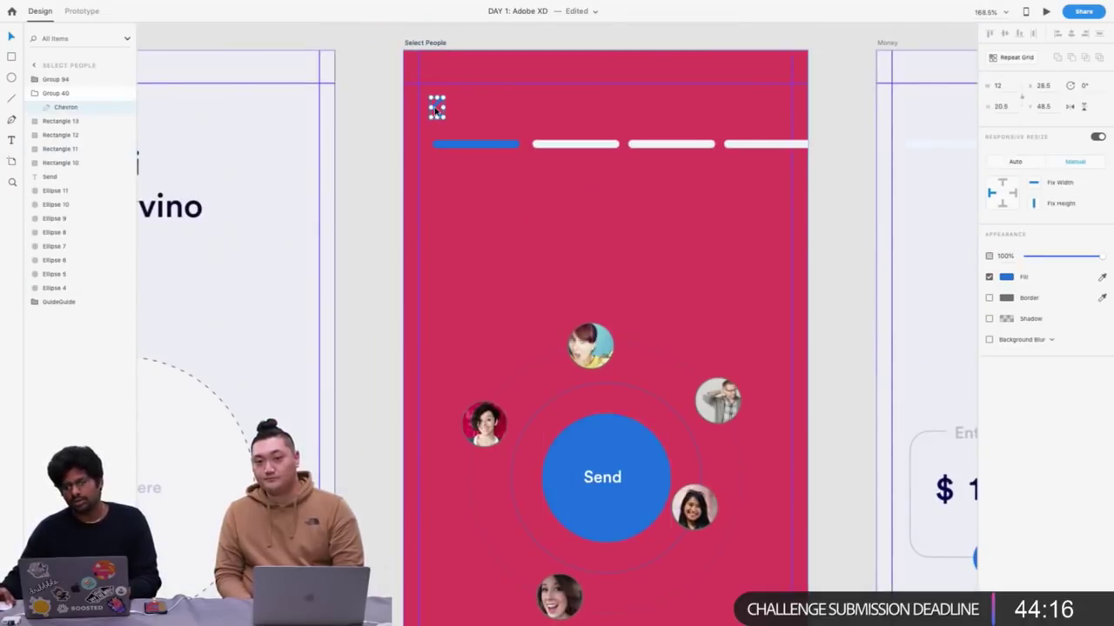
left_click(1005, 277)
left_click_drag(898, 251, 749, 158)
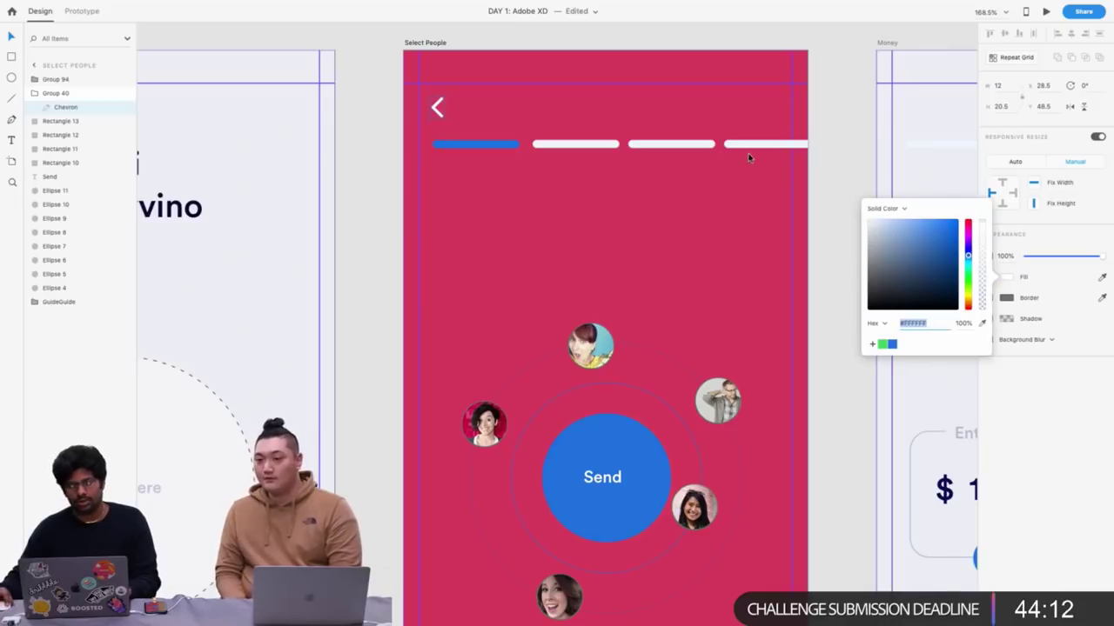
Recolour the first progress bar segment on the Select People artboard from blue to white, #FFFFFF
left_click(498, 146)
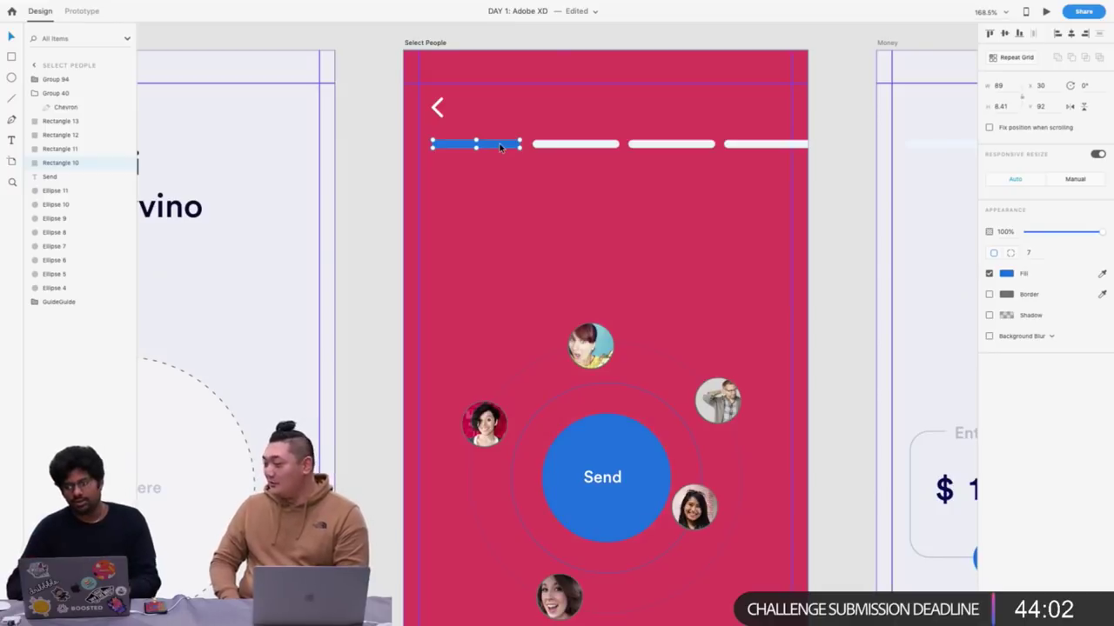
scroll(503, 144, "down", 5)
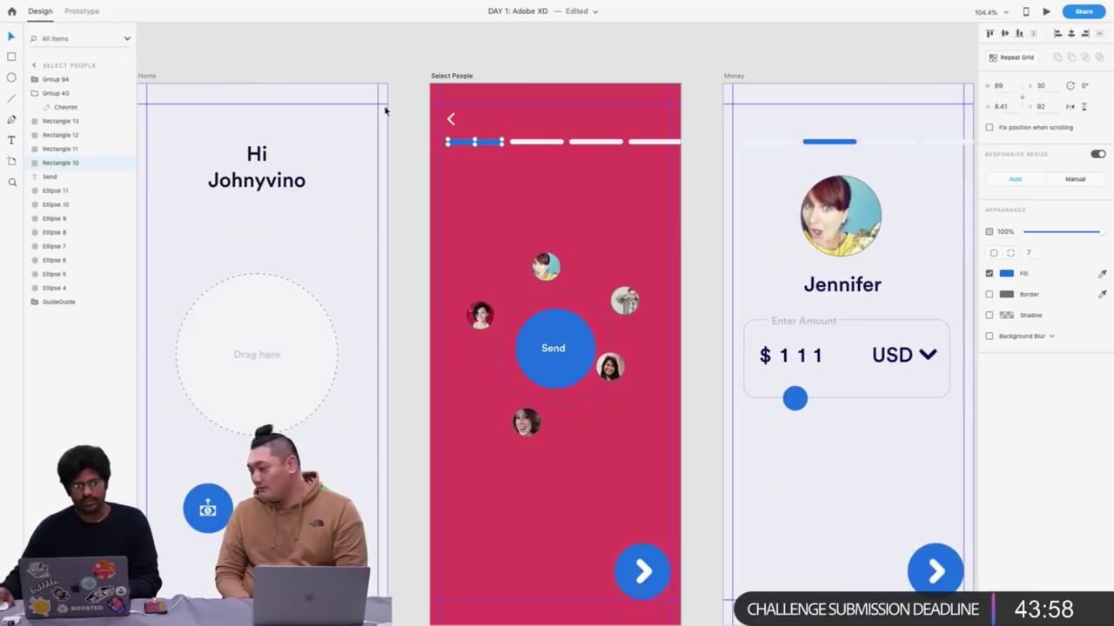
left_click(1009, 274)
left_click(981, 317)
Reduce the opacity of the other three progress bar segments on the Select People artboard to 28%
scroll(490, 133, "up", 3)
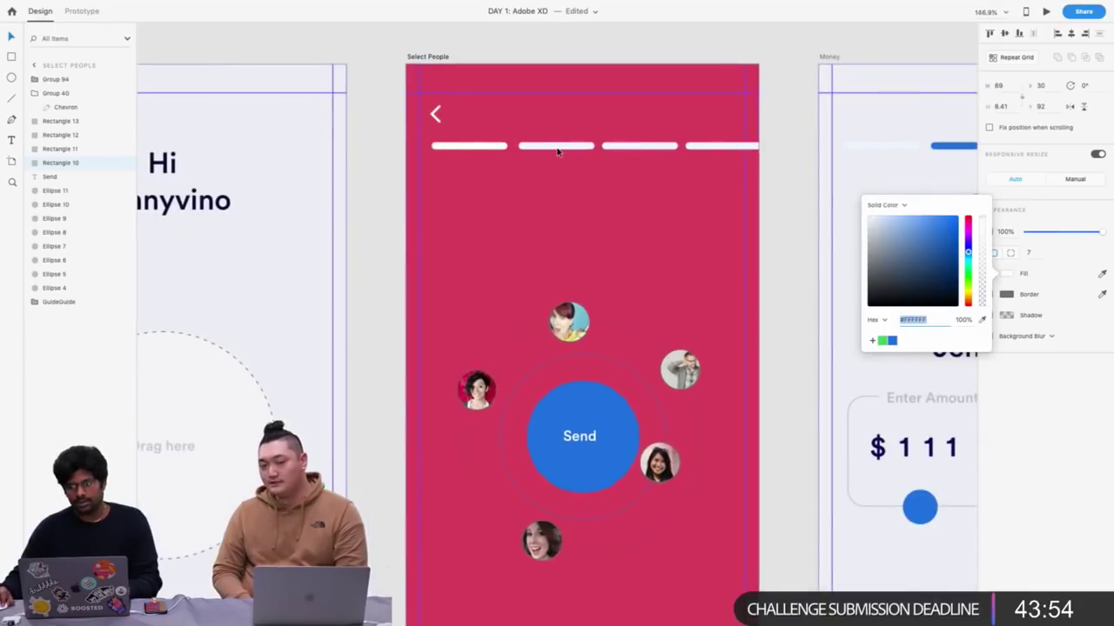
left_click(557, 149)
left_click(660, 148, "shift")
left_click(714, 149, "shift")
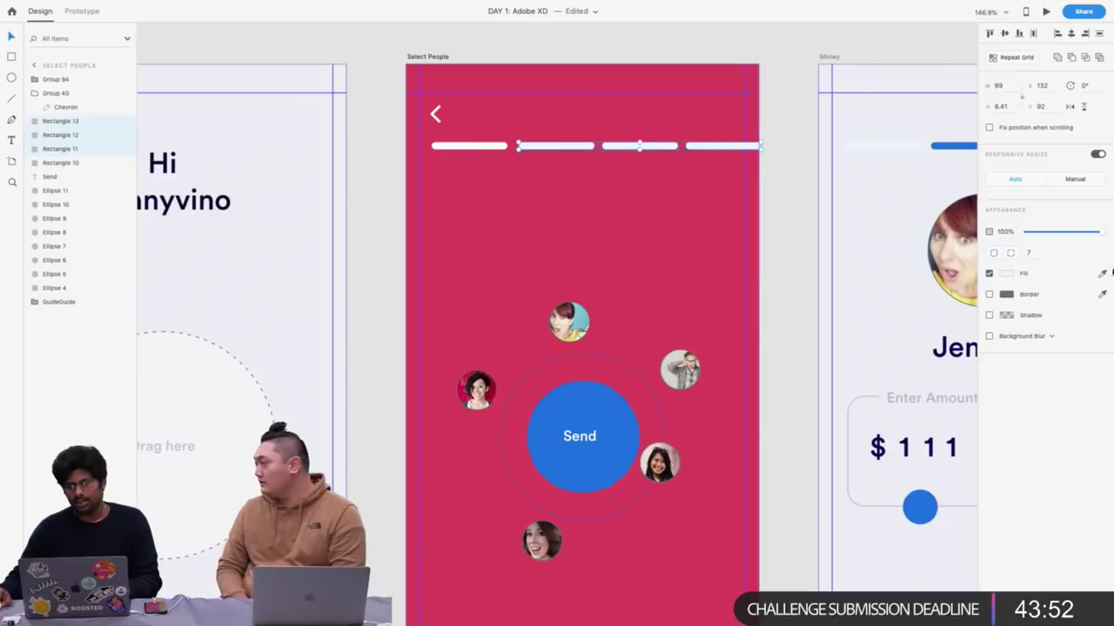
left_click(1047, 234)
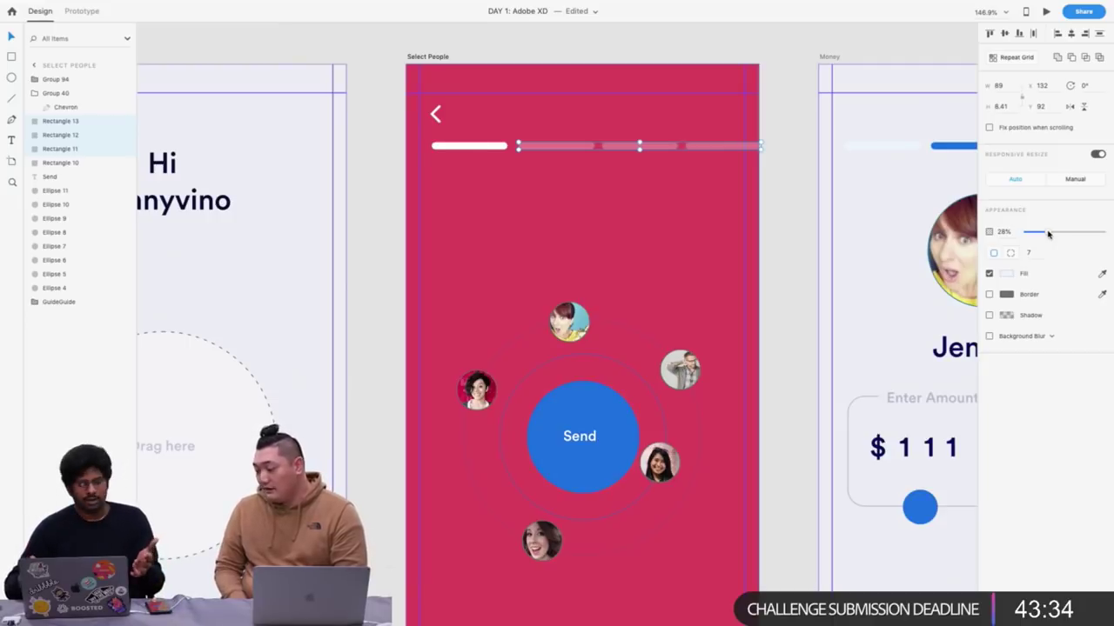
Set the border colour of both rings around the Send circle on the Select People artboard to white (#FFFFFF)
scroll(778, 122, "right", 3)
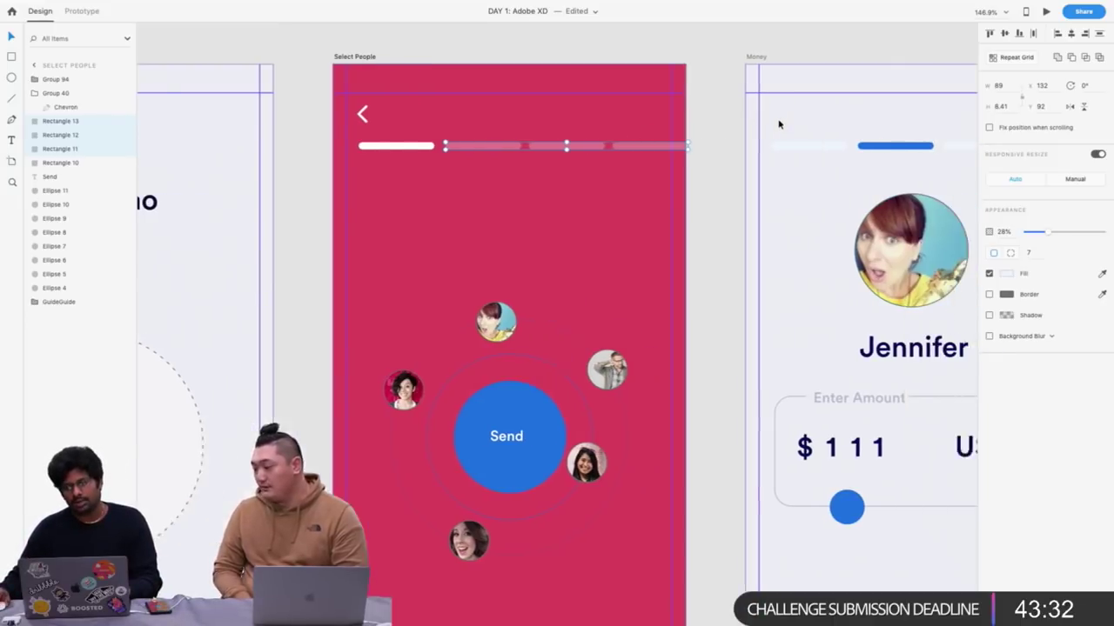
scroll(555, 137, "down", 4)
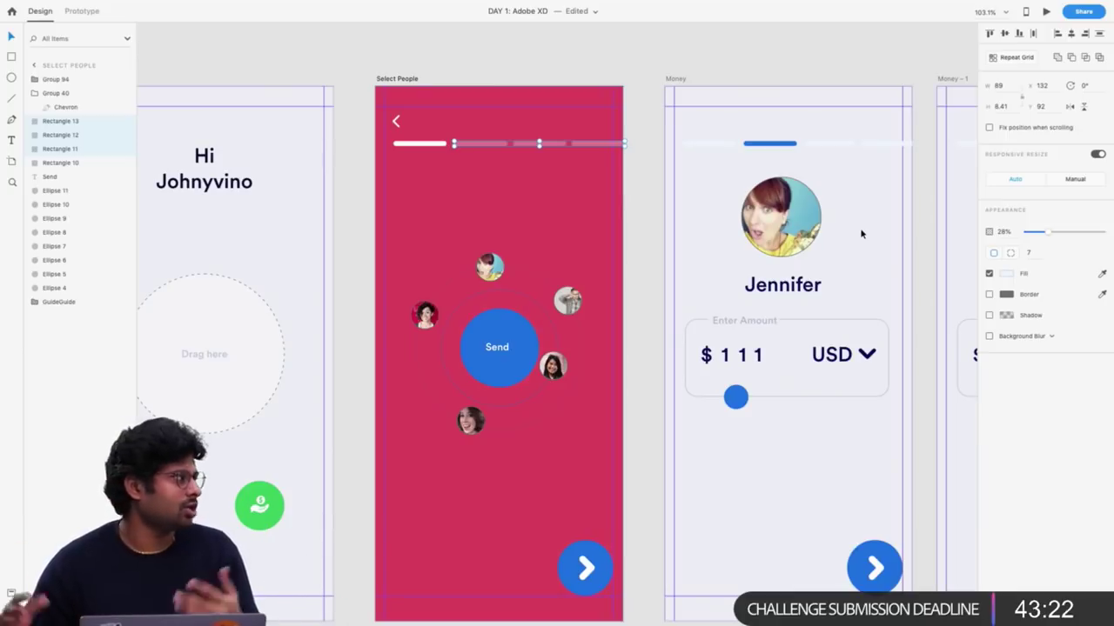
scroll(476, 280, "up", 5)
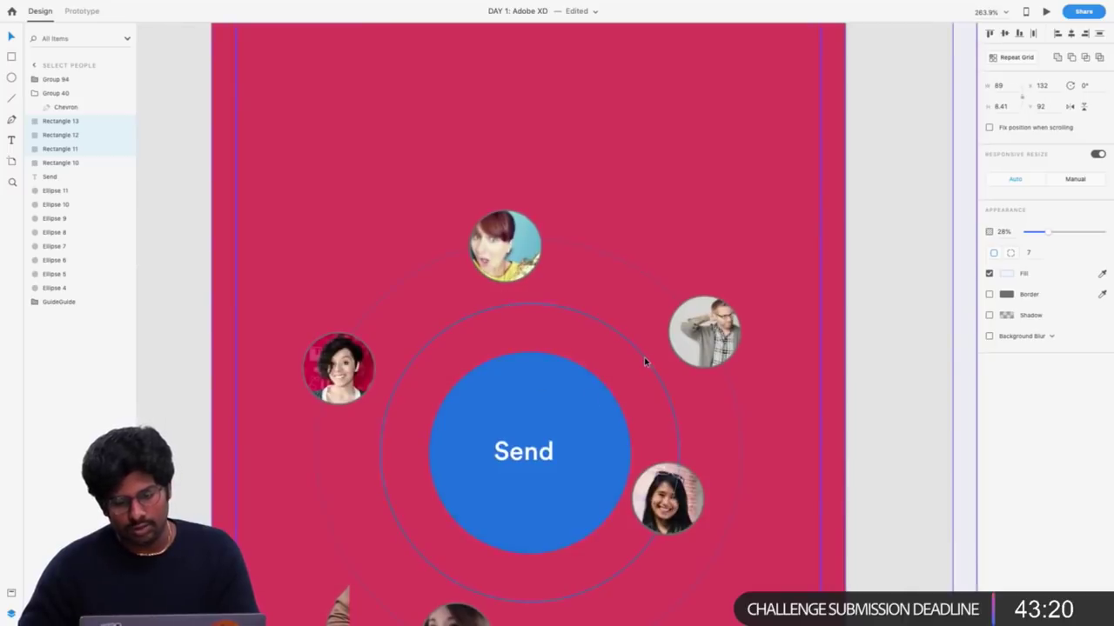
left_click(620, 377)
left_click(641, 270, "shift")
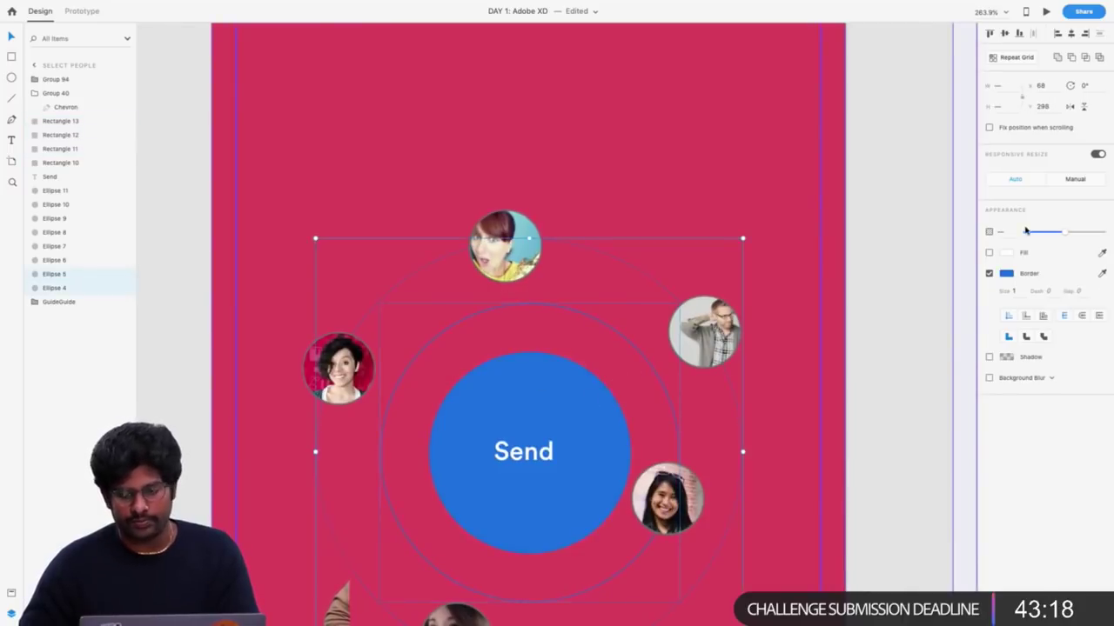
left_click(1005, 275)
left_click_drag(939, 263, 763, 169)
scroll(415, 218, "down", 3)
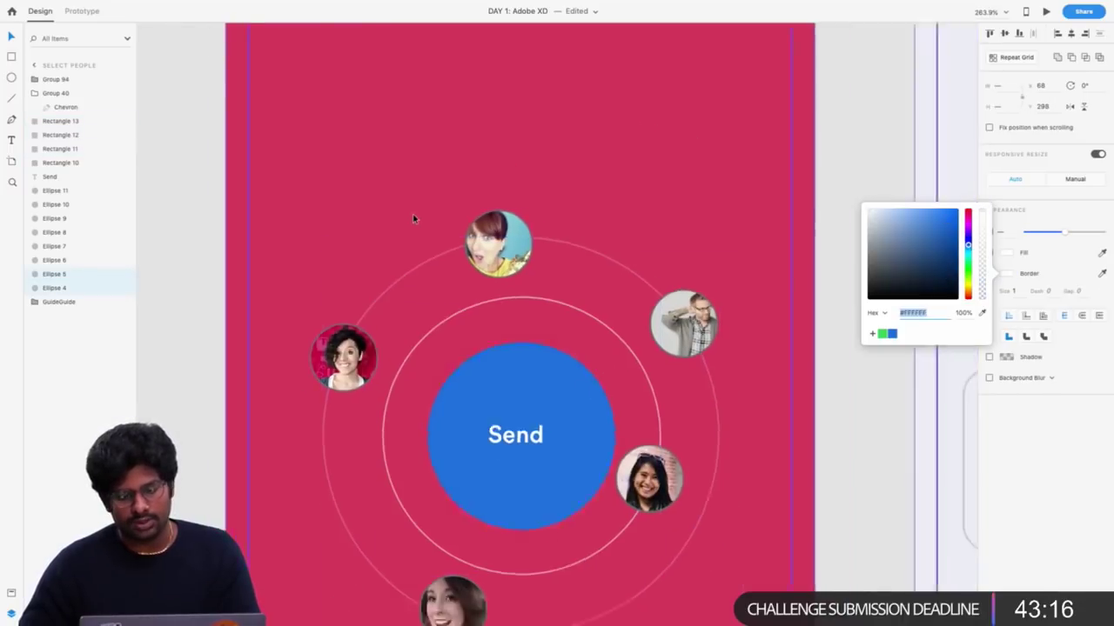
Change the Send circle's fill from blue to a muted pink slightly lighter than the artboard background
left_click(496, 319)
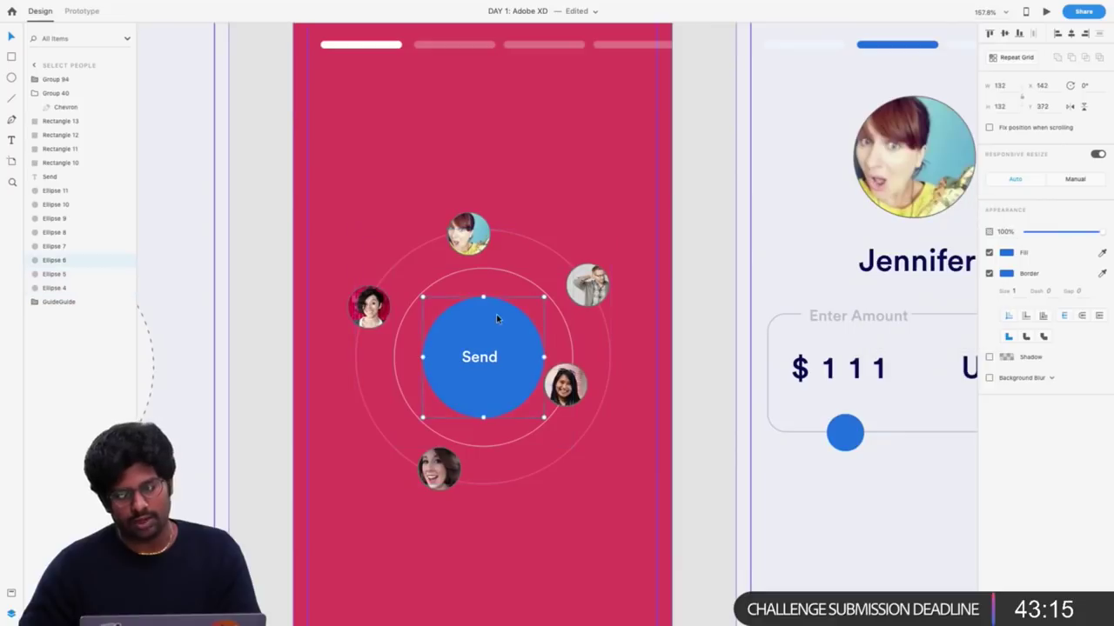
left_click(1007, 253)
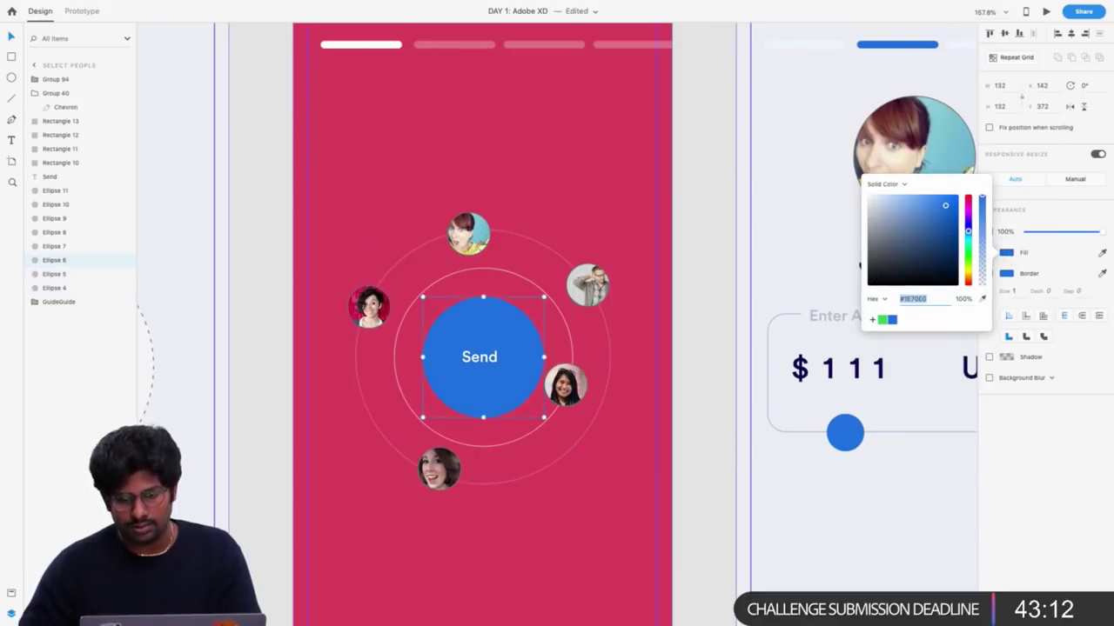
left_click(522, 180)
scroll(704, 291, "up", 1)
left_click(937, 221)
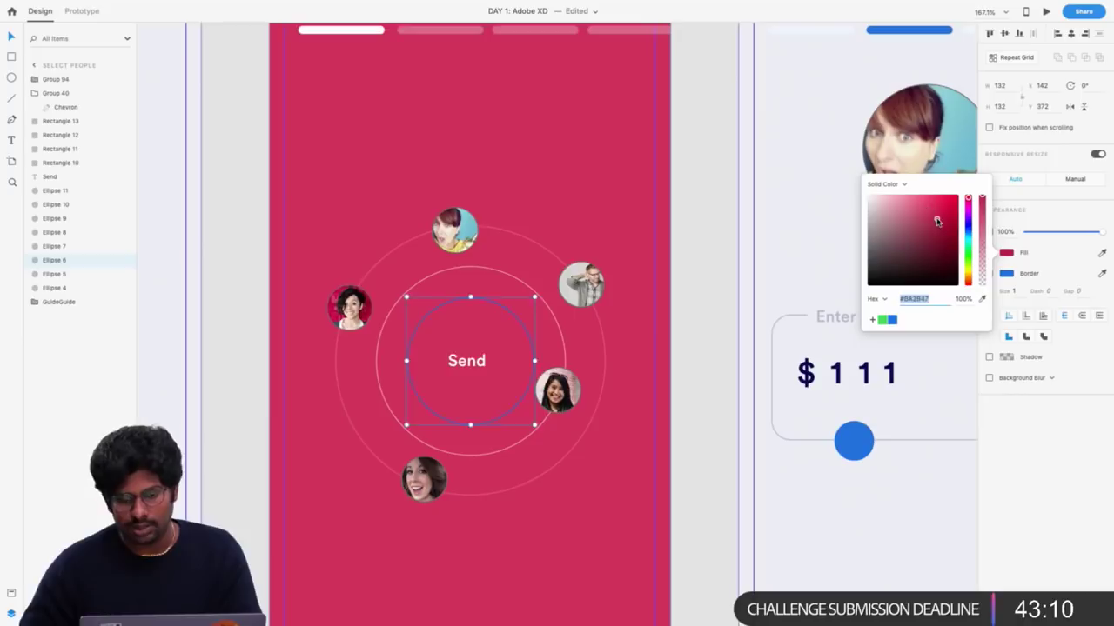
mouse_move(937, 221)
left_mouse_down()
mouse_move(938, 205)
mouse_move(922, 211)
left_mouse_up()
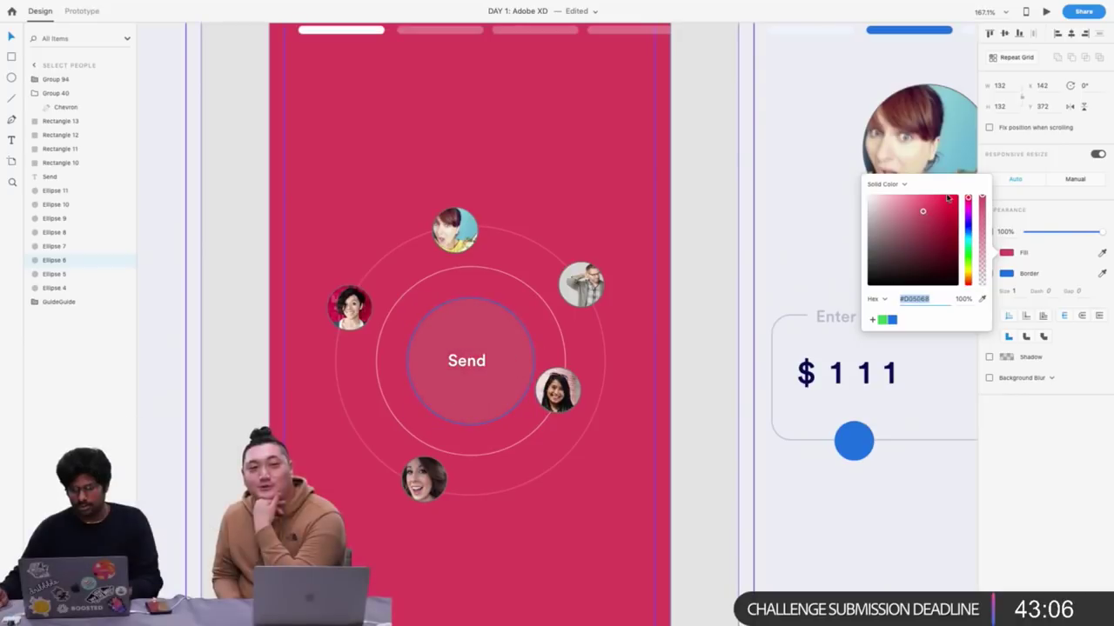
Turn off the Send circle's border and deselect the circle
left_click(1005, 273)
left_click(1005, 273)
left_click(1003, 274)
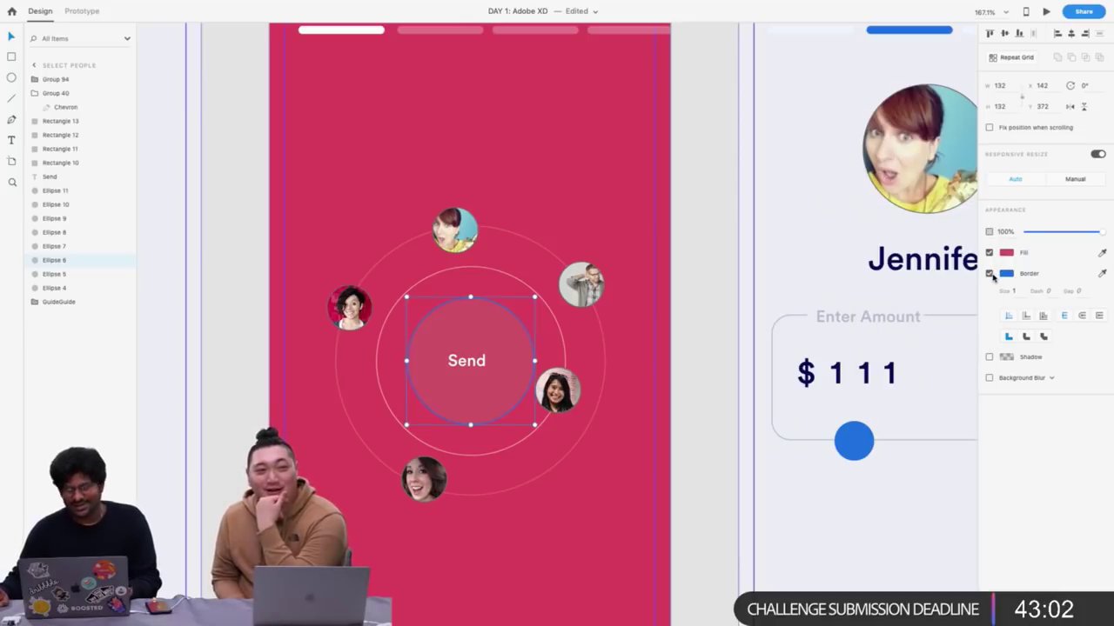
left_click(989, 274)
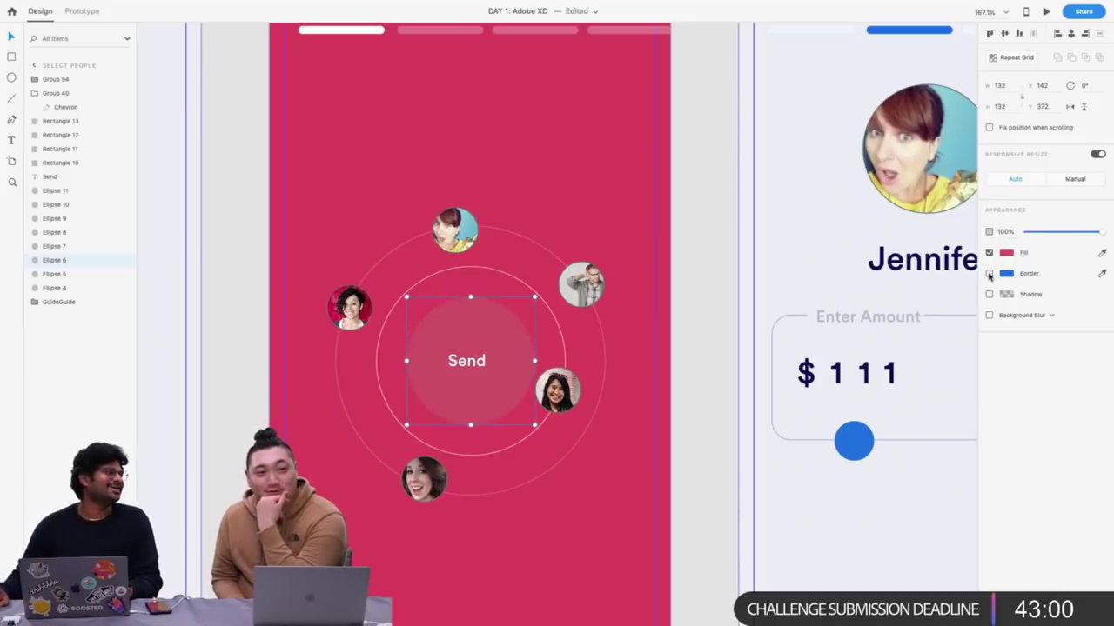
left_click(661, 223)
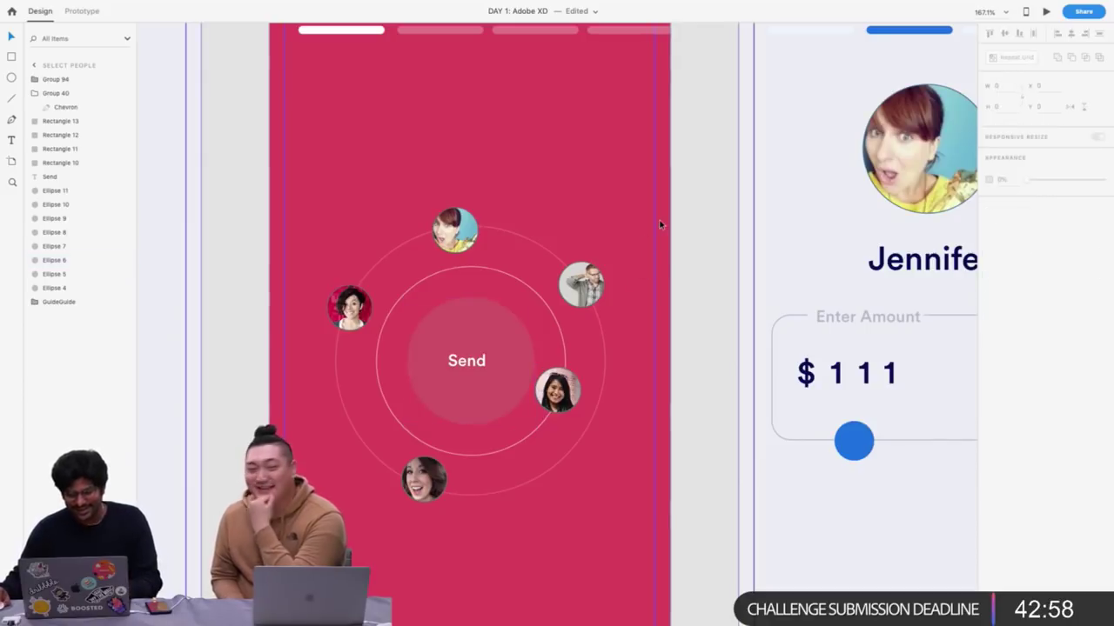
Draw a circle about 128 px across on the Select People artboard and place it just below the first progress segment
scroll(661, 224, "down", 5)
scroll(660, 224, "right", 2)
scroll(660, 224, "right", 1)
scroll(325, 119, "up", 3)
scroll(325, 119, "left", 2)
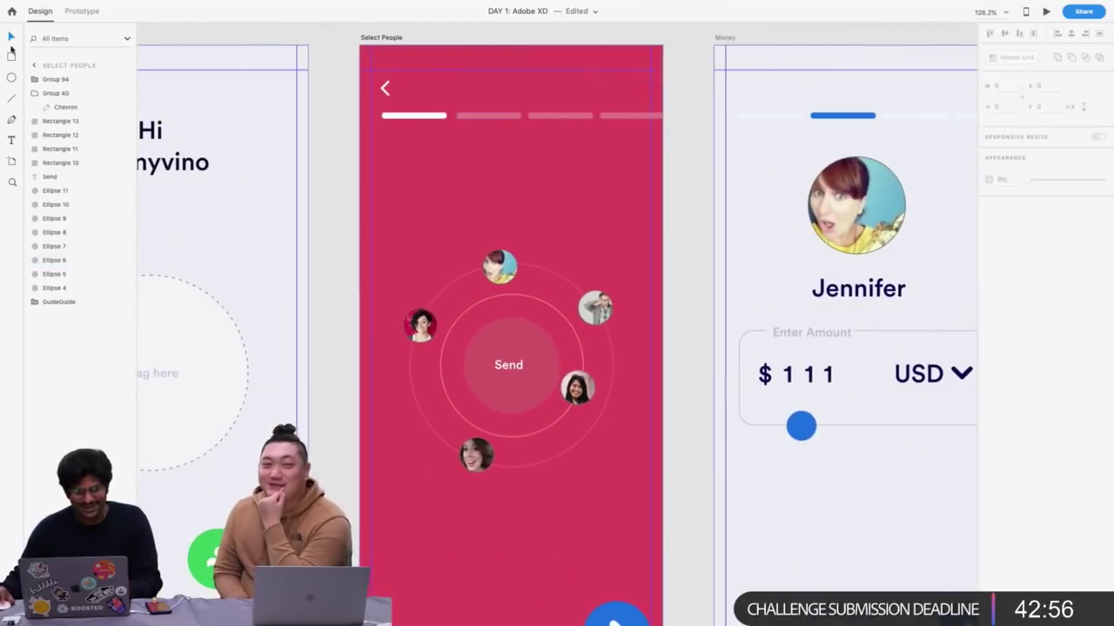
left_click(11, 79)
left_click_drag(443, 163, 536, 257)
key("v")
left_click_drag(517, 217, 442, 182)
Reshape the new white circle's path into an irregular blob and move it partly over the artboard's left edge
double_click(439, 182)
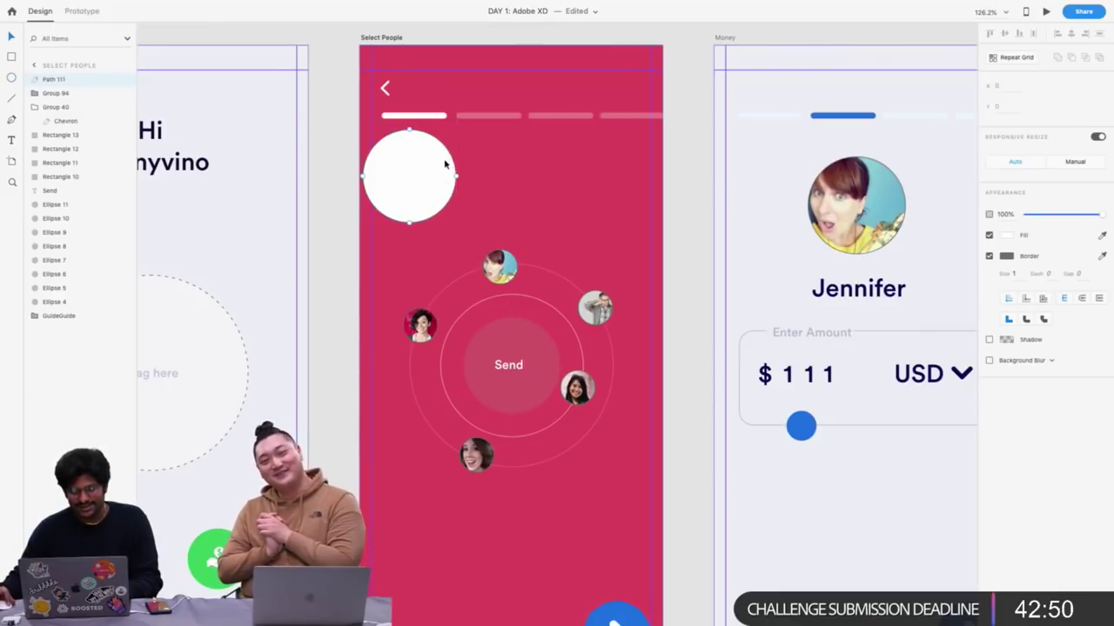
left_click_drag(448, 152, 434, 155)
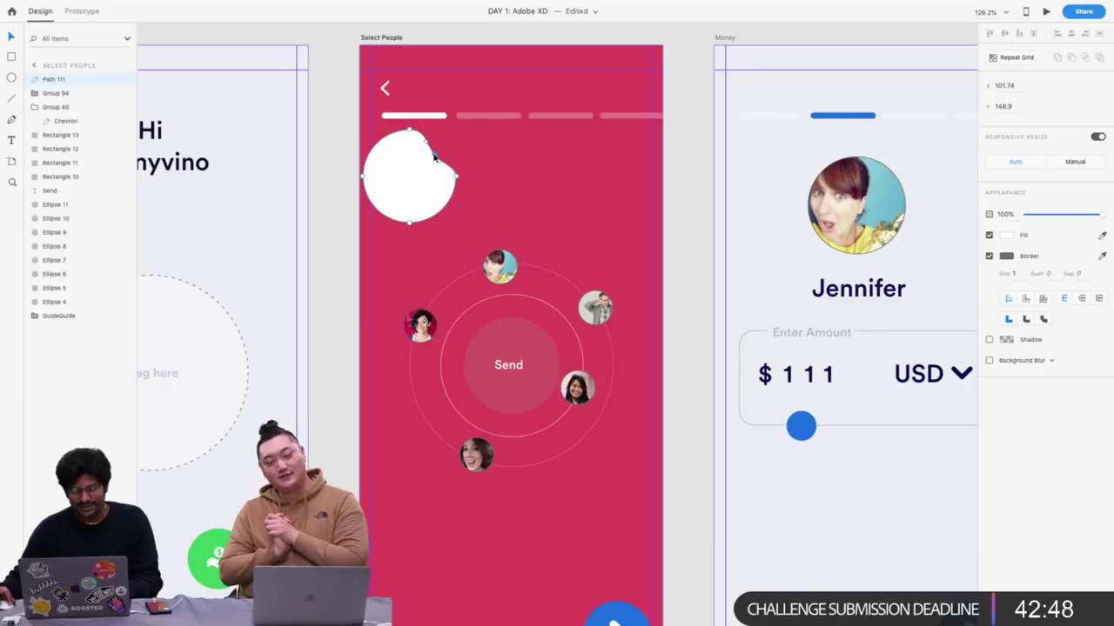
mouse_move(382, 214)
left_mouse_down()
mouse_move(394, 203)
mouse_move(374, 223)
left_mouse_up()
left_click_drag(444, 211, 372, 169)
left_click(517, 189)
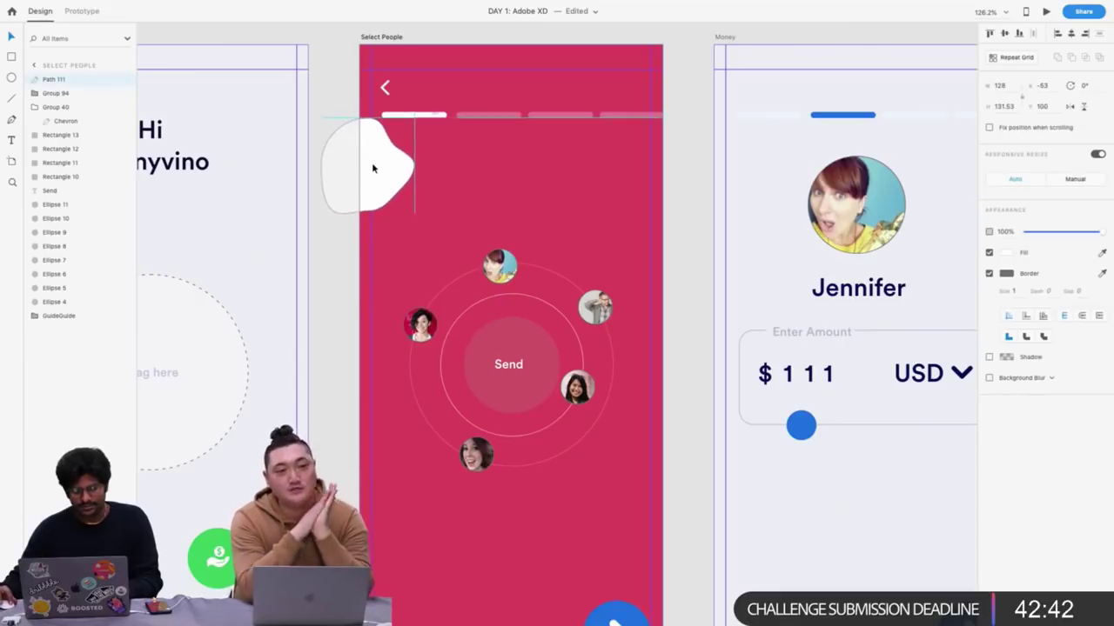
Remove the blob's border and set its fill to black (#000000) at 10% opacity
left_click(989, 273)
left_click(1006, 252)
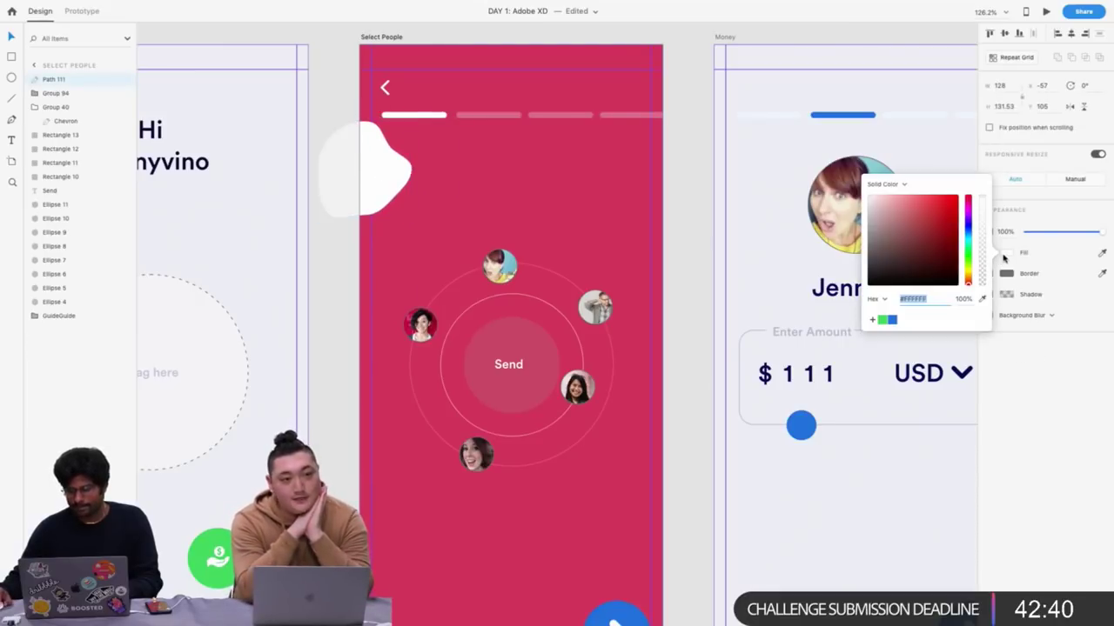
left_click(888, 237)
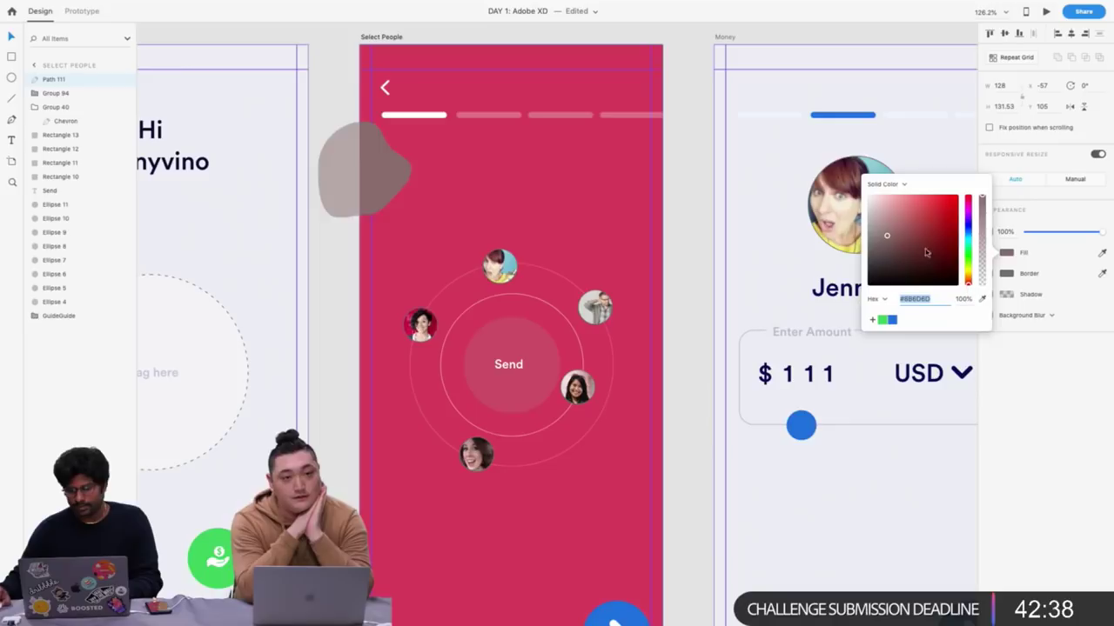
left_click_drag(926, 253, 978, 278)
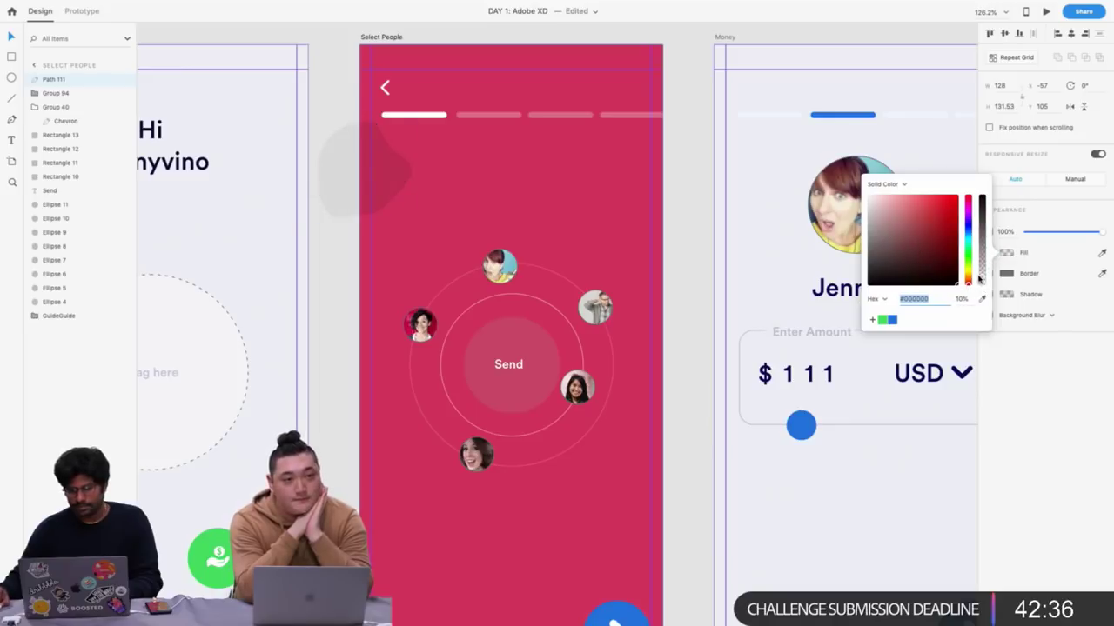
Enlarge the blob to about 206 by 212 px and move it over the artboard's upper-left corner
left_click(361, 153)
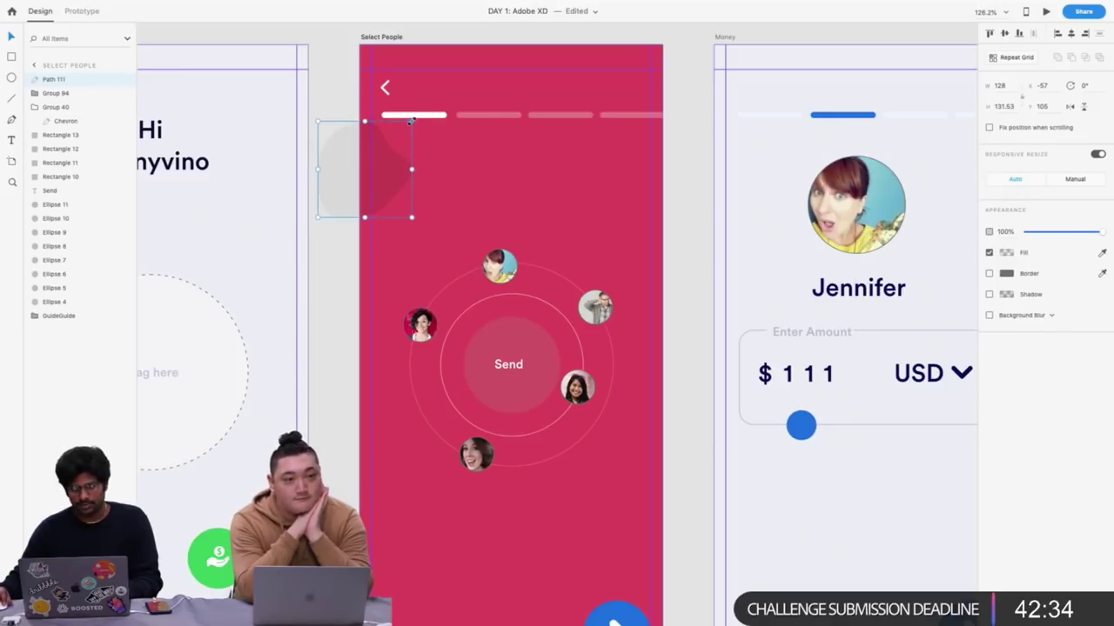
left_click_drag(410, 122, 459, 72)
left_click_drag(403, 152, 391, 119)
Duplicate the blob over the artboard's upper-right corner and enlarge the copy to about 244 by 251 px
left_click_drag(447, 180, 687, 142)
left_click_drag(621, 151, 620, 183)
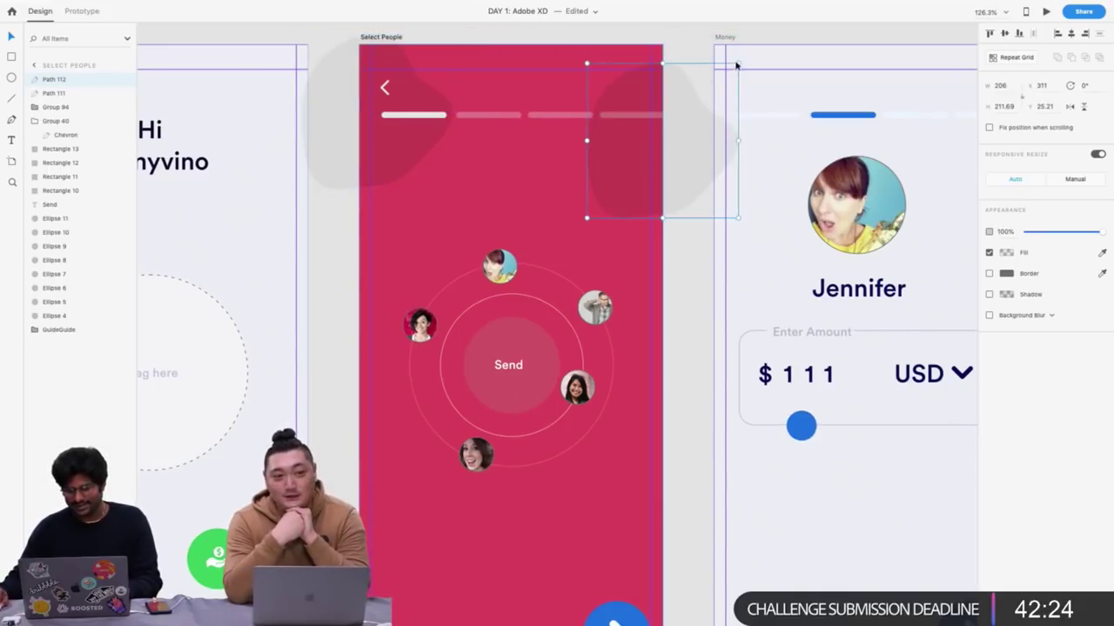
left_click_drag(738, 63, 765, 34)
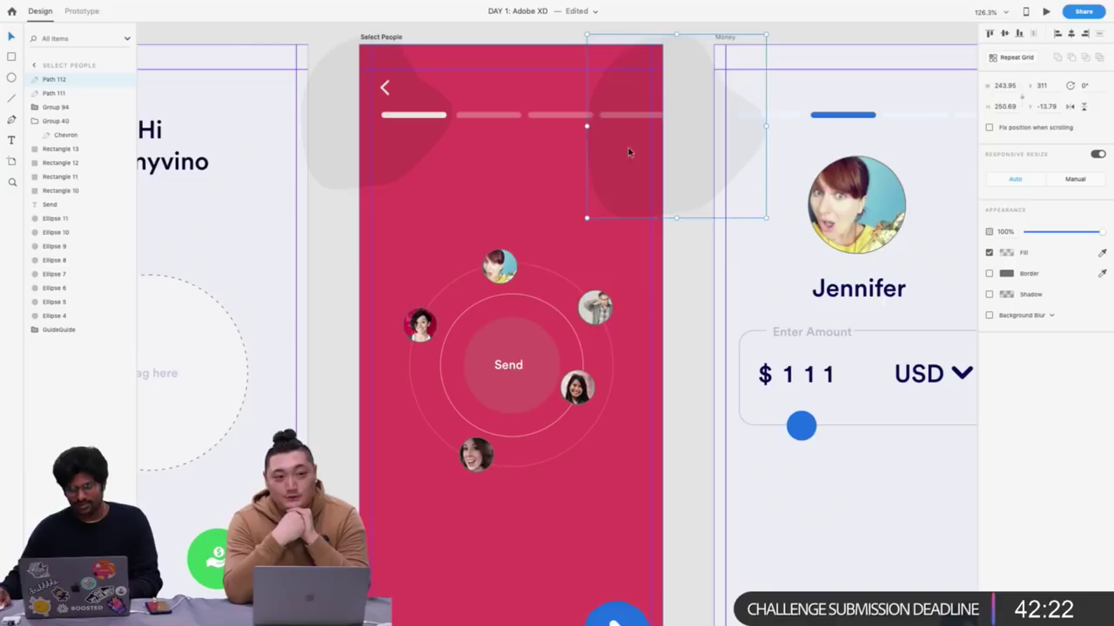
key("Escape")
scroll(389, 180, "down", 5)
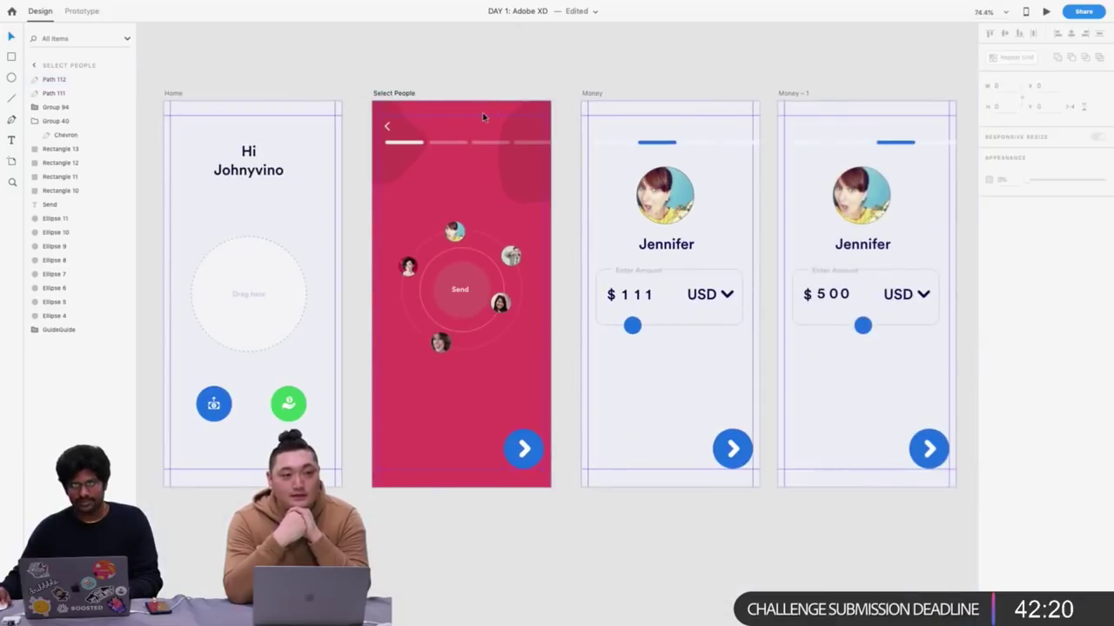
scroll(484, 118, "up", 2)
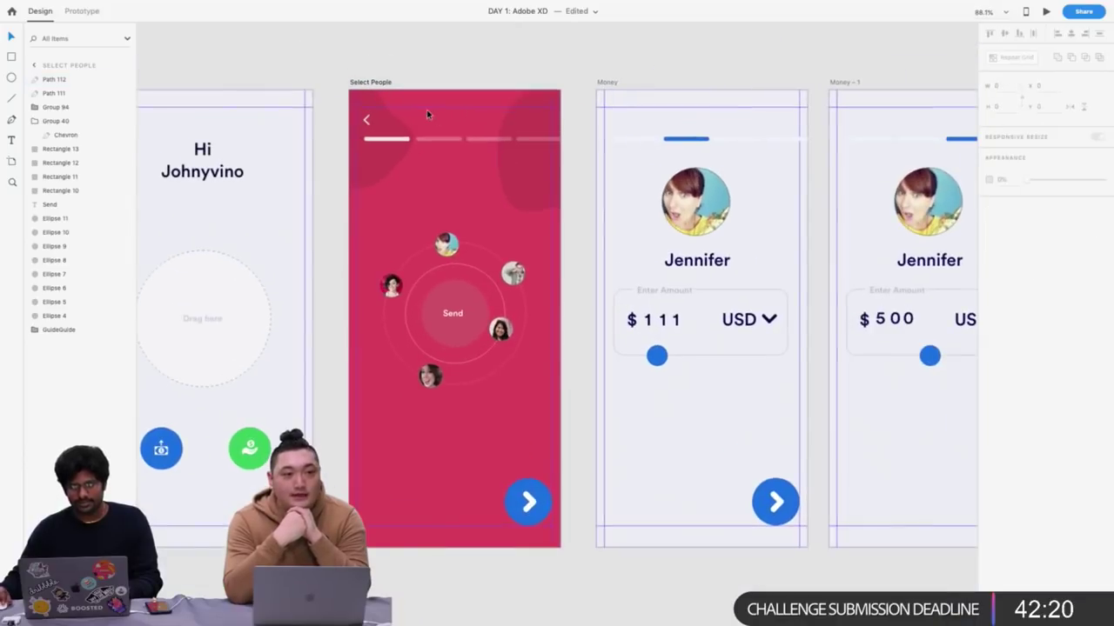
left_click(607, 83)
scroll(540, 80, "right", 2)
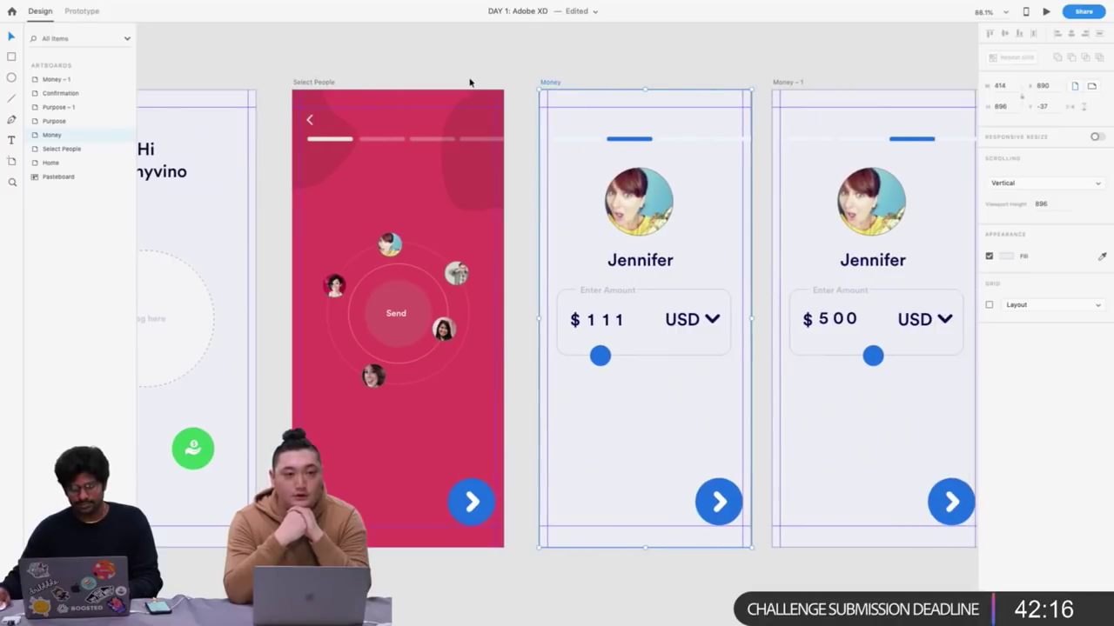
left_click(298, 85)
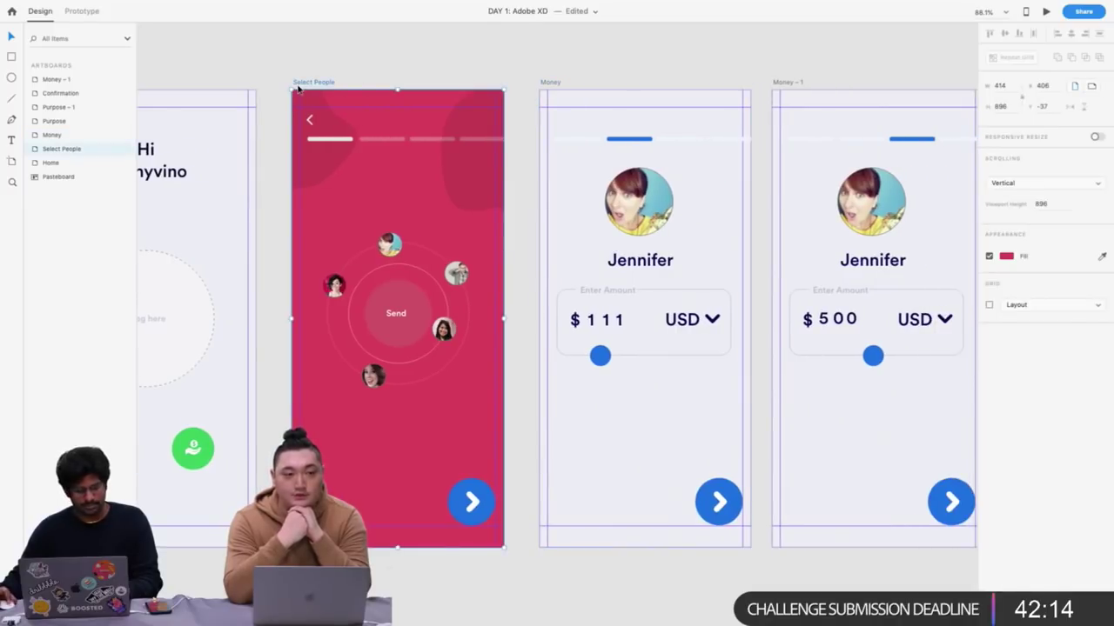
Set the border size of the arrow inside the Select People artboard's blue next button to 7
scroll(474, 504, "up", 3)
left_click(485, 504)
left_click_drag(484, 504, 487, 502)
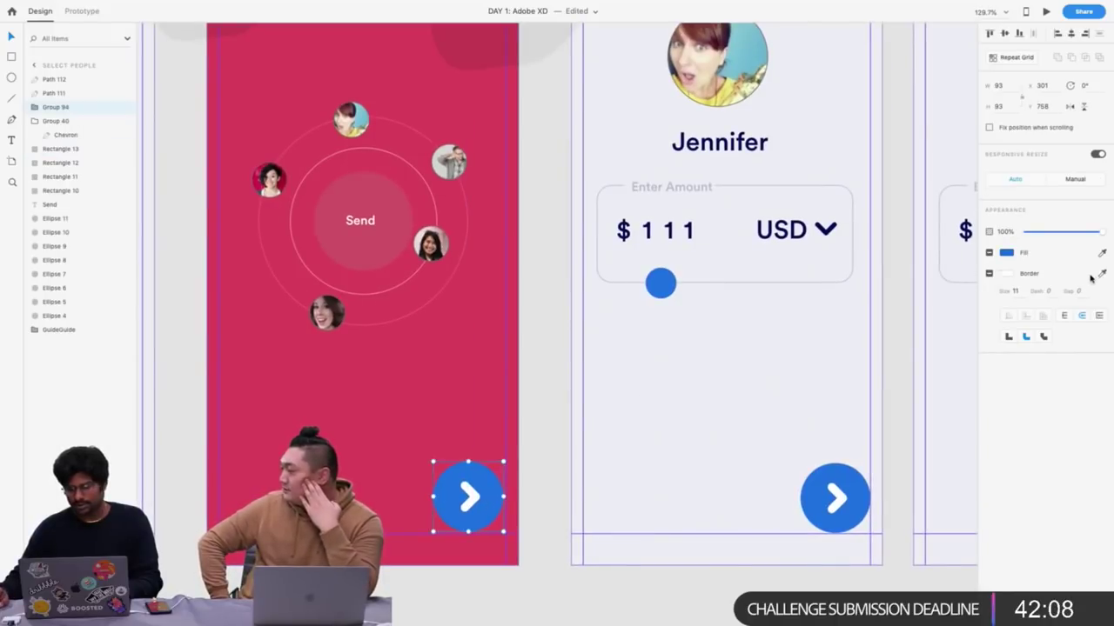
double_click(472, 497)
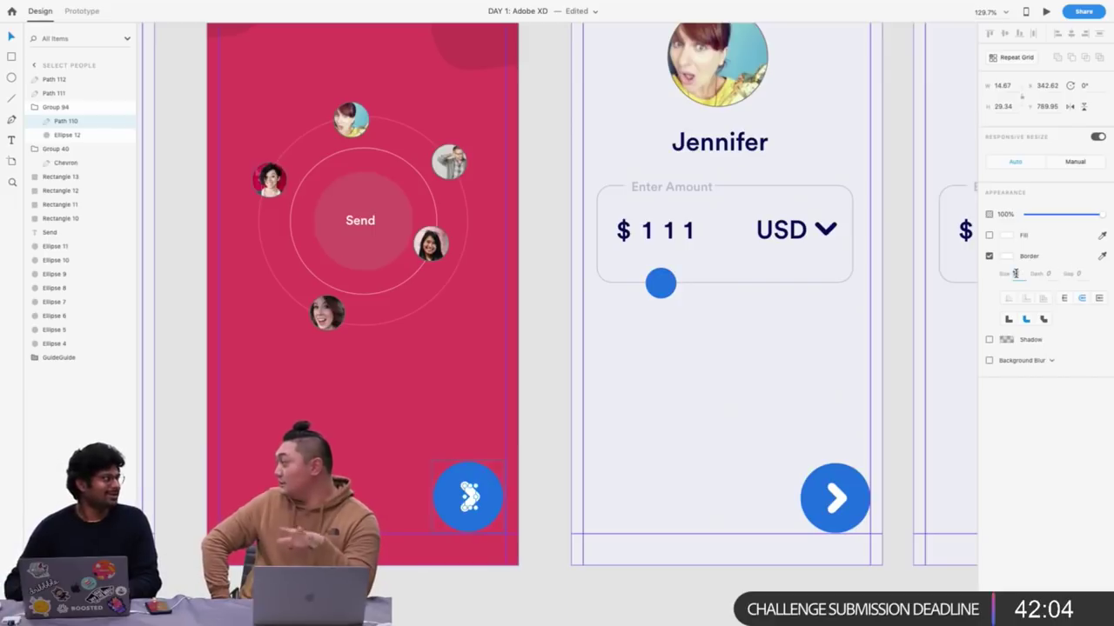
left_click(1015, 273)
key("Down")
key("Down")
key("Down")
key("Down")
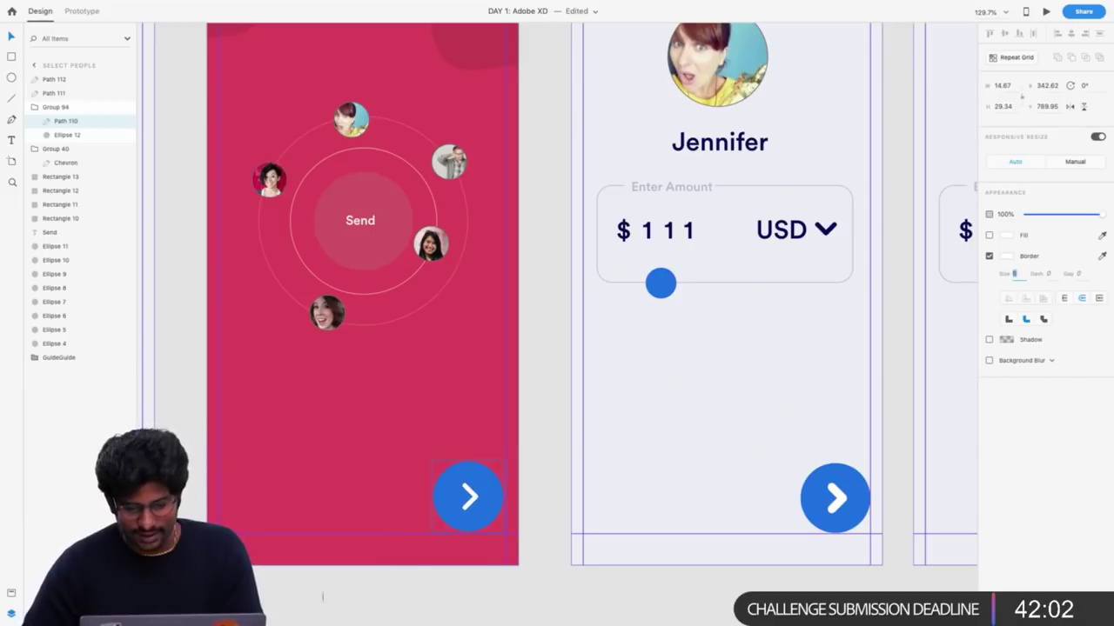
scroll(342, 414, "down", 3)
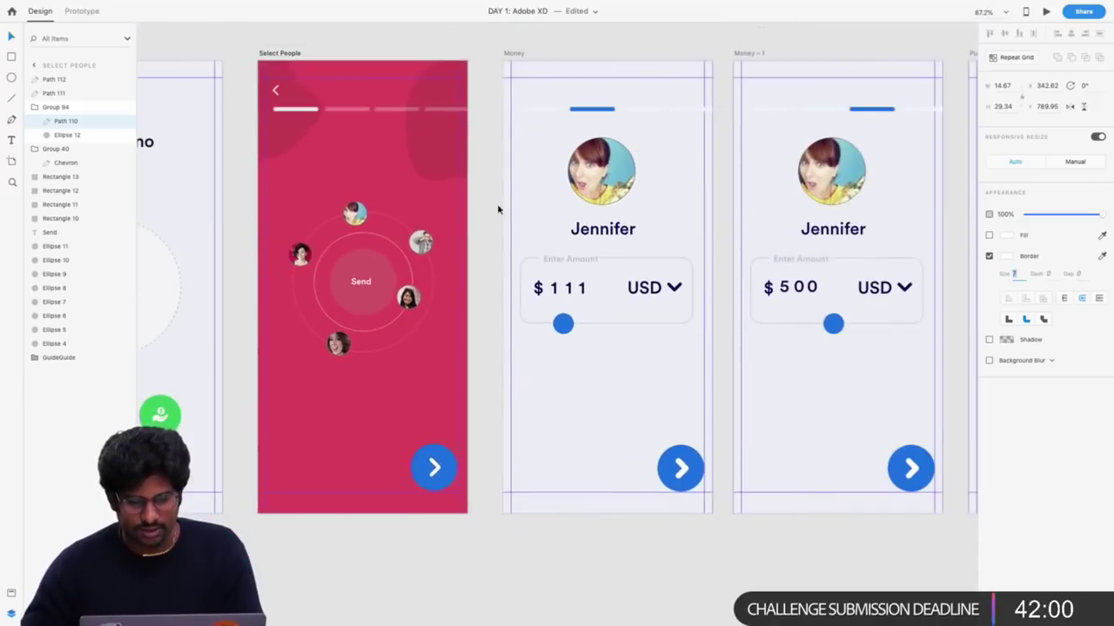
left_click(319, 45)
scroll(291, 89, "up", 1)
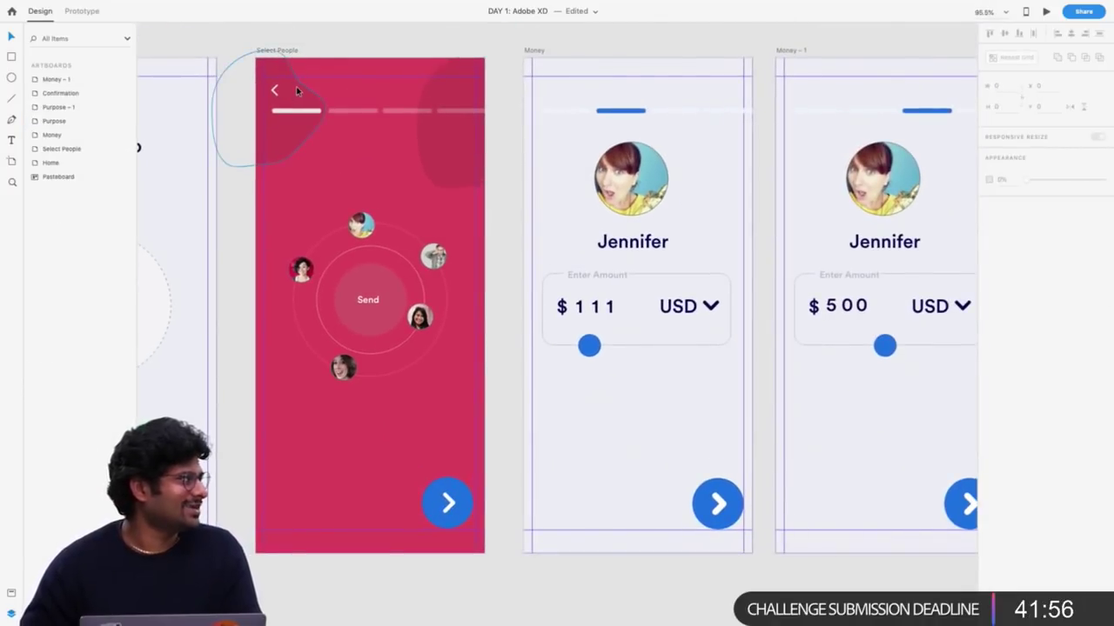
scroll(296, 86, "up", 1)
left_click(296, 86)
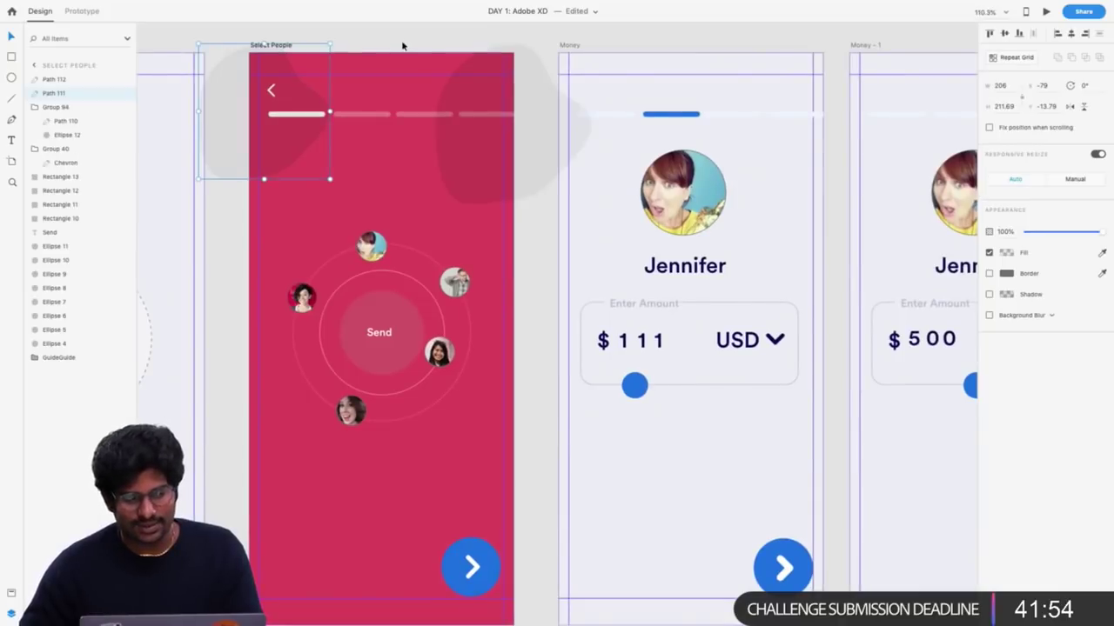
scroll(402, 45, "down", 2)
left_click(513, 132)
left_click(464, 134)
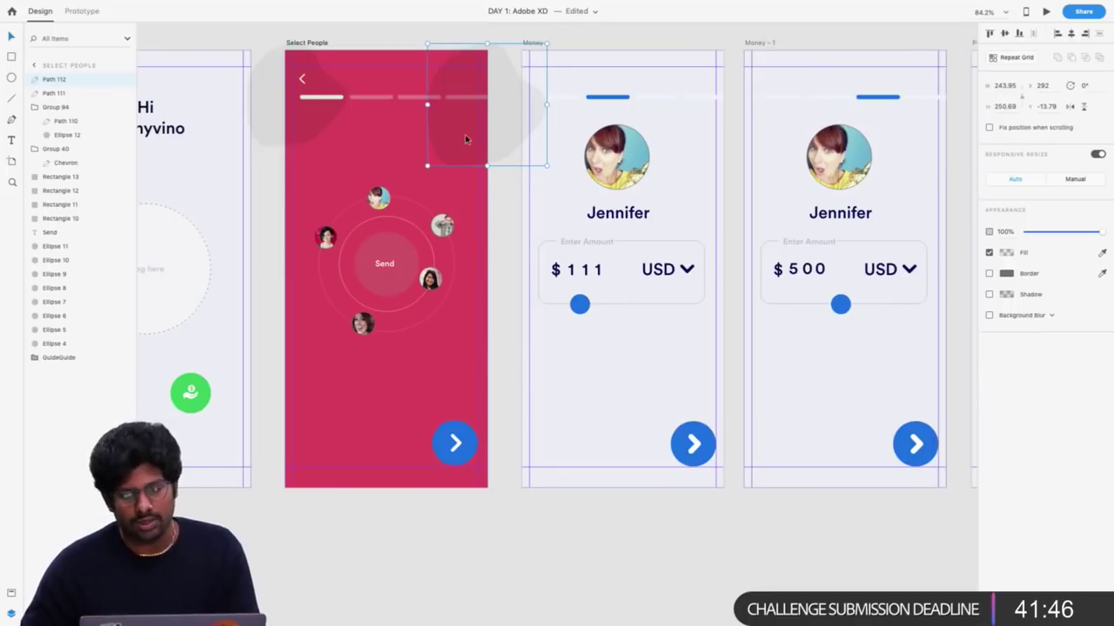
Look over the Home, Select People, Money and Purpose artboards
left_click(532, 51)
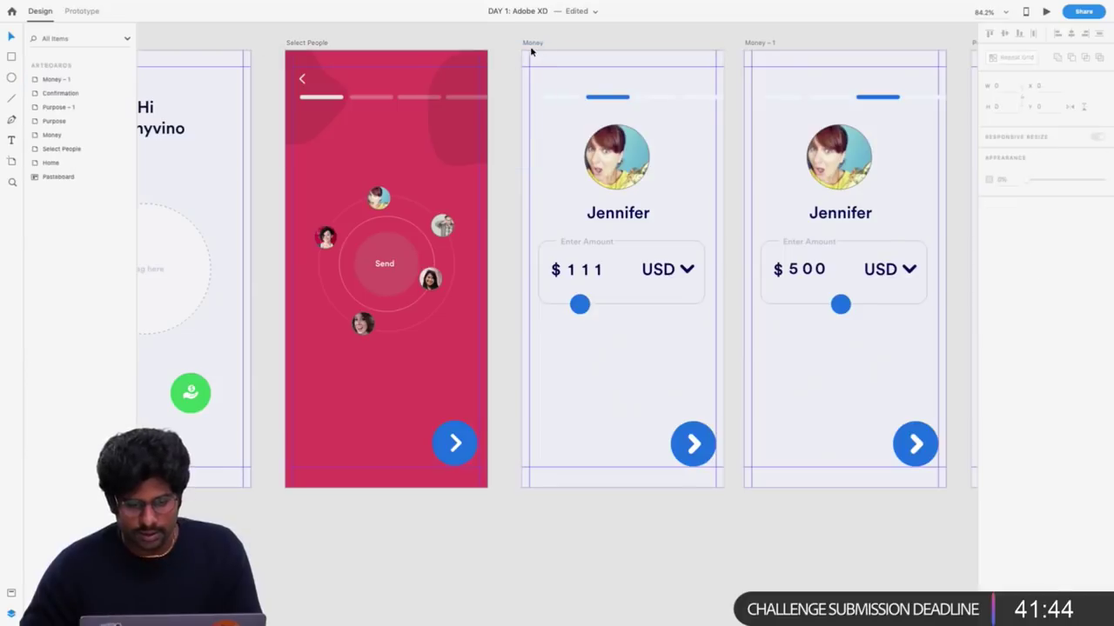
left_click(524, 43)
scroll(523, 47, "down", 3)
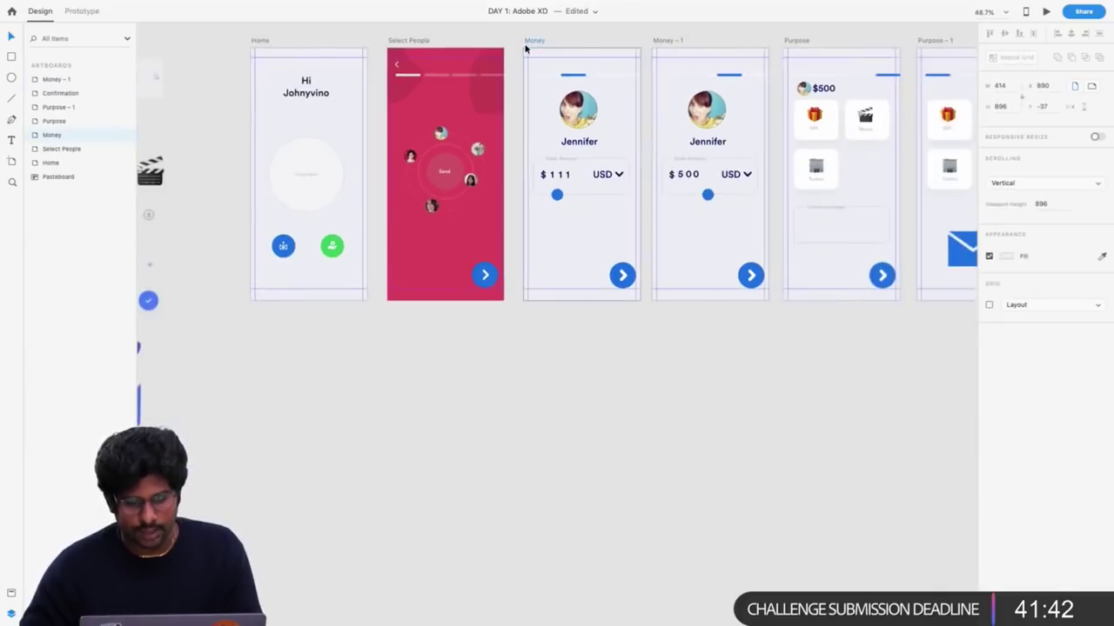
scroll(523, 47, "right", 3)
scroll(408, 42, "left", 6)
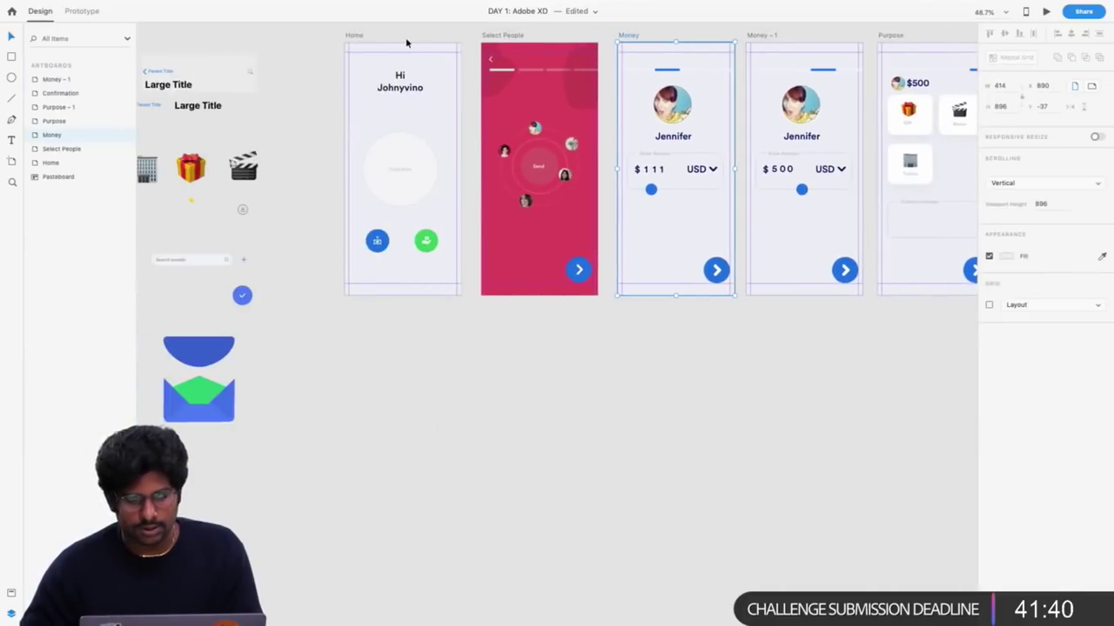
scroll(405, 43, "up", 3)
left_click(318, 38)
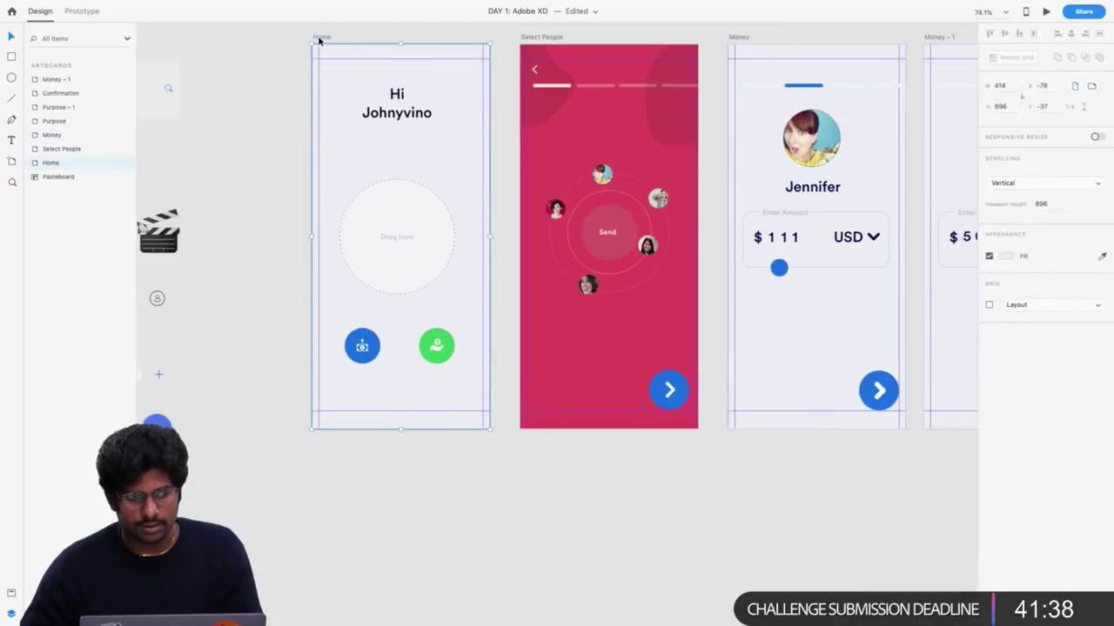
scroll(319, 40, "up", 2)
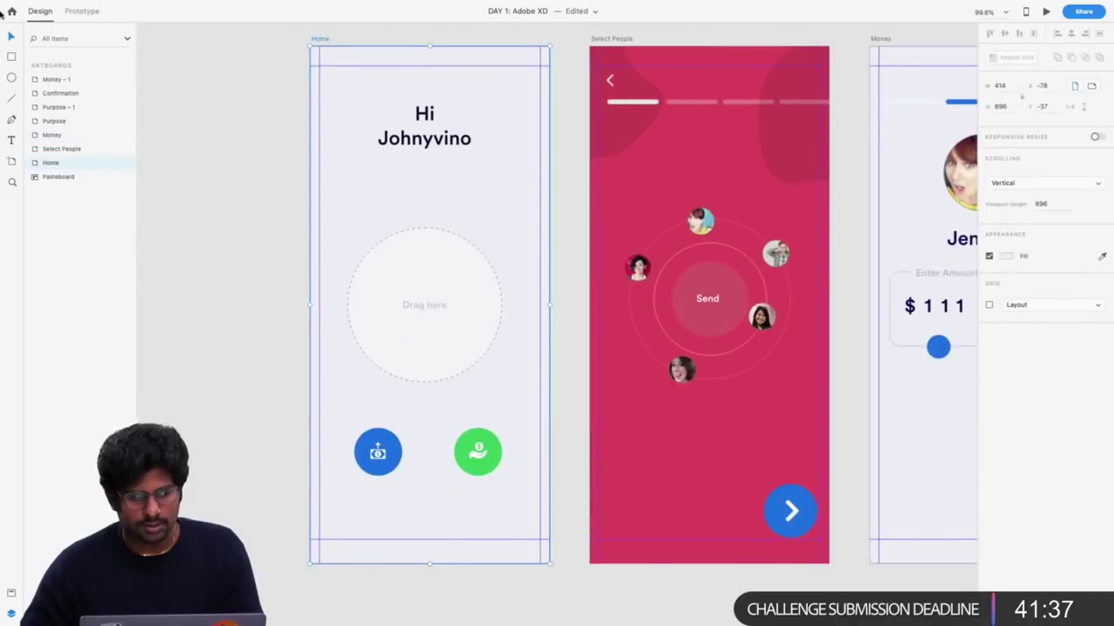
Check the Home artboard and its blue button for prototype connections, and return to design mode
left_click(83, 11)
scroll(219, 142, "down", 3)
scroll(330, 168, "up", 4)
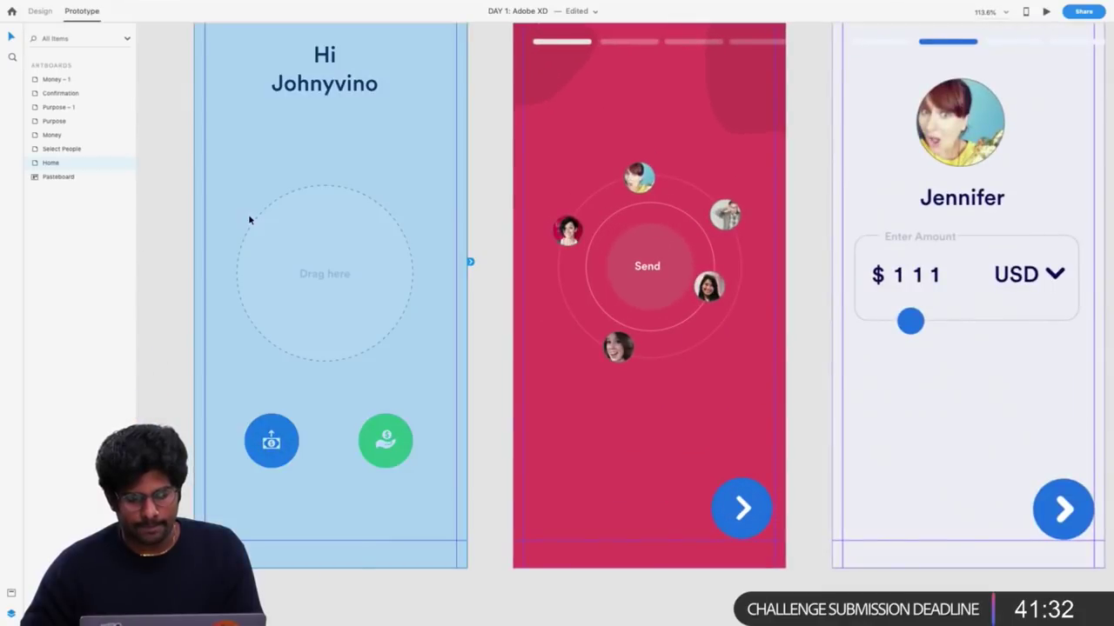
left_click(277, 435)
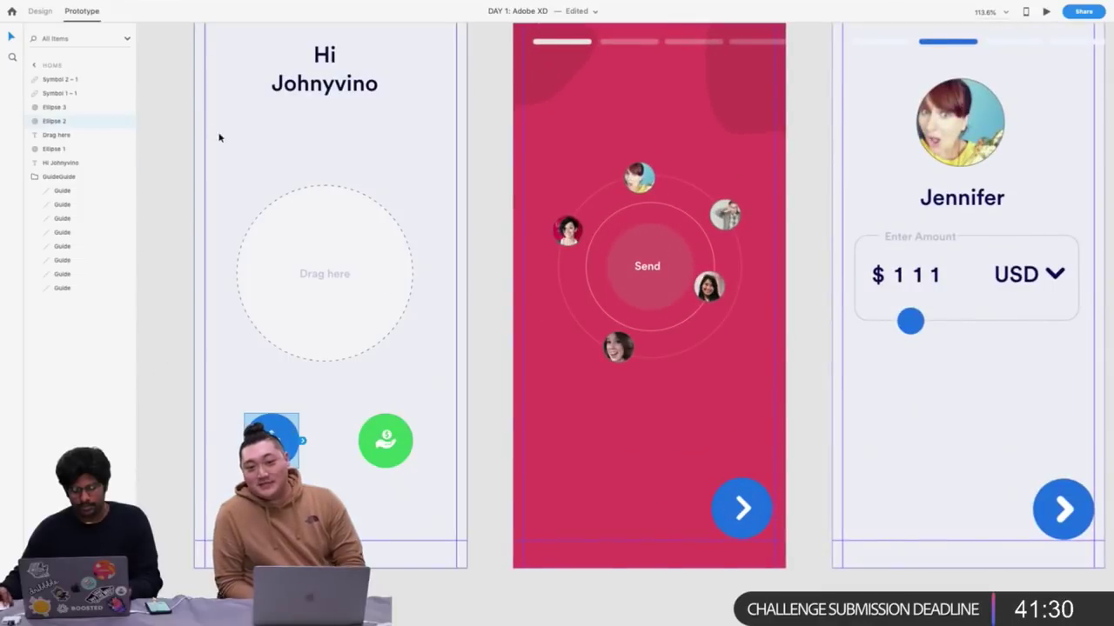
scroll(418, 232, "down", 3)
left_click(275, 56)
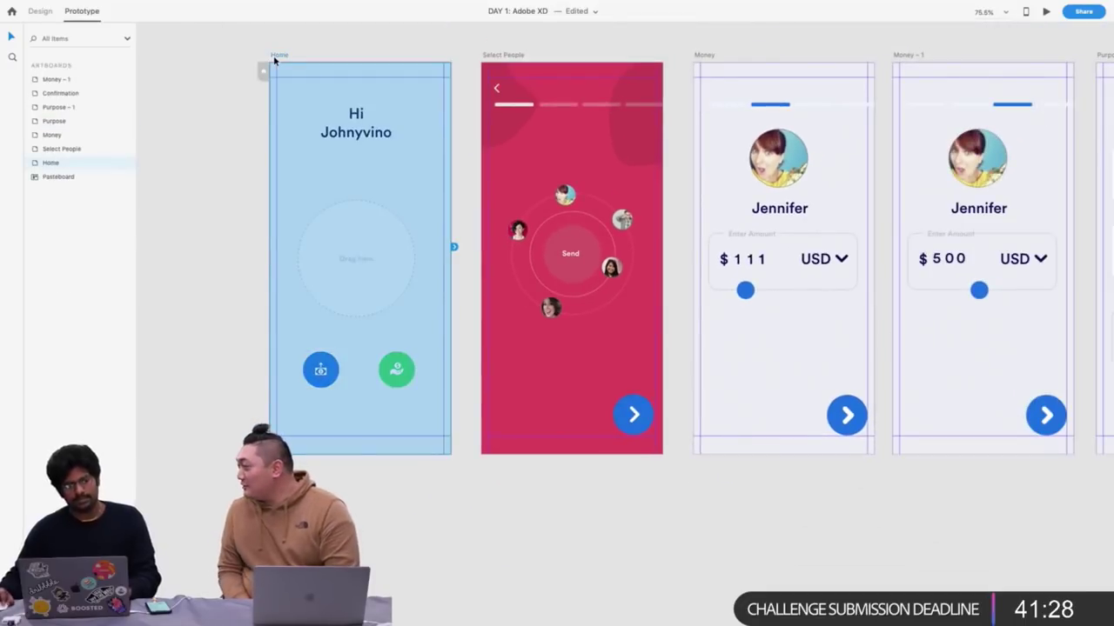
scroll(275, 59, "right", 3)
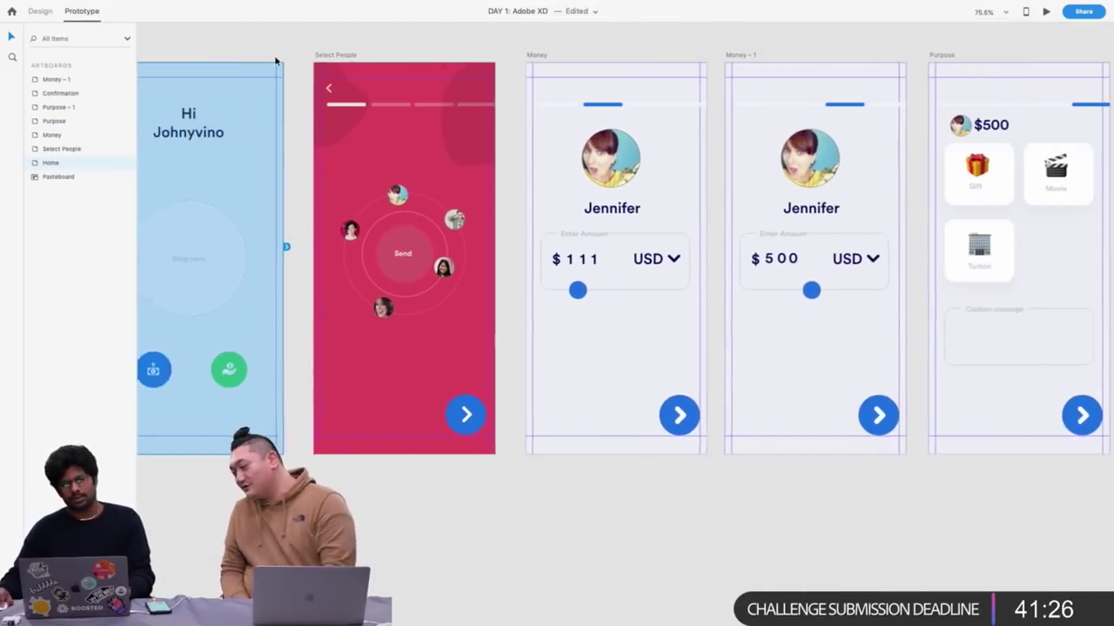
scroll(275, 60, "left", 3)
scroll(812, 30, "right", 2)
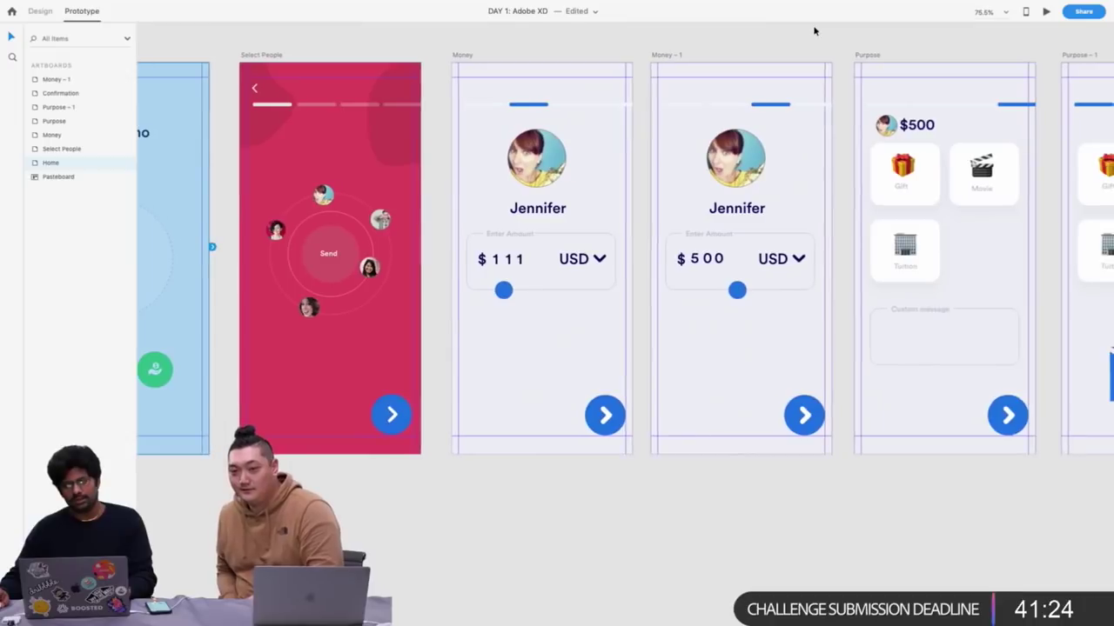
left_click(40, 11)
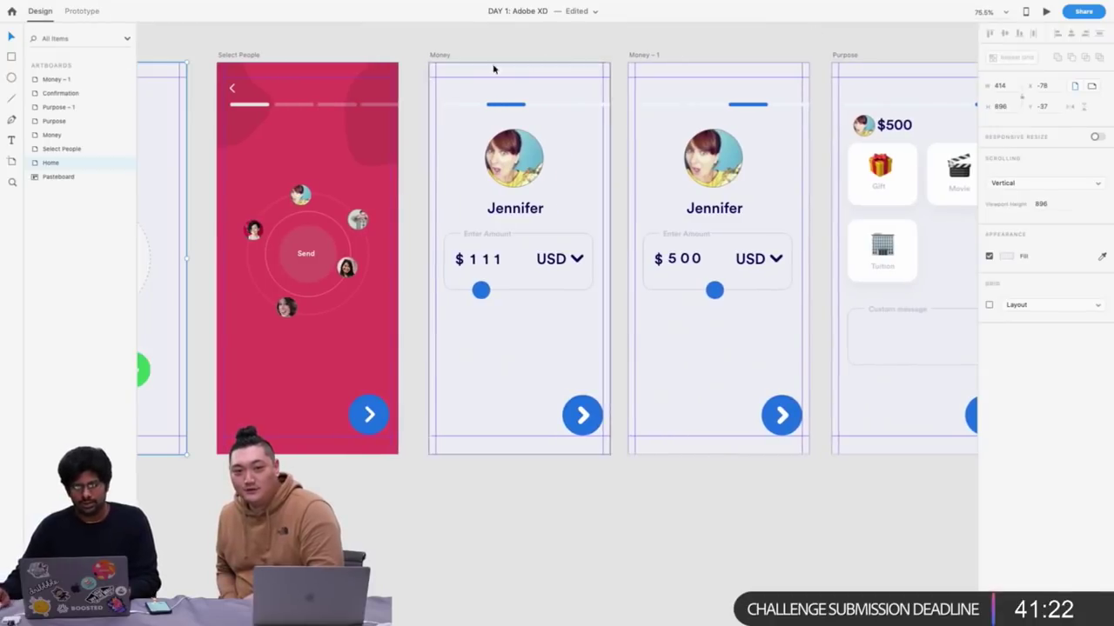
Fill the Money artboard with the saved green swatch and adjust its hue and shade to #46C336
left_click(437, 57)
scroll(482, 71, "up", 3)
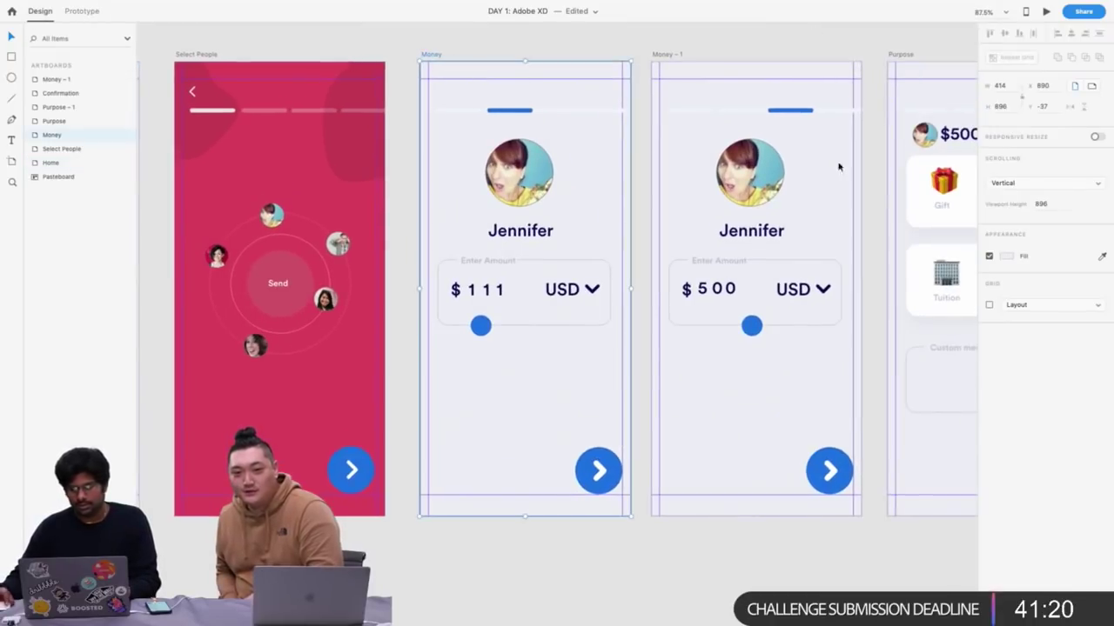
left_click(1007, 257)
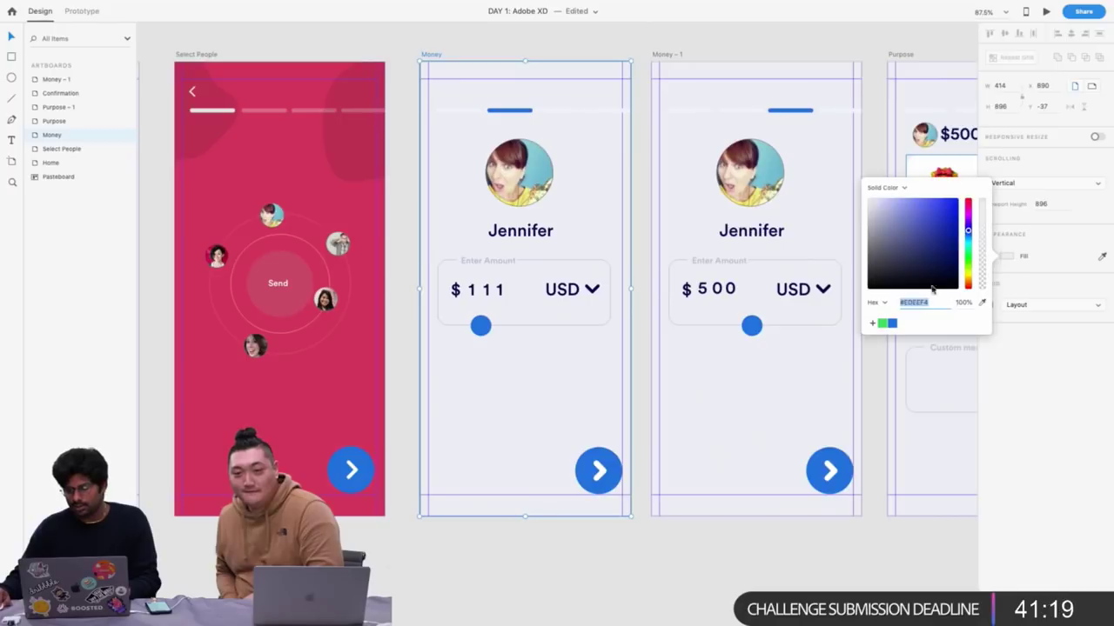
left_click(882, 324)
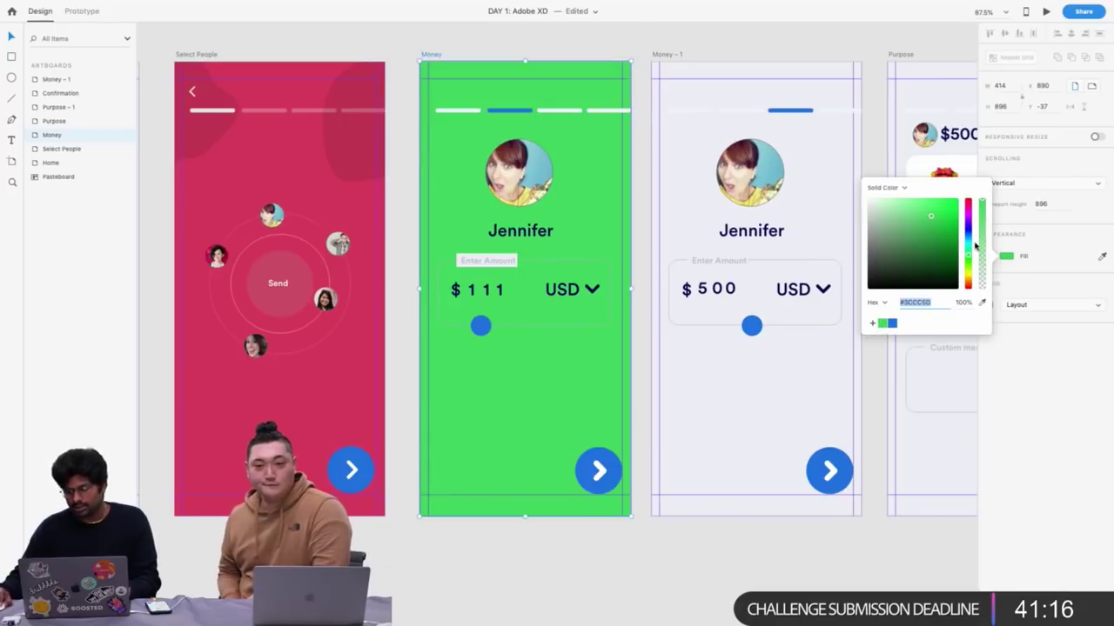
left_click_drag(965, 258, 967, 263)
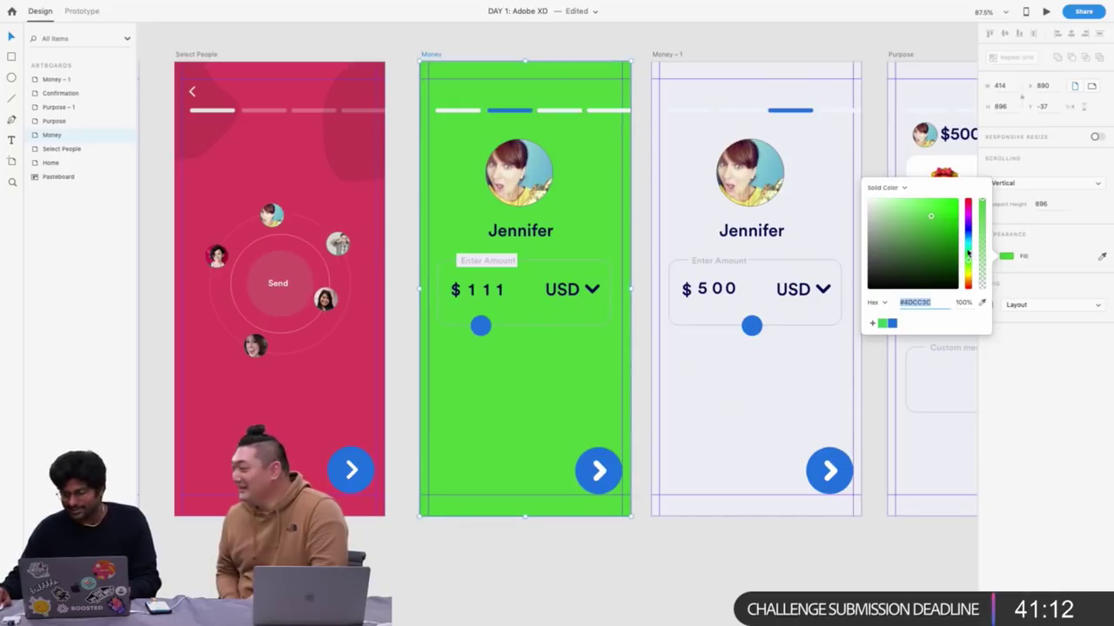
left_click_drag(946, 237, 933, 219)
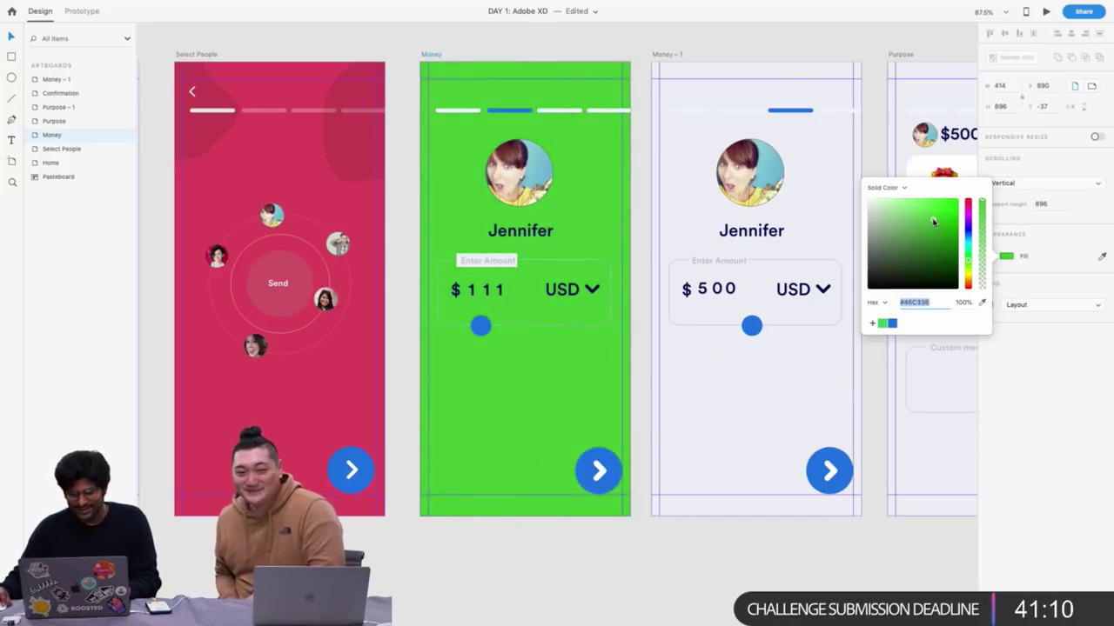
scroll(577, 255, "up", 3)
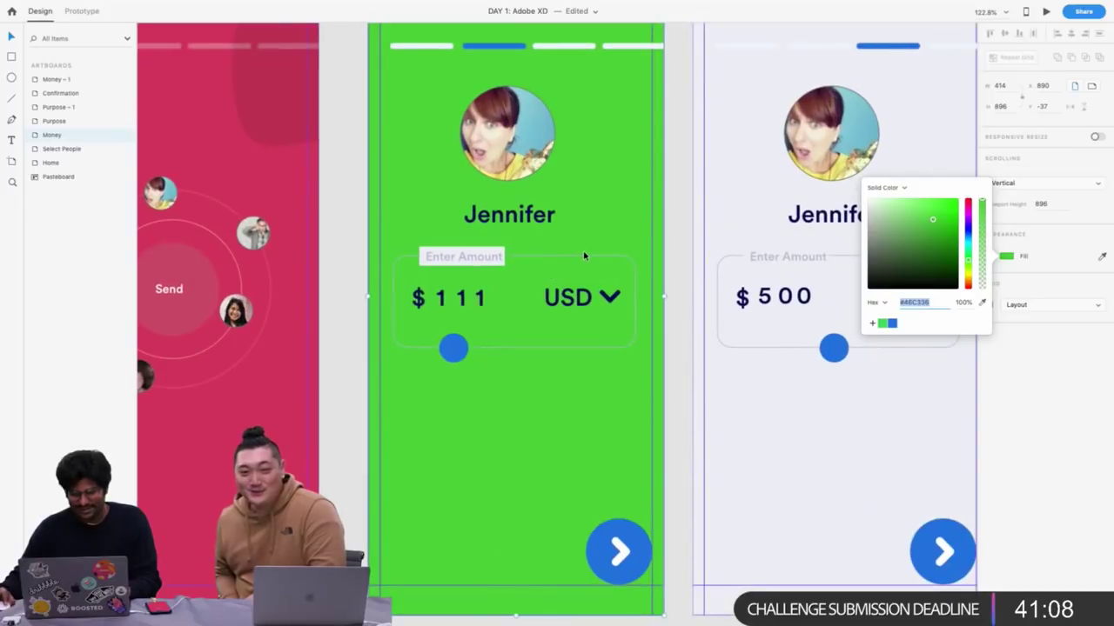
Try the saved blue swatch as the fill of the Money and Money – 1 artboards
left_click(893, 323)
scroll(615, 223, "down", 3)
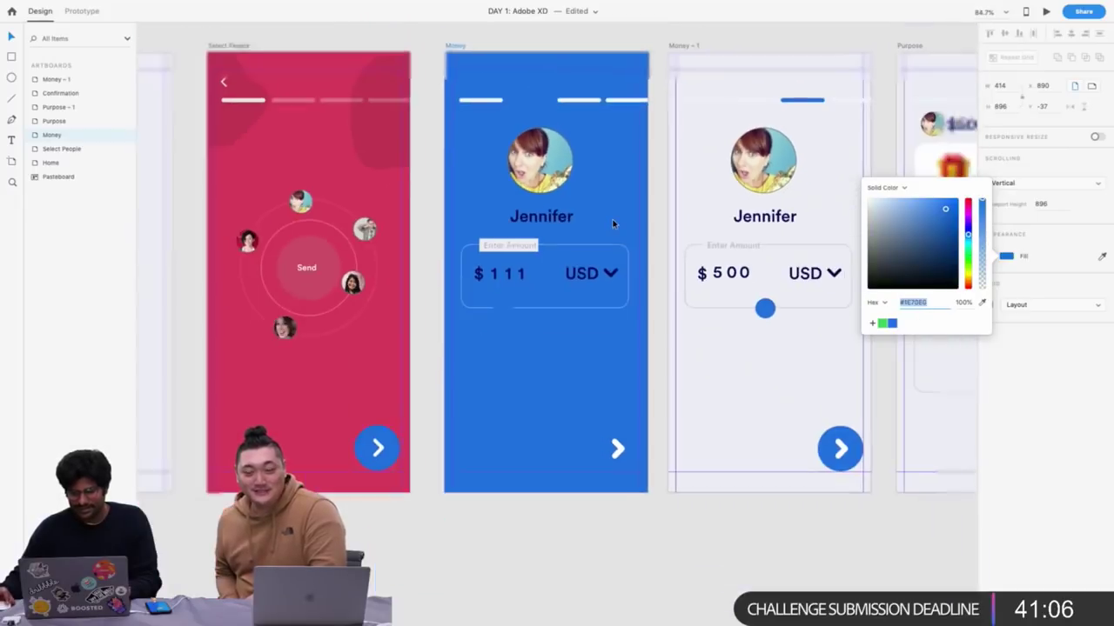
left_click(680, 121)
scroll(677, 123, "right", 5)
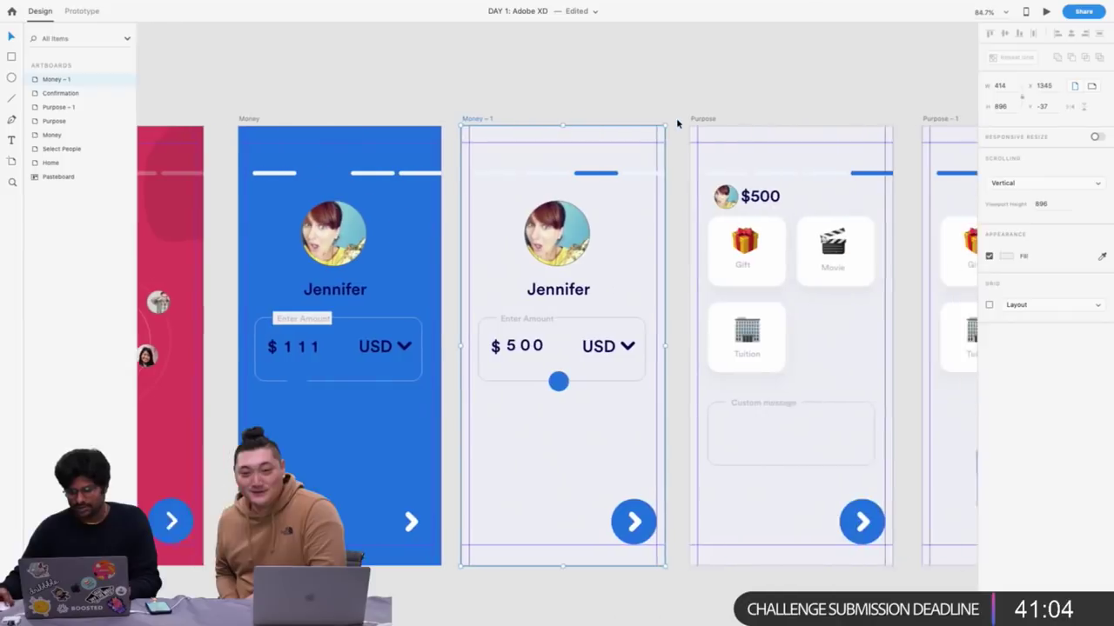
left_click(1007, 257)
left_click(891, 323)
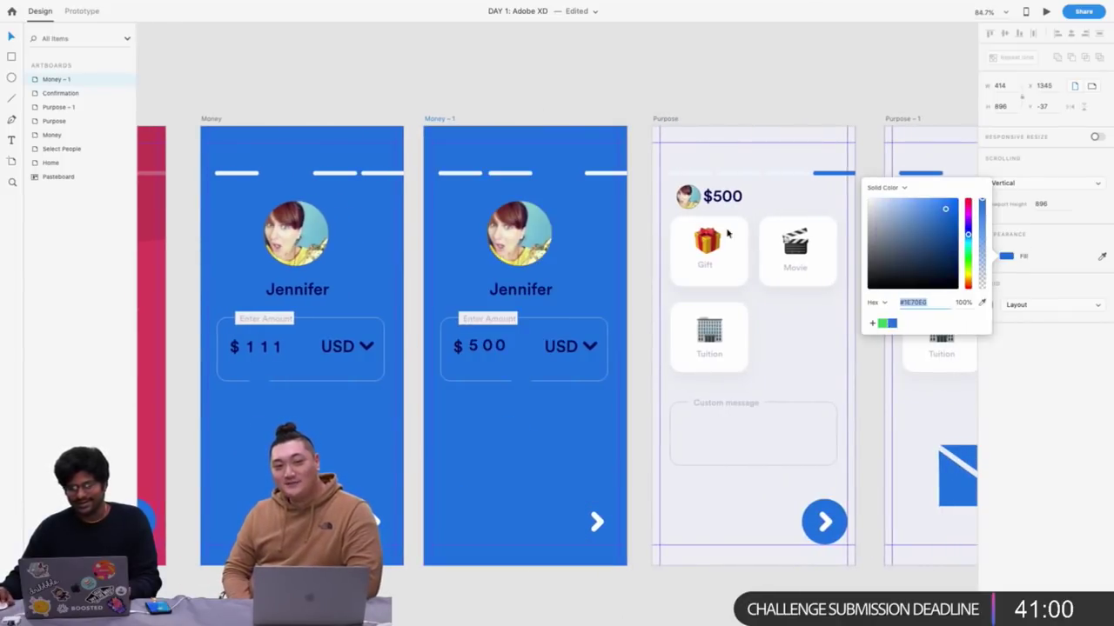
left_click(632, 79)
scroll(618, 89, "right", 3)
left_click(523, 124)
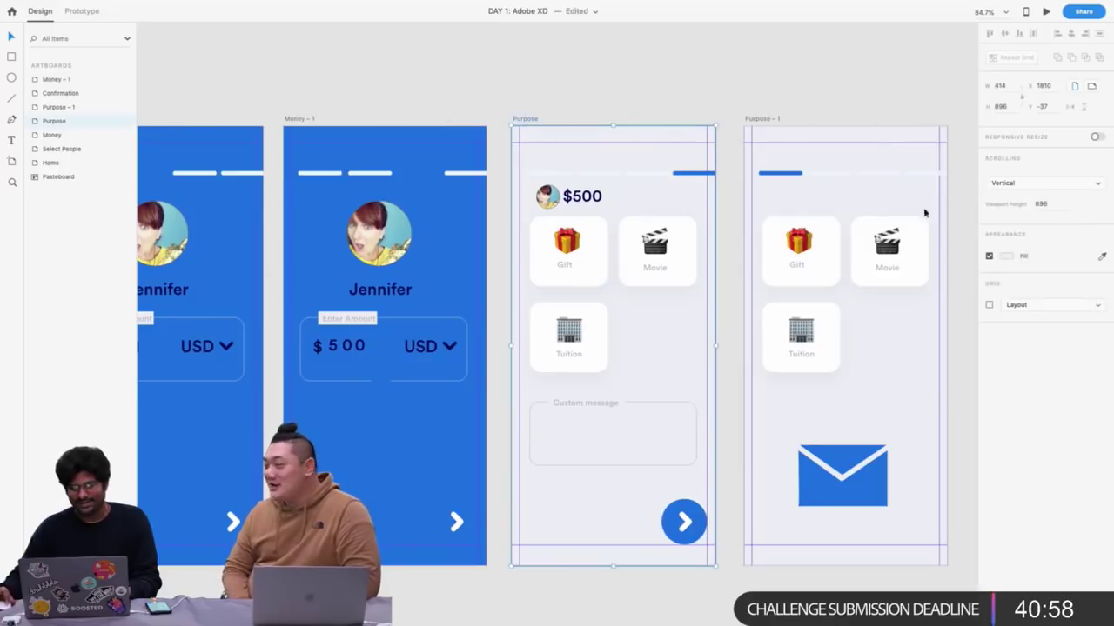
Undo the blue fills on the Money and Money – 1 artboards
key("super+z")
key("super+z")
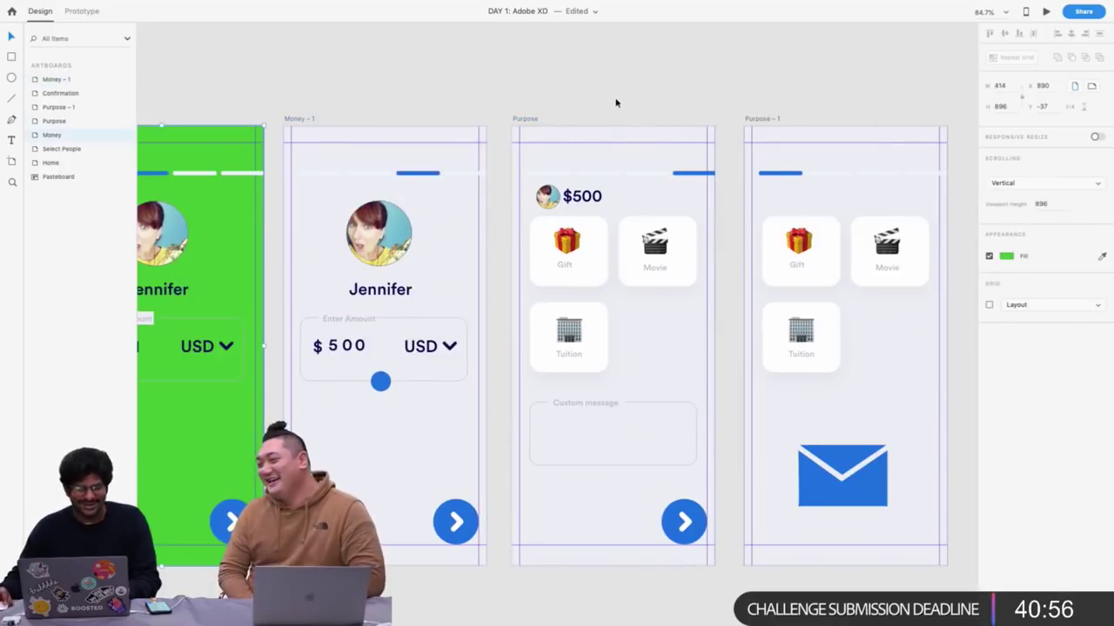
scroll(616, 102, "left", 6)
scroll(615, 100, "left", 4)
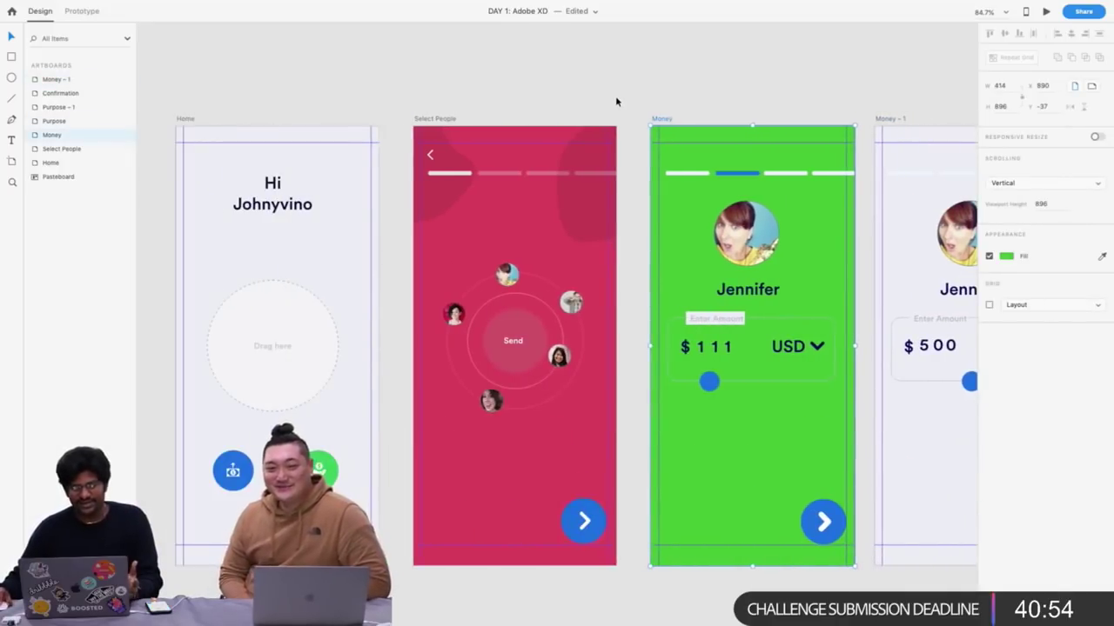
scroll(615, 100, "right", 5)
scroll(615, 102, "left", 5)
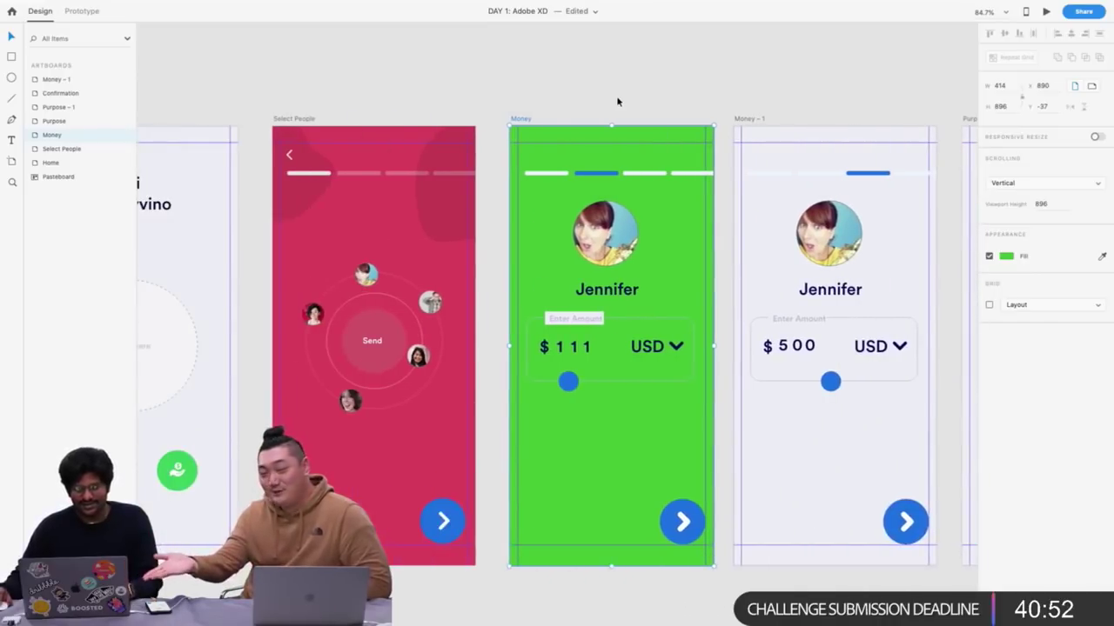
Set the fill of the Select People artboard's next button circle to white (#FFFFFF)
double_click(682, 521)
double_click(442, 521)
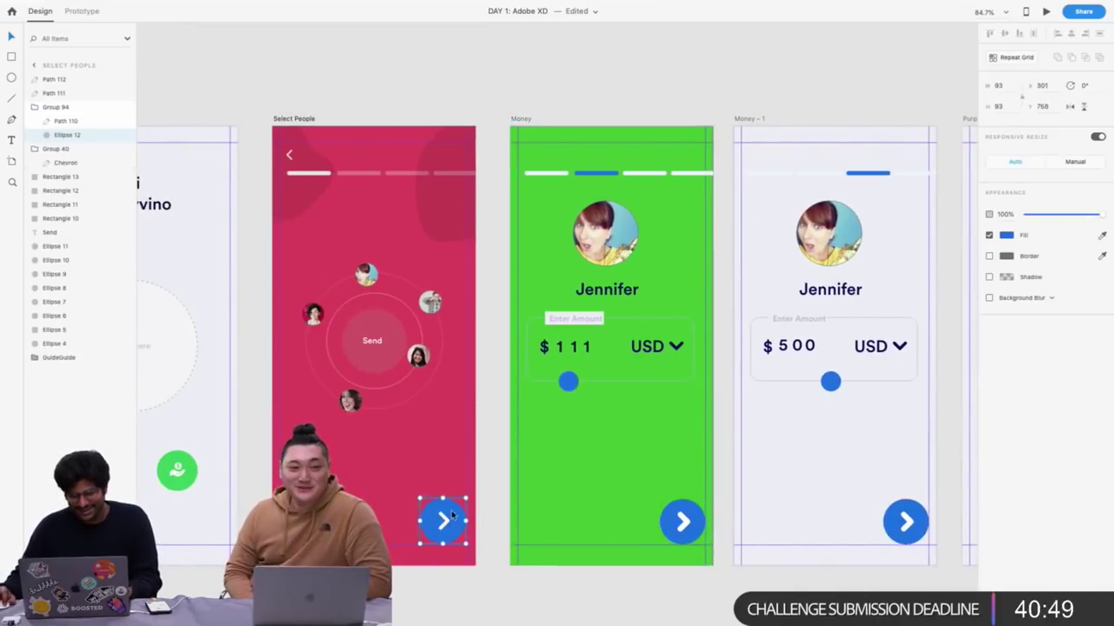
left_click(1004, 238)
left_click_drag(918, 232, 837, 165)
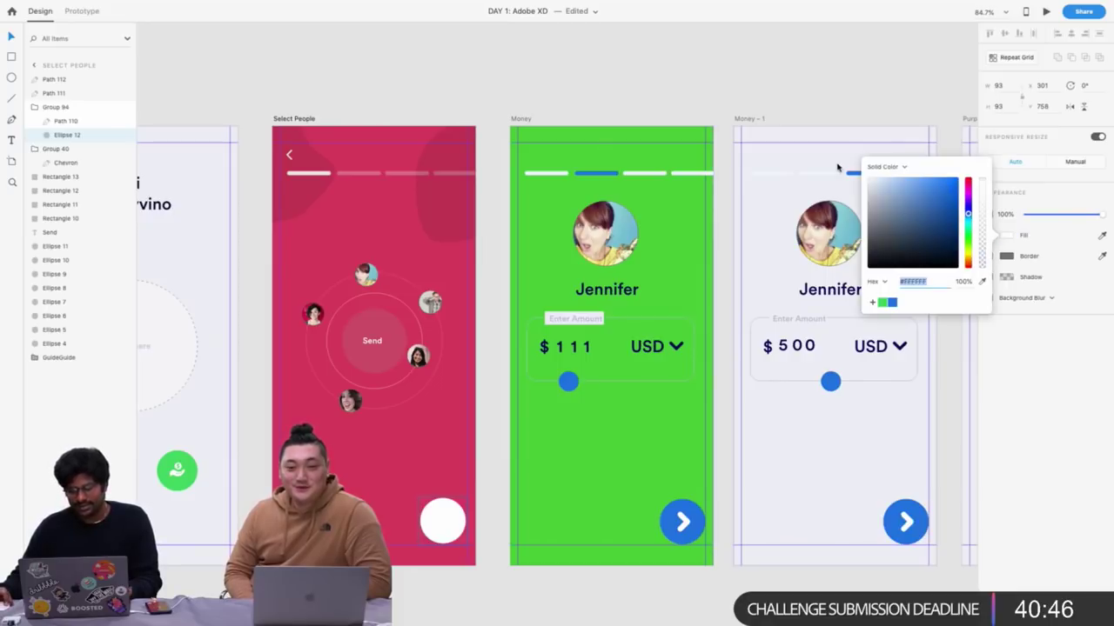
left_click(674, 94)
Recolor the border of the arrow in the Select People next button with the crimson sampled from its artboard background
scroll(425, 505, "up", 5)
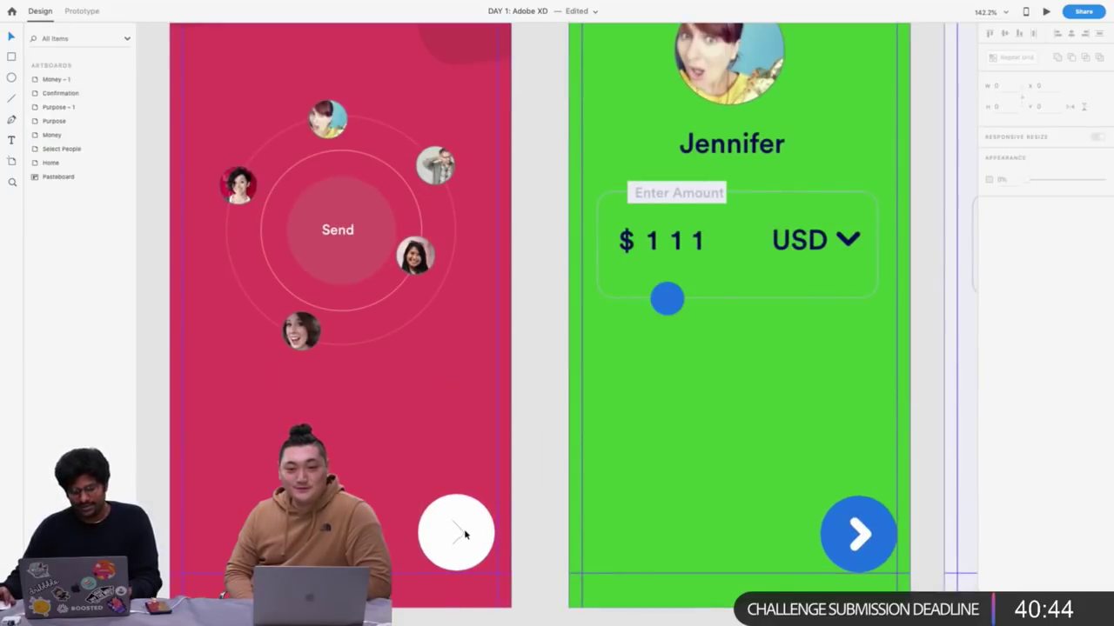
double_click(462, 533)
left_click(1006, 257)
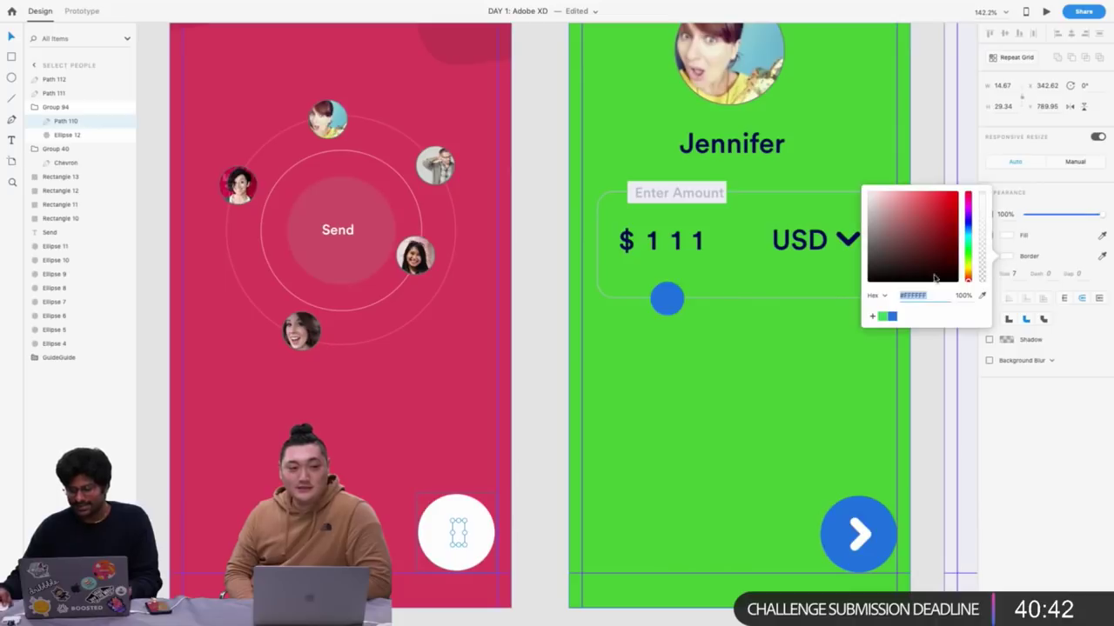
left_click(982, 296)
left_click(435, 449)
Set the fill of the Money artboard's next button circle to white (#FFFFFF)
scroll(435, 449, "right", 5)
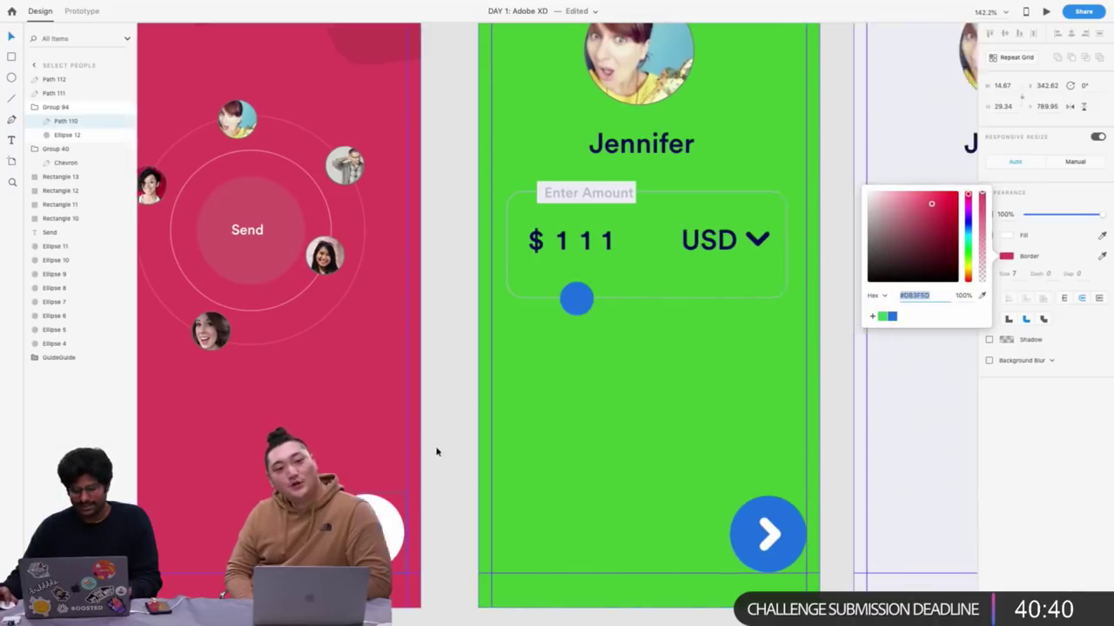
left_click(664, 527)
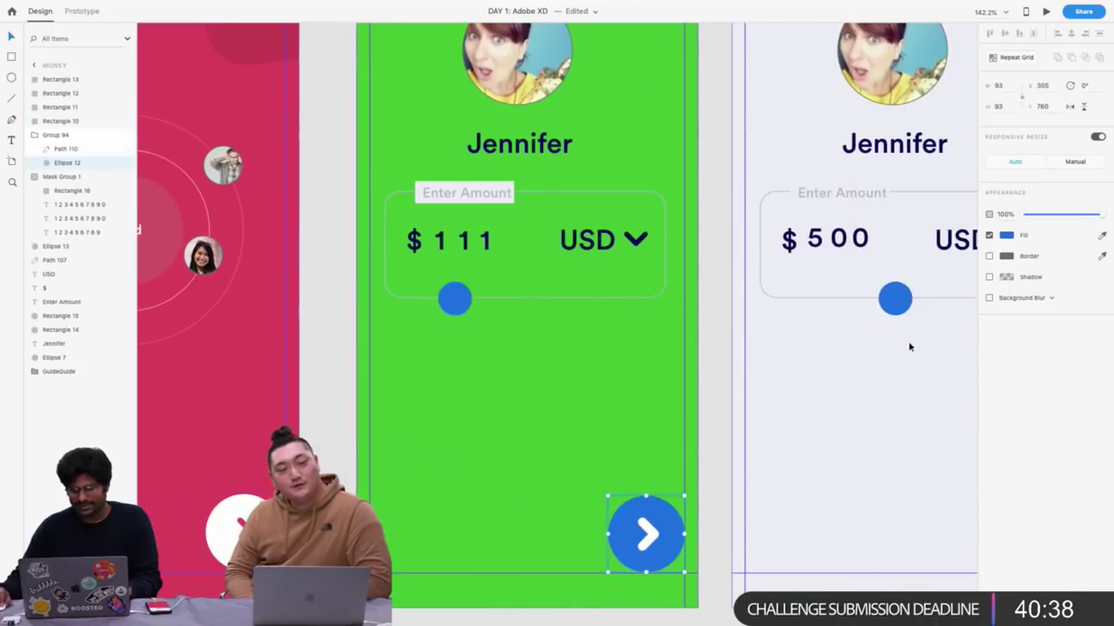
left_click(1006, 235)
left_click_drag(891, 233, 856, 161)
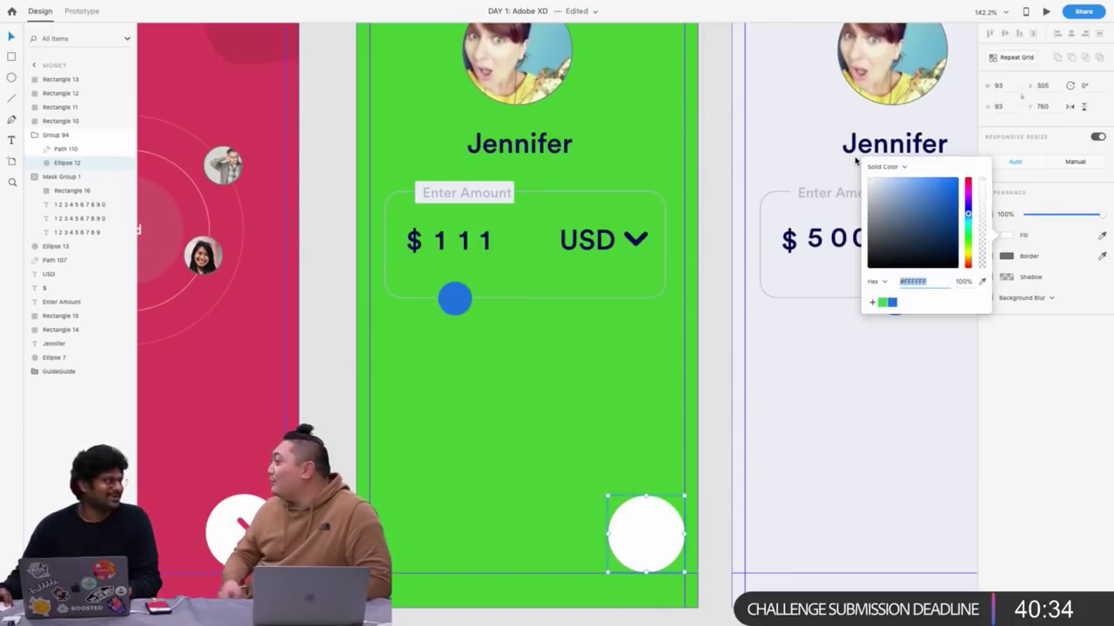
Recolor the border of the arrow in the Money next button with the artboard's sampled background green (#46C336)
left_click(654, 540)
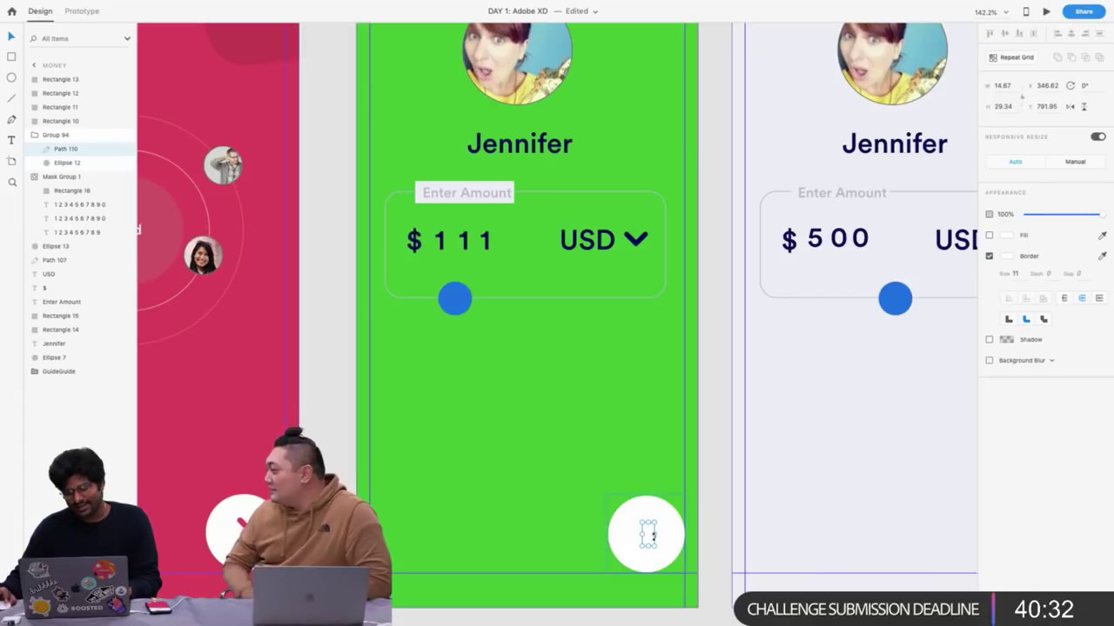
left_click(1006, 257)
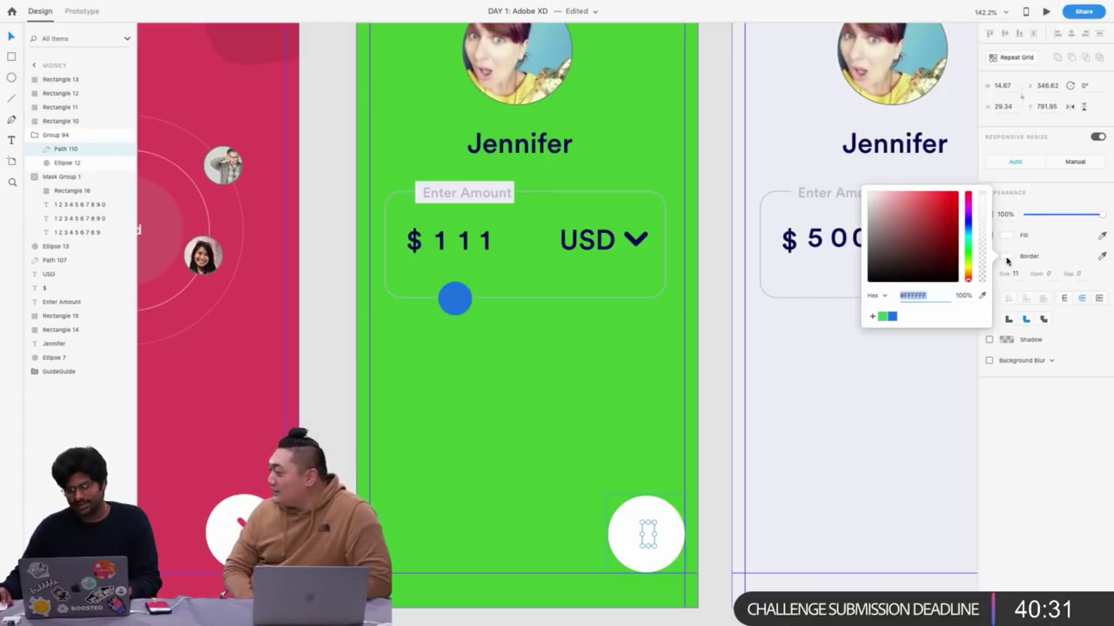
left_click(983, 296)
left_click(572, 390)
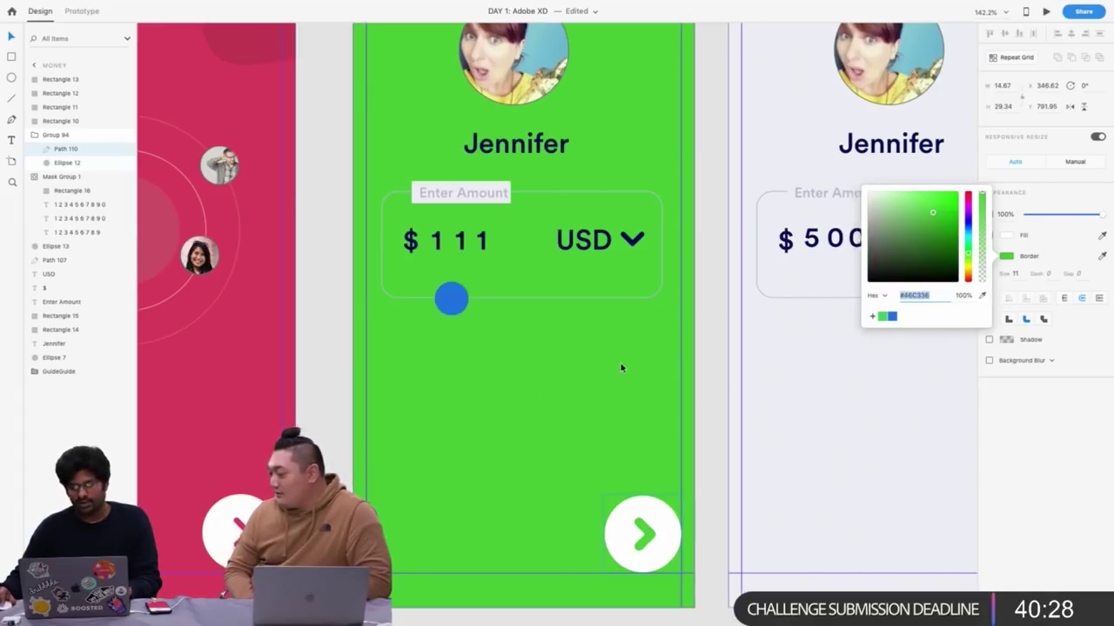
scroll(618, 382, "right", 3)
scroll(619, 396, "down", 3)
scroll(435, 230, "up", 3)
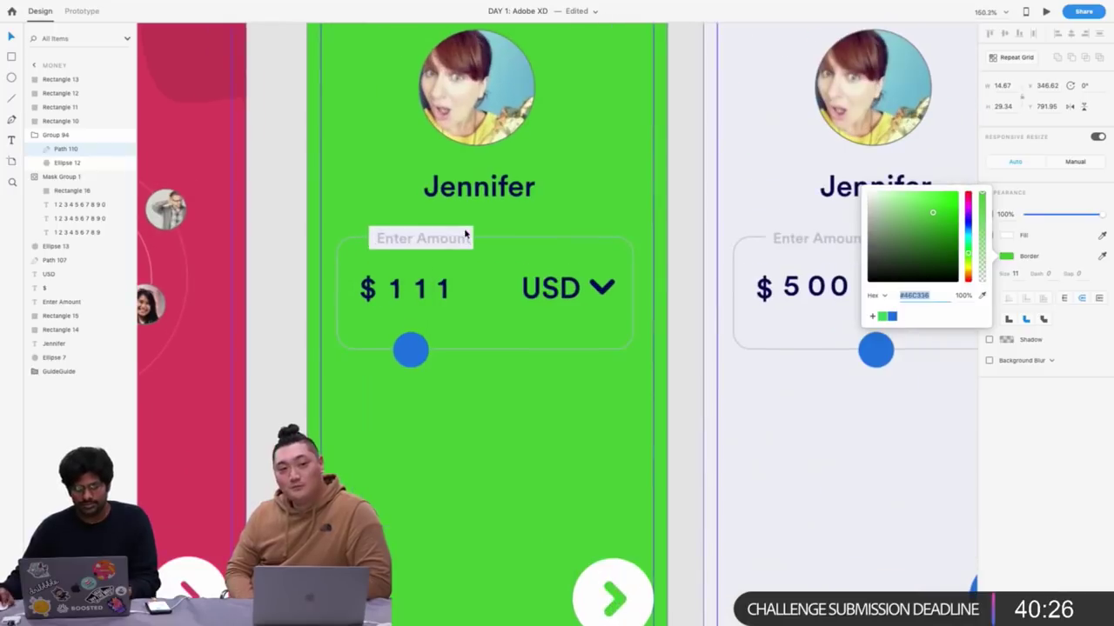
Set the fill of the middle digit column inside the Money artboard's masked amount to white (#FFFFFF)
left_click(413, 294)
scroll(377, 288, "up", 2)
left_click(361, 292)
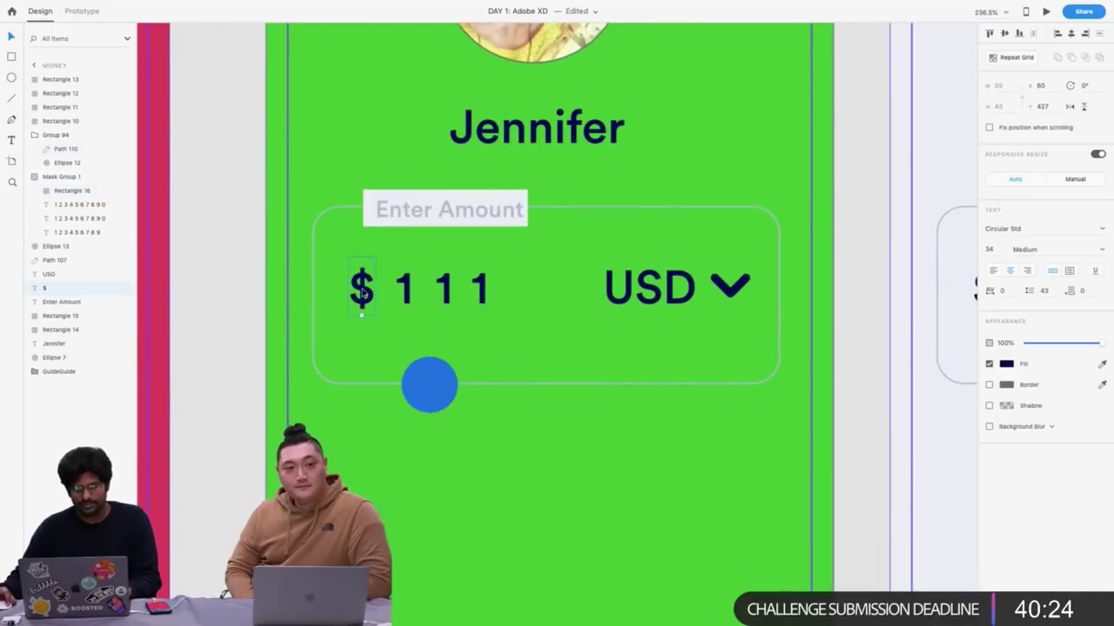
left_click(409, 297, "shift")
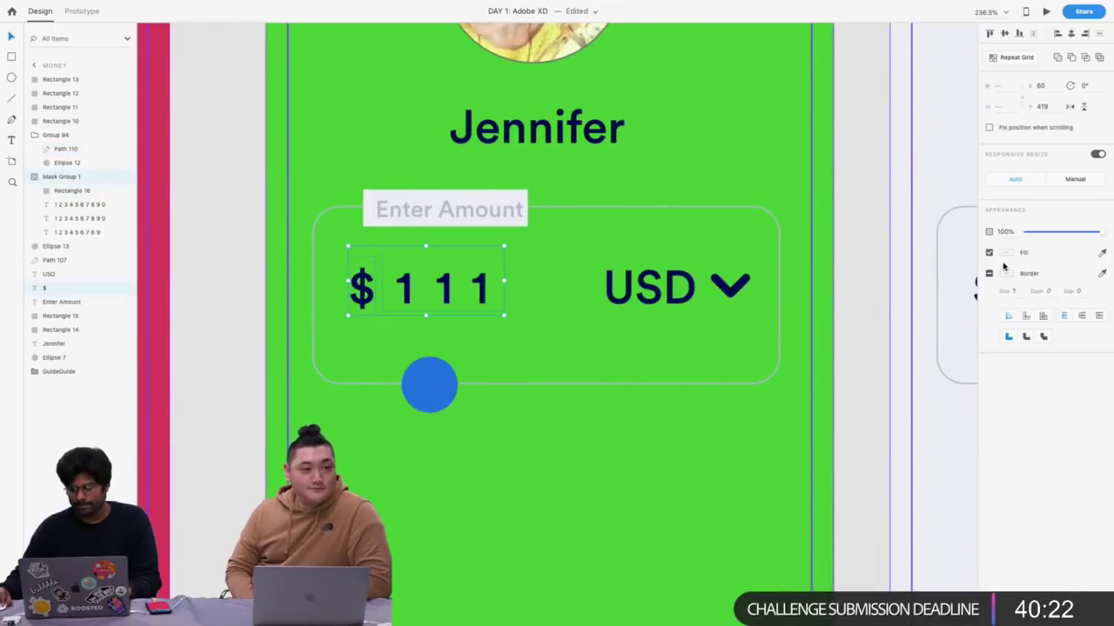
double_click(432, 306)
double_click(435, 294)
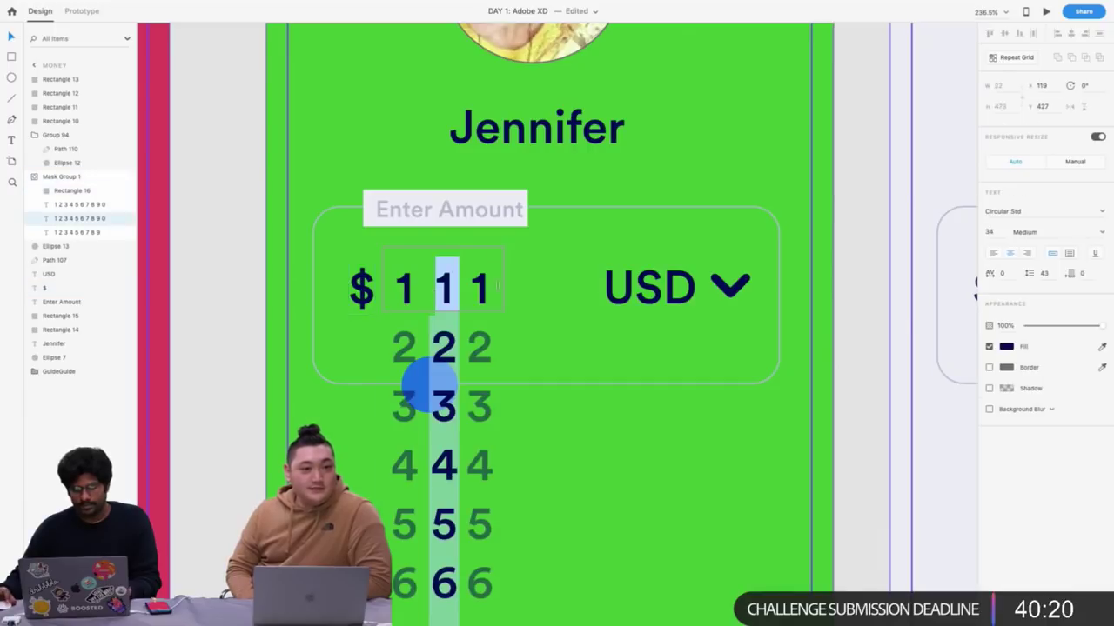
left_click(1007, 346)
left_click_drag(916, 344, 547, 275)
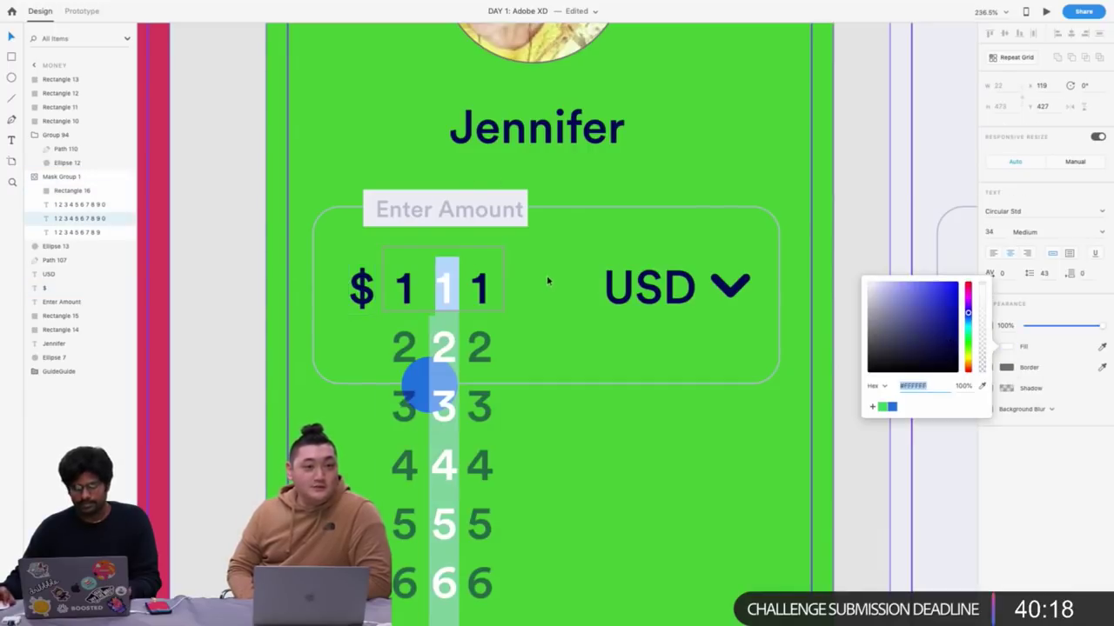
left_click(547, 275)
Recolor the first and third digit columns of the Money artboard's masked amount white
left_click(406, 281)
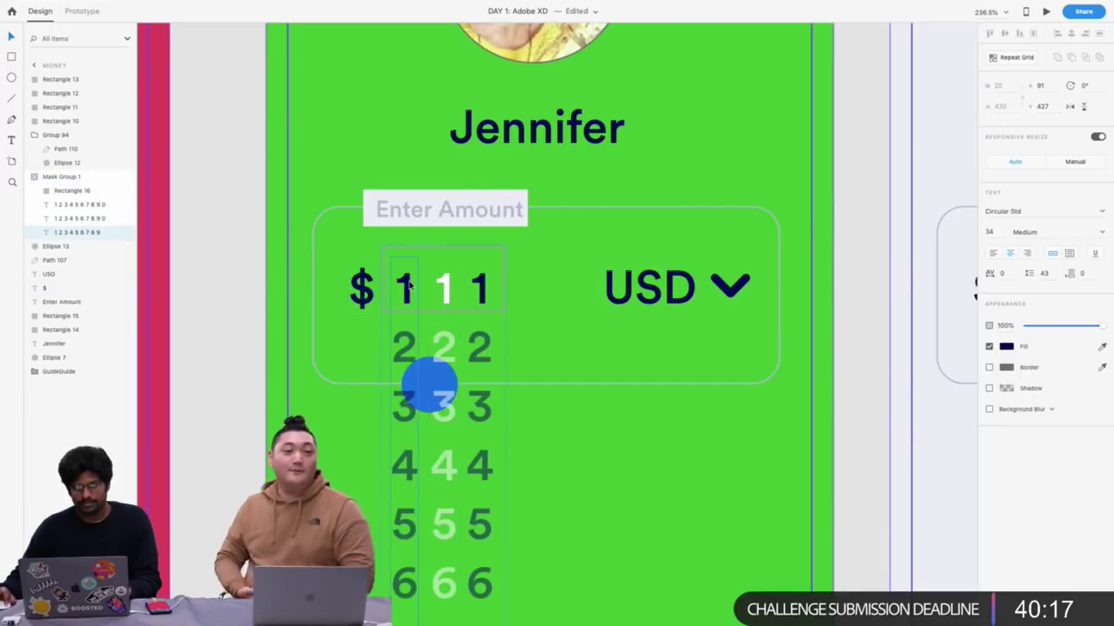
left_click(1007, 346)
left_click_drag(916, 338, 388, 174)
left_click(492, 289)
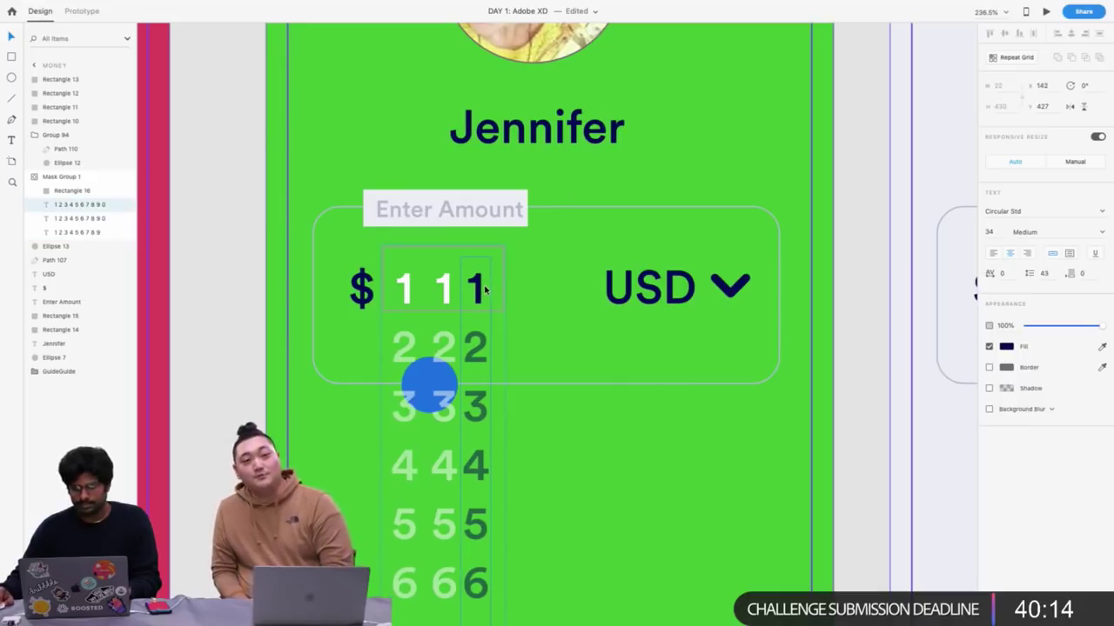
left_click(1007, 347)
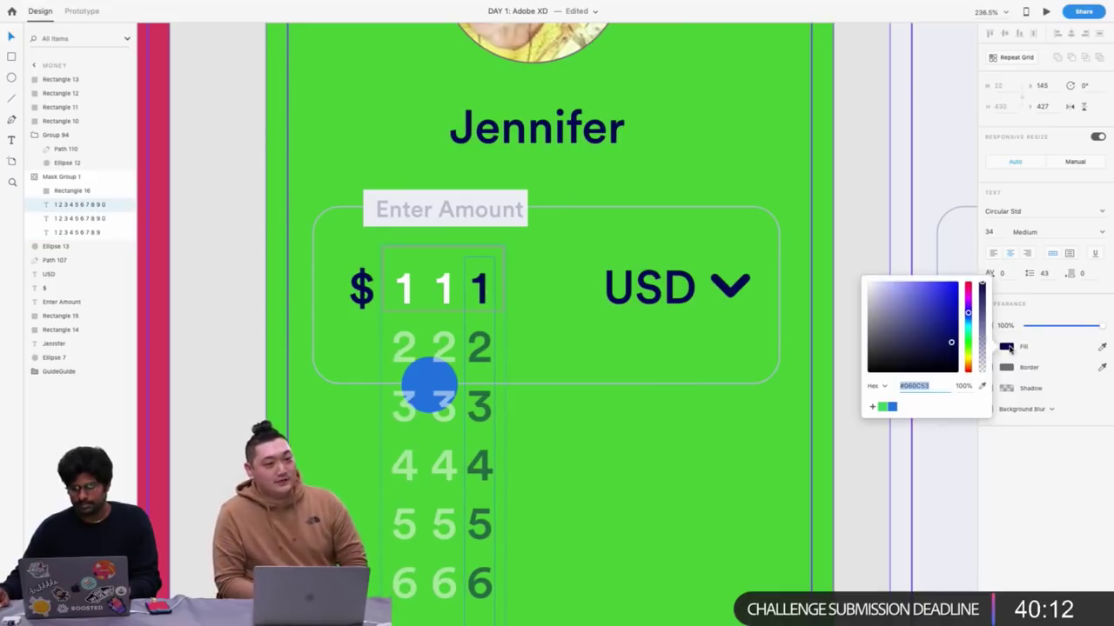
left_click(982, 385)
Set the fill of the USD text and the adjacent dropdown chevron on the Money artboard to white (#FFFFFF)
left_click(654, 274)
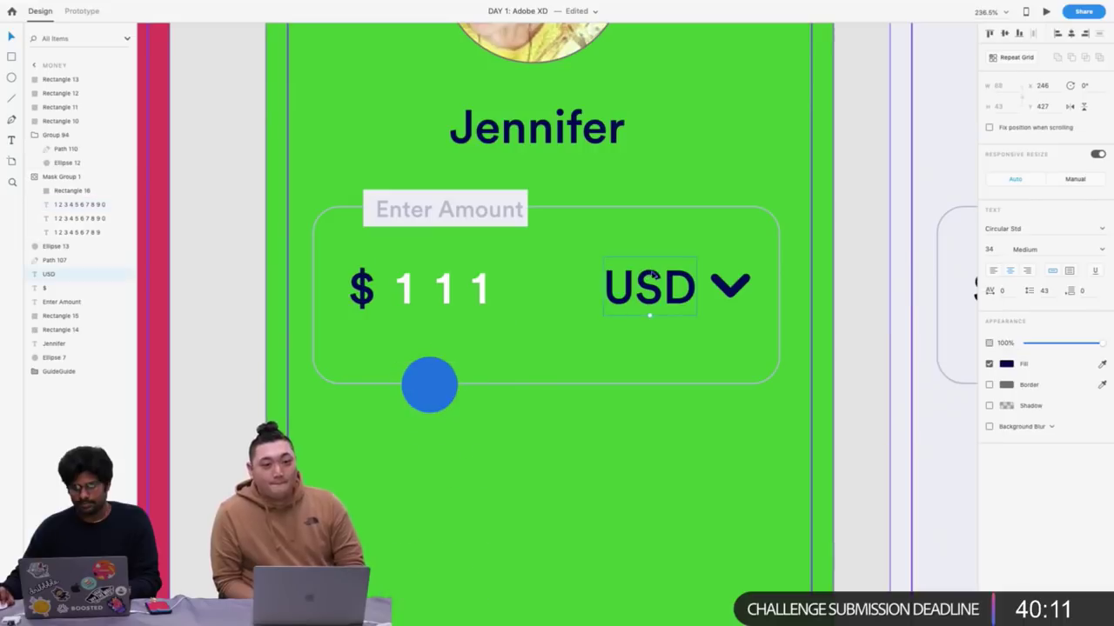
left_click(723, 285, "shift")
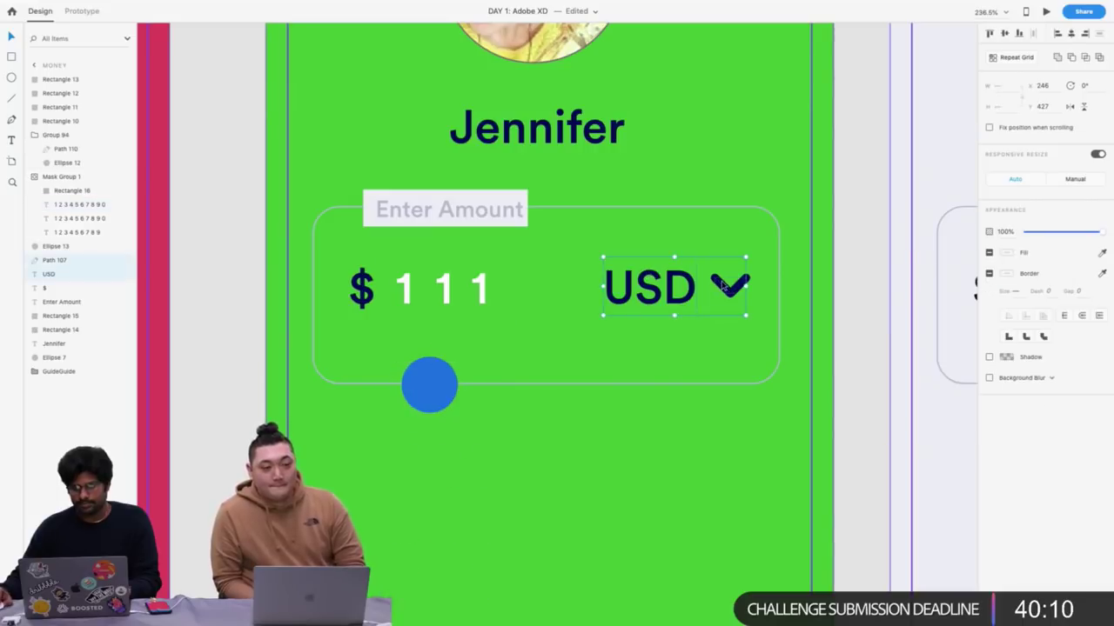
left_click(1006, 253)
left_click(868, 195)
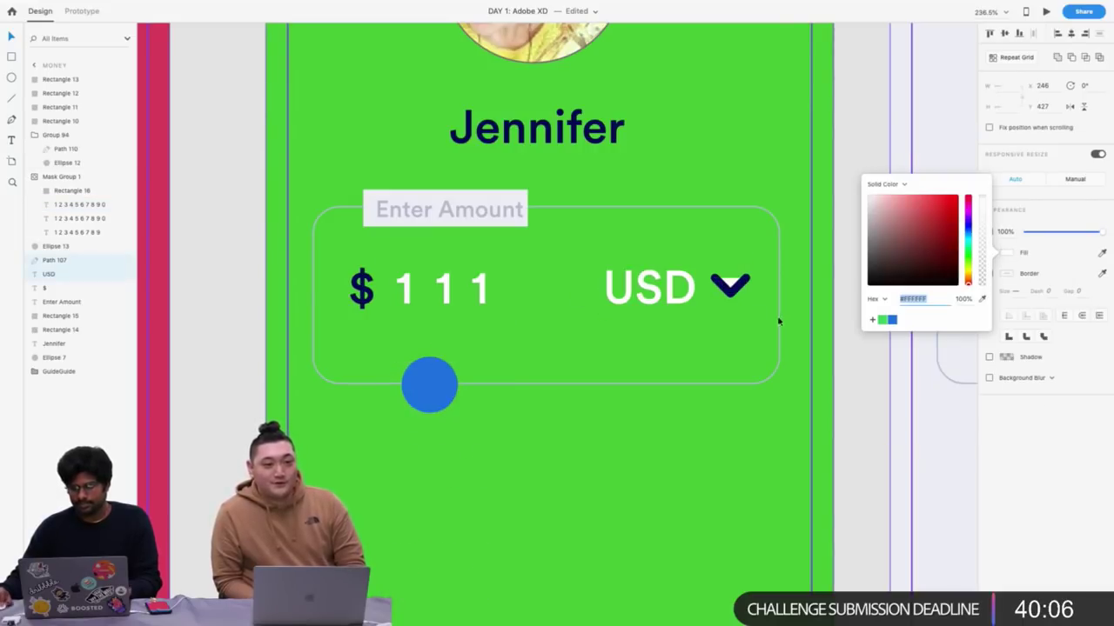
left_click(823, 331)
Remove the fill of the chevron beside USD and set its border to white (#FFFFFF)
left_click(723, 288)
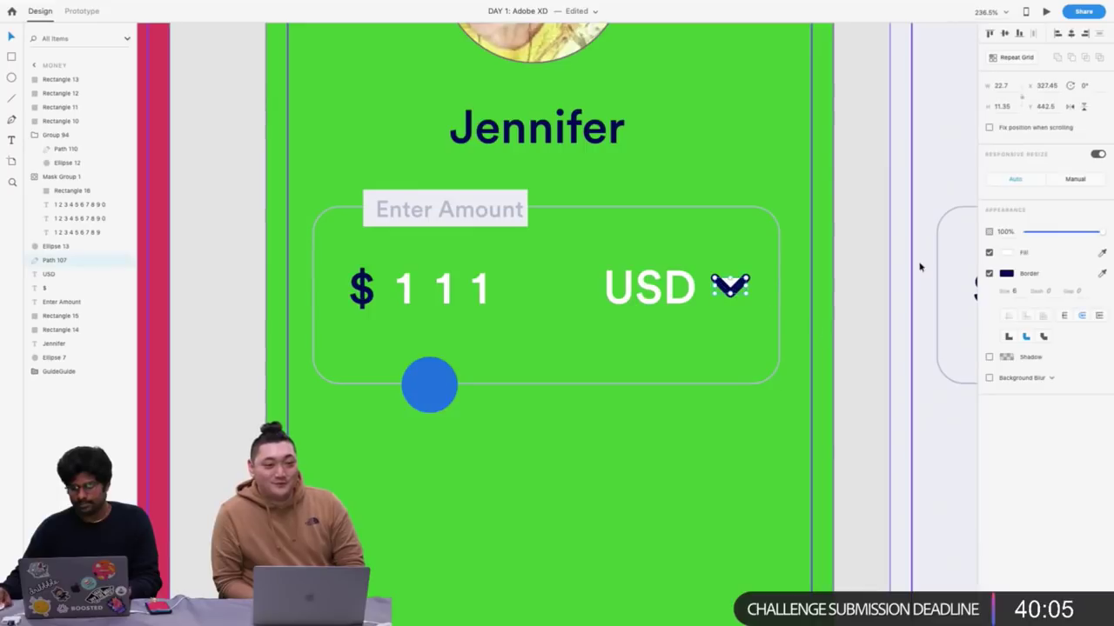
left_click(990, 253)
left_click(1006, 274)
left_click_drag(910, 248, 611, 158)
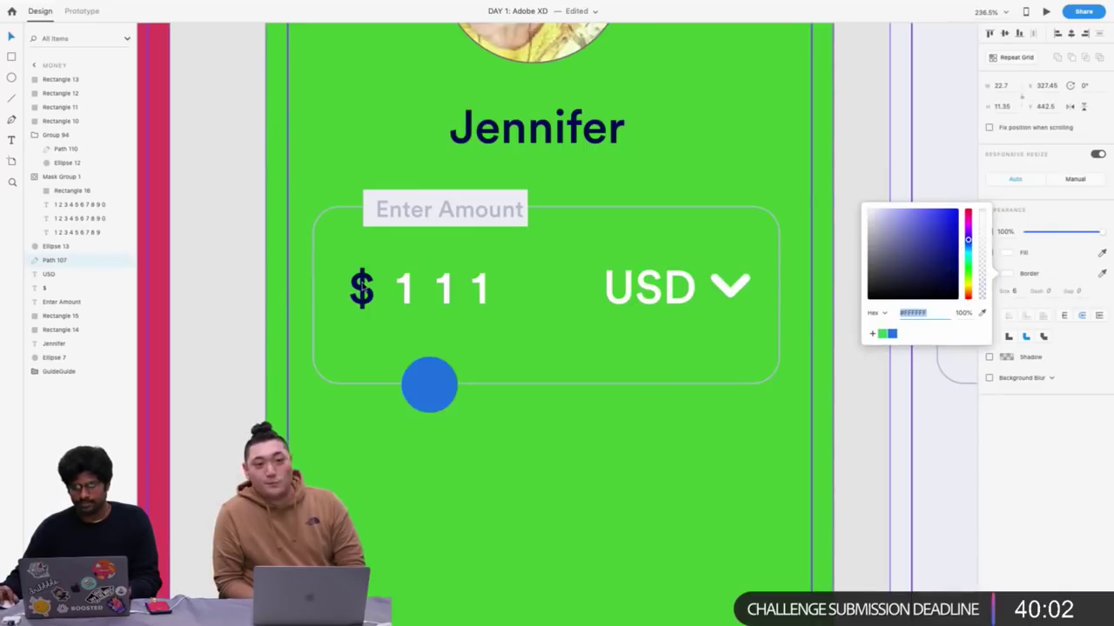
Set the fill of the dollar sign in the Money artboard's amount box to white
left_click(361, 287)
left_click(1006, 363)
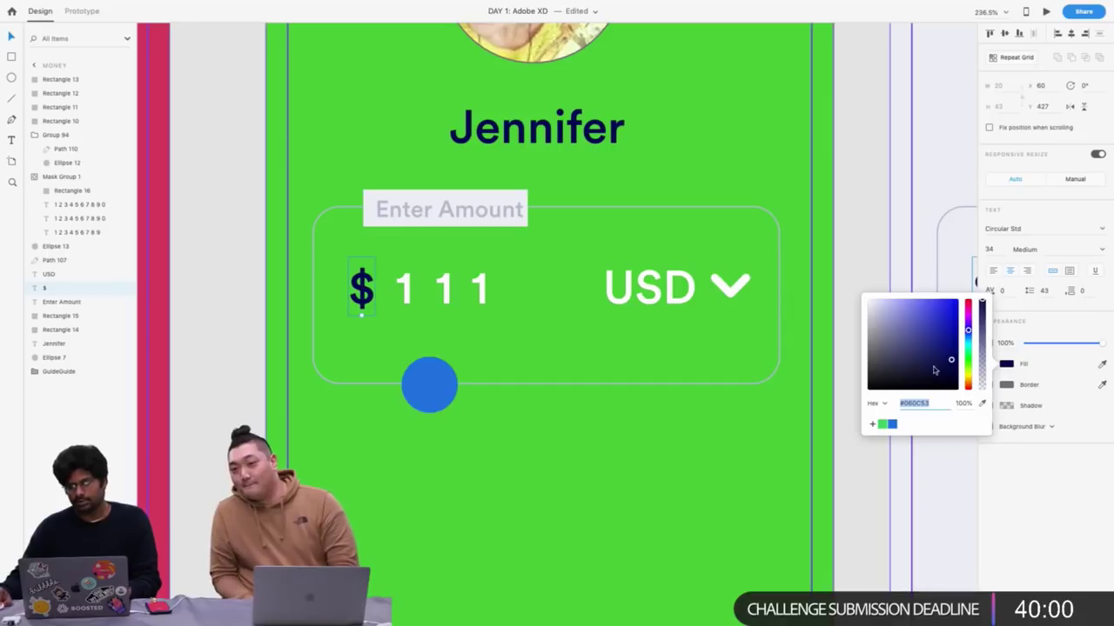
left_click(869, 299)
Fill the rectangle behind the Enter Amount label with the green sampled from the Money artboard's background
left_click(494, 200)
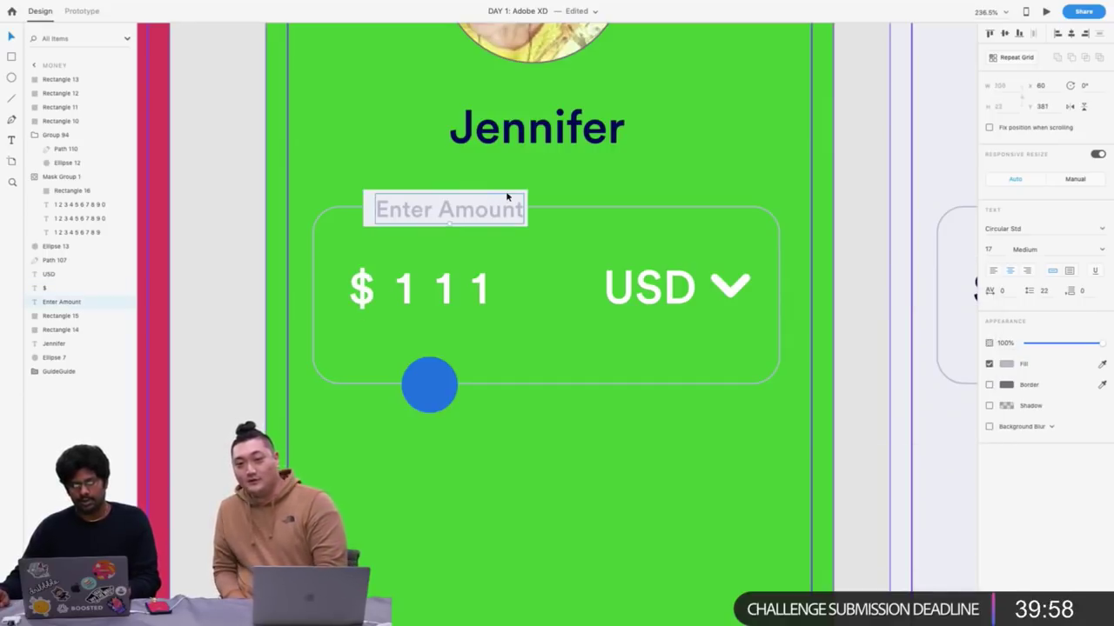
left_click(510, 194)
left_click(1006, 274)
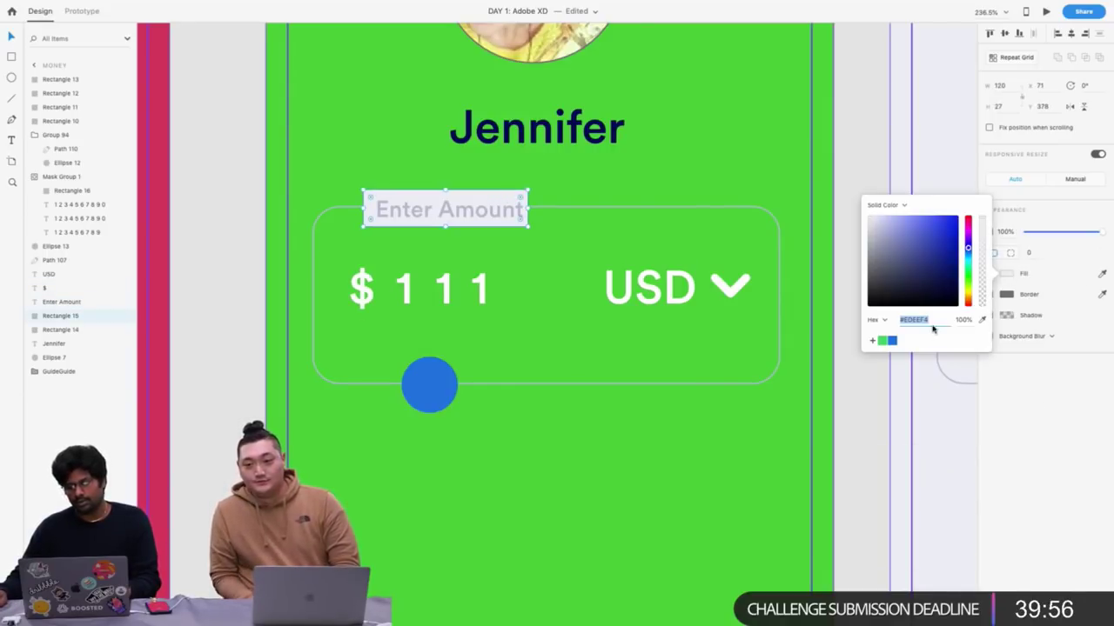
left_click(982, 320)
left_click(444, 347)
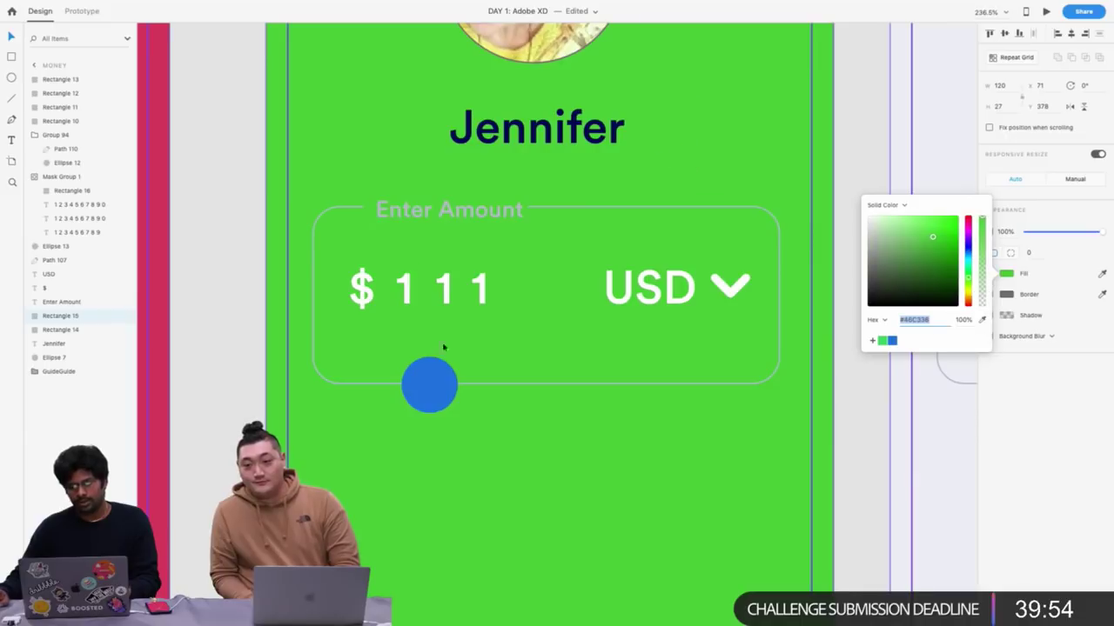
left_click_drag(913, 233, 512, 150)
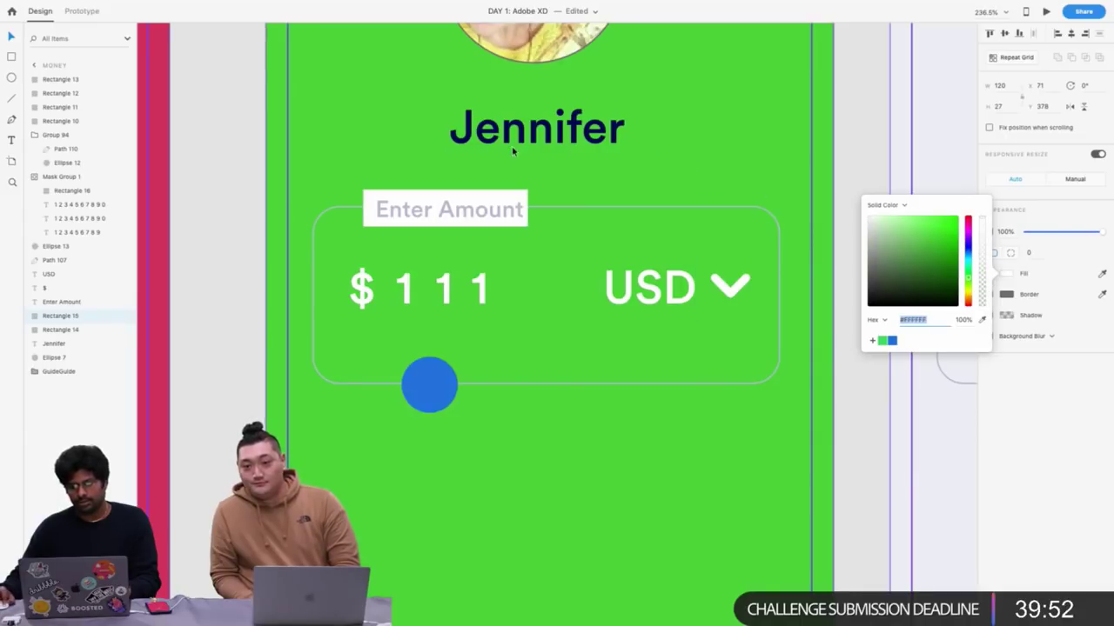
left_click(1009, 276)
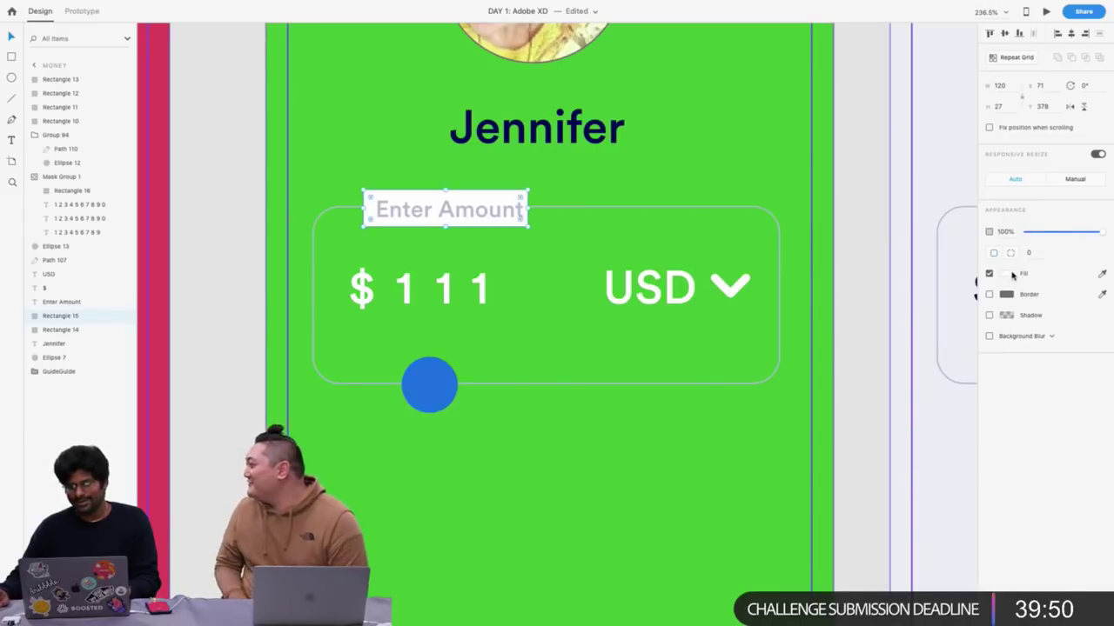
left_click(1010, 276)
left_click(982, 320)
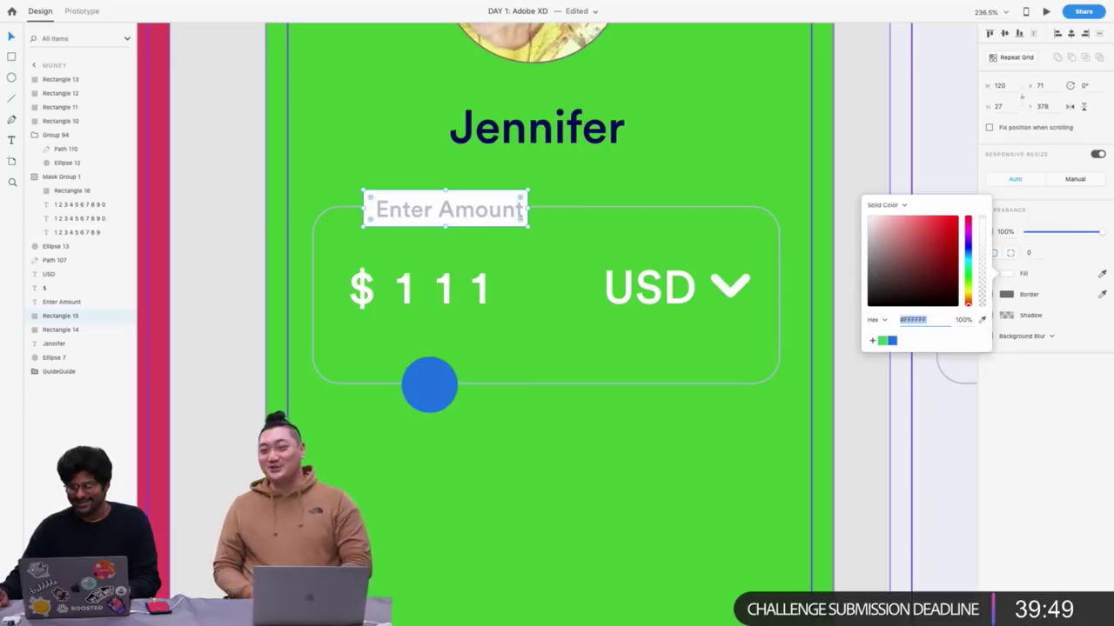
left_click(744, 163)
Set the fill of the Enter Amount label and of the circle on the amount box's lower edge to white (#FFFFFF)
left_click(462, 218)
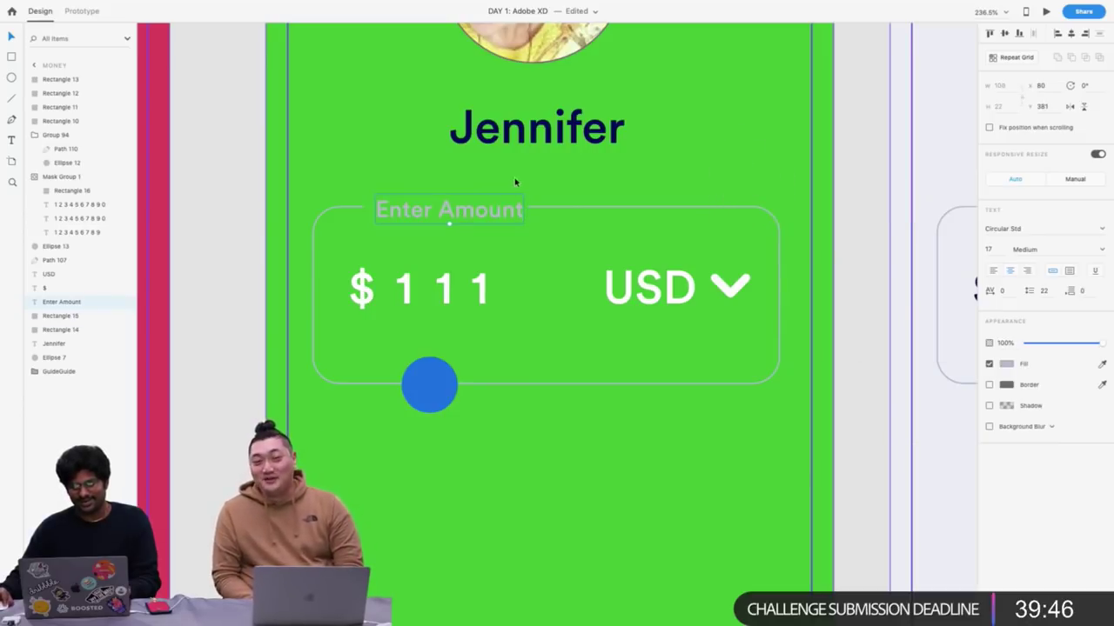
left_click(1006, 366)
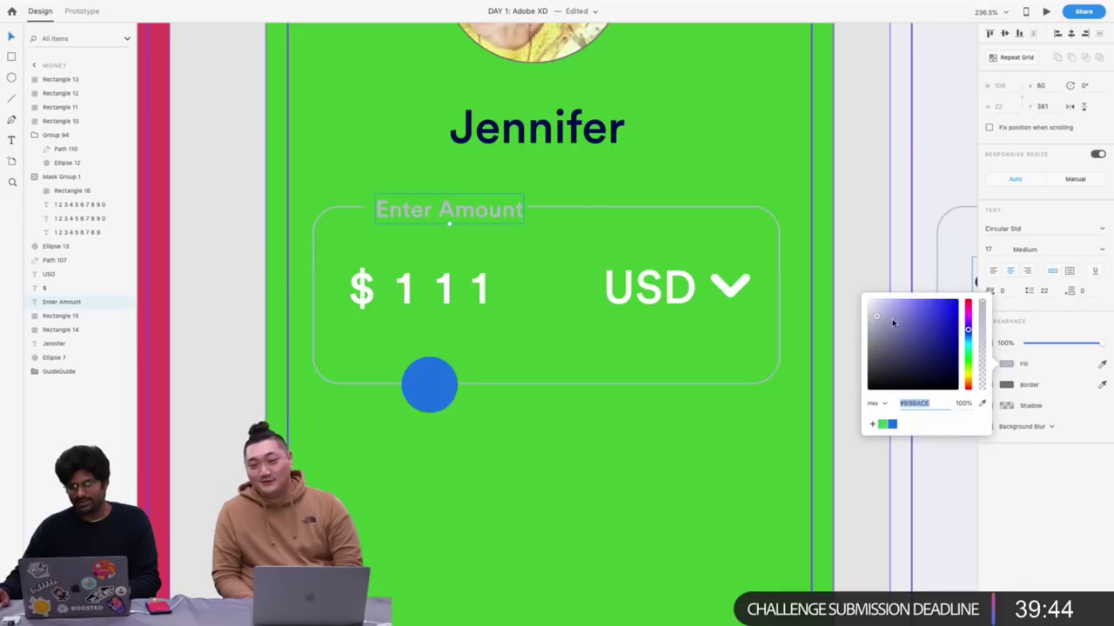
left_click_drag(893, 322, 732, 246)
left_click(442, 400)
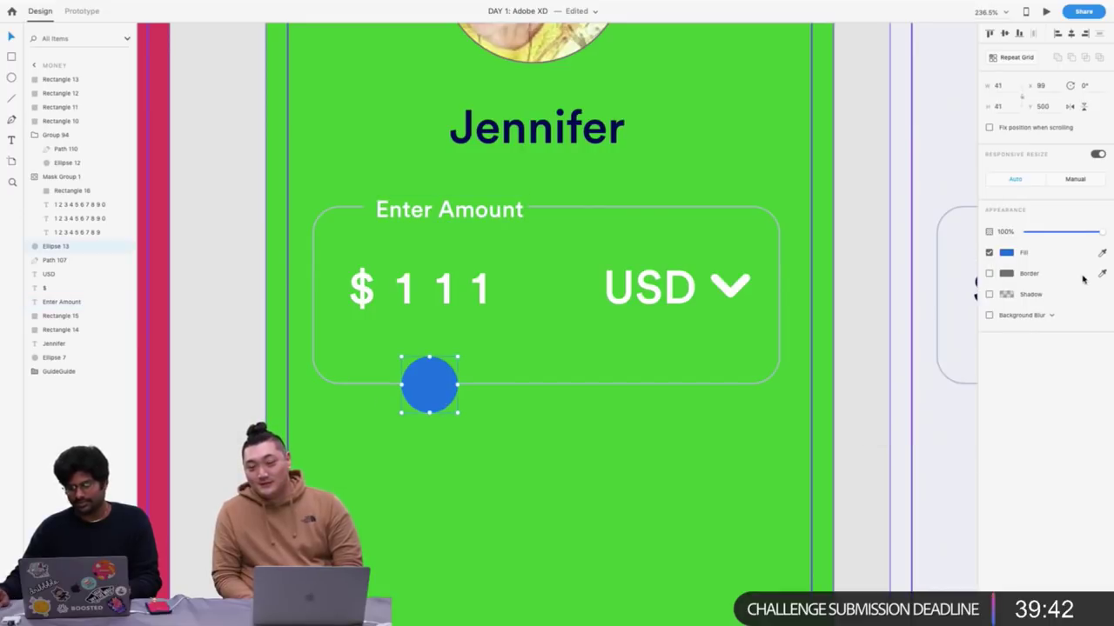
left_click(1006, 253)
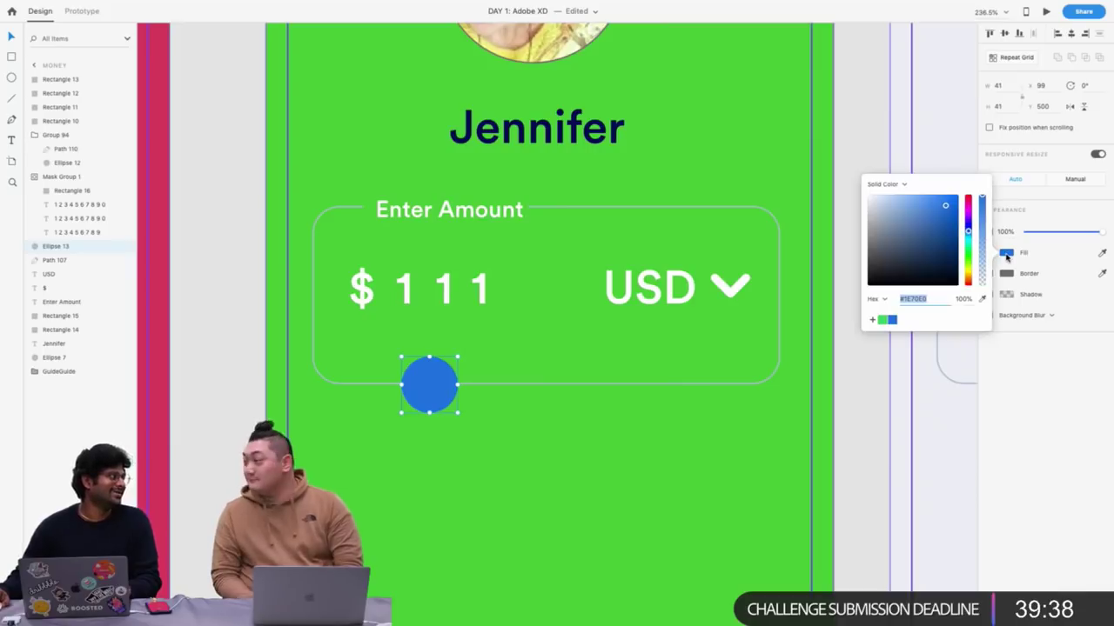
left_click_drag(907, 229, 534, 161)
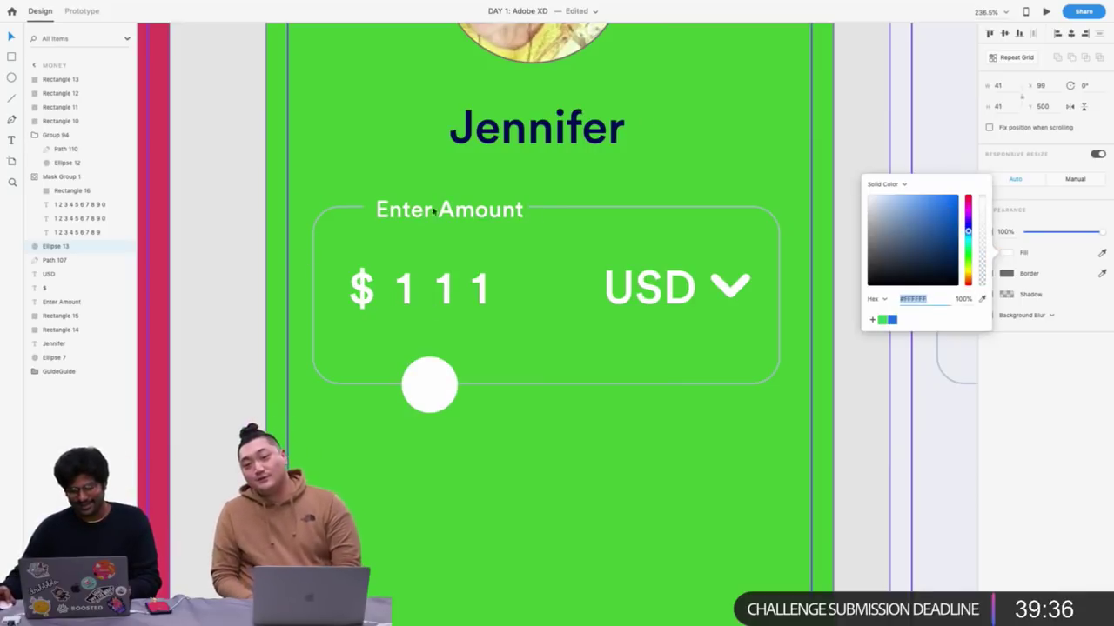
Set the amount box's border and the fill of the contact name above it to white (#FFFFFF)
left_click(688, 207)
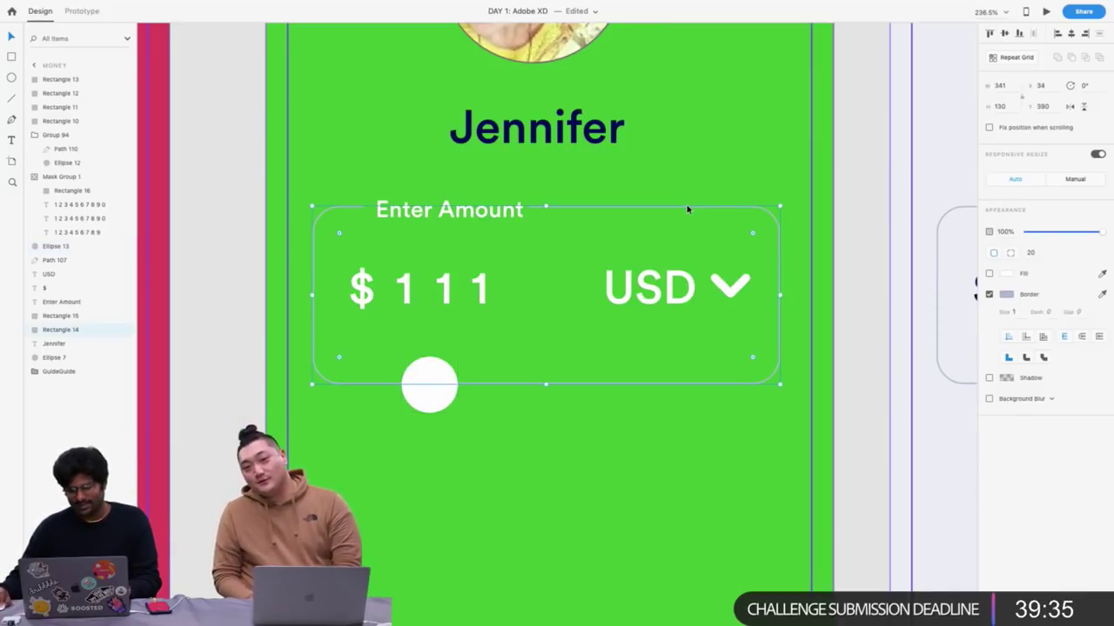
left_click(1002, 296)
scroll(377, 253, "down", 5)
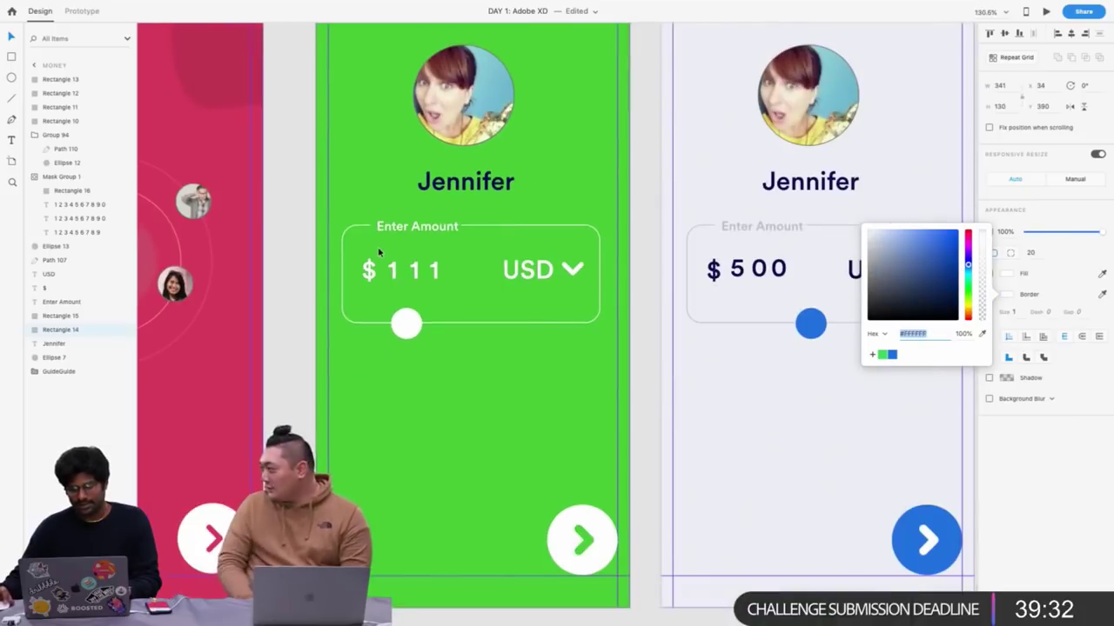
left_click(481, 184)
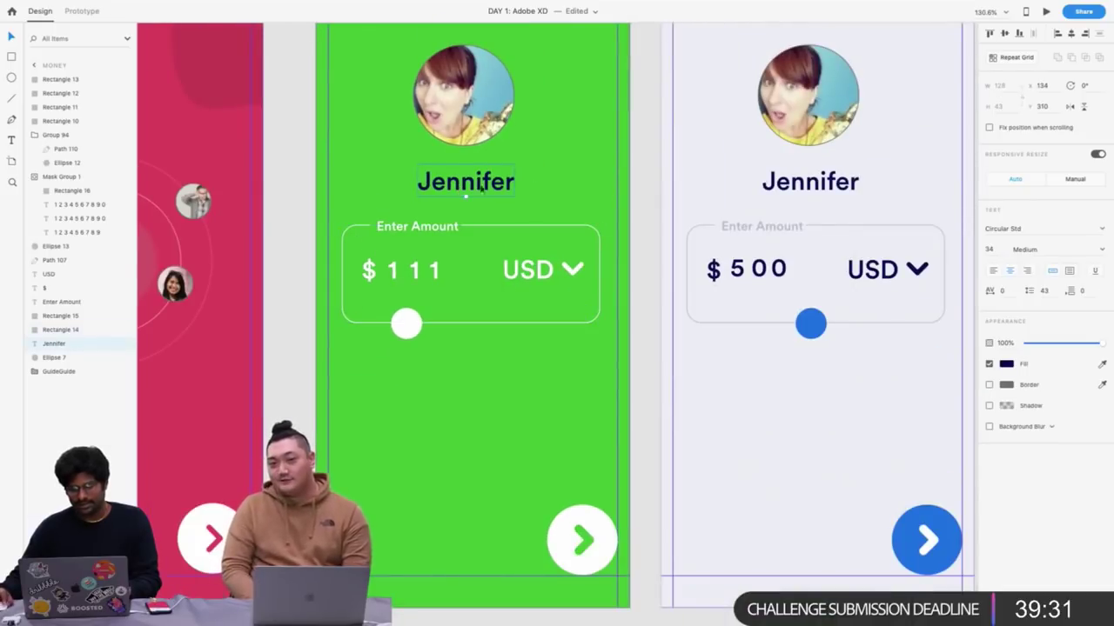
left_click(1008, 362)
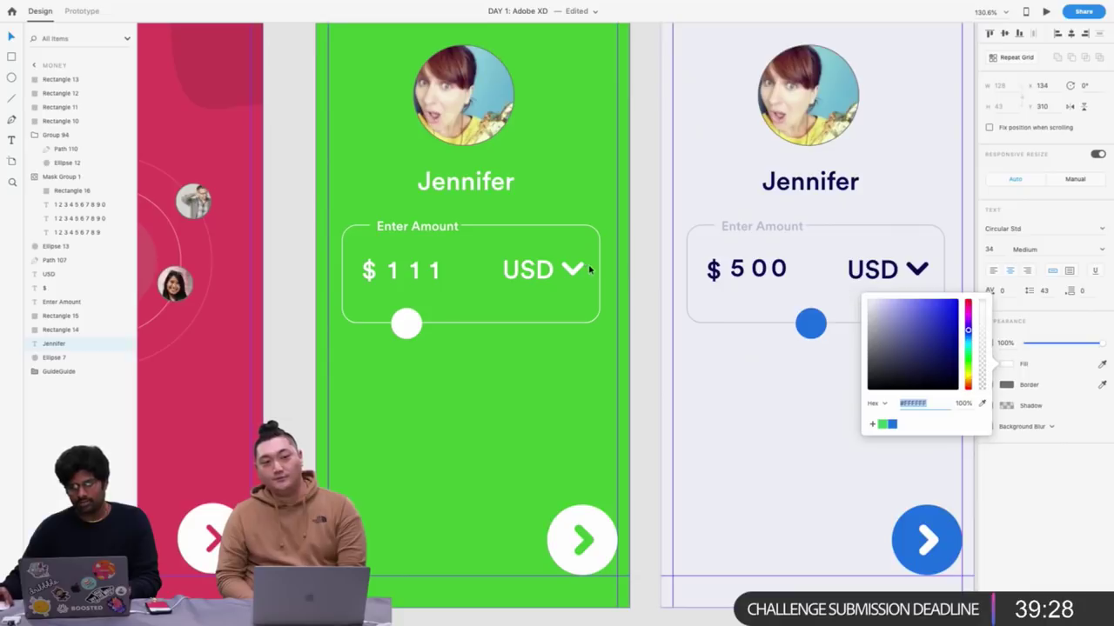
Set the fill of the second progress bar segment on the Money artboard to white (#FFFFFF)
scroll(589, 270, "up", 1)
scroll(592, 258, "down", 4)
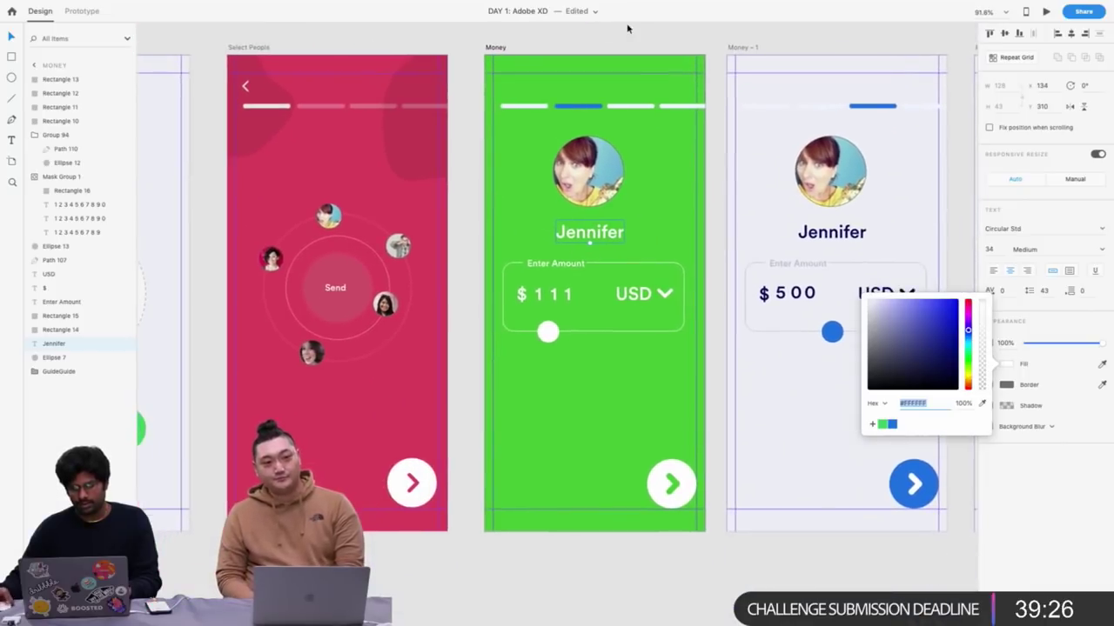
left_click(628, 29)
scroll(534, 102, "right", 1)
scroll(531, 102, "up", 2)
left_click(554, 109)
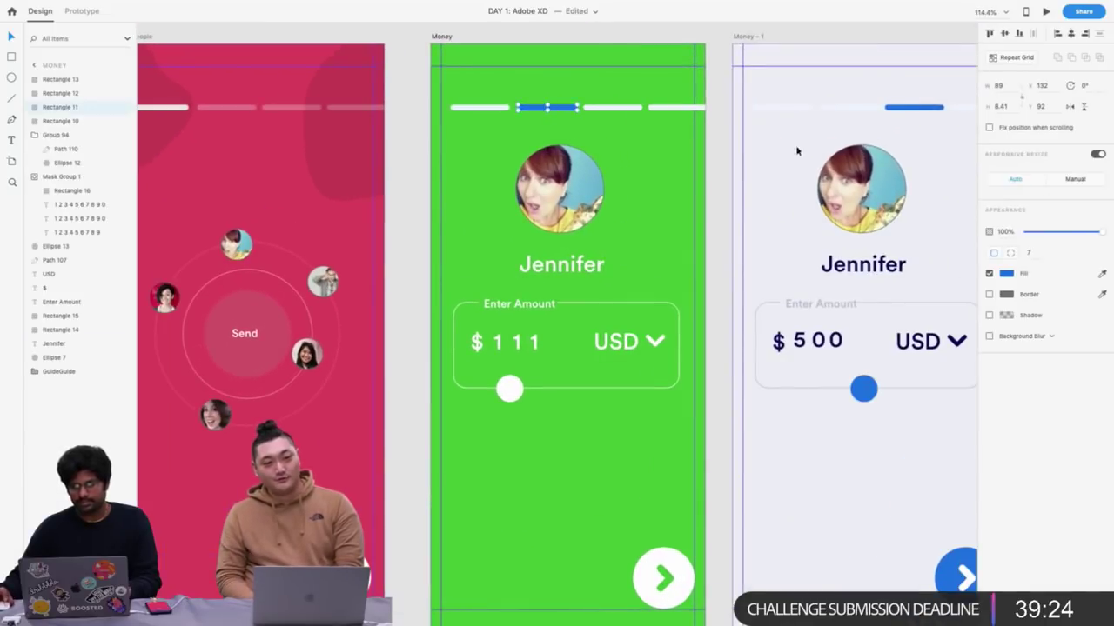
left_click(1009, 275)
left_click_drag(943, 273, 440, 64)
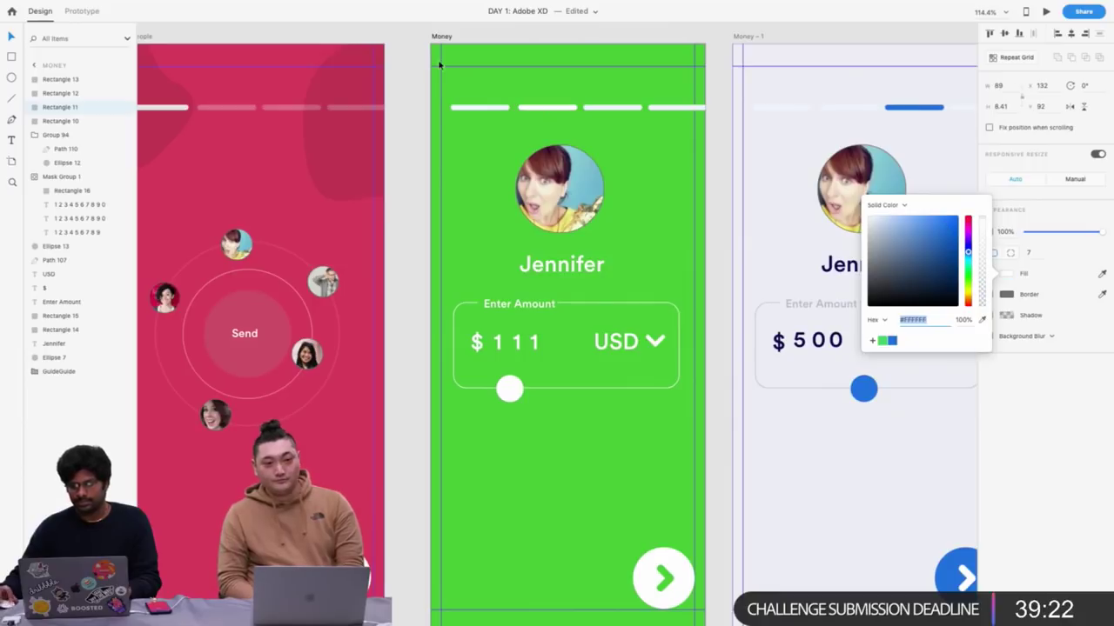
Reduce the opacity of the first, third and fourth progress bar segments on the Money artboard to 19%
left_click(546, 108, "shift")
left_click(613, 108, "shift")
left_click(677, 108, "shift")
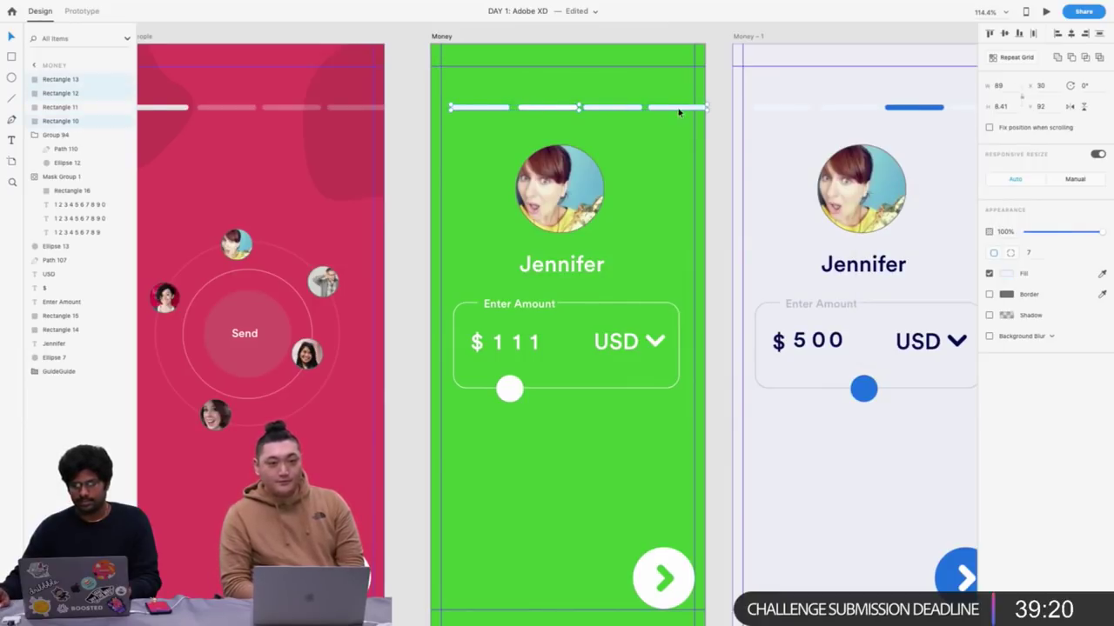
left_click(1042, 233)
scroll(314, 60, "down", 3)
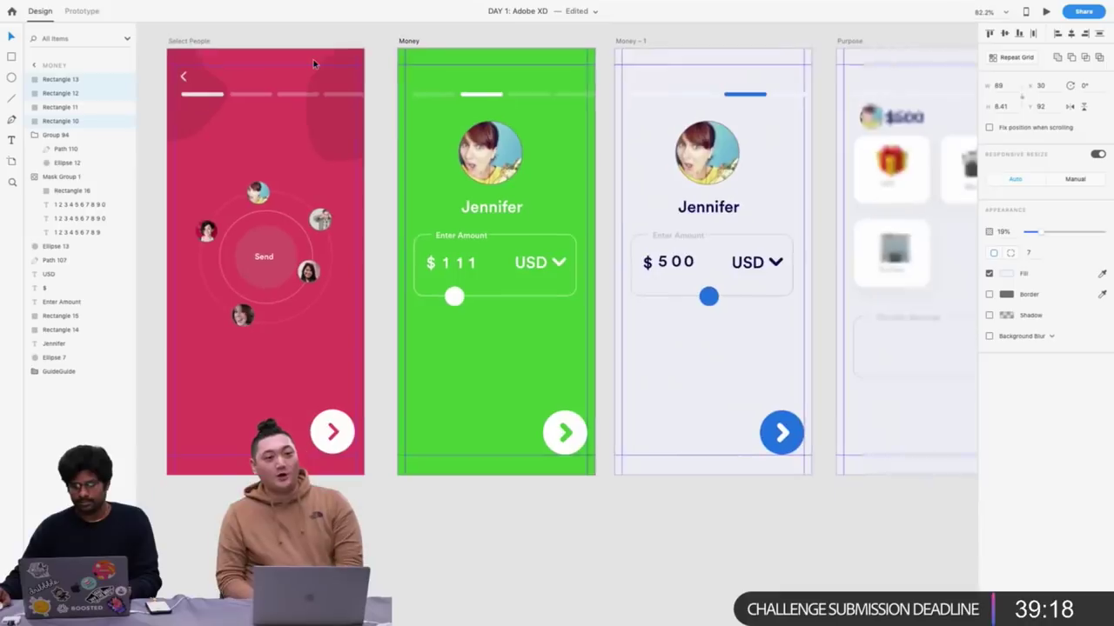
Move the Money – 1 artboard below the row and put a duplicate of the green Money artboard in its place
left_click(621, 41)
scroll(621, 41, "down", 3)
left_click_drag(621, 41, 607, 451)
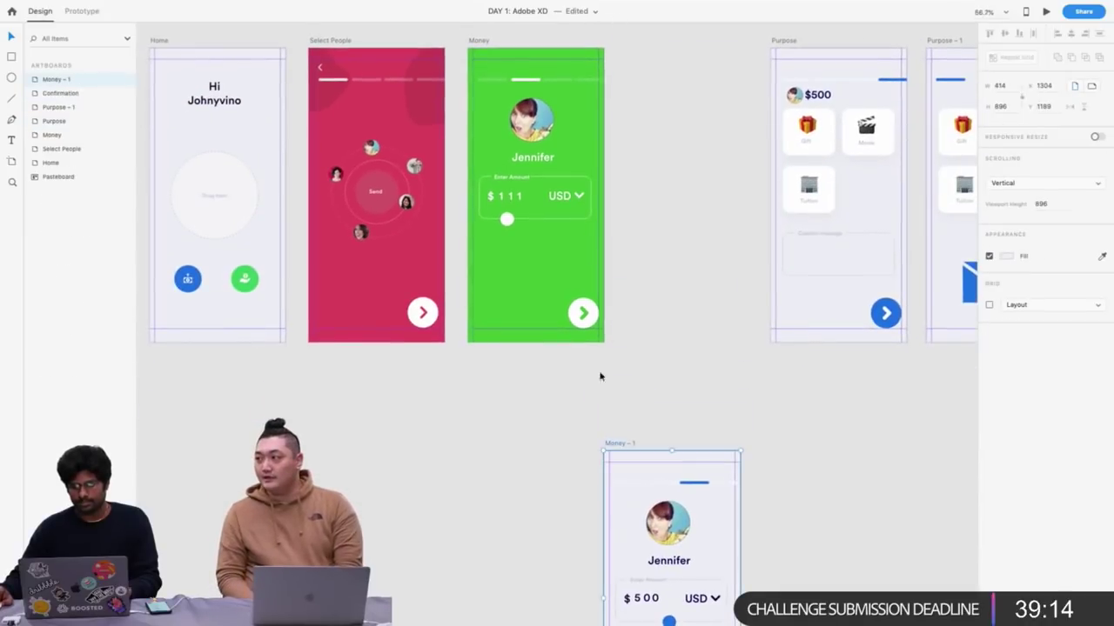
left_click(476, 41)
key("super+d")
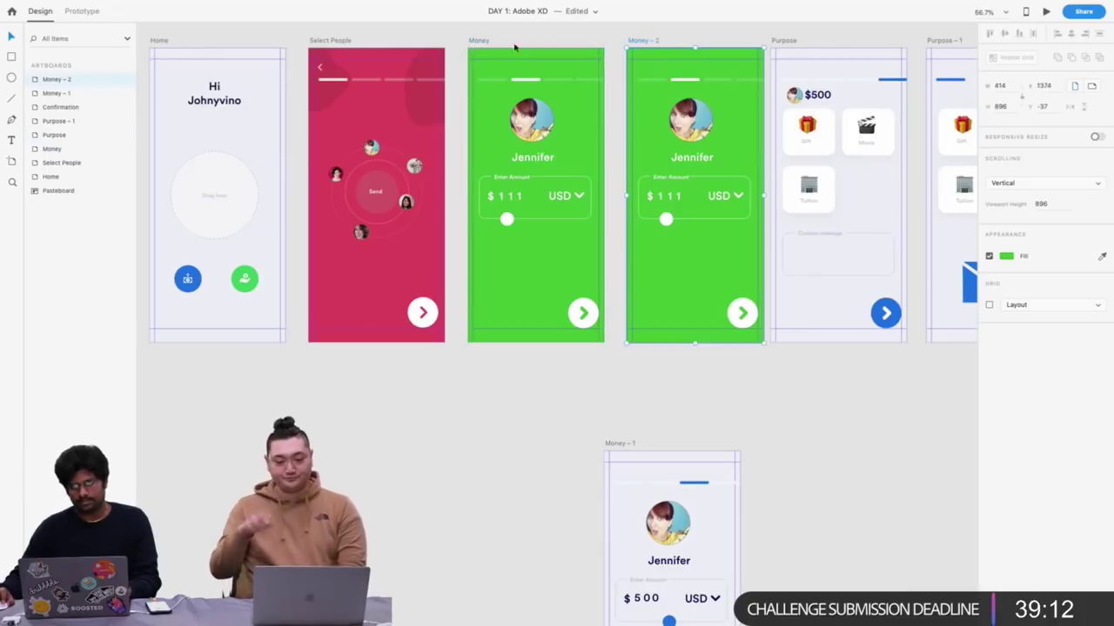
Shift the three digit columns in the Money – 2 amount box vertically so the masked amount reads $500
scroll(657, 206, "up", 5)
double_click(573, 232)
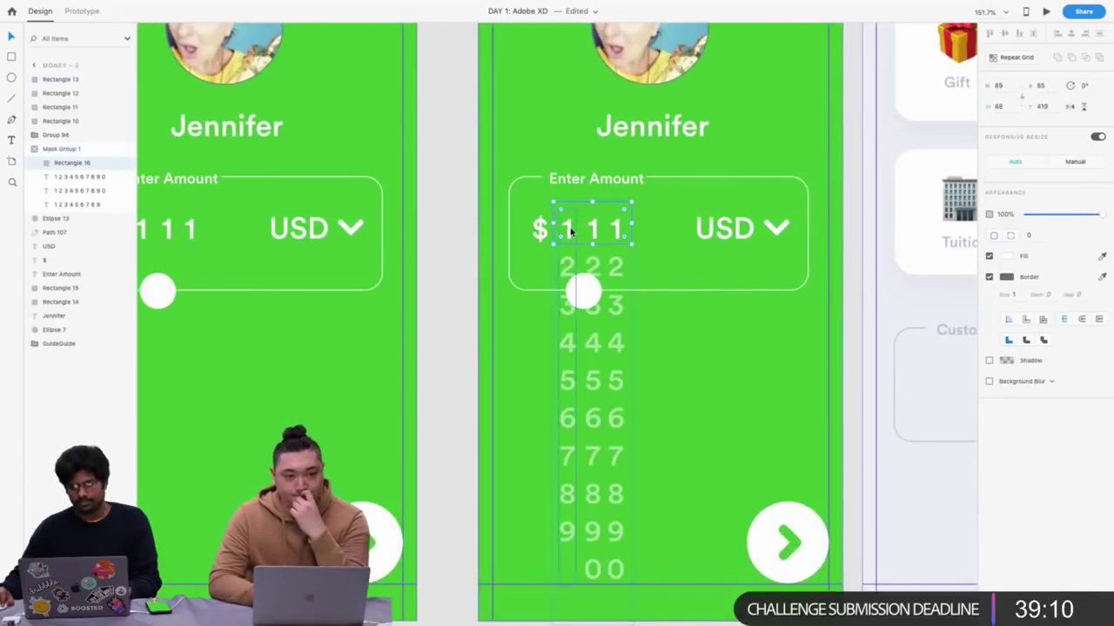
left_click_drag(573, 231, 572, 84)
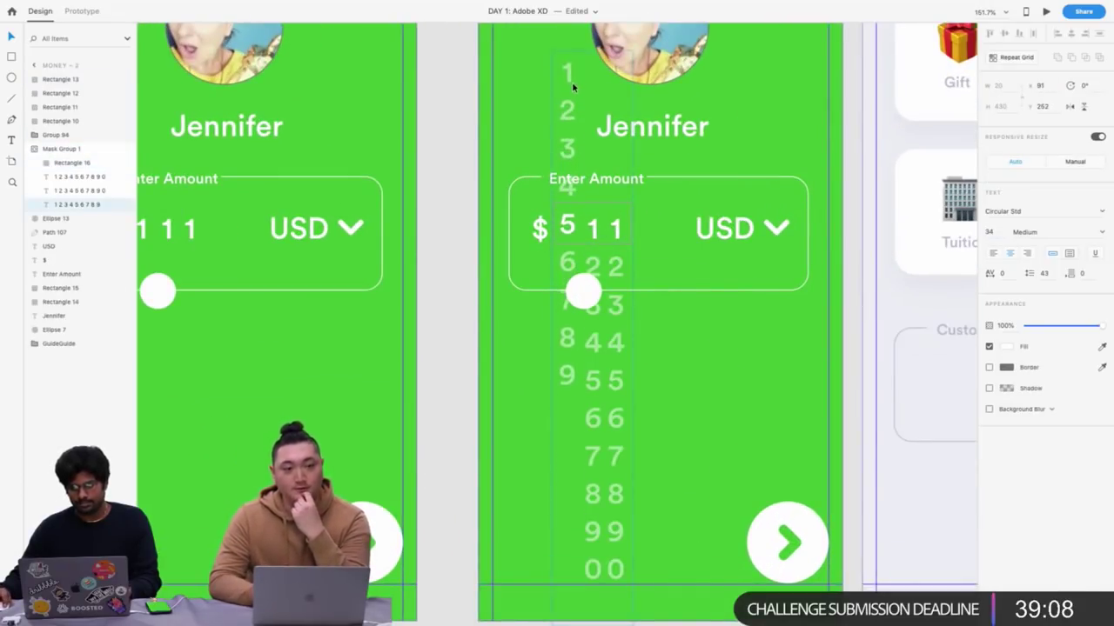
scroll(599, 239, "up", 1)
left_click_drag(599, 235, 600, 130)
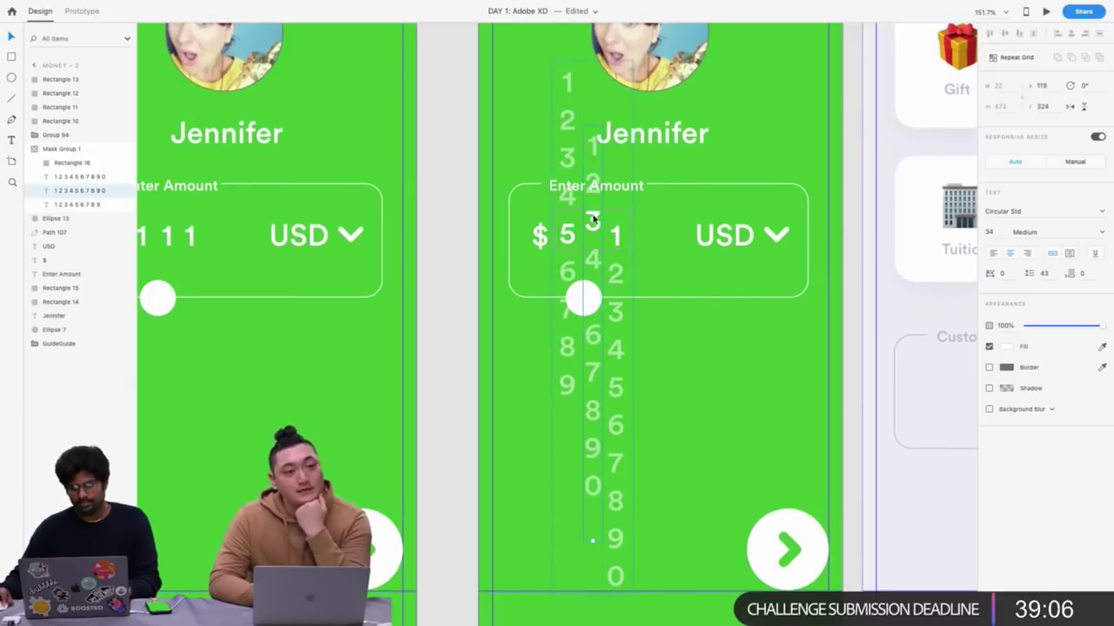
left_click_drag(590, 244, 595, 164)
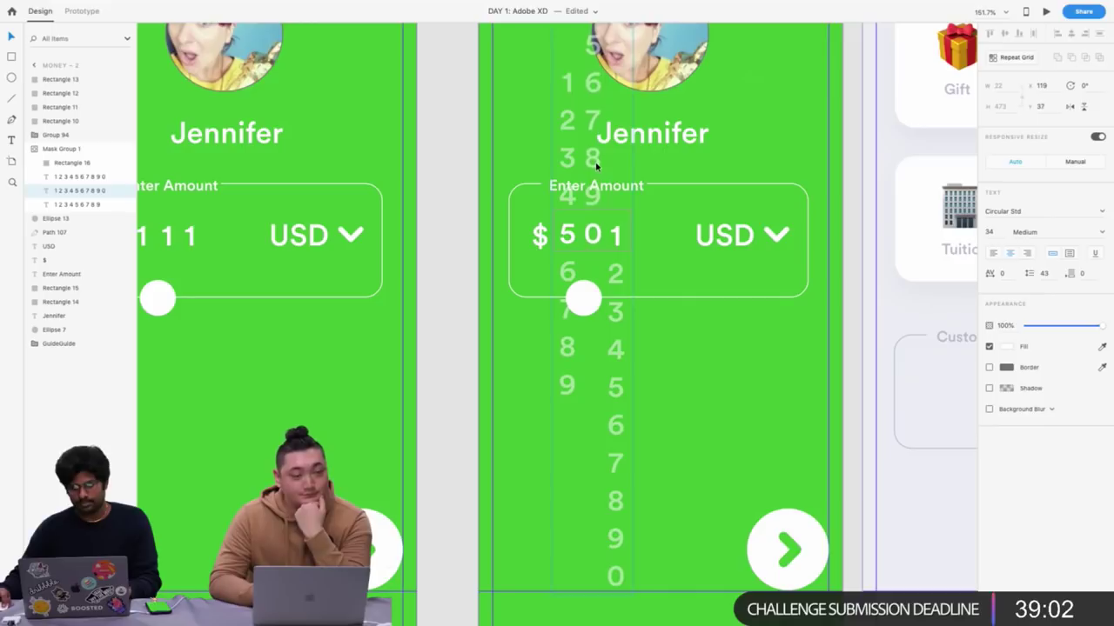
left_click_drag(619, 410, 619, 135)
mouse_move(615, 245)
left_mouse_down()
mouse_move(618, 212)
mouse_move(613, 226)
left_mouse_up()
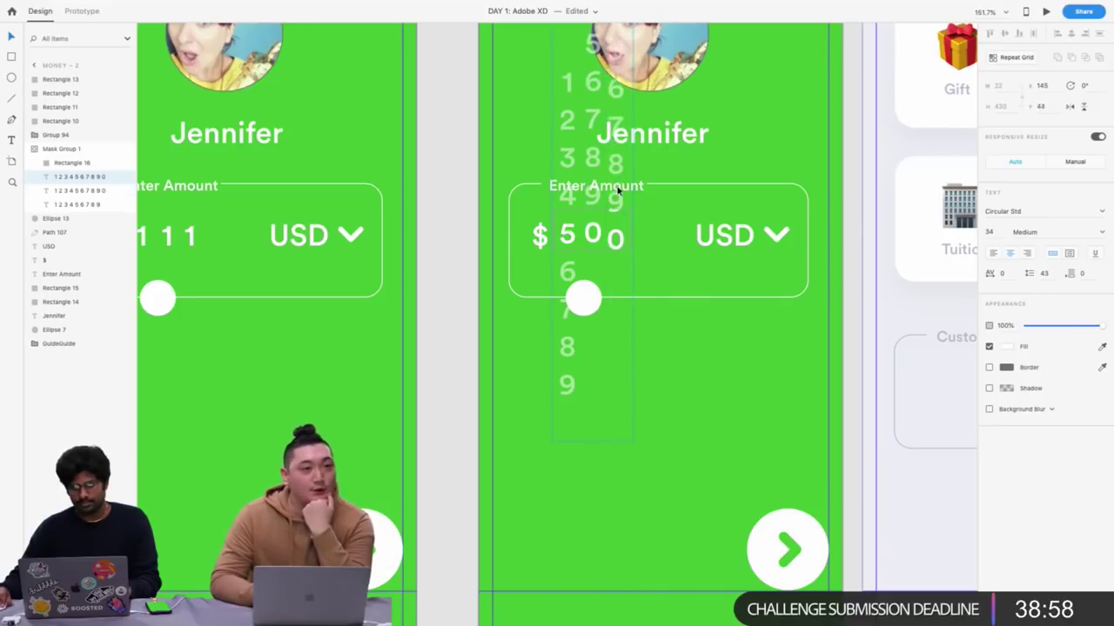
scroll(598, 235, "up", 5)
left_click(598, 236)
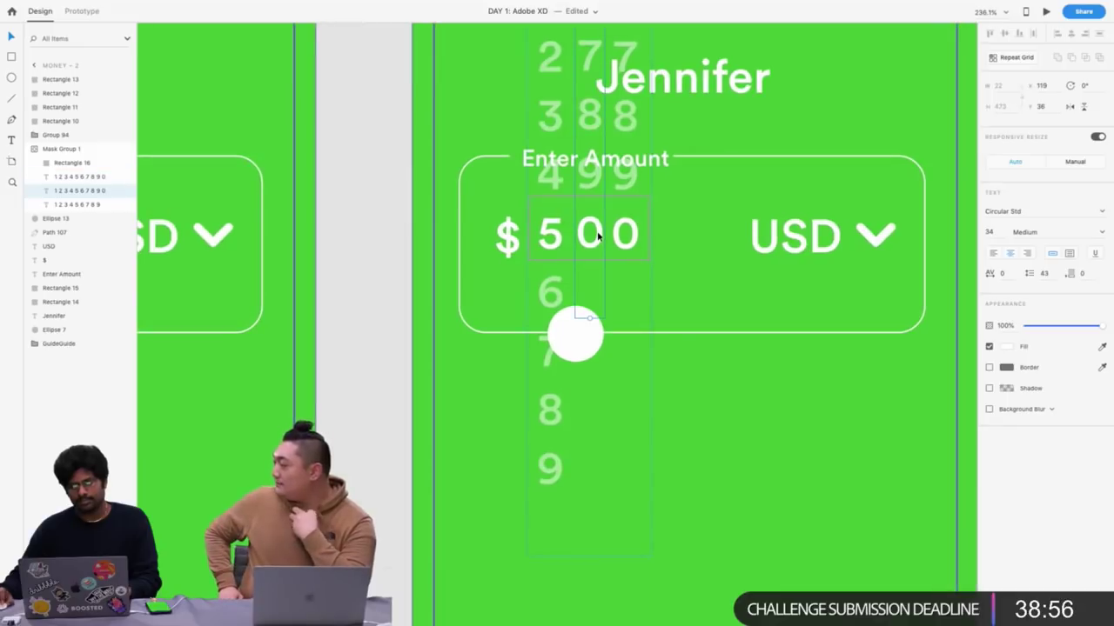
scroll(500, 254, "down", 10)
left_click(451, 185)
Set the fill of the Purpose artboard to orange (#F07331)
scroll(451, 184, "up", 1)
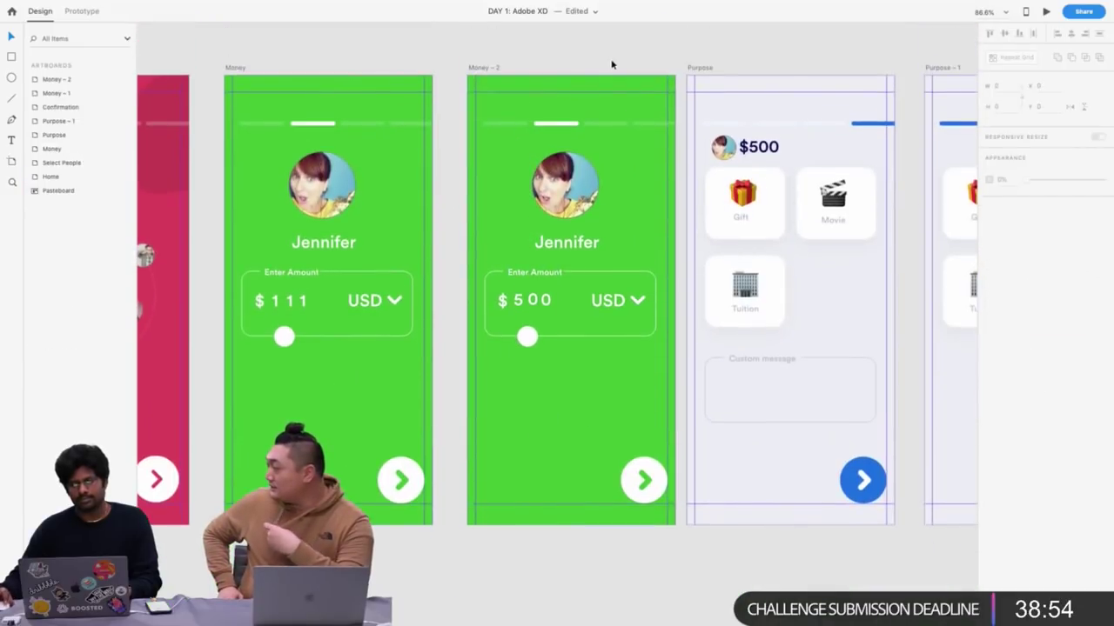
scroll(612, 62, "right", 6)
left_click(456, 67)
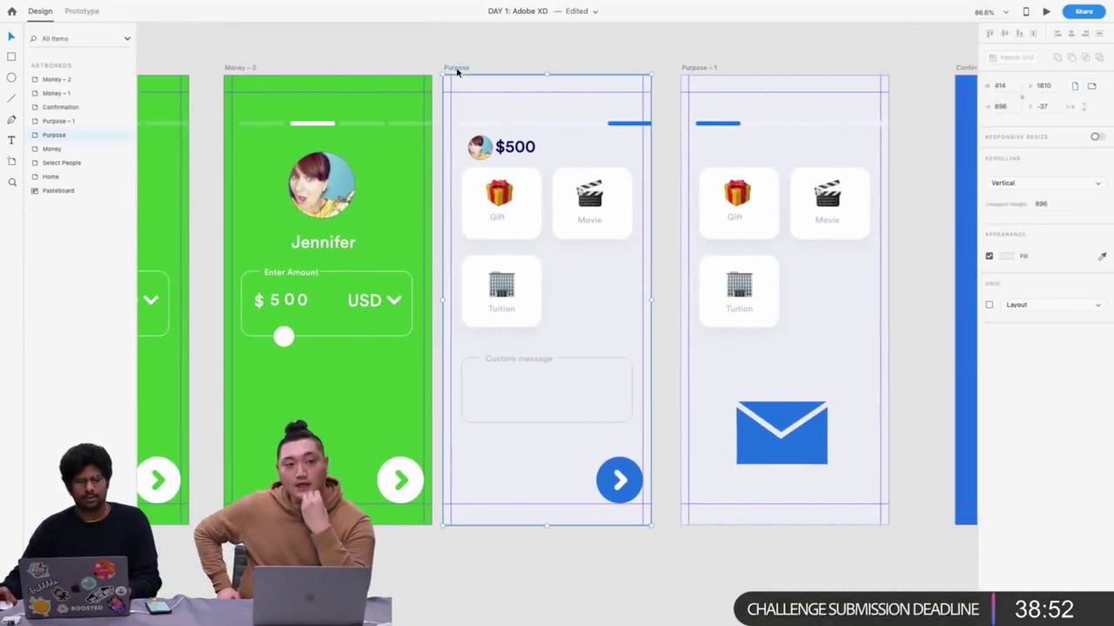
left_click(1004, 258)
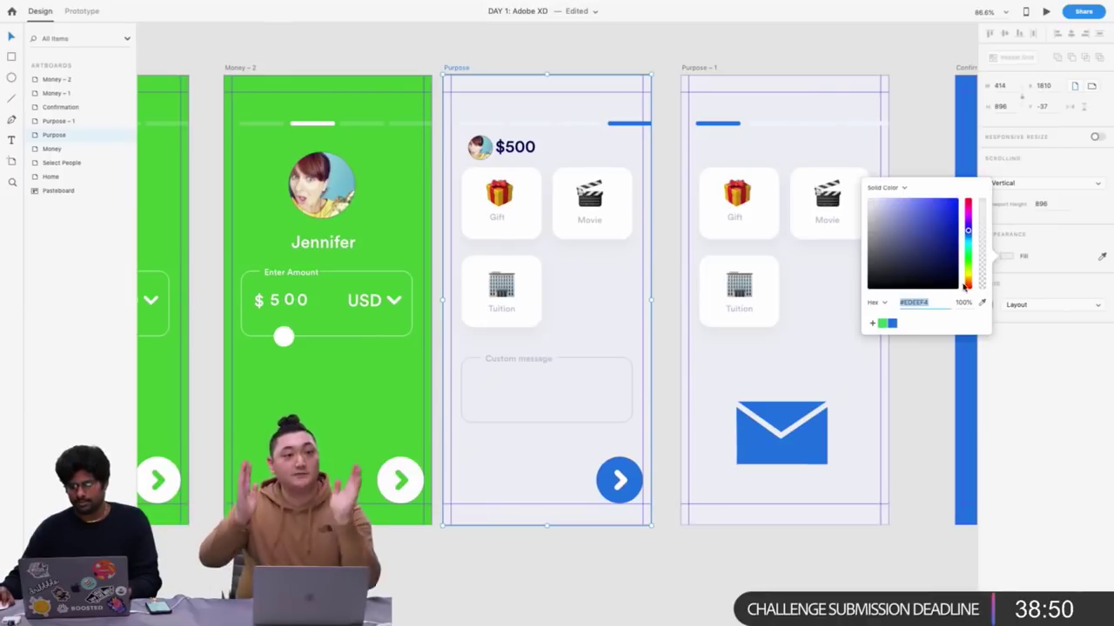
left_click(967, 283)
left_click_drag(943, 248, 940, 205)
scroll(451, 142, "up", 1)
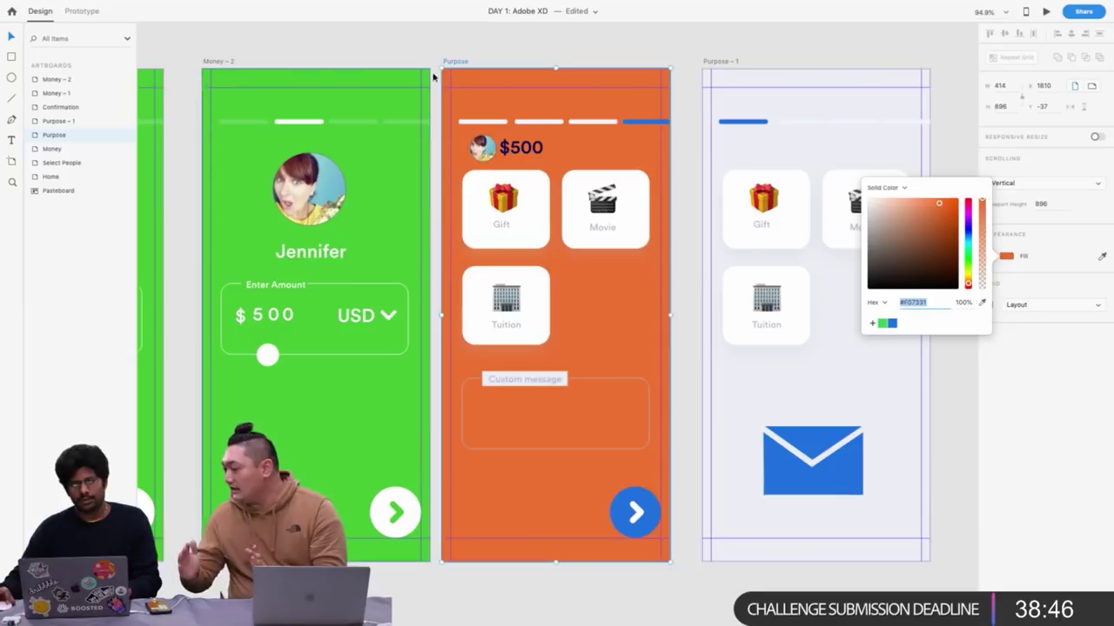
left_click(453, 57)
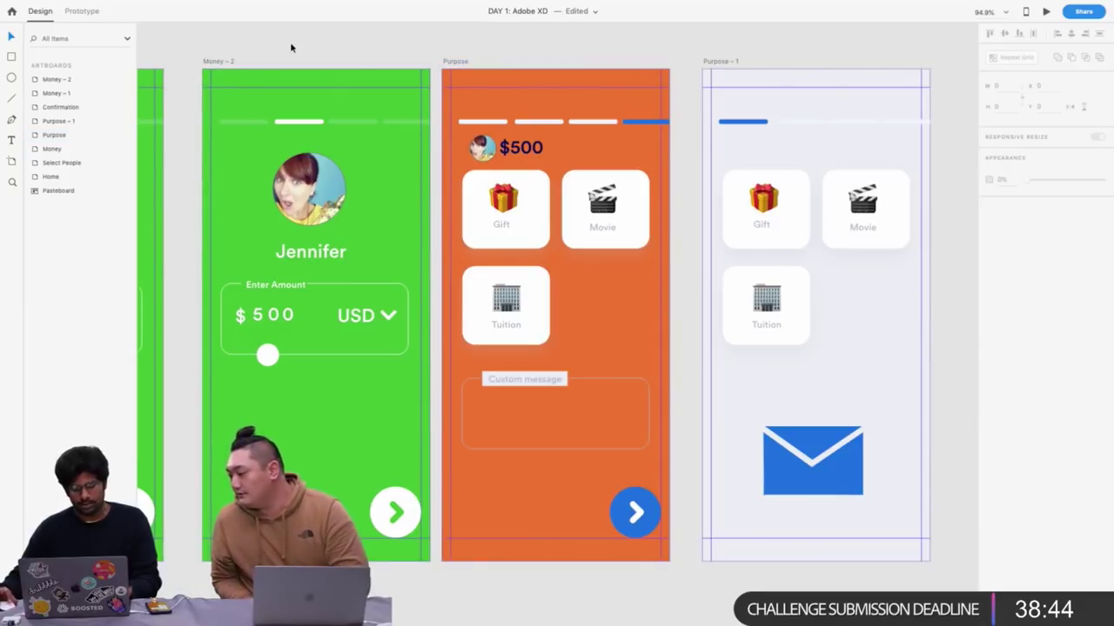
key("super+;")
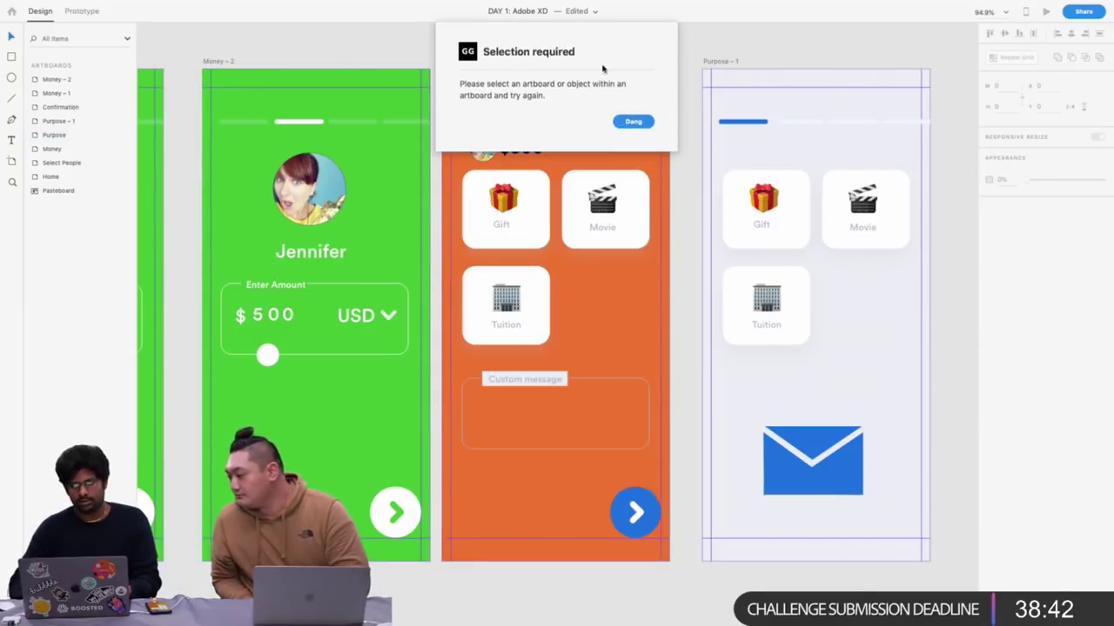
left_click(628, 122)
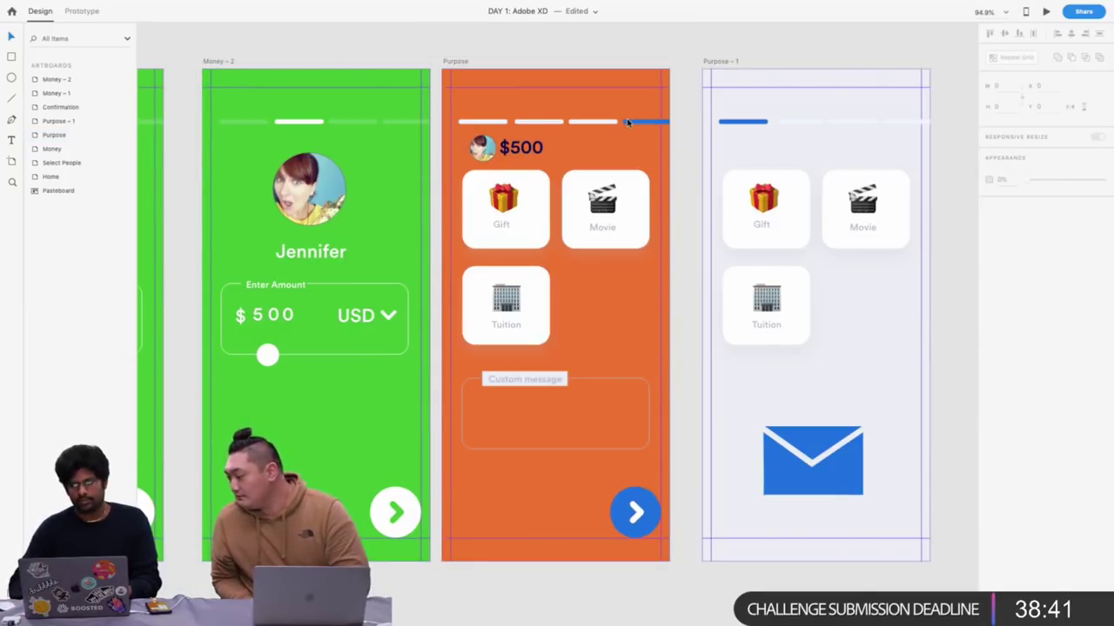
left_click(712, 61)
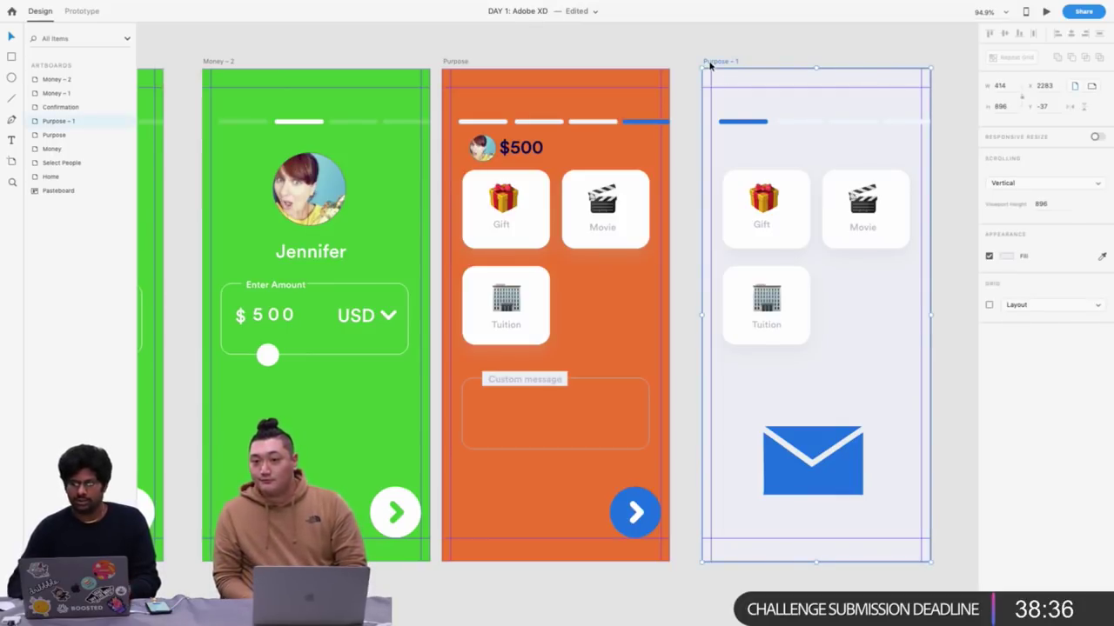
left_click(140, 6)
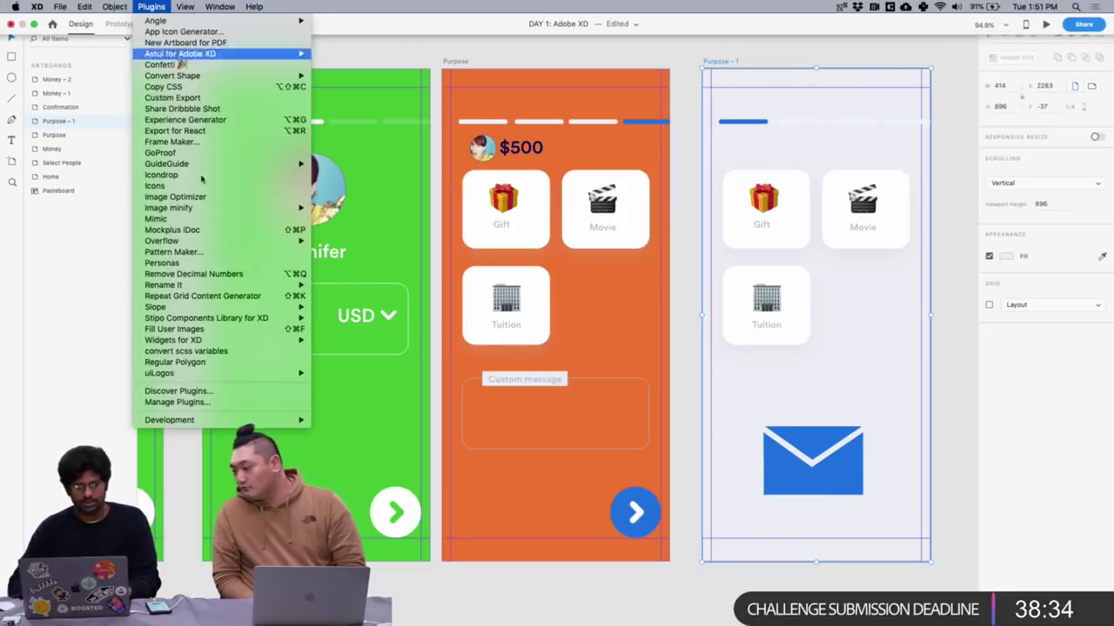
mouse_move(187, 76)
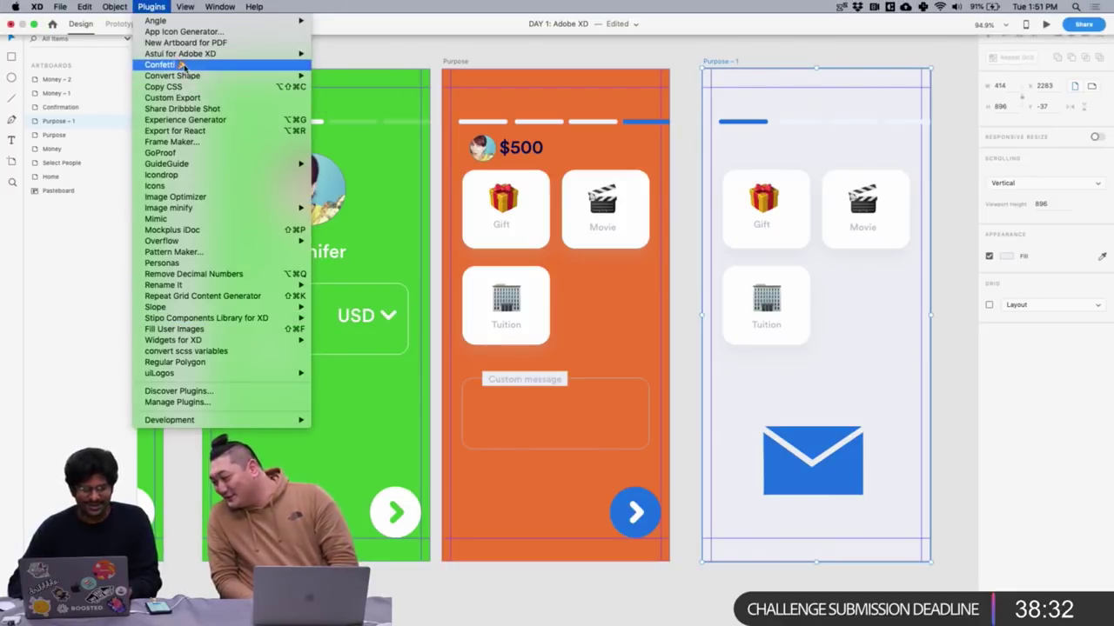
mouse_move(198, 164)
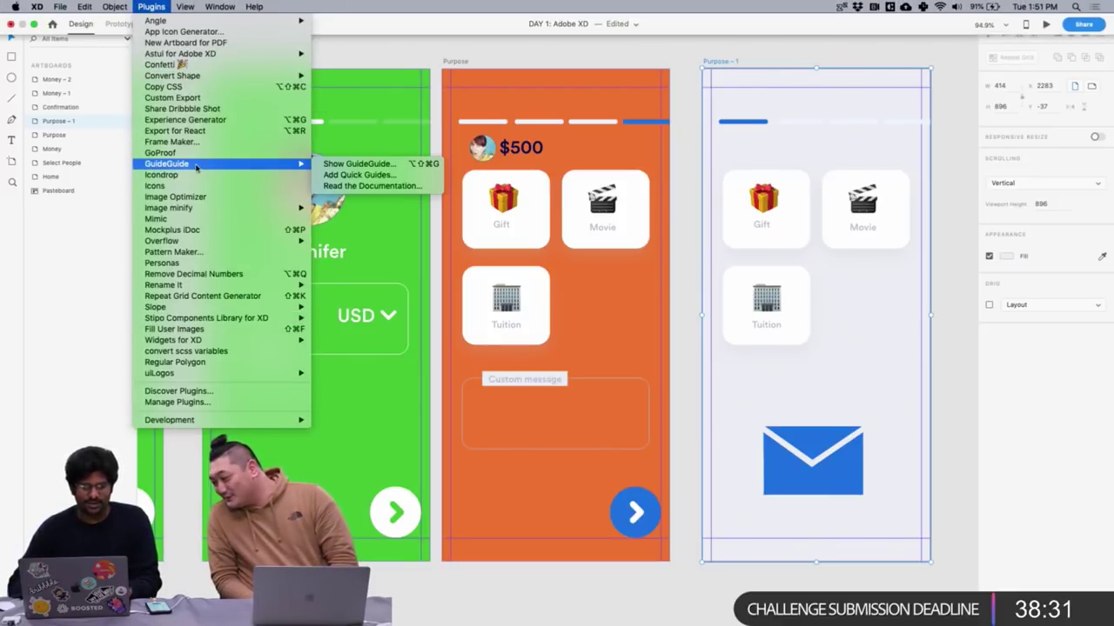
left_click(335, 175)
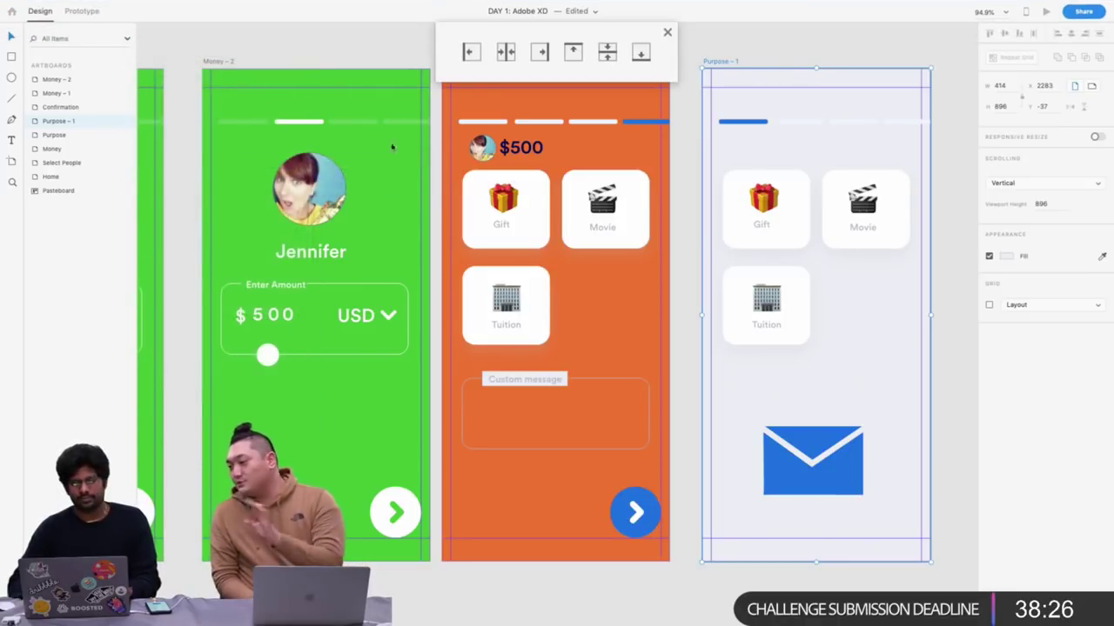
left_click(667, 32)
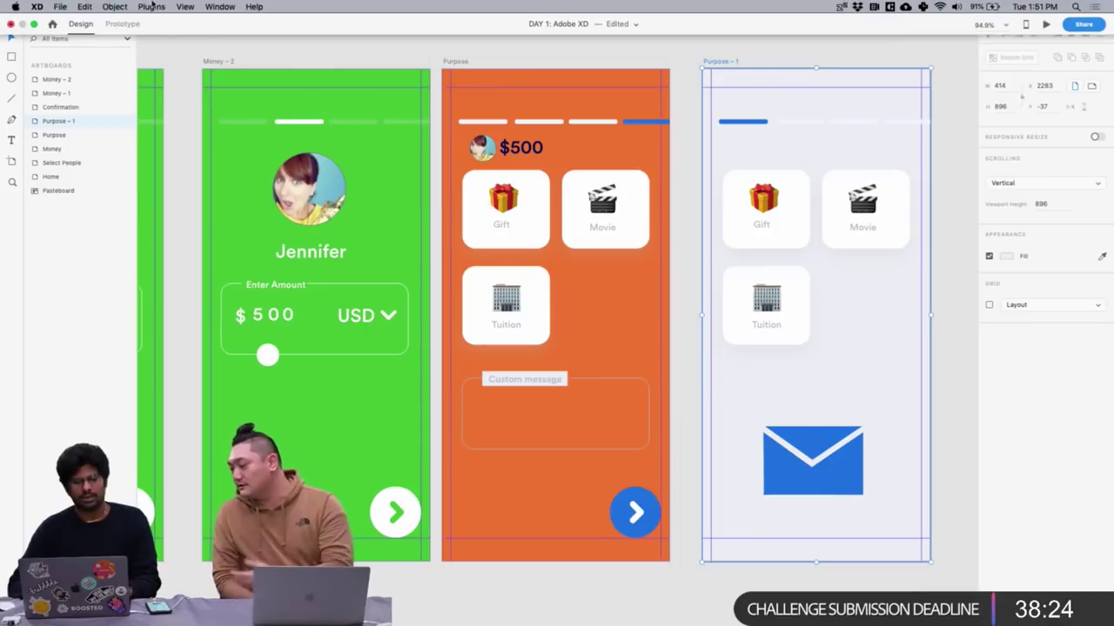
left_click(114, 6)
mouse_move(151, 6)
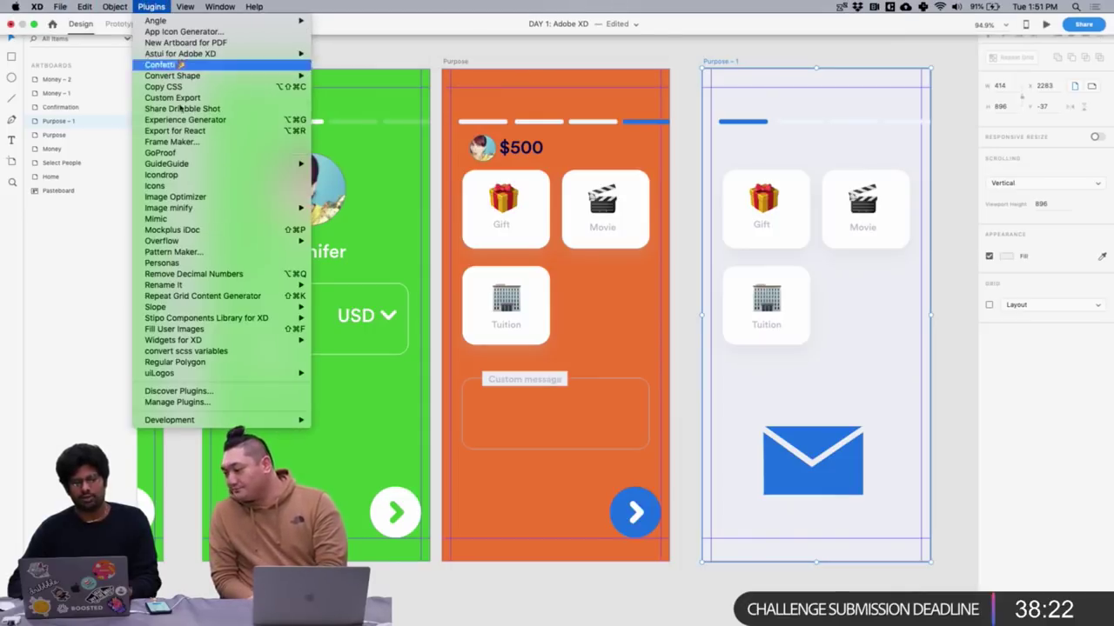
mouse_move(235, 165)
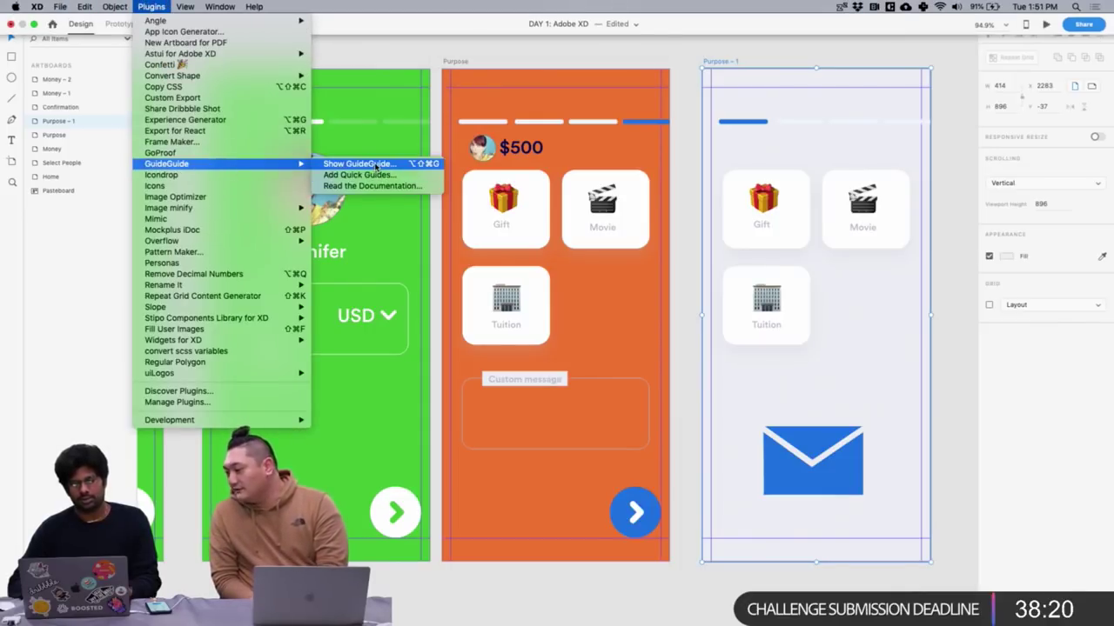
left_click(501, 59)
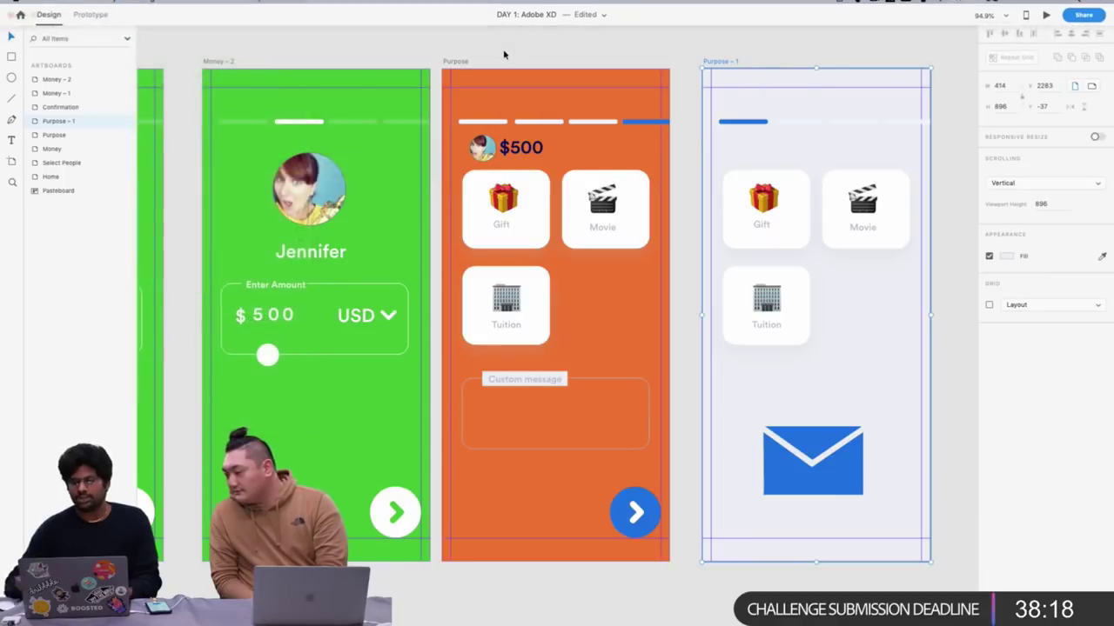
Match the fill of the rectangle behind the Custom message label to the Purpose artboard's orange background
scroll(495, 61, "right", 5)
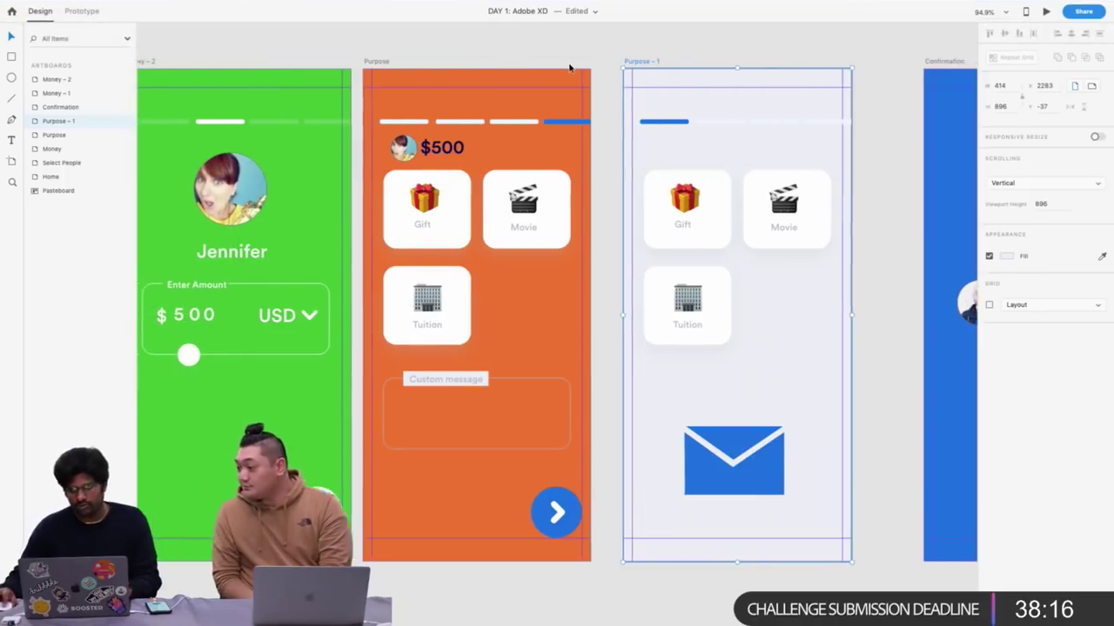
scroll(392, 248, "up", 1)
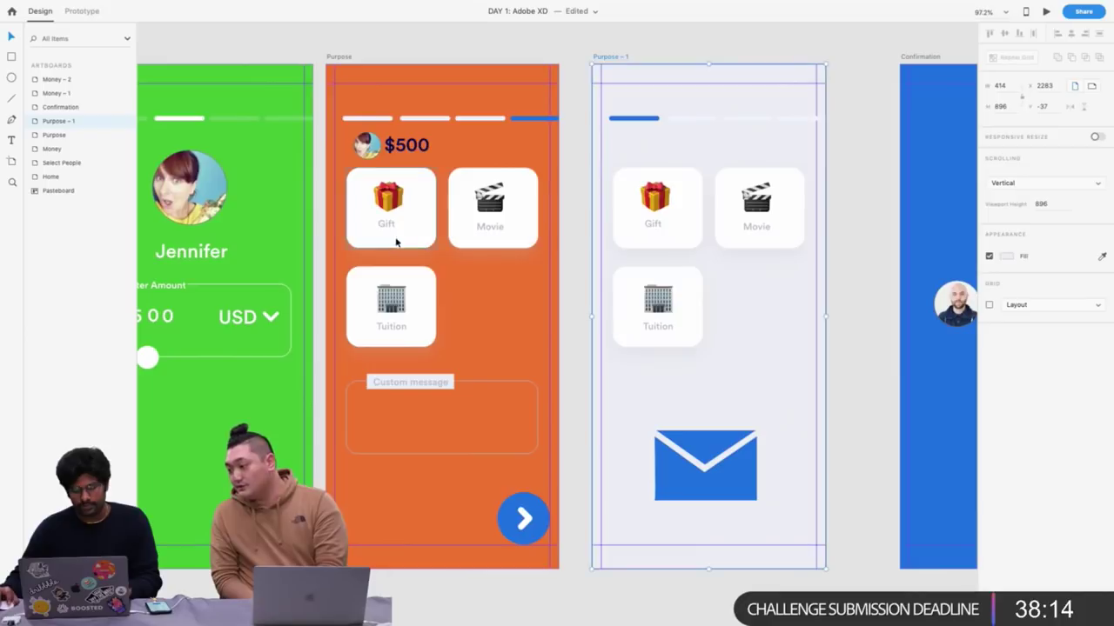
left_click(449, 383)
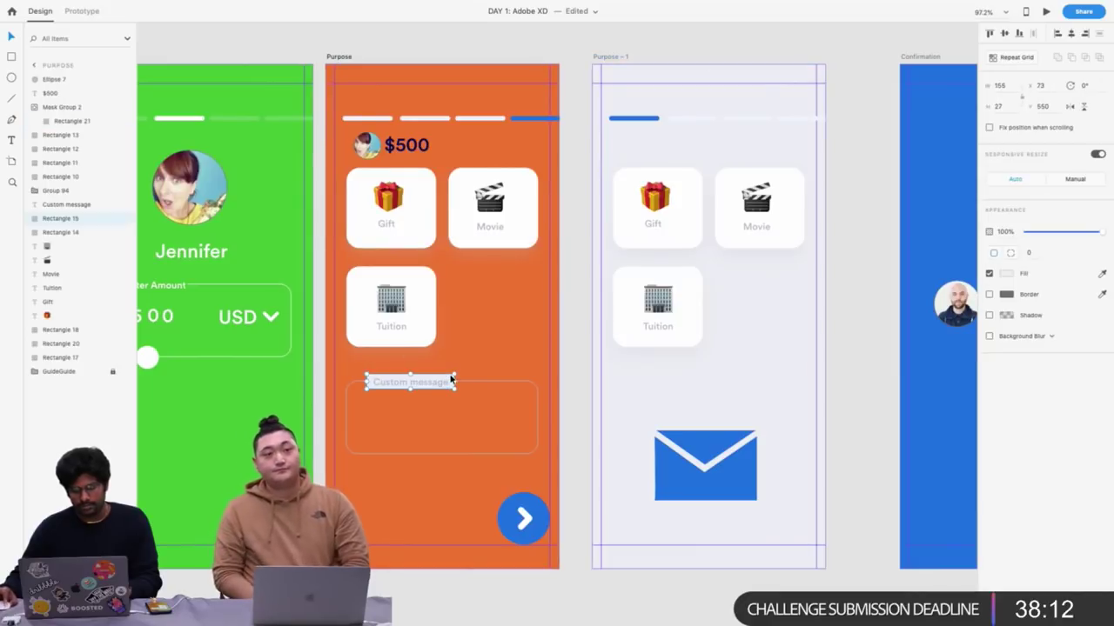
left_click(1006, 274)
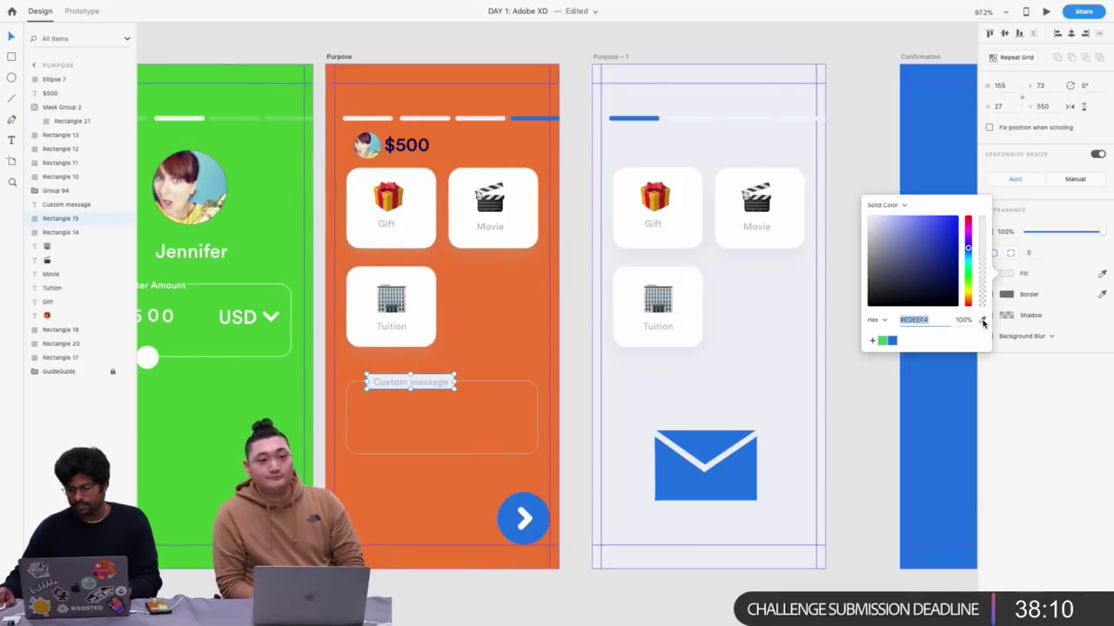
left_click(499, 339)
Set the Custom message label's fill to white and the message box's border to white (#FFFFFF)
left_click(420, 384)
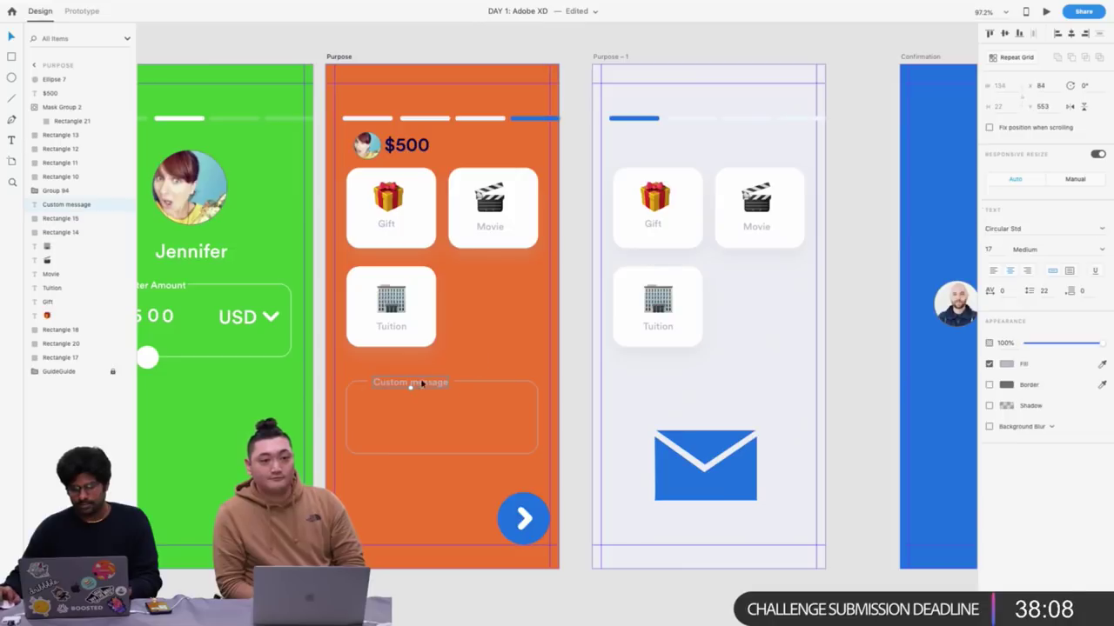
left_click(1007, 366)
left_click(513, 385)
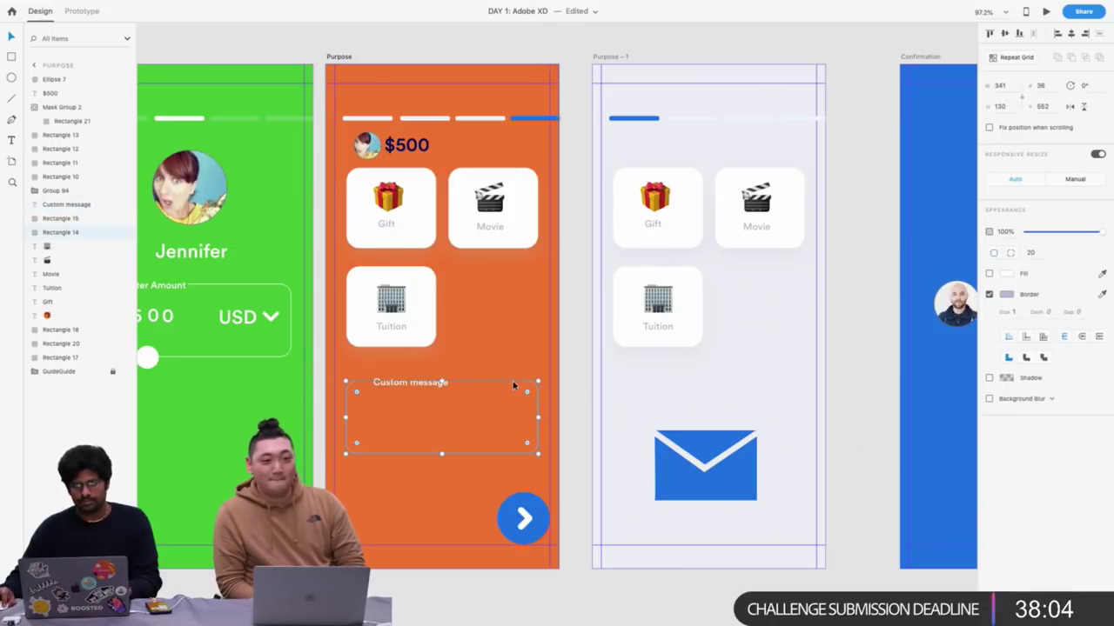
left_click(1005, 297)
left_click_drag(932, 287, 633, 179)
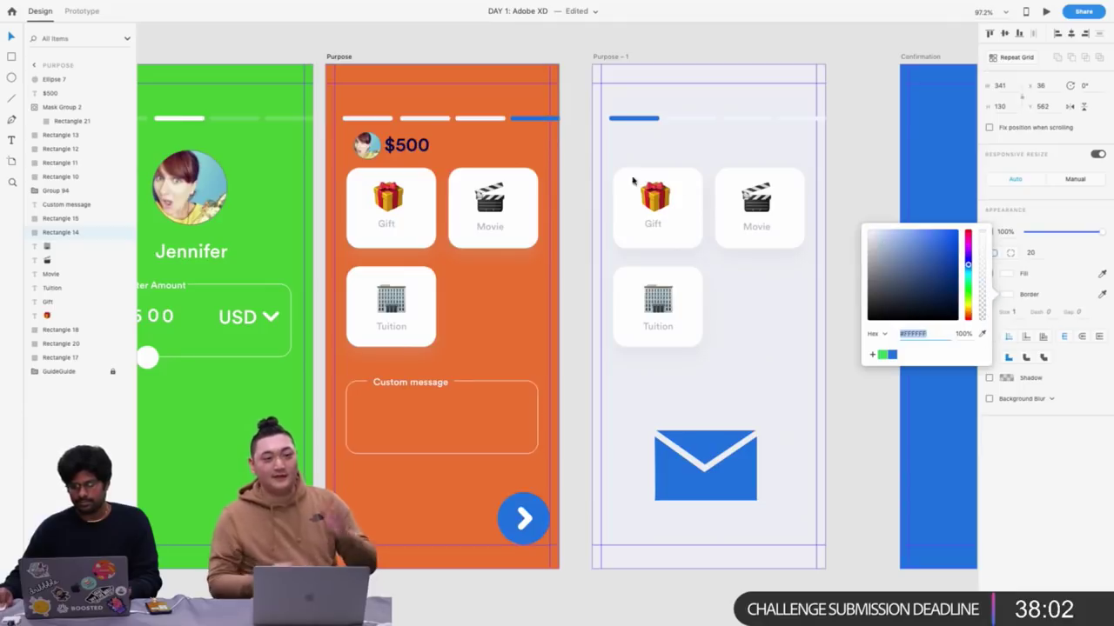
Set the fill of the circle in the Purpose artboard's arrow button to white
scroll(495, 179, "down", 3)
scroll(413, 364, "up", 2)
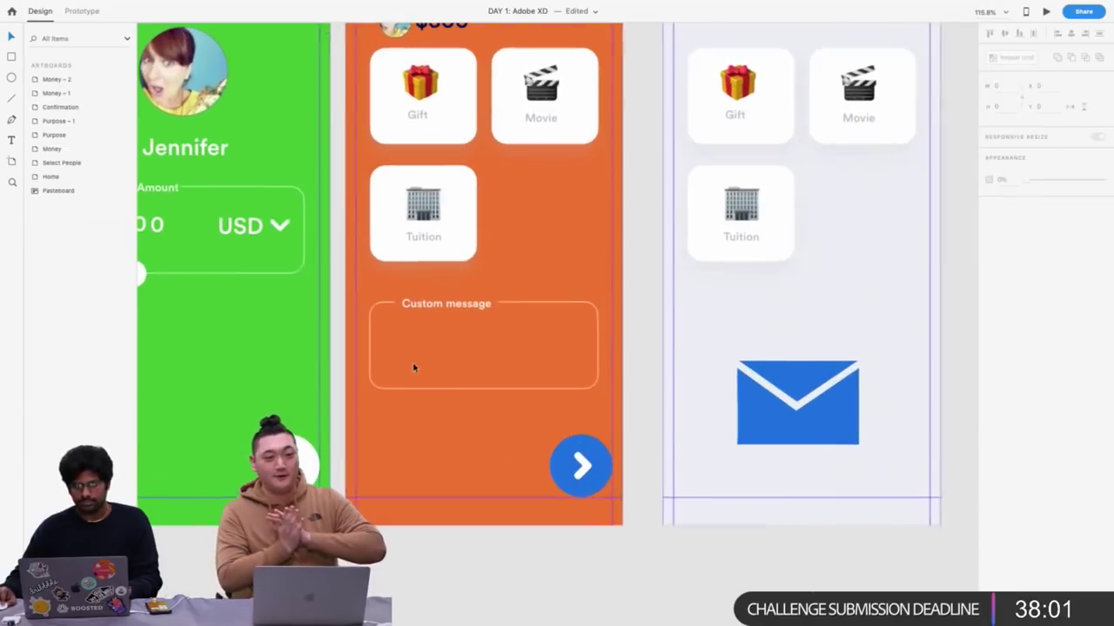
double_click(596, 456)
left_click(1004, 236)
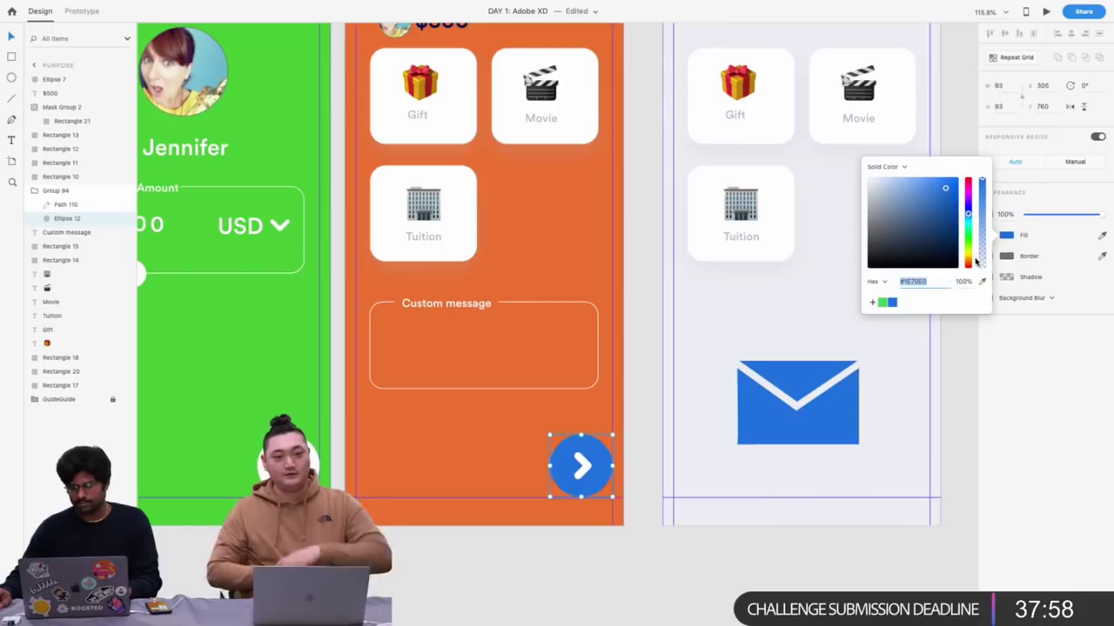
left_click_drag(943, 228, 640, 124)
Set the border of the arrow inside the Purpose artboard's round button to the background orange (#F07331)
left_click(581, 469)
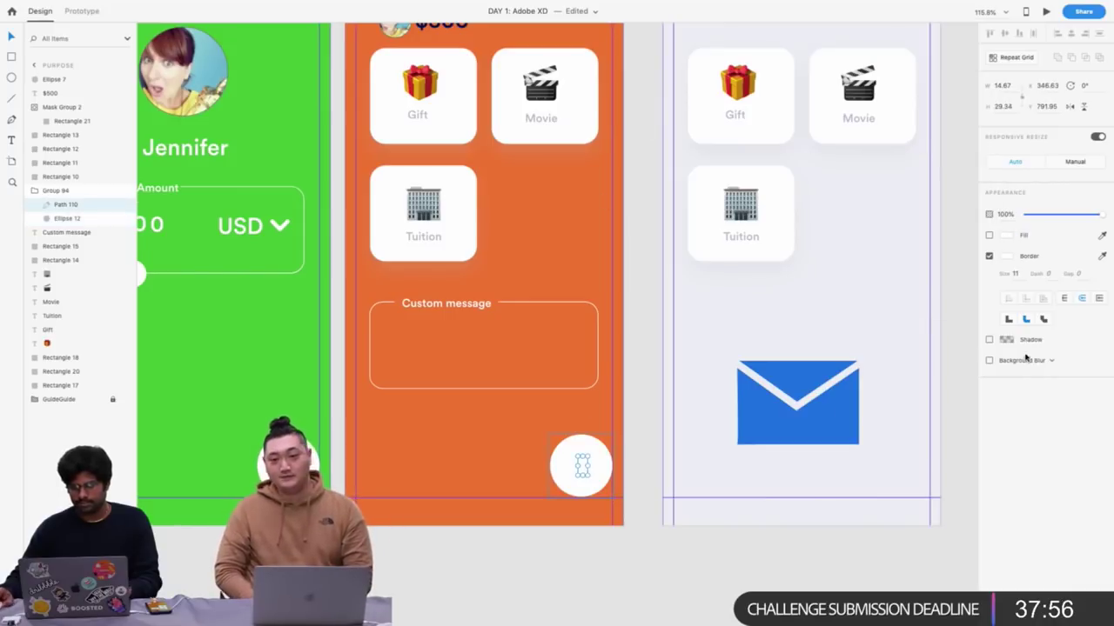
left_click(1006, 255)
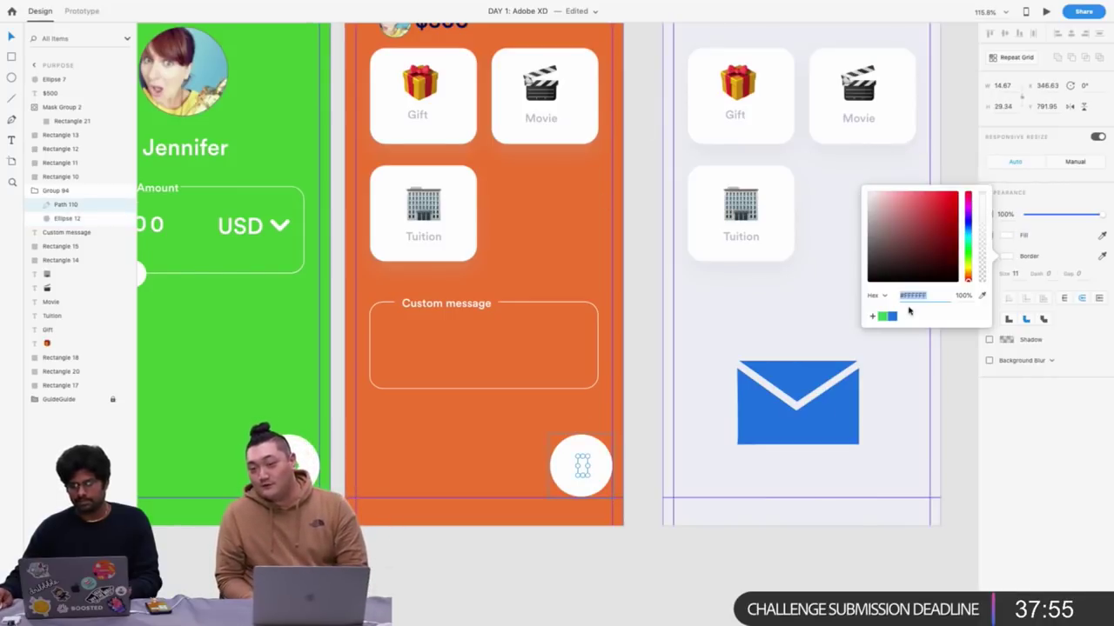
left_click(982, 296)
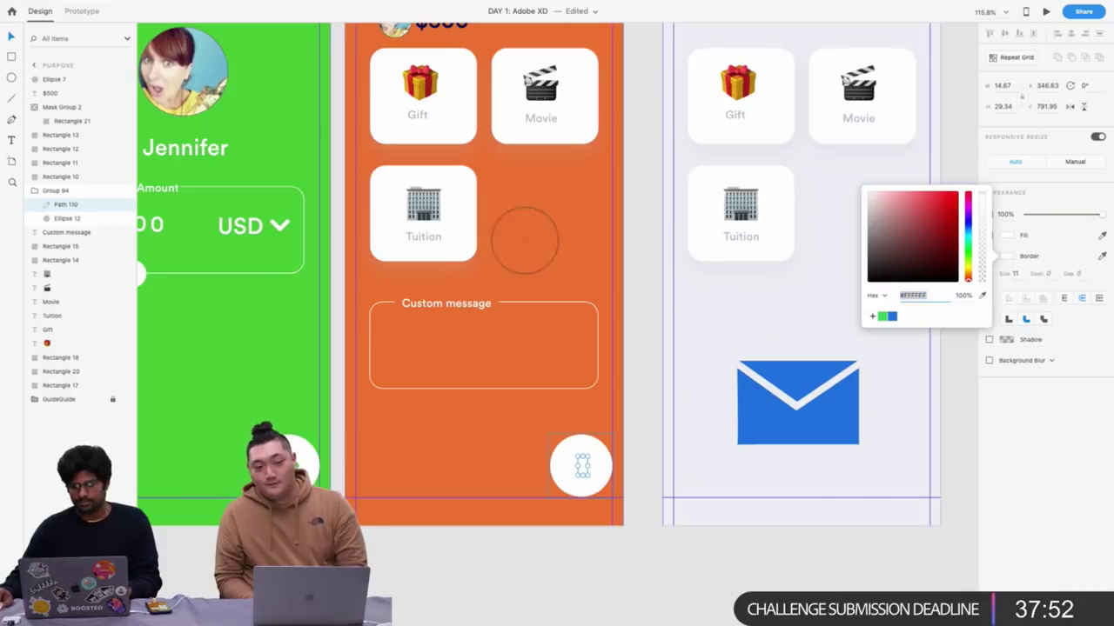
left_click(531, 235)
scroll(532, 235, "down", 5)
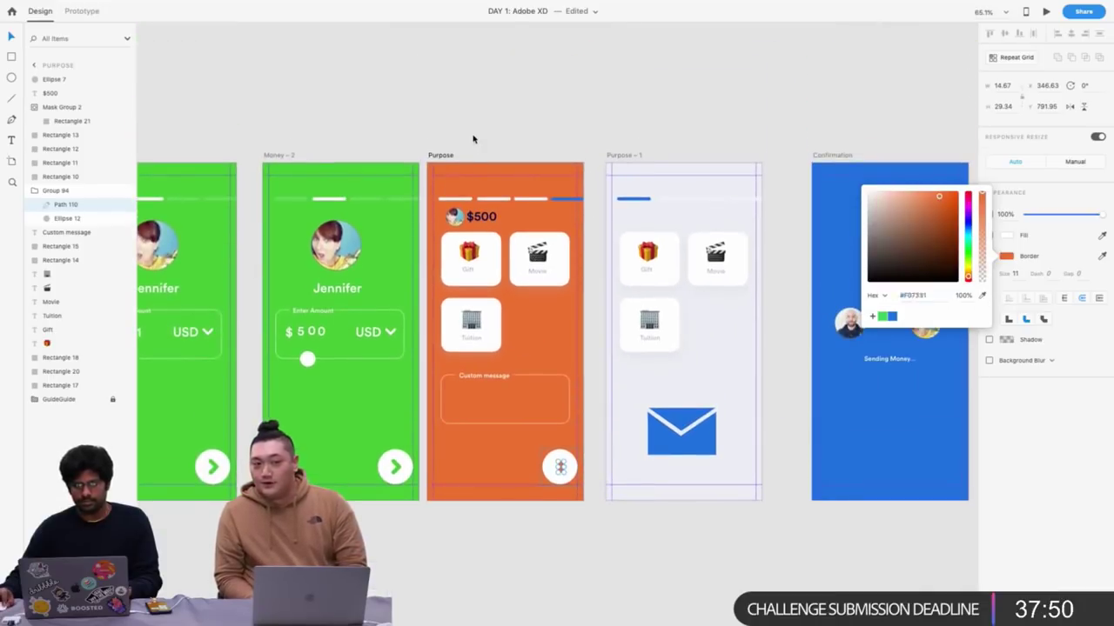
Set the first three progress bars at the top of the Purpose artboard to a white fill (#FFFFFF) with 37% opacity
left_click(472, 136)
scroll(487, 174, "up", 5)
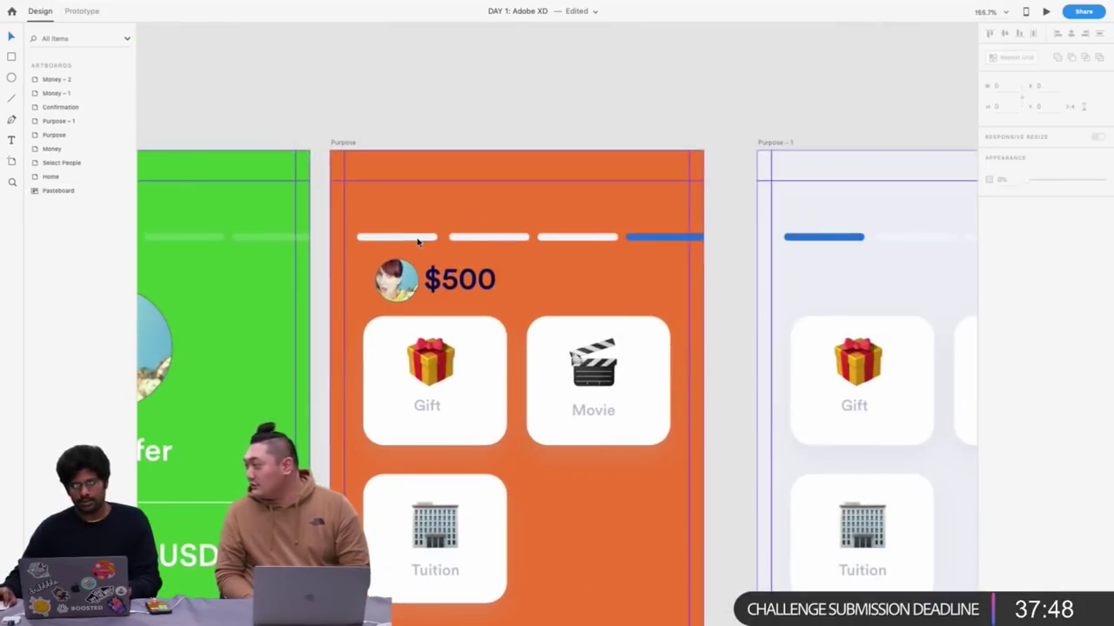
left_click(418, 243)
scroll(498, 237, "up", 3)
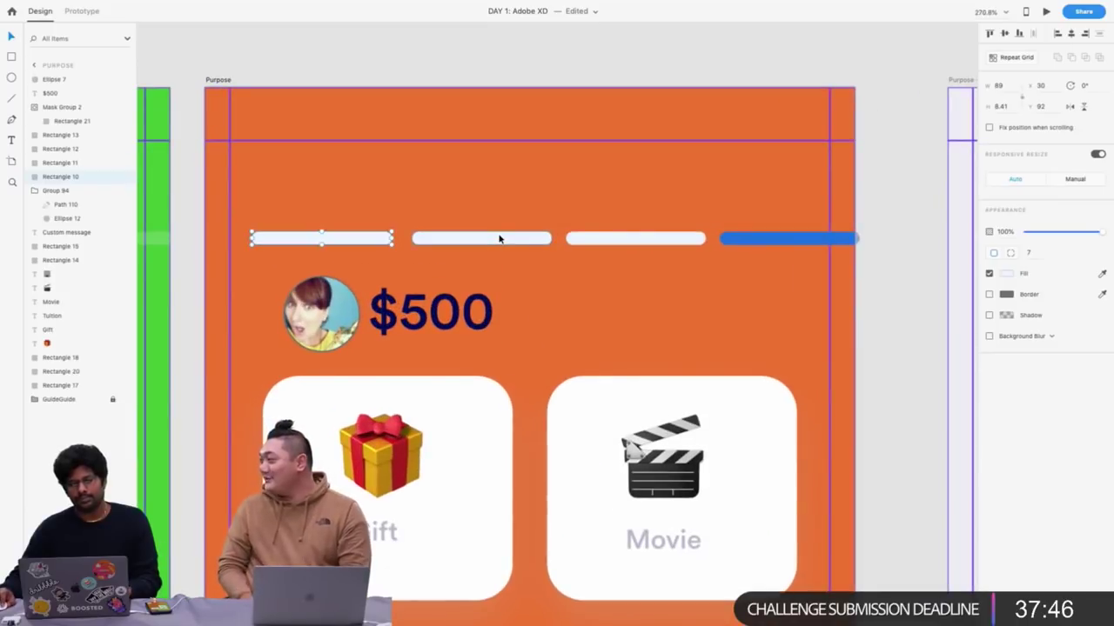
left_click(500, 238, "shift")
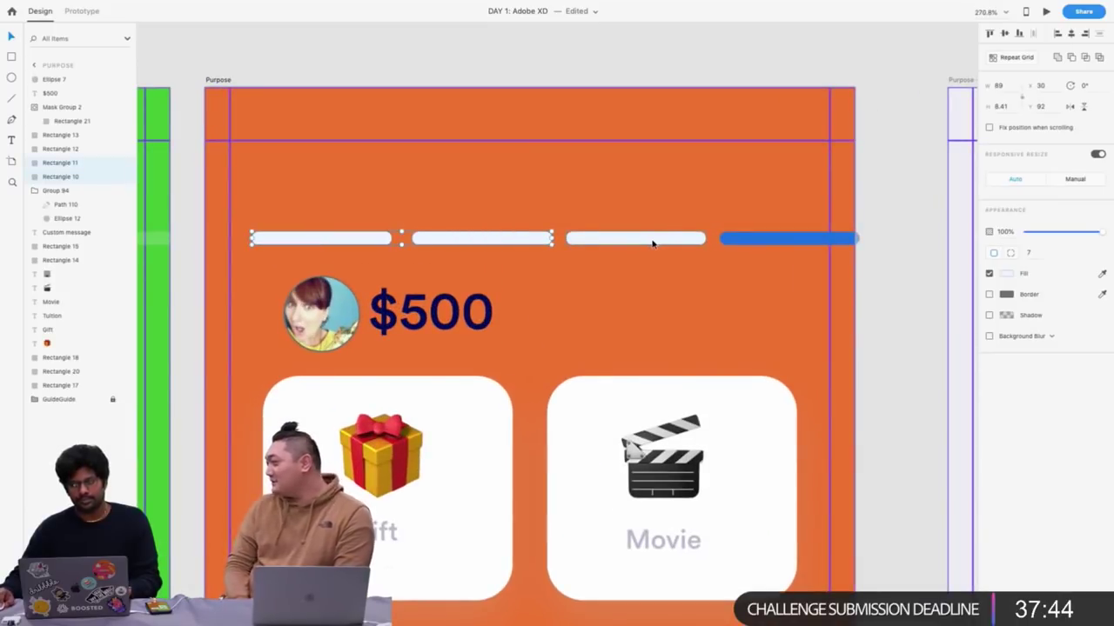
scroll(652, 244, "down", 3)
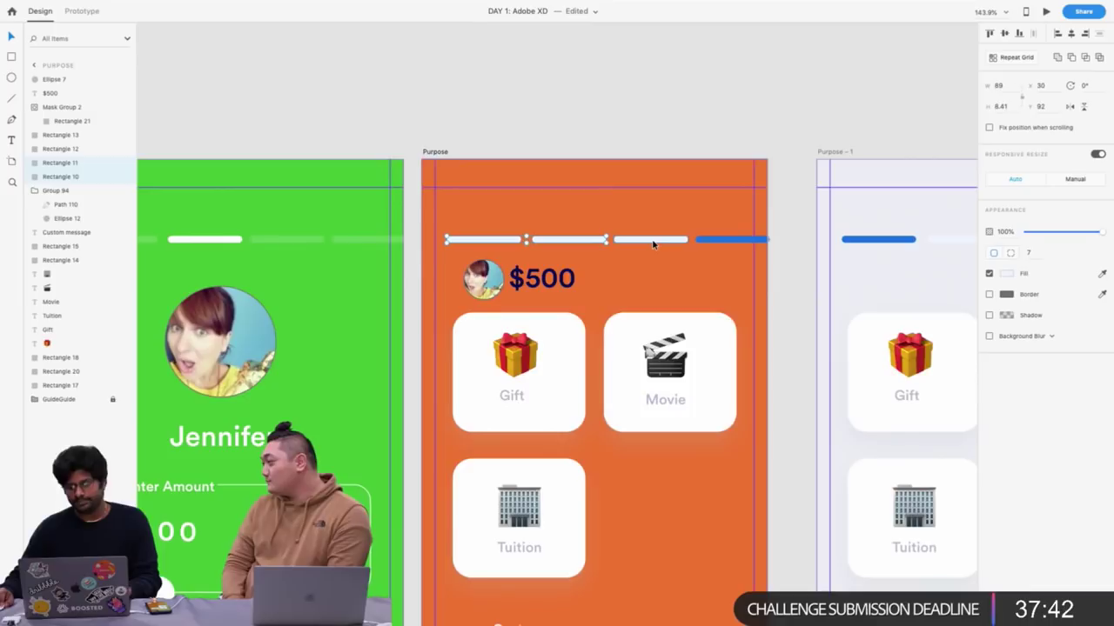
left_click(653, 244, "shift")
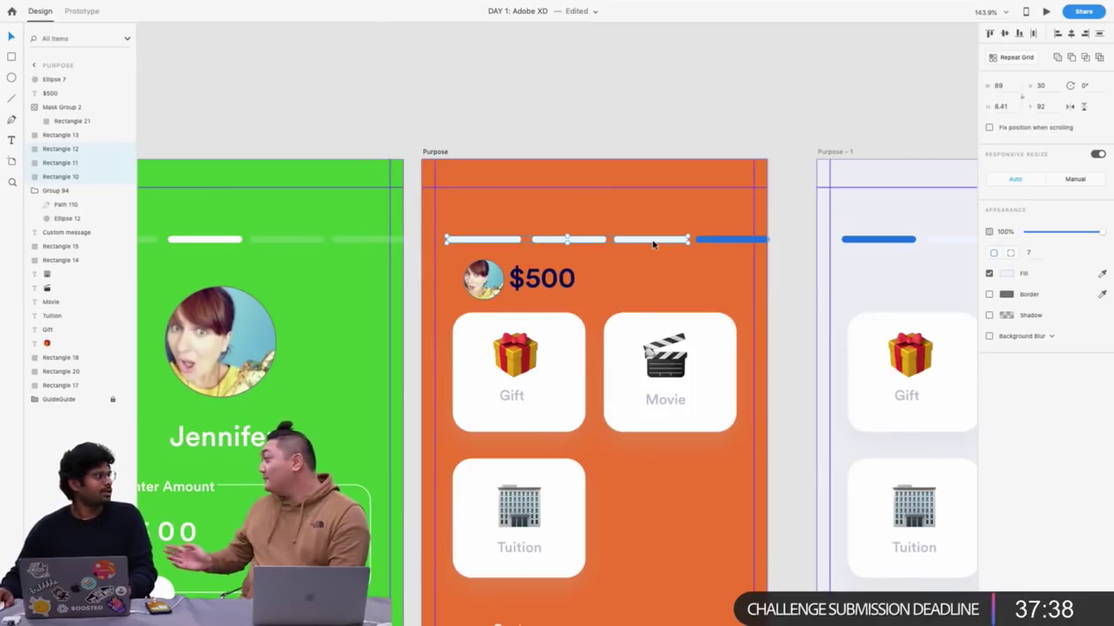
left_click(1007, 274)
type("ffffff")
key("Return")
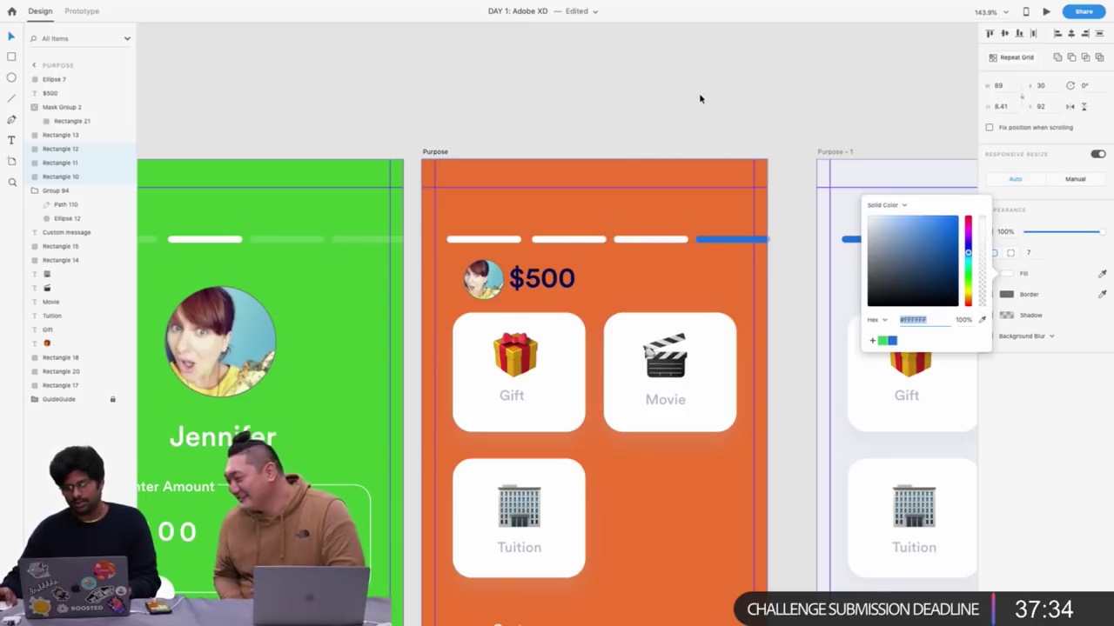
left_click(1057, 234)
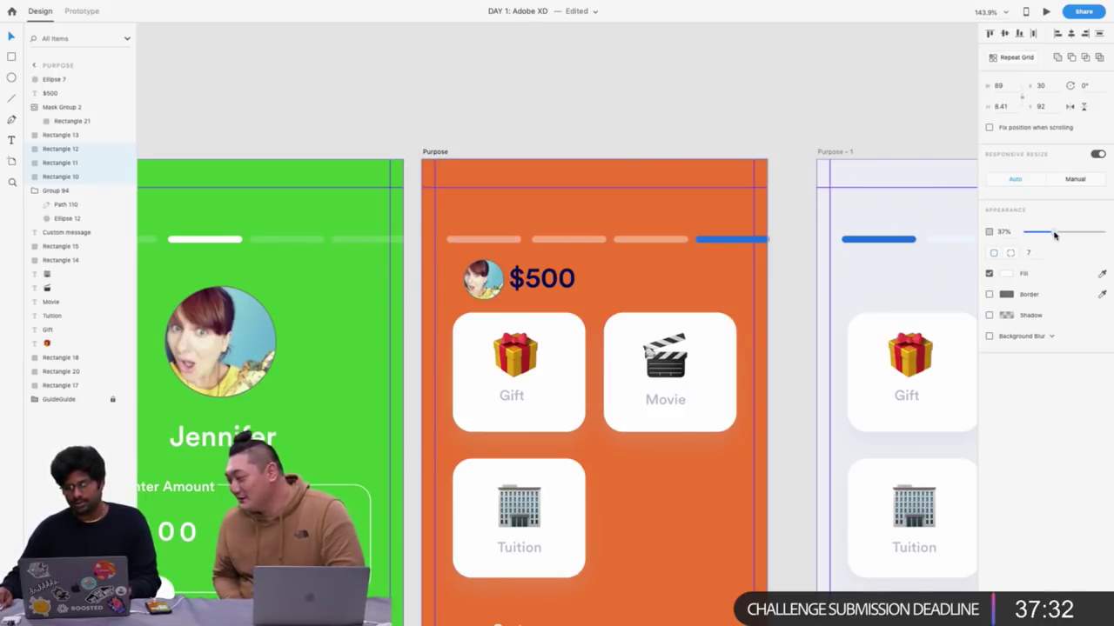
left_click(528, 98)
Set the fill of the fourth progress bar on the Purpose artboard to white (#FFFFFF)
left_click(730, 238)
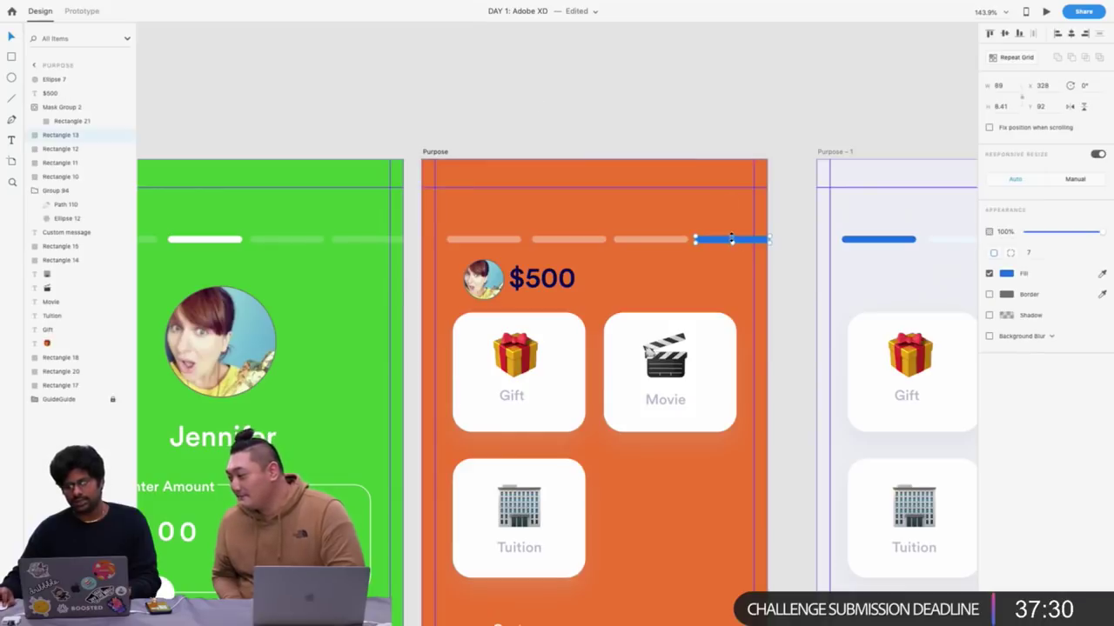
left_click(1007, 275)
left_click_drag(935, 263, 748, 167)
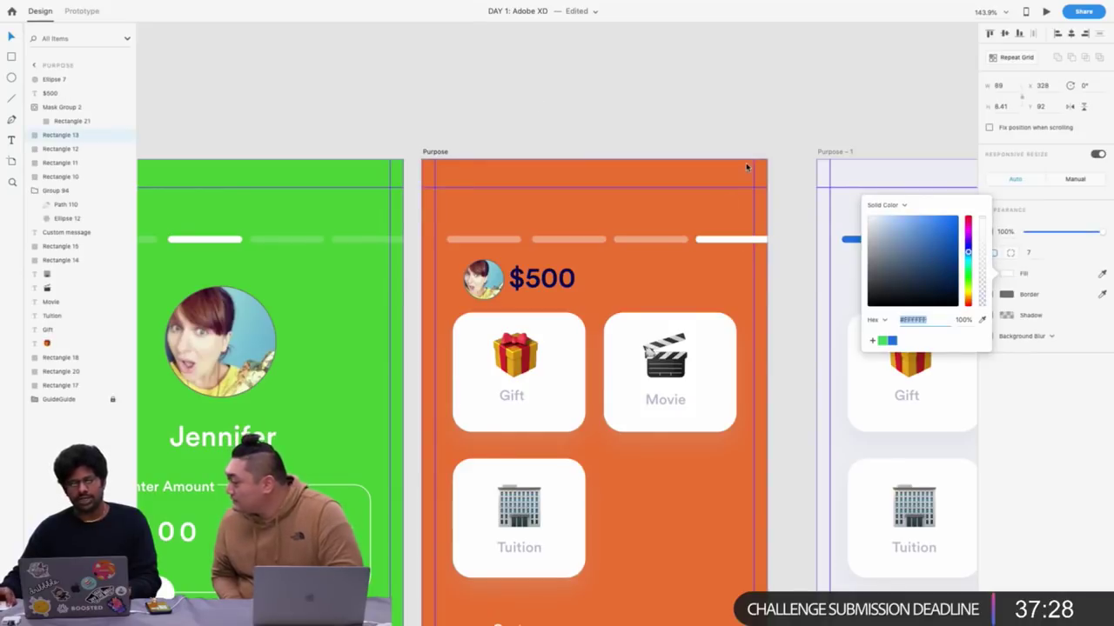
left_click(501, 108)
Try Google Sans as the font of the $500 amount on the Purpose artboard and undo the text changes
scroll(503, 108, "right", 5)
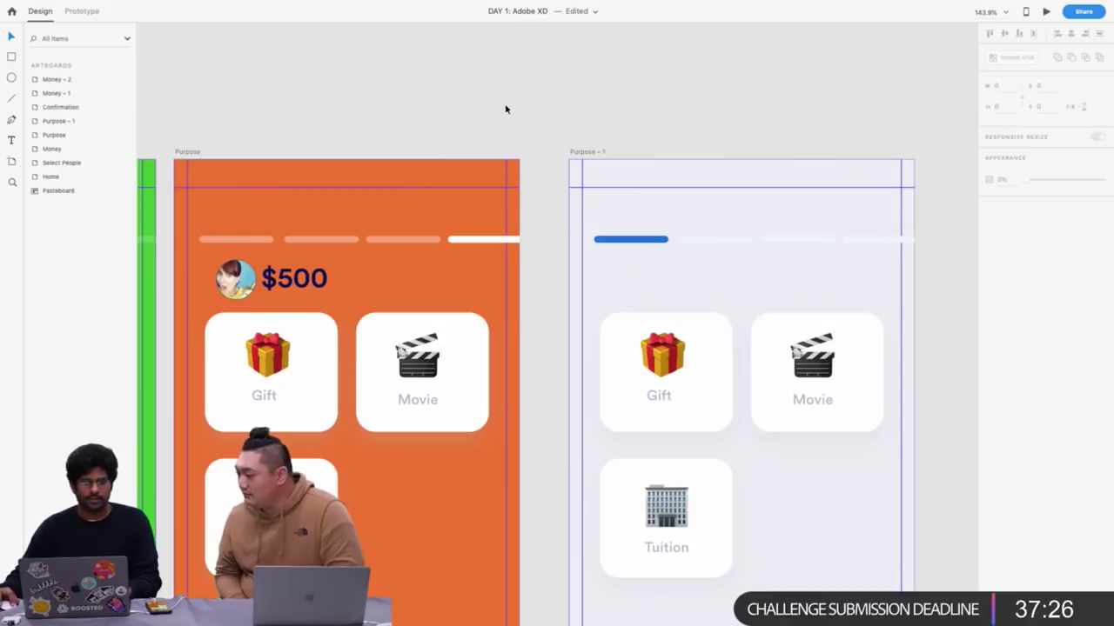
scroll(392, 261, "down", 2)
scroll(391, 261, "left", 2)
left_click(370, 216)
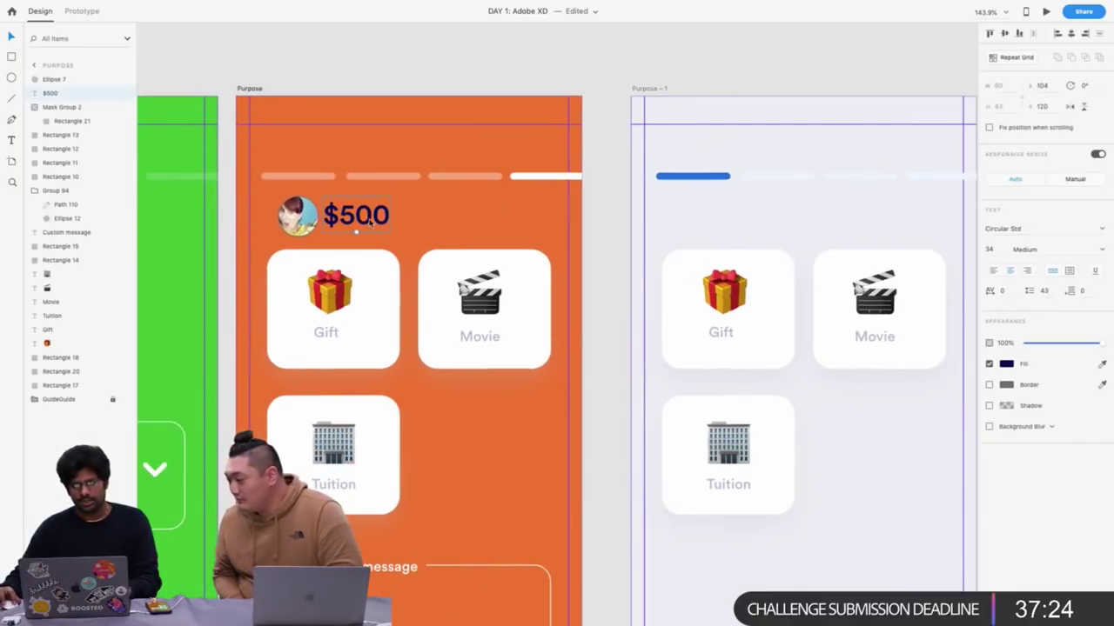
double_click(370, 216)
left_click(1034, 230)
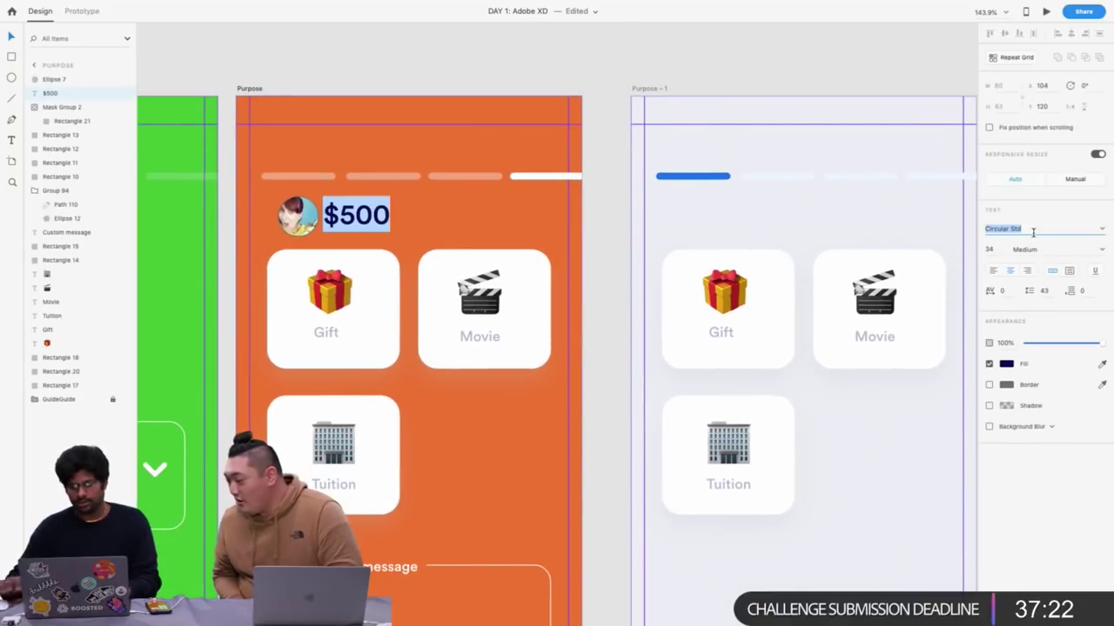
type("Google Sans")
key("Return")
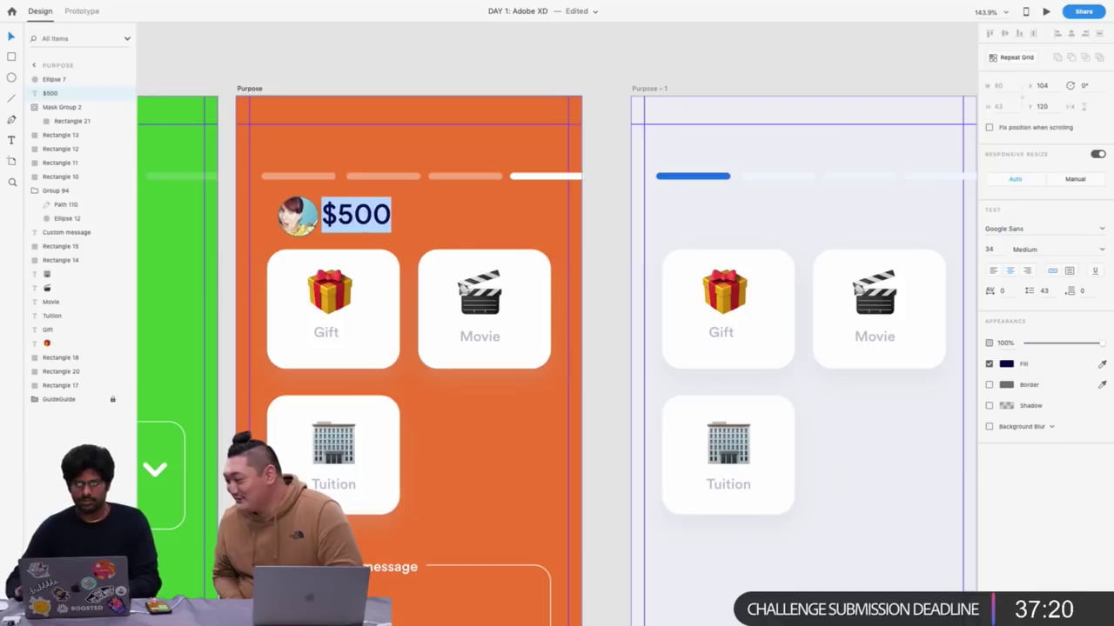
type("corp")
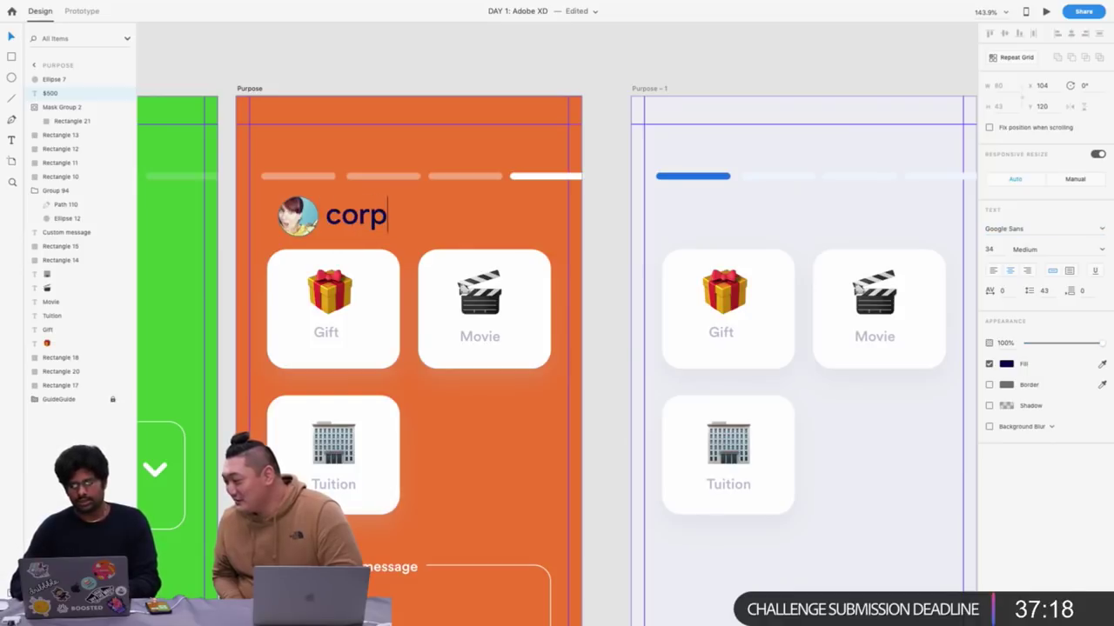
key("Escape")
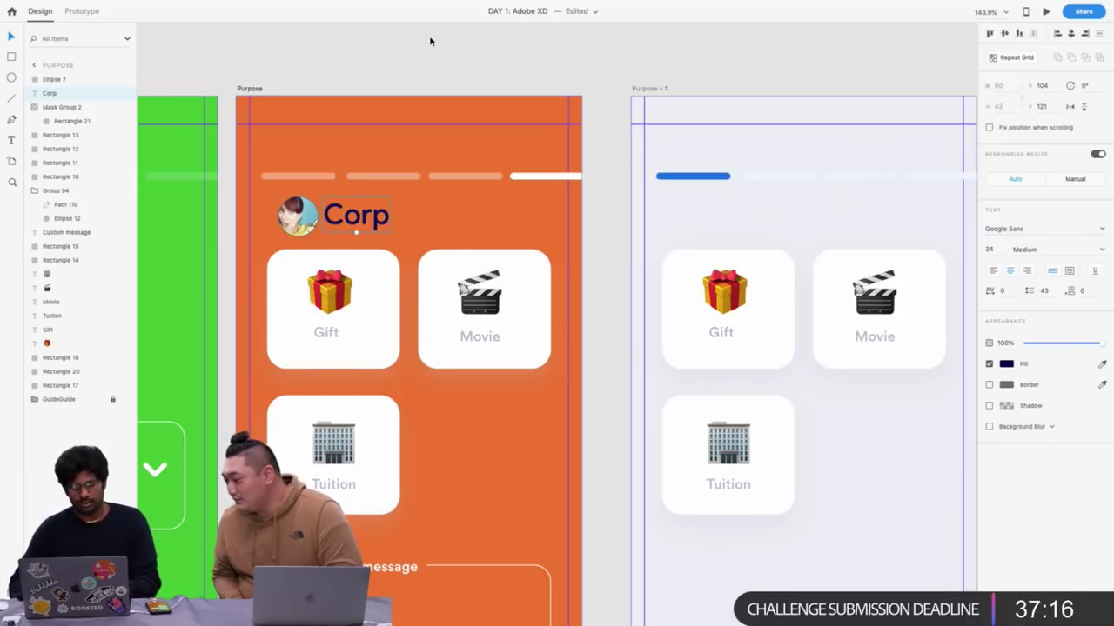
key("super+z")
key("super+z")
Try CorpSansRd as the font of the $500 amount on the Purpose artboard
double_click(362, 217)
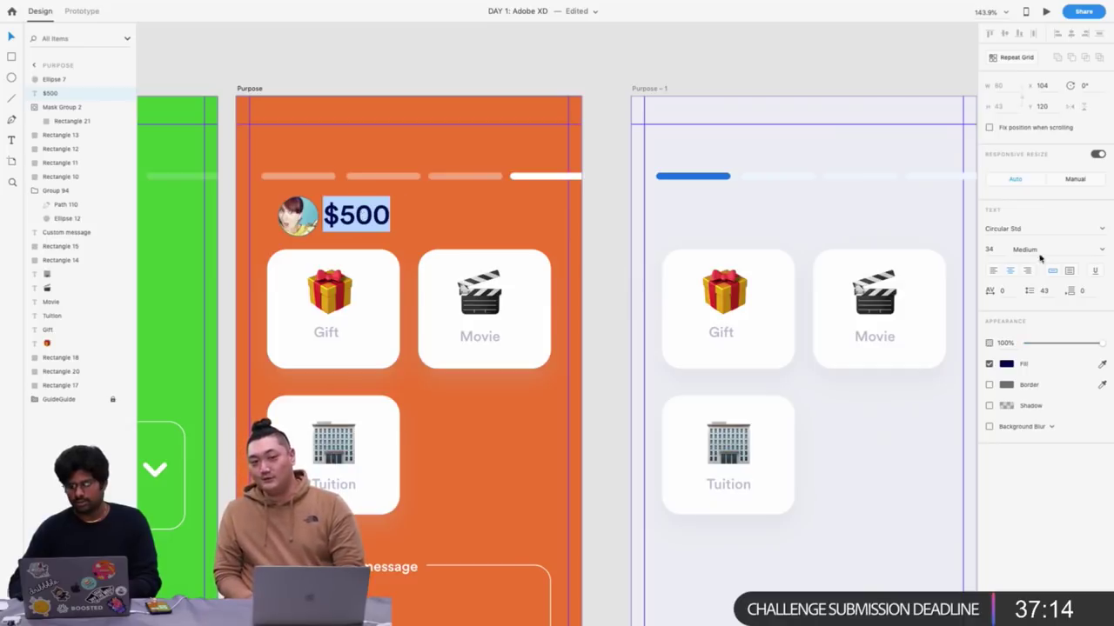
triple_click(1005, 229)
type("Co")
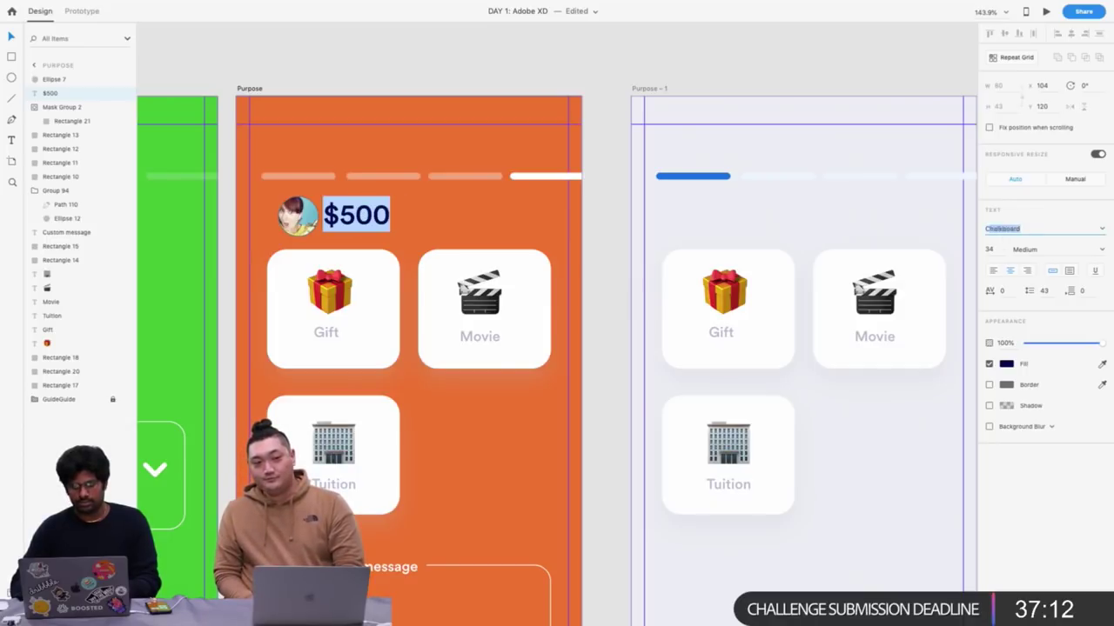
type("rp")
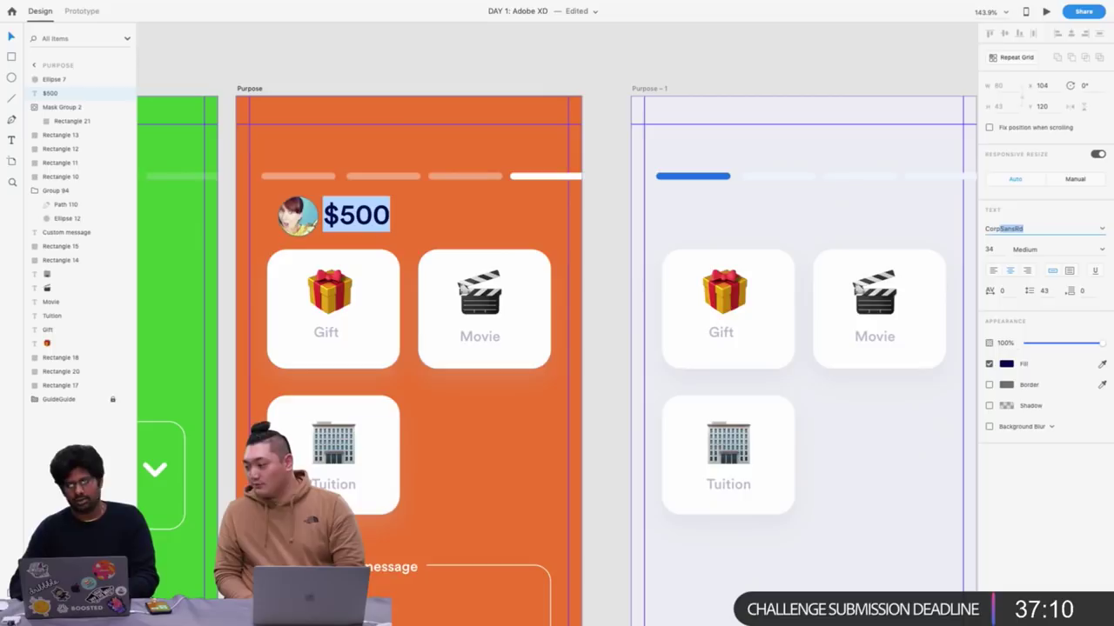
key("Return")
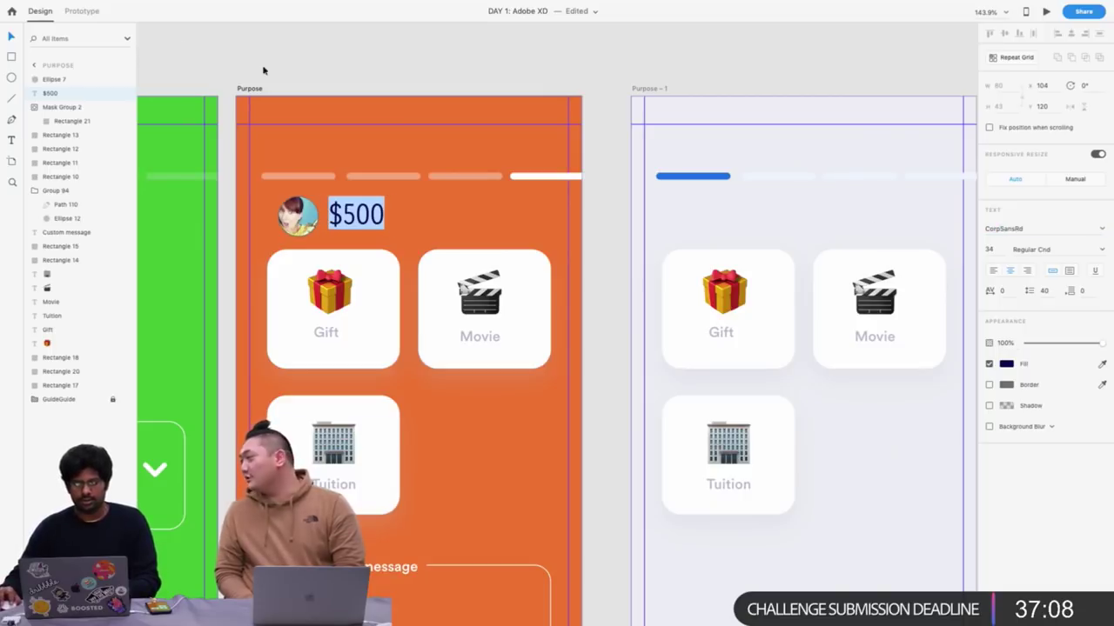
left_click(345, 60)
scroll(439, 60, "down", 5)
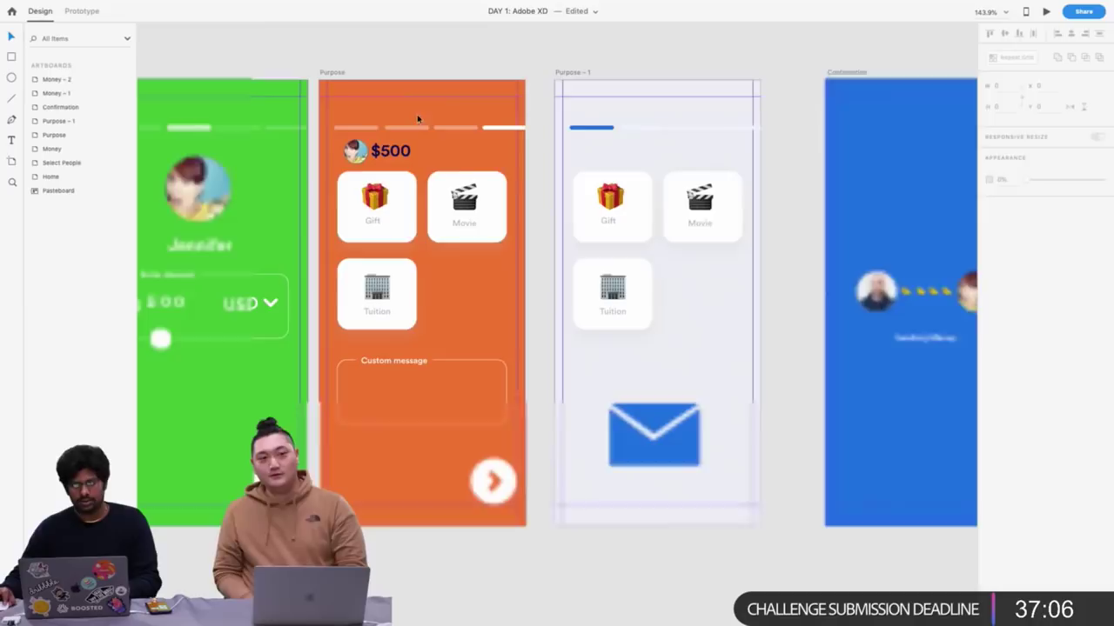
Set the fill of the $500 amount on the Purpose artboard to white
left_click(399, 155)
left_click(1010, 366)
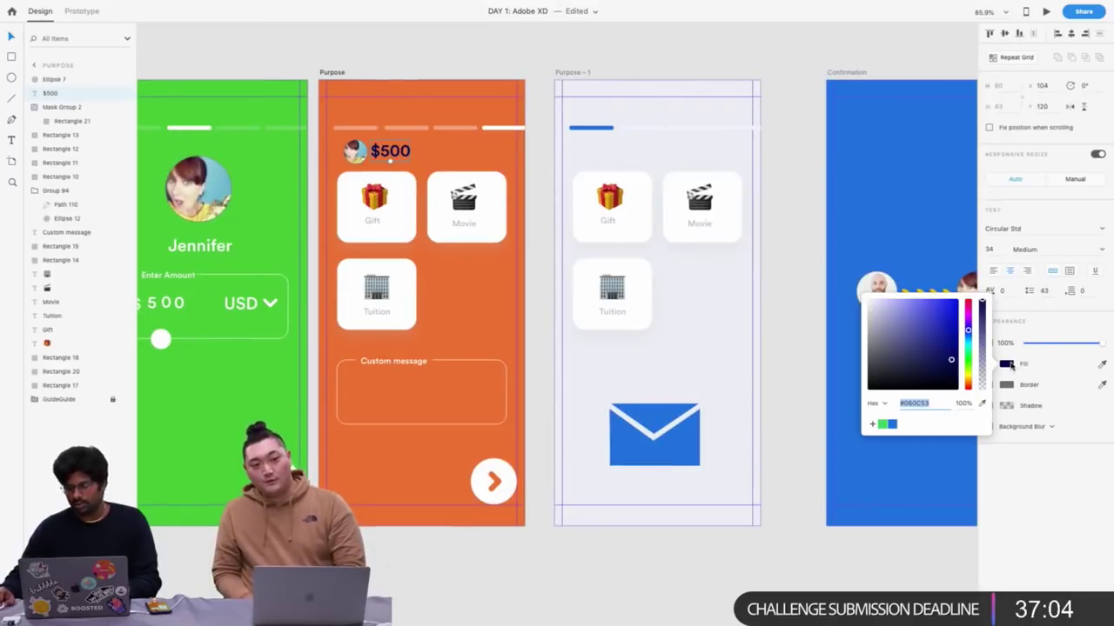
scroll(361, 153, "up", 8)
Remove the border from the Purpose artboard's avatar circle and nudge the avatar and the $500 amount into better alignment
left_click(366, 153)
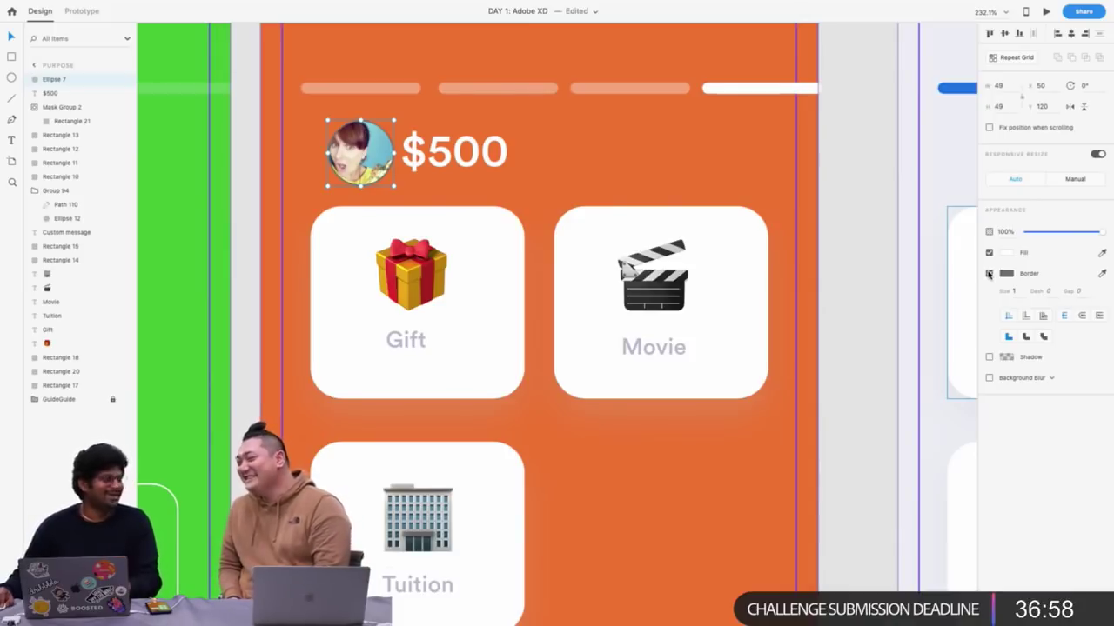
left_click(988, 273)
left_click_drag(353, 162, 345, 162)
left_click_drag(472, 158, 475, 163)
scroll(475, 165, "up", 1)
scroll(475, 164, "down", 10)
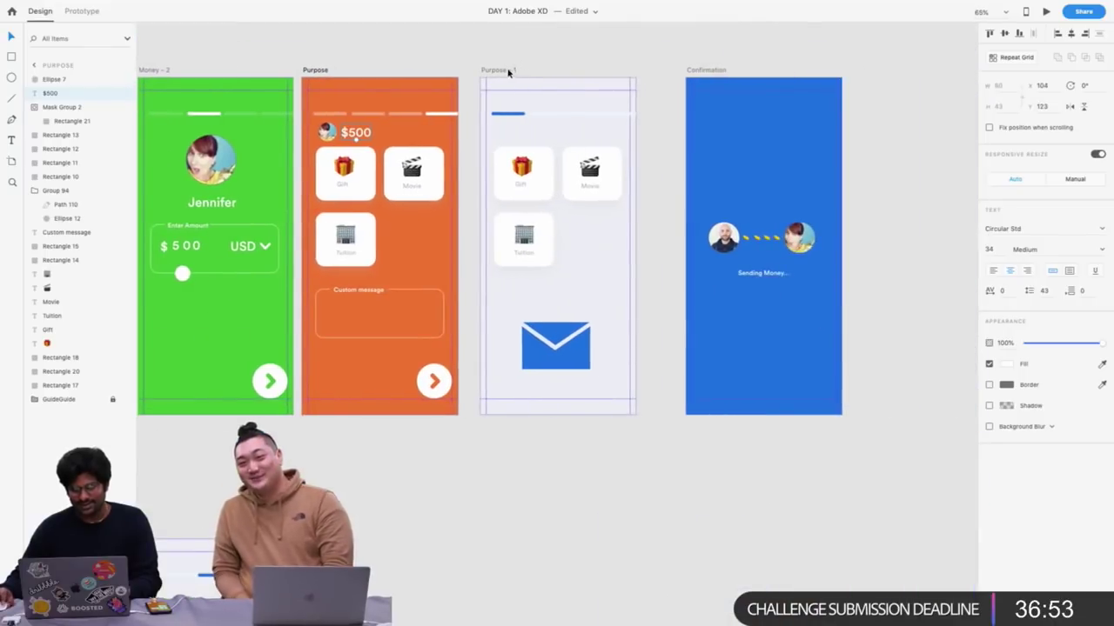
Move the Purpose – 1 artboard below the main row and duplicate the orange Purpose artboard into the freed space
left_click(497, 72)
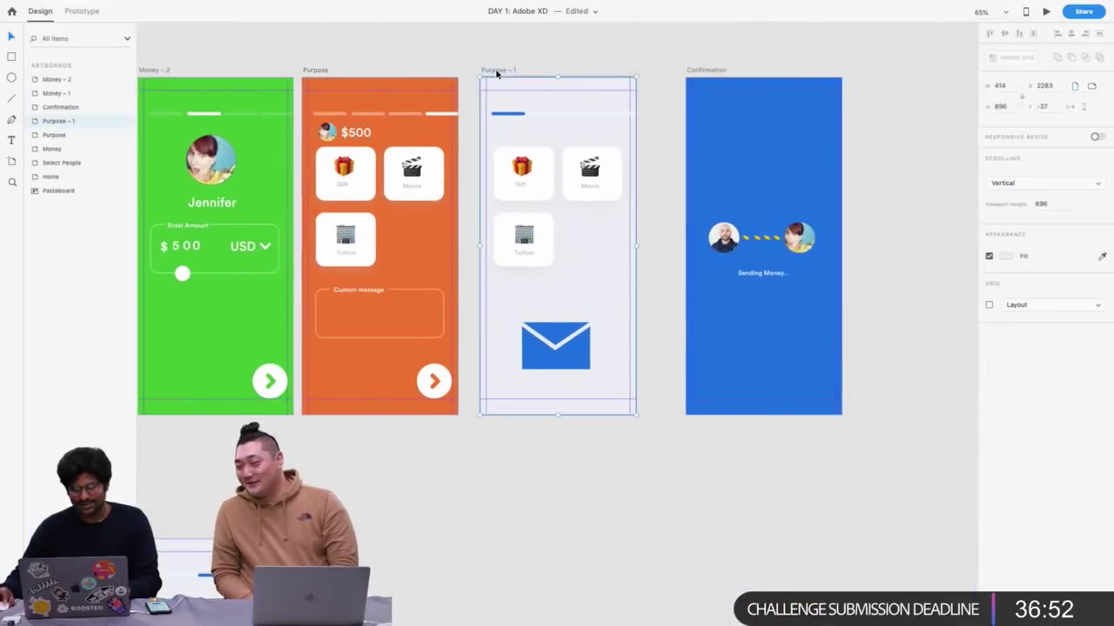
scroll(496, 72, "down", 4)
left_click_drag(511, 110, 513, 461)
left_click(485, 56)
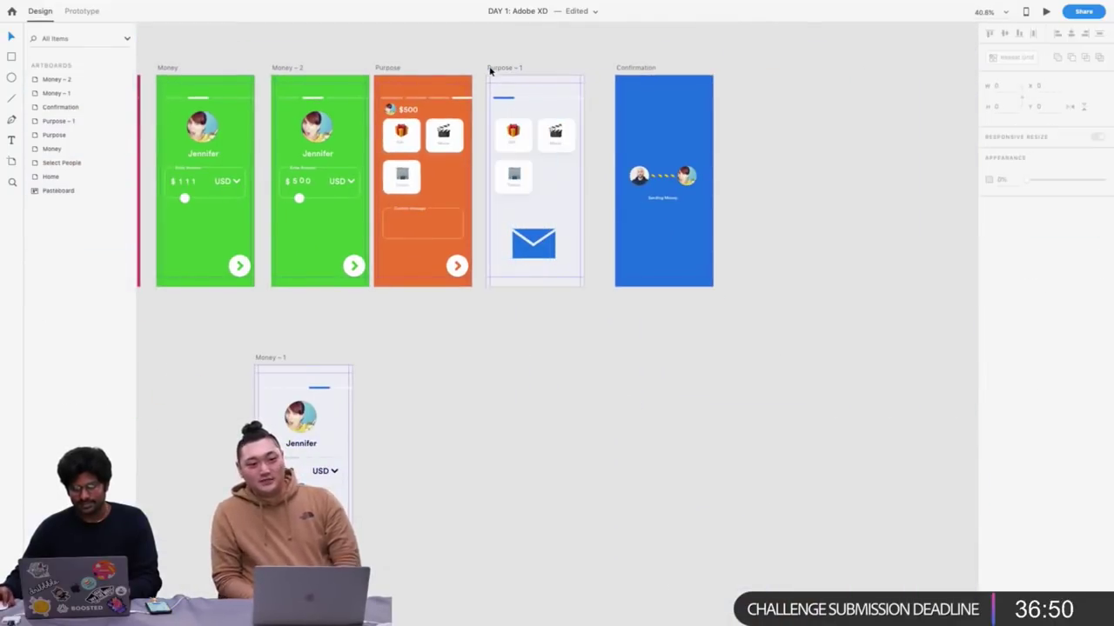
scroll(490, 69, "up", 1)
left_click_drag(490, 69, 476, 380)
left_click(385, 75)
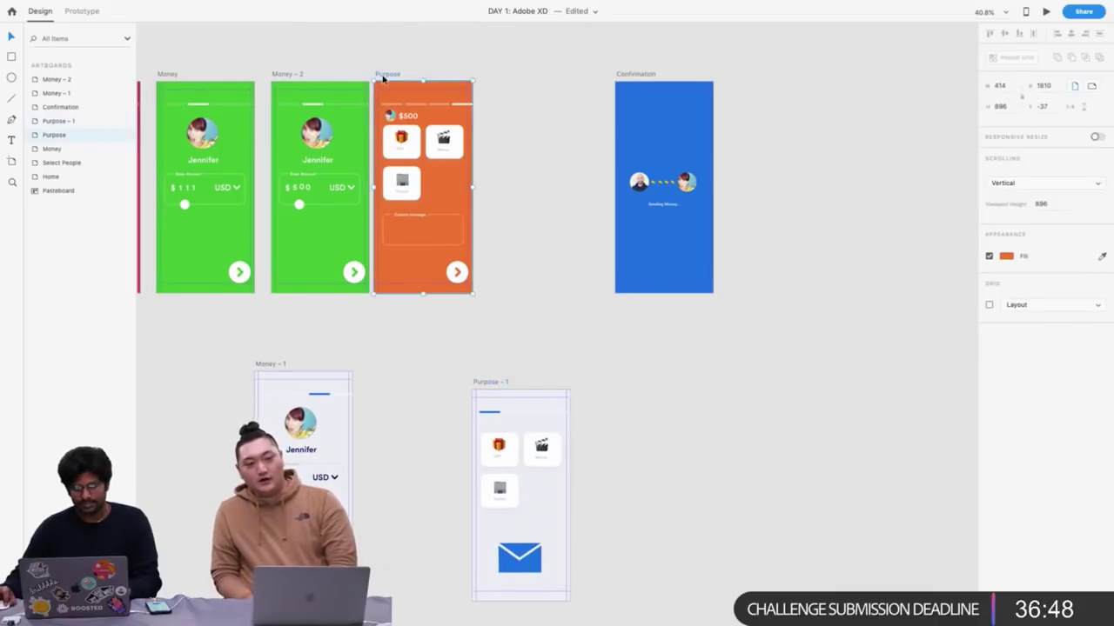
key("super+d")
Cut the envelope from the Purpose – 1 artboard and paste it into Purpose – 2, placing it below the Custom message box
scroll(531, 405, "up", 2)
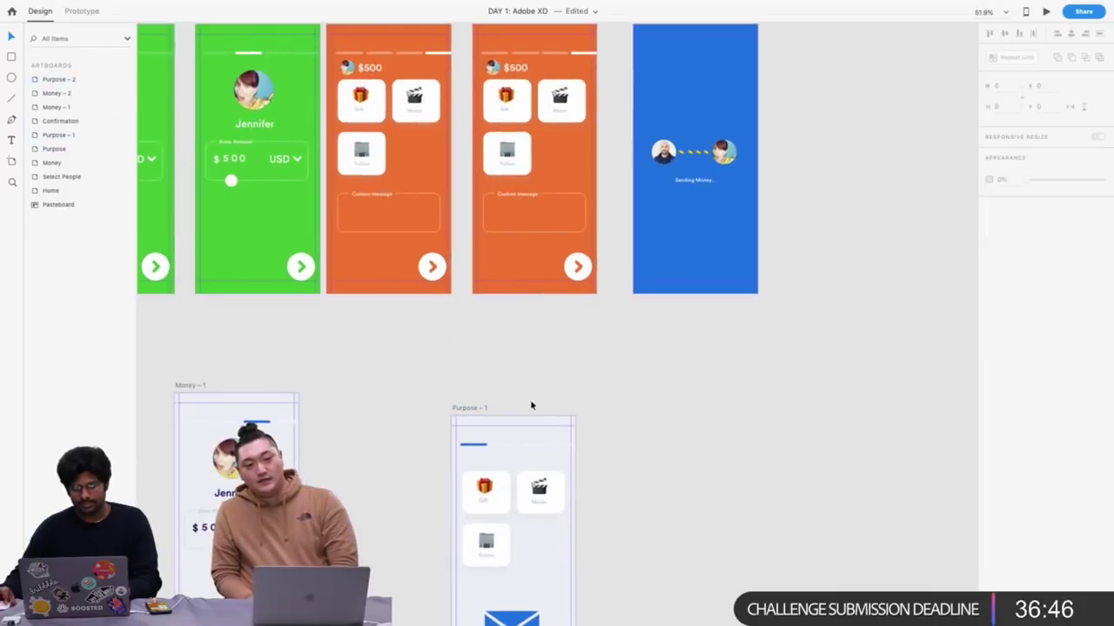
scroll(520, 580, "down", 2)
left_click(515, 576)
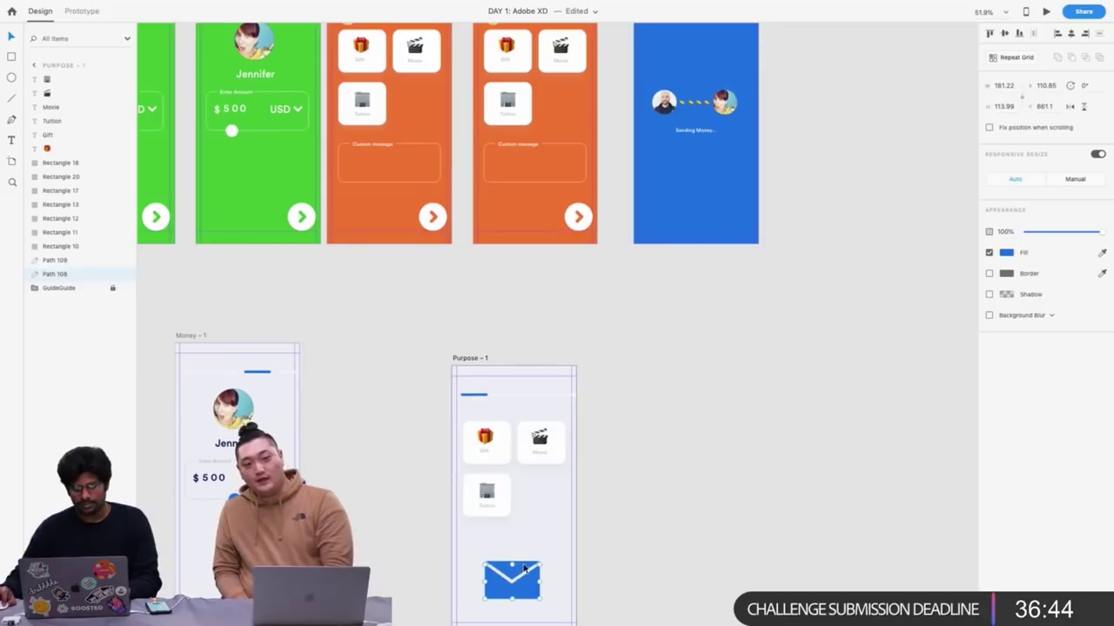
key("super+x")
left_click(532, 185)
key("super+v")
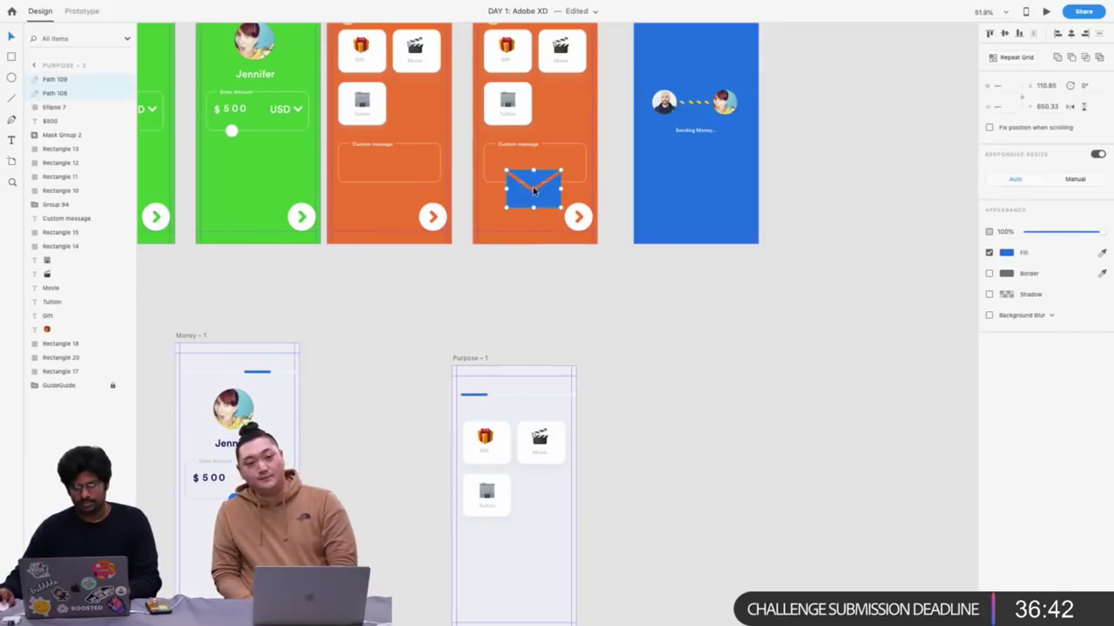
left_click_drag(533, 190, 532, 215)
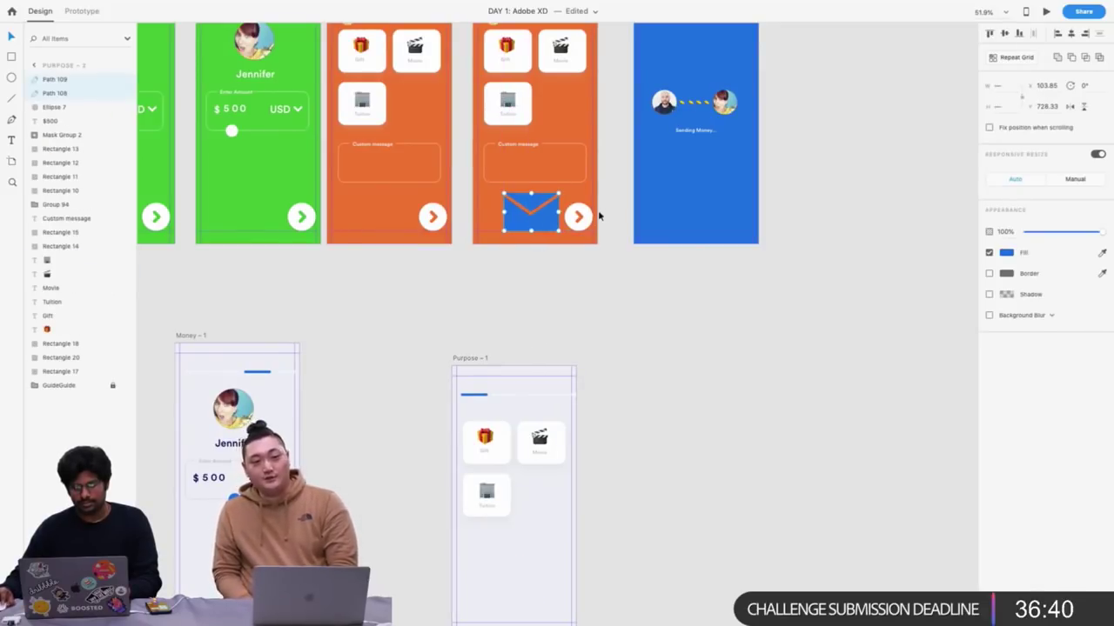
Check the fill color of the Confirmation artboard
scroll(535, 188, "up", 3)
left_click(644, 35)
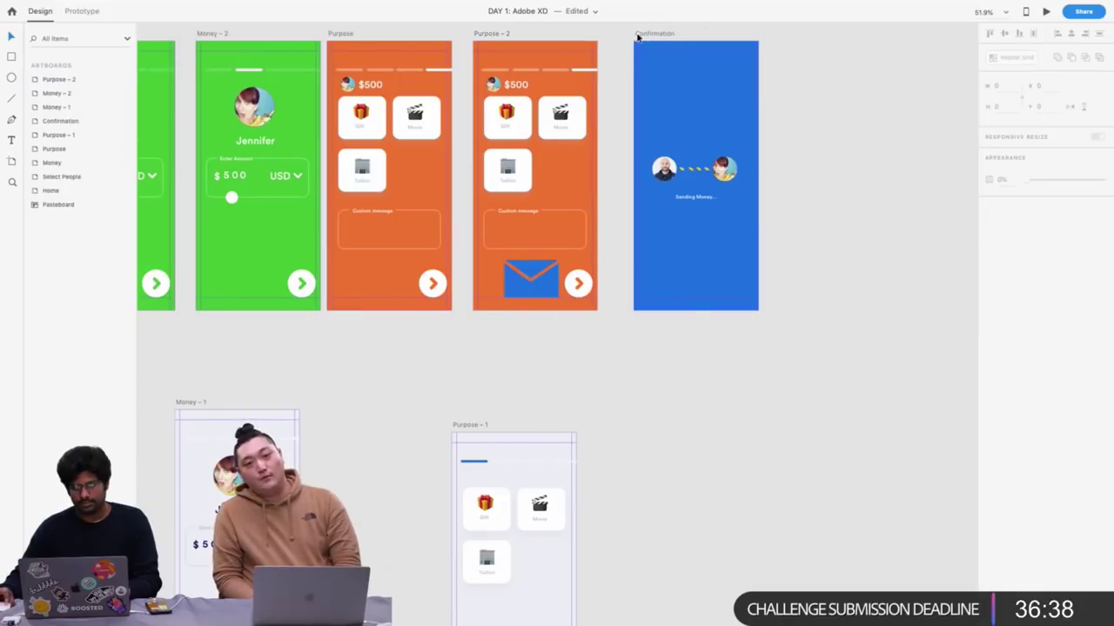
left_click(1005, 256)
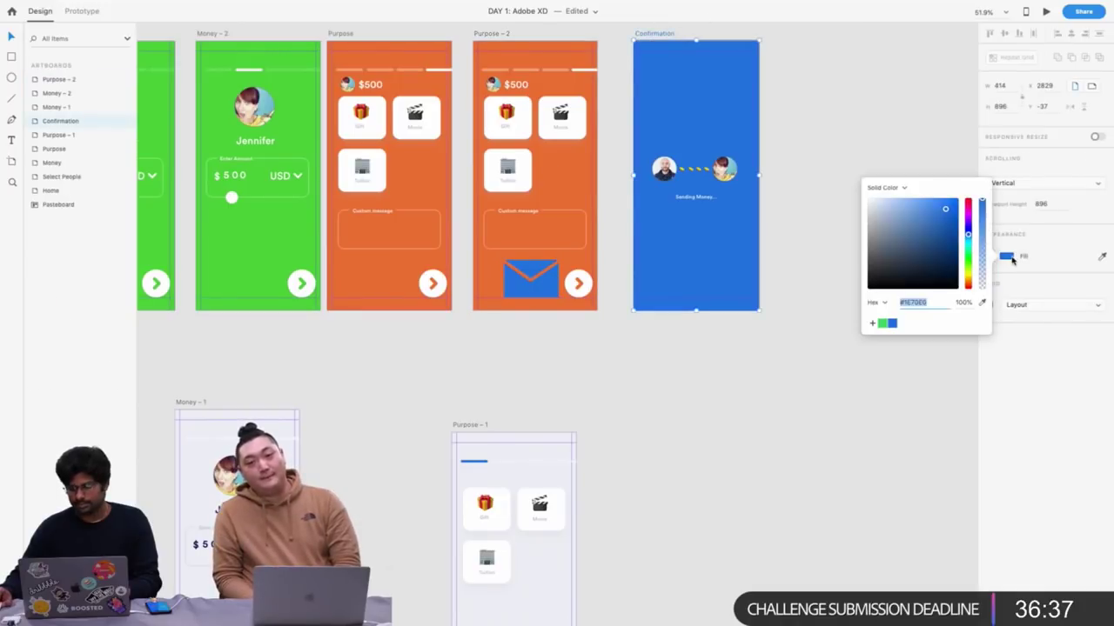
left_click(939, 280)
left_click(806, 136)
Examine the Home artboard and its blue and green buttons up close
scroll(609, 131, "left", 5)
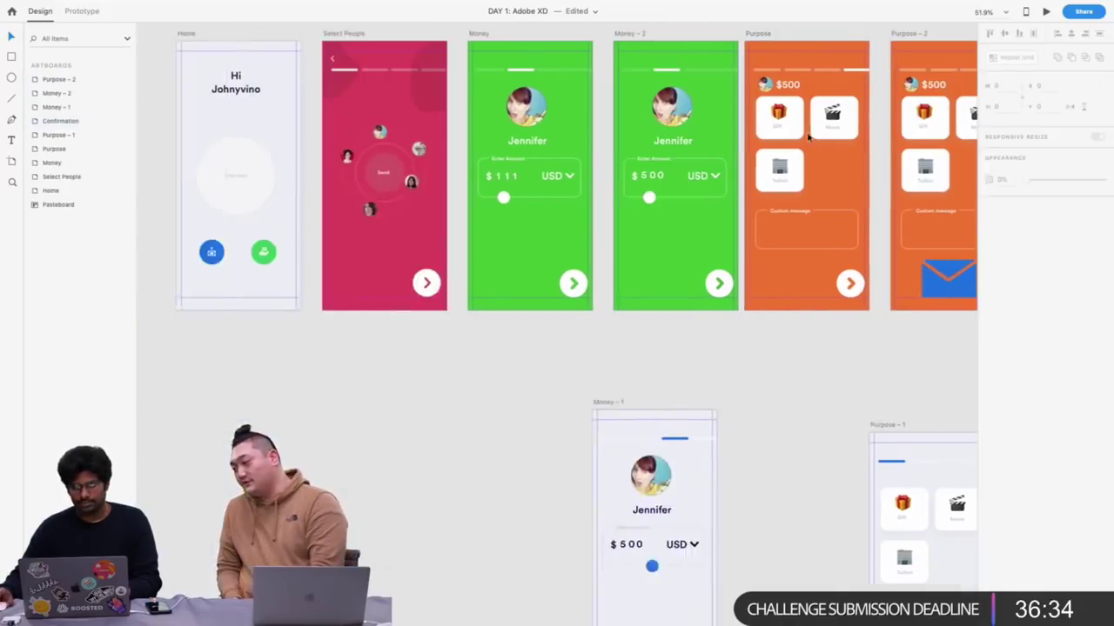
scroll(488, 118, "left", 2)
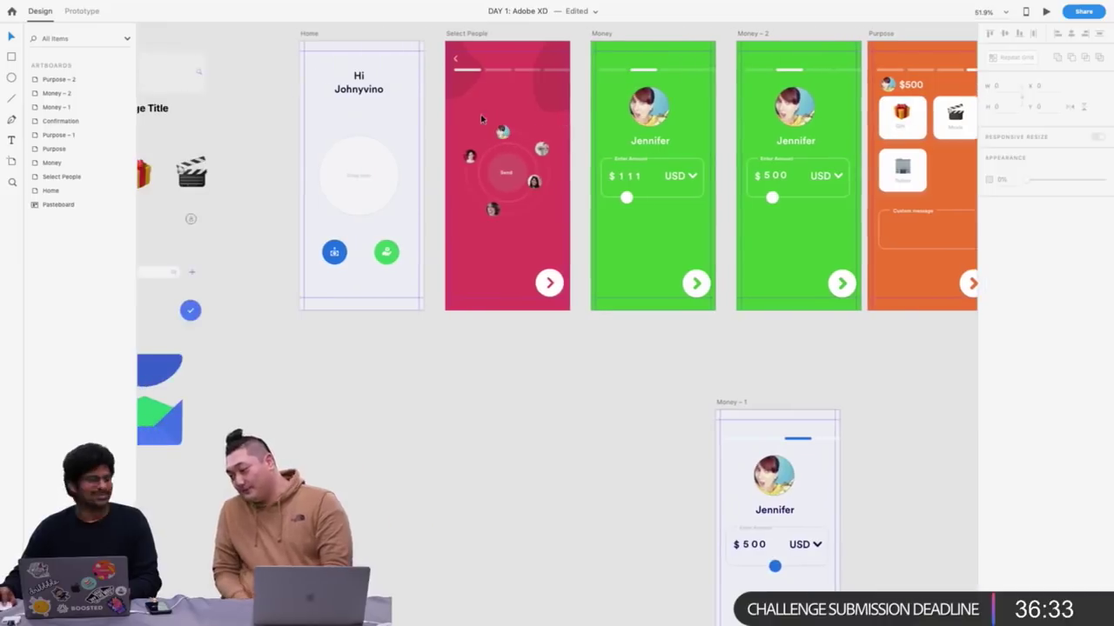
left_click(309, 34)
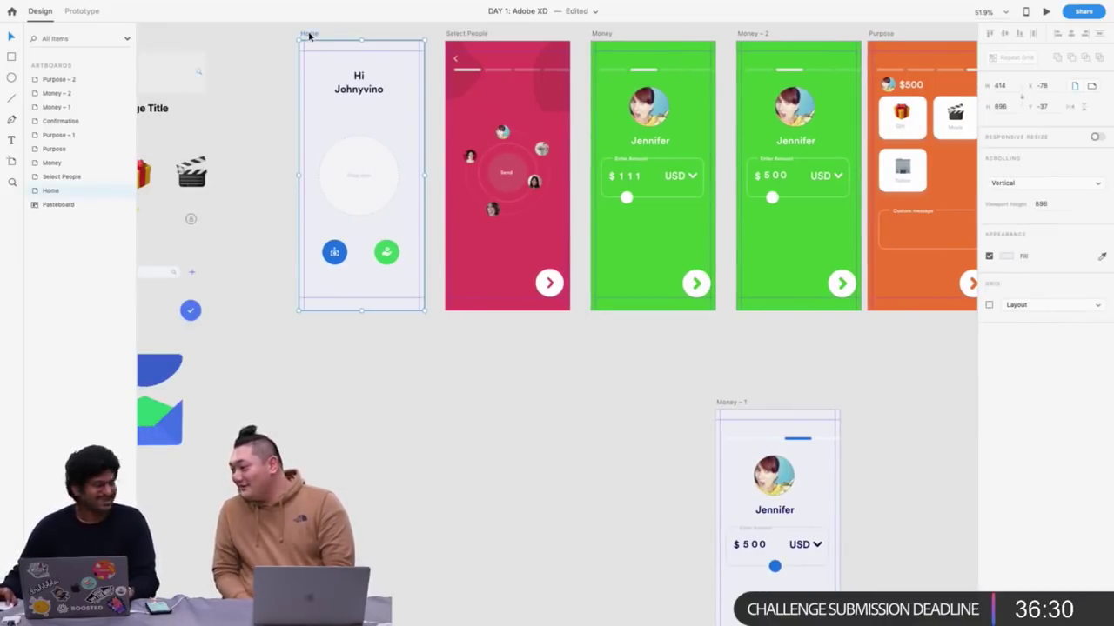
key("super+2")
scroll(311, 37, "up", 3)
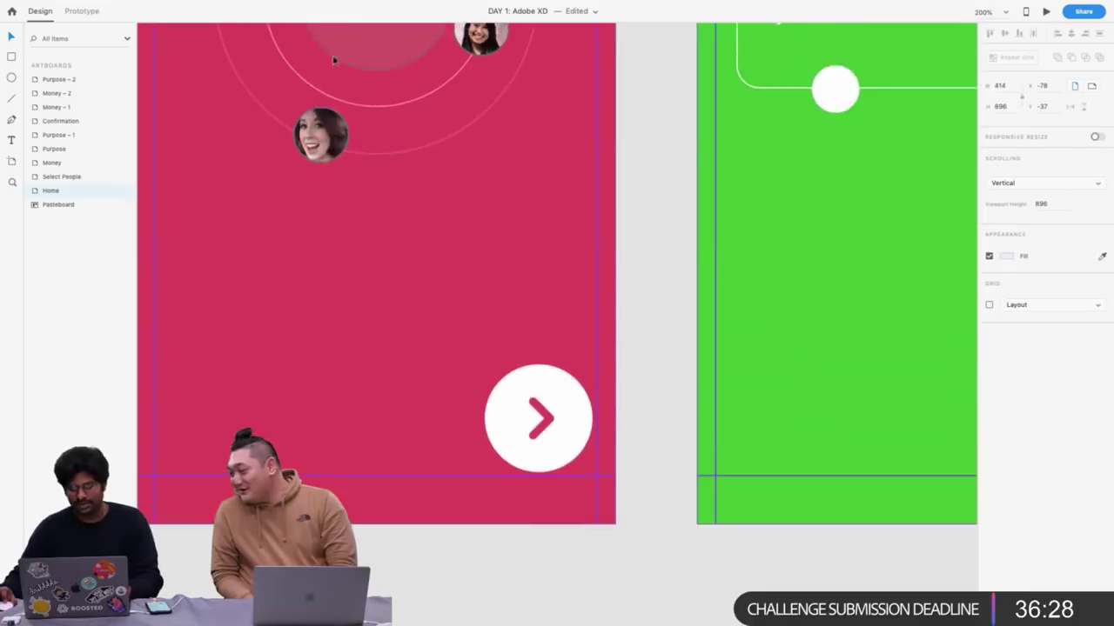
scroll(495, 162, "down", 5)
scroll(495, 162, "up", 3)
scroll(253, 178, "down", 1)
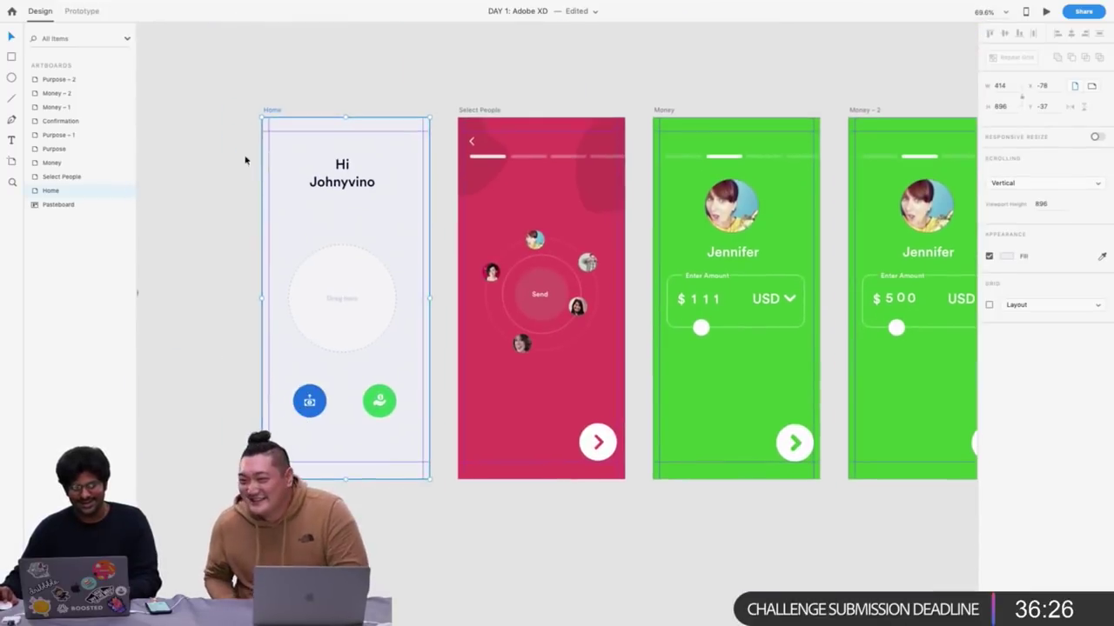
scroll(233, 146, "up", 2)
left_click(318, 448)
scroll(304, 423, "up", 3)
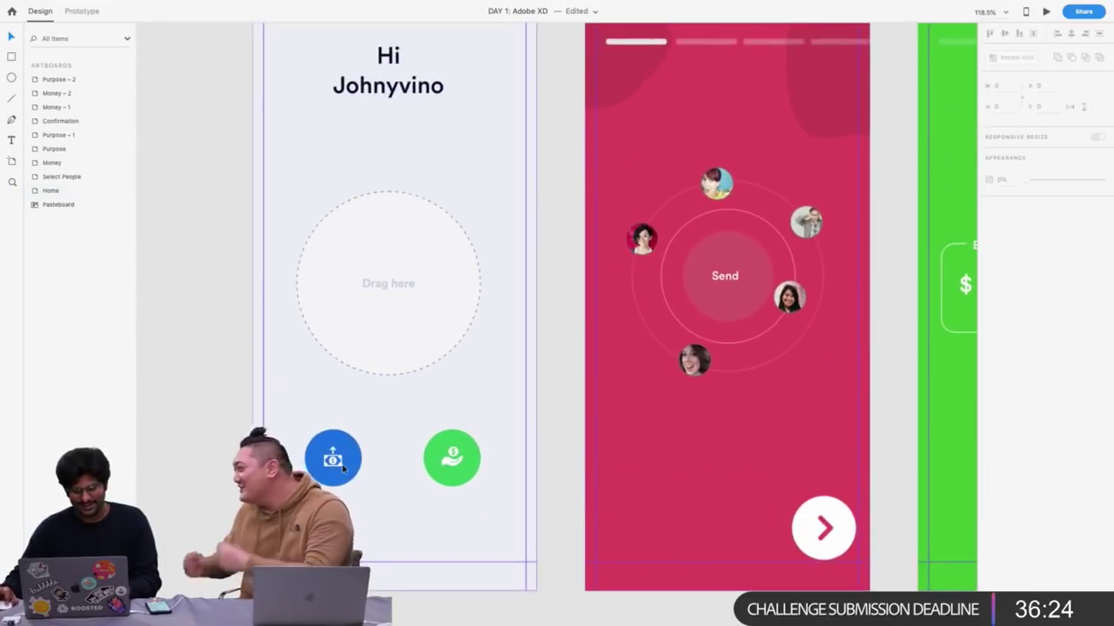
left_click_drag(261, 438, 372, 495)
key("super+g")
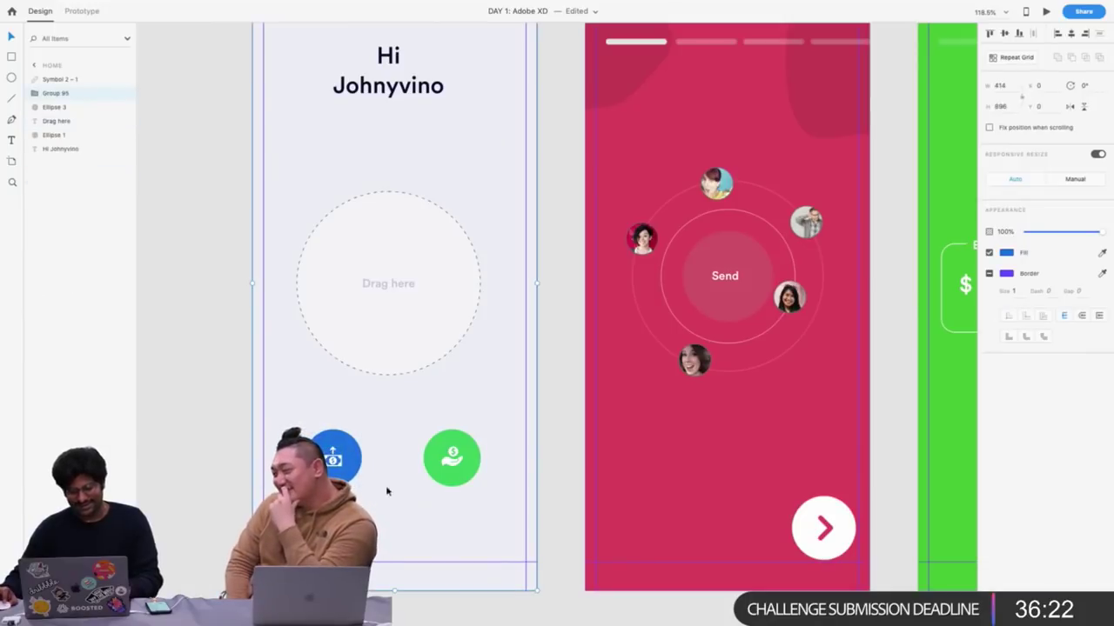
key("super+z")
left_click(402, 425)
Move the Home artboard slightly closer to the Select People artboard
scroll(402, 424, "down", 4)
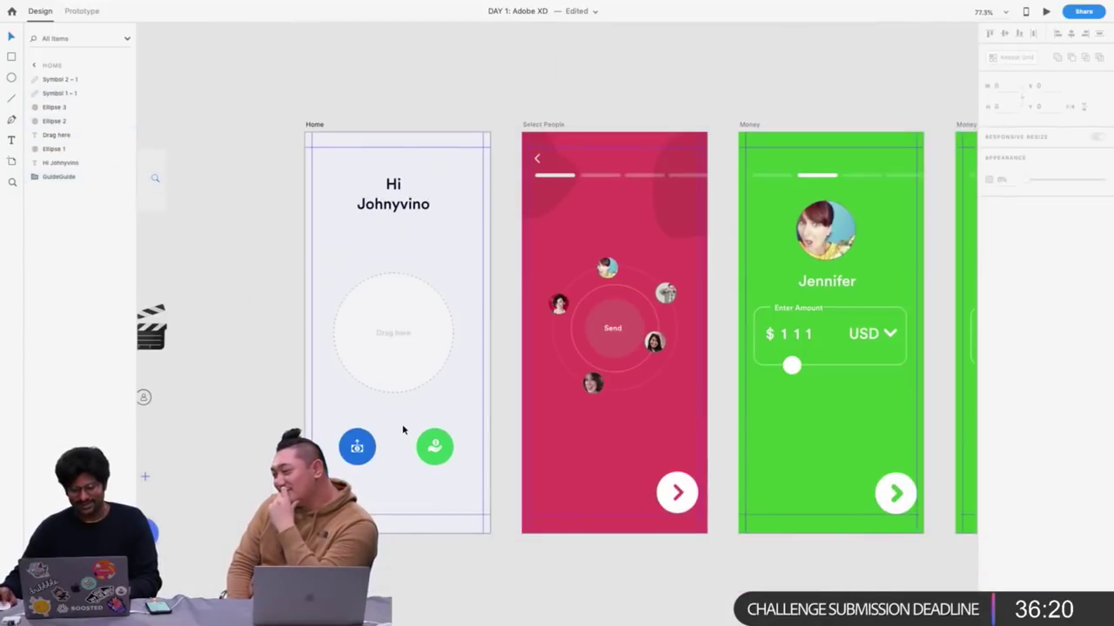
left_click_drag(311, 124, 318, 133)
scroll(354, 80, "down", 1)
left_click(354, 81)
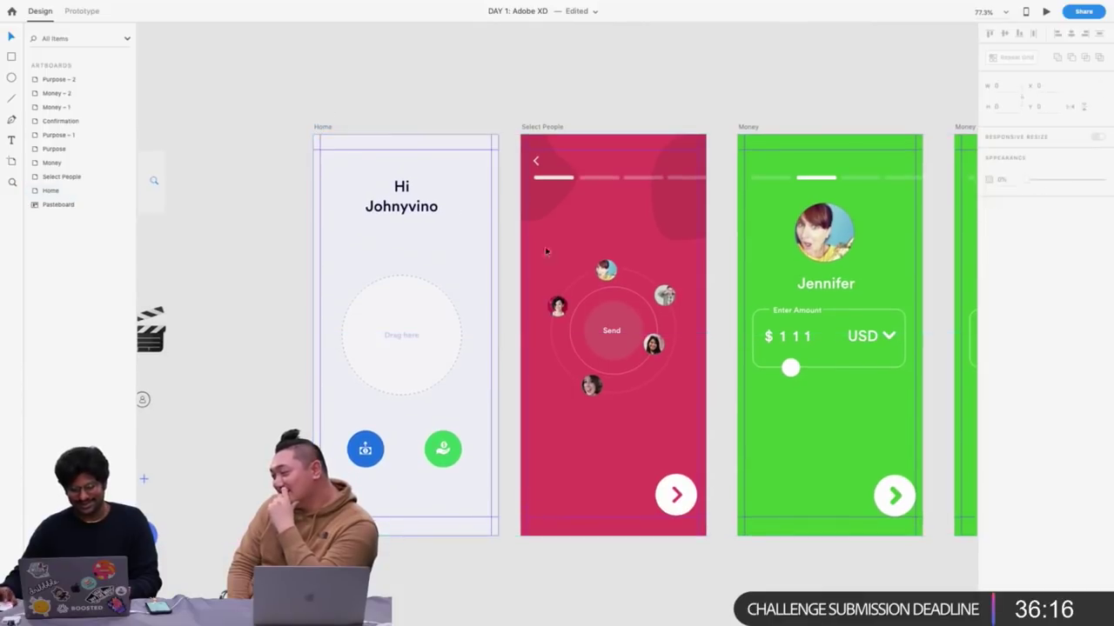
Switch to prototyping mode and check the connection handles of the Home artboard and its blue button
left_click(87, 11)
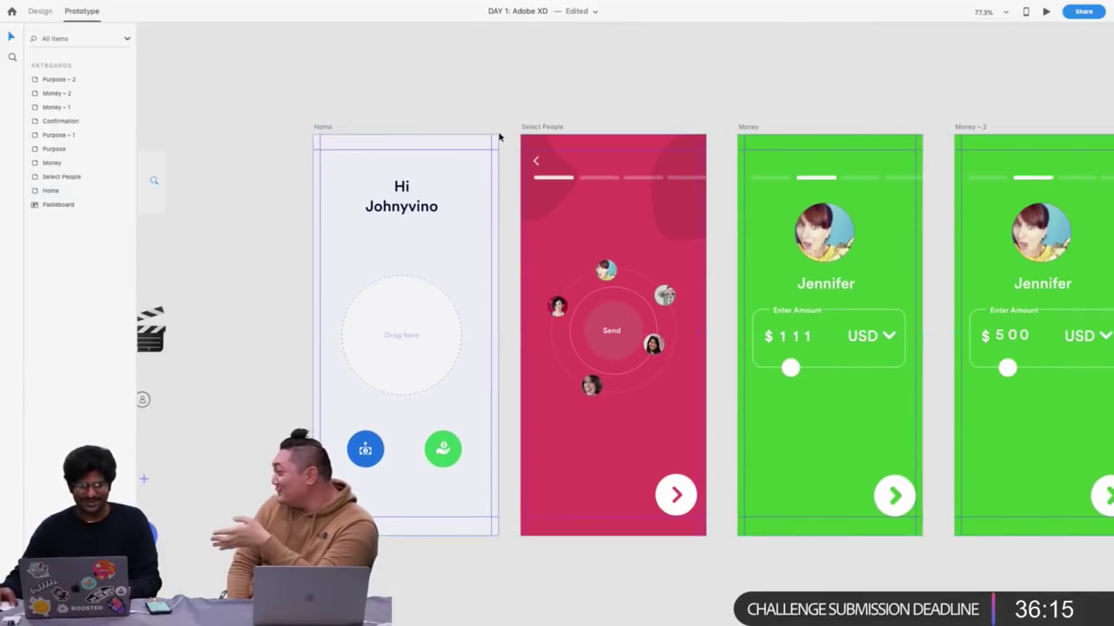
left_click(318, 130)
scroll(423, 318, "right", 3)
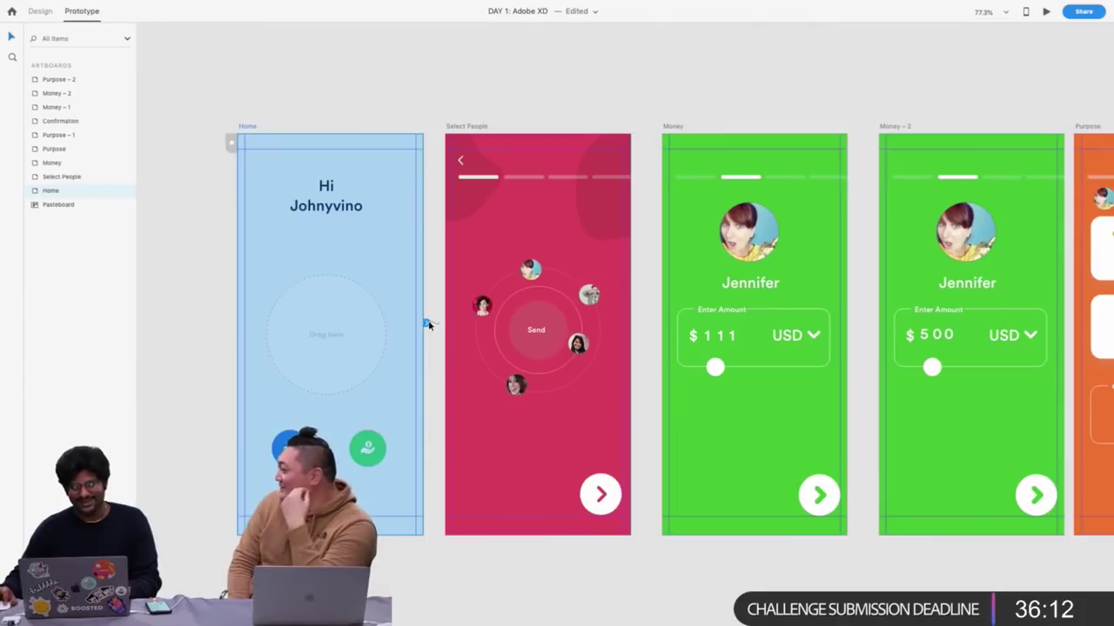
left_click(197, 336)
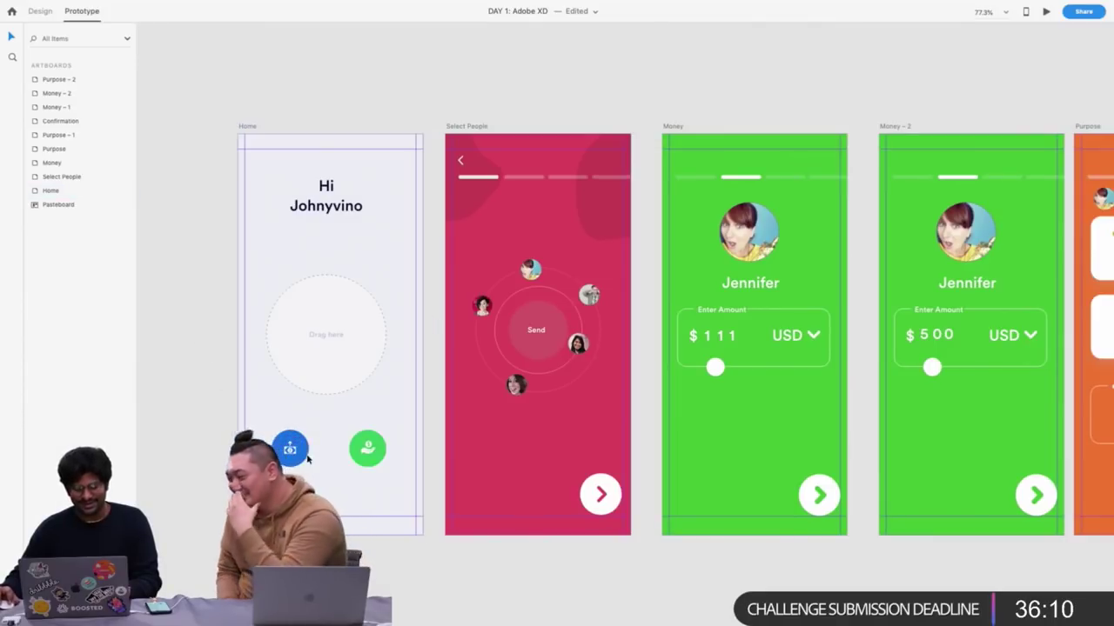
left_click(296, 445)
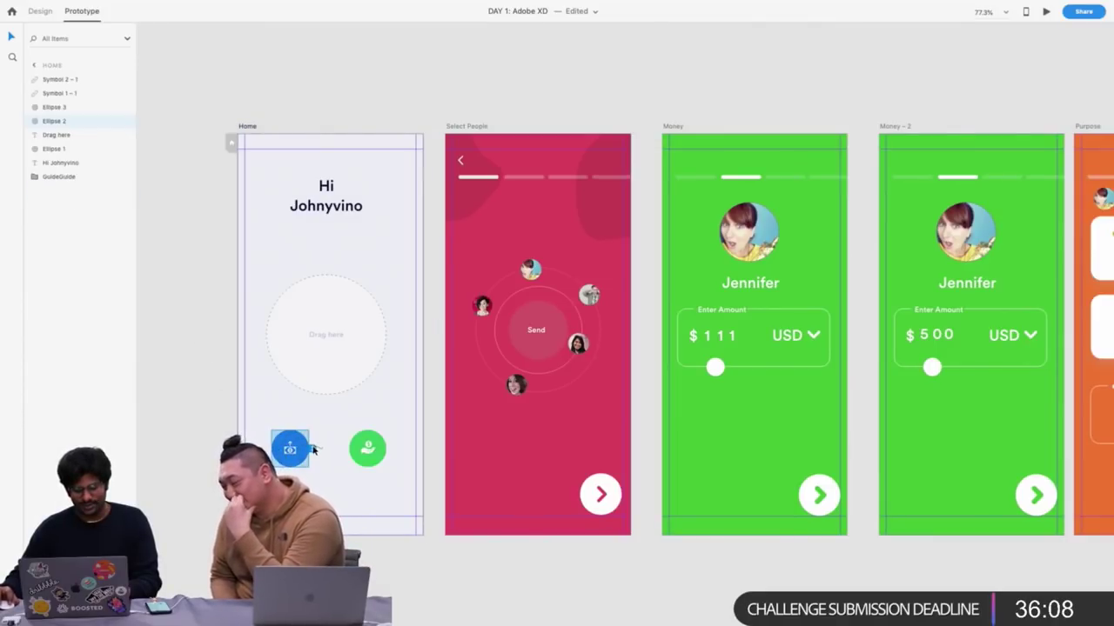
Move all the loose pasteboard assets farther away from the Home artboard to free up space
scroll(386, 203, "left", 5)
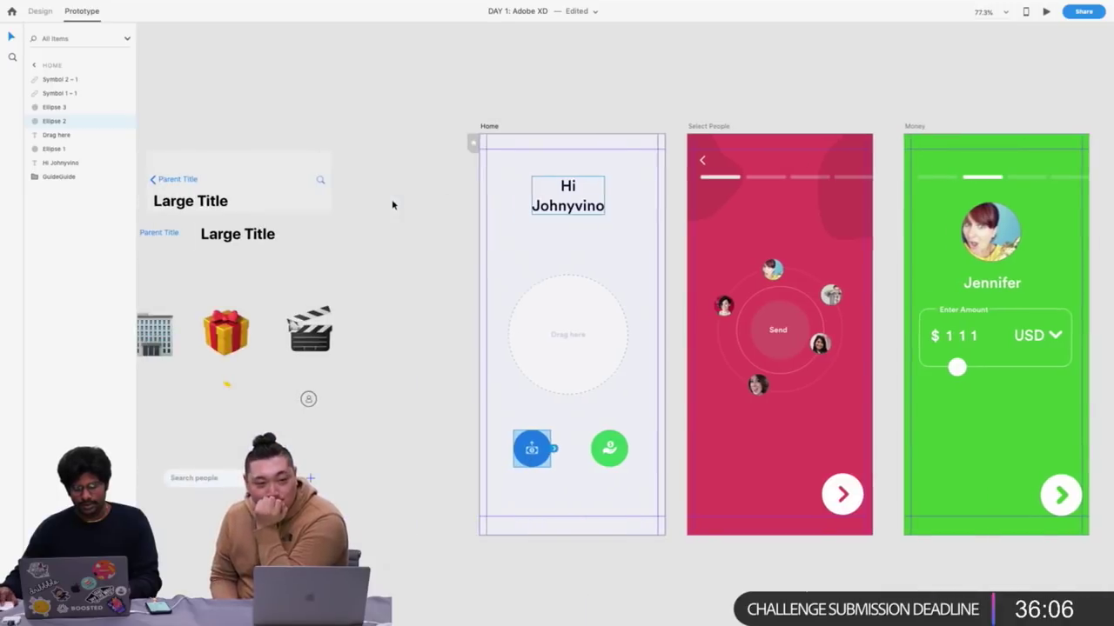
scroll(557, 113, "down", 5, "ctrl")
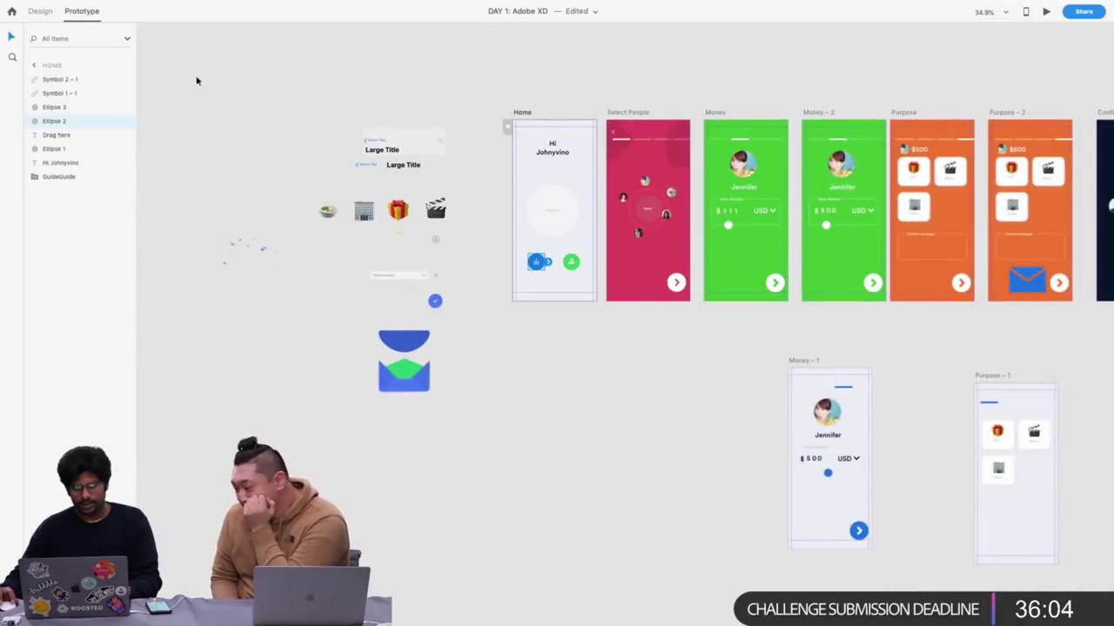
left_click_drag(197, 81, 452, 478)
left_click_drag(434, 301, 134, 294)
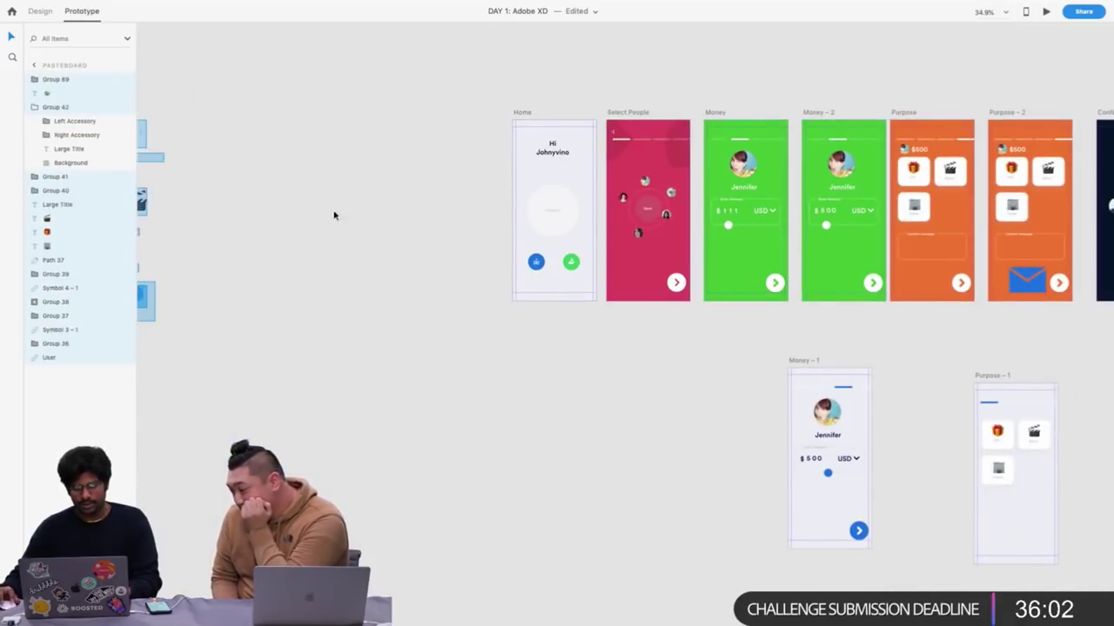
Move the Home artboard away from Select People and duplicate it into the gap between them
left_click_drag(528, 111, 430, 114)
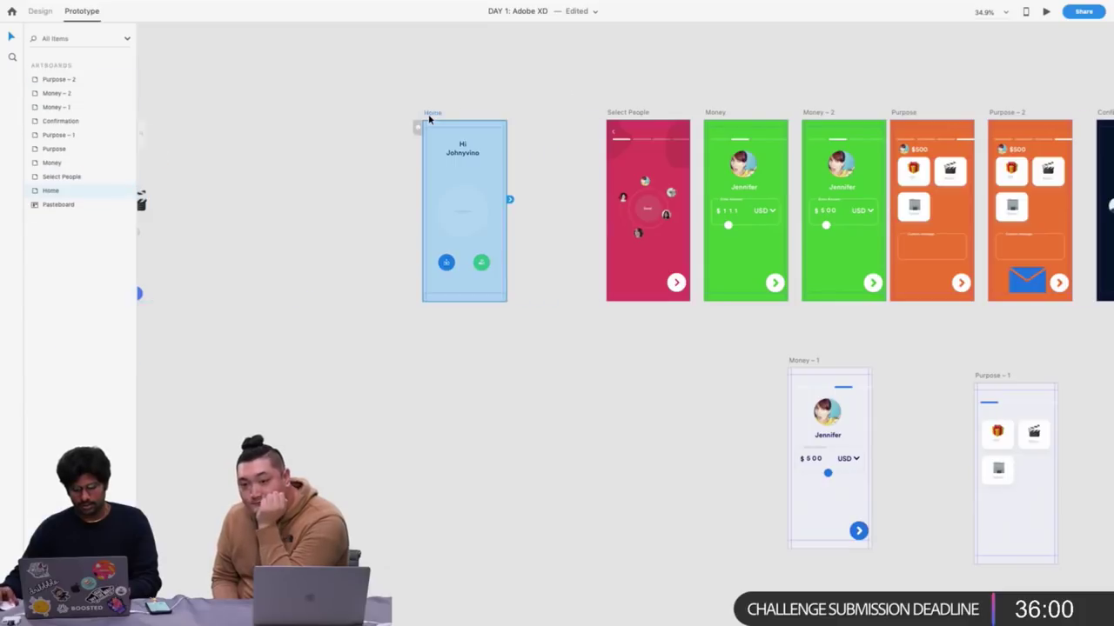
key("ctrl+d")
left_click(538, 121)
left_click(528, 118)
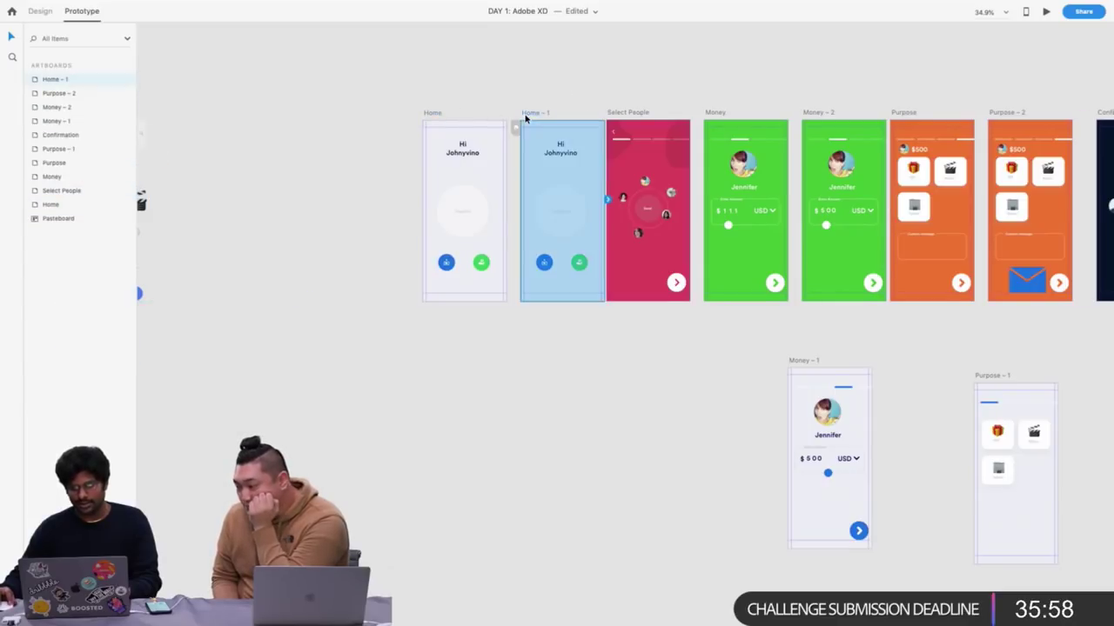
Link the blue button on Home to Home – 1 with a Drag trigger, Auto-Animate and Ease In-Out easing
scroll(566, 118, "up", 5)
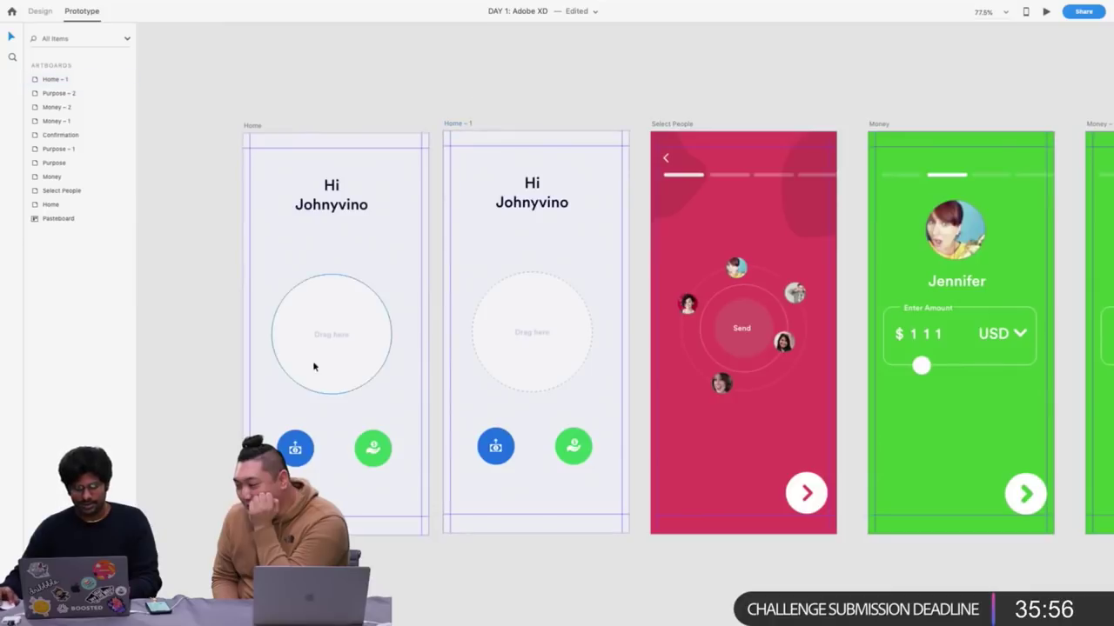
left_click(296, 447)
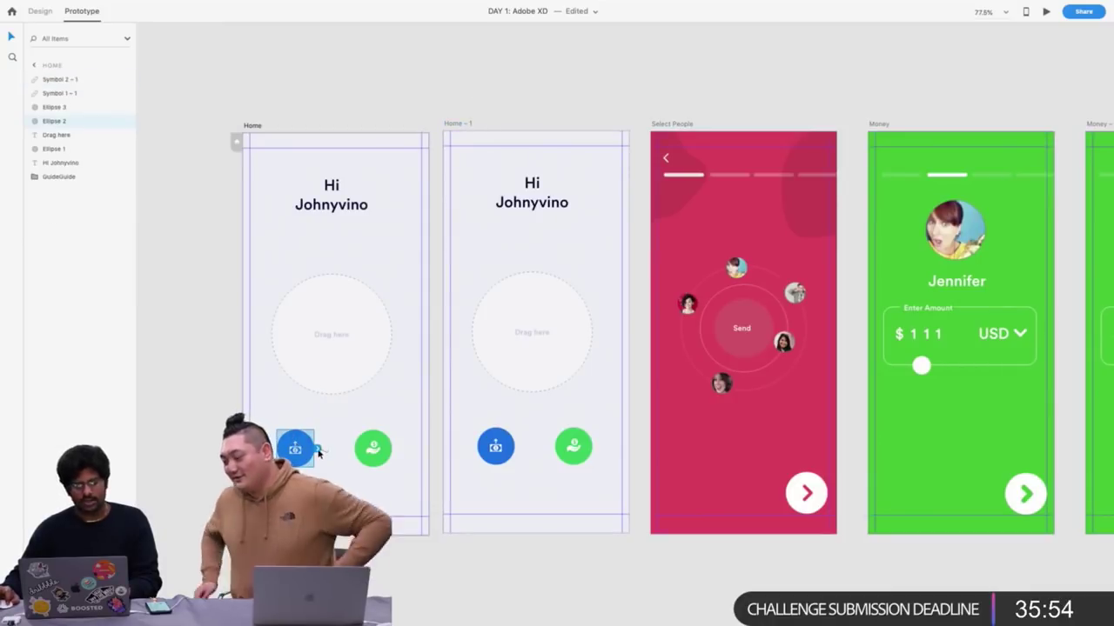
left_click_drag(319, 448, 516, 333)
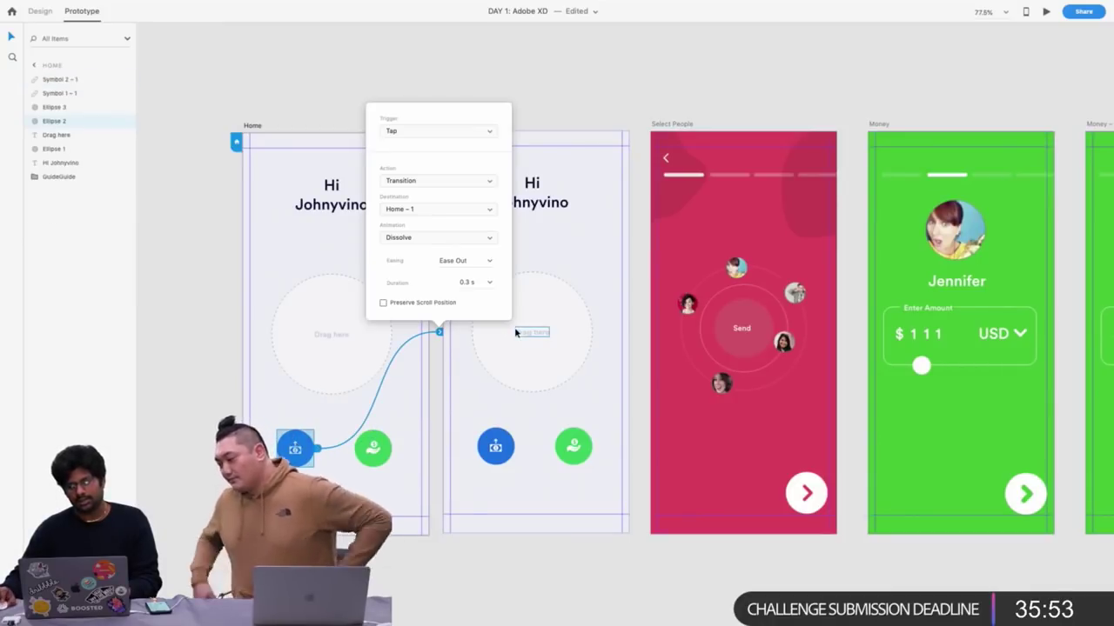
left_click(421, 131)
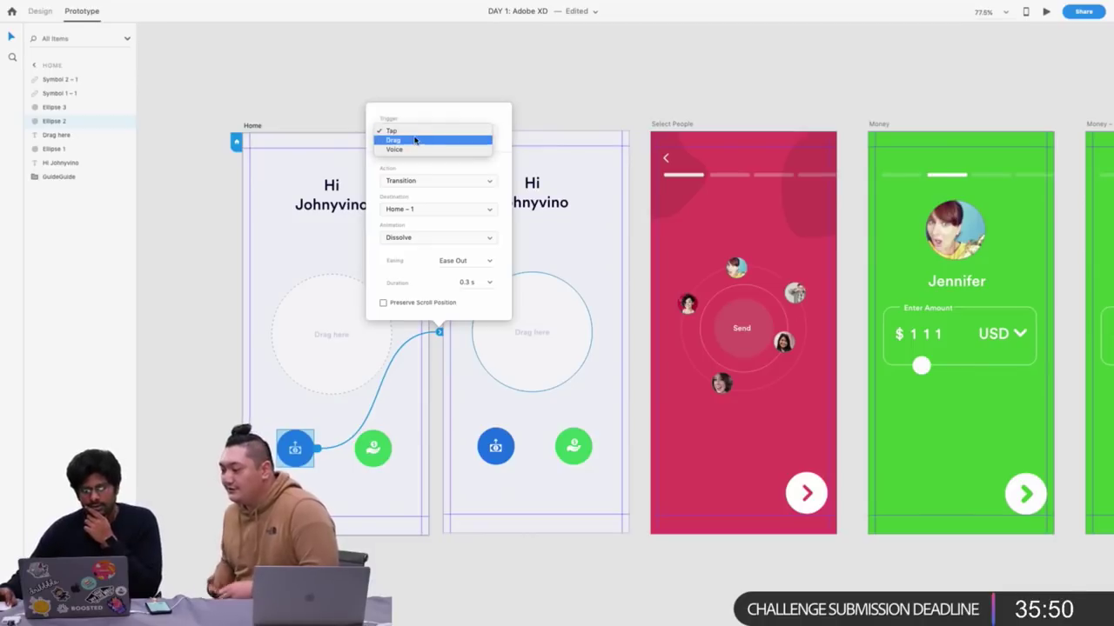
left_click(414, 141)
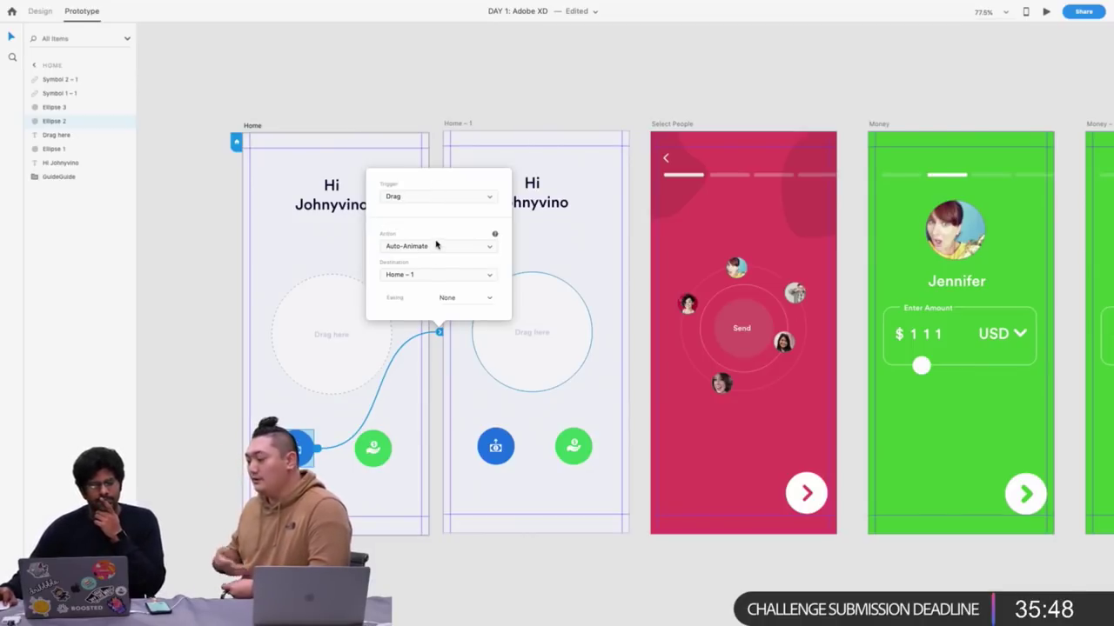
left_click(491, 299)
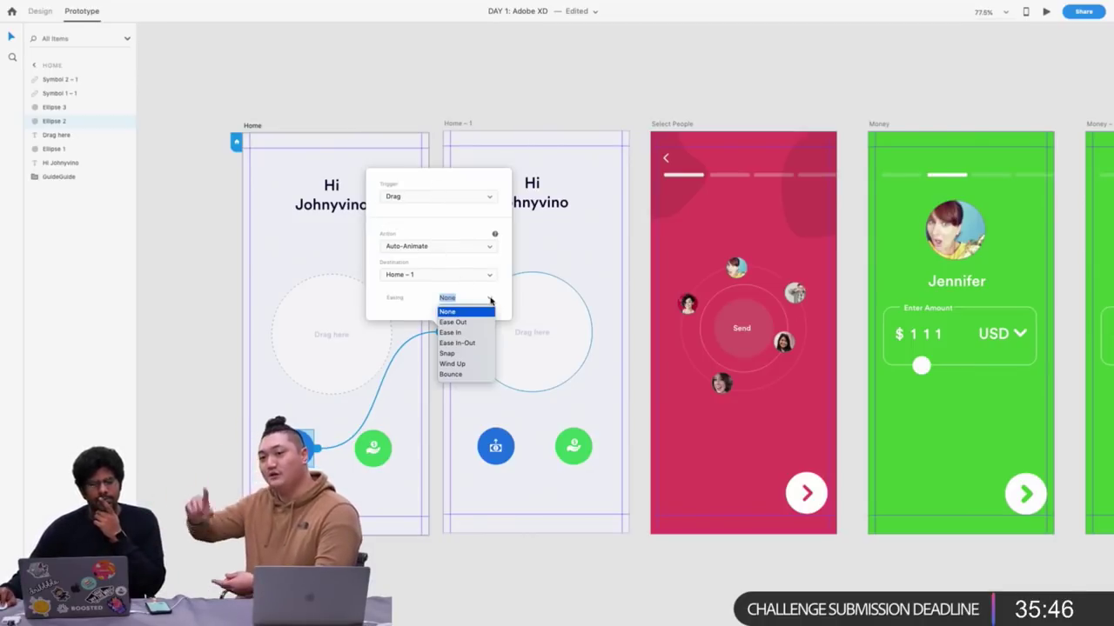
left_click(466, 343)
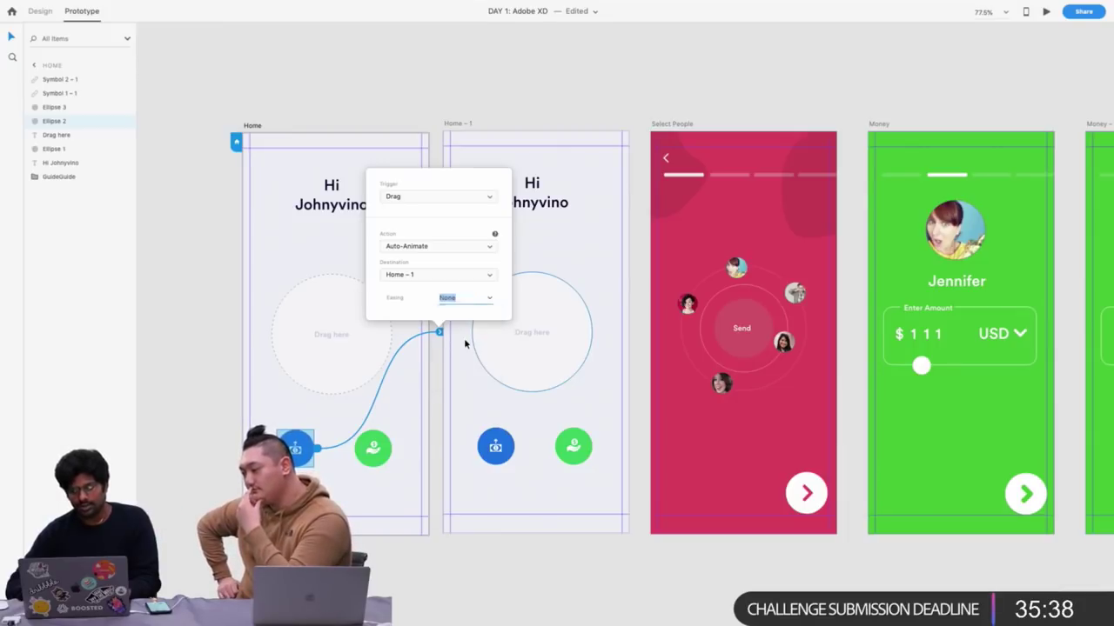
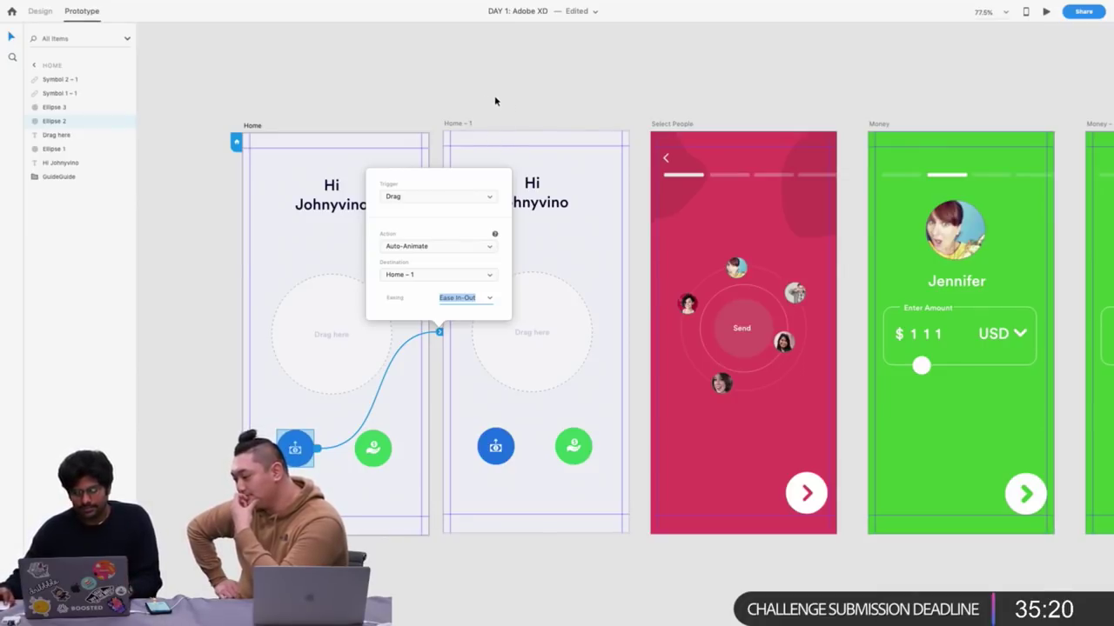
left_click(495, 101)
Set up a Time-triggered Auto-Animate interaction on Home – 1 with a 0.9 s duration, leaving its destination unchosen
left_click(456, 124)
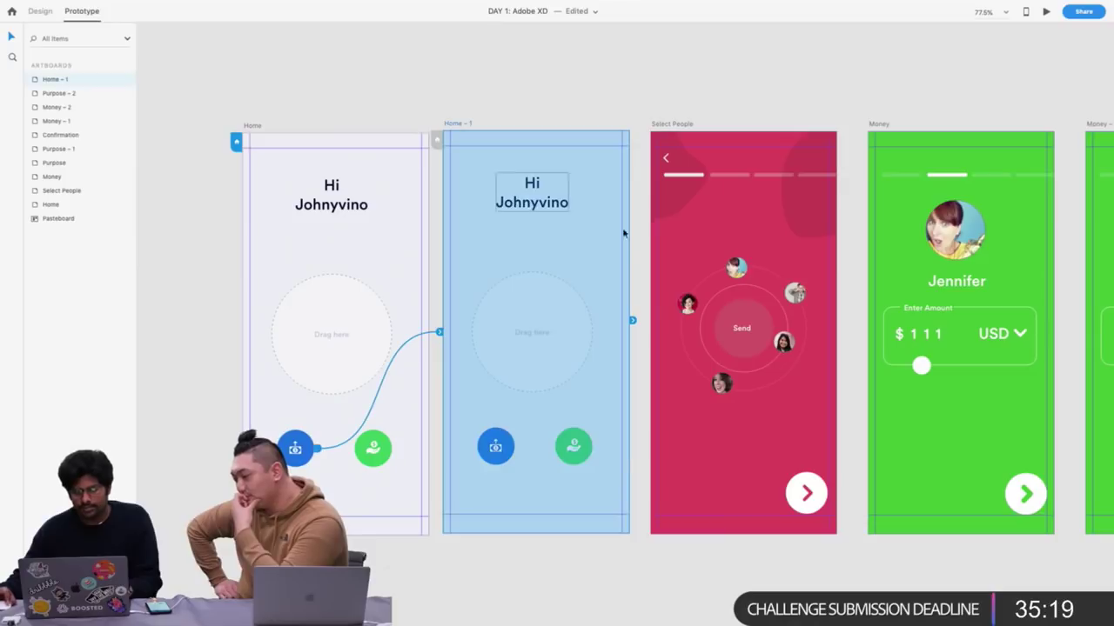
left_click(632, 321)
left_click(680, 274)
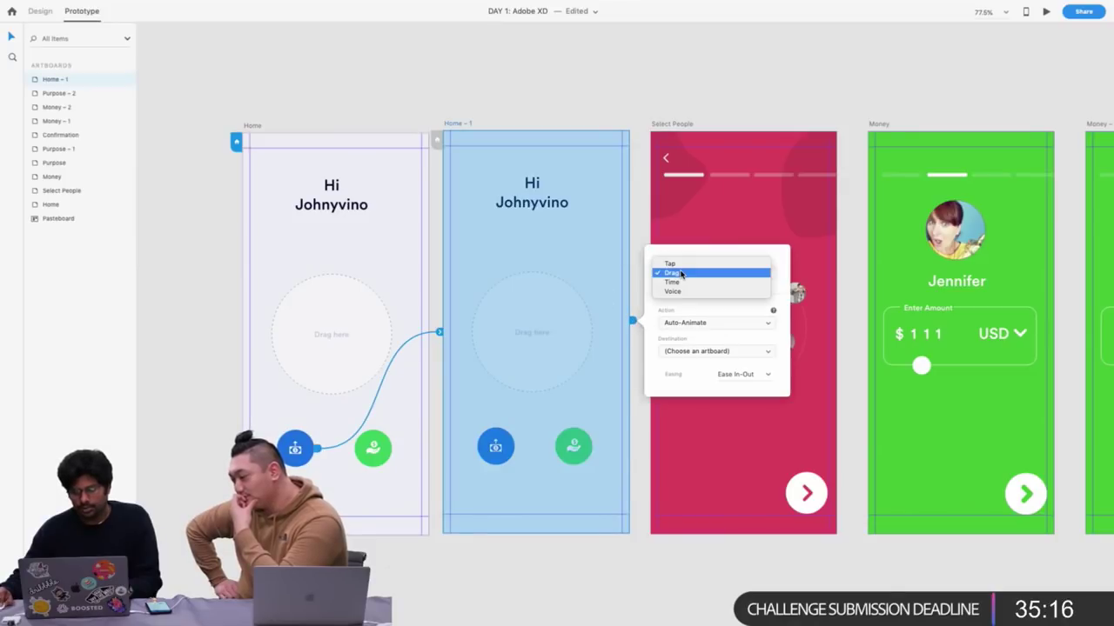
left_click(677, 282)
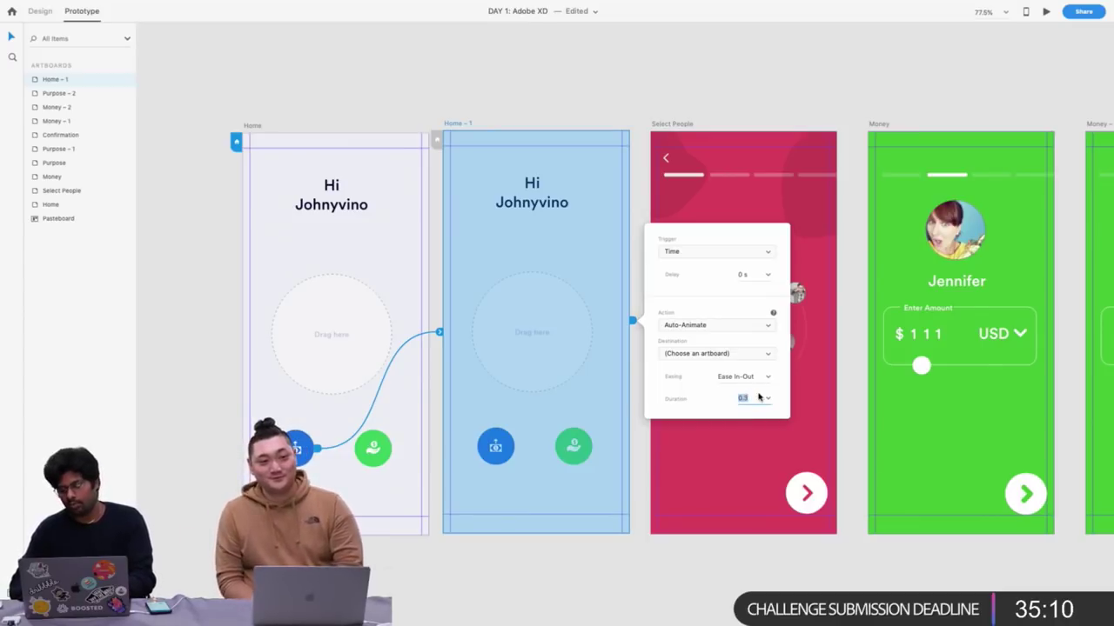
key("Return")
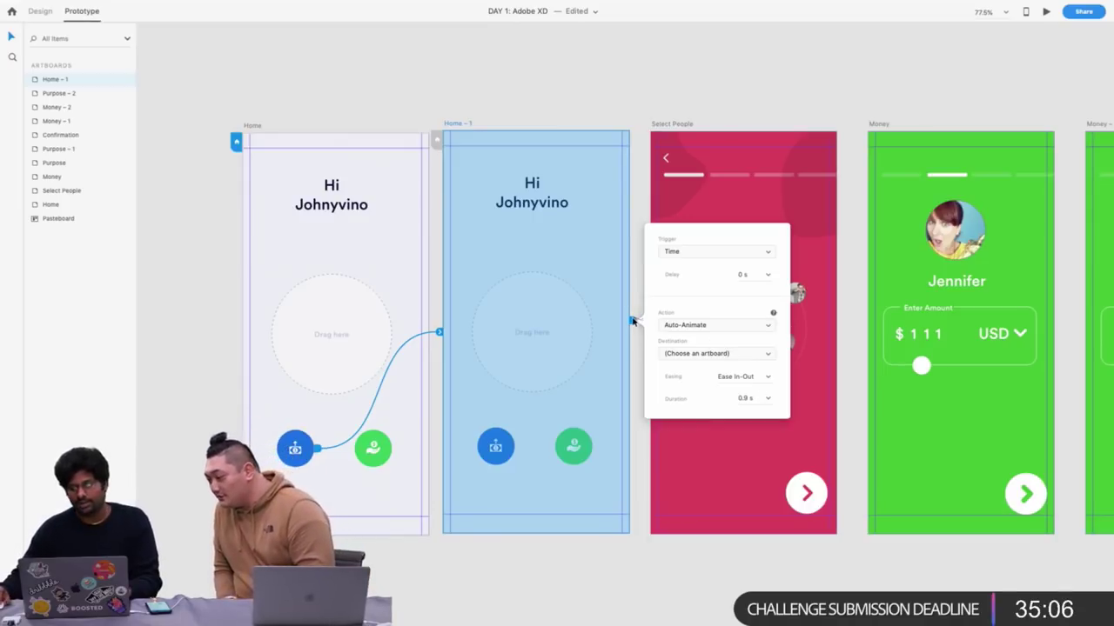
Link the Home – 1 artboard to Select People with a Time trigger, Auto-Animate and a 0.9 s duration
left_click_drag(634, 322, 775, 263)
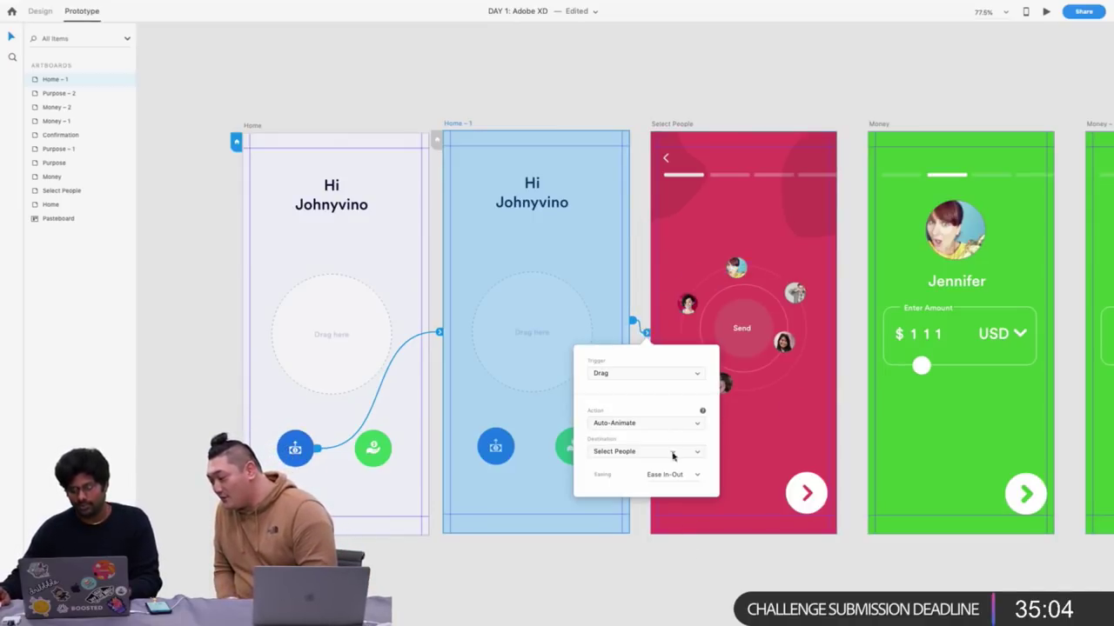
left_click(651, 374)
left_click(649, 384)
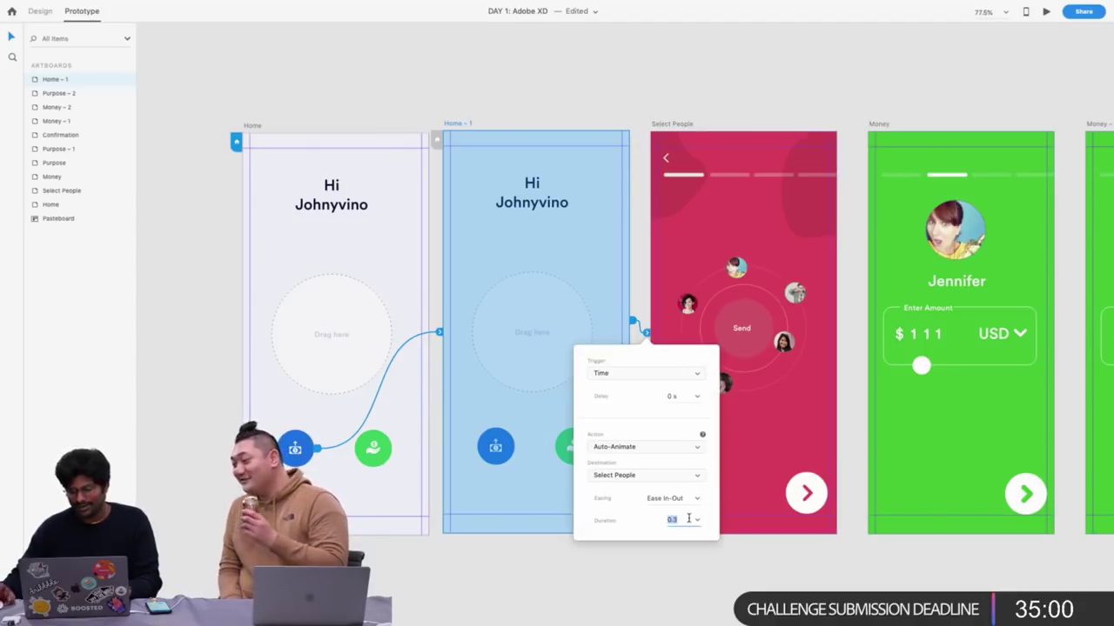
type("0.9 s")
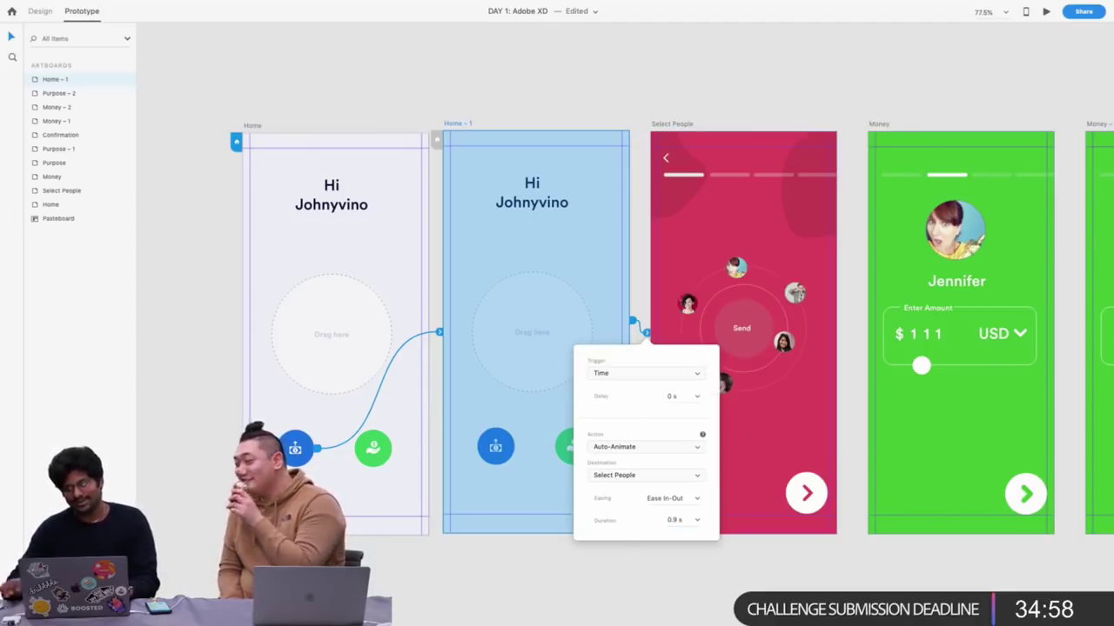
Open the prototype preview starting from the Home artboard
left_click(249, 127)
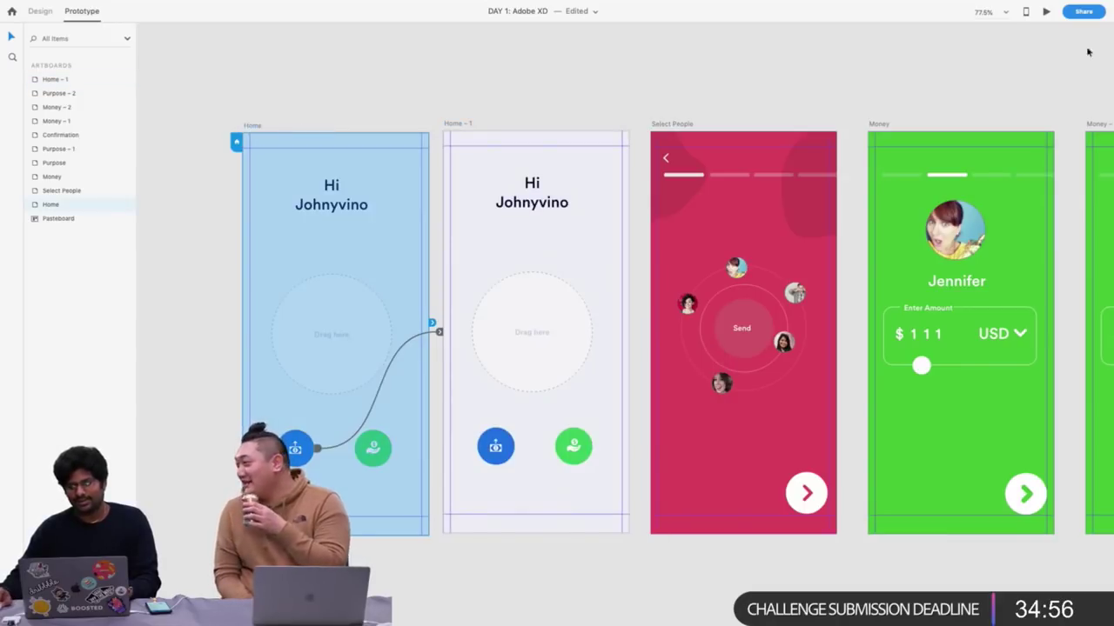
left_click(1046, 12)
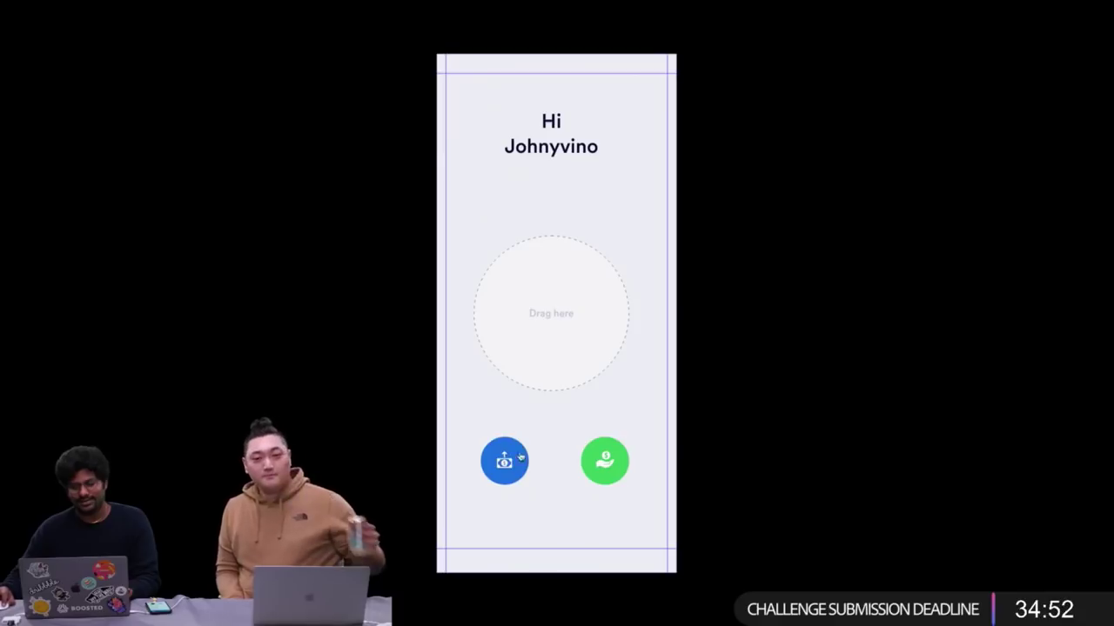
Return from the preview and review the Drag interaction settings and destination choices of Home's blue button
key("ctrl+Left")
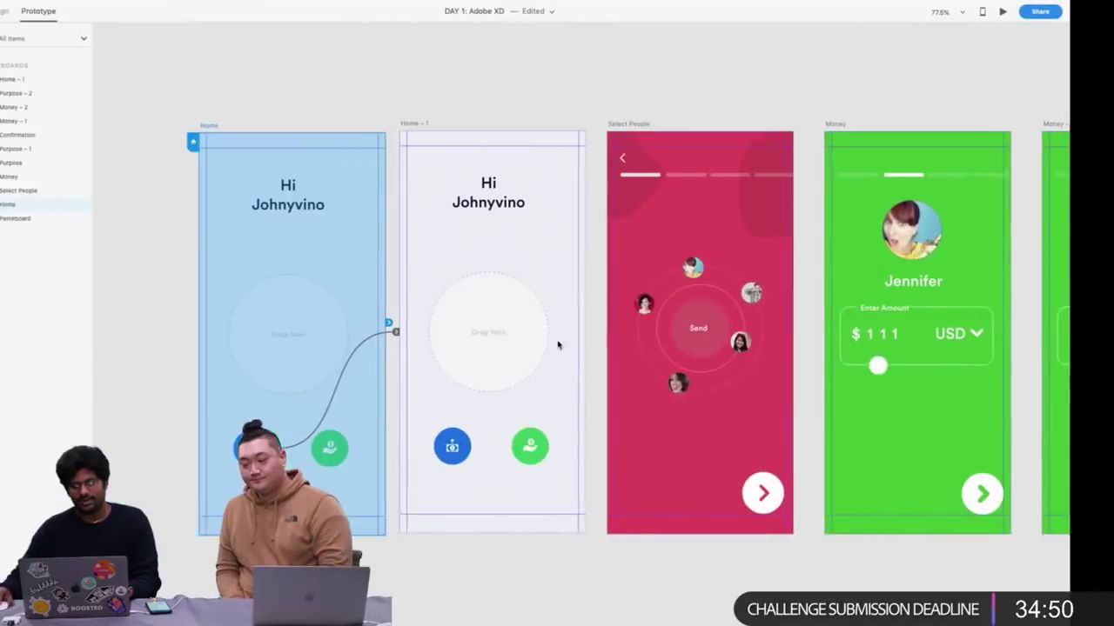
left_click(449, 176)
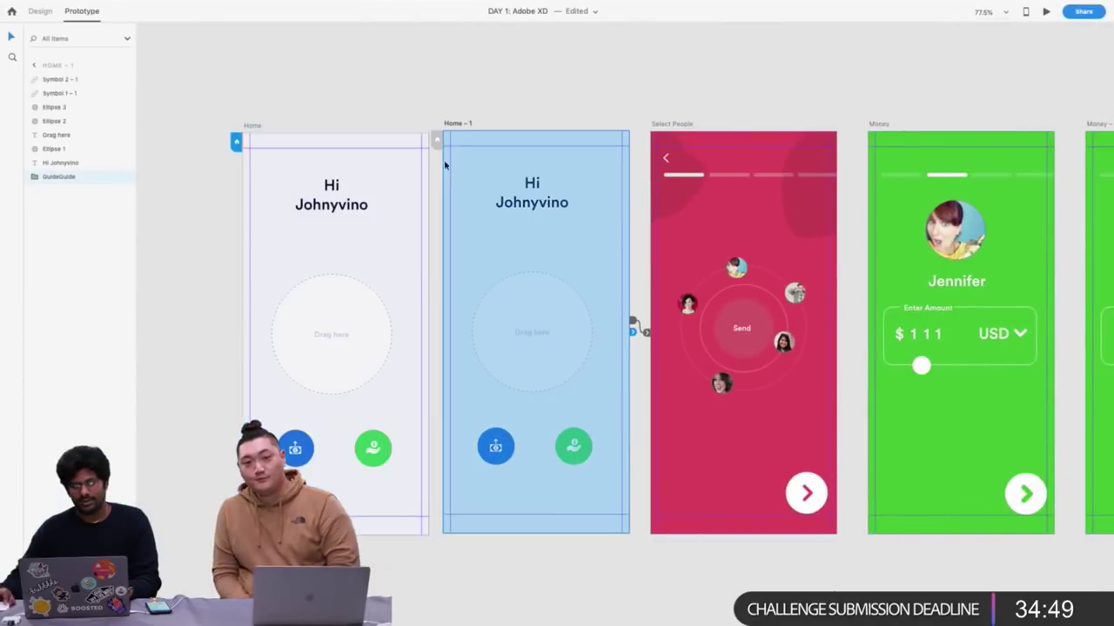
left_click(242, 129)
left_click(252, 127)
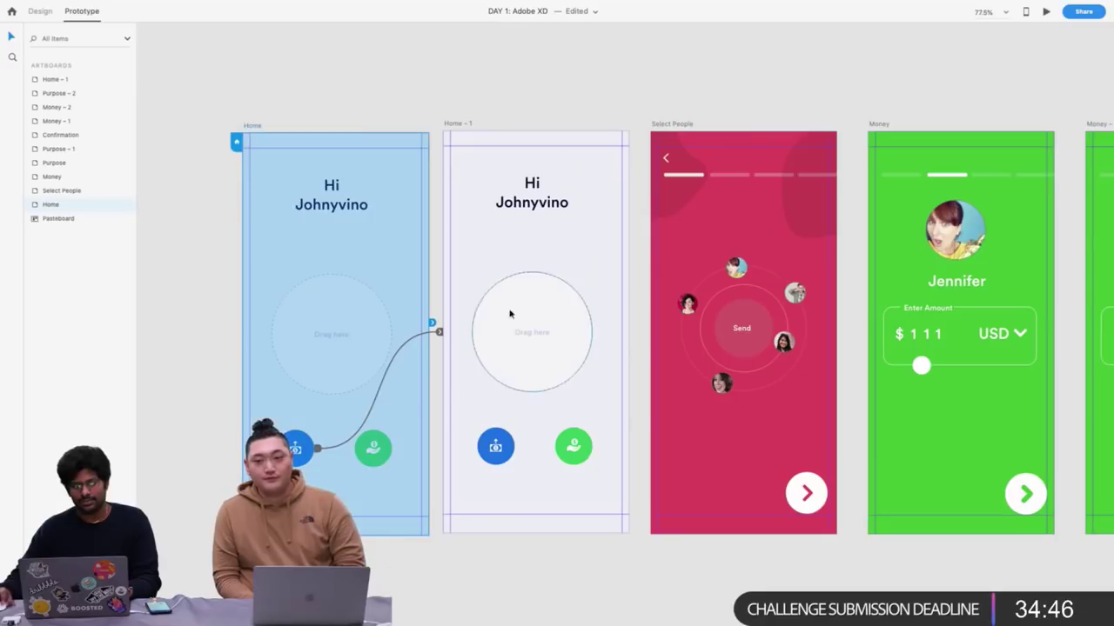
left_click_drag(440, 335, 439, 337)
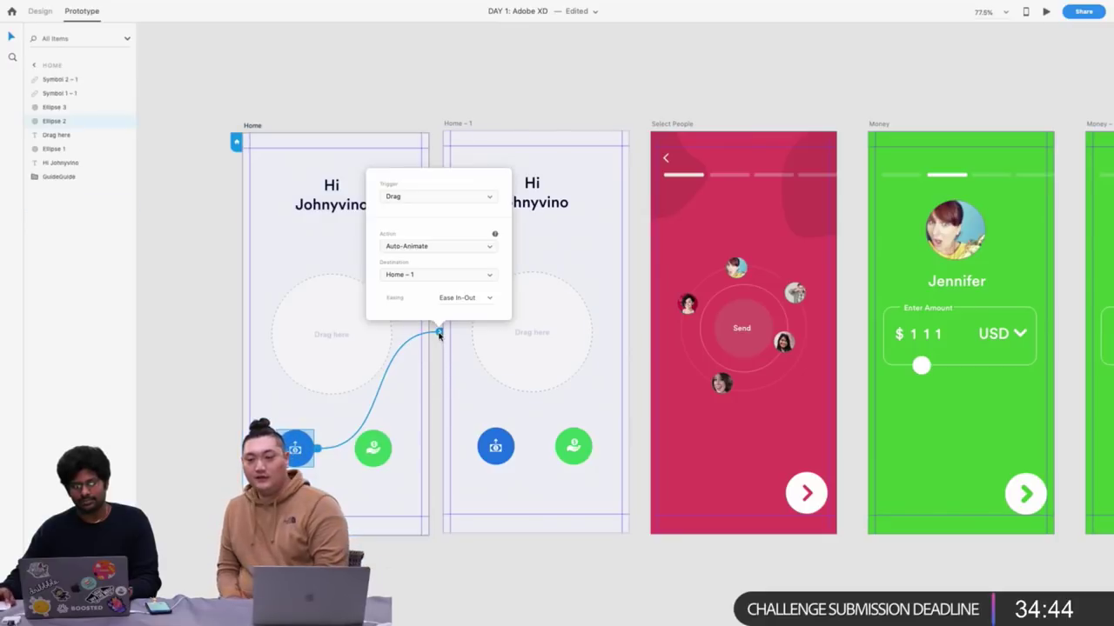
left_click(427, 274)
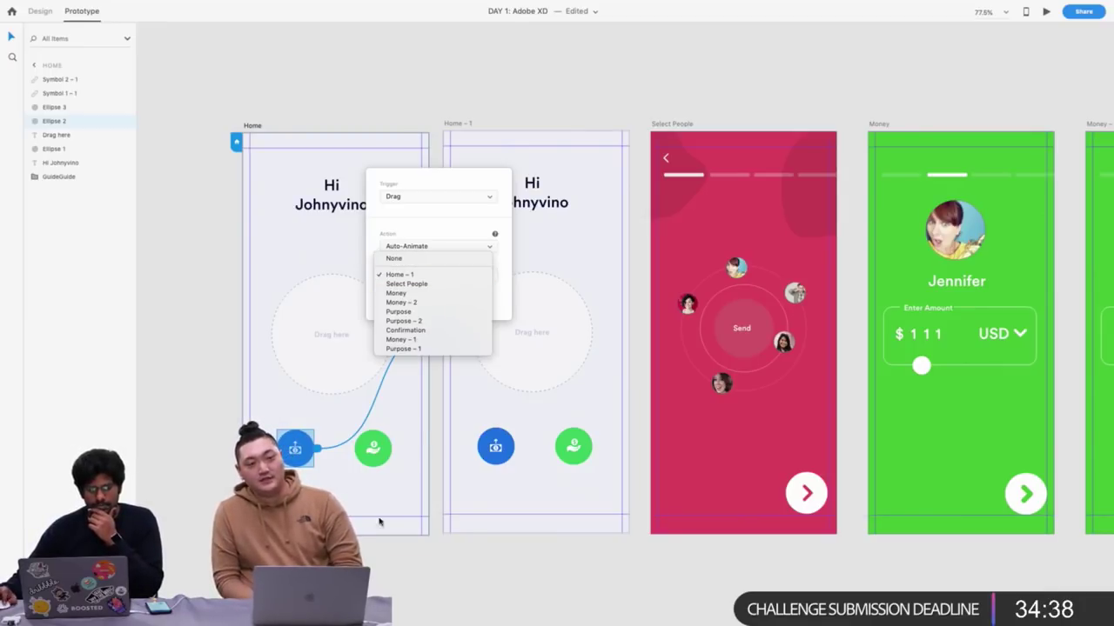
left_click(425, 415)
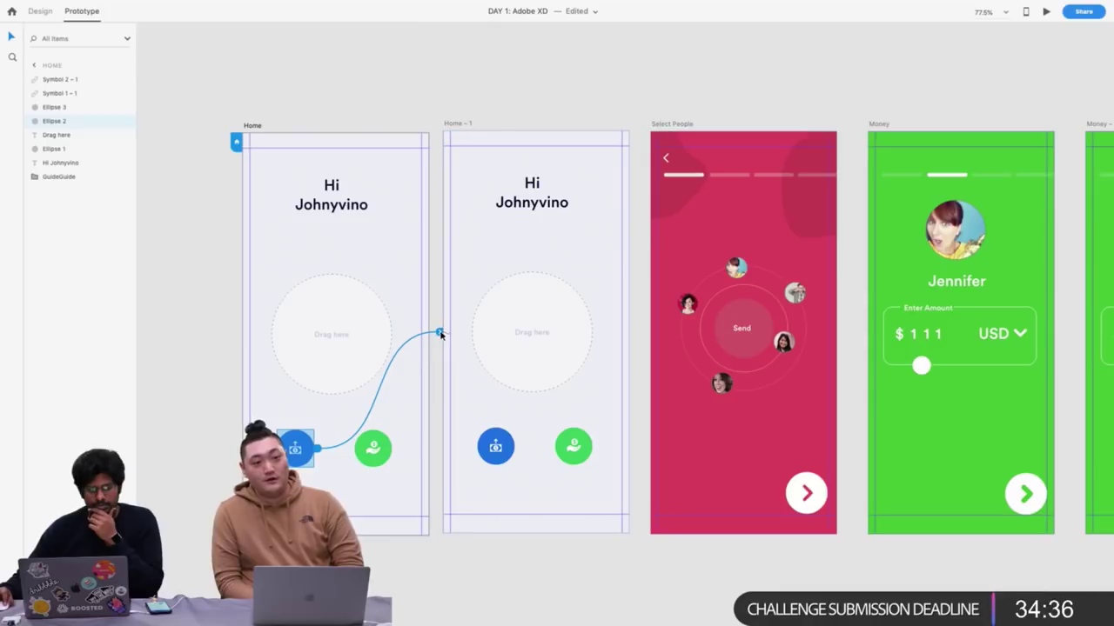
Recreate the blue button's link from Home to Home – 1 with a Drag trigger, Auto-Animate and Ease In-Out easing
left_click_drag(439, 334, 379, 476)
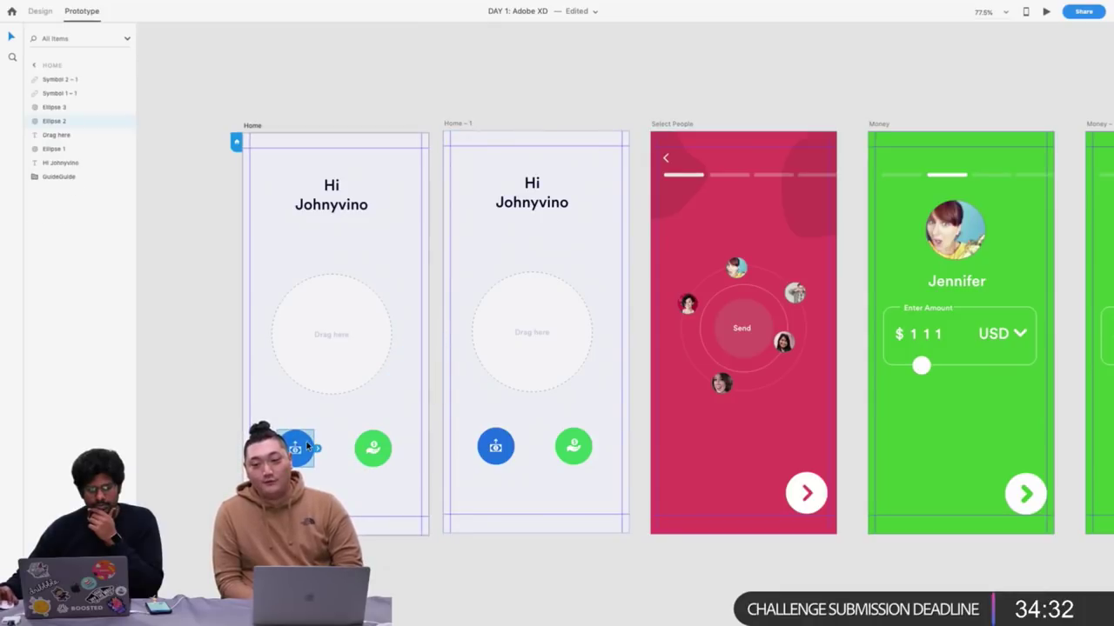
left_click_drag(300, 447, 499, 321)
key("ctrl+z")
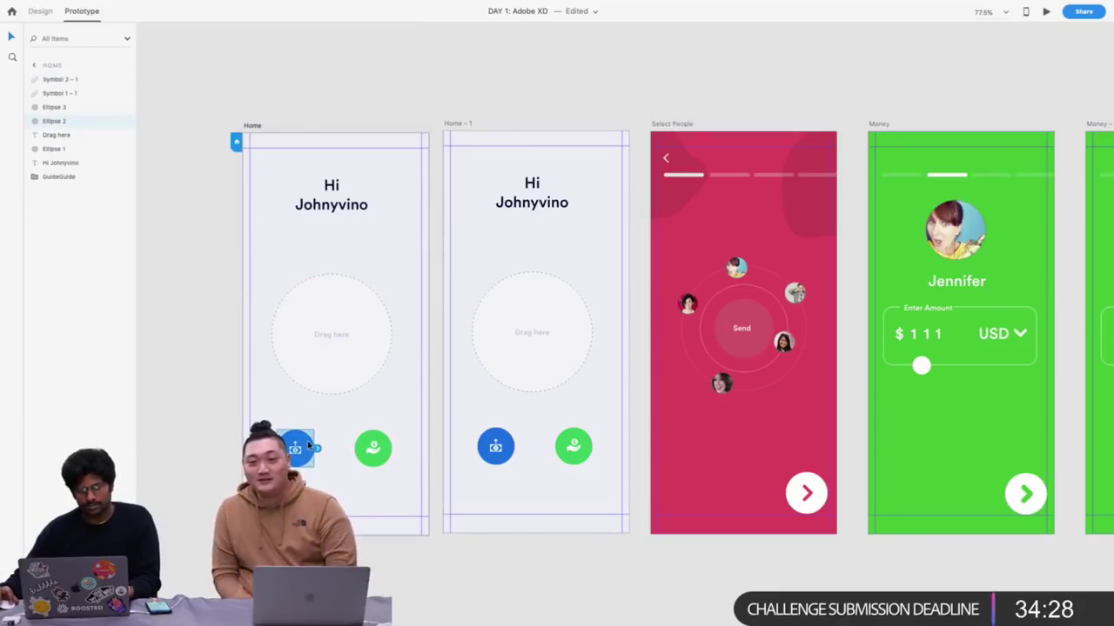
left_click_drag(317, 448, 490, 311)
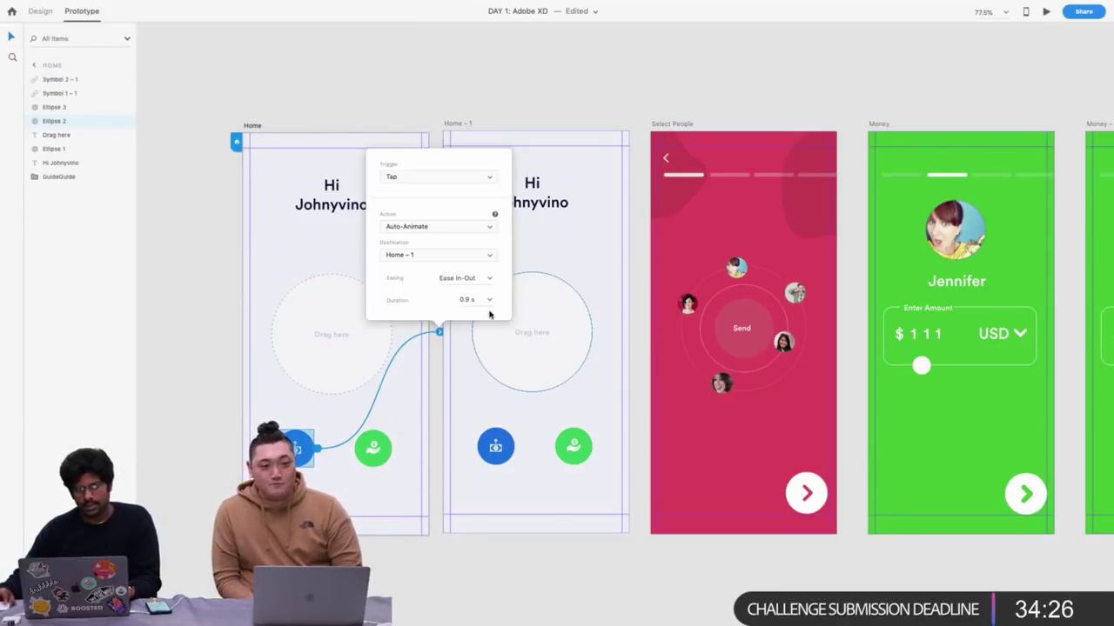
left_click(444, 177)
left_click(442, 184)
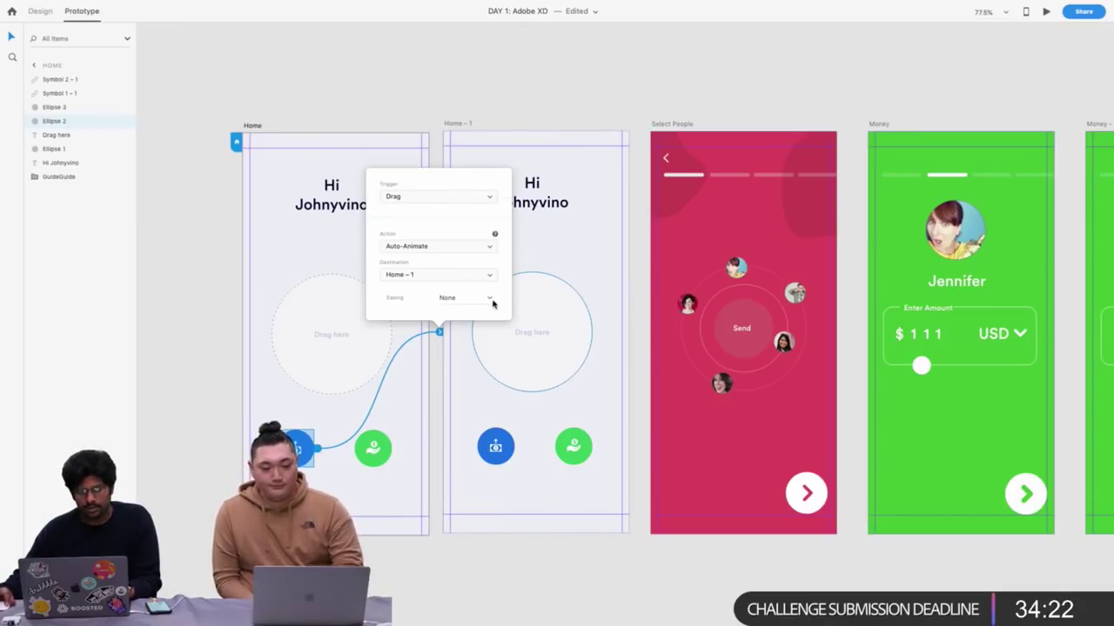
left_click(489, 299)
left_click(460, 343)
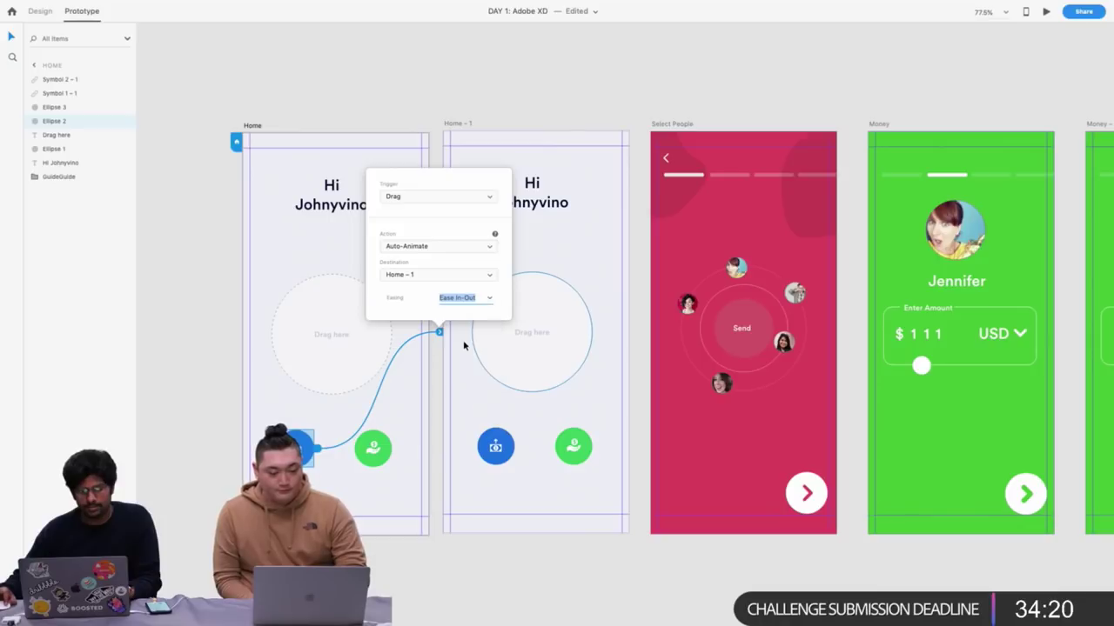
Preview the prototype from the Home screen, then return to the artboards
left_click(431, 124)
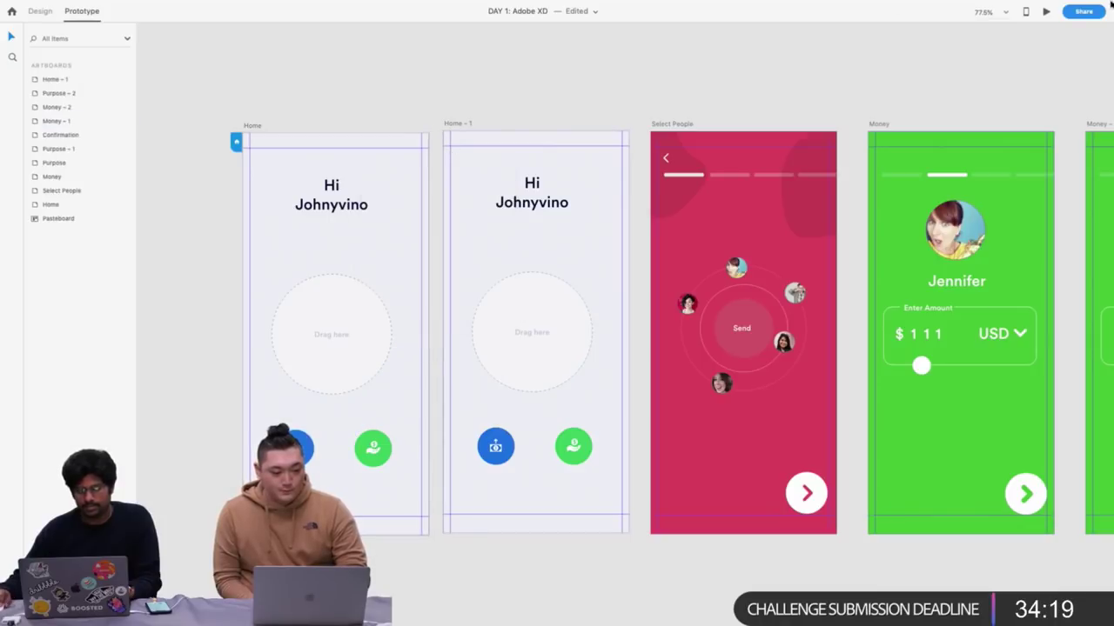
left_click(1047, 13)
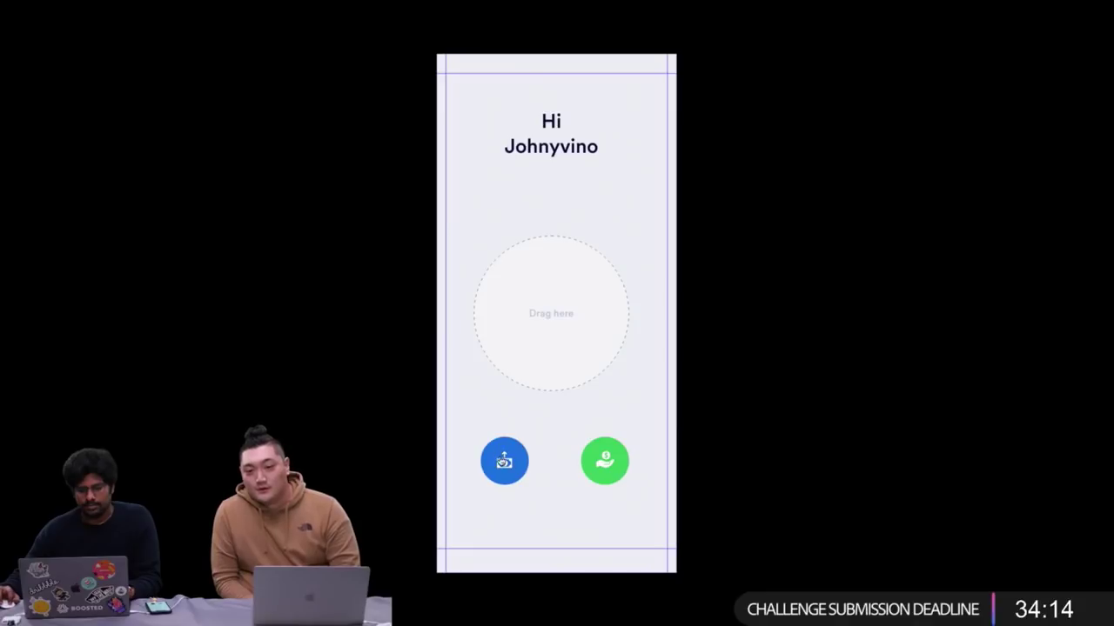
key("ctrl+Left")
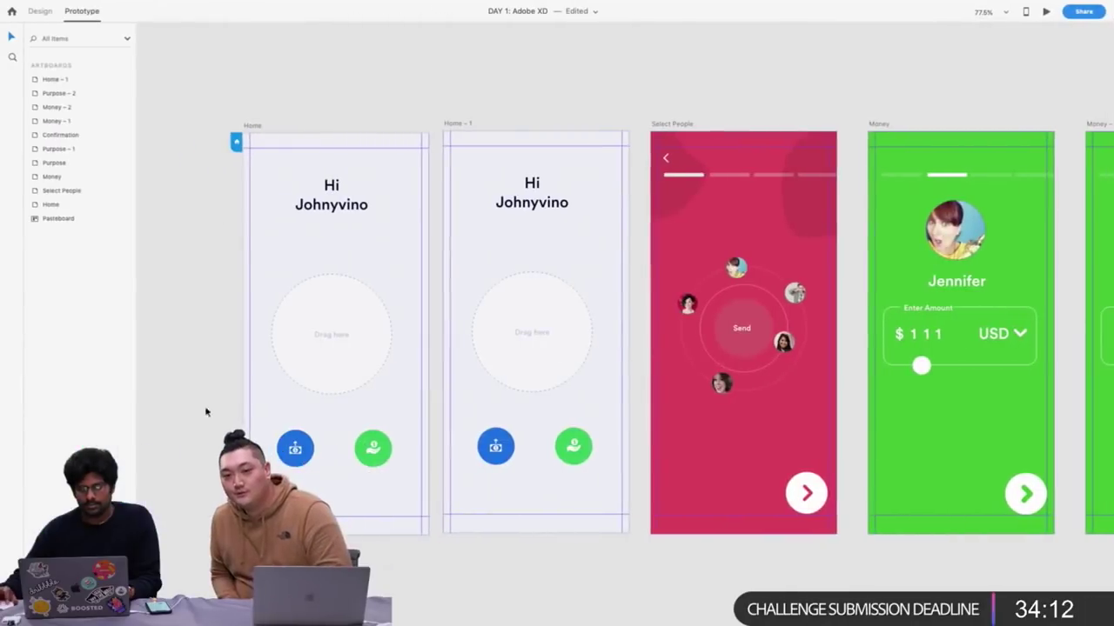
Change the trigger of the link from Home's blue button to Home – 1 to Tap
scroll(218, 415, "up", 3)
left_click(301, 456)
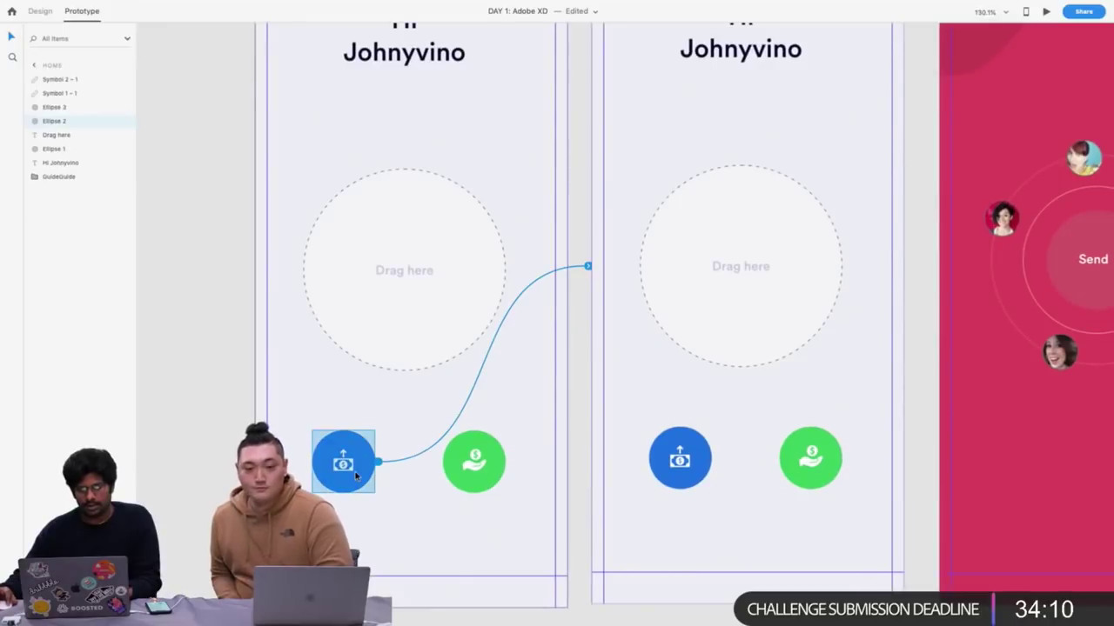
left_click(258, 408)
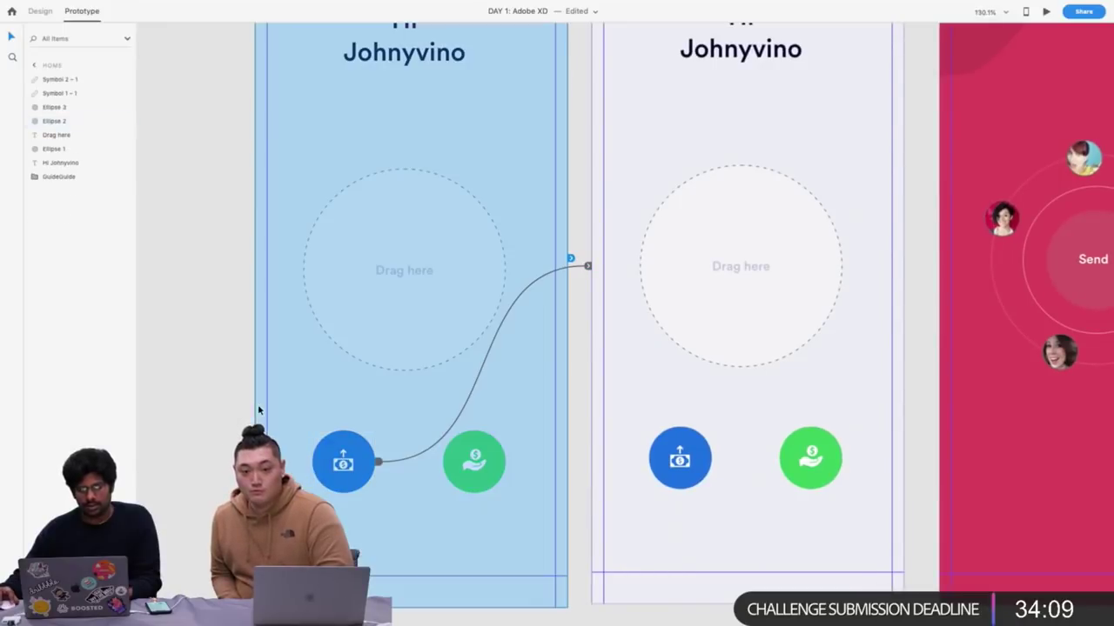
left_click(306, 455)
left_click(348, 458)
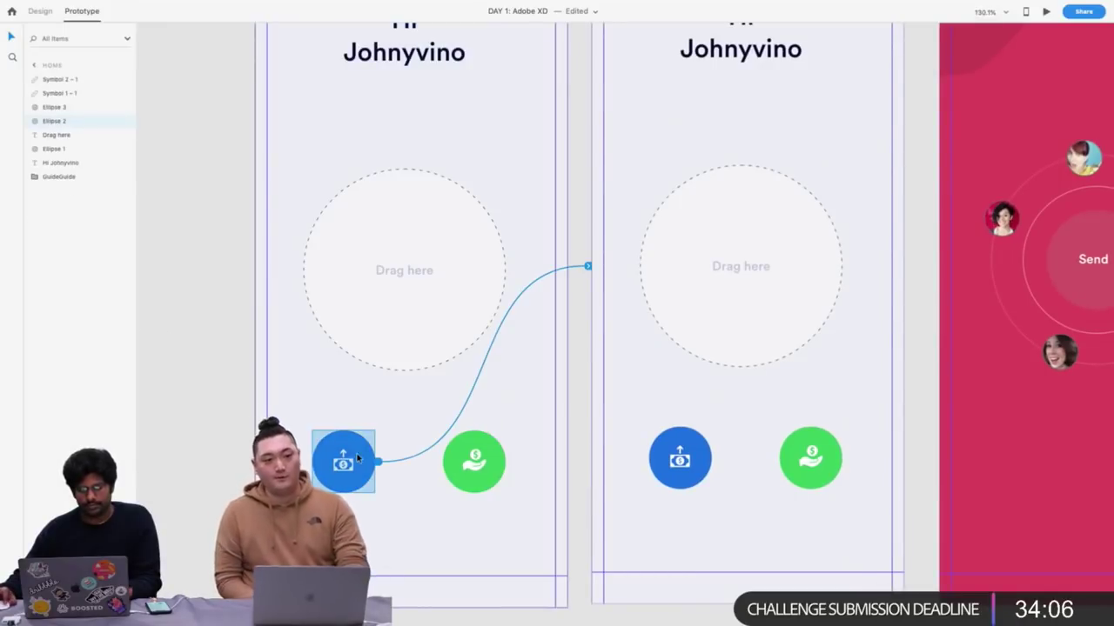
left_click_drag(589, 266, 712, 275)
left_click(569, 130)
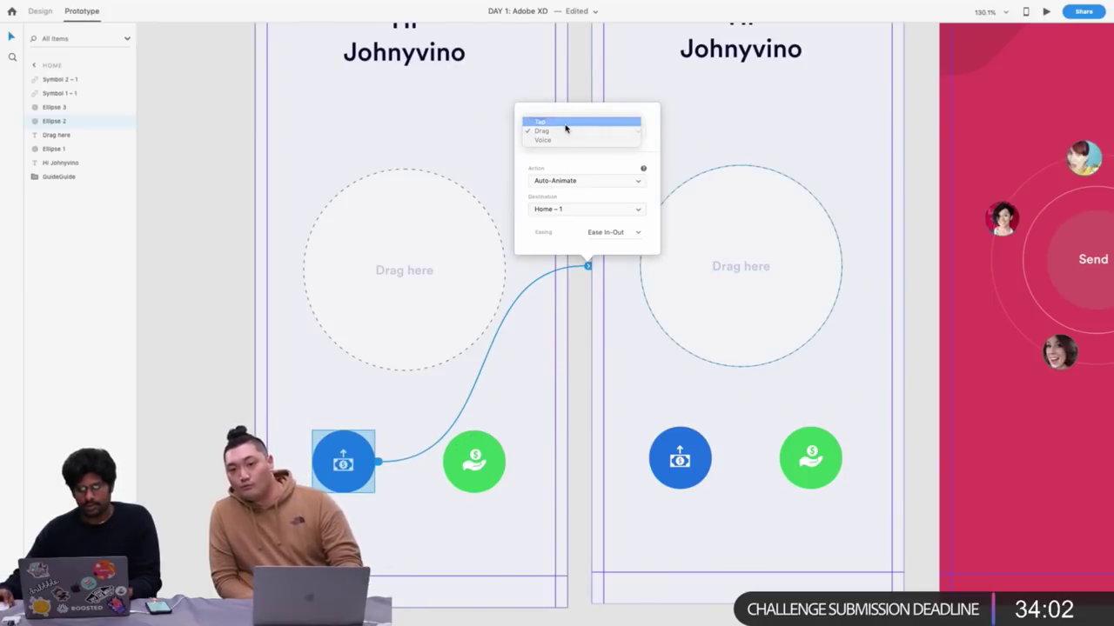
left_click(565, 124)
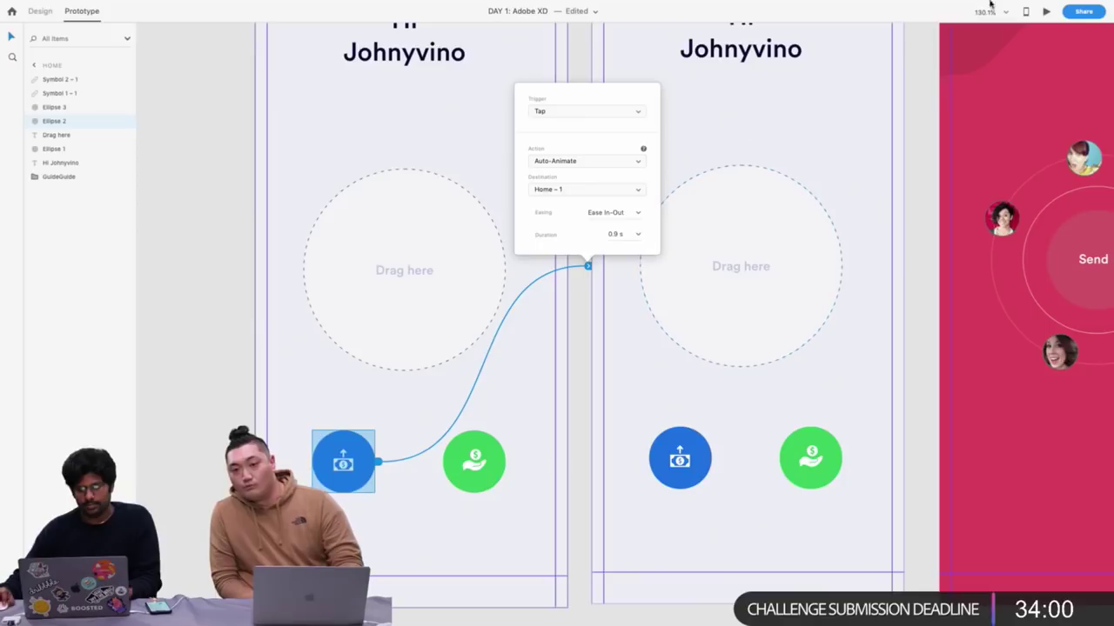
Preview the prototype and test the tap transition from the blue button, then return to the artboards
left_click(1046, 12)
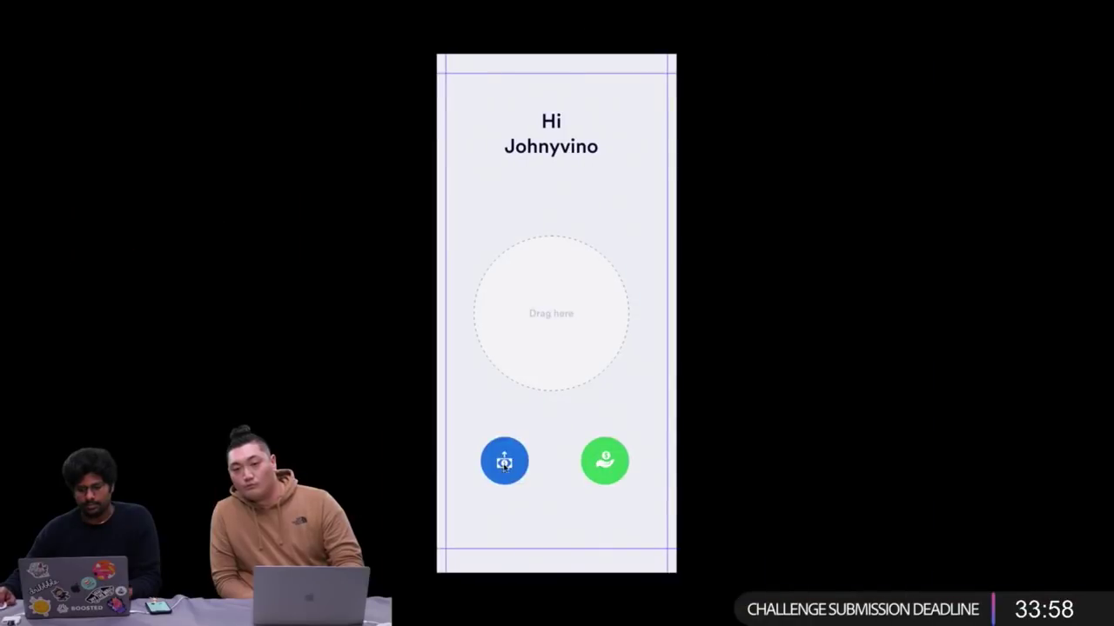
left_click(500, 462)
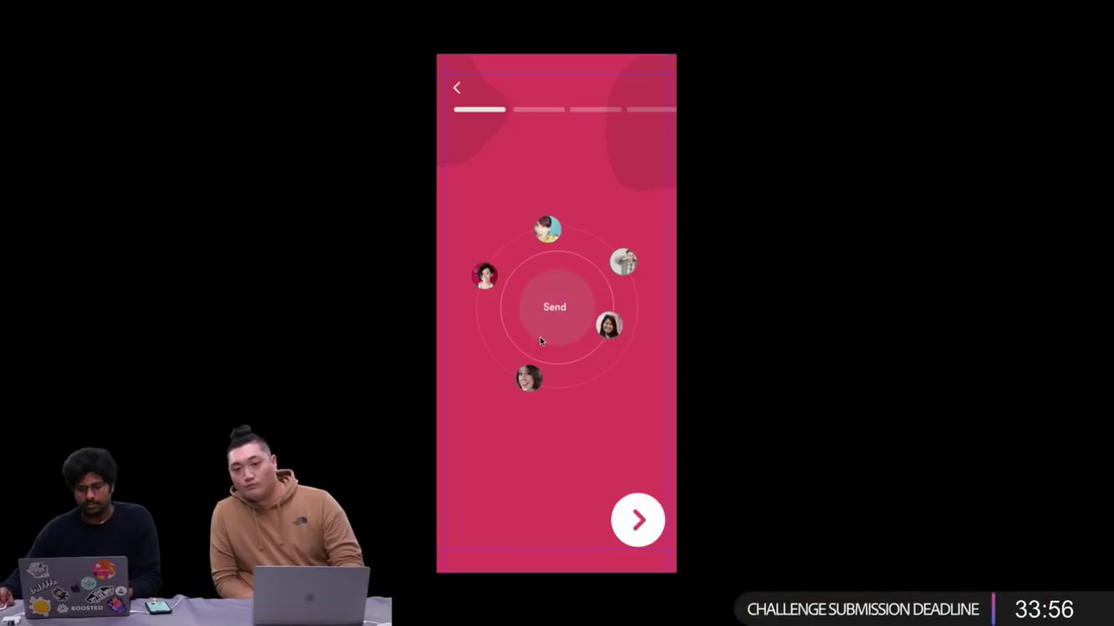
key("ctrl+Left")
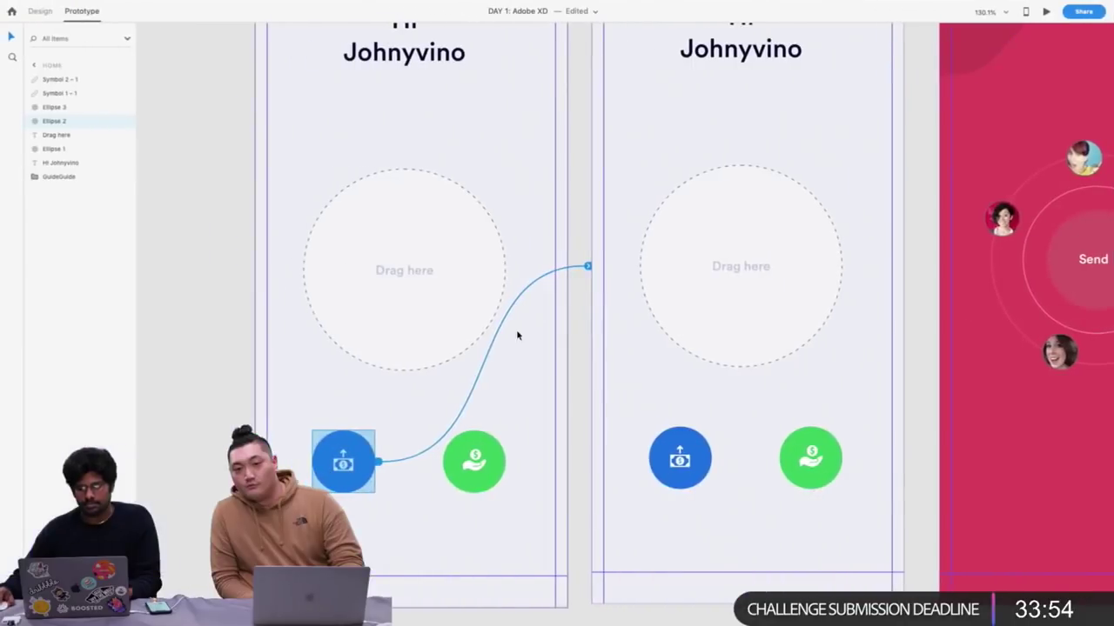
Remove the link between Home's blue button and Home – 1
scroll(421, 340, "down", 5)
left_click(503, 303)
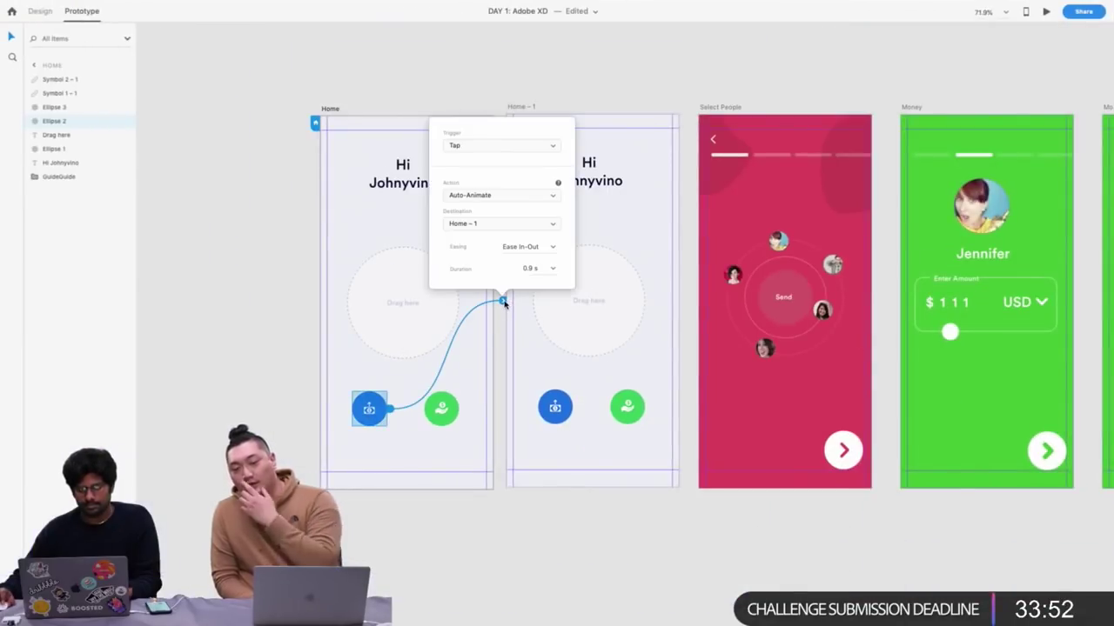
key("Delete")
key("ctrl+z")
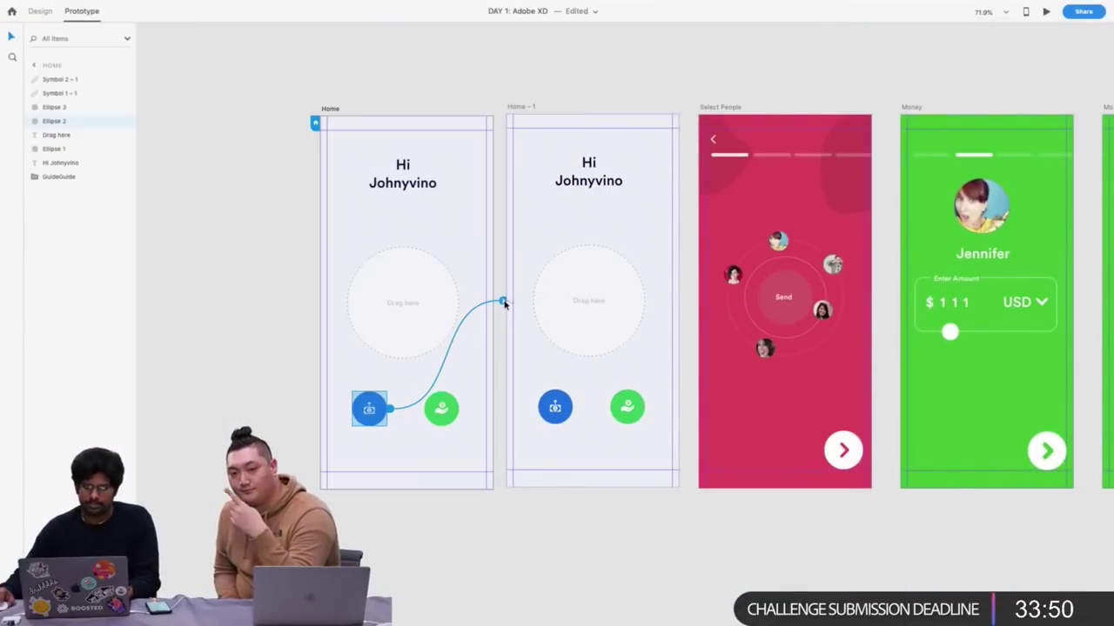
left_click(331, 386)
left_click(369, 408)
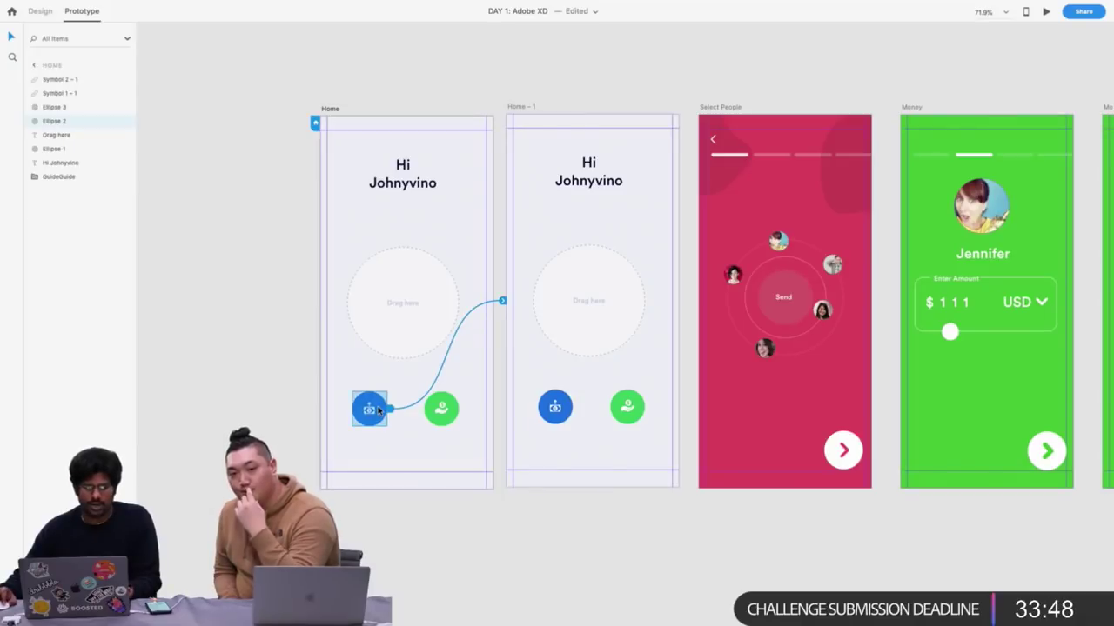
scroll(371, 409, "up", 3)
scroll(378, 411, "up", 5)
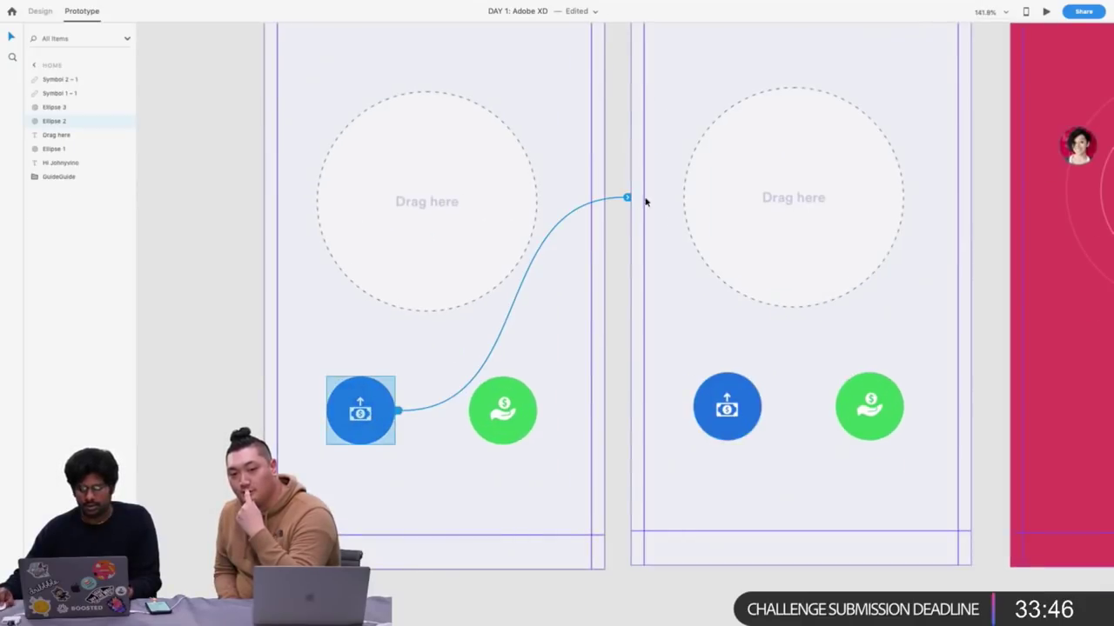
left_click_drag(629, 199, 623, 205)
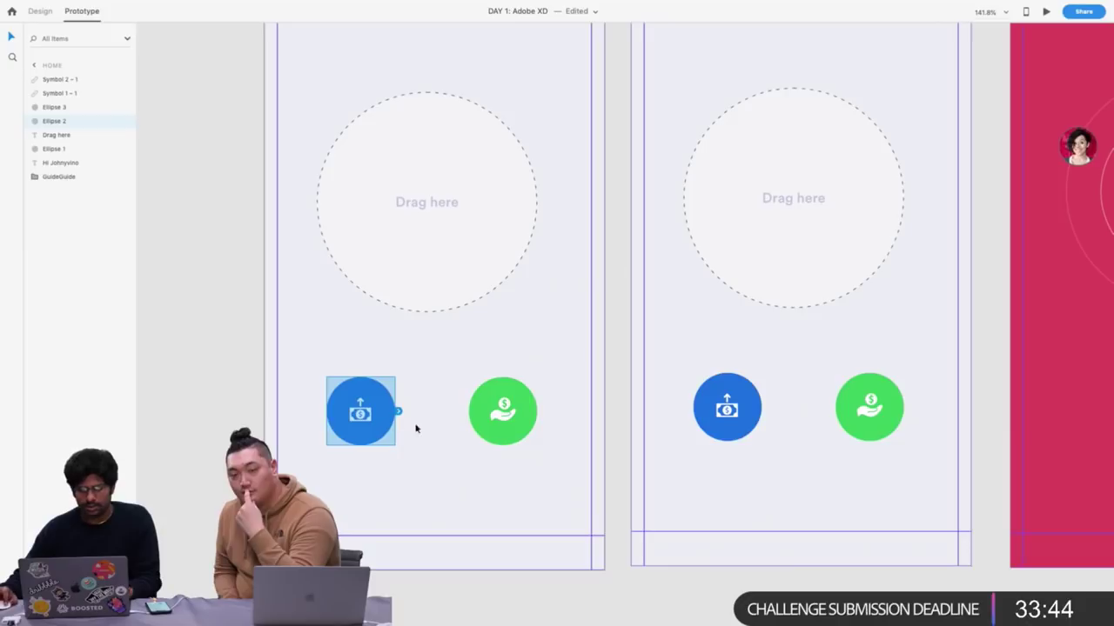
In Design mode, move the blue button with its icon on Home – 1 into the Drag here circle, at about X 129, Y 437
left_click(448, 370)
left_click(360, 404)
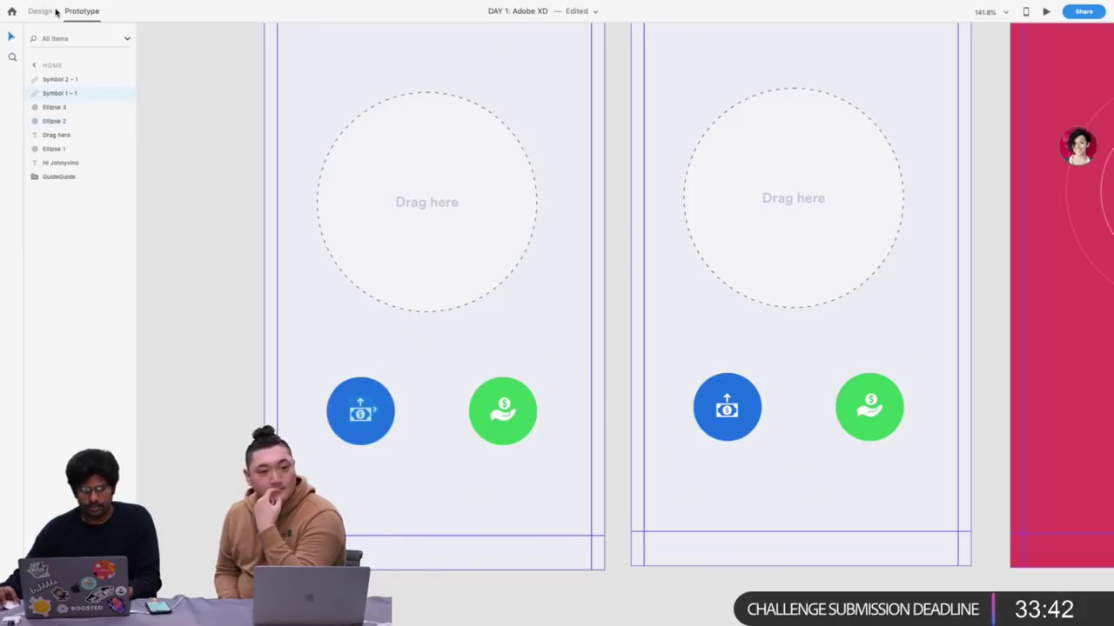
left_click(39, 11)
scroll(266, 323, "down", 3)
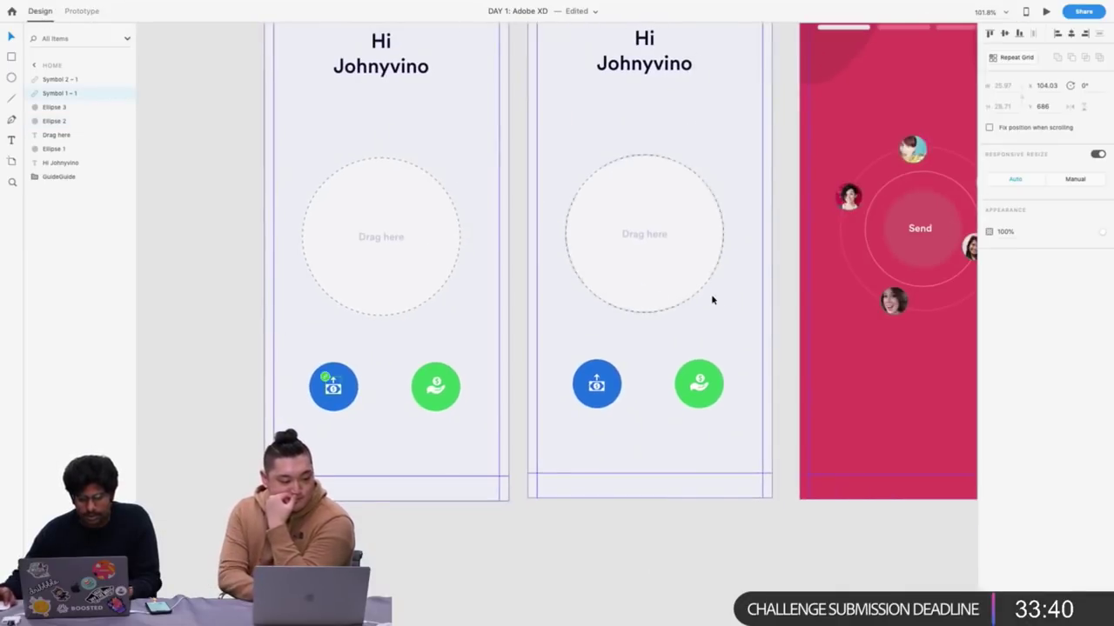
left_click(612, 391)
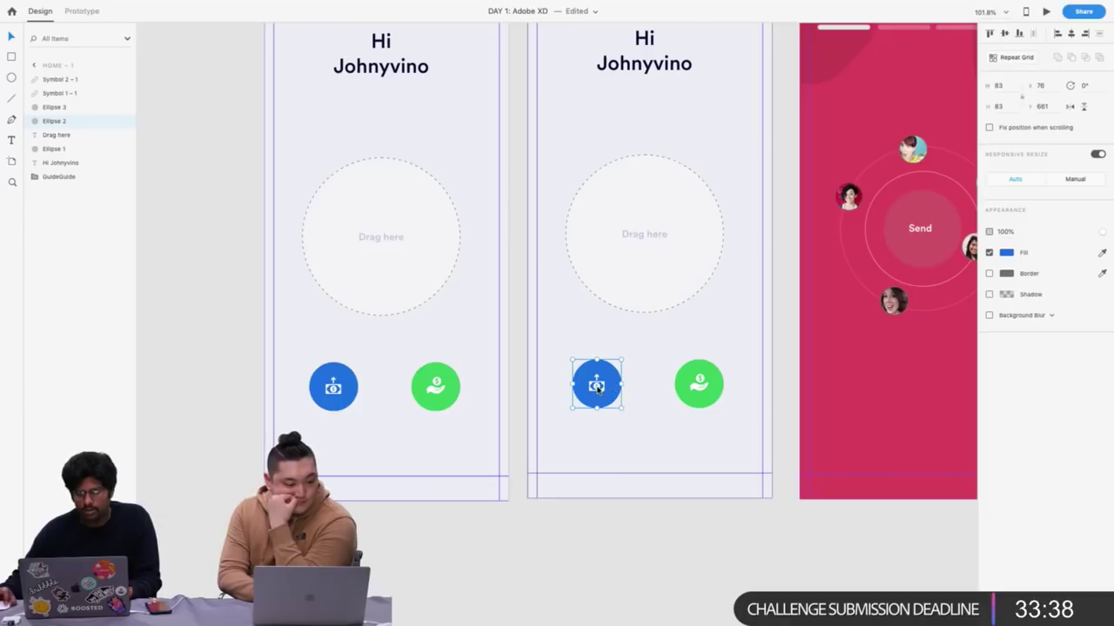
left_click_drag(596, 385, 628, 254)
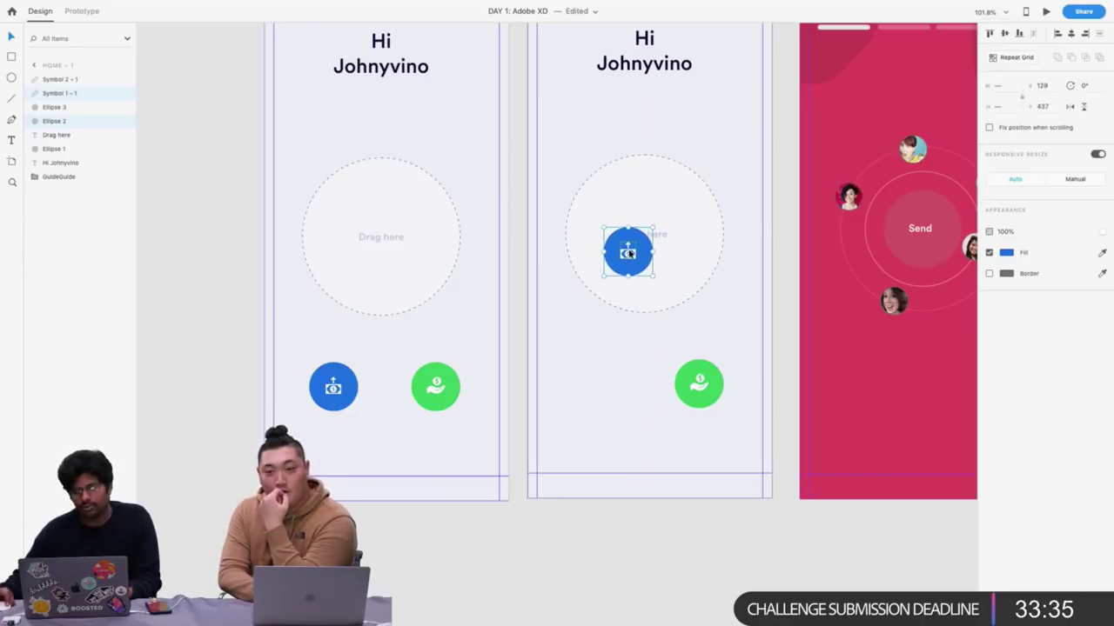
Link Home's blue button to Home – 1 using a Drag trigger, Auto-Animate action and Ease In-Out easing
left_click(334, 387)
scroll(339, 384, "down", 3)
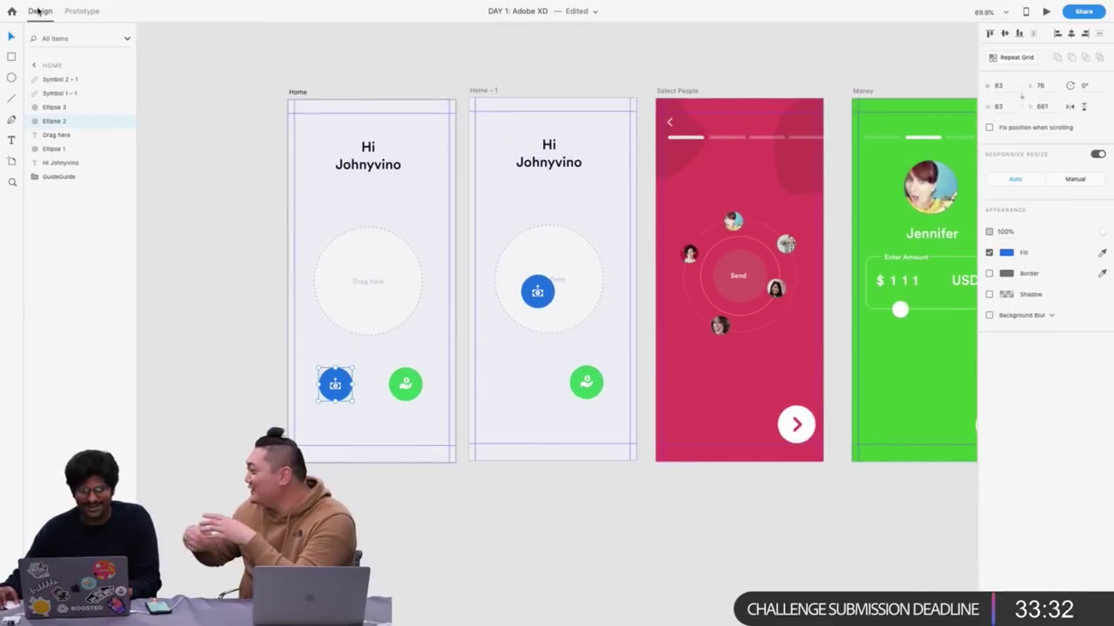
key("ctrl+Tab")
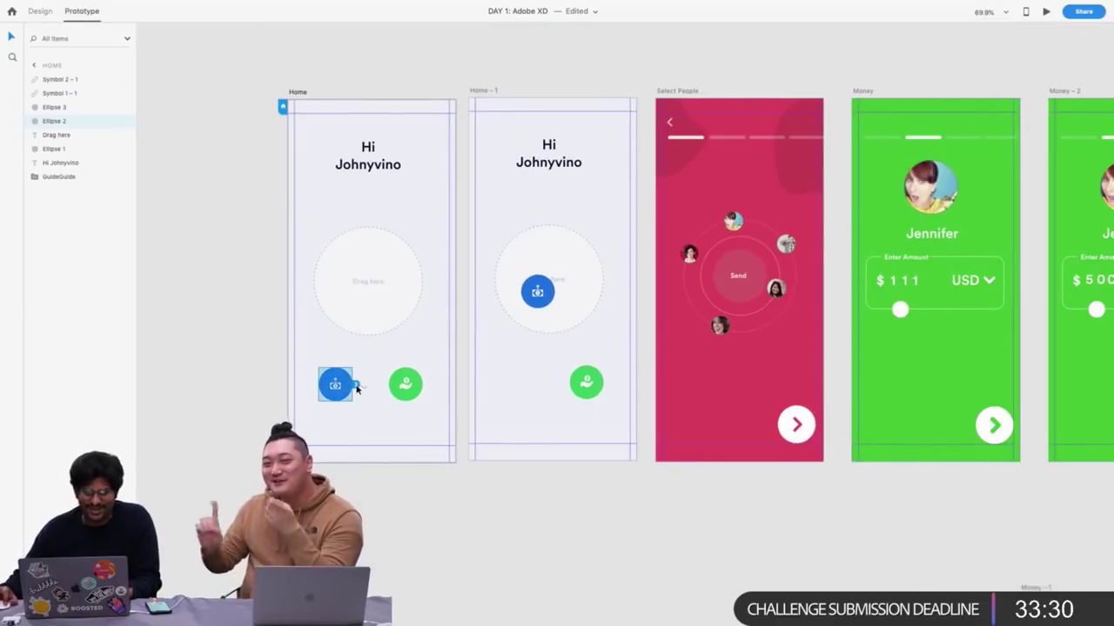
left_click_drag(356, 388, 514, 291)
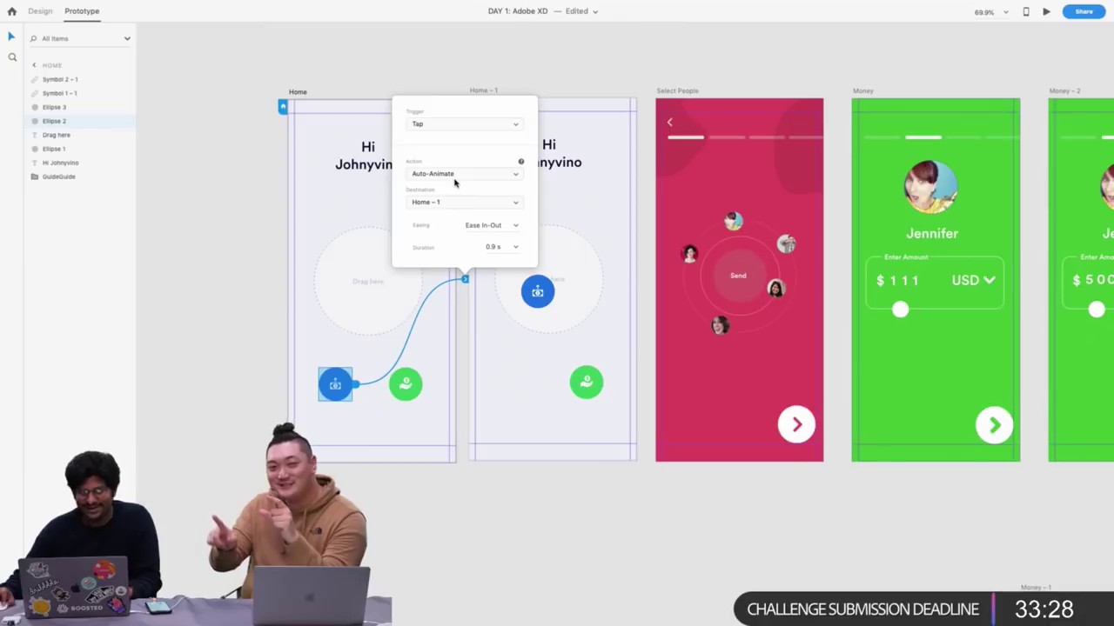
left_click(428, 123)
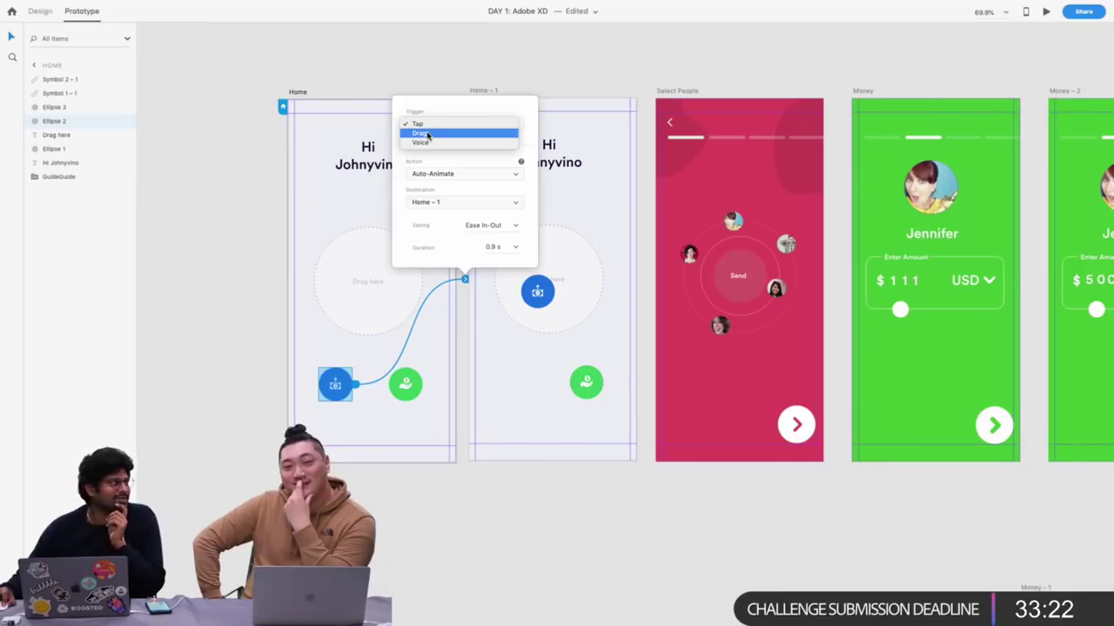
left_click(427, 135)
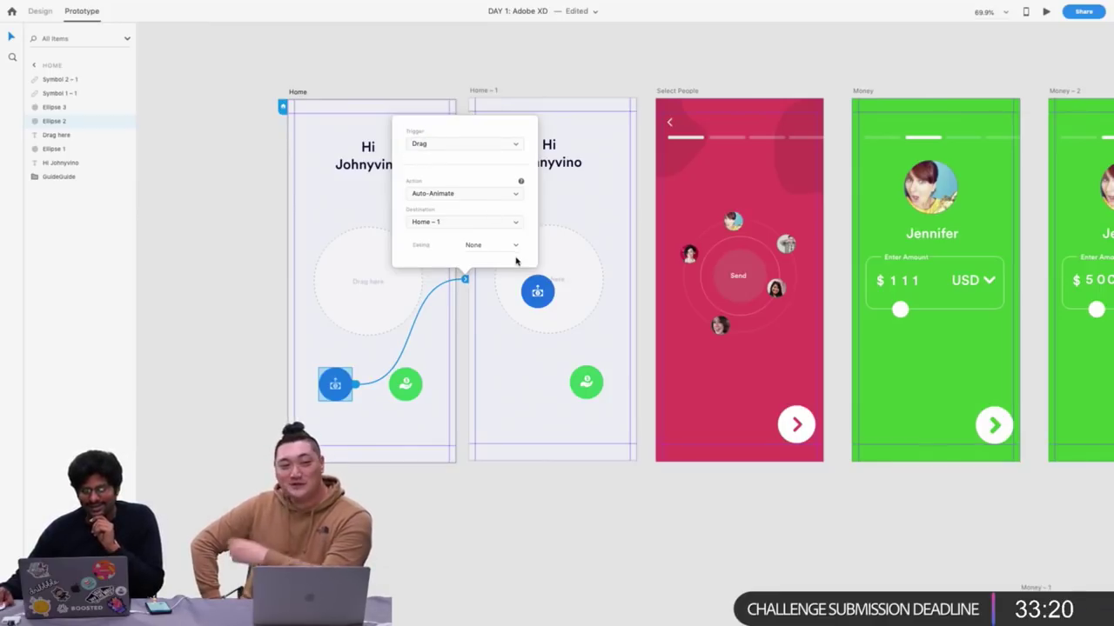
left_click(517, 248)
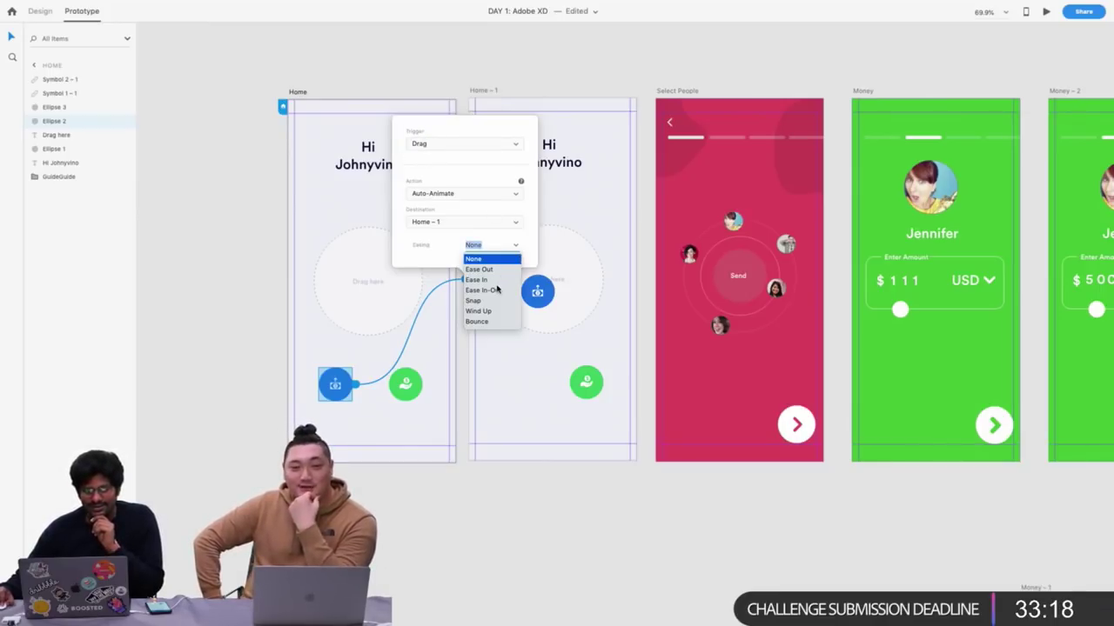
left_click(496, 290)
left_click(271, 78)
Preview the prototype from Home, test dragging the blue button into the circle, and return to the artboards
left_click(295, 92)
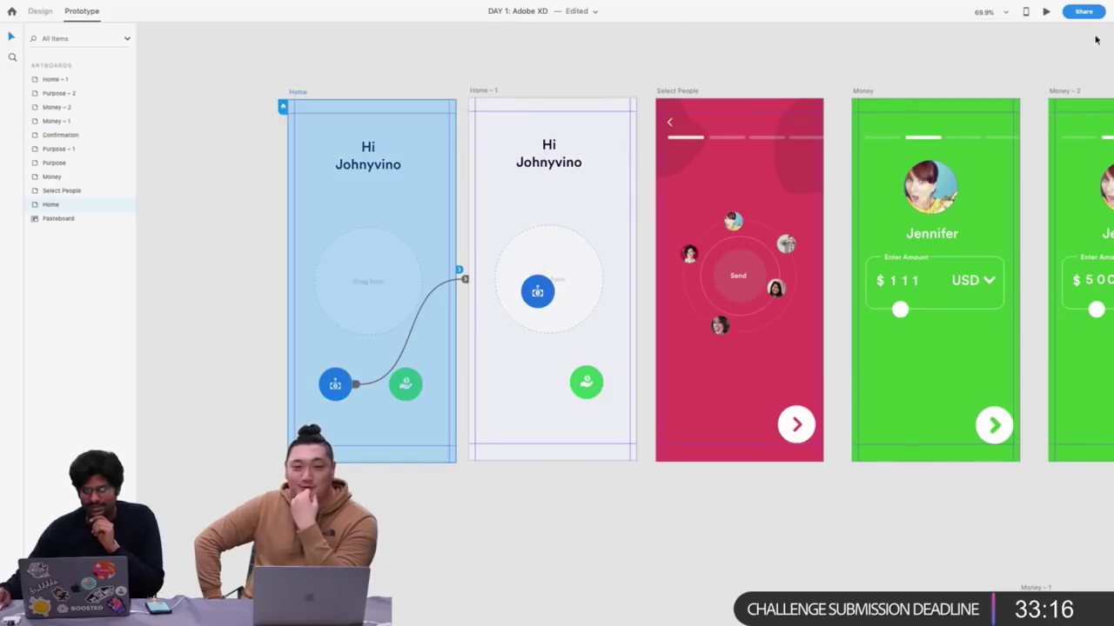
left_click(1047, 12)
left_click_drag(502, 461, 598, 269)
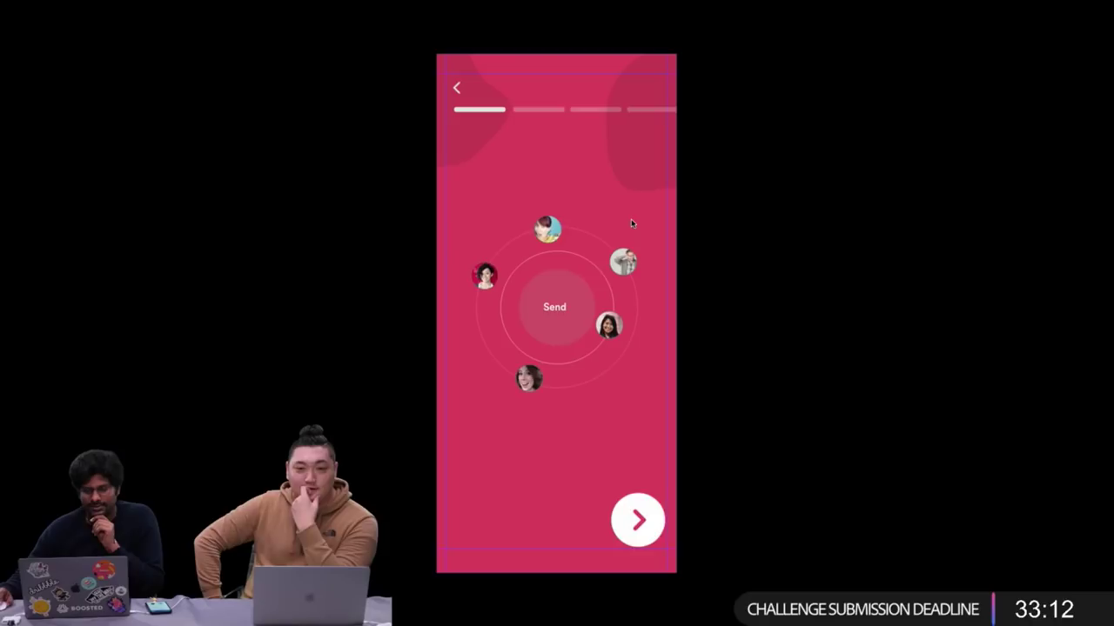
key("Escape")
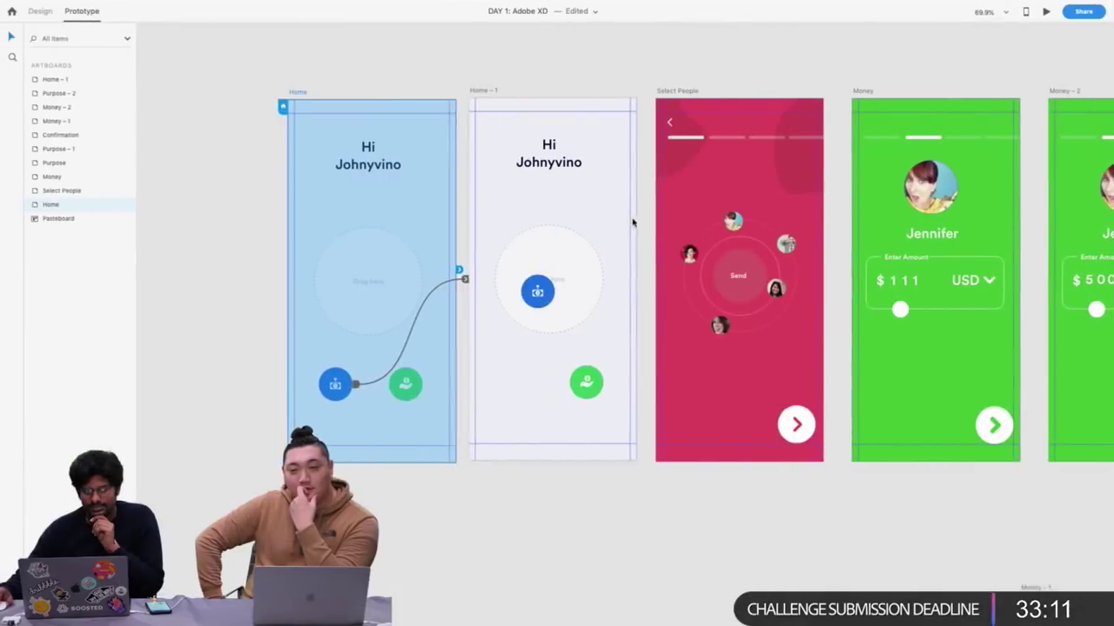
In Design mode, draw a large circle about 1396 × 1396 covering the whole Select People artboard
left_click(498, 92)
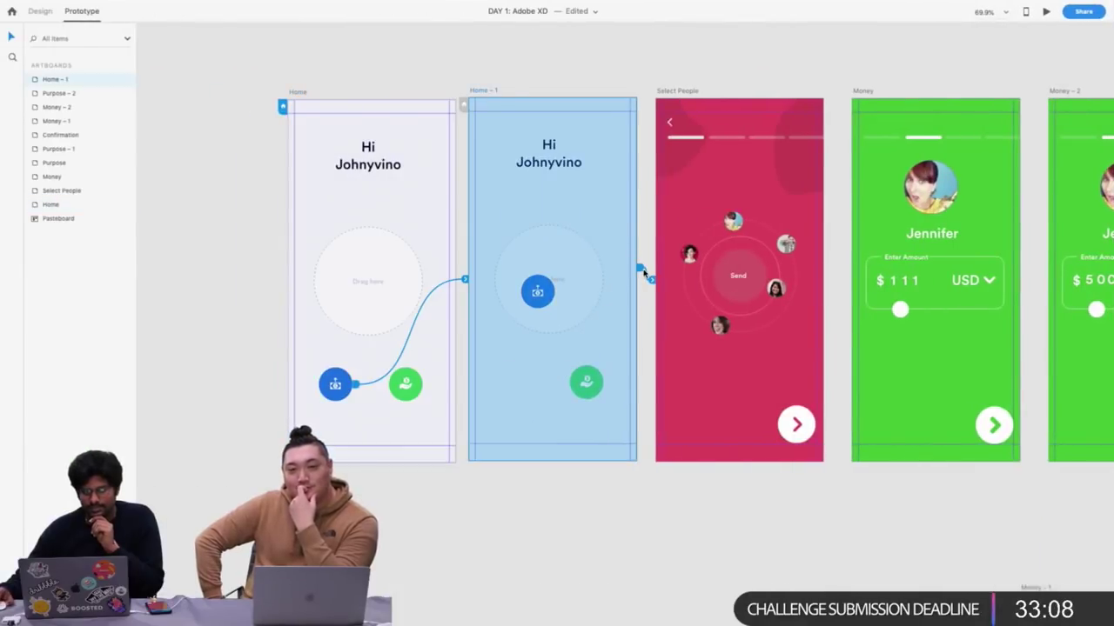
scroll(645, 274, "right", 5)
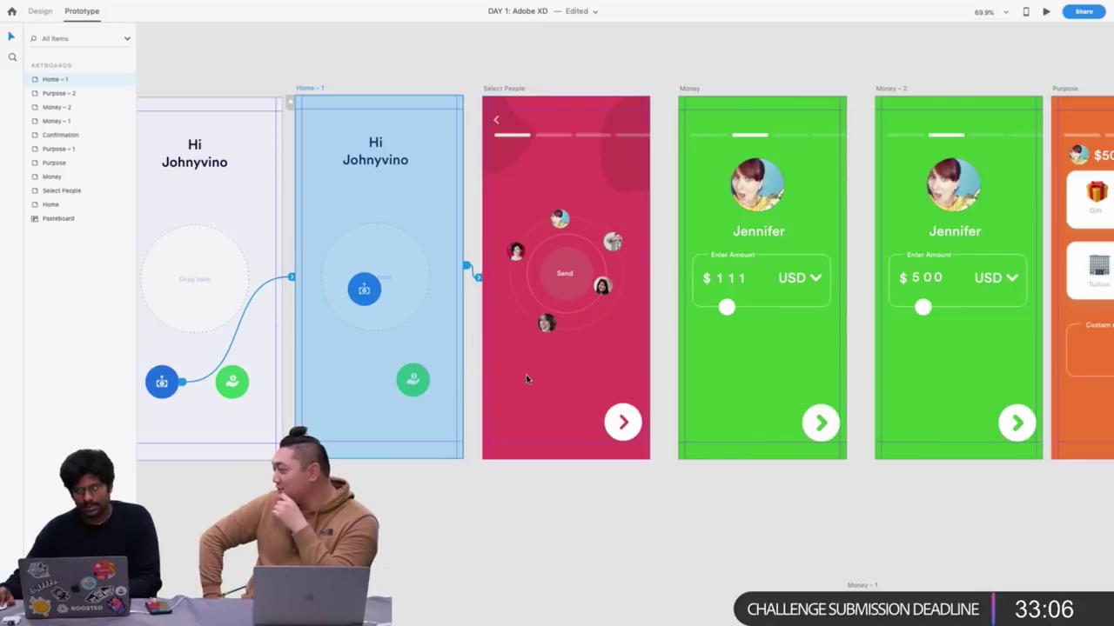
left_click(526, 375)
scroll(443, 249, "up", 5)
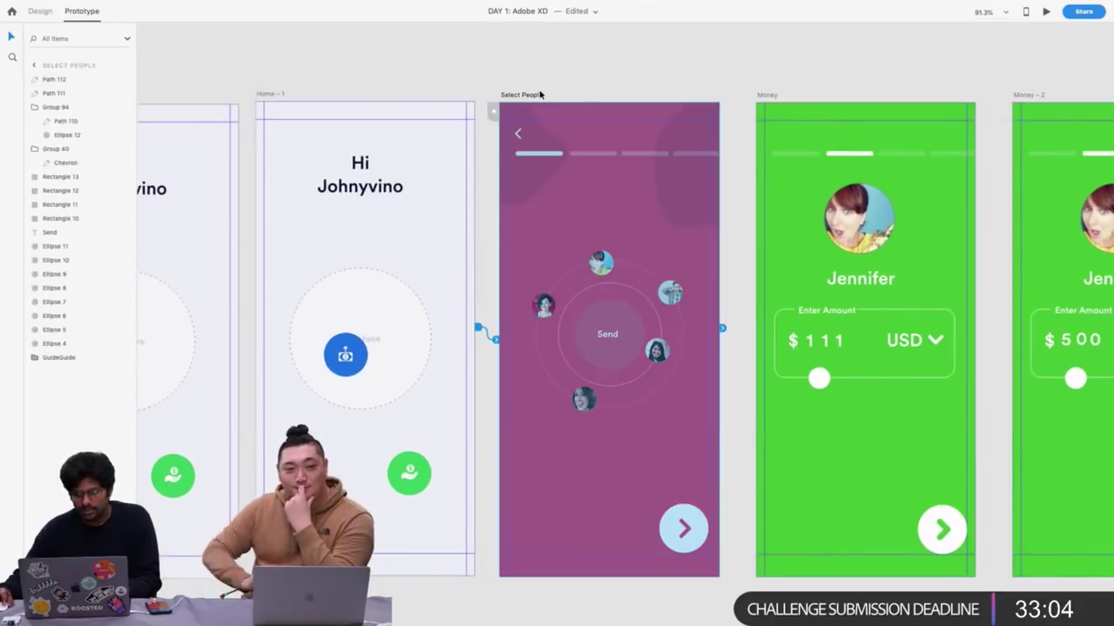
left_click(522, 94)
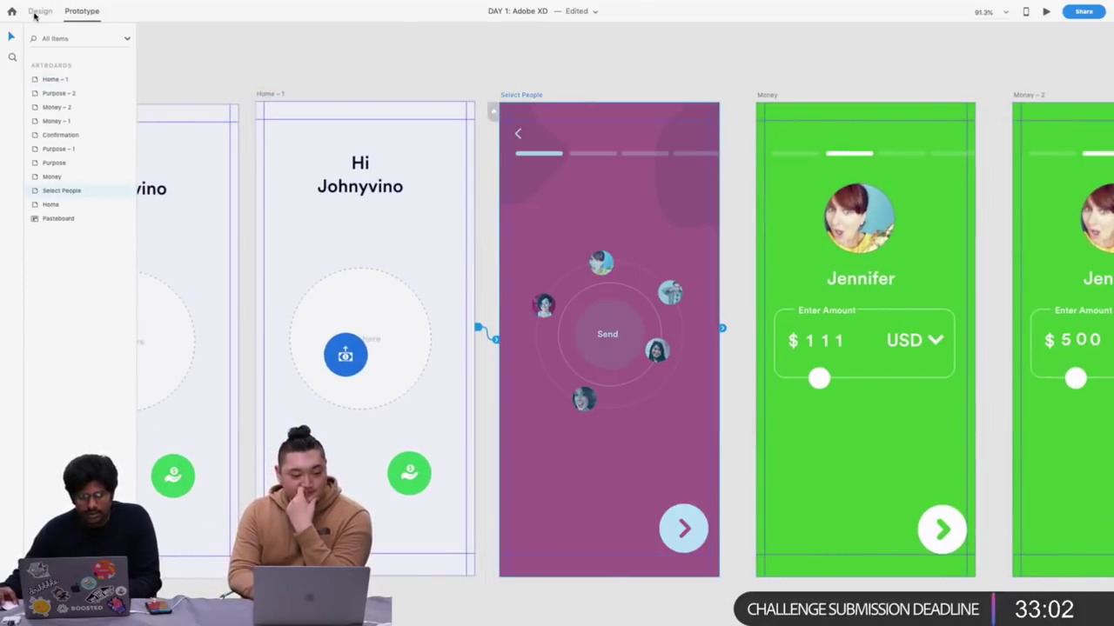
left_click(39, 11)
left_click(512, 68)
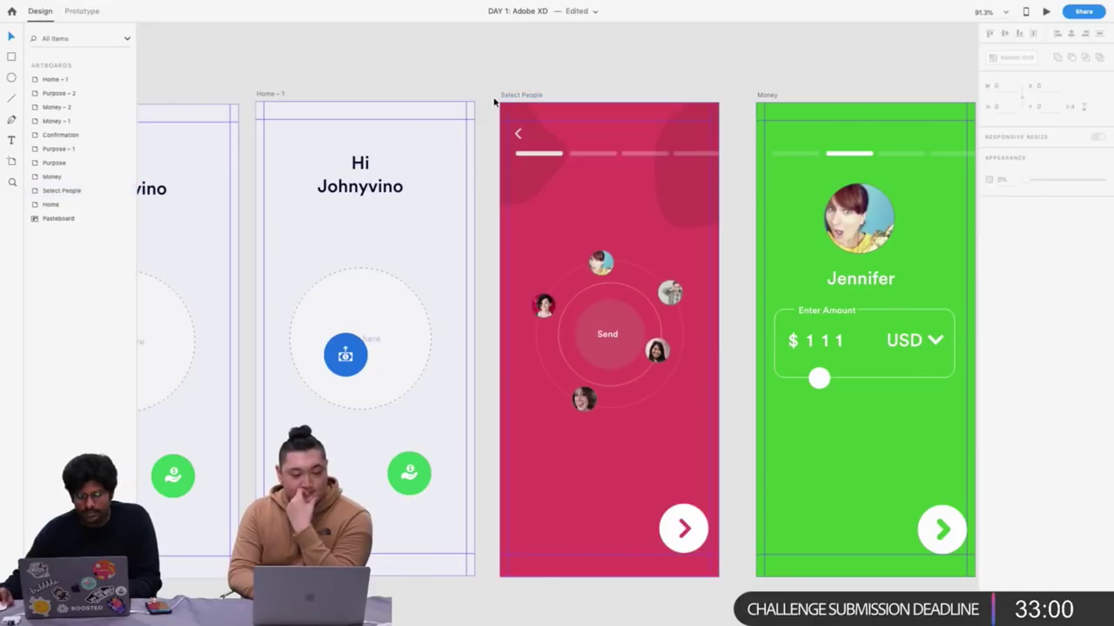
left_click(502, 102)
scroll(502, 101, "down", 3)
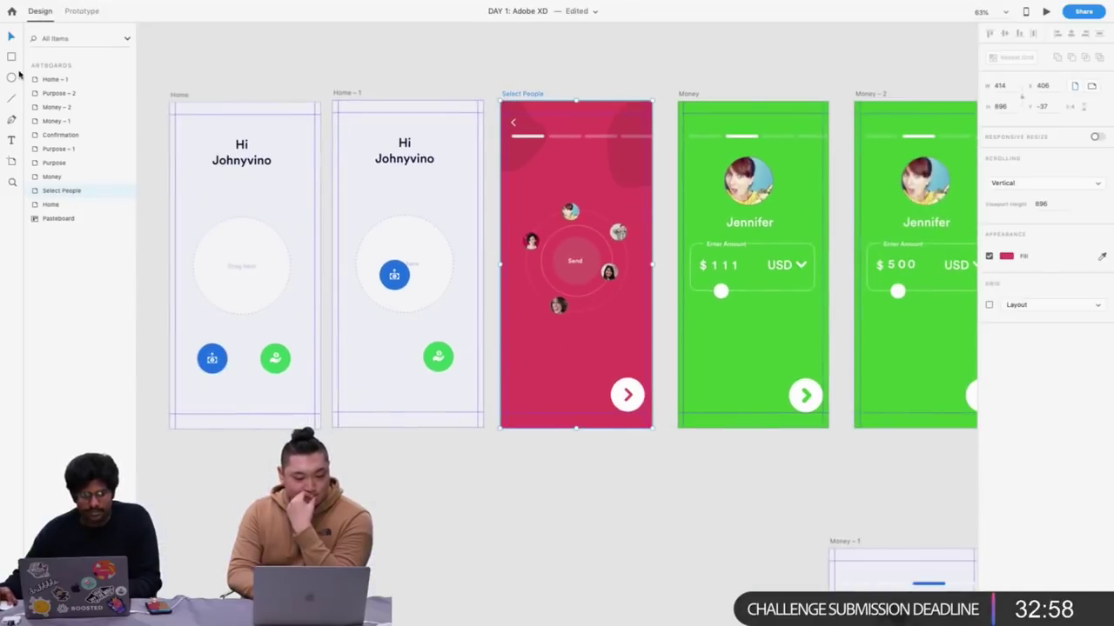
mouse_move(466, 73)
left_mouse_down()
mouse_move(609, 218)
mouse_move(862, 547)
mouse_move(975, 583)
left_mouse_up()
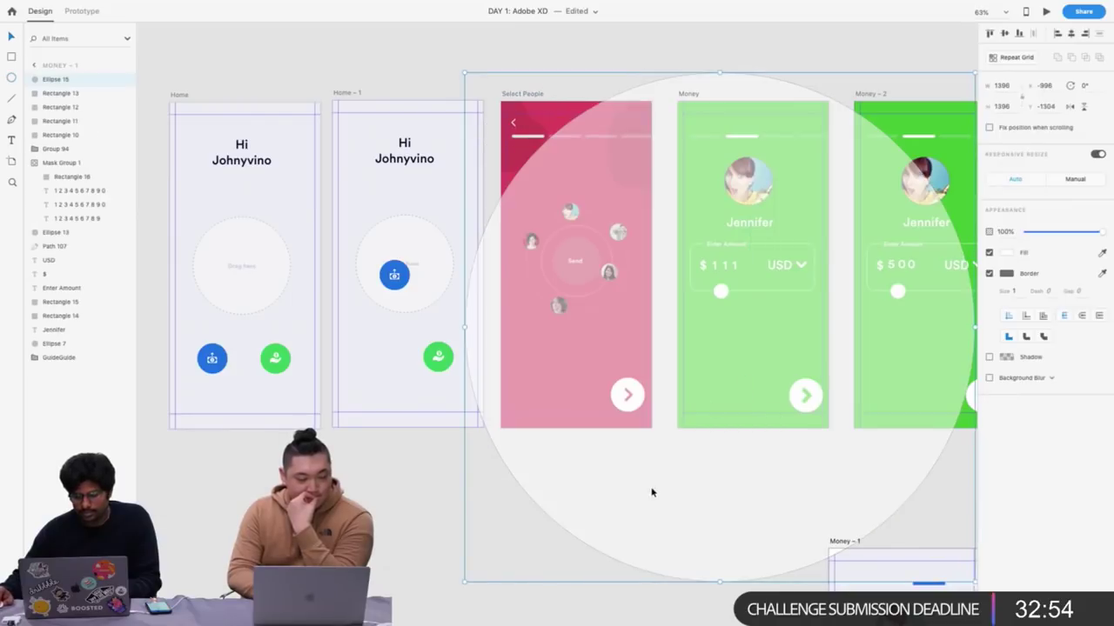
Cut the large circle and paste it into Select People, positioned over the whole artboard at about X -284, Y -194
left_click_drag(589, 363, 463, 321)
scroll(545, 144, "down", 1)
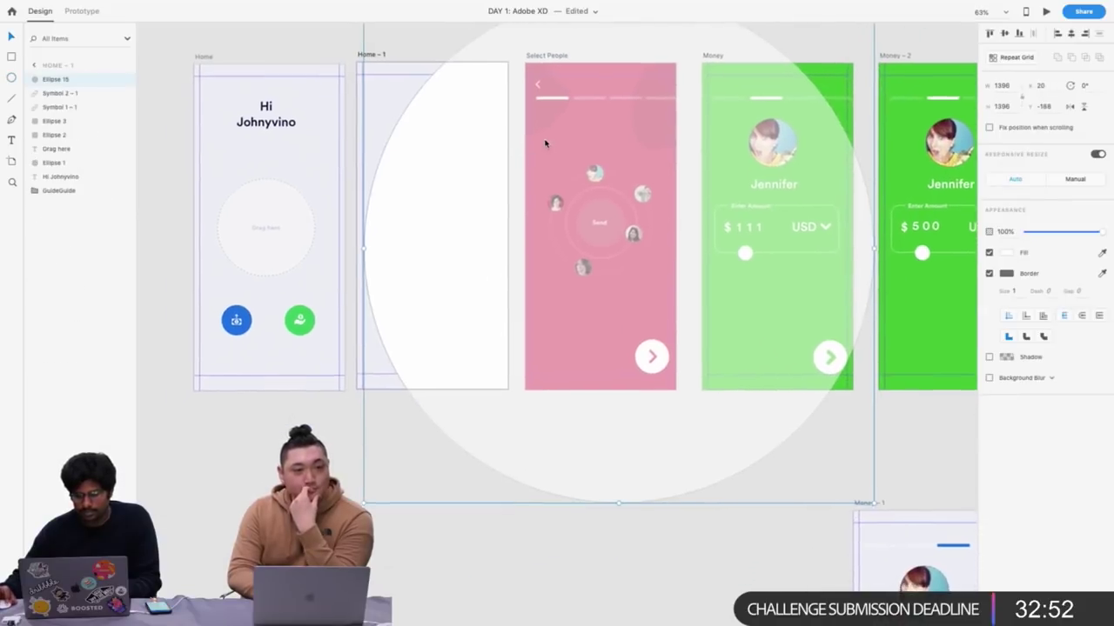
scroll(547, 143, "up", 3)
key("Delete")
left_click(533, 181)
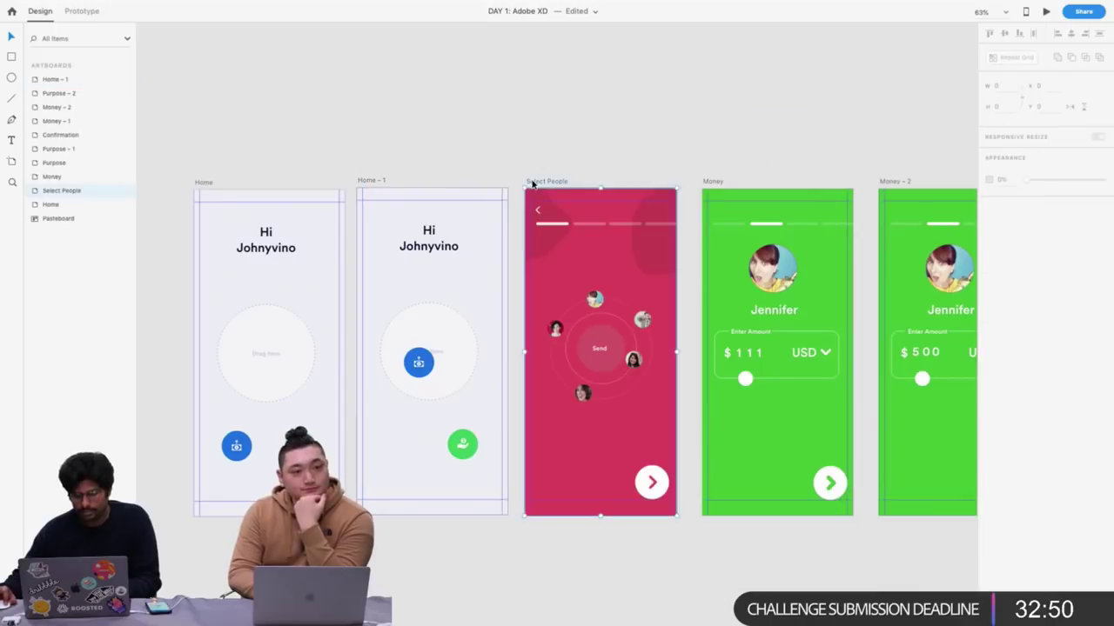
key("ctrl+v")
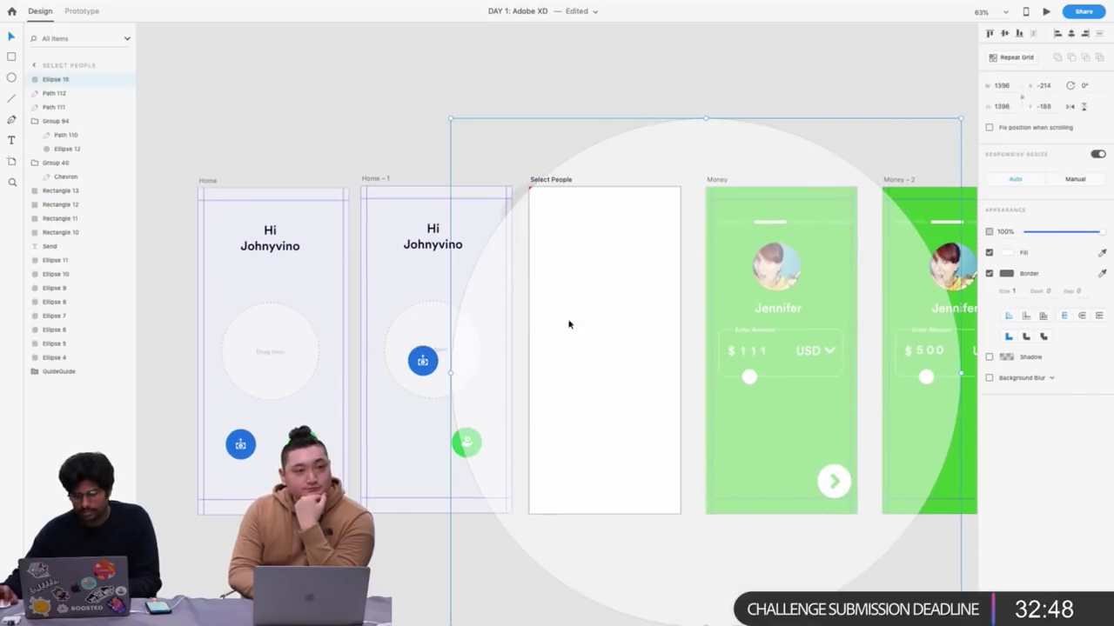
scroll(707, 429, "right", 2)
scroll(708, 428, "down", 1)
left_click_drag(521, 402, 498, 400)
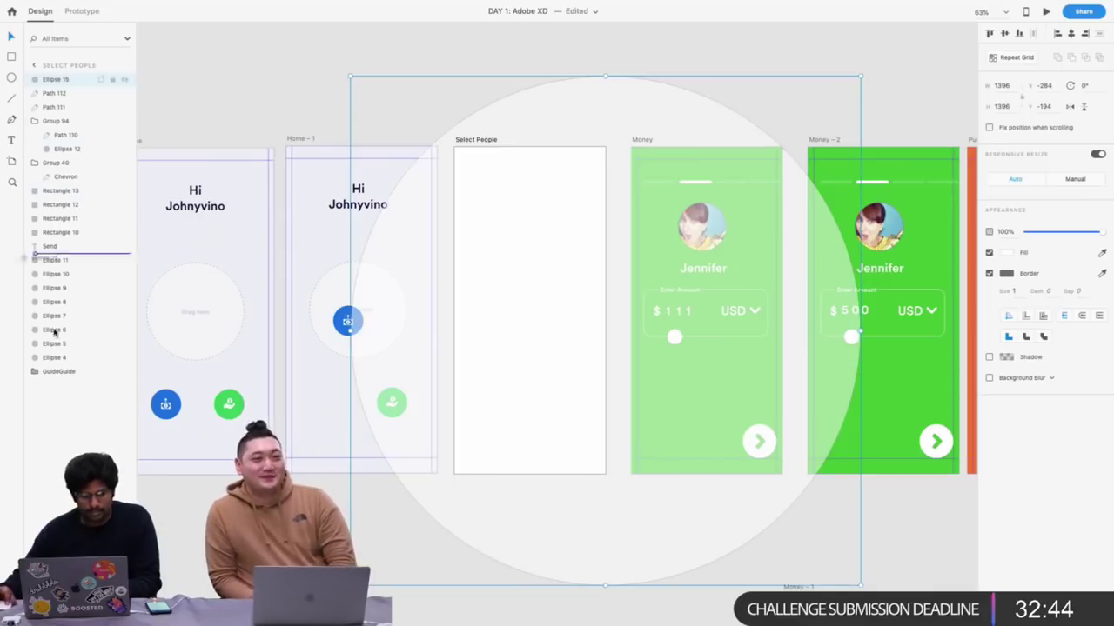
Move the large circle below Select People's content, just above GuideGuide, and fill it with pink sampled from the Send circle
left_click_drag(54, 374, 56, 366)
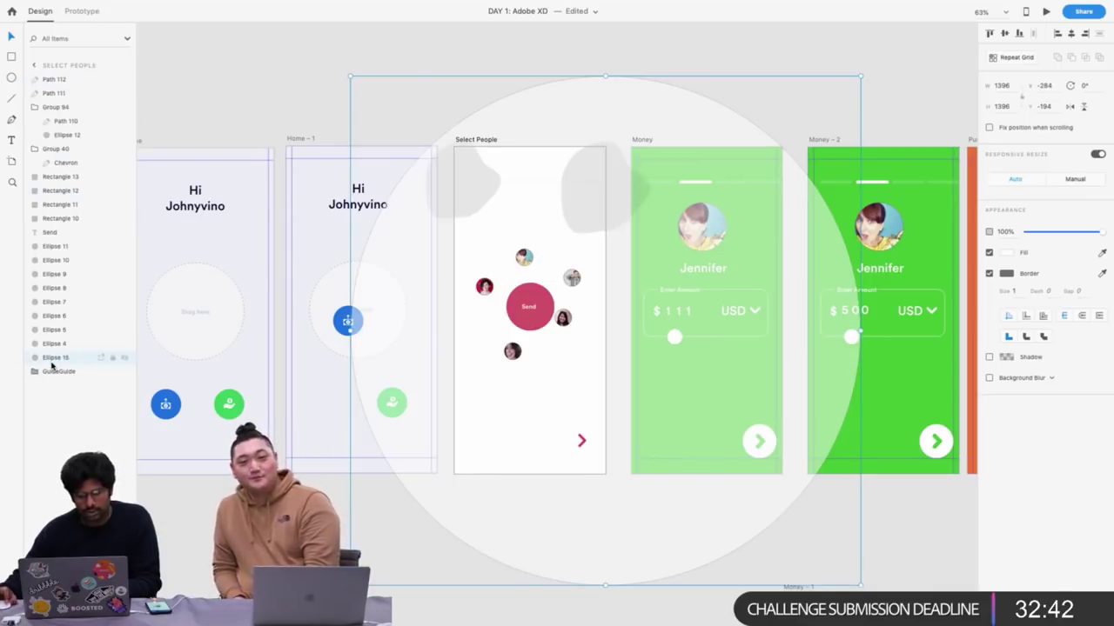
left_click(1007, 254)
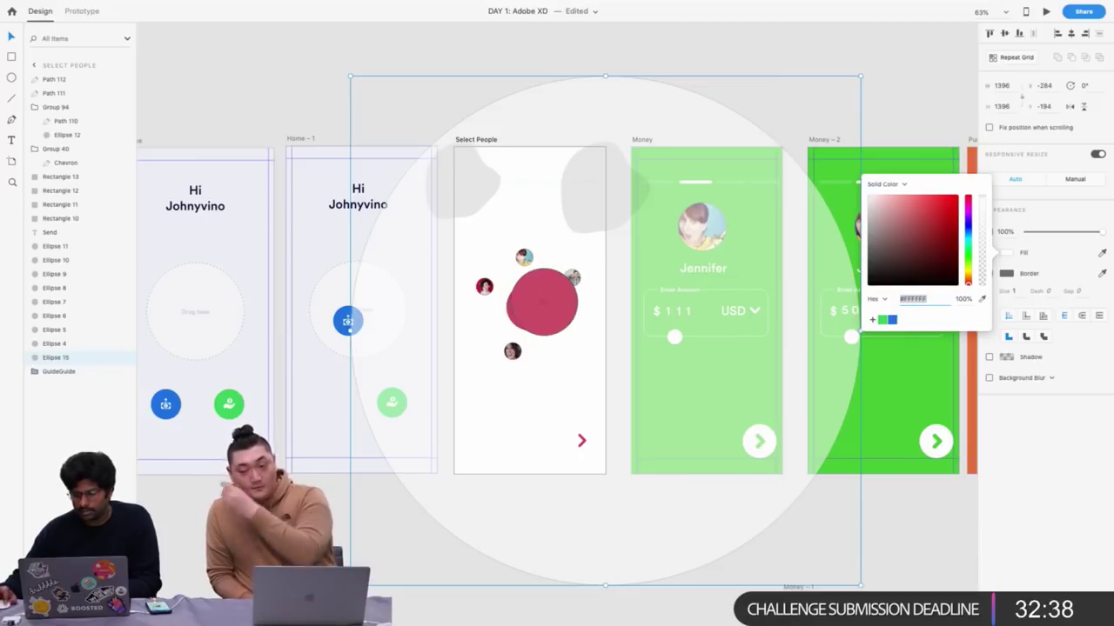
left_click(546, 300)
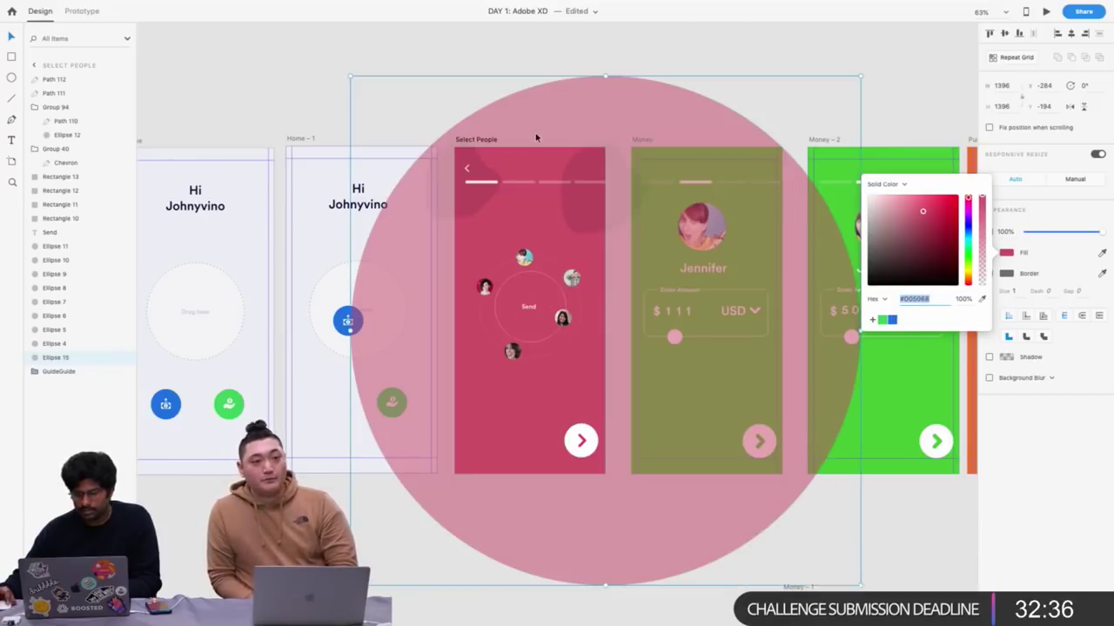
left_click(252, 94)
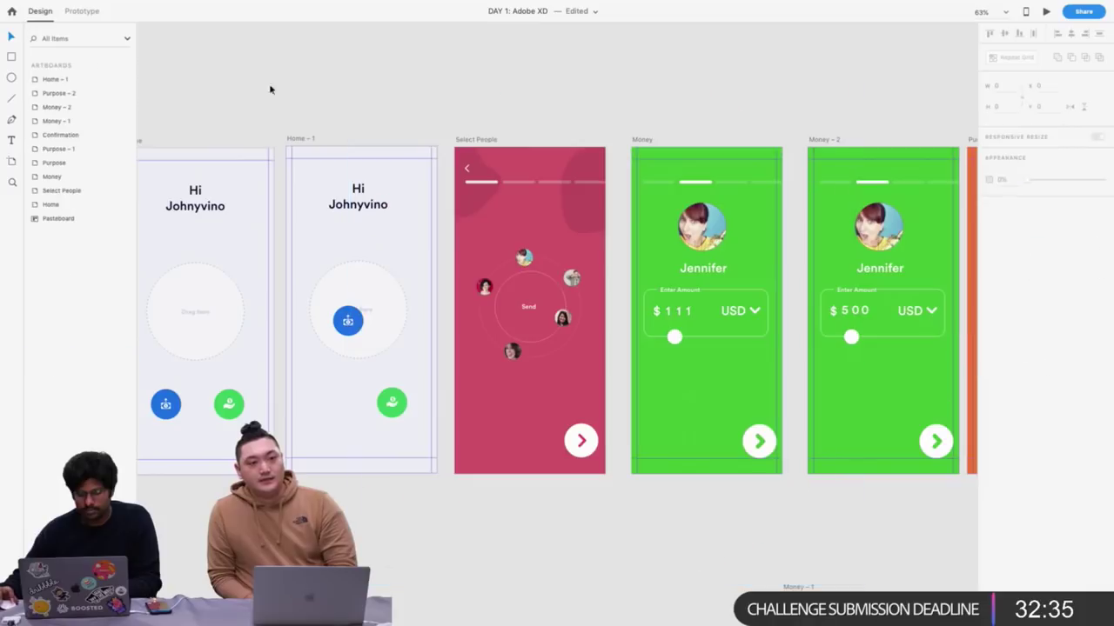
Copy the large pink circle from Select People and paste it into Home – 1
left_click(520, 151)
key("ctrl+x")
left_click(296, 140)
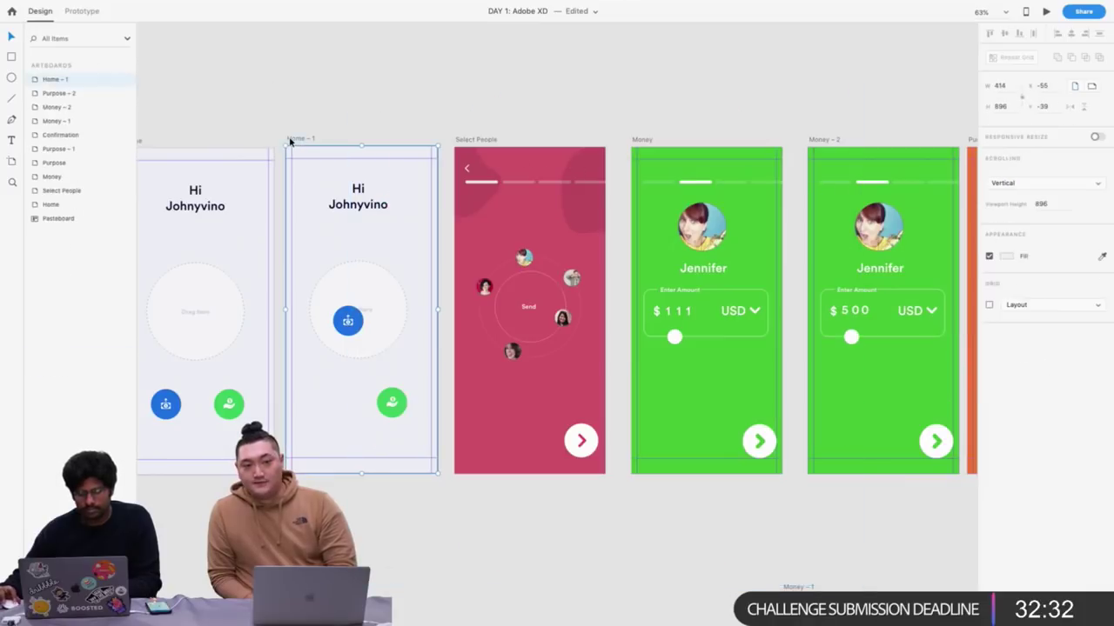
key("ctrl+v")
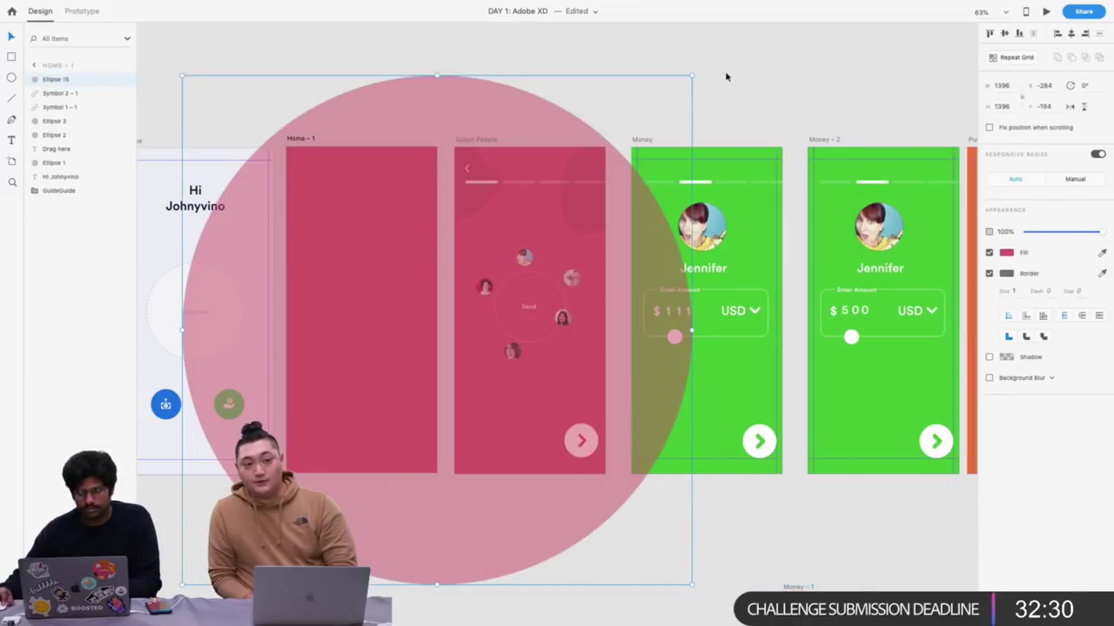
Shrink the pink circle on Home – 1 to about 6 × 6 and place it inside the Drag here circle at about X 207, Y 426
left_click_drag(691, 76, 477, 282)
left_click_drag(373, 331, 464, 282)
left_click_drag(570, 541, 417, 309)
left_click_drag(312, 285, 375, 328)
scroll(342, 270, "up", 5)
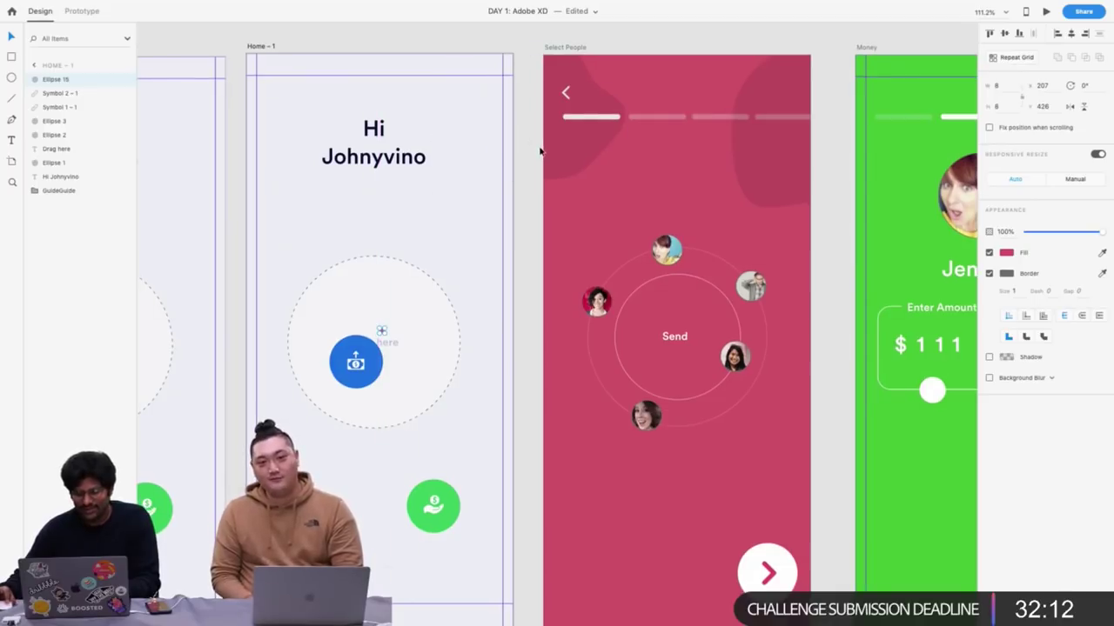
Set the Select People artboard's fill to the light background colour sampled from Home – 1
scroll(542, 149, "down", 3)
left_click(557, 83)
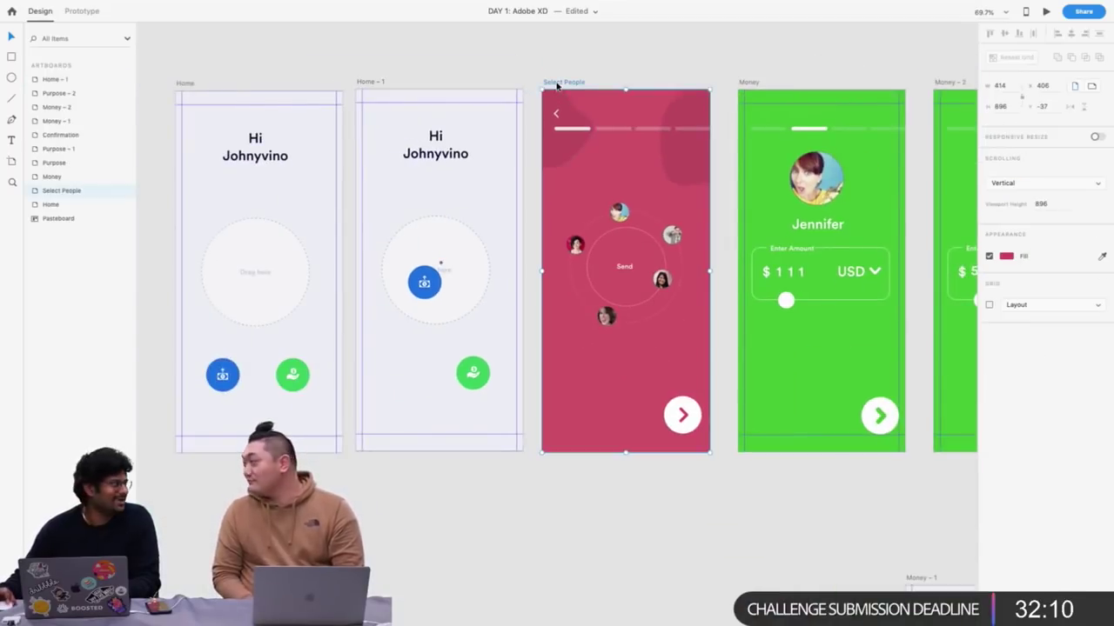
left_click(1007, 256)
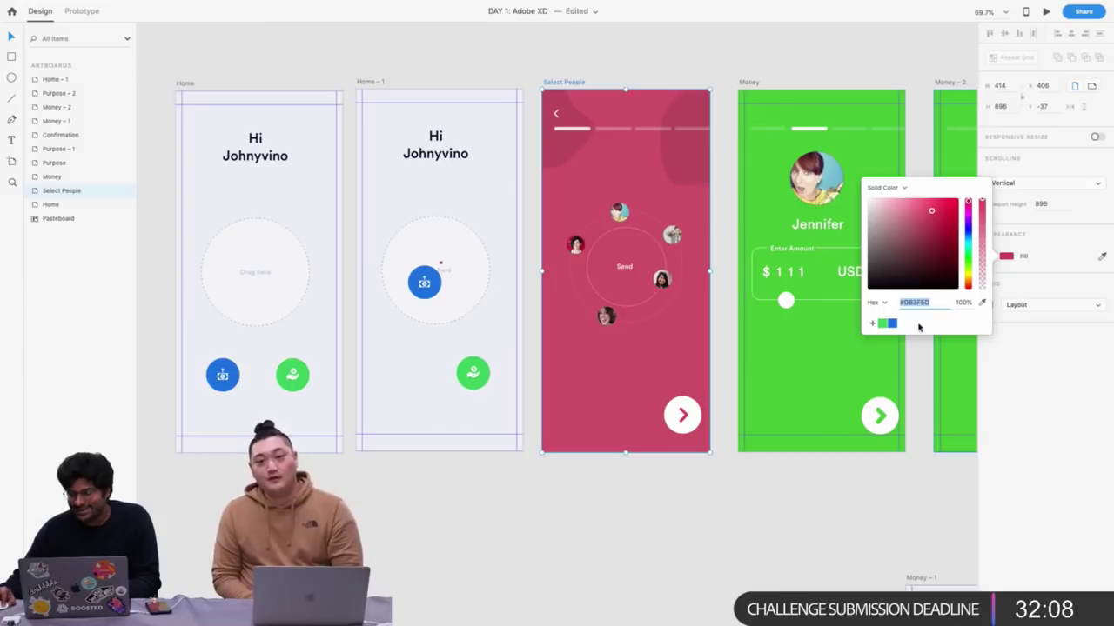
left_click(983, 305)
left_click(432, 187)
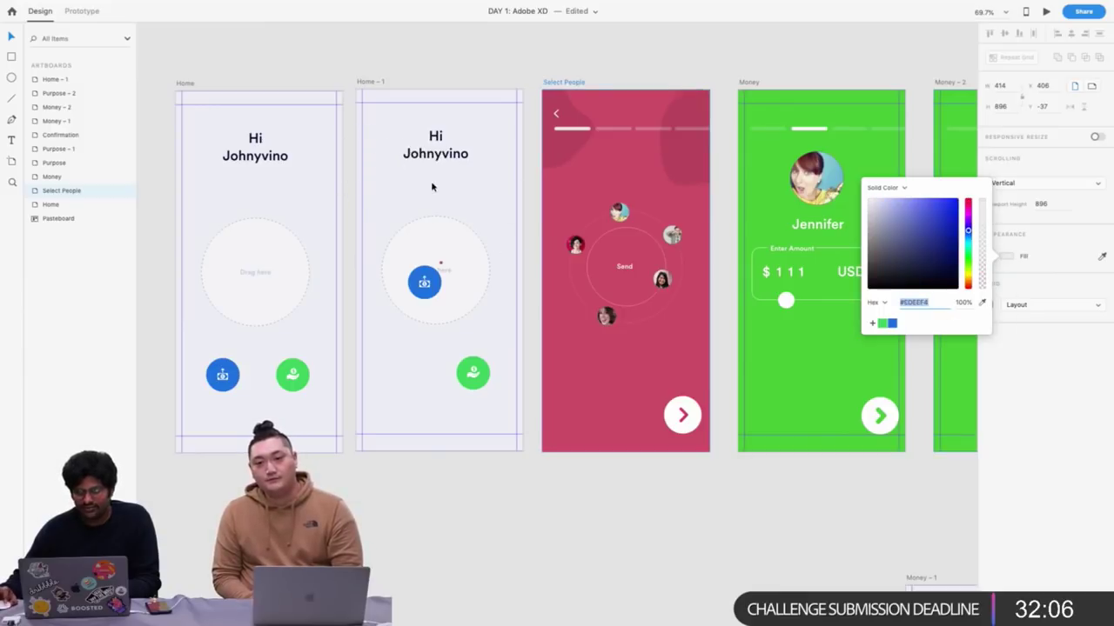
left_click(537, 54)
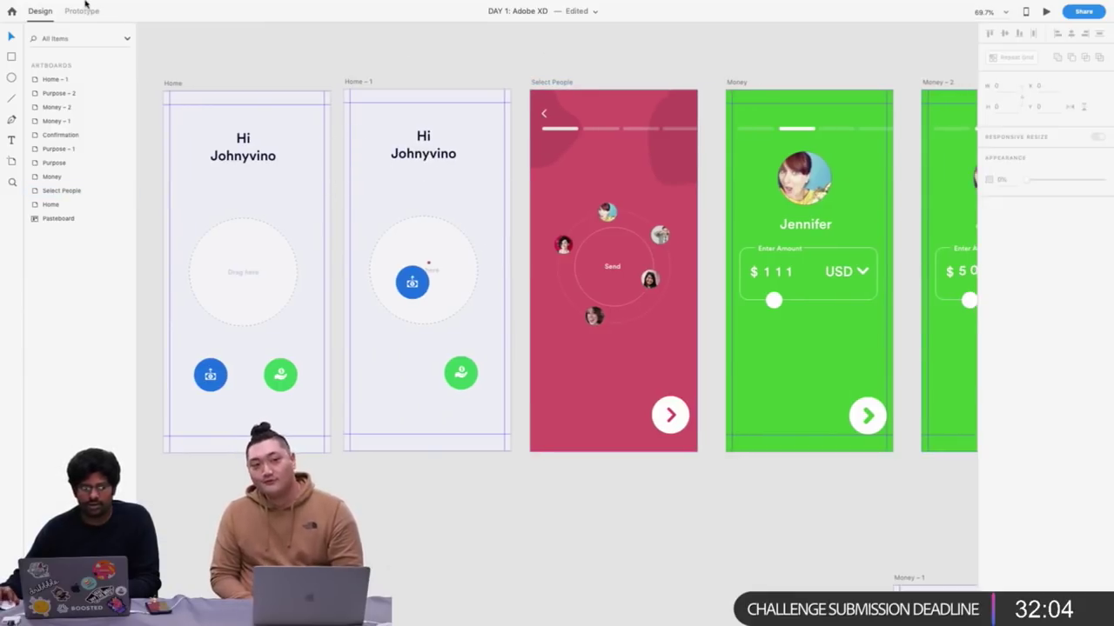
In Prototype mode, preview the transition from Home – 1 to Select People, then return to the artboards
left_click(82, 12)
left_click(358, 84)
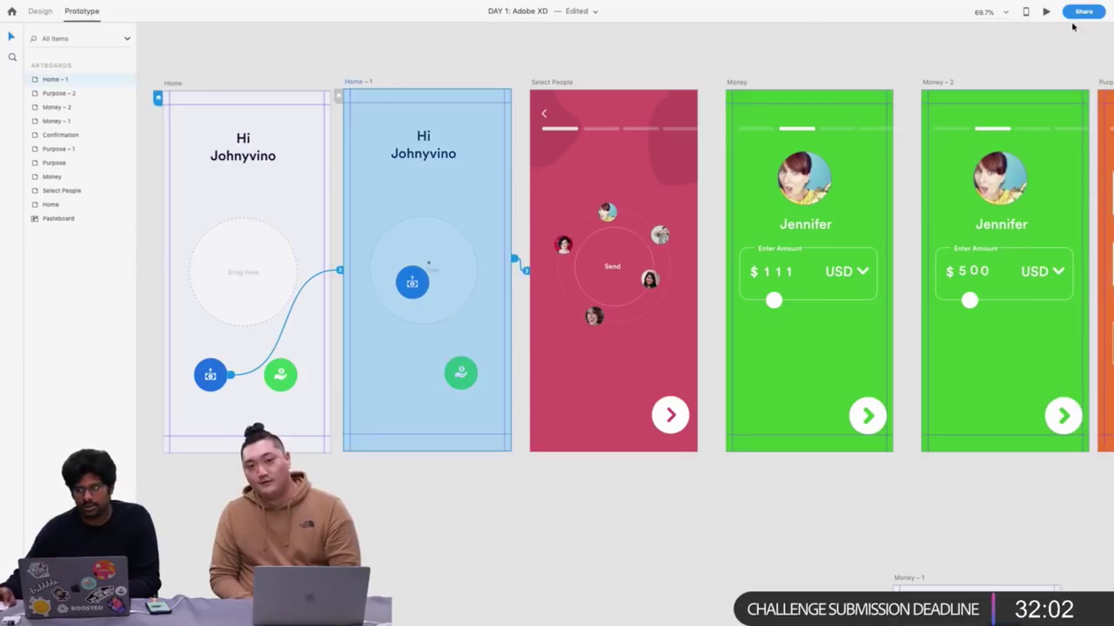
left_click(1046, 12)
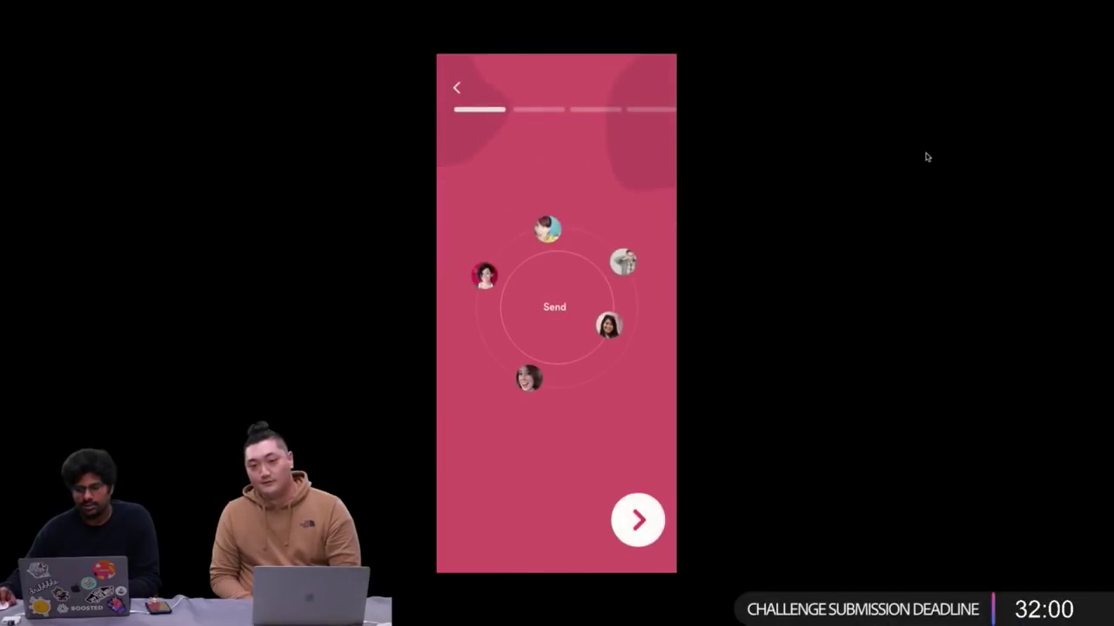
key("Escape")
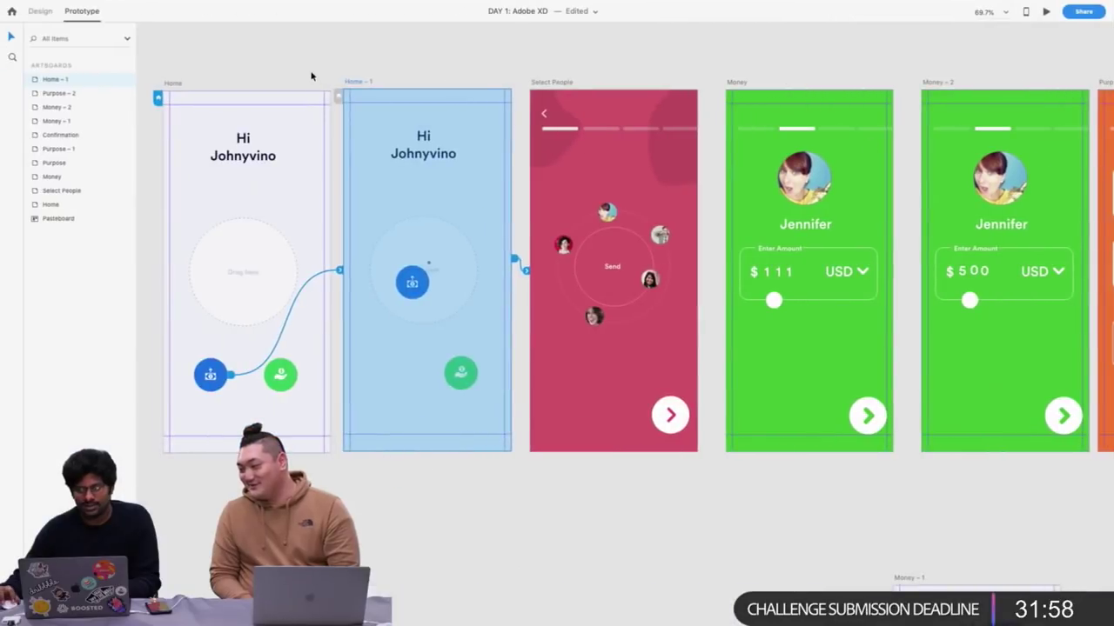
Preview the prototype from Home by moving the blue button into the Drag here circle, and return to the artboards
left_click(312, 76)
left_click(174, 84)
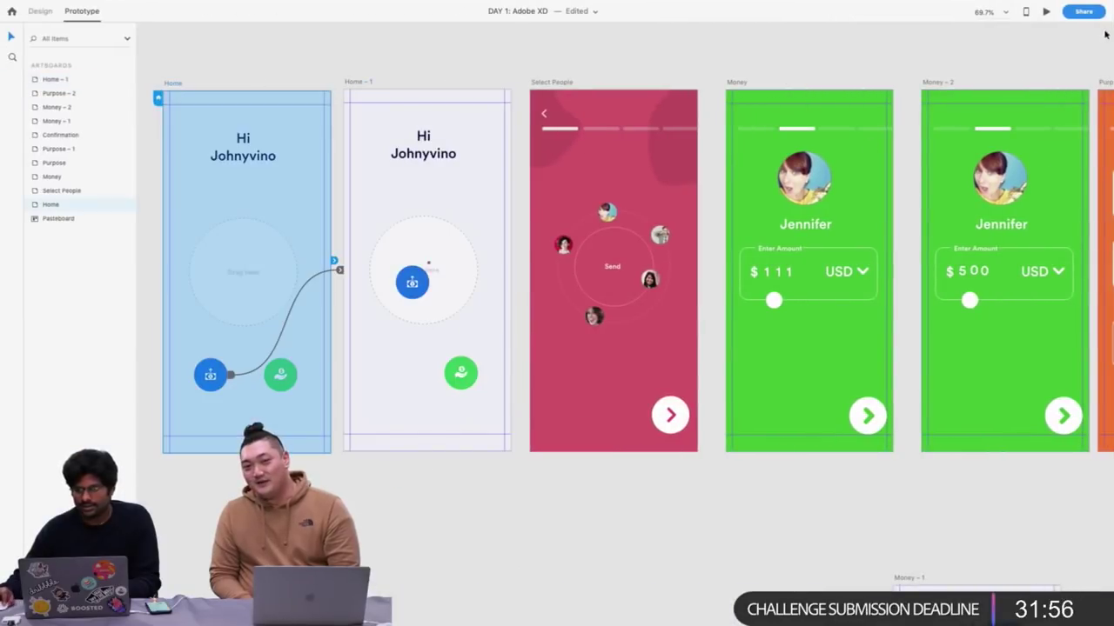
left_click(1044, 13)
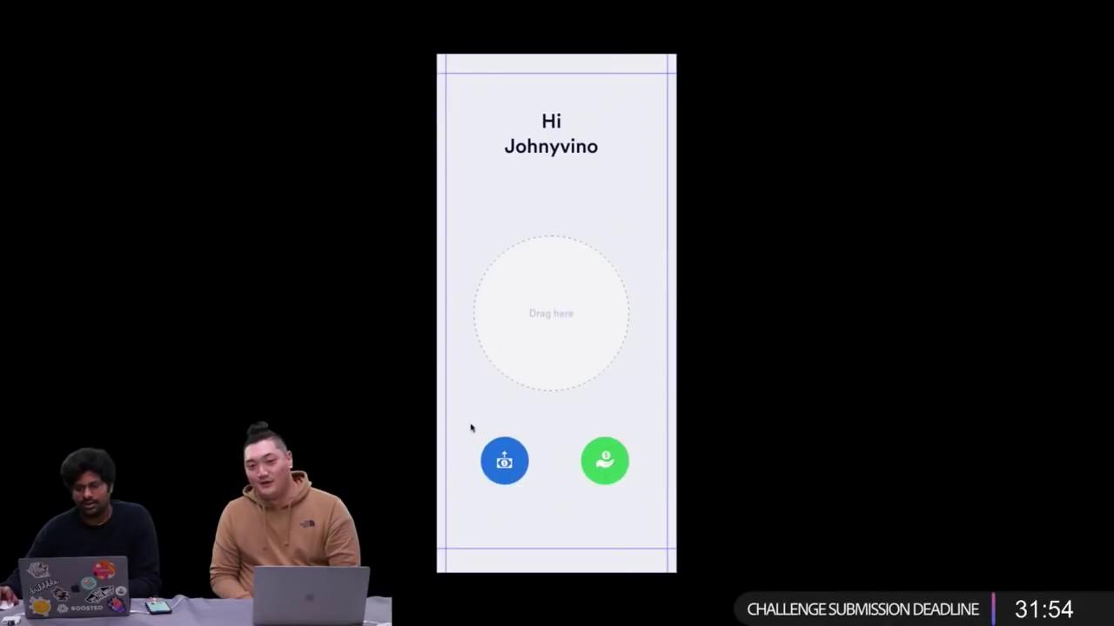
left_click_drag(511, 463, 540, 327)
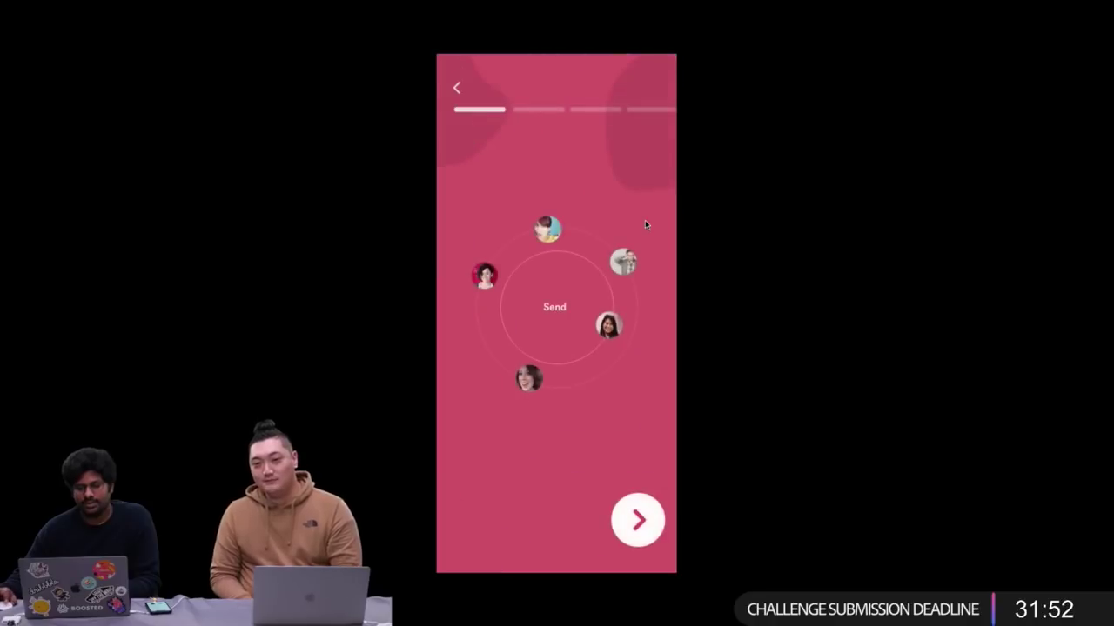
key("ctrl+Left")
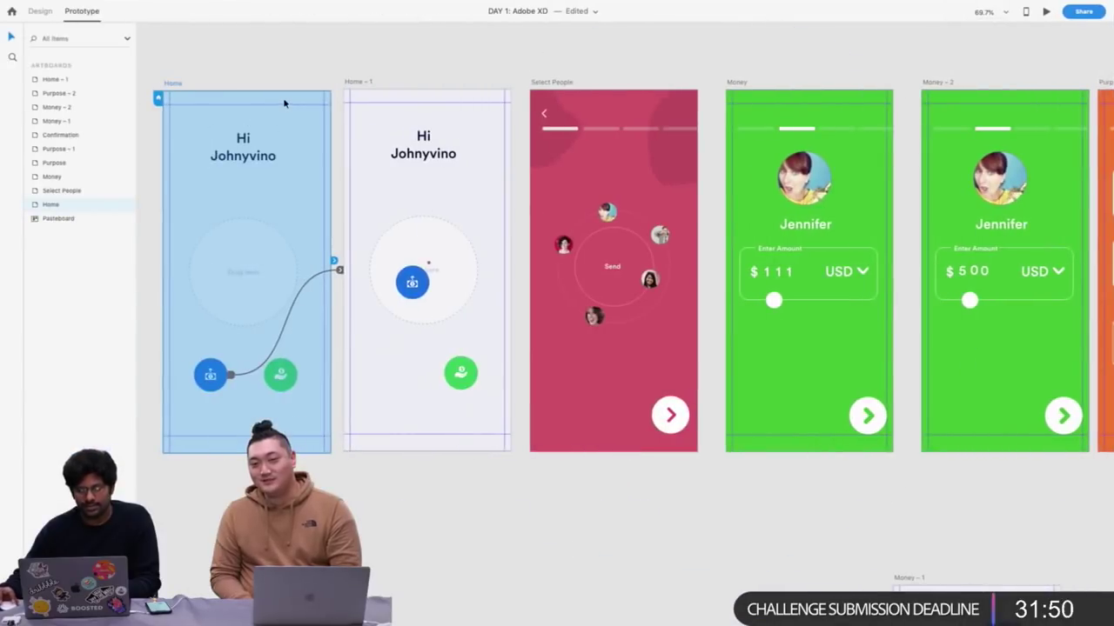
Resize the tiny pink circle inside Home – 1's Drag here circle to 0.5 × 0.5
scroll(291, 103, "left", 2)
left_click(497, 280)
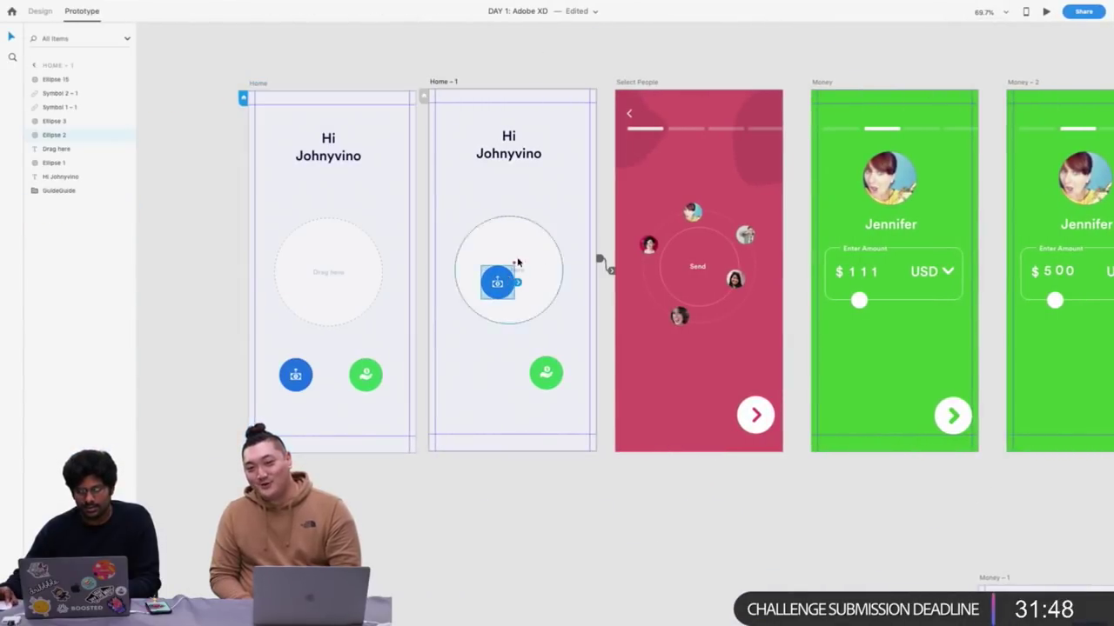
scroll(514, 266, "up", 5)
left_click(513, 263)
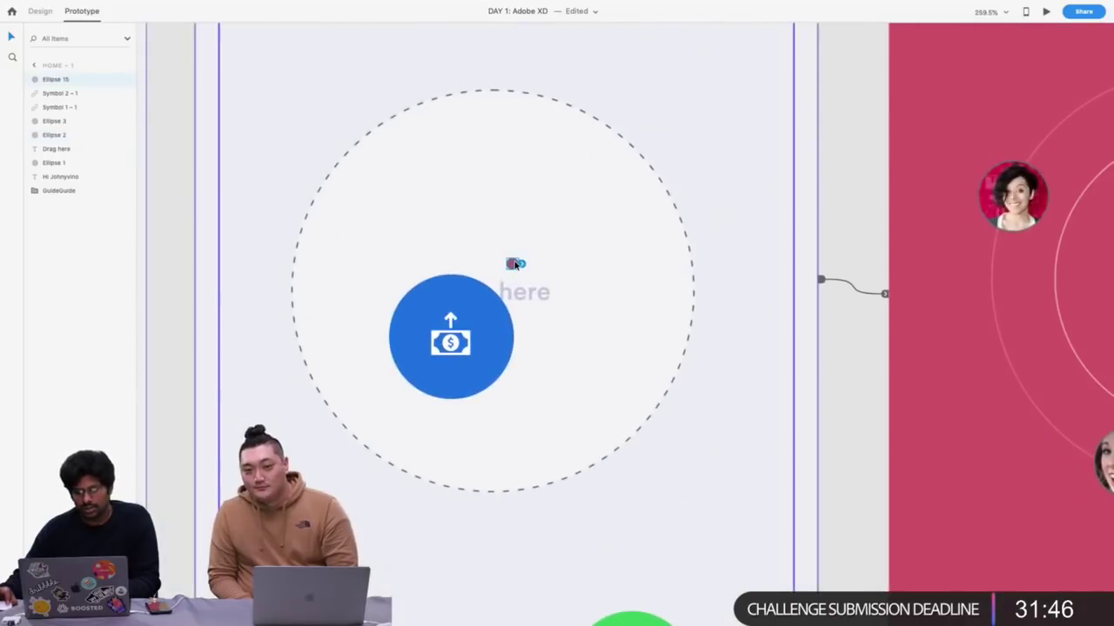
left_click(41, 11)
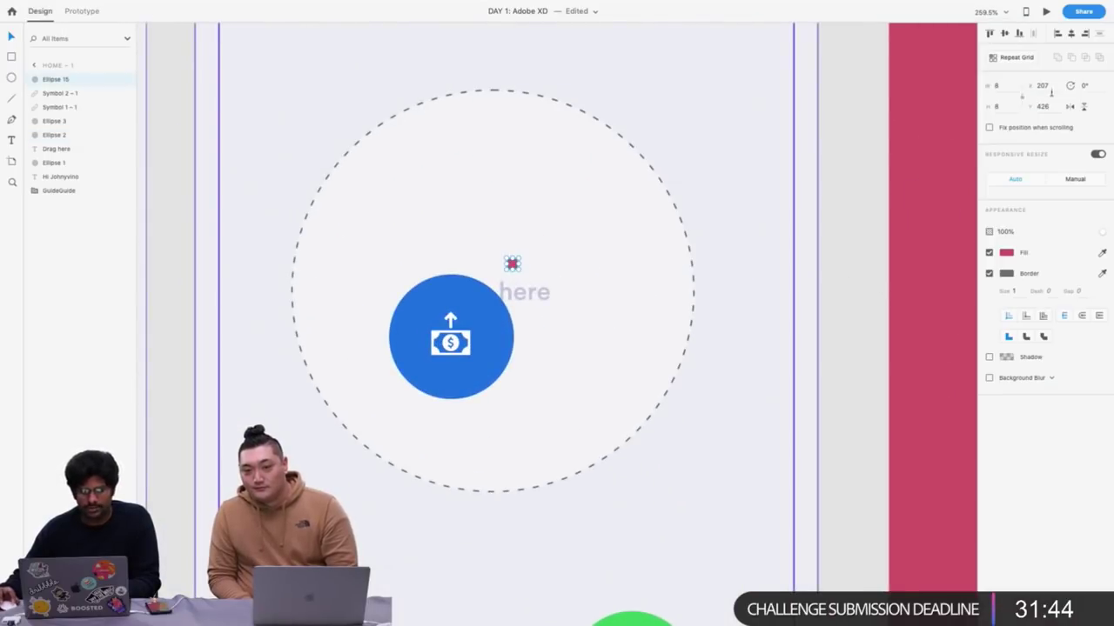
left_click(1000, 105)
type("0.5")
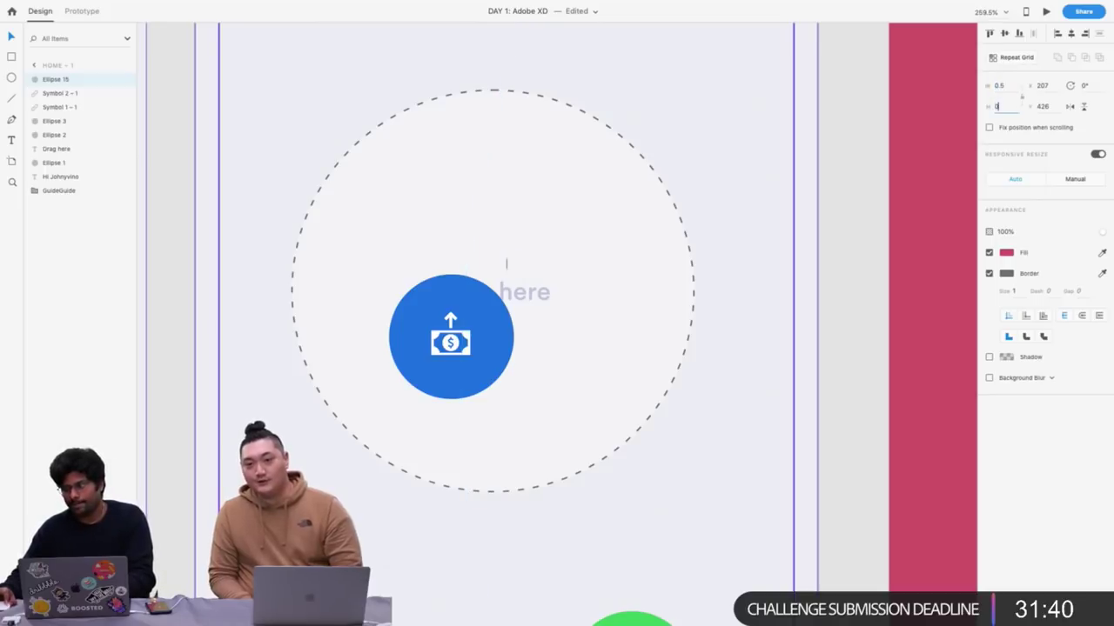
key("Return")
scroll(440, 289, "down", 5)
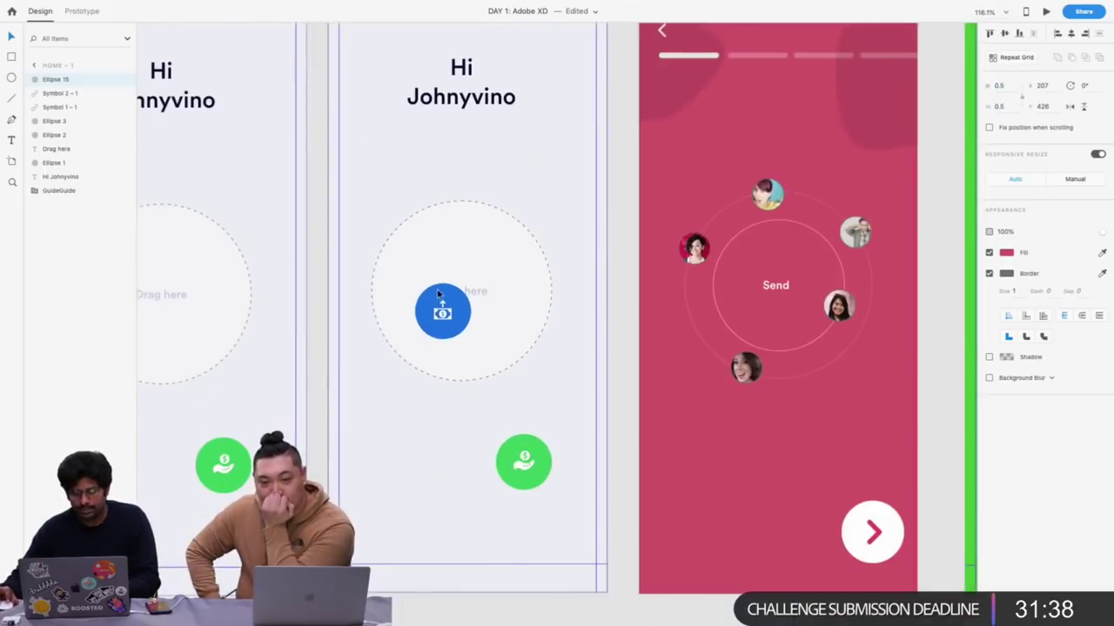
Select the two dark blob shapes at the top of the Select People artboard
left_click(687, 168)
scroll(688, 169, "right", 2)
scroll(686, 167, "down", 5)
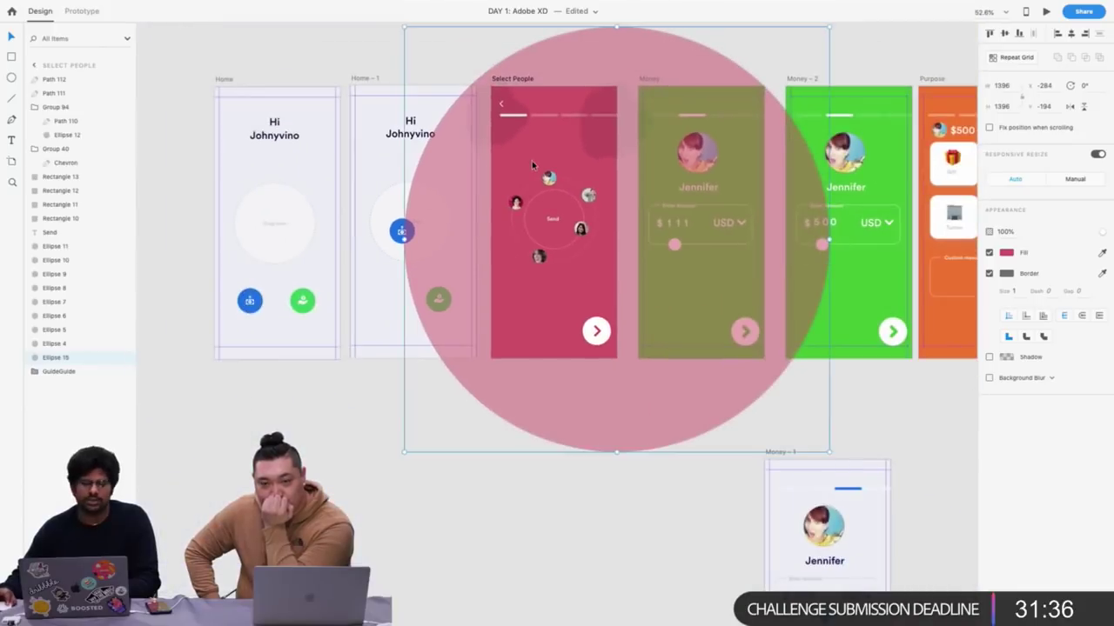
scroll(545, 92, "up", 3)
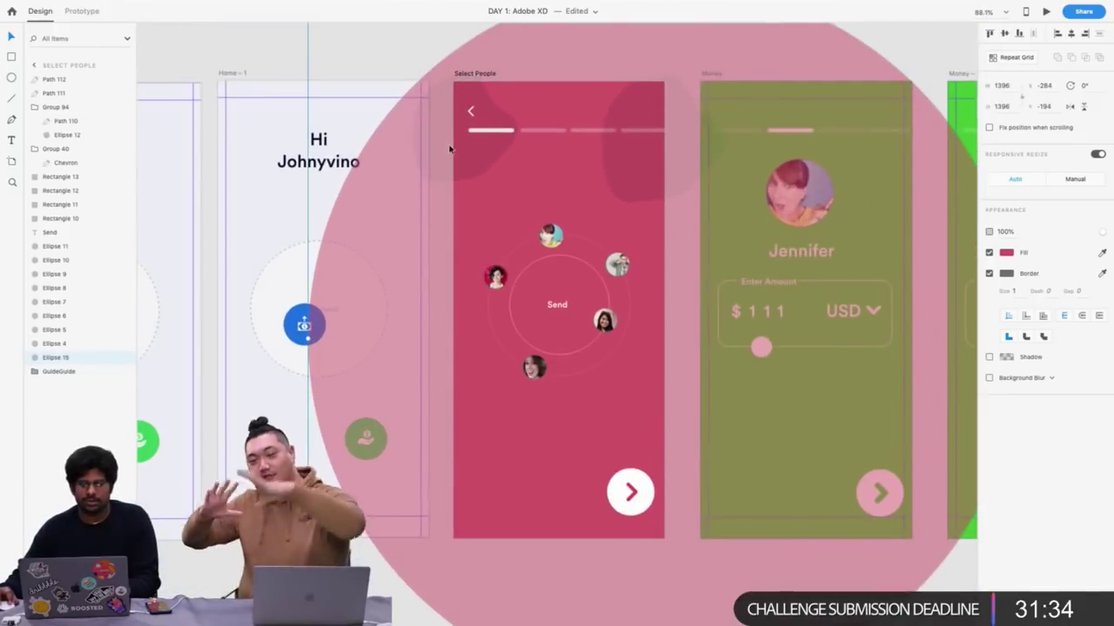
left_click(475, 154)
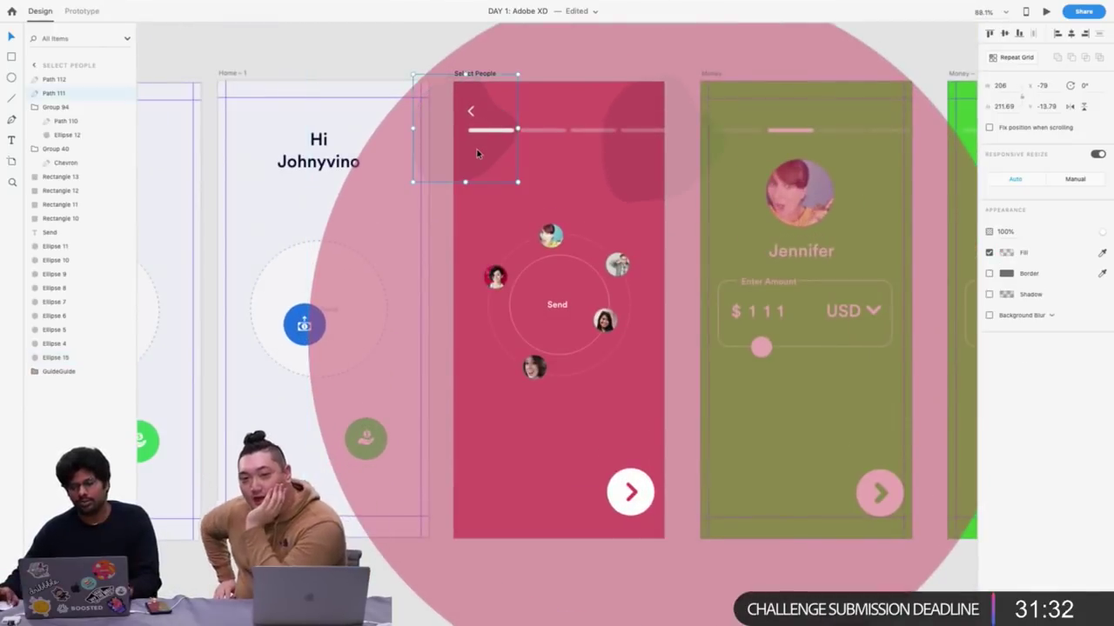
left_click(645, 173, "shift")
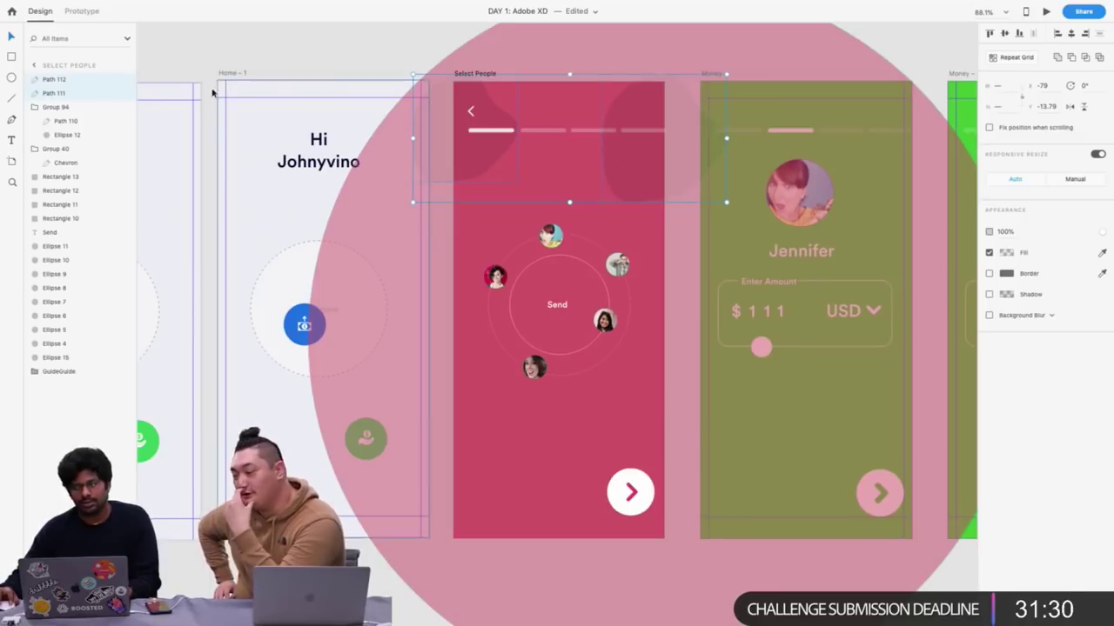
In Prototype mode, check the trigger, action, easing and duration settings of the Home – 1 to Select People transition
left_click(82, 11)
left_click(239, 78)
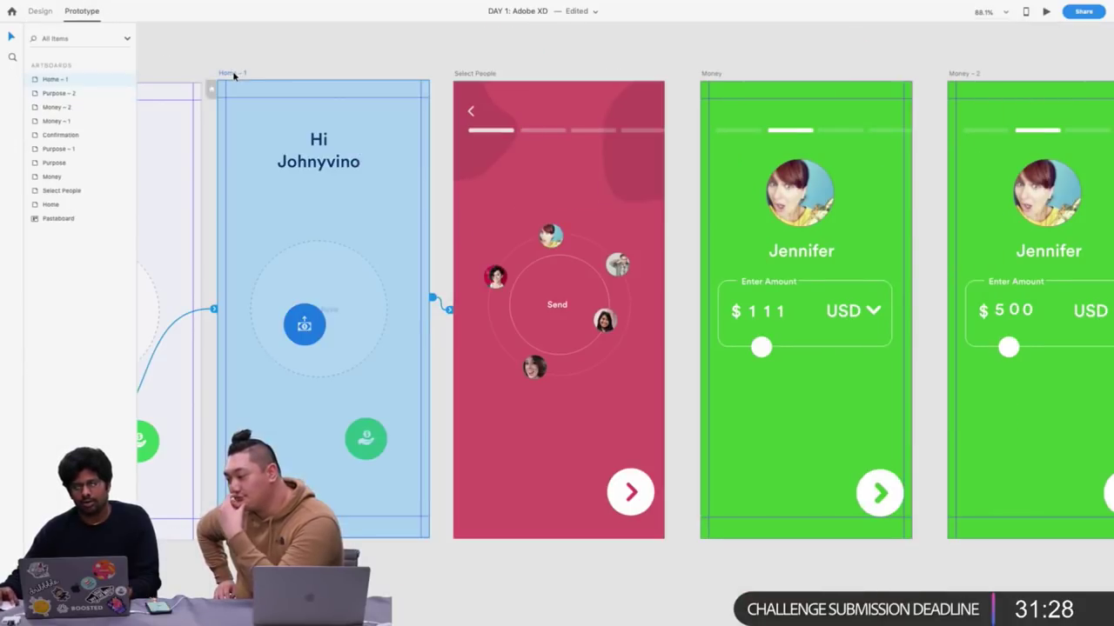
left_click(448, 308)
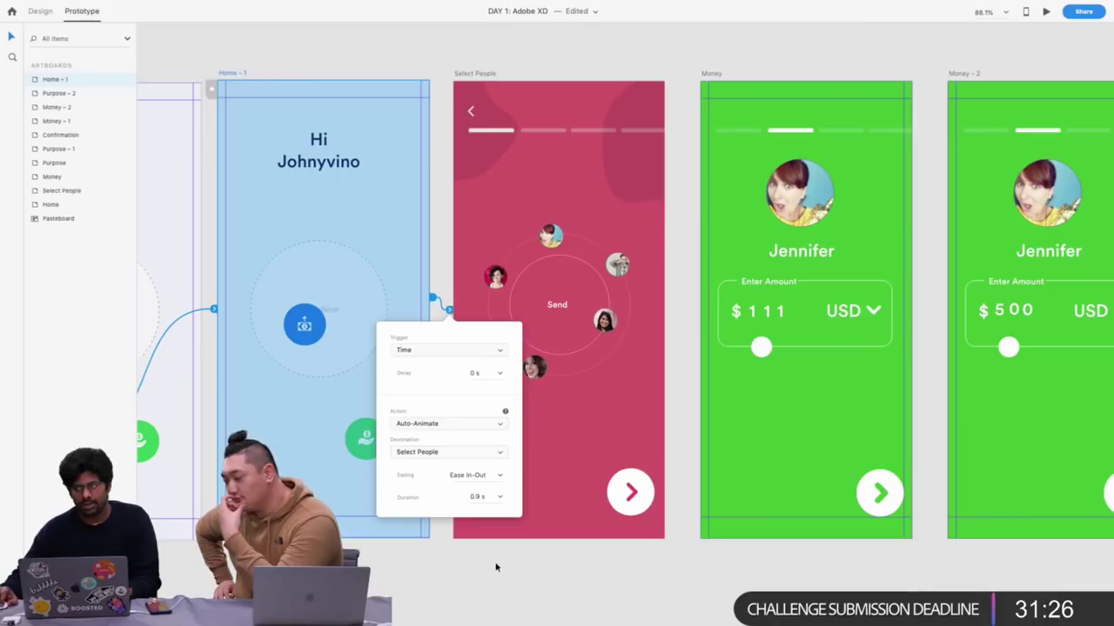
key("Return")
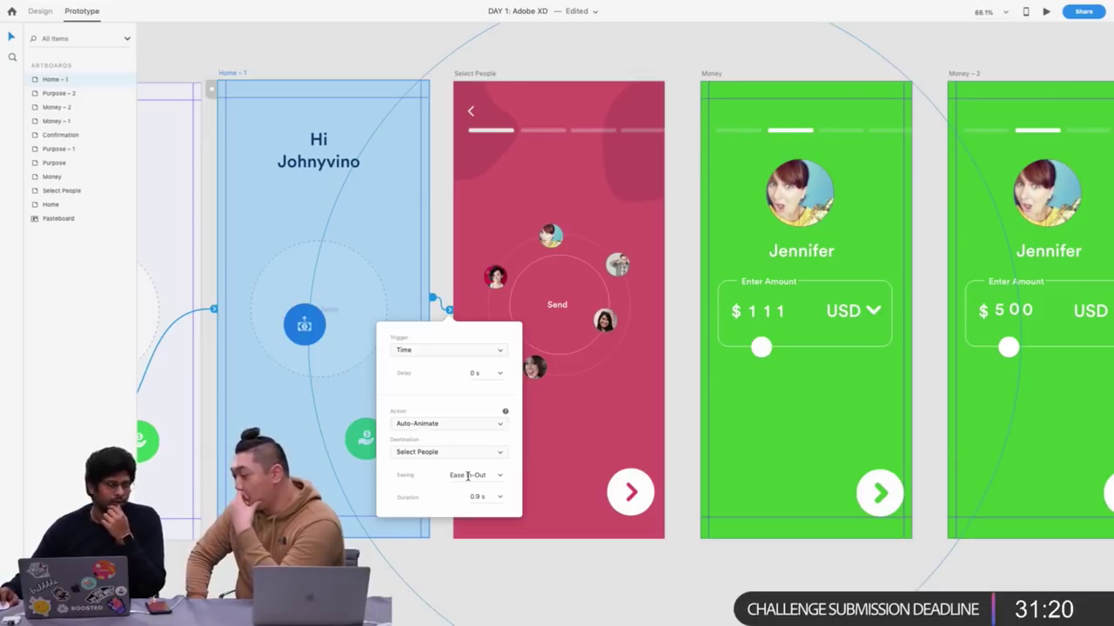
left_click(365, 61)
Copy the two dark blob shapes from Select People and paste them into Home – 1
left_click(468, 104)
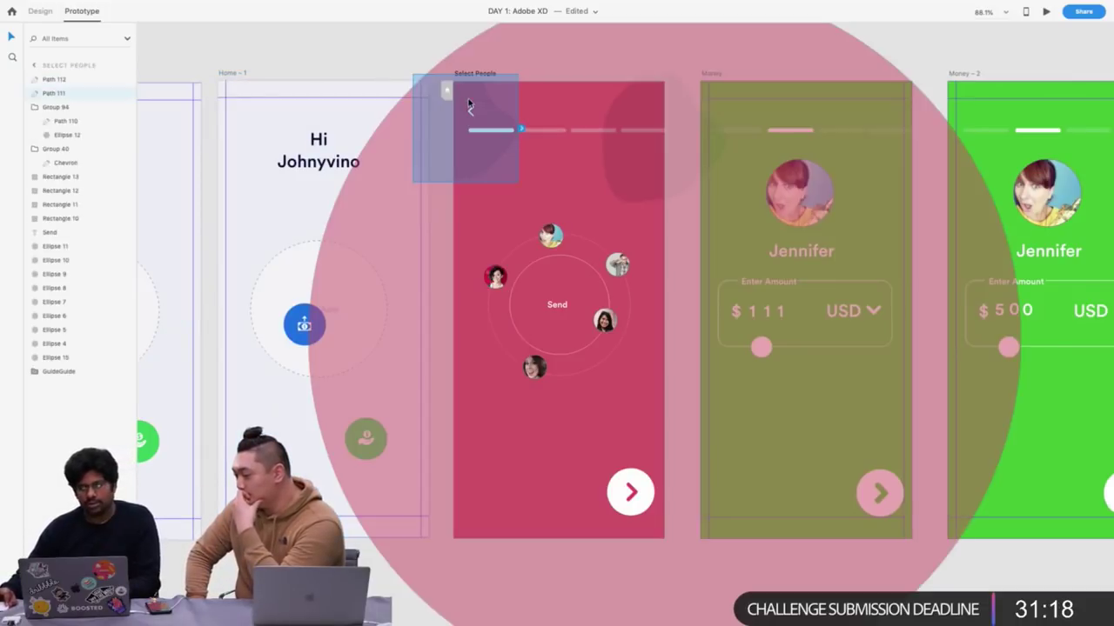
left_click(645, 122, "shift")
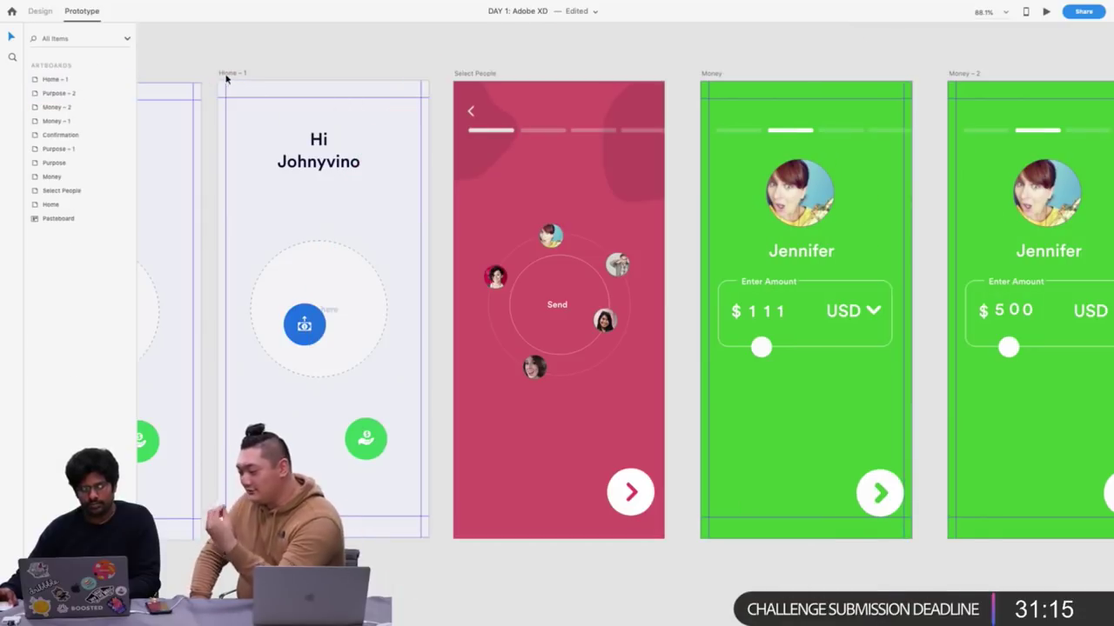
left_click(224, 78)
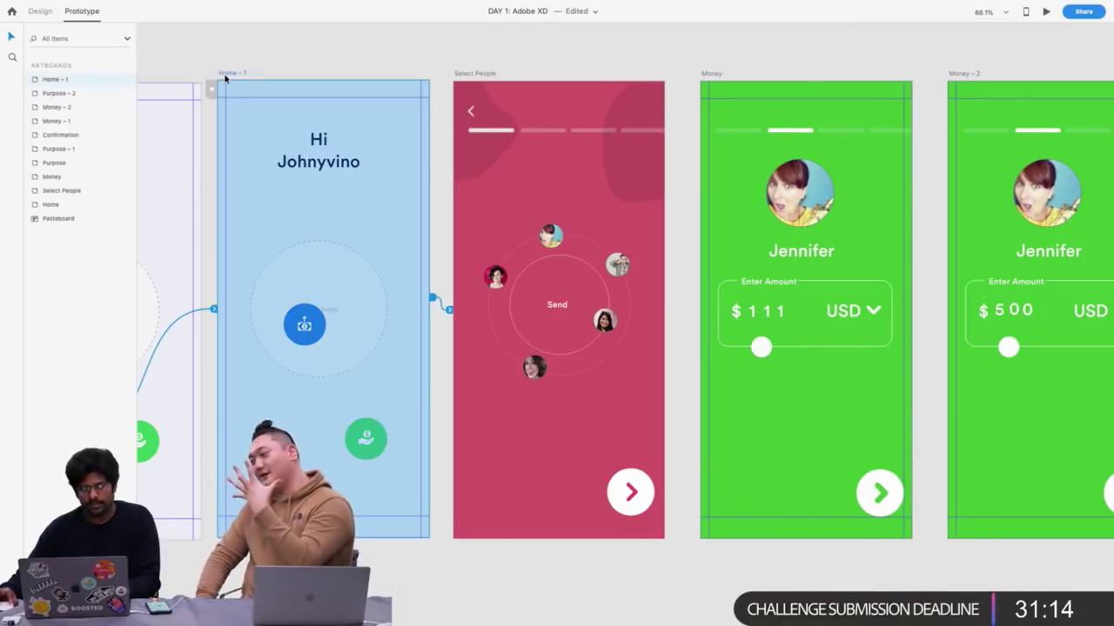
key("super+v")
In Design mode, rotate the two pasted blob shapes on Home – 1 to 160° and set their opacity to 0%
left_click(40, 11)
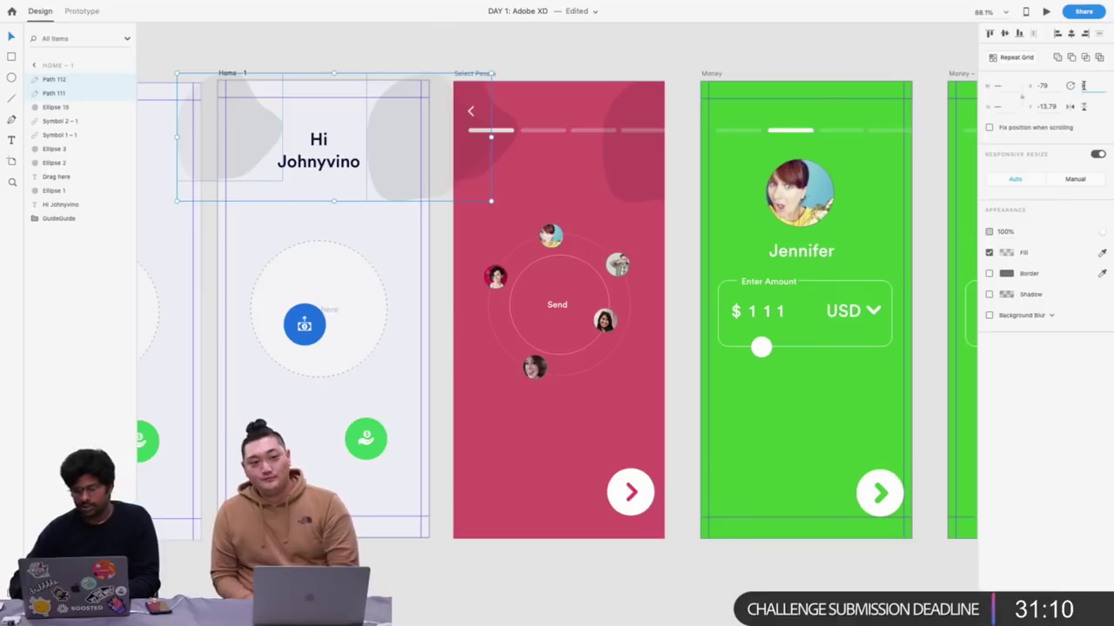
key("shift+Up")
key("shift+Up")
key("shift+Up")
key("shift+Up")
key("shift+Up")
key("shift+Up")
key("shift+Up")
key("shift+Up")
key("shift+Up")
key("shift+Up")
key("shift+Up")
key("shift+Up")
type("160")
key("Return")
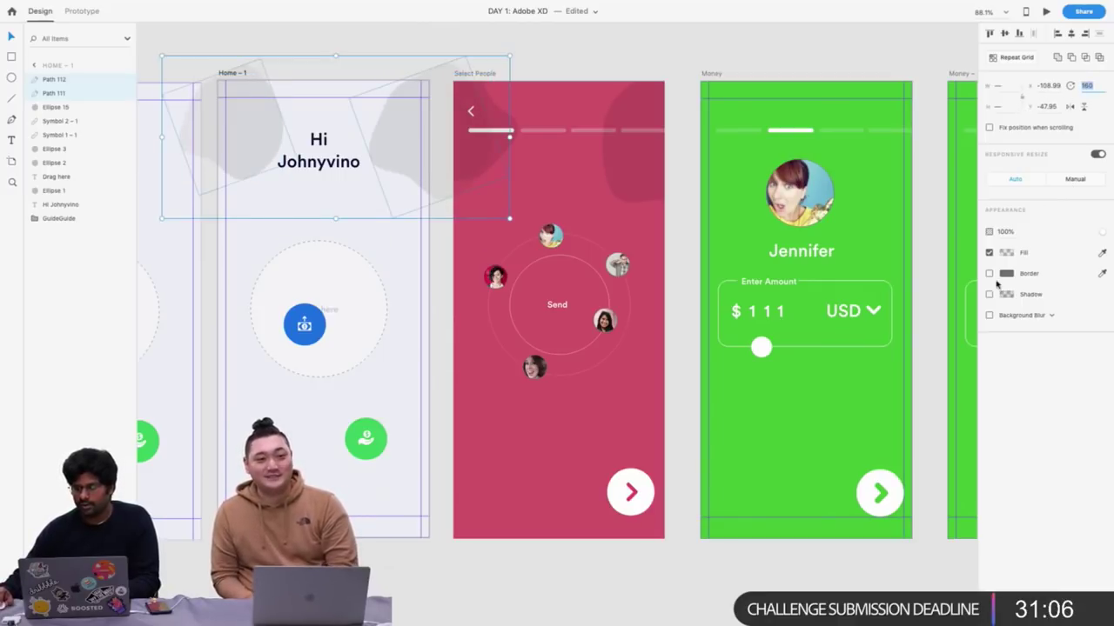
left_click(1011, 232)
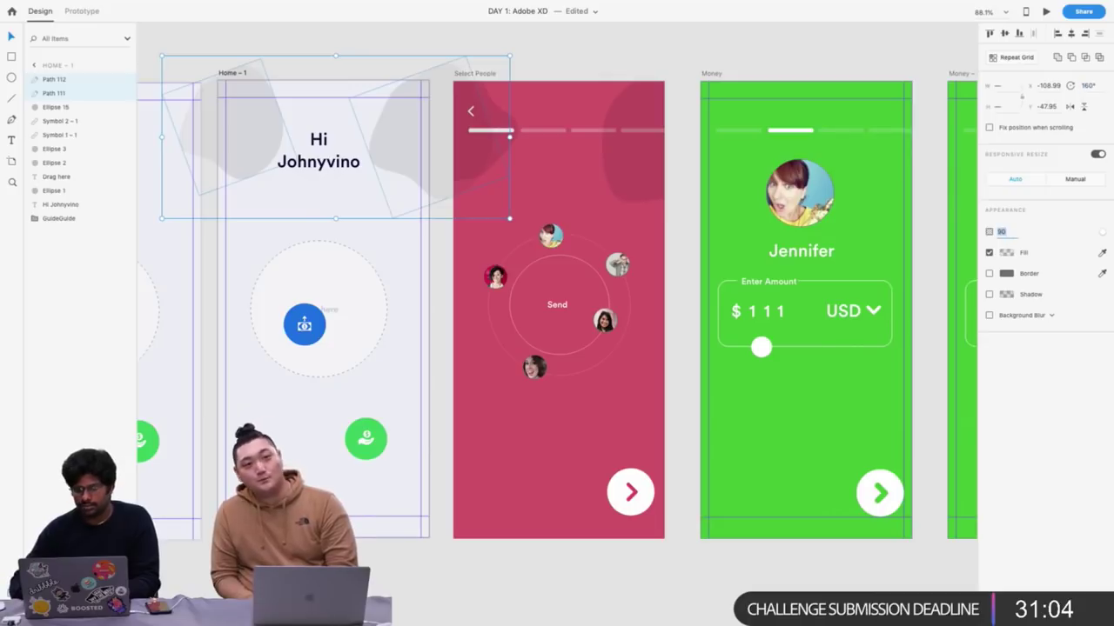
type("0")
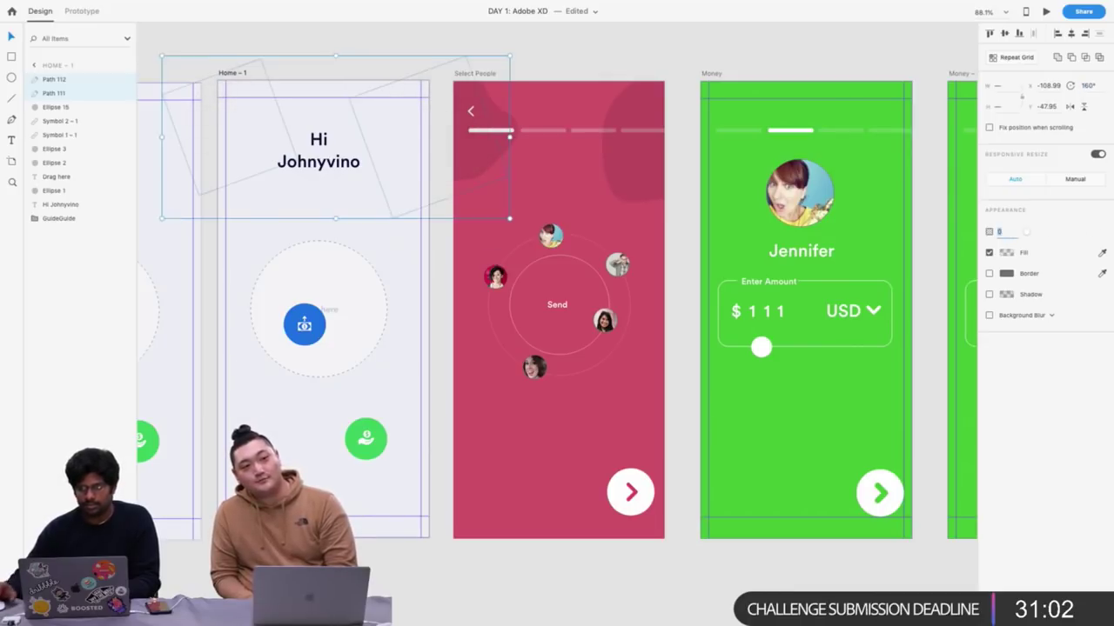
In Prototype mode, preview the blob shapes' transition starting from Home – 1, and return to the artboards
left_click(82, 11)
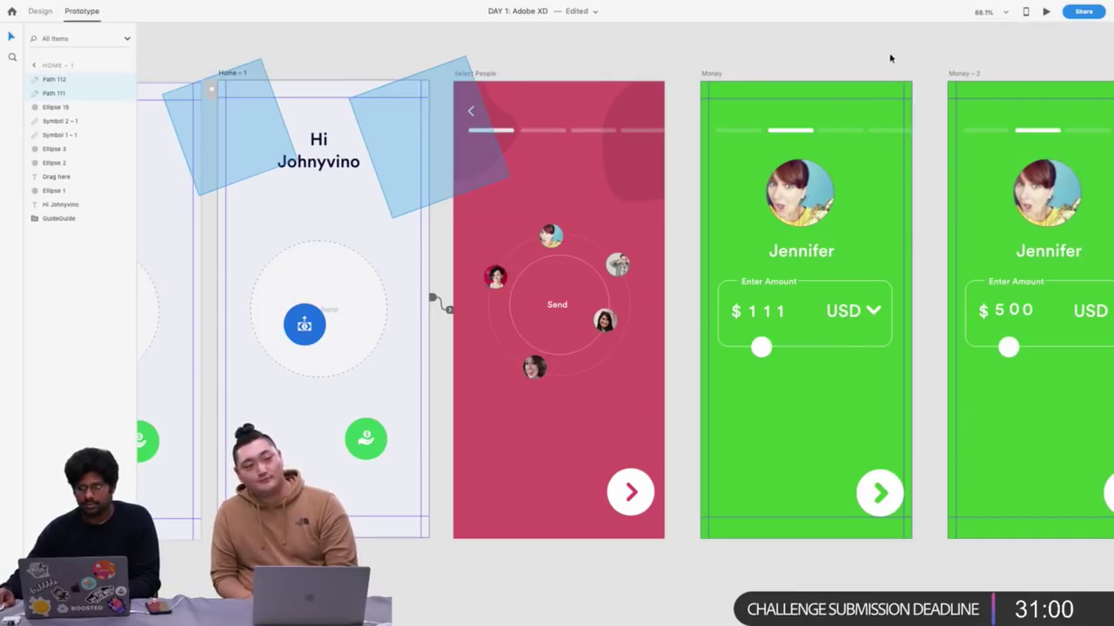
left_click(1046, 11)
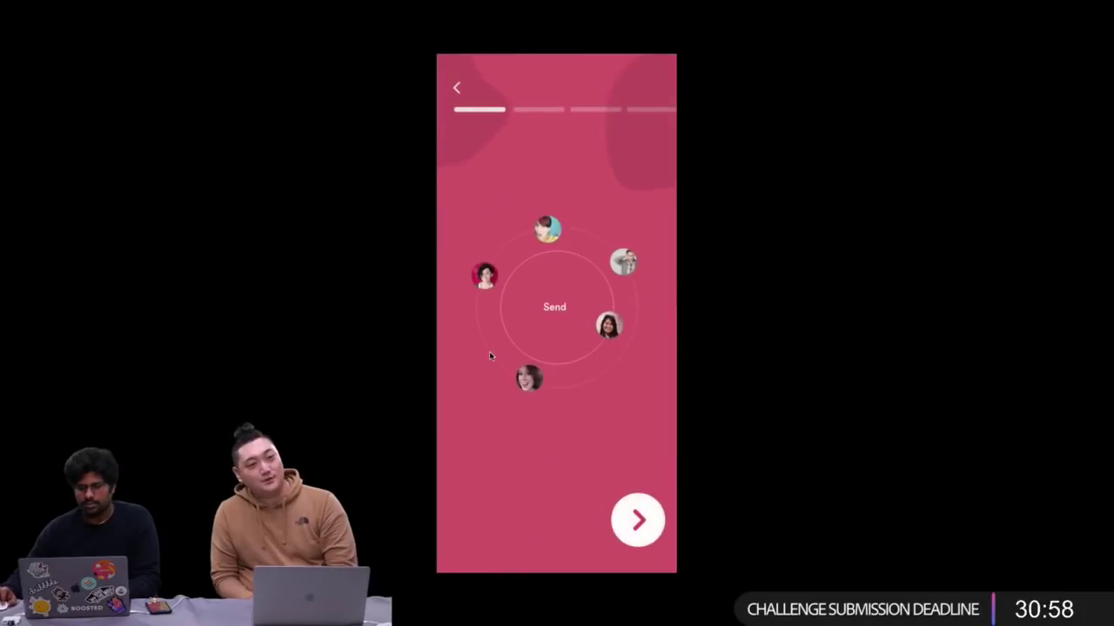
key("ctrl+Left")
Preview the full flow from Home by moving the blue button into the Drag here circle, and close the preview
scroll(524, 90, "down", 5)
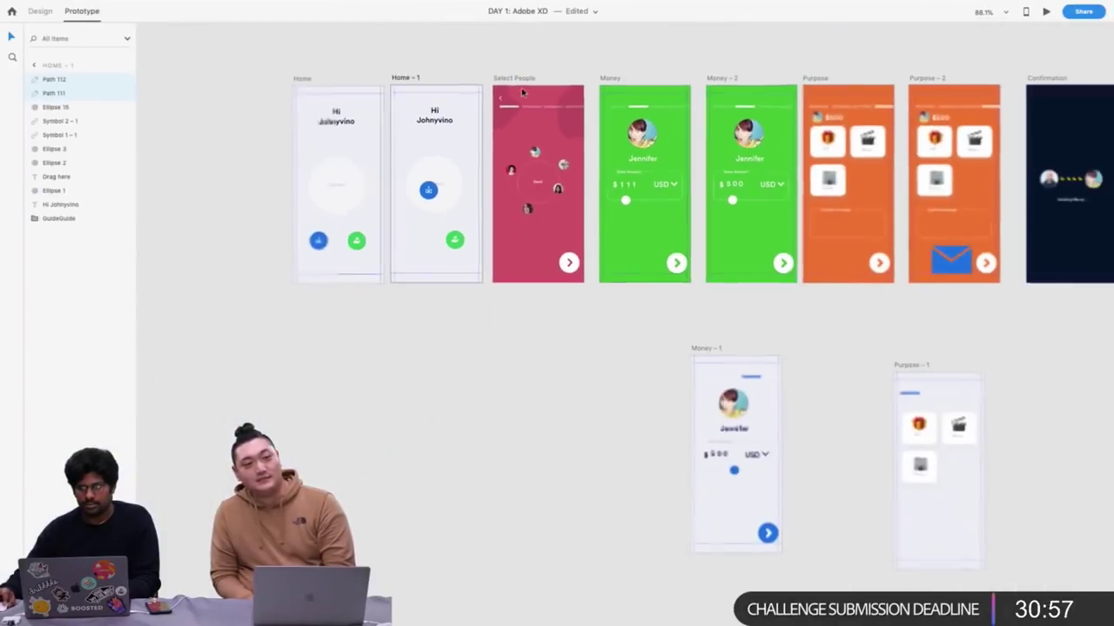
left_click(301, 80)
left_click(1047, 11)
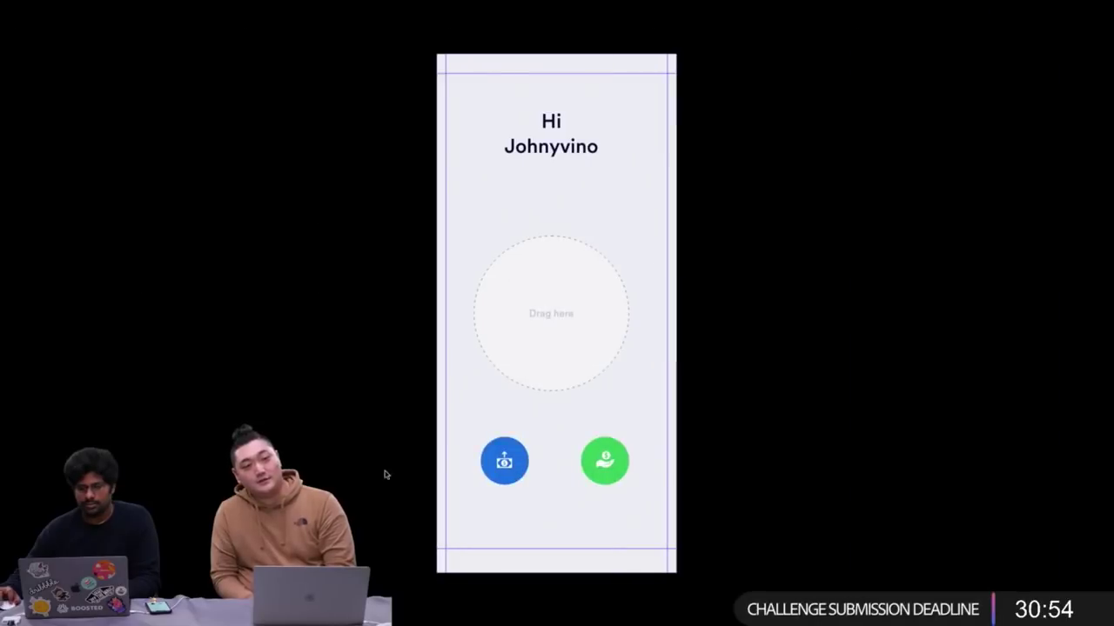
left_click_drag(509, 435, 549, 301)
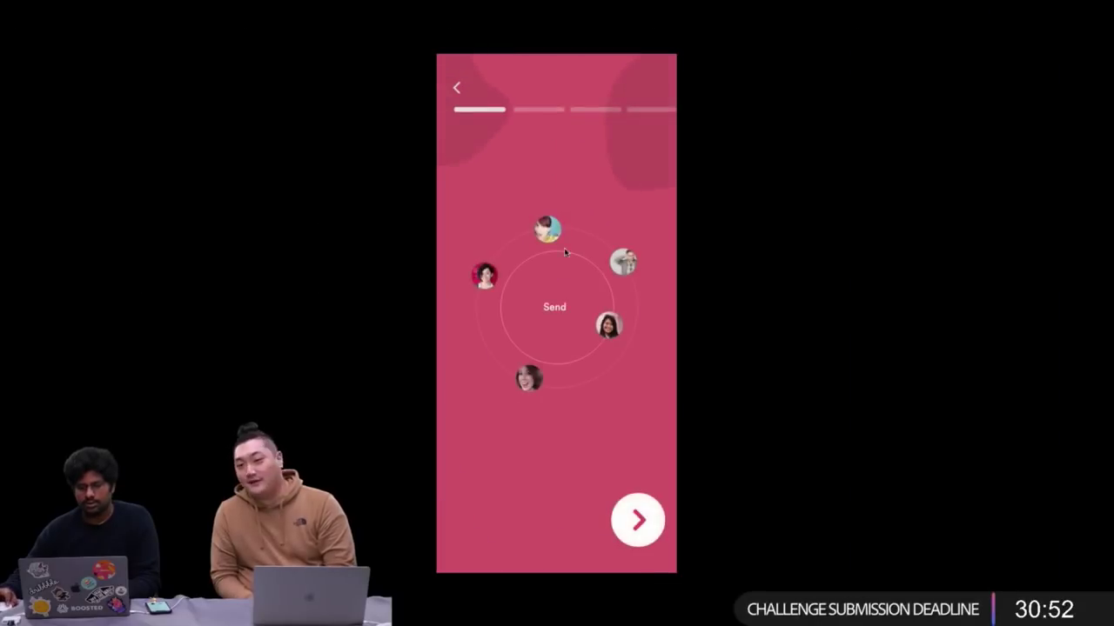
key("Escape")
In Design mode, copy the five contact photos, the outer ring and the Send label from Select People and paste them into Home – 1
scroll(542, 173, "up", 5)
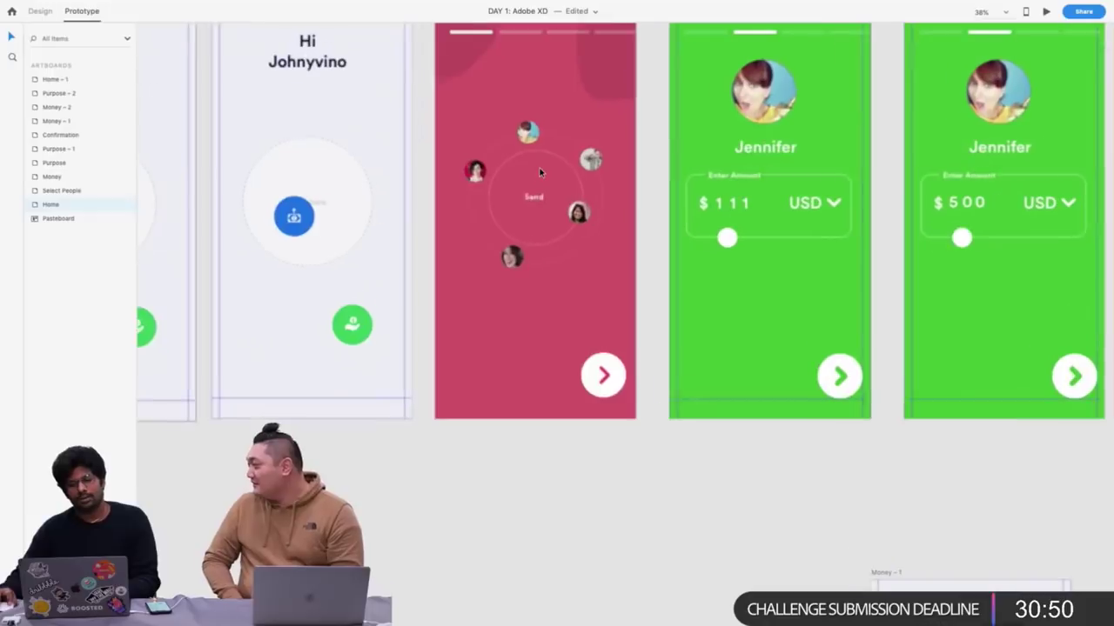
scroll(450, 144, "up", 3)
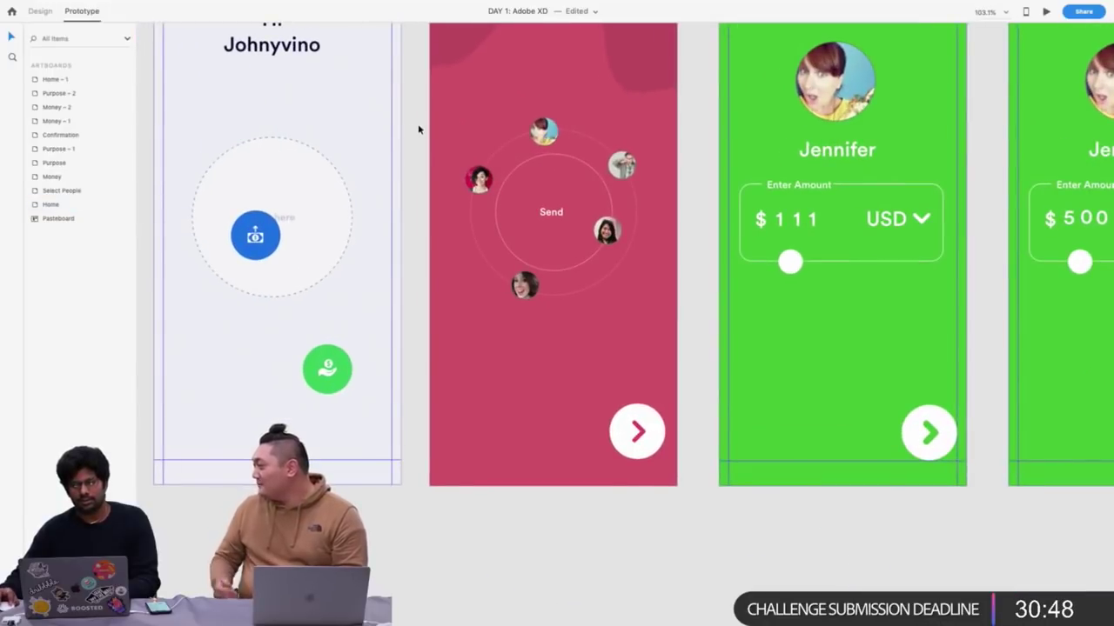
left_click(39, 11)
scroll(553, 130, "up", 2)
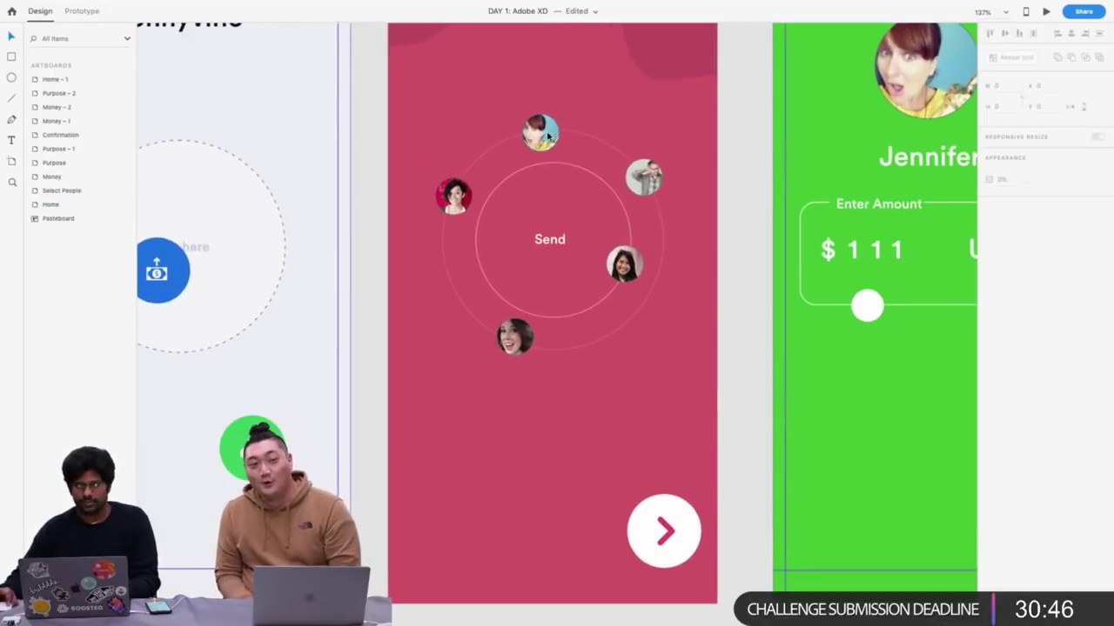
double_click(540, 133)
left_click(642, 171, "shift")
left_click(653, 179, "shift")
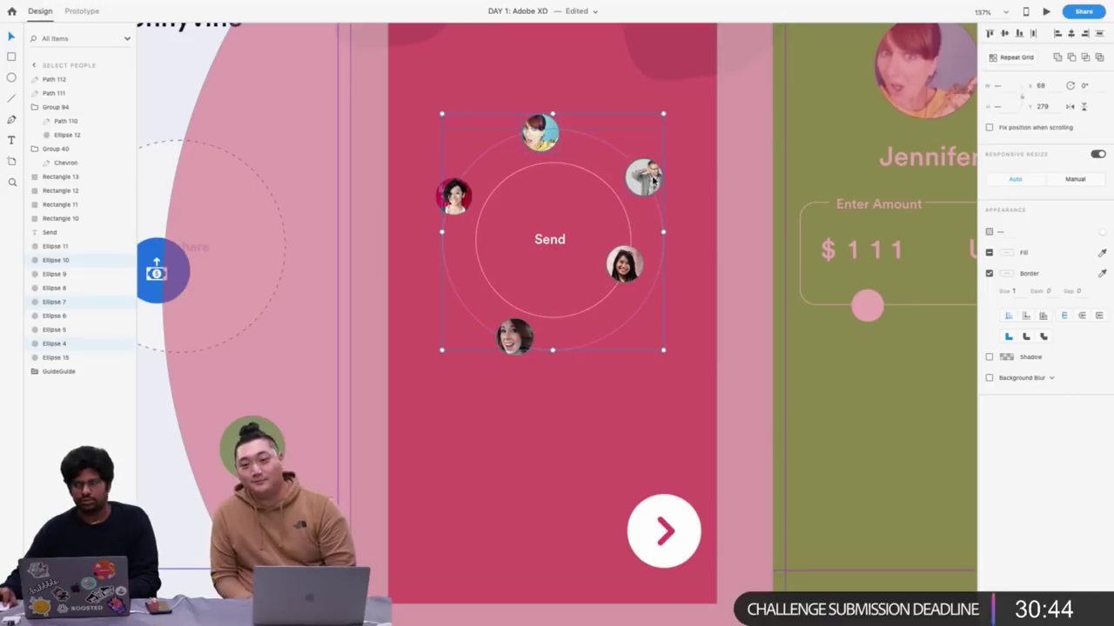
left_click(624, 264, "shift")
left_click(450, 195, "shift")
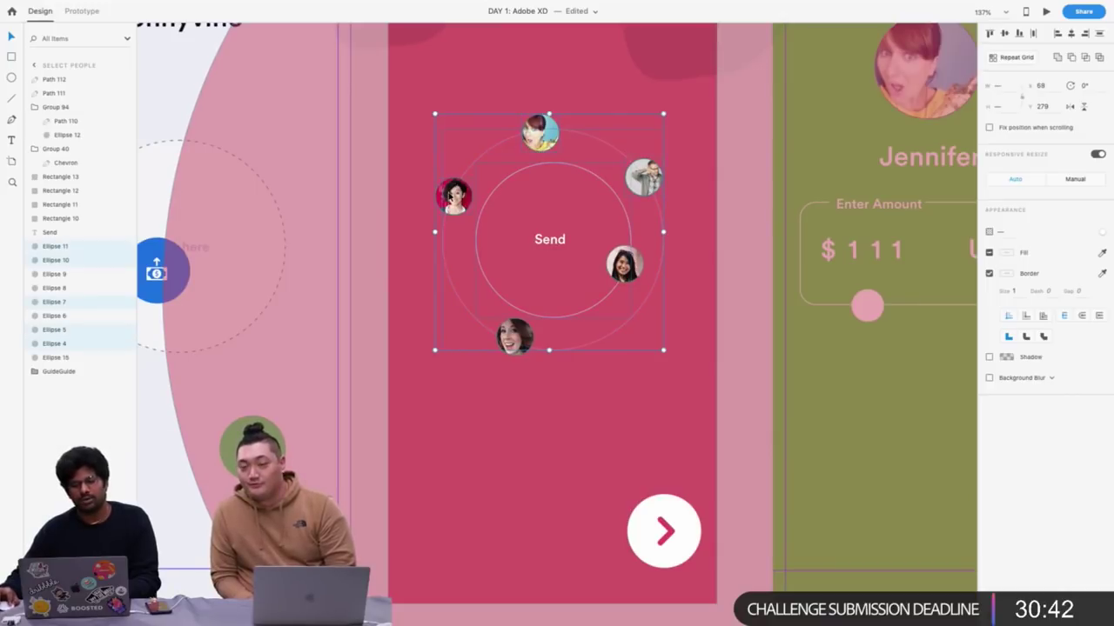
left_click(628, 261, "shift")
left_click(515, 342, "shift")
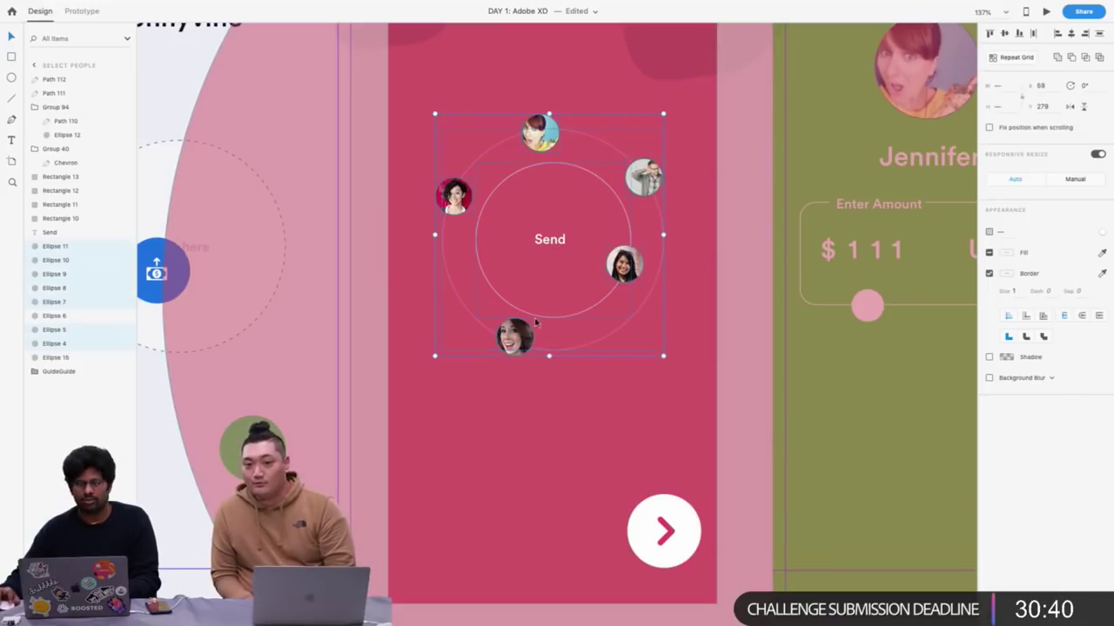
left_click(563, 239, "shift")
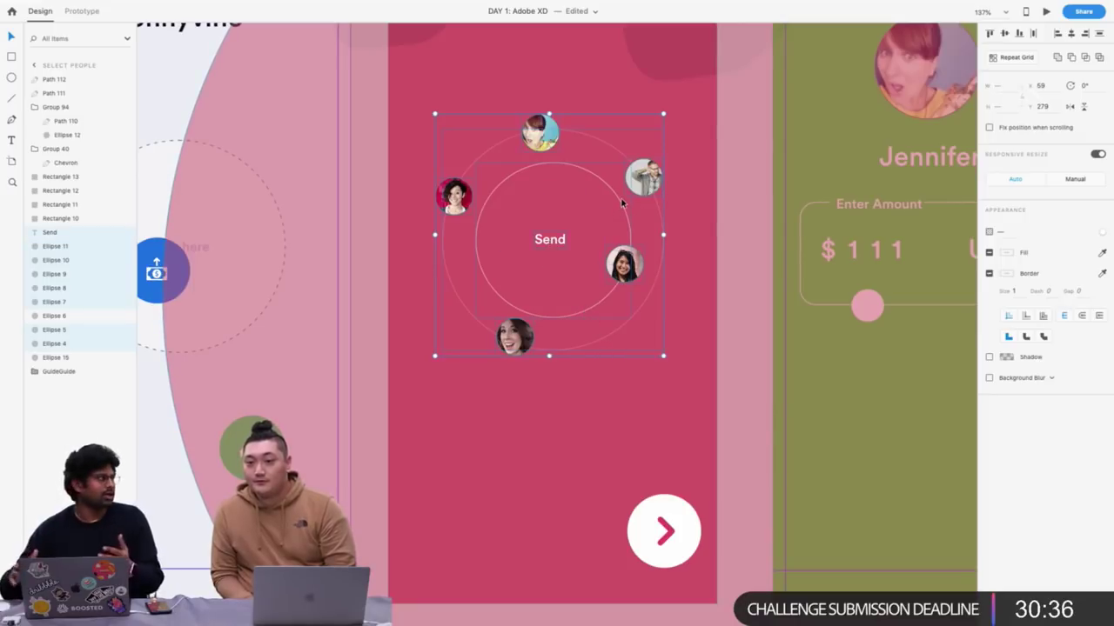
scroll(597, 190, "right", 2)
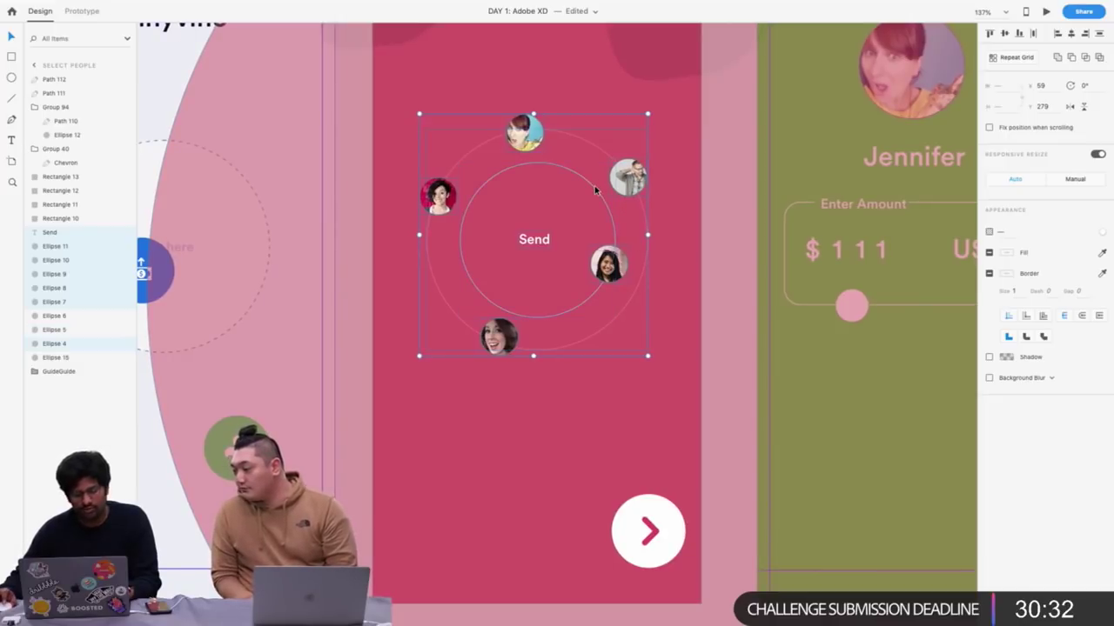
scroll(595, 190, "down", 5)
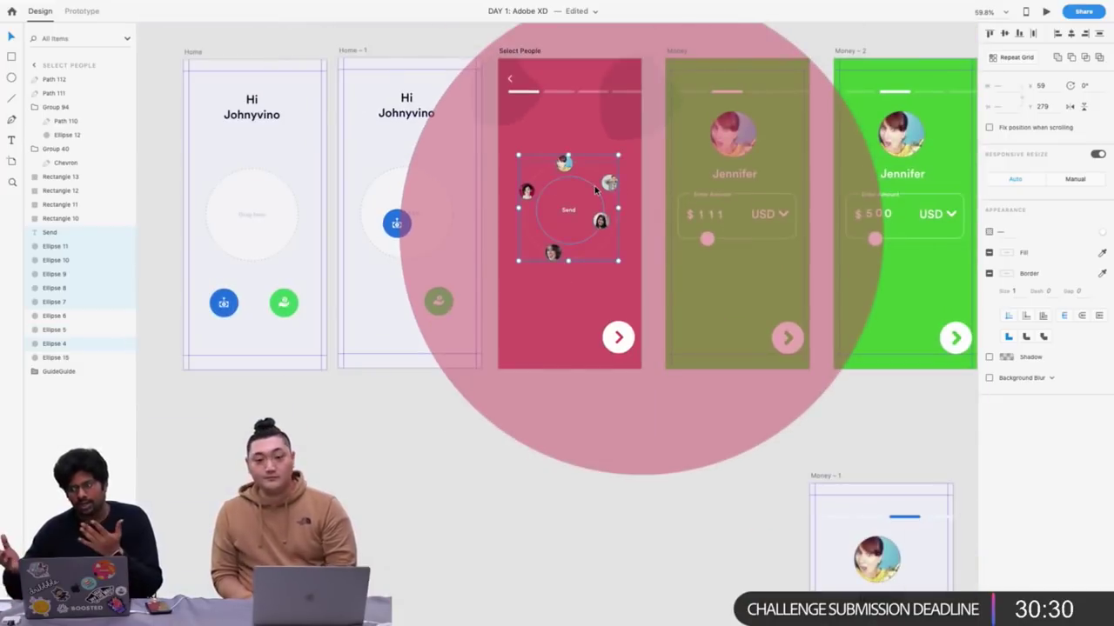
left_click(391, 161)
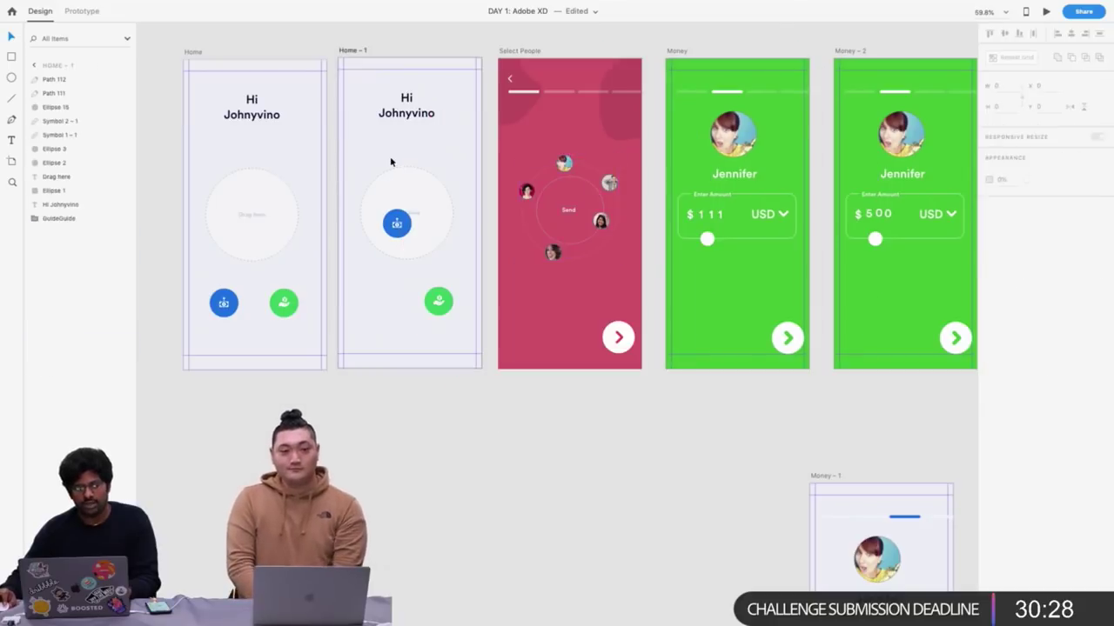
key("ctrl+v")
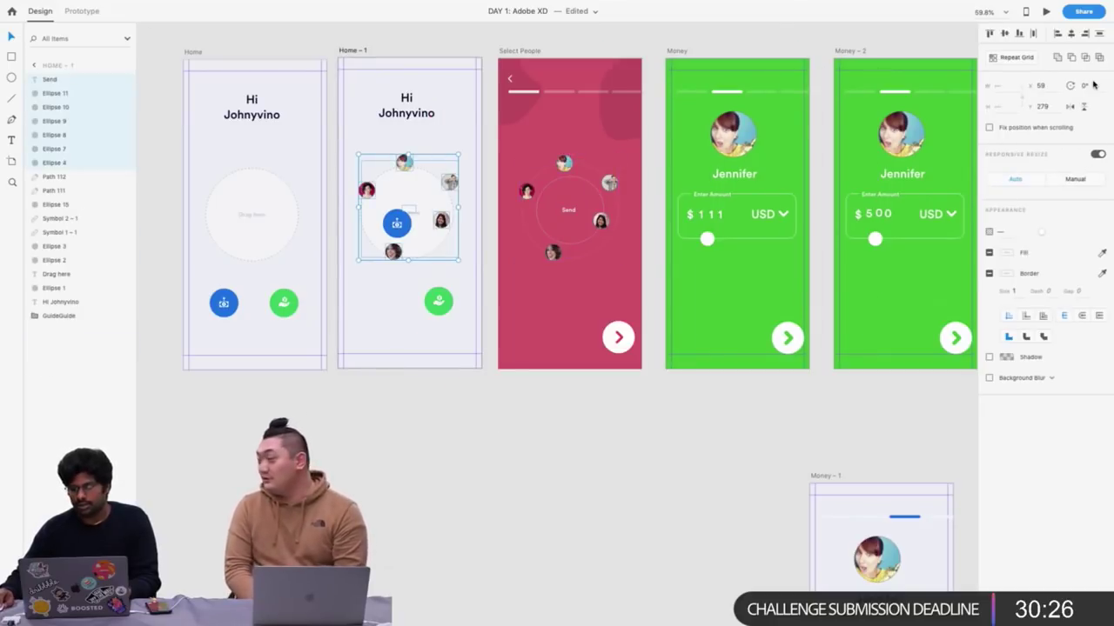
Rotate the pasted contact photos, ring and Send label on Home – 1 to -180°
key("shift+Down")
key("shift+Down")
key("shift+Down")
key("shift+Down")
key("shift+Down")
key("shift+Down")
key("shift+Down")
key("shift+Down")
key("shift+Down")
key("shift+Down")
key("shift+Down")
key("shift+Down")
key("shift+Down")
key("shift+Down")
key("shift+Down")
key("shift+Down")
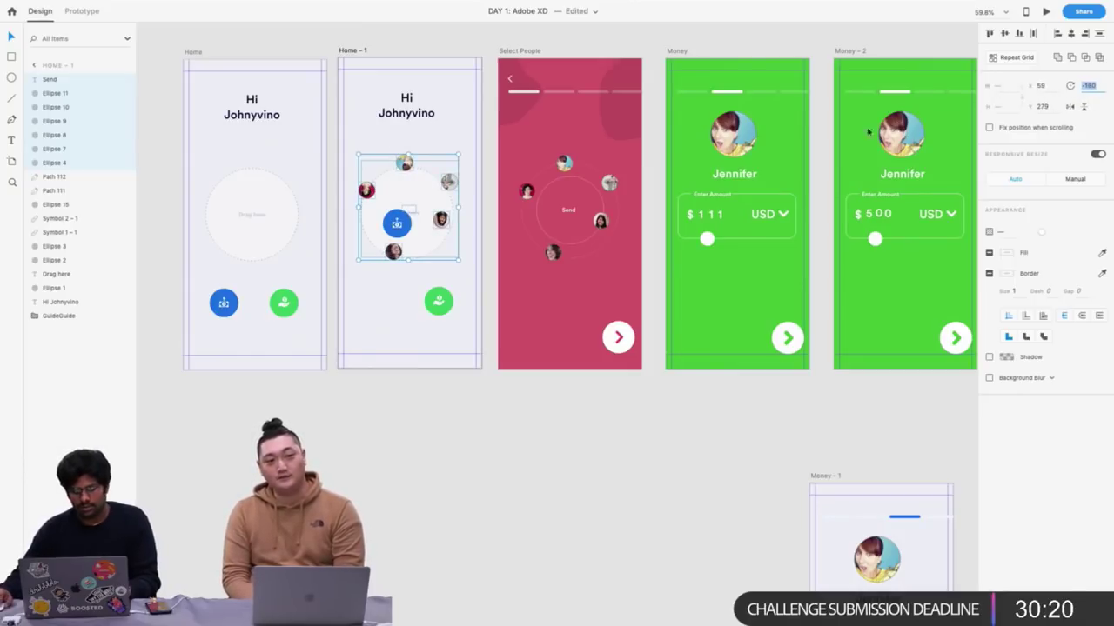
Group the pasted contact elements and shrink the group to about 25 × 27 near the centre of the Drag here circle
key("super+g")
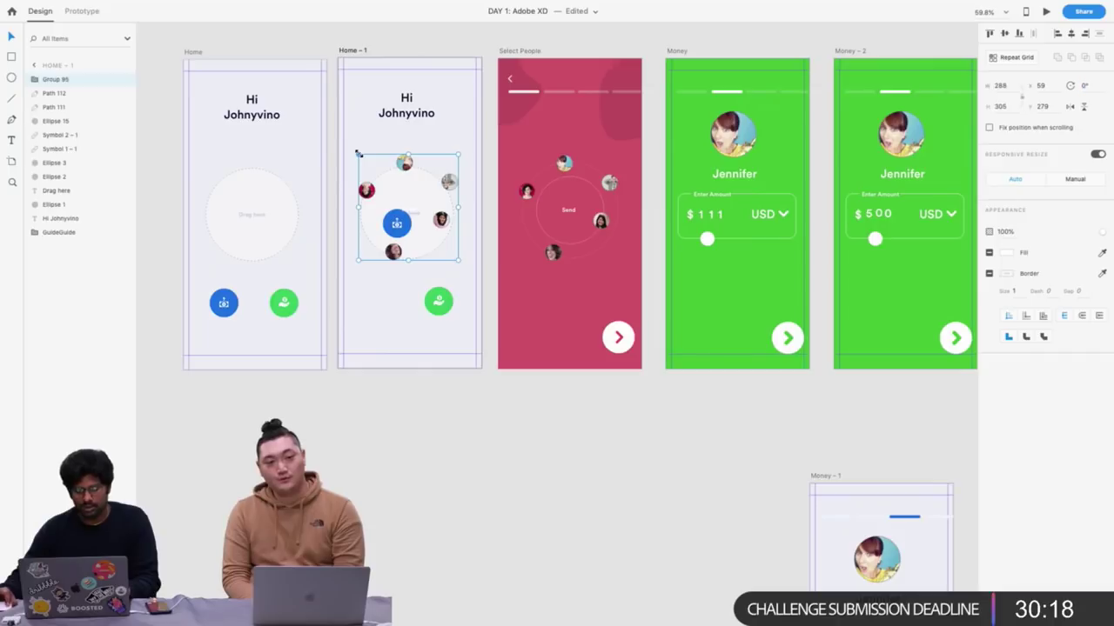
mouse_move(358, 153)
left_mouse_down()
mouse_move(448, 252)
mouse_move(373, 144)
mouse_move(369, 171)
left_mouse_up()
scroll(444, 254, "up", 5)
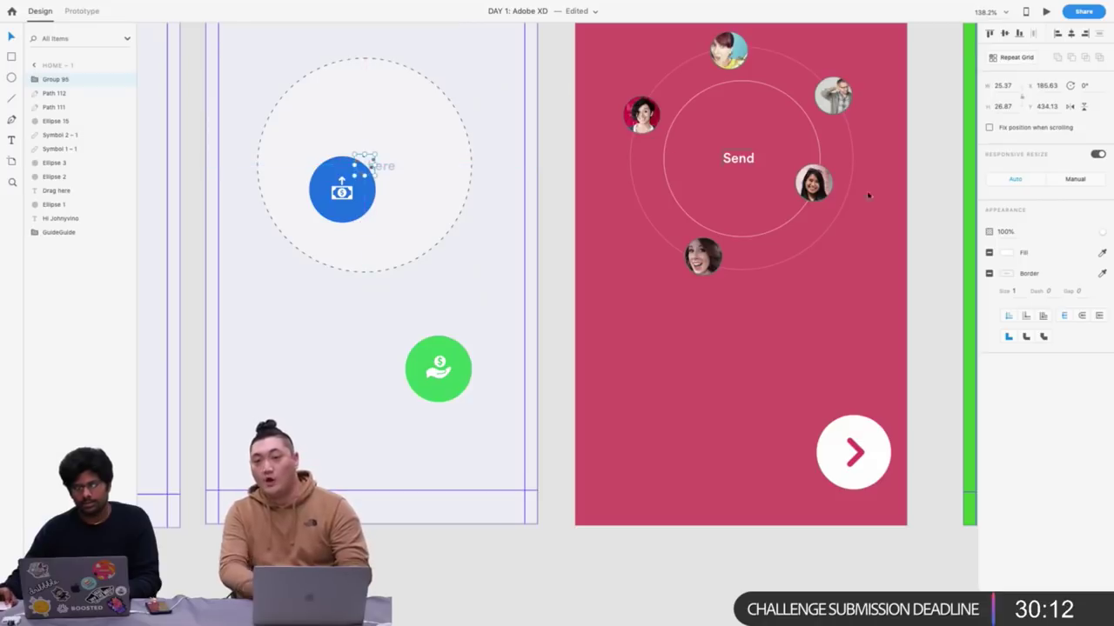
Set the shrunken contact elements on Home – 1 to 0% opacity and ungroup them
left_click(1002, 232)
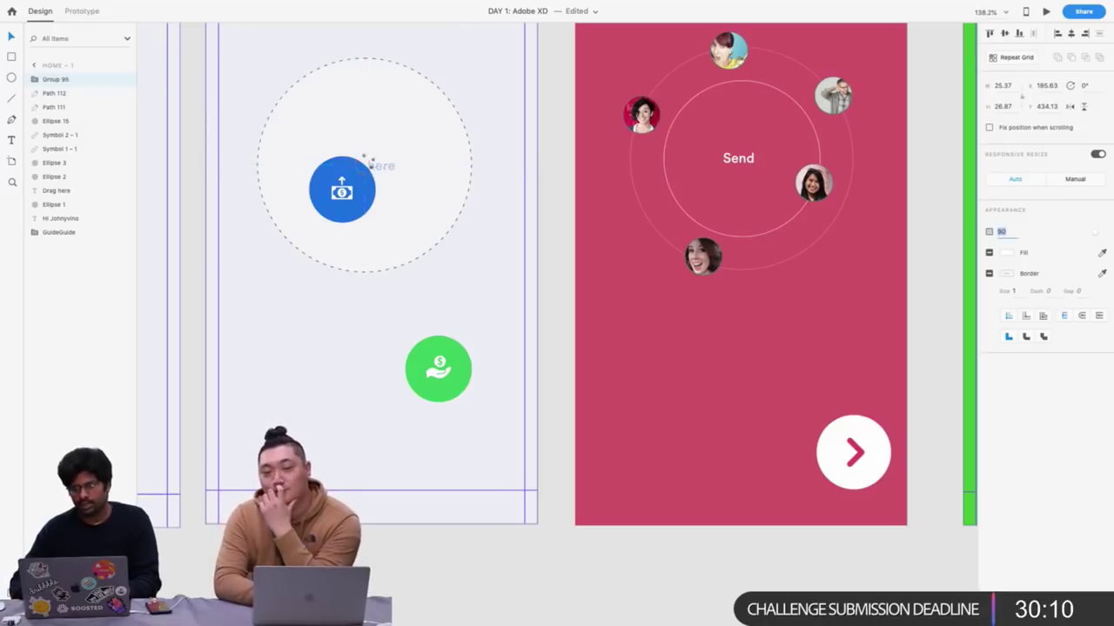
type("0")
key("Return")
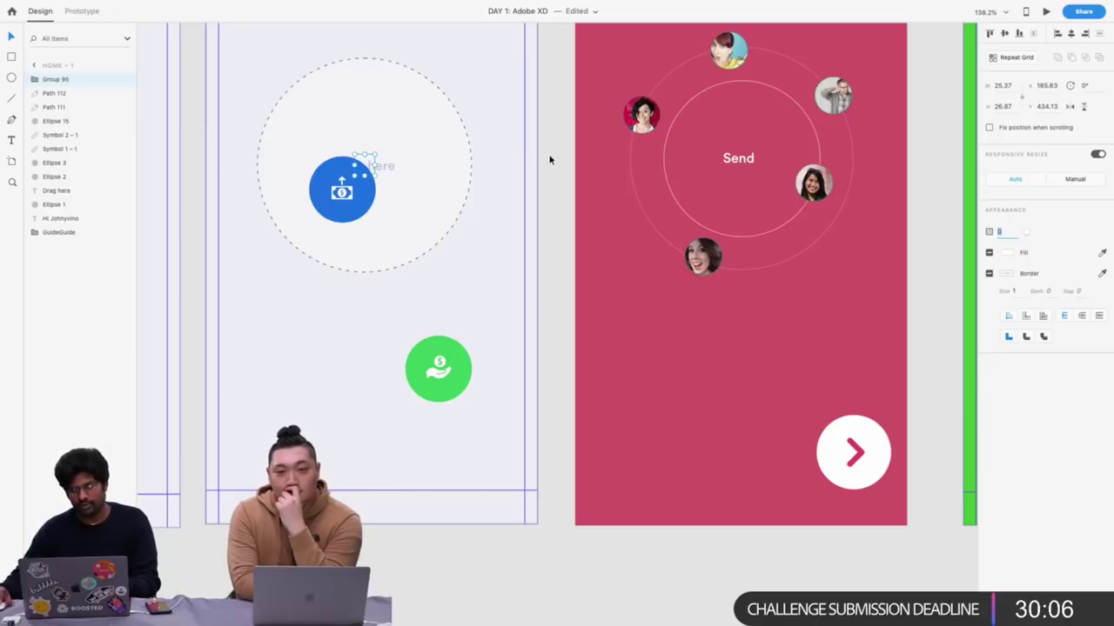
key("super+shift+g")
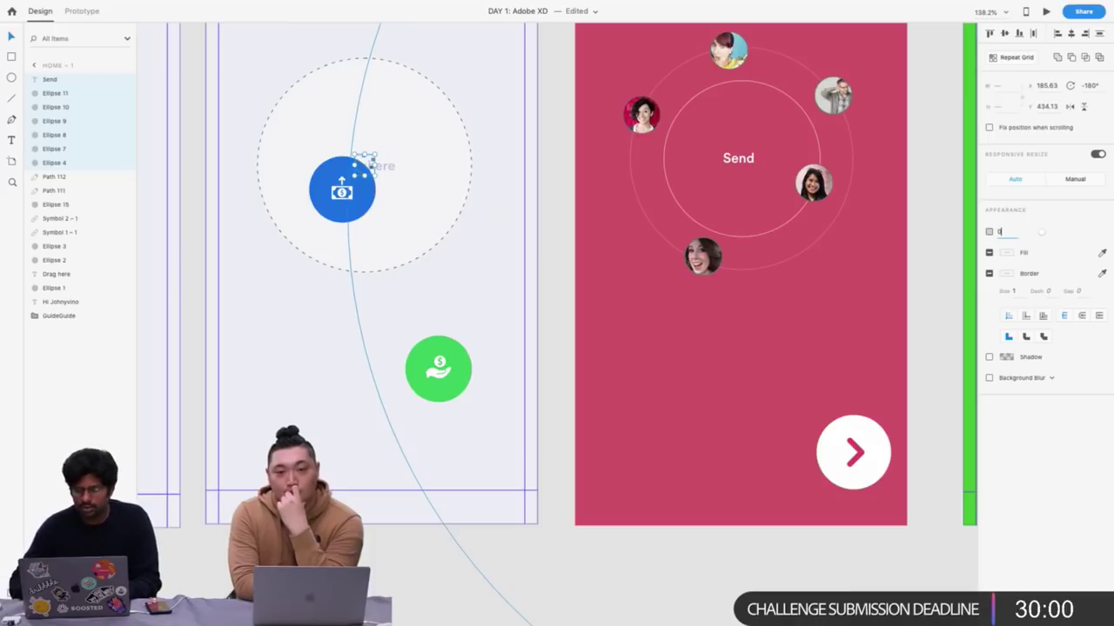
key("super+minus")
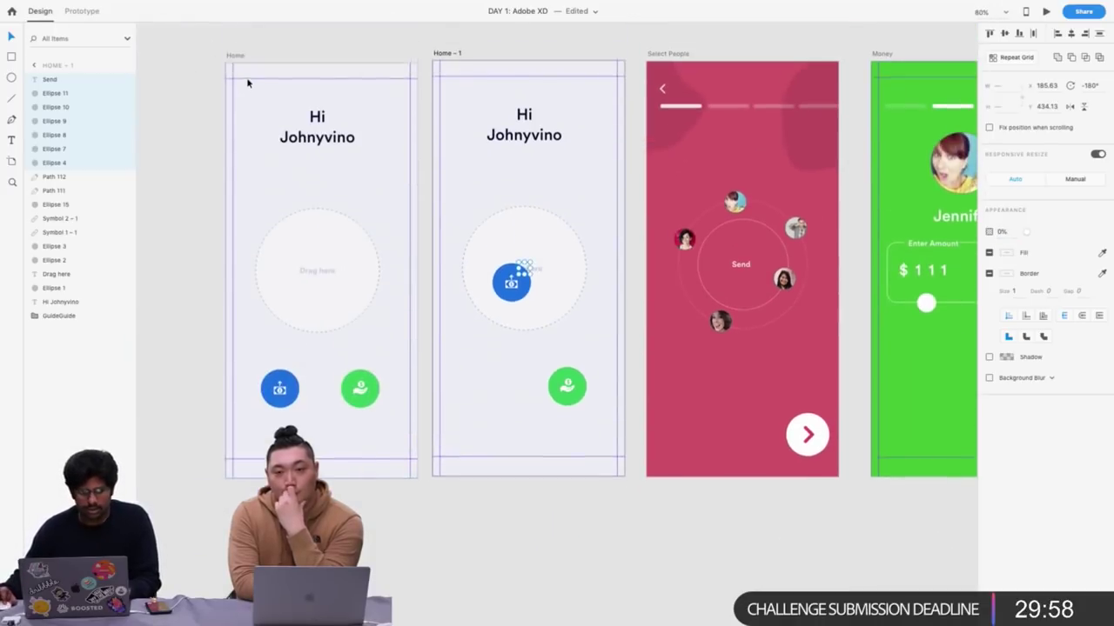
In Prototype mode, preview the contacts' transition into Select People, return to the artboards and select Home
left_click(76, 12)
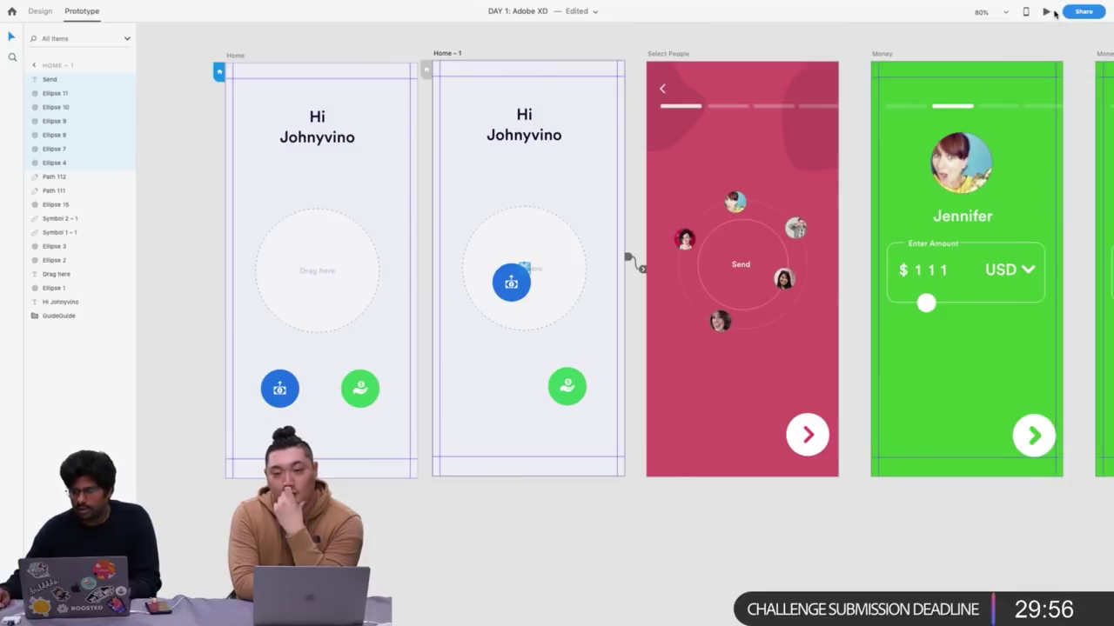
left_click(1051, 12)
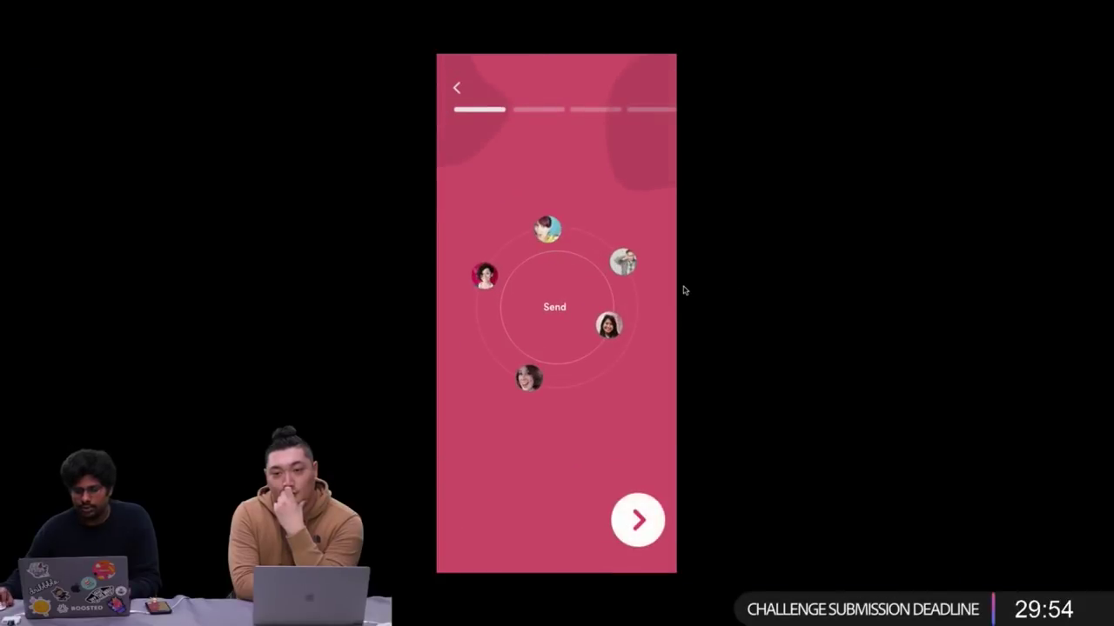
key("ctrl+Left")
left_click(246, 50)
left_click(228, 57)
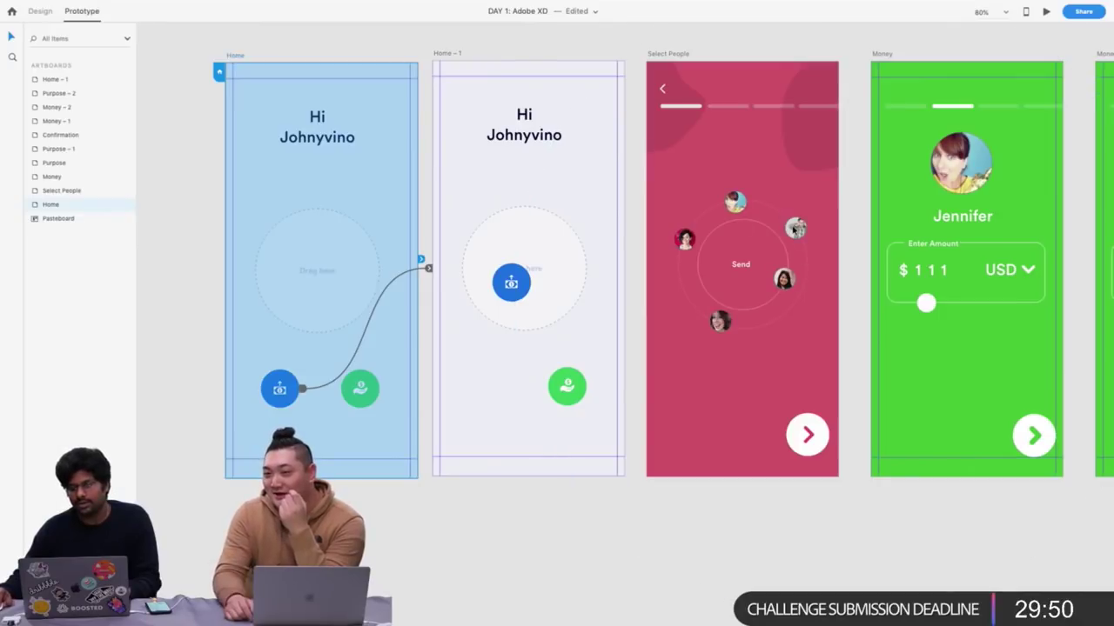
left_click(796, 230)
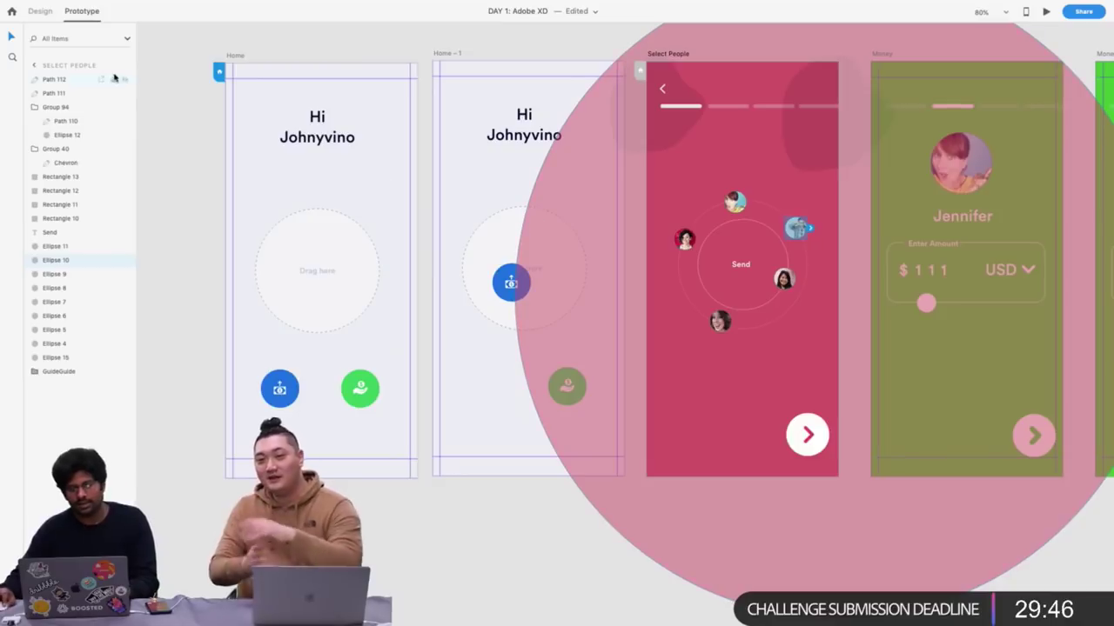
left_click(232, 50)
left_click(233, 56)
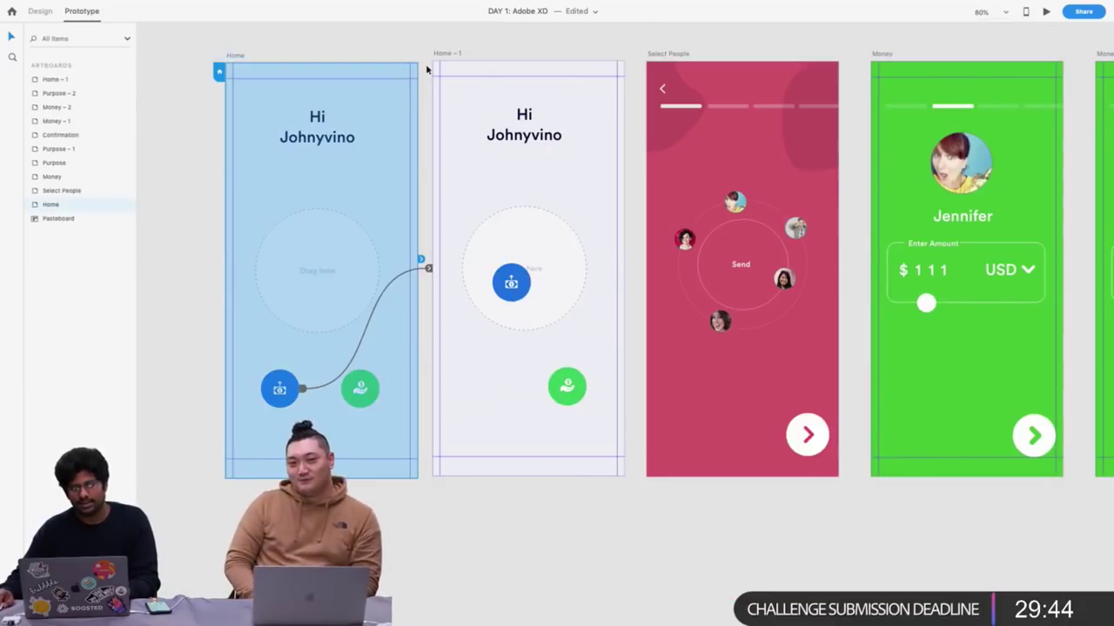
In Design mode, undo the opacity, resizing, grouping and rotation of the pasted contact elements on Home – 1
left_click(40, 11)
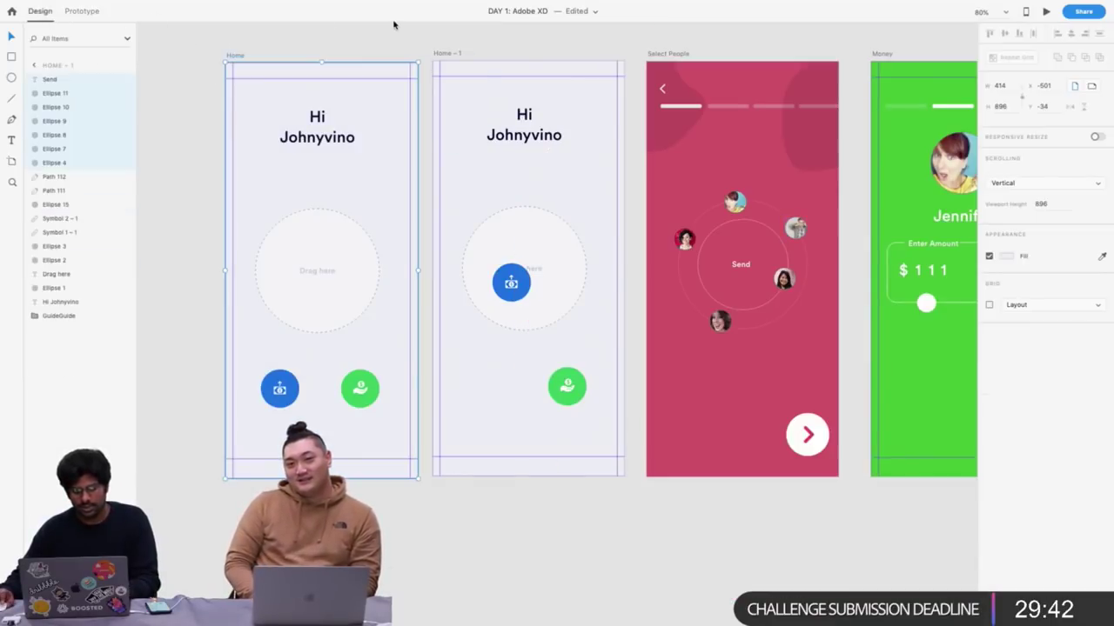
key("super+z")
key("super+z")
key("super+z")
key("super+z")
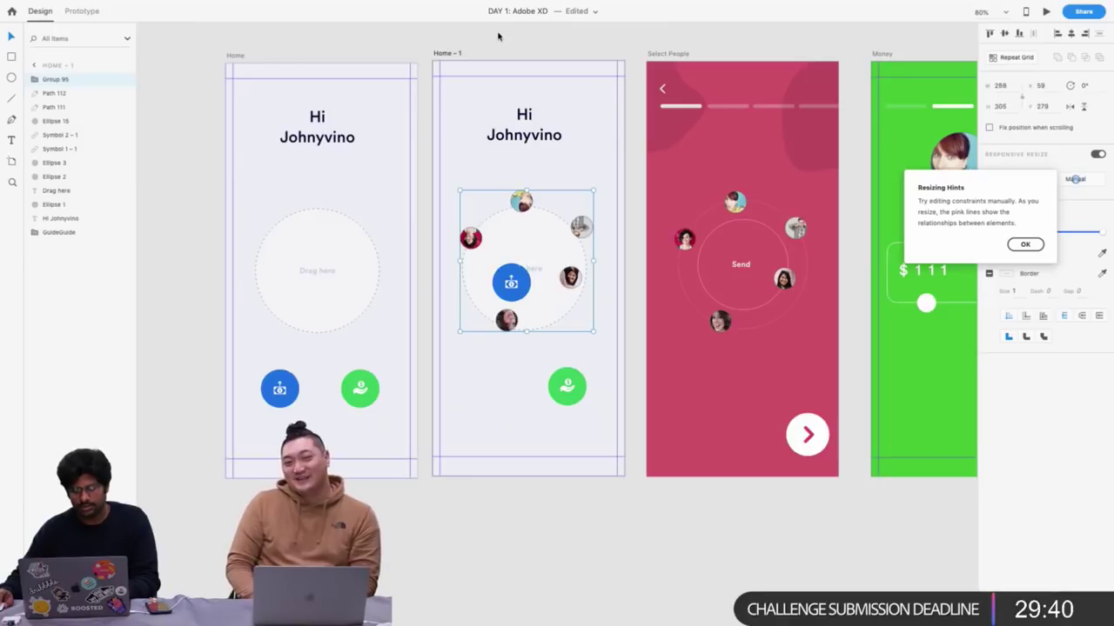
scroll(562, 199, "up", 5)
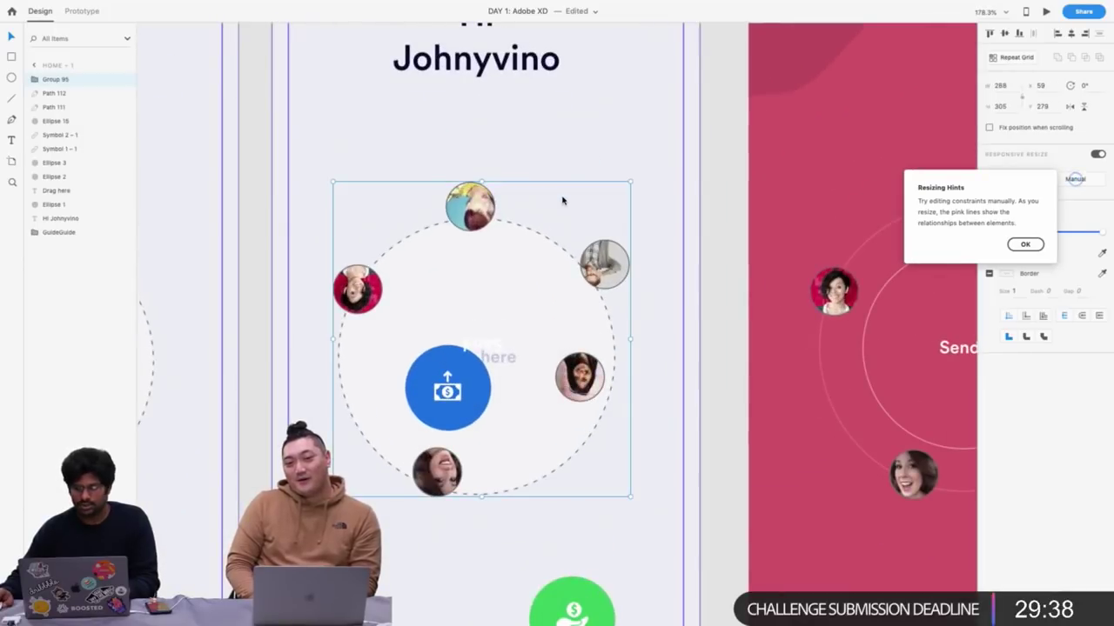
key("ctrl+shift+g")
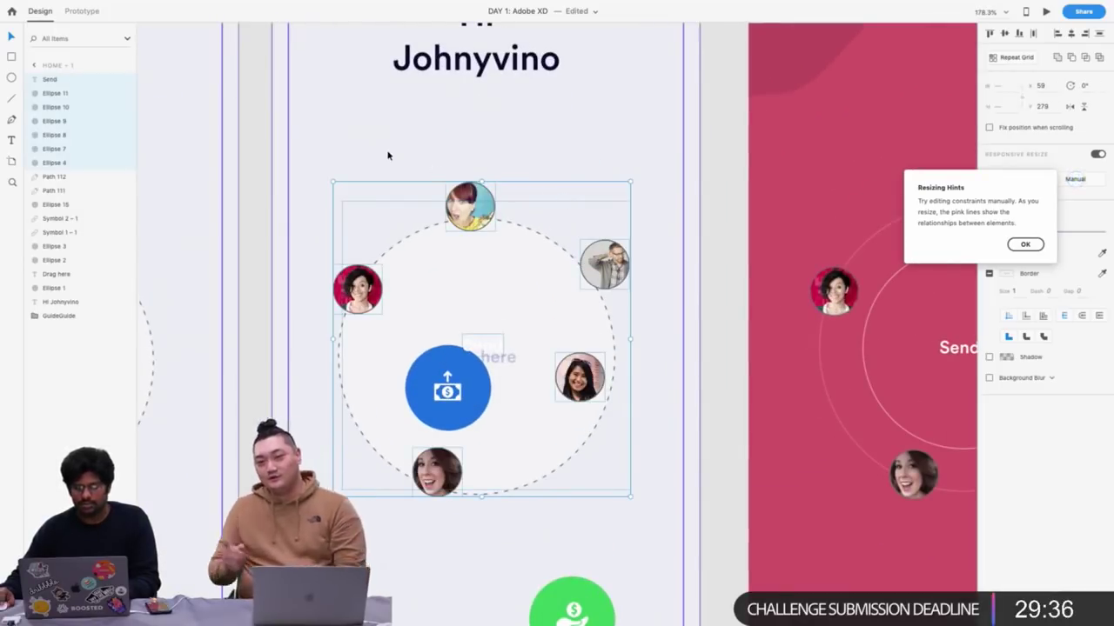
Rotate the pasted contact photos, ring and Send label on Home – 1 to -140°
scroll(388, 154, "down", 3)
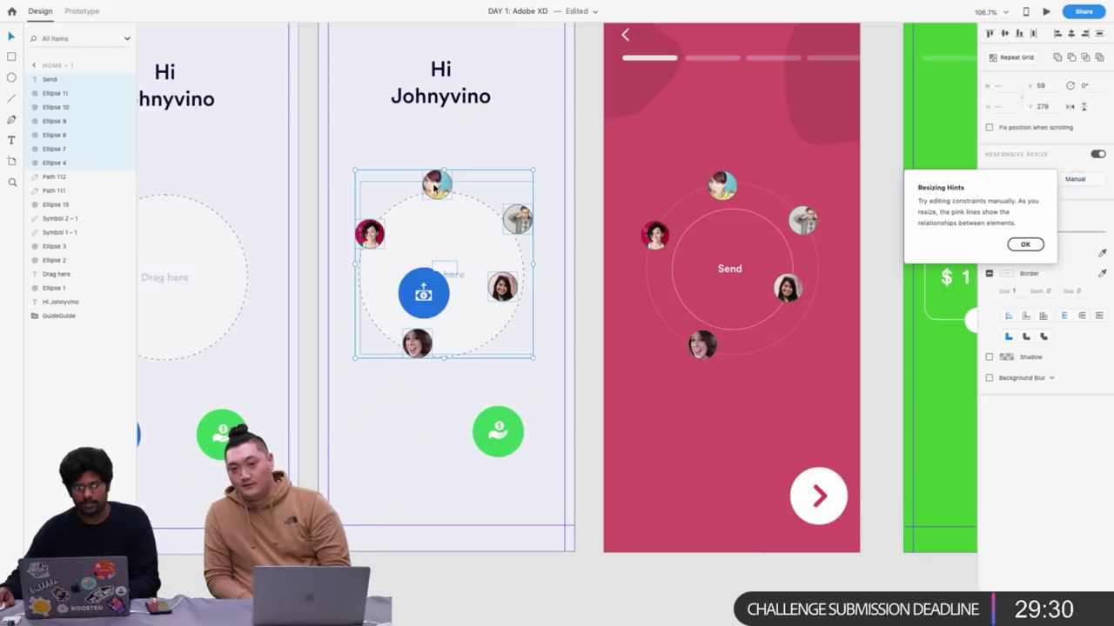
scroll(475, 111, "down", 3)
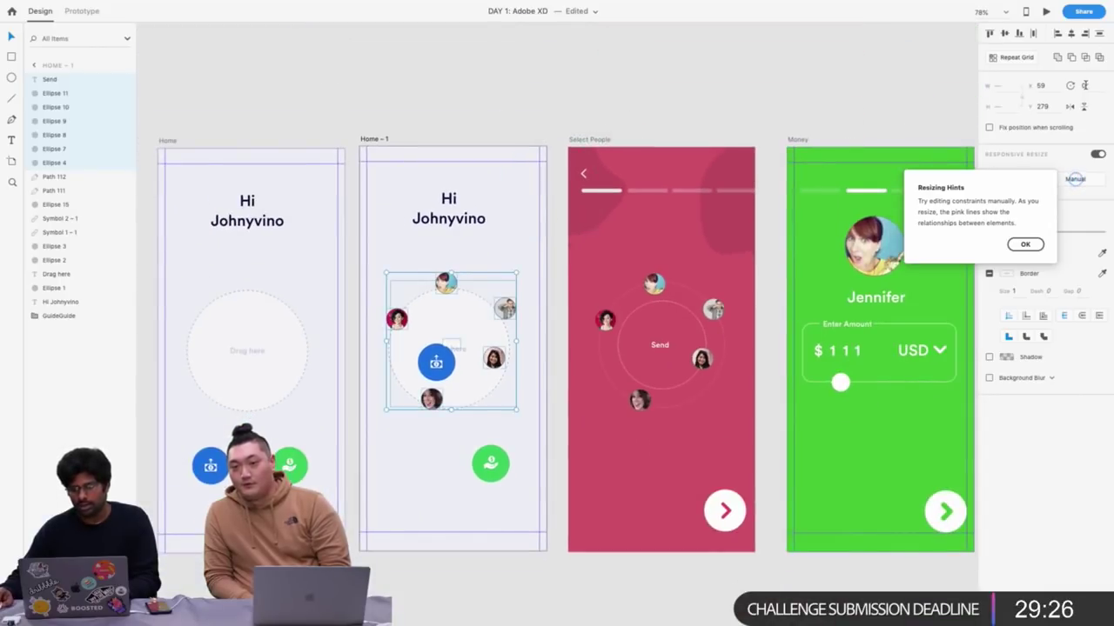
left_click(1085, 85)
type("-60")
key("Return")
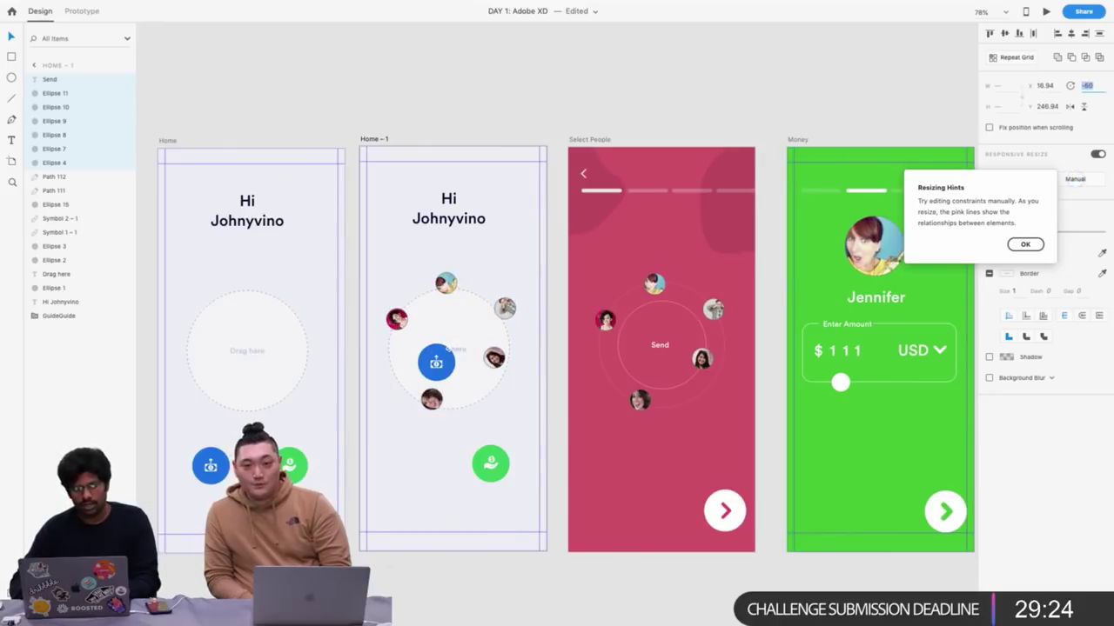
key("shift+Down")
key("shift+Down")
key("shift+Down")
key("shift+Down")
key("shift+Down")
key("shift+Down")
key("shift+Down")
key("shift+Down")
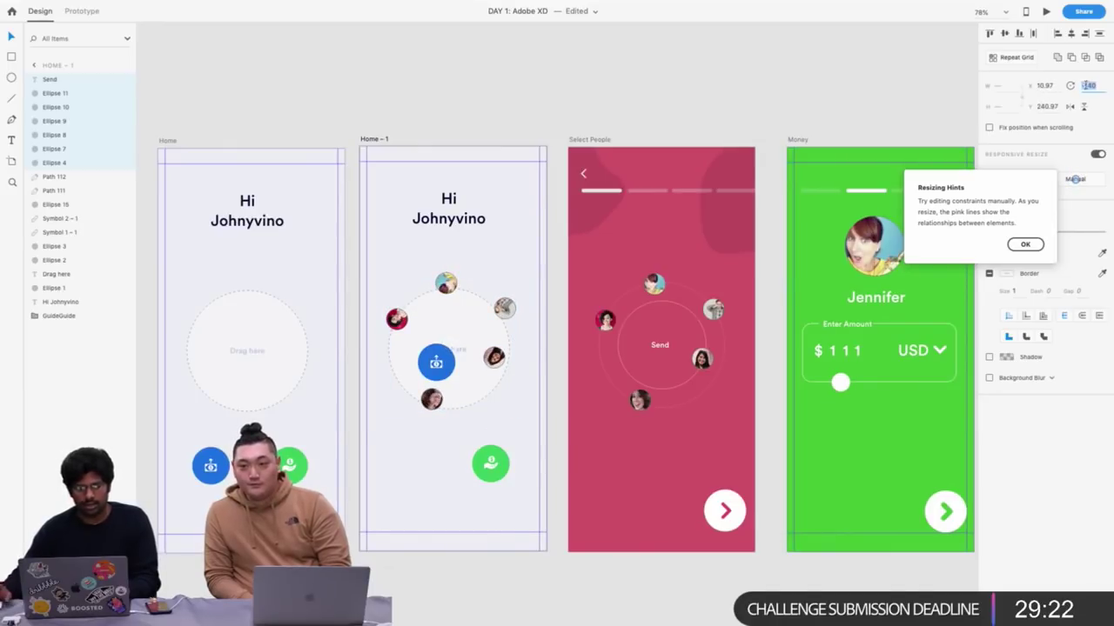
Shrink the rotated contact elements as one group into the centre of the Drag here circle, ungroup them and set their opacity to 0%
key("ctrl+g")
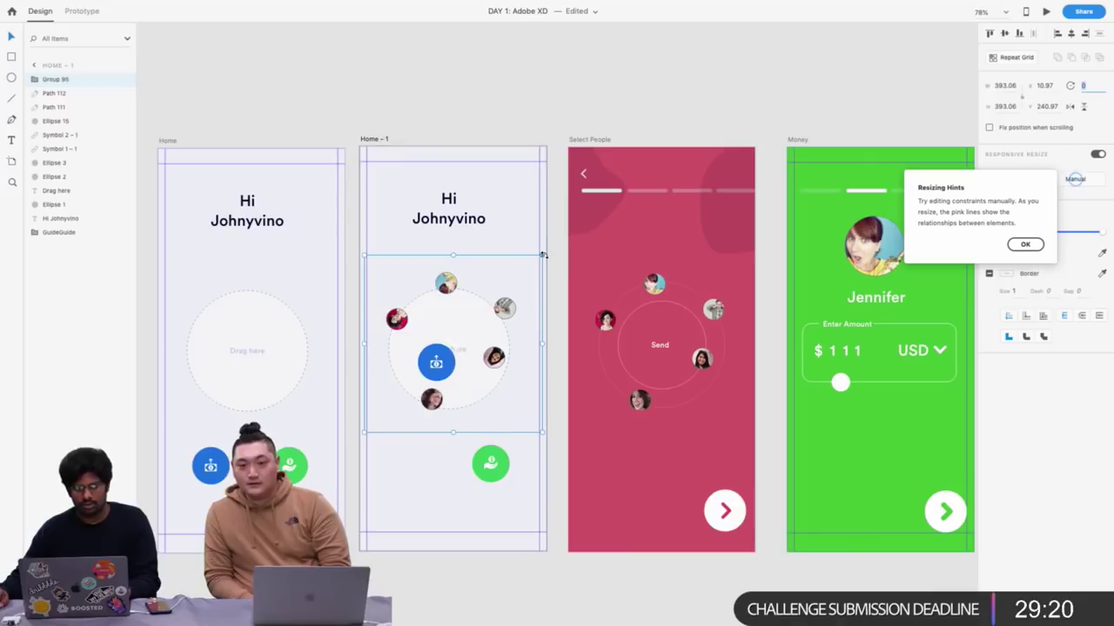
left_click_drag(543, 255, 451, 340)
key("ctrl+shift+g")
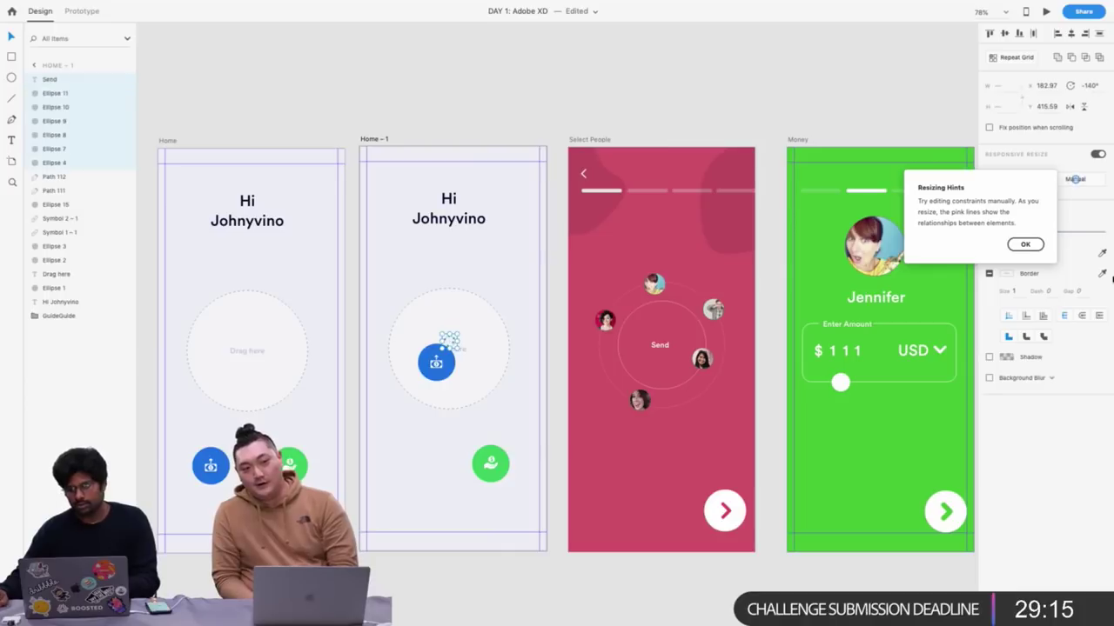
left_click(1023, 244)
left_click(1004, 231)
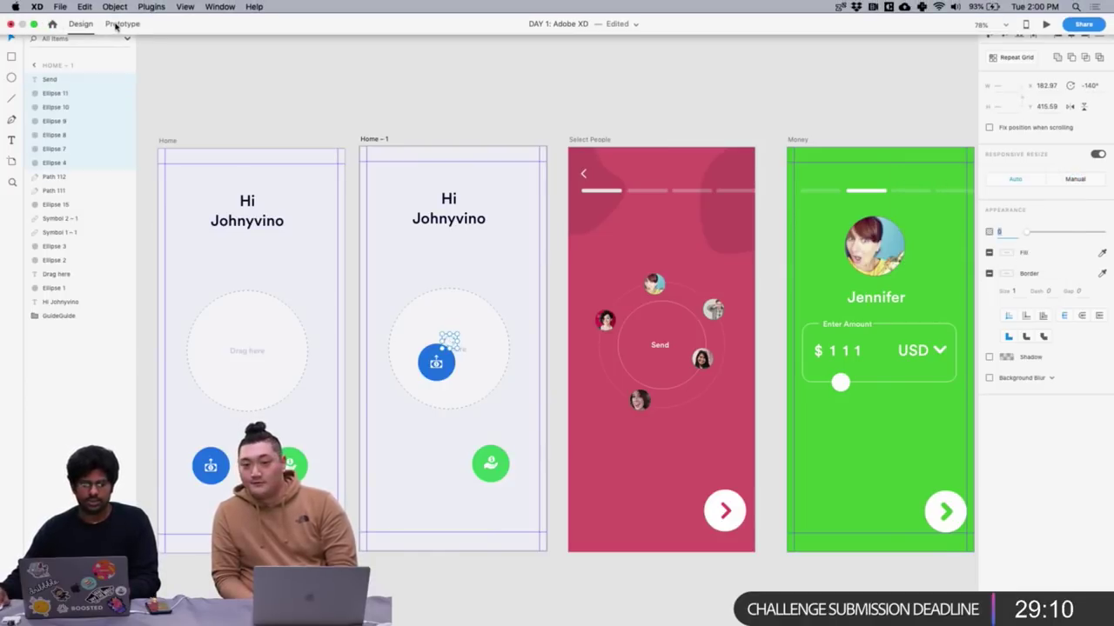
In Prototype mode, preview the flow from Home by moving the blue button into the Drag here circle
left_click(82, 10)
left_click(214, 134)
left_click(166, 142)
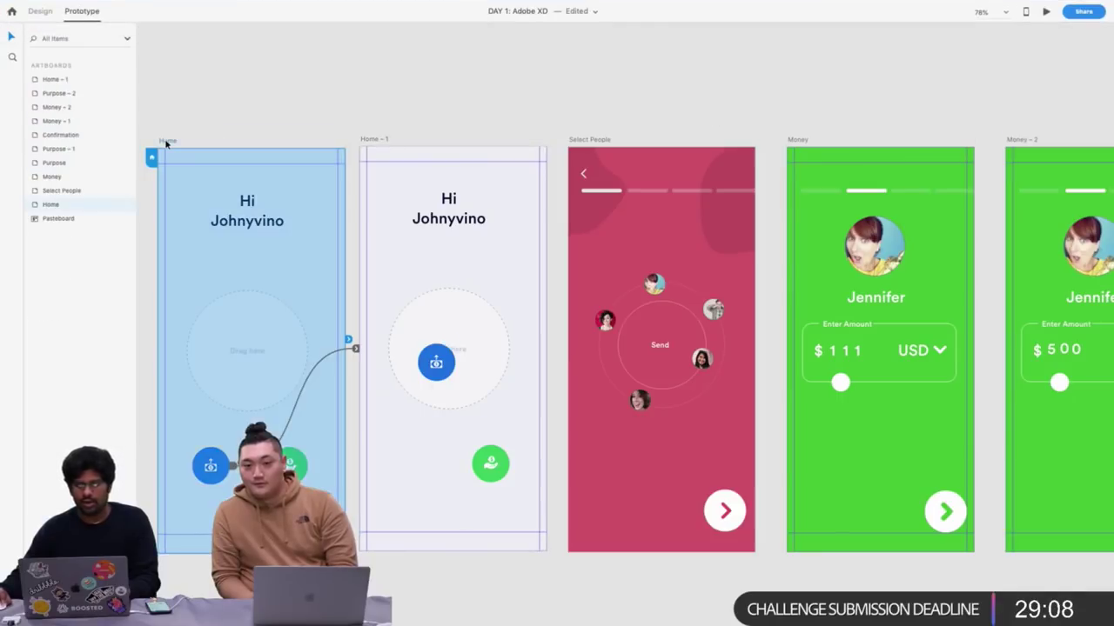
left_click(1045, 11)
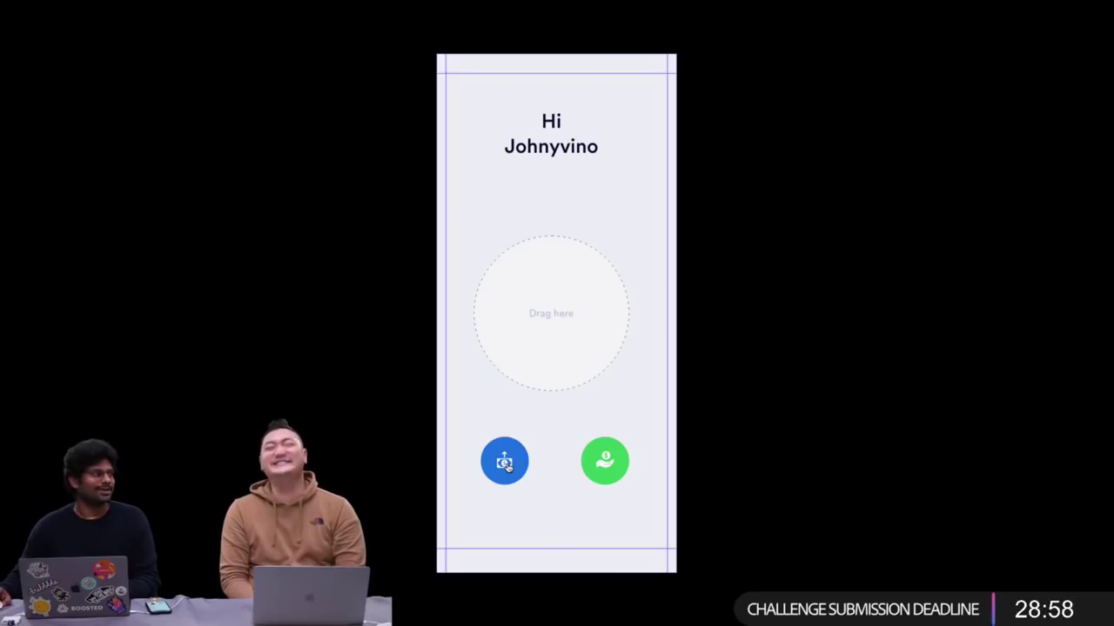
left_click_drag(509, 467, 561, 317)
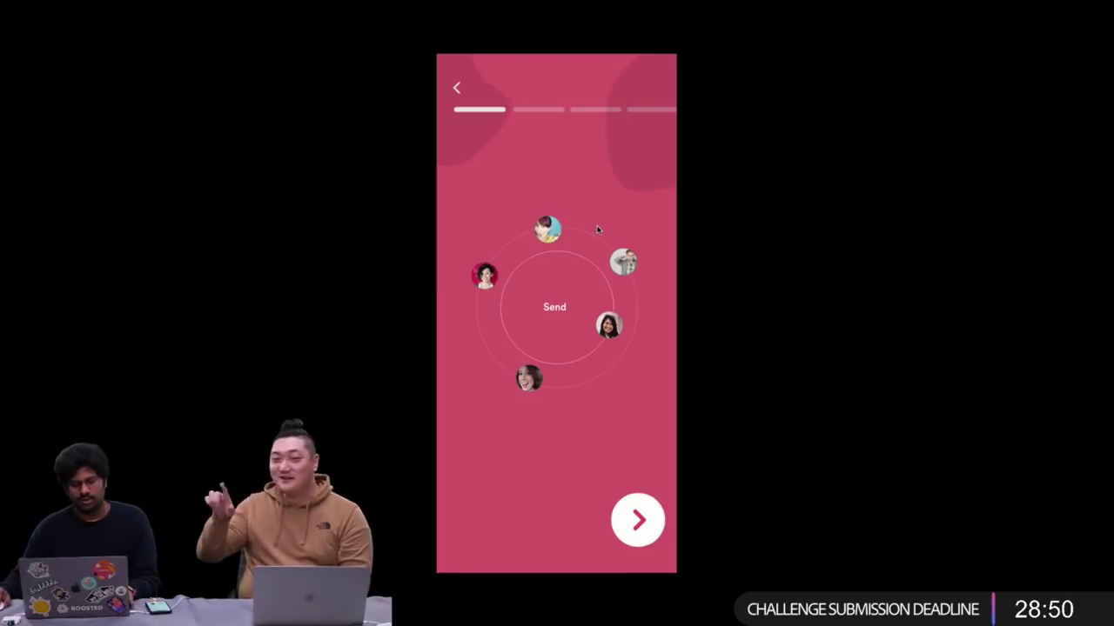
Leave the full-screen preview, return to the XD artboards and move the preview window clear of Home and Select People
key("F4")
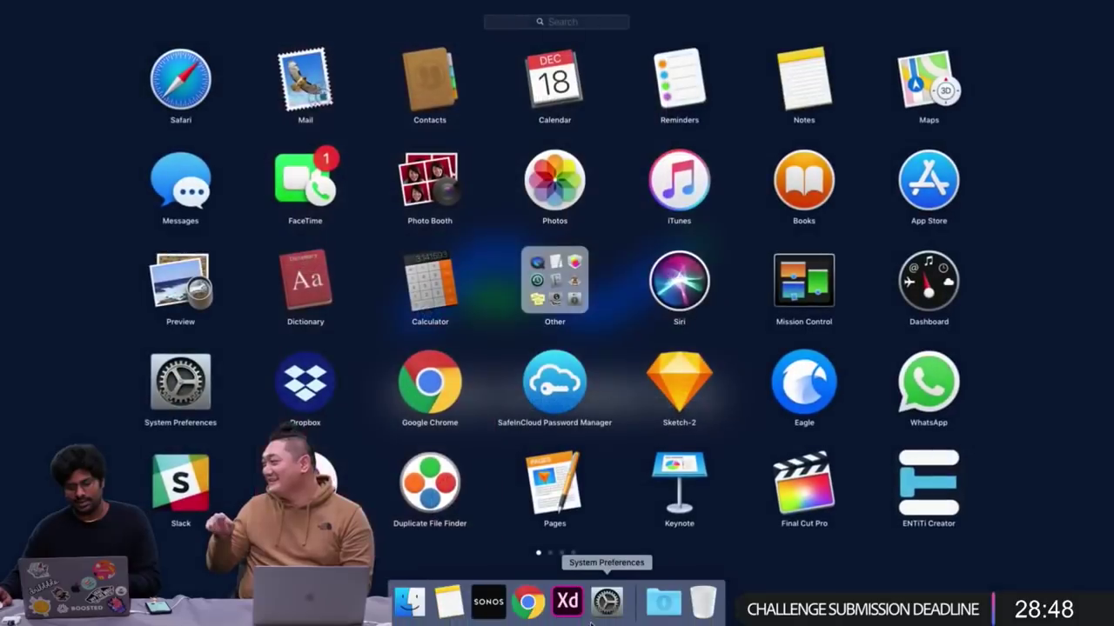
left_click(569, 602)
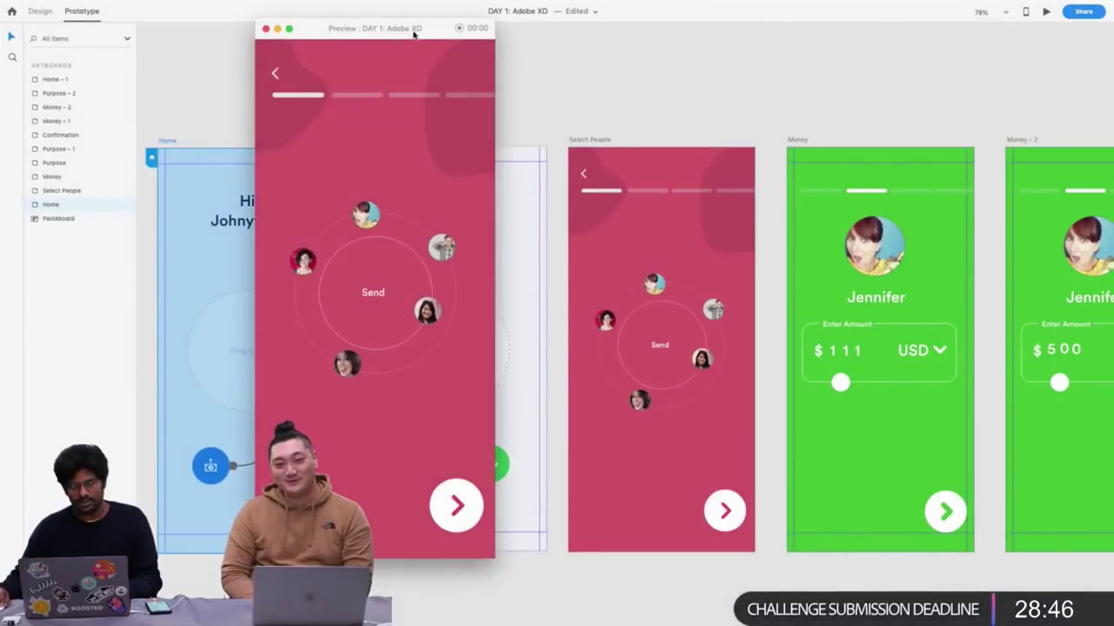
left_click_drag(414, 33, 924, 31)
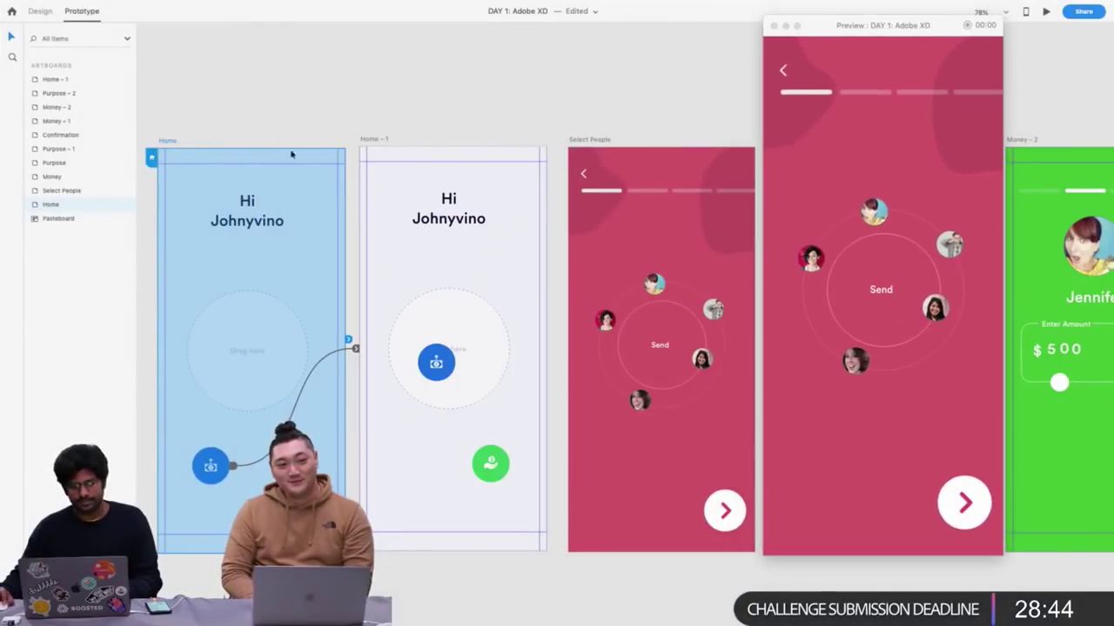
Try to link the whole Select People artboard to Money with a Drag trigger and Auto-Animate
scroll(294, 143, "right", 5)
left_click(294, 141)
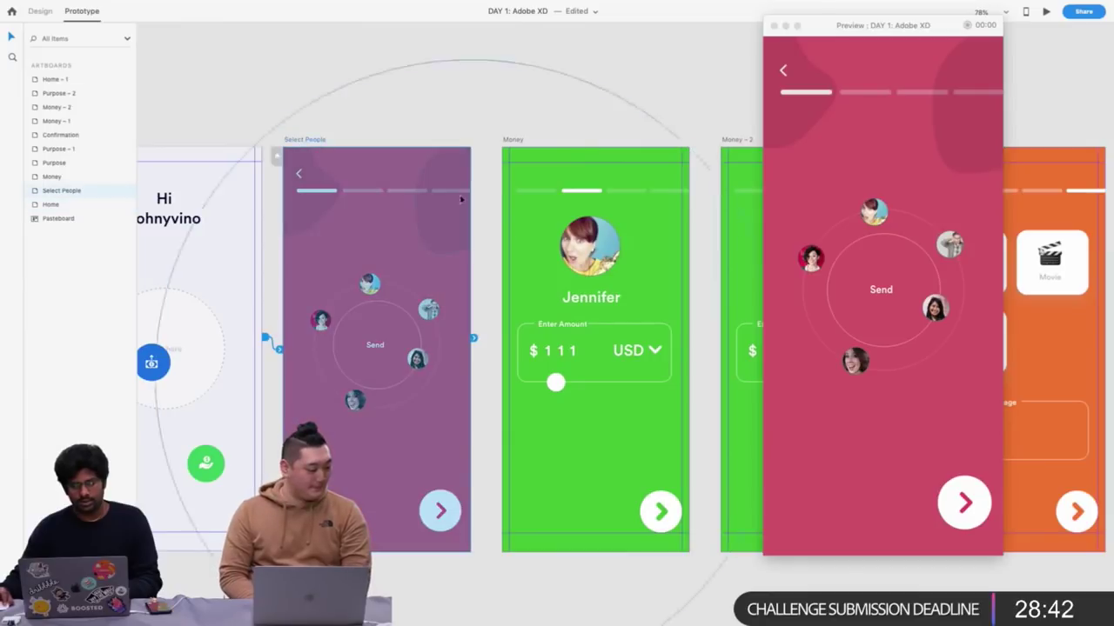
left_click(476, 339)
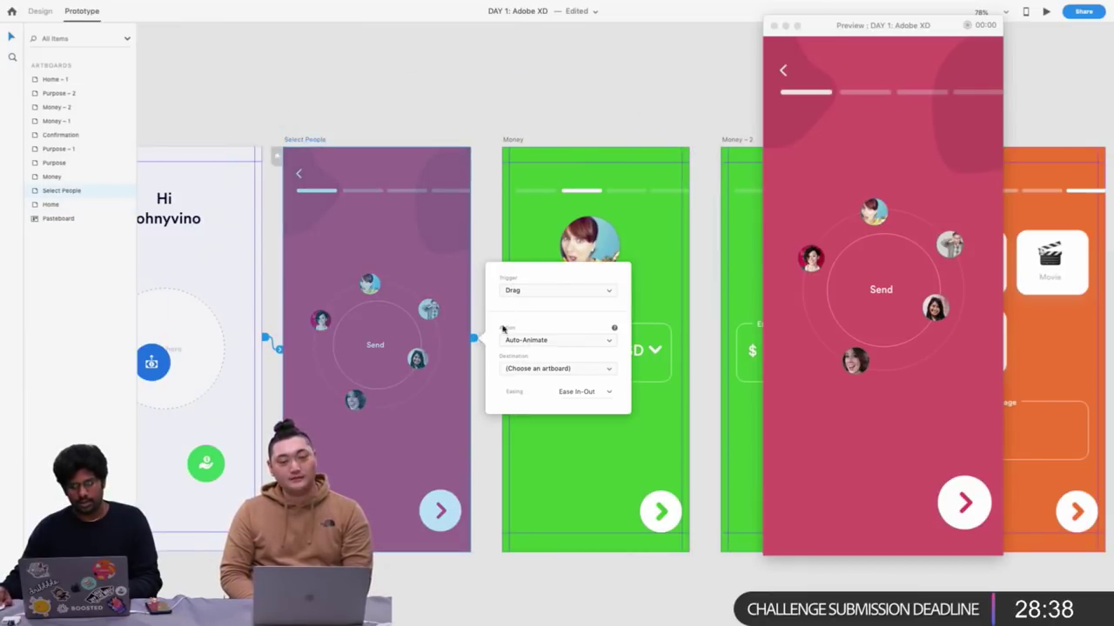
left_click_drag(475, 340, 532, 399)
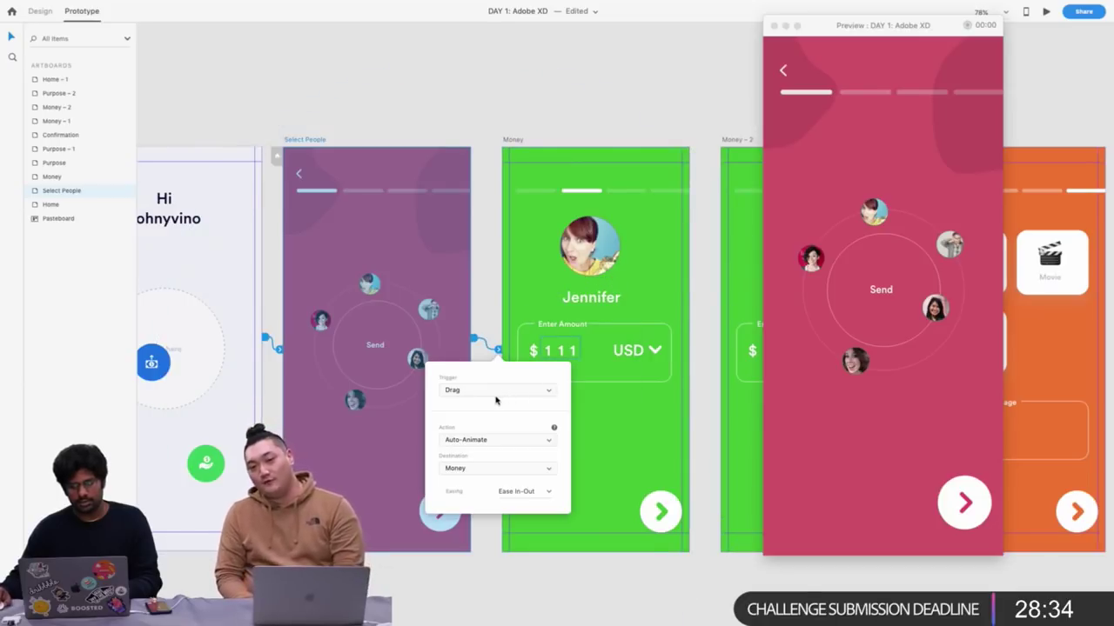
left_click(496, 392)
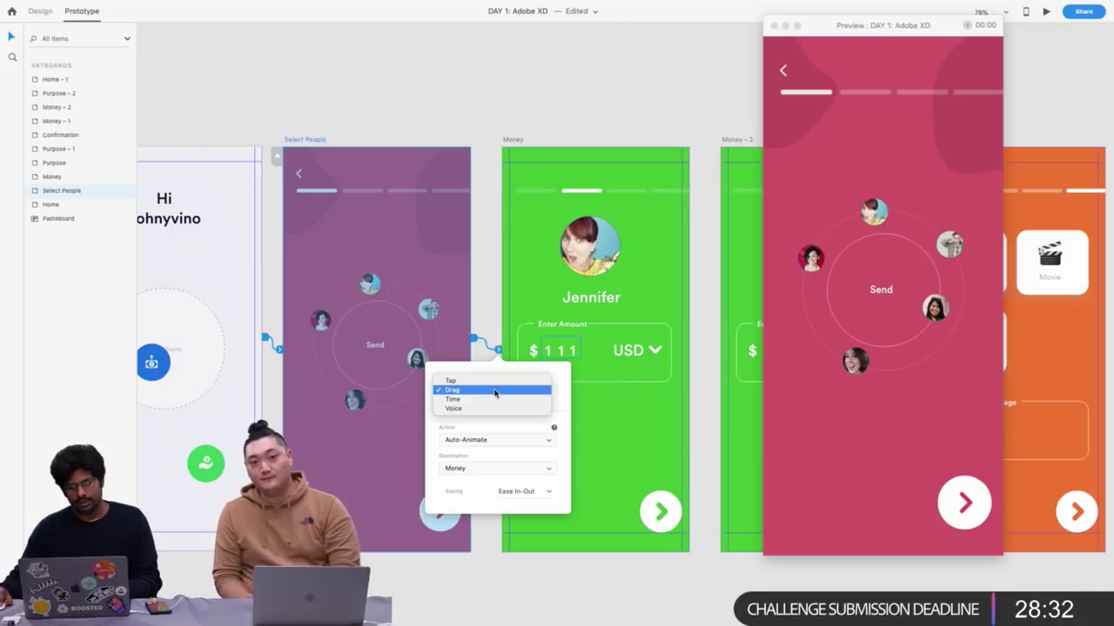
left_click(529, 493)
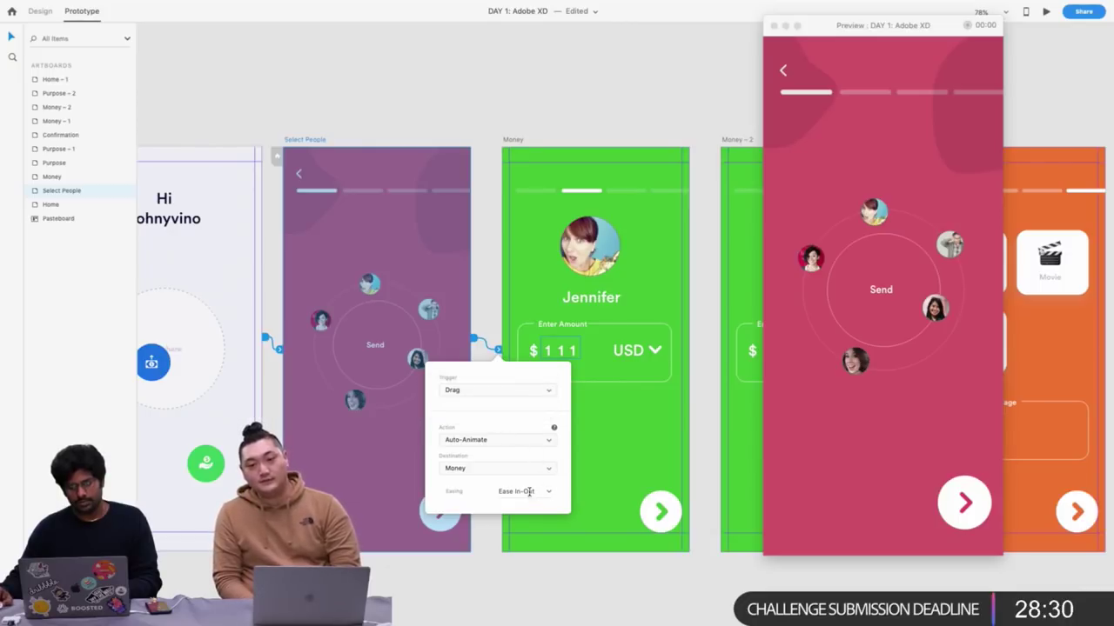
left_click(483, 110)
Link the round arrow button on Select People to Money with a Tap trigger and Auto-Animate
scroll(373, 142, "right", 2)
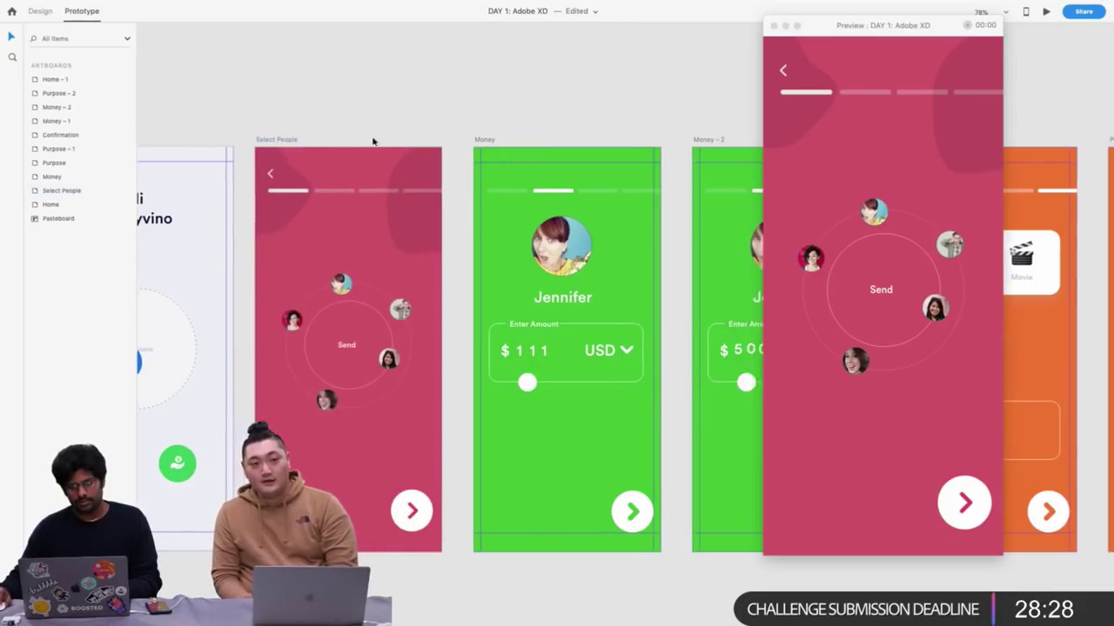
left_click(244, 139)
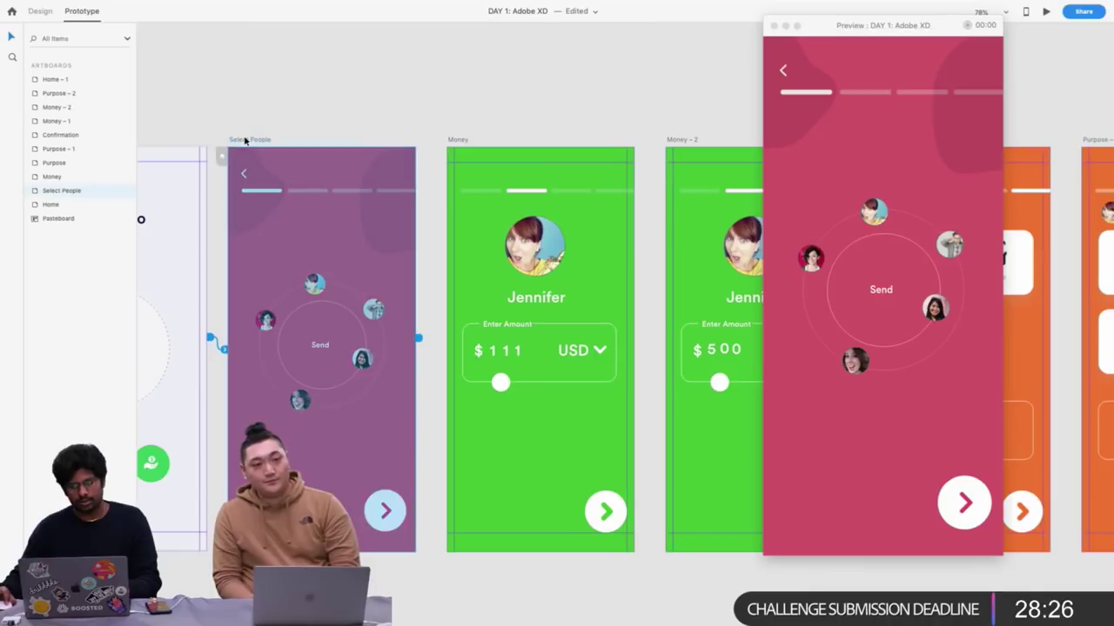
left_click(385, 514)
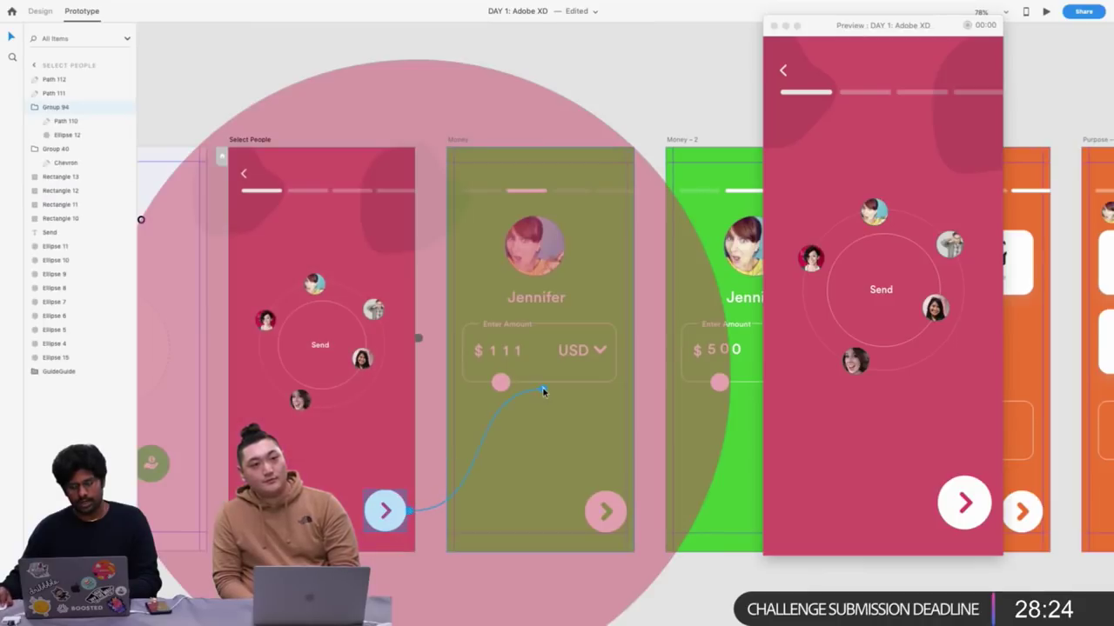
left_click_drag(409, 514, 505, 348)
left_click(430, 215)
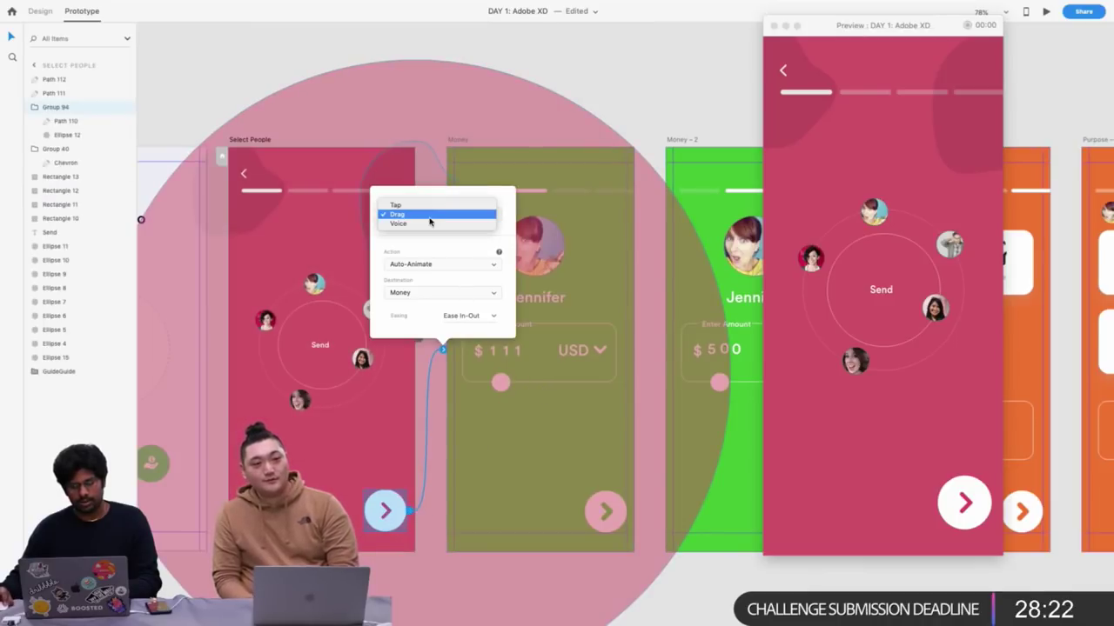
left_click(422, 206)
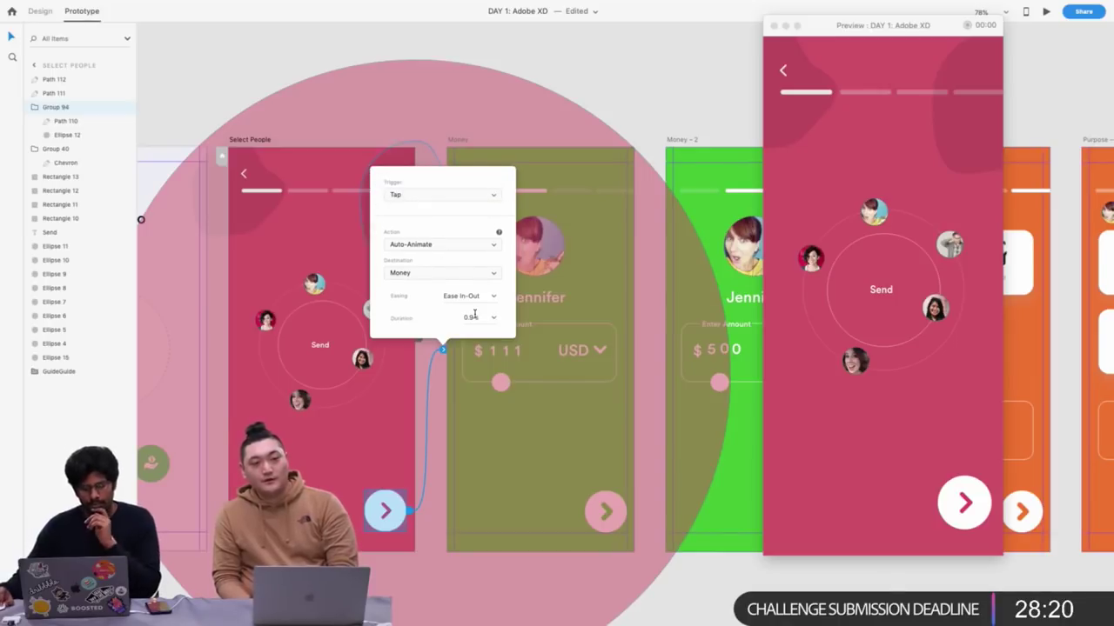
left_click(522, 65)
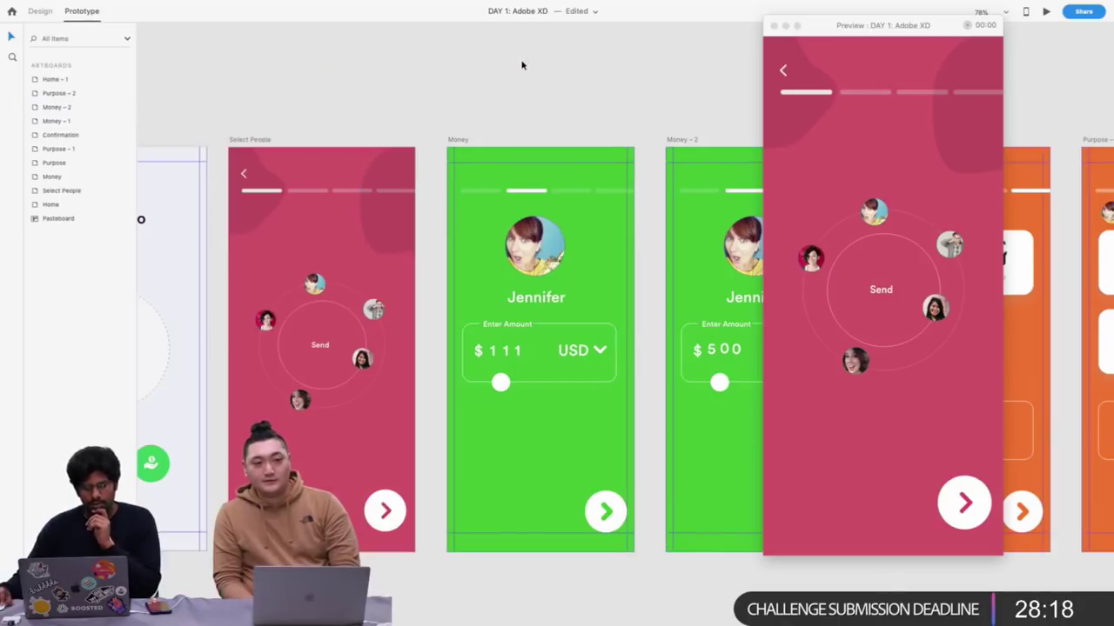
Copy the oversized pink circle from Select People and try pasting it onto the Money artboard
left_click(408, 459)
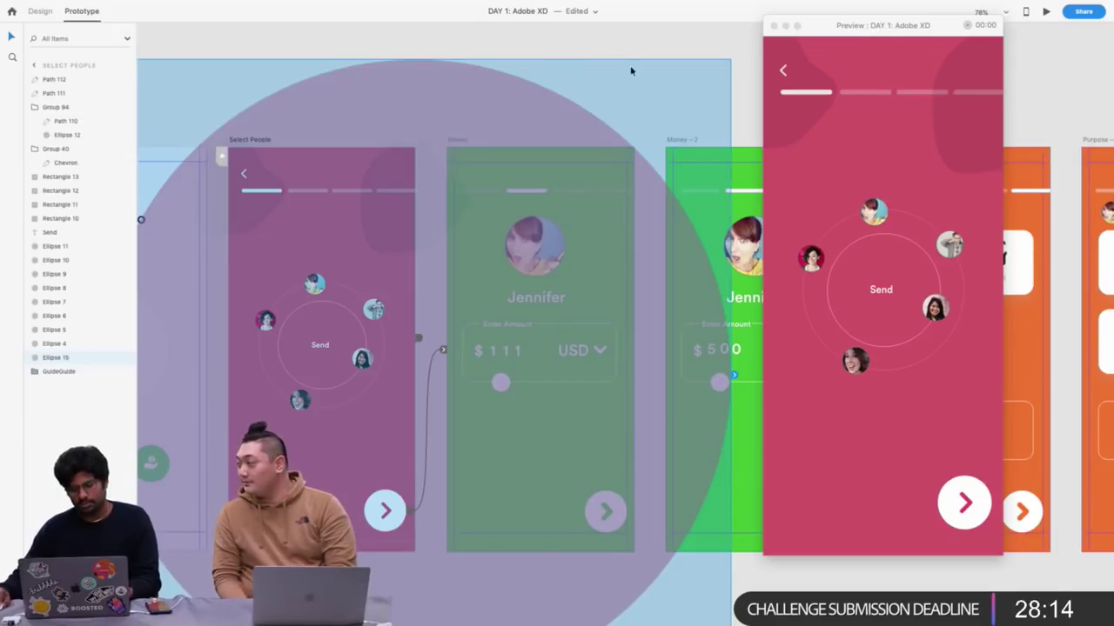
left_click(688, 50)
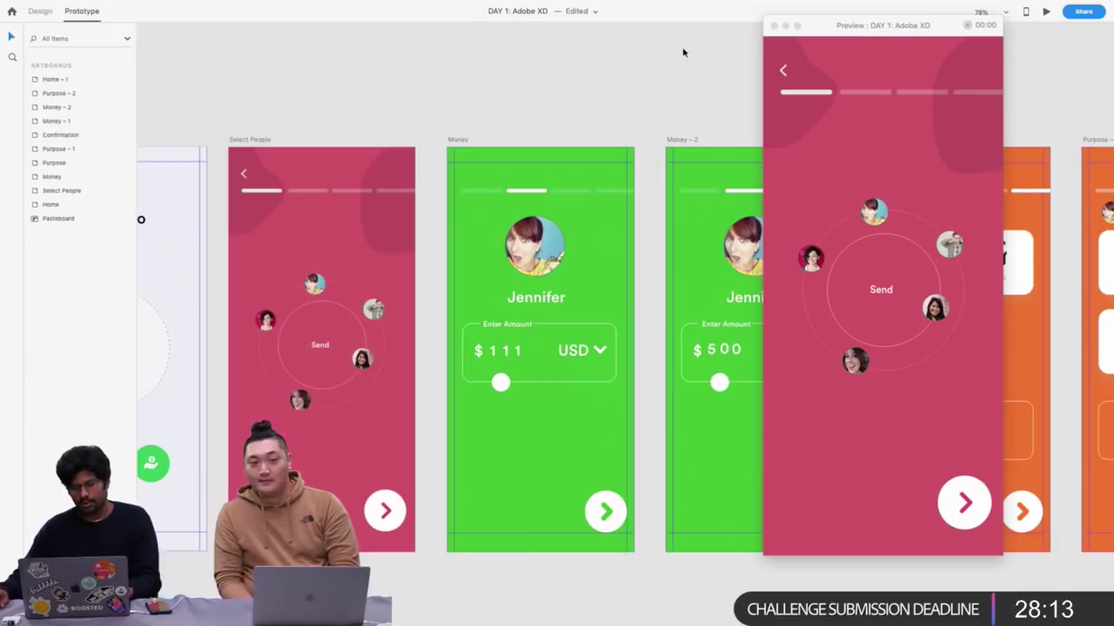
left_click(449, 142)
key("super+v")
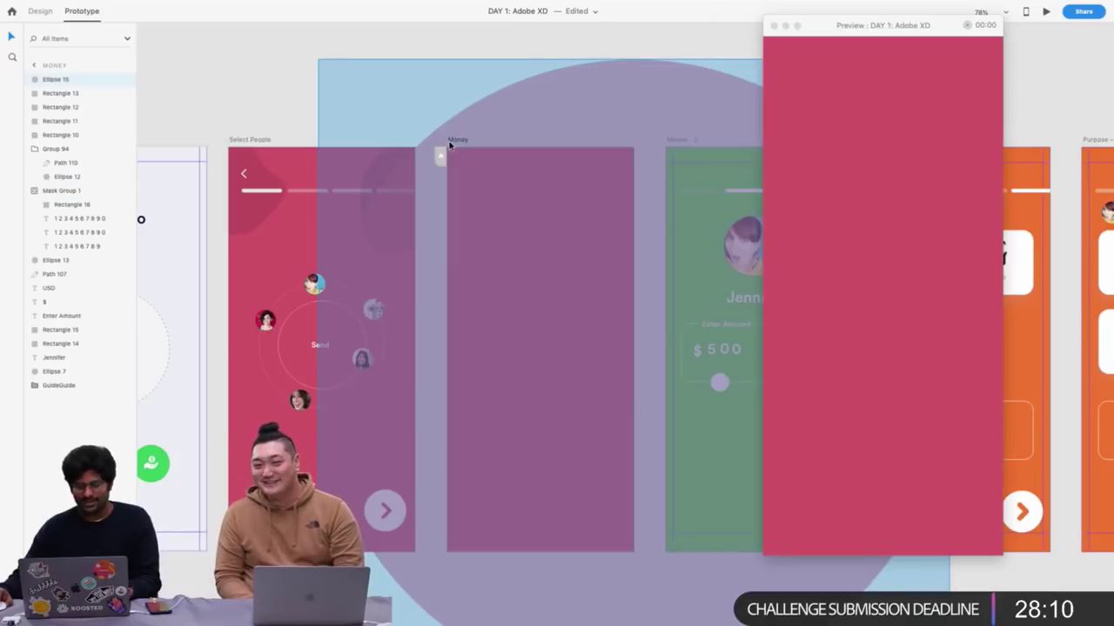
left_click(450, 145)
left_click(476, 130)
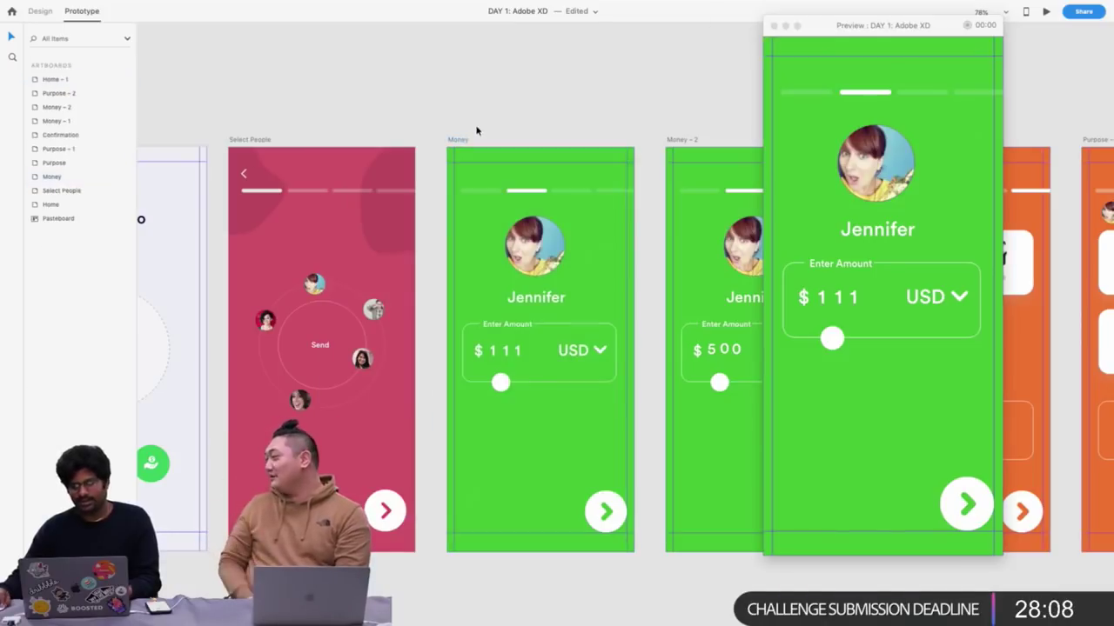